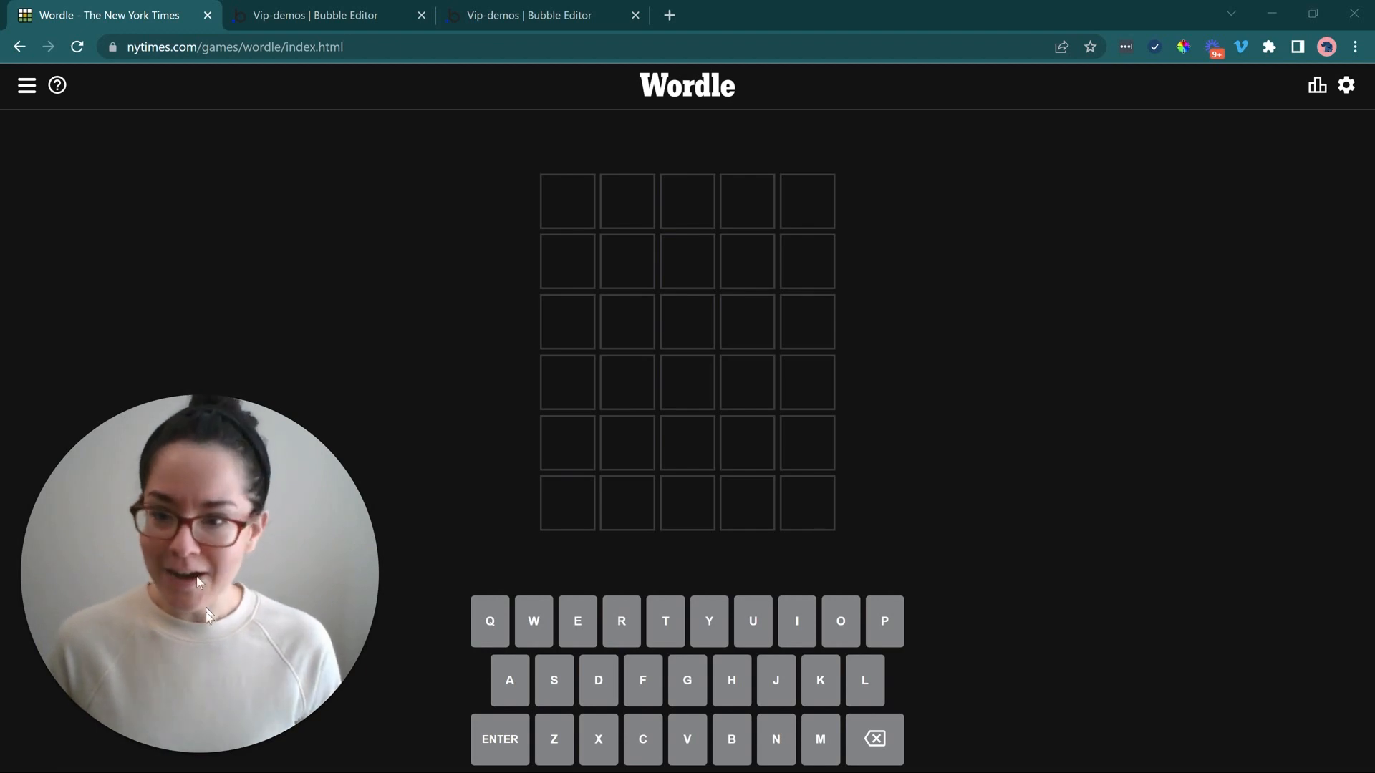
- Look over the backend workflows and the wordle-clone page in the Bubble editor
left_click(163, 753)
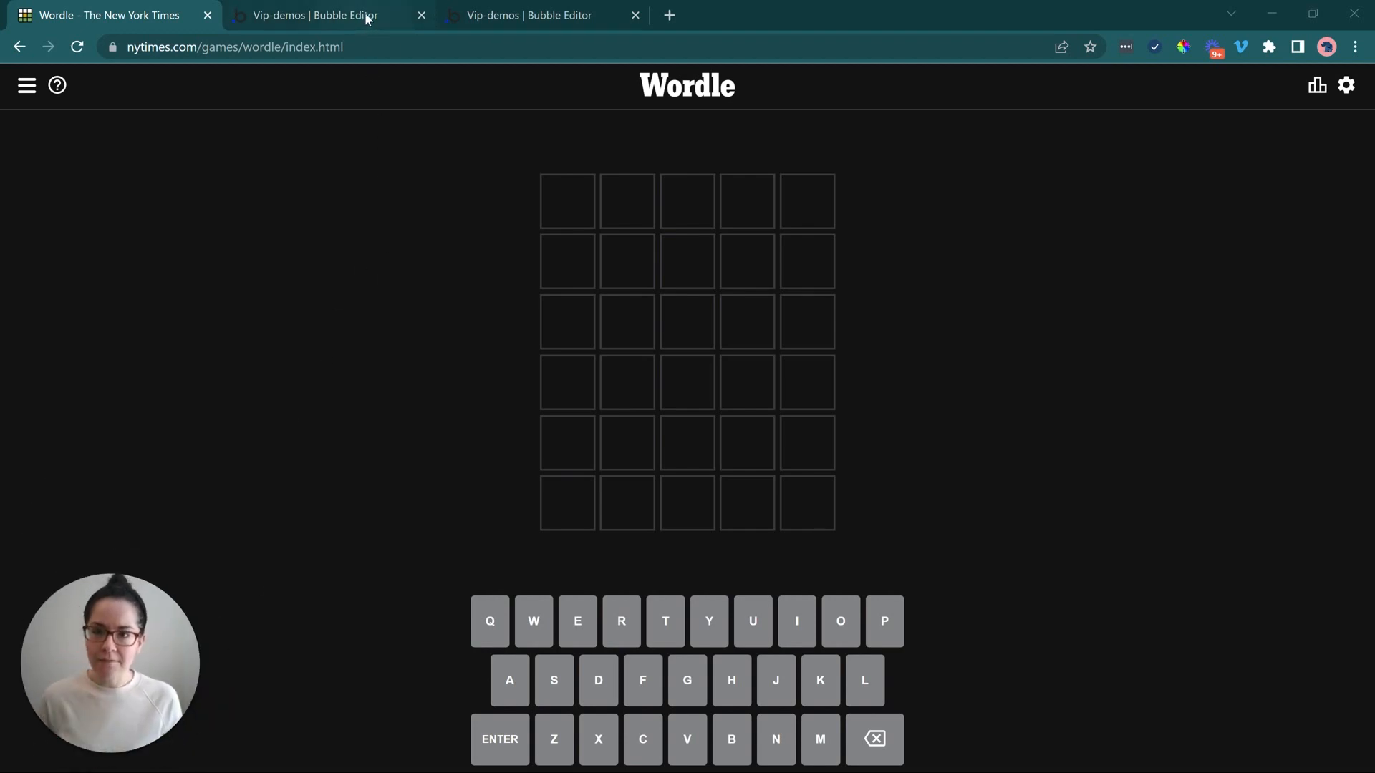
left_click(400, 15)
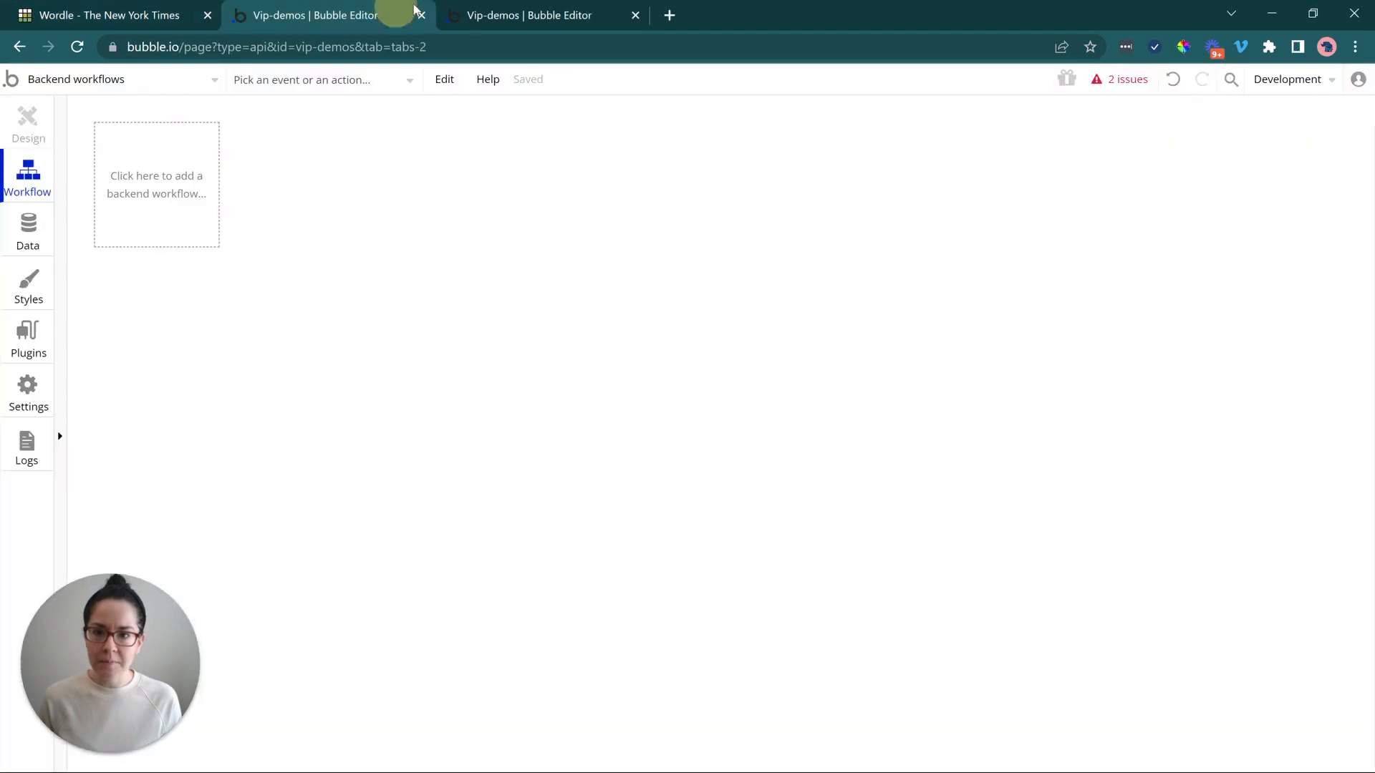
left_click(518, 19)
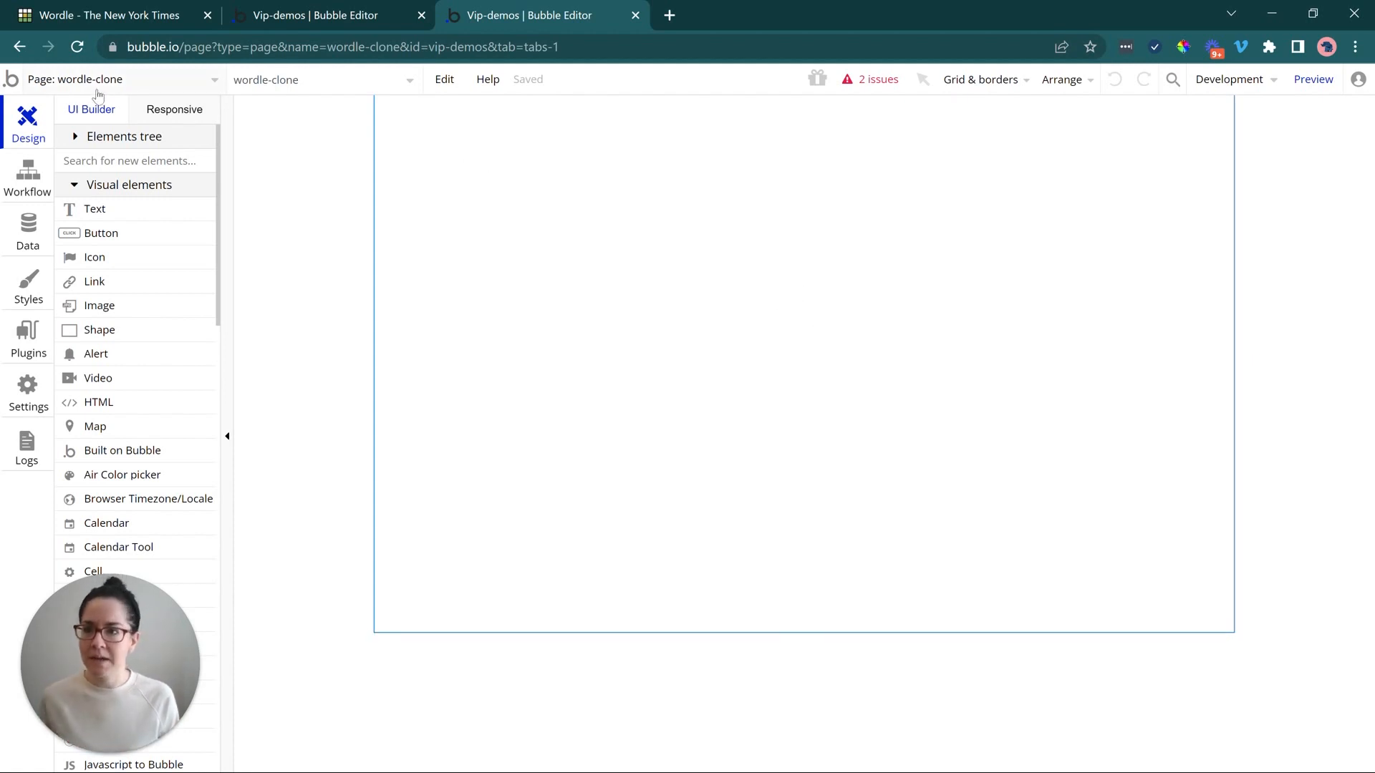
left_click(307, 18)
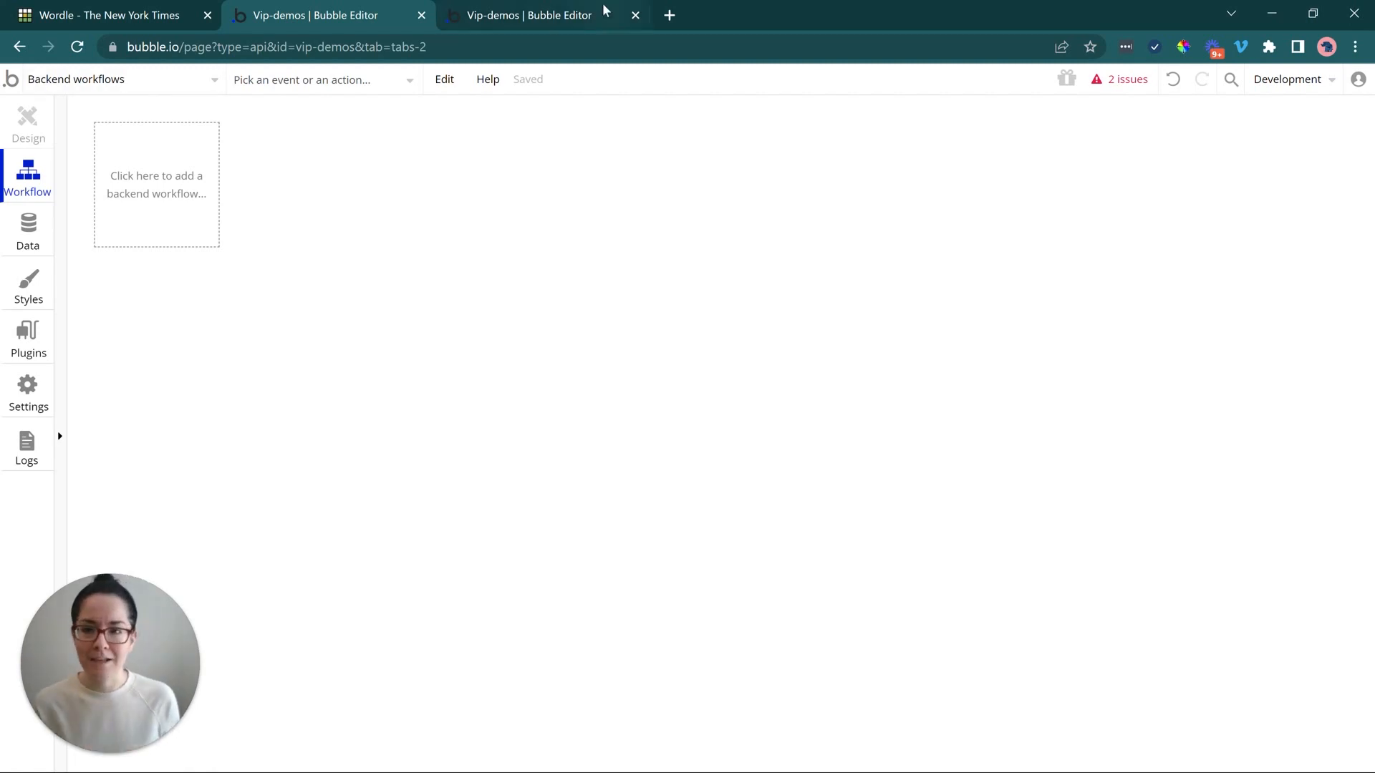
left_click(581, 14)
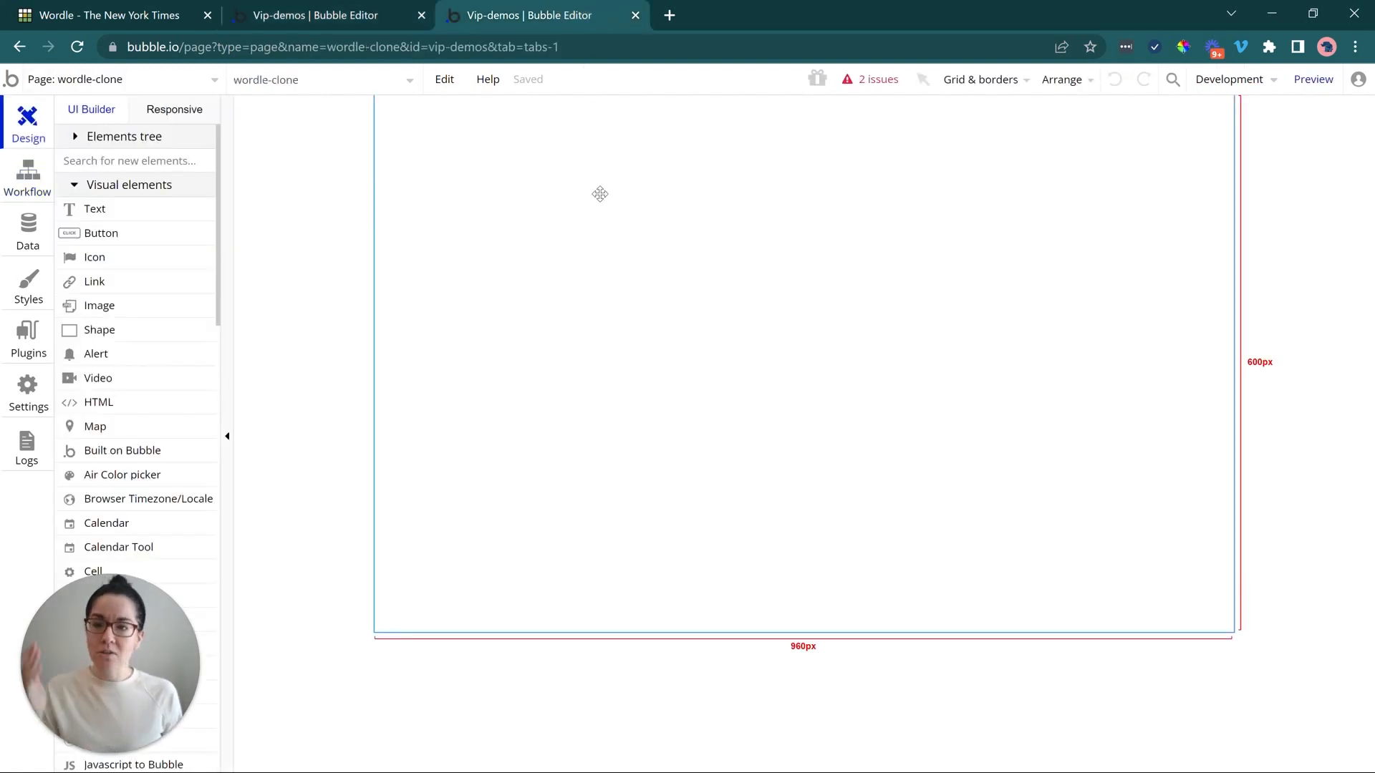
- Open the wordle-clone page's properties and set its preset page width to Full width
double_click(597, 200)
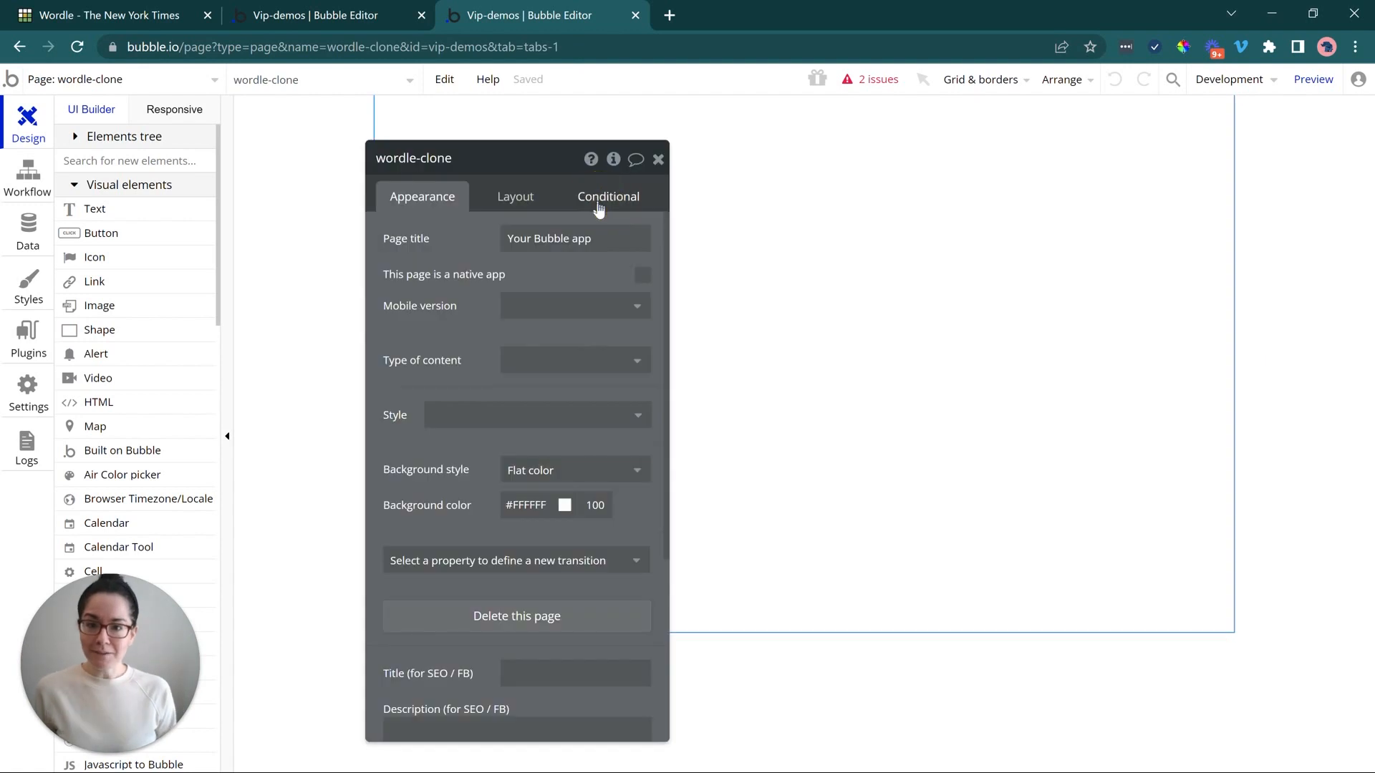
left_click_drag(460, 299, 450, 263)
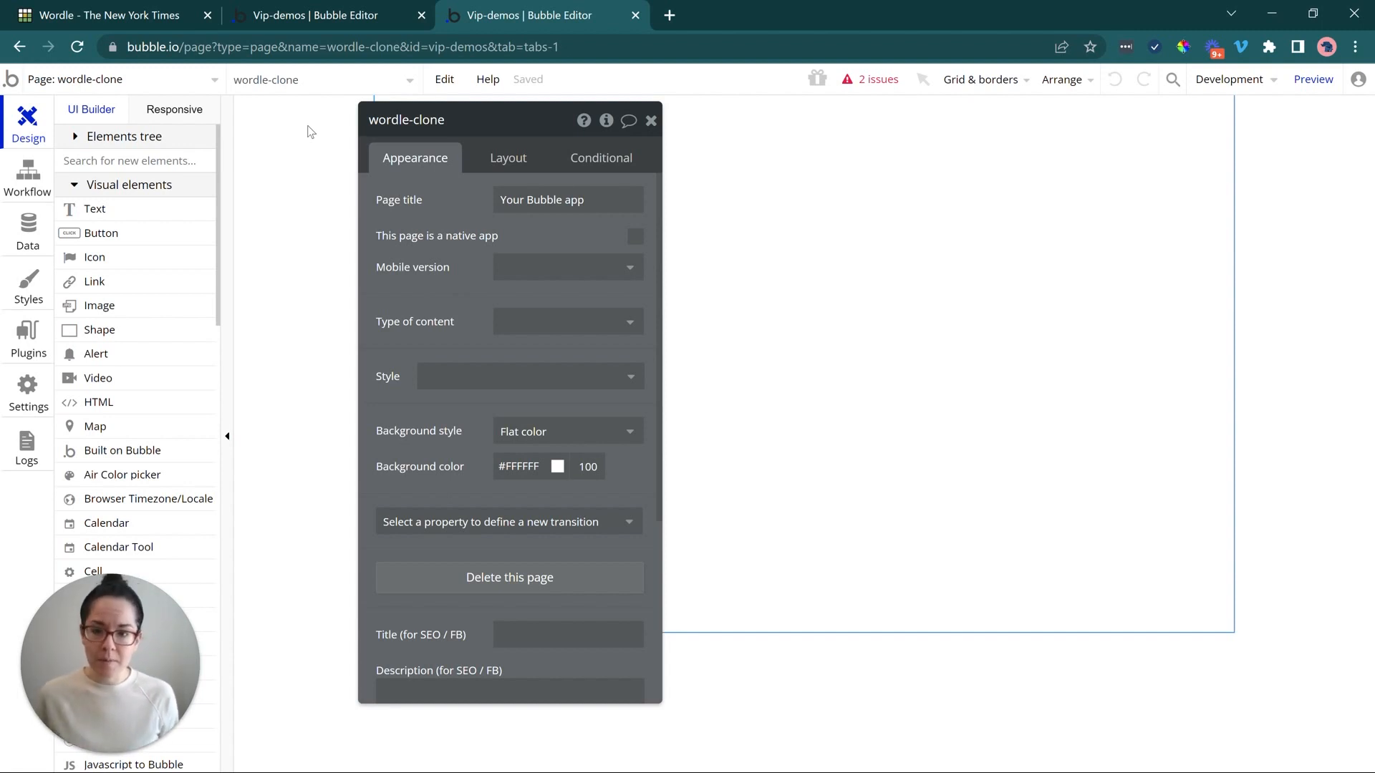
left_click(166, 15)
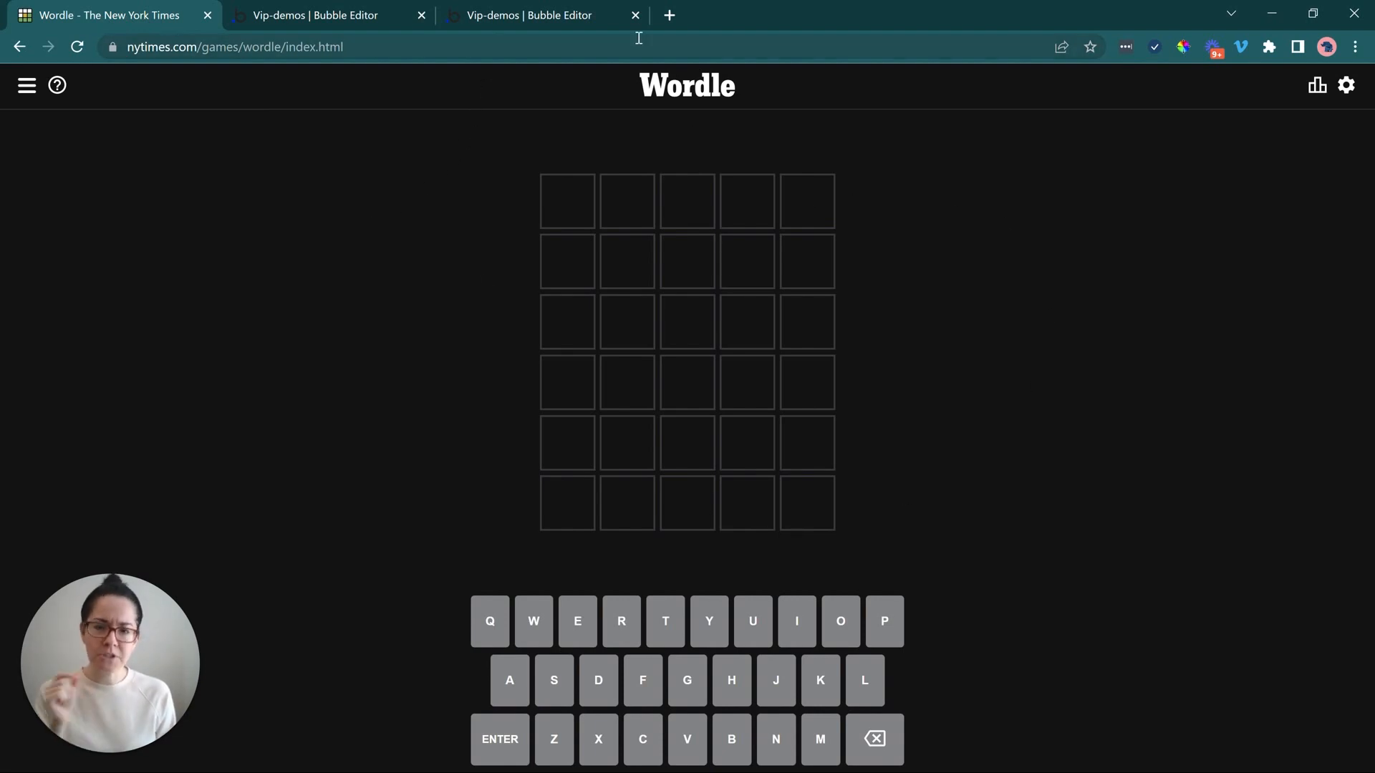
left_click(575, 17)
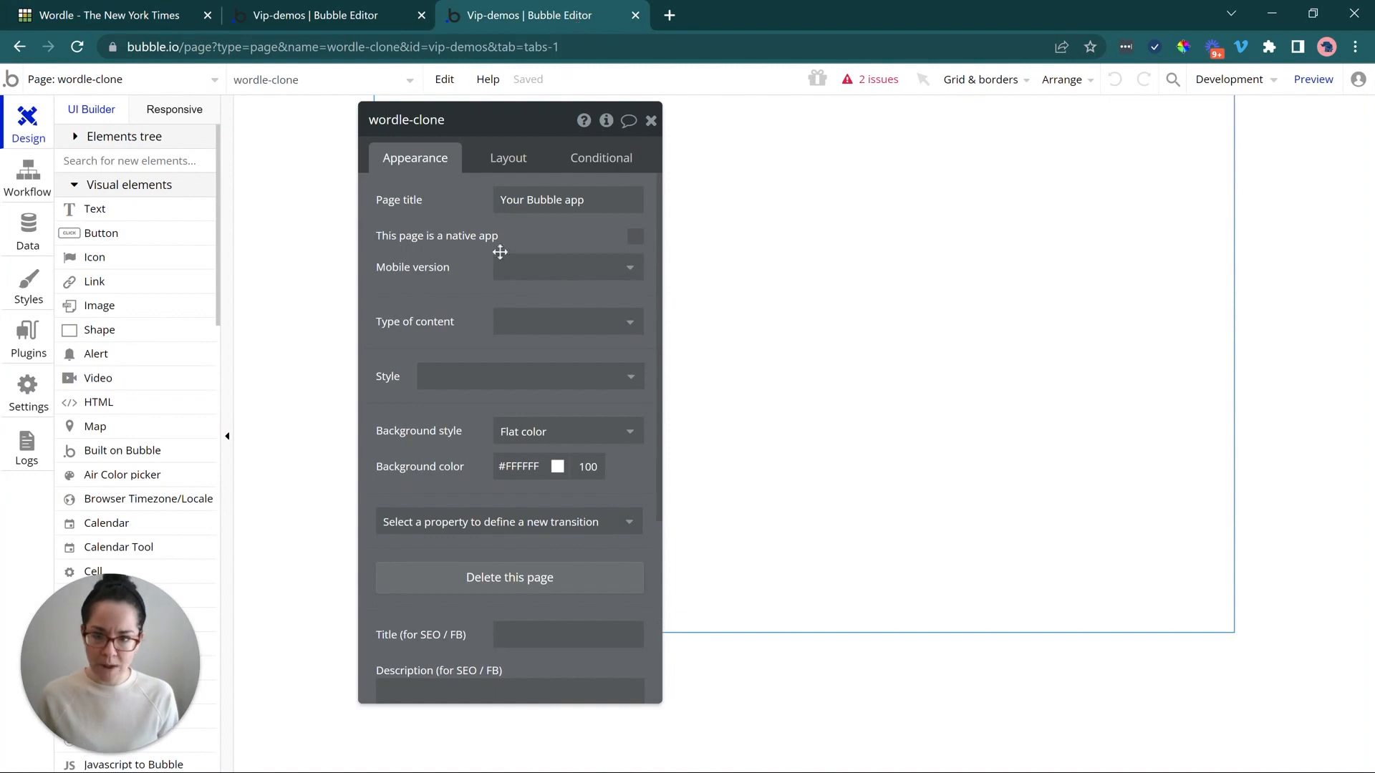
left_click(509, 160)
left_click(526, 288)
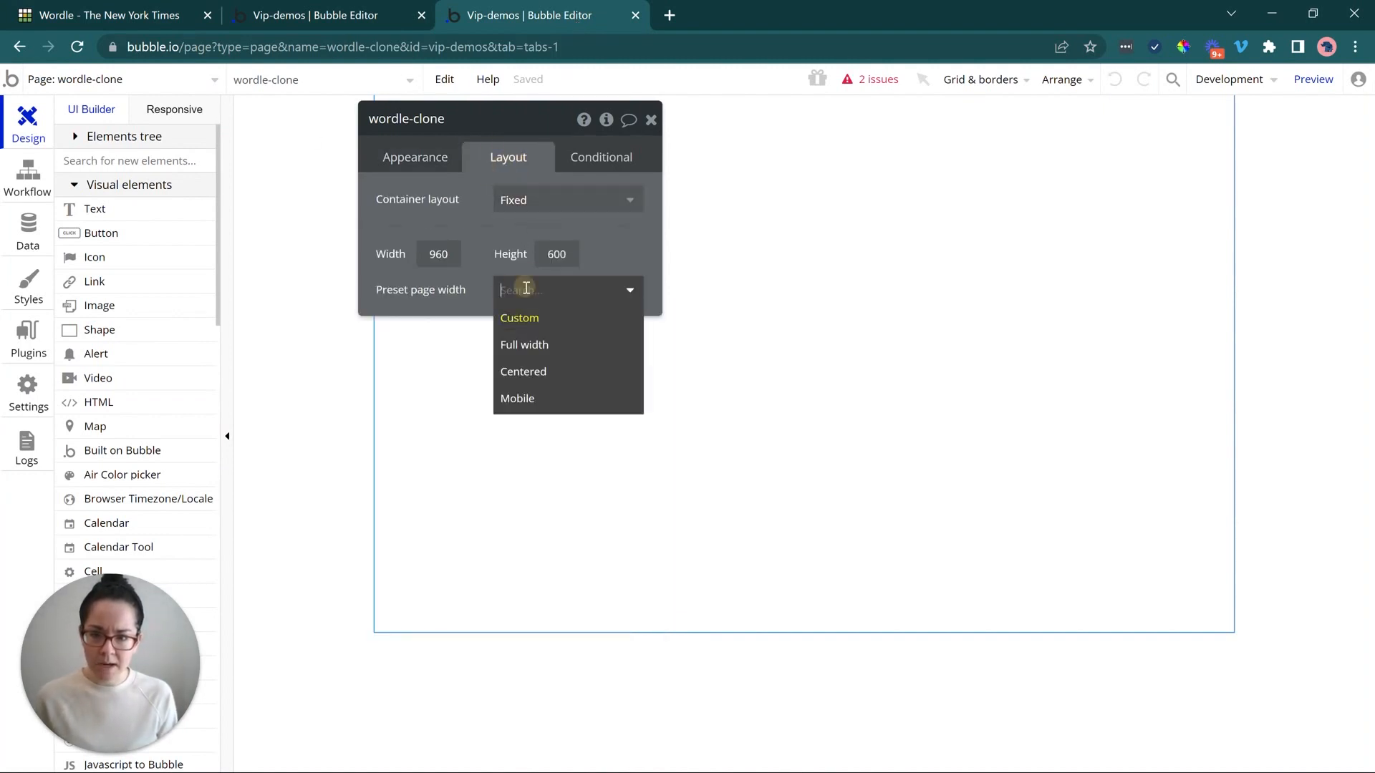
left_click(537, 345)
left_click_drag(451, 208, 455, 289)
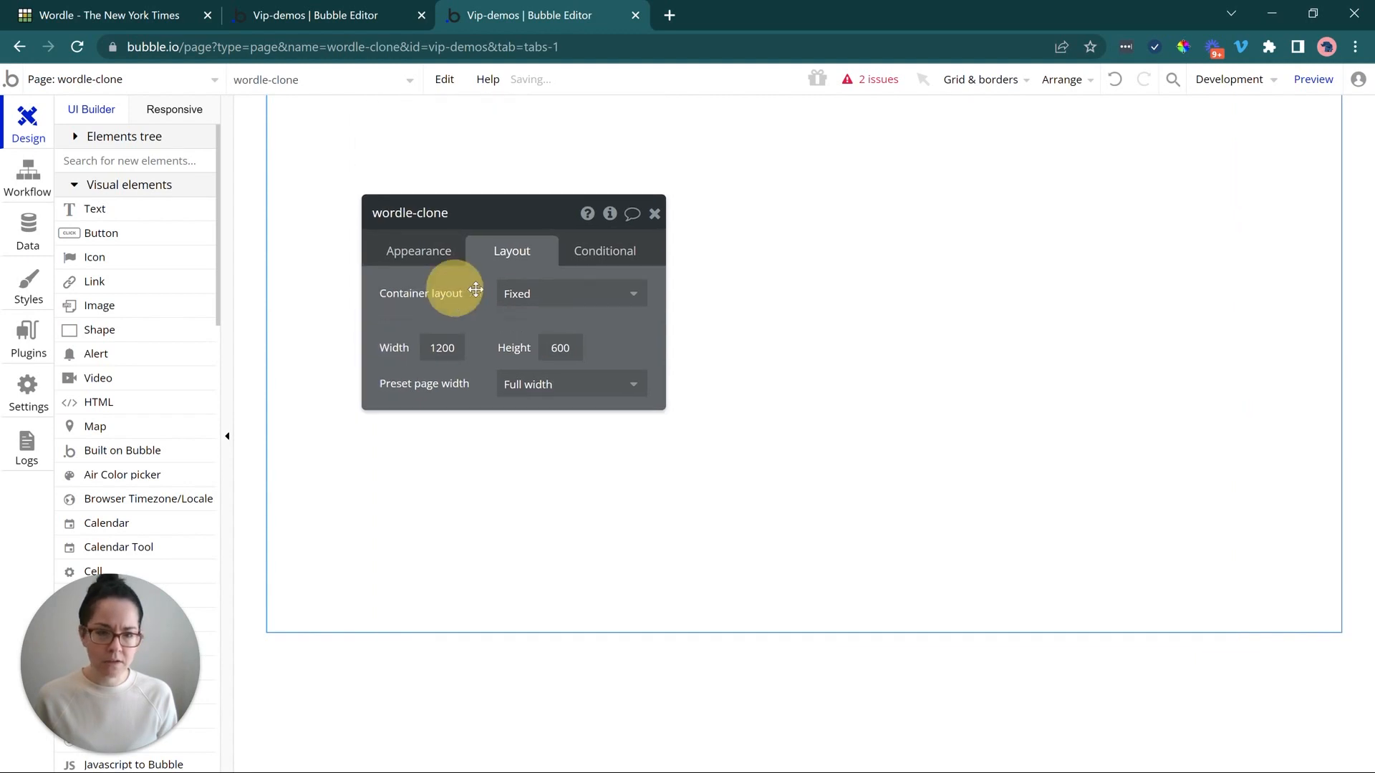
- Sample the dark background colour of the New York Times Wordle page with the ColorPick Eyedropper
left_click(437, 252)
left_click_drag(443, 300, 410, 224)
left_click(166, 10)
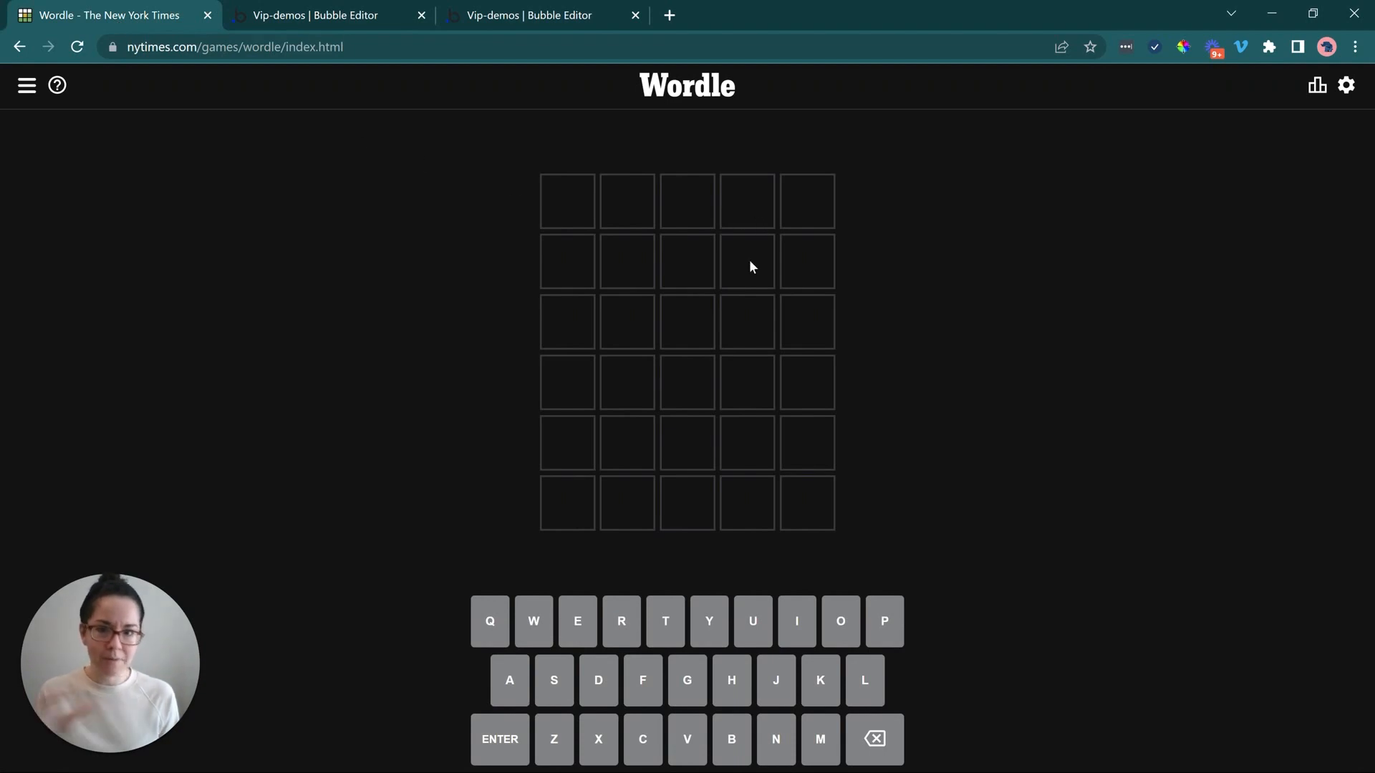
left_click(1181, 52)
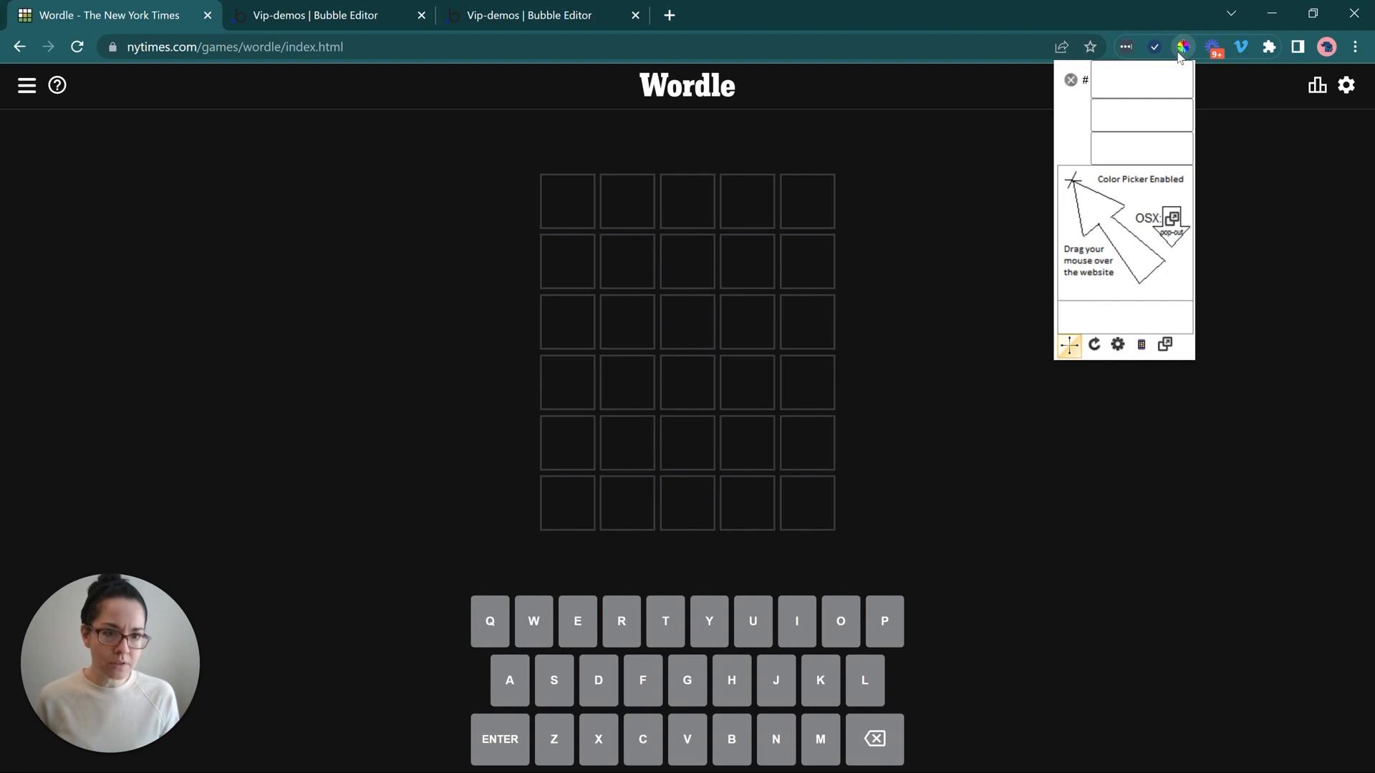
left_click(950, 206)
left_click(995, 232)
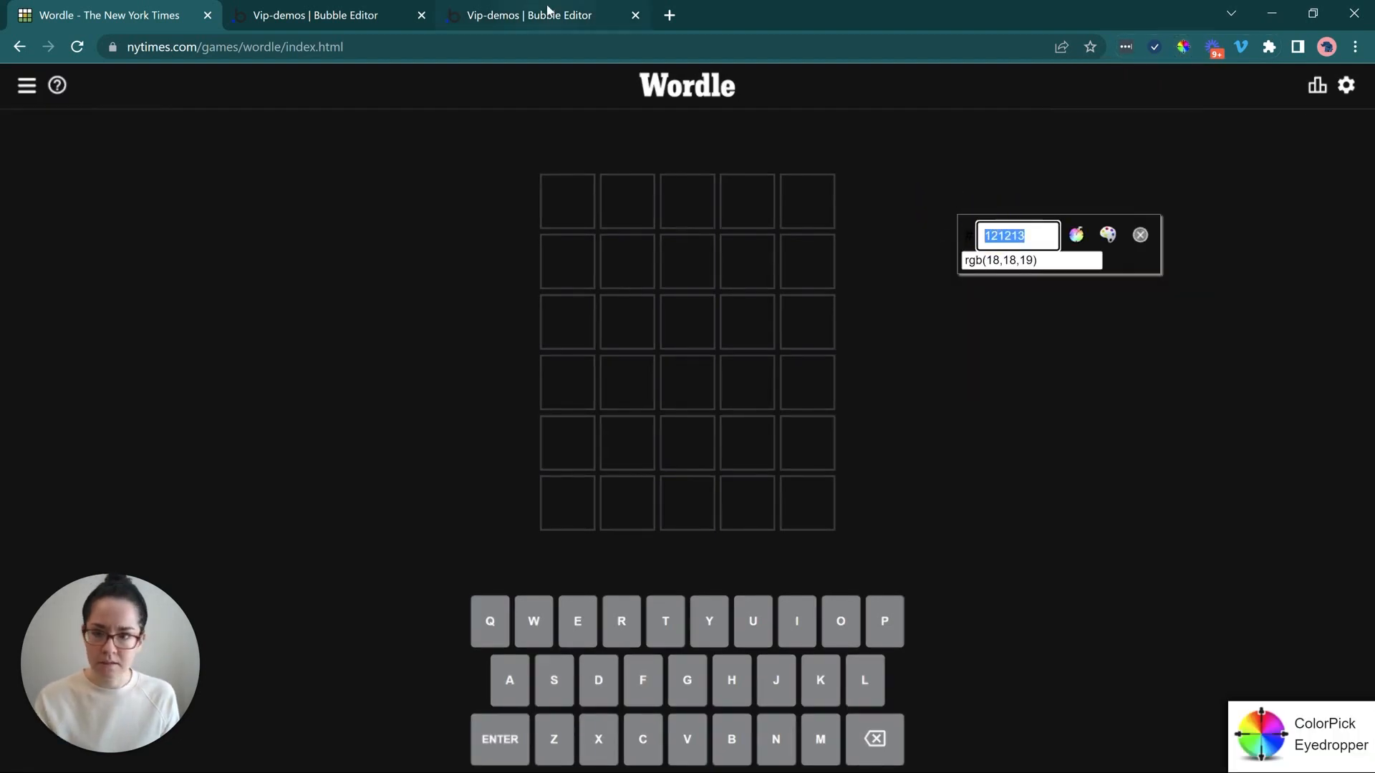
- Switch to the Bubble editor and set the wordle-clone page's background colour to #121213
left_click(469, 21)
left_click(527, 483)
type("#121213")
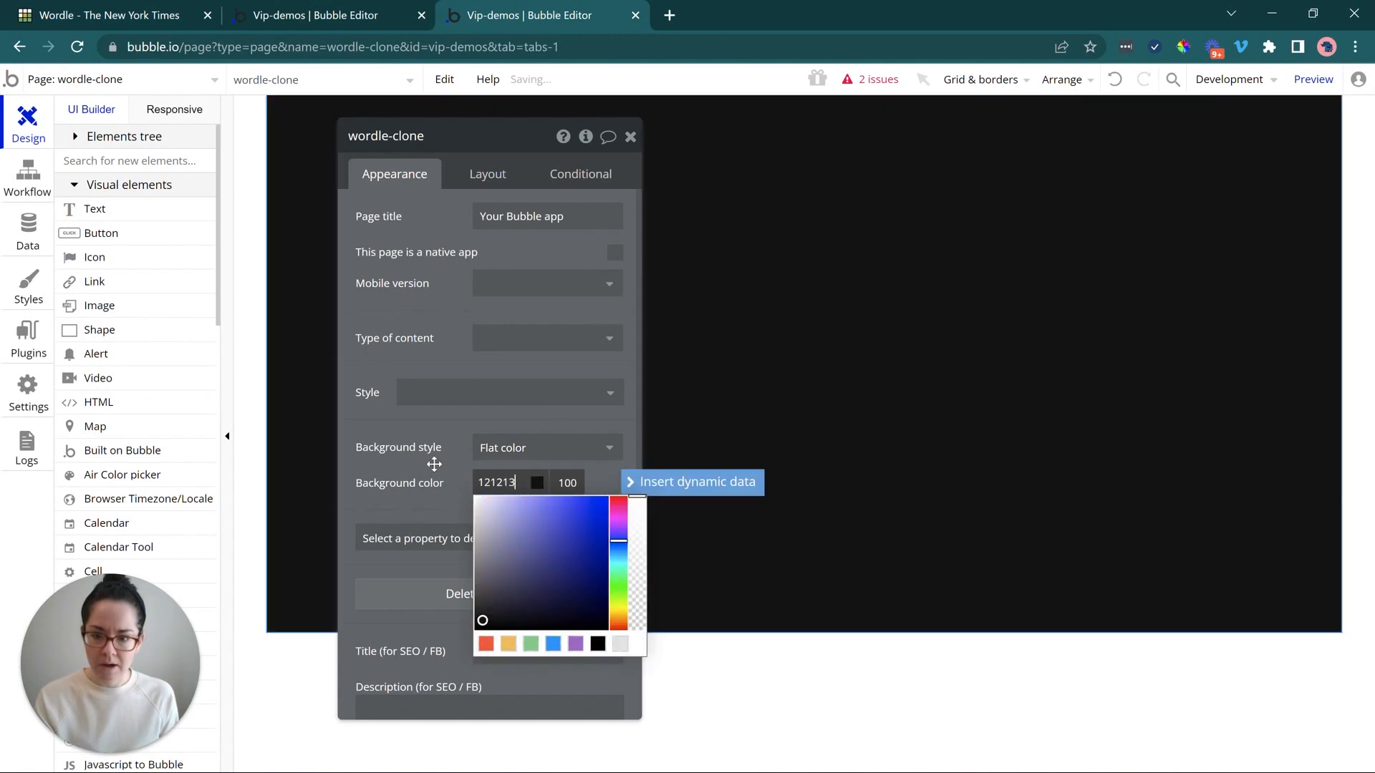
left_click(434, 458)
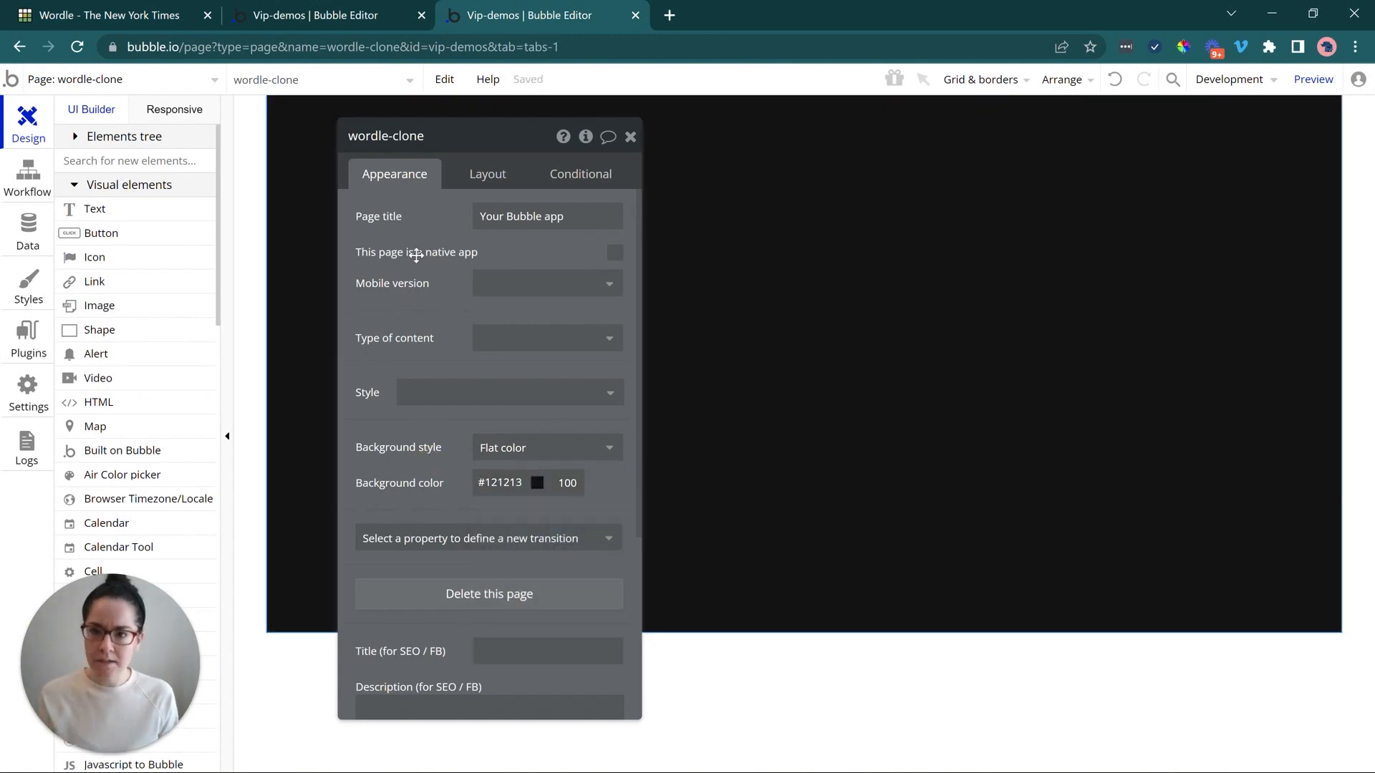
- Set the page title to "Wordle Clone"
left_click(489, 221)
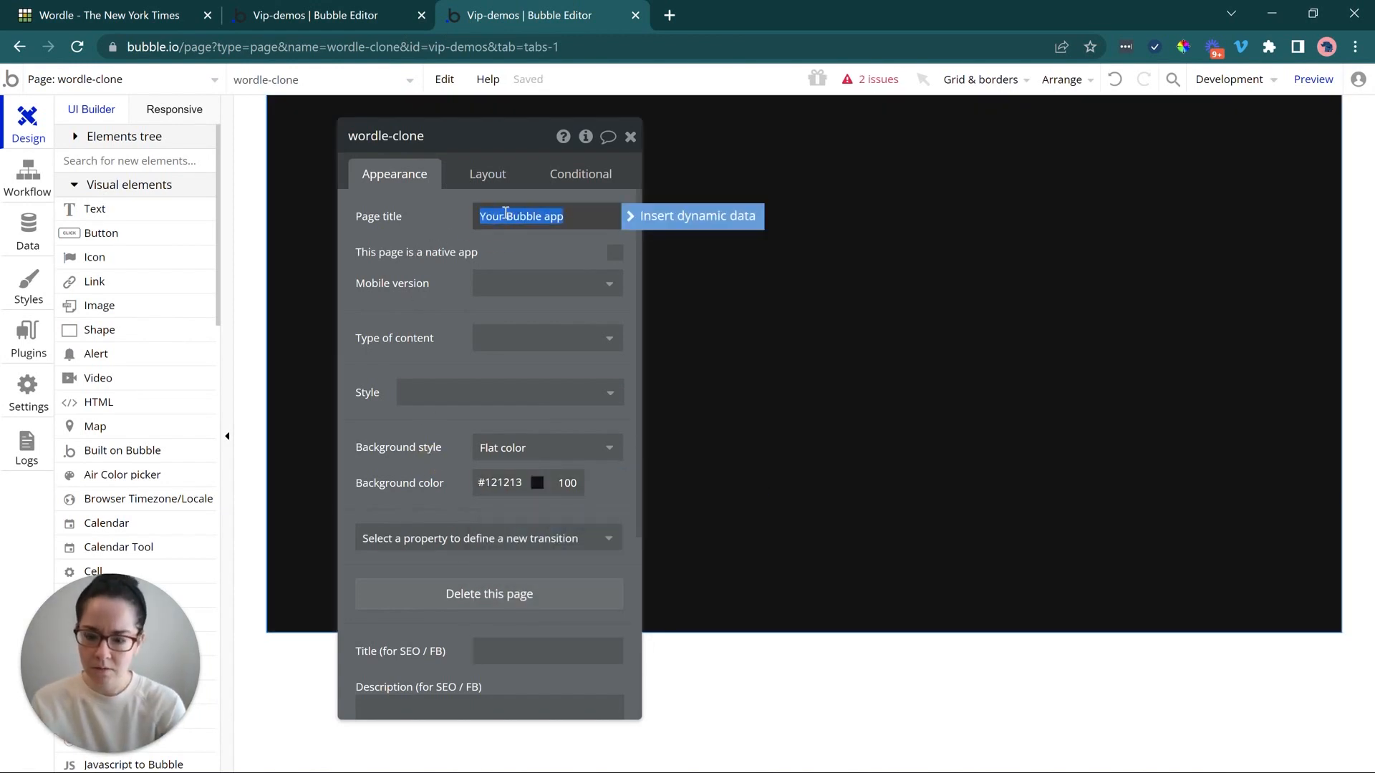
type("Wordle Clone")
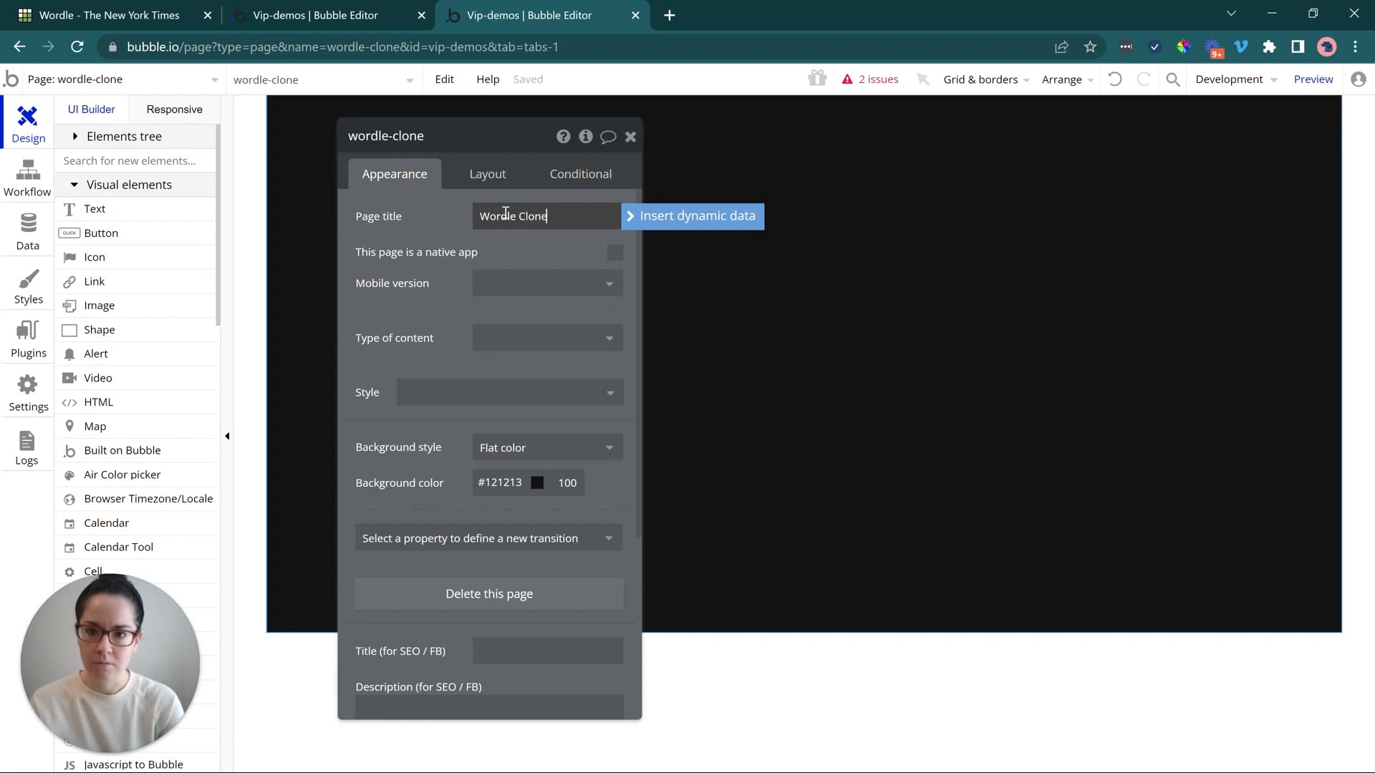
left_click(448, 212)
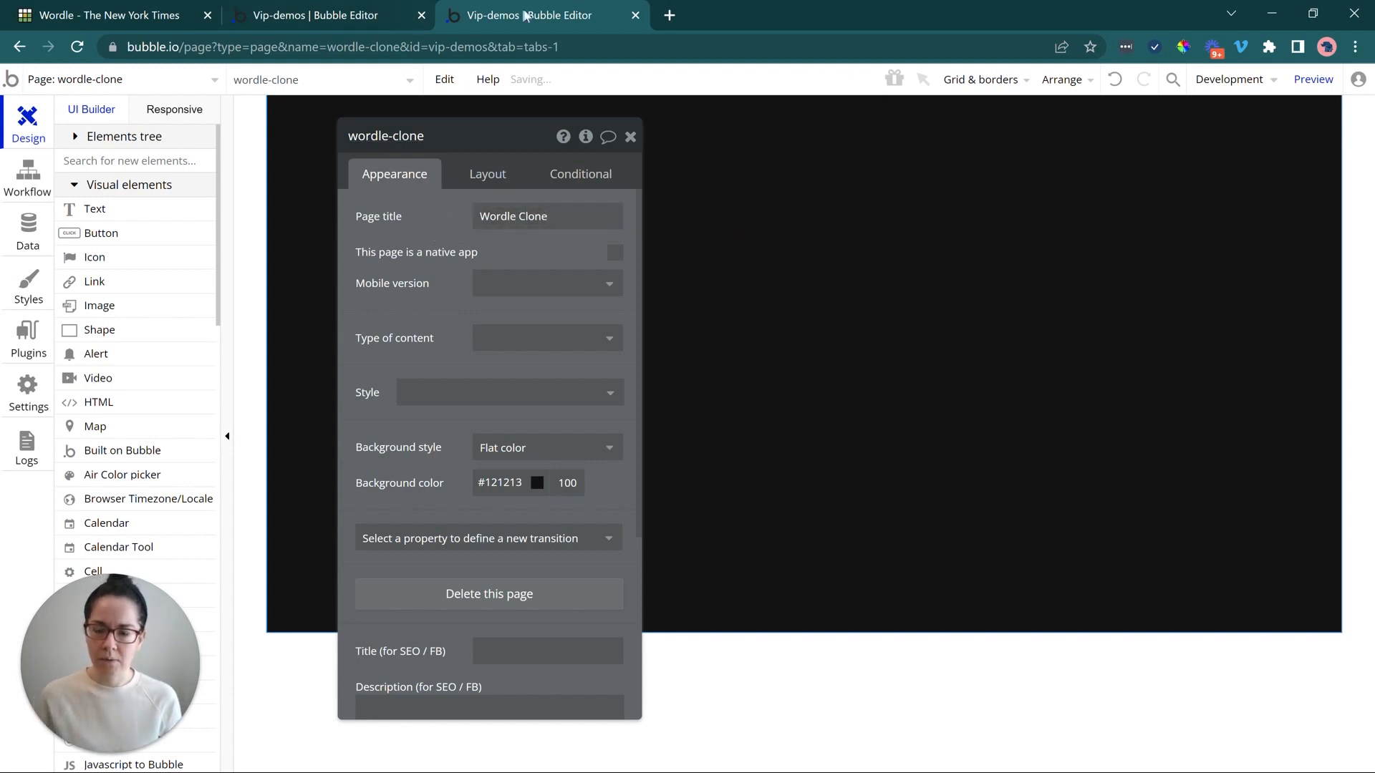
left_click_drag(390, 239, 395, 309)
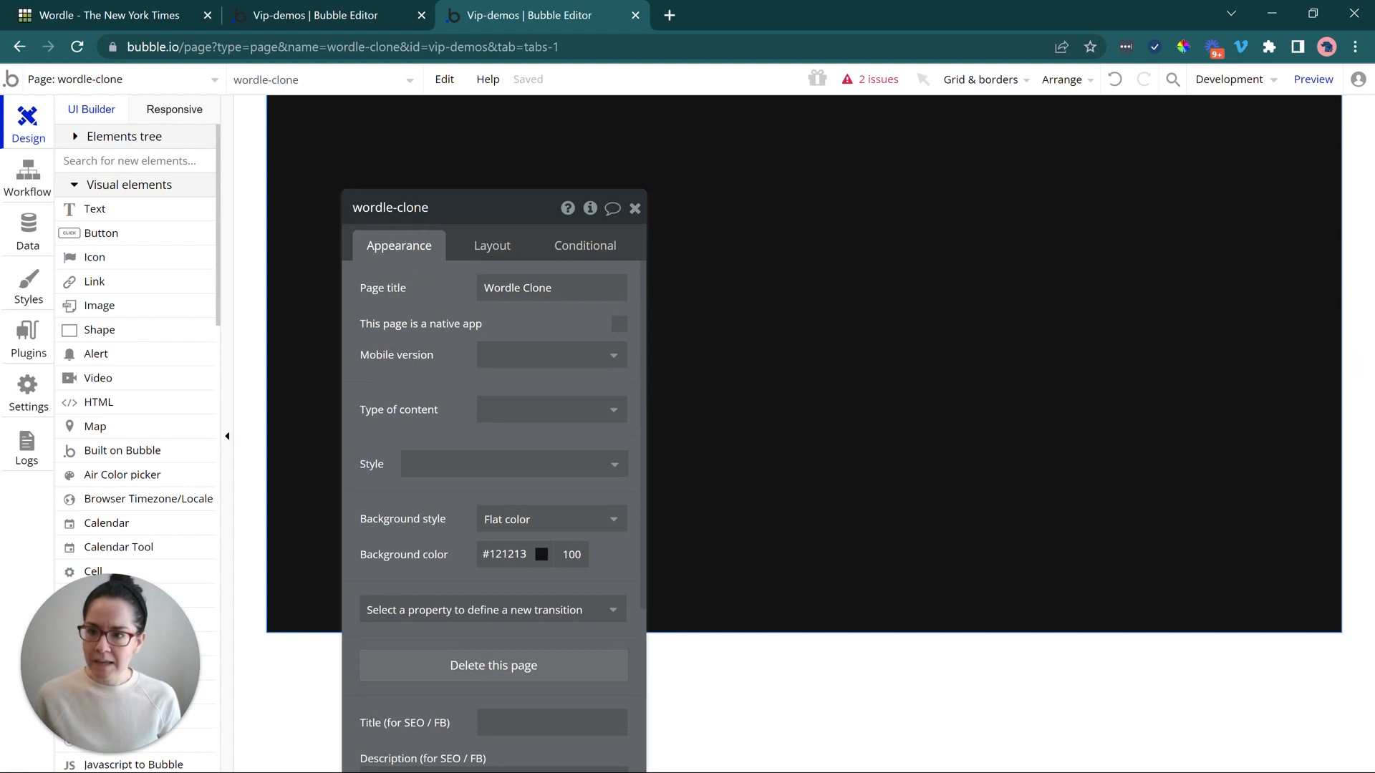
- Filter the available elements by "group" and set the page's container layout to Column
left_click(157, 162)
type("group")
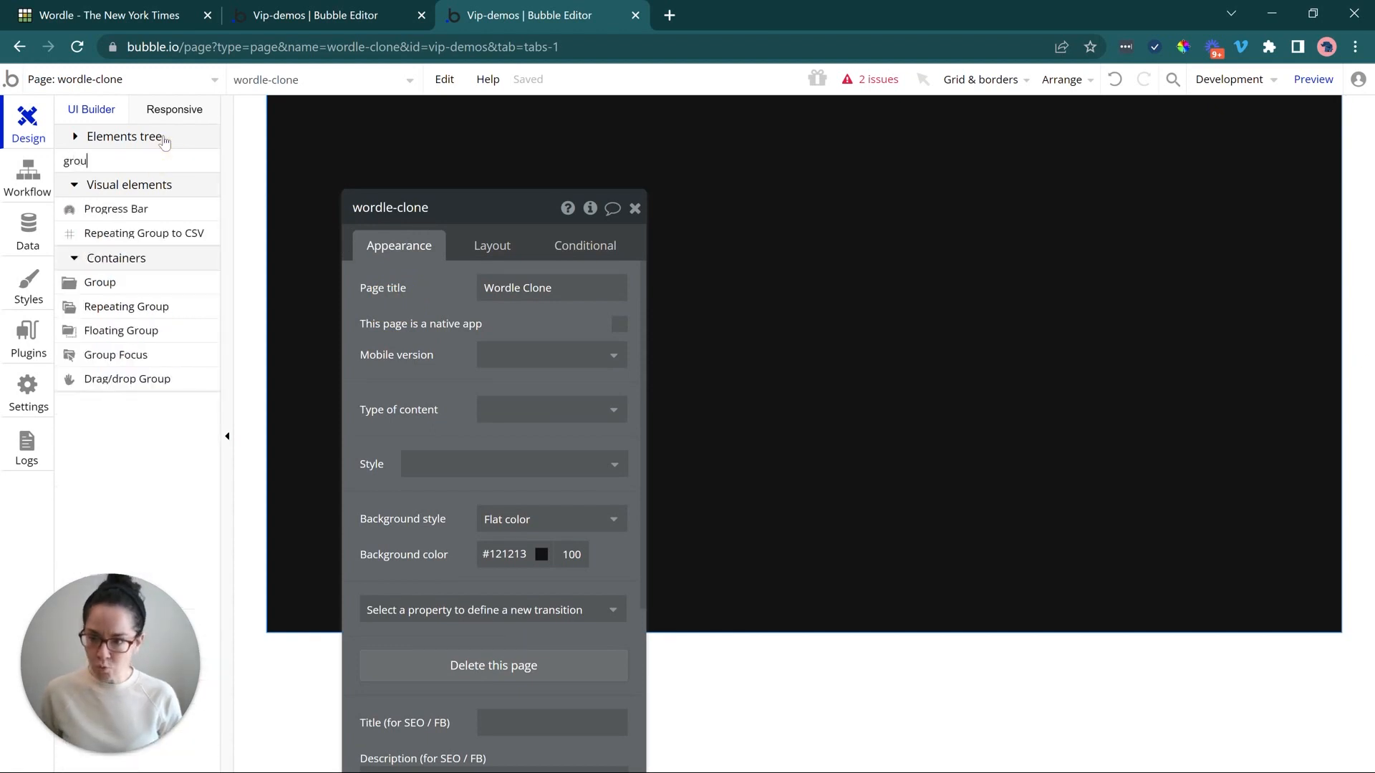
left_click(483, 249)
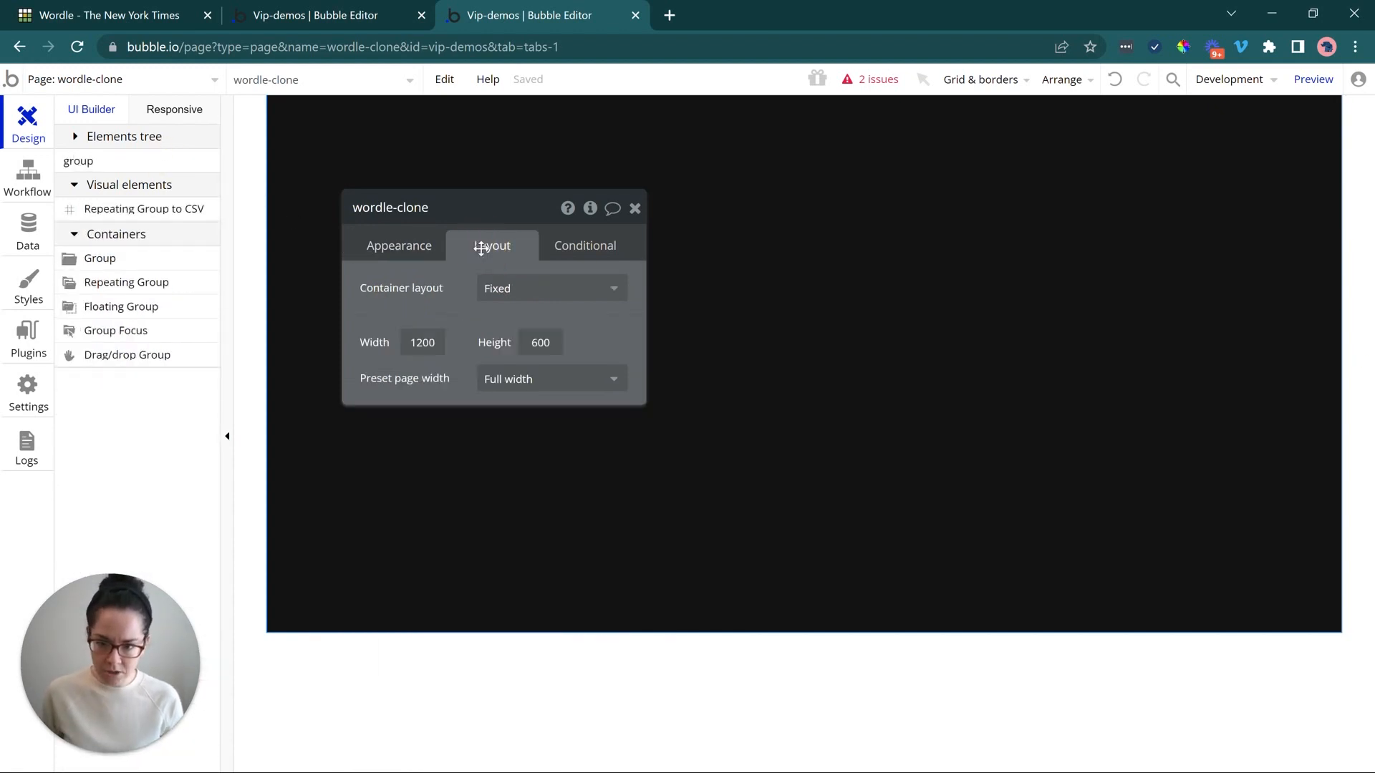
left_click(487, 285)
left_click(491, 398)
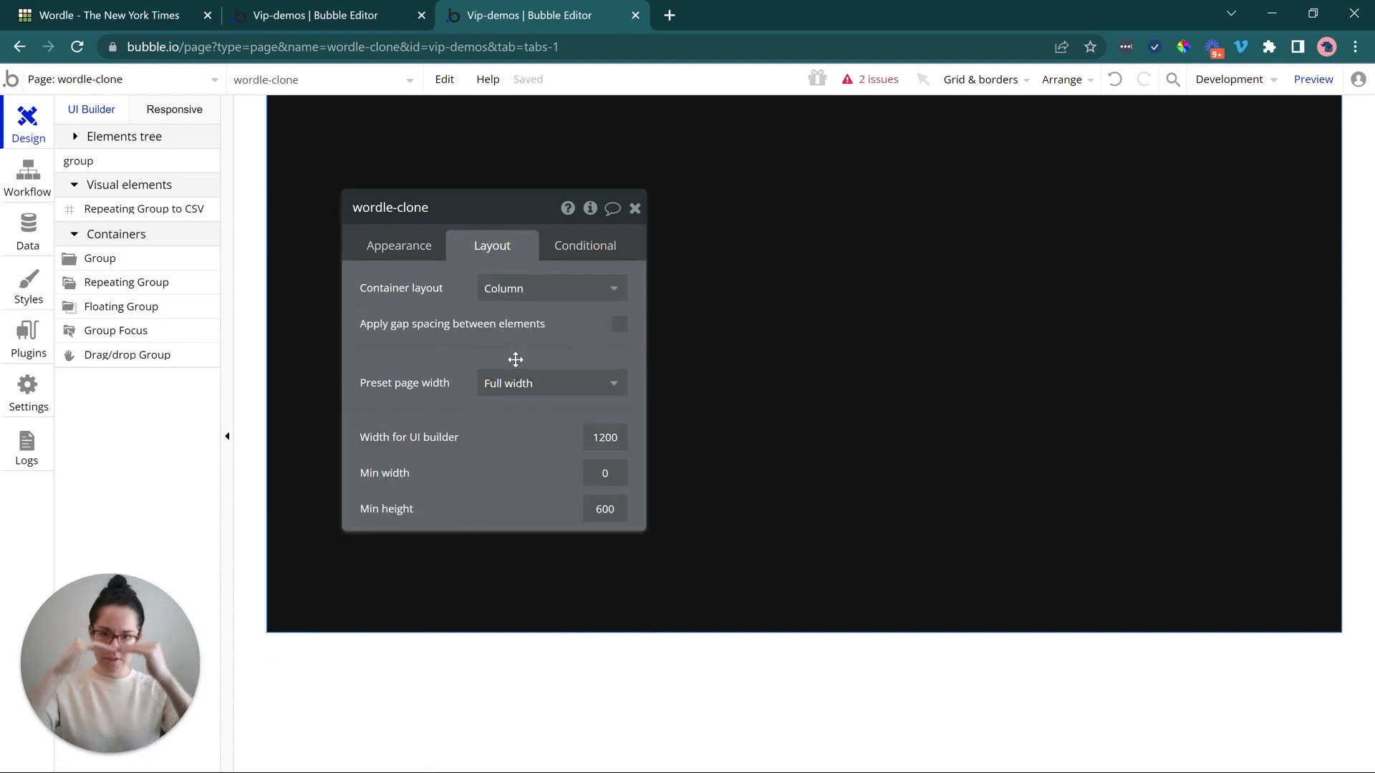
- Examine the Wordle page's layout without the colour picker overlay, and return to the wordle-clone page in the Bubble editor
left_click(115, 15)
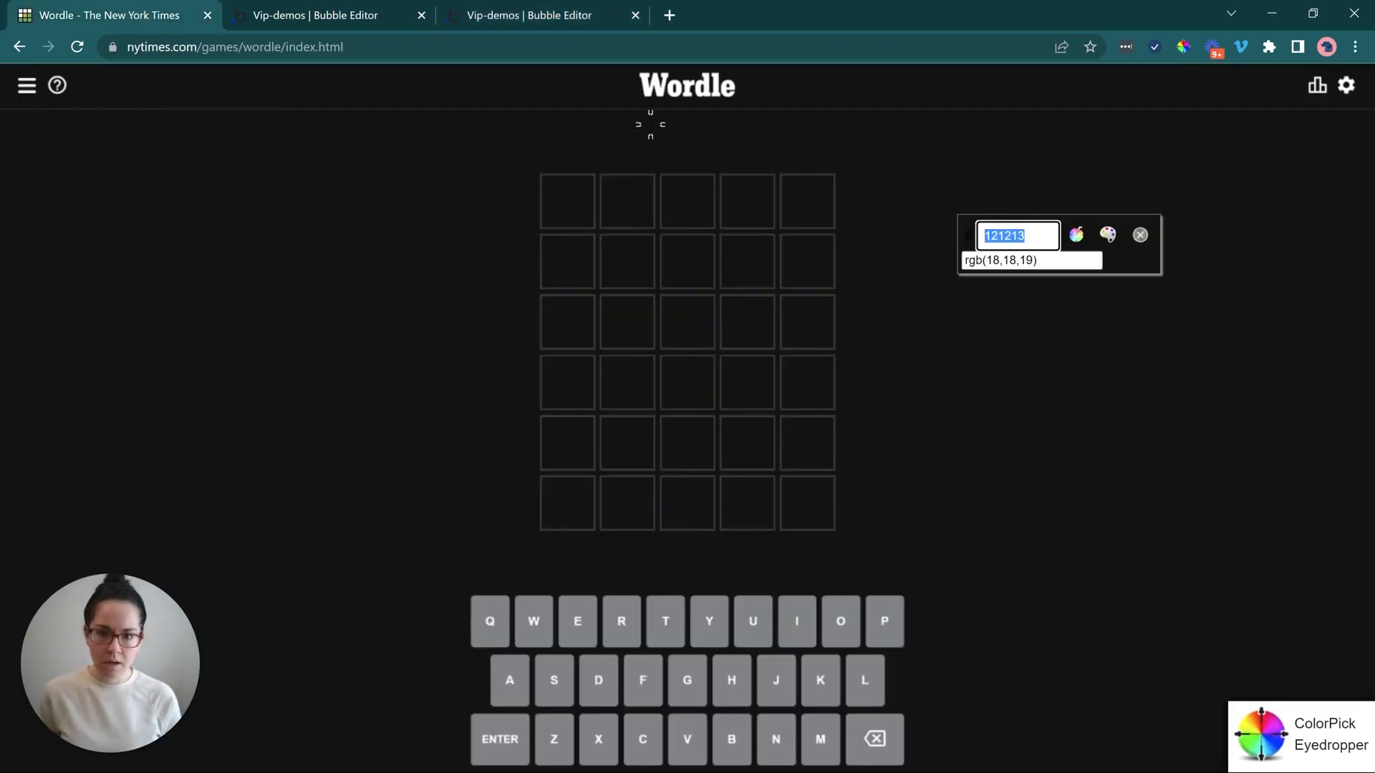
left_click(1139, 237)
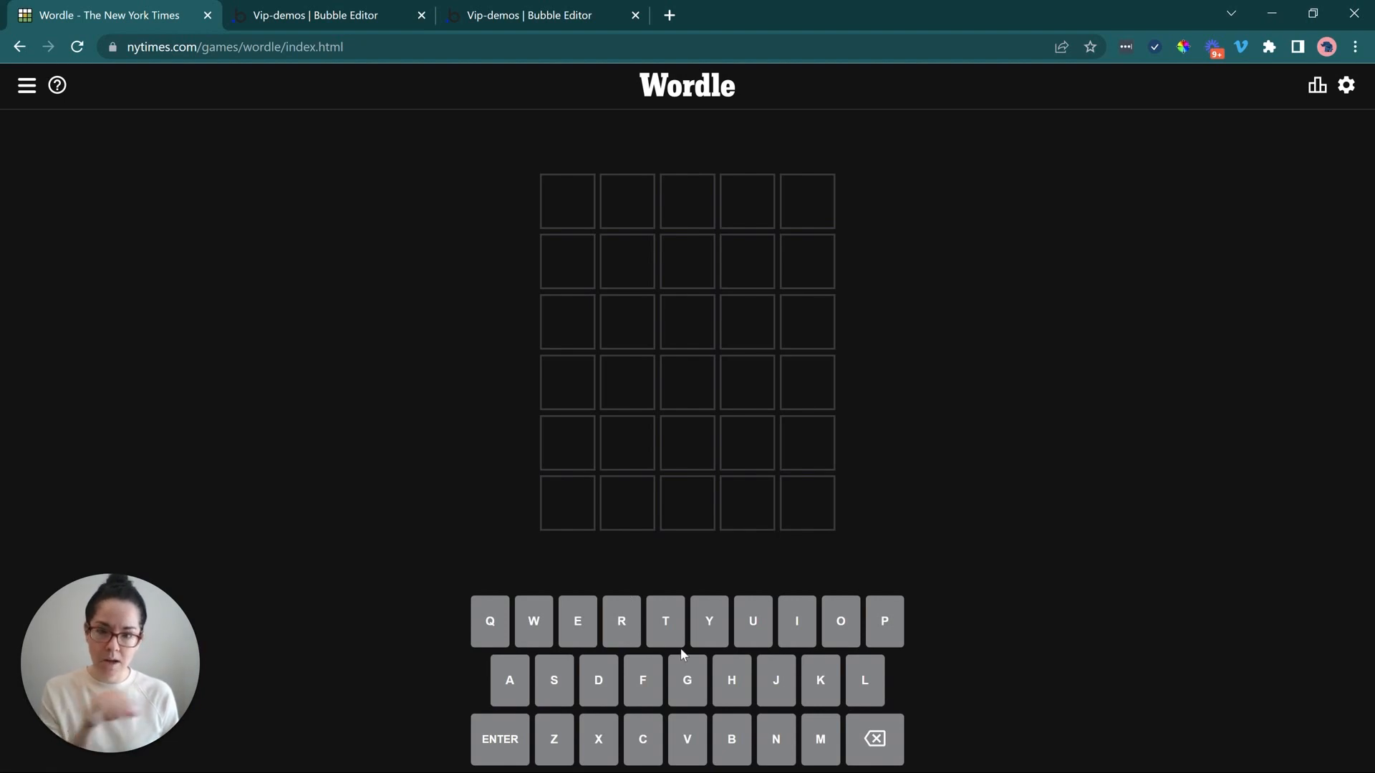
left_click(372, 19)
left_click(462, 14)
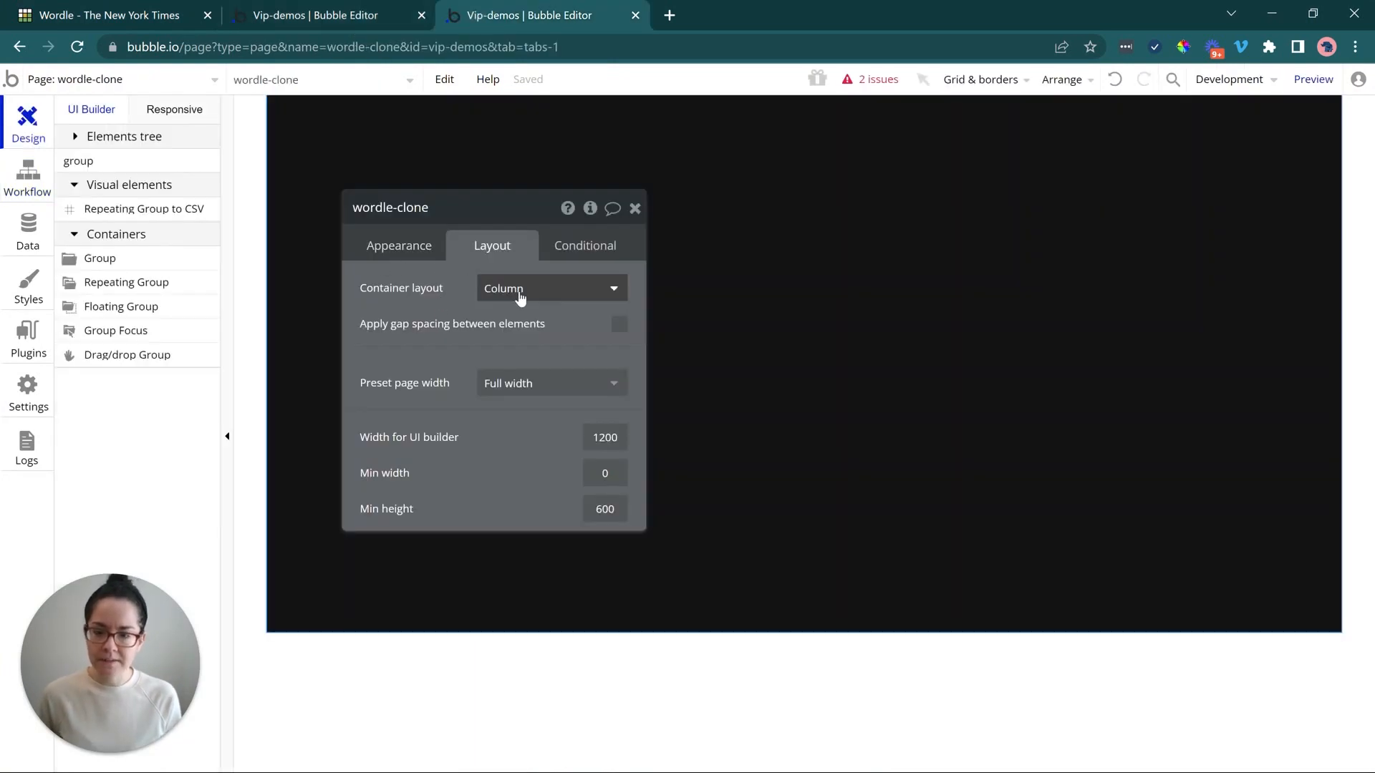
- Add a group about 876 px wide and 60 px high at the page's top, with Row layout and centred horizontal alignment
left_click(108, 259)
mouse_move(340, 108)
left_mouse_down()
mouse_move(1003, 153)
mouse_move(1124, 176)
left_mouse_up()
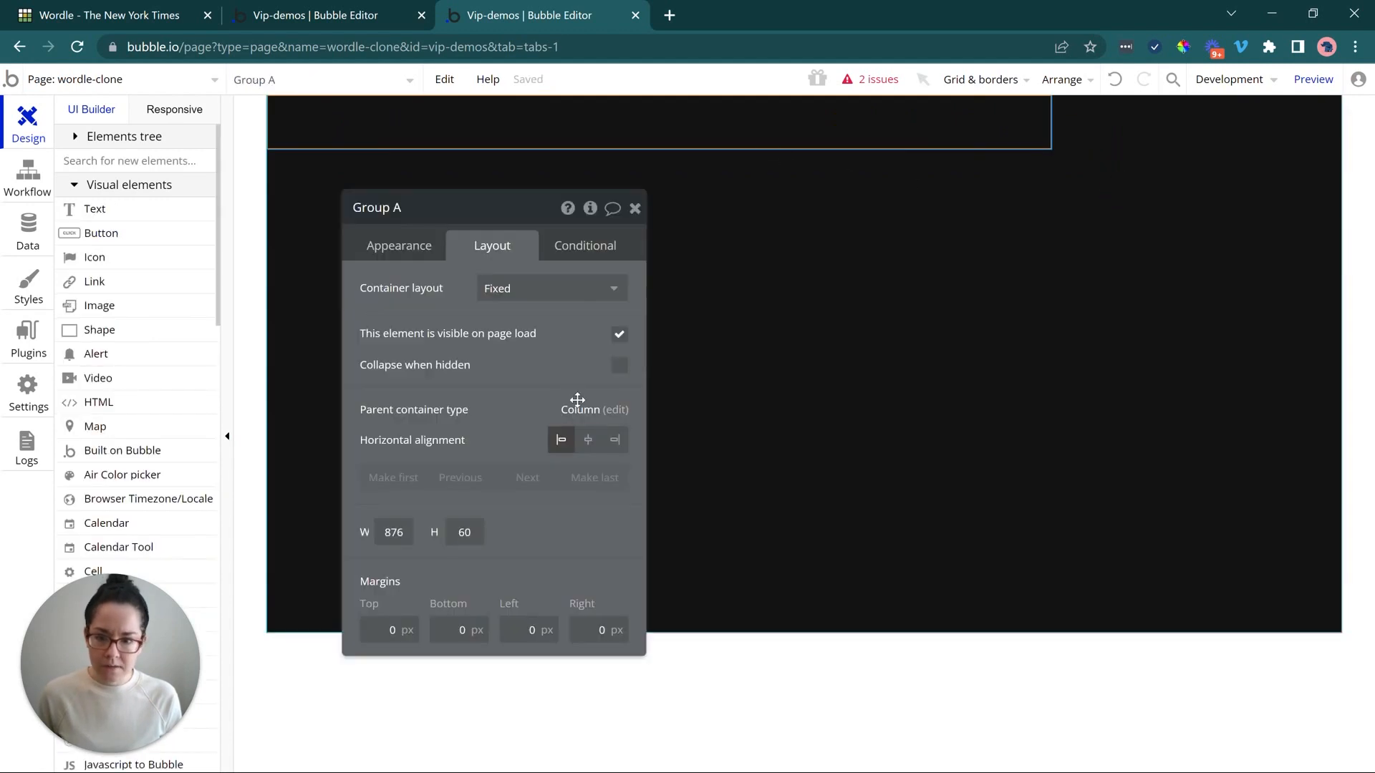
left_click(588, 440)
left_click(578, 289)
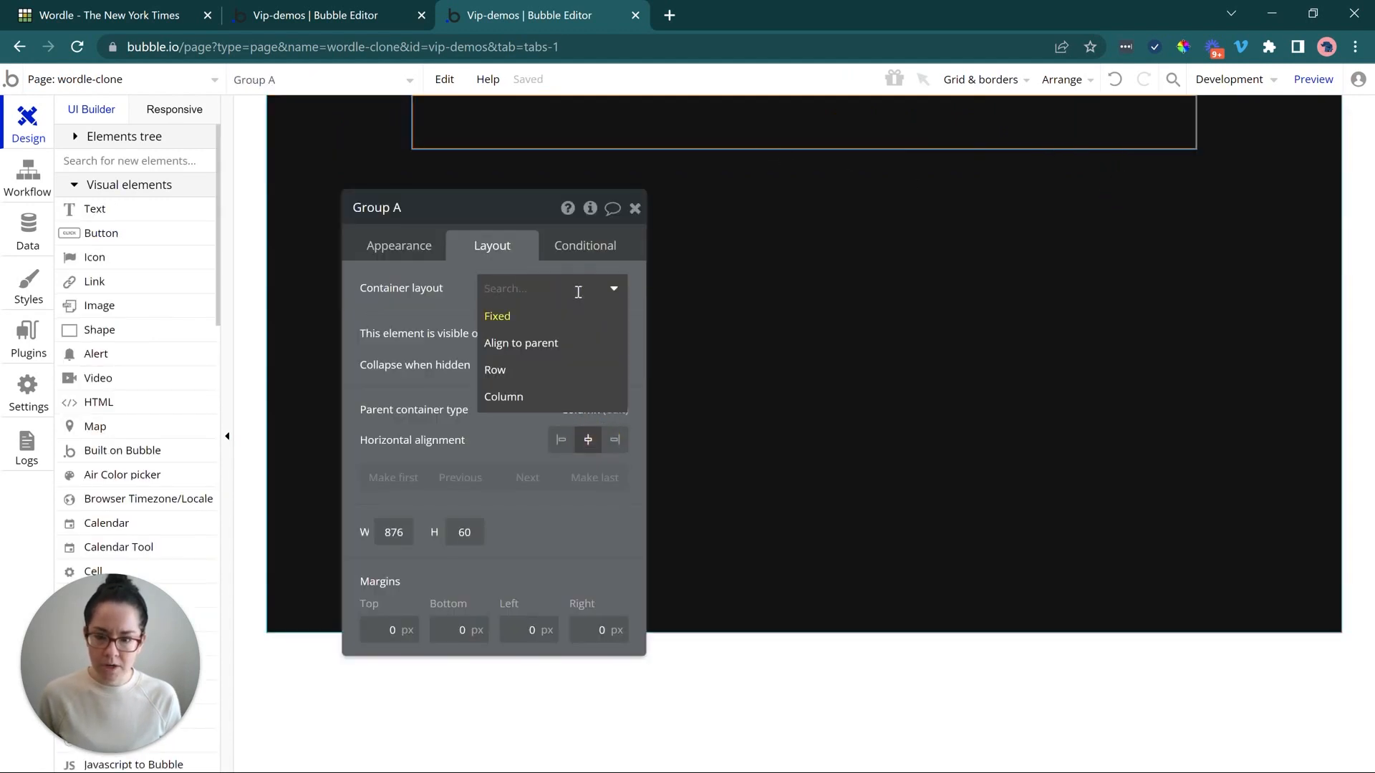
left_click(521, 371)
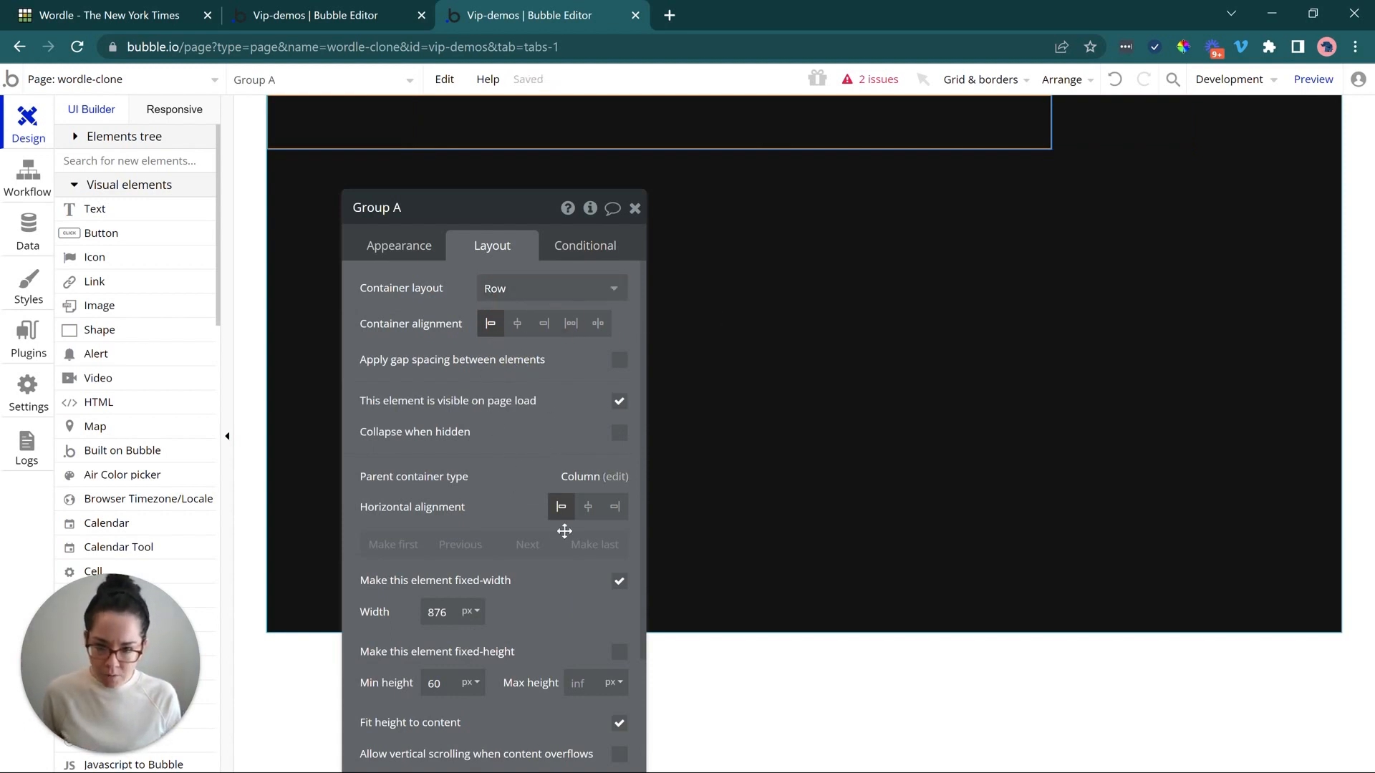
left_click(580, 513)
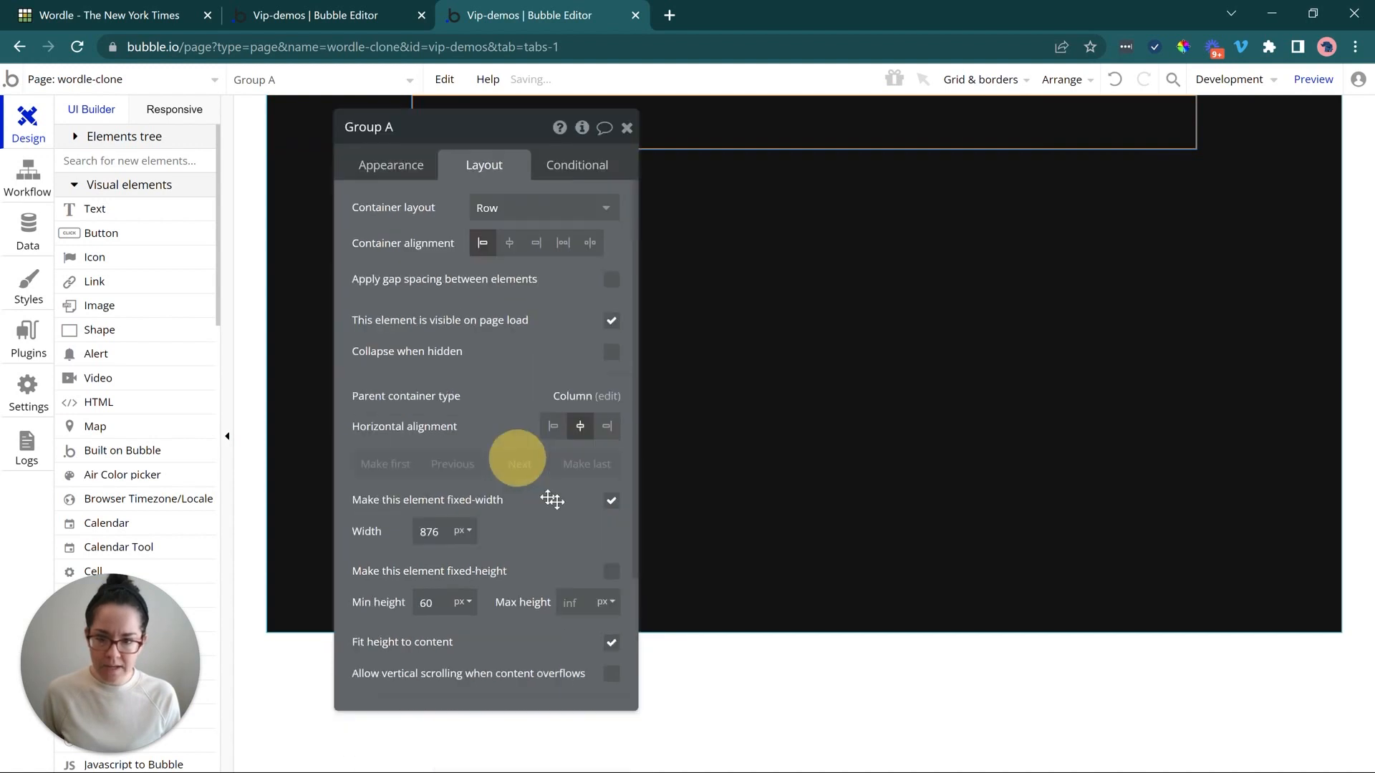
- Turn off the group's fixed width and set its minimum width to 0 px
left_click(610, 501)
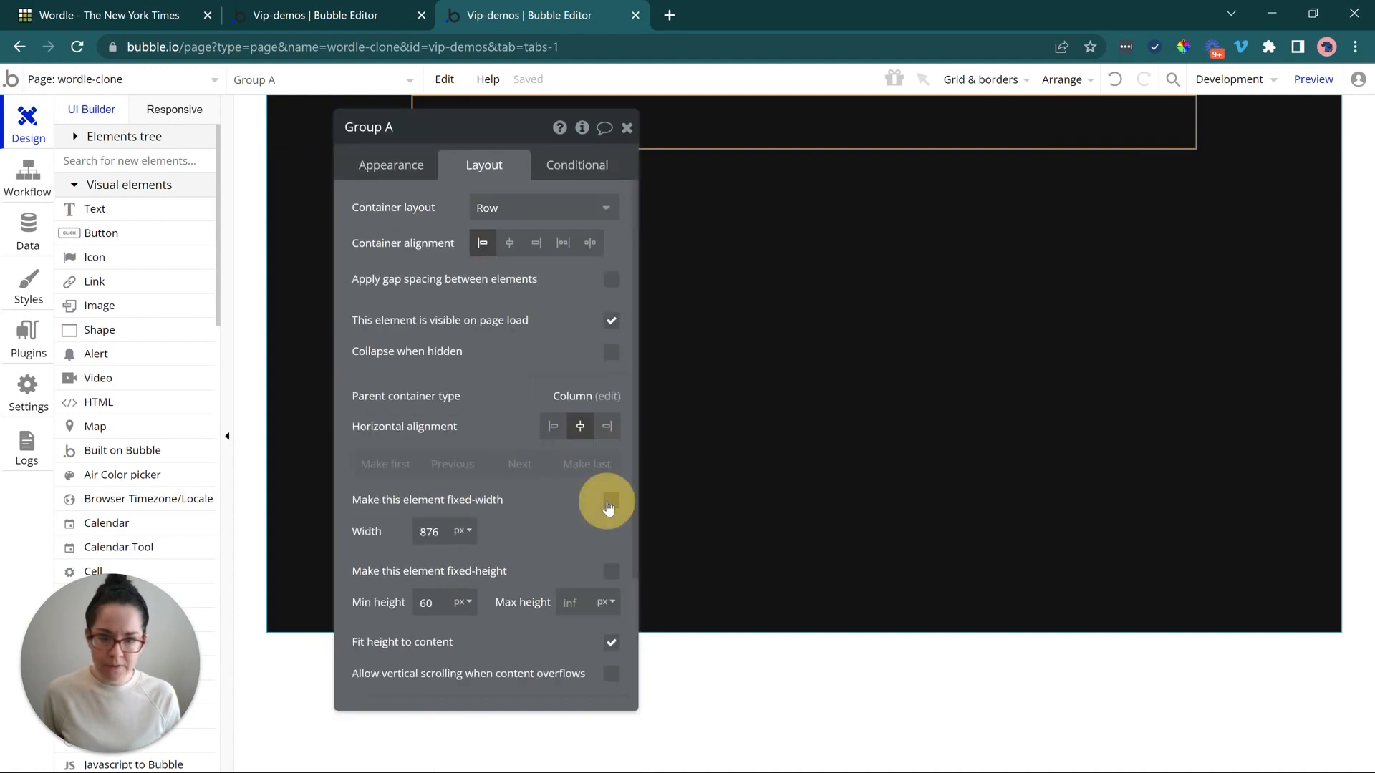
double_click(437, 531)
key("BackSpace")
type("0")
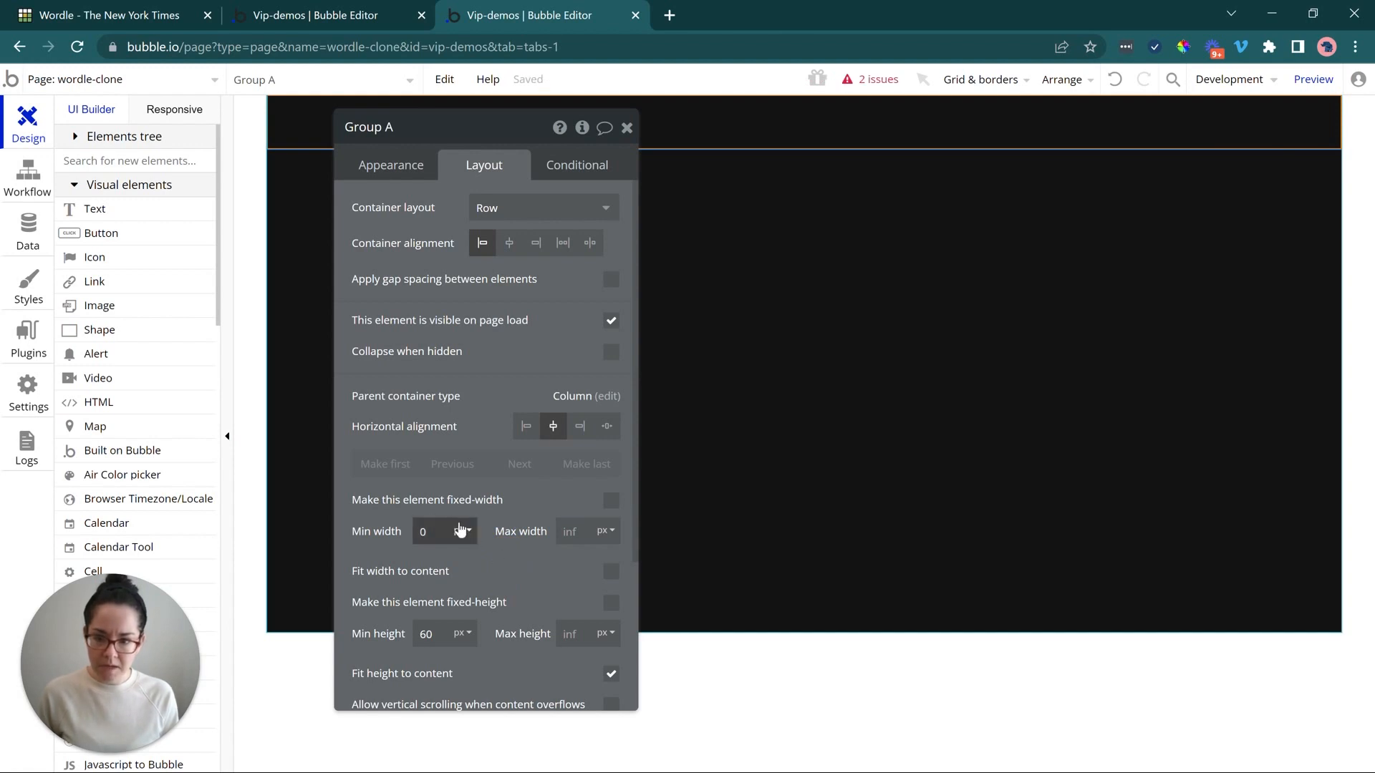
left_click_drag(482, 350, 518, 348)
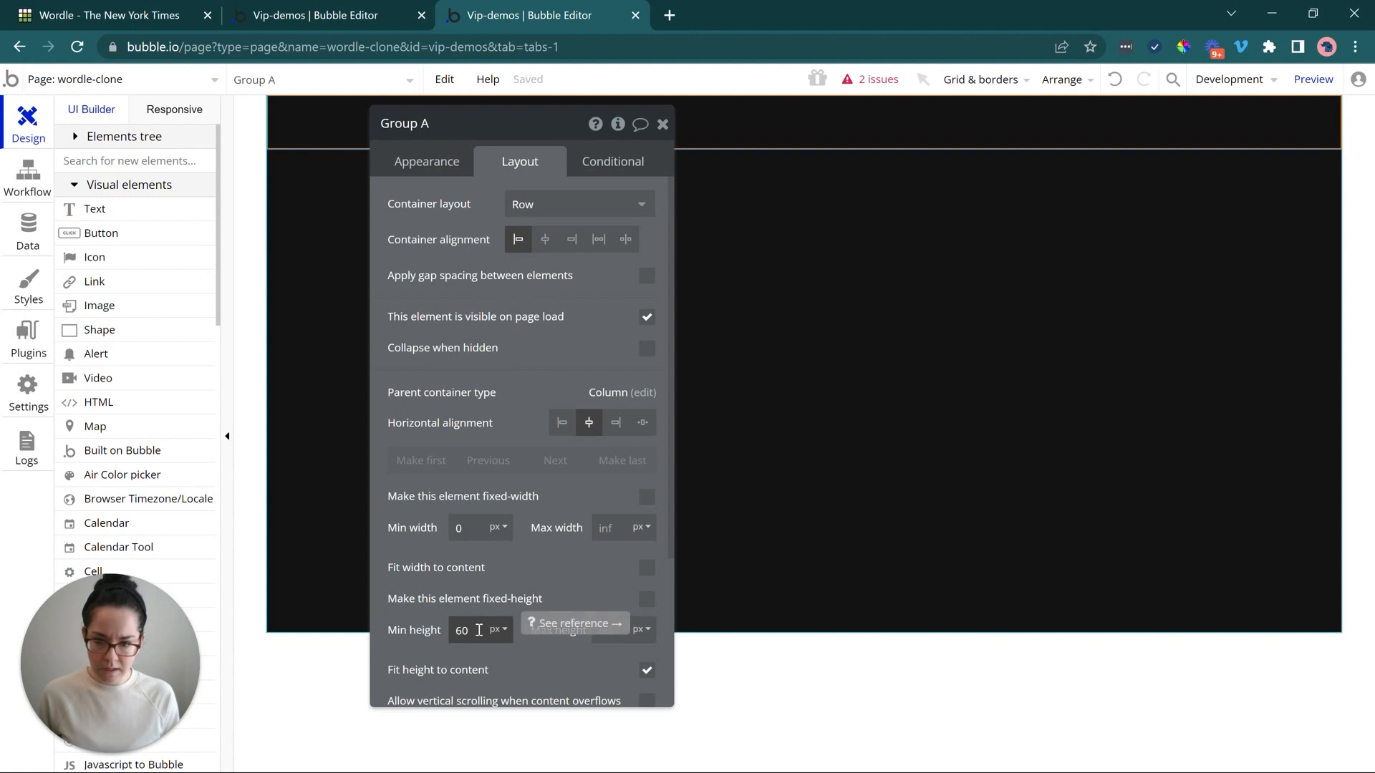
- Examine the Wordle page's header as a height reference for the header group and return to the wordle-clone editor
left_click(477, 631)
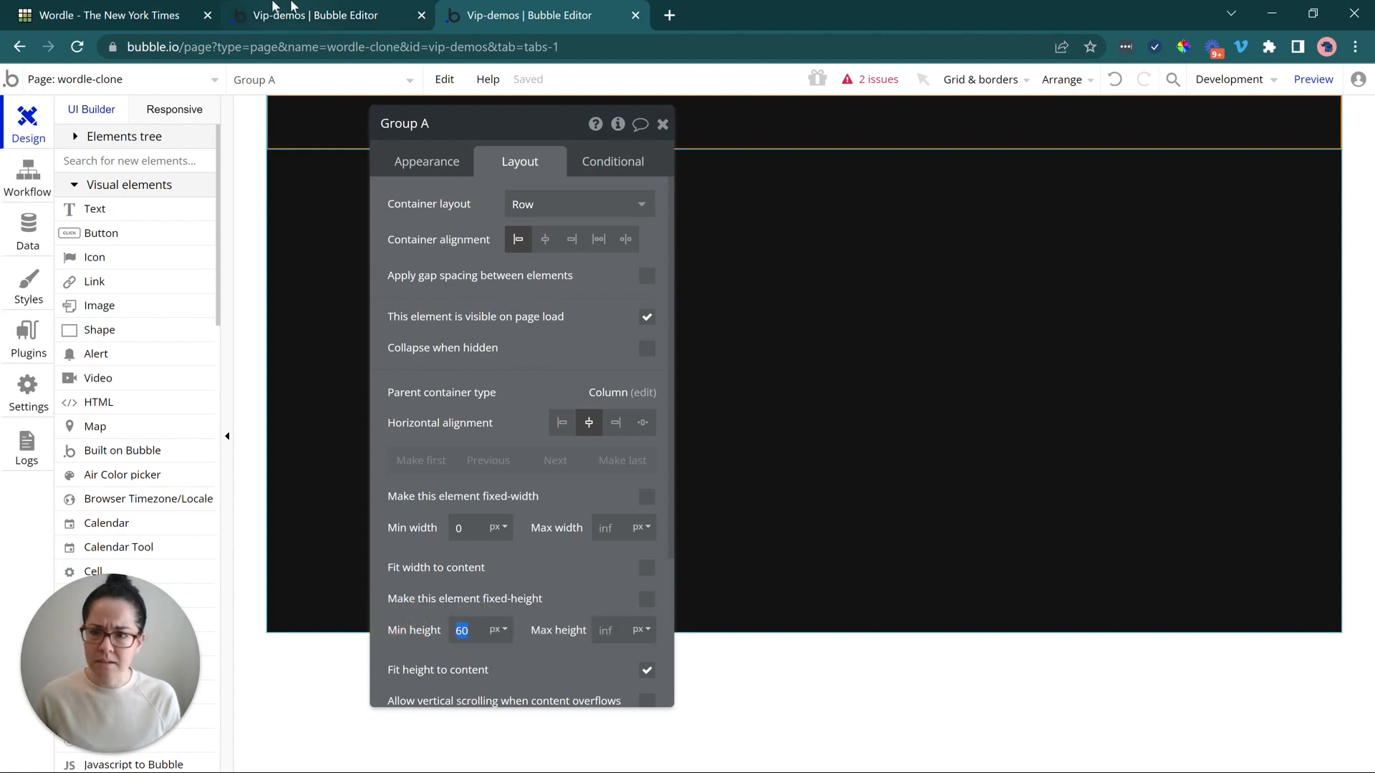
left_click(233, 14)
left_click(118, 9)
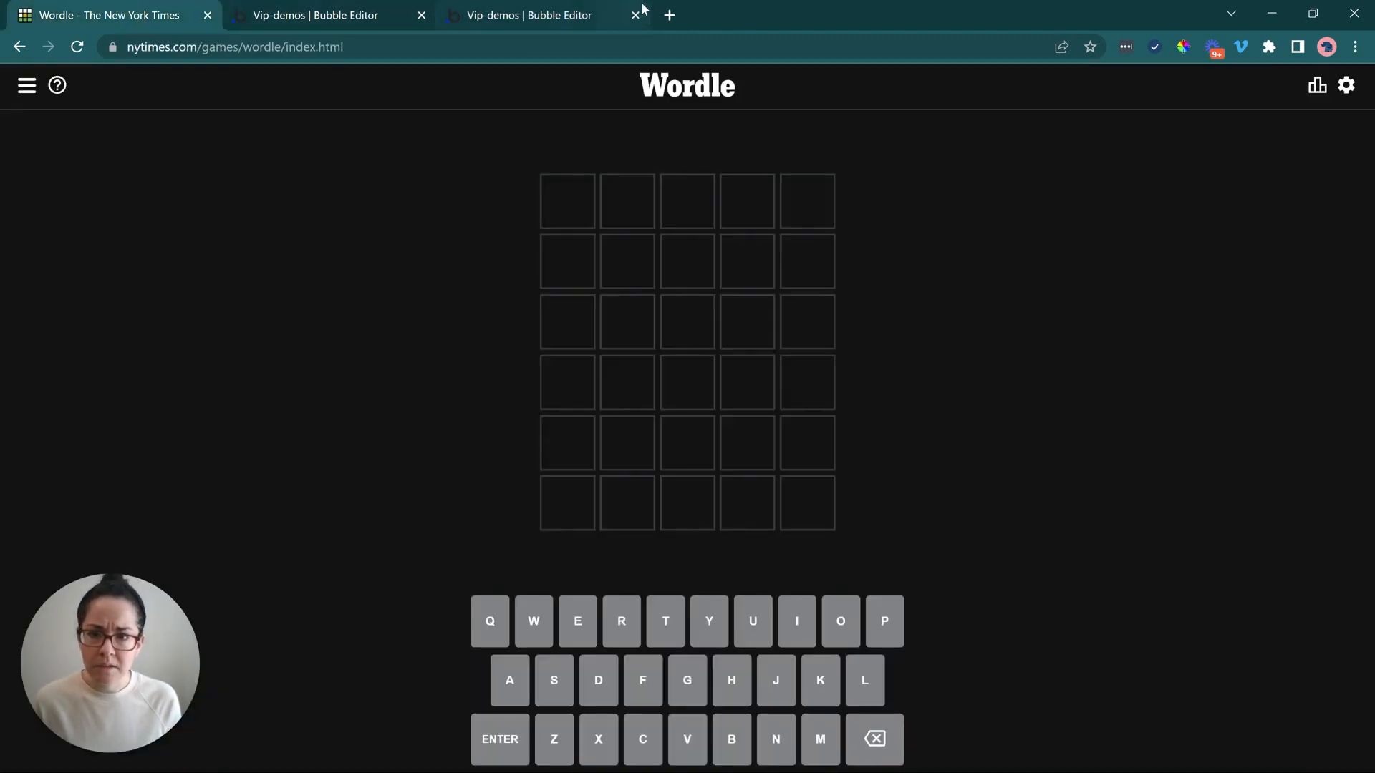
left_click(579, 11)
left_click_drag(466, 329, 463, 341)
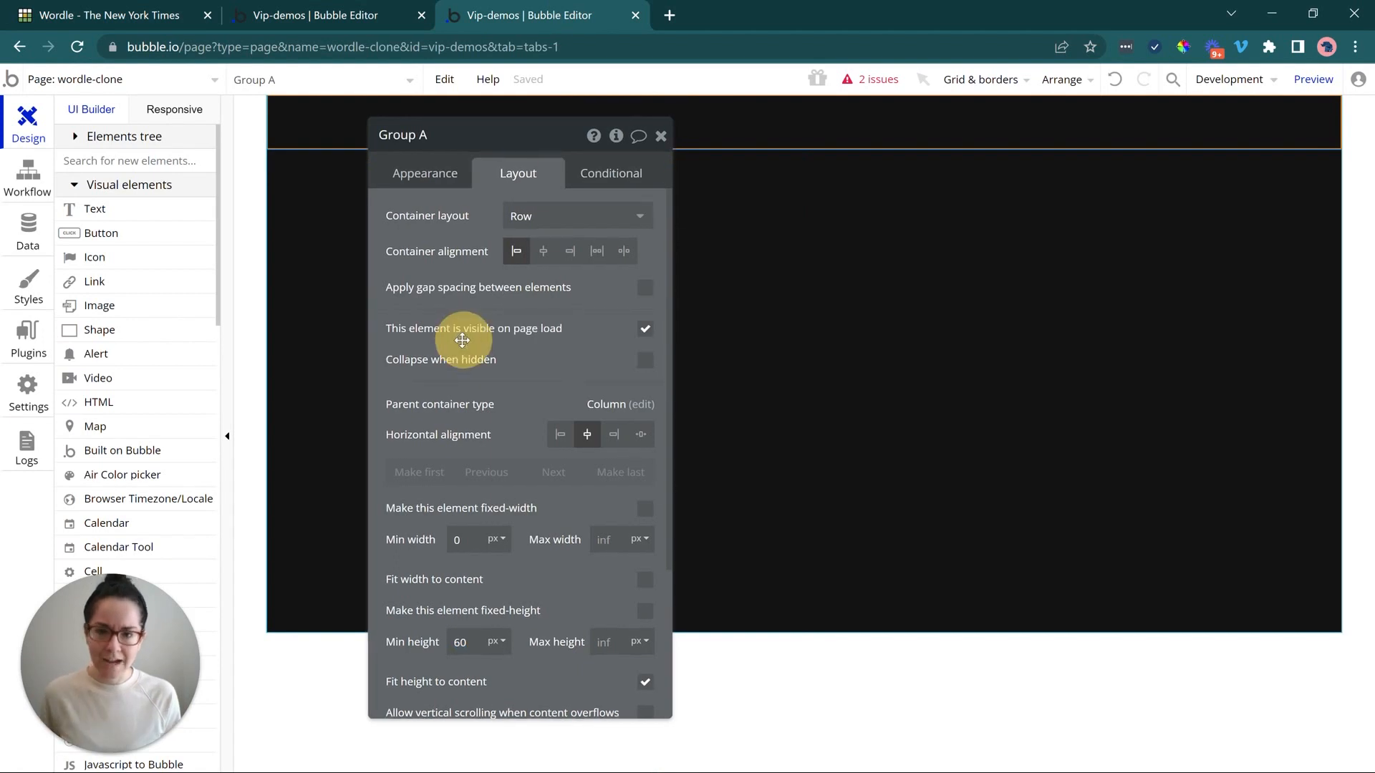
- Rename the top group as "Group Header" and expand the elements tree
mouse_move(475, 263)
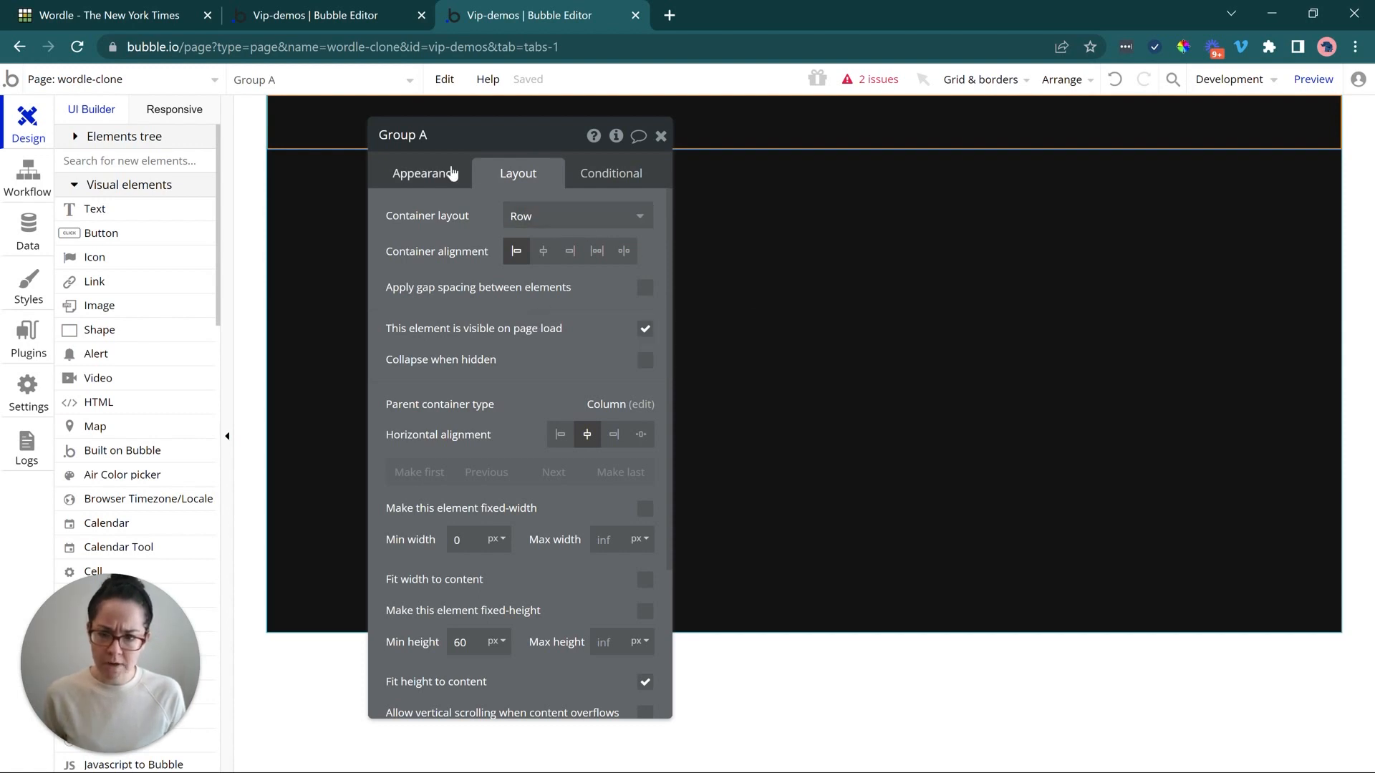
left_click(448, 141)
left_click(183, 140)
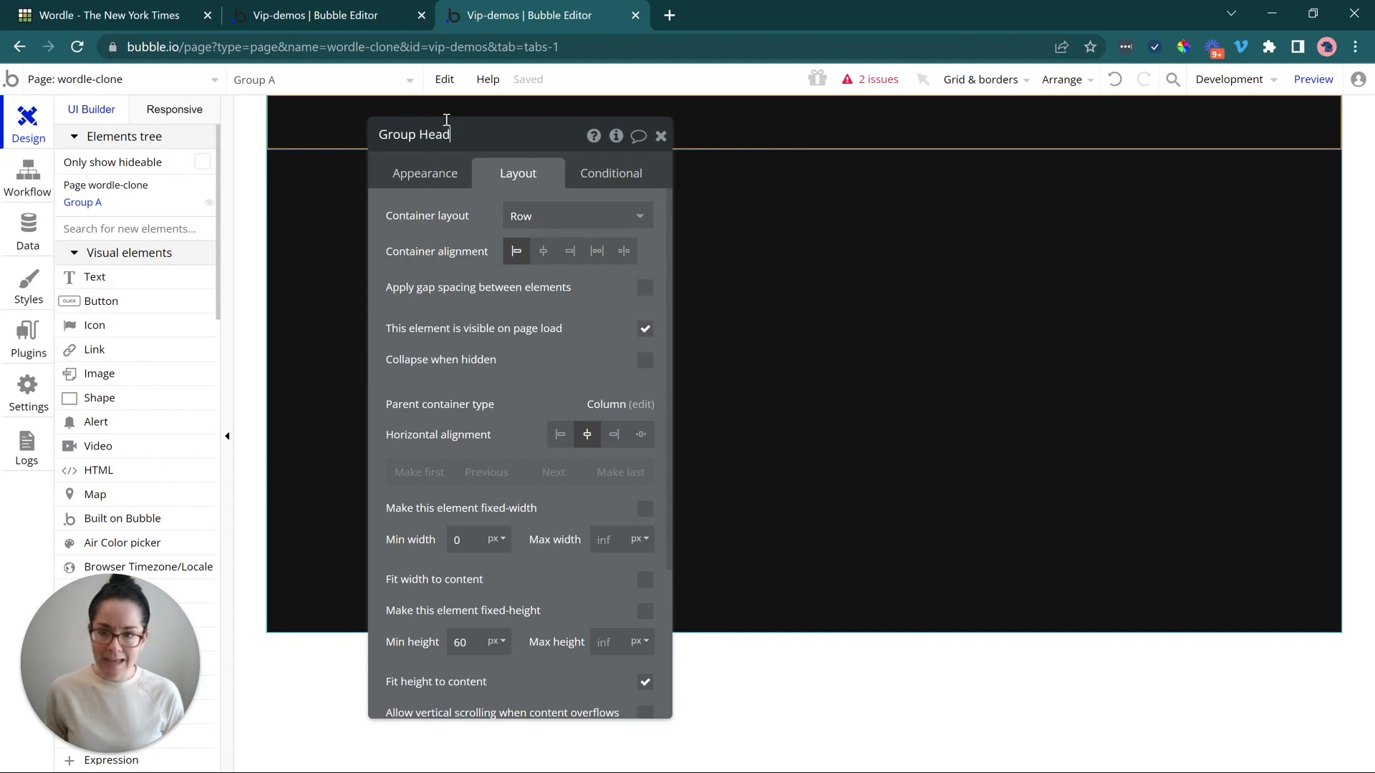
left_click(433, 218)
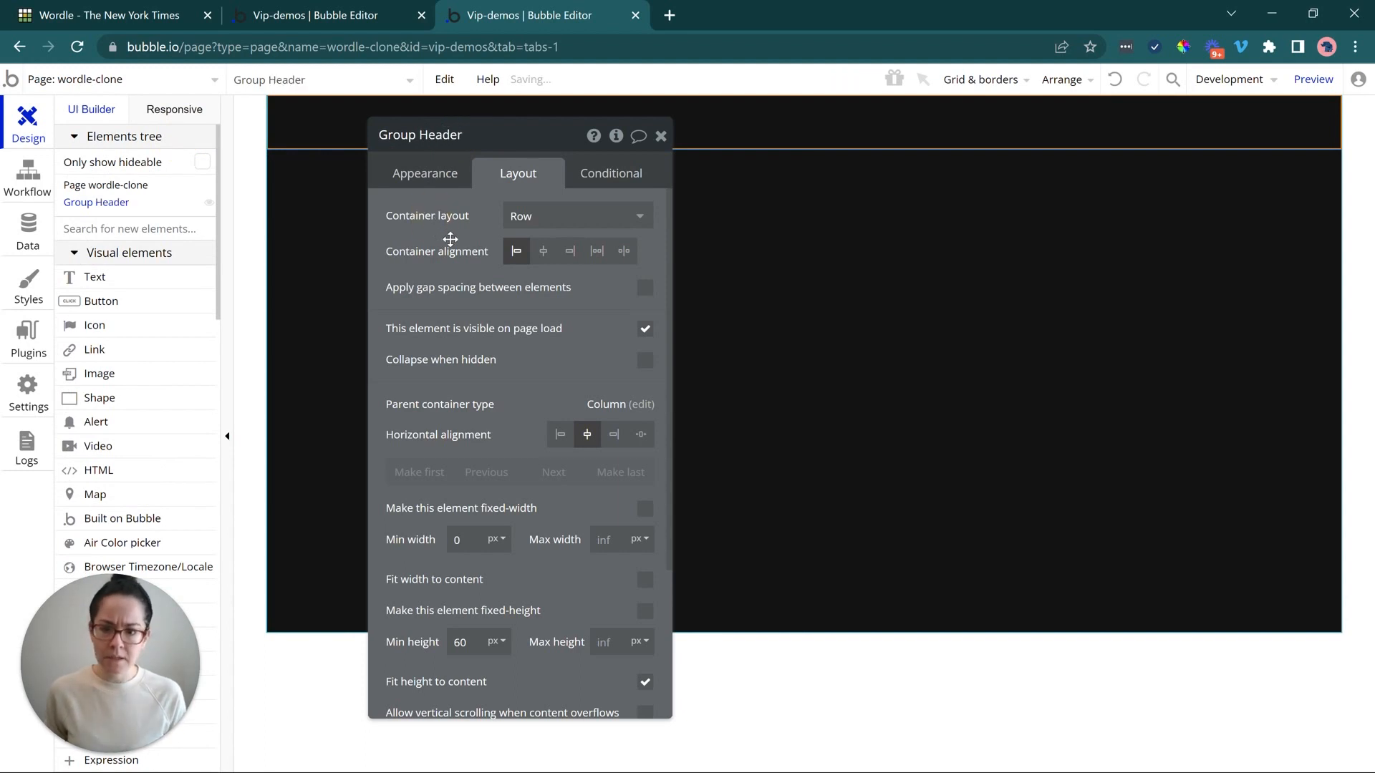
left_click_drag(498, 187, 467, 275)
- Check the Wordle header's icons, find the Icon element by searching "icon", and add one inside the header group
left_click(129, 13)
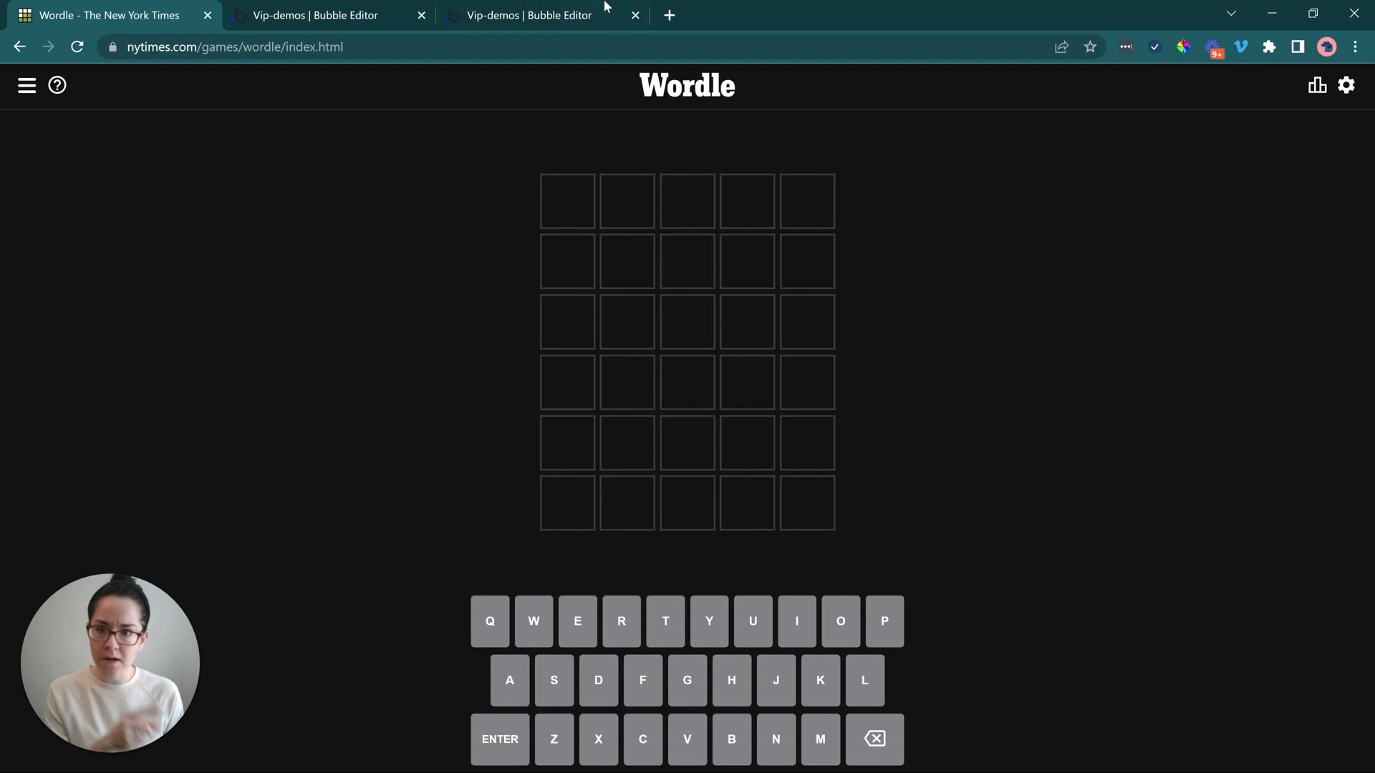
left_click(565, 12)
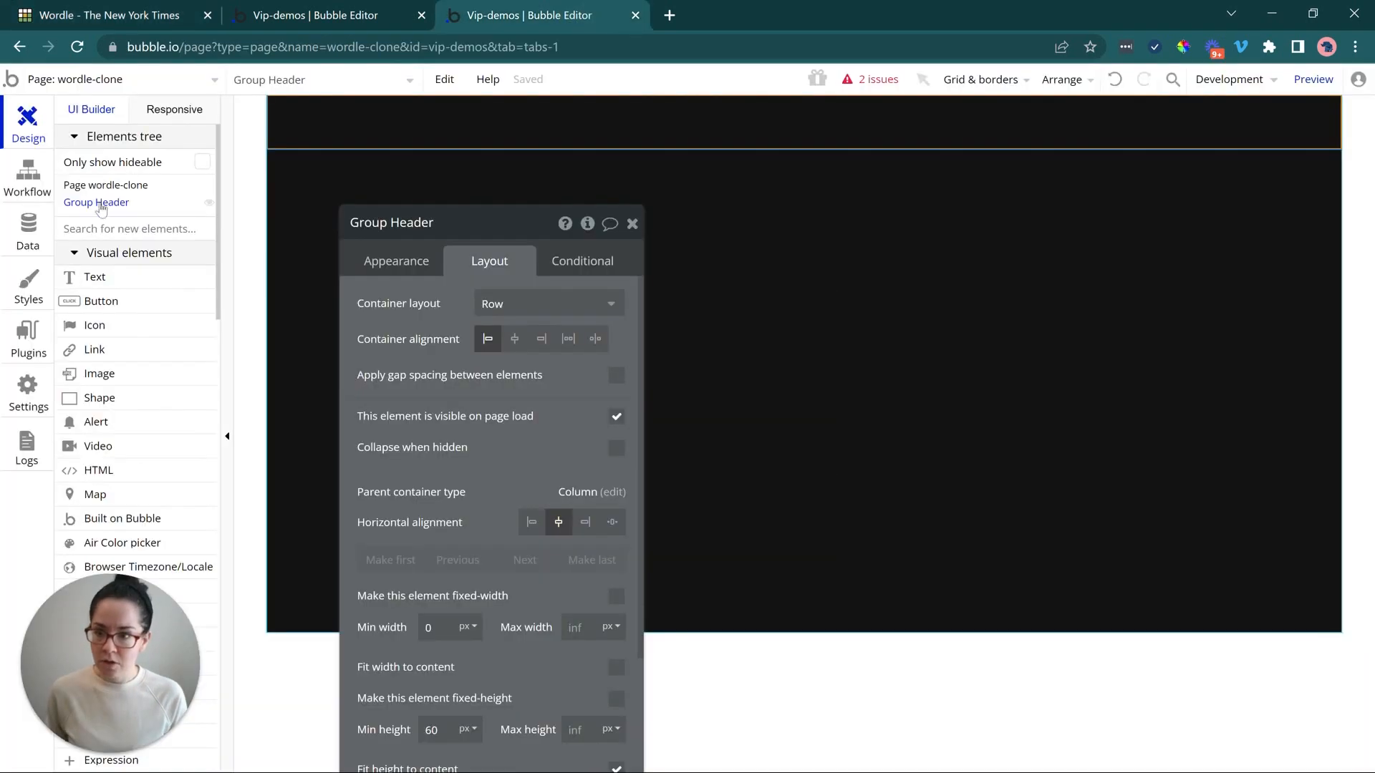
left_click(102, 229)
type("icon")
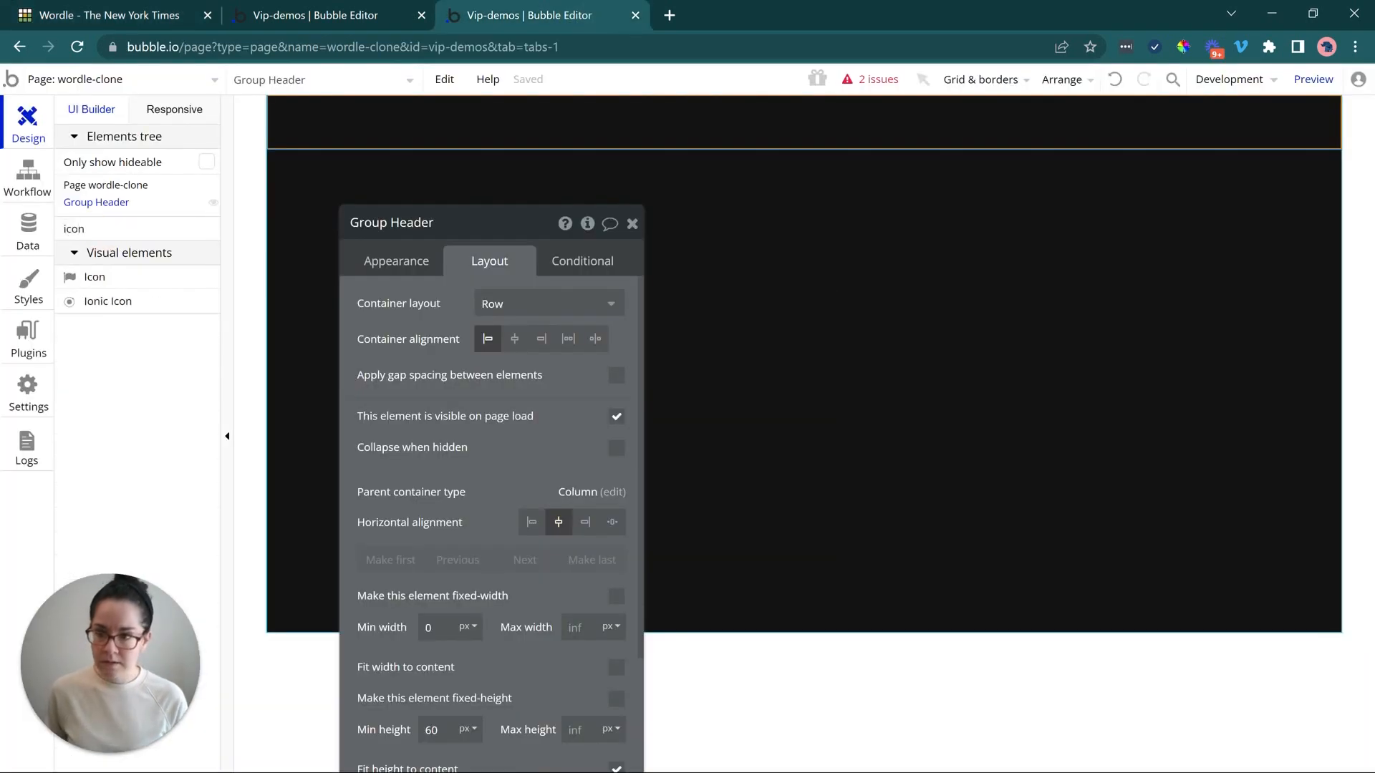
left_click(94, 277)
left_click(310, 132)
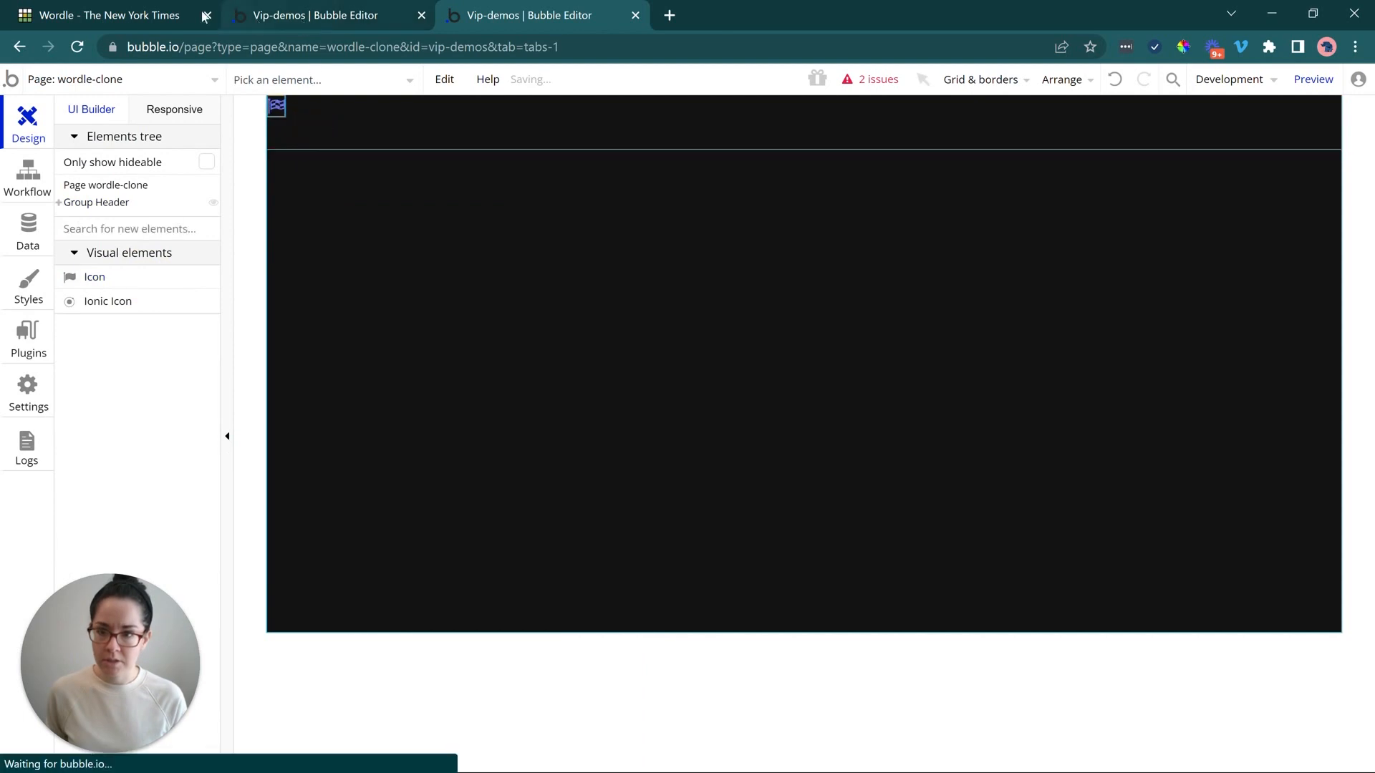
- Change the new header icon to the bars menu symbol and set its colour to #FFFFFF
left_click(202, 14)
left_click(509, 10)
left_click_drag(436, 324, 435, 211)
left_click(516, 190)
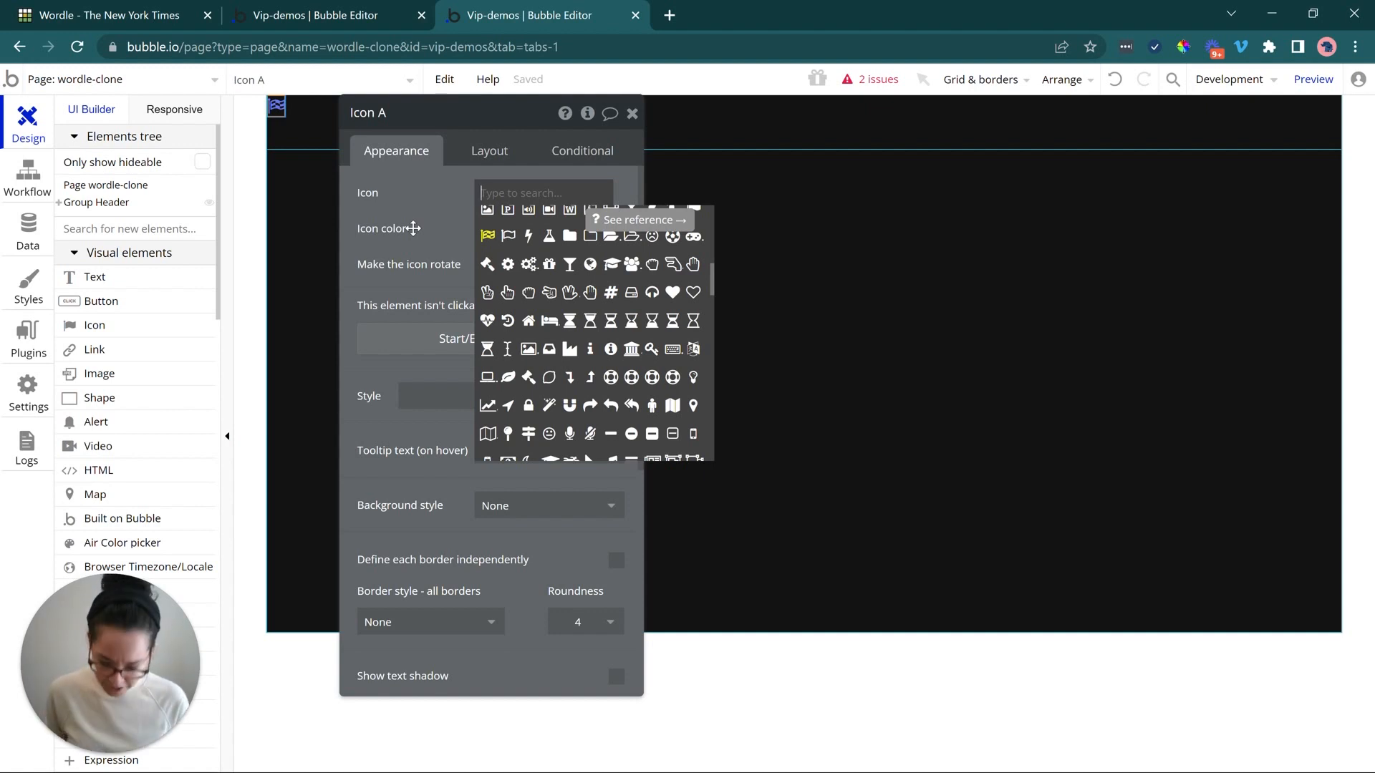
type("bar")
left_click(544, 228)
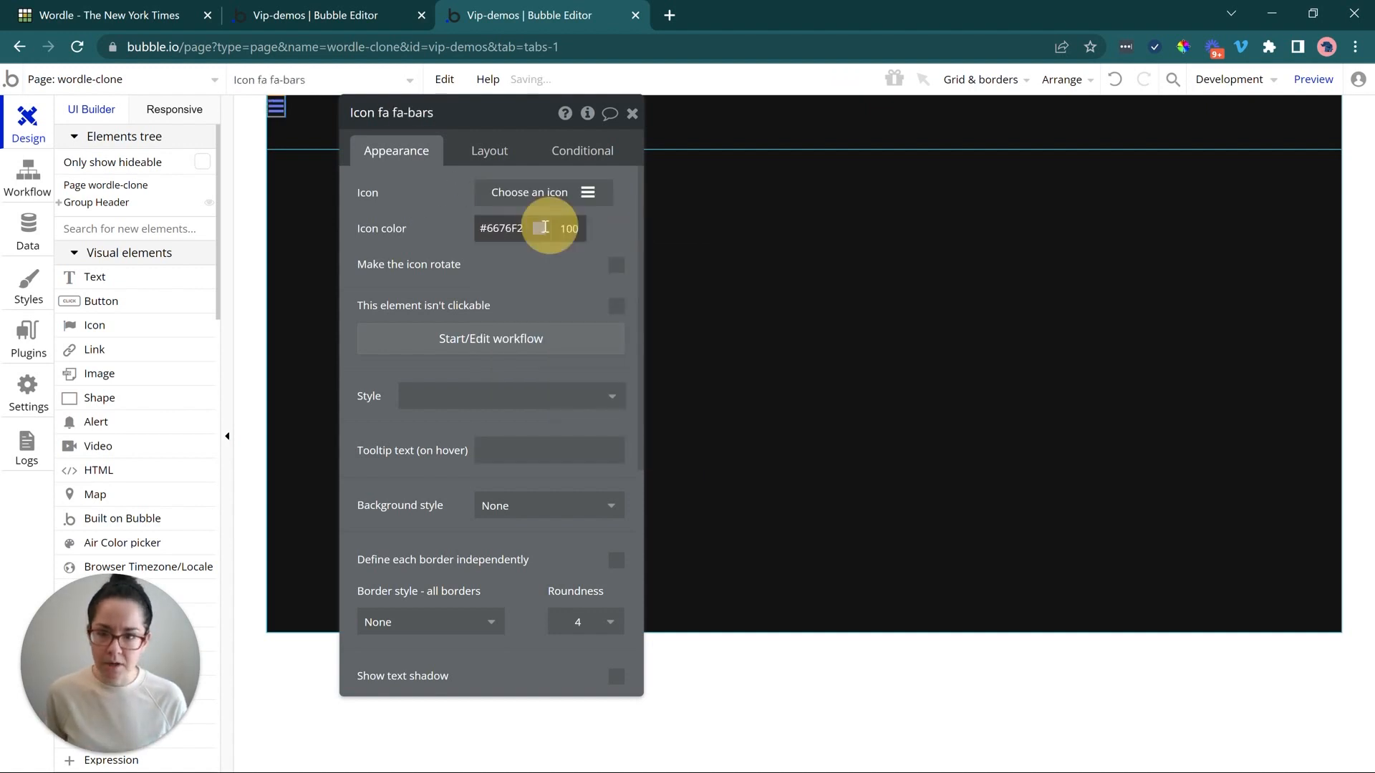
left_click_drag(489, 264, 411, 253)
left_click(506, 272)
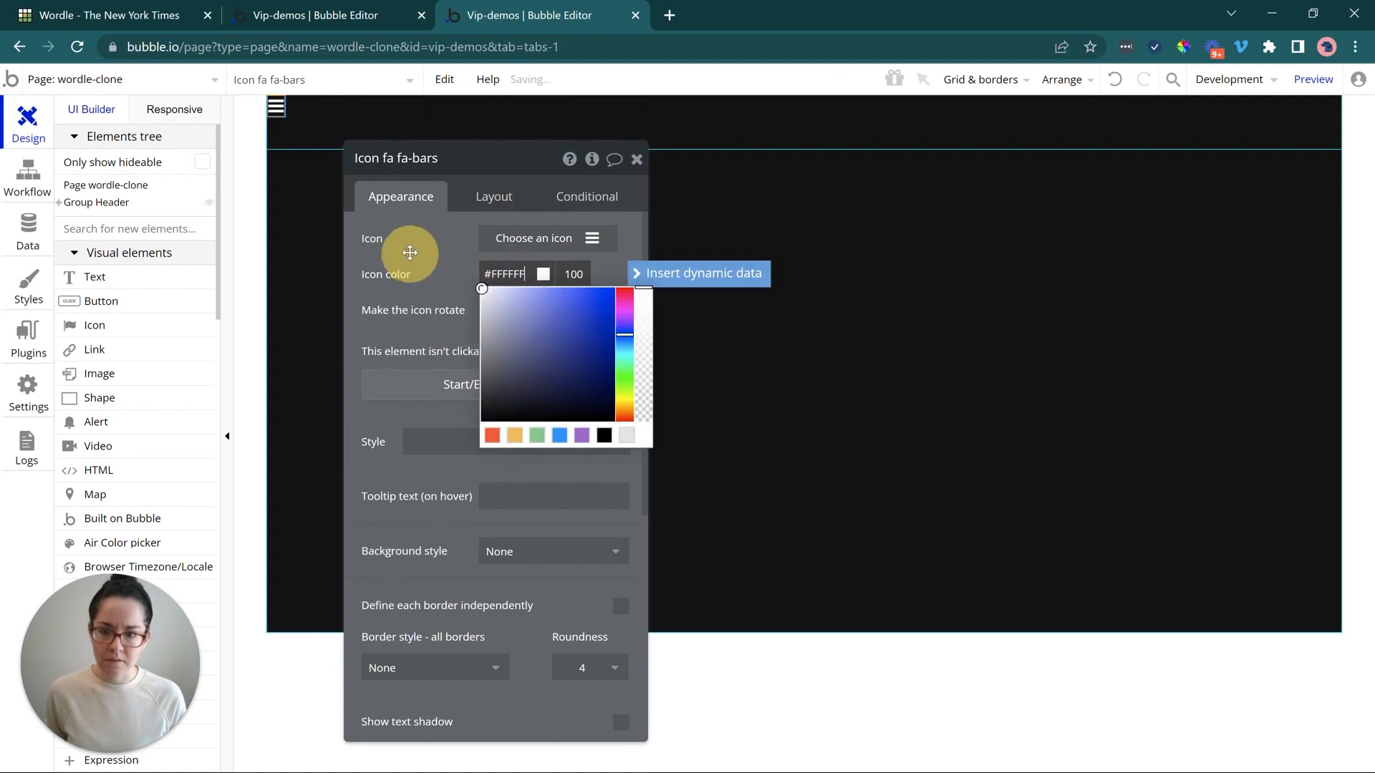
left_click(406, 252)
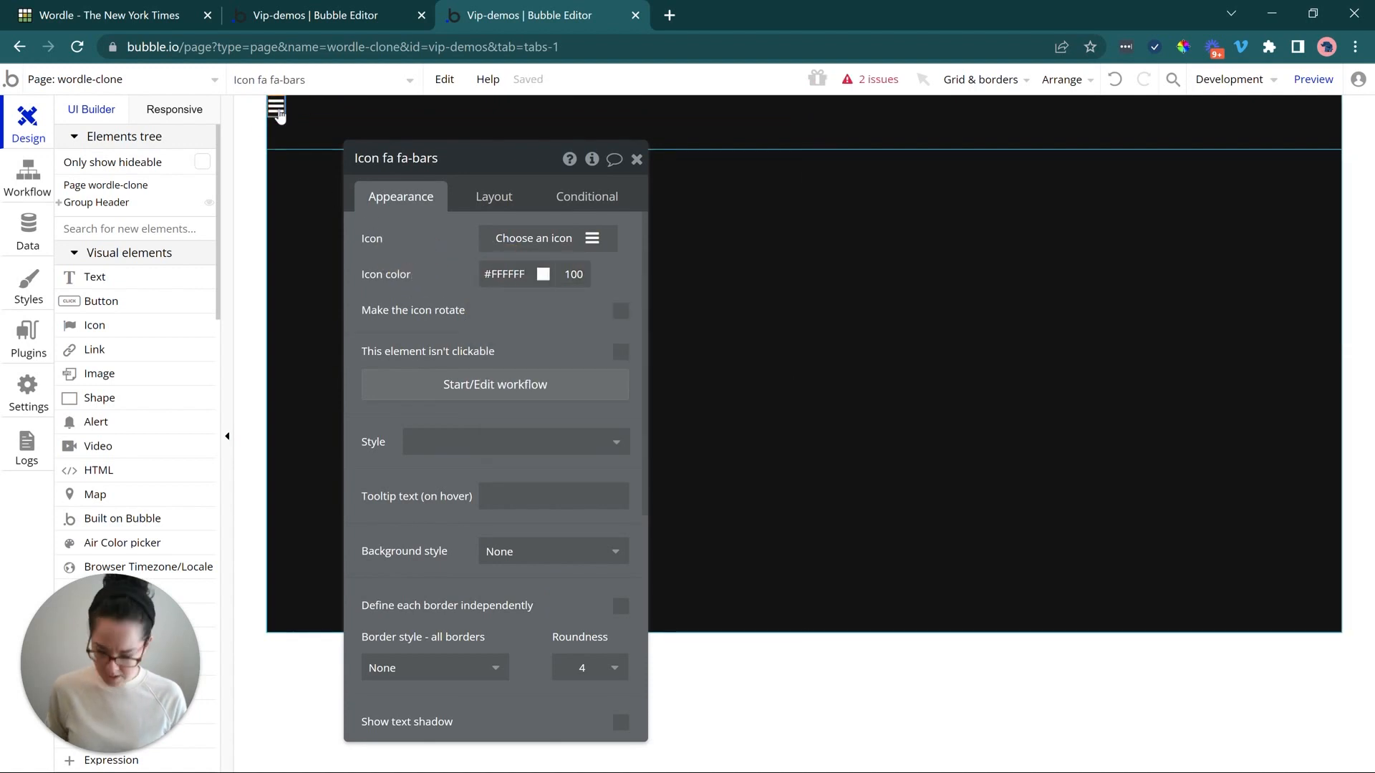
- Paste a copy of the bars icon into the header group and change the copy to the outlined question-mark circle
left_click(310, 122)
key("ctrl+v")
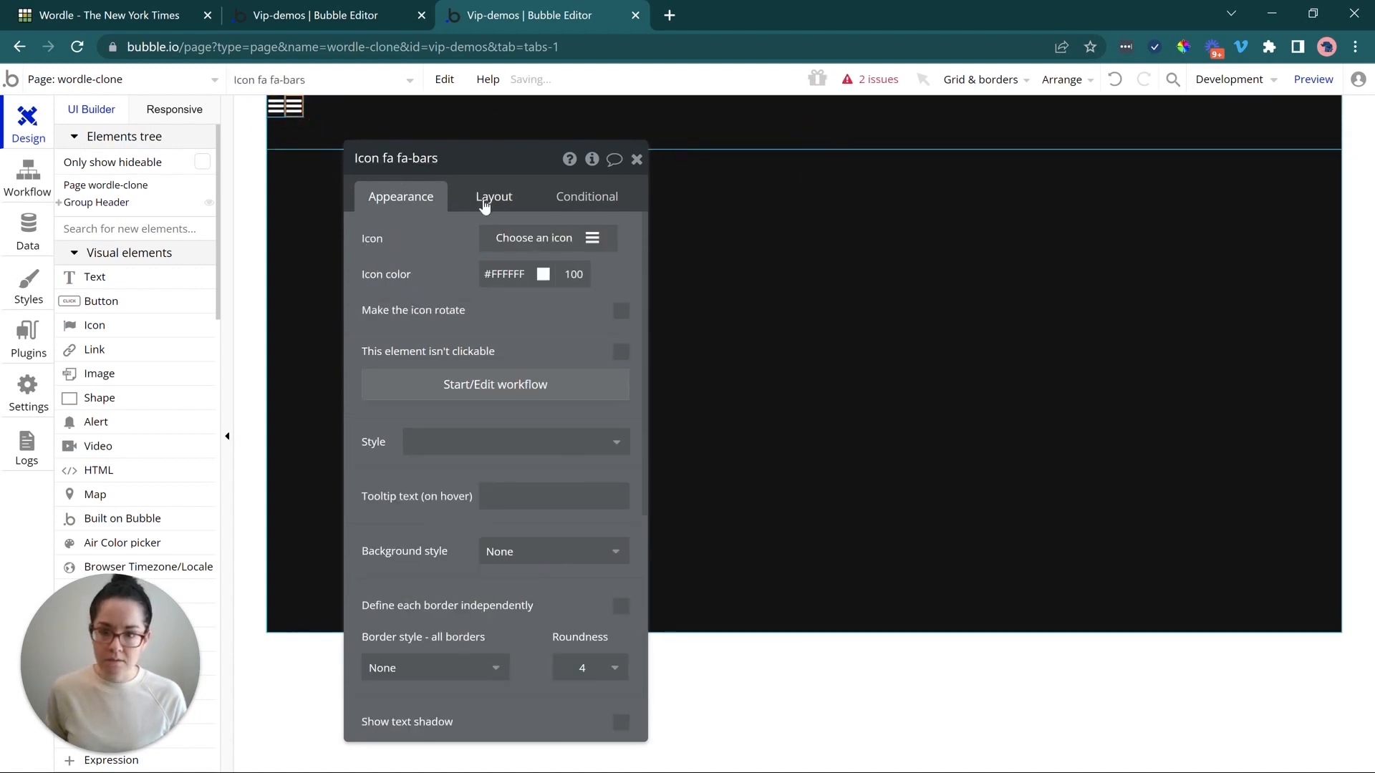
left_click(136, 7)
left_click(494, 16)
left_click(595, 240)
type("que")
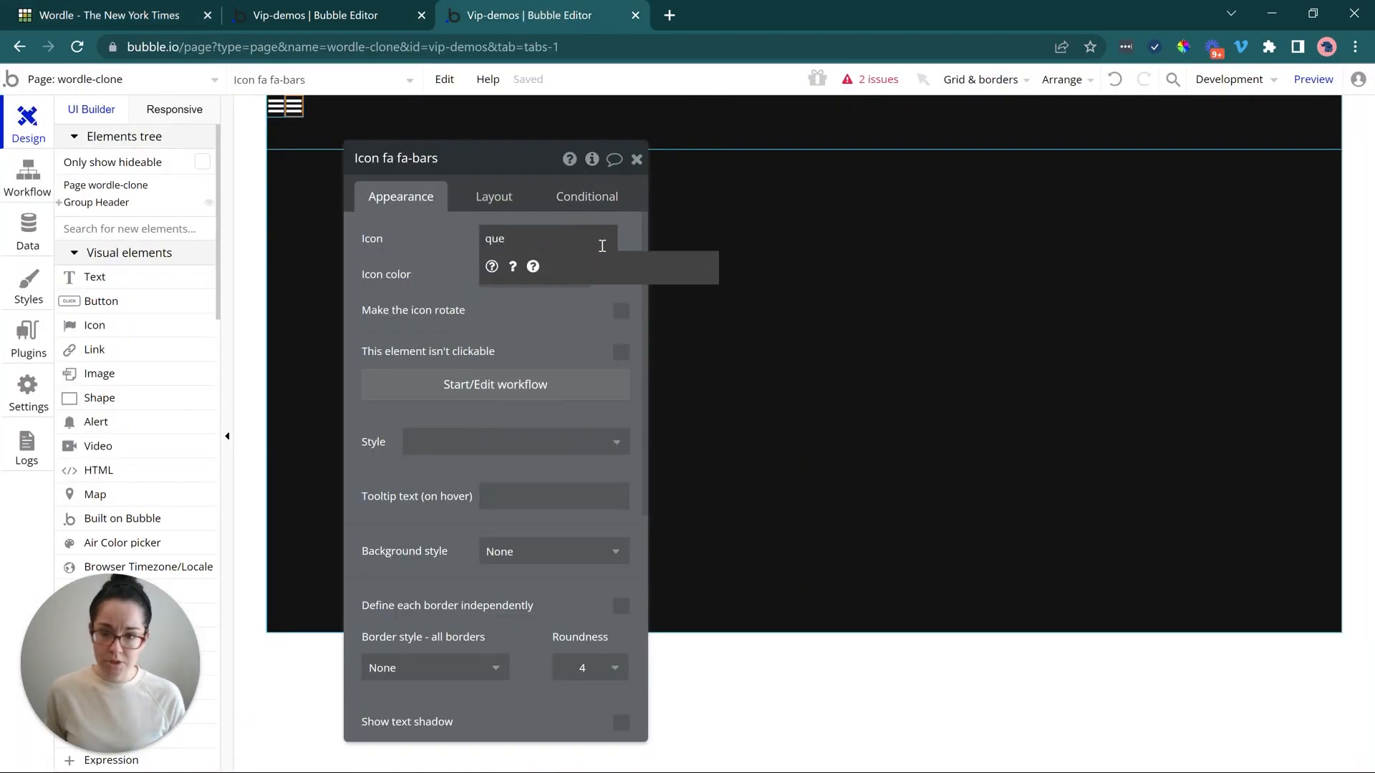
left_click(492, 267)
- Group the bars and question-mark icons together in a Row container
left_click(281, 108)
left_click(294, 108, "shift")
right_click(295, 108)
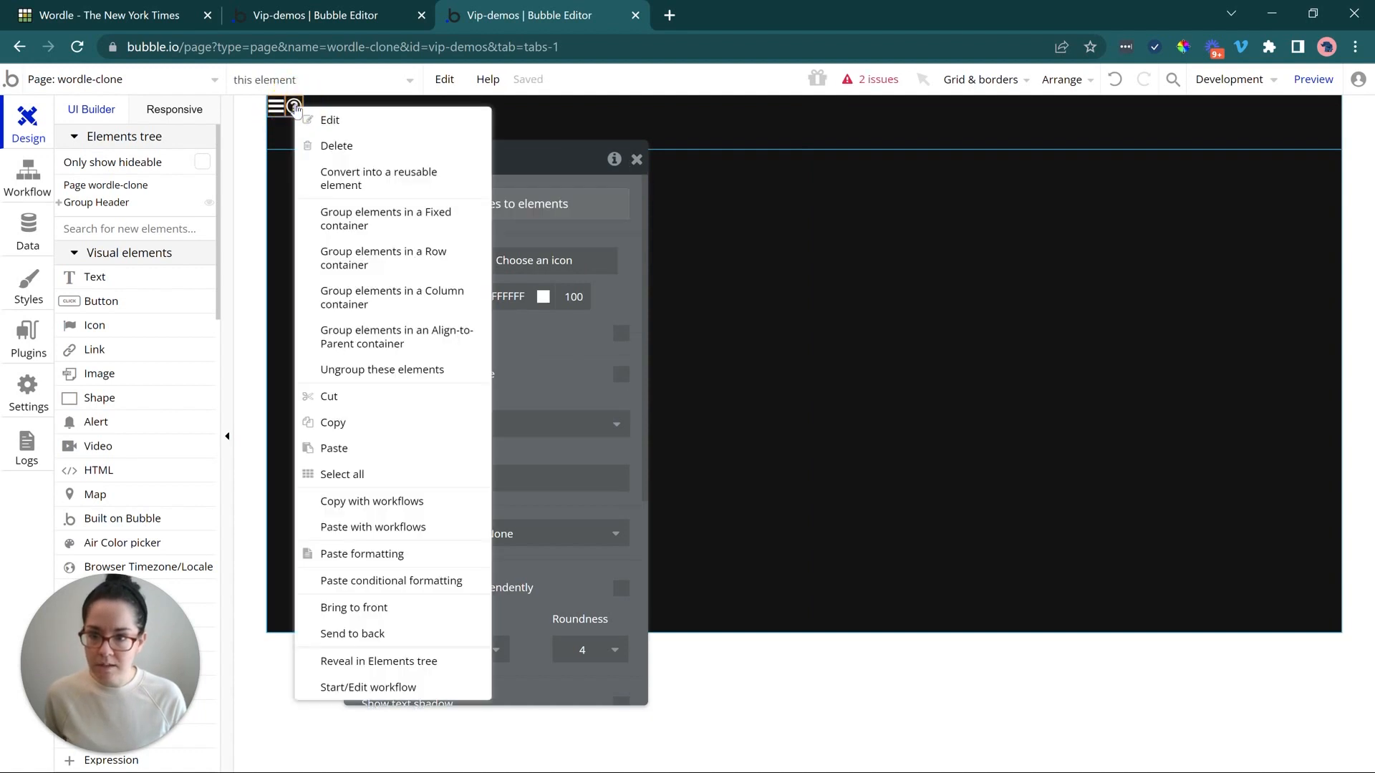
left_click(334, 265)
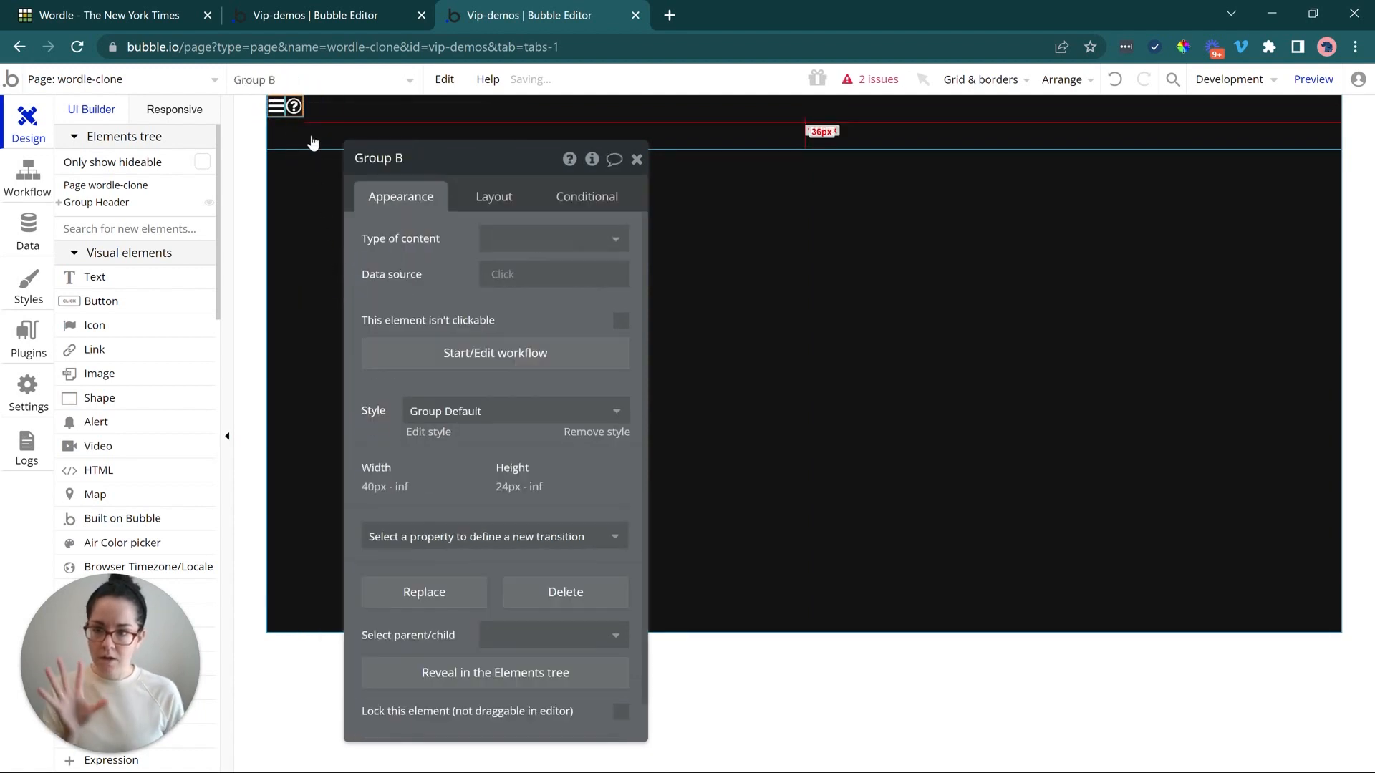
- Centre the icon group vertically in the header and apply gap spacing with a column gap of 10 px
left_click(501, 196)
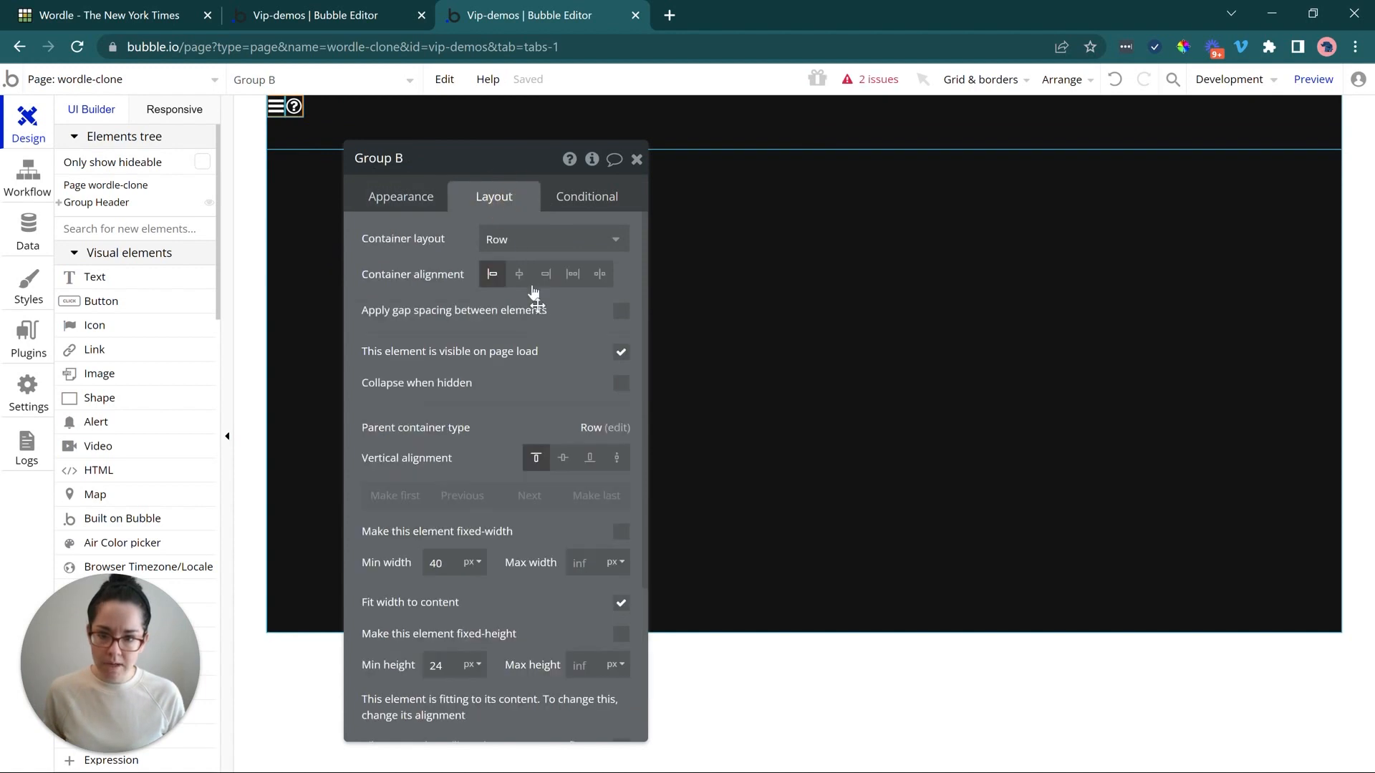
left_click(563, 464)
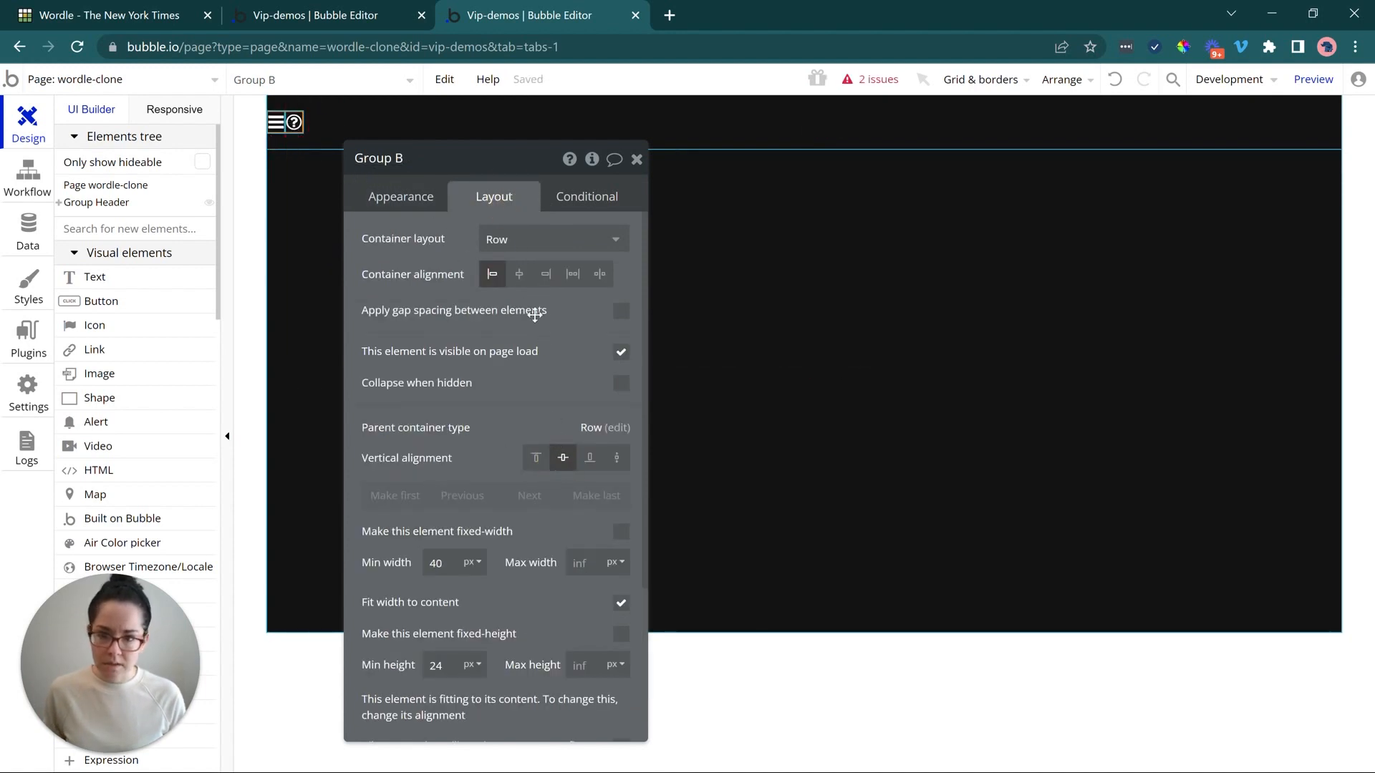
left_click(621, 310)
left_click(630, 390)
type("10")
left_click(548, 406)
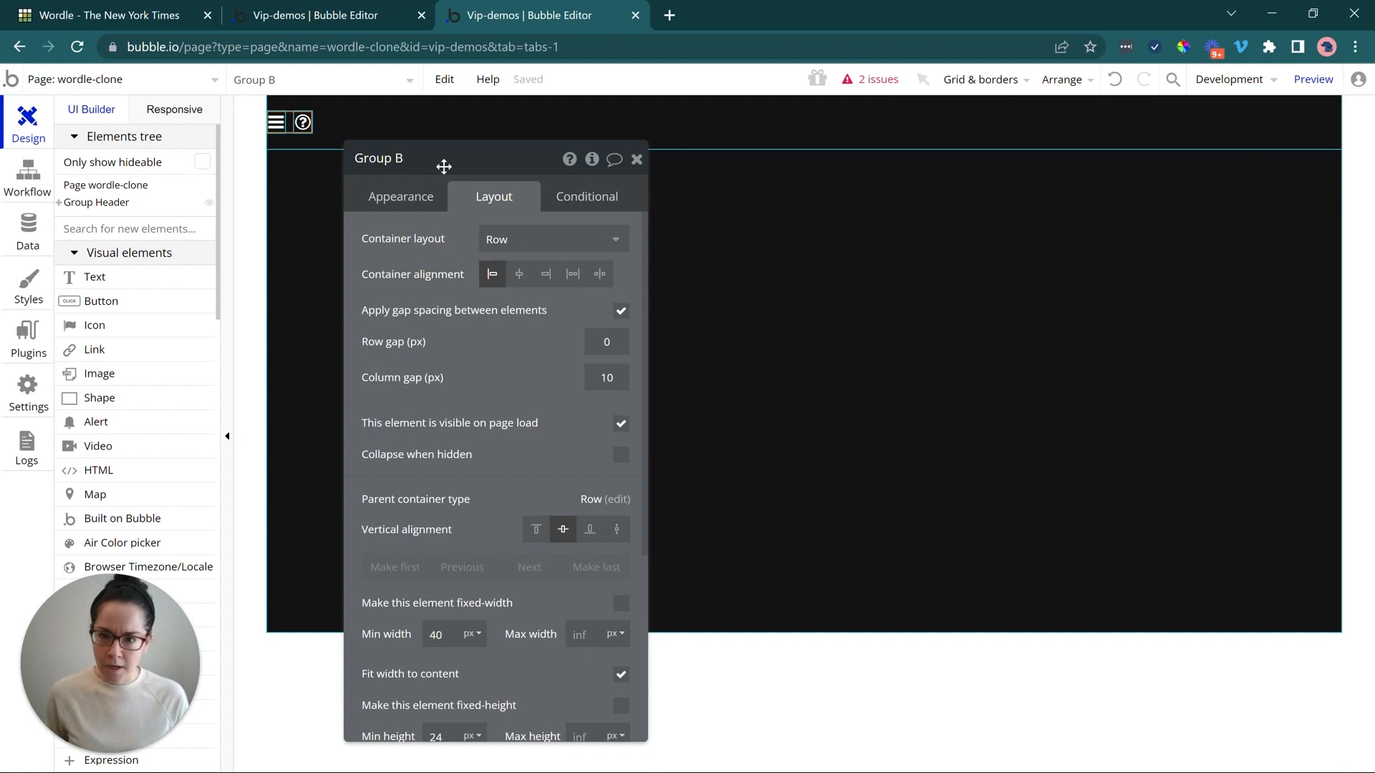
- Set the header group's container alignment to Space between and paste a copy of the icon group into the header
left_click(408, 116)
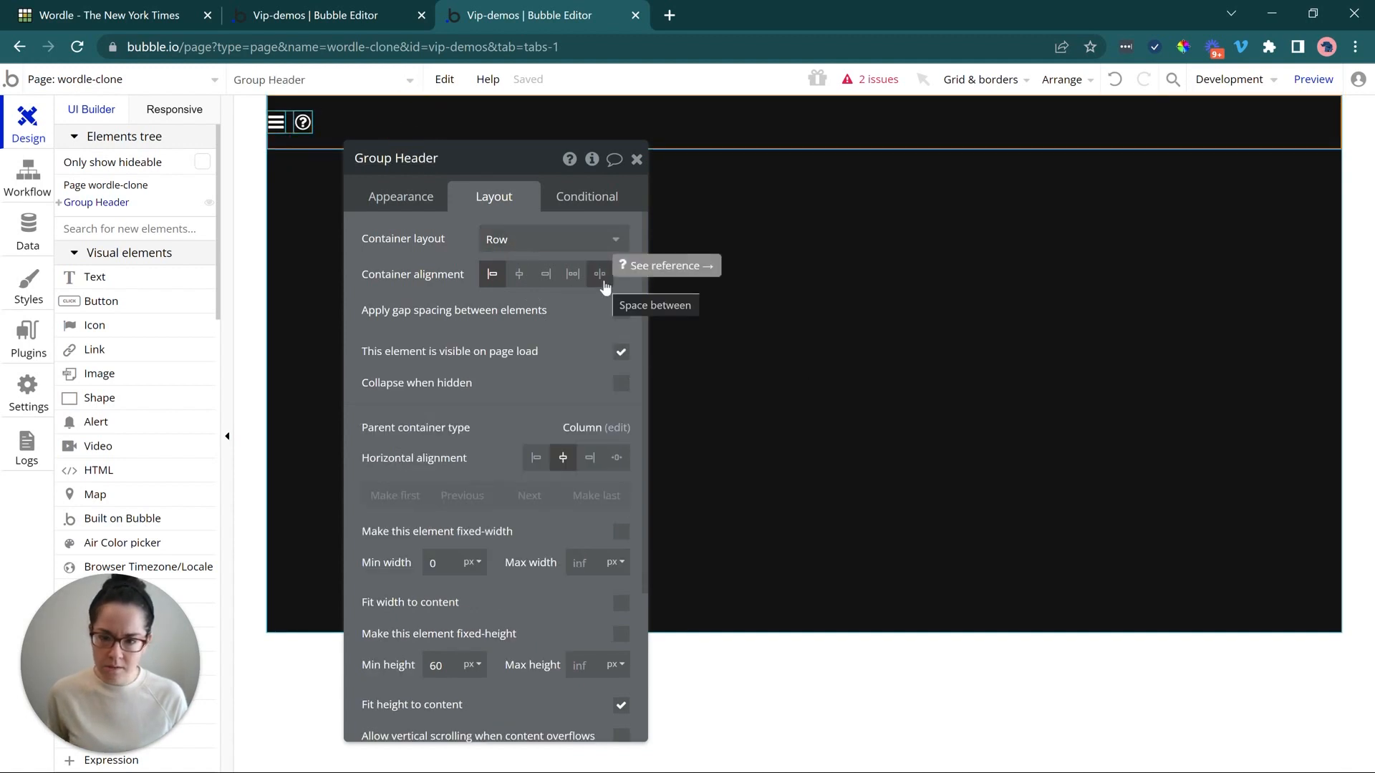
left_click(600, 276)
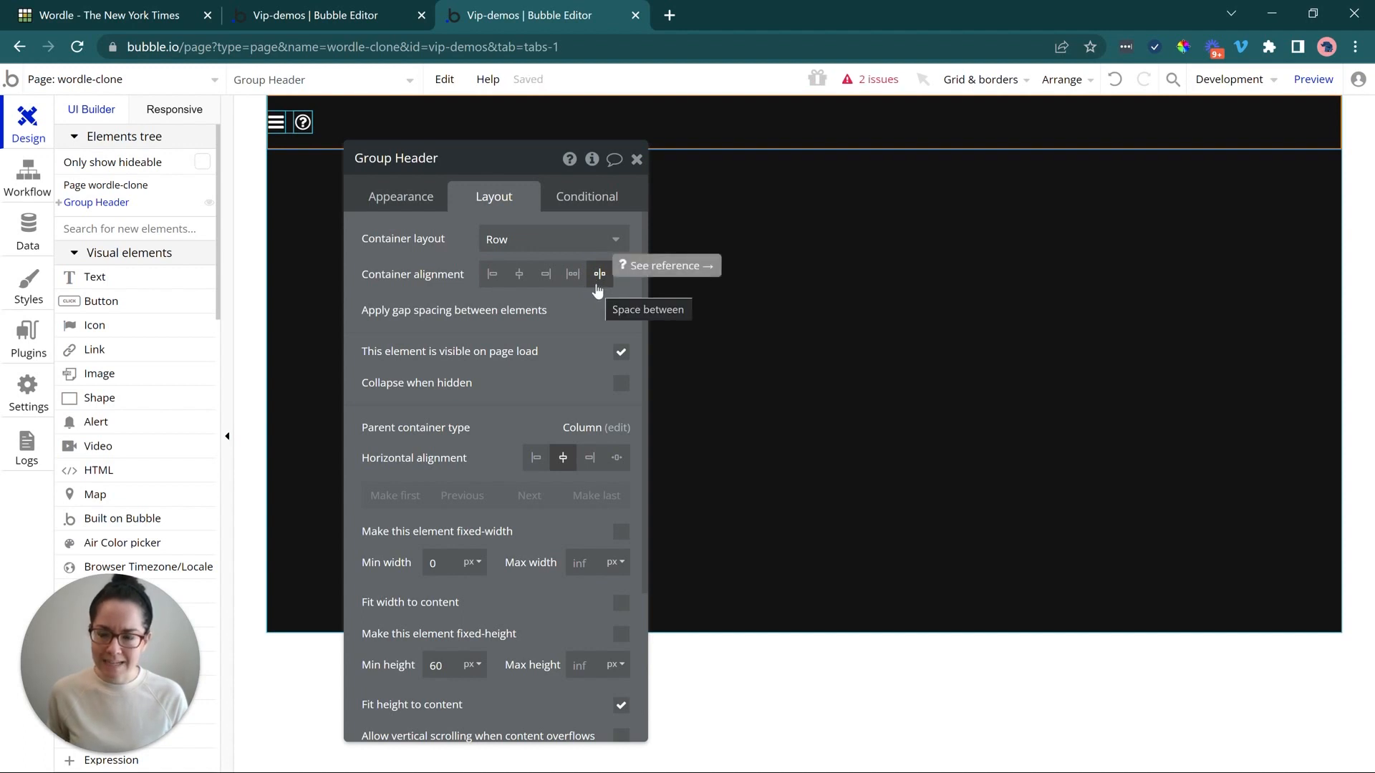
left_click(313, 140)
key("ctrl+c")
left_click(348, 131)
key("ctrl+v")
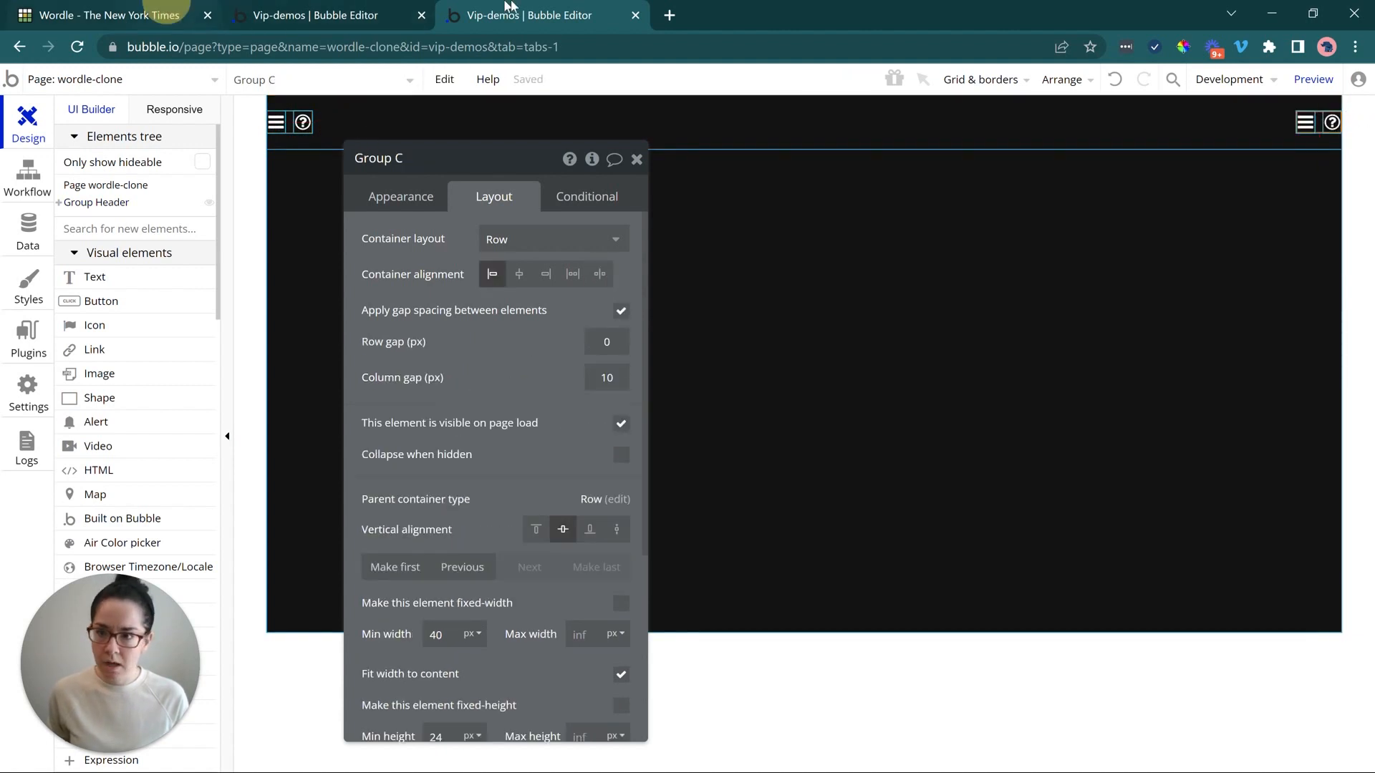
- Check the Wordle header's icons and change the copied group's question-mark icon to the single cog
key("ctrl+1")
left_click(531, 5)
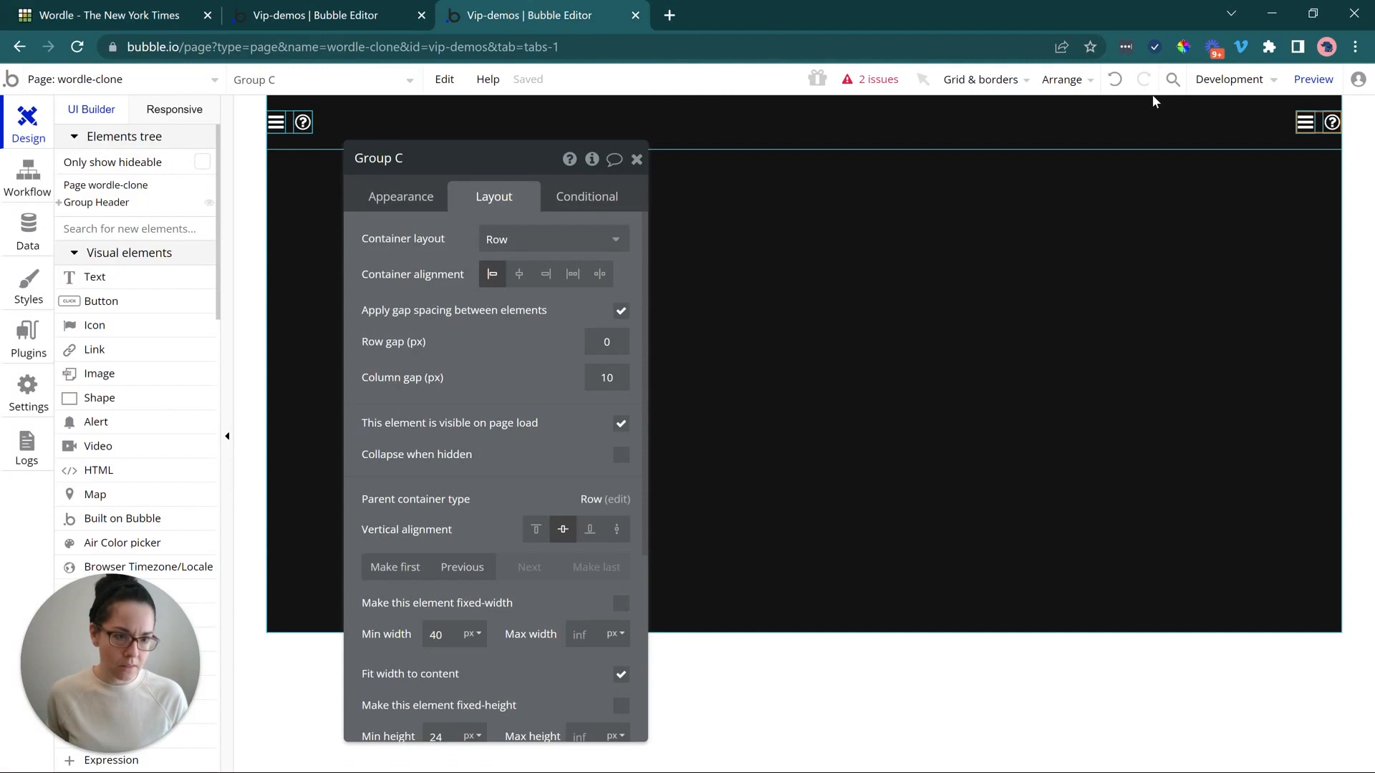
left_click(1330, 128)
left_click(428, 193)
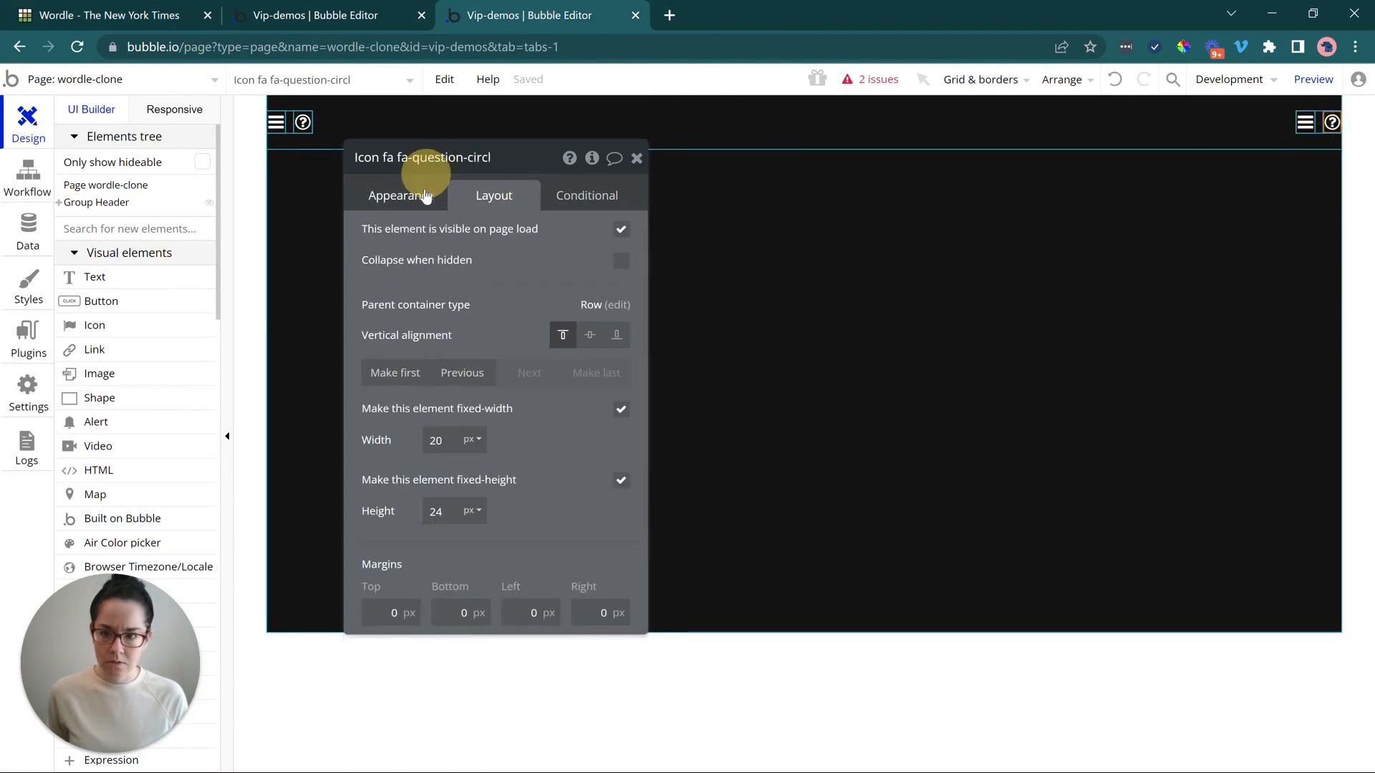
left_click(528, 239)
type("cog")
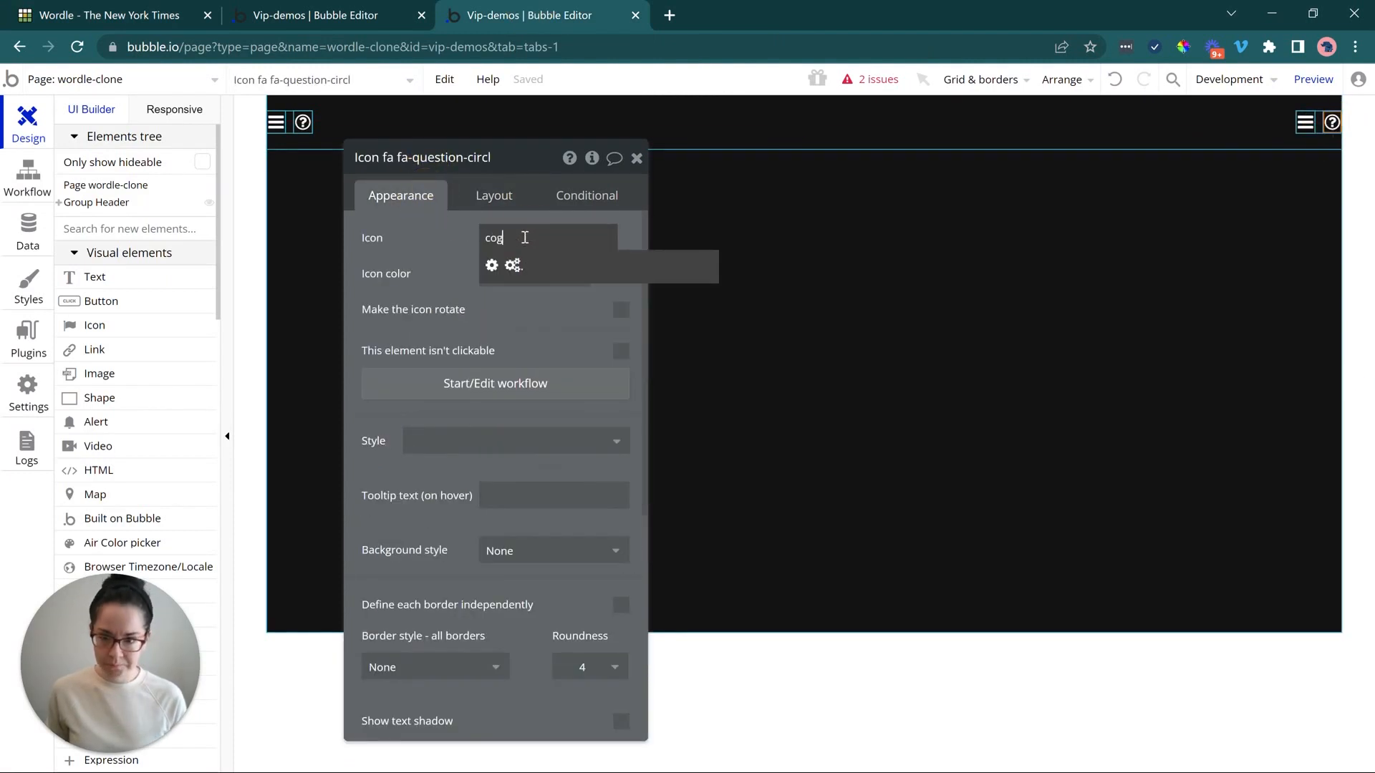
left_click(516, 264)
- Change the copied group's bars icon to the bar chart symbol fa-bar-chart-o
left_click(1304, 123)
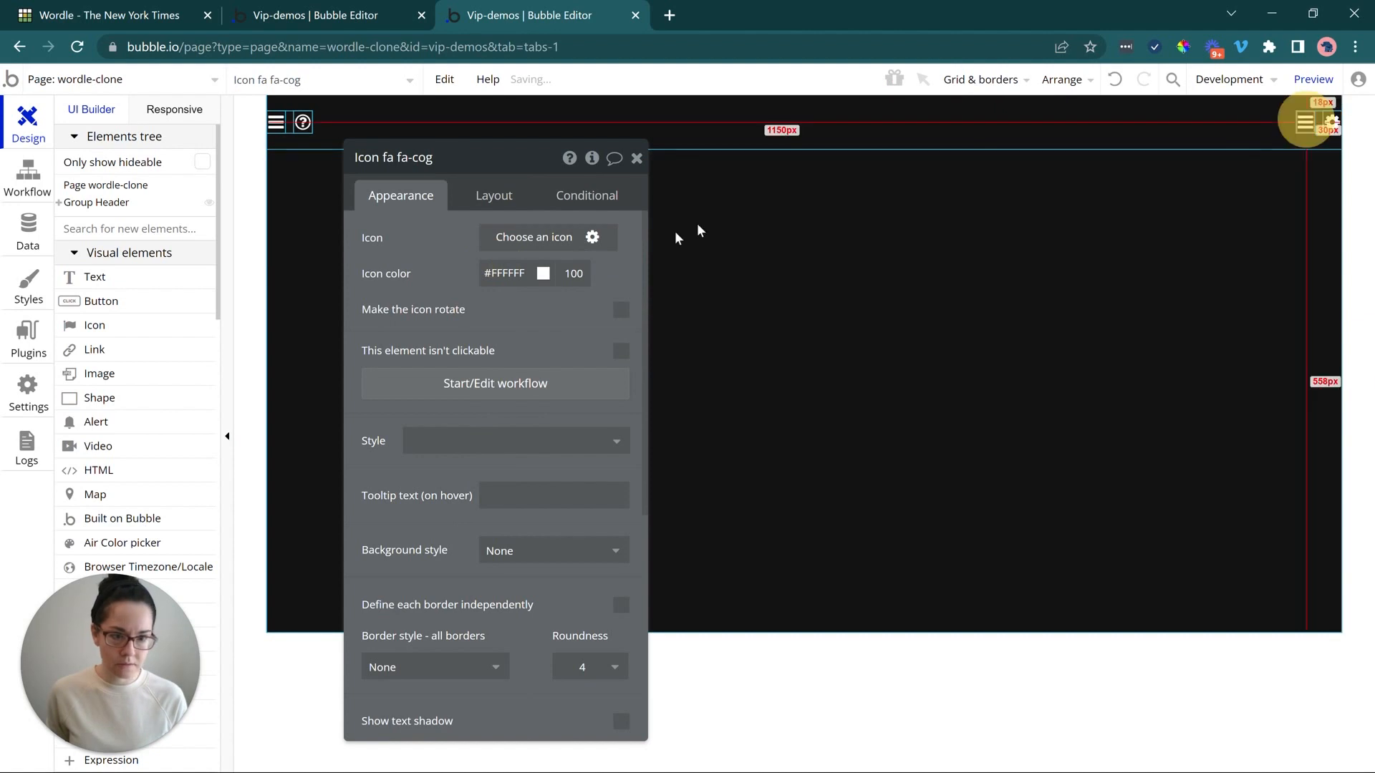
left_click(590, 243)
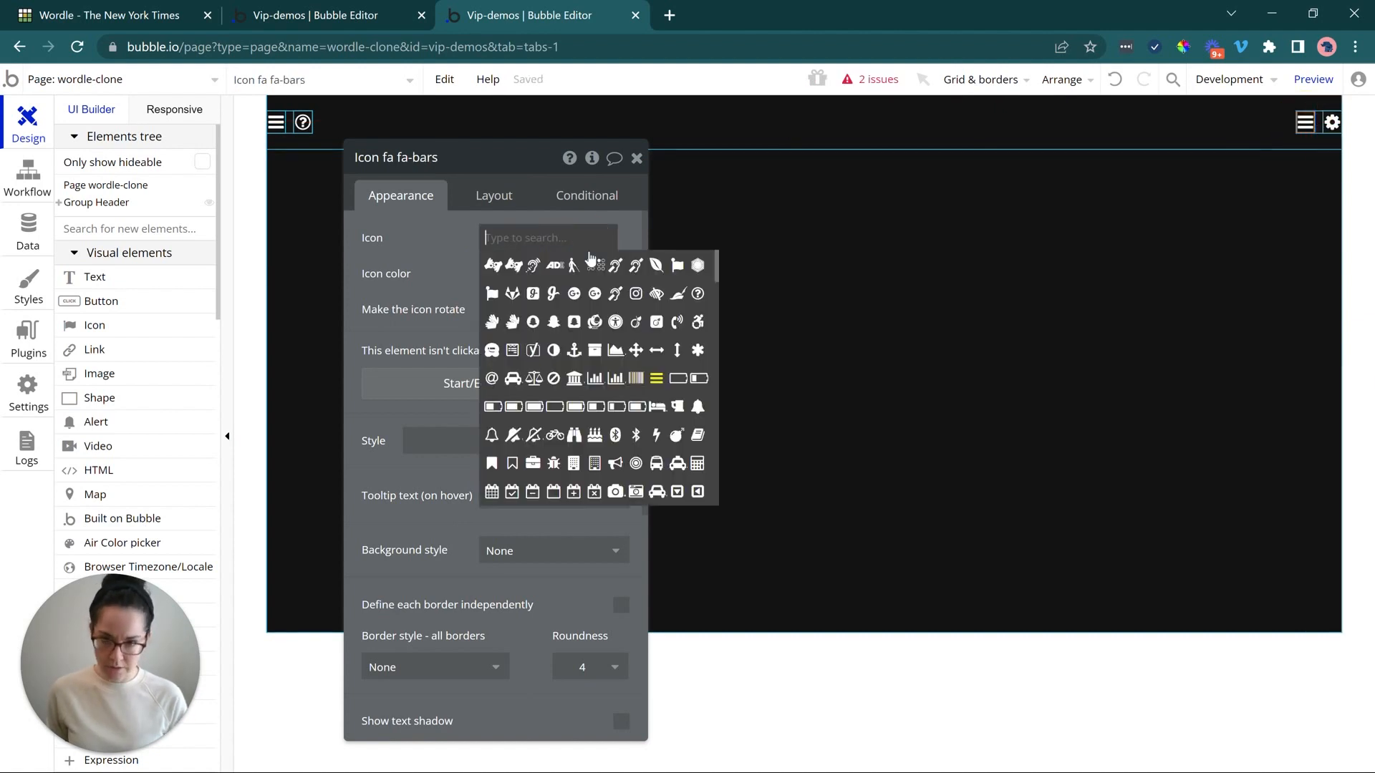
type("char")
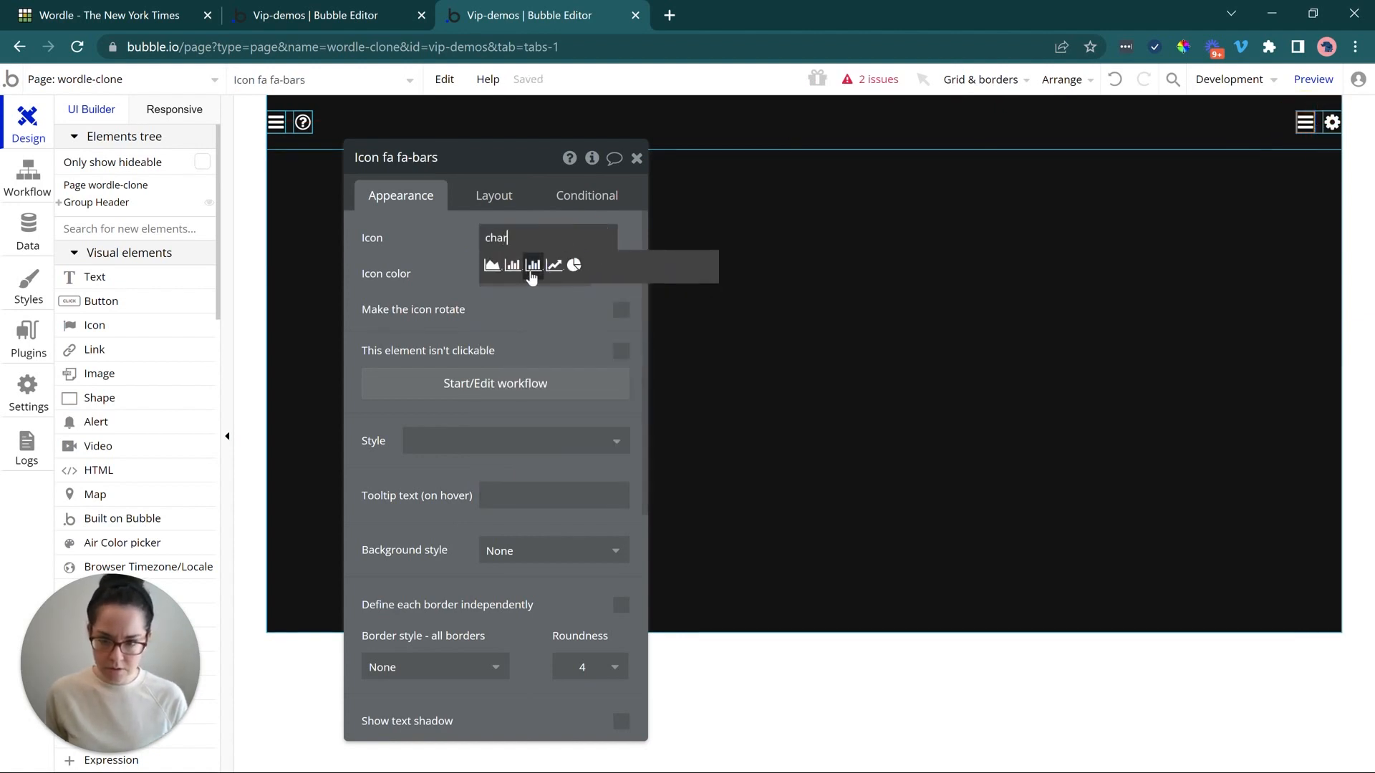
left_click(532, 266)
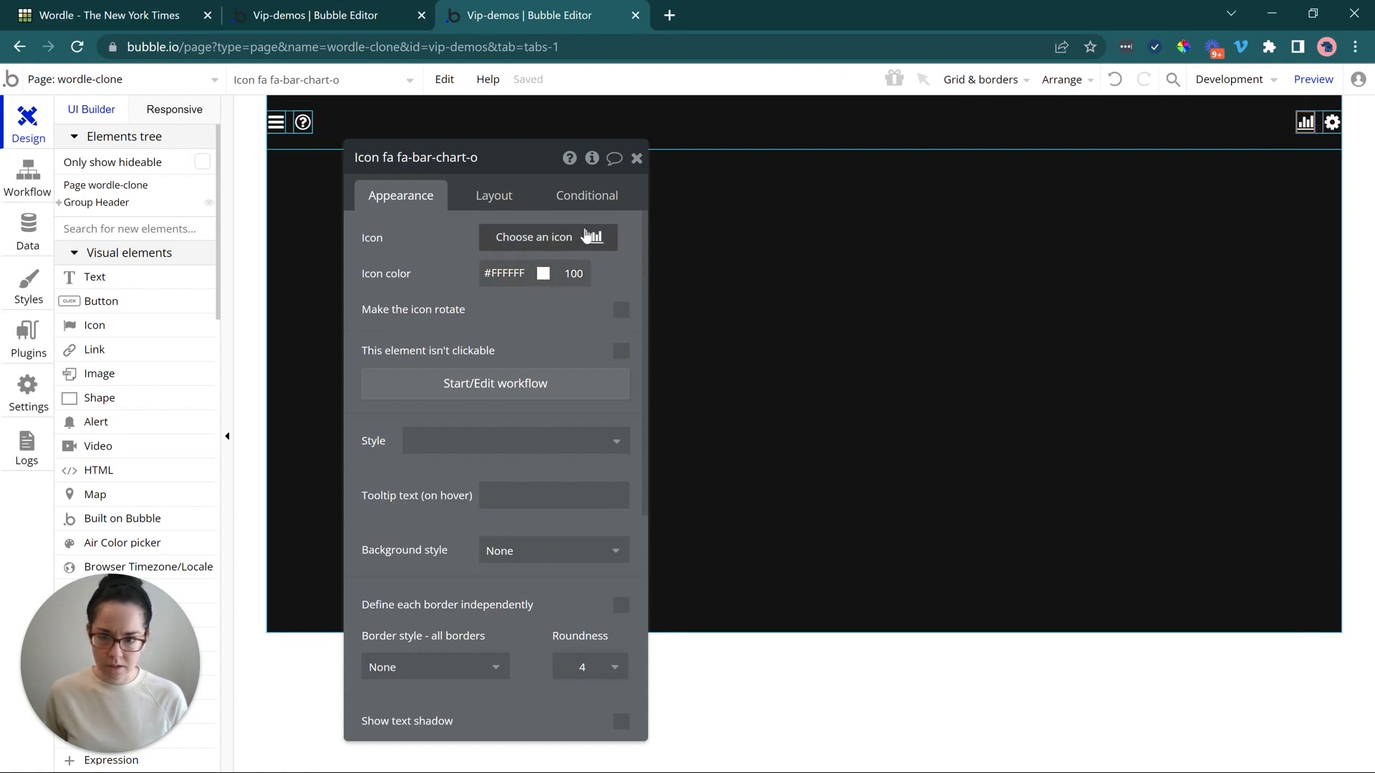
- Compare the chart icon with Wordle's and search the icon library for alternatives using "bars", "chart" and "graph"
left_click(106, 16)
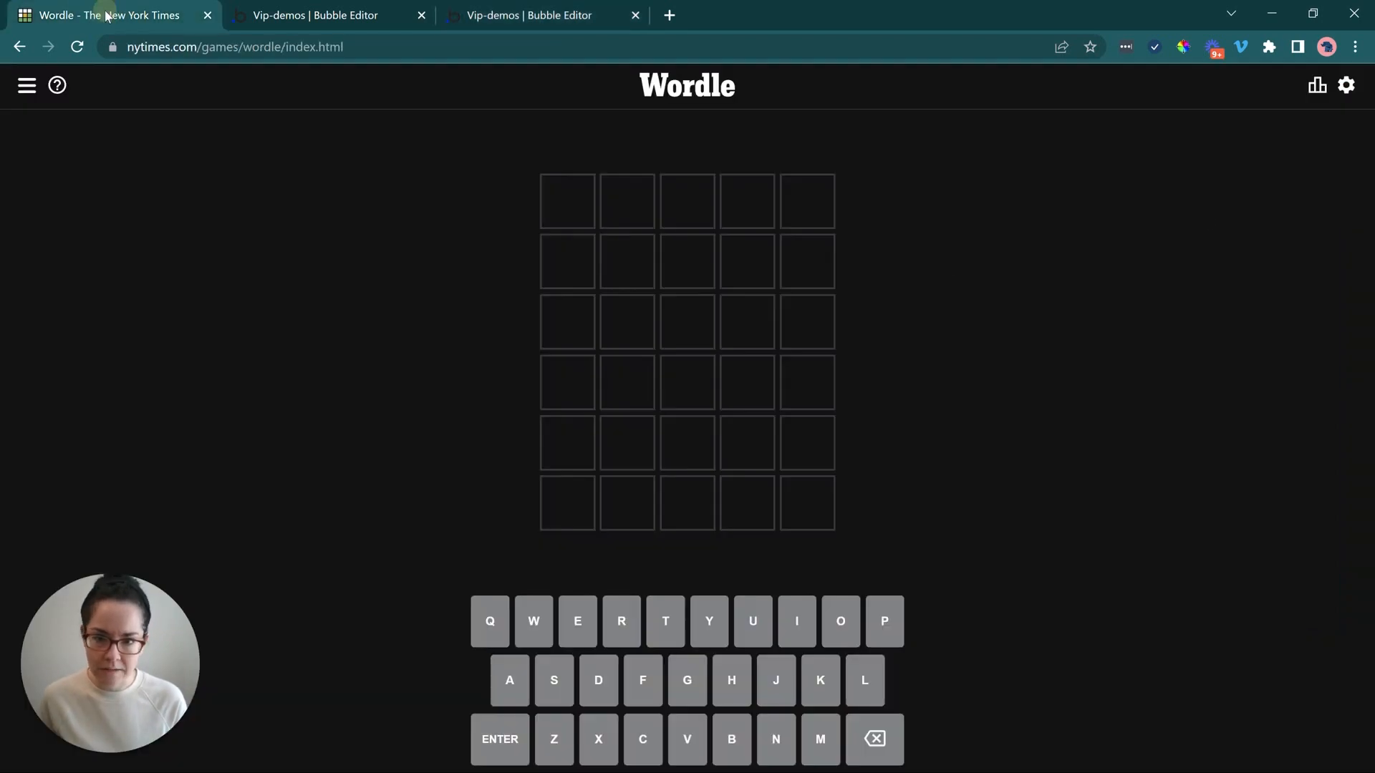
left_click(519, 15)
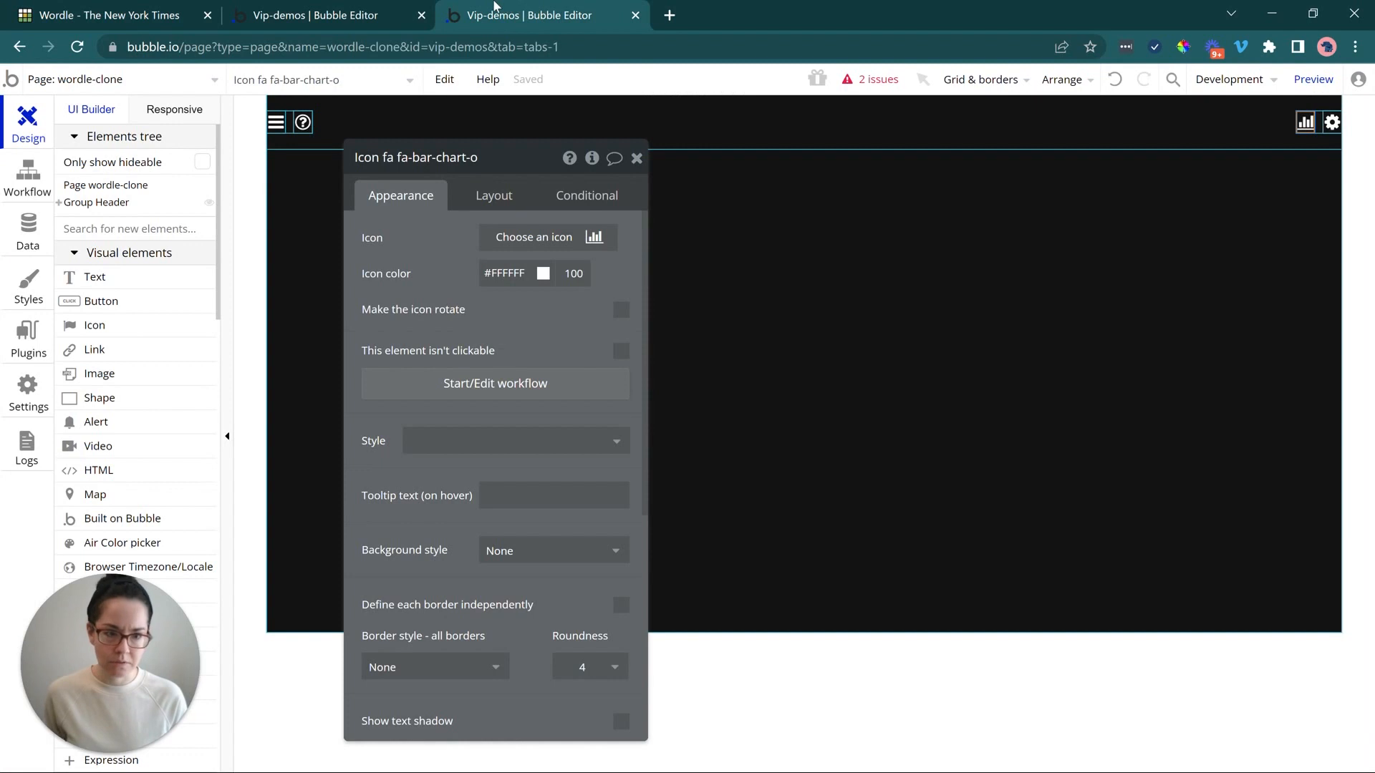
left_click(547, 239)
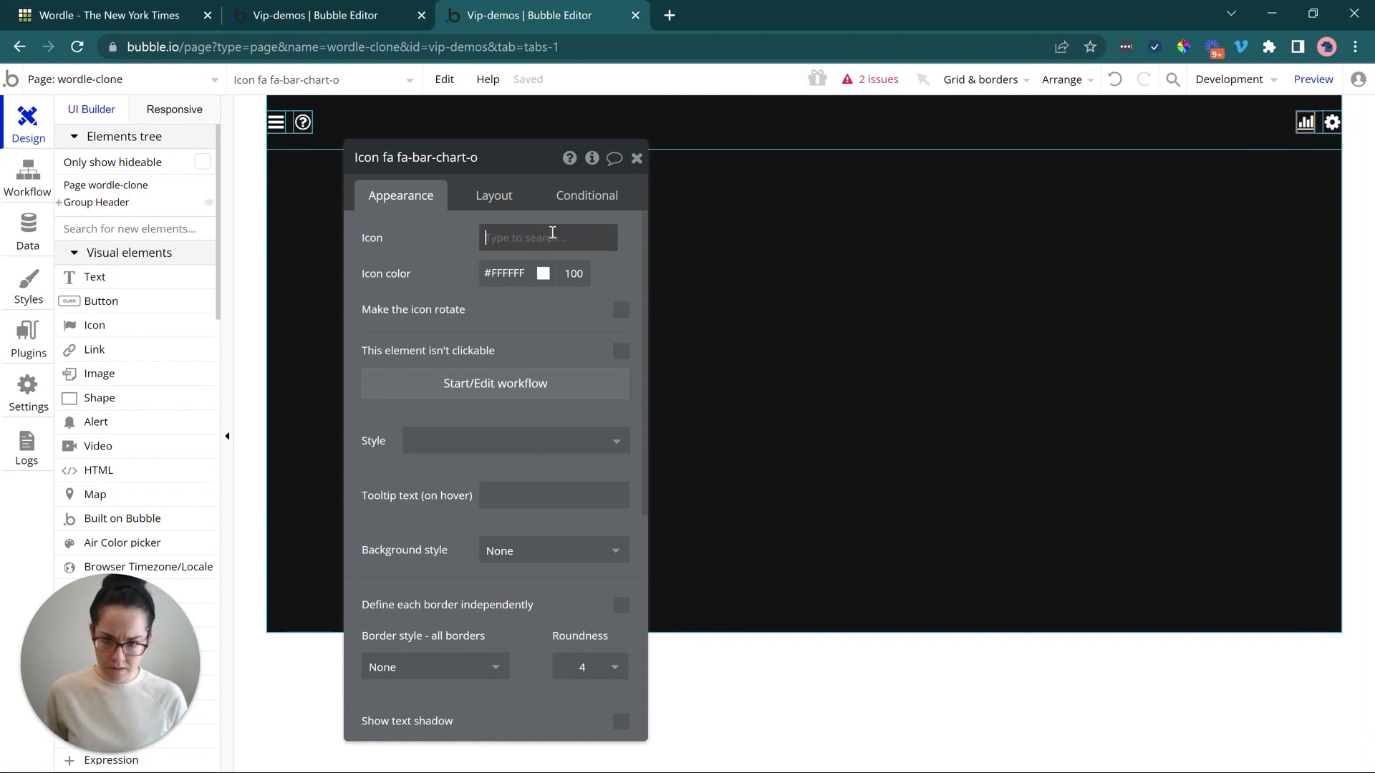
type("ba")
type("rs")
type("chart")
type("graph")
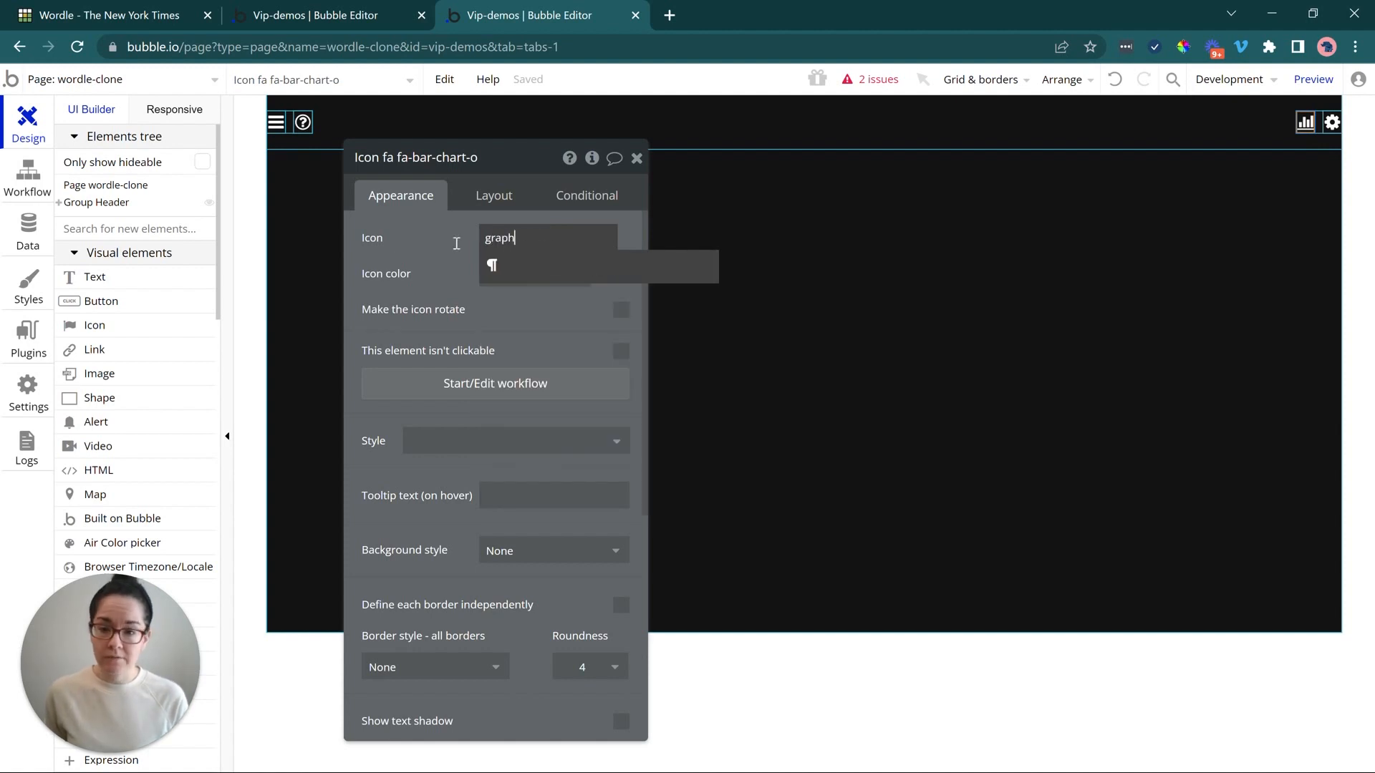
- Close the icon search keeping the bar chart icon, and set the header group's container alignment to Space around
left_click(392, 254)
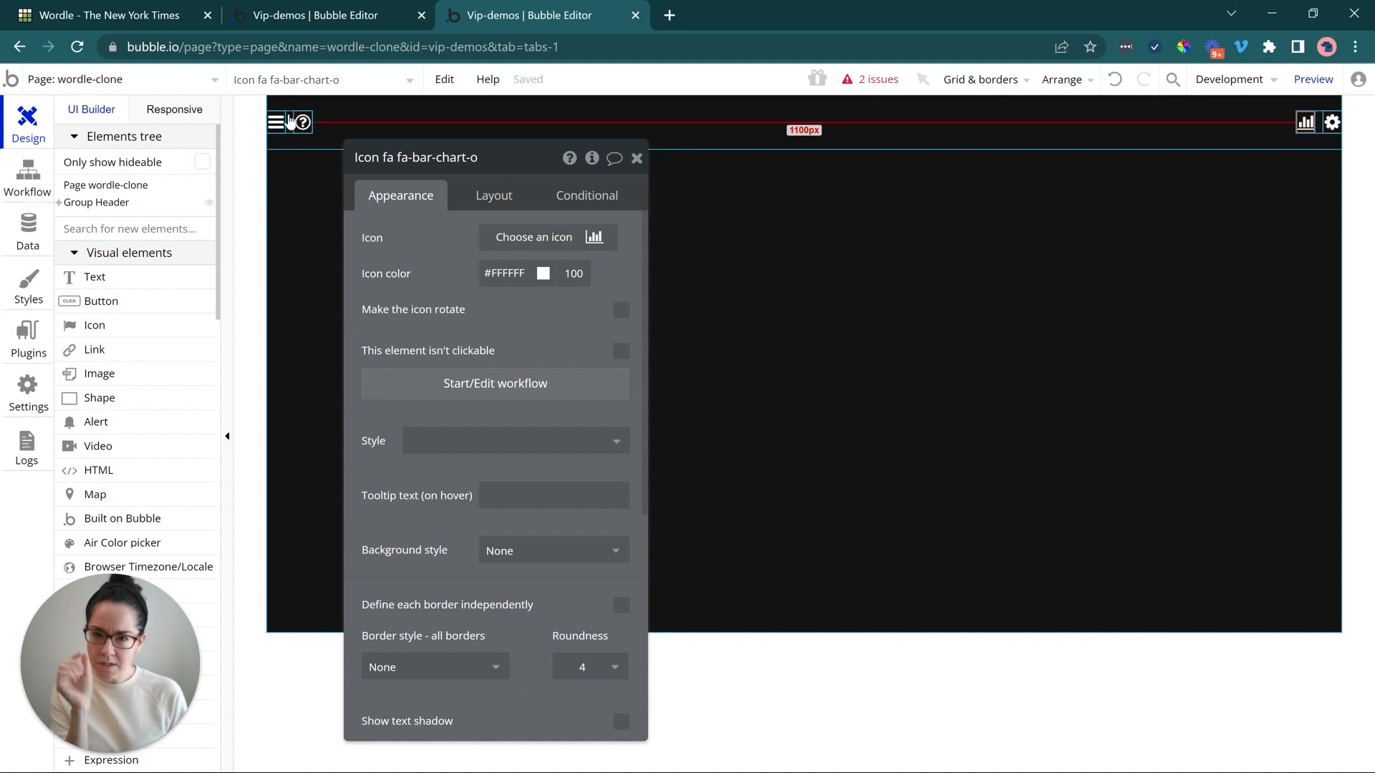
left_click(639, 122)
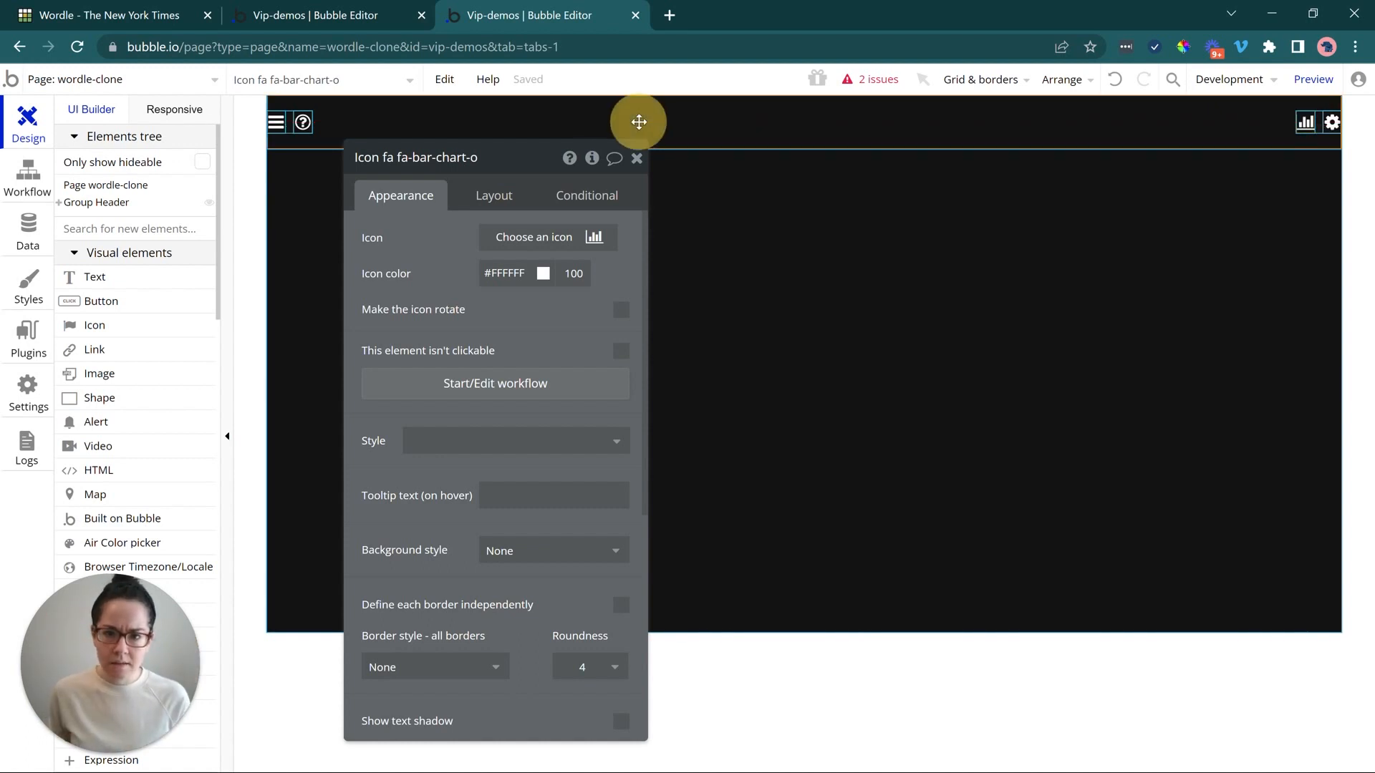
left_click(503, 194)
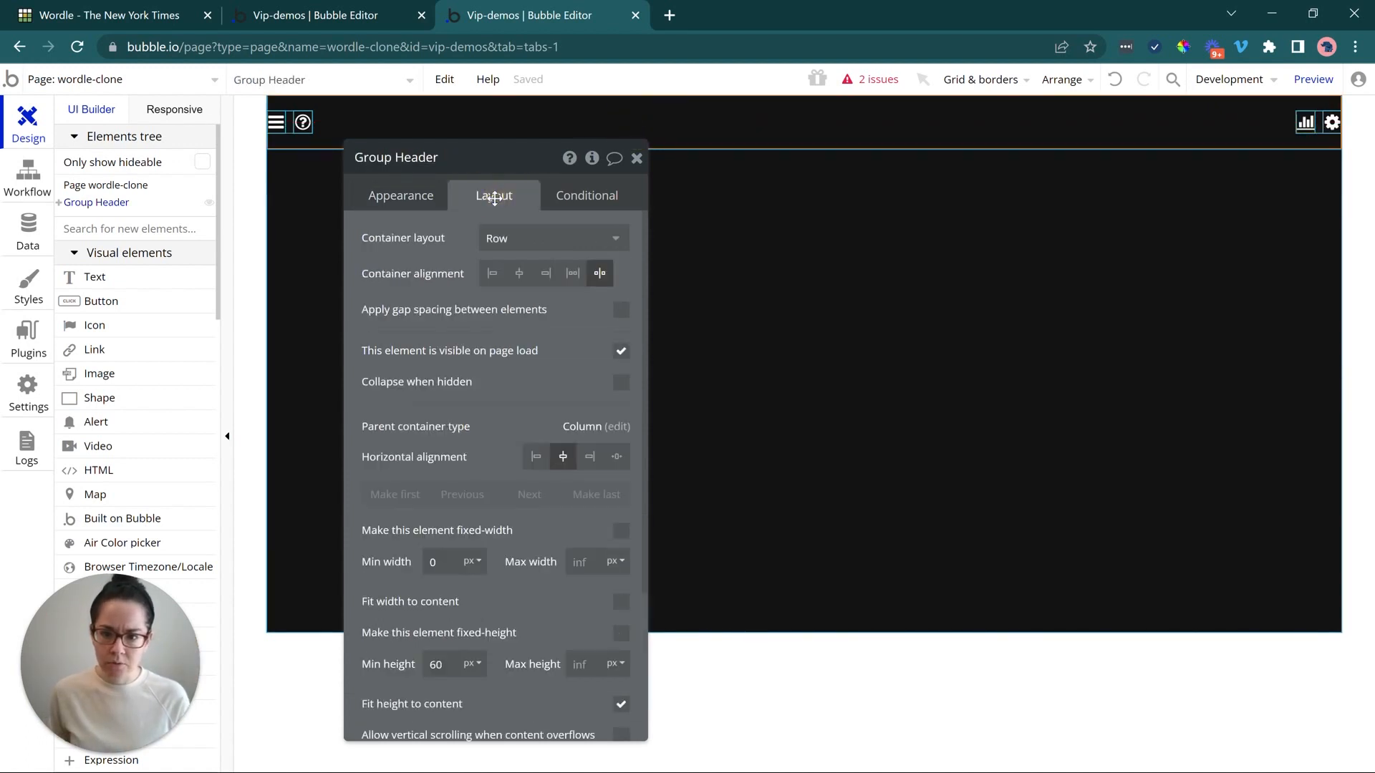
left_click(573, 274)
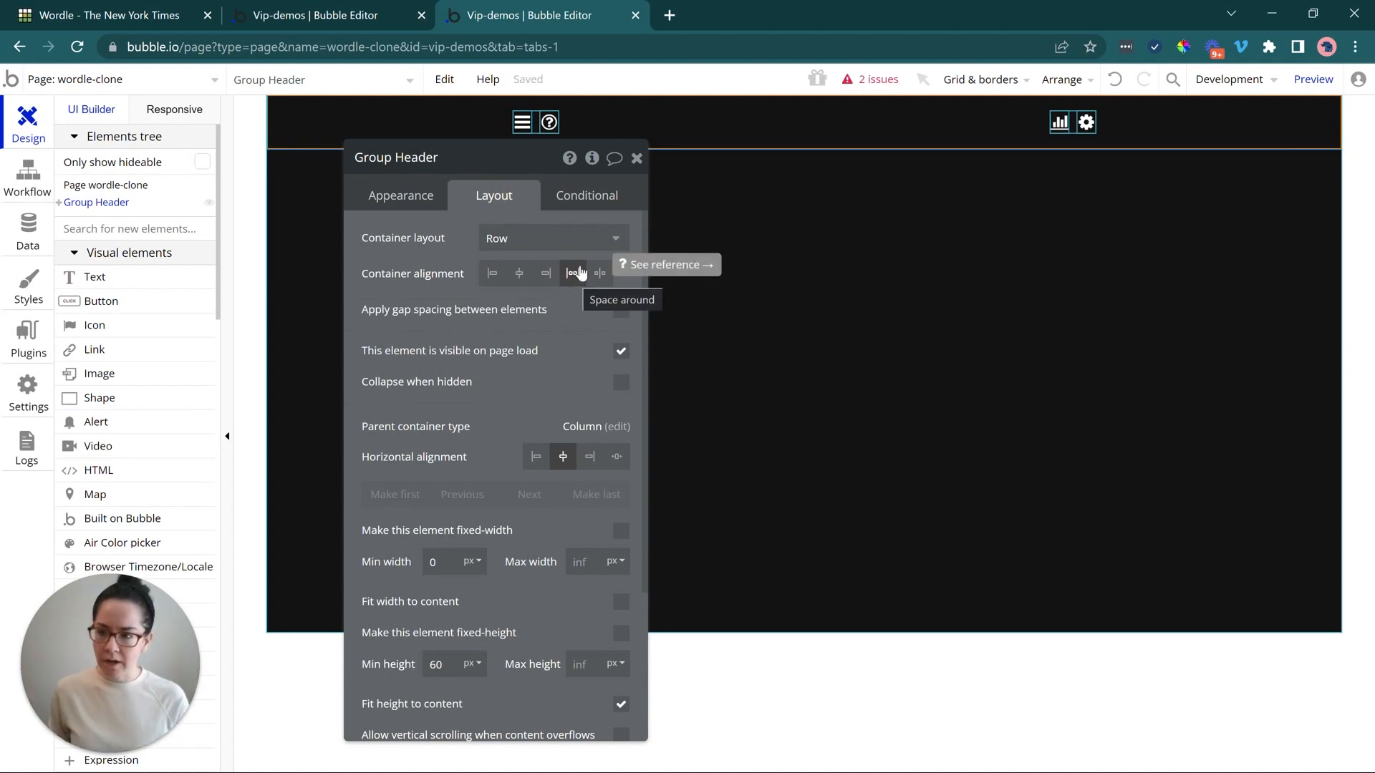
- Add a text element to the header, order it between the two icon groups and center it vertically
left_click(183, 278)
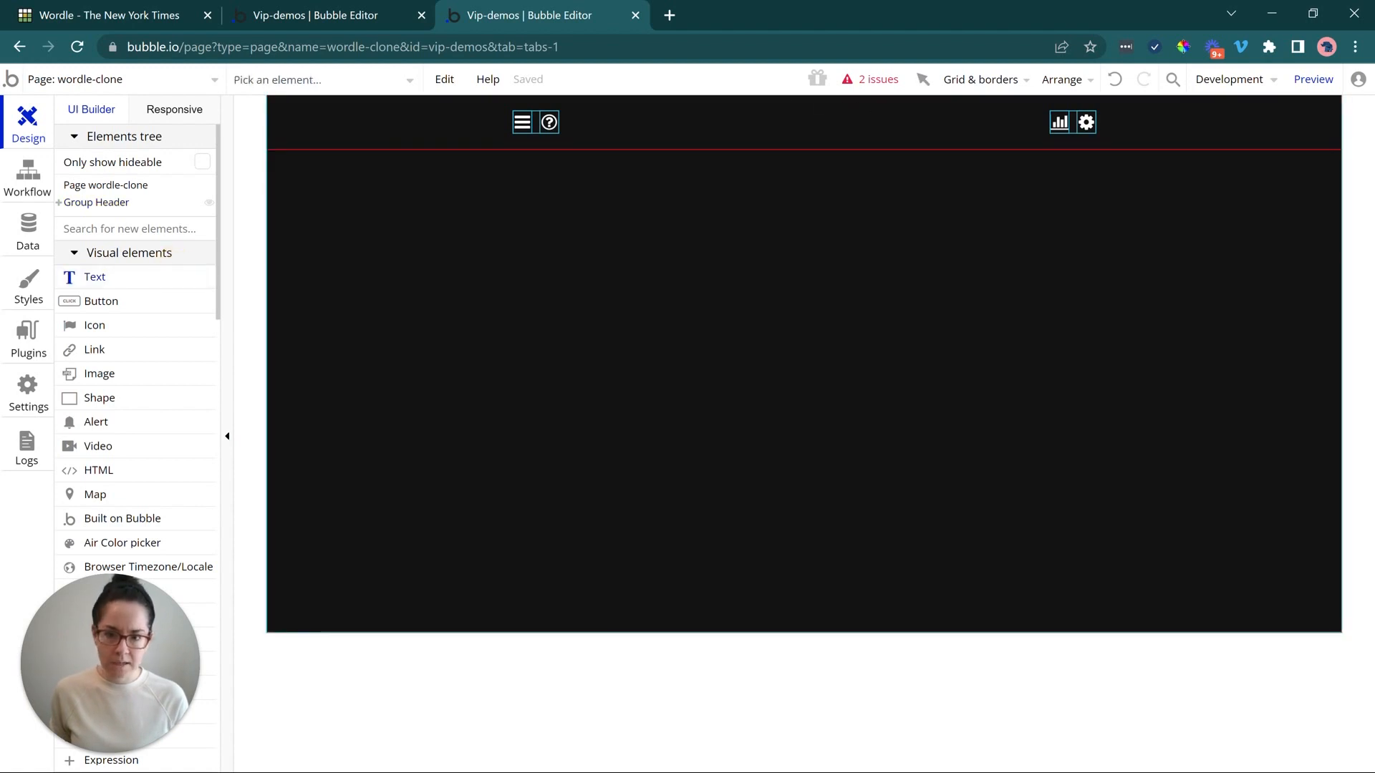
left_click_drag(655, 104, 853, 137)
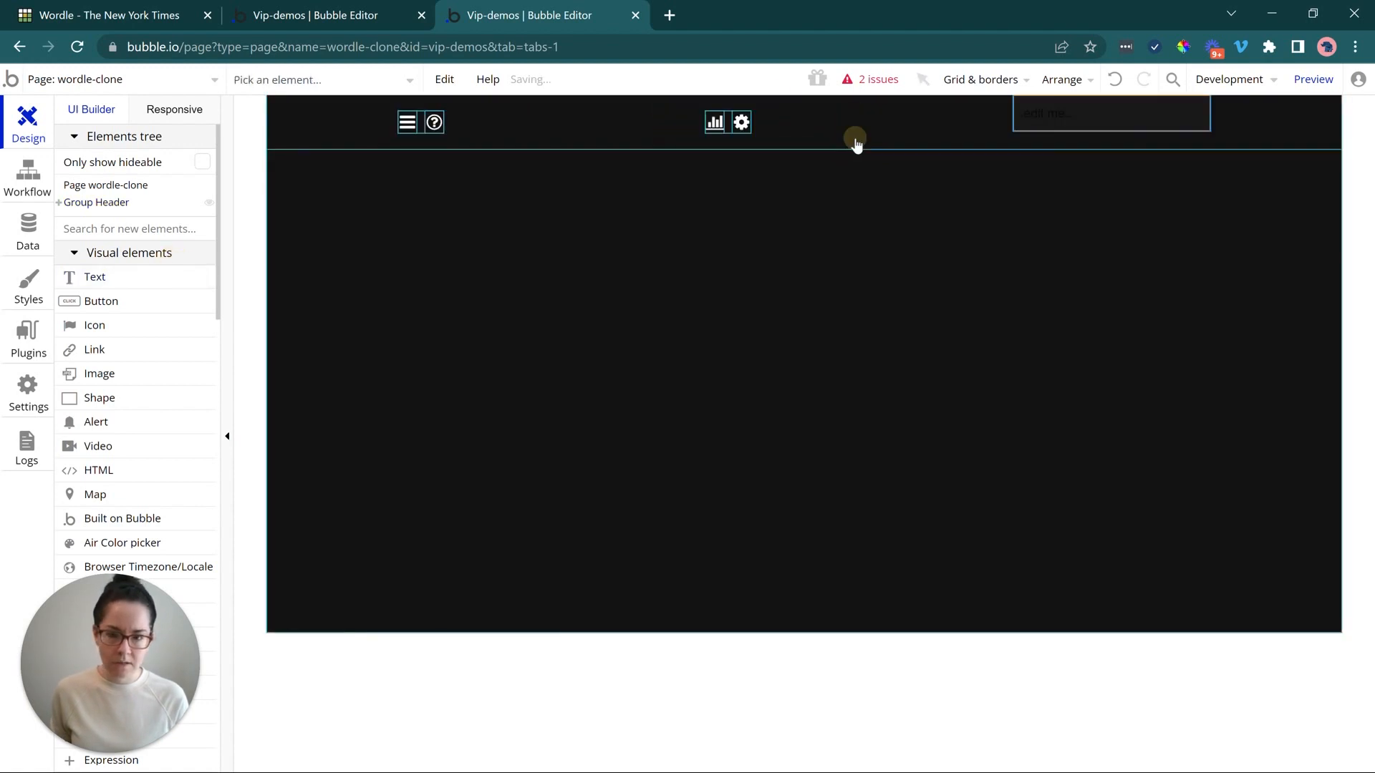
left_click(494, 196)
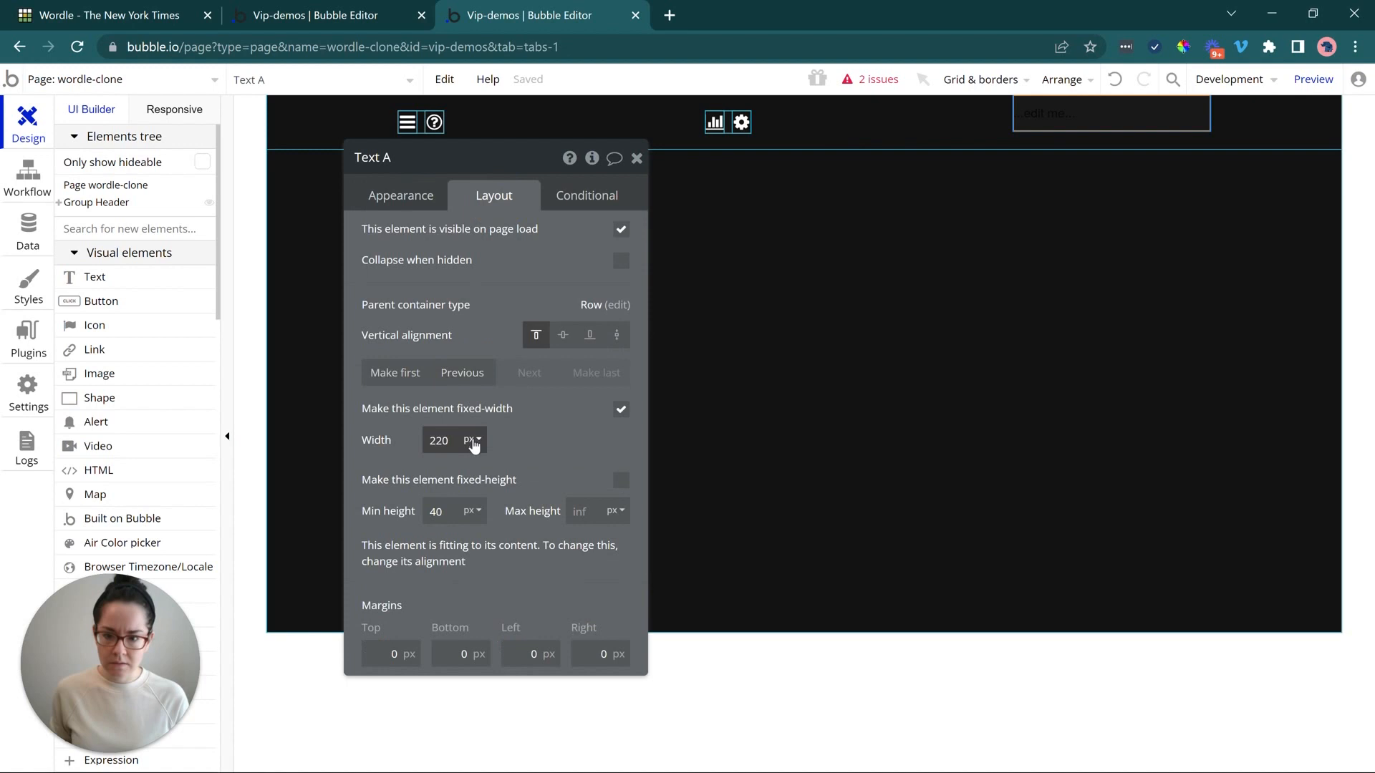
left_click(473, 379)
left_click(557, 337)
- Set the new header text element's content to "Wordle Clone"
left_click(370, 193)
triple_click(448, 239)
type("Wordle Cl")
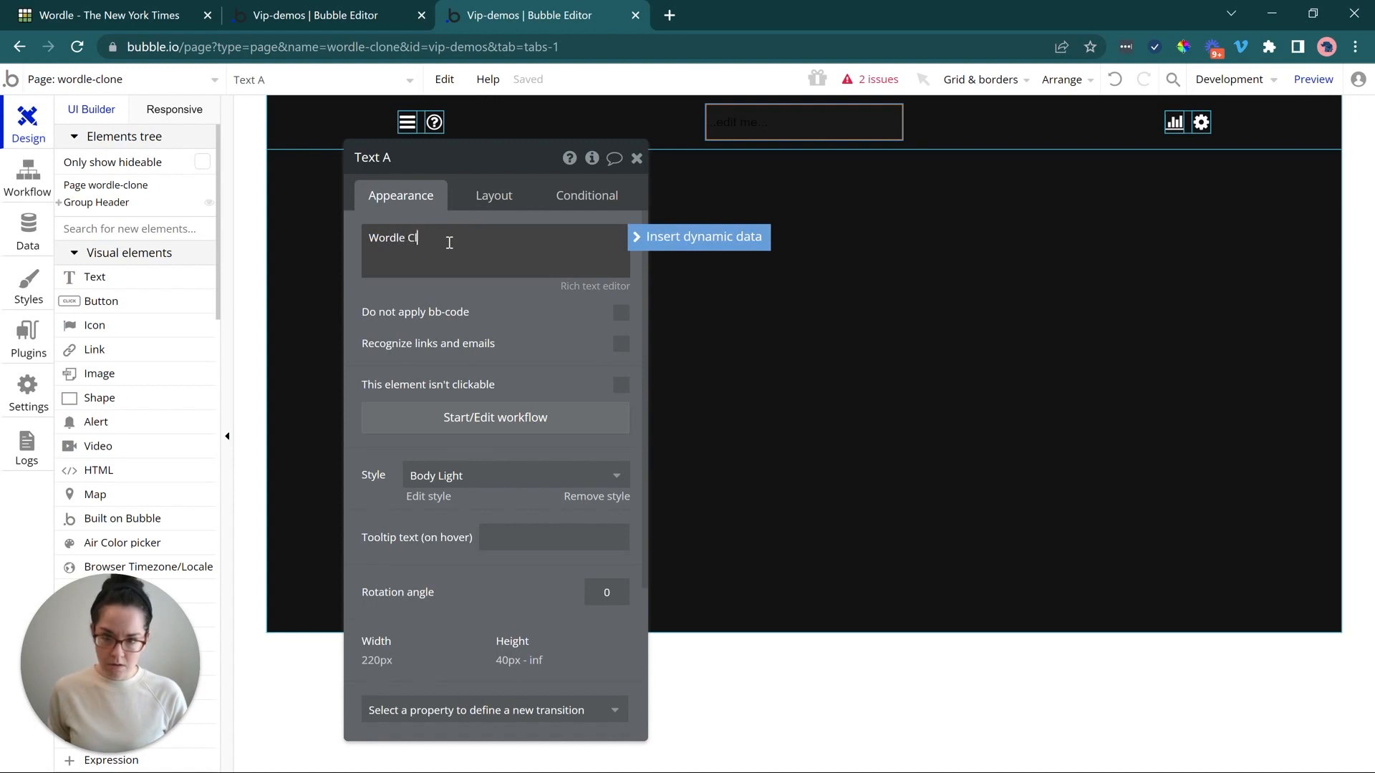
type("one")
- Remove the title's preset style and format its text as white (#FFFFFF) and center-aligned
left_click(425, 341)
left_click(588, 494)
left_click(568, 554)
left_click_drag(558, 706, 528, 541)
left_click_drag(519, 494, 511, 392)
left_click(488, 495)
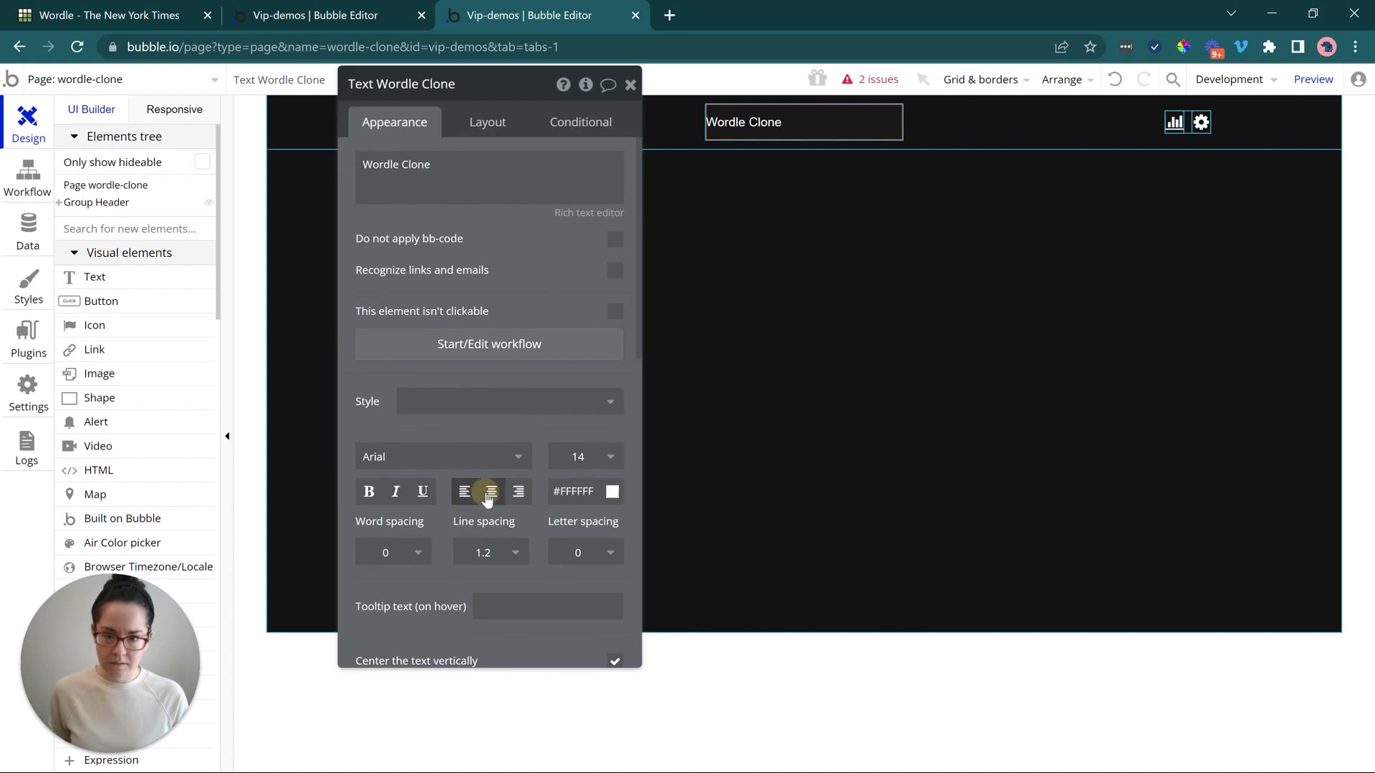
- Make the title's width flexible with a minimum width of 0 px and fit it to its content
left_click(485, 123)
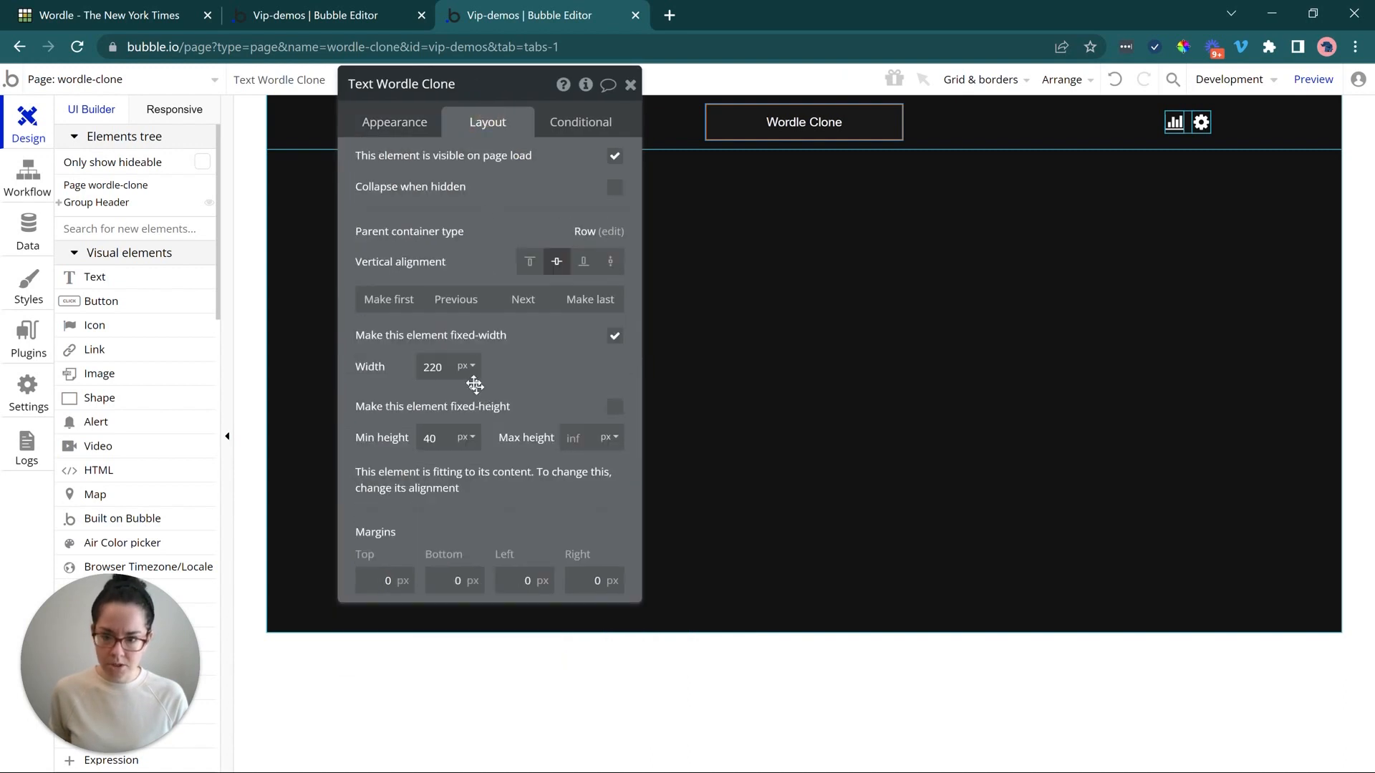
left_click(615, 339)
double_click(432, 367)
key("BackSpace")
left_click(613, 408)
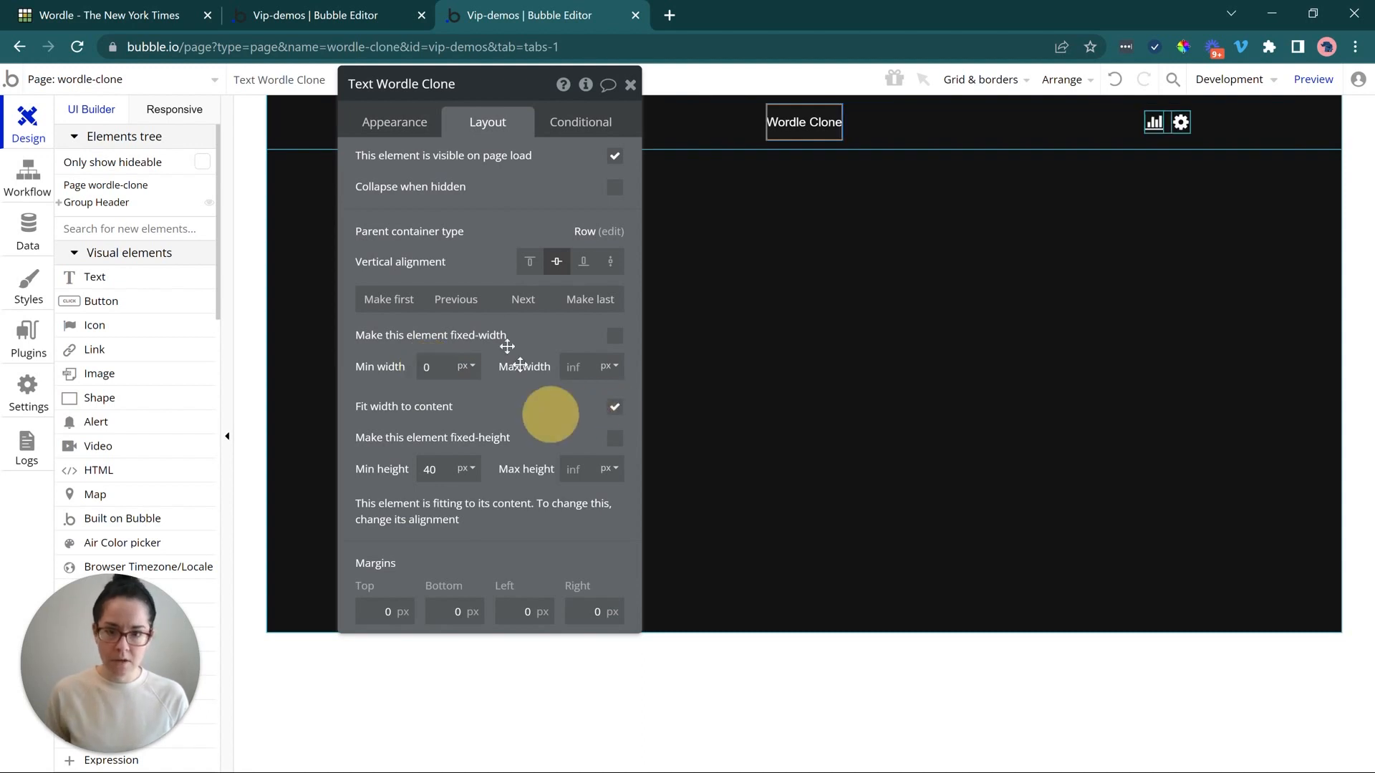
- Check the original Wordle title's lettering and set the header title's font to Droid Serif
left_click(396, 119)
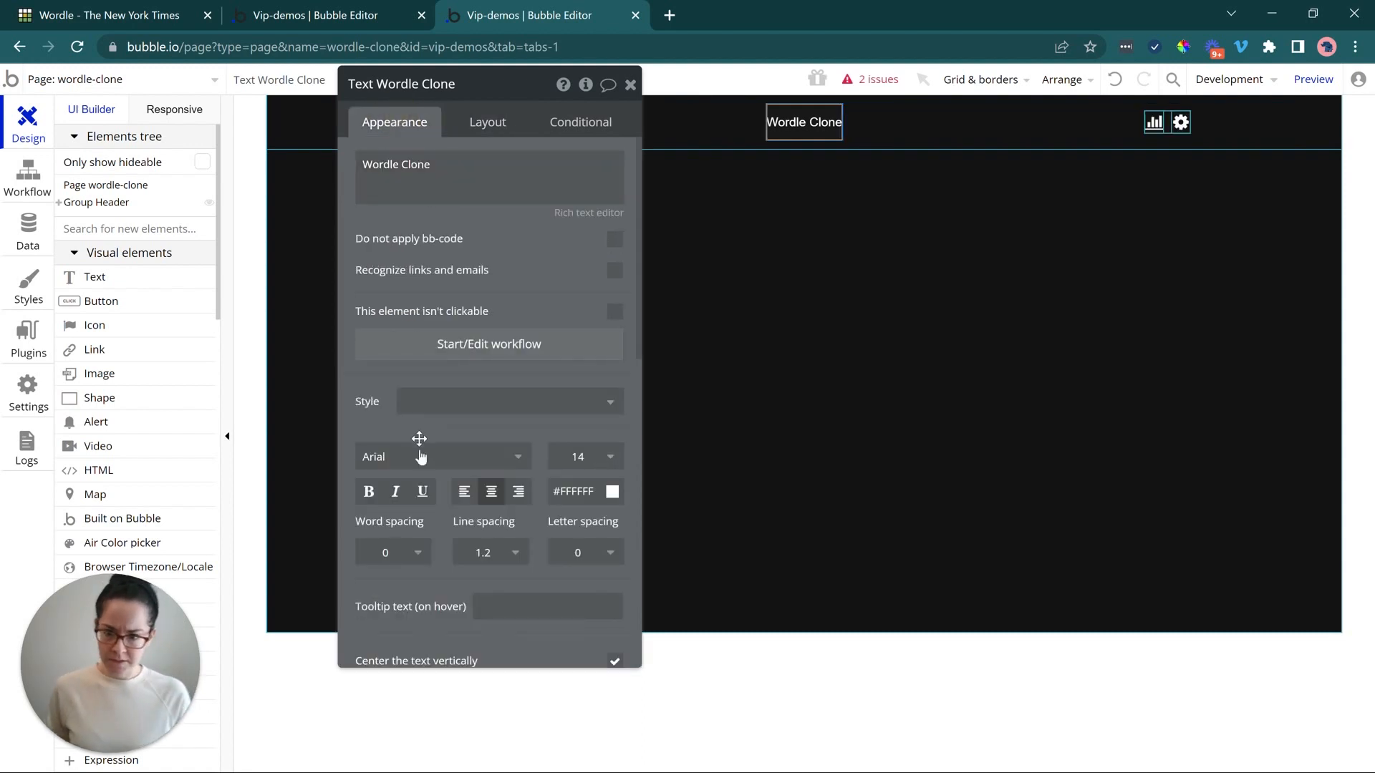
left_click(132, 15)
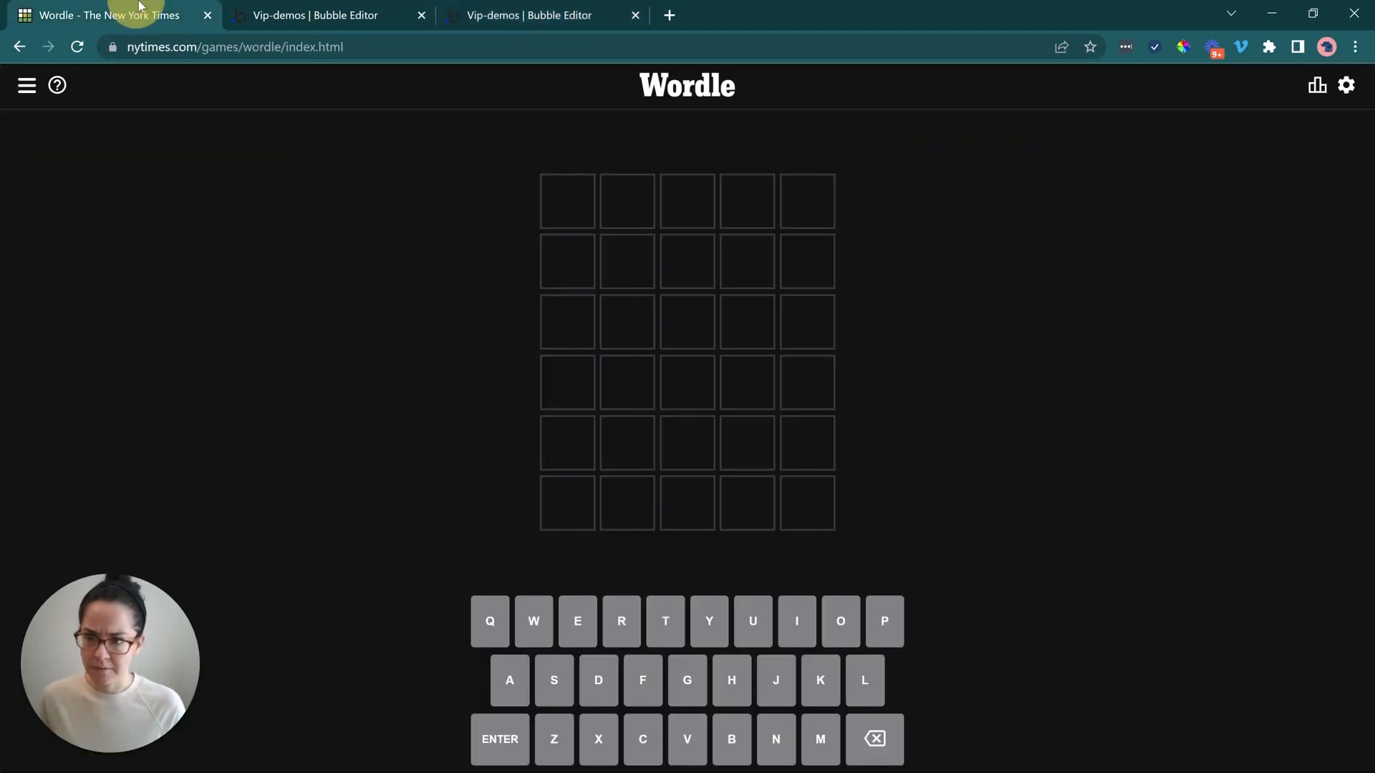
left_click(558, 10)
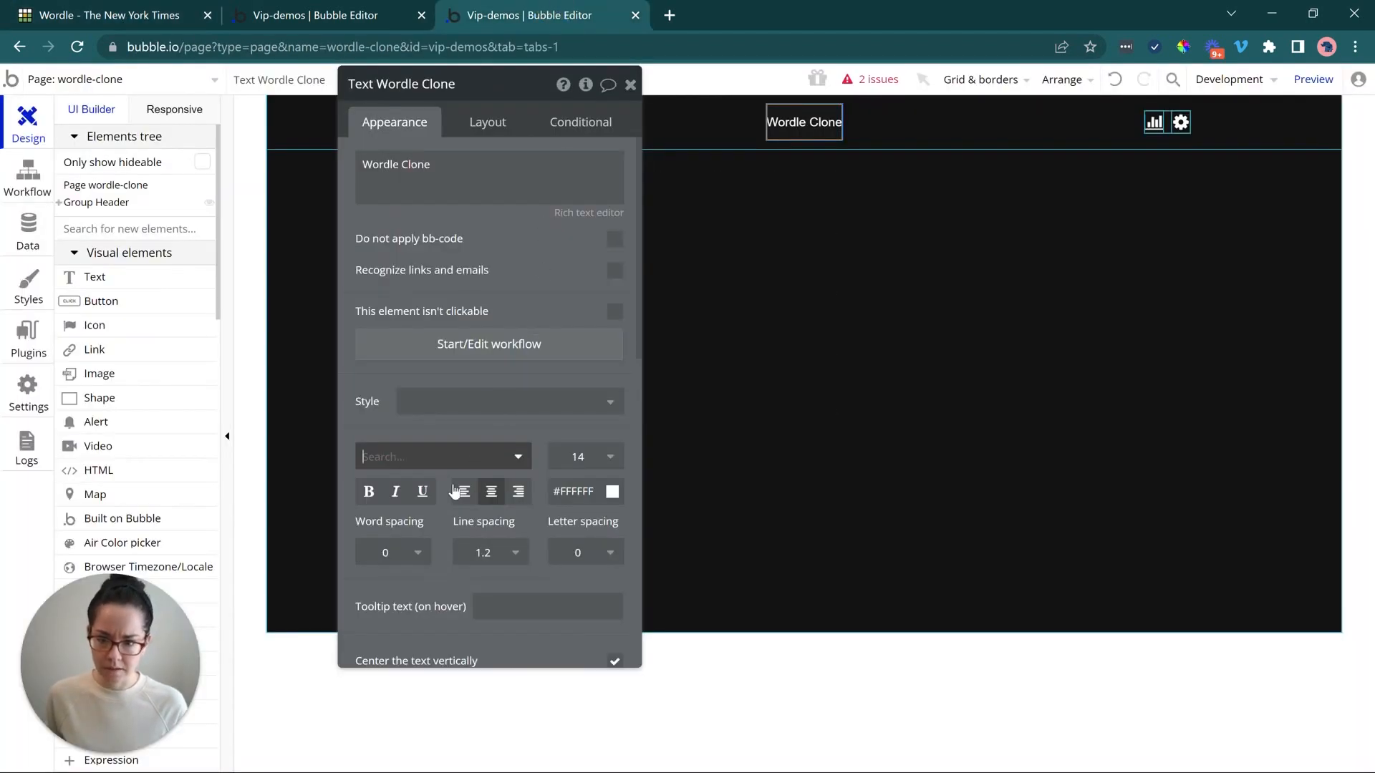
left_click(455, 451)
type("serif")
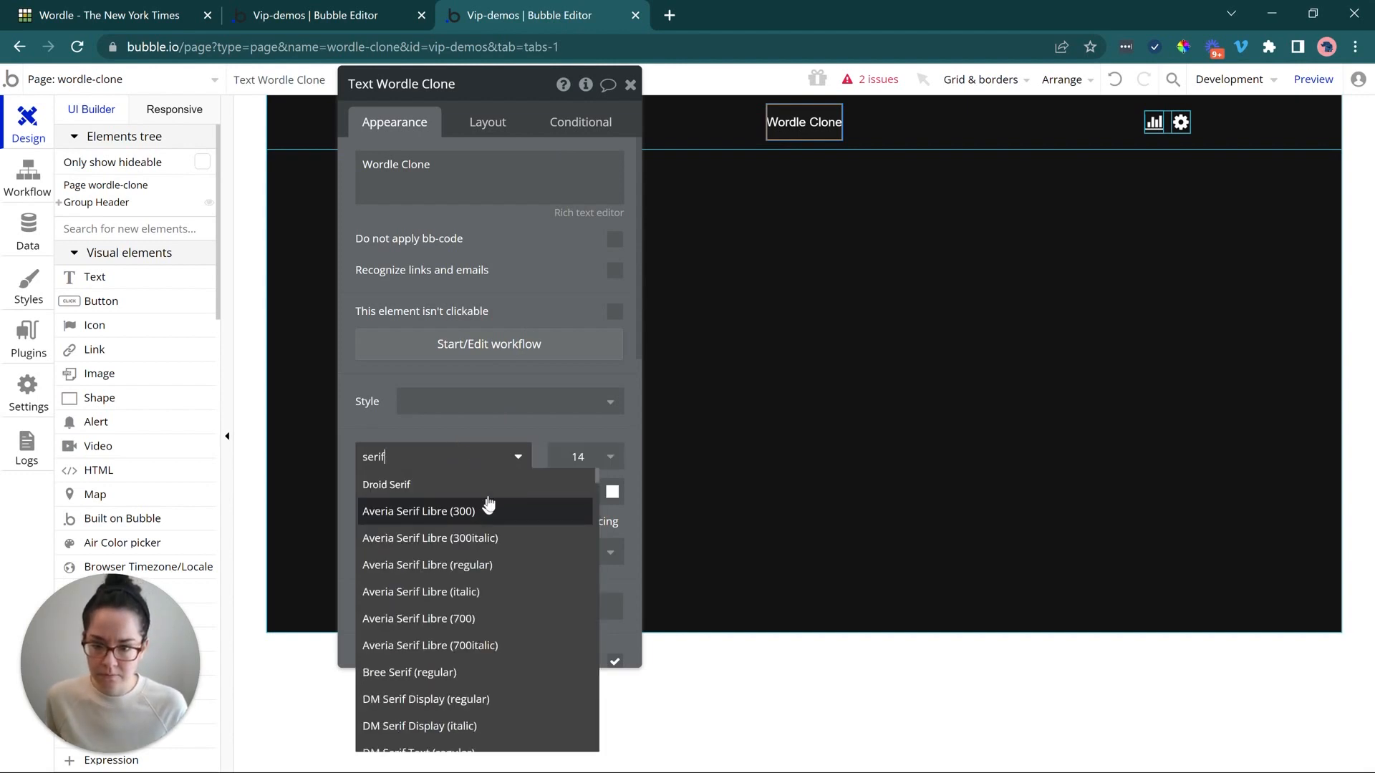
left_click(490, 480)
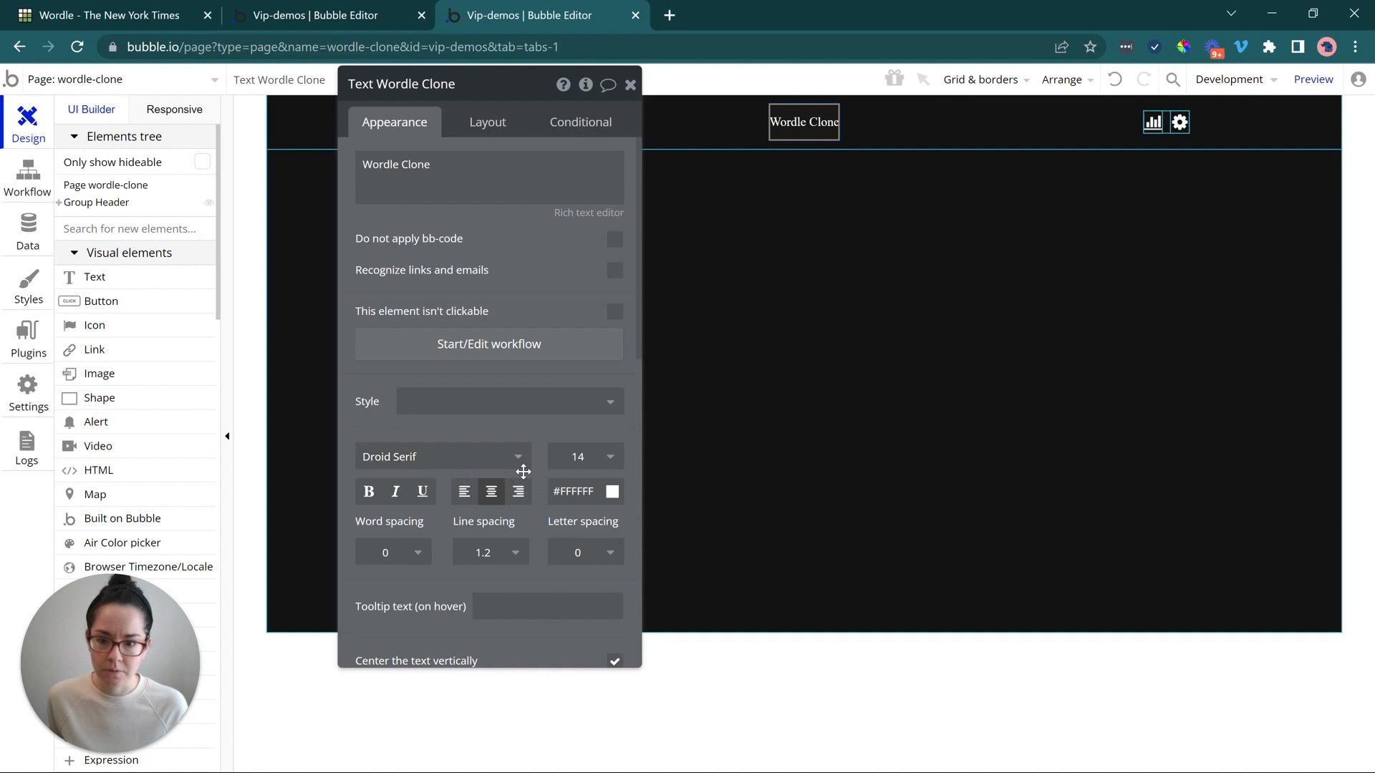
- Enlarge the header title's font size, trying 22 and then 26
left_click(562, 457)
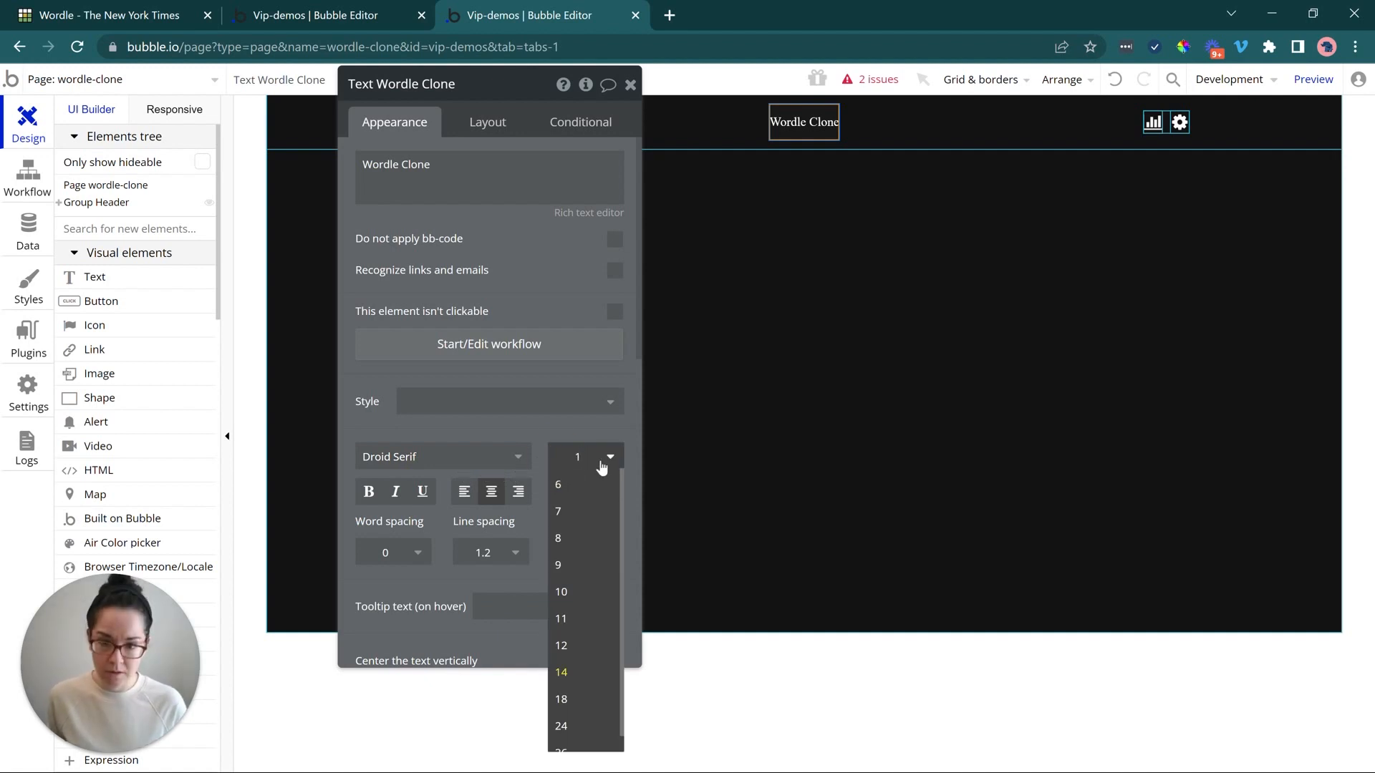
type("22")
key("Return")
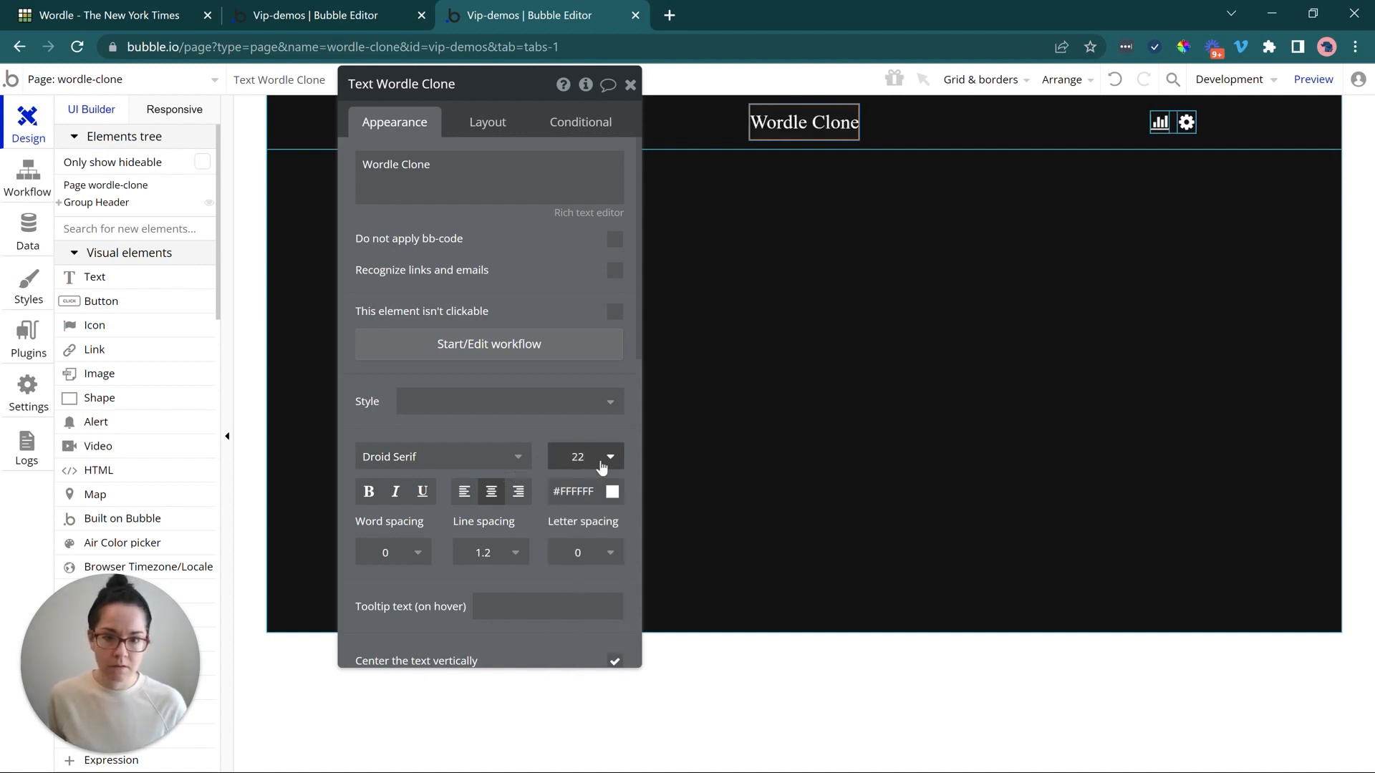
left_click(601, 467)
type("26")
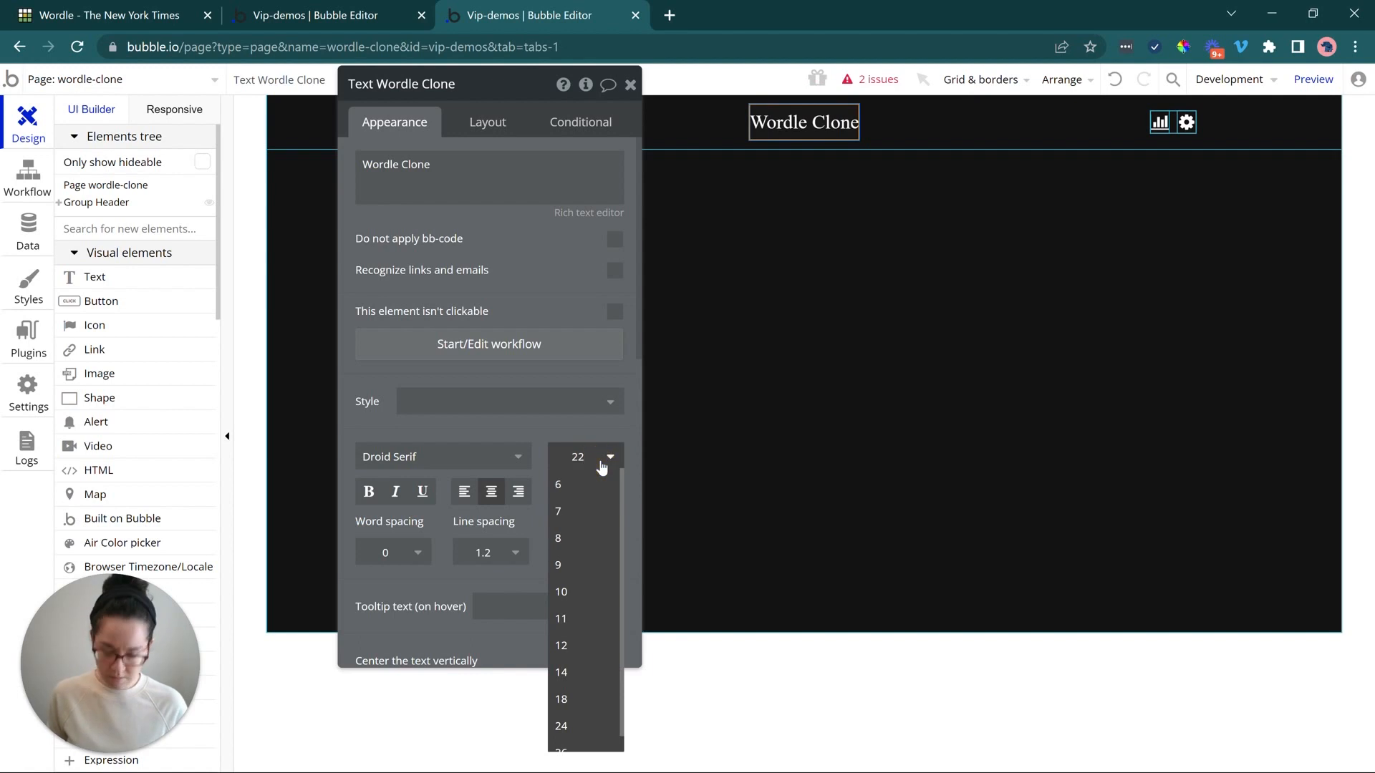
key("Return")
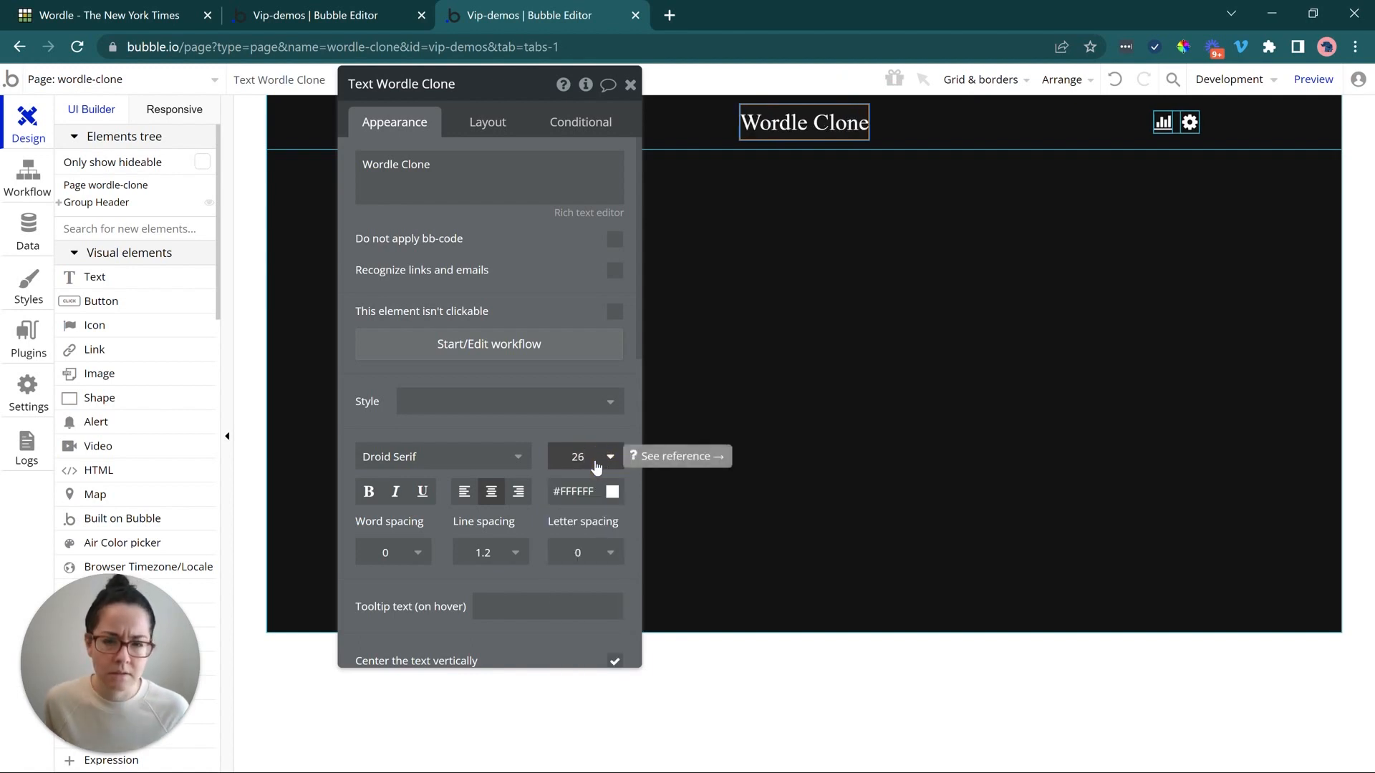
- Compare with the original Wordle title again and try the Averia Serif Libre (regular) font on the header title
left_click(469, 466)
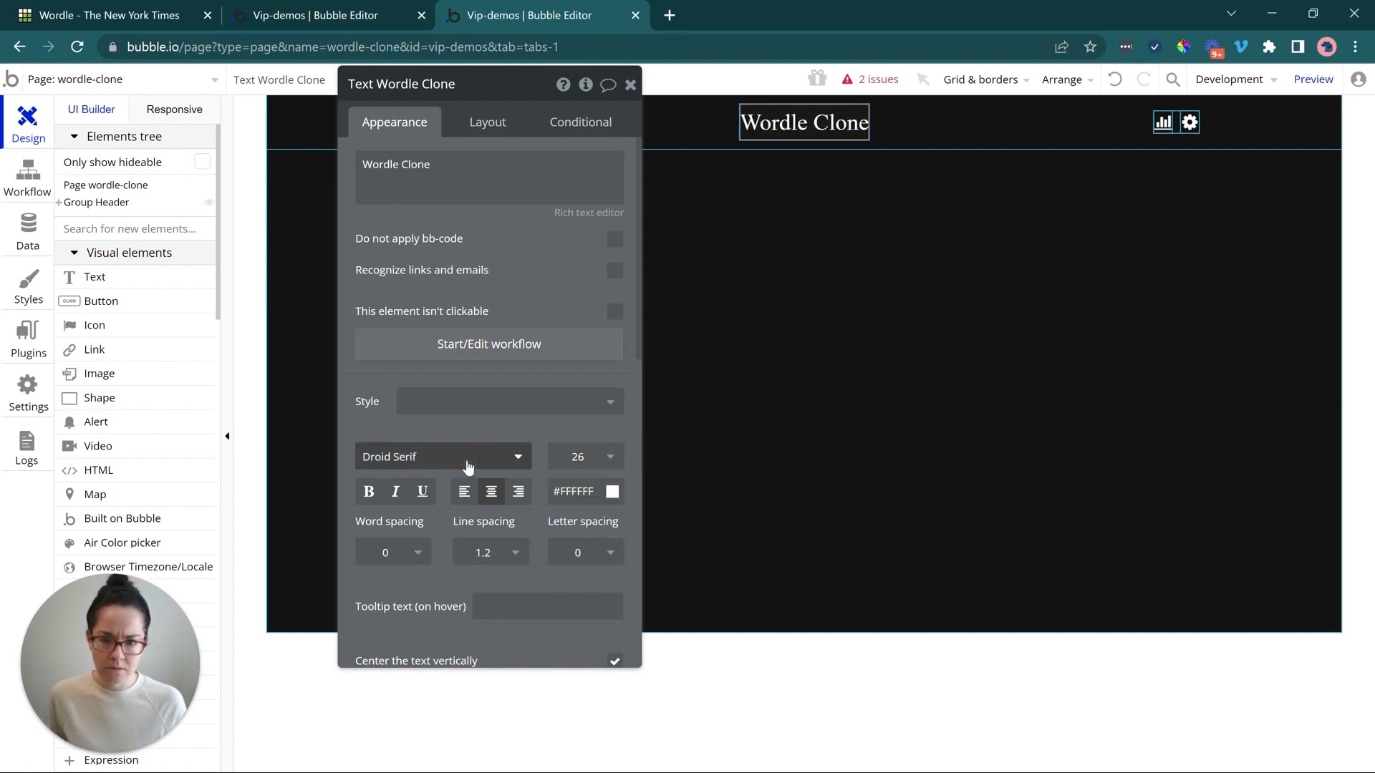
left_click(160, 9)
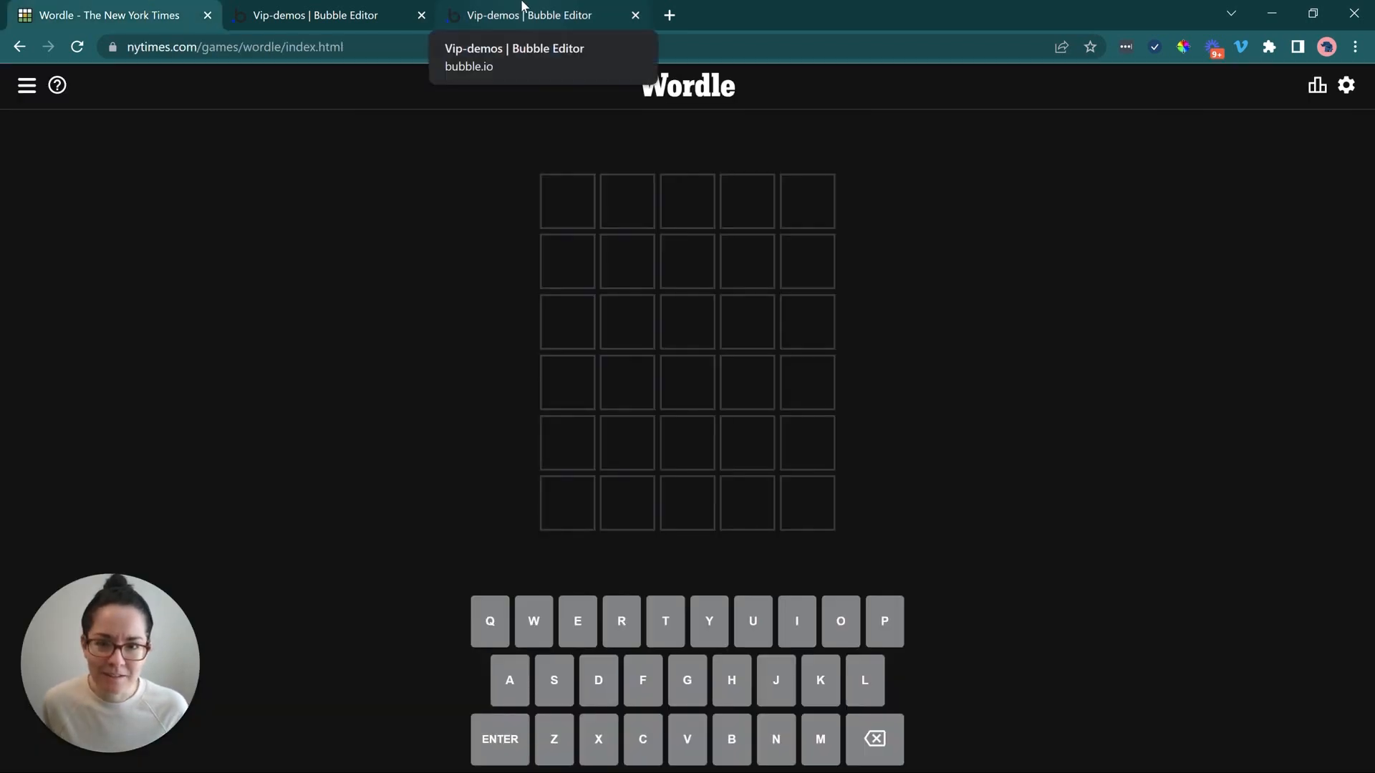
left_click(522, 10)
type("serif")
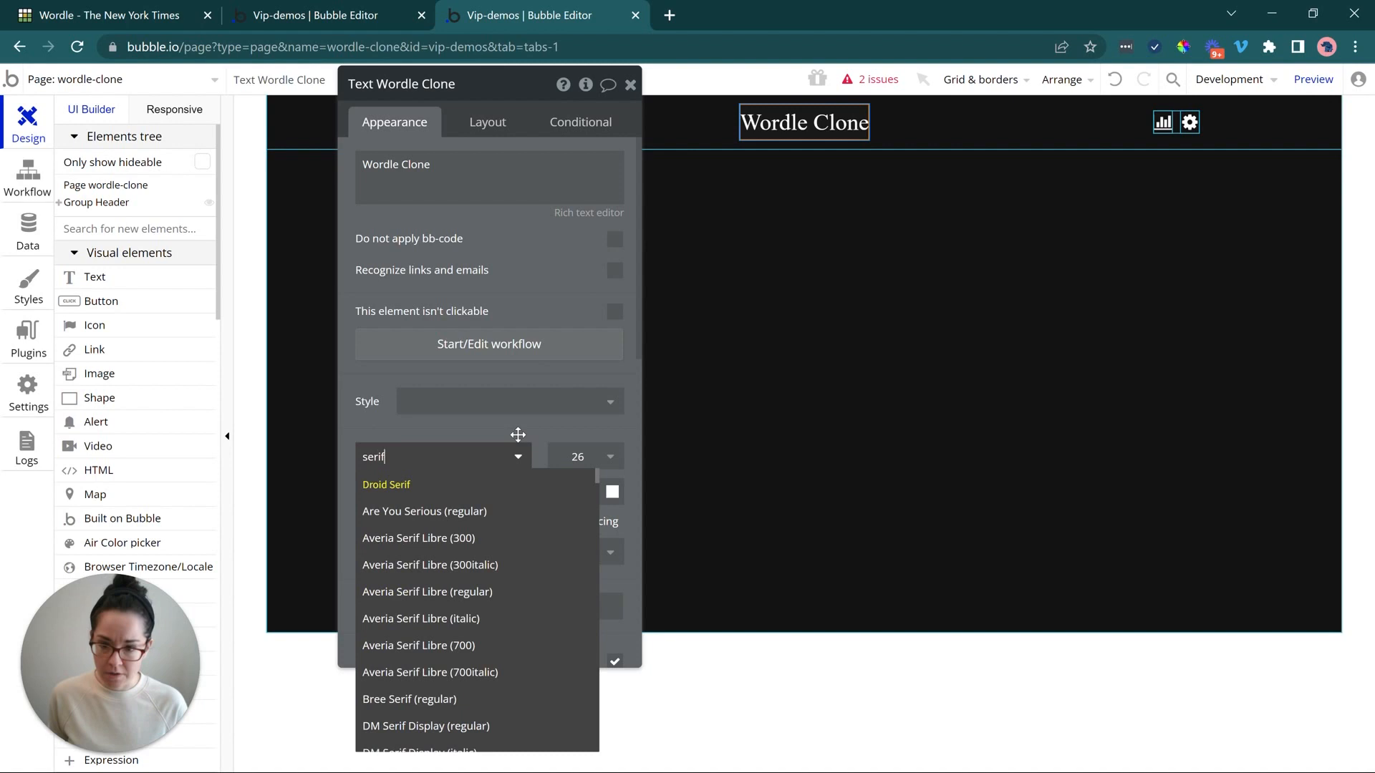
left_click(498, 566)
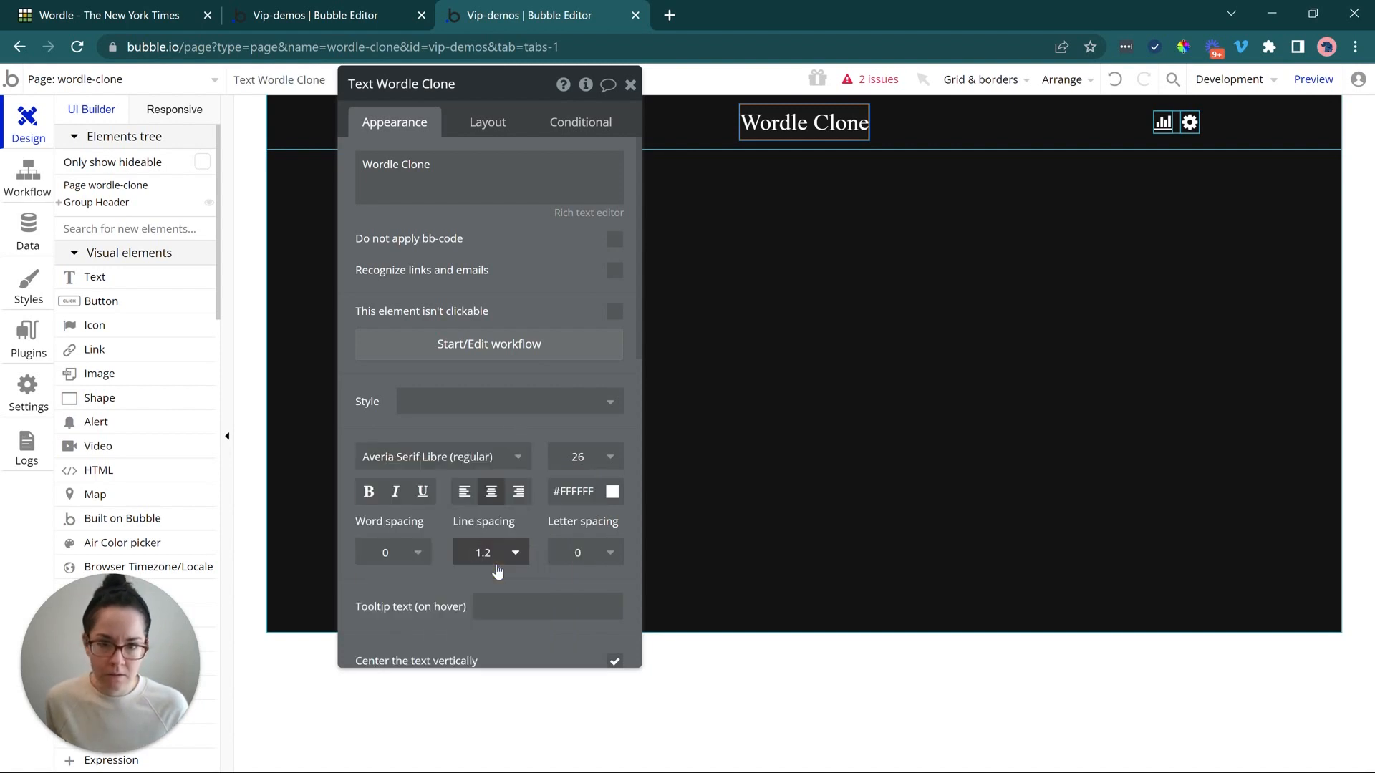
- Search the serif fonts for a bolder match and set the header title's font to Bree Serif (regular)
left_click(465, 461)
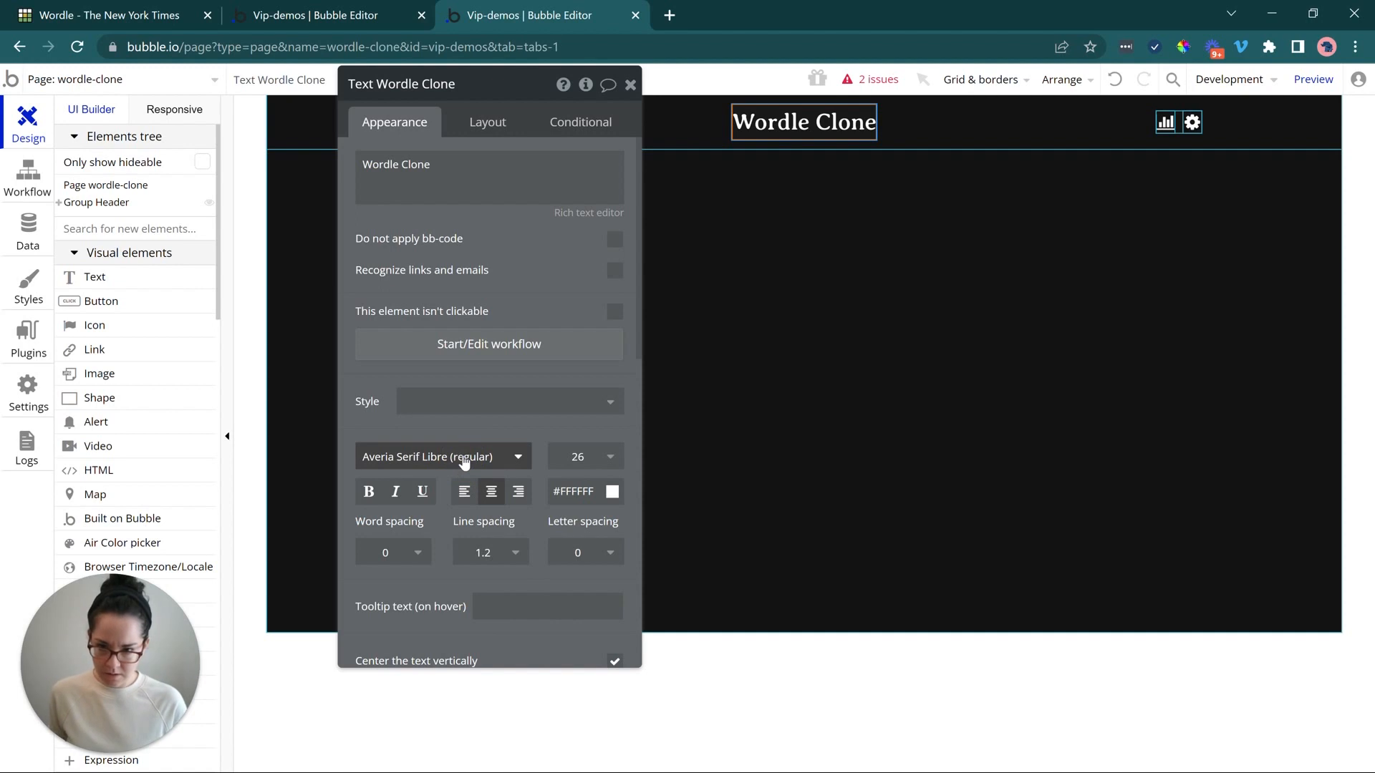
type("serif")
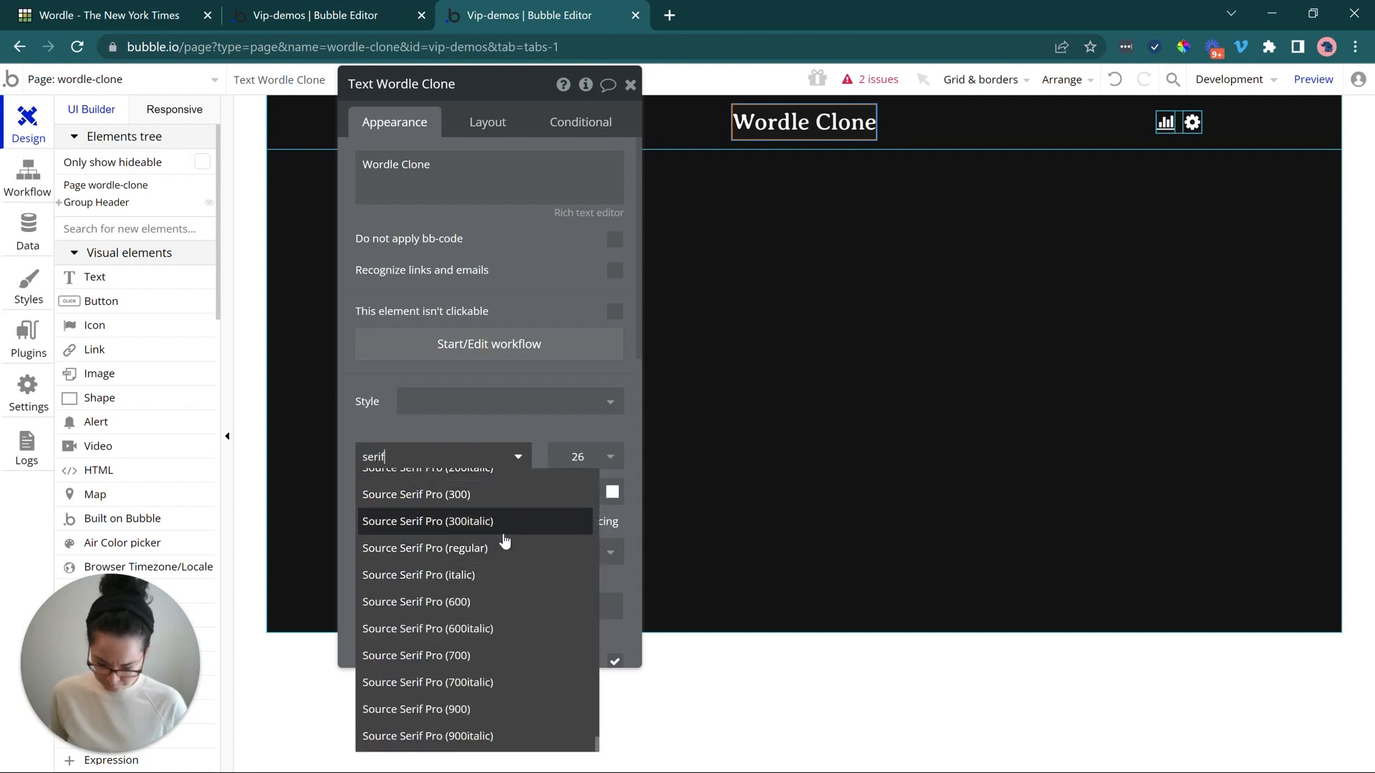
type(" bo")
key("BackSpace")
key("BackSpace")
key("BackSpace")
type("bree")
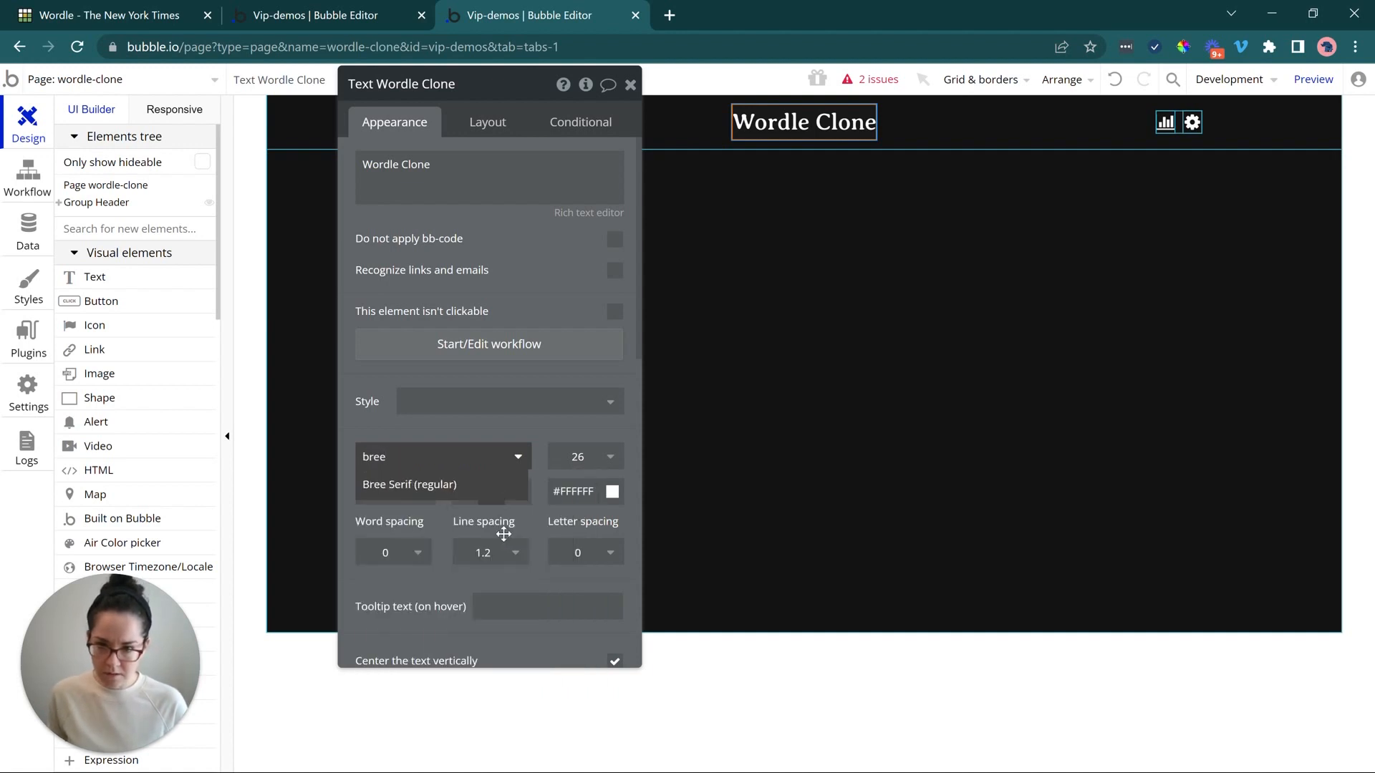
left_click(489, 496)
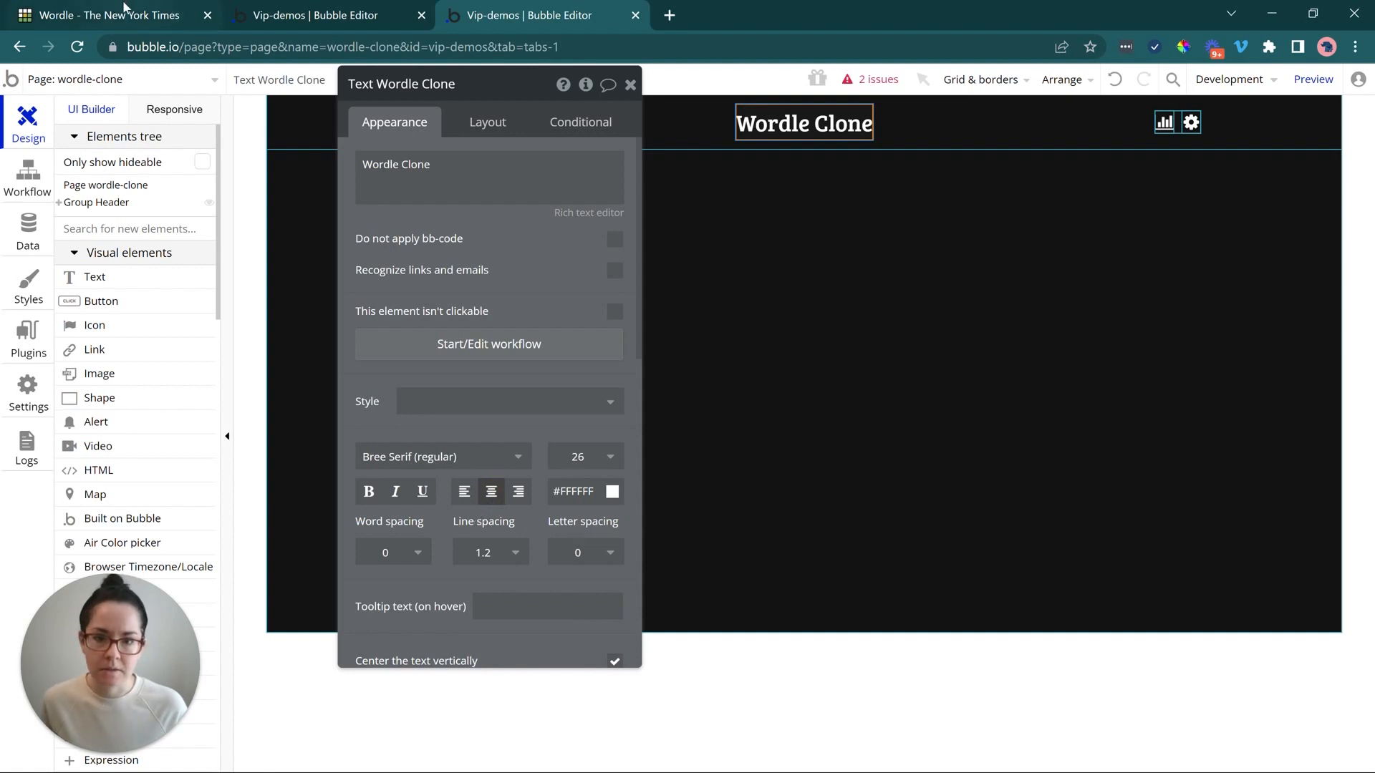
- Compare the title with the original Wordle heading and tighten its letter spacing to -1
left_click(123, 8)
left_click(516, 12)
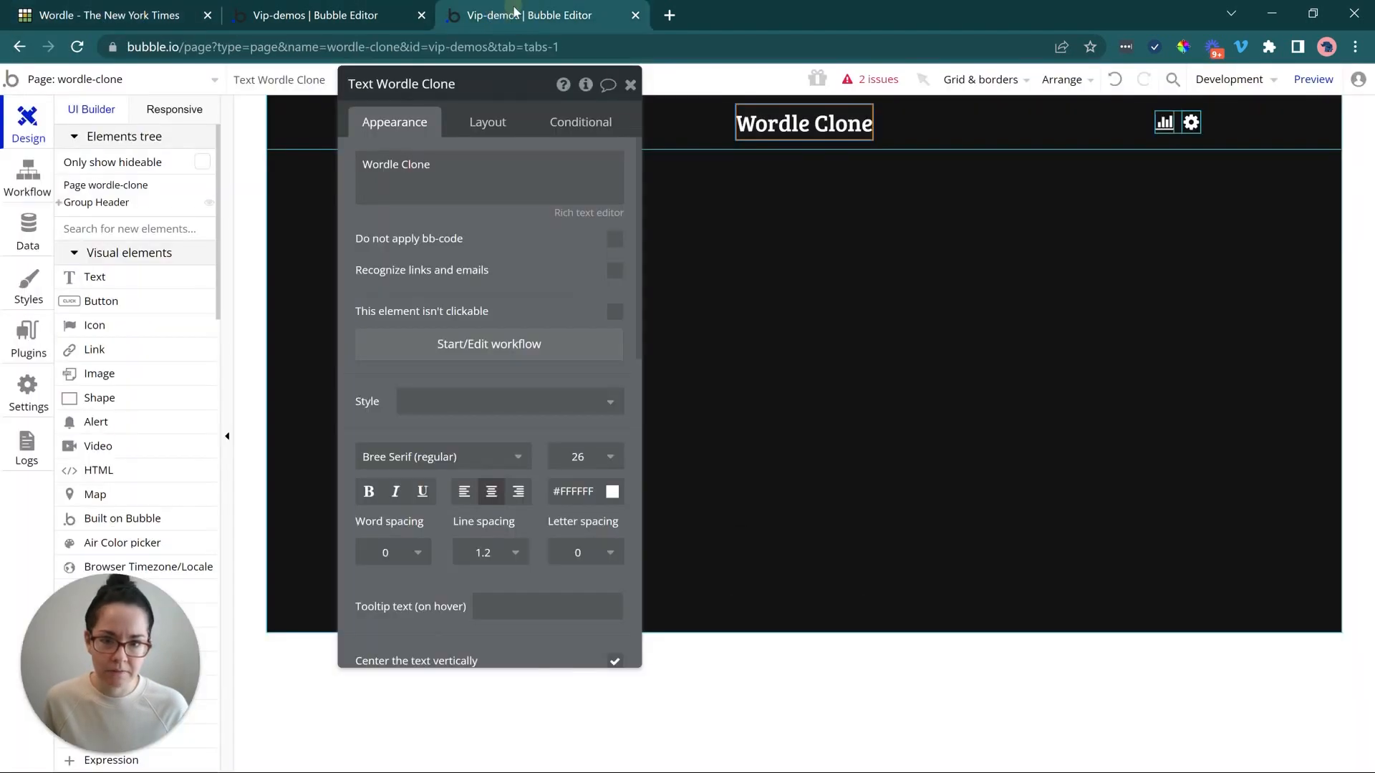
left_click(398, 553)
left_click(512, 553)
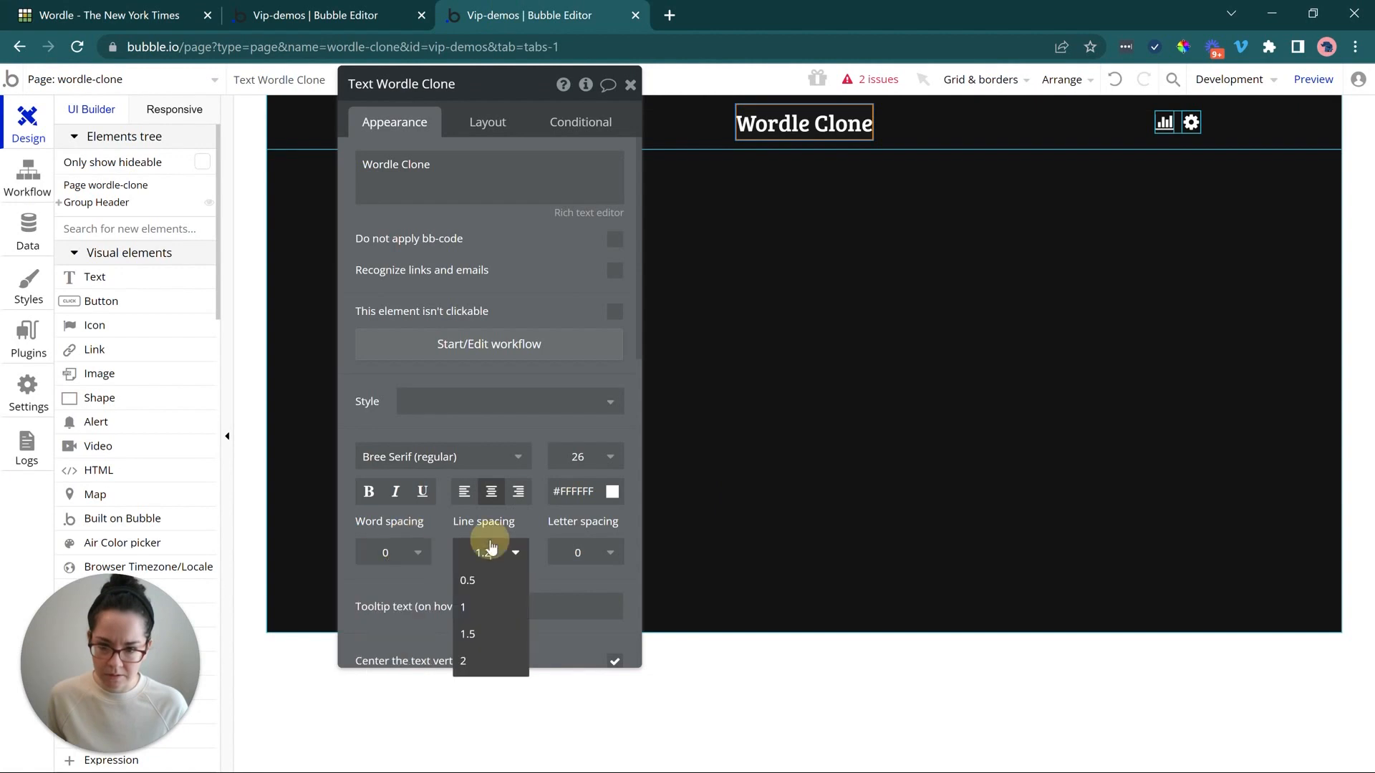
left_click(599, 559)
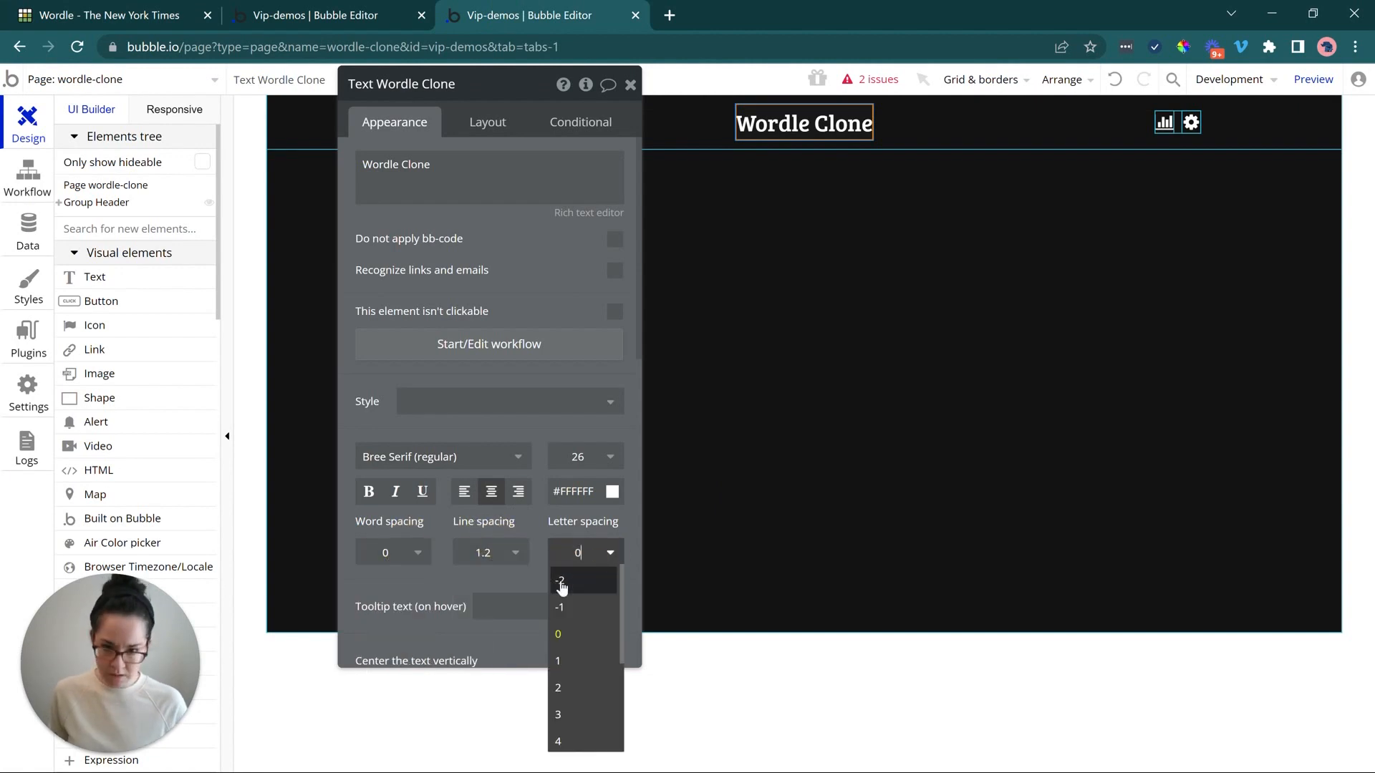
left_click(560, 607)
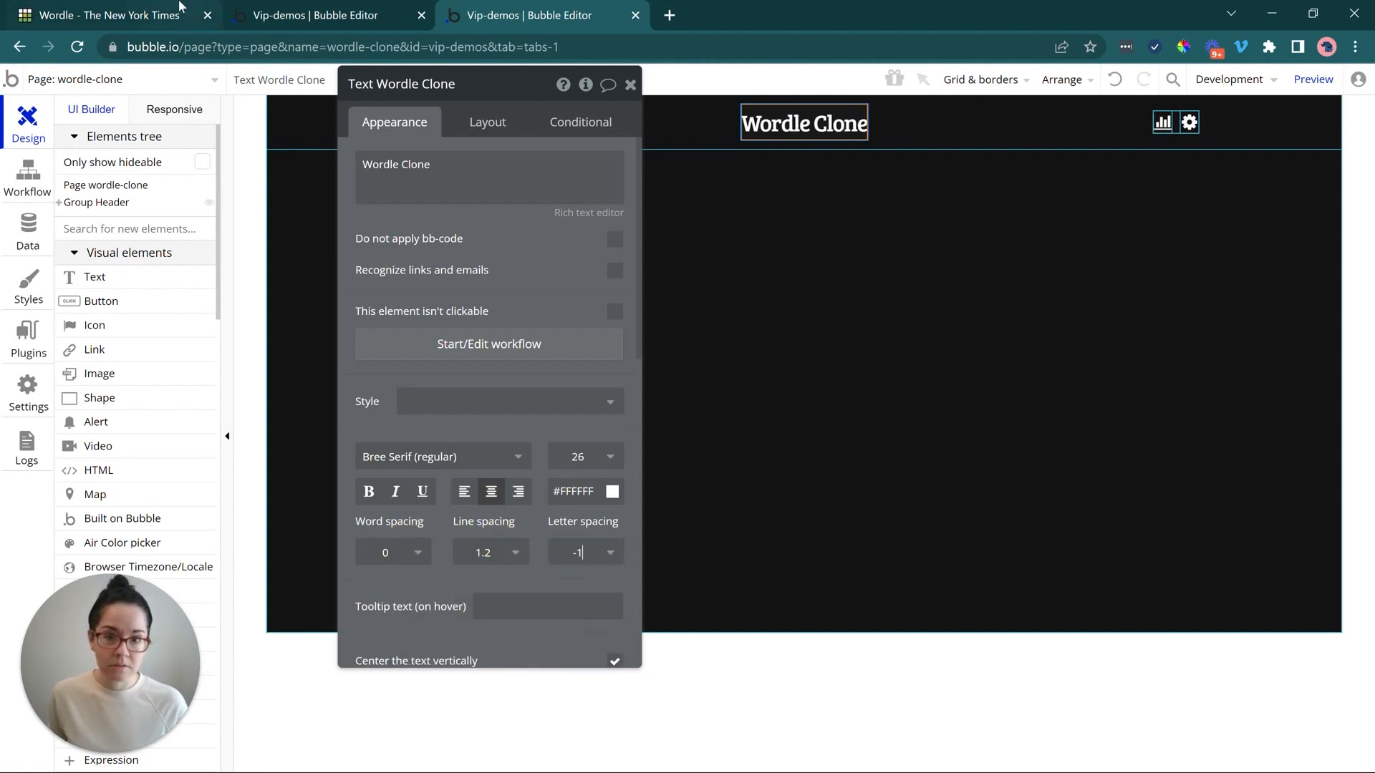
- Compare the title with the original Wordle heading again and enlarge its font size, trying 28 and then 30
left_click(180, 6)
left_click(474, 6)
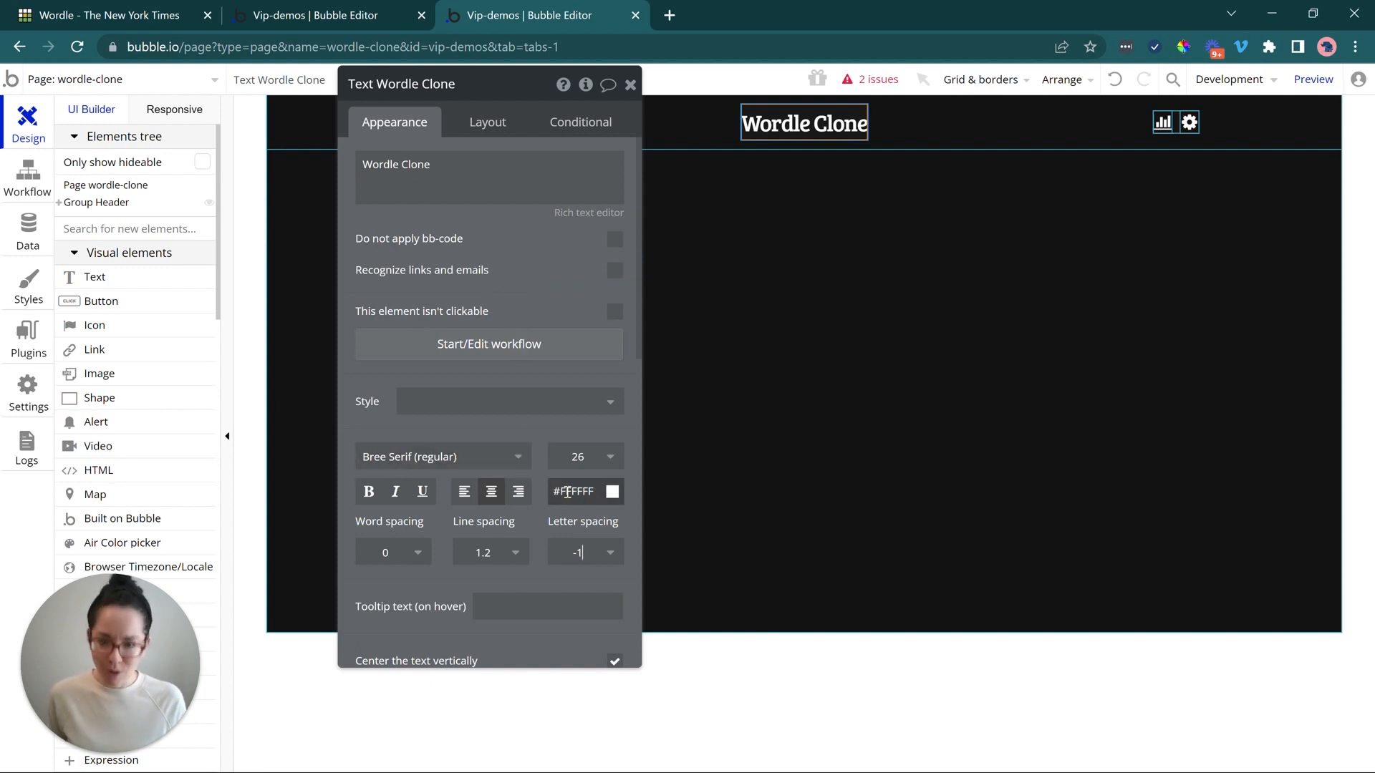
left_click(577, 455)
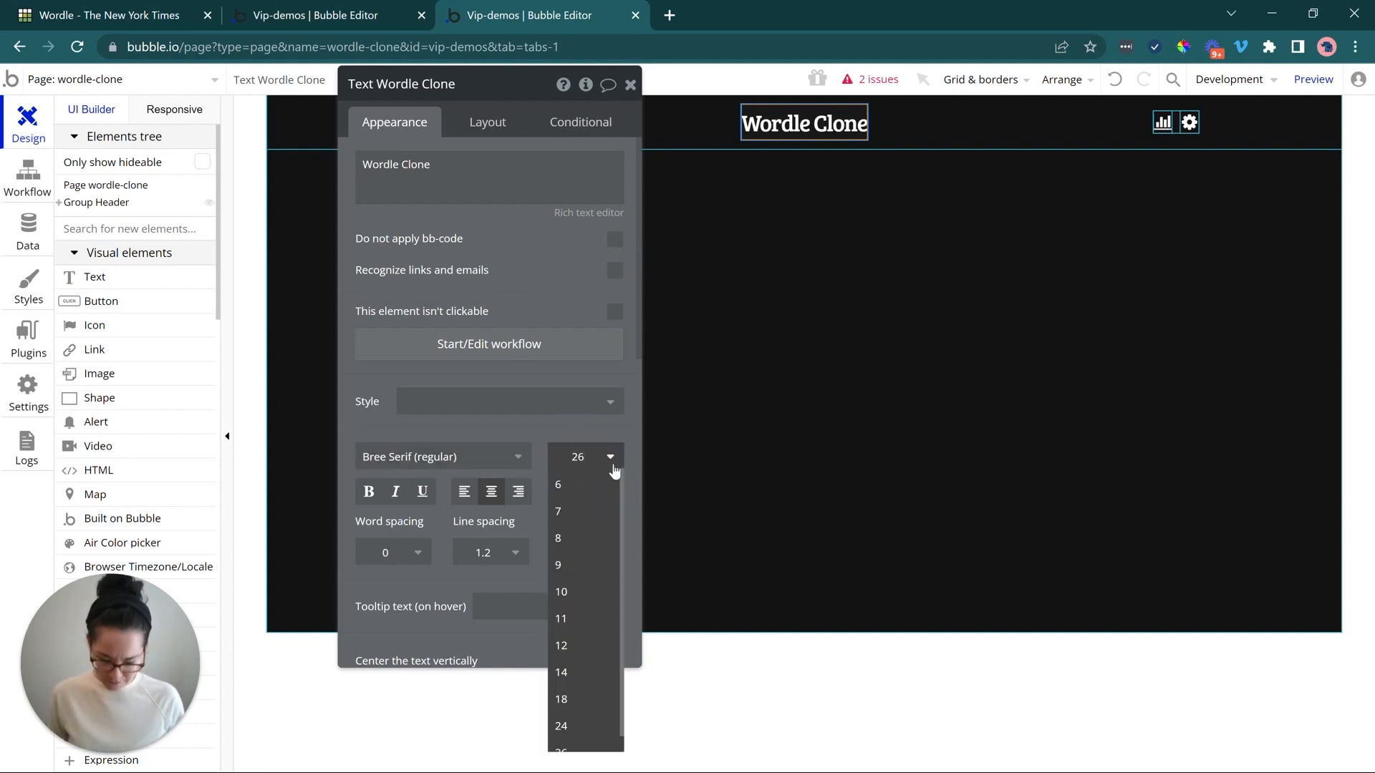
type("28")
key("Return")
left_click(612, 458)
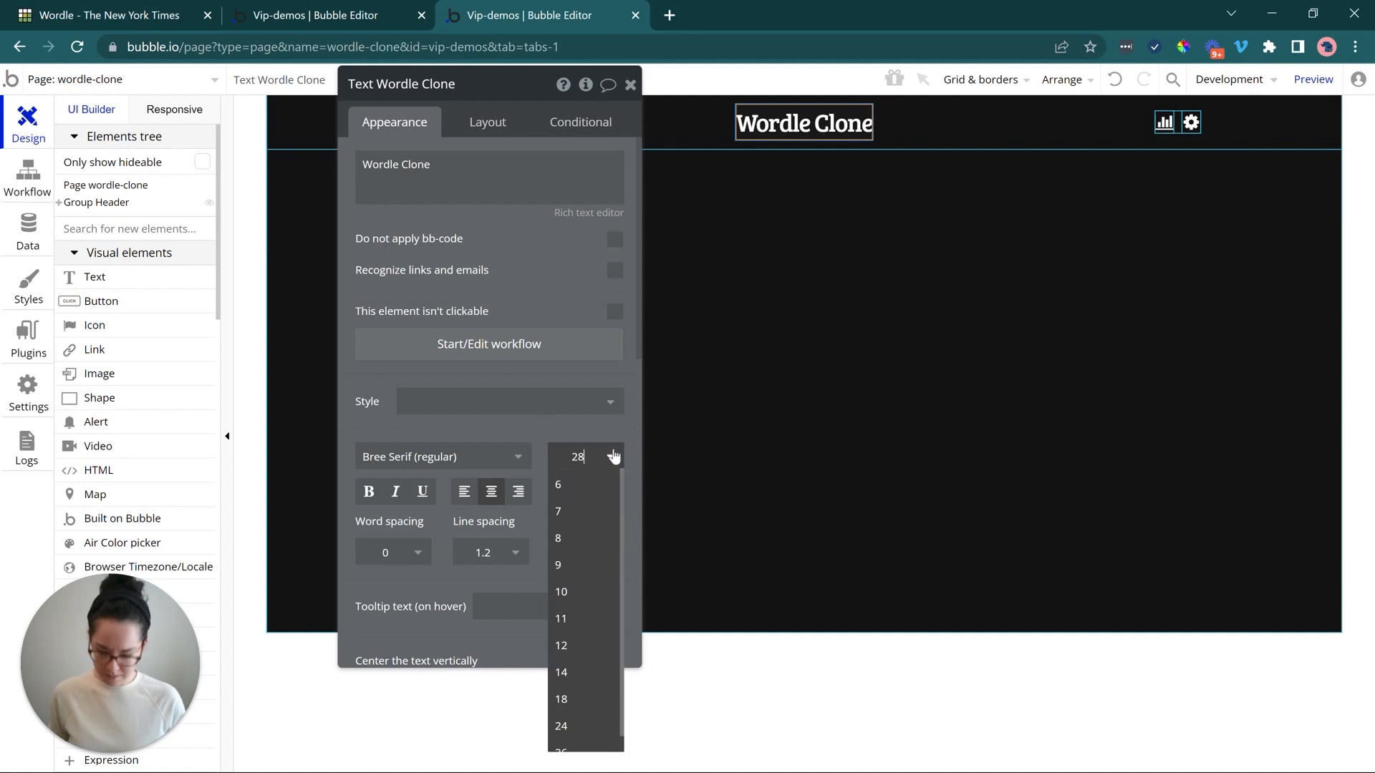
key("BackSpace")
type("30")
key("Return")
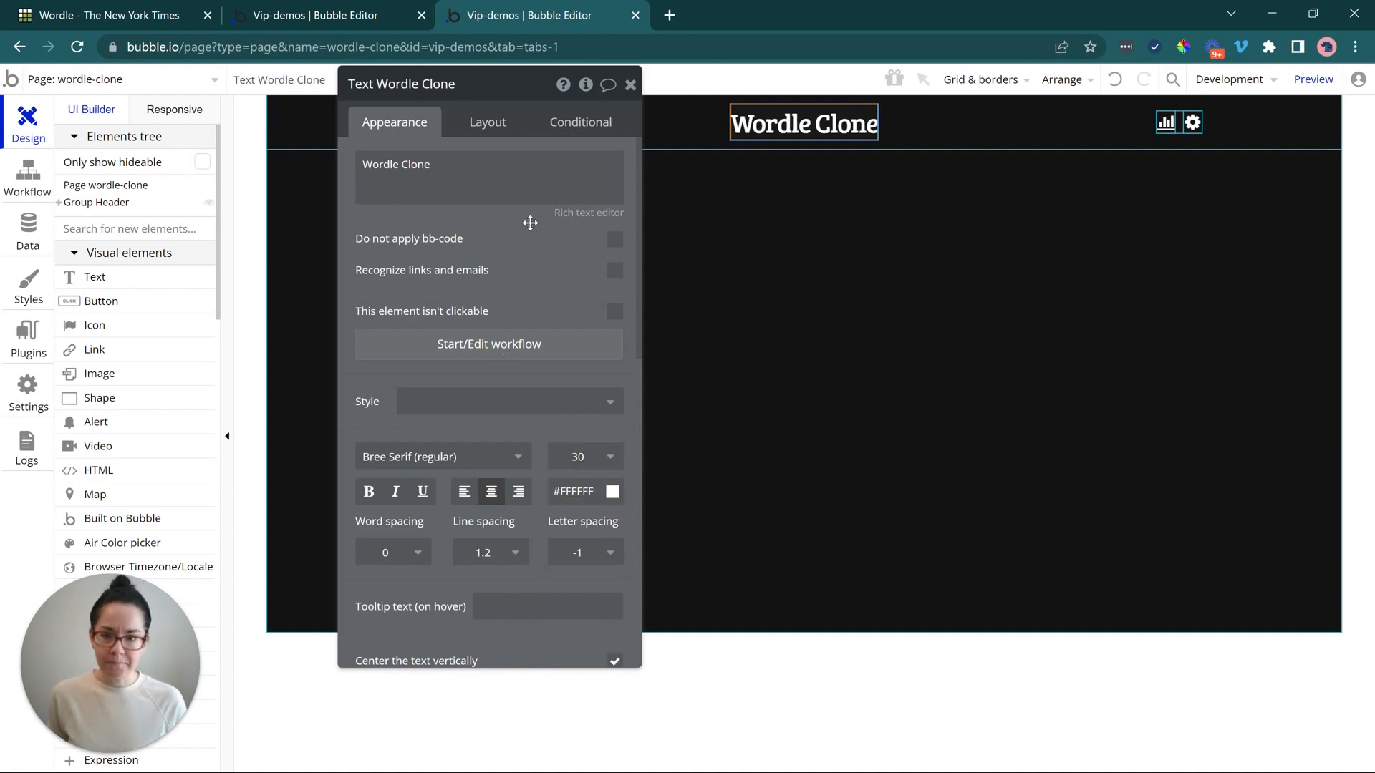
- Change the header group's container alignment so the icon groups sit at its outer edges with the title centered between them
left_click_drag(509, 250, 502, 363)
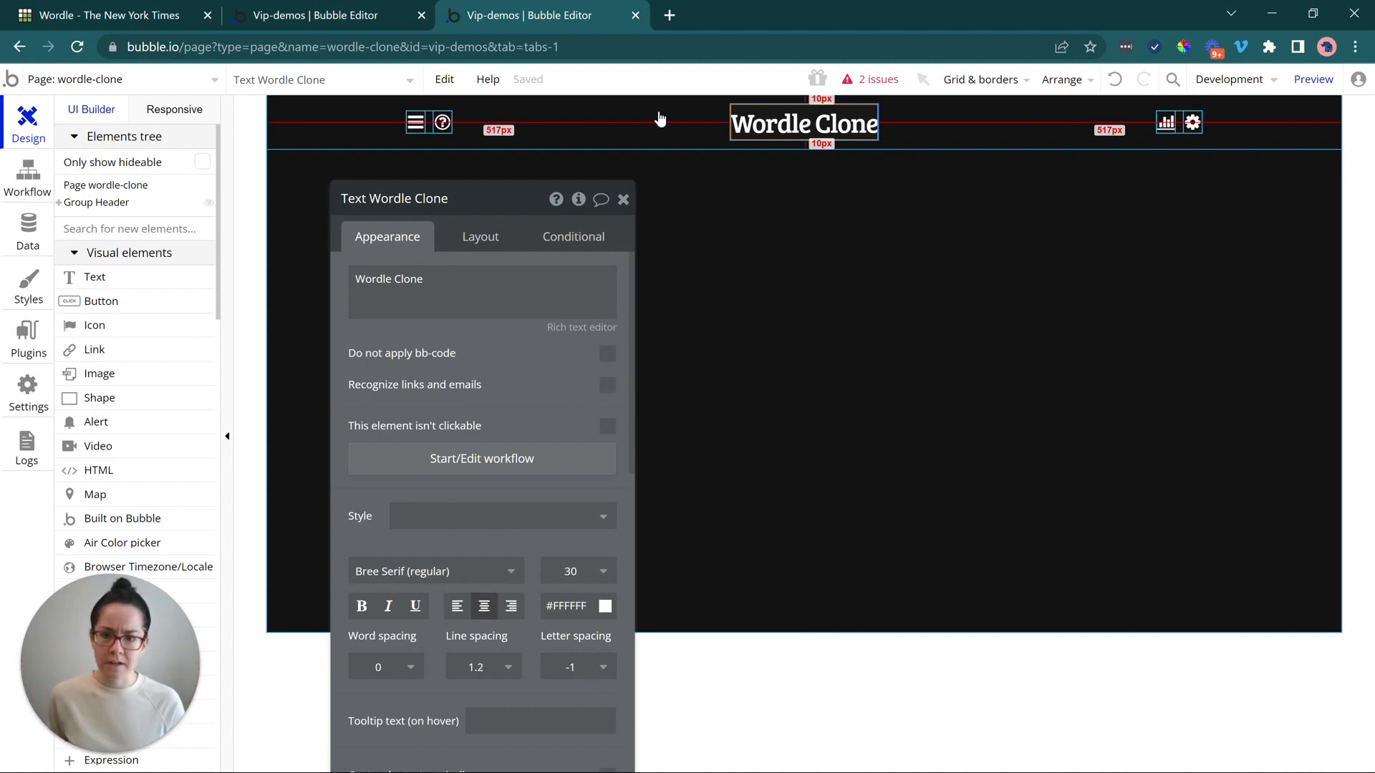
left_click(660, 125)
left_click(504, 234)
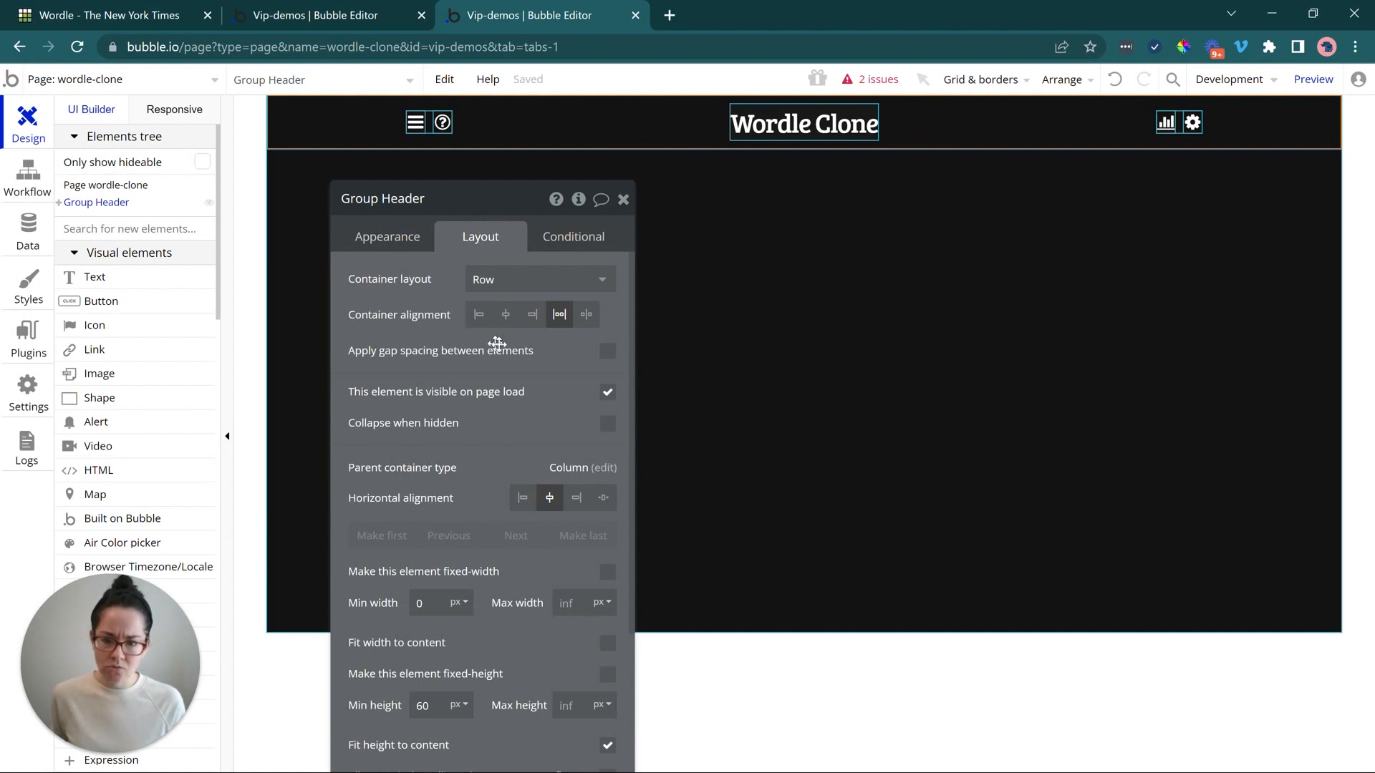
left_click(428, 127)
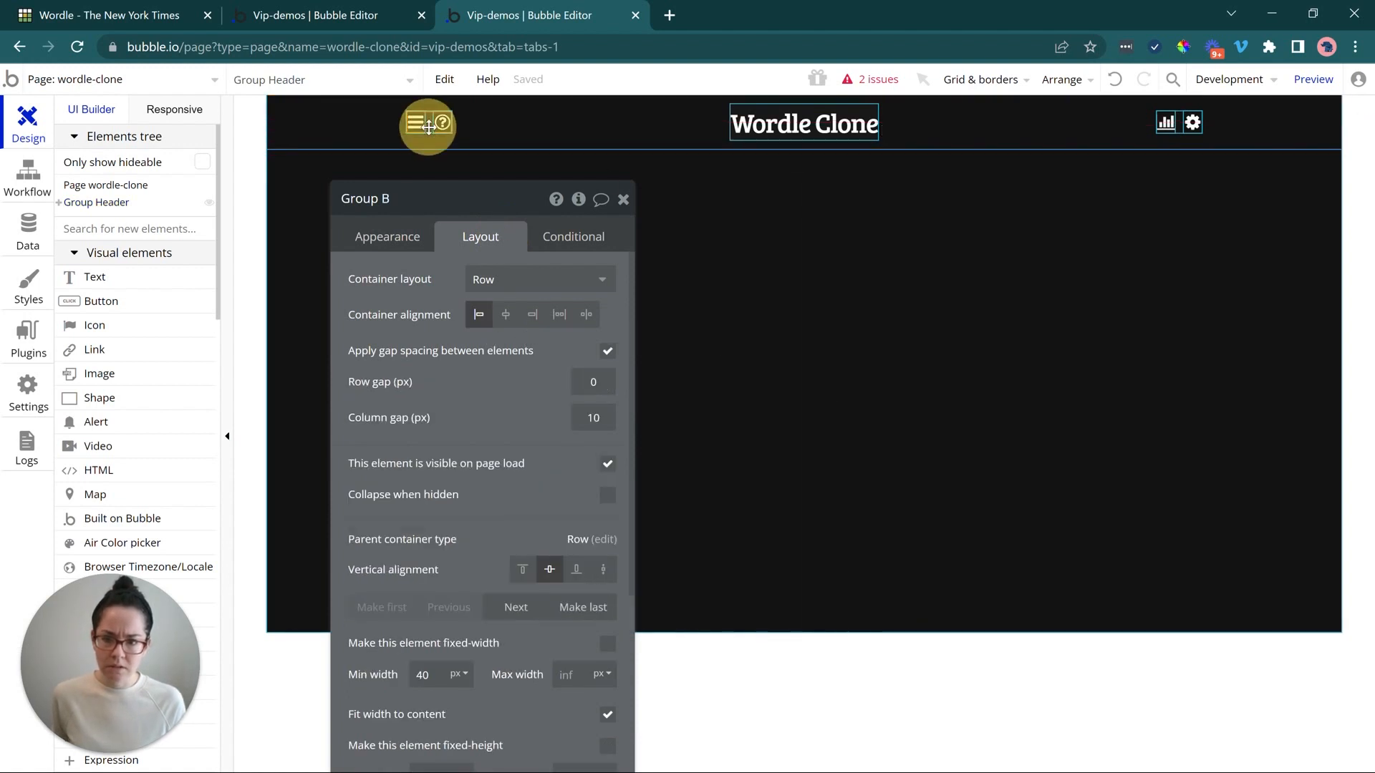
left_click(587, 129)
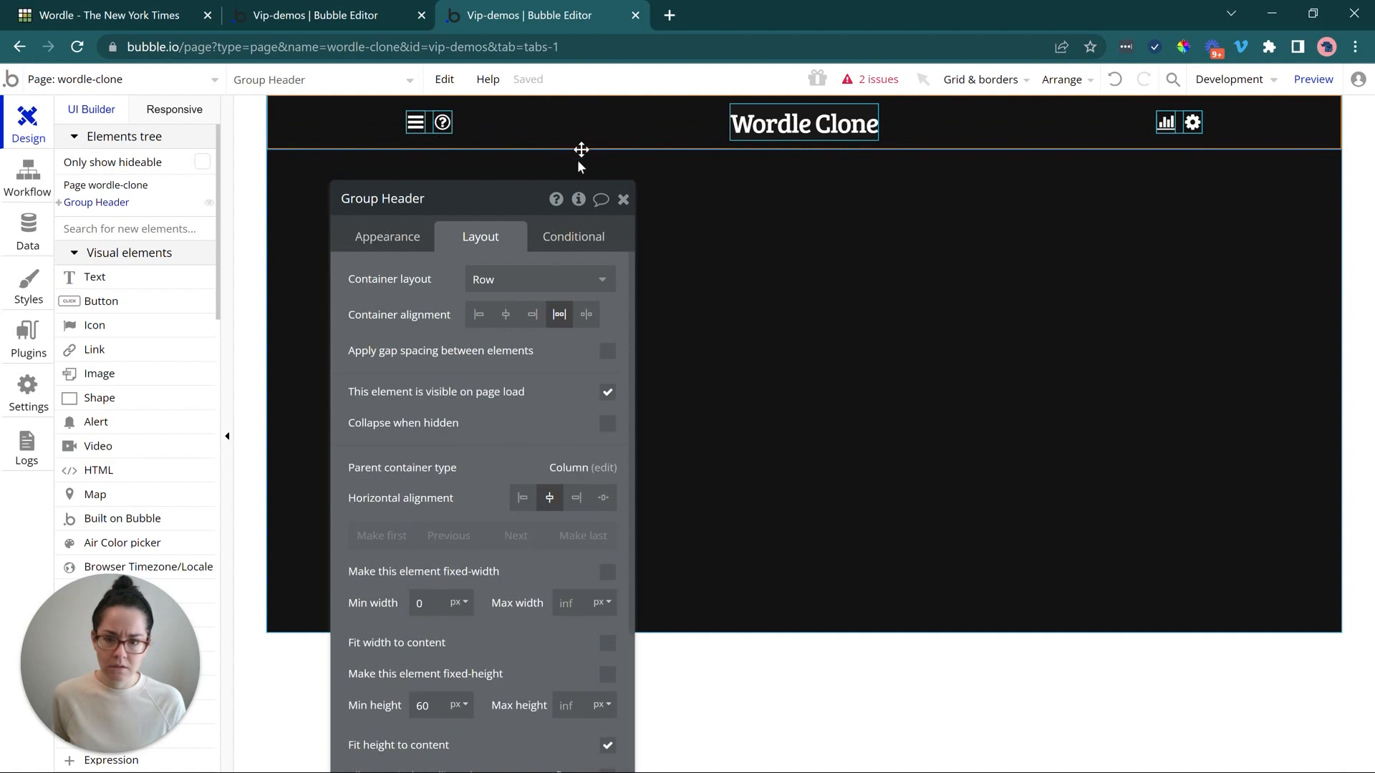
left_click(586, 315)
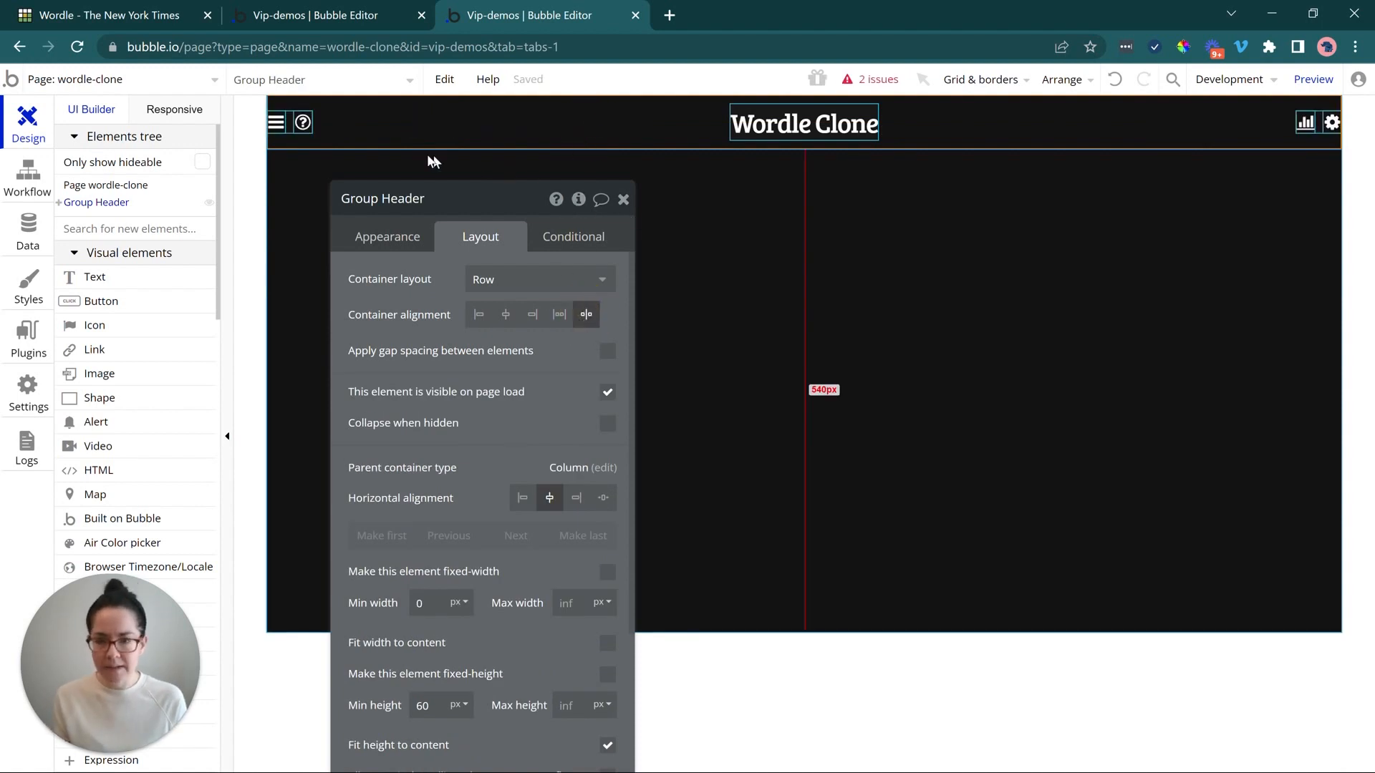
- Give the header group holding the menu and help icons a left margin of 20 px
left_click(290, 126)
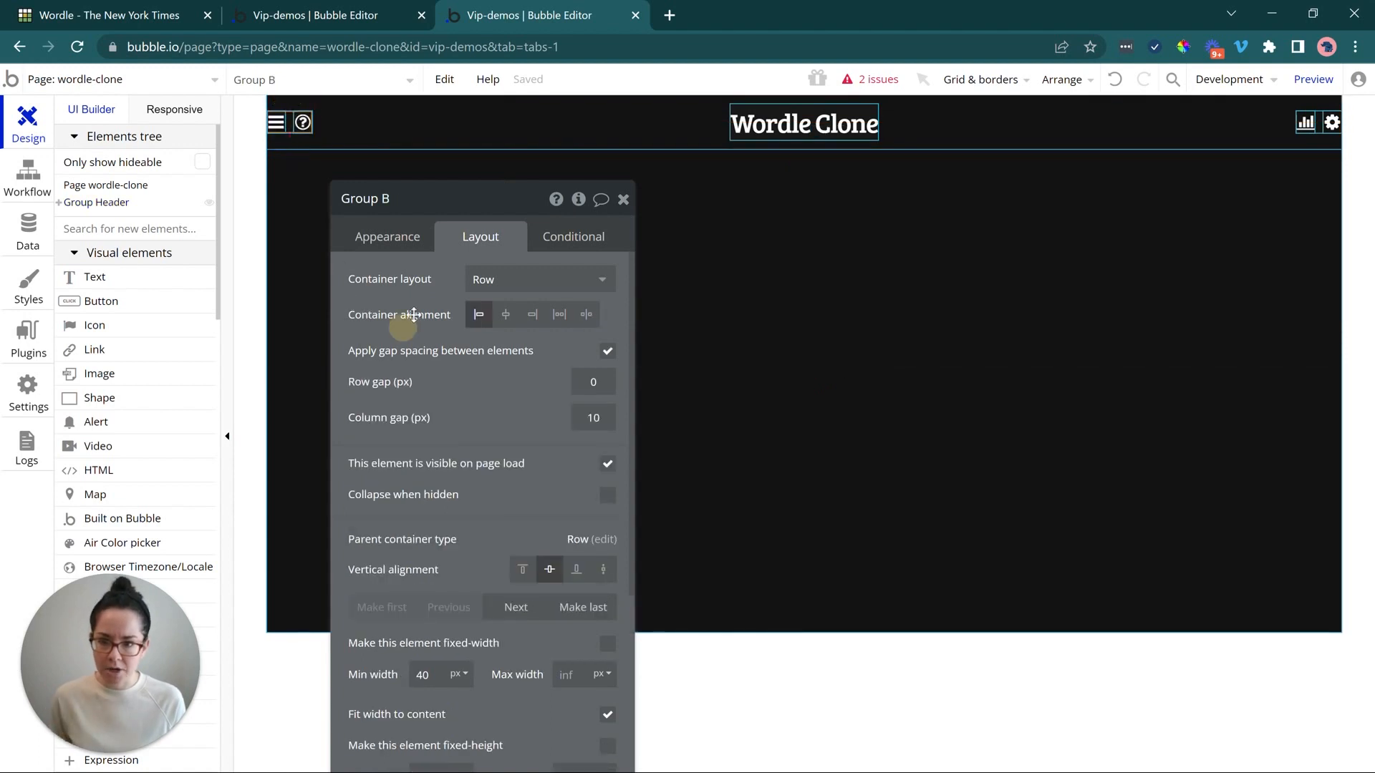
left_click_drag(405, 279, 458, 185)
scroll(517, 603, "down", 5)
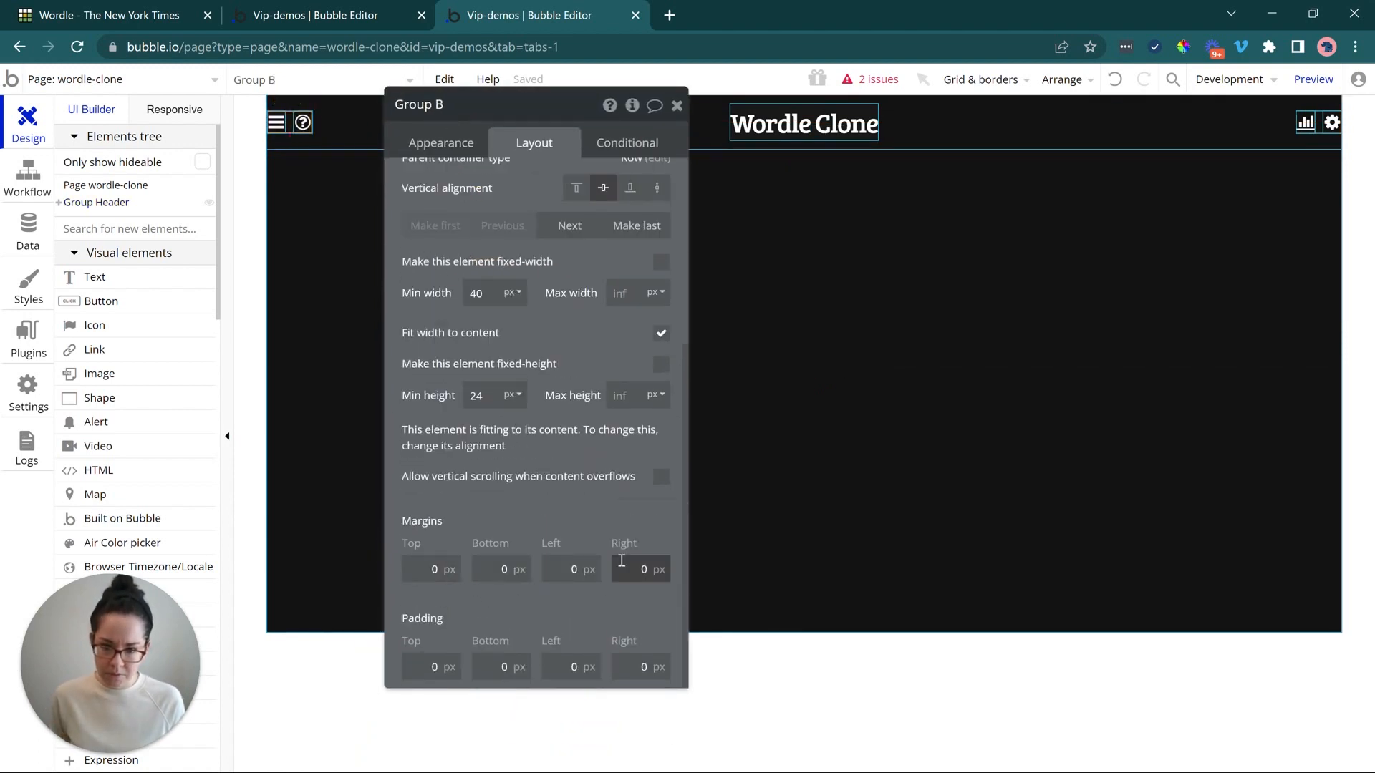
left_click(578, 567)
type("20")
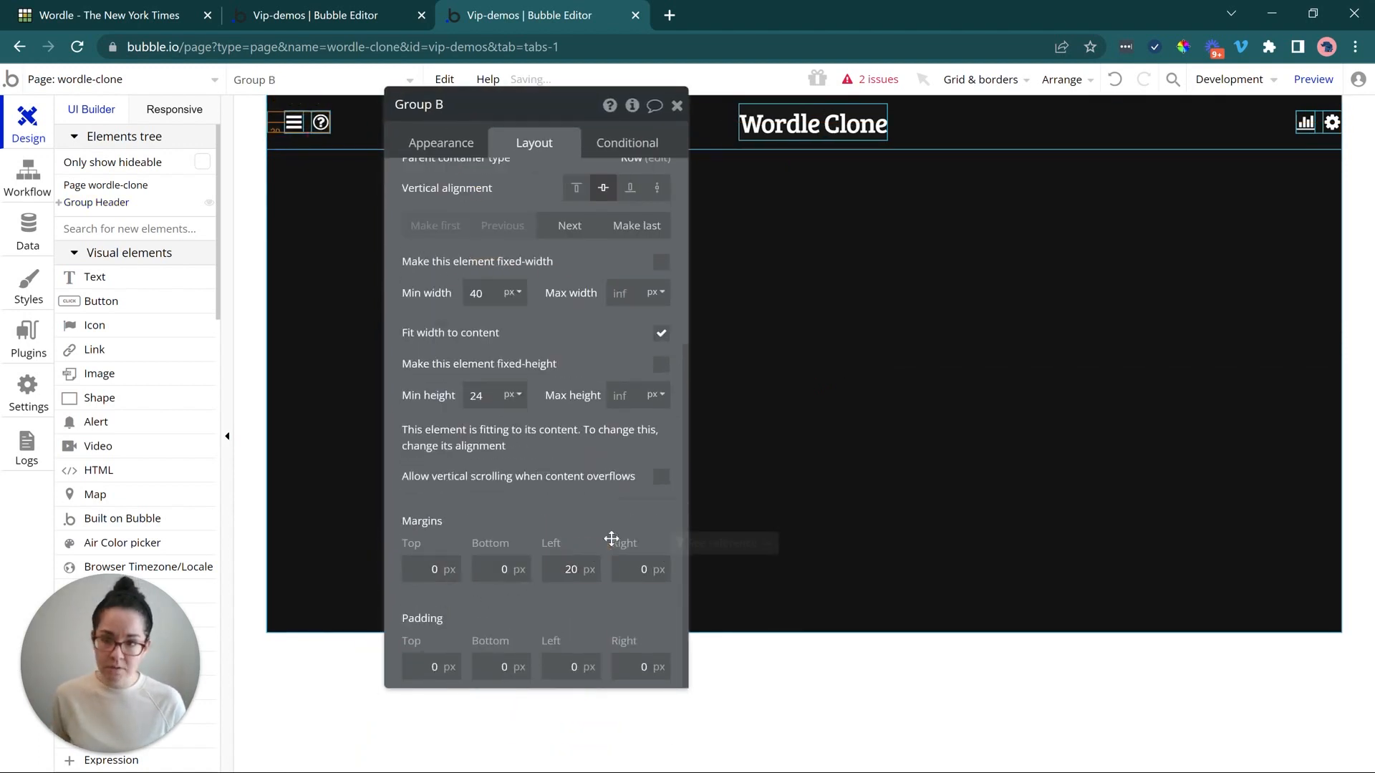
- Give the header group holding the stats and settings icons a right margin of 20 px and close its properties
left_click(1316, 127)
left_click(630, 568)
type("20")
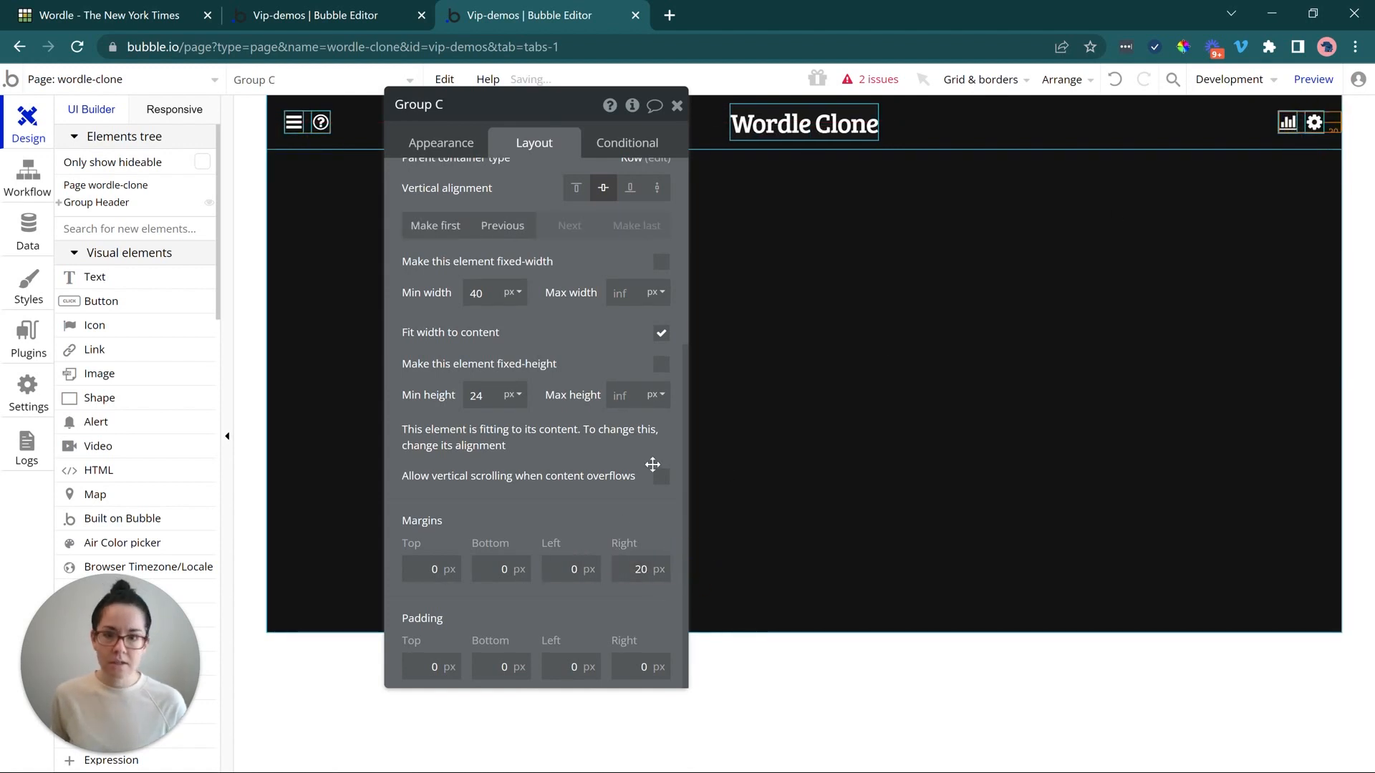
left_click(677, 106)
left_click(731, 210)
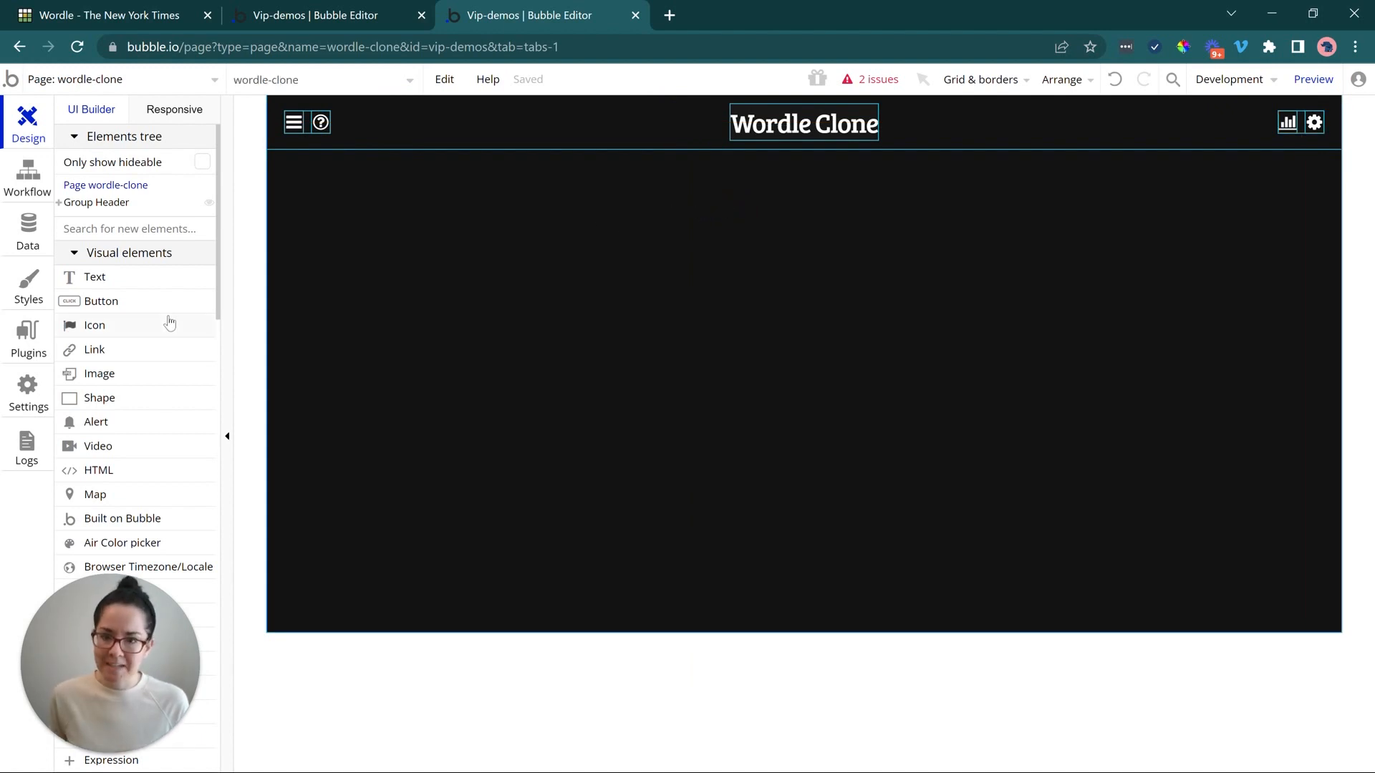
- Find the Group container element and draw a group about 496 by 329 px on the page below the header
scroll(158, 323, "down", 8)
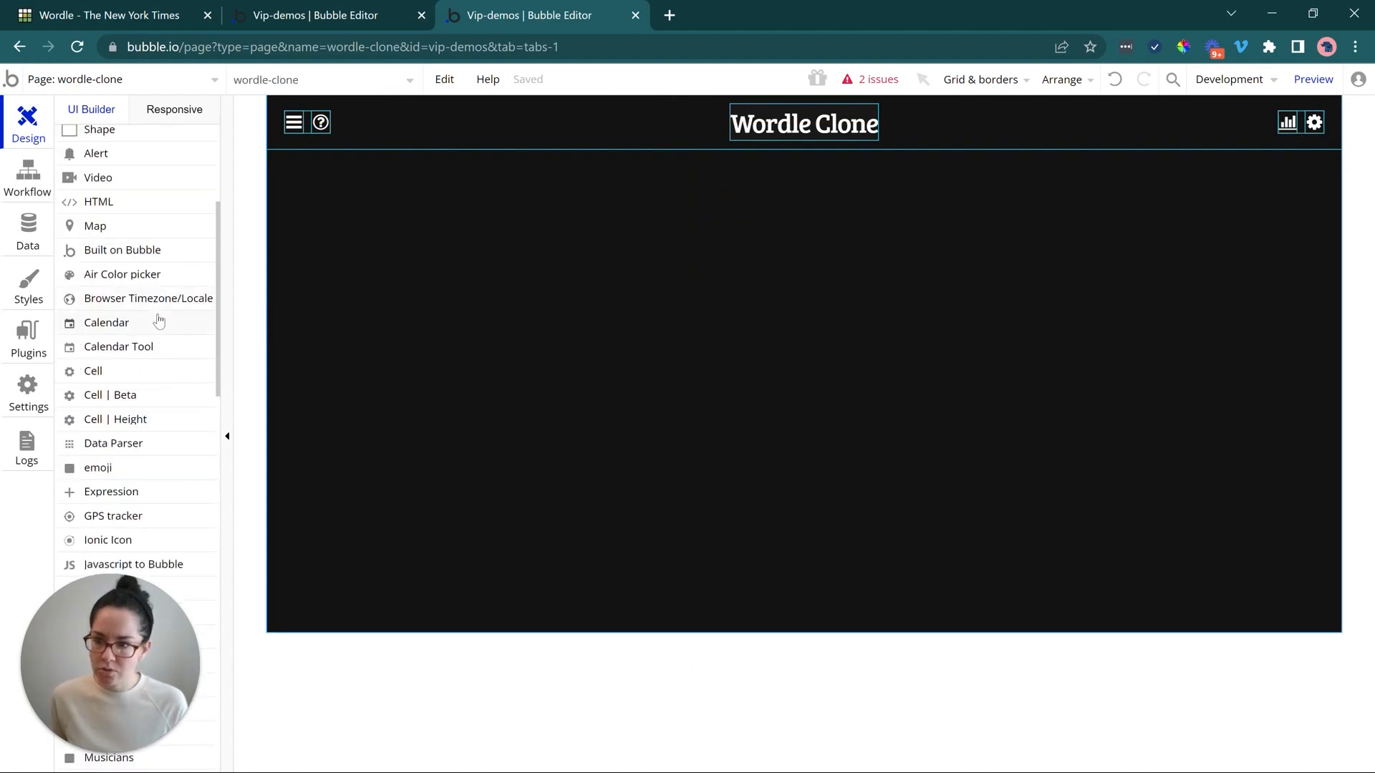
scroll(158, 373, "down", 3)
scroll(158, 372, "up", 15)
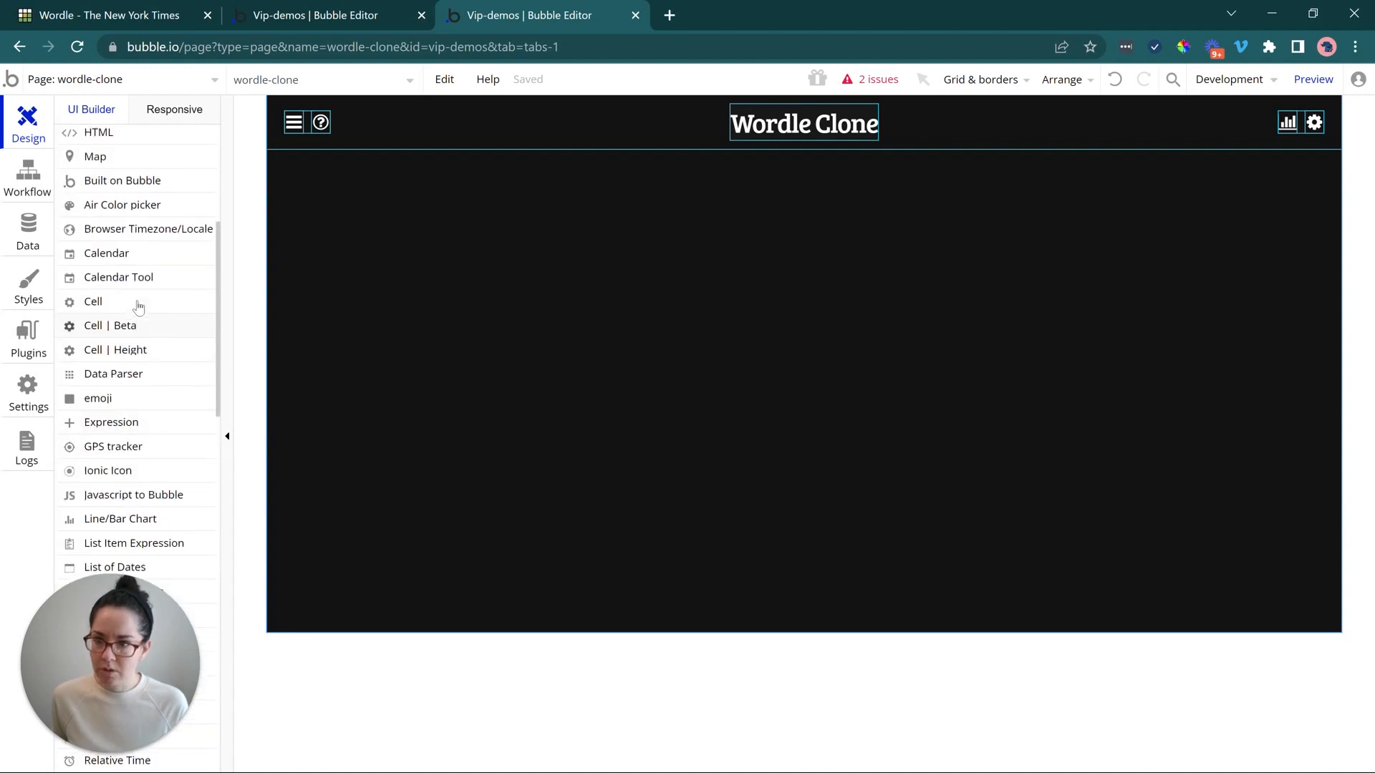
left_click(140, 228)
type("grou")
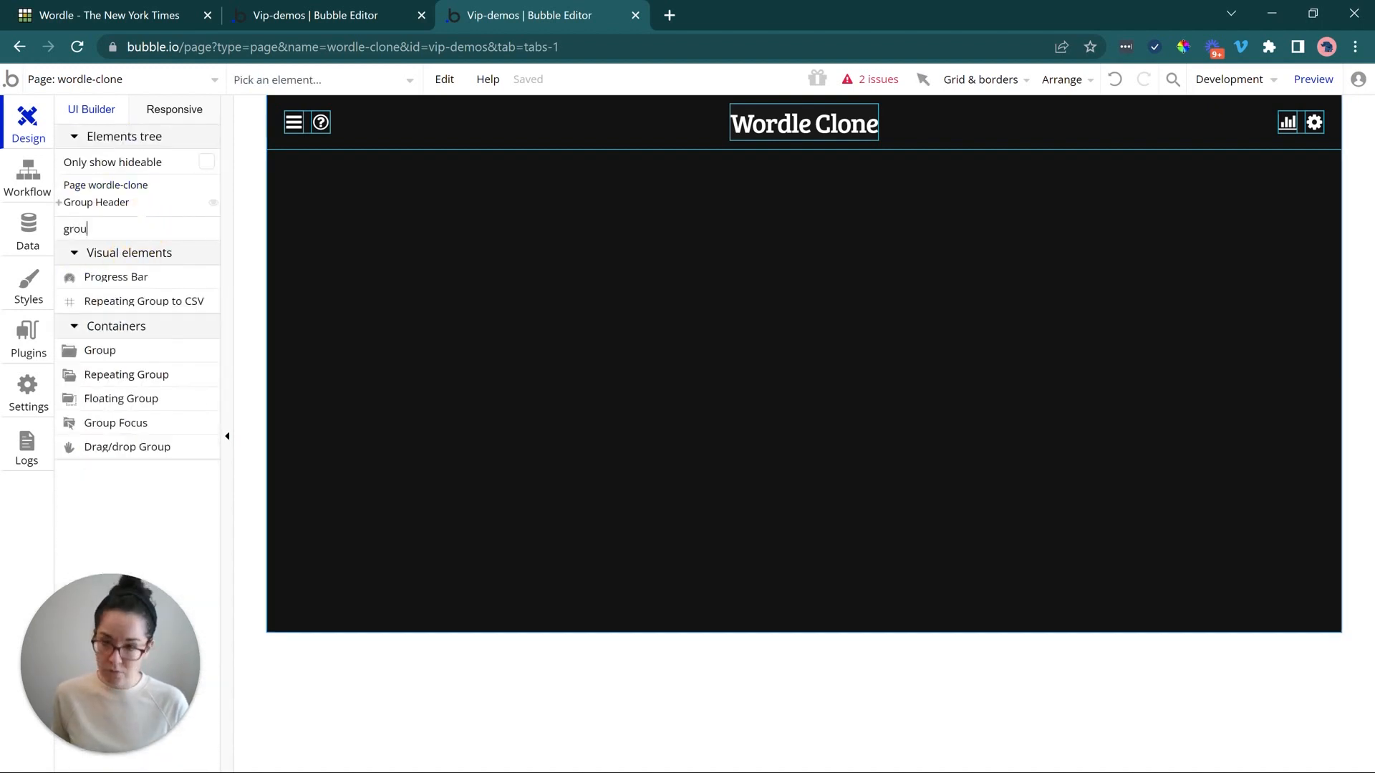
left_click(158, 333)
mouse_move(549, 175)
left_mouse_down()
mouse_move(804, 205)
mouse_move(992, 467)
left_mouse_up()
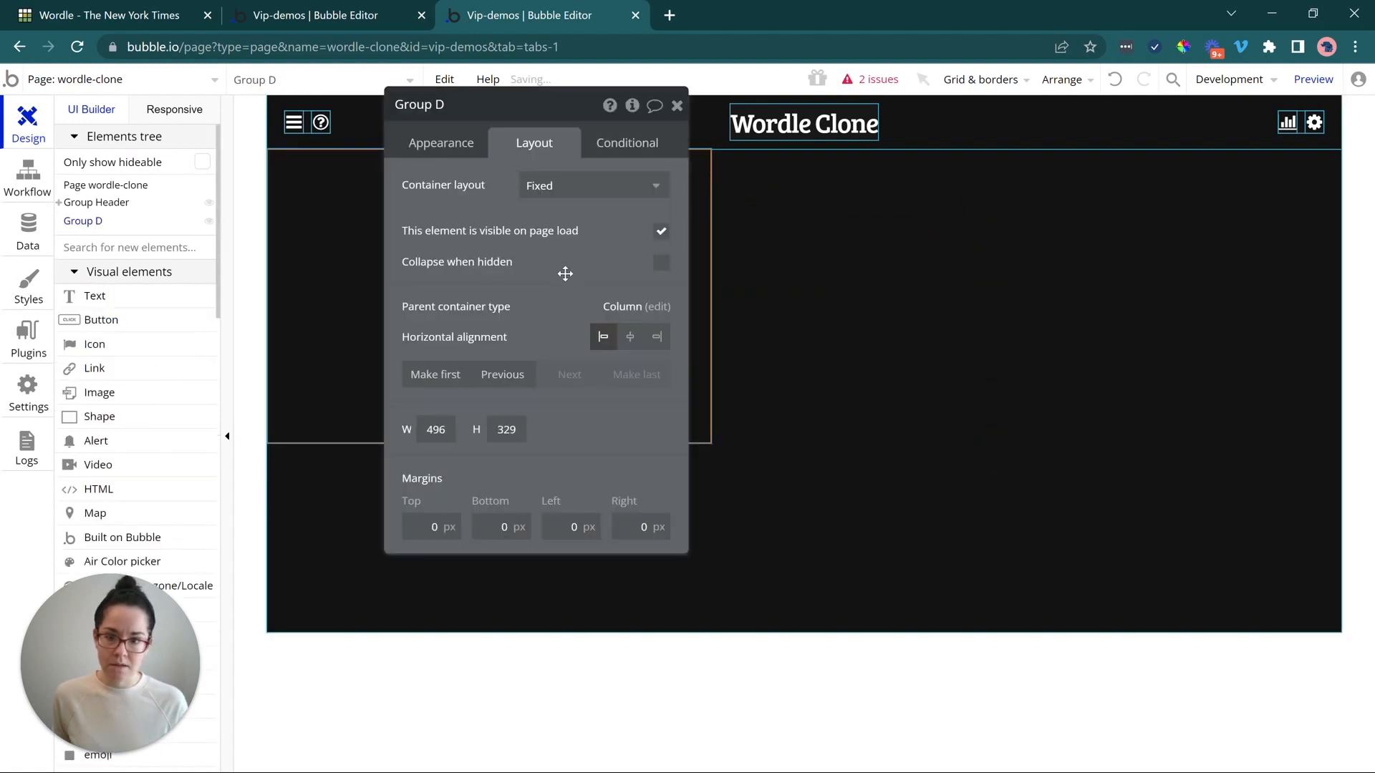
- Rename the new group to Group Grid and center it horizontally on the page
left_click_drag(567, 276, 536, 345)
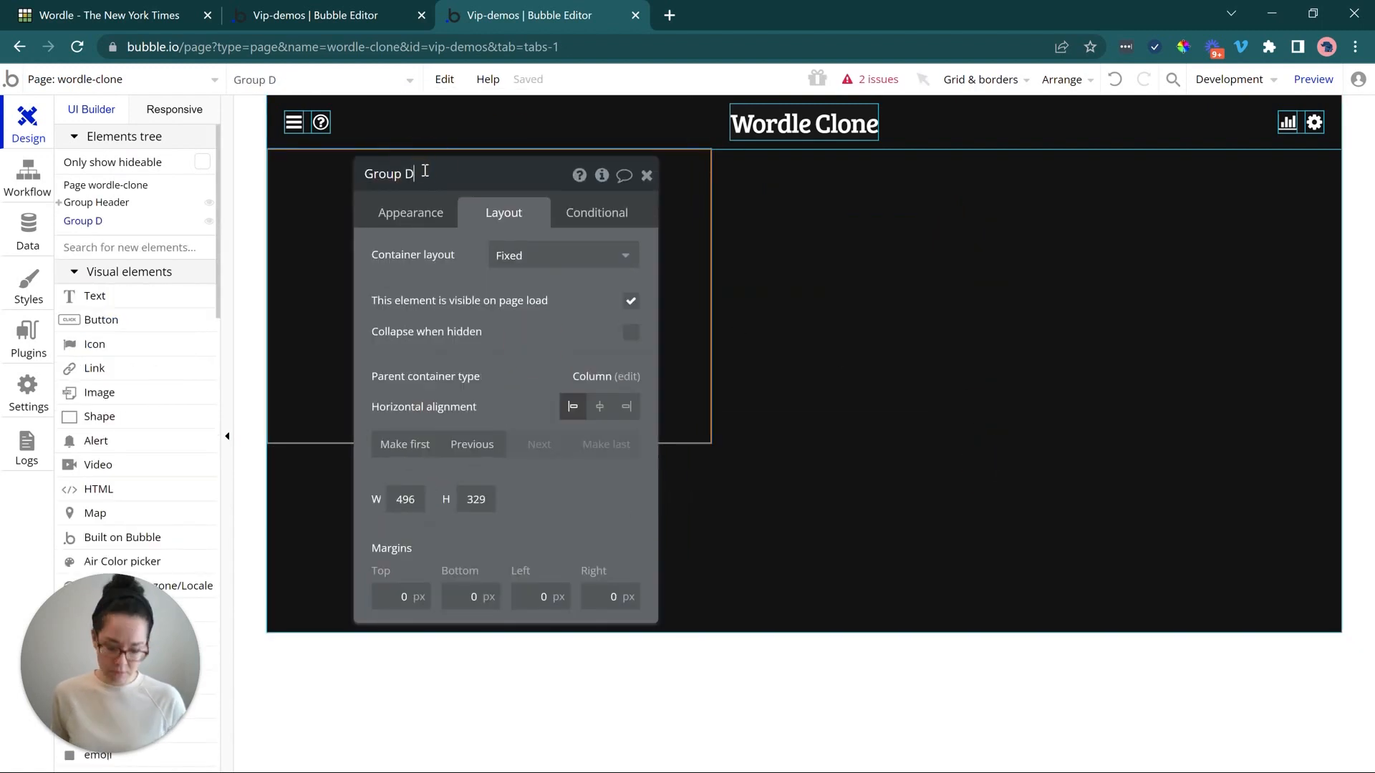
left_click(444, 254)
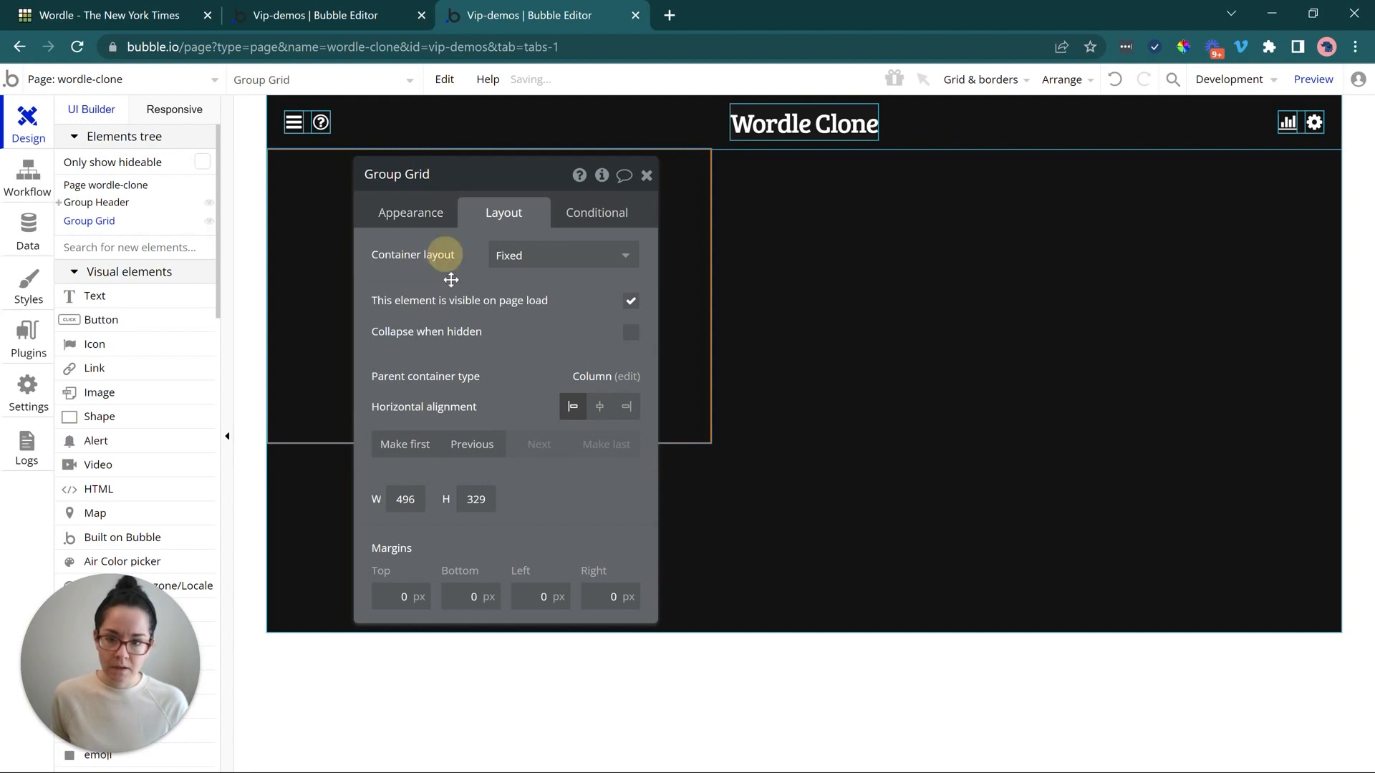
left_click_drag(574, 323, 445, 292)
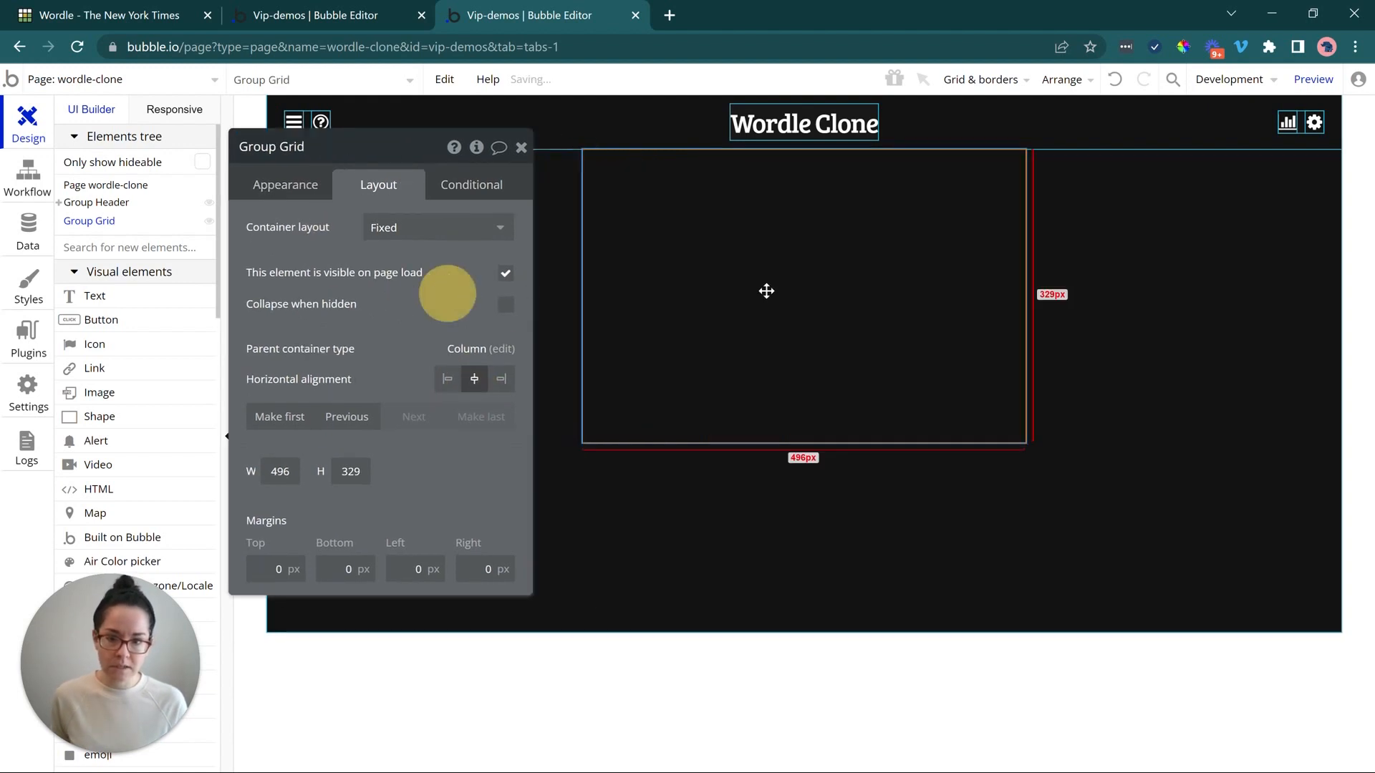
- Duplicate Group Grid beneath itself on the page and rename the copy to Group Keyboard
left_click(764, 288)
left_click(781, 492)
key("ctrl+v")
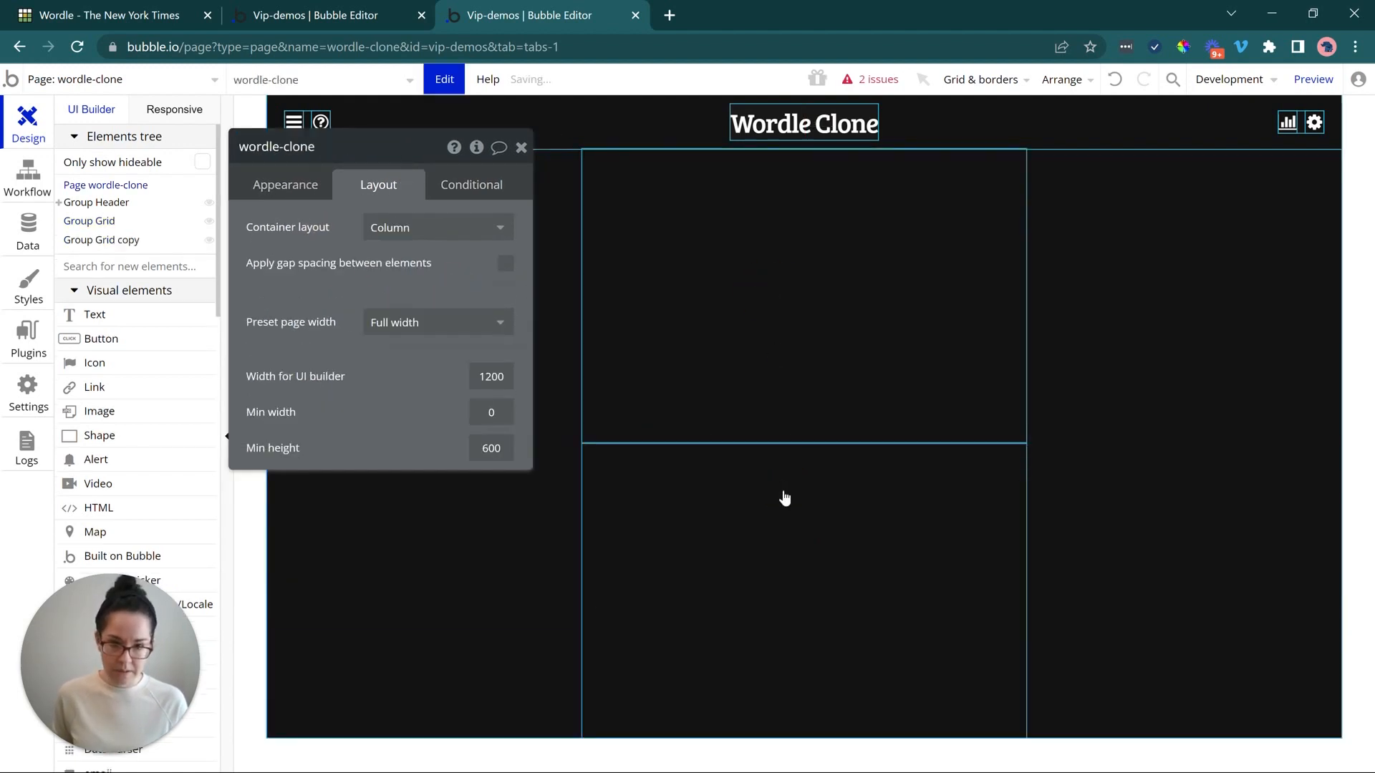
left_click(283, 147)
left_click_drag(283, 147, 593, 193)
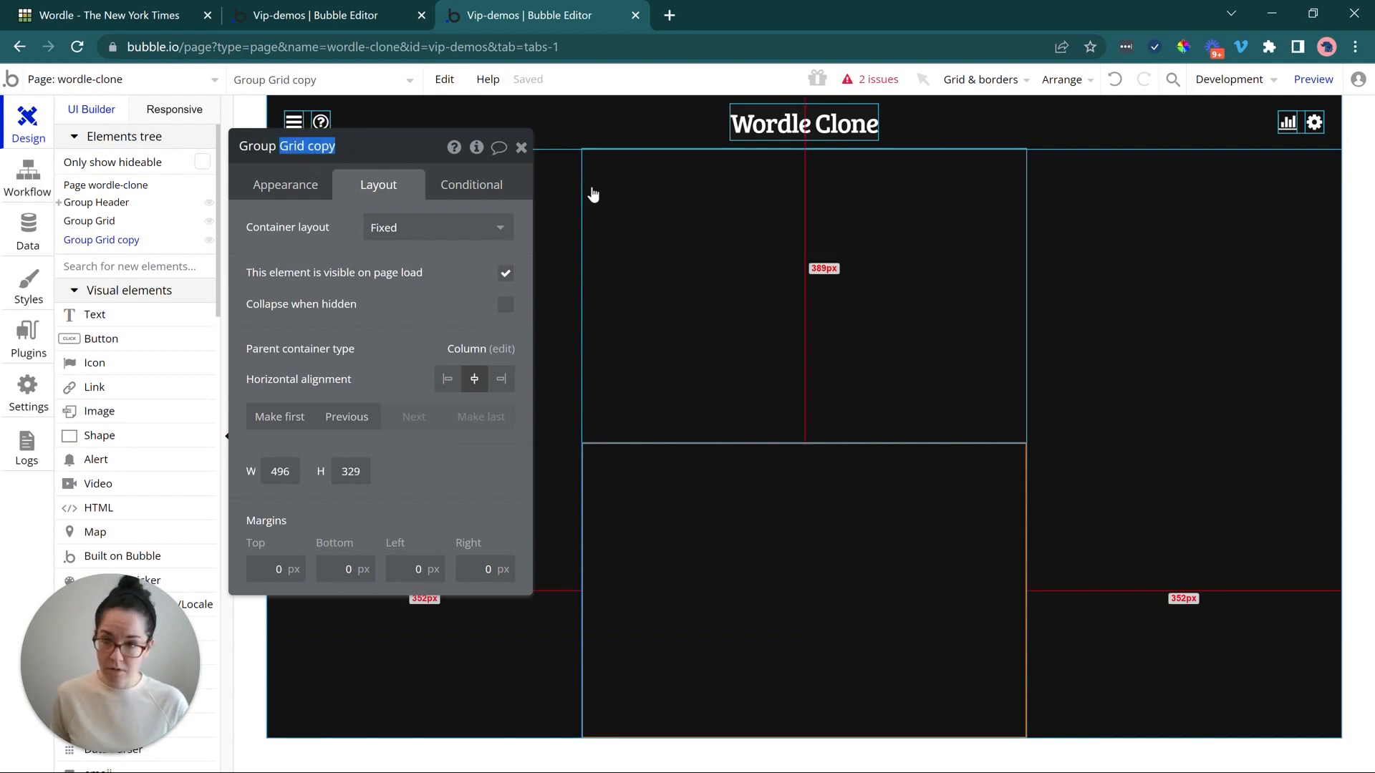
type("Keyboa")
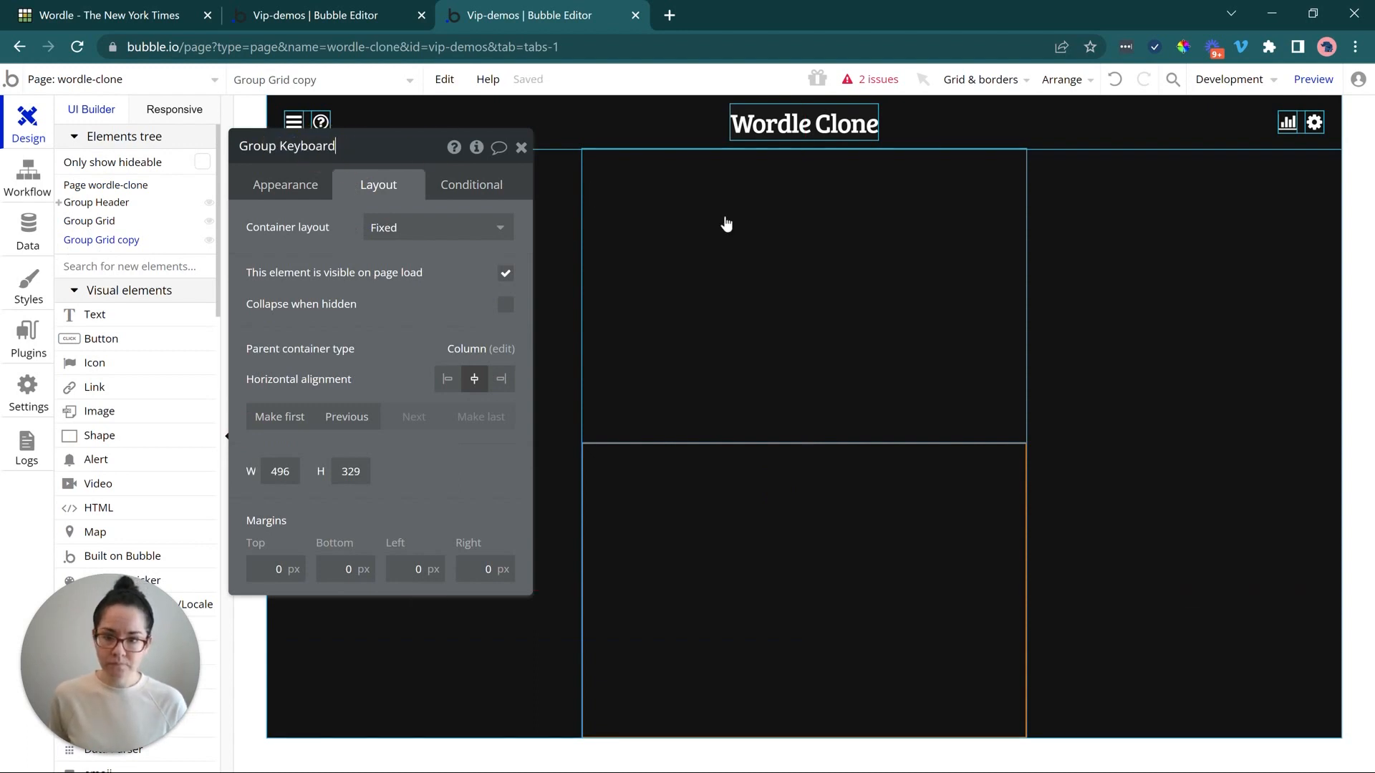
left_click(373, 290)
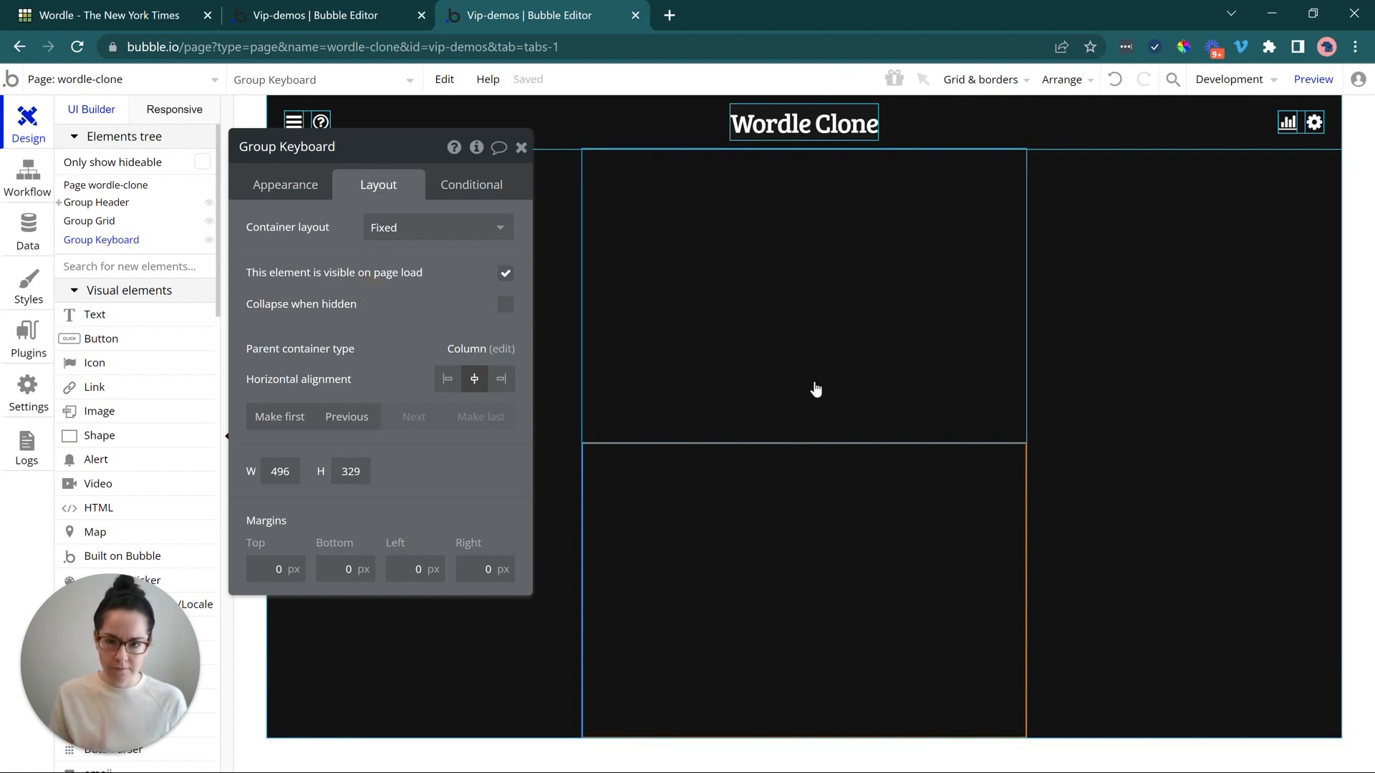
- Using the original Wordle layout as reference, apply gap spacing between the page's elements, trying a row gap of 40 and then 60 px
left_click(113, 9)
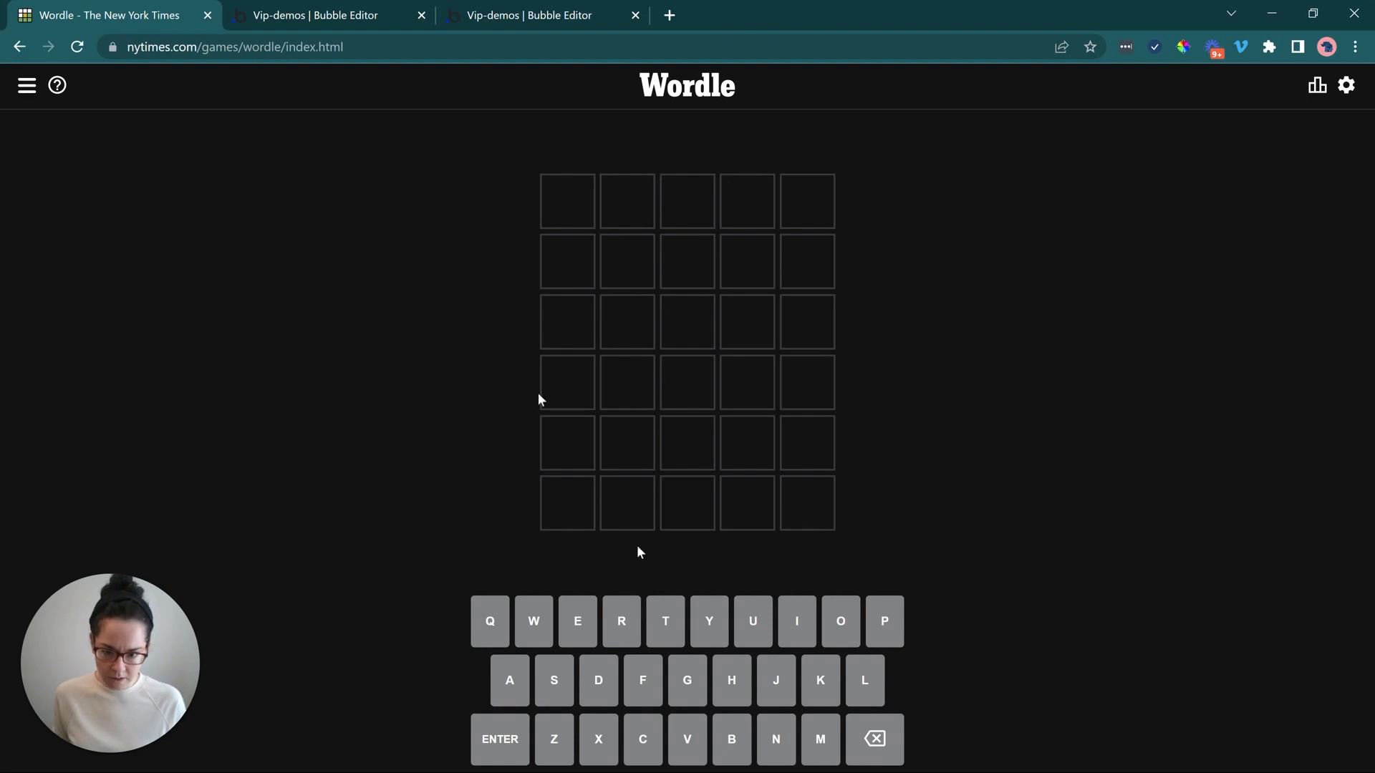
left_click(344, 14)
left_click(529, 11)
left_click(531, 209)
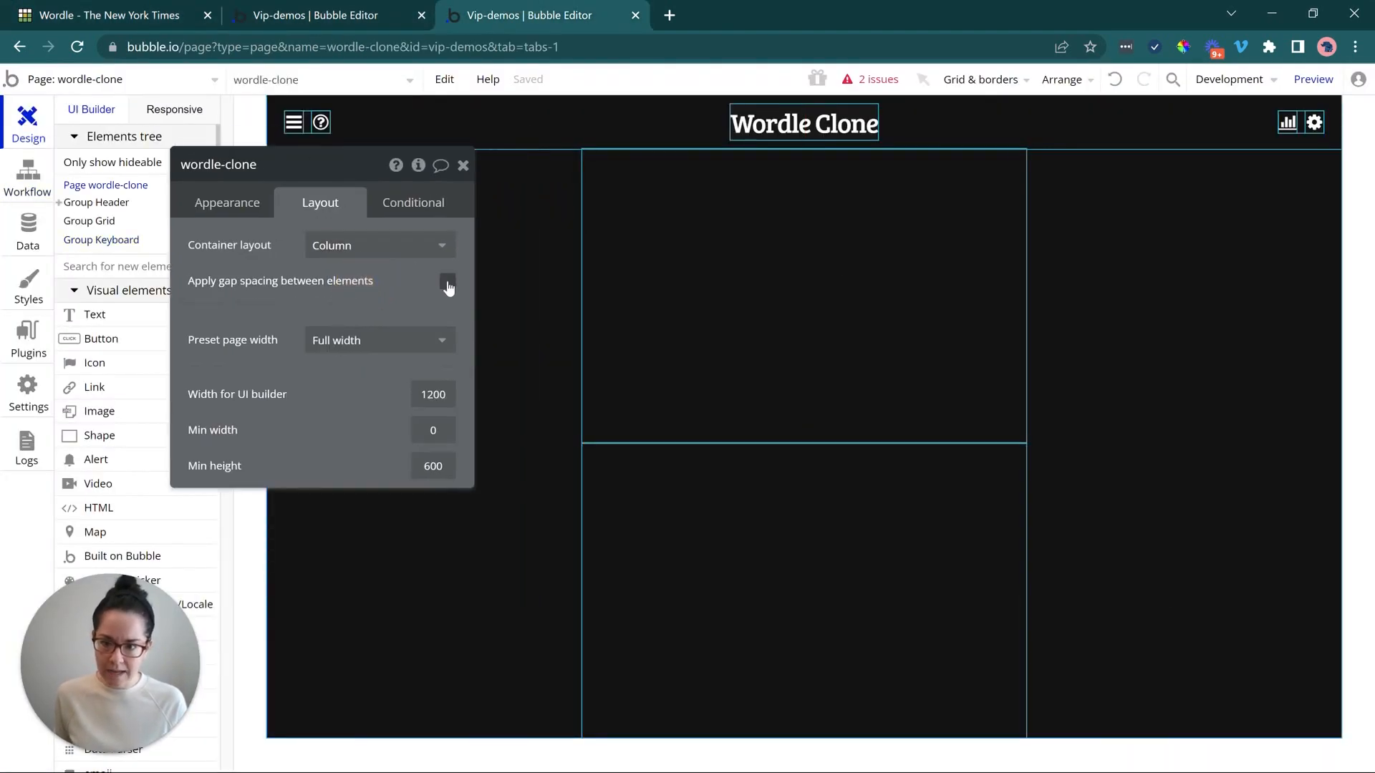
left_click(447, 283)
left_click(434, 312)
type("40")
double_click(434, 312)
type("60")
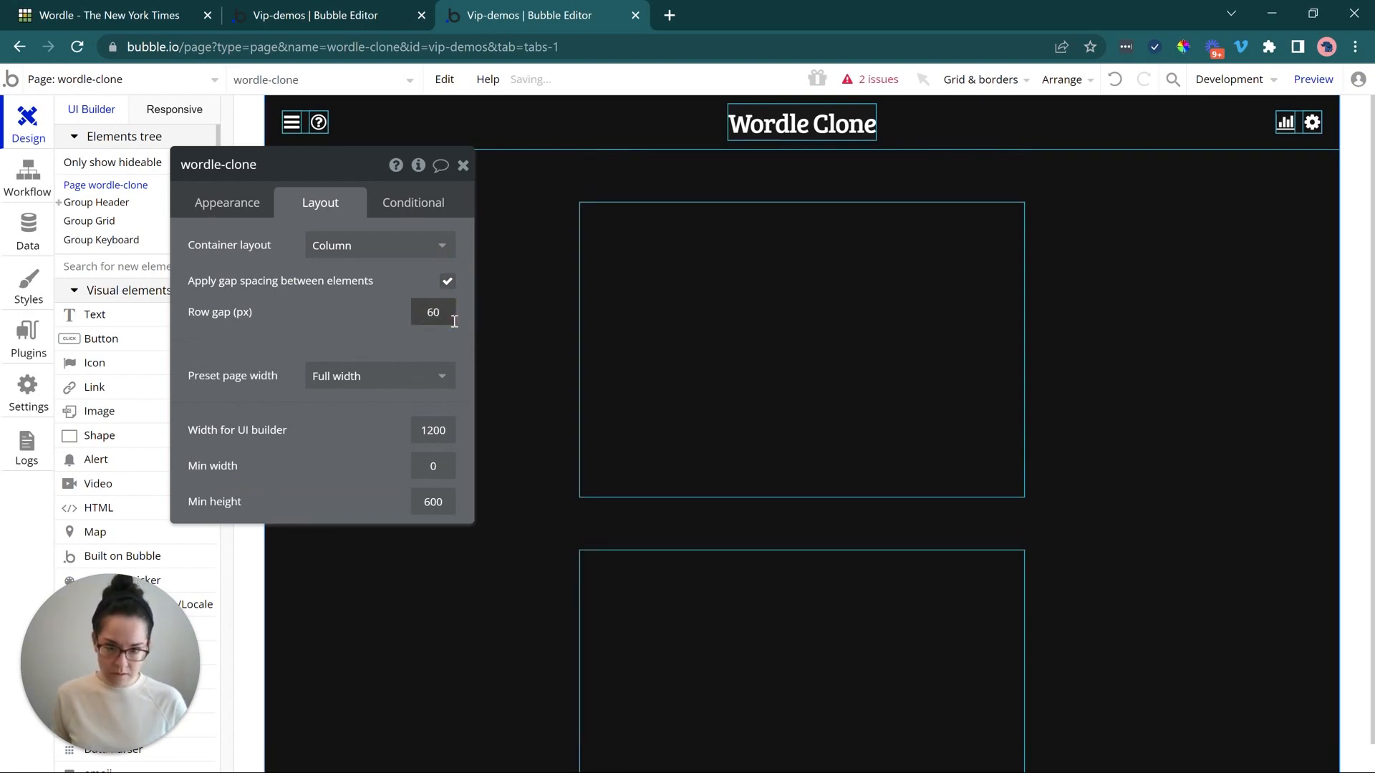
left_click(131, 9)
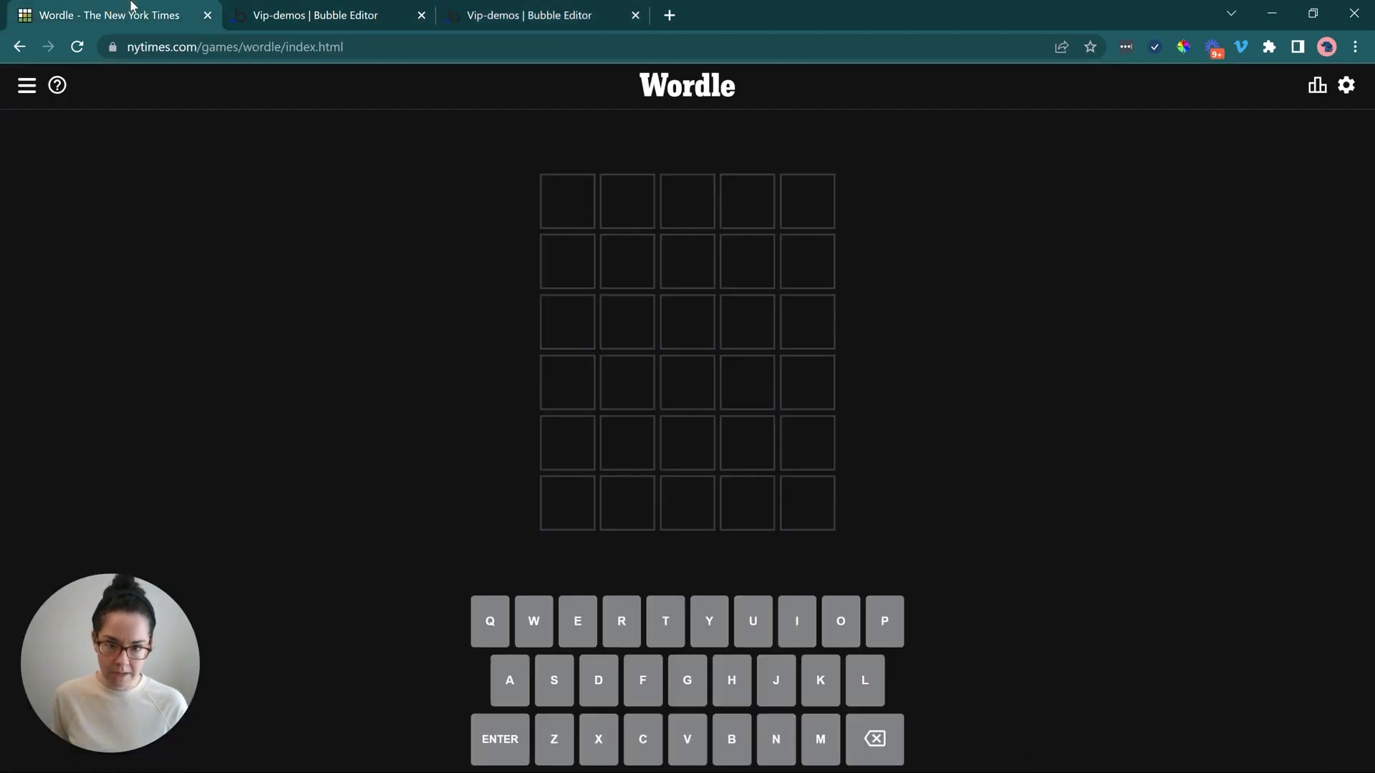
left_click(581, 14)
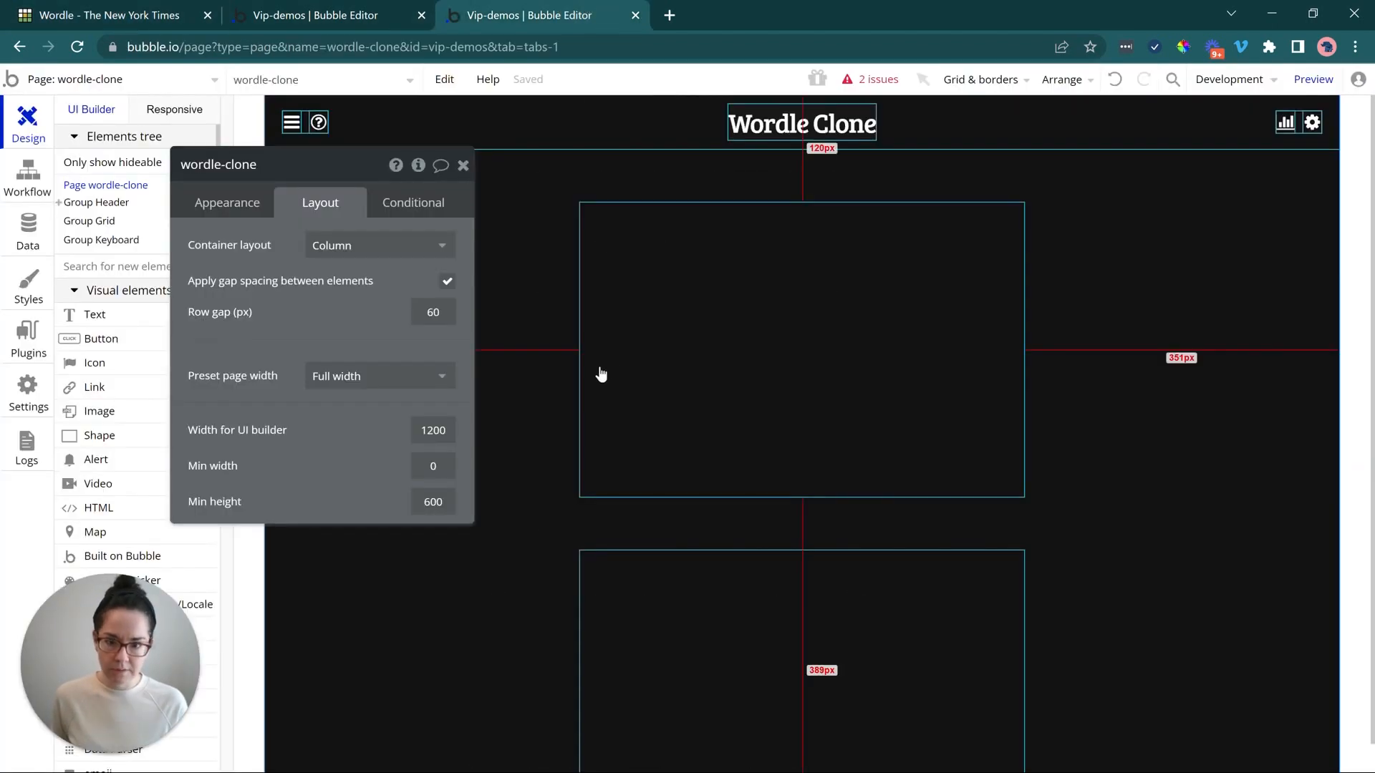
- Check the original Wordle grid again and set Group Grid's container layout to Align to parent with centered horizontal alignment
left_click_drag(343, 316, 399, 320)
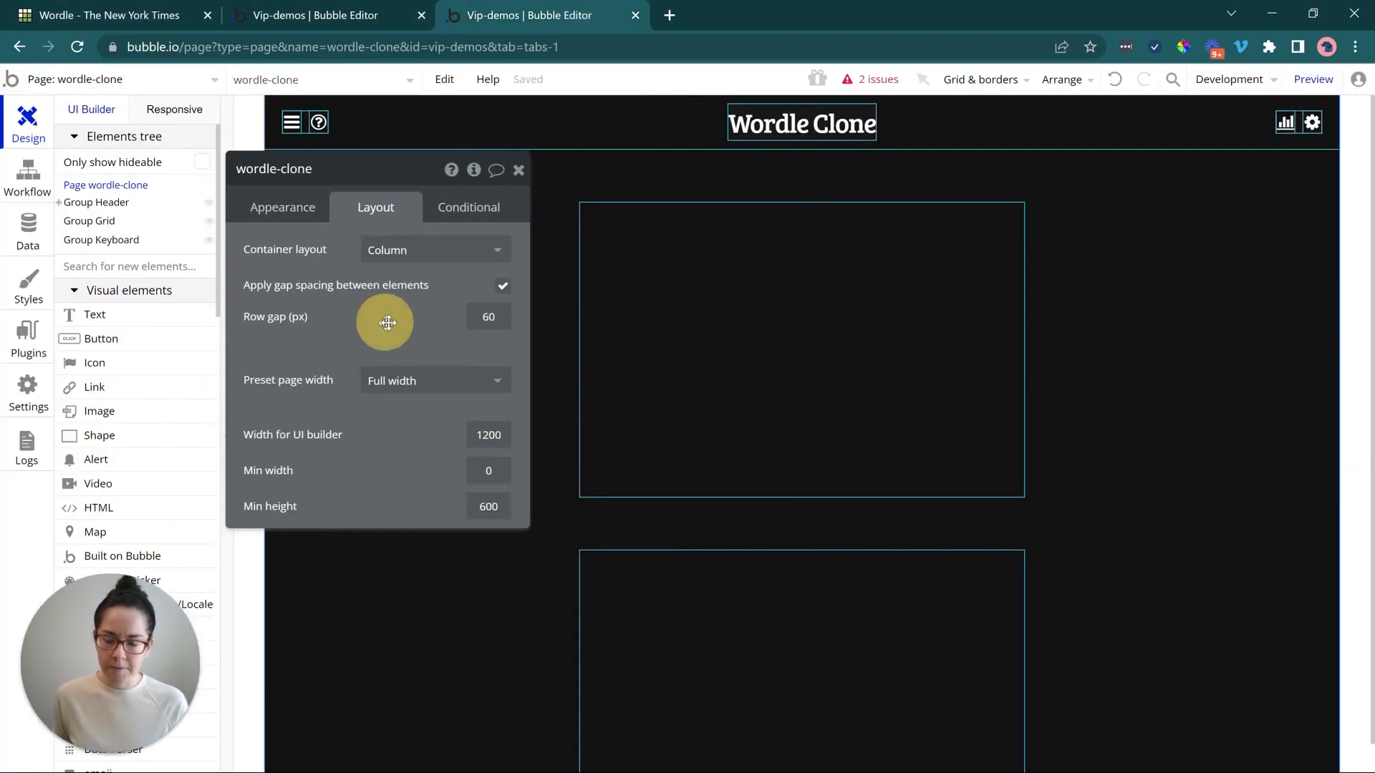
left_click(594, 351)
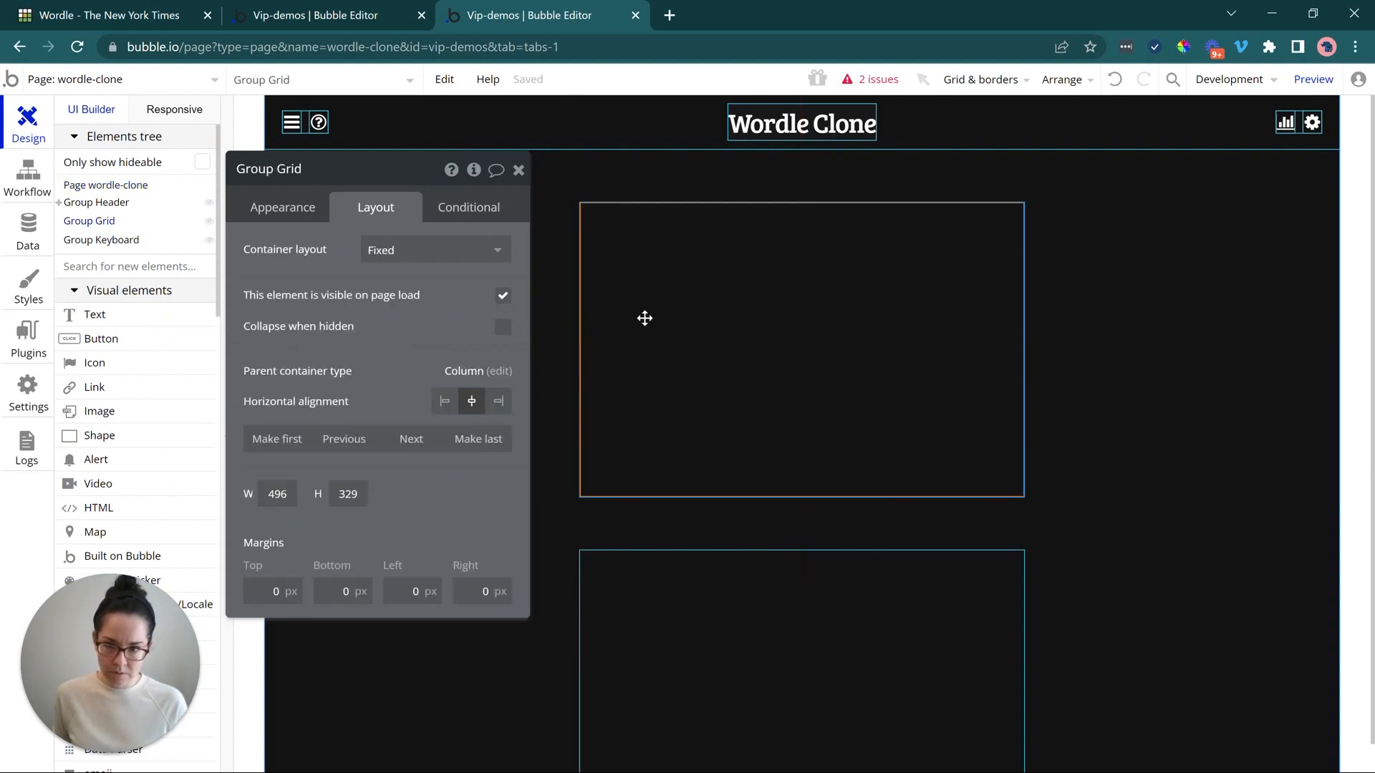
left_click(176, 7)
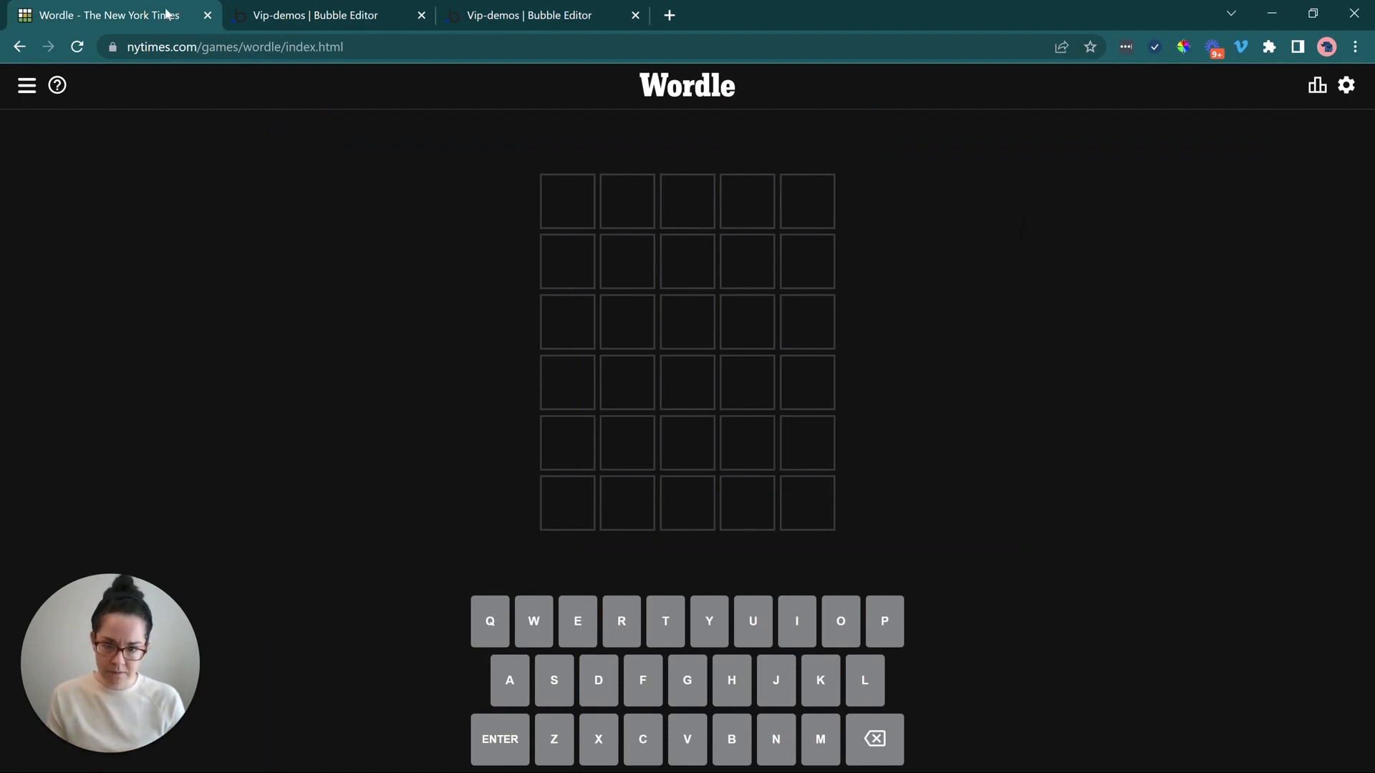
left_click(493, 15)
left_click(440, 262)
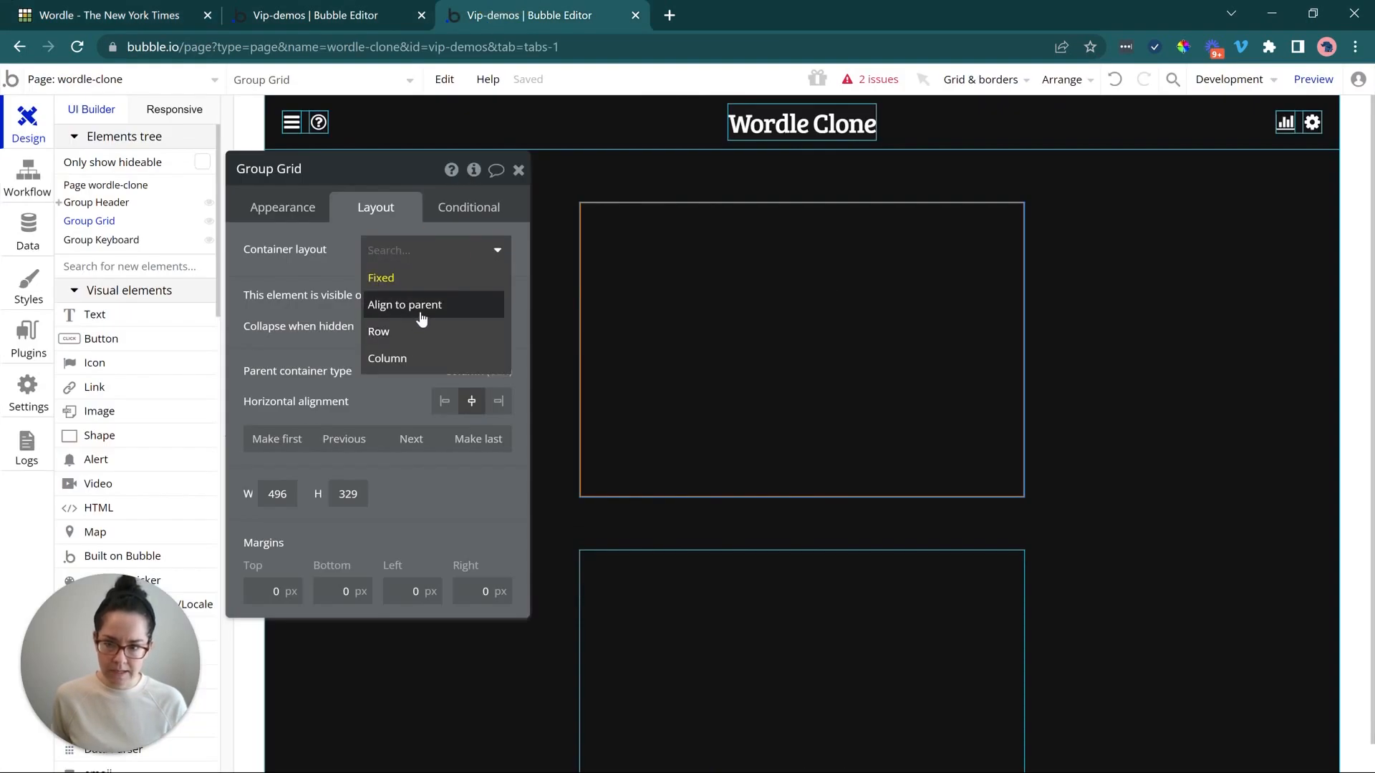
left_click(421, 308)
left_click(471, 401)
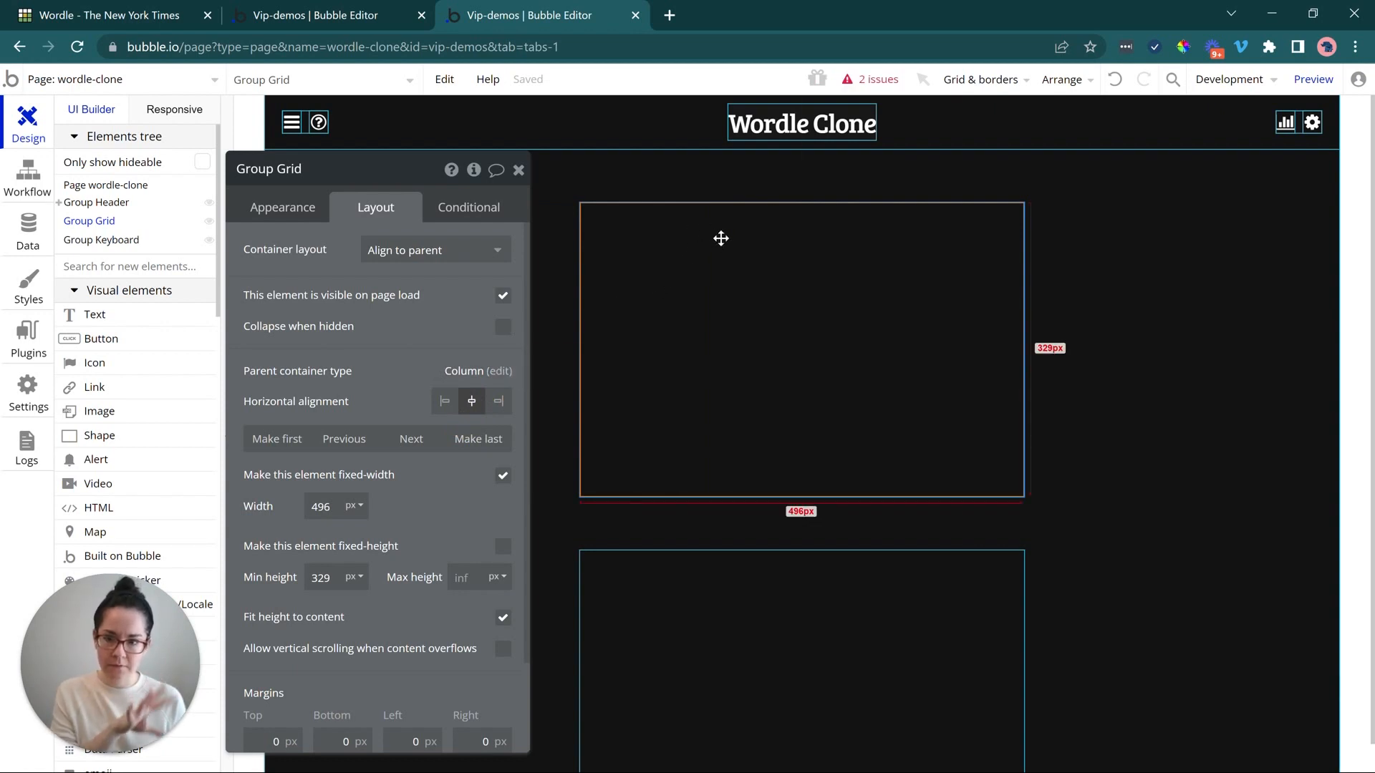
- Preview the page responsively at the 992, 768 and 320 px widths
left_click_drag(406, 340, 420, 308)
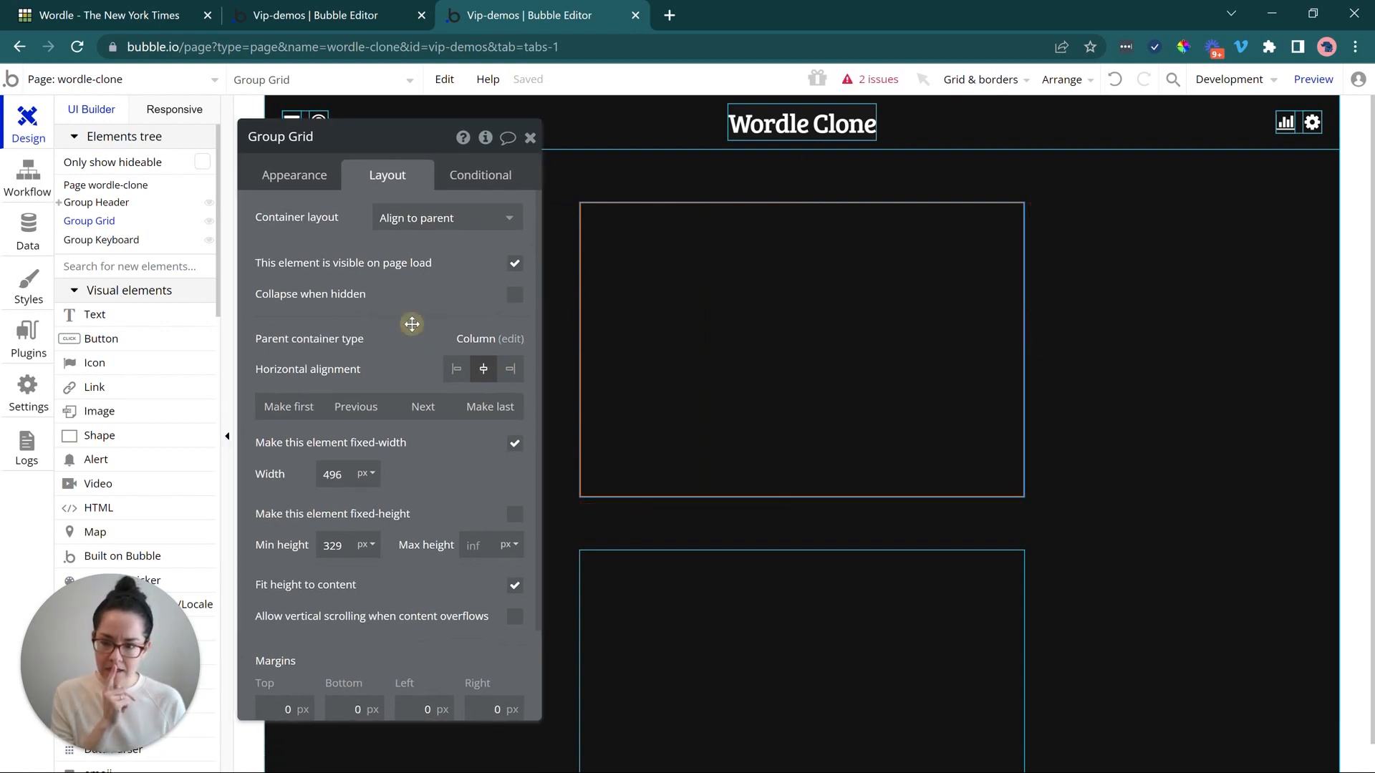
left_click(194, 107)
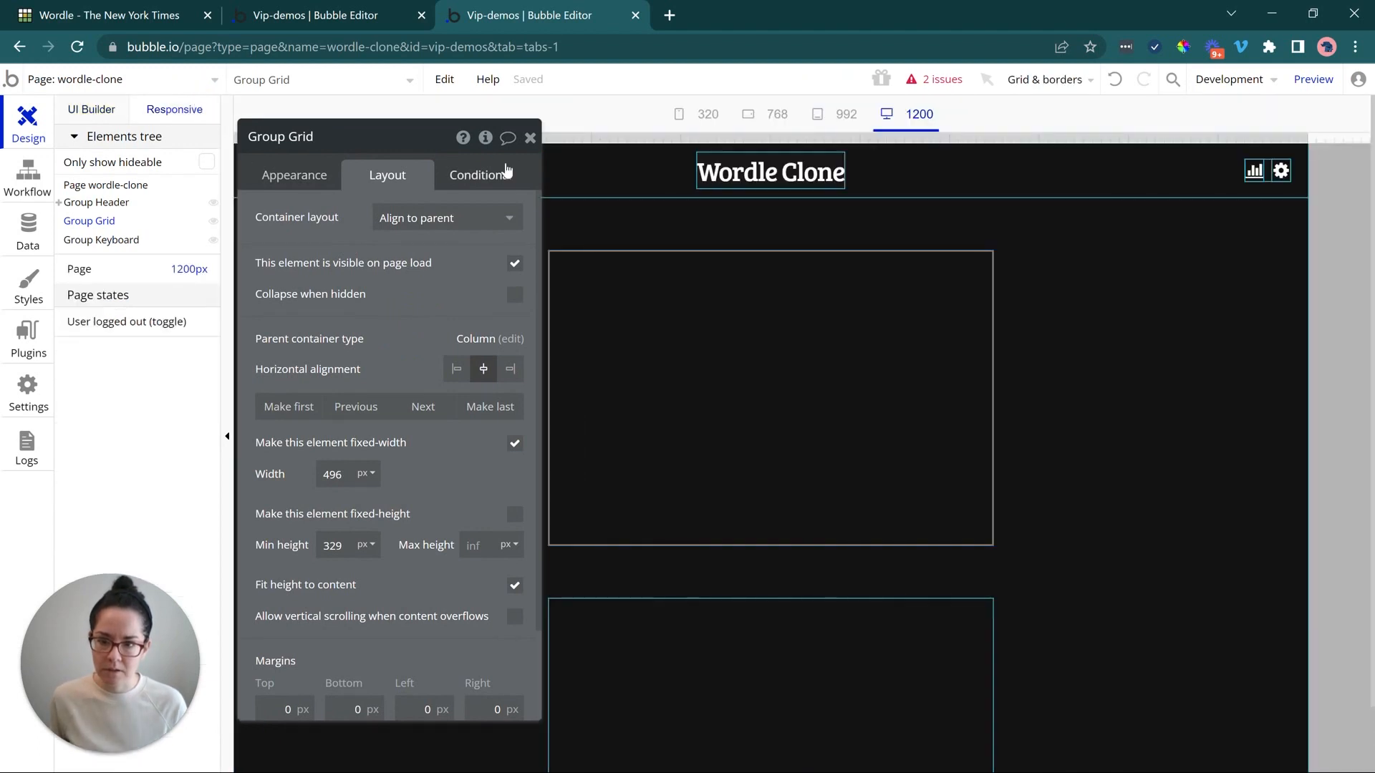
left_click(530, 136)
left_click(820, 120)
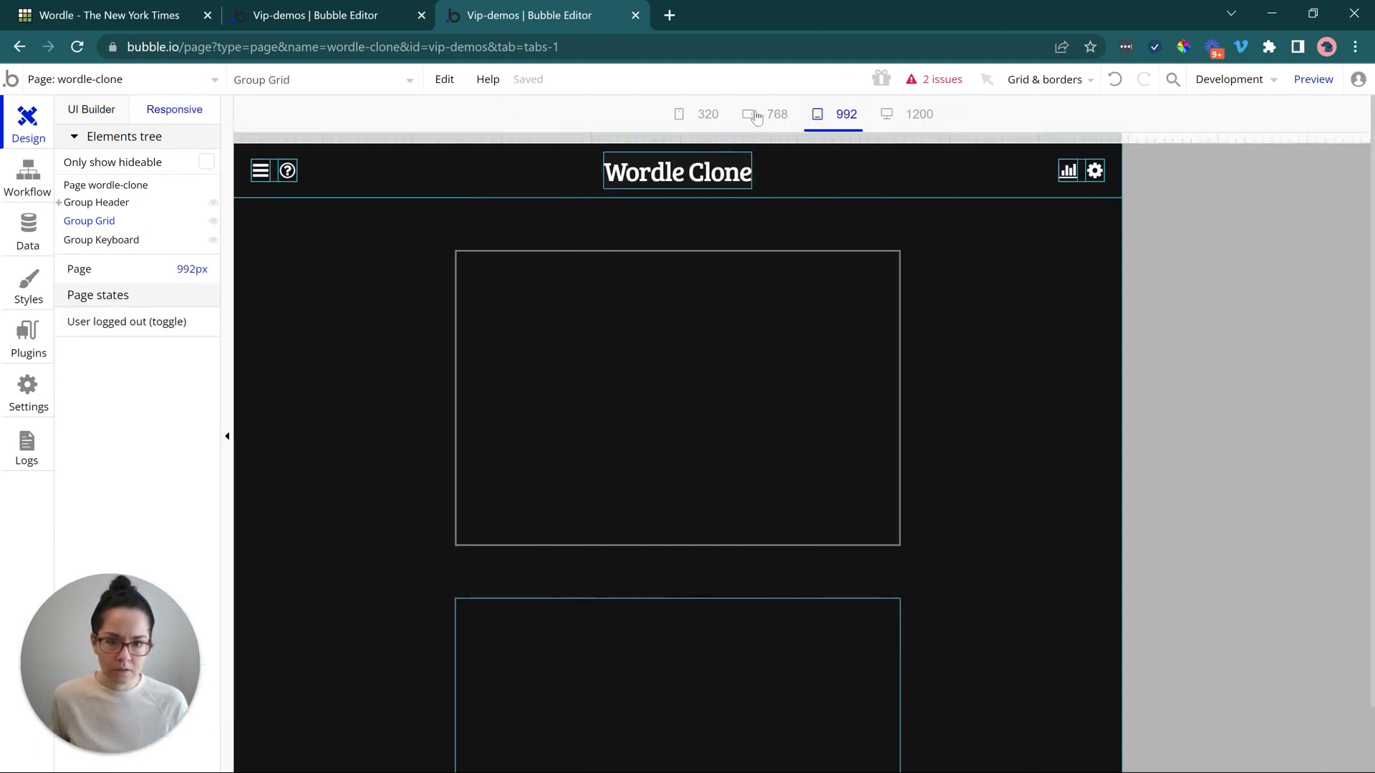
left_click(759, 117)
left_click(694, 116)
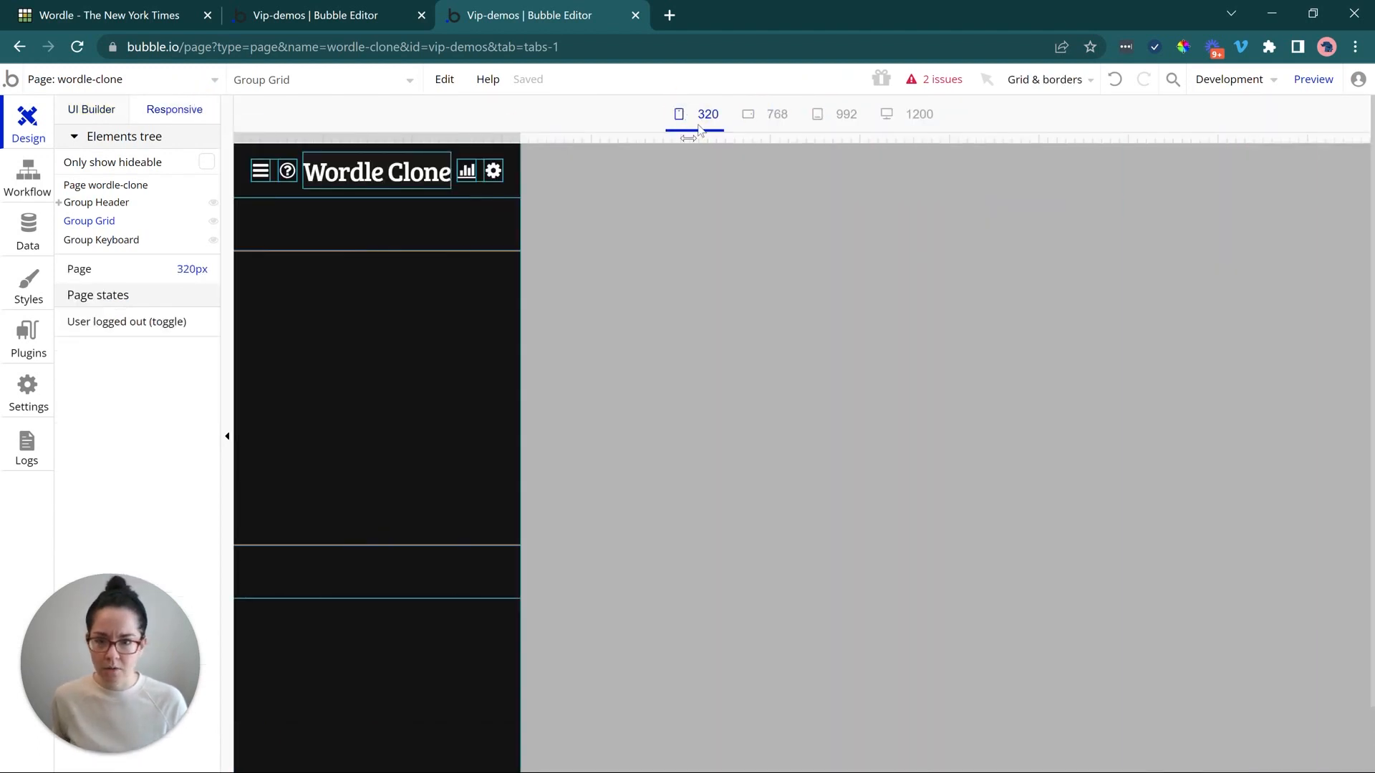
- Turn off Group Grid's fixed width and set its minimum width, trying 320 px and settling on 300 px
double_click(486, 264)
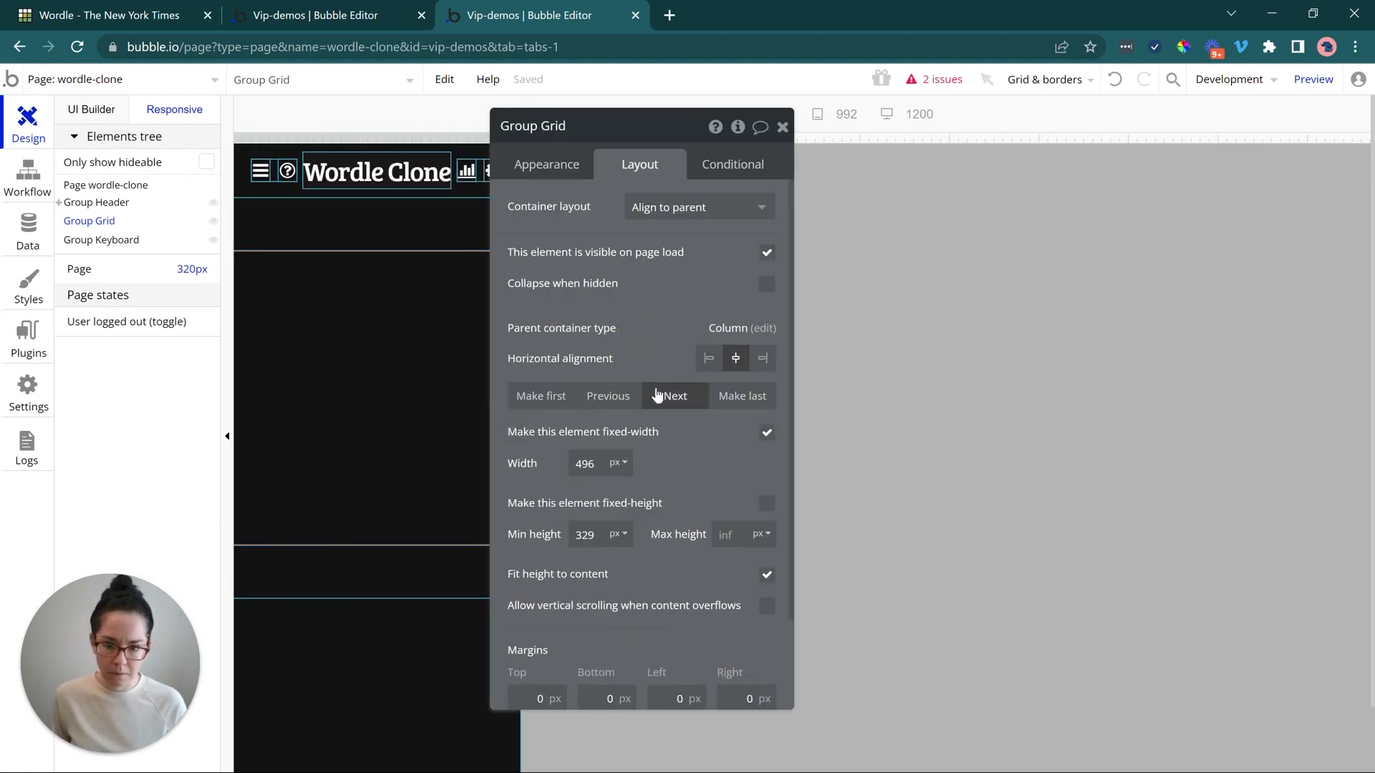
left_click(873, 443)
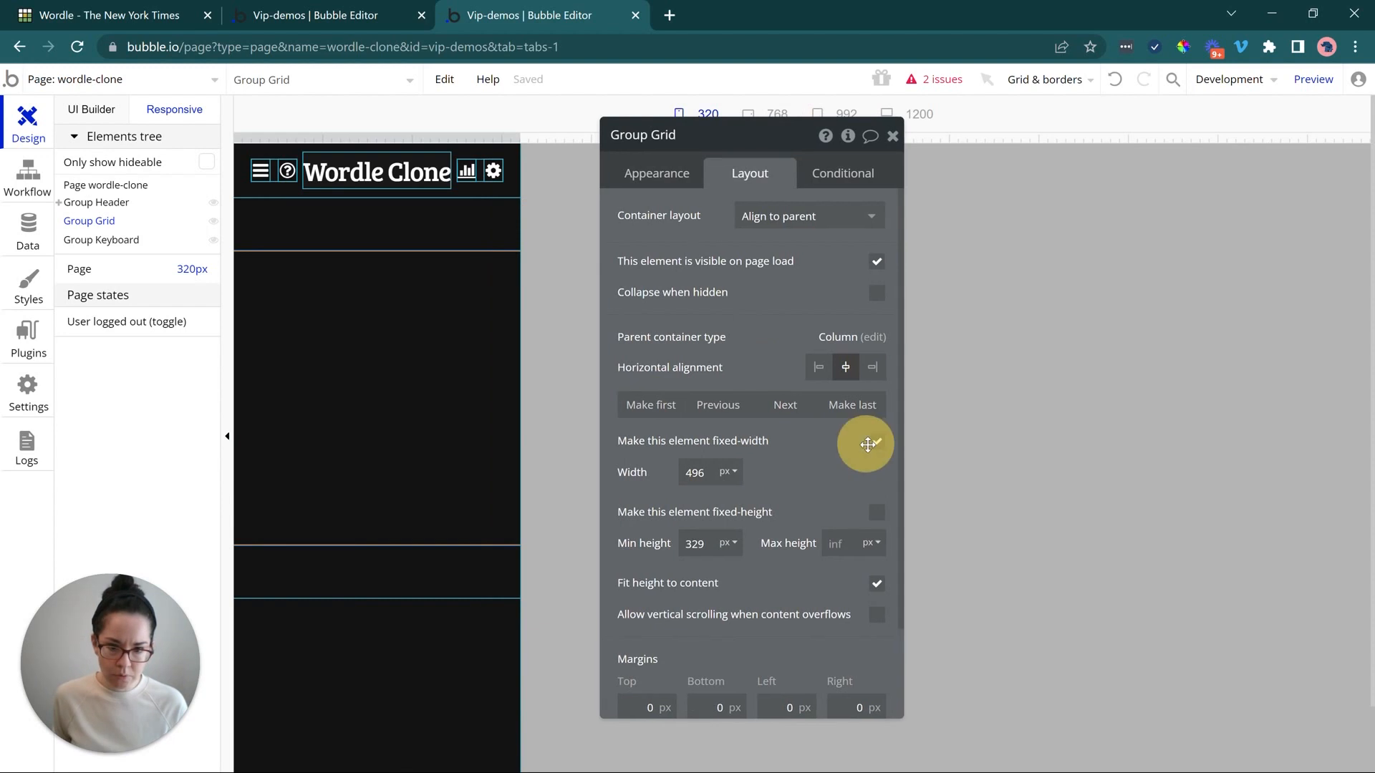
left_click(624, 467)
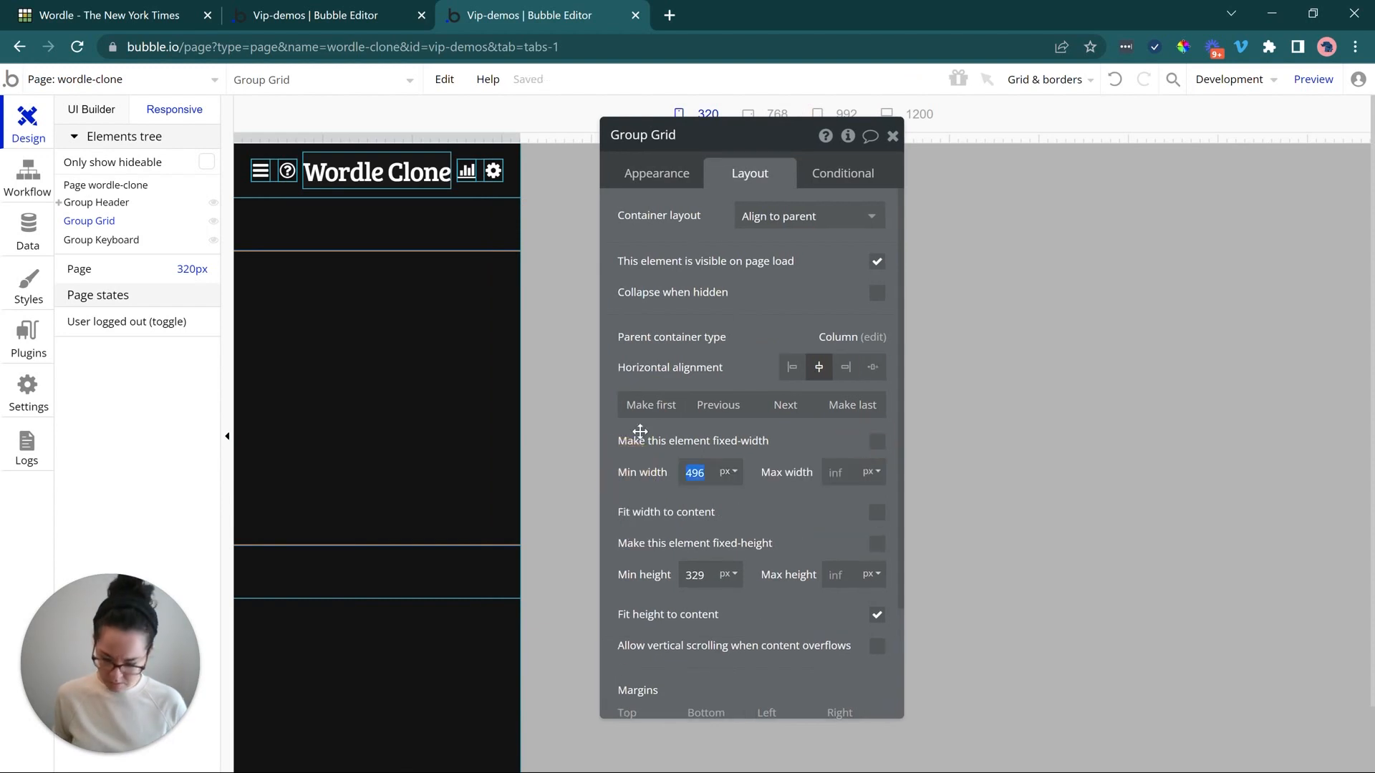
type("320")
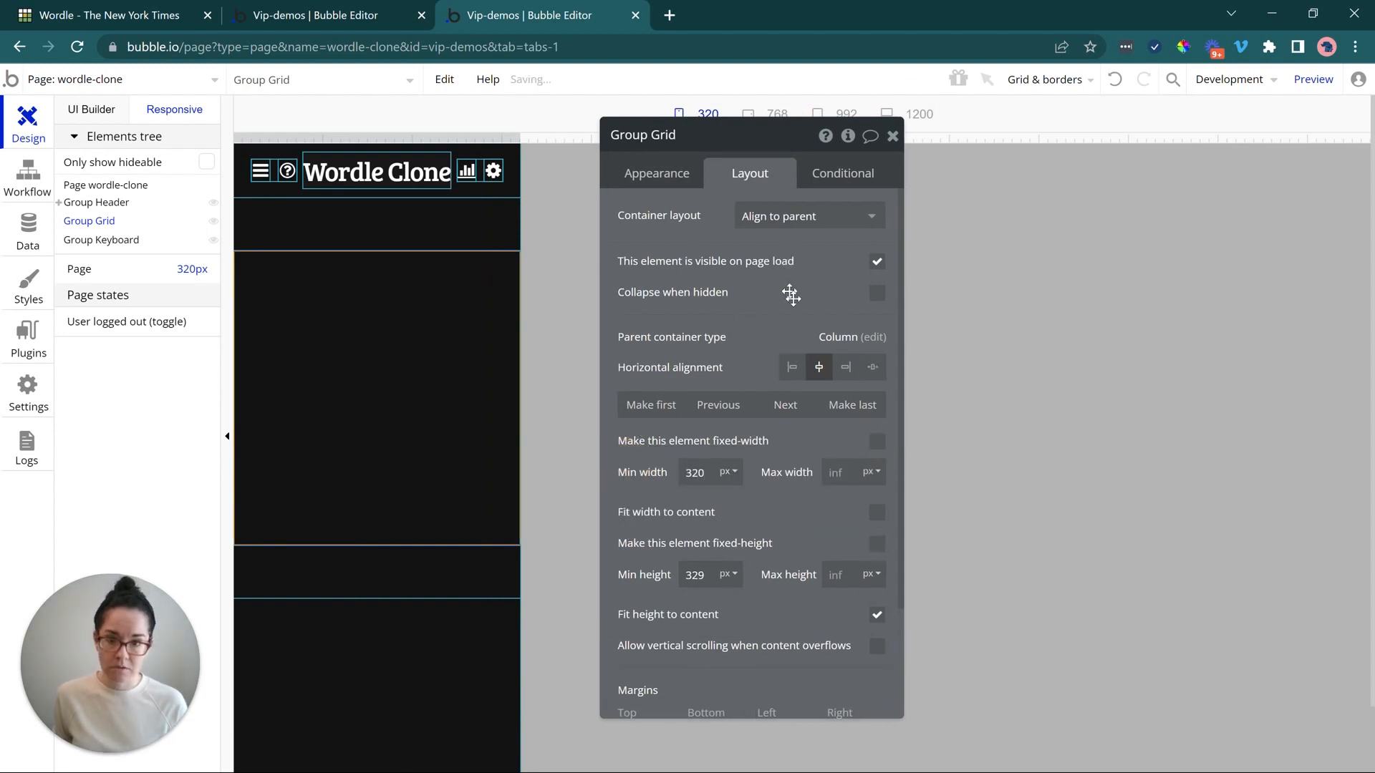
left_click_drag(787, 264, 809, 335)
left_click(716, 544)
type("300")
left_click_drag(740, 525, 809, 428)
- Give Group Grid left and right margins of 20 px
scroll(716, 475, "down", 2)
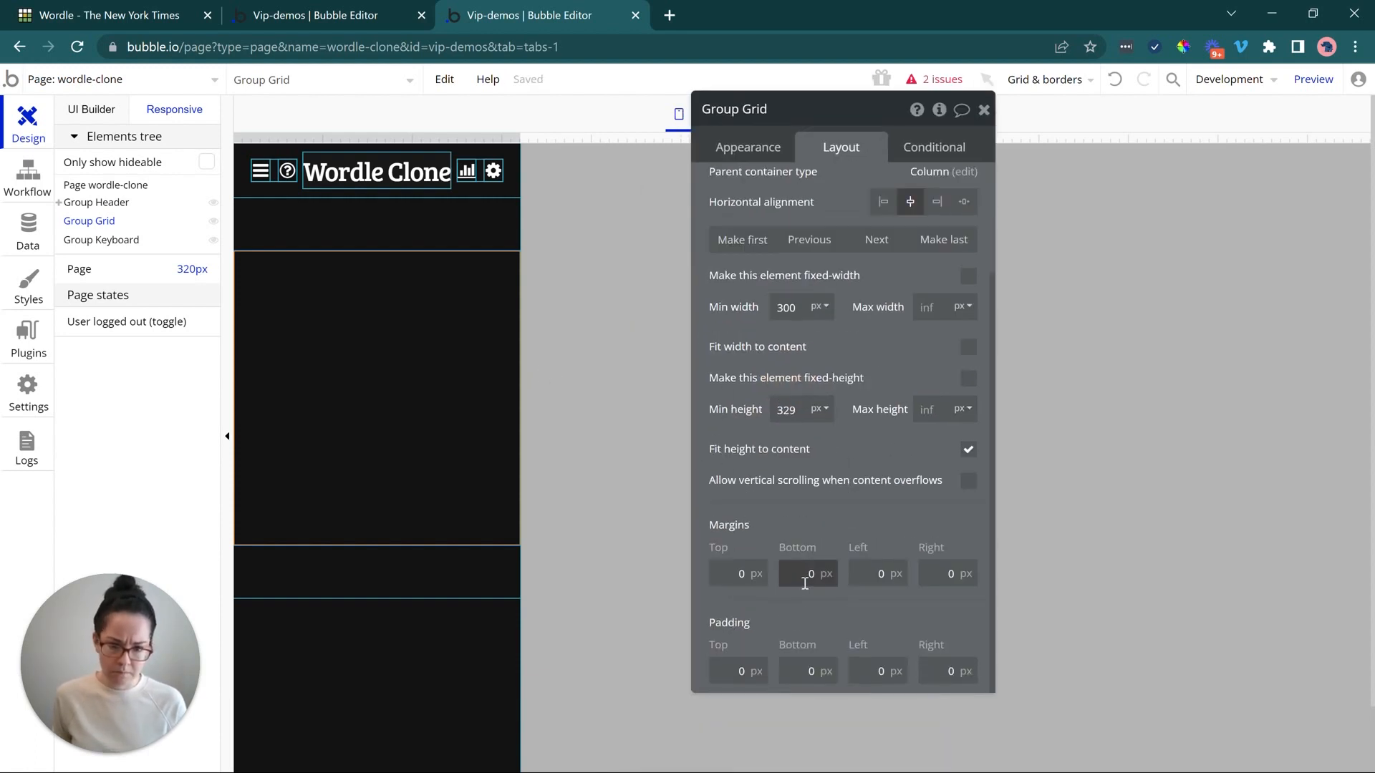
left_click(888, 574)
type("20")
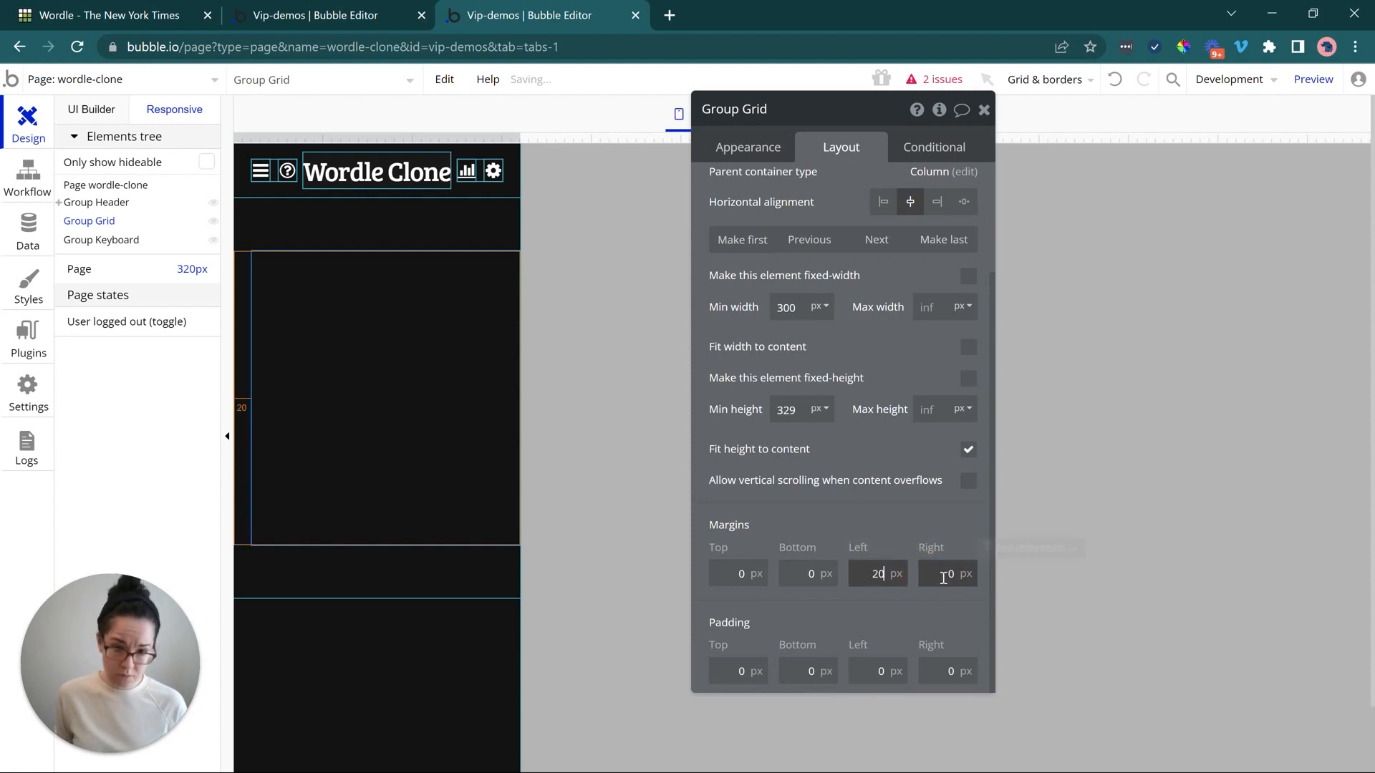
left_click(943, 573)
type("20")
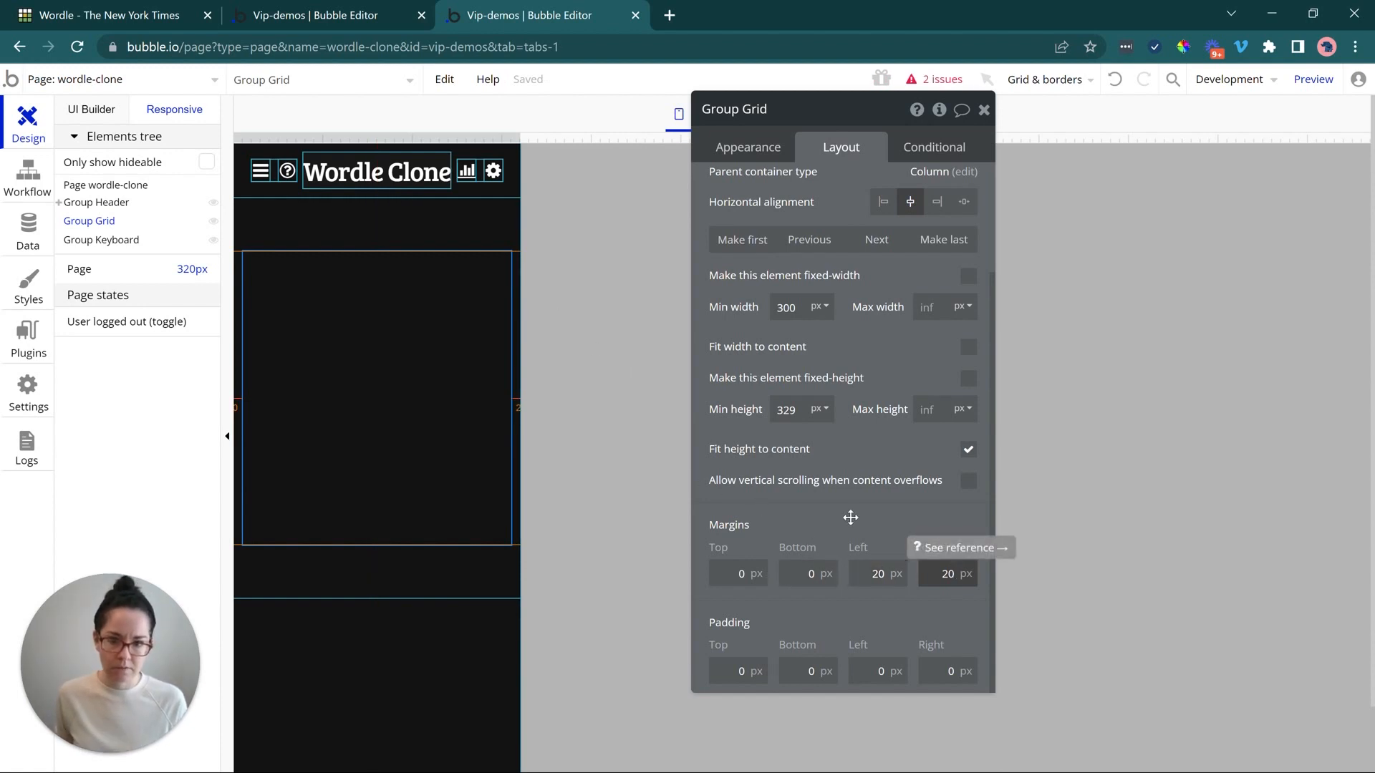
left_click_drag(844, 457, 846, 503)
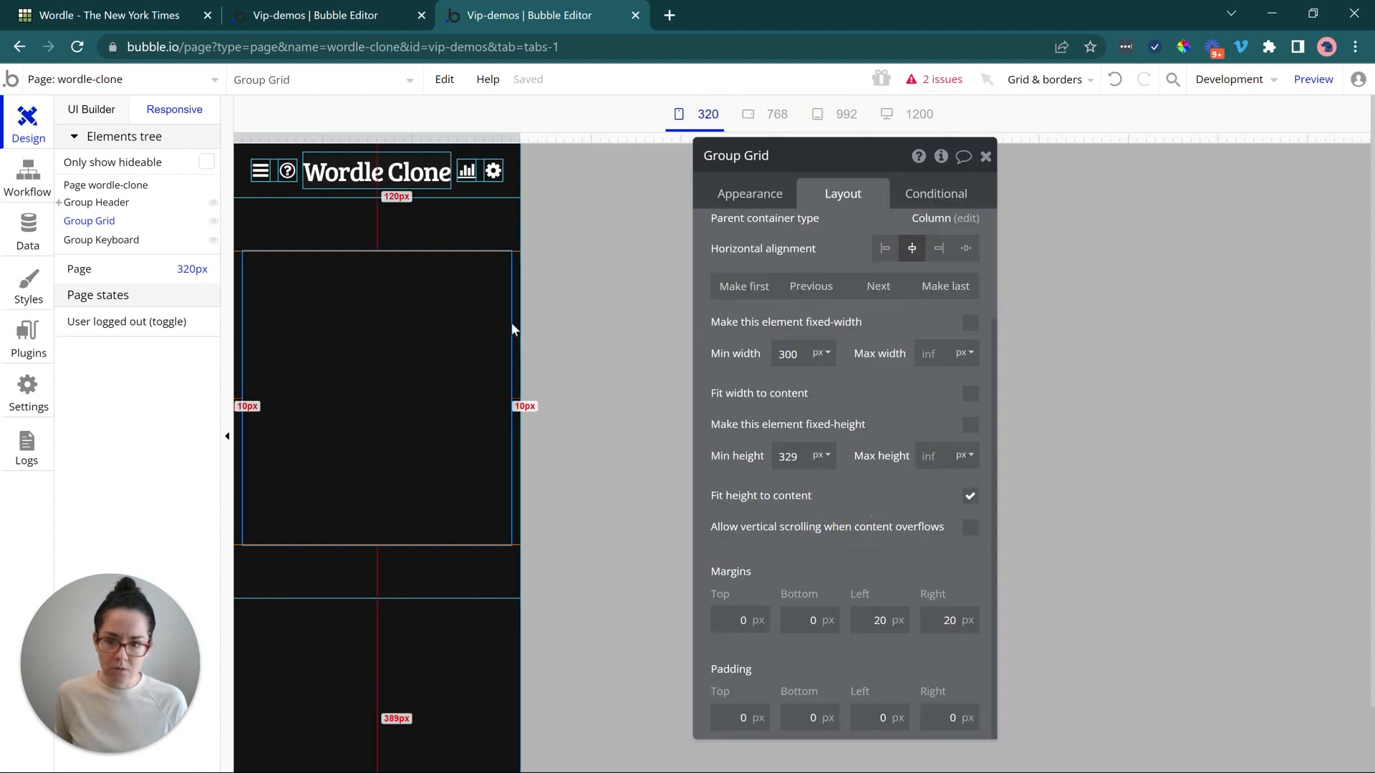
- Change Group Keyboard's container layout to Column
left_click(449, 615)
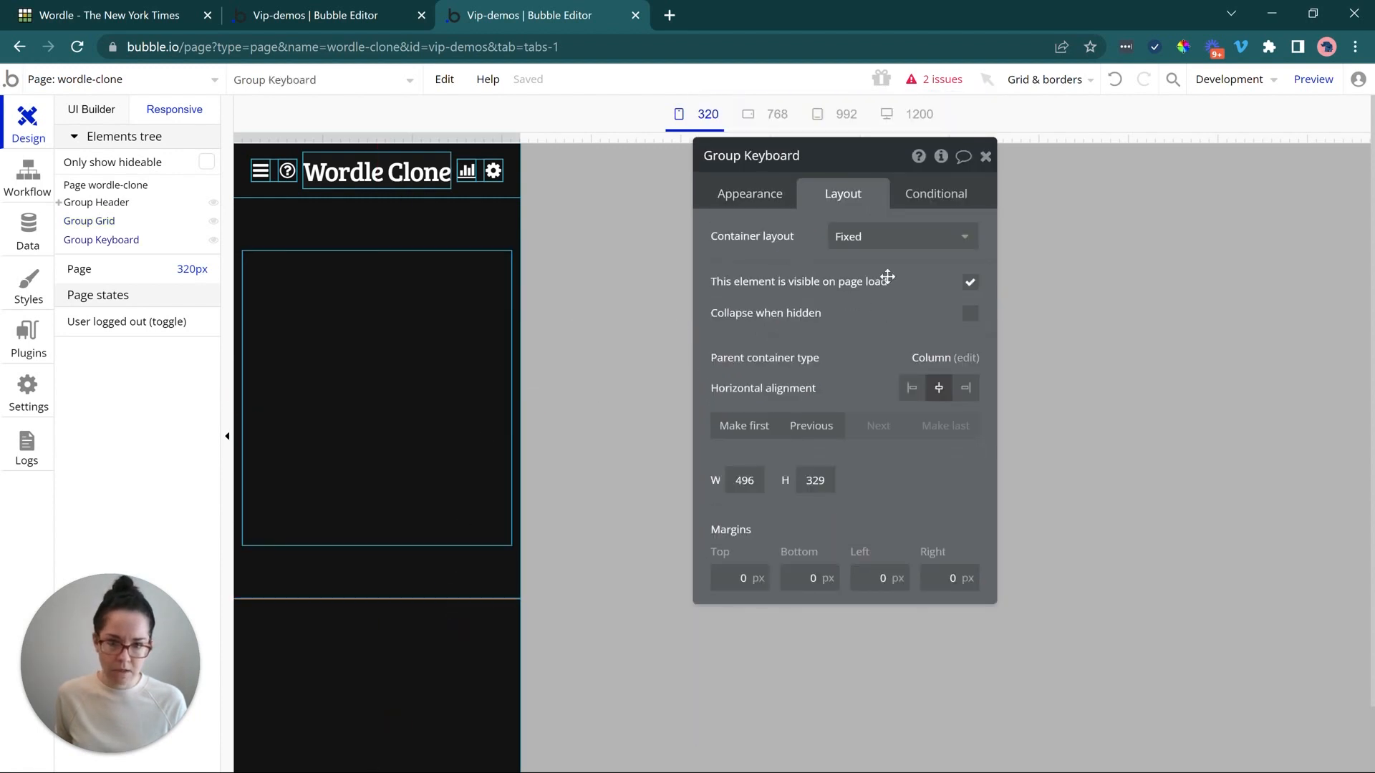
left_click(895, 236)
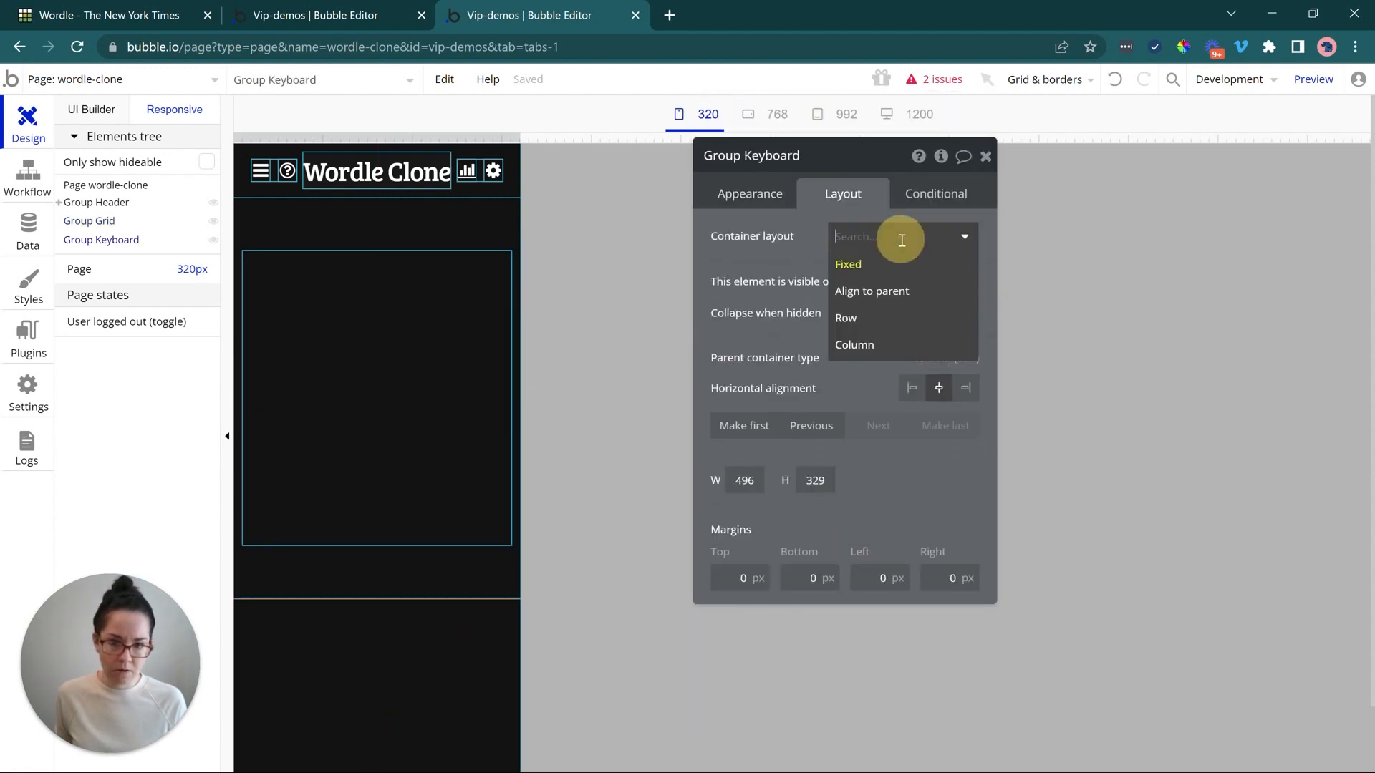
left_click(885, 343)
mouse_move(889, 306)
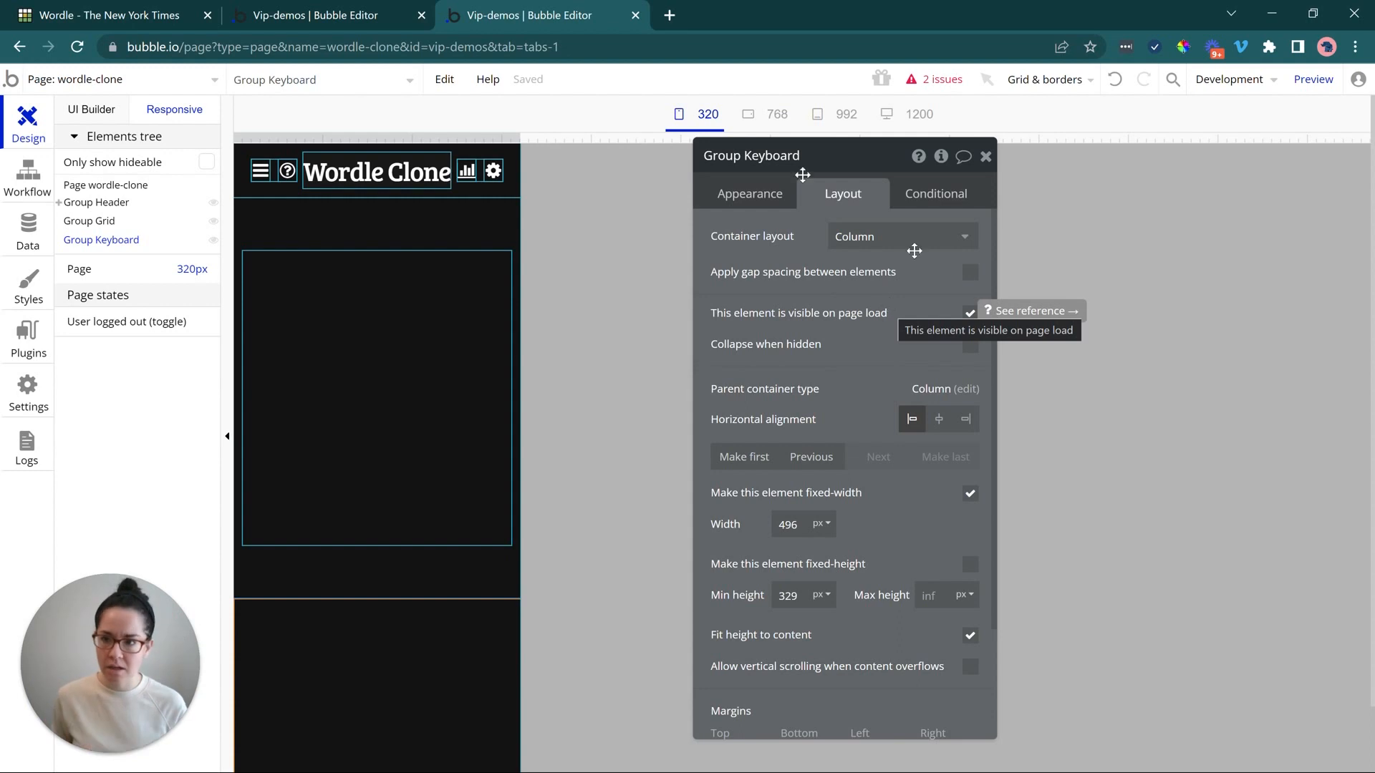
- Check the keyboard layout on the original Wordle page and pin the browser tab with the backend workflows editor
left_click(100, 15)
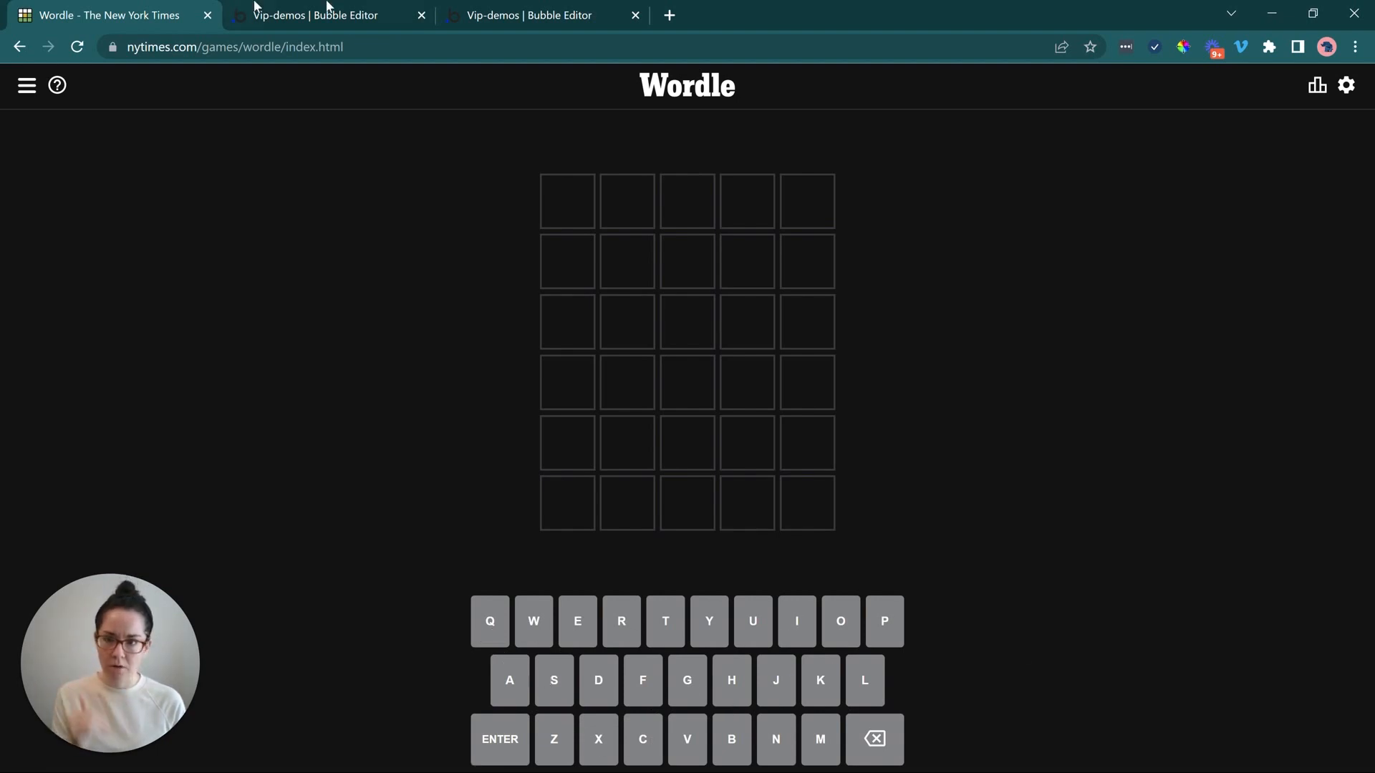
left_click(362, 14)
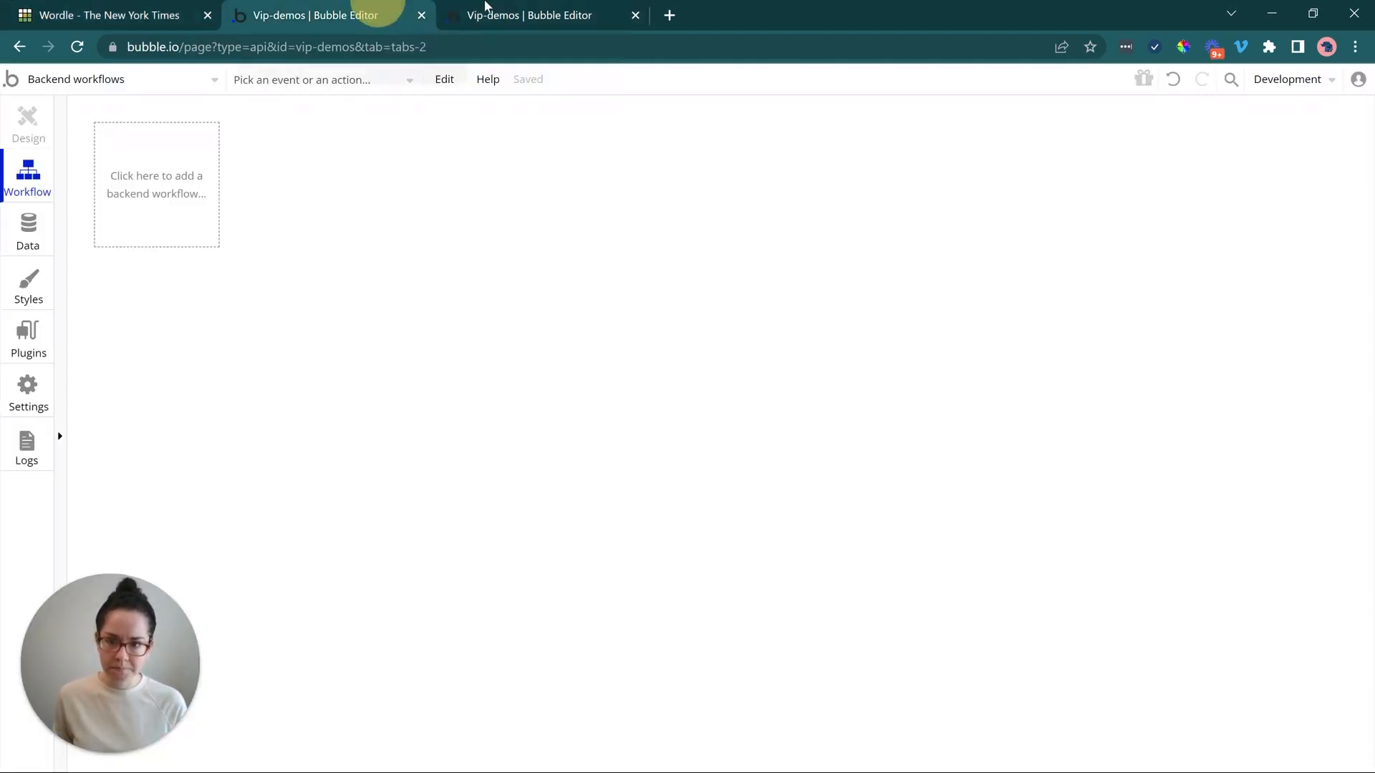
left_click(458, 14)
right_click(333, 8)
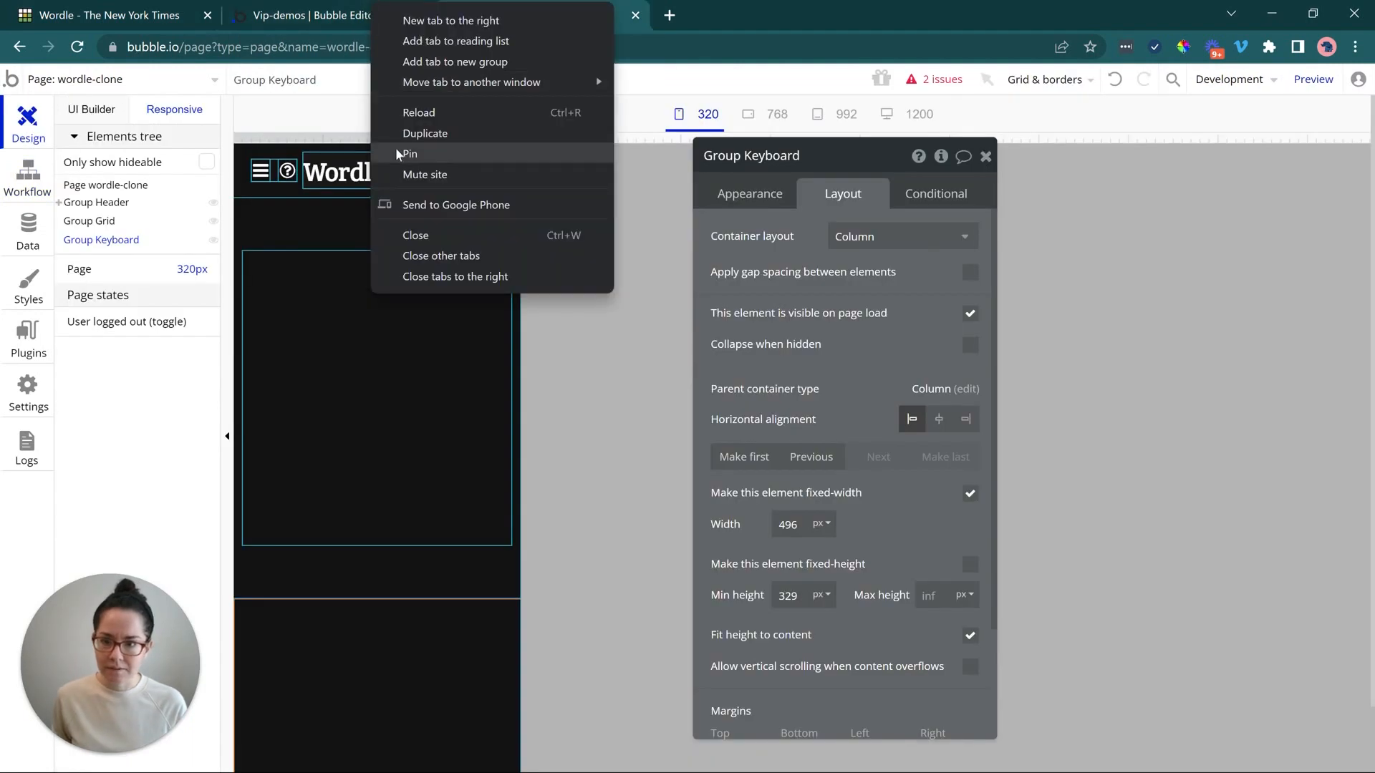
left_click(401, 150)
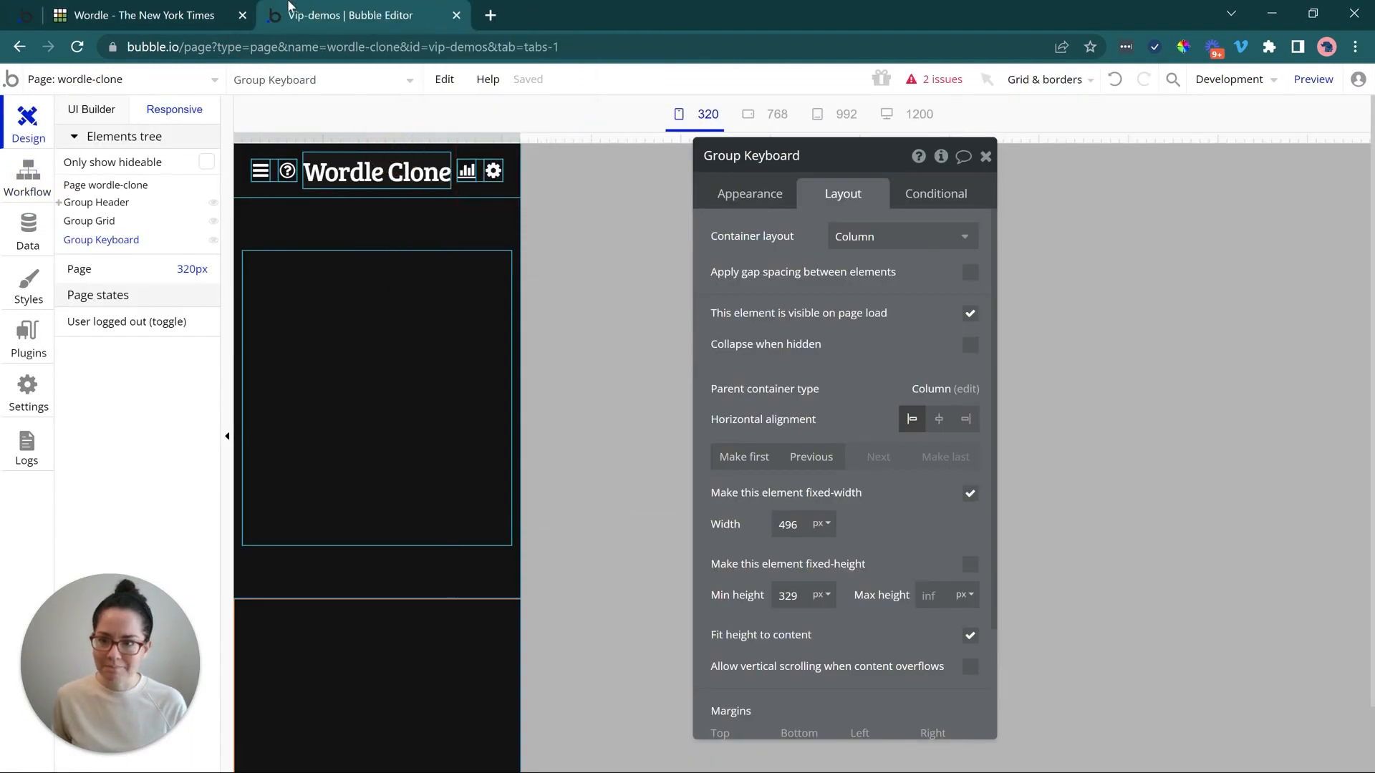
- Turn off Group Keyboard's fixed width and set its minimum width to 300 px
scroll(481, 628, "down", 1)
left_click(482, 623)
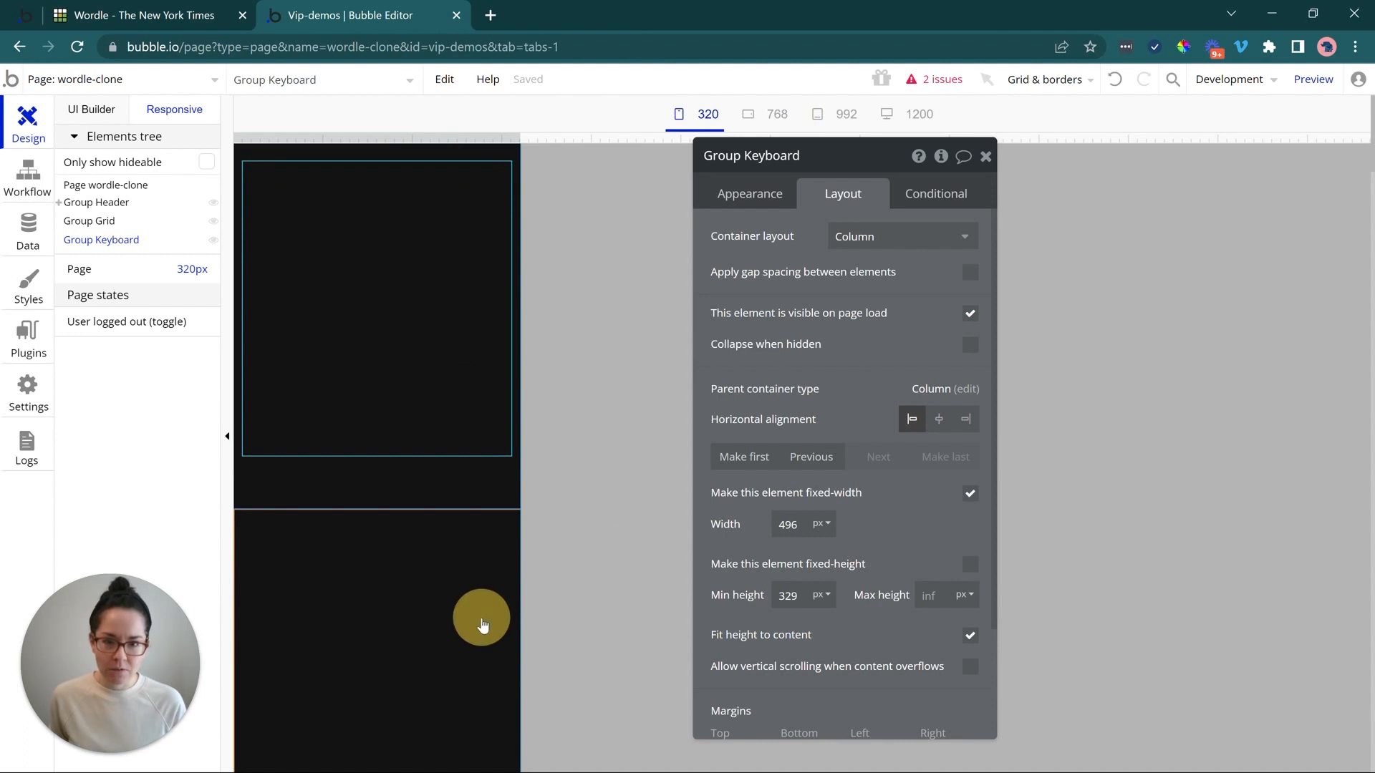
left_click(971, 503)
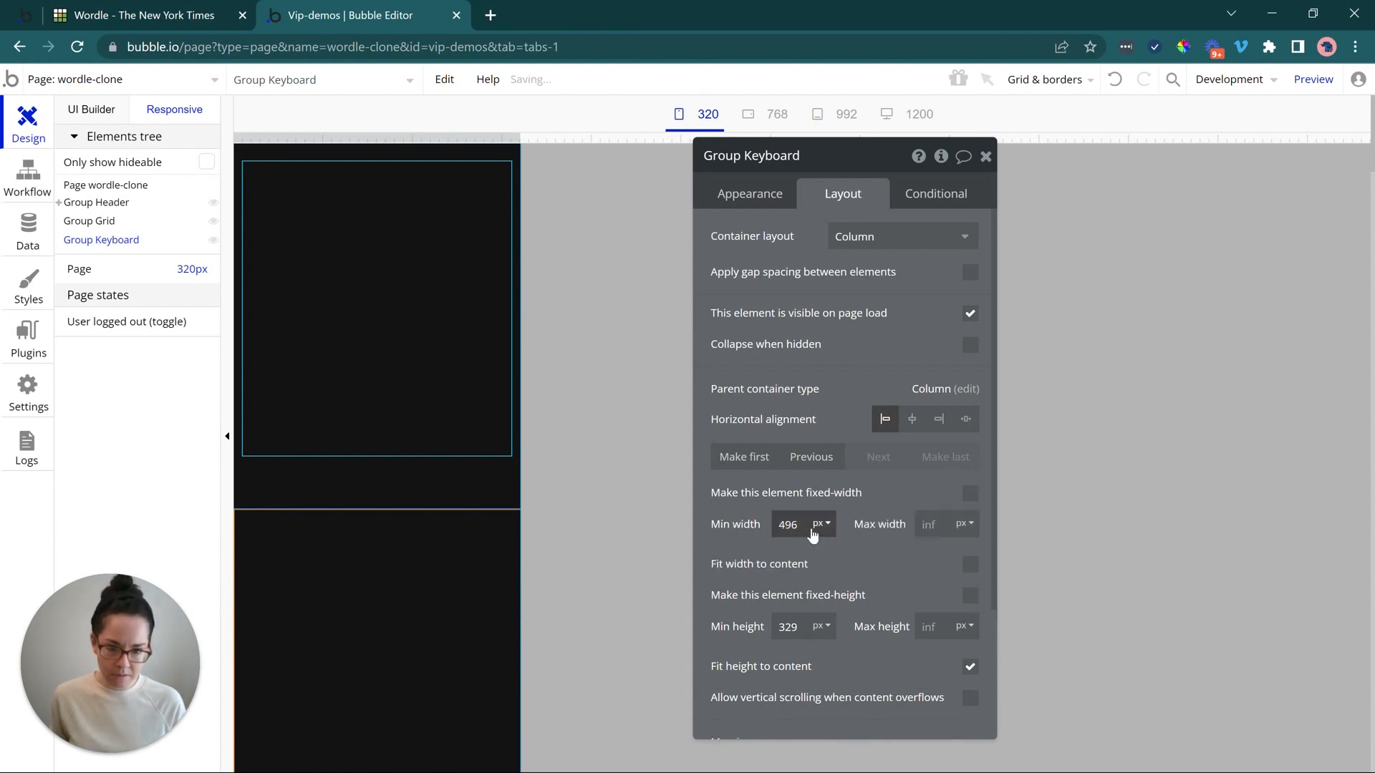
left_click_drag(801, 523, 683, 500)
type("300")
left_click(729, 505)
- Give Group Keyboard left and right margins of 20 px and center it horizontally
scroll(824, 641, "down", 3)
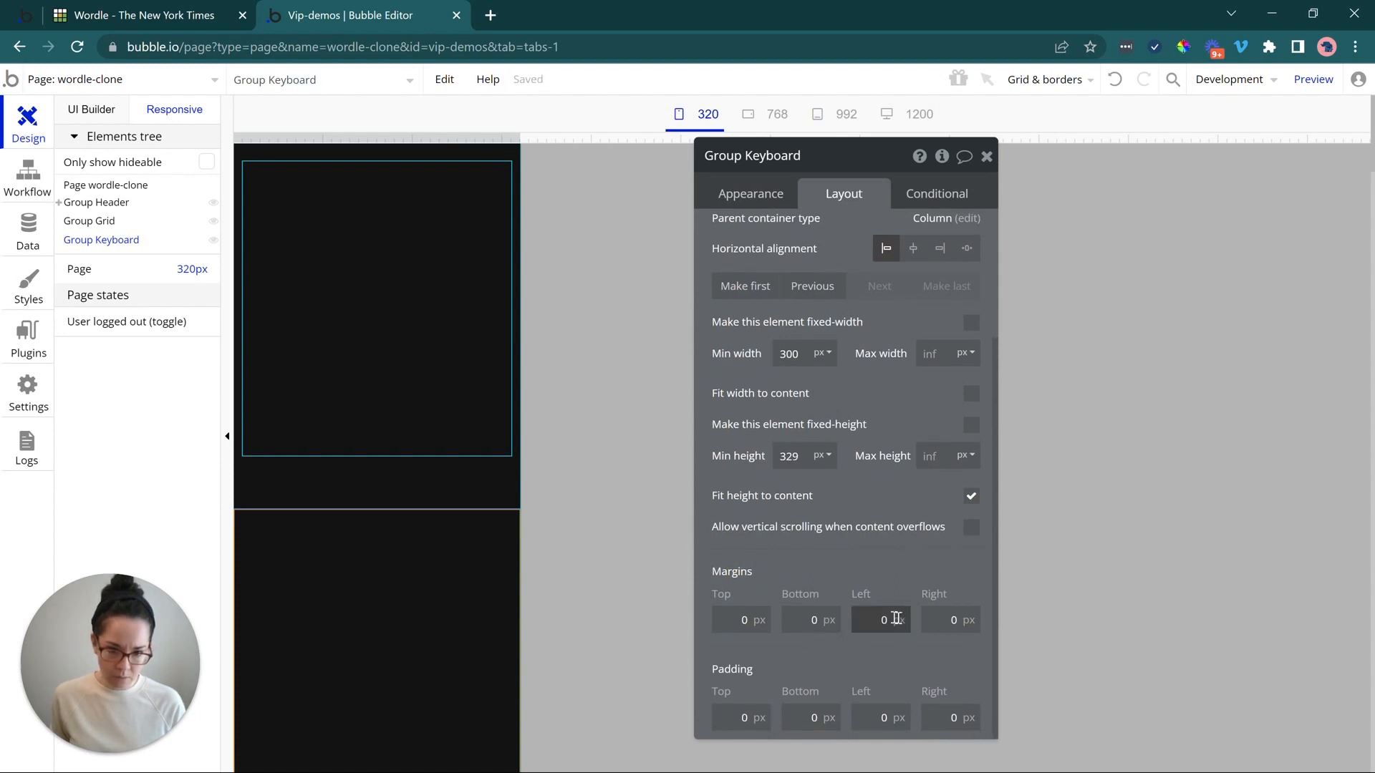
left_click_drag(877, 618, 990, 617)
type("202")
left_click(890, 561)
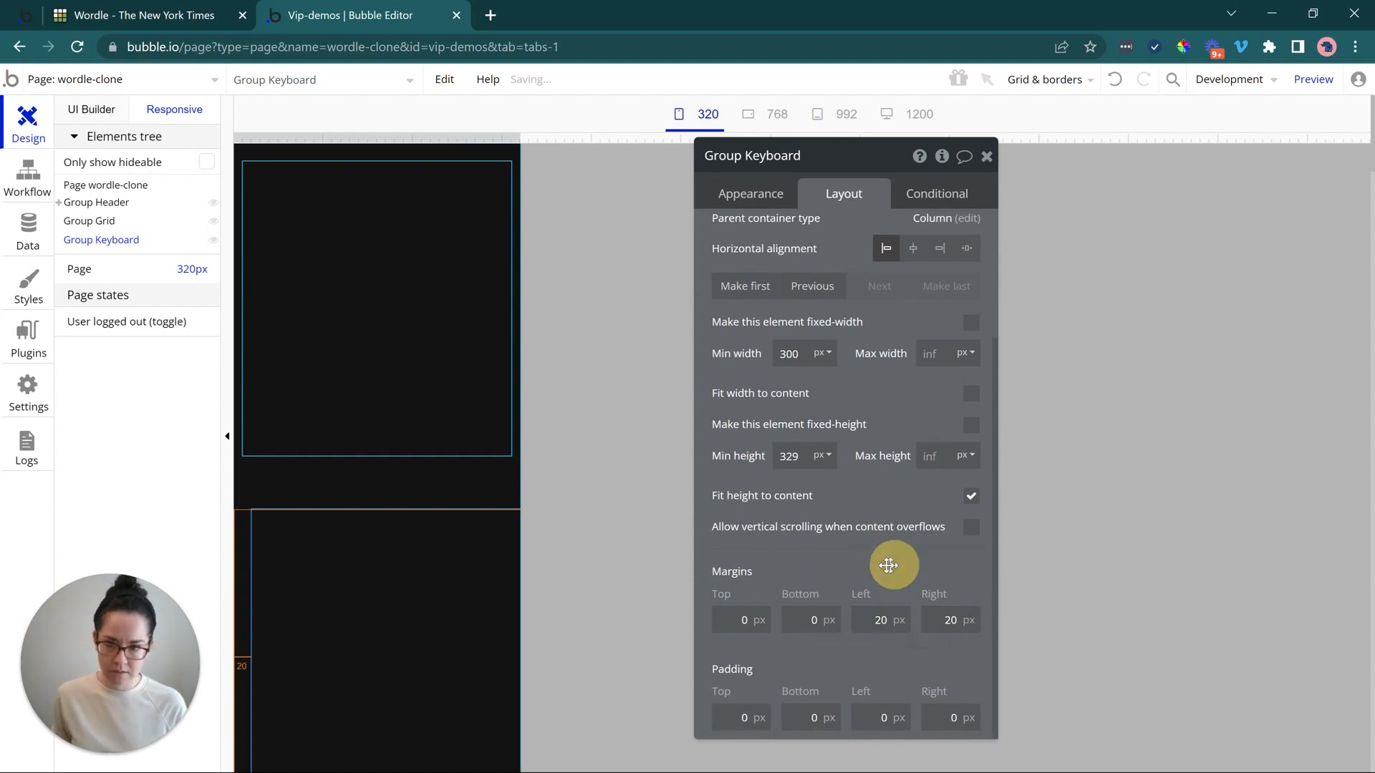
left_click(885, 582)
scroll(893, 501, "up", 3)
left_click(915, 429)
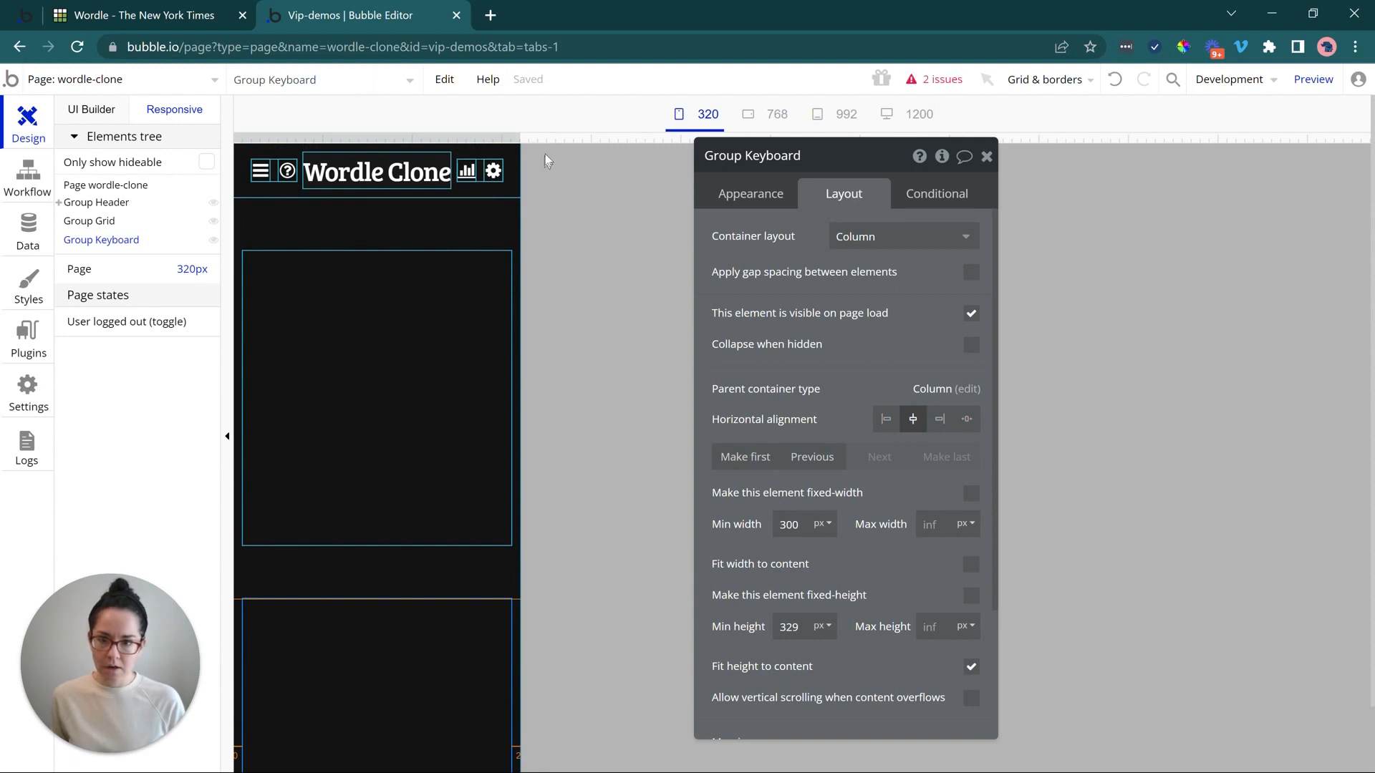
- Examine how the header icons and both groups adapt between the 320 and 768 px page widths
mouse_move(537, 134)
left_mouse_down()
mouse_move(668, 114)
mouse_move(975, 120)
left_mouse_up()
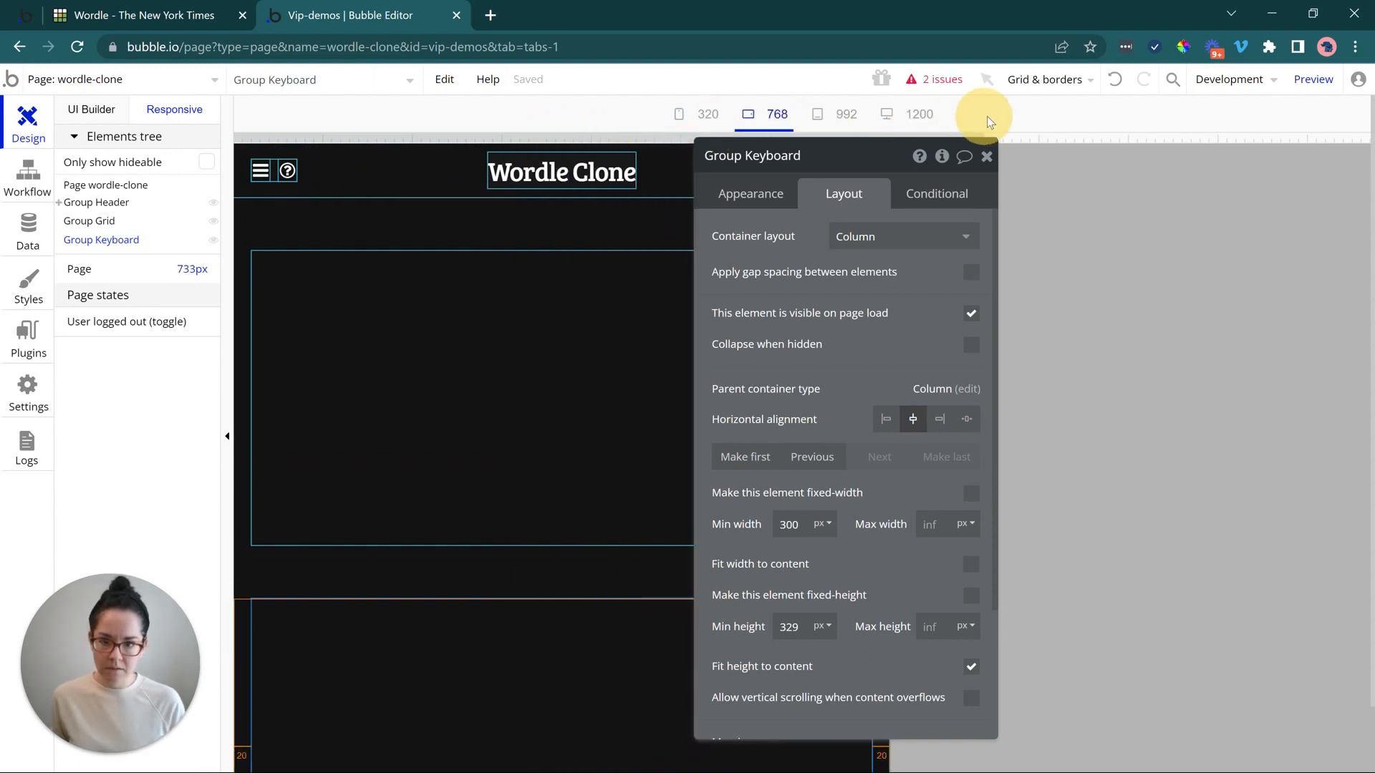
left_click_drag(711, 127, 524, 123)
left_click(708, 122)
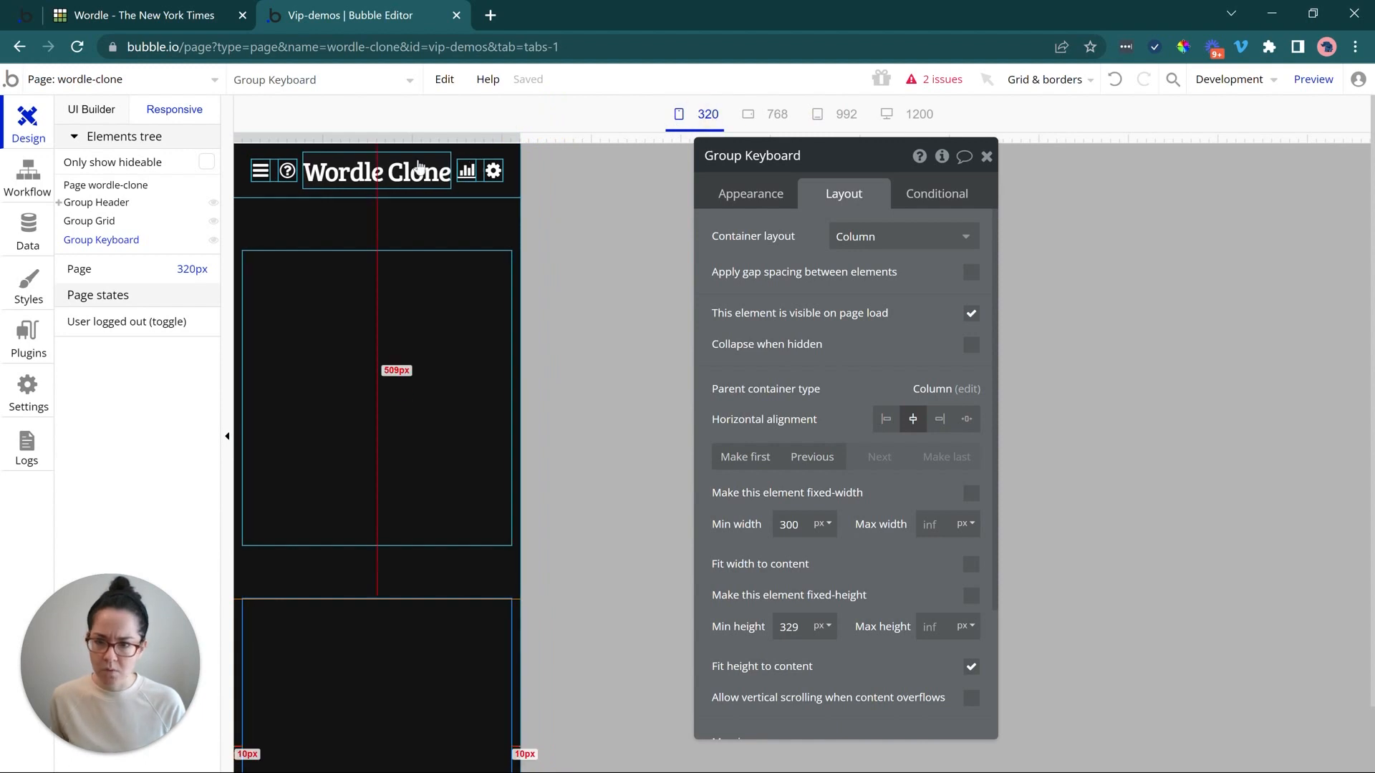
left_click(274, 175)
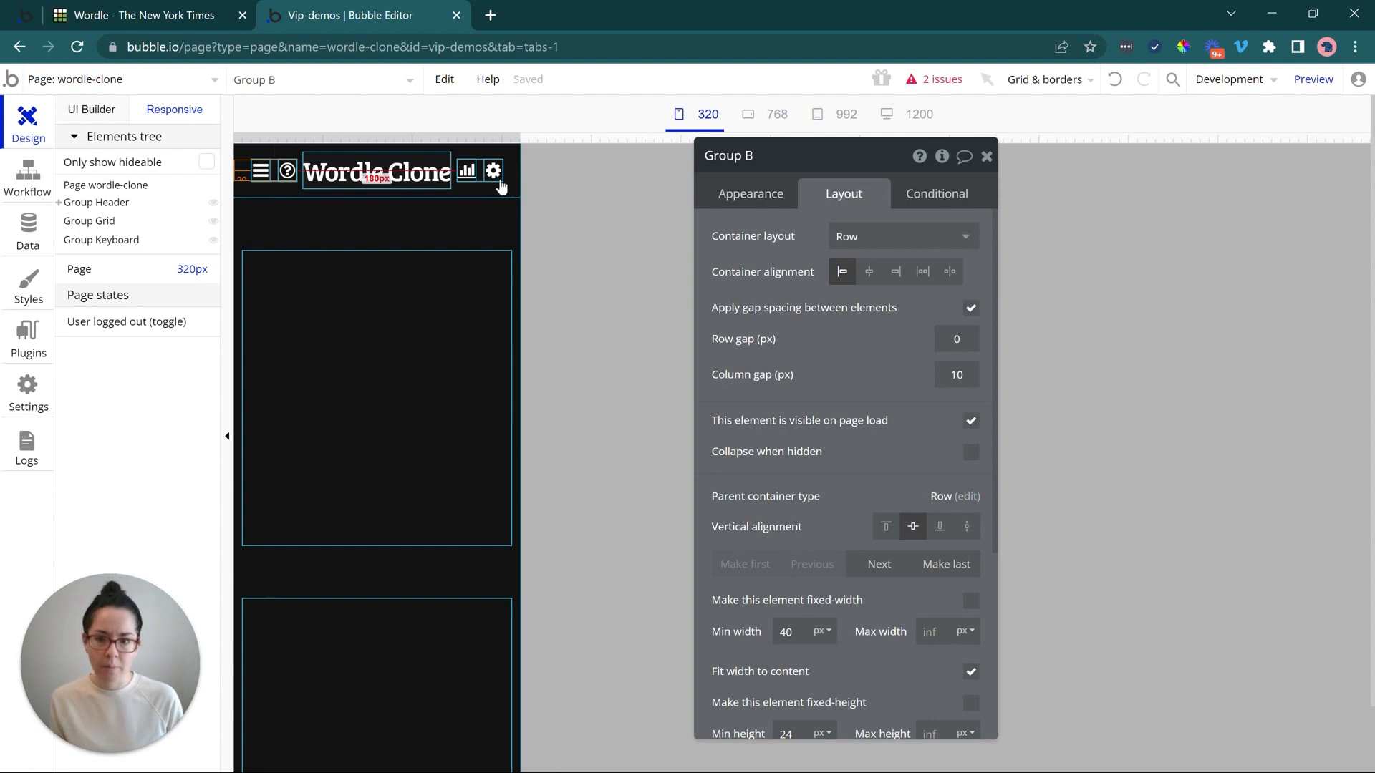
left_click(755, 116)
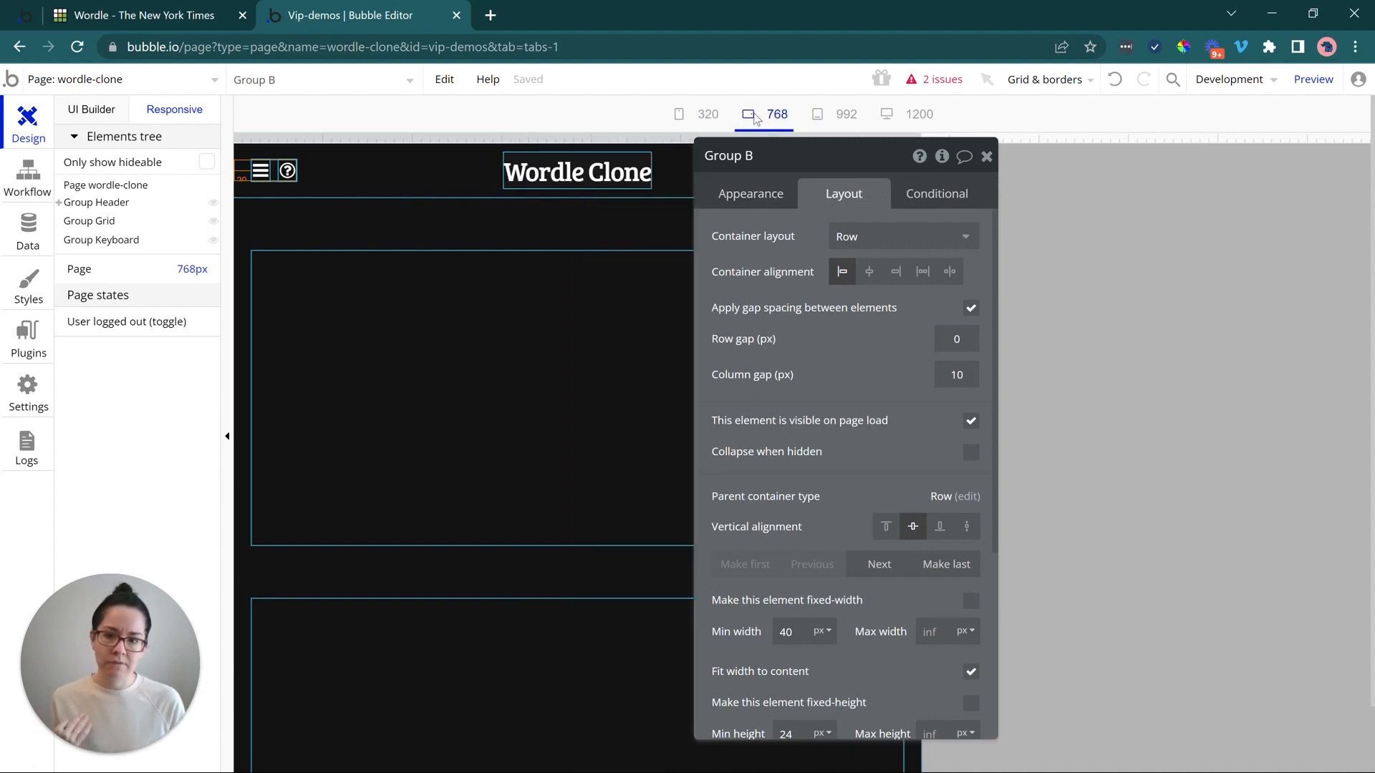
left_click(707, 115)
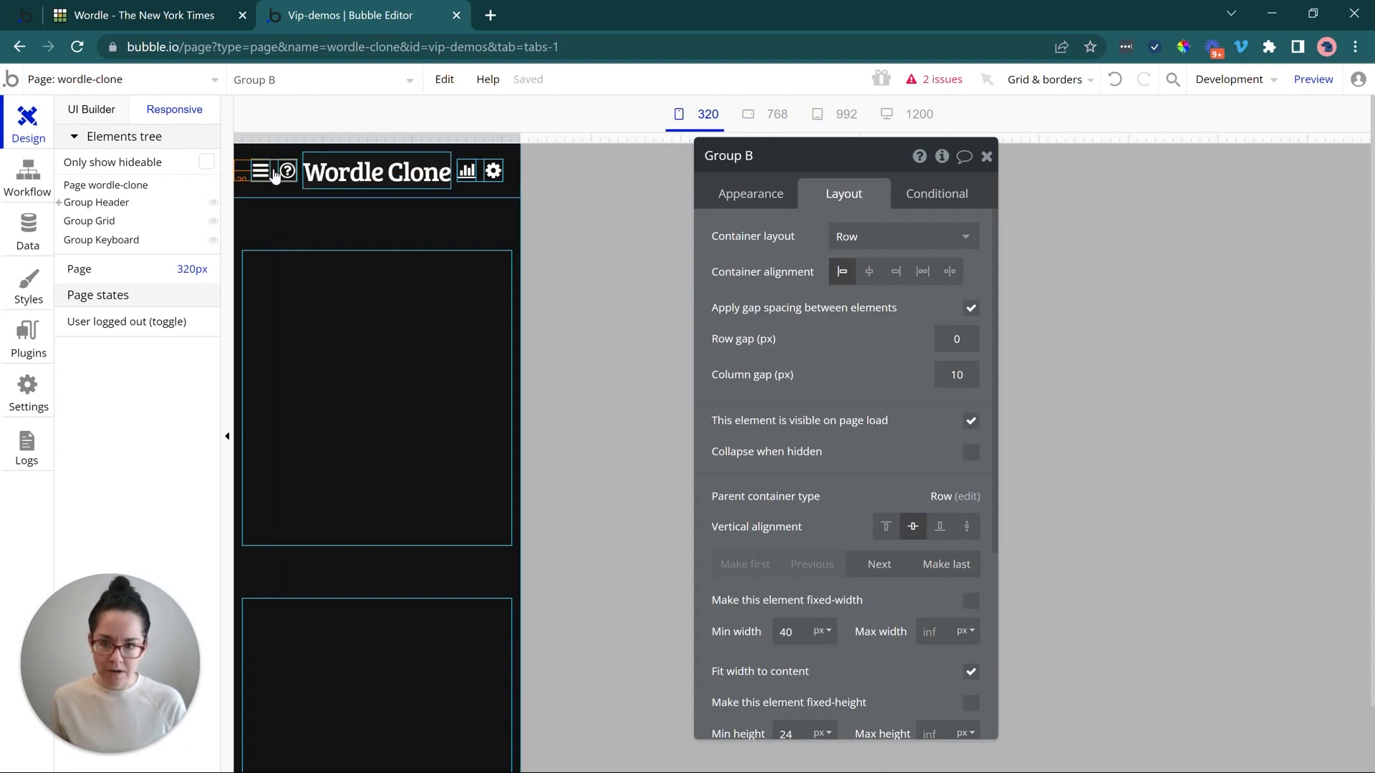
left_click(91, 107)
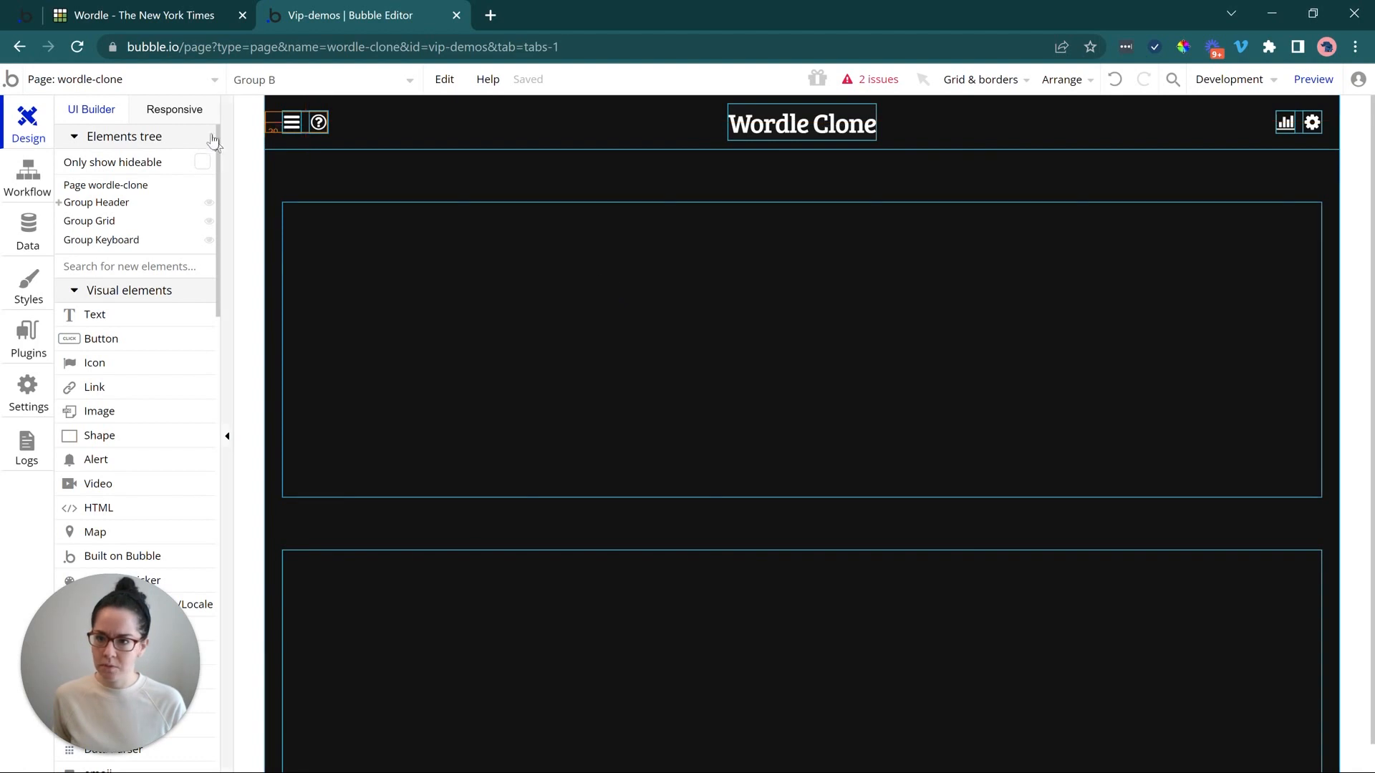
left_click(174, 109)
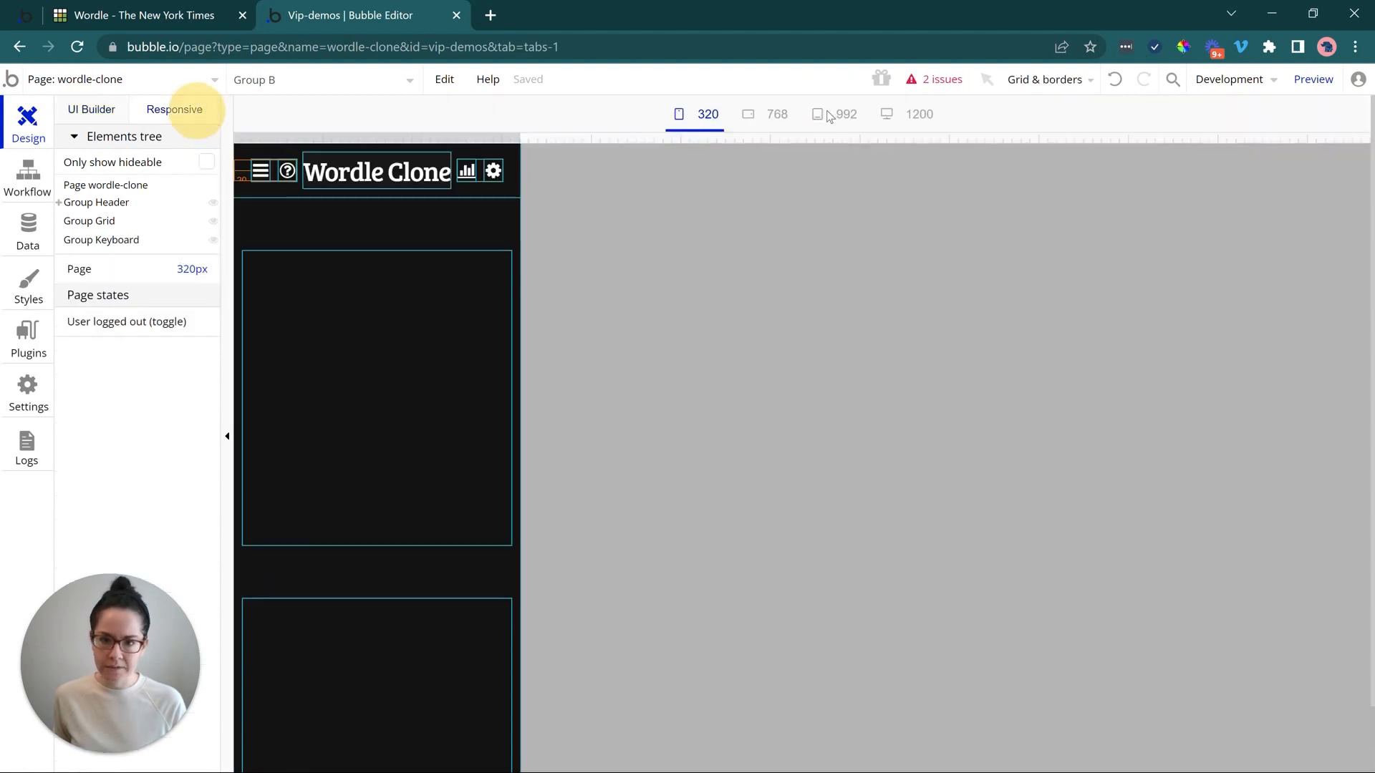
- At the 1200 px page width, set Group Grid's maximum width to 600 px
left_click(901, 116)
left_click(483, 303)
left_click(482, 301)
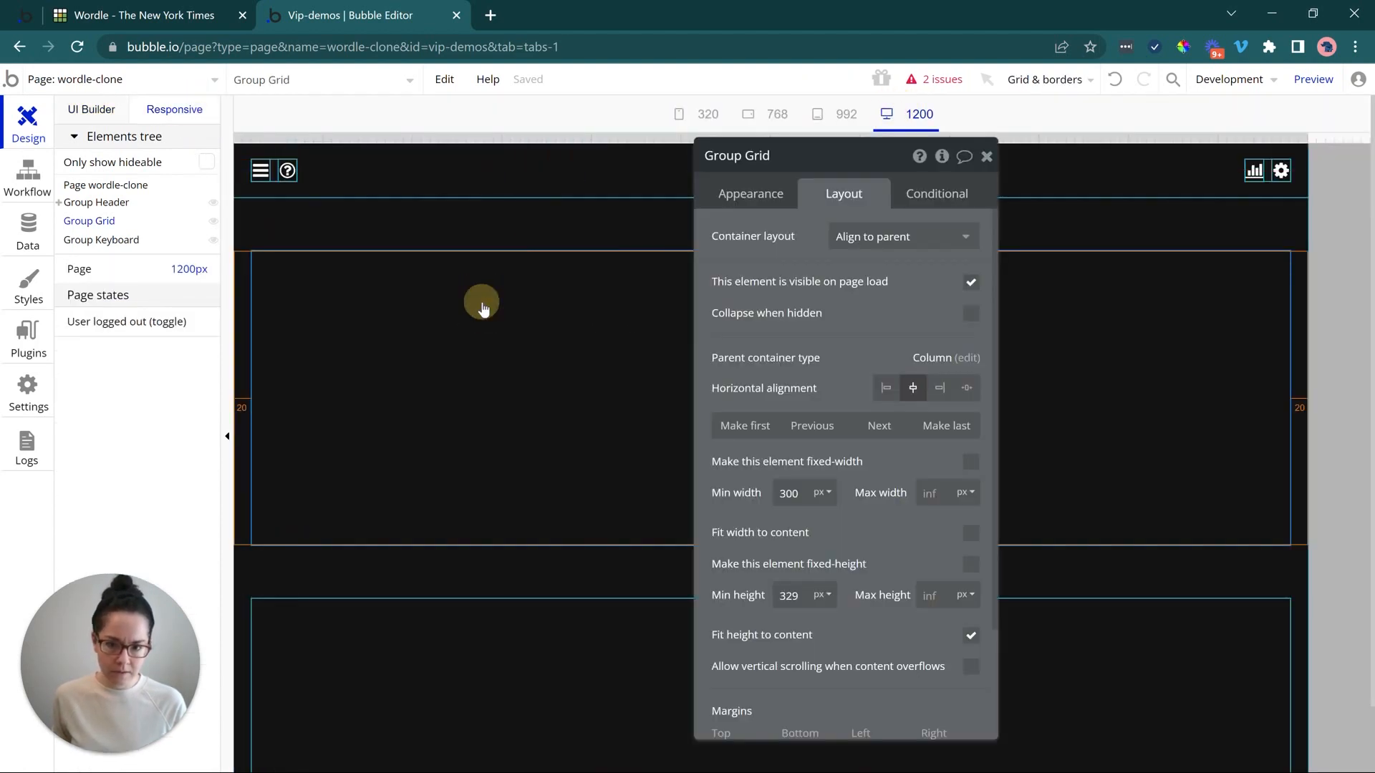
left_click(934, 501)
left_click(933, 493)
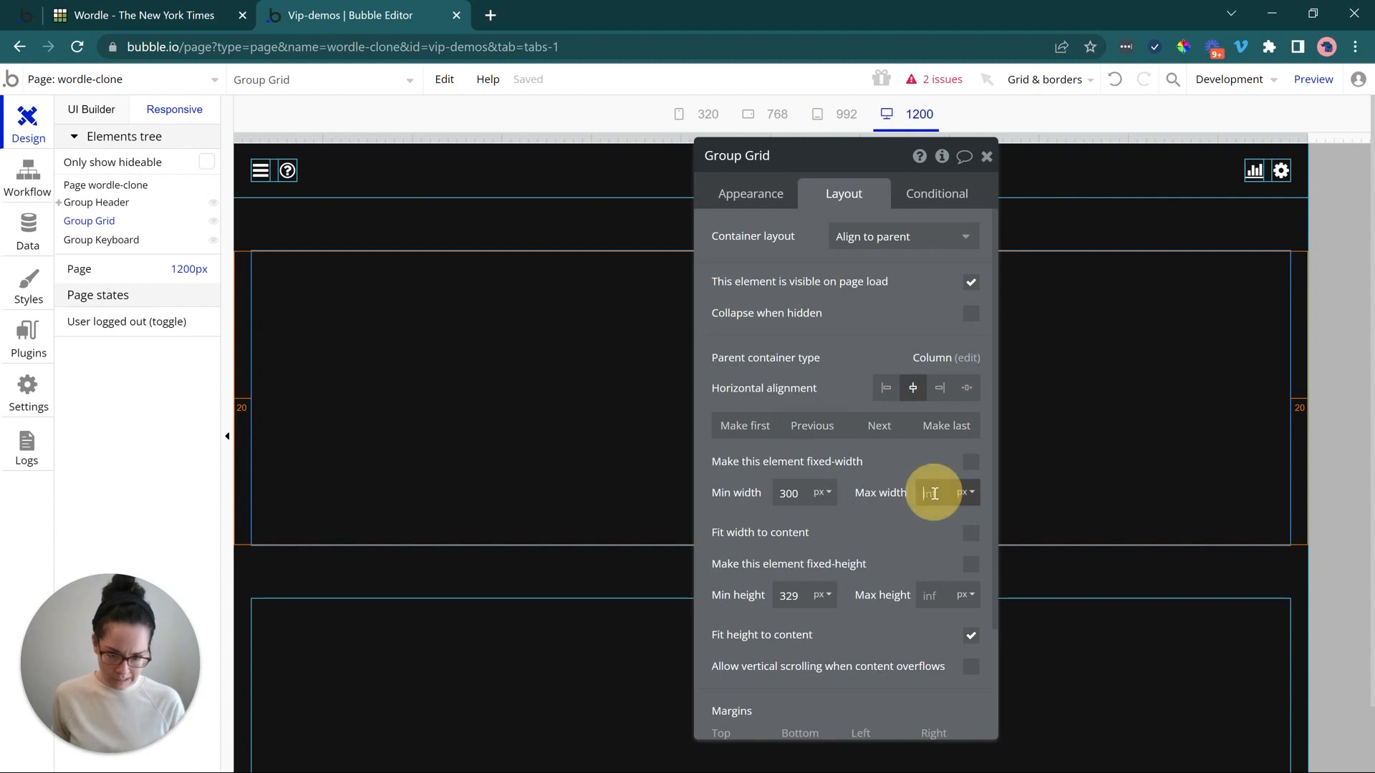
type("600")
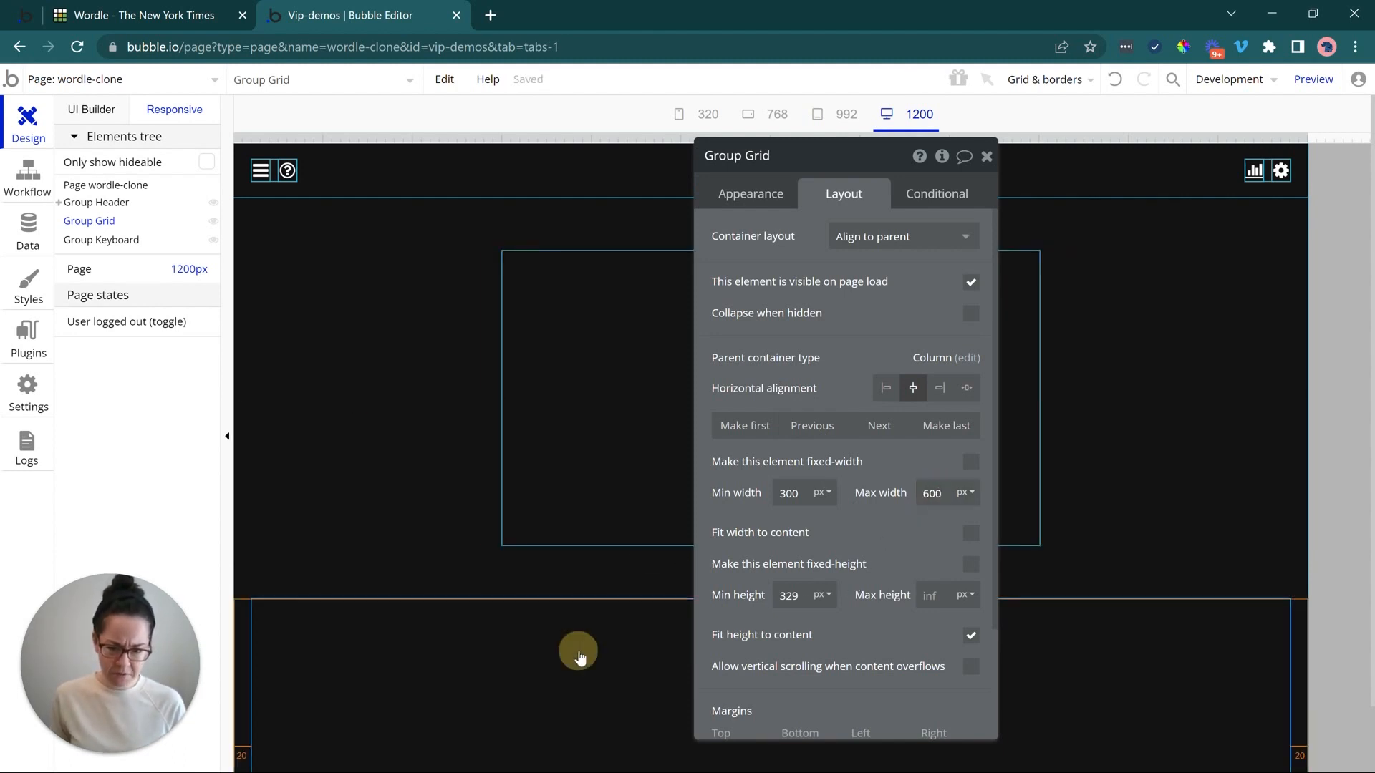
- Set Group Keyboard's maximum width to 600 px and close its property editor
left_click(577, 652)
left_click(928, 512)
type("600")
left_click(873, 500)
left_click(986, 156)
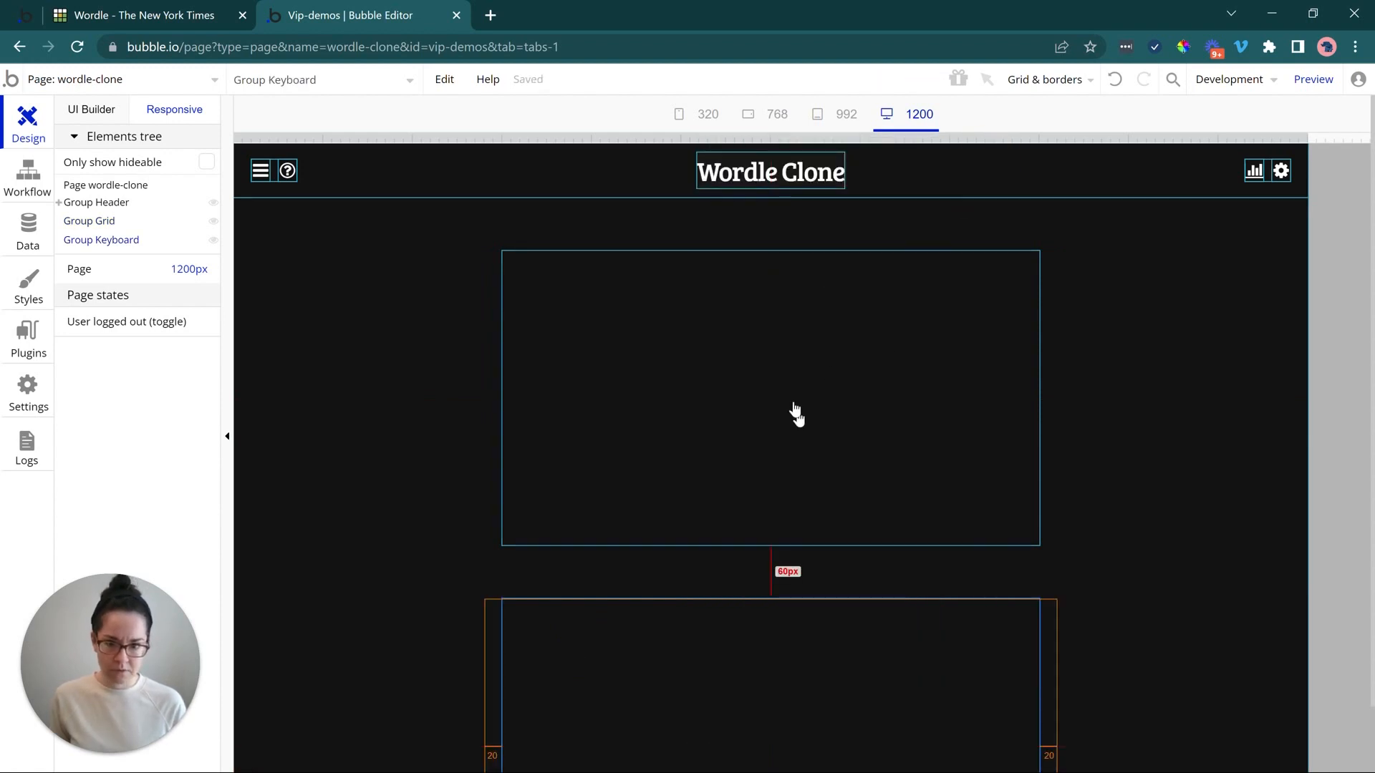
- Return to the page builder and compare the page with the original Wordle's grid and keyboard layout
left_click(104, 116)
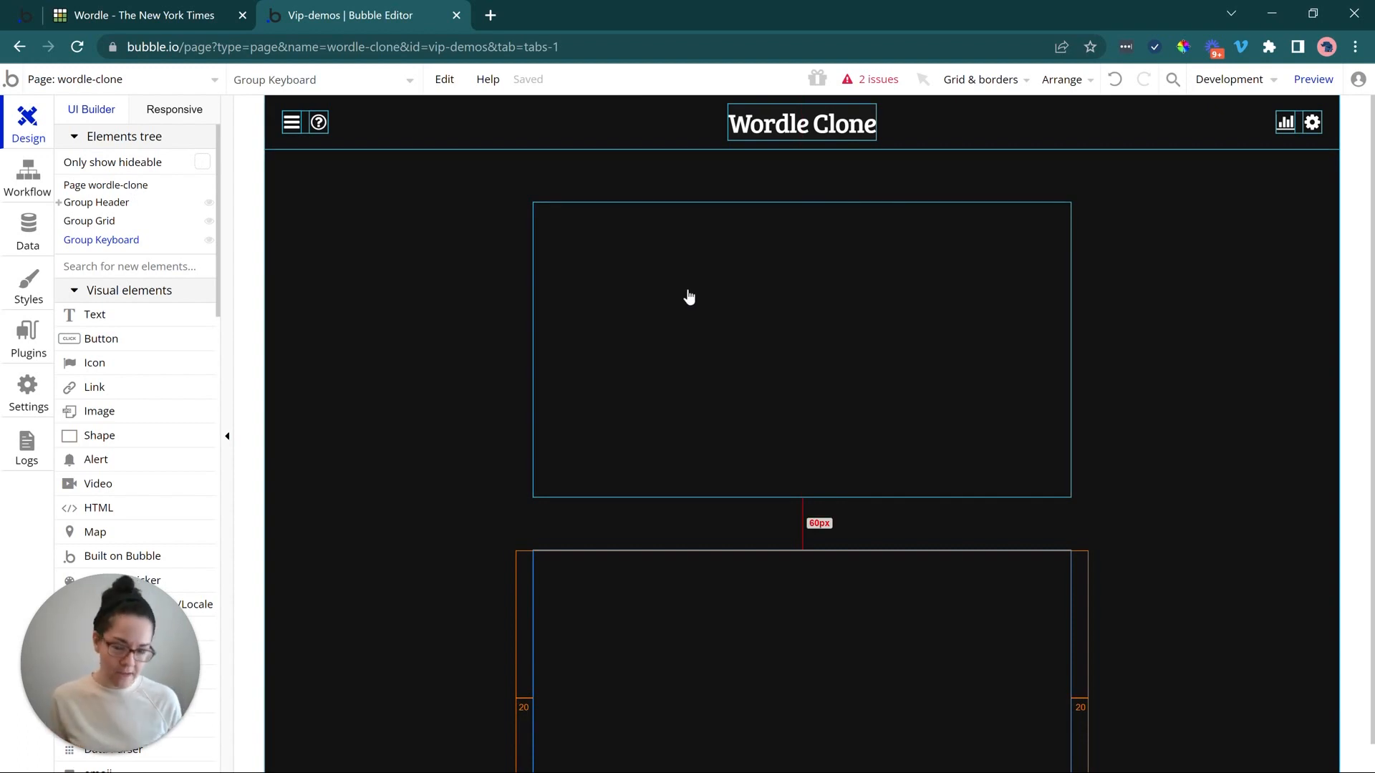
left_click(146, 15)
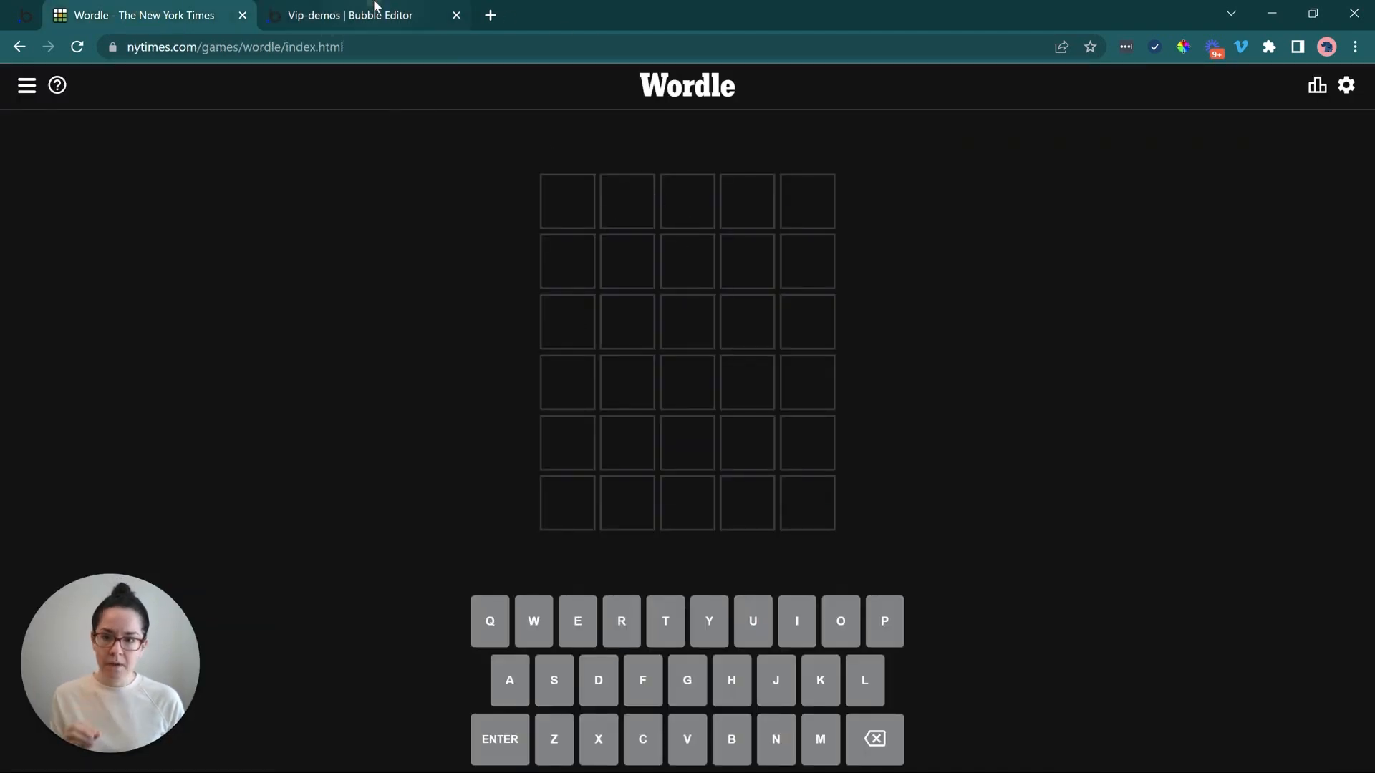
left_click(374, 13)
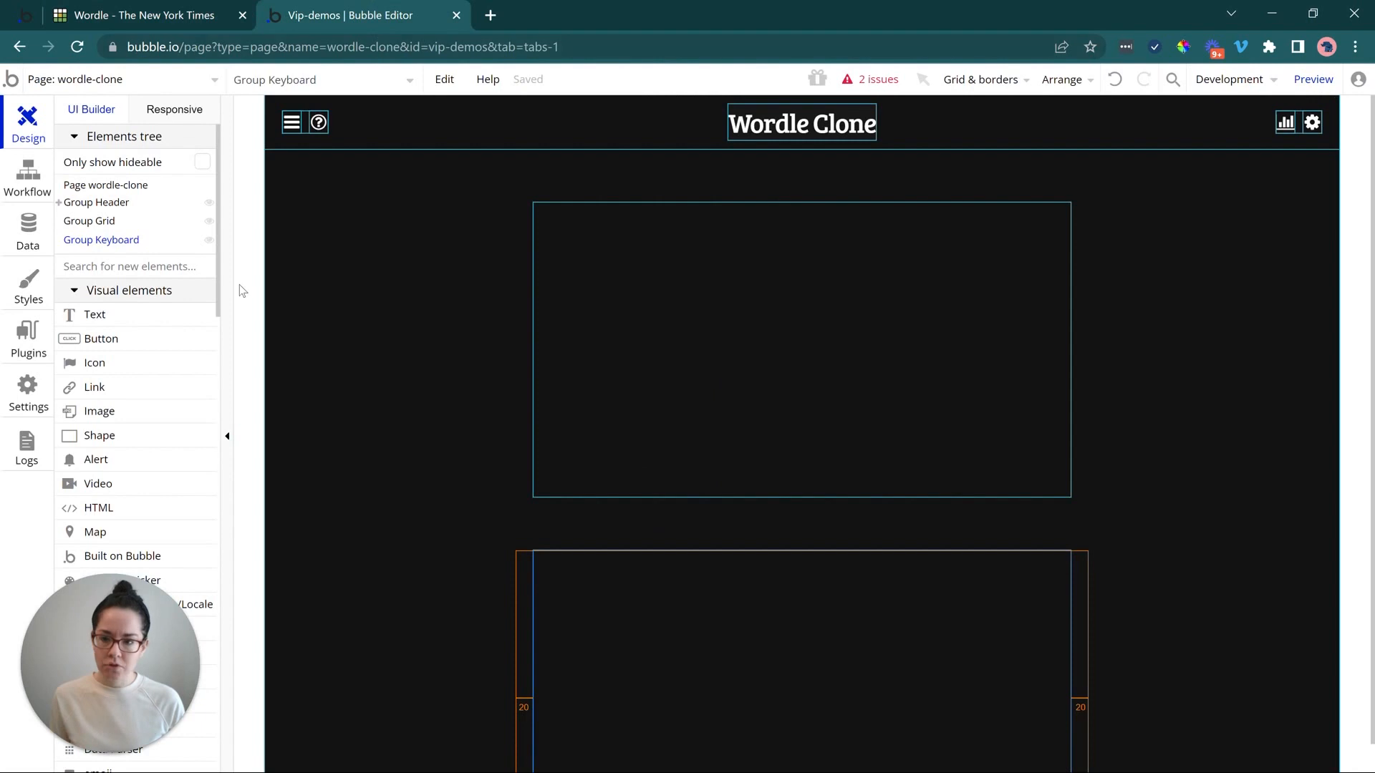
- Review the Toolbox plugin's elements and actions among the installed plugins
left_click(18, 348)
scroll(254, 447, "down", 15)
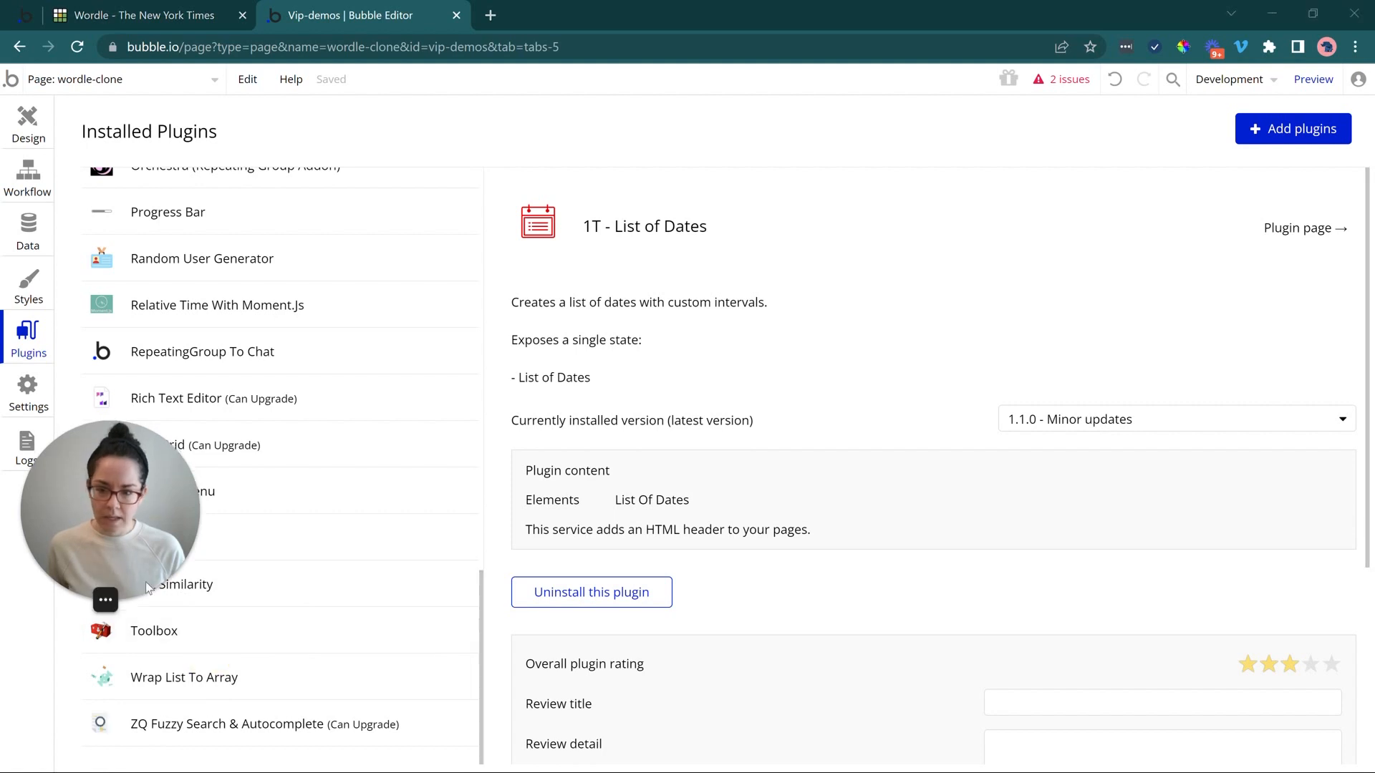
left_click(143, 630)
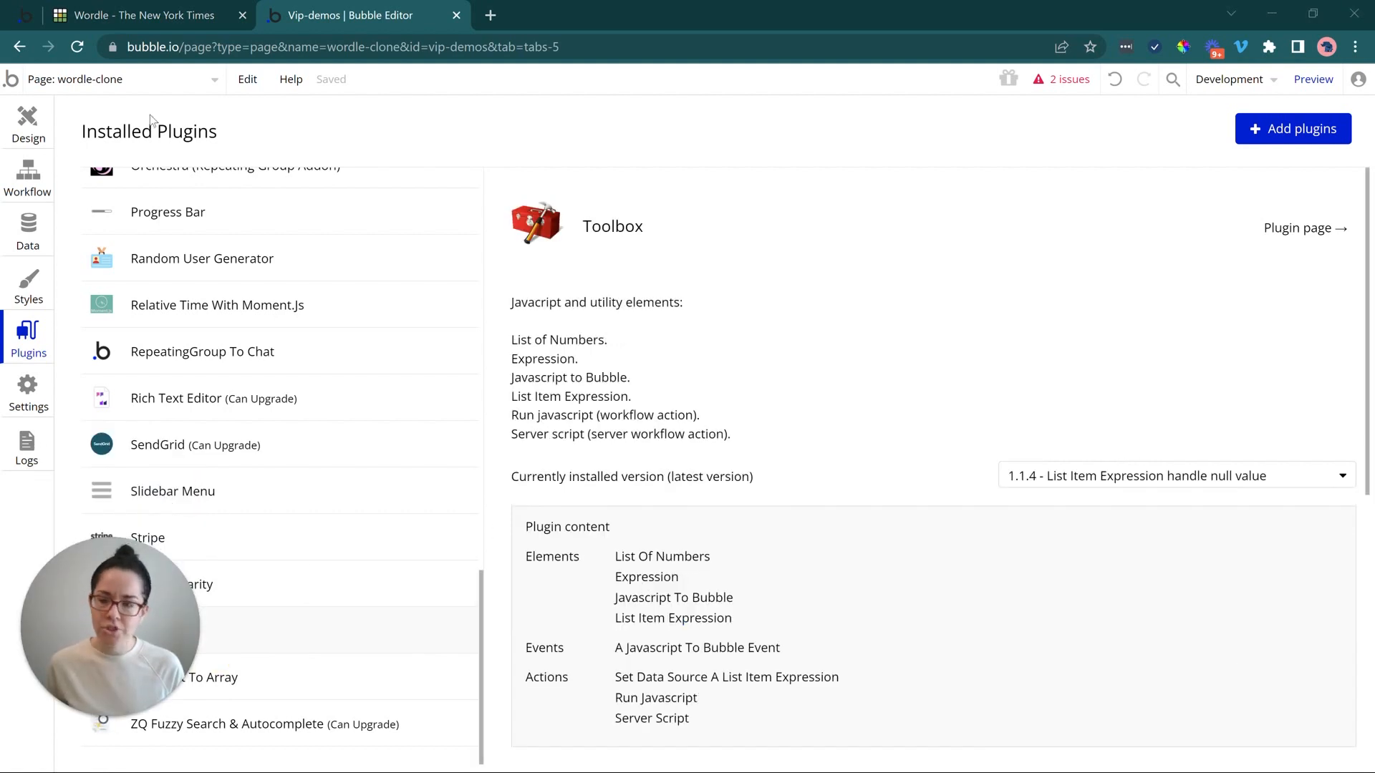
- Add a List of Numbers element to the wordle-clone page, outside the grid and keyboard groups
left_click(27, 123)
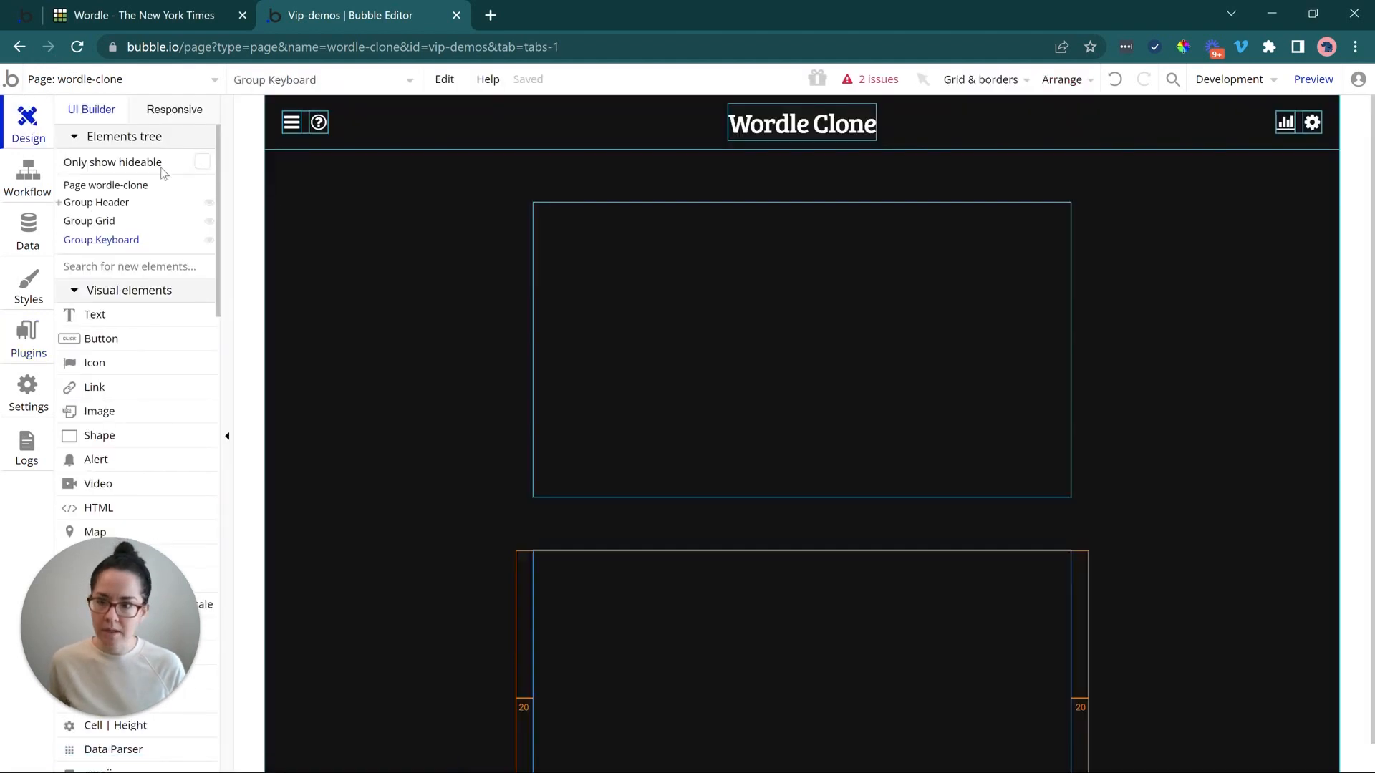
type("list")
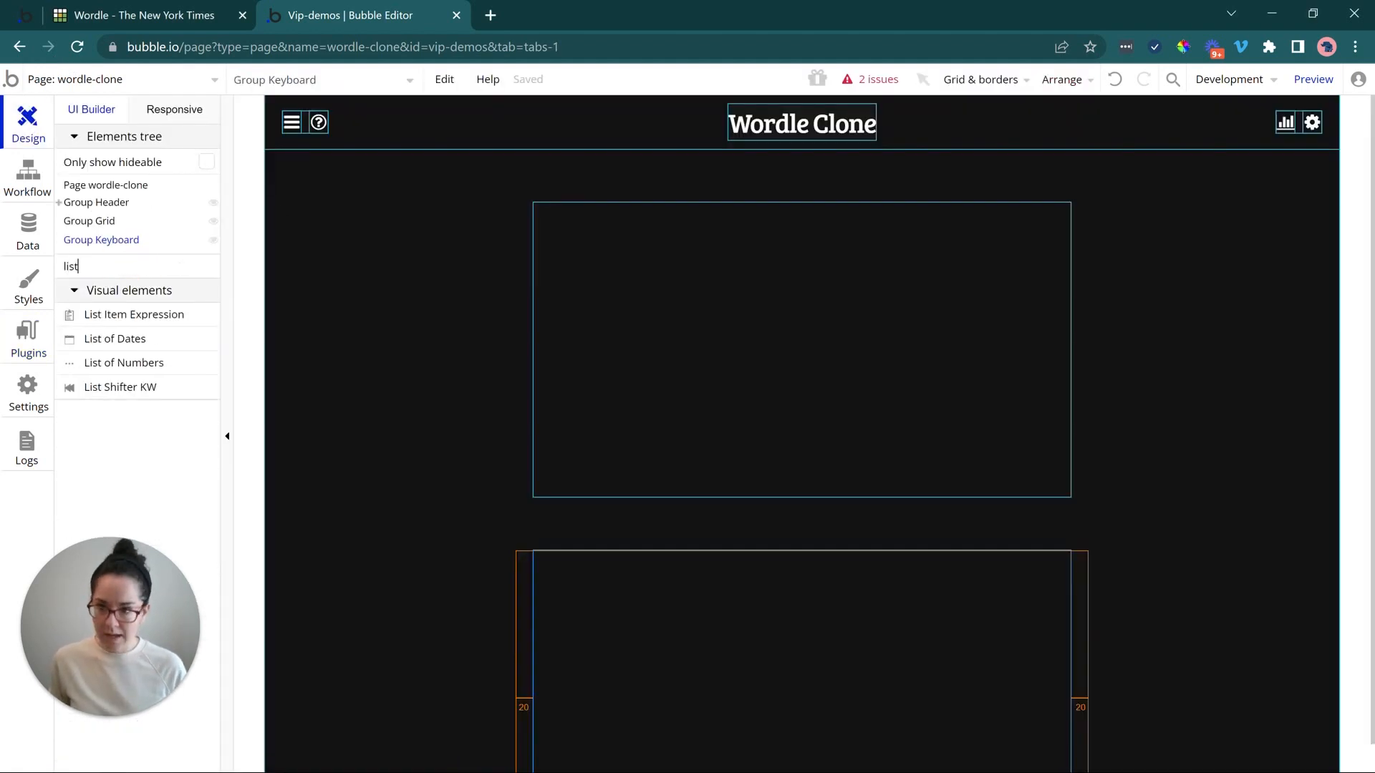
left_click(773, 517)
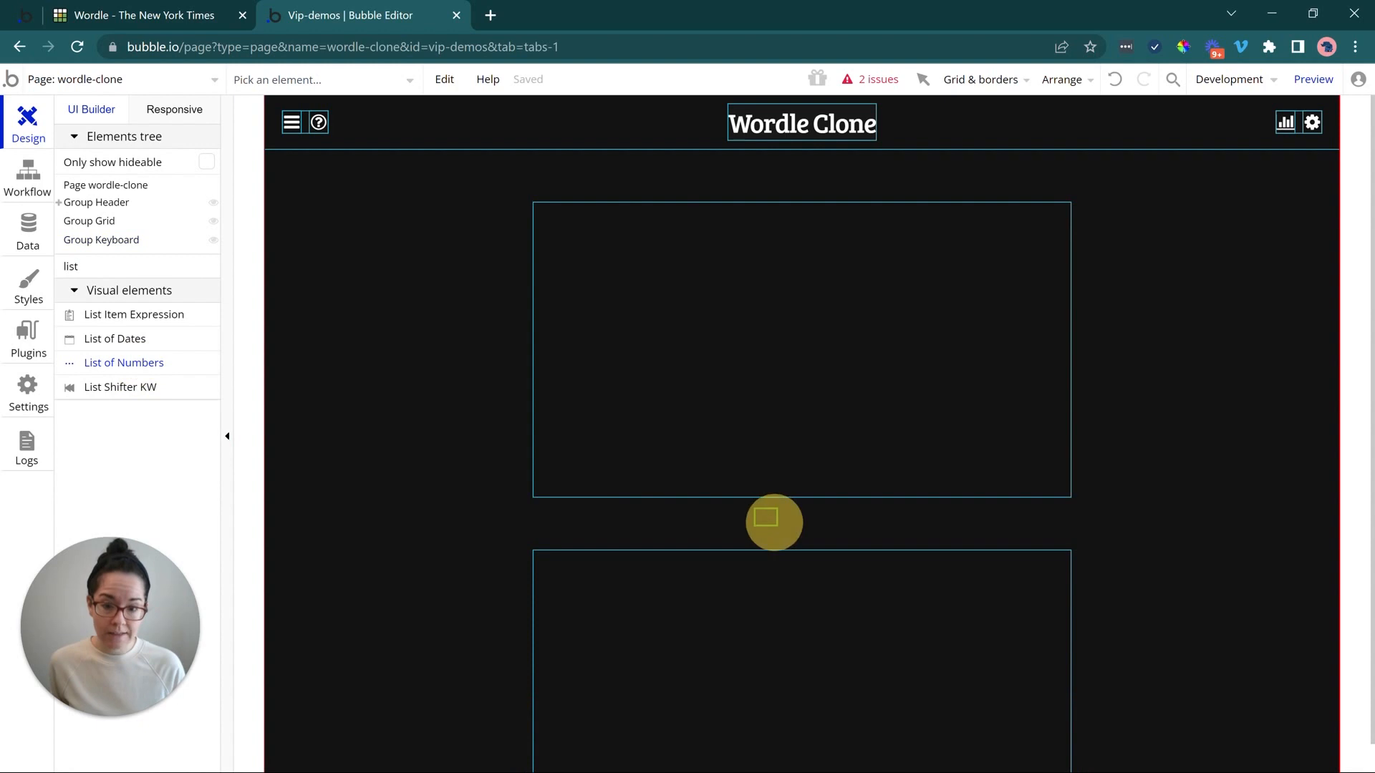
- Move the List of Numbers element to the end of the page and center it horizontally
left_click(844, 193)
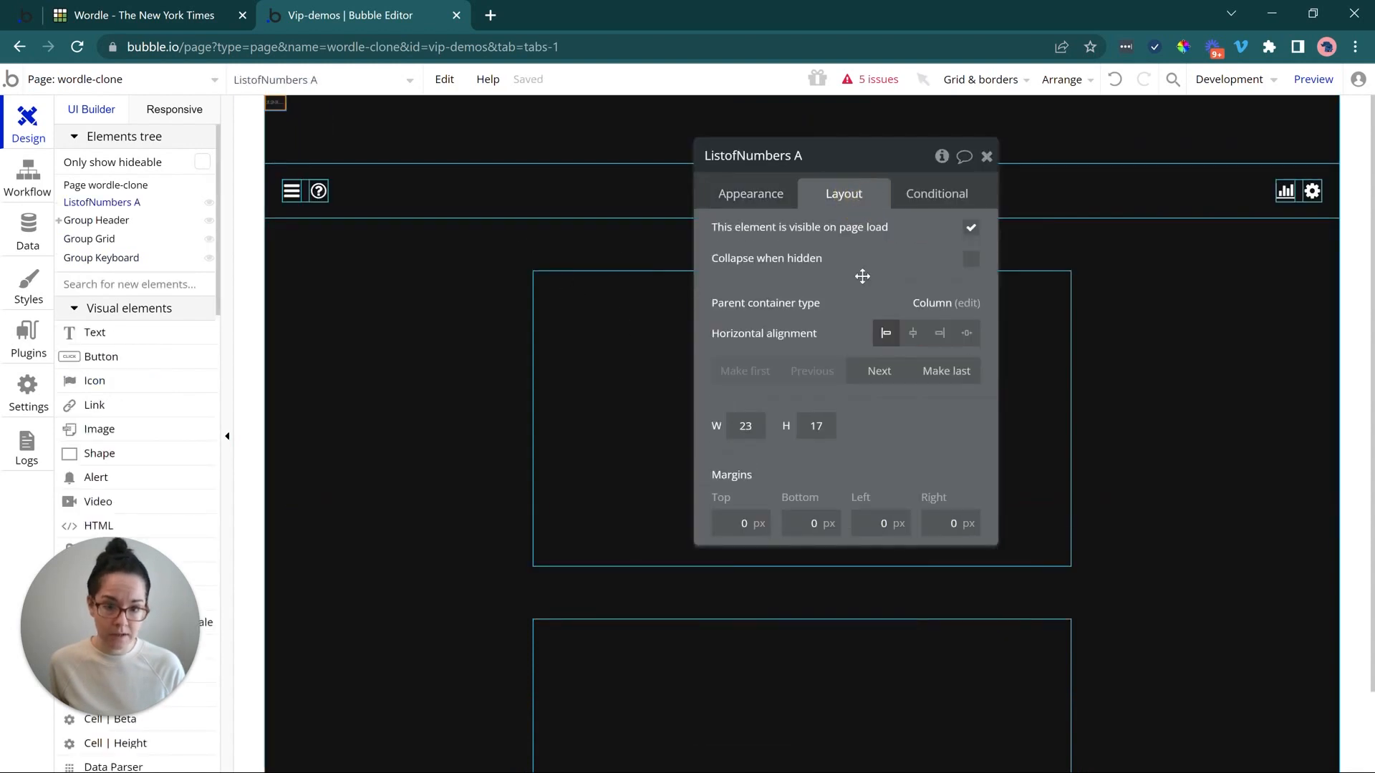
left_click(927, 371)
scroll(836, 748, "down", 2)
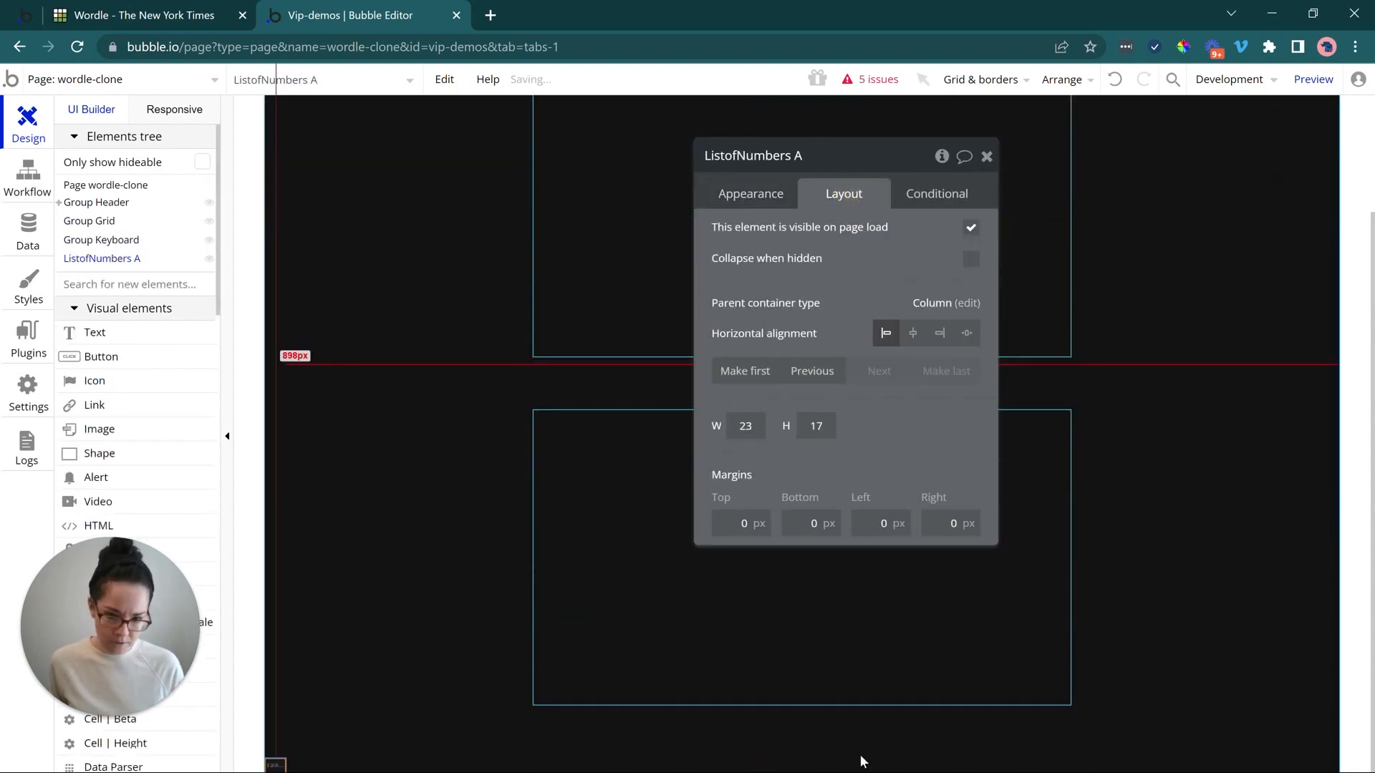
left_click(913, 333)
- Configure the List of Numbers with start number 1, list length 6 and increment 1, and close its property editor
left_click(750, 195)
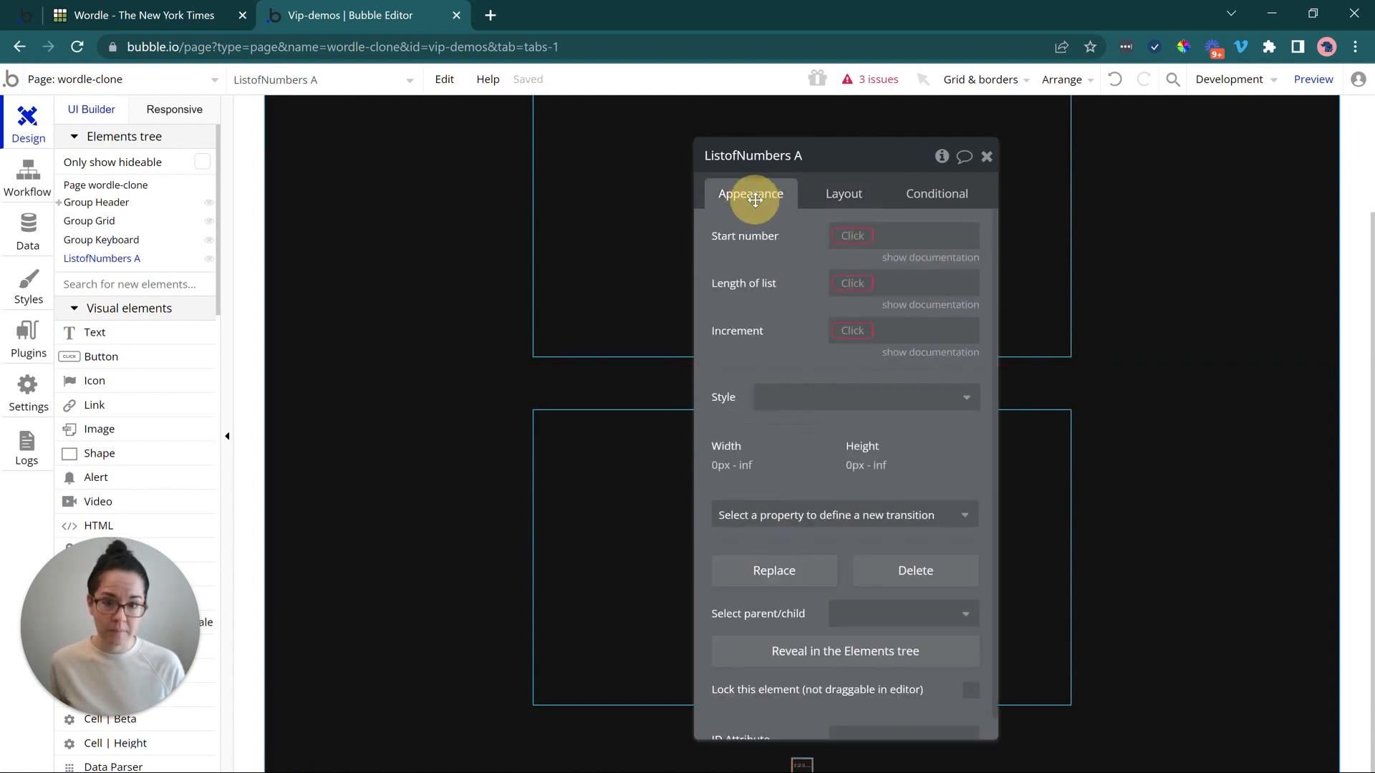
left_click(845, 242)
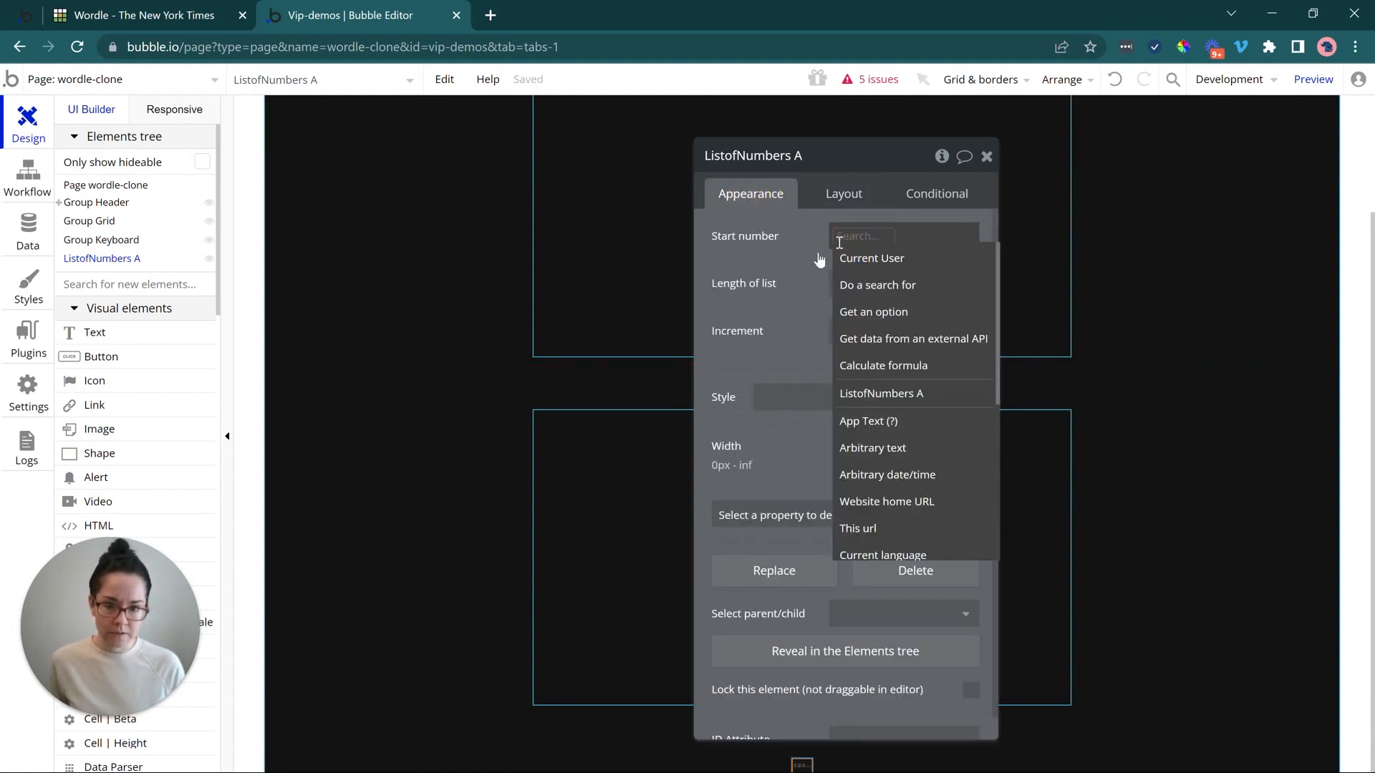
type("1")
left_click(868, 284)
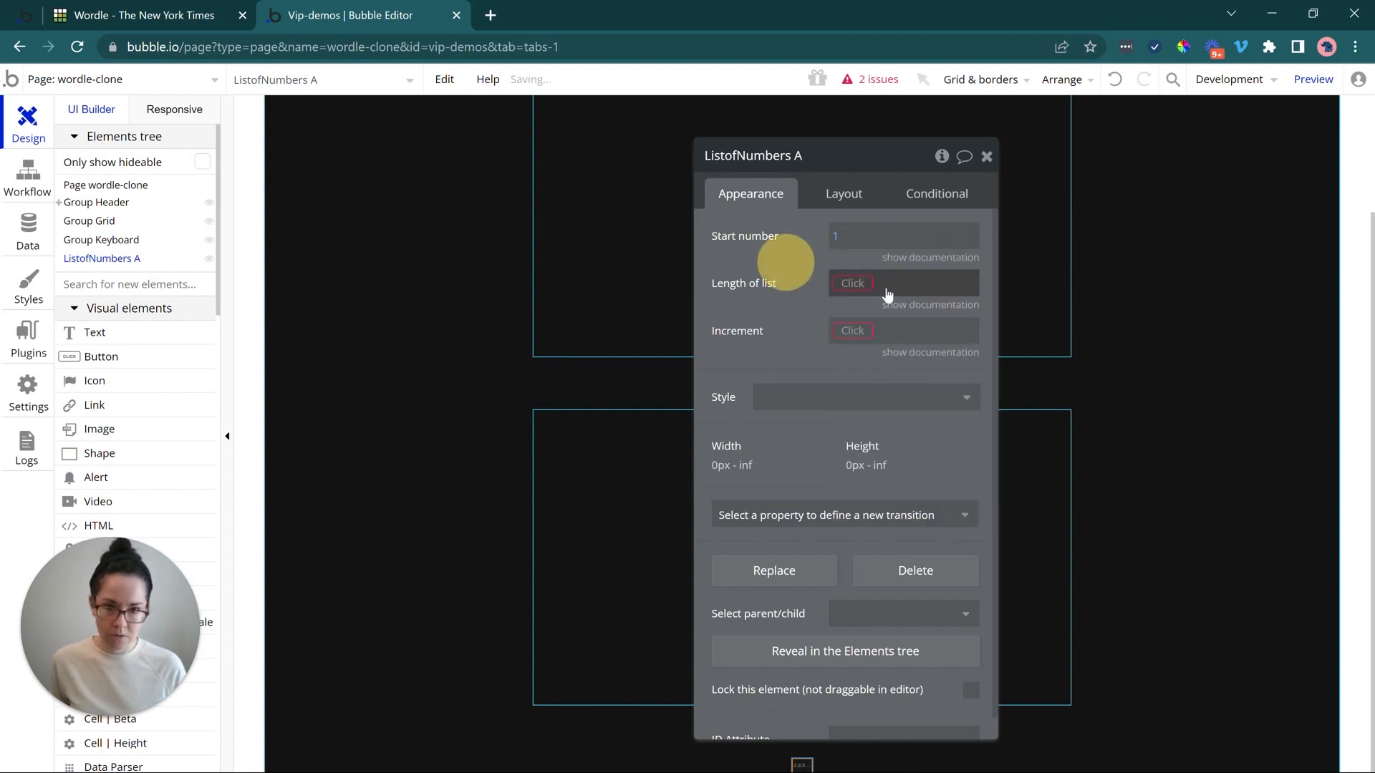
type("6")
left_click(839, 331)
type("1")
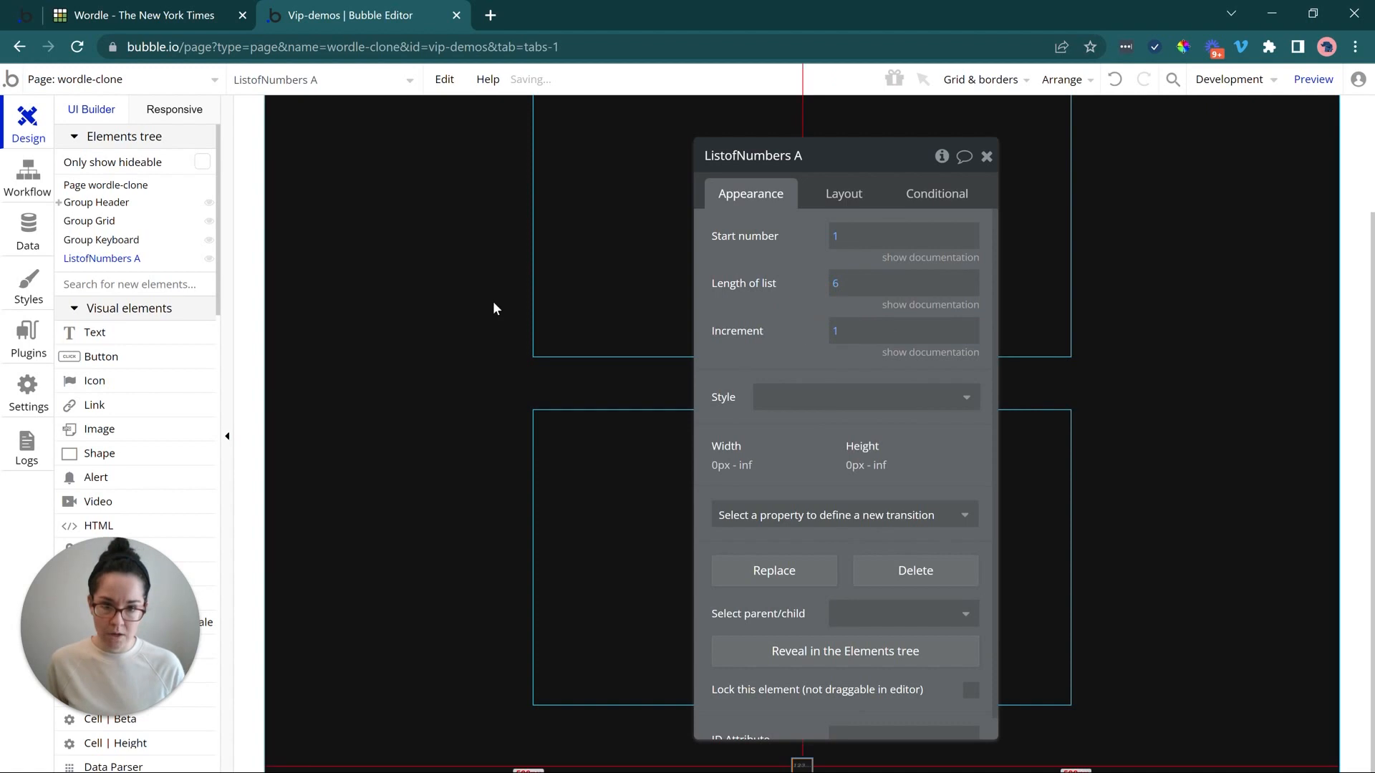
scroll(604, 315, "up", 2)
left_click(985, 157)
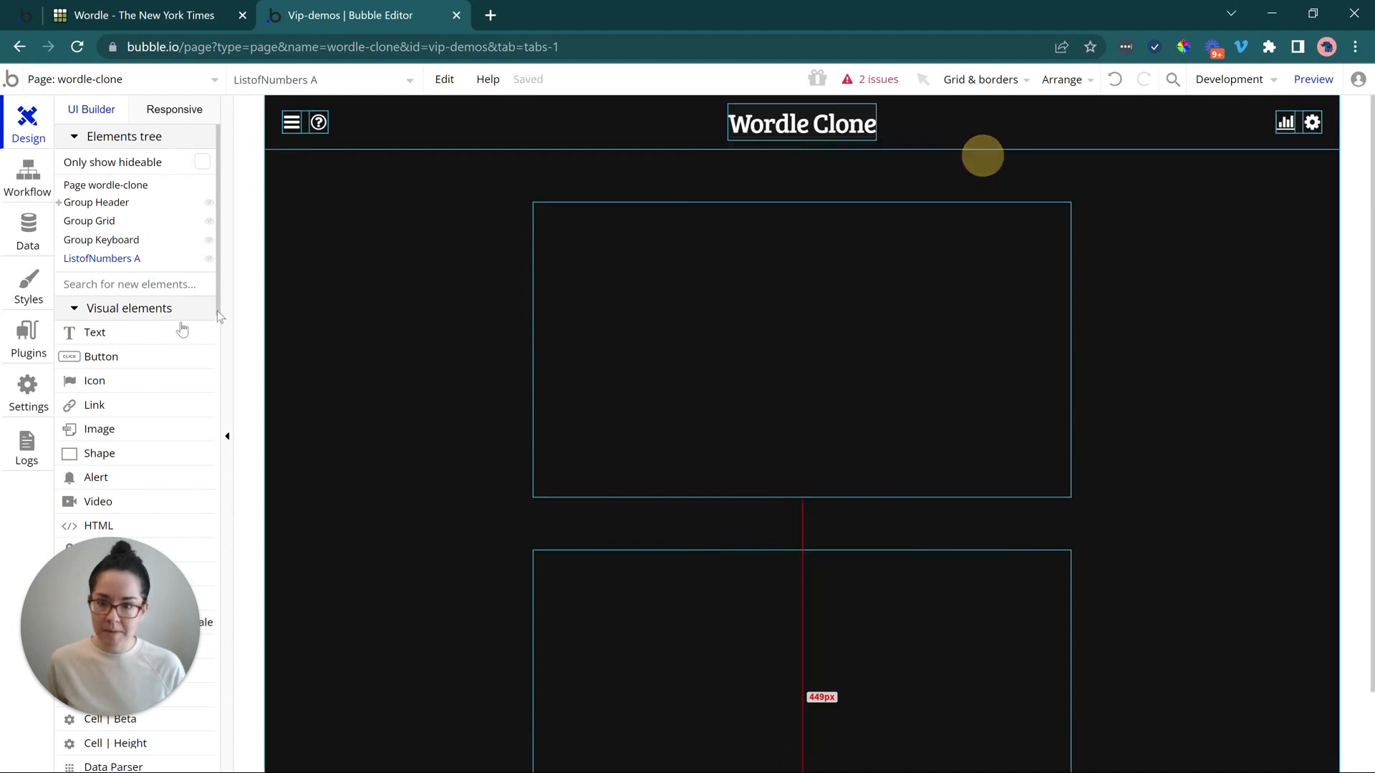
- Draw a repeating group about 534 px wide and 122 px high inside Group Grid
left_click(143, 285)
type("rep")
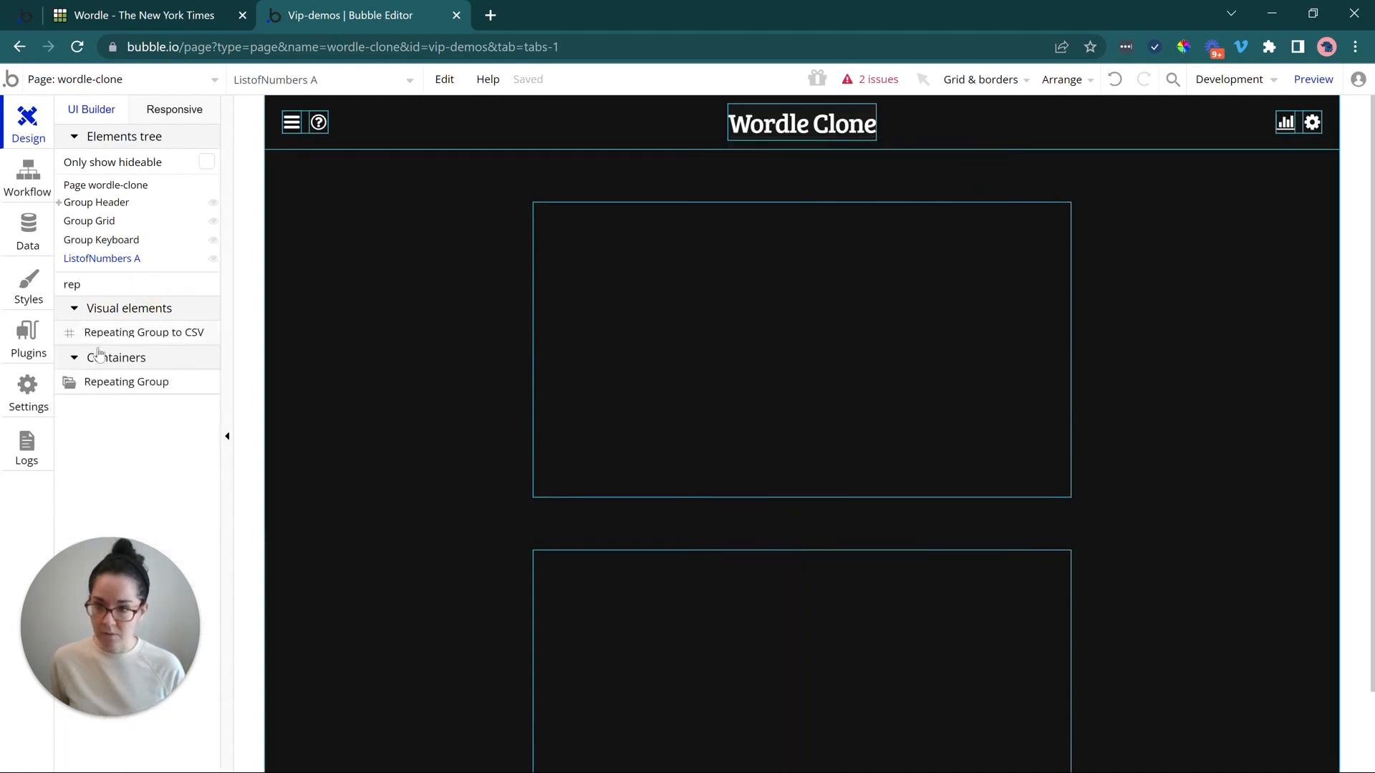
left_click(107, 383)
mouse_move(552, 218)
left_mouse_down()
mouse_move(727, 245)
mouse_move(1026, 322)
mouse_move(1019, 331)
left_mouse_up()
left_click_drag(808, 258, 936, 245)
- Set the repeating group's content type to number and its data source to ListofNumbers A's list
left_click(1051, 225)
type("num")
left_click(983, 253)
left_click(975, 261)
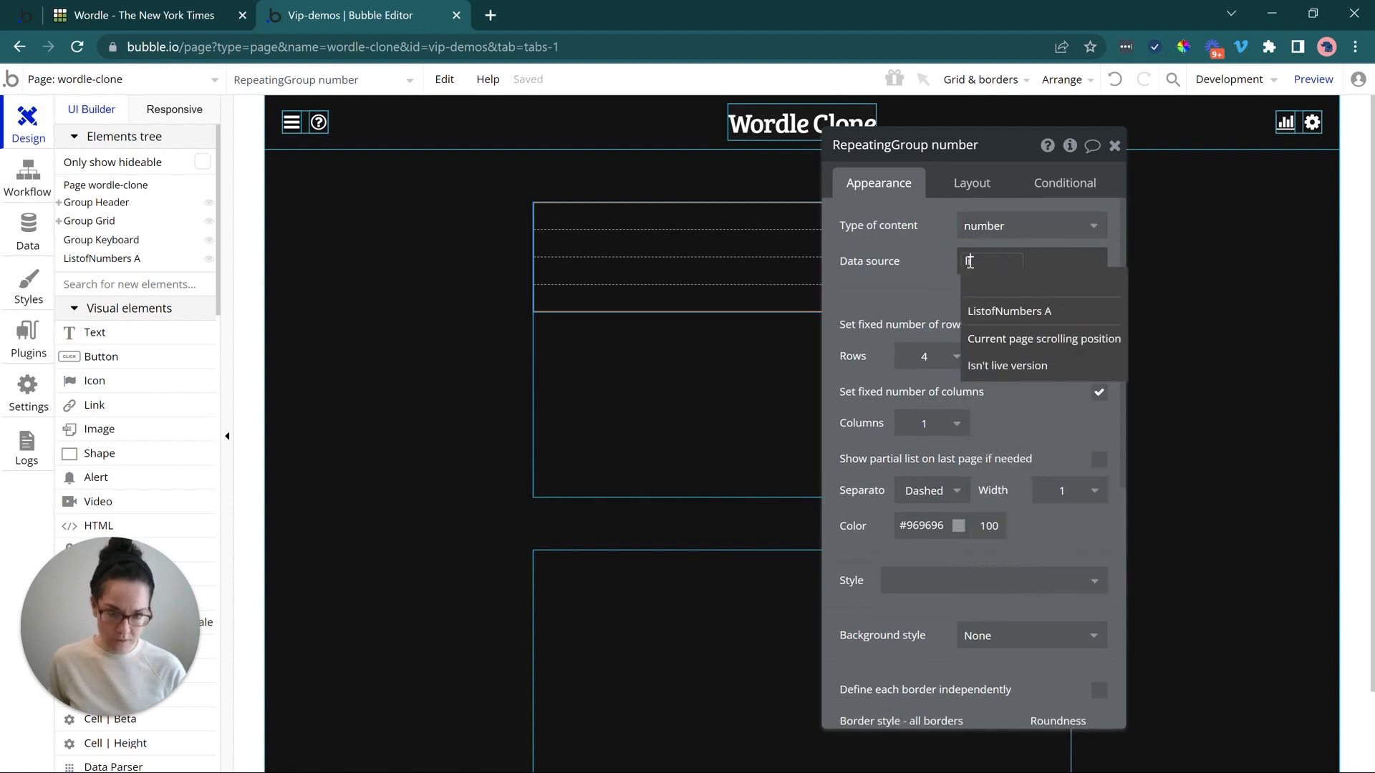
left_click(971, 311)
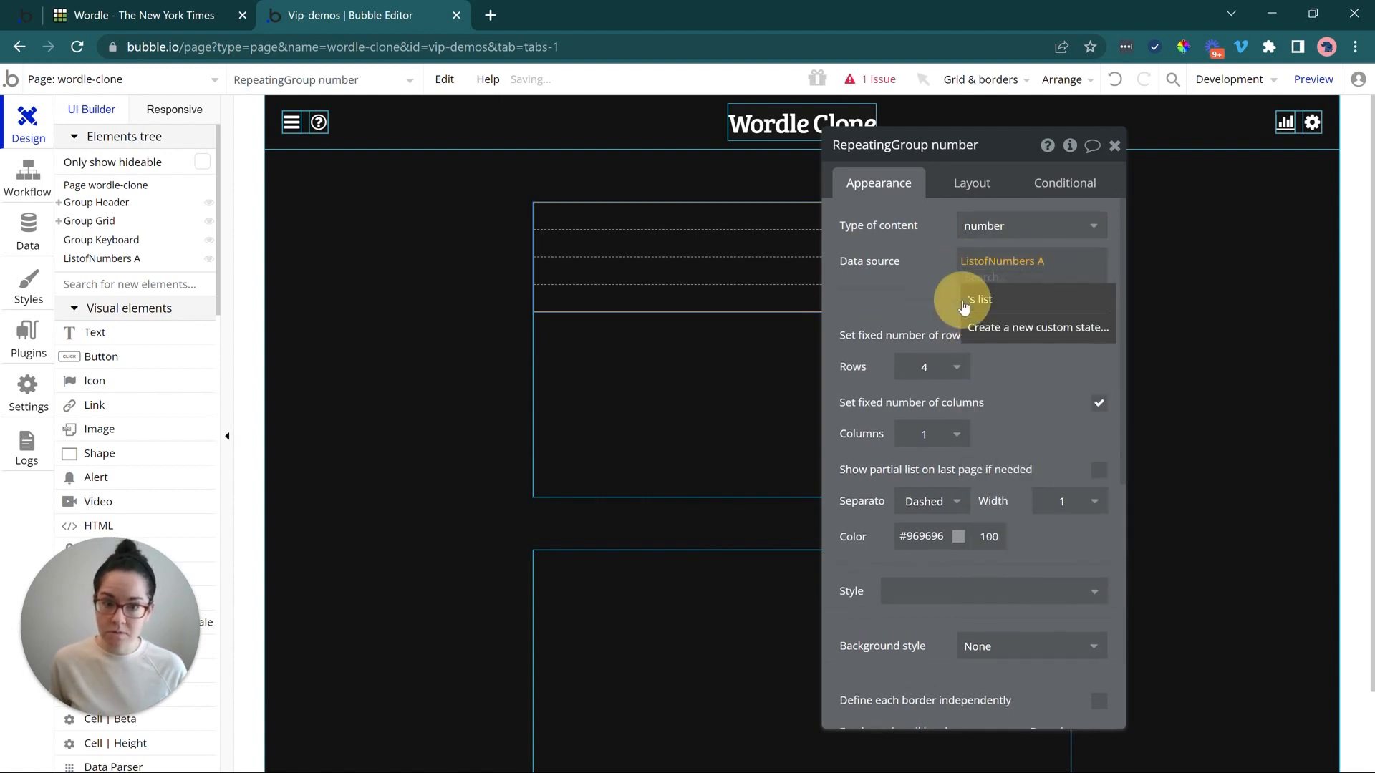
left_click(964, 306)
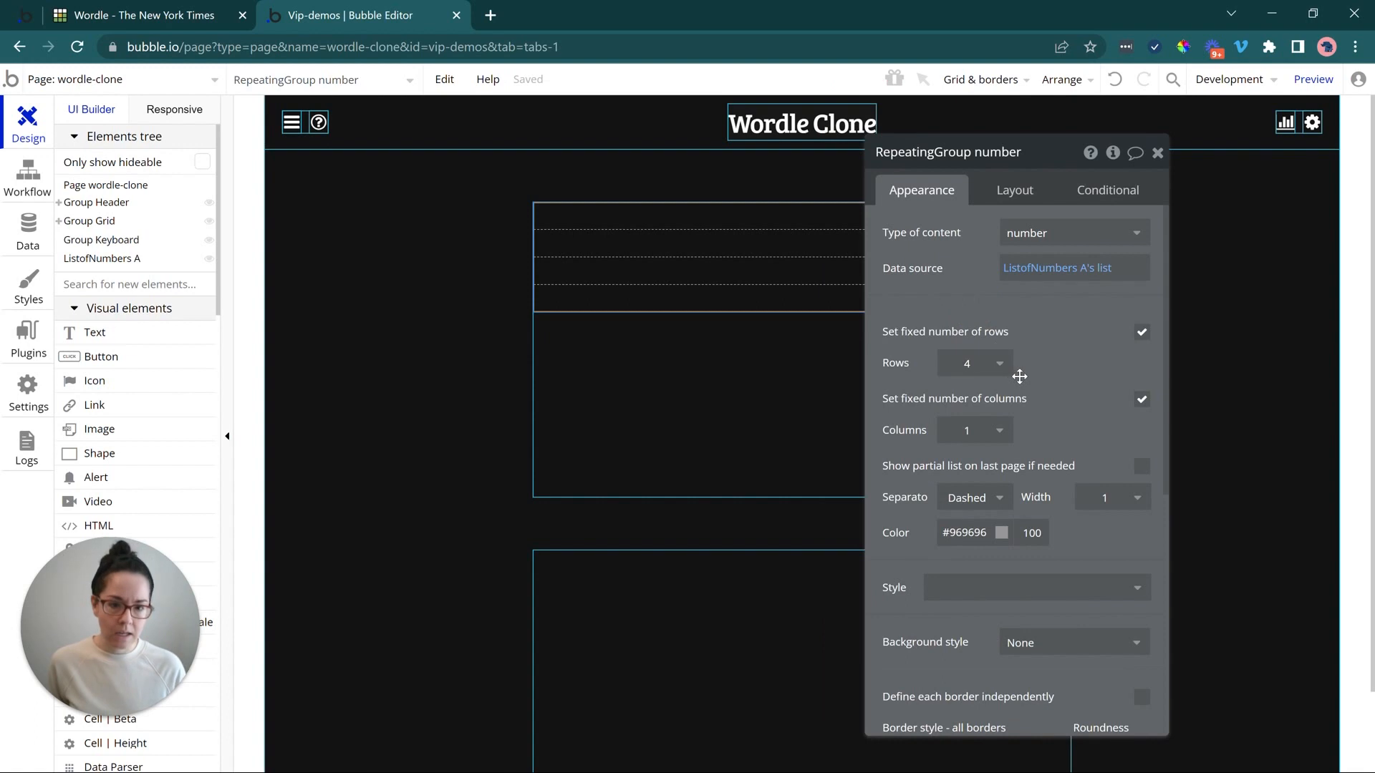
- Set the repeating group to 6 rows and its separator to None
left_click(999, 364)
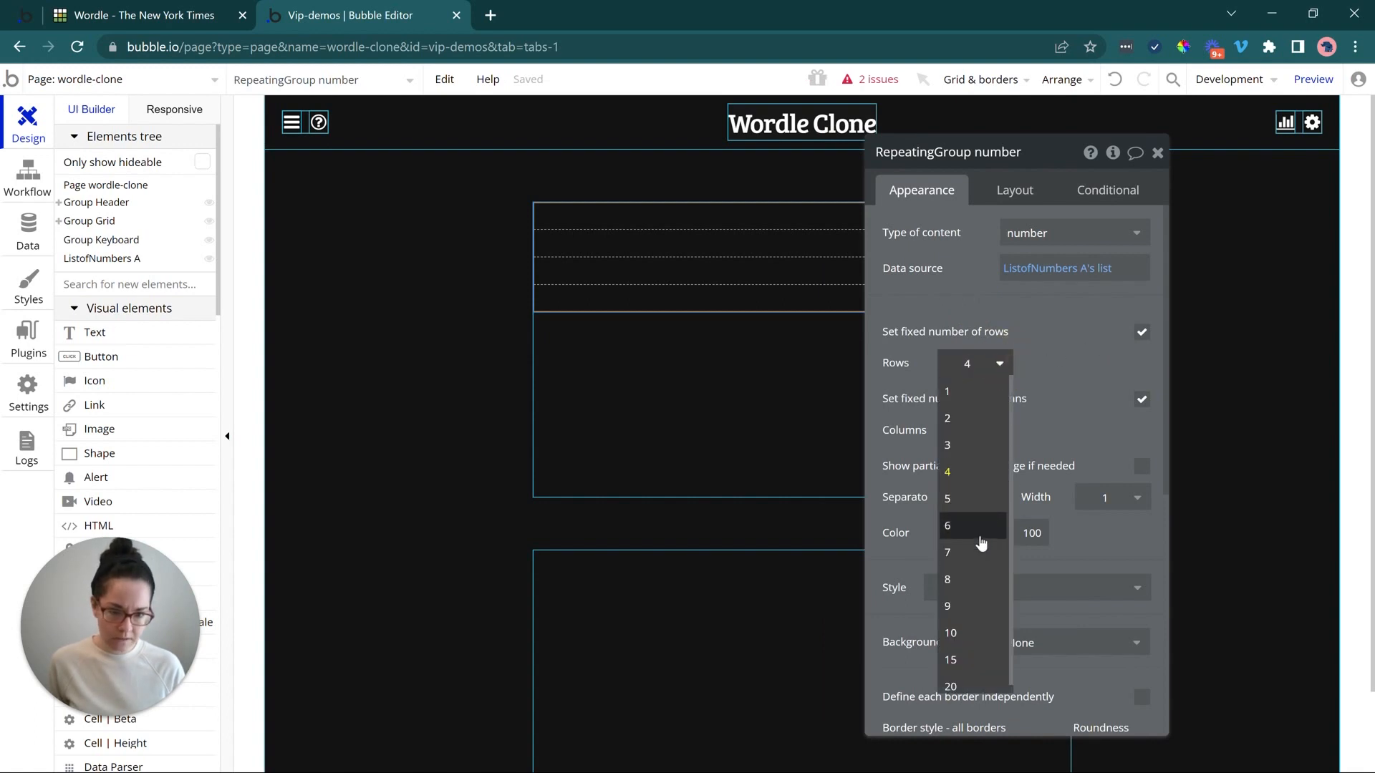
left_click(978, 530)
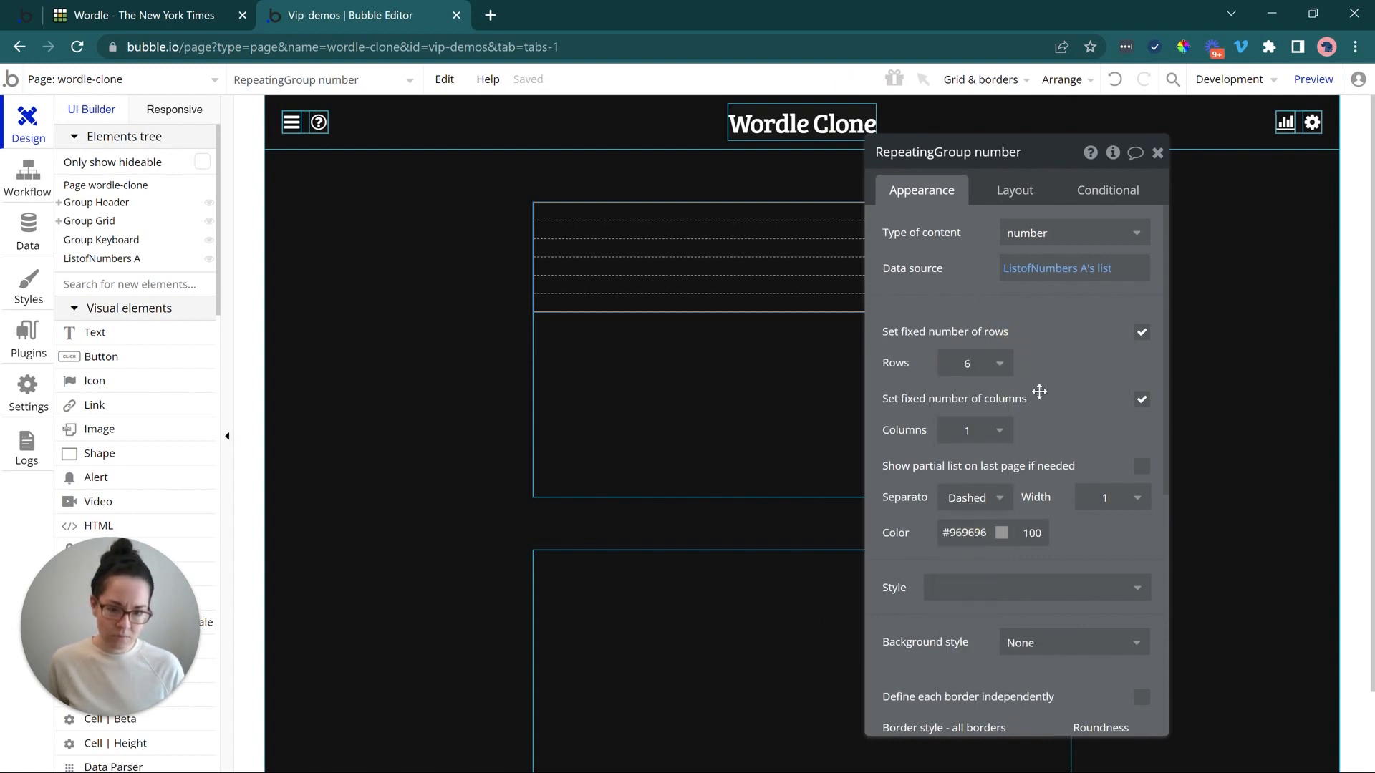
left_click(972, 492)
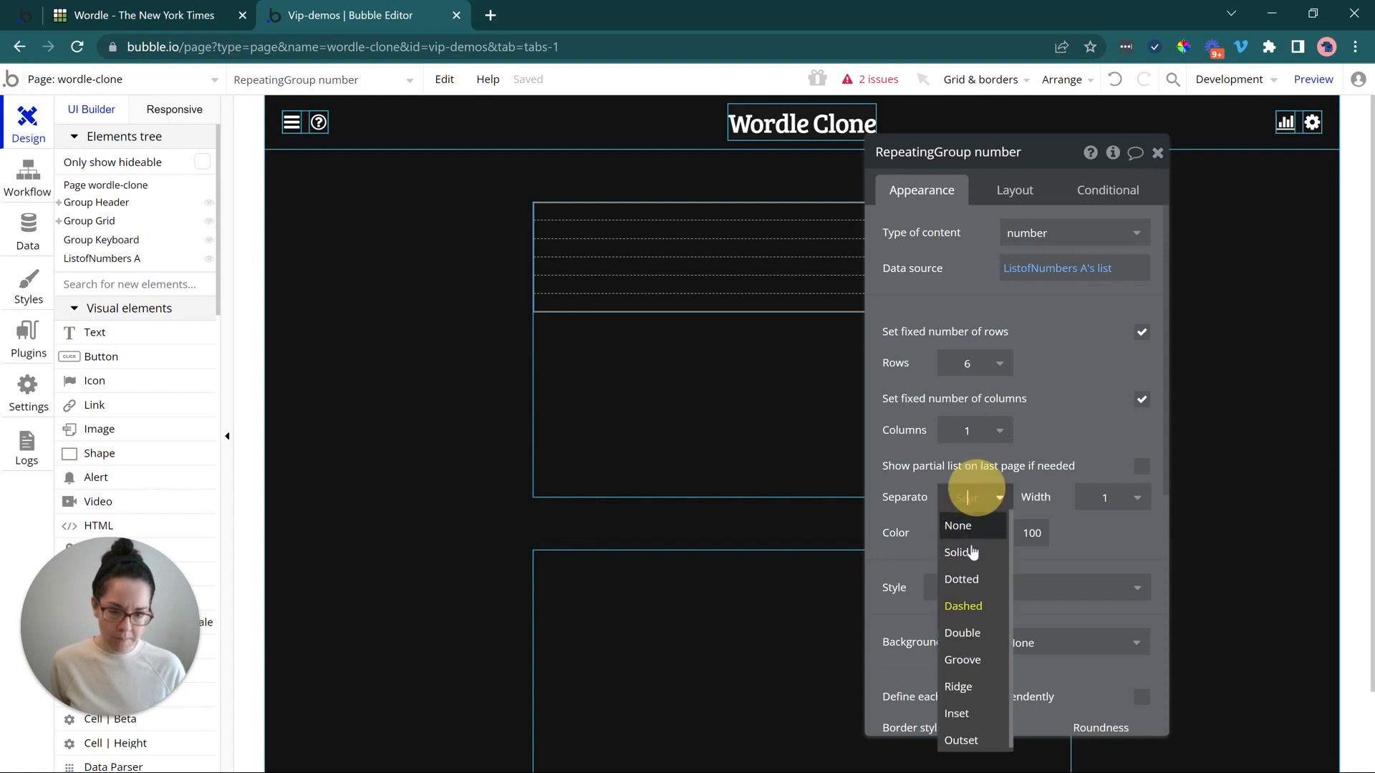
left_click(972, 521)
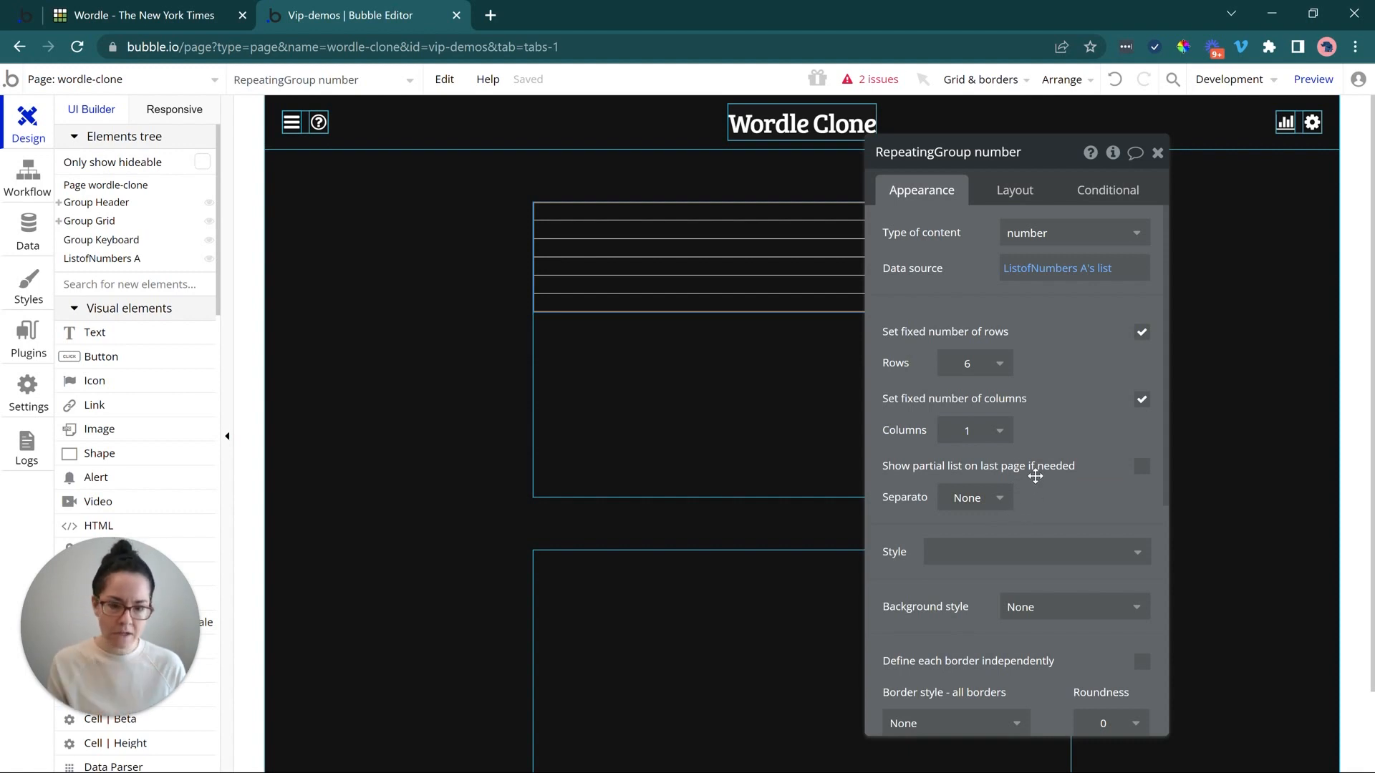
left_click_drag(1080, 399, 1136, 406)
- Center the repeating group within Group Grid and set its cell container layout to Align to parent
left_click(1079, 213)
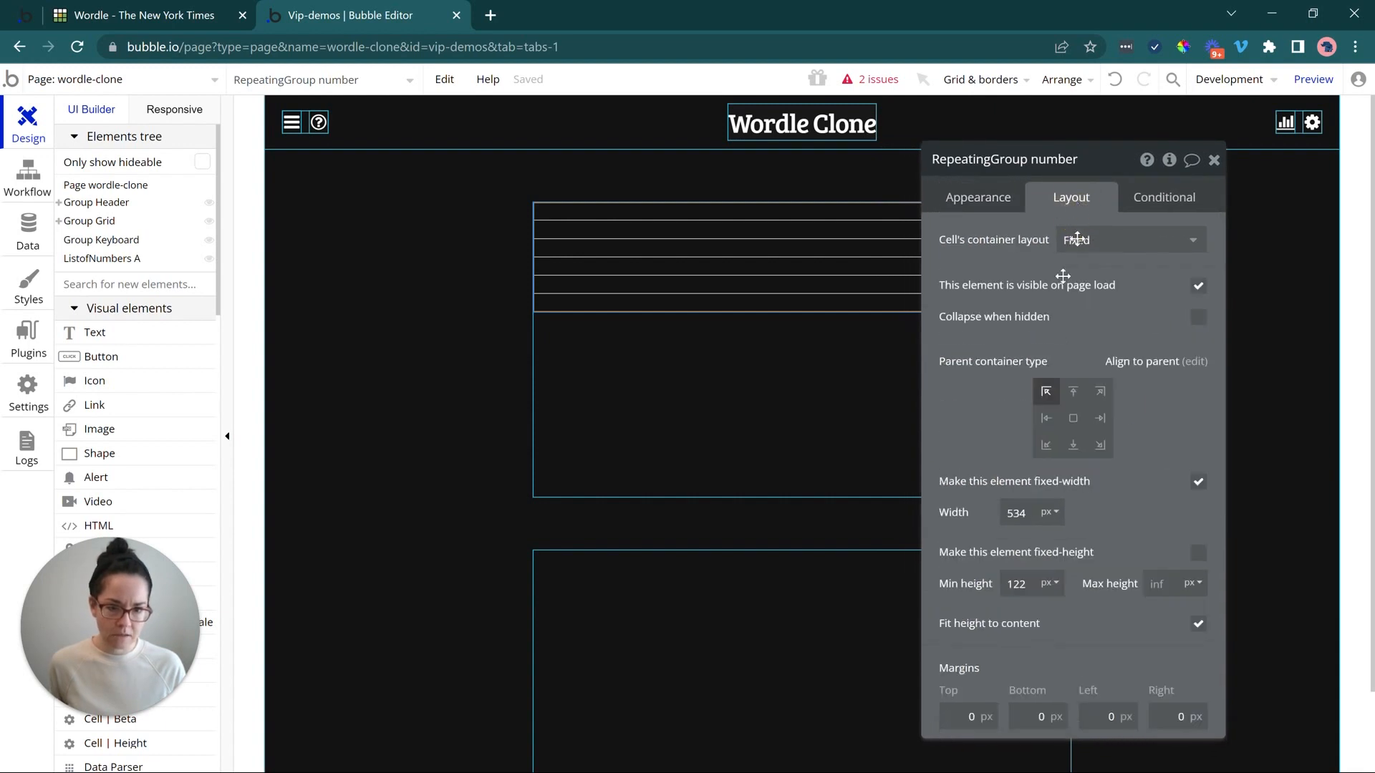
left_click(1070, 424)
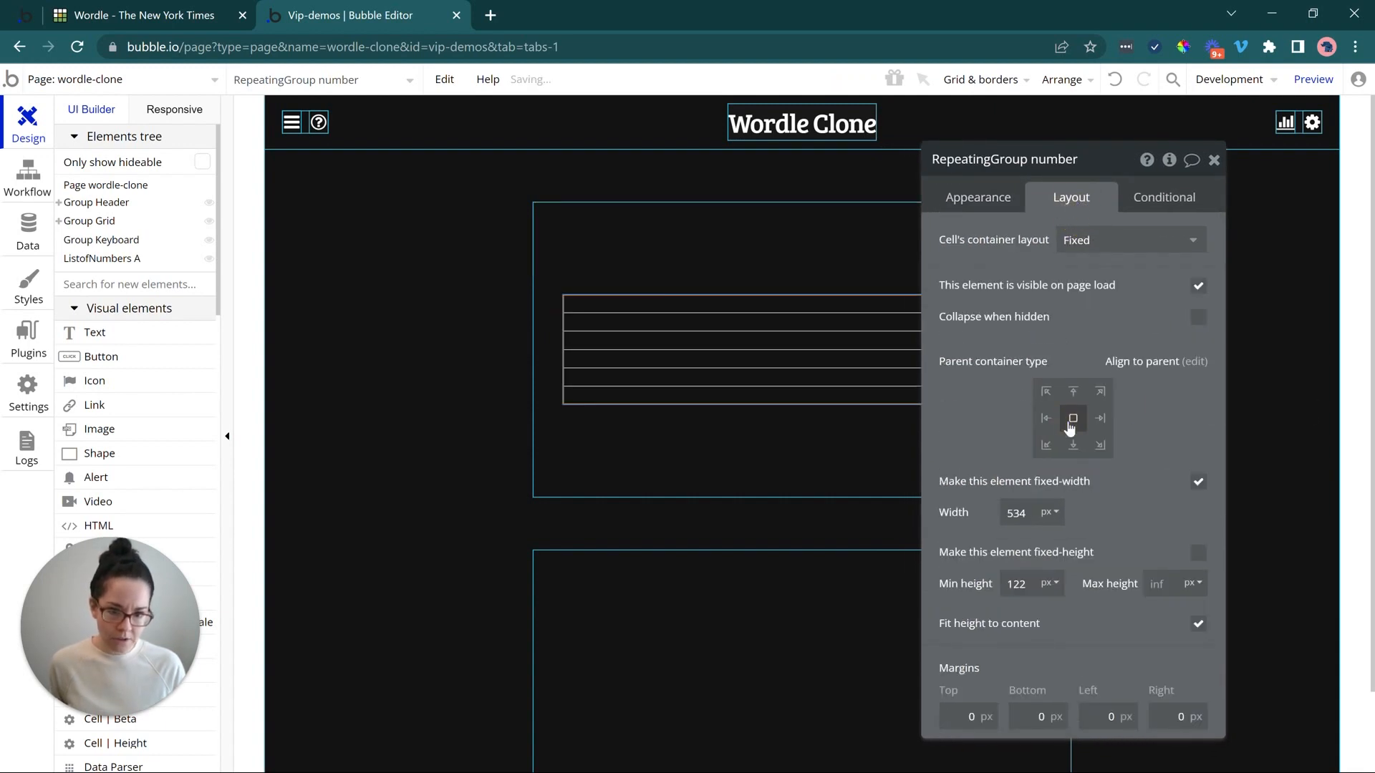
left_click(1107, 250)
left_click(1106, 297)
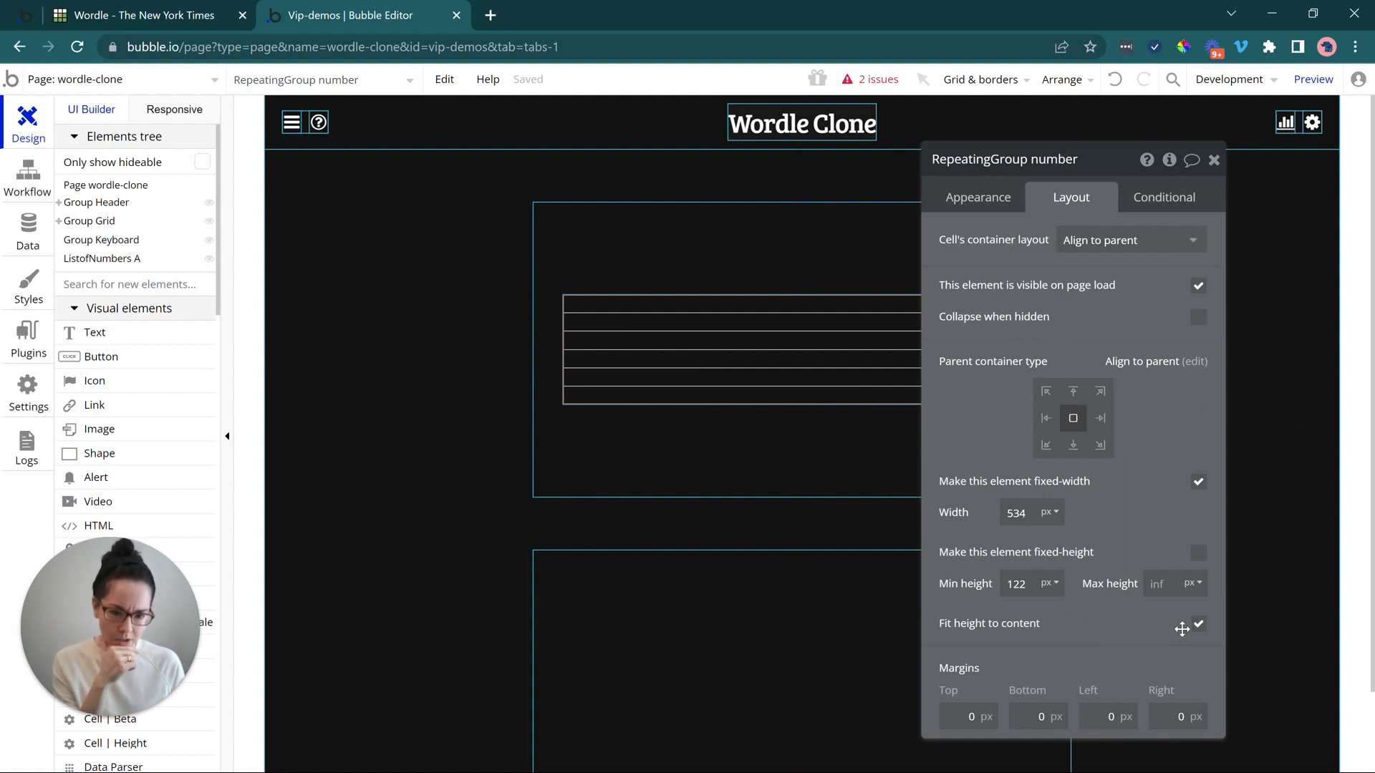
- Set the repeating group's minimum height to 0 px and disable fitting its height to content
double_click(1024, 585)
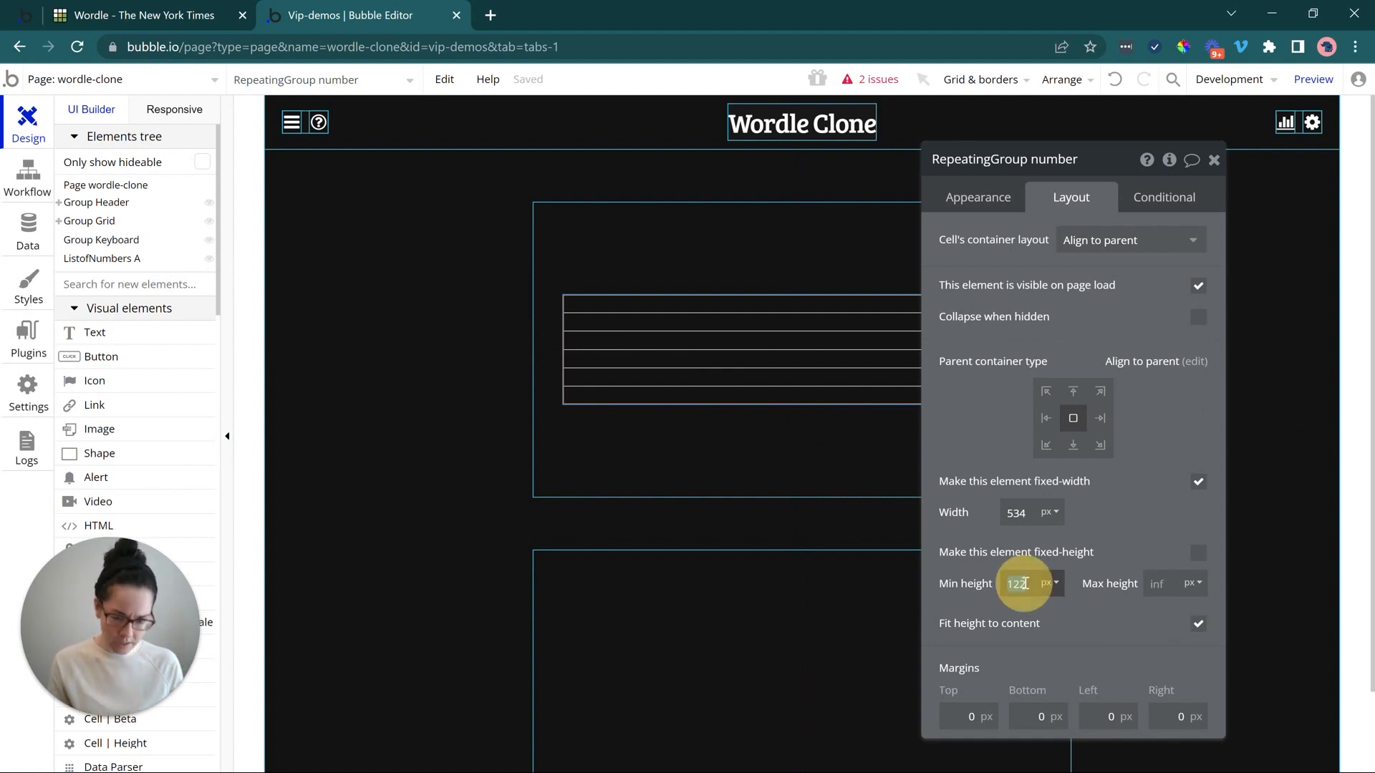
type("0")
left_click(1098, 539)
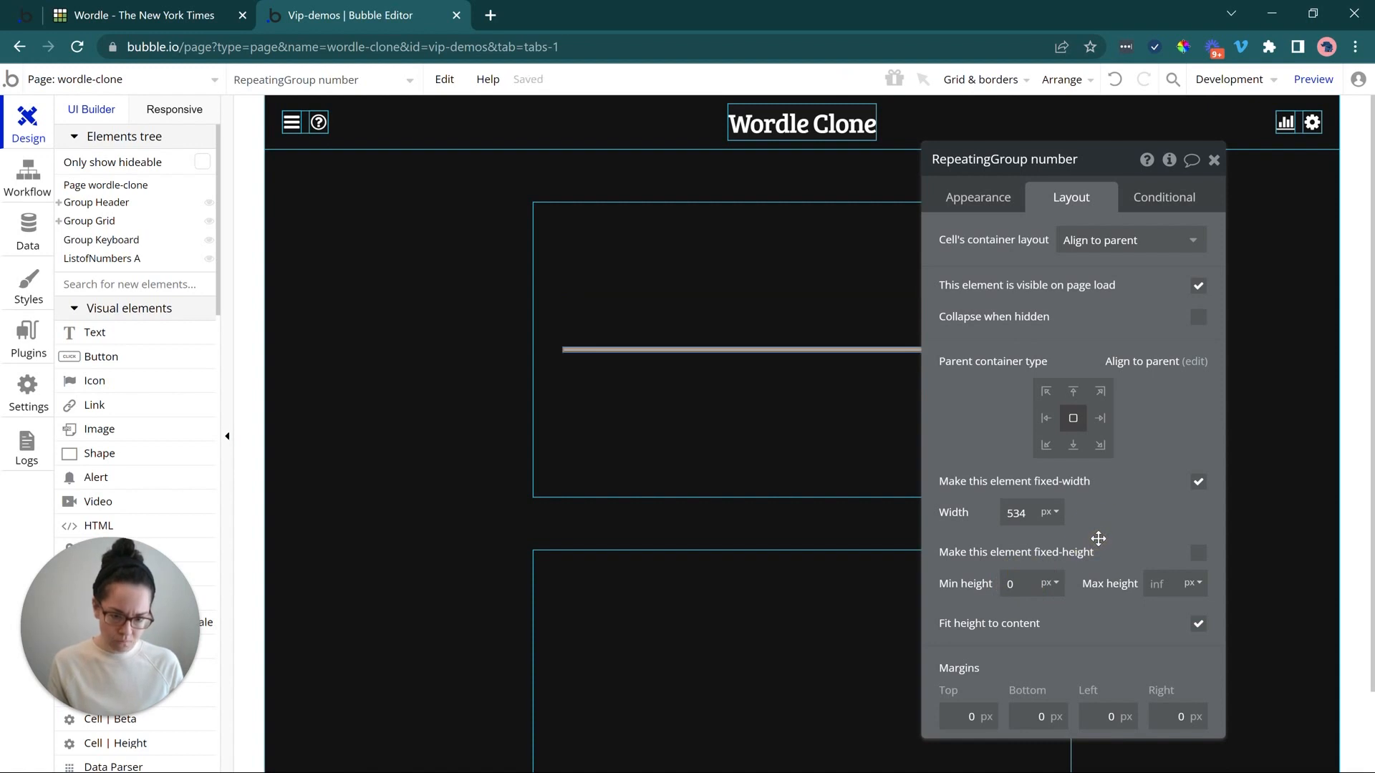
left_click(1197, 624)
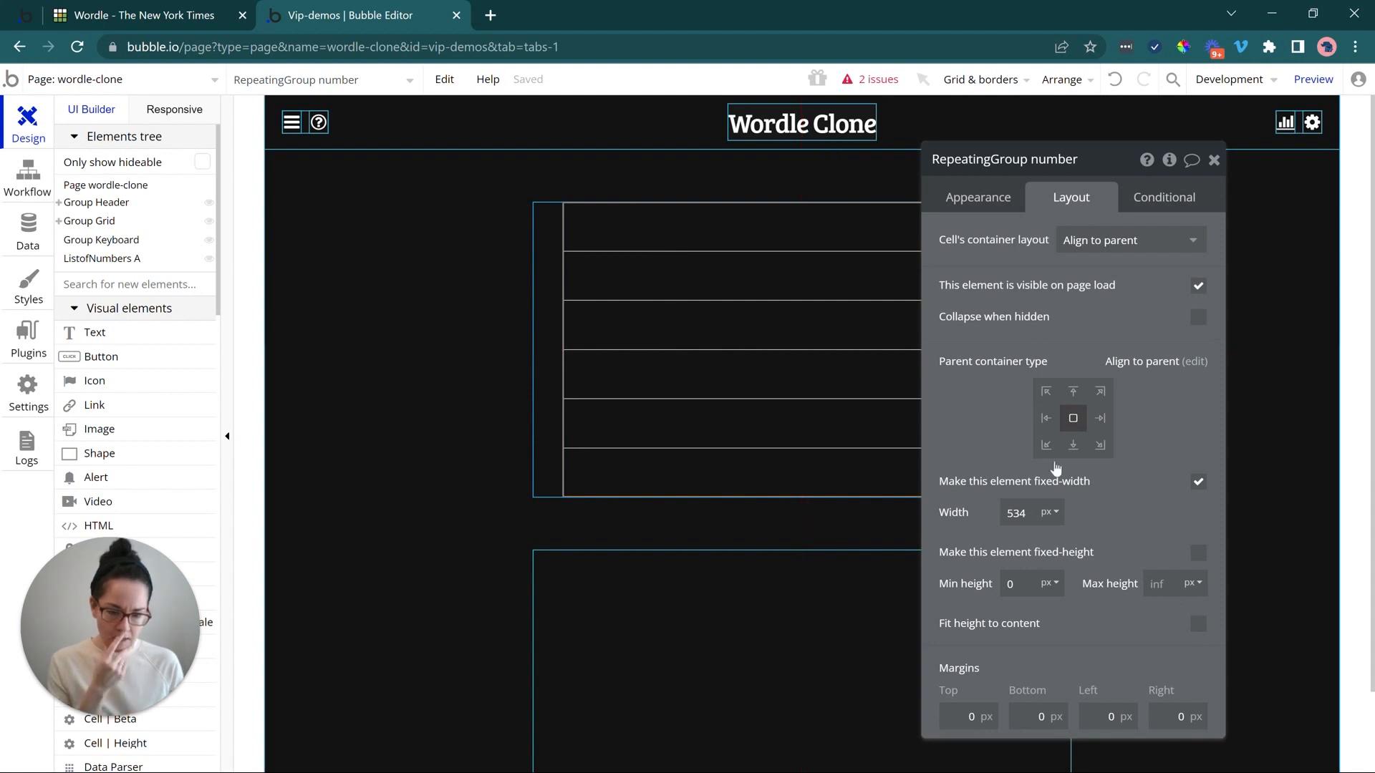
- Make the repeating group's width flexible with a minimum width of 0 px
left_click(1196, 481)
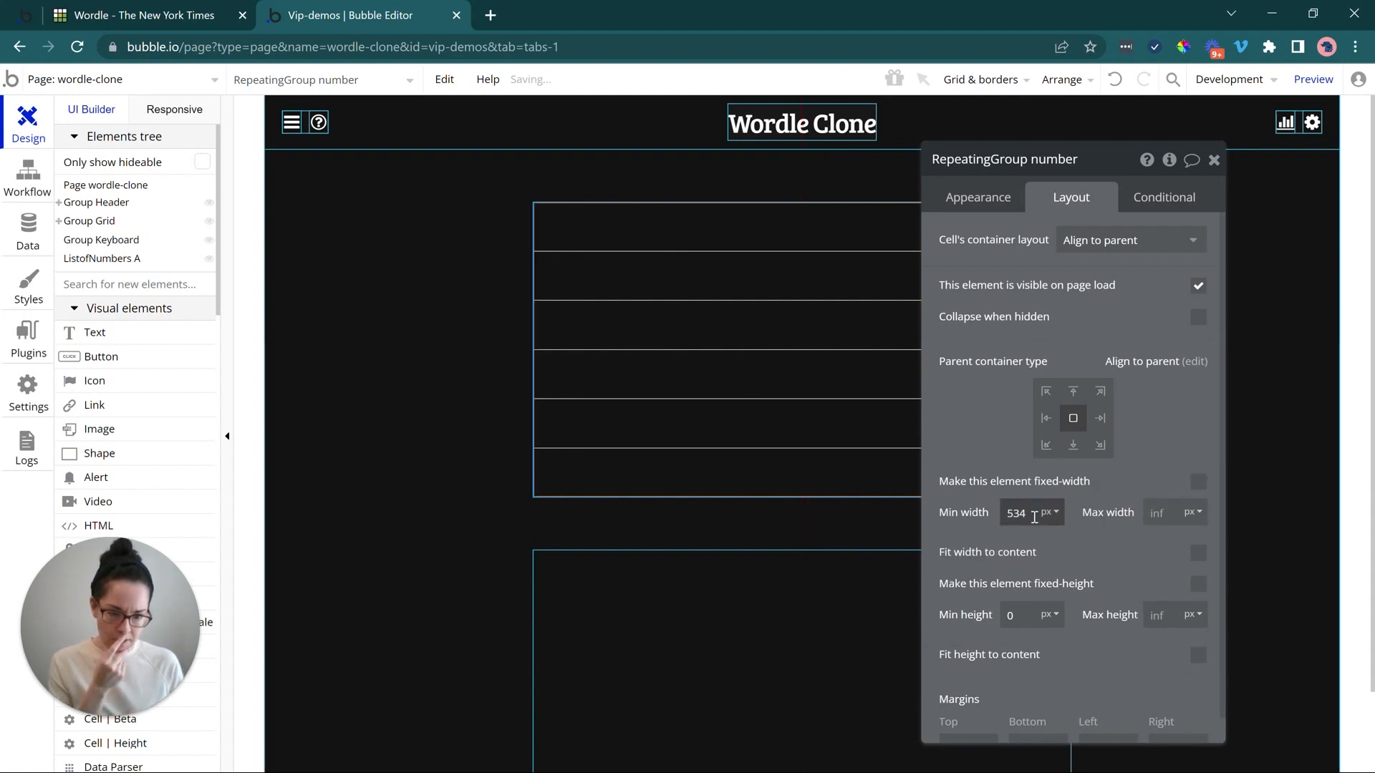
double_click(1023, 513)
type("0")
left_click(1084, 480)
left_click_drag(1029, 272, 1002, 465)
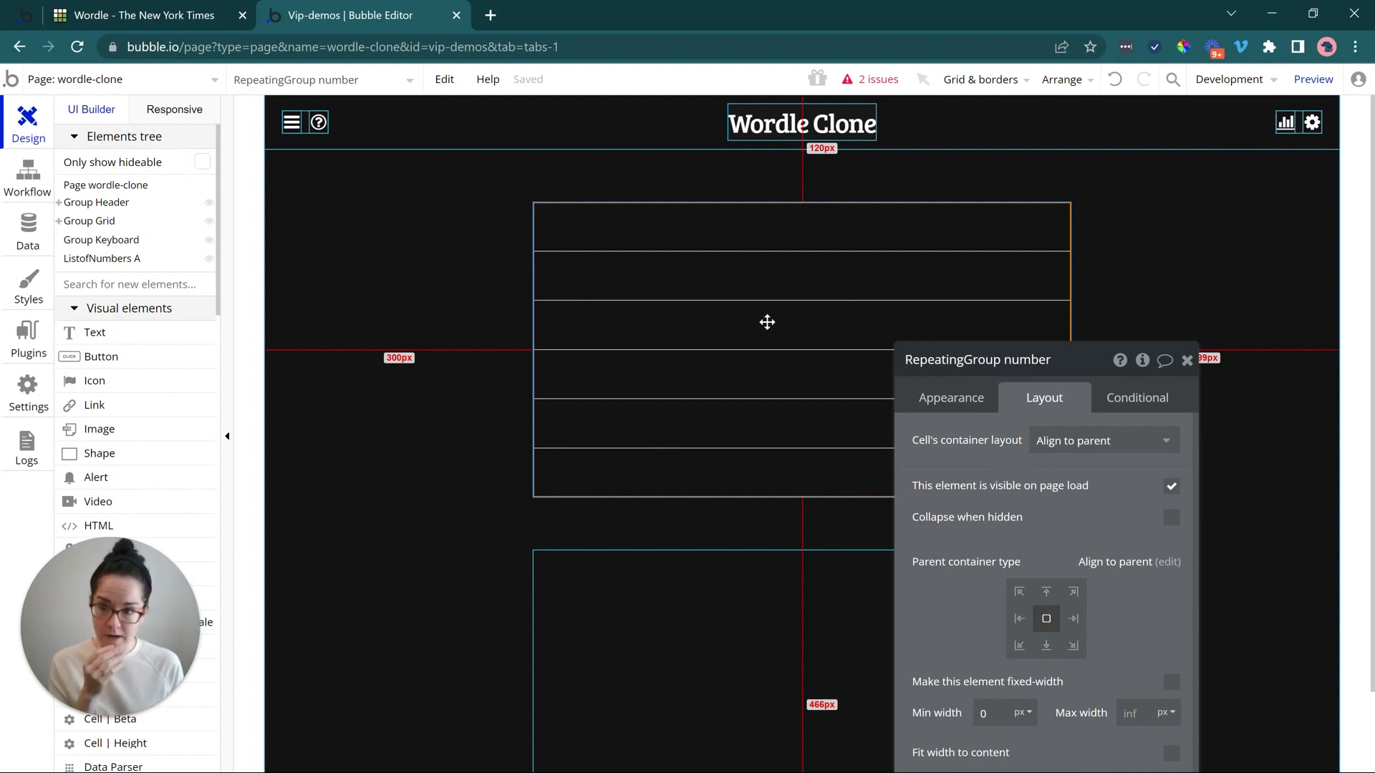
- Rename the repeating group inside Group Grid as RG Guesses
left_click(59, 221)
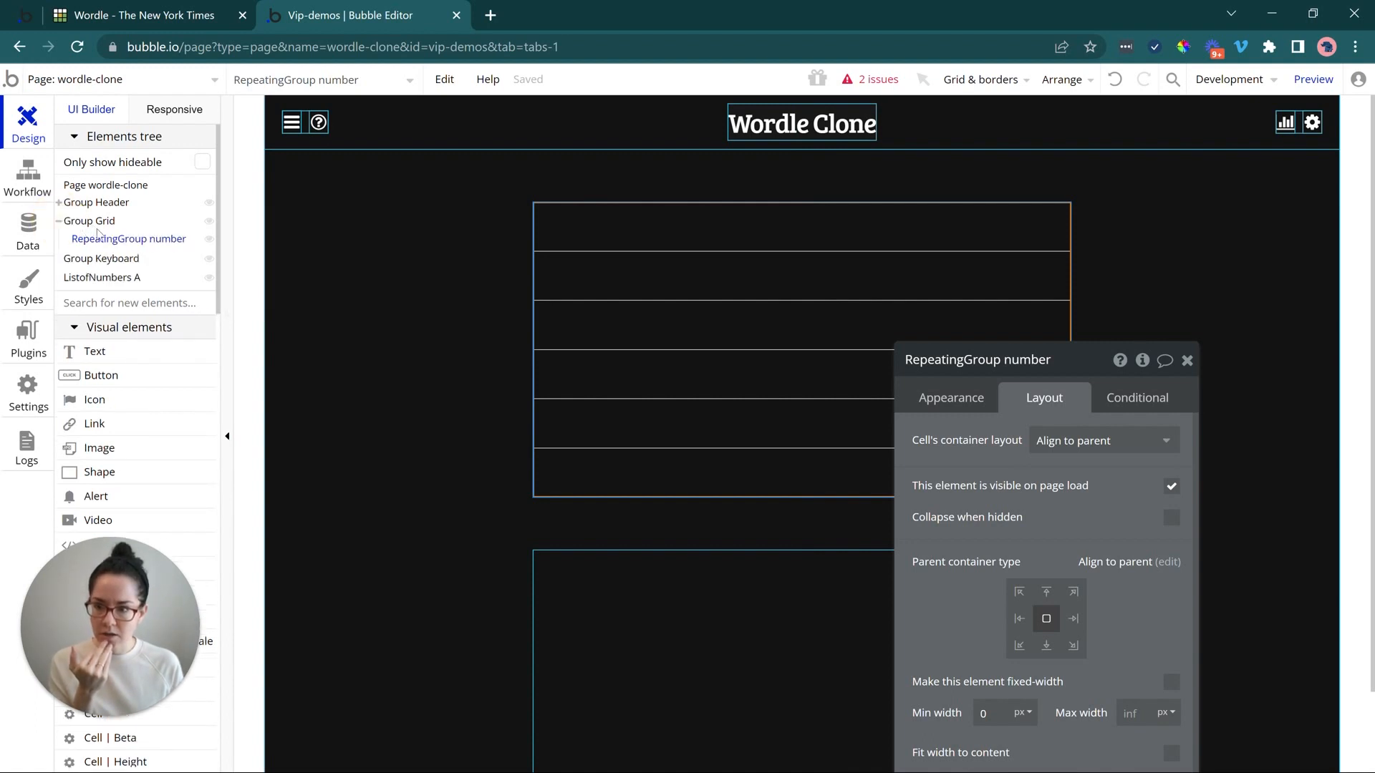
left_click(1042, 362)
type("RG Guesses")
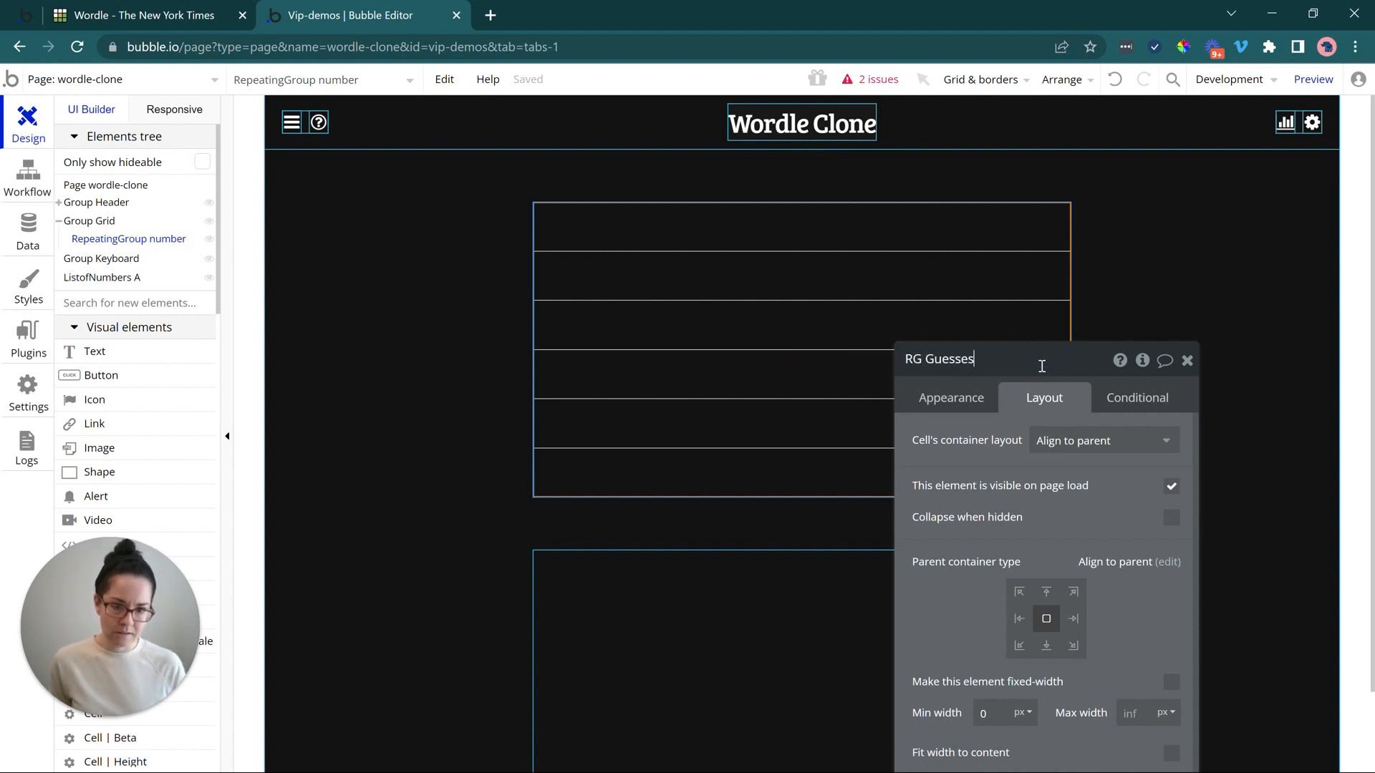
left_click_drag(997, 457, 1007, 327)
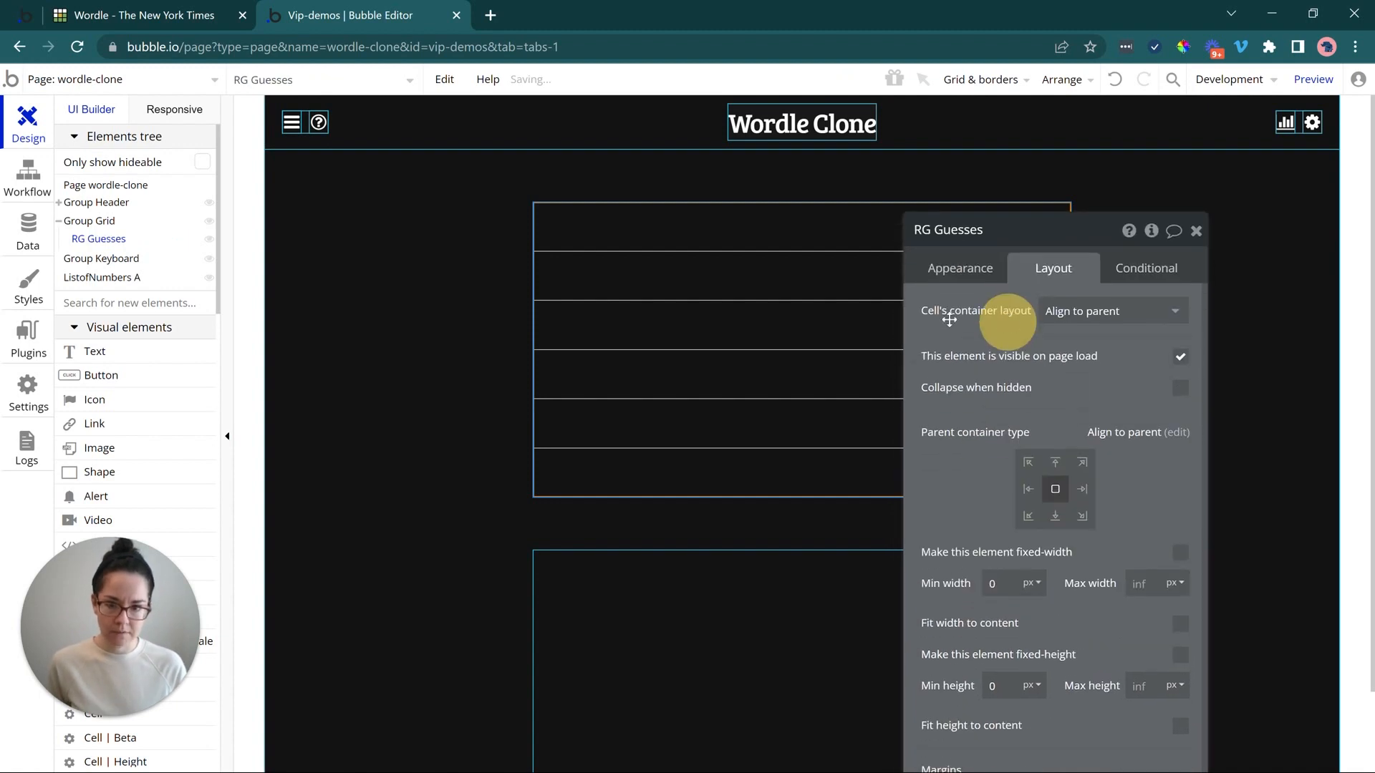
scroll(114, 357, "down", 6)
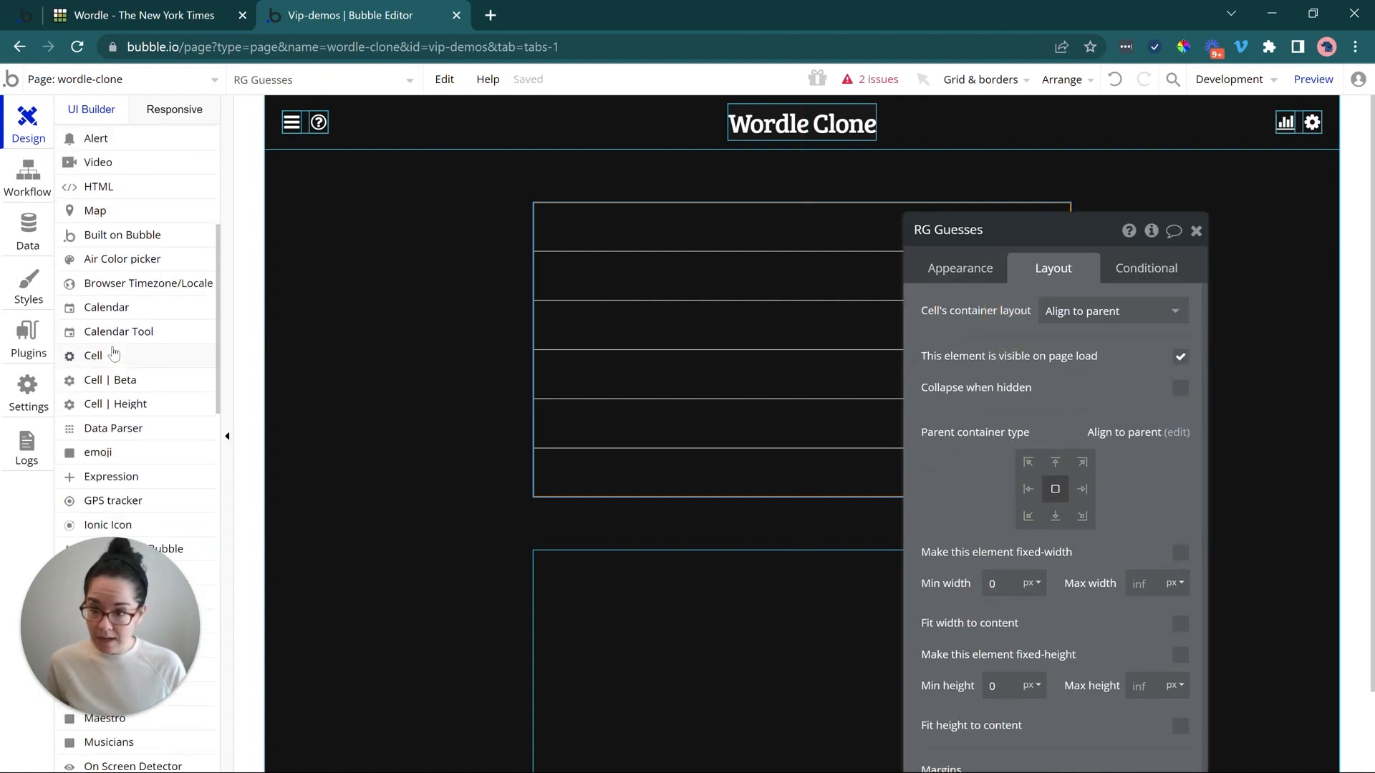
- Draw a group about 517 by 39 px in the first cell of RG Guesses and rename it Group Number
scroll(120, 366, "down", 7)
left_click(140, 473)
left_click_drag(549, 206, 1013, 241)
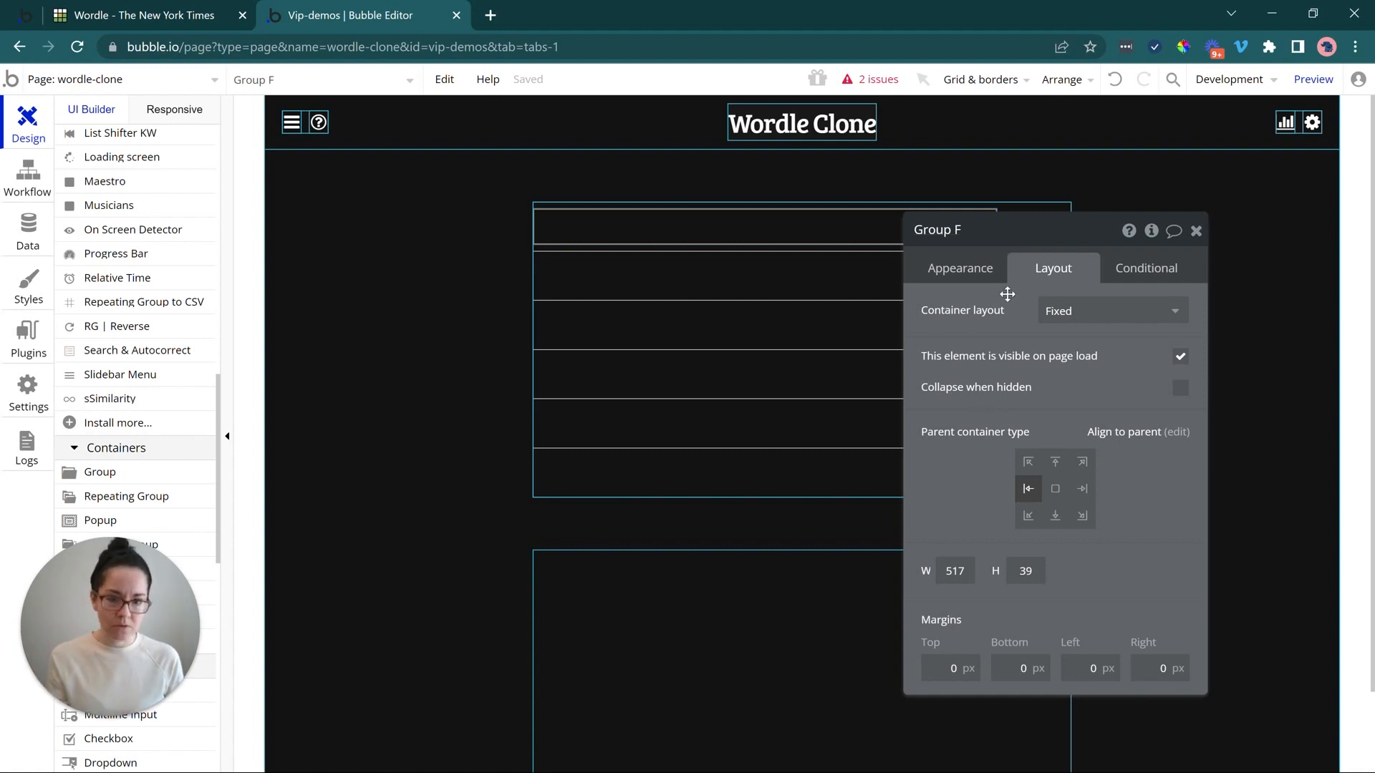
mouse_move(1000, 298)
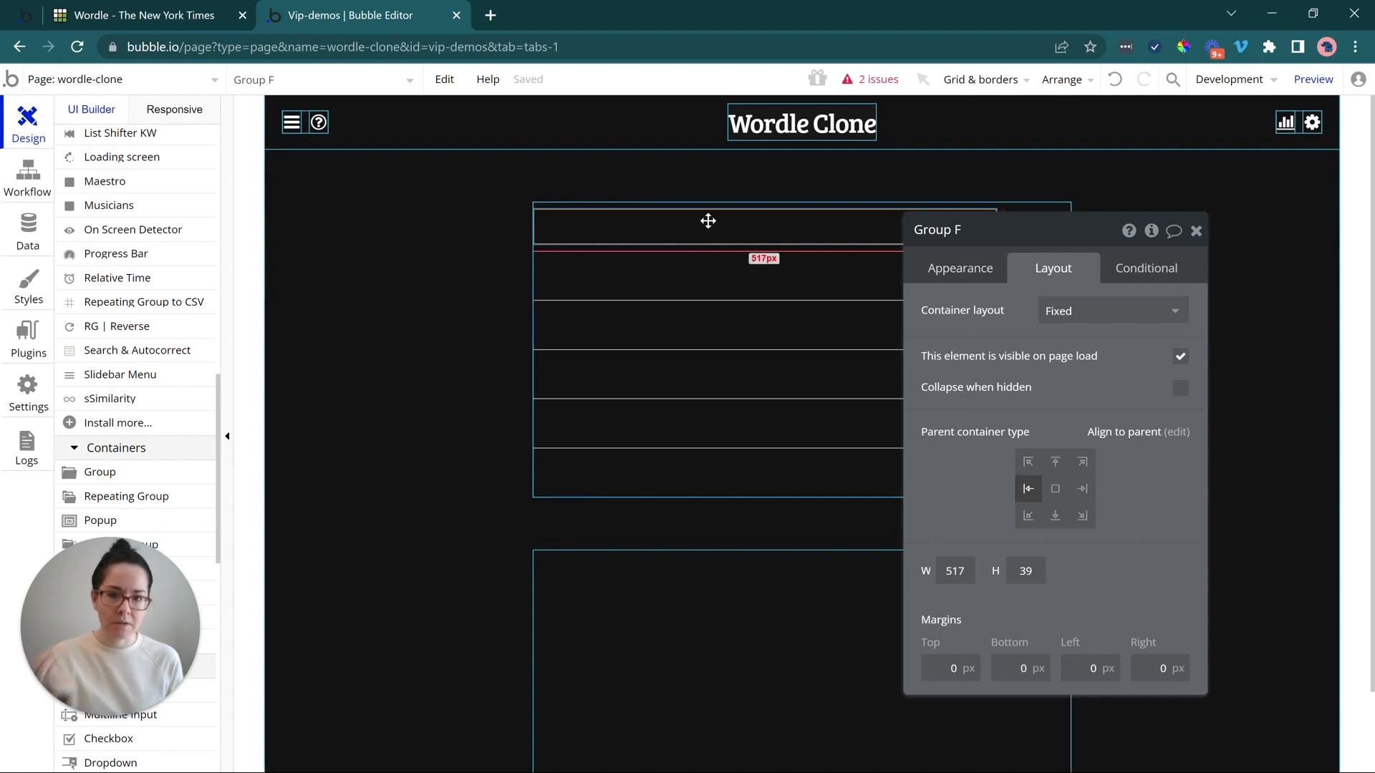
left_click(996, 230)
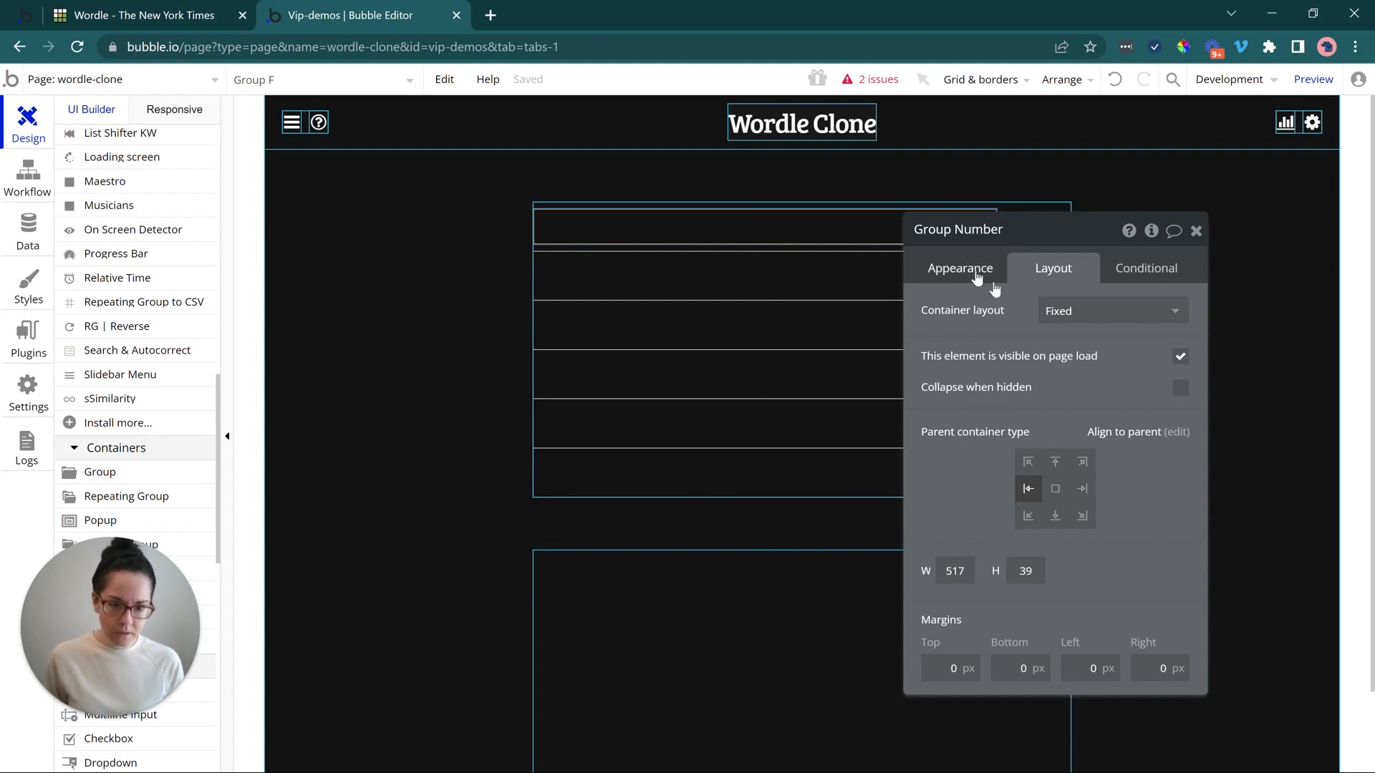
- Set Group Number's container layout to Align to parent and center the group within its cell
left_click(1070, 315)
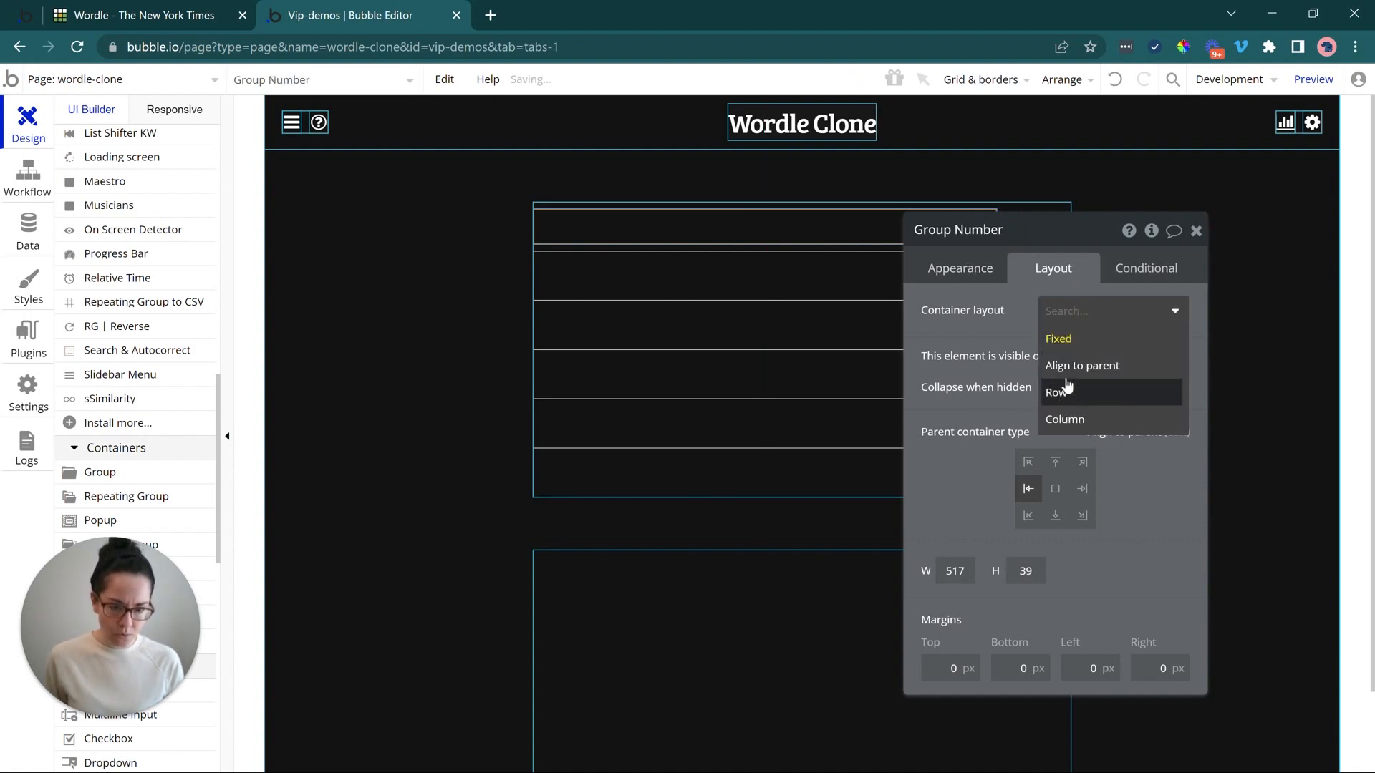
left_click(1064, 362)
left_click(1055, 488)
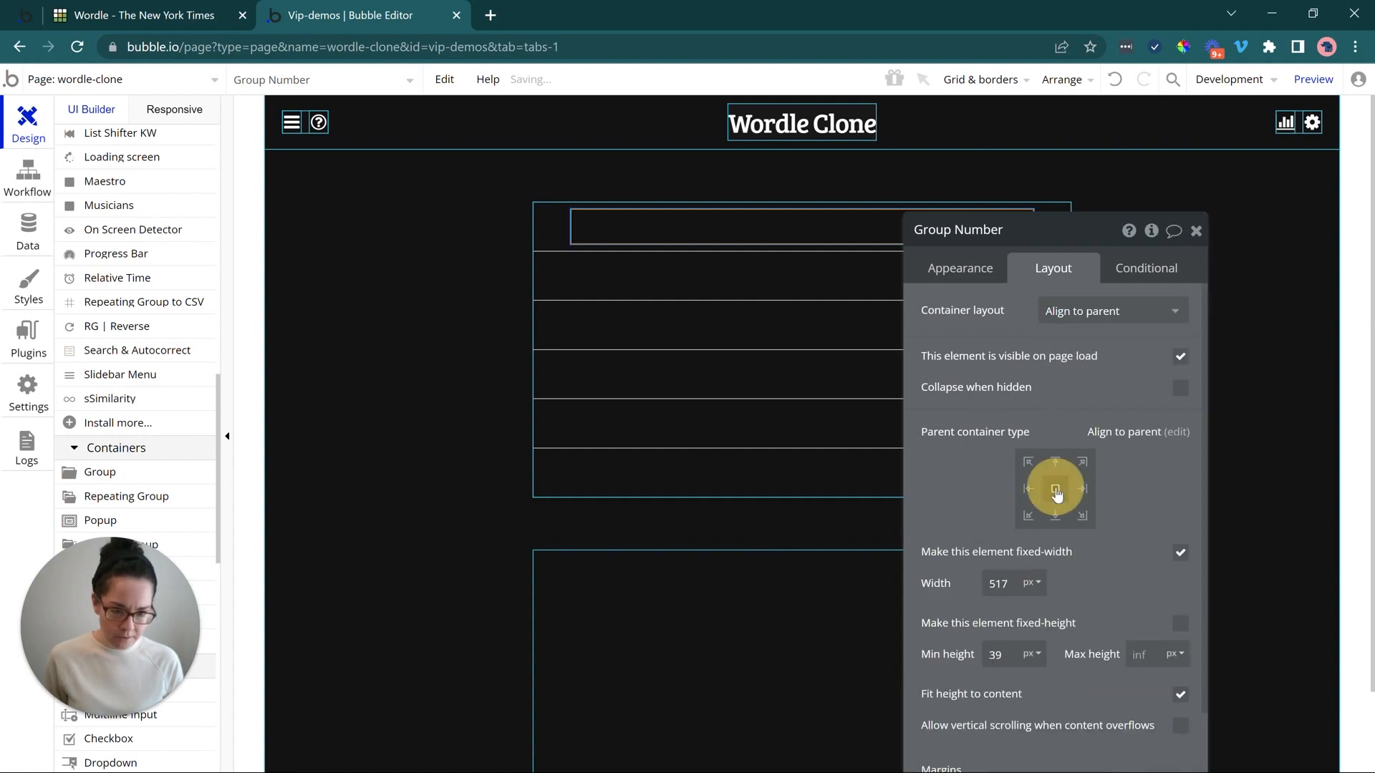
- Make Group Number's width flexible, disable fitting its height to content, and set its minimum width and height to 0 px
left_click(1178, 553)
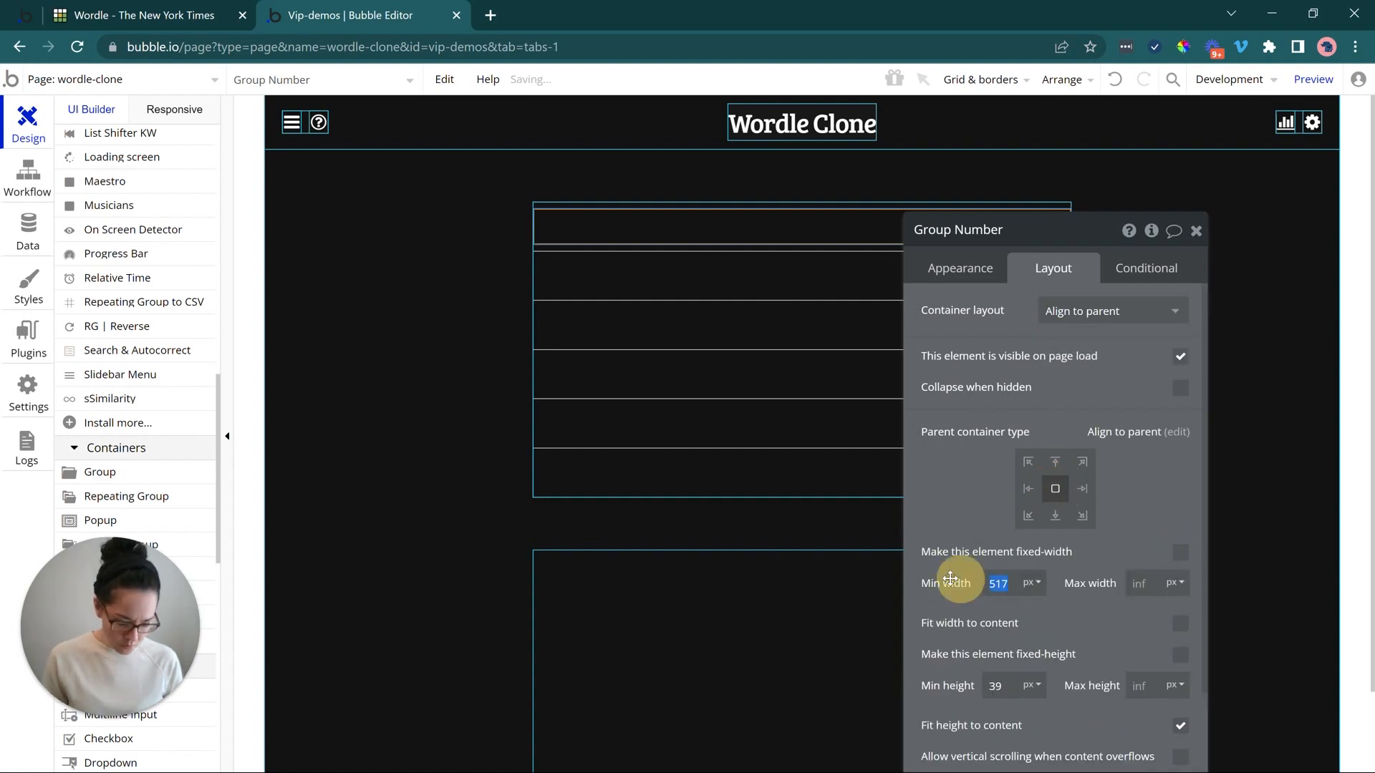
scroll(1024, 680, "down", 1)
left_click(1181, 667)
left_click_drag(1005, 630, 973, 618)
type("0")
left_click(953, 603)
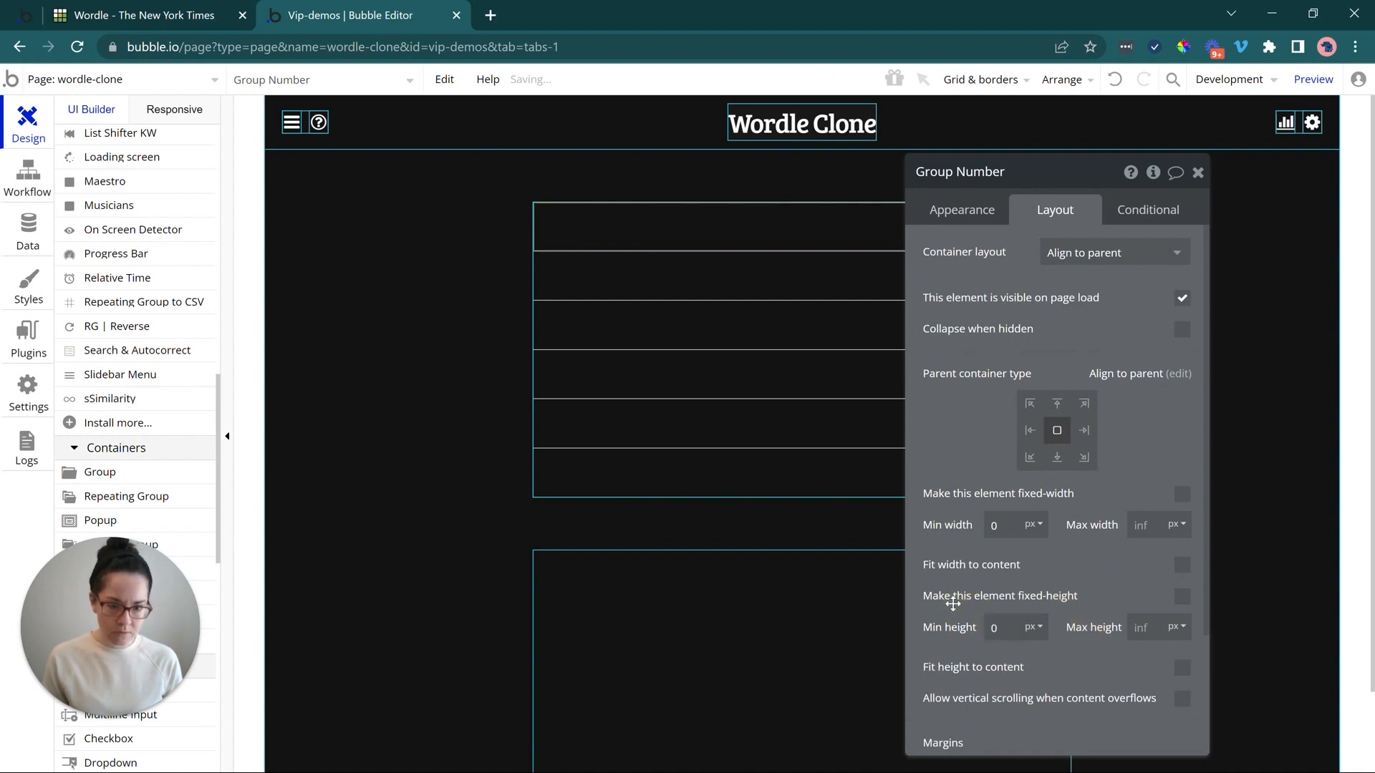
- Set Group Number's type of content to number and its data source to Current cell's number
left_click(961, 209)
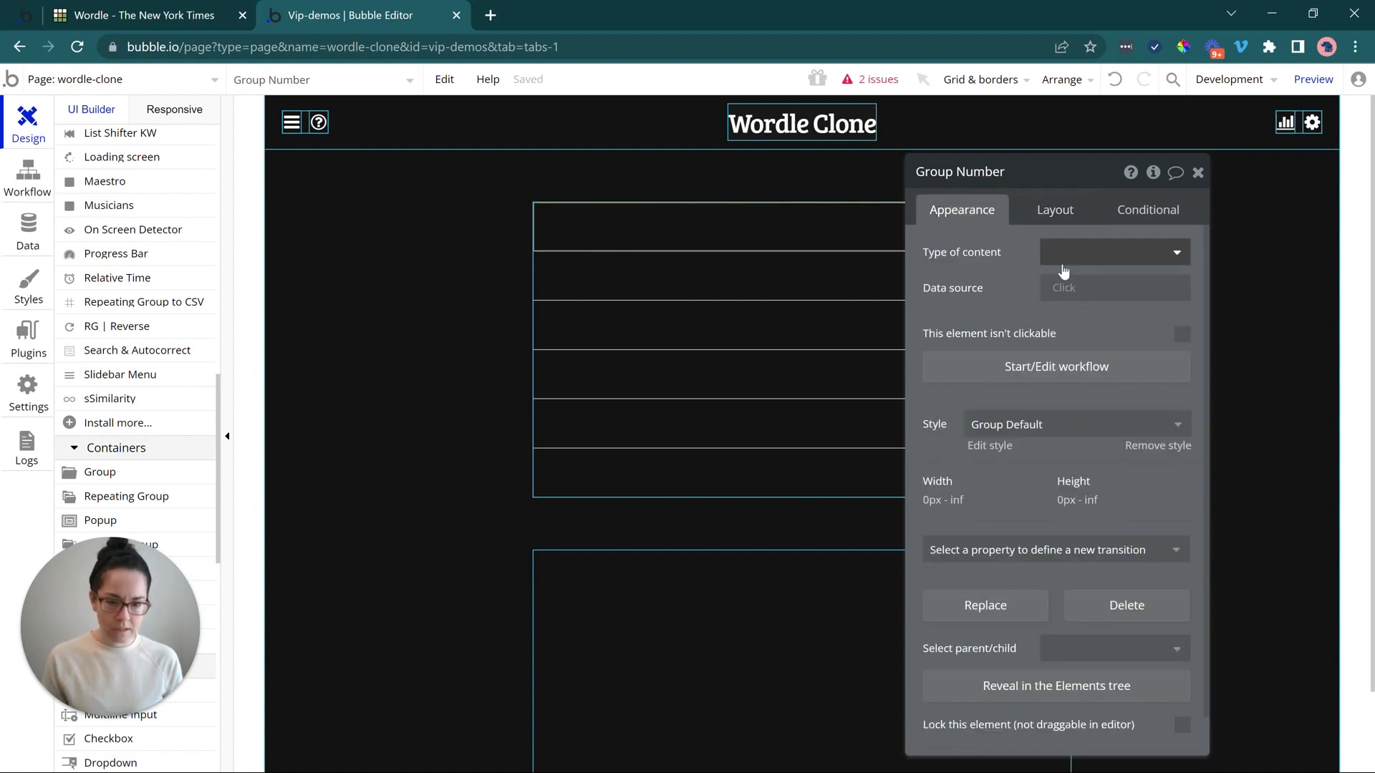
left_click(1072, 252)
type("number")
left_click(1066, 308)
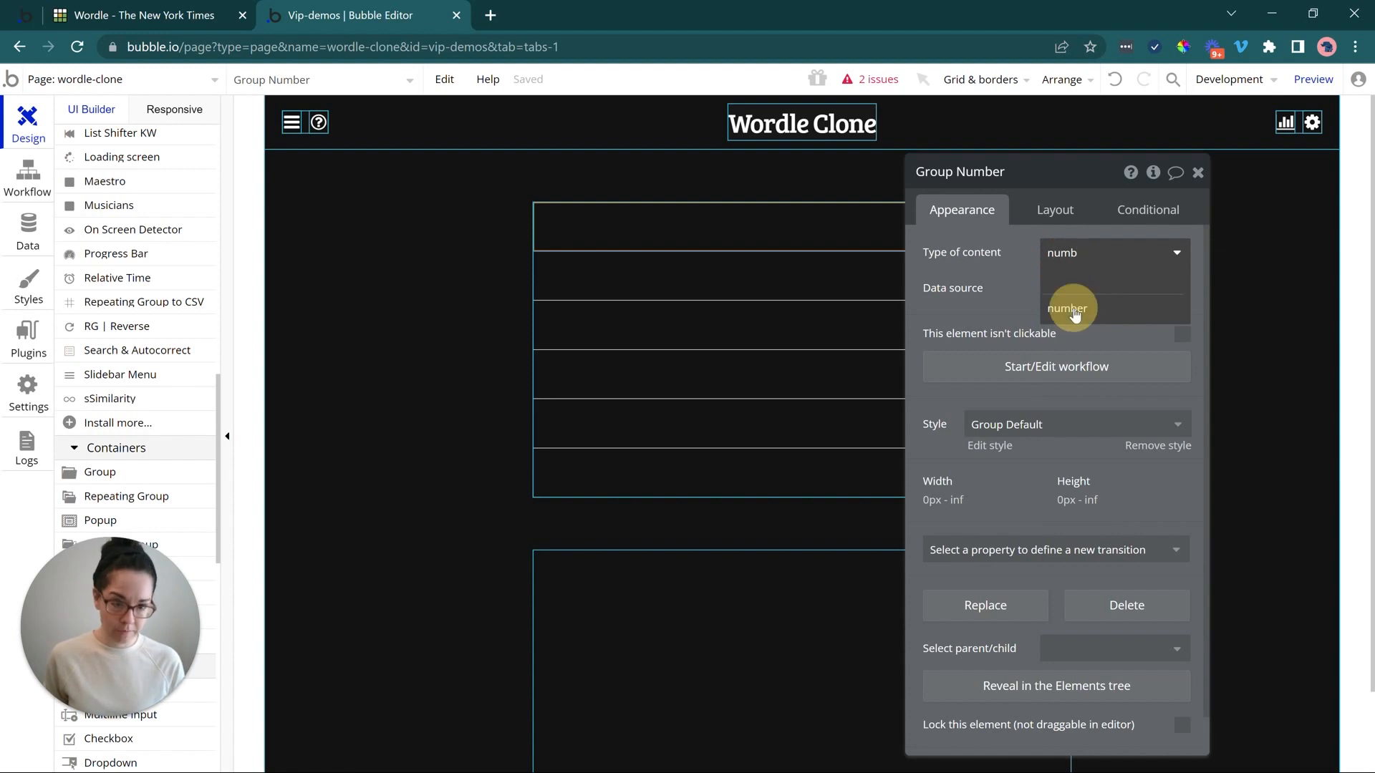
left_click(1065, 287)
left_click(1063, 338)
left_click_drag(953, 280, 962, 330)
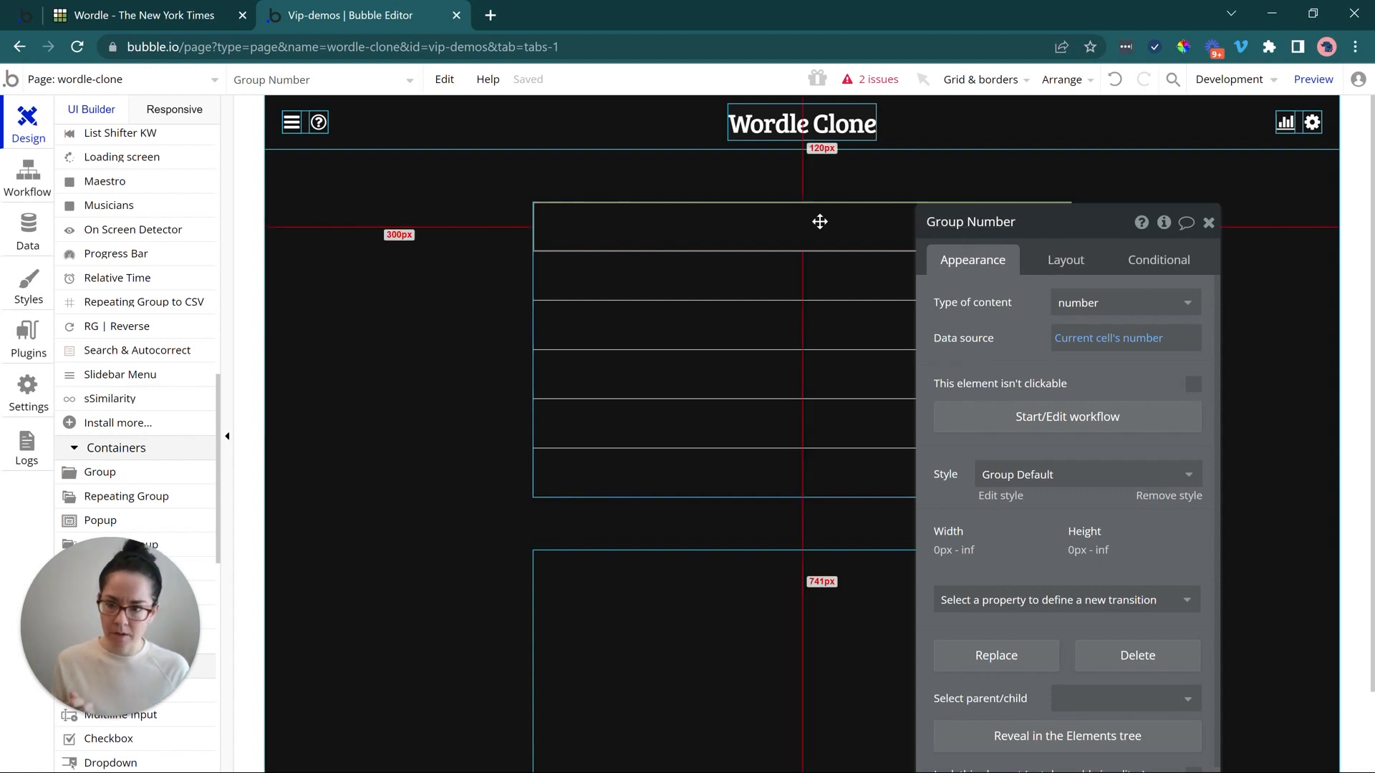
- Duplicate Group Number inside RG Guesses and rename the copy as Group Guess
scroll(184, 290, "up", 15)
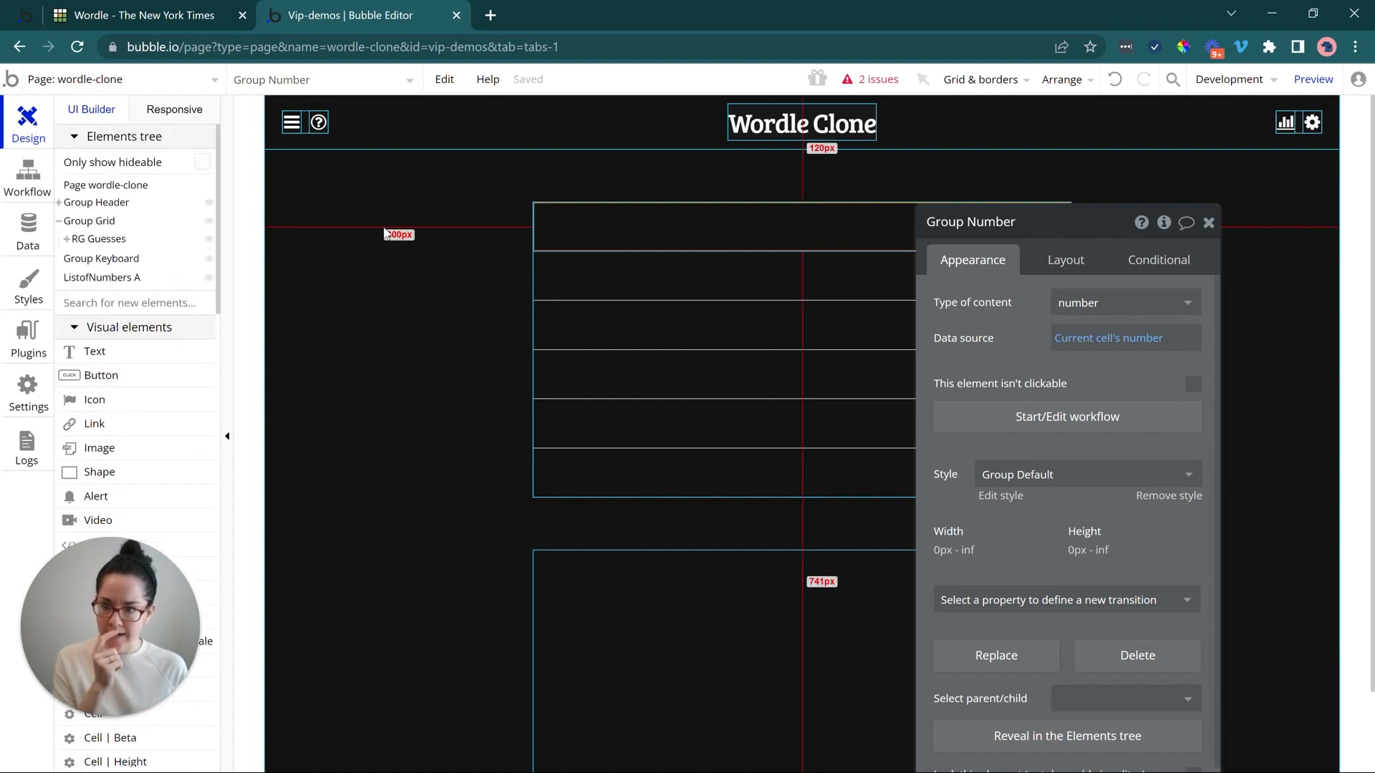
left_click(66, 238)
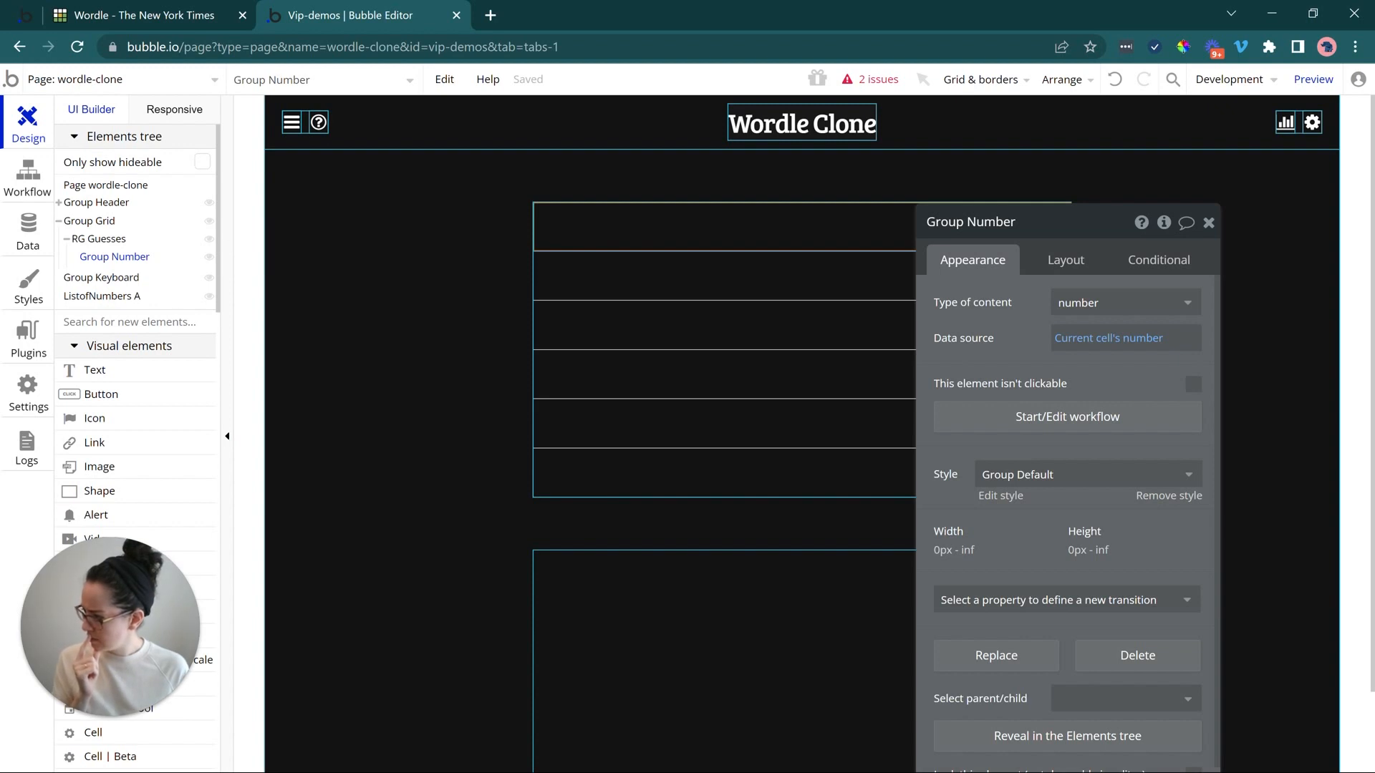
left_click(700, 220)
key("ctrl+c")
key("ctrl+v")
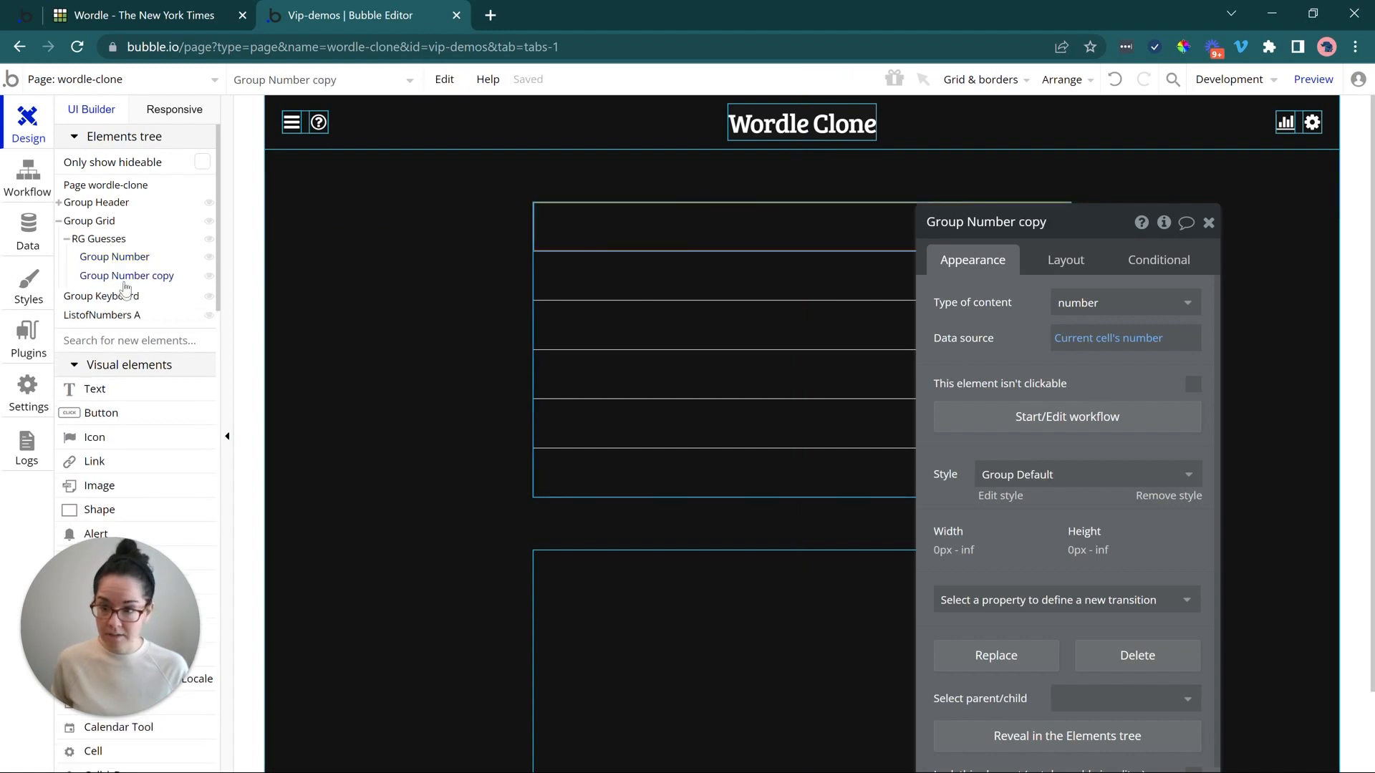
left_click(989, 228)
left_click_drag(967, 224, 1188, 239)
type("Guess")
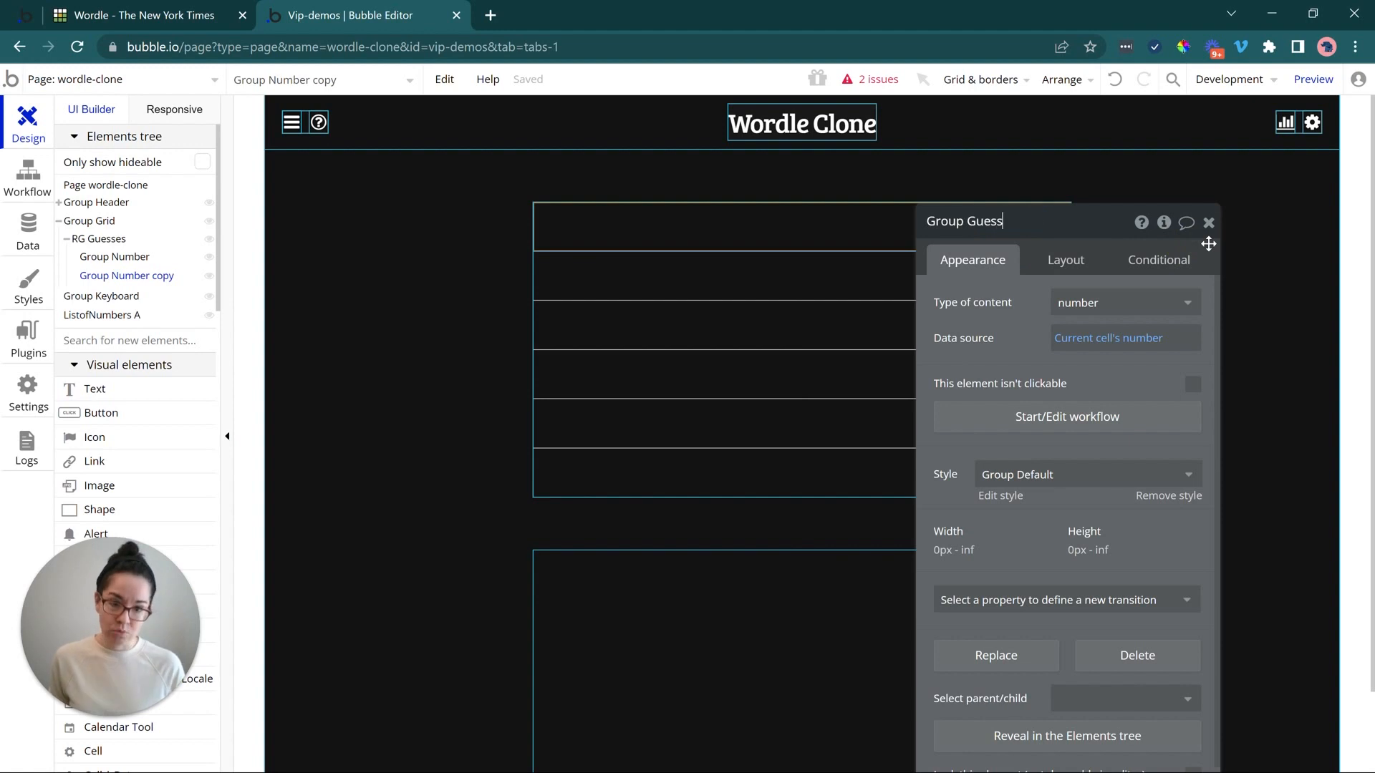
key("Return")
- Clear Group Guess's data source expression and its type of content
left_click(1096, 342)
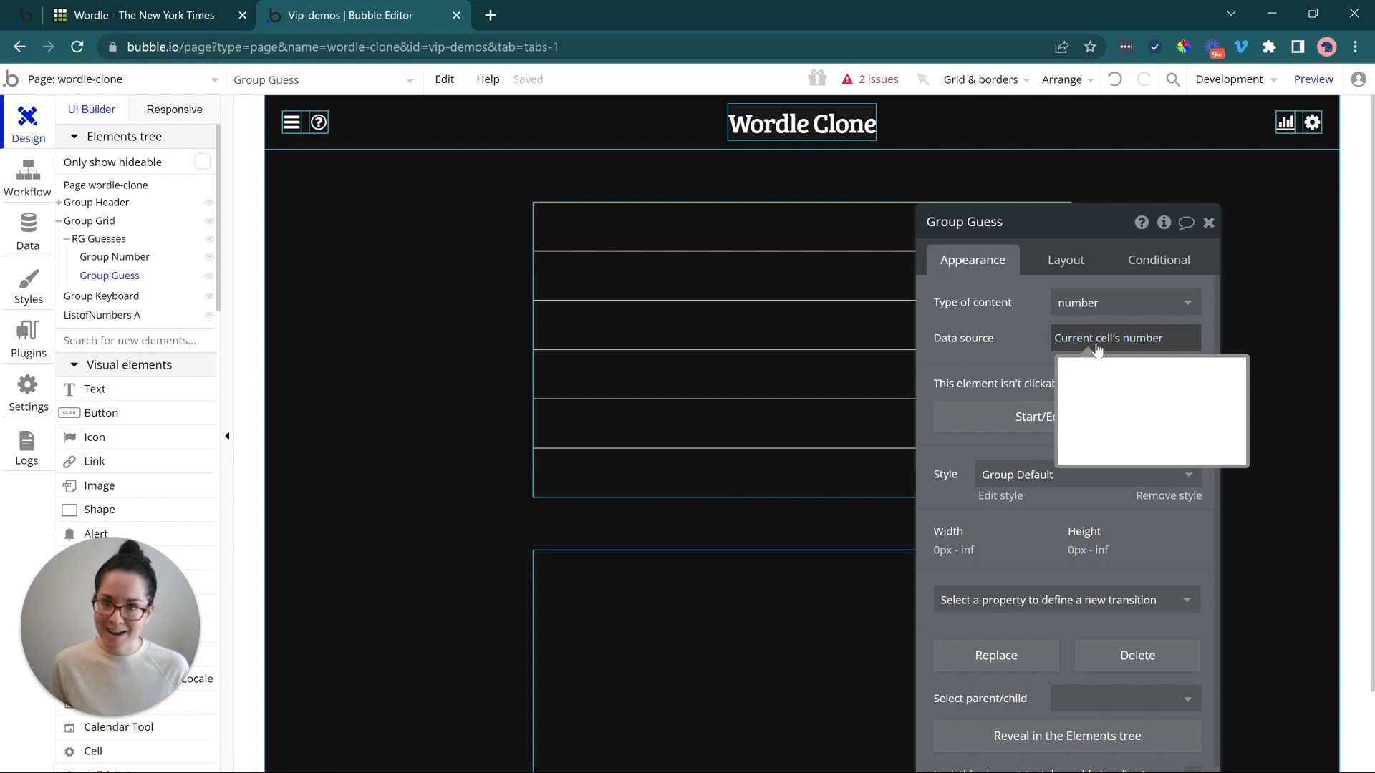
right_click(1096, 344)
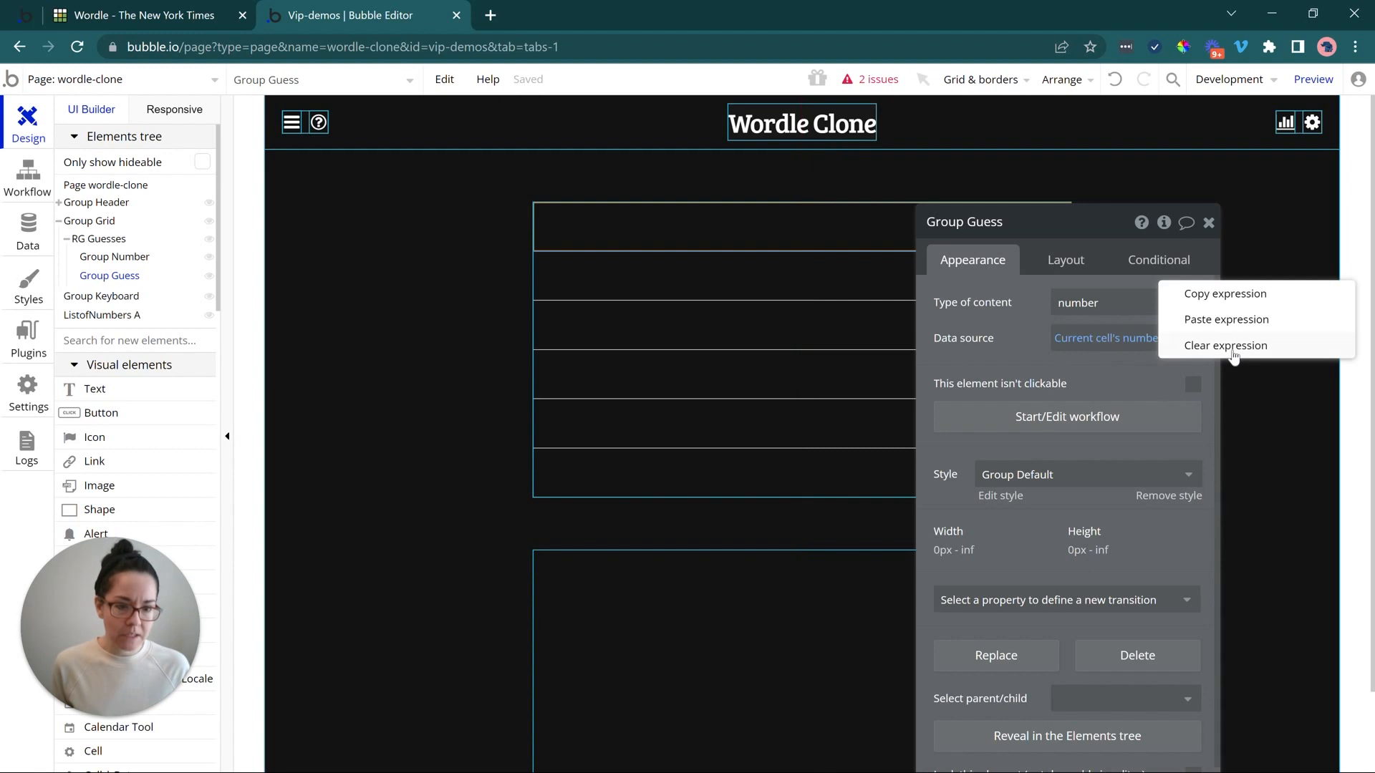
left_click(1227, 346)
left_click(1100, 310)
left_click(1096, 336)
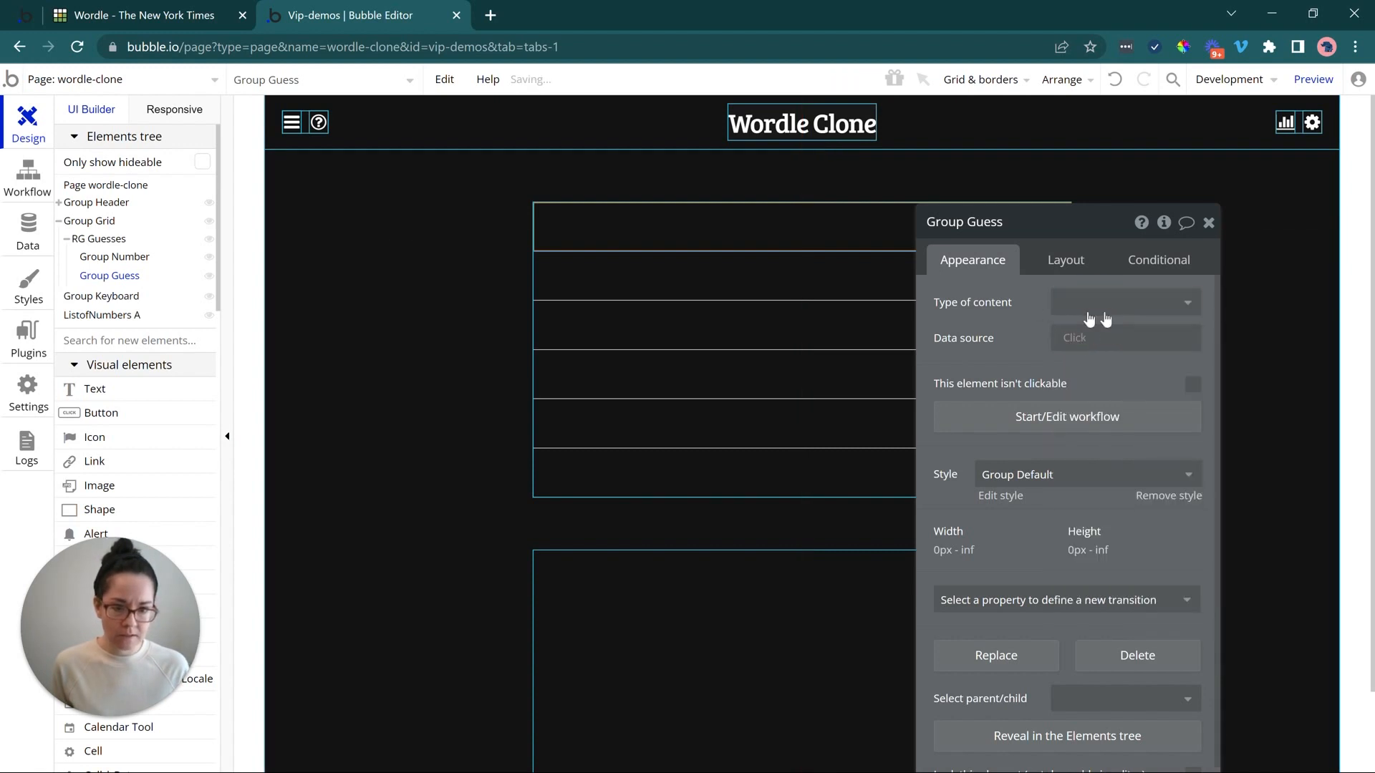
- Nest Group Guess inside Group Number and center it within its parent
left_click(118, 277)
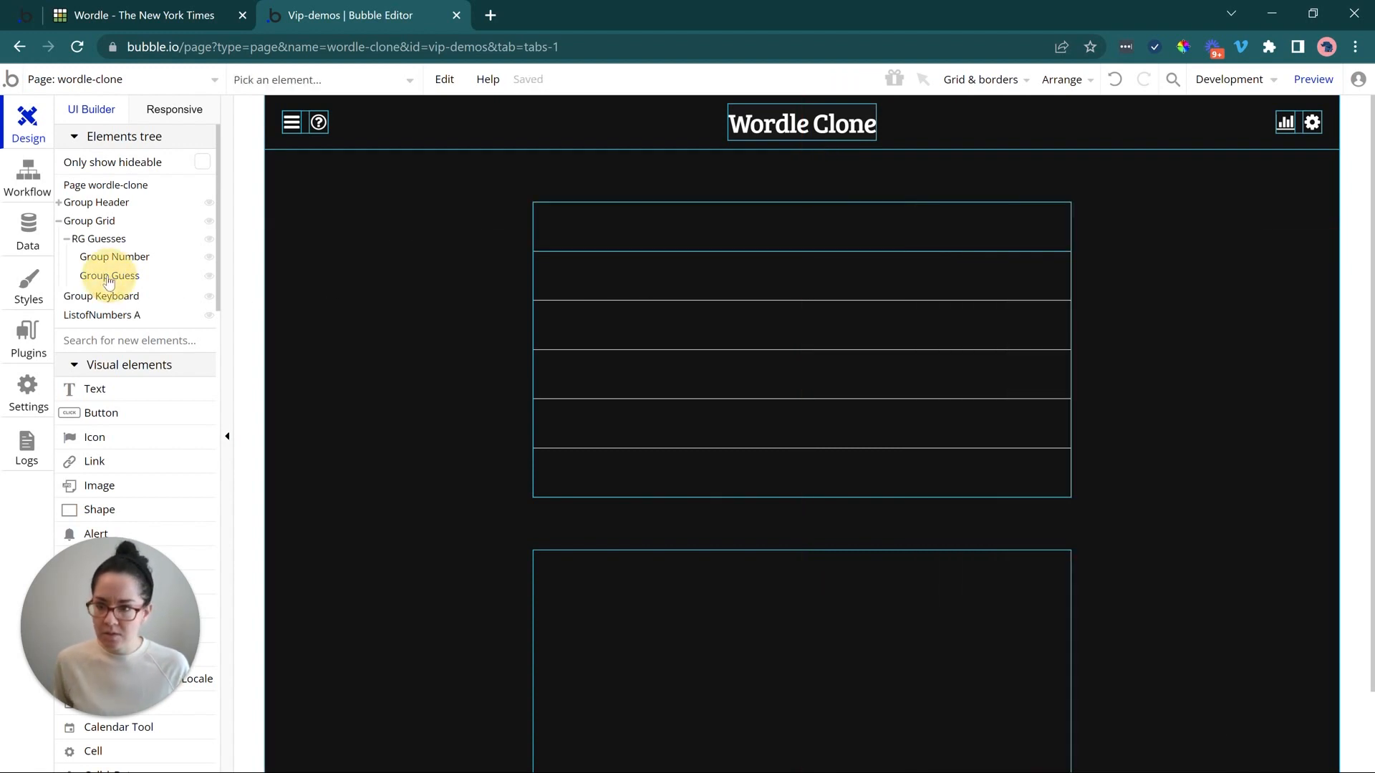
left_click_drag(124, 277, 116, 266)
left_click(79, 257)
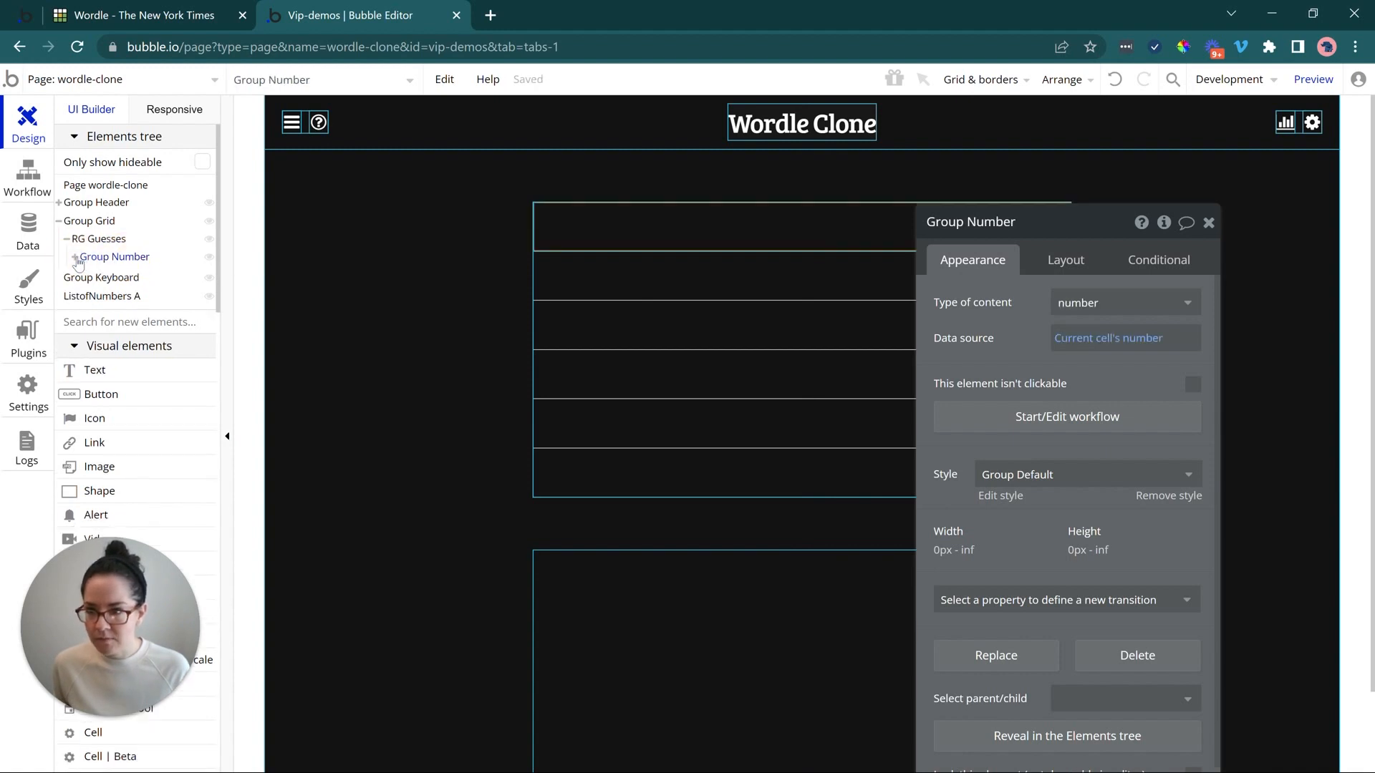
left_click(75, 258)
left_click(106, 277)
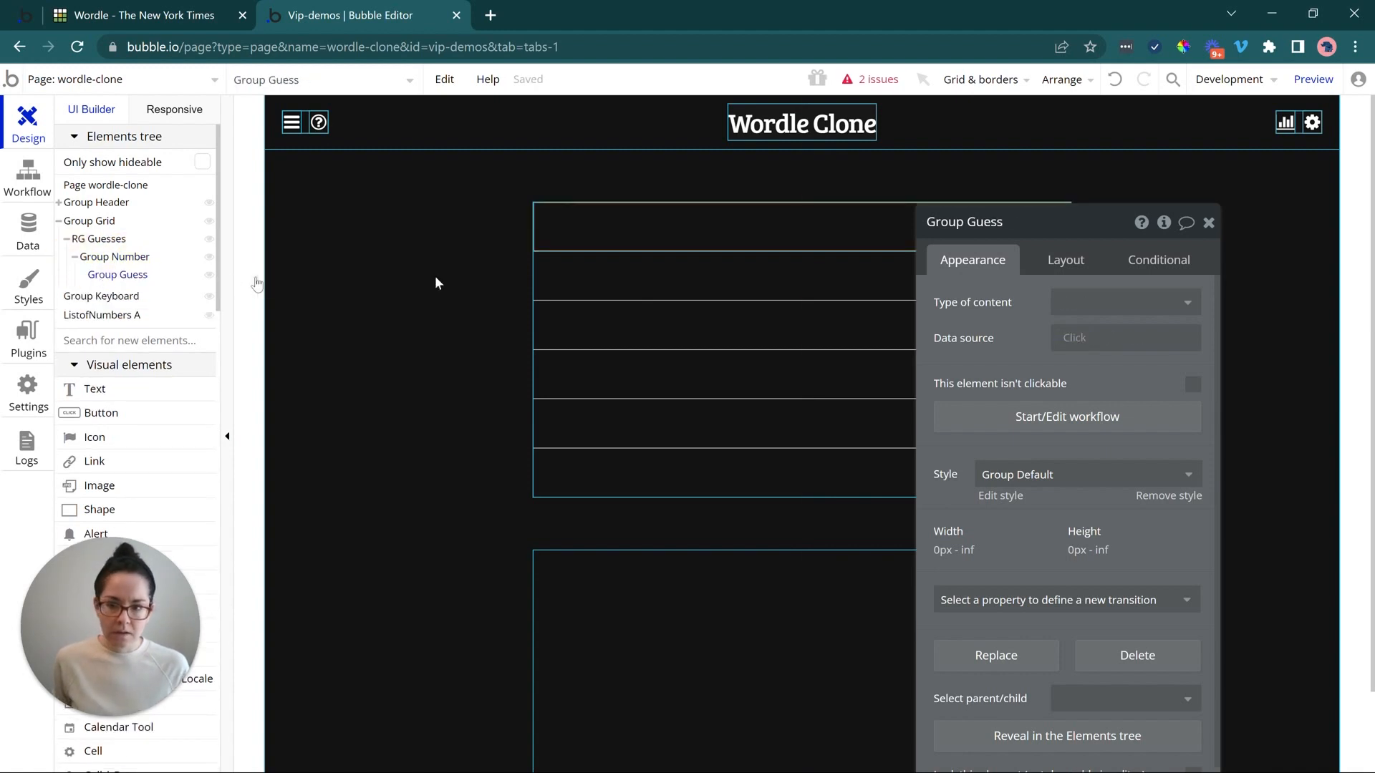
left_click(1039, 260)
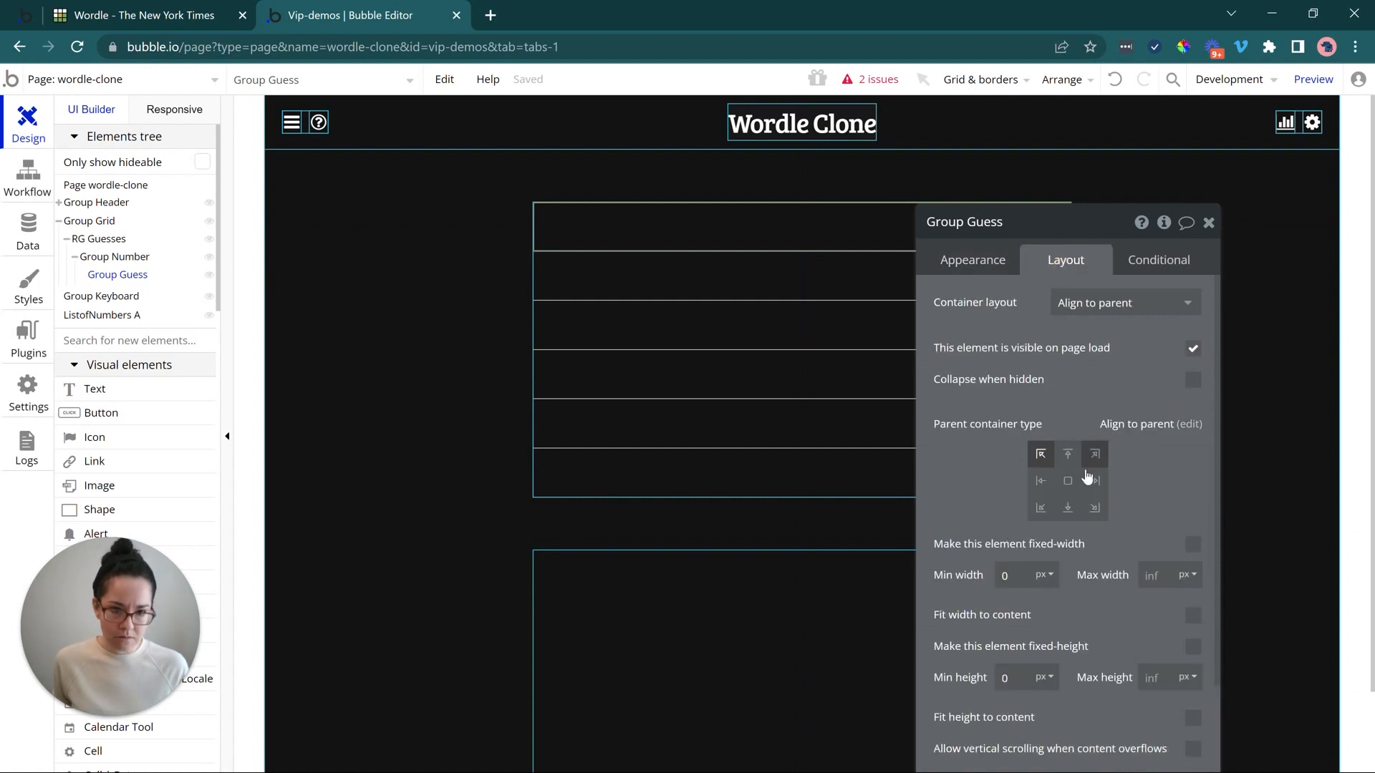
left_click(1067, 483)
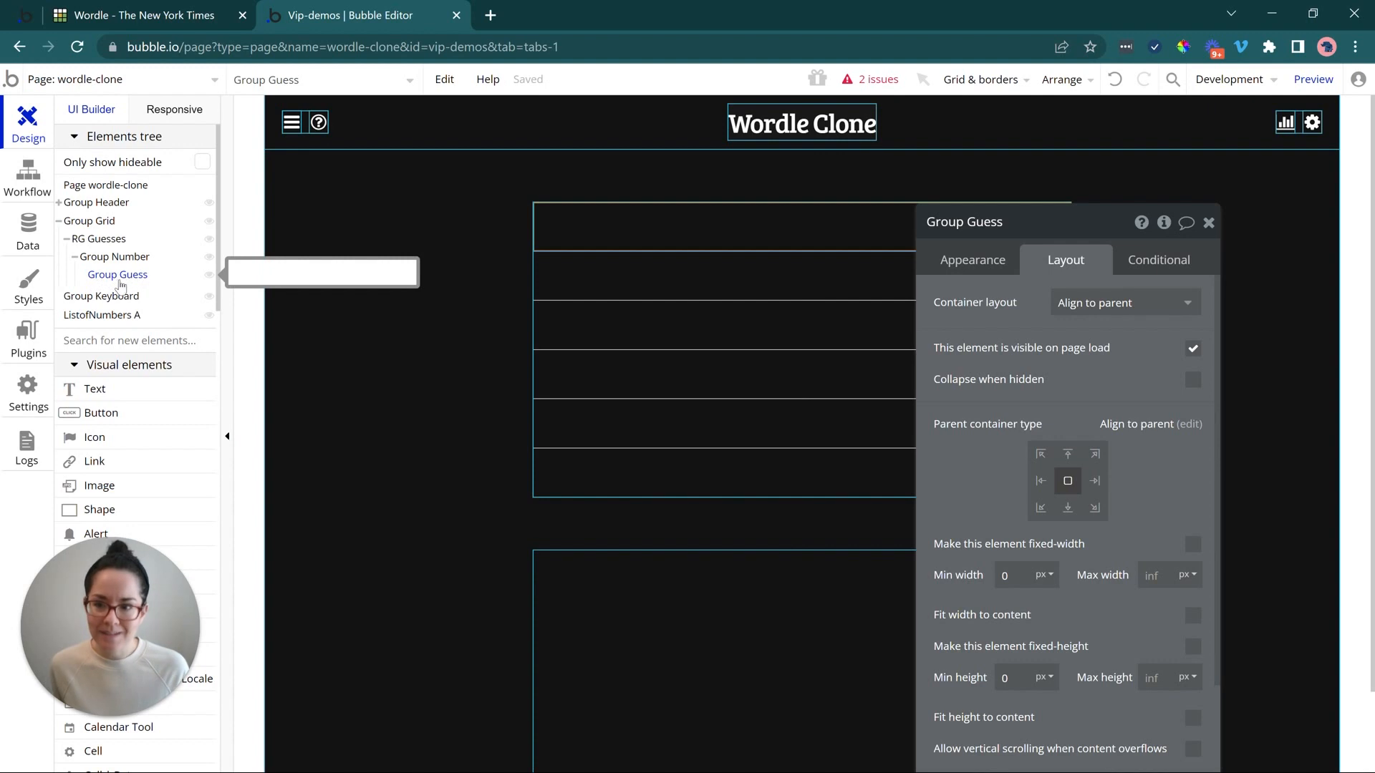
- Draw a repeating group about 284 px wide and 41 px high inside Group Guess in the first row
scroll(124, 366, "down", 5)
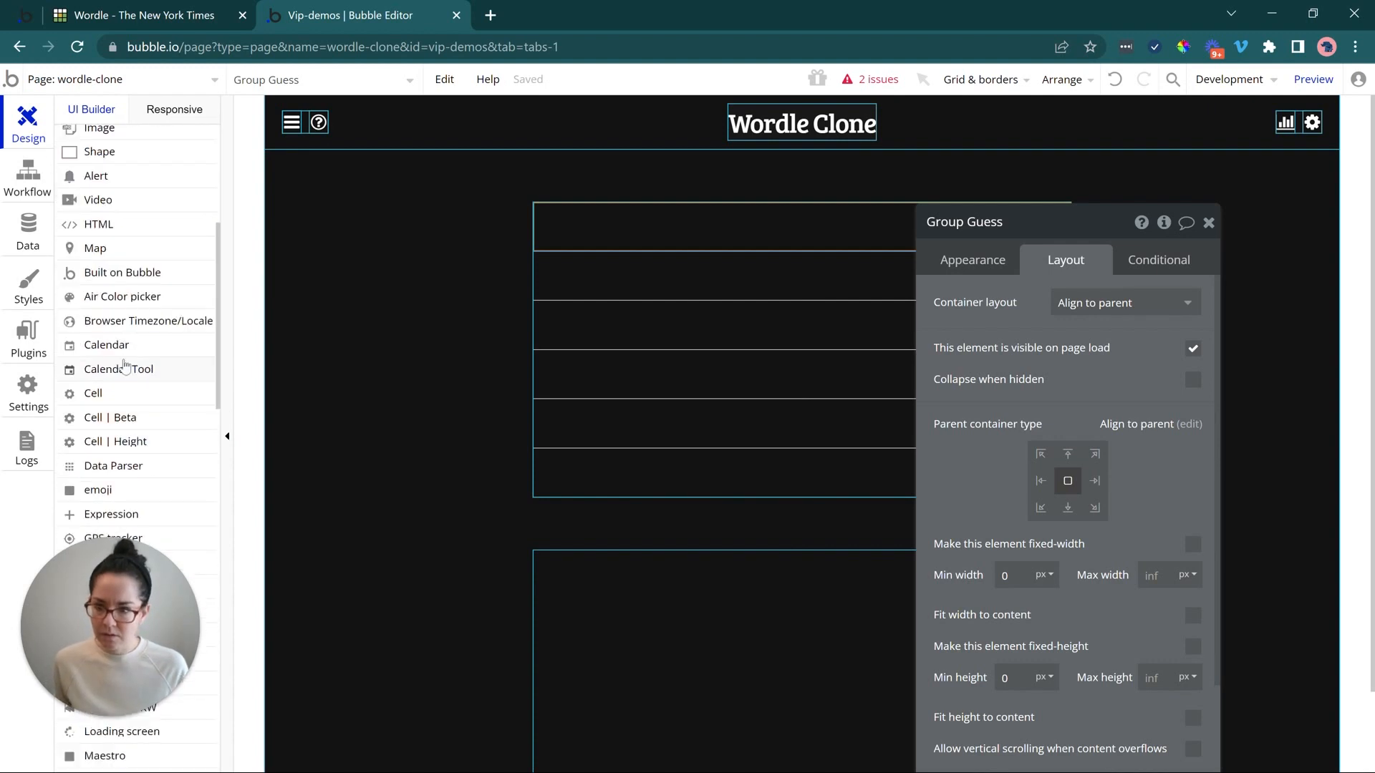
scroll(129, 361, "up", 2)
scroll(136, 355, "down", 6)
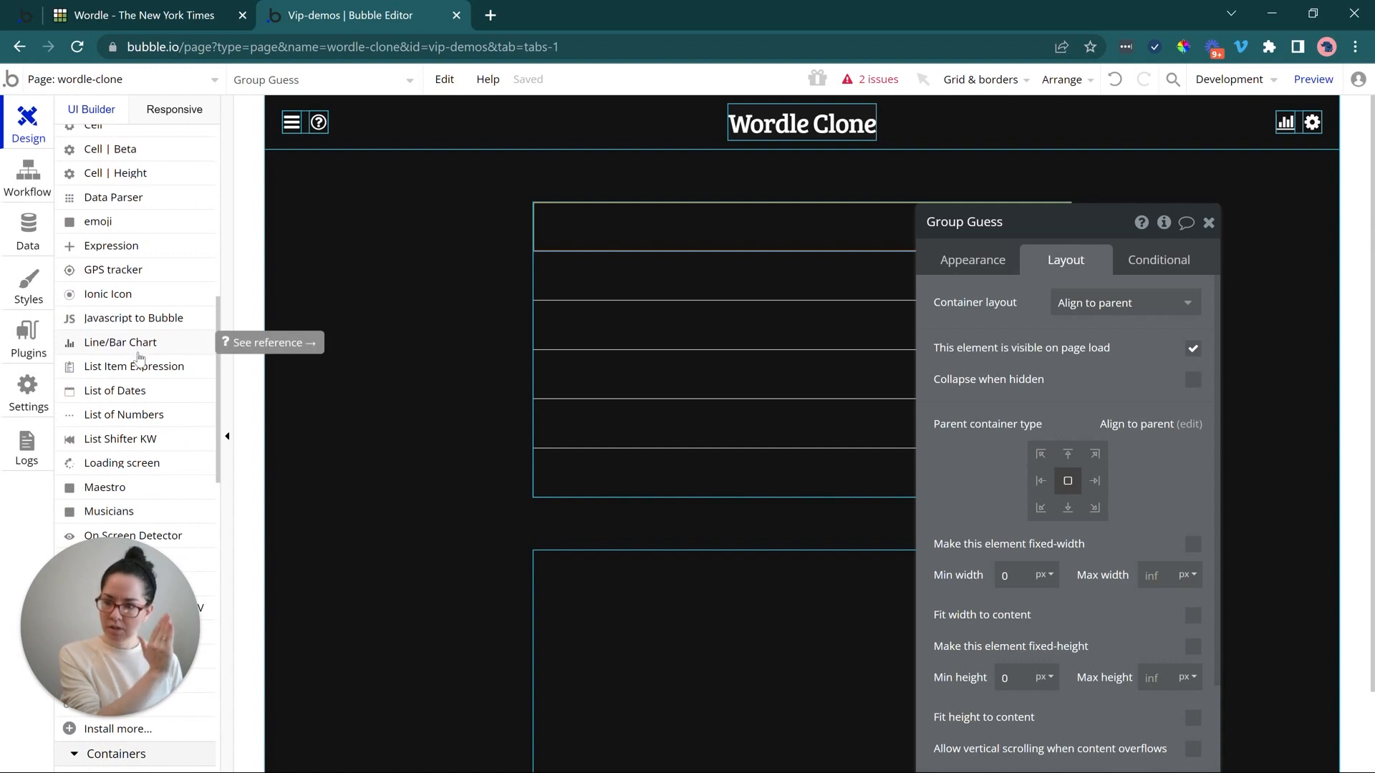
scroll(130, 362, "down", 3)
scroll(131, 364, "up", 15)
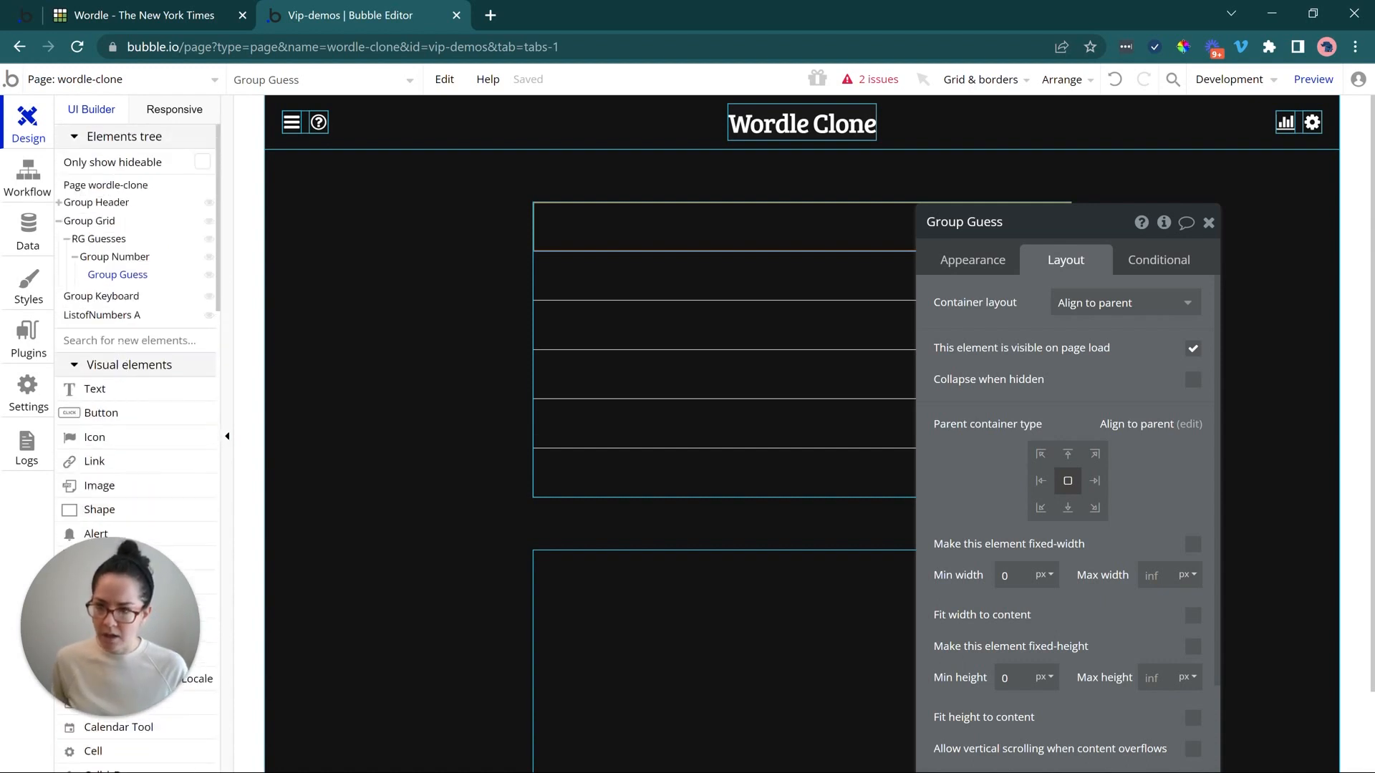
left_click(127, 340)
type("rep")
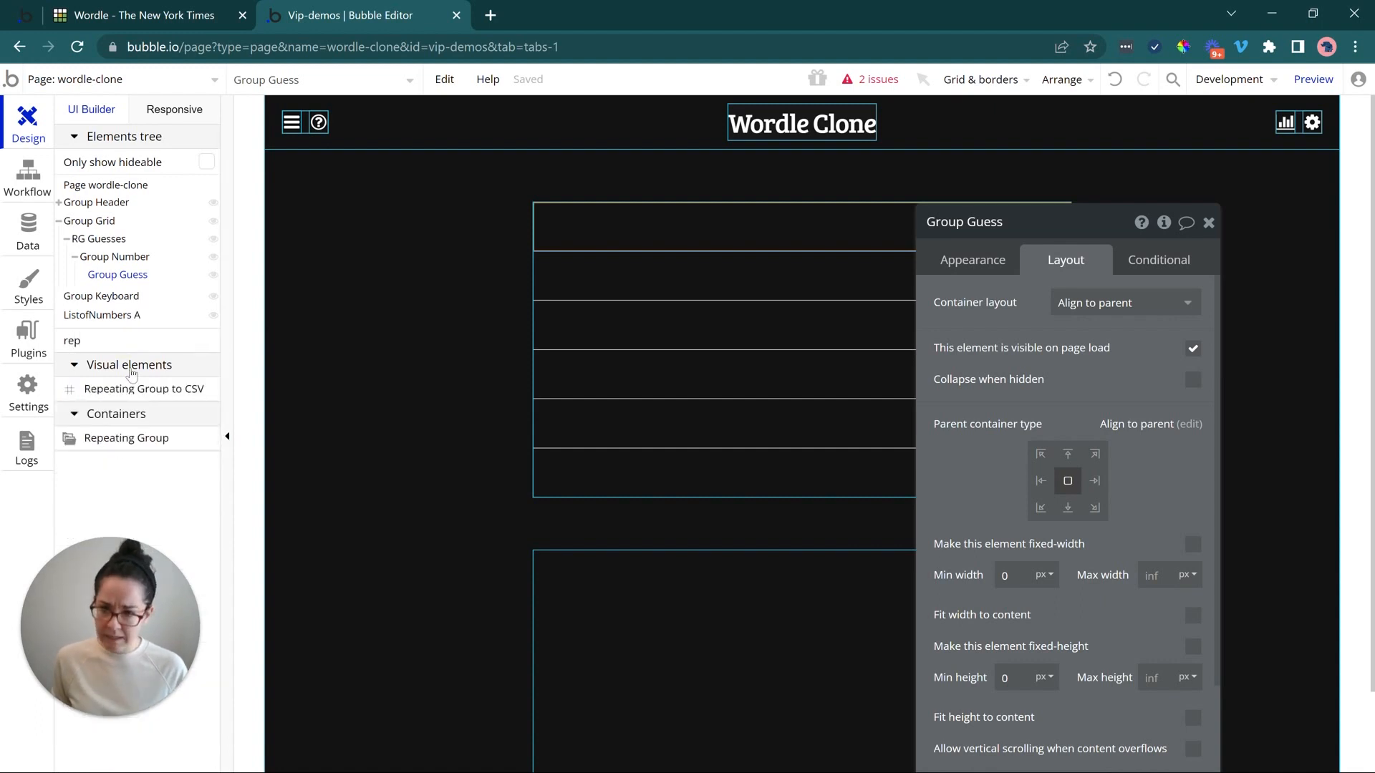
left_click(126, 438)
left_click_drag(568, 206, 821, 239)
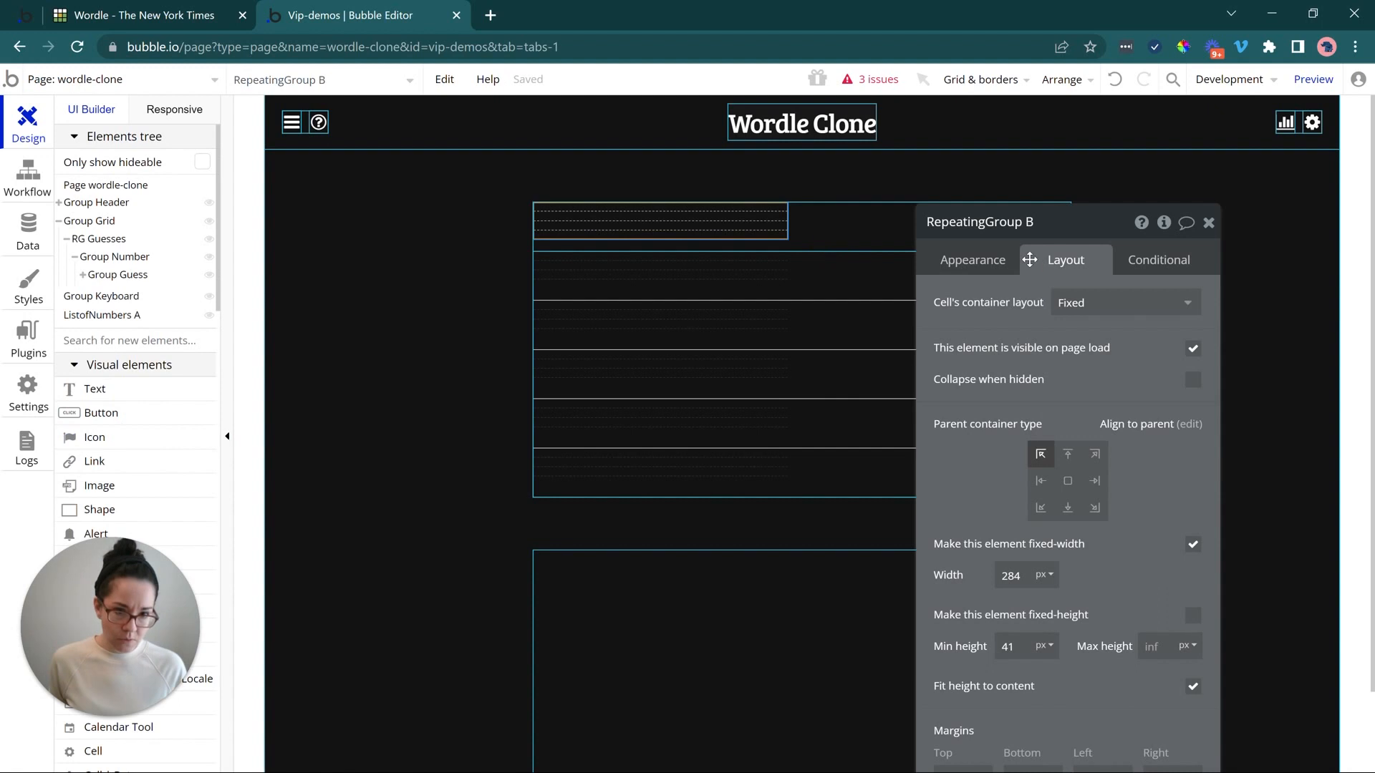
- Center the new repeating group within Group Guess and rename it RG Letters
left_click(1006, 261)
left_click(1056, 259)
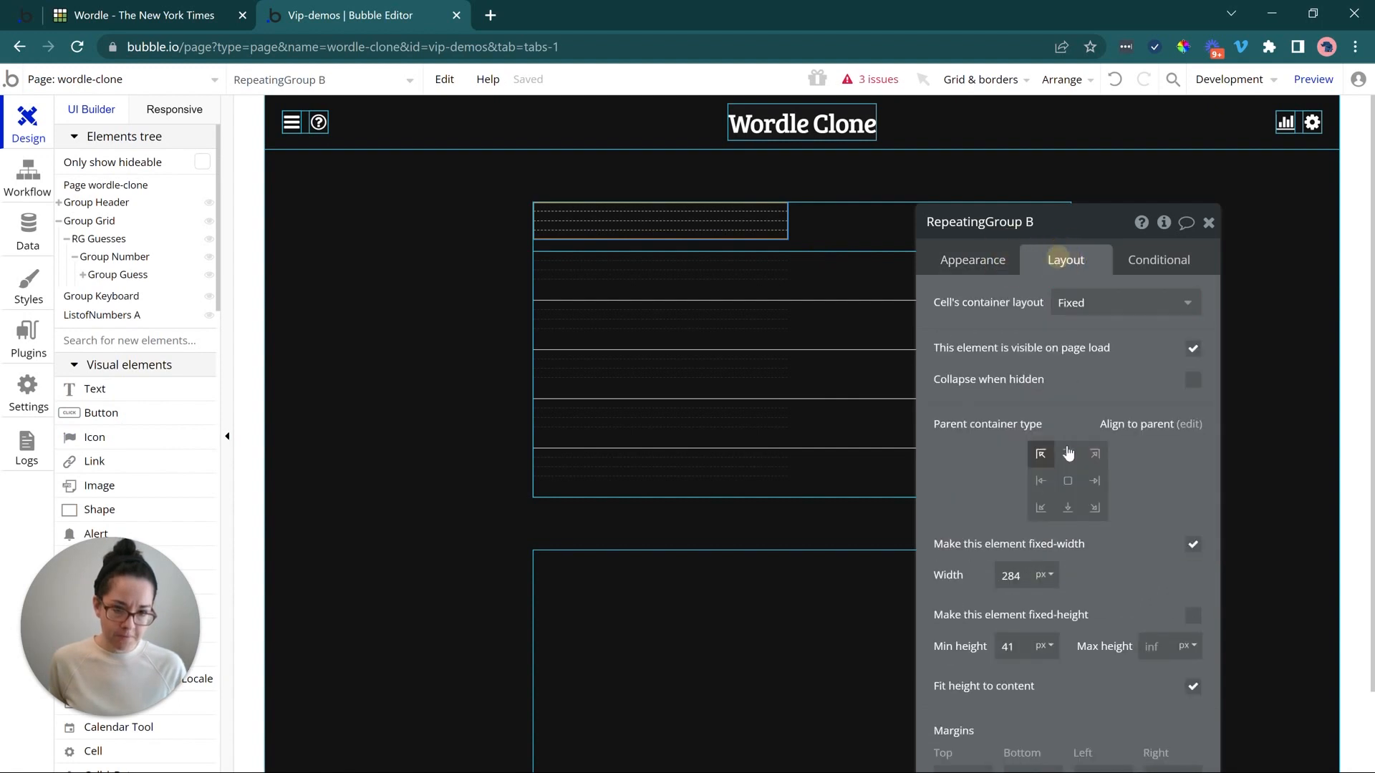
left_click(1067, 453)
left_click(1011, 269)
left_click(1016, 223)
key("ctrl+a")
type("RG ")
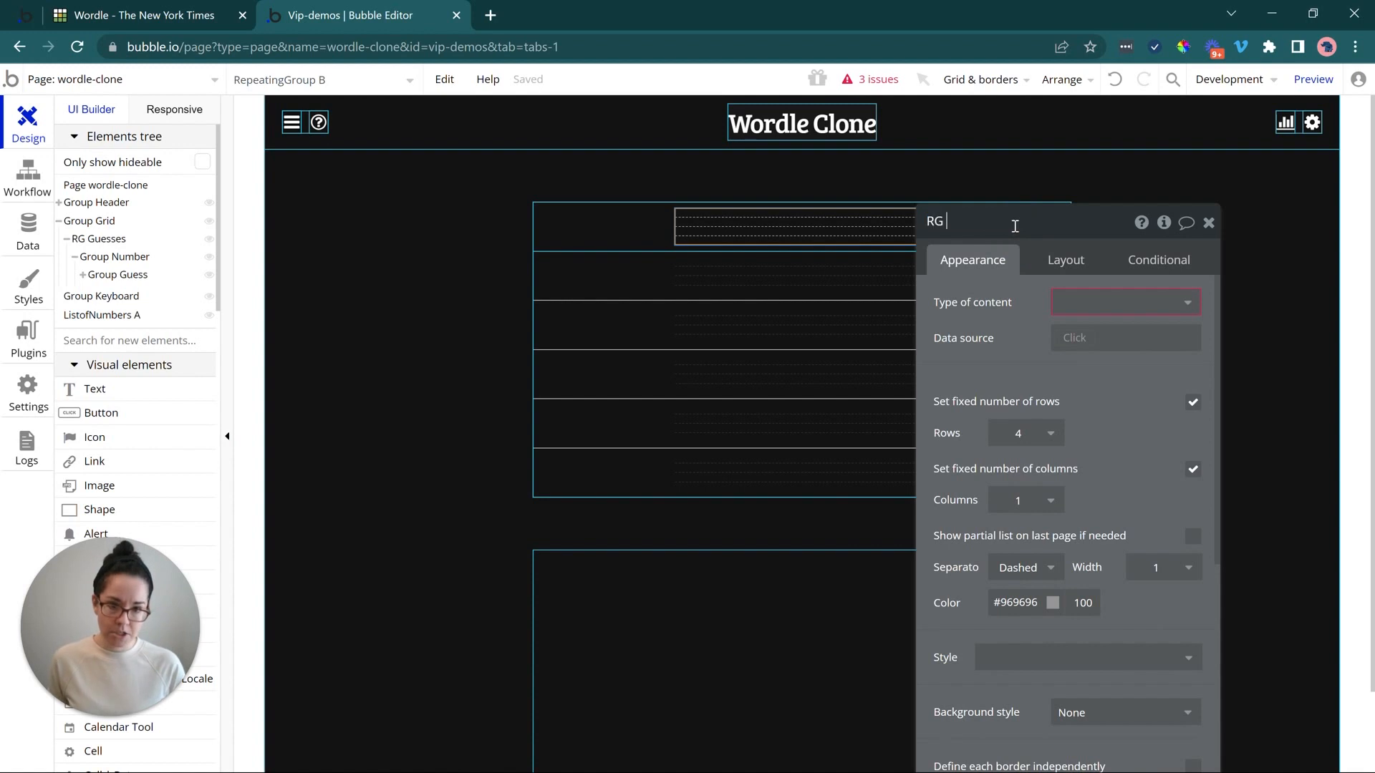
type("Letters")
left_click(986, 380)
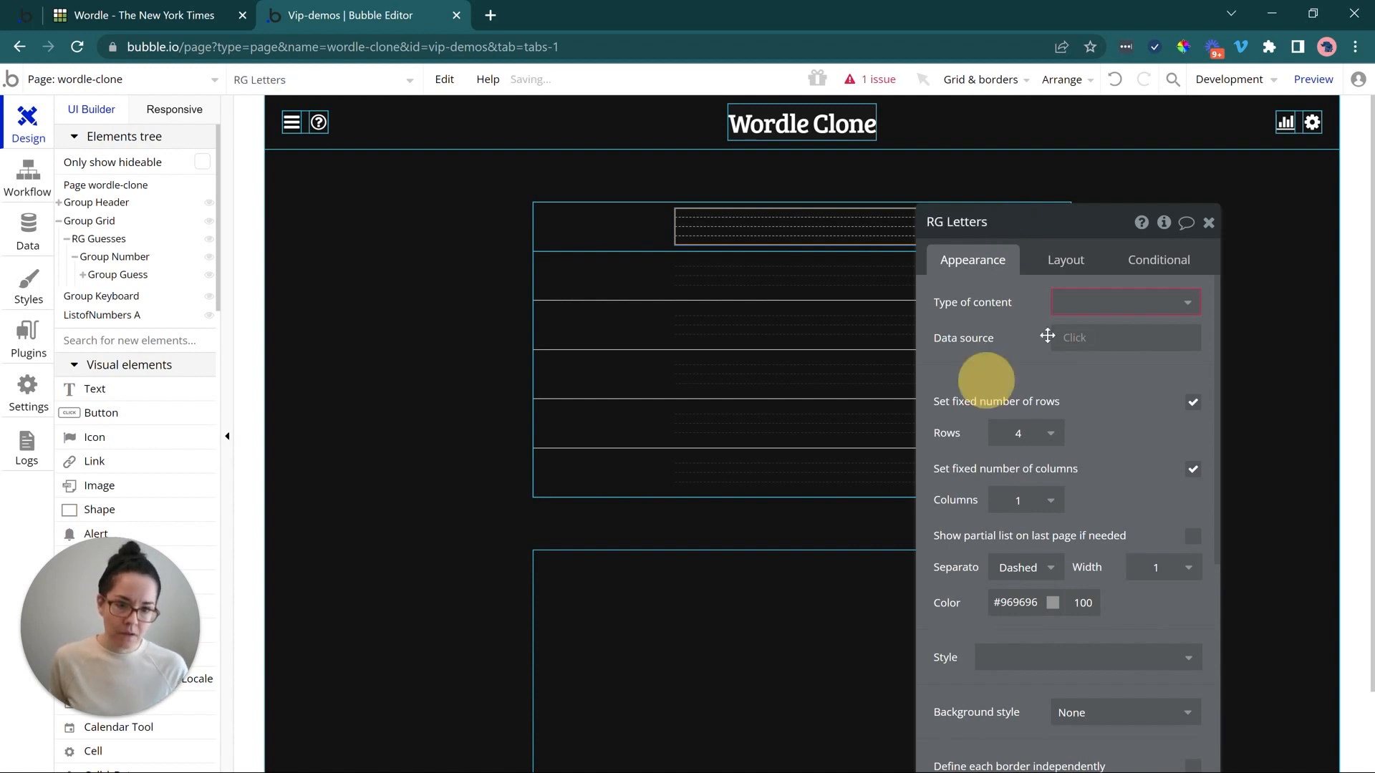
mouse_move(1088, 318)
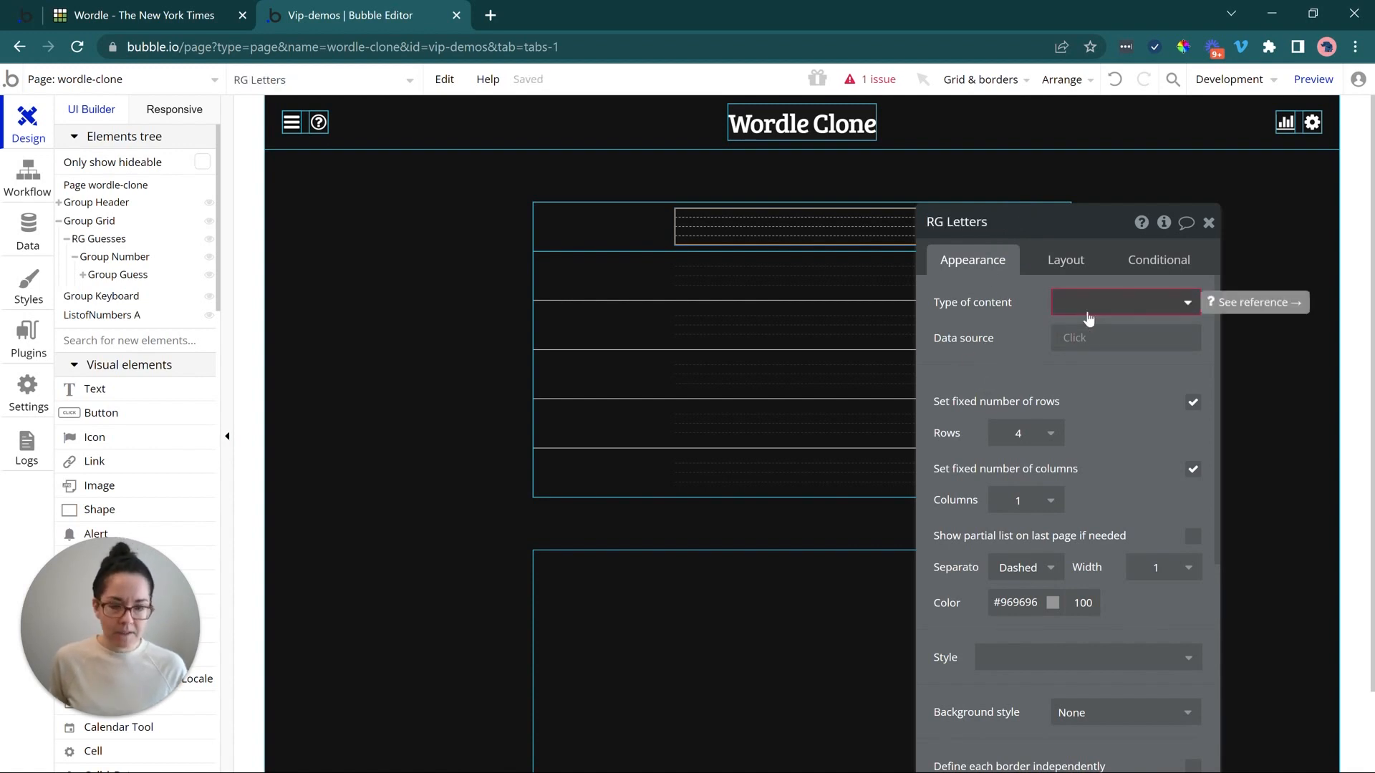
left_click(1088, 317)
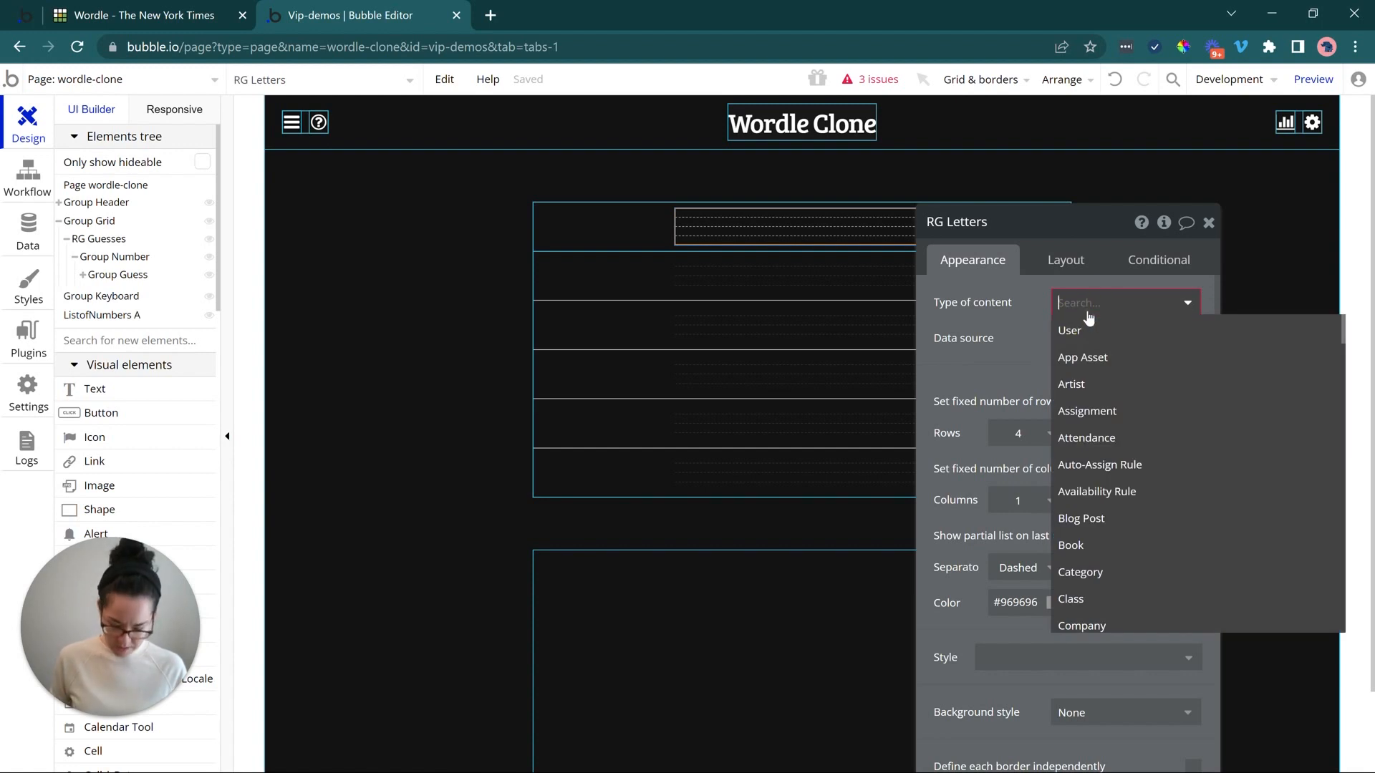
type("num")
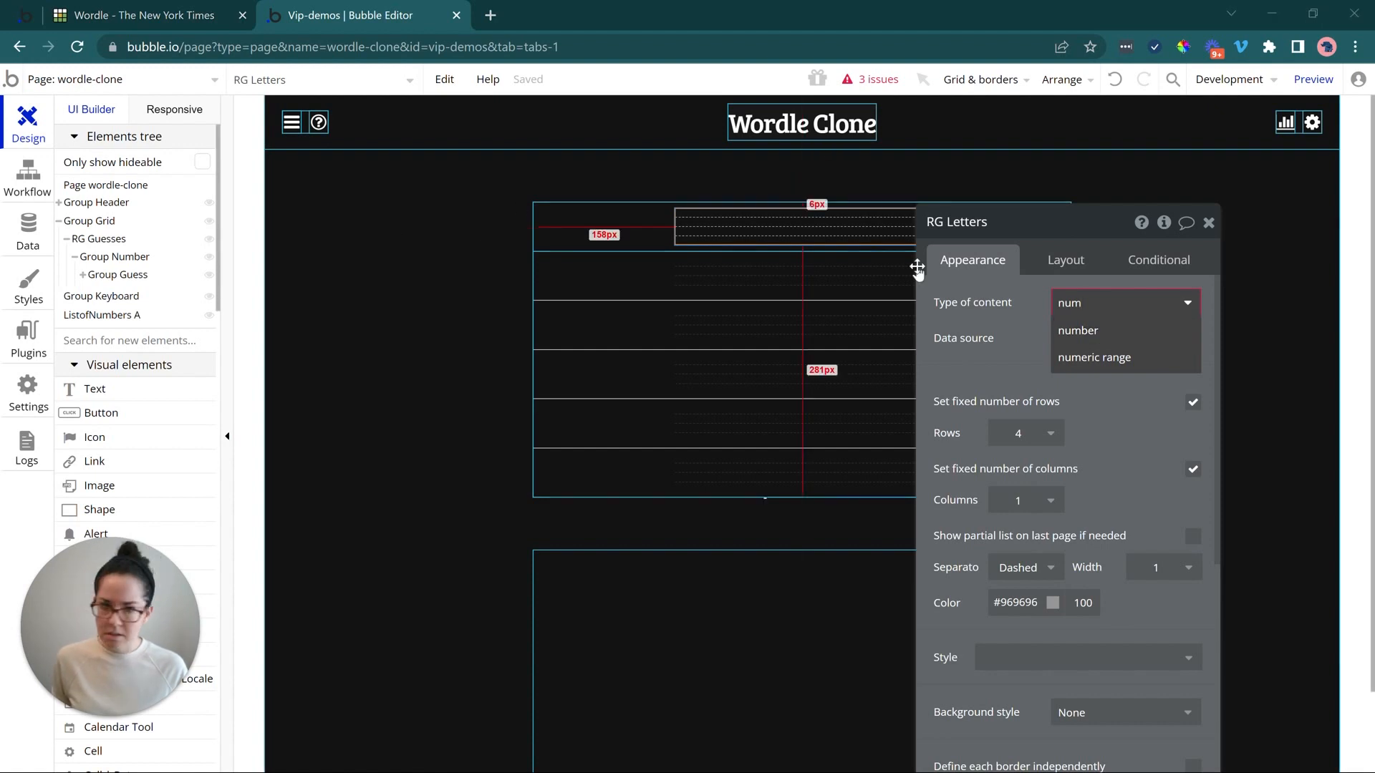
left_click(1082, 331)
left_click(1076, 298)
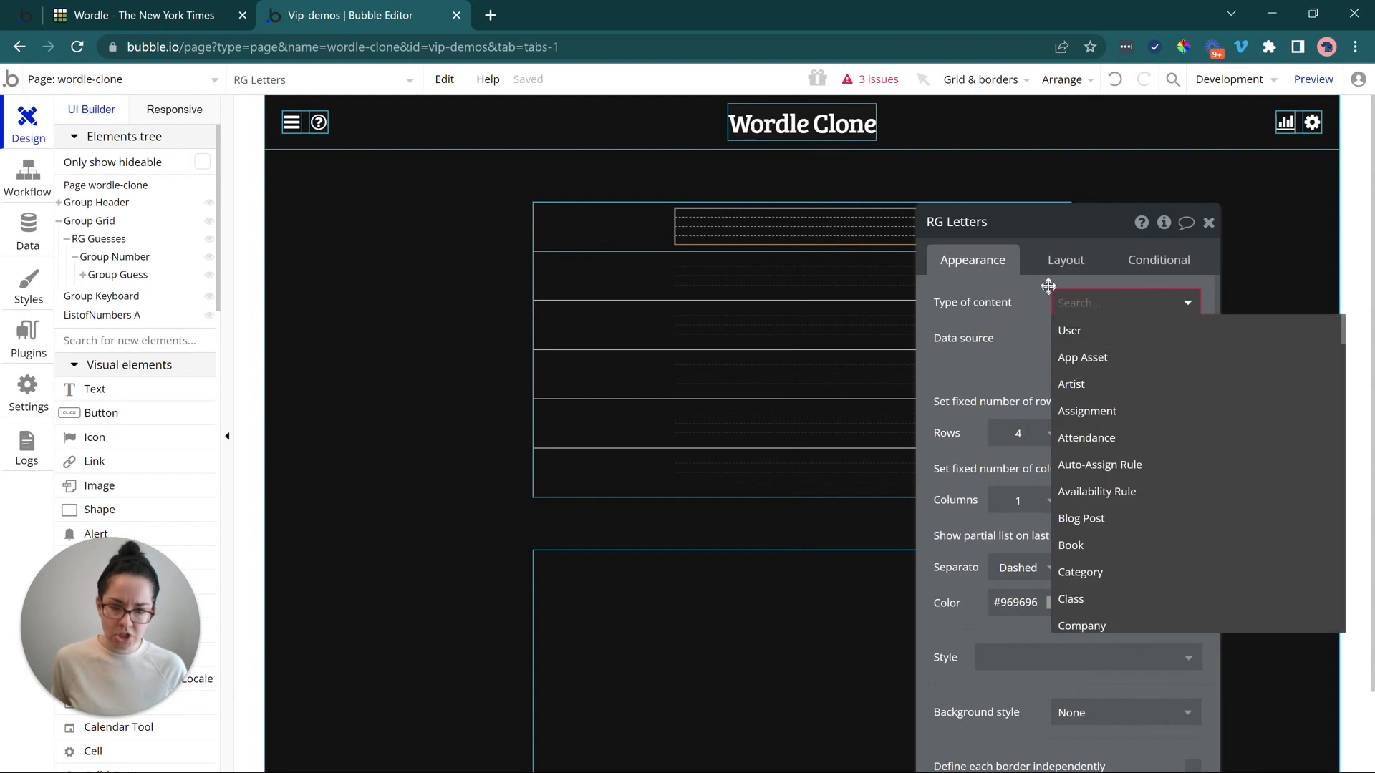
left_click(1019, 297)
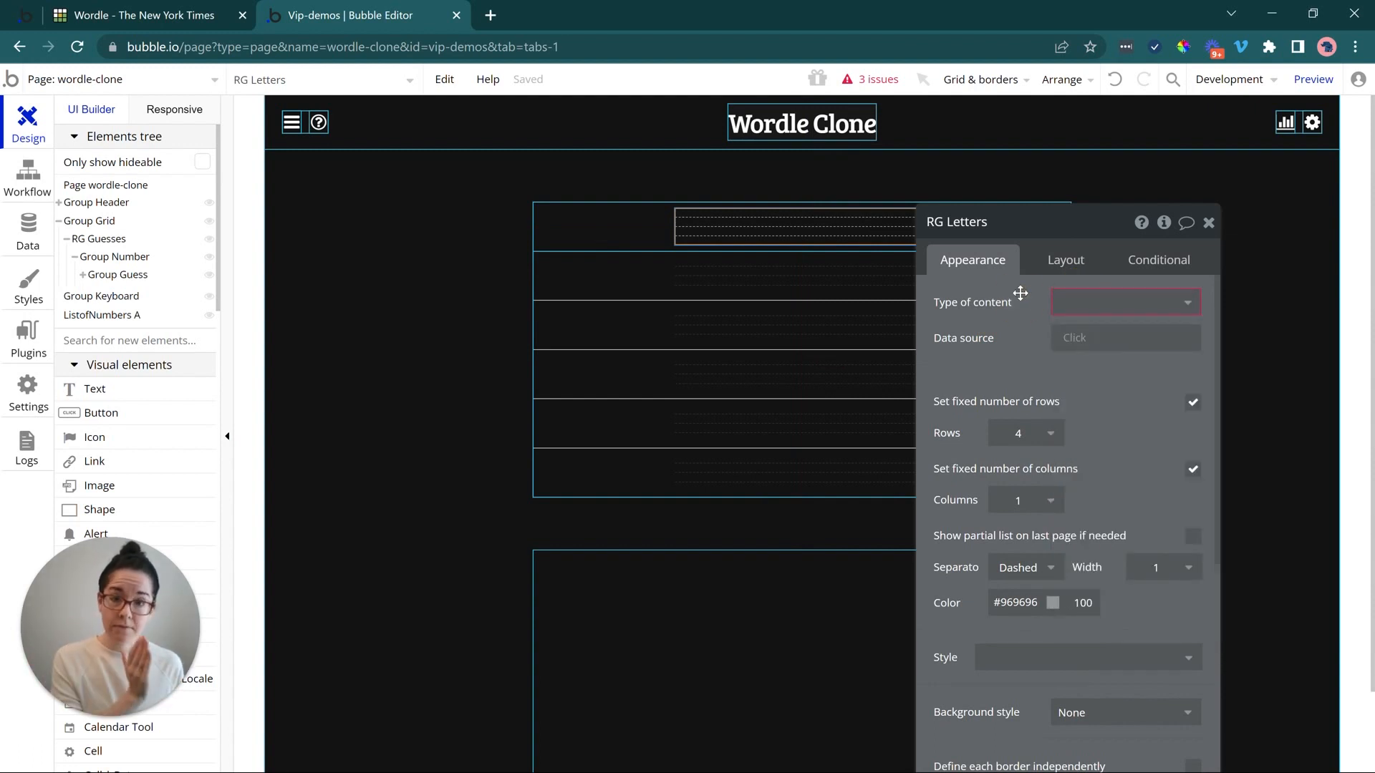
- Set RG Letters' type of content to number and its data source to ListofNumbers A's list
left_click(1068, 302)
type("num")
left_click(1070, 323)
left_click(992, 329)
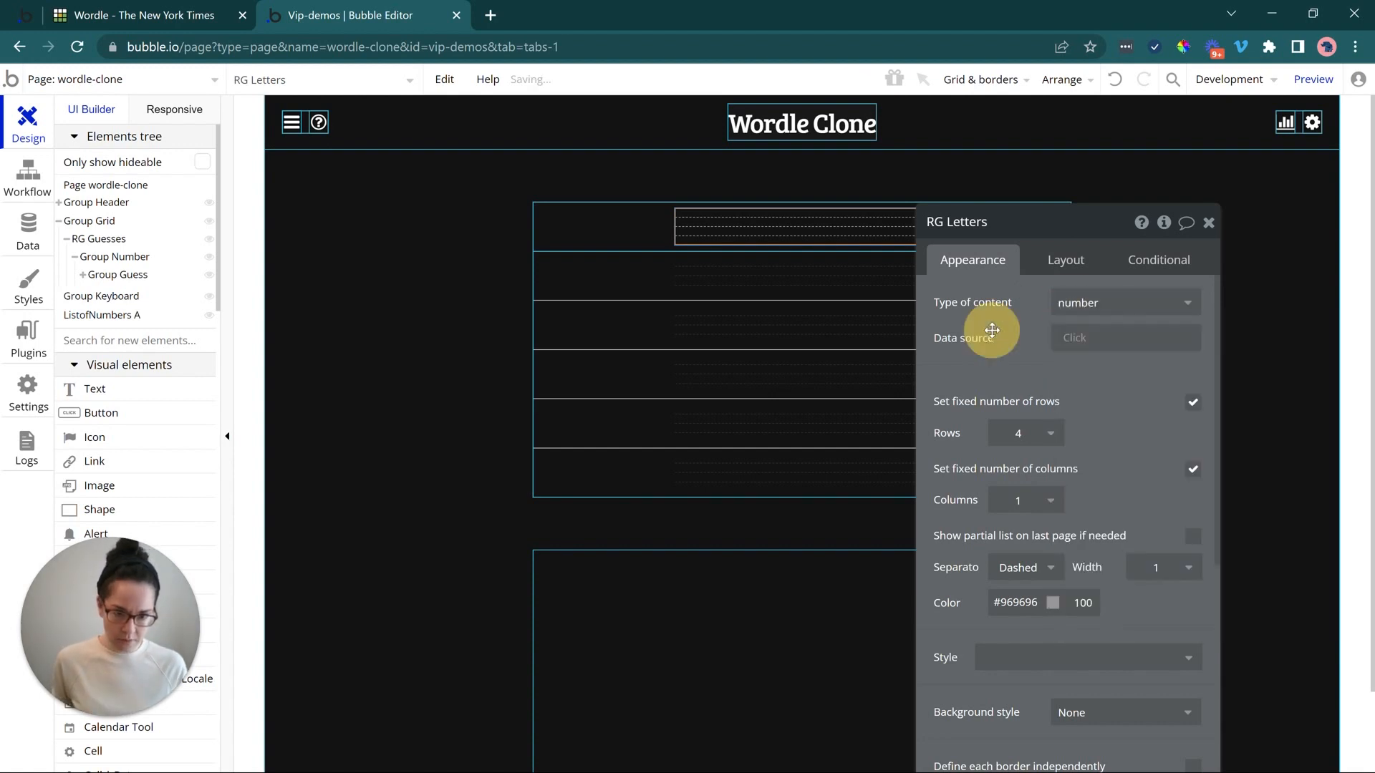
left_click(1066, 343)
type("list")
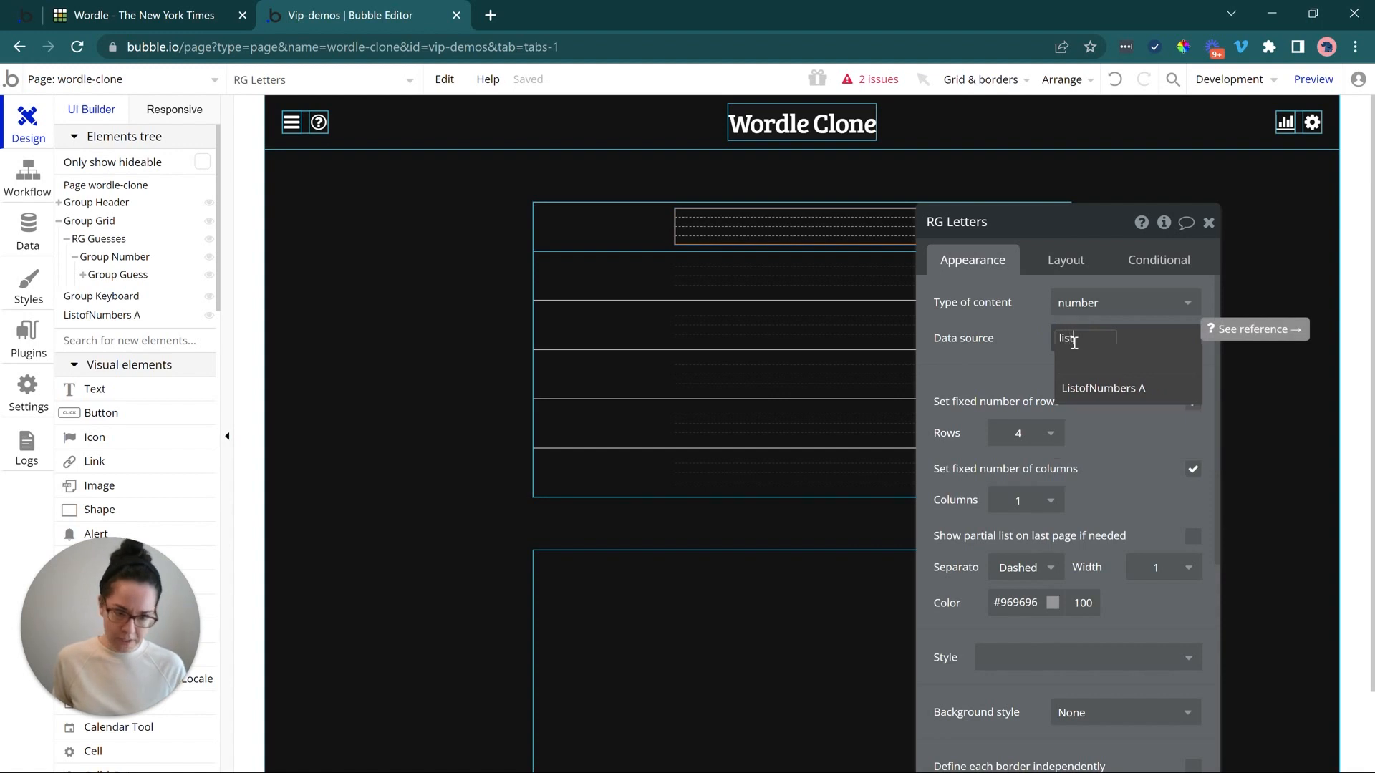
left_click(1081, 387)
left_click(1072, 450)
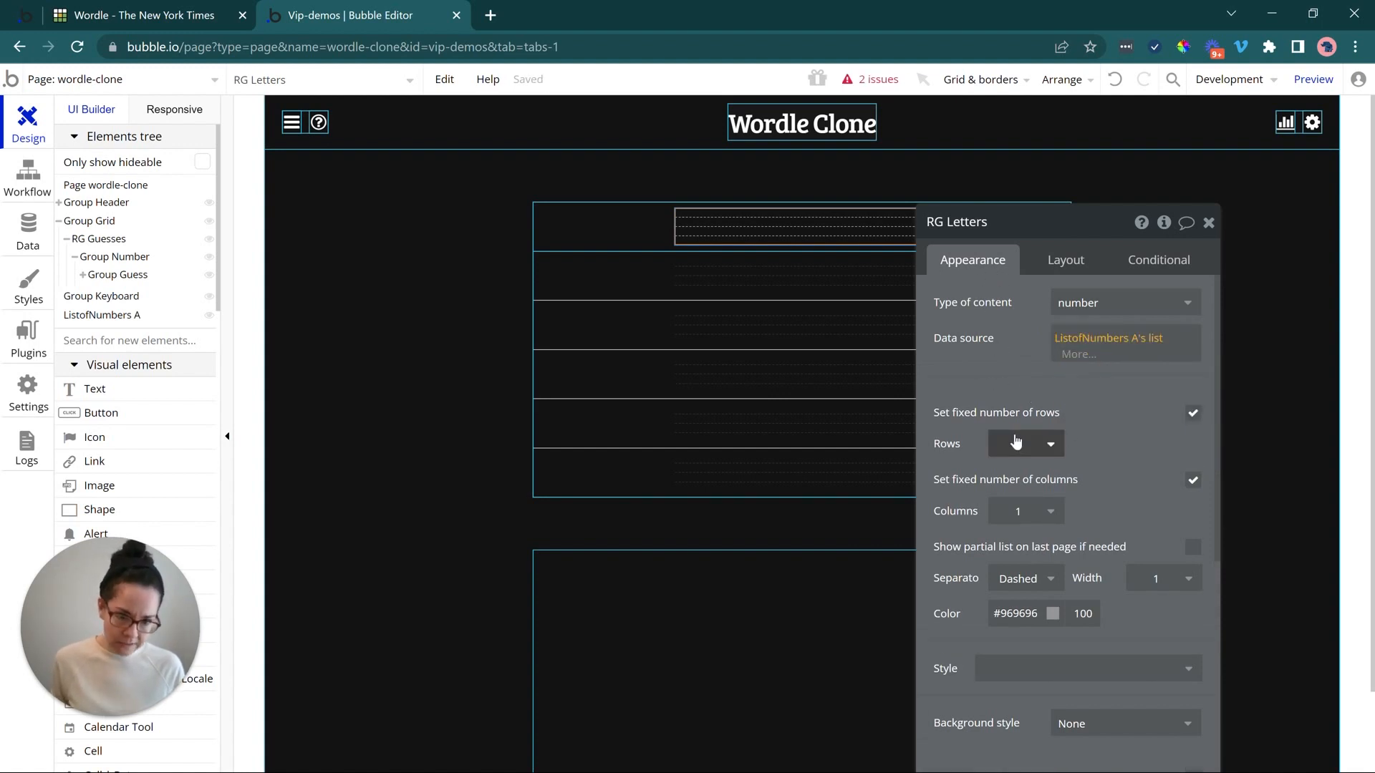
- Check the length setting of ListofNumbers A, and give RG Letters 1 fixed row and 5 fixed columns
scroll(821, 483, "down", 2)
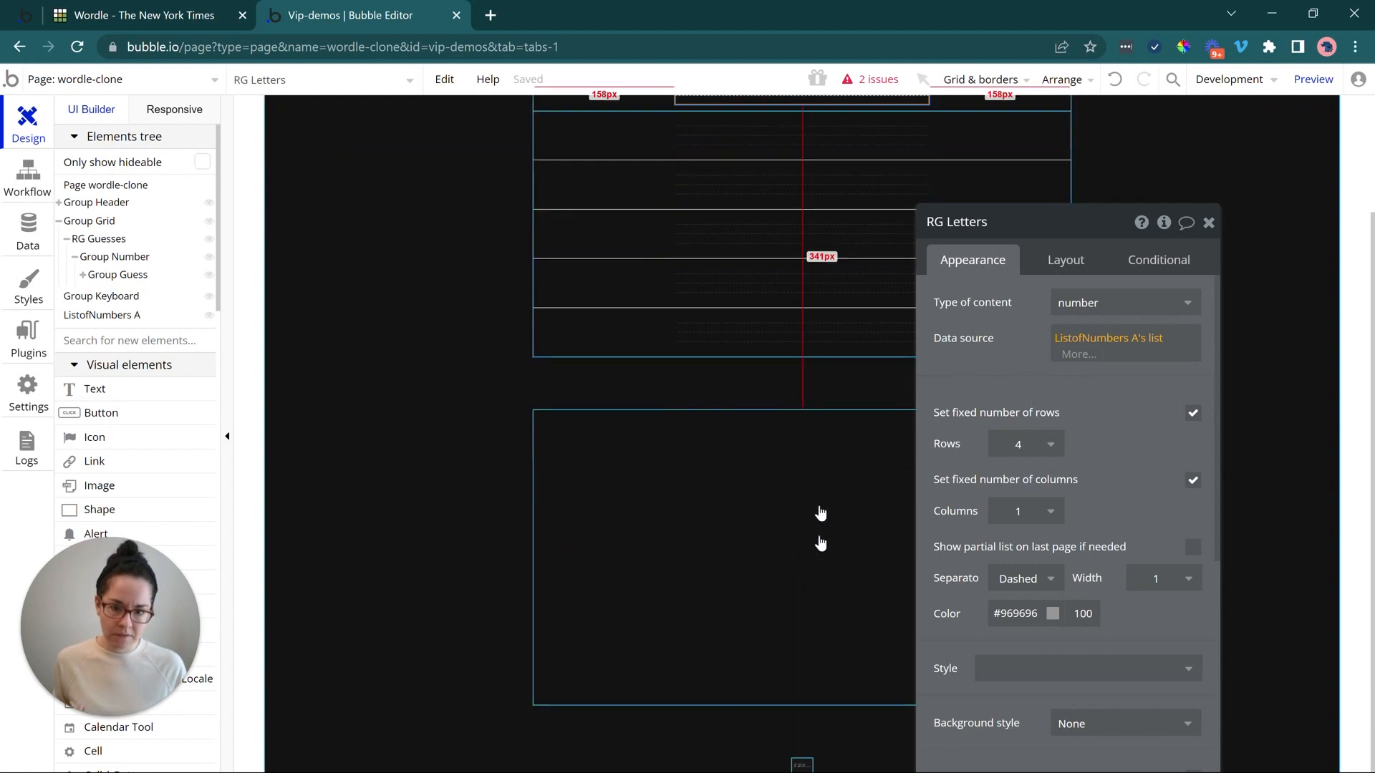
left_click(799, 758)
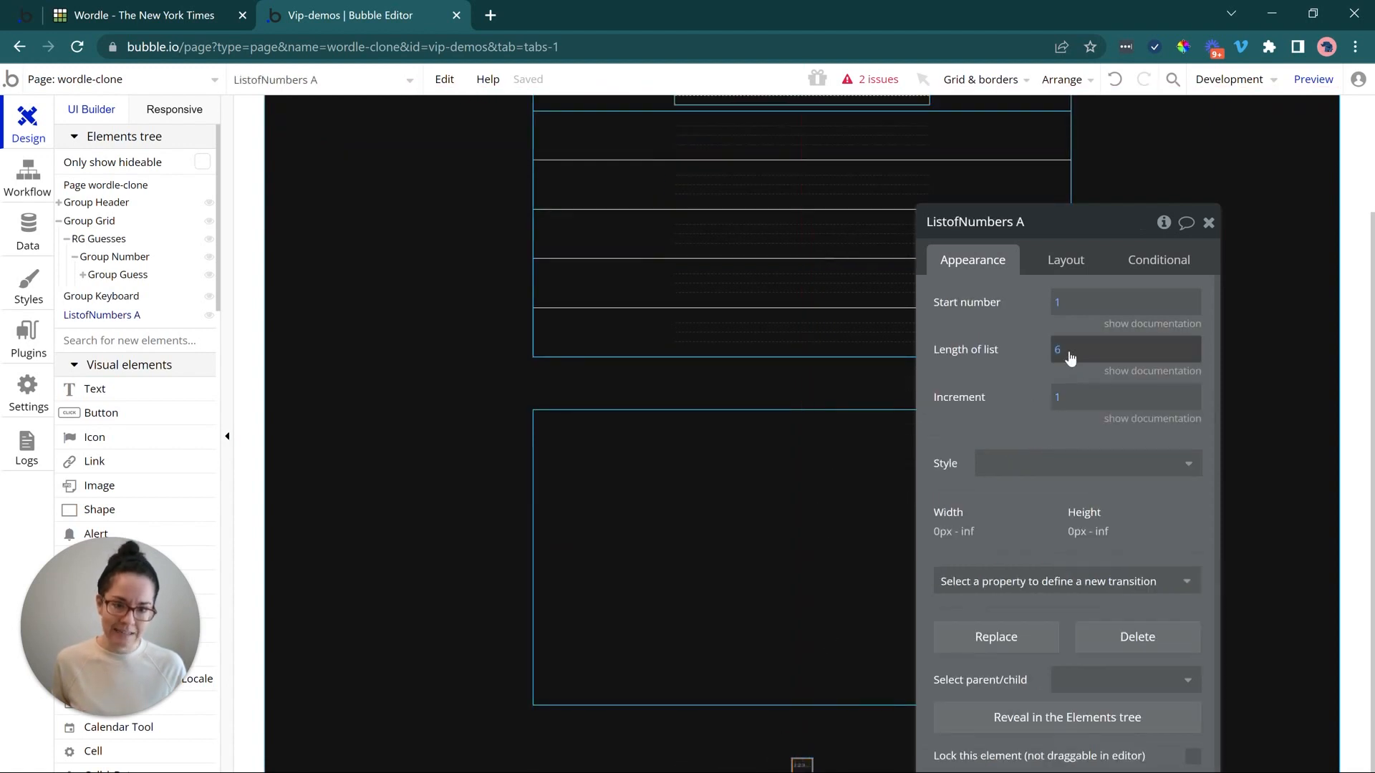
scroll(761, 276, "up", 2)
left_click(773, 234)
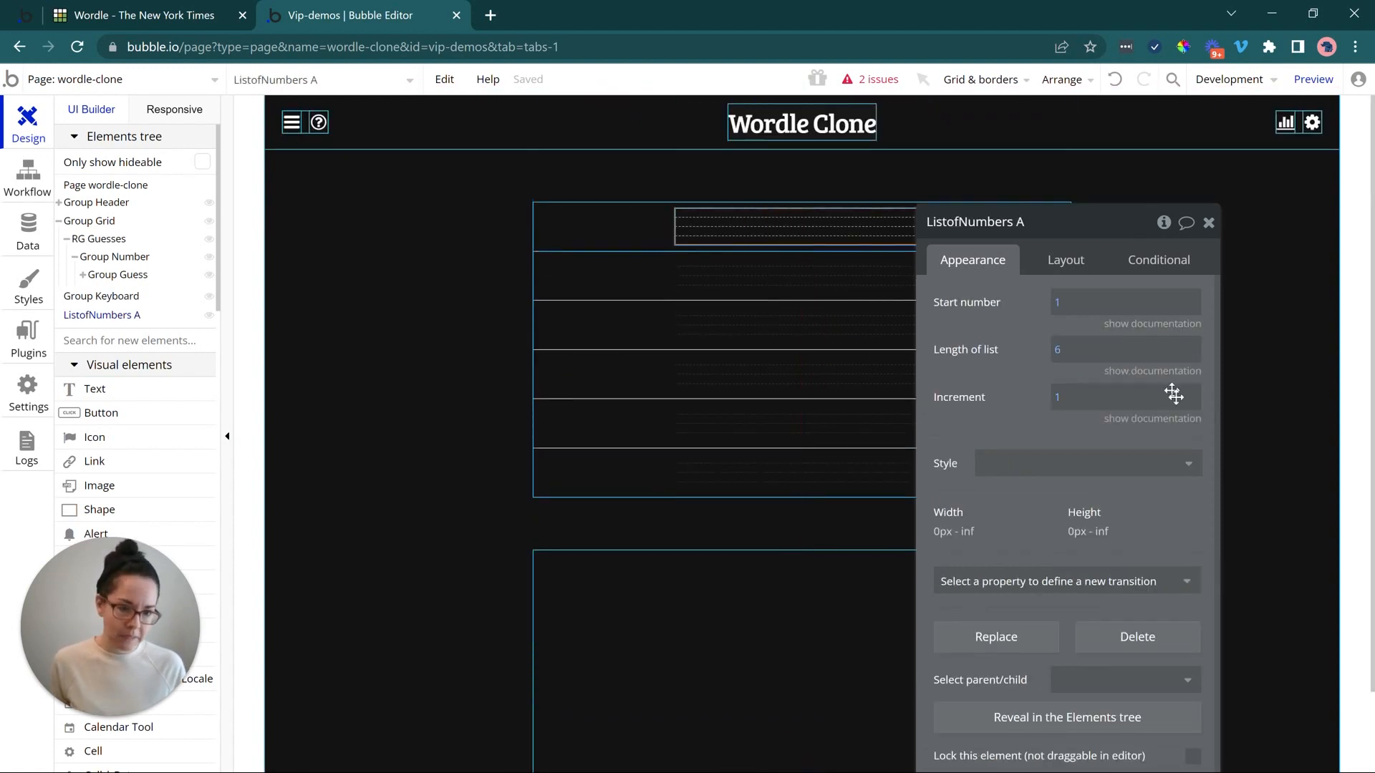
left_click(1050, 432)
left_click(1118, 422)
left_click(1043, 499)
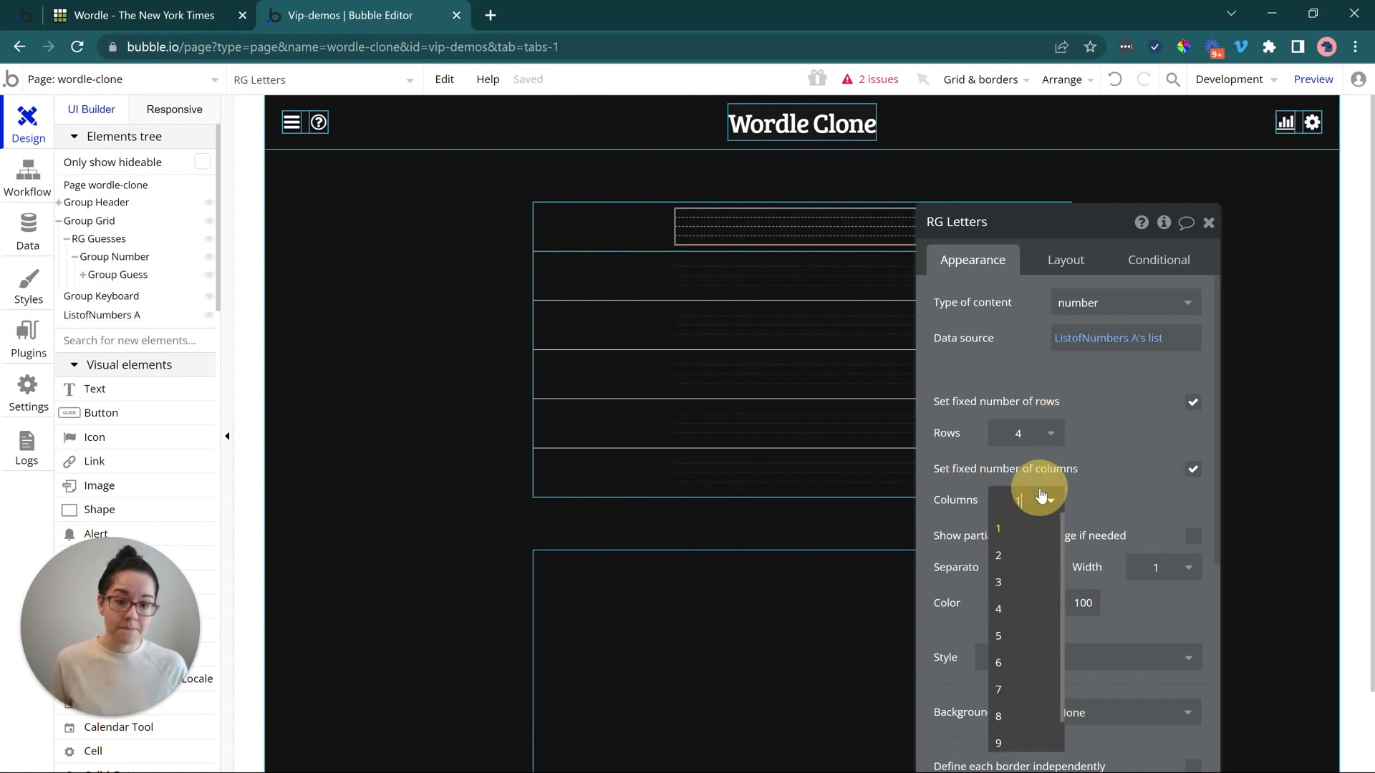
left_click(1021, 636)
left_click(1036, 434)
type("1")
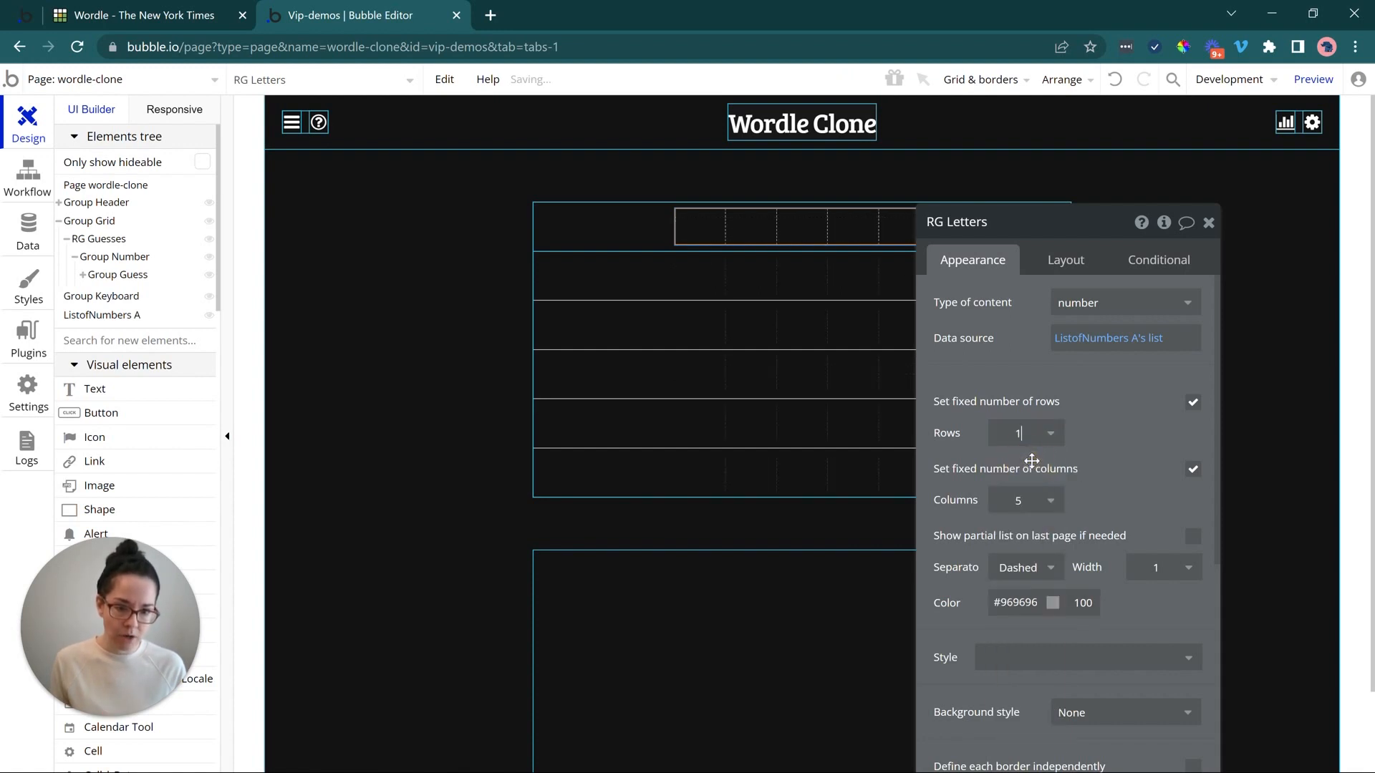
- Turn off RG Letters' fixed width and fit height to content, with minimum width 0 px and minimum height 4 px
left_click(693, 308)
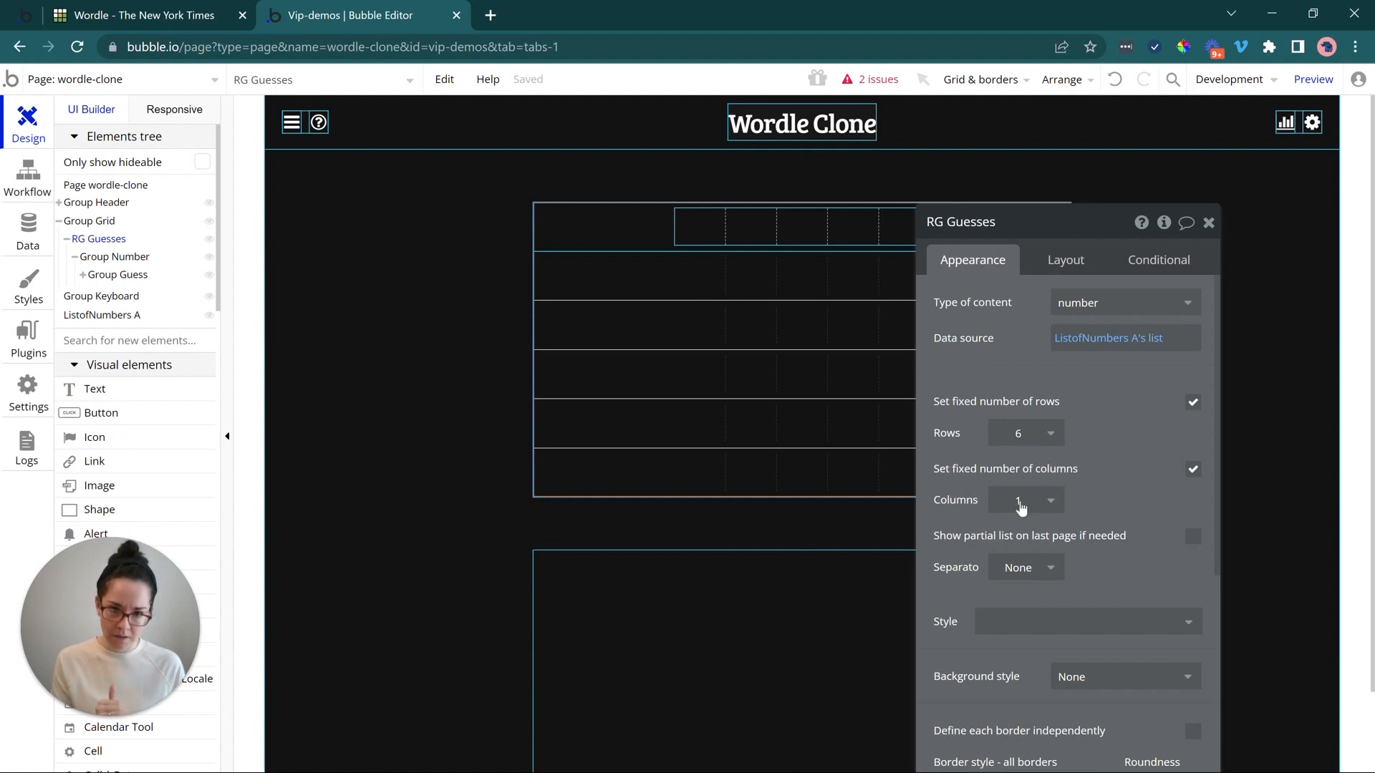
left_click(807, 241)
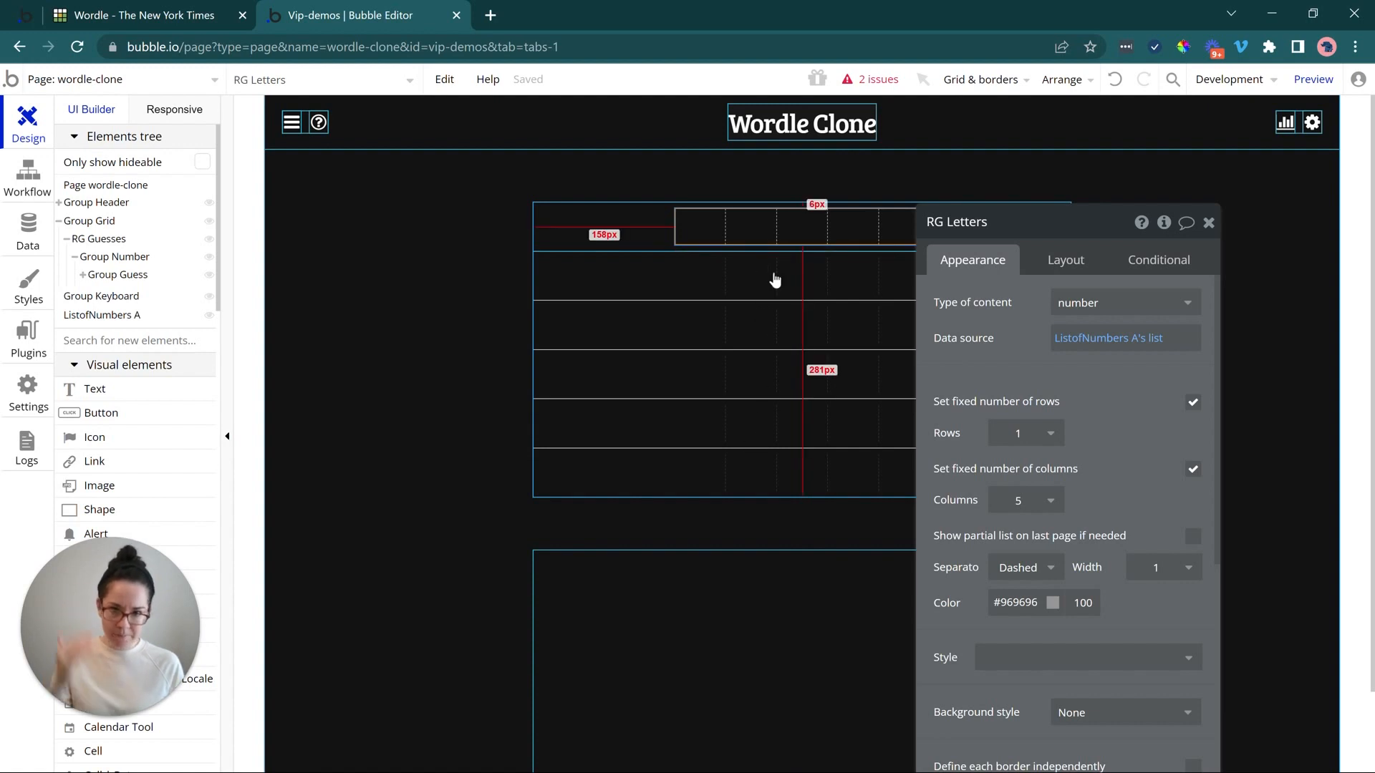
left_click(786, 227)
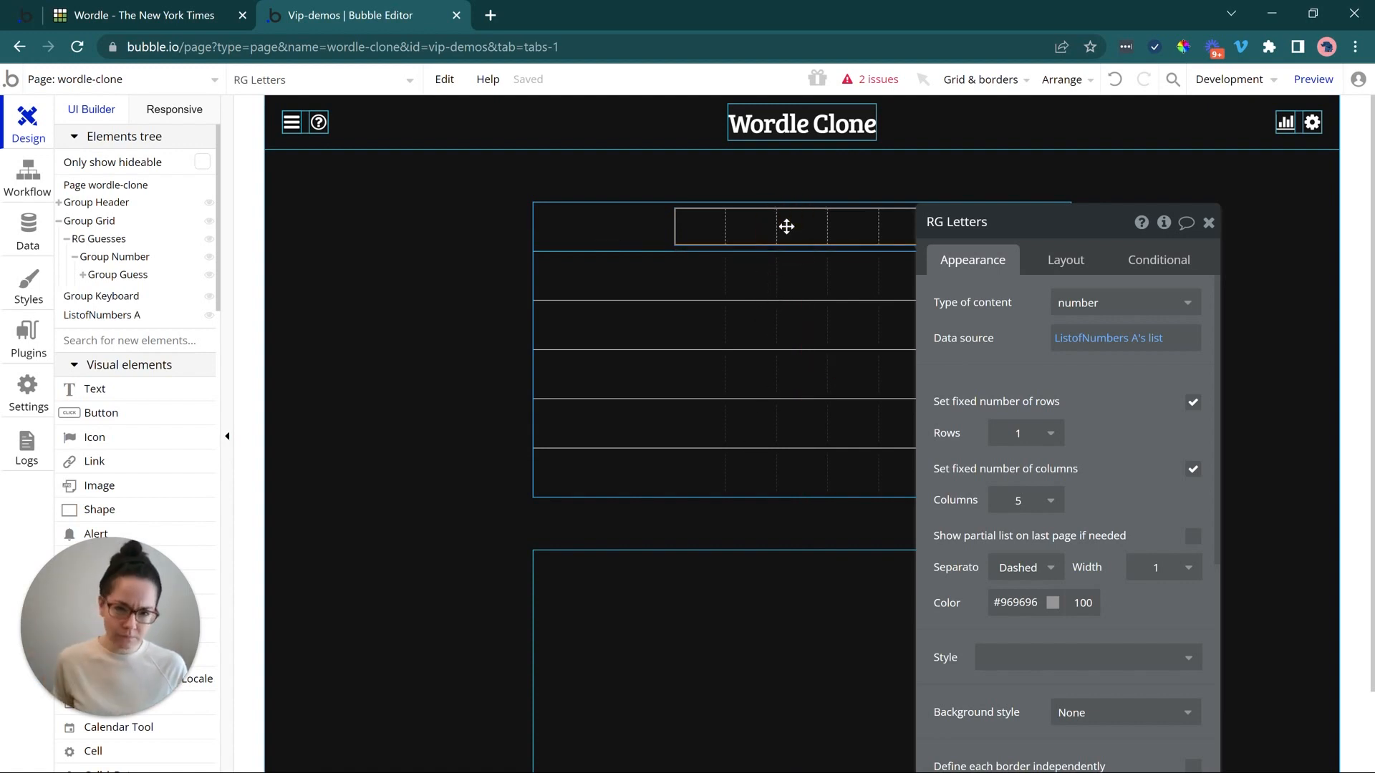
left_click(1047, 264)
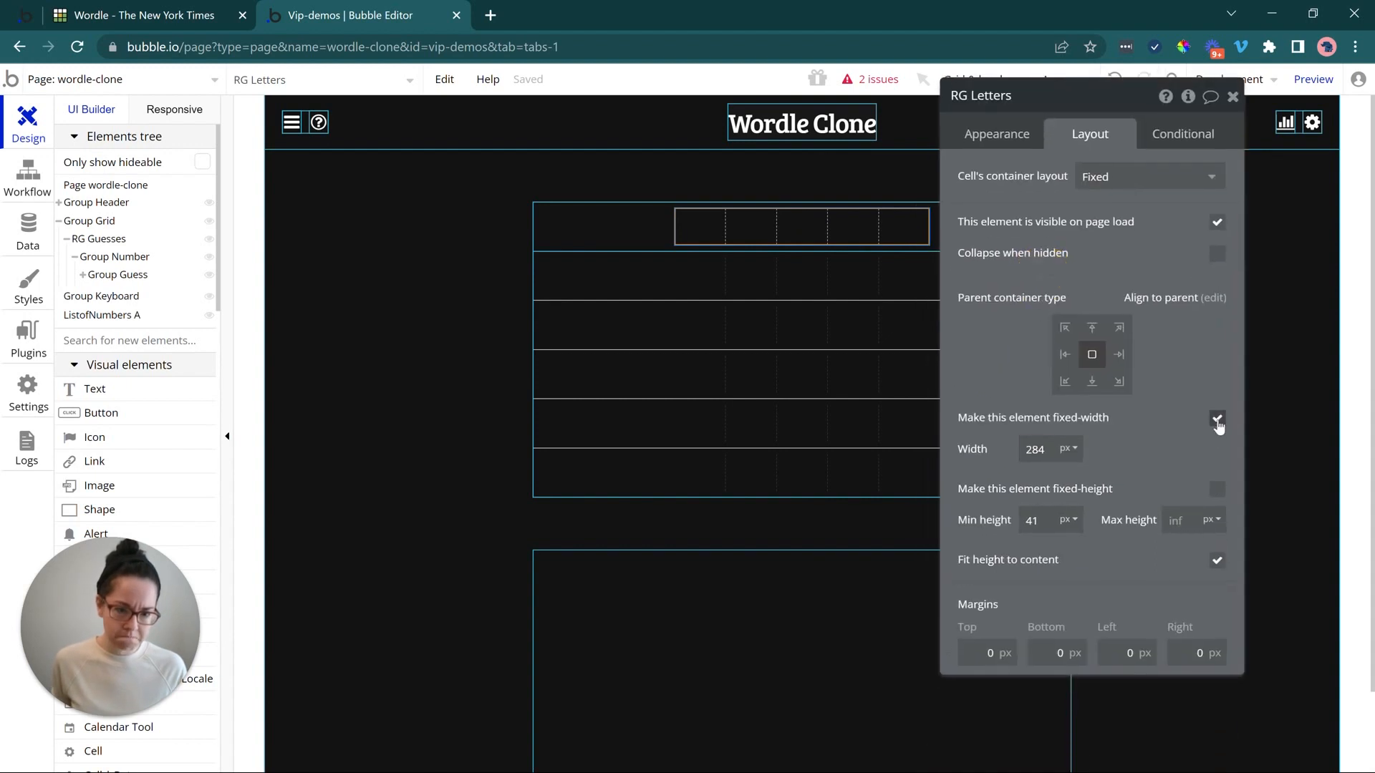
left_click(1217, 420)
double_click(1036, 449)
key("BackSpace")
left_click(1129, 482)
left_click(1038, 555)
key("BackSpace")
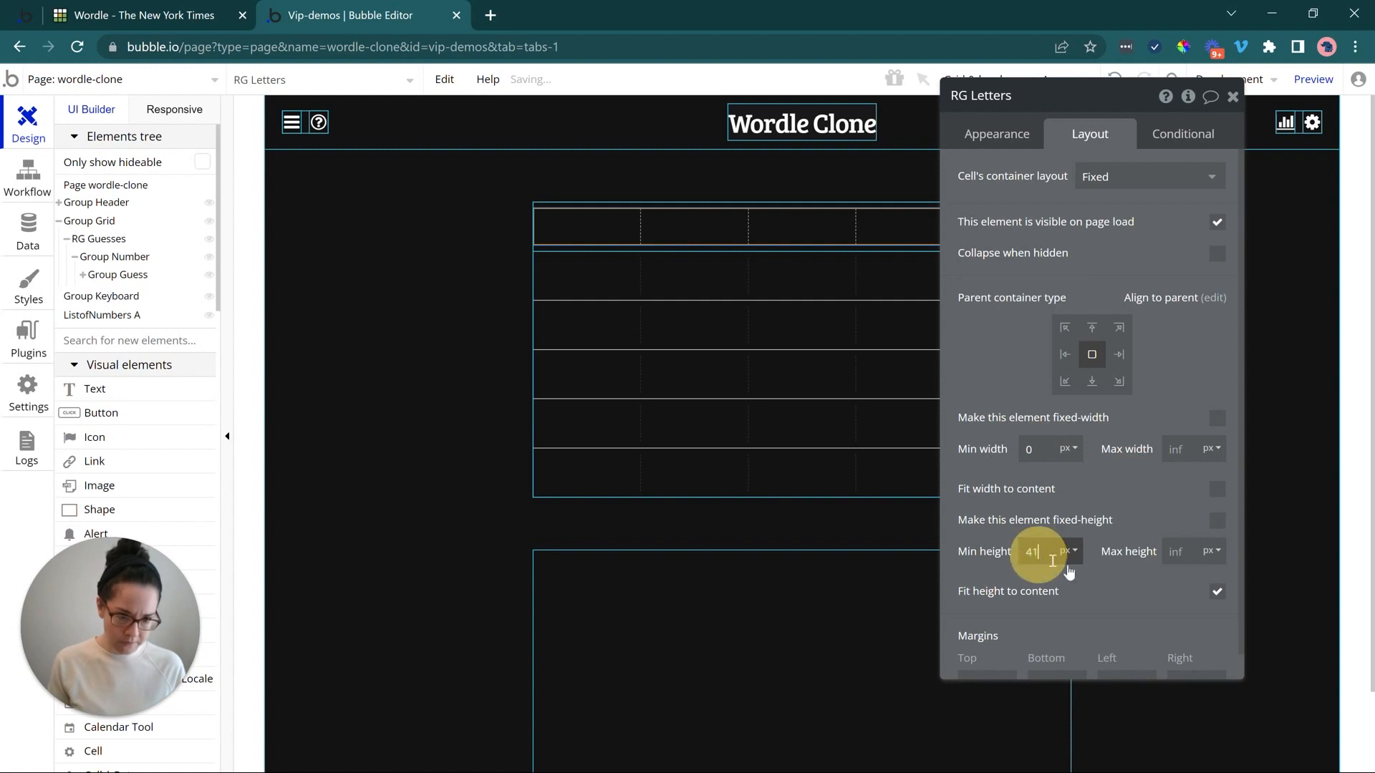
left_click_drag(1129, 586, 1132, 586)
left_click(1220, 592)
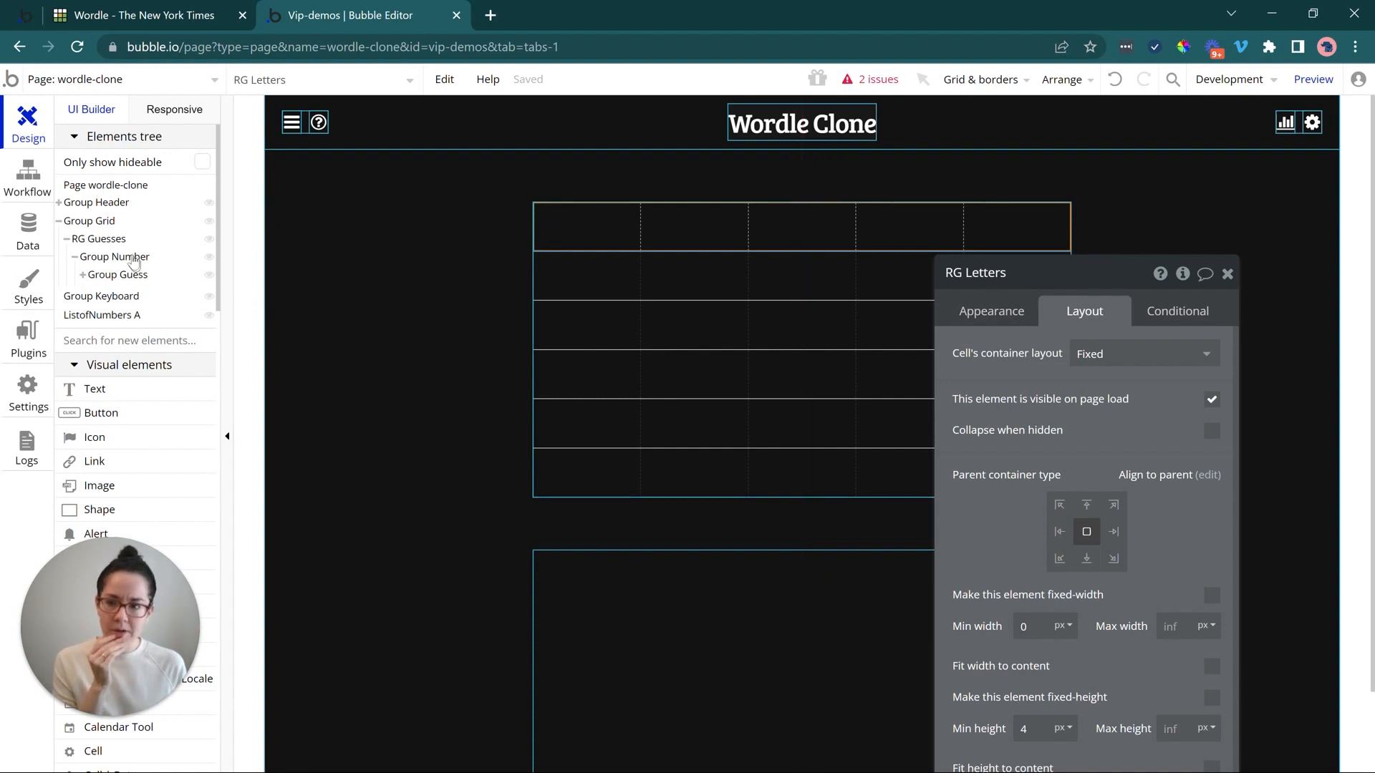
- Expand Group Guess in the elements tree and set RG Letters' separator to None
left_click(83, 275)
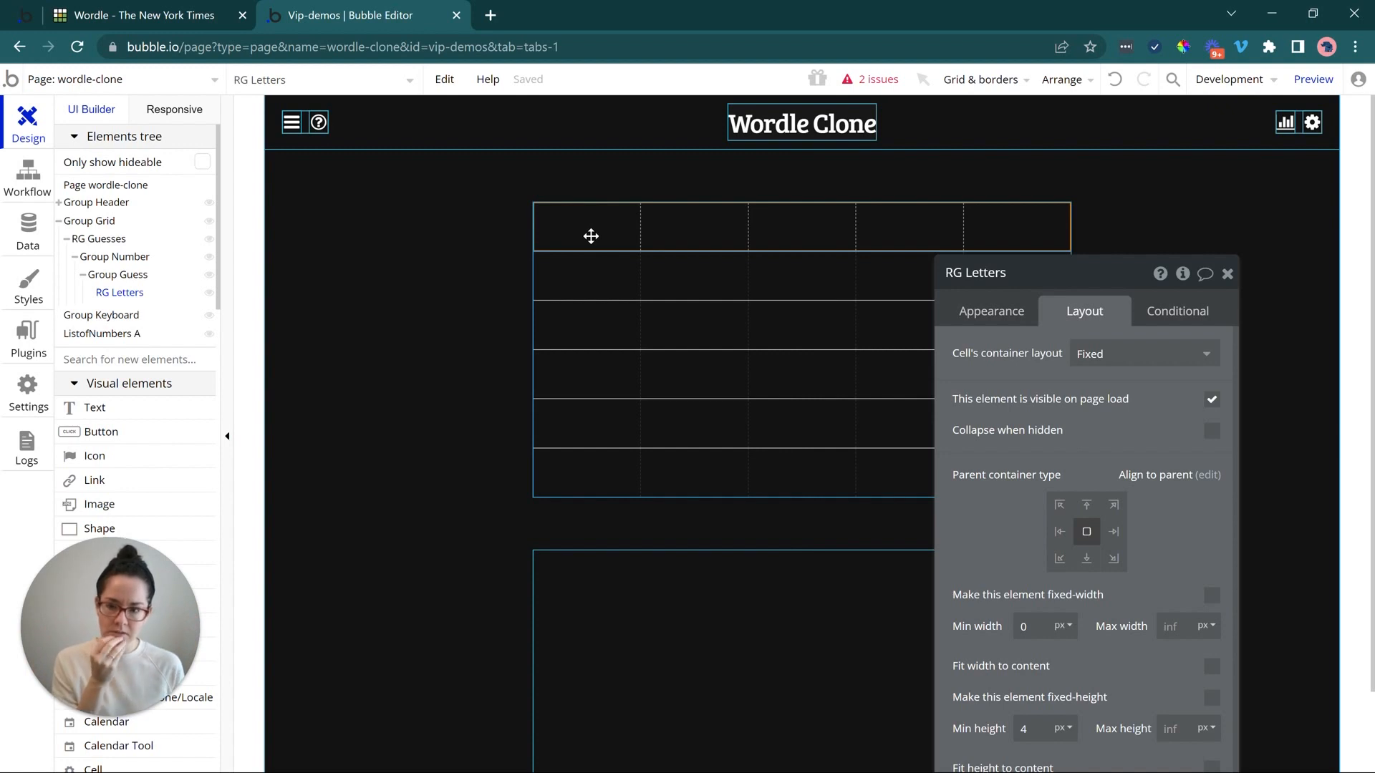
left_click(991, 310)
left_click_drag(1012, 390, 1011, 314)
left_click(1041, 546)
left_click(1009, 574)
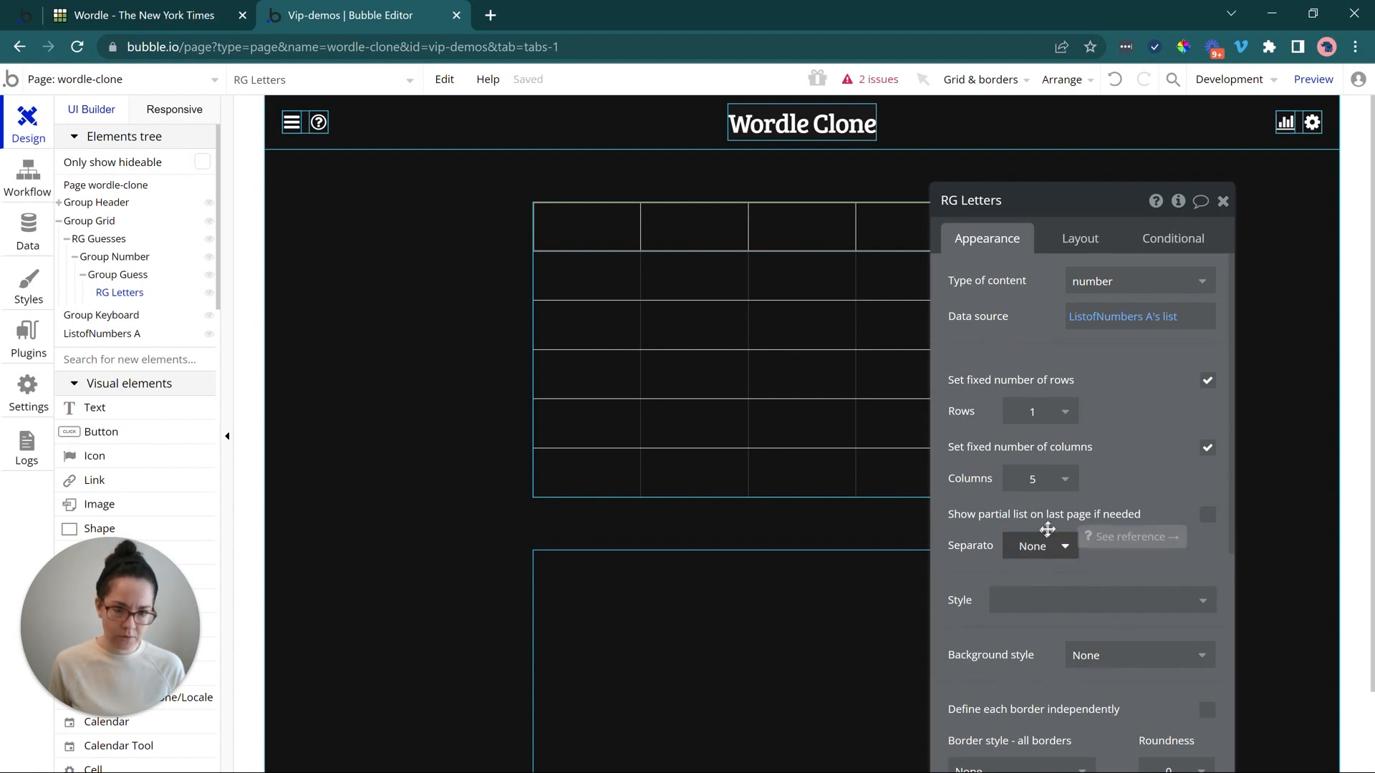
- Preview the Wordle Clone page, compare it with the original Wordle game, and return to the editor
left_click(1313, 79)
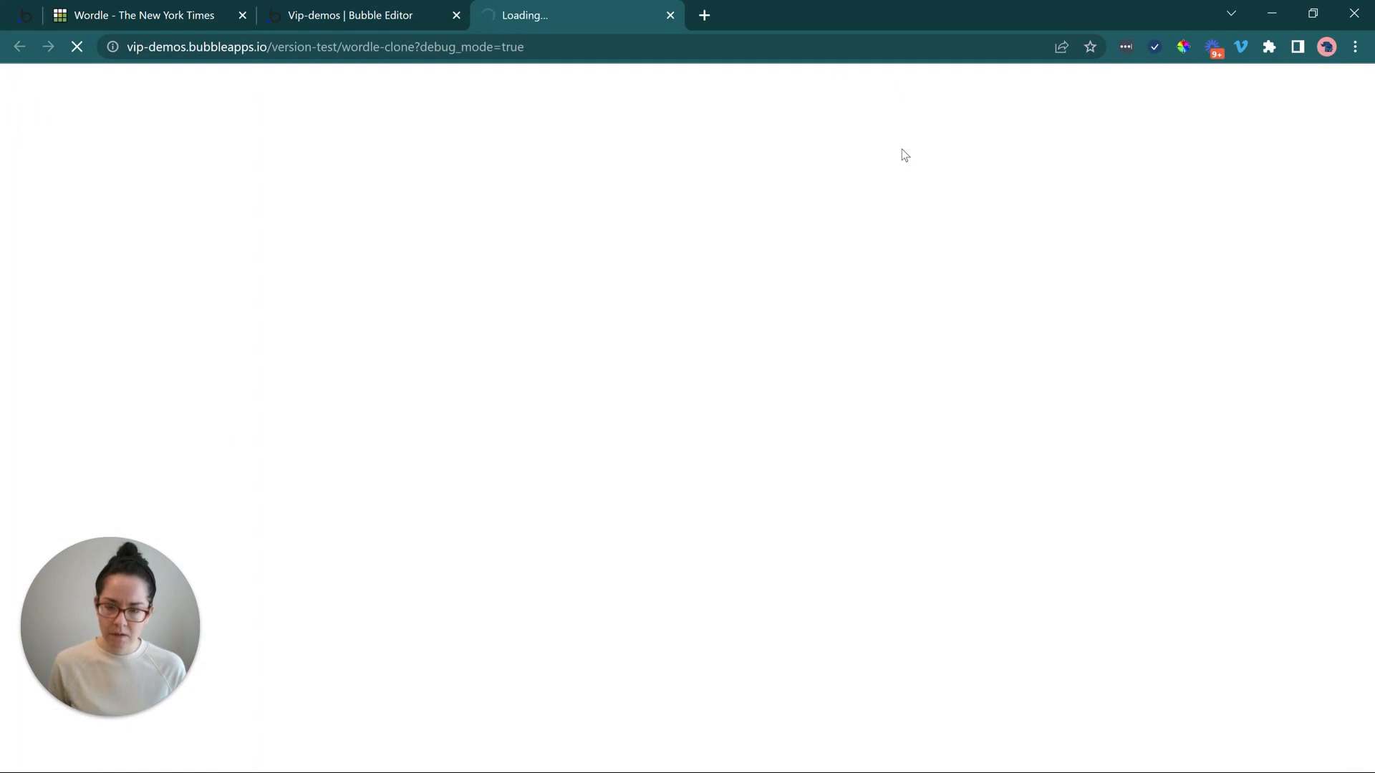
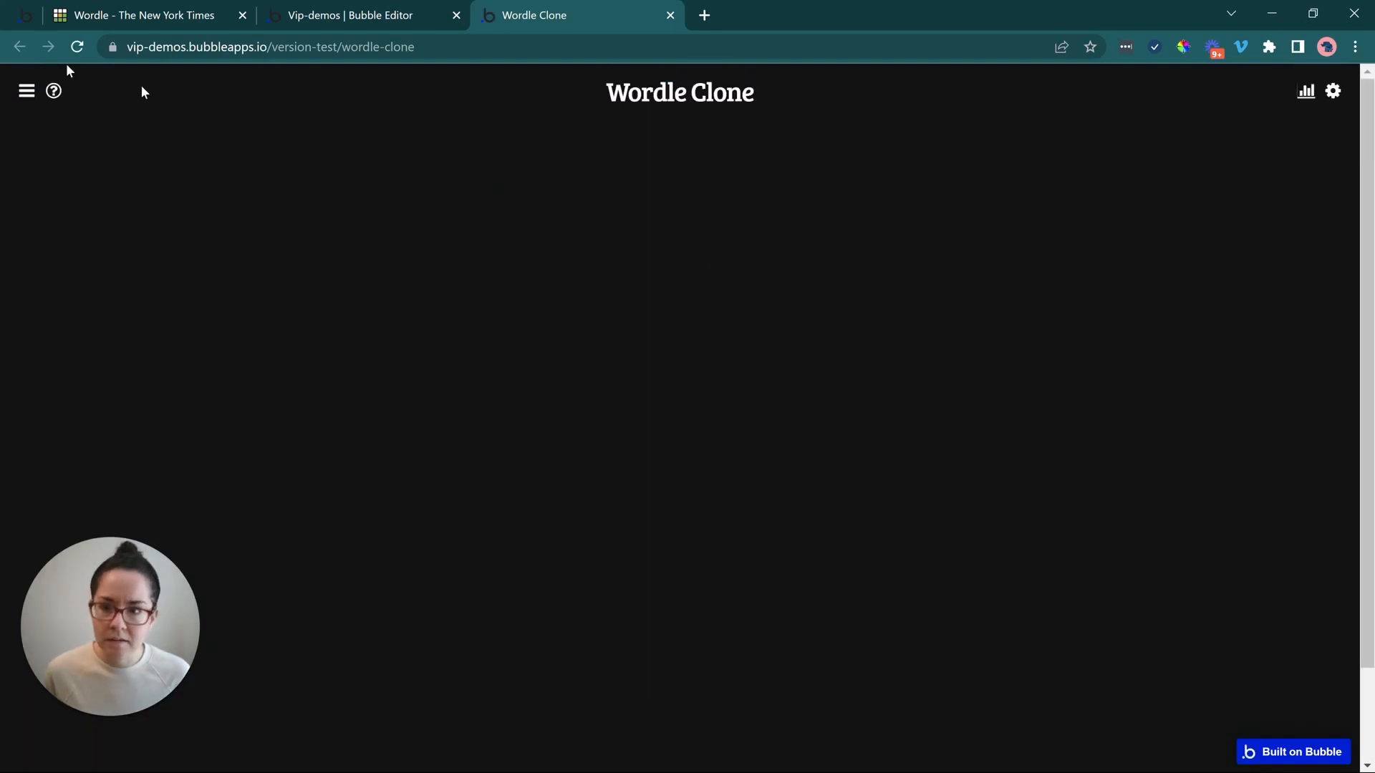
left_click(58, 20)
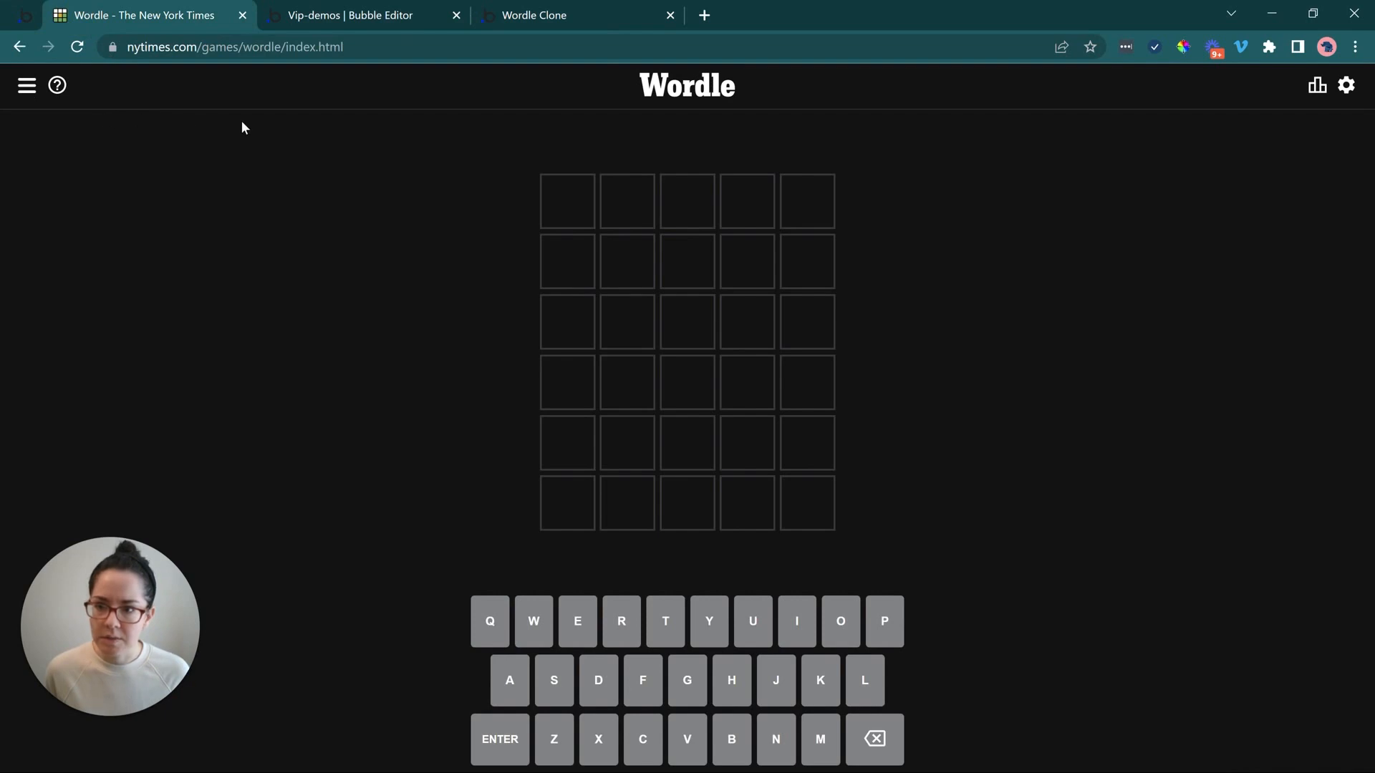
left_click(533, 15)
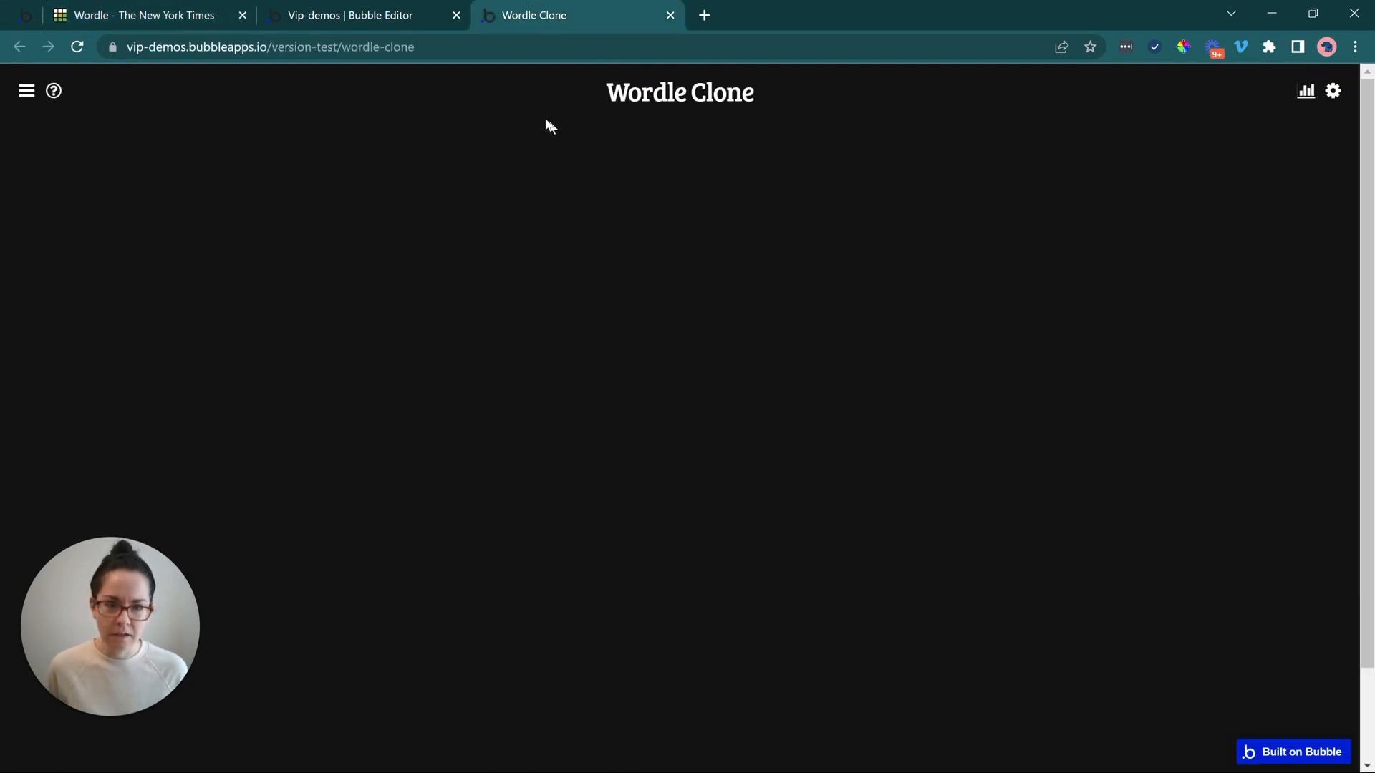
left_click(375, 22)
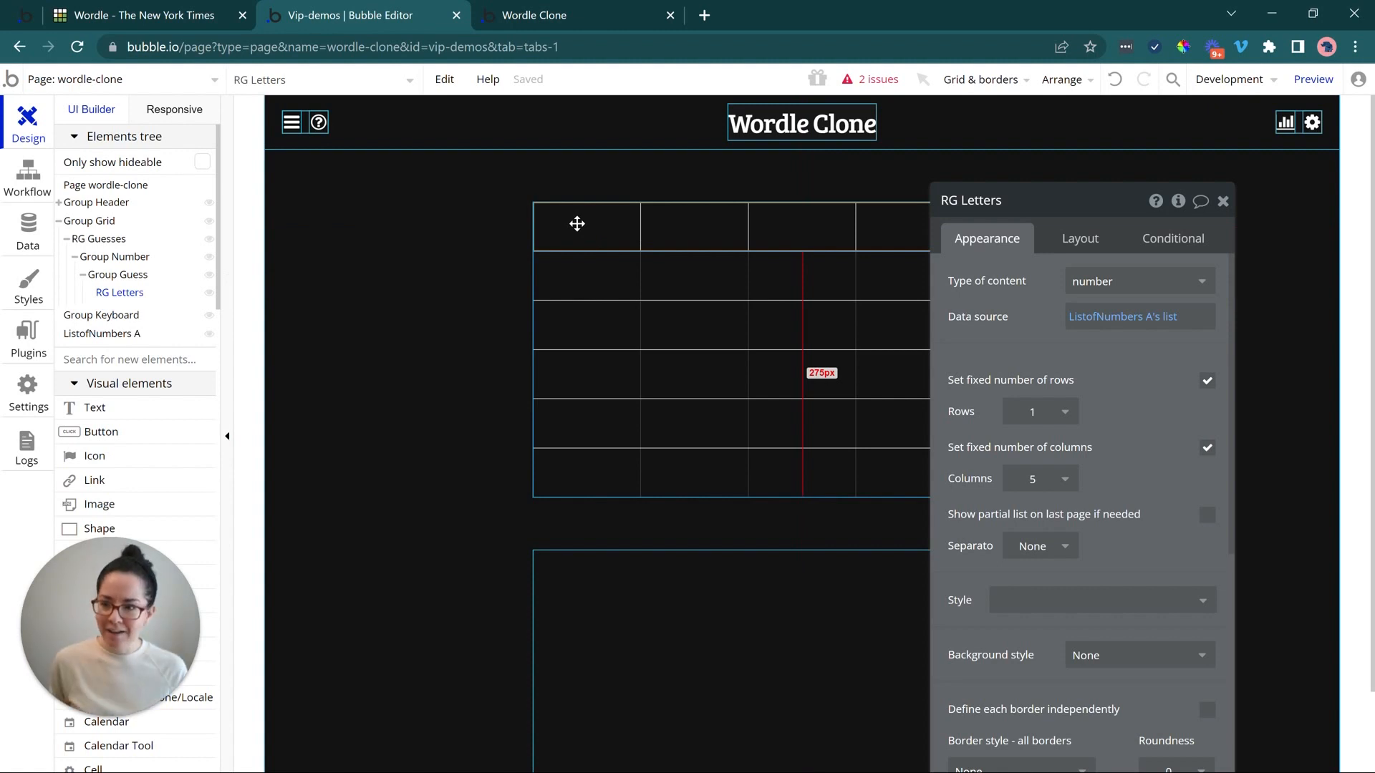
- Draw a group about 54 px wide and 43 px high in RG Letters' first cell and rename it Group Letter
scroll(123, 408, "down", 4)
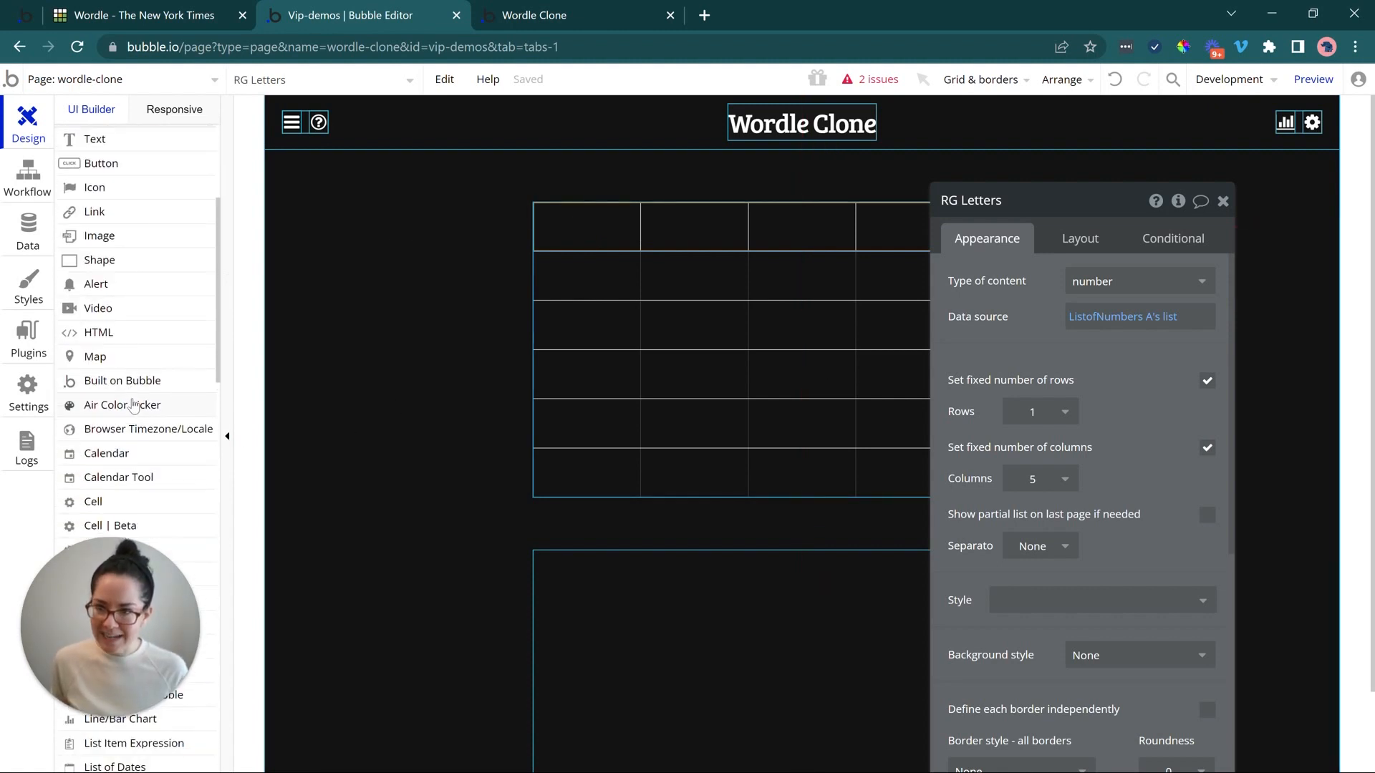
scroll(133, 406, "down", 4)
scroll(136, 326, "up", 6)
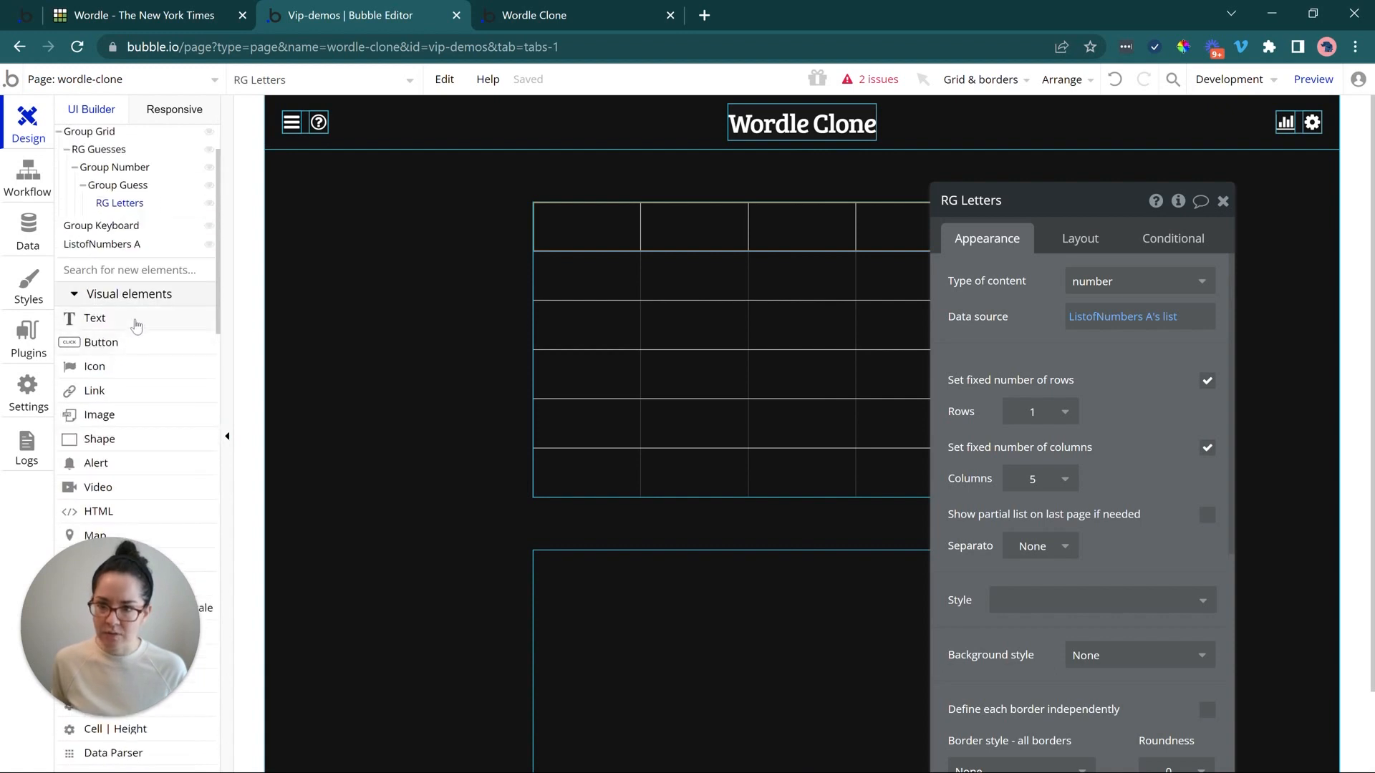
left_click(143, 270)
type("gr")
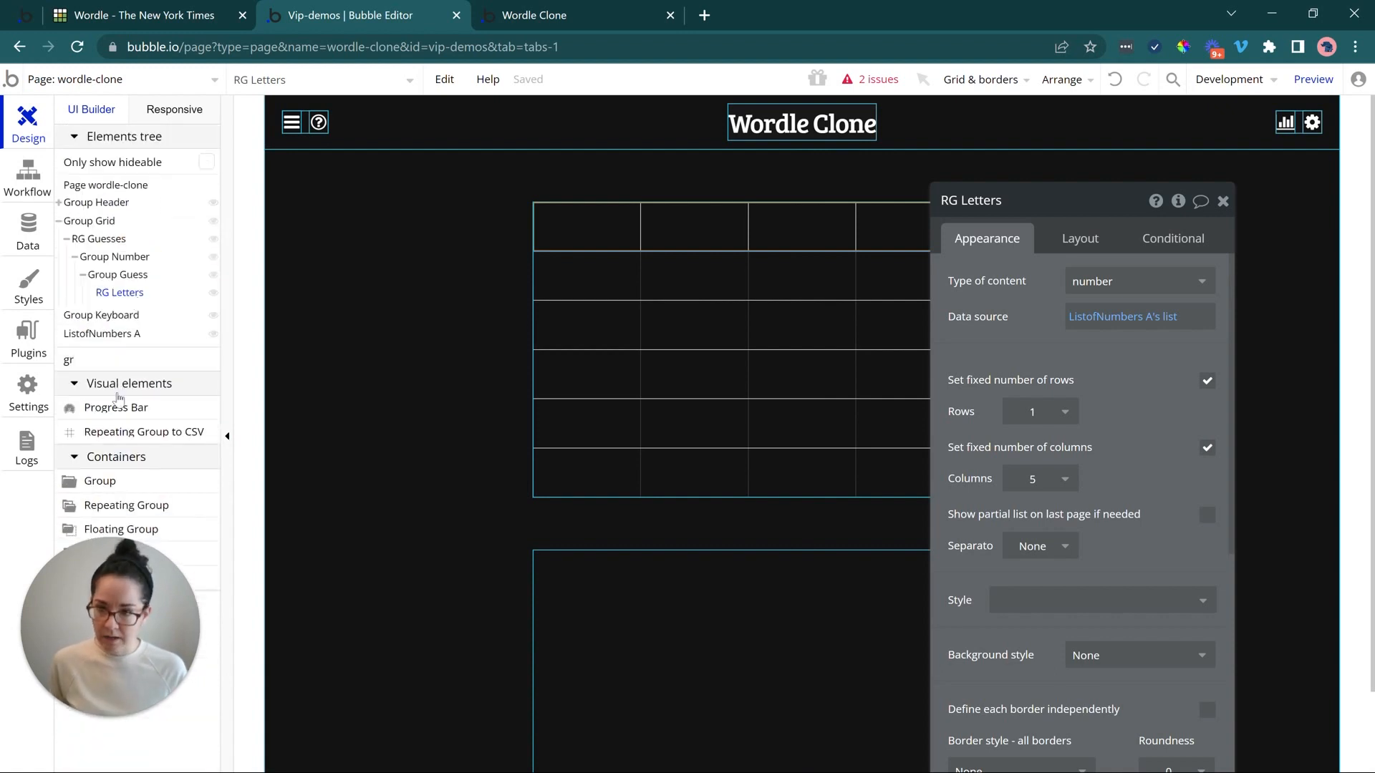
left_click(101, 481)
left_click_drag(561, 208, 610, 246)
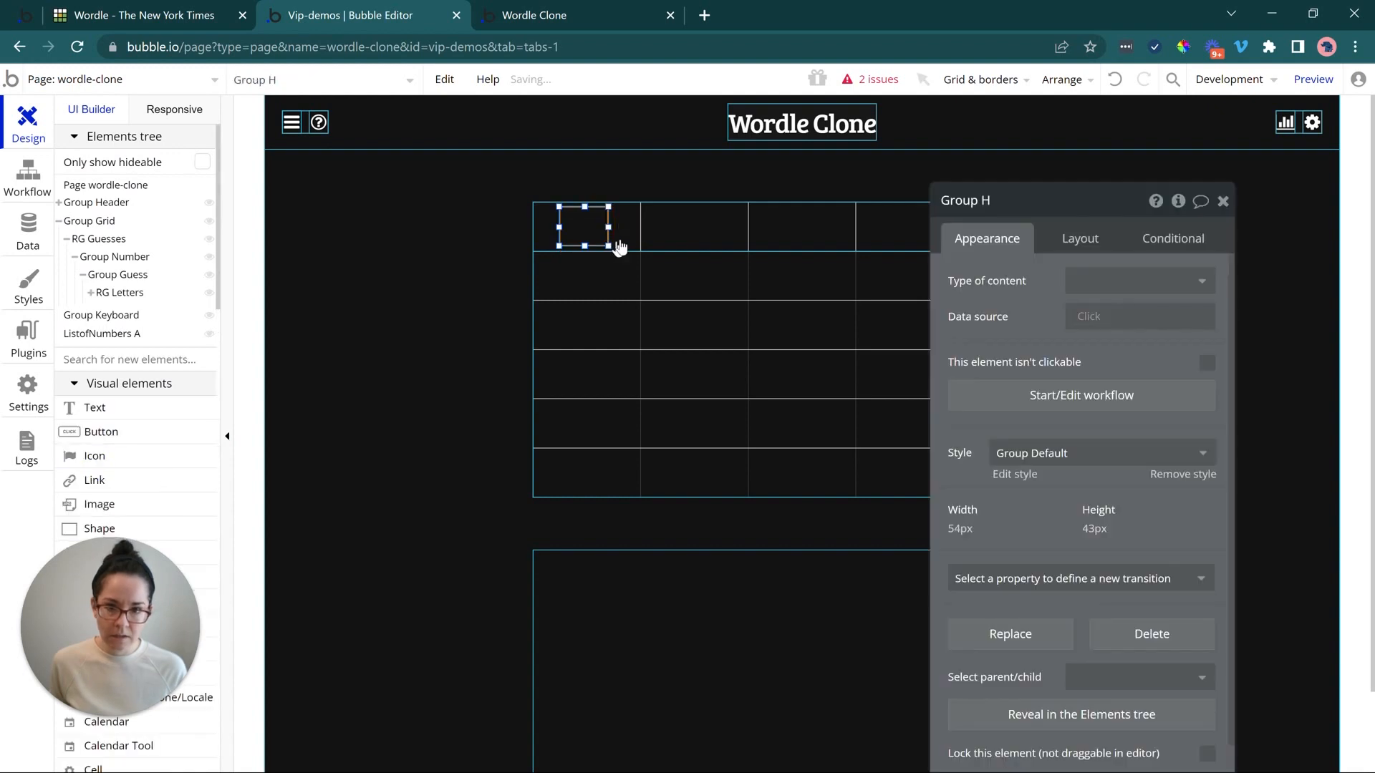
left_click(974, 208)
type("Letter")
left_click(968, 278)
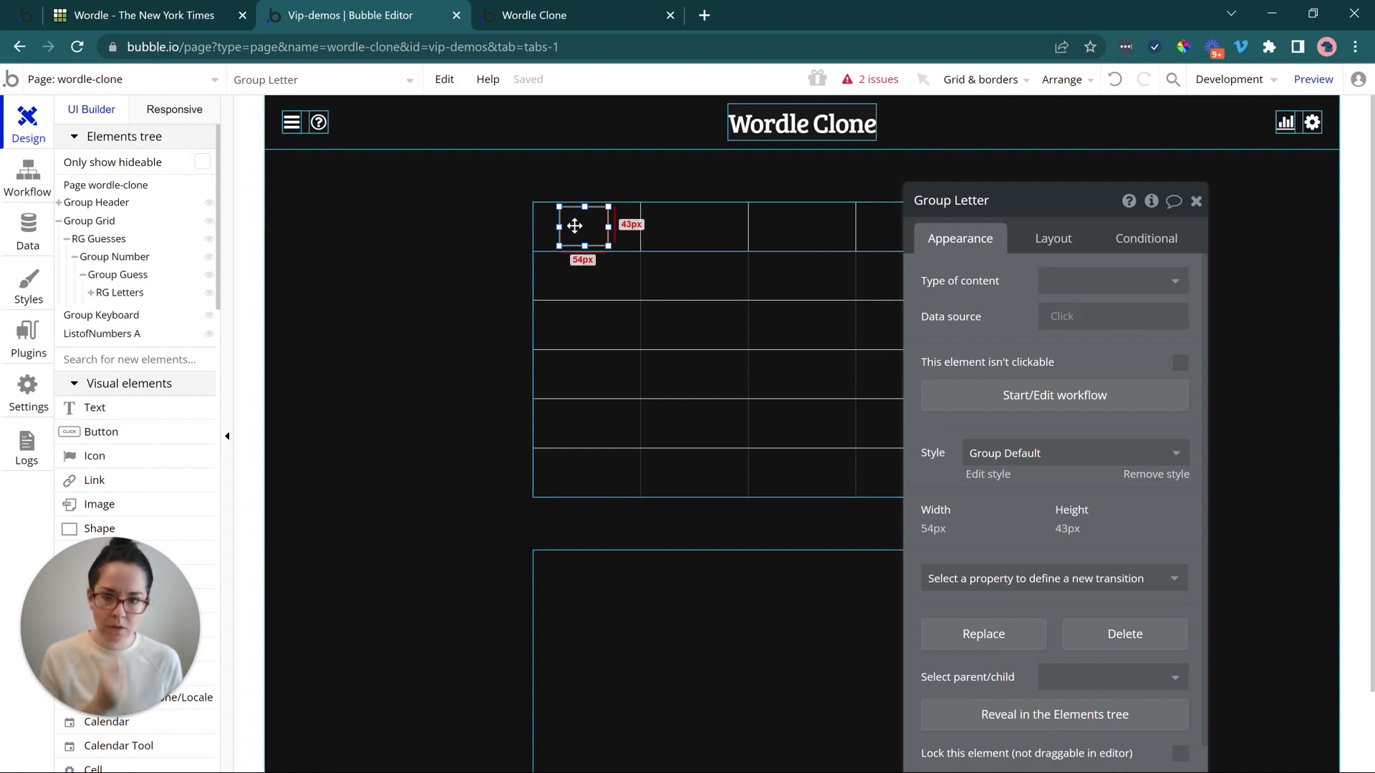
- Set the cell container layout of RG Letters to Align to parent
right_click(569, 222)
left_click(1074, 247)
left_click(1066, 279)
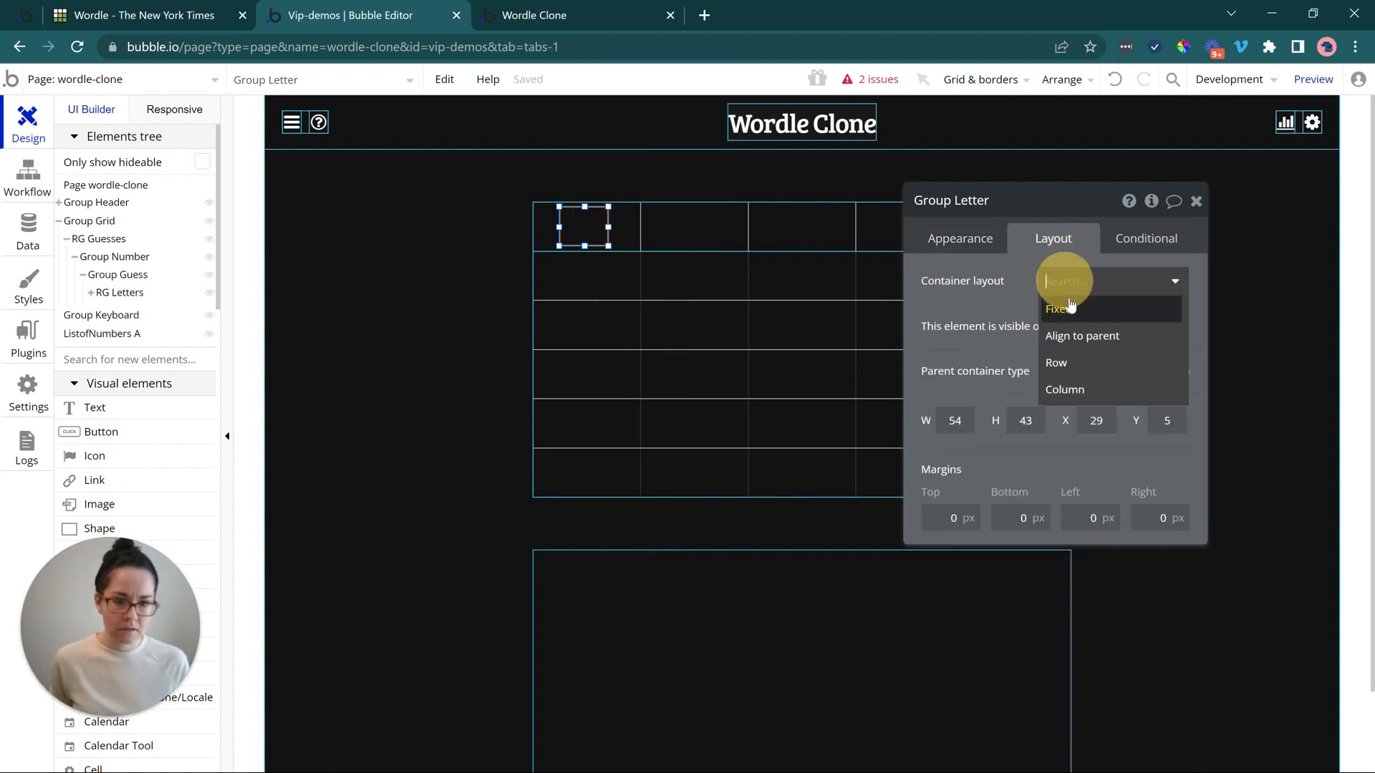
left_click(700, 236)
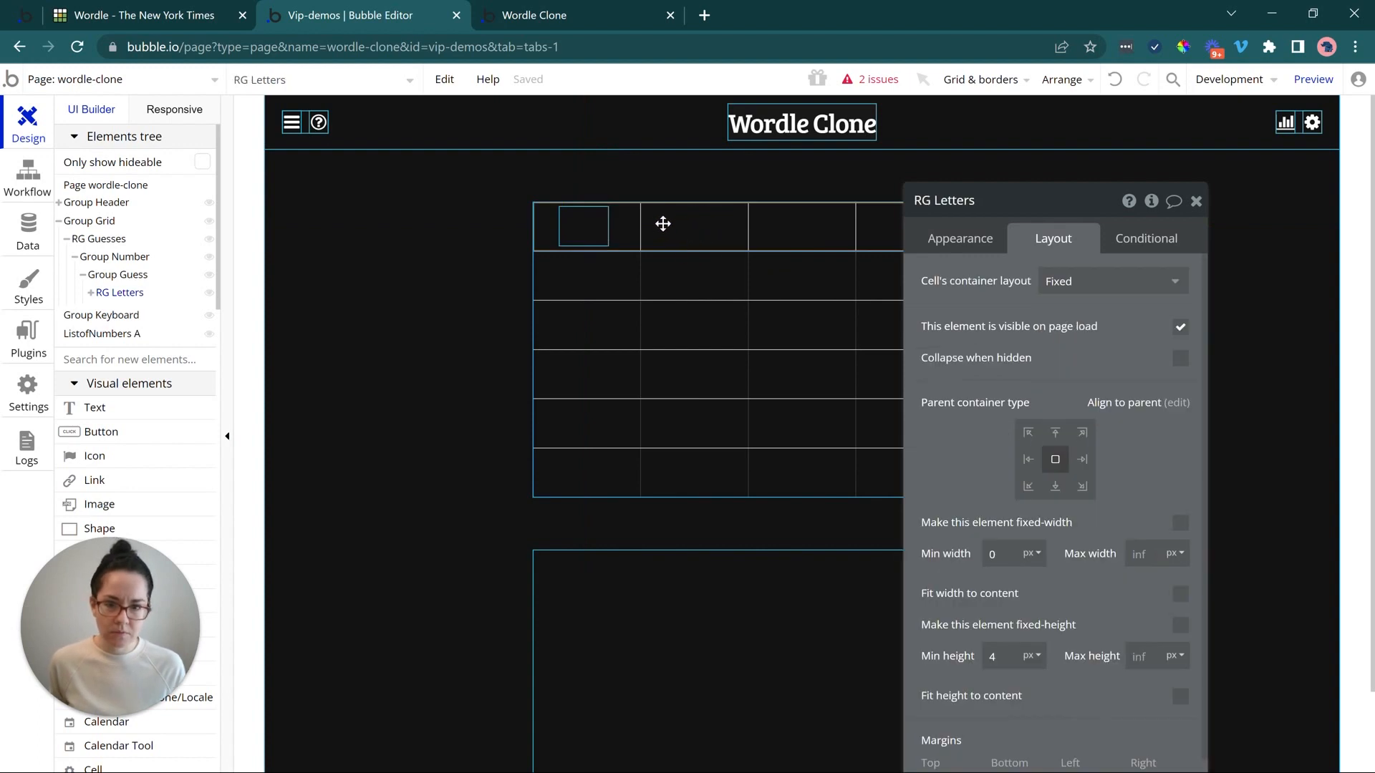
left_click(1086, 280)
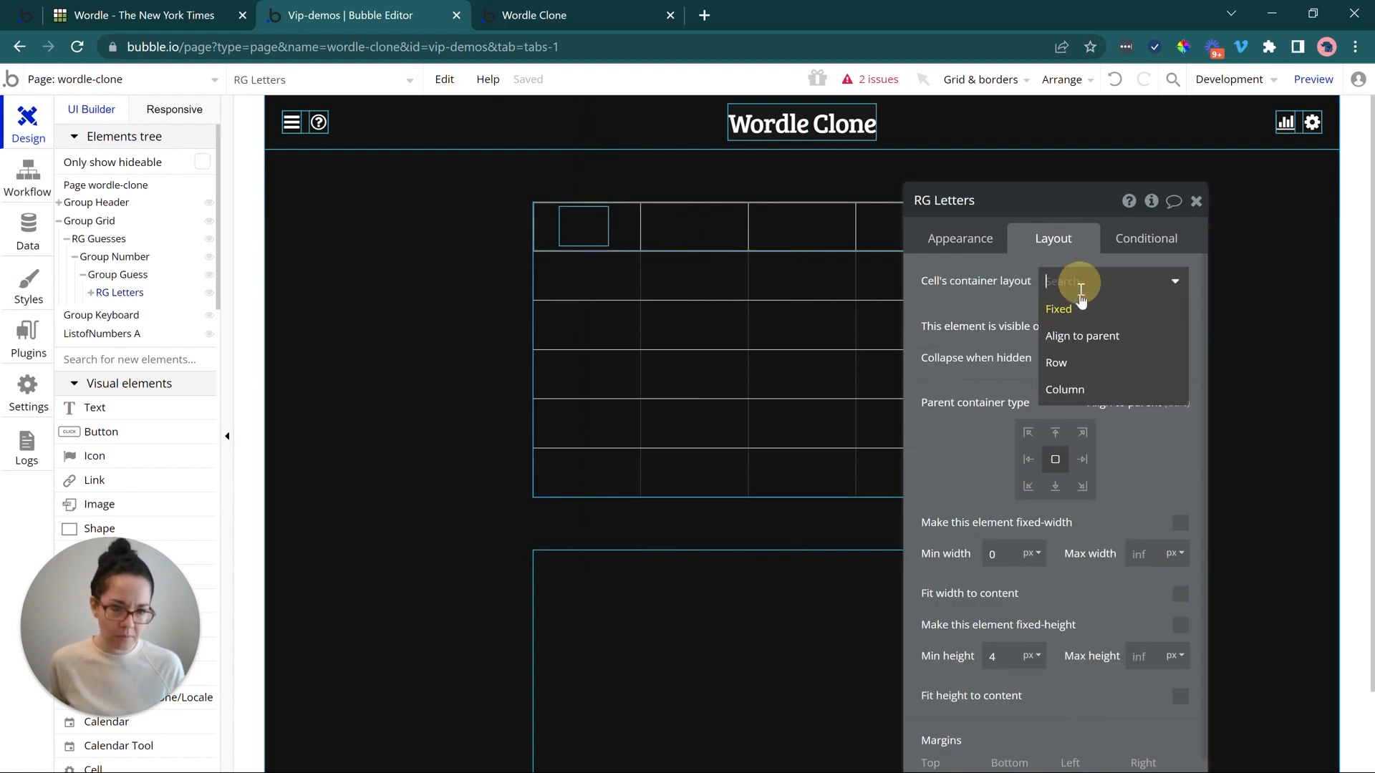
left_click(1083, 336)
- Remove Group Letter's style and give all its borders a solid line with a width of 1
left_click(578, 233)
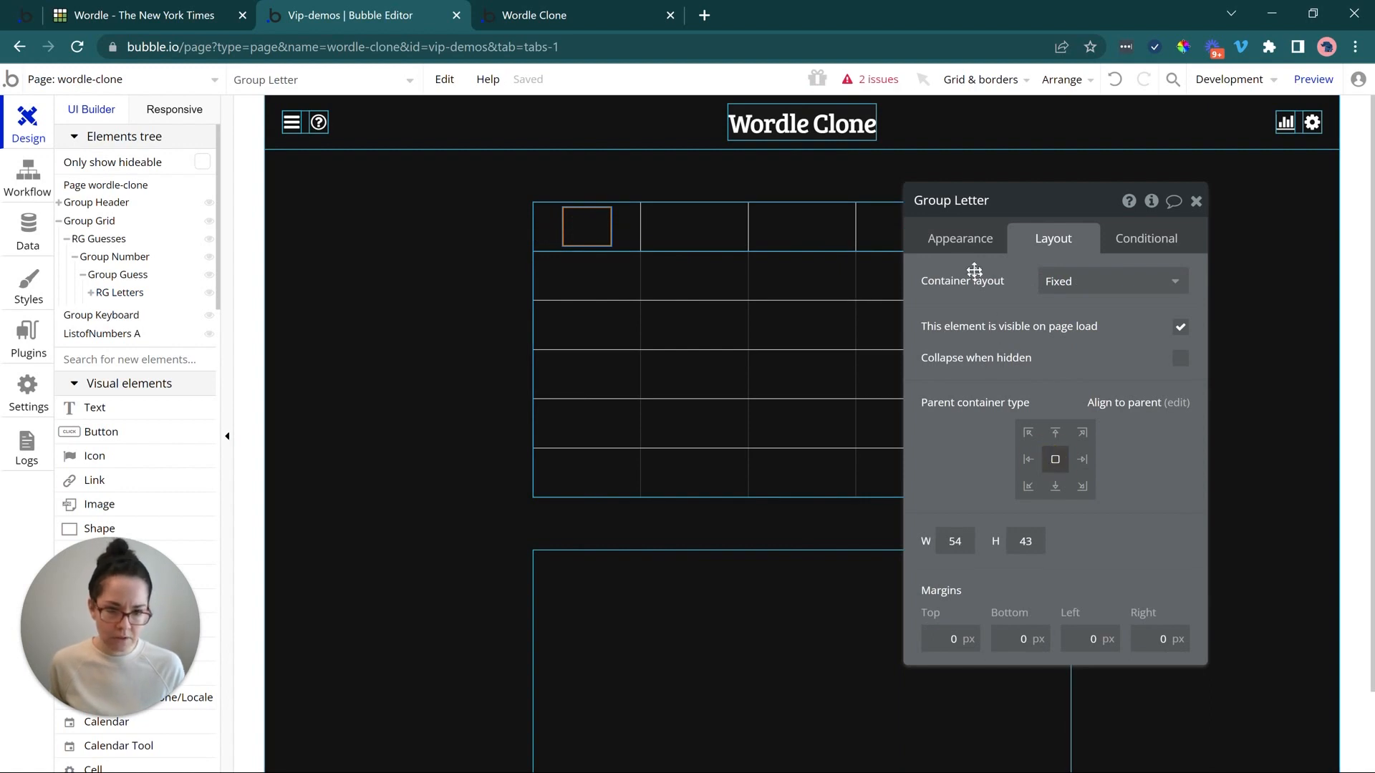
left_click(963, 240)
left_click(1157, 472)
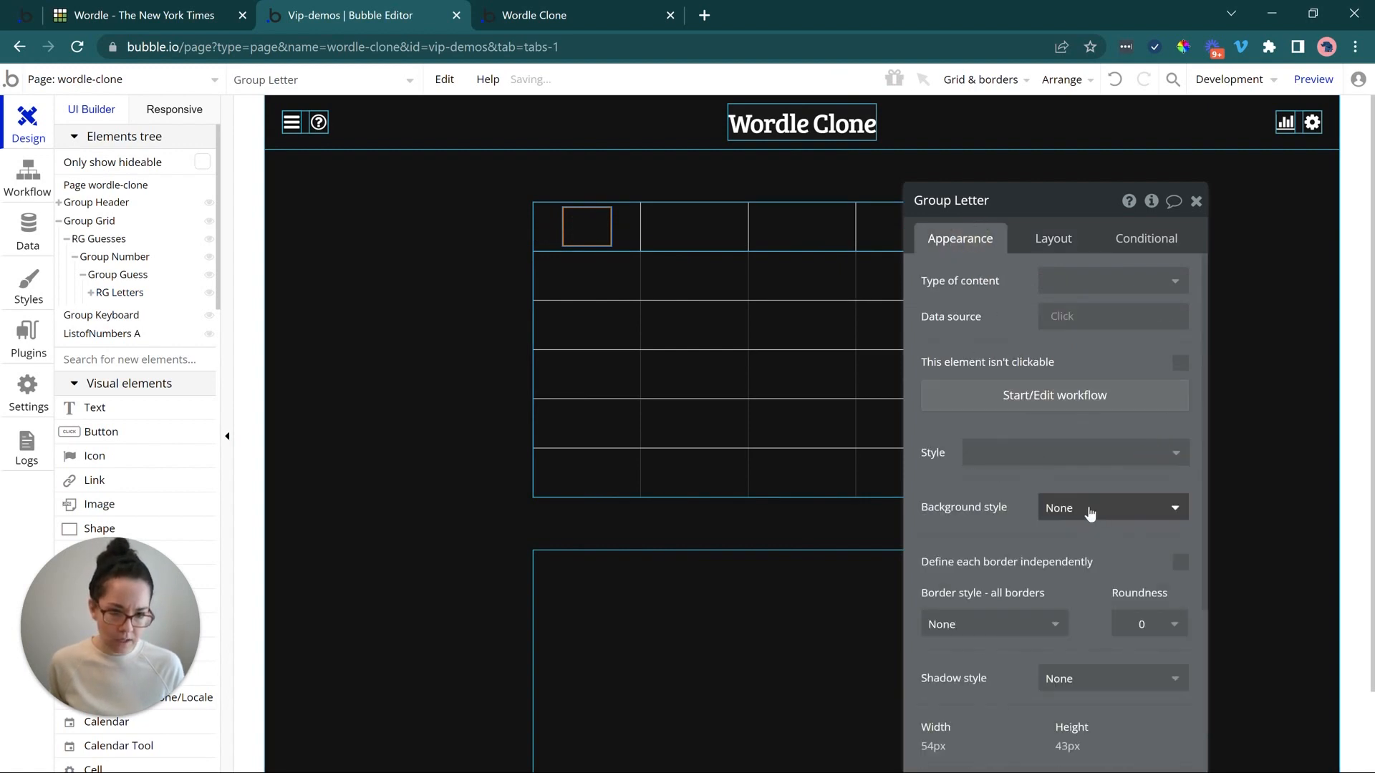
scroll(1093, 512, "down", 4)
left_click(979, 364)
left_click(973, 420)
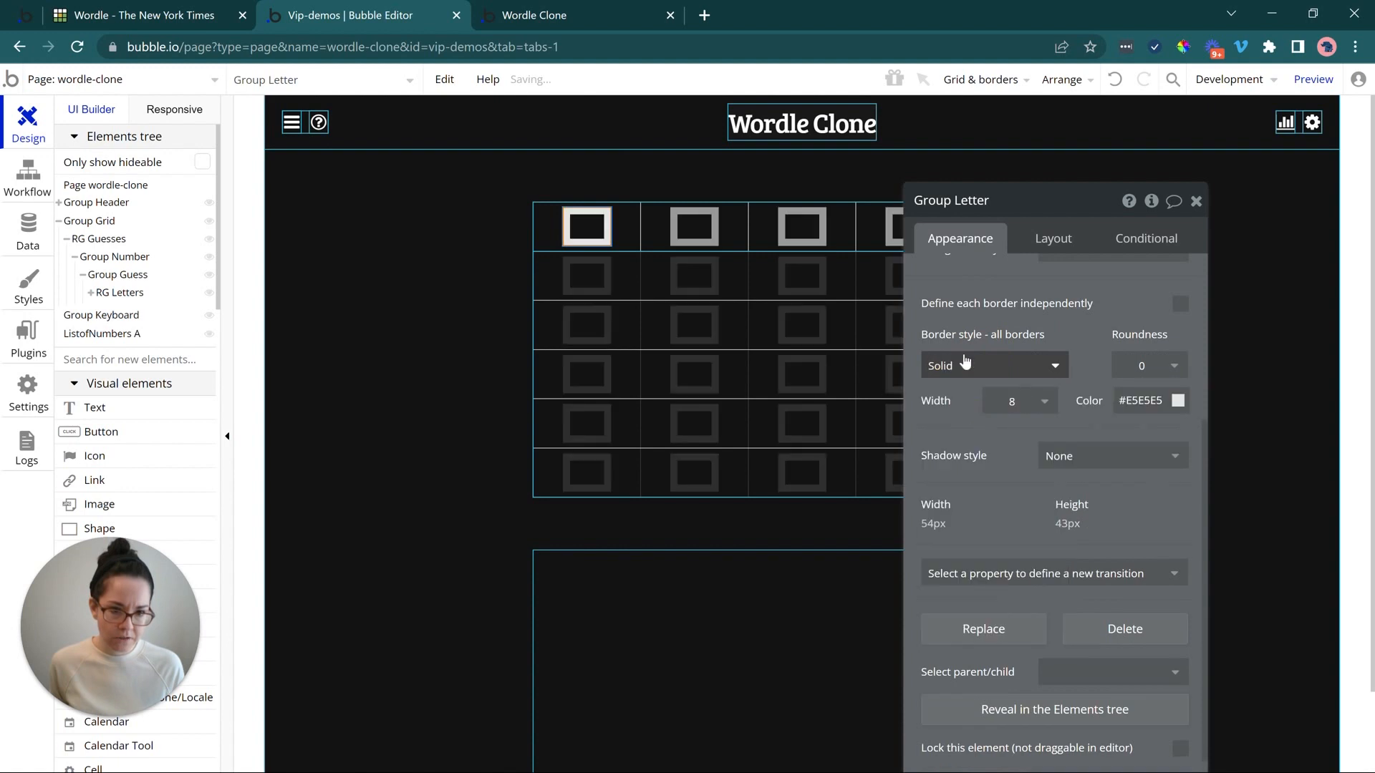
left_click(1006, 399)
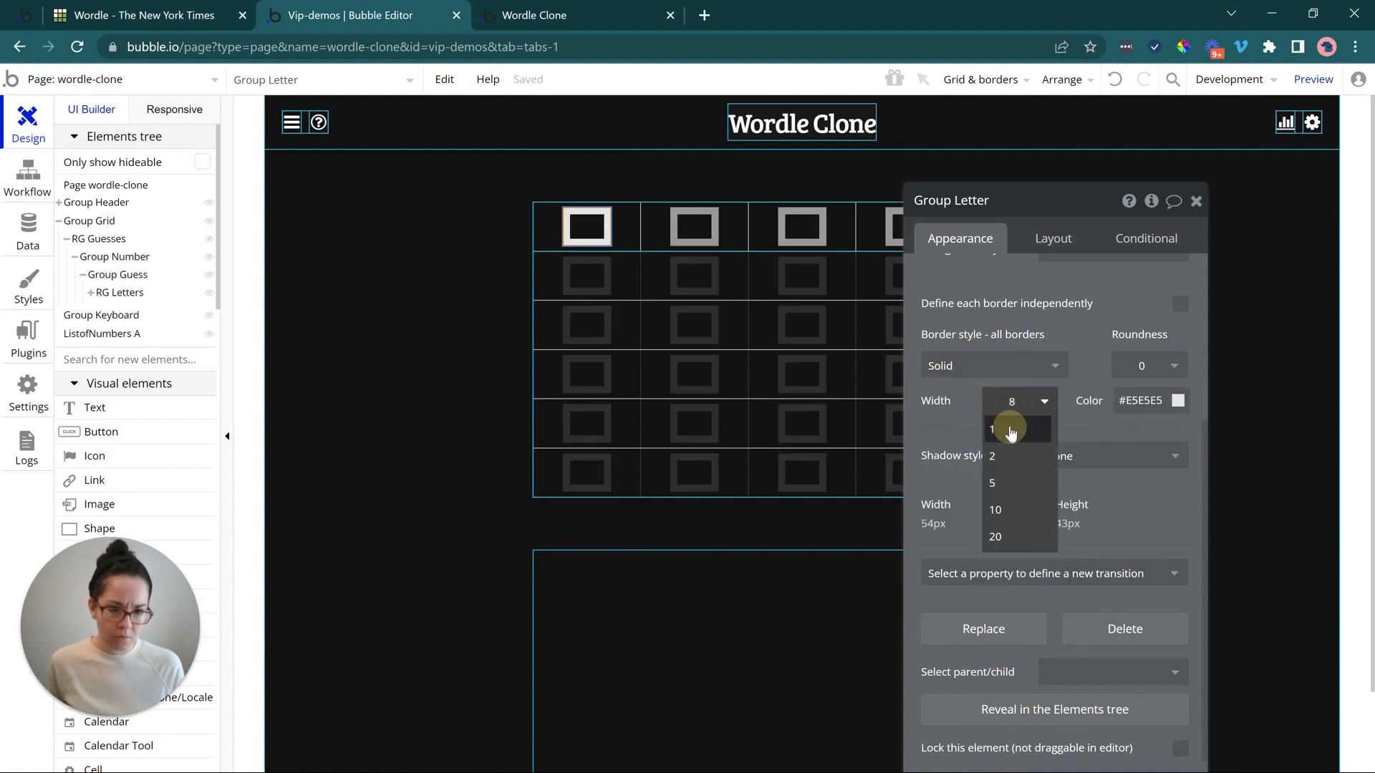
left_click(1009, 425)
left_click(1009, 427)
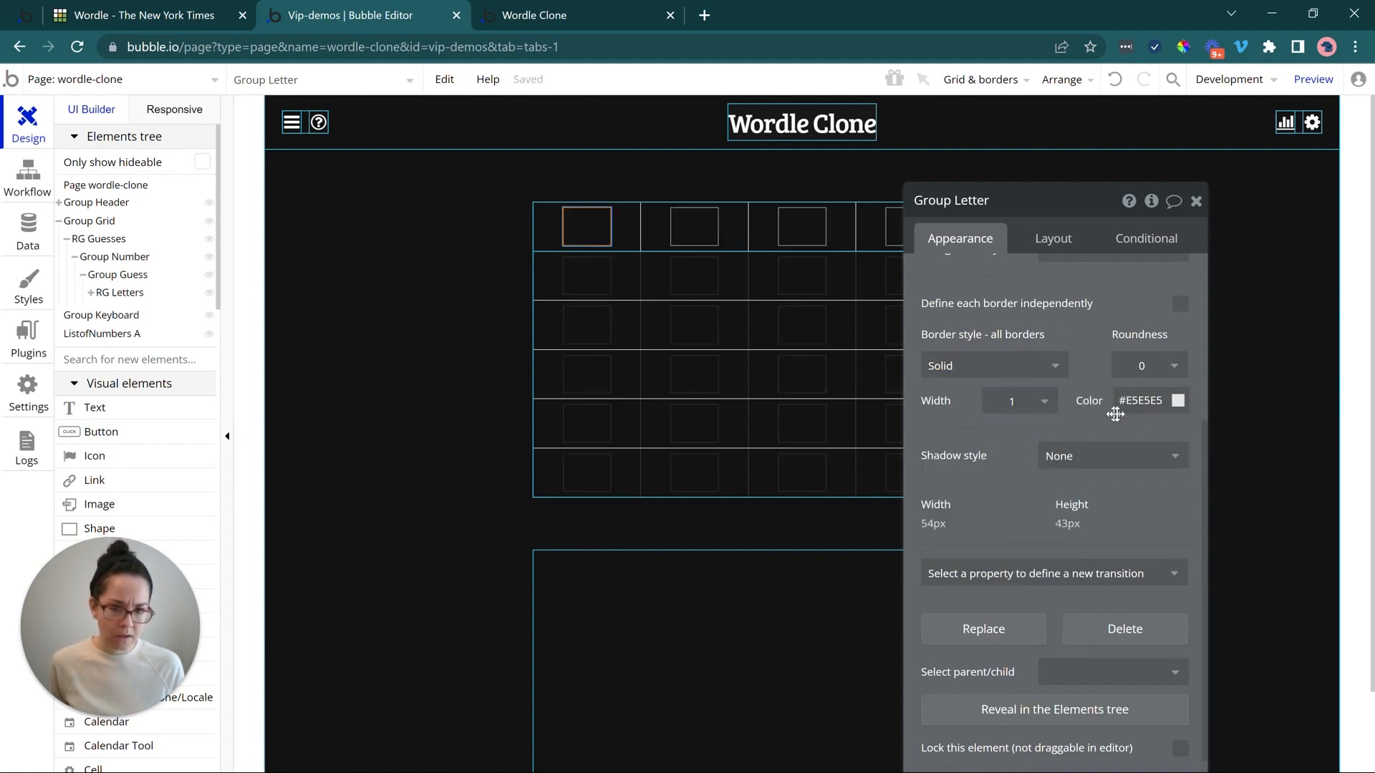
- Sample the tile border color 3A3A3C on the original Wordle page, copy its hex code, and switch back to the Bubble editor
left_click(606, 9)
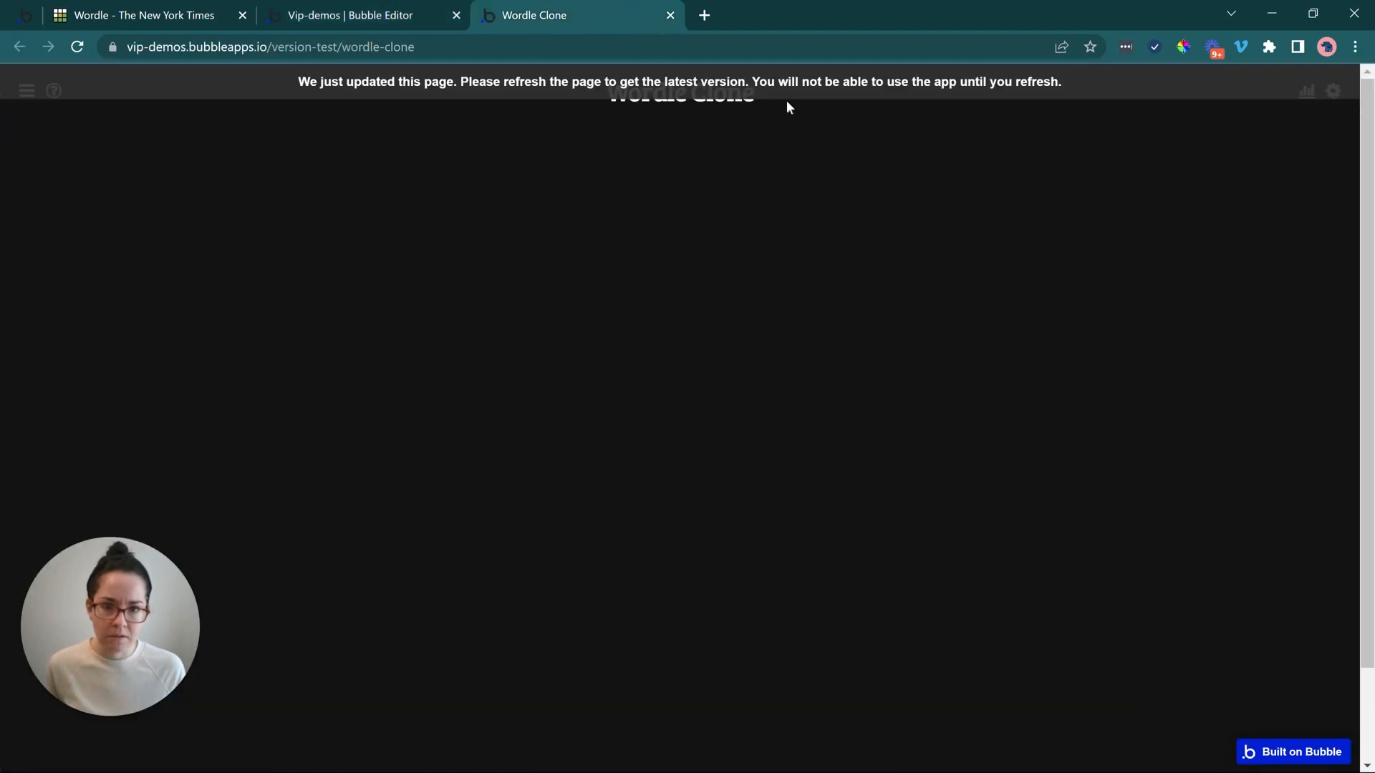
left_click(171, 11)
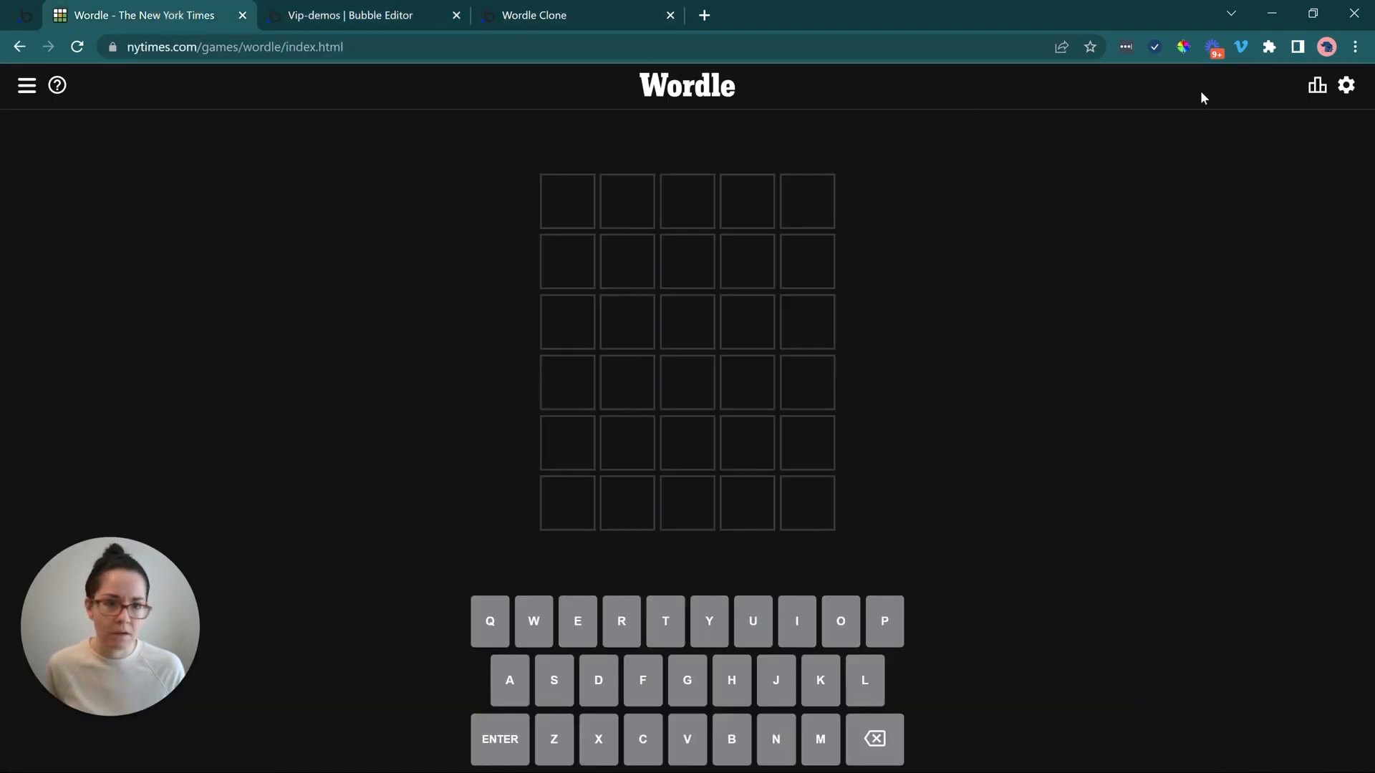
left_click(1182, 47)
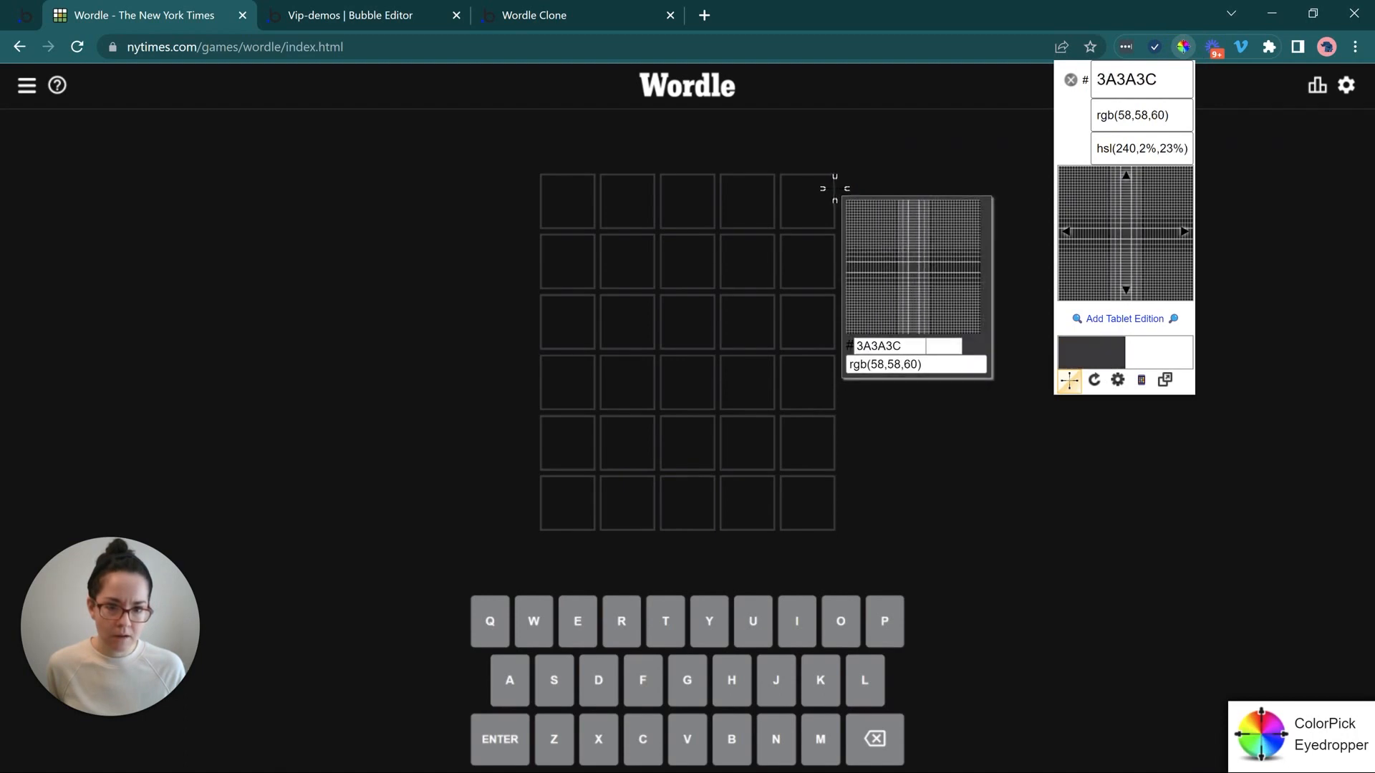
left_click(832, 190)
left_click(884, 204)
double_click(885, 205)
key("ctrl+c")
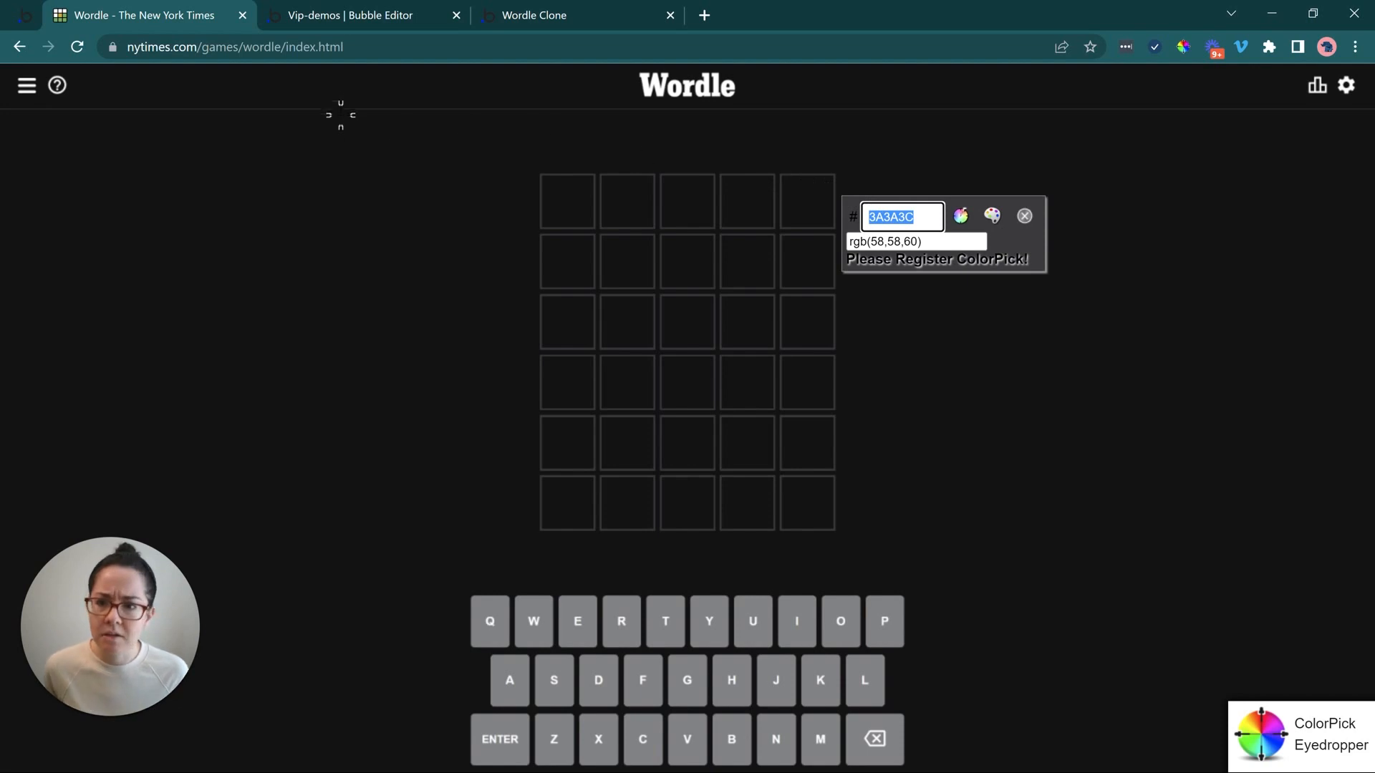
left_click(387, 14)
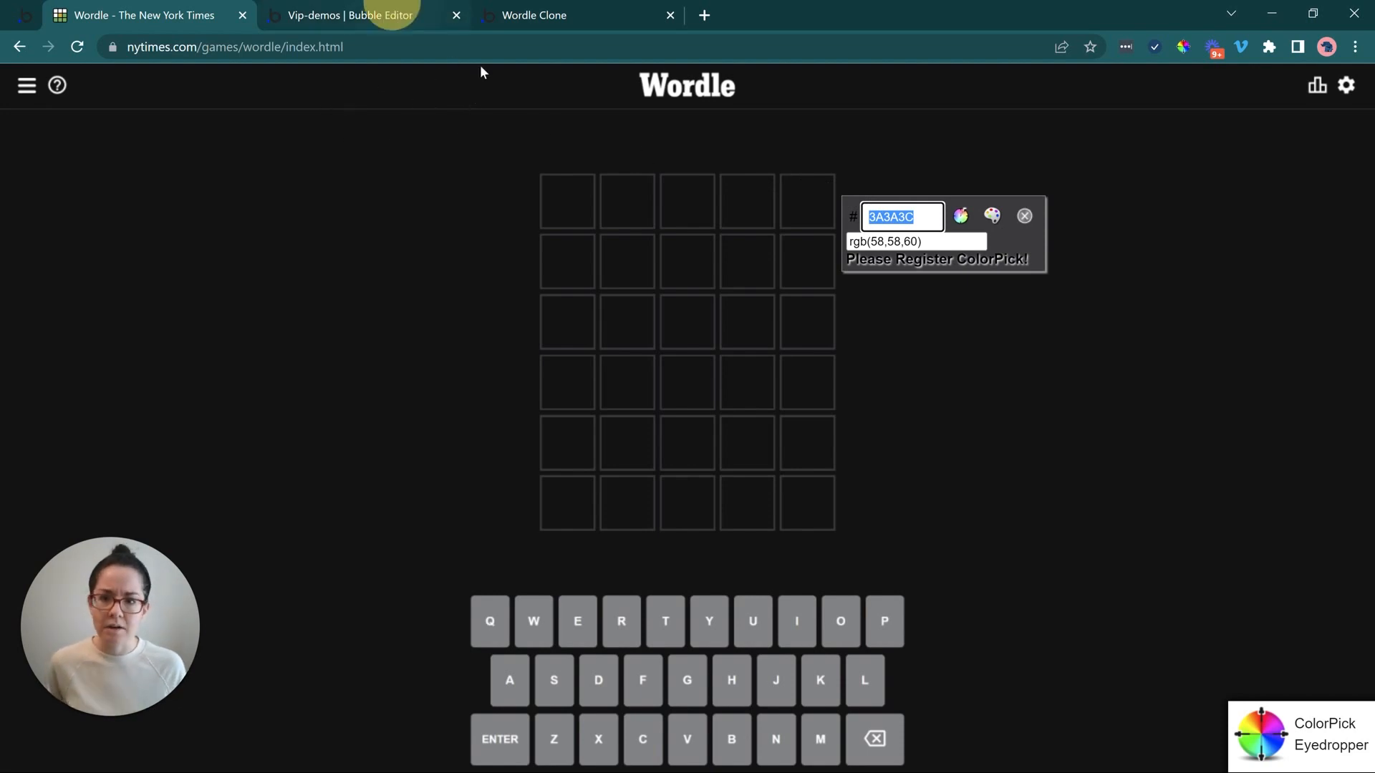
- Try to set the Group Letter border colour to #3A3A3C and compare the preview with the original Wordle page
left_click(1132, 401)
key("ctrl+v")
left_click(1094, 418)
left_click(506, 12)
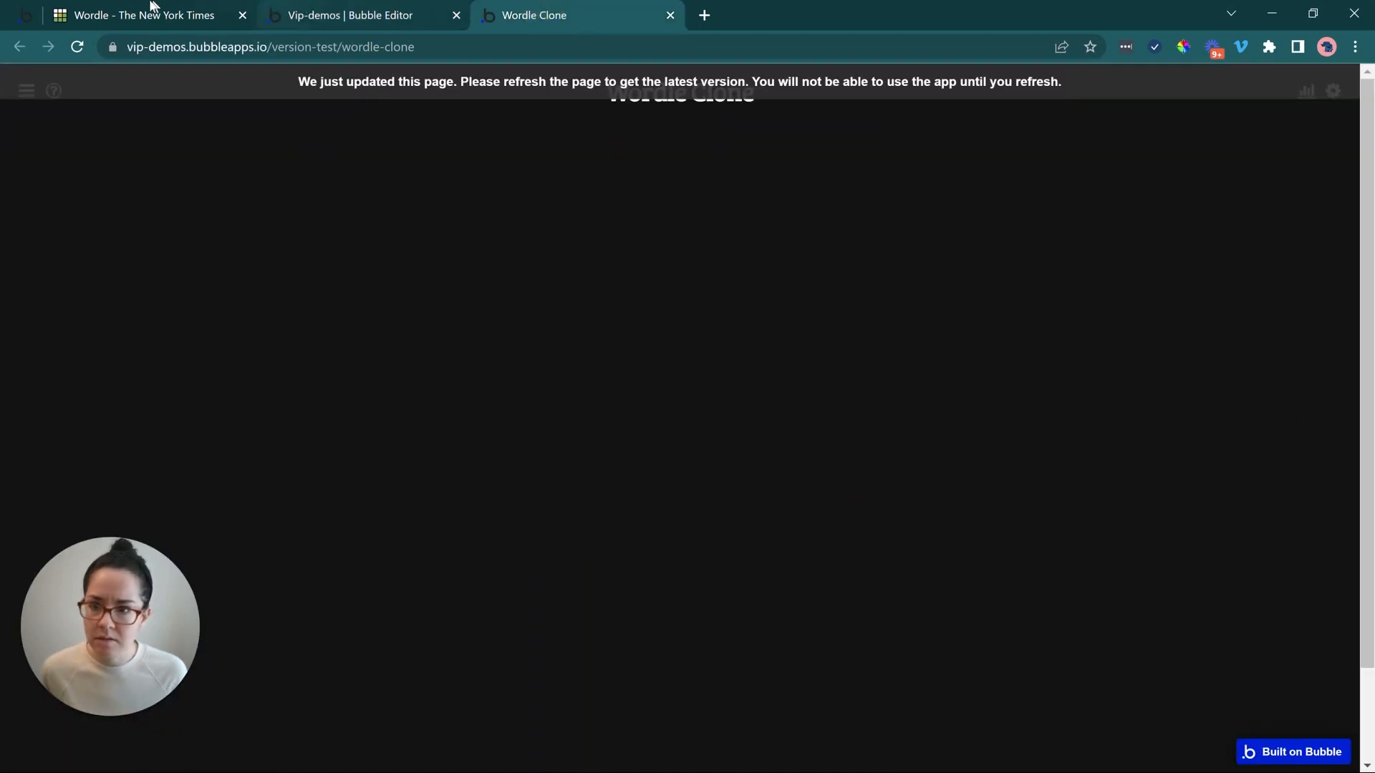
left_click(79, 15)
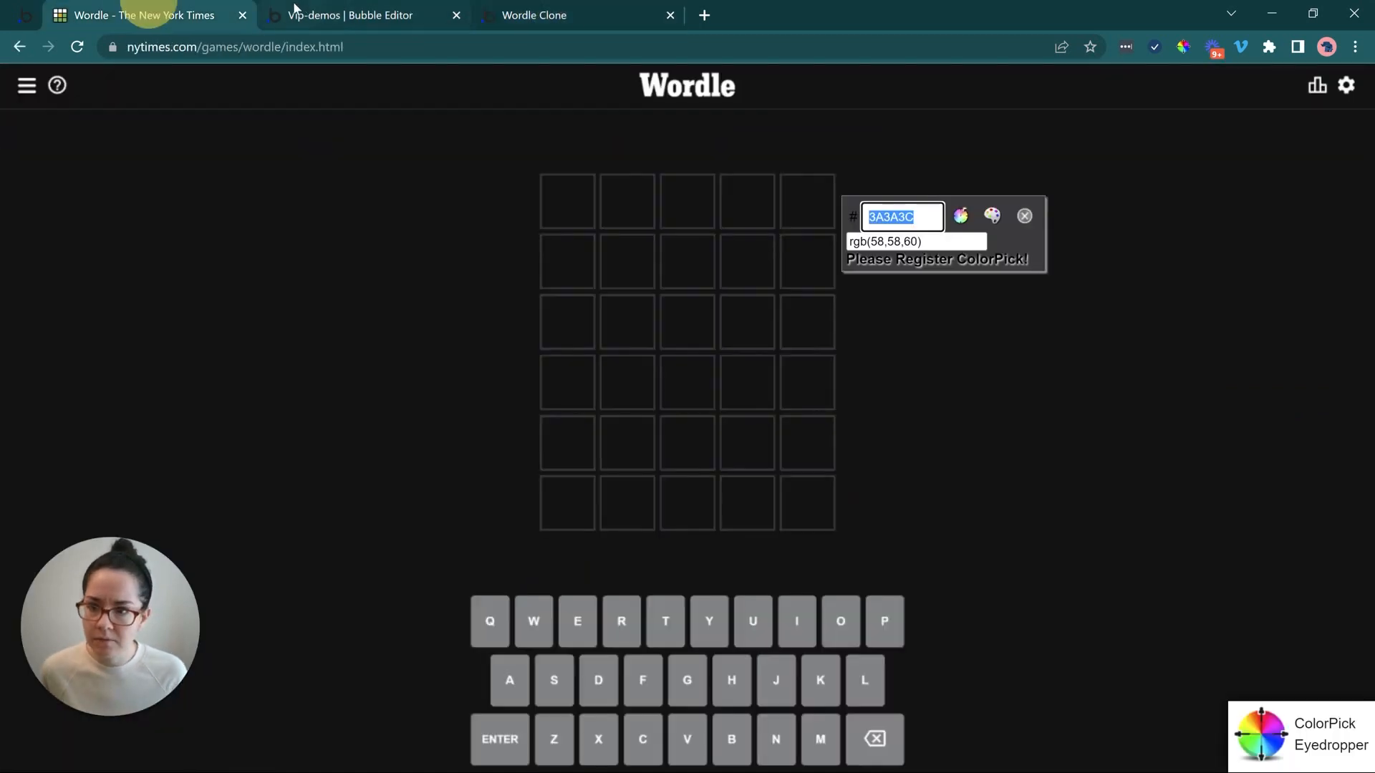
- Set the Group Letter border roundness to 1 in the Bubble editor
left_click(381, 6)
left_click(1126, 365)
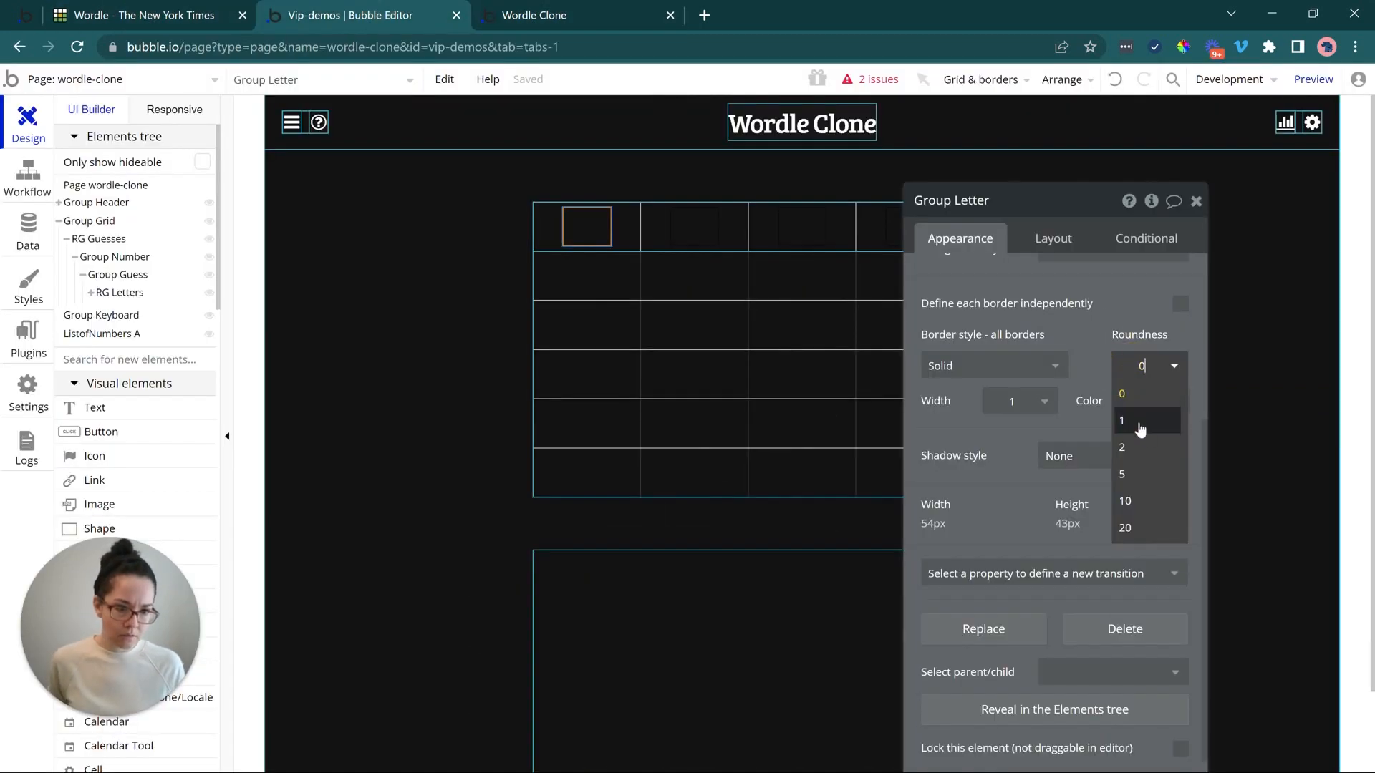
left_click(1139, 417)
left_click(1071, 323)
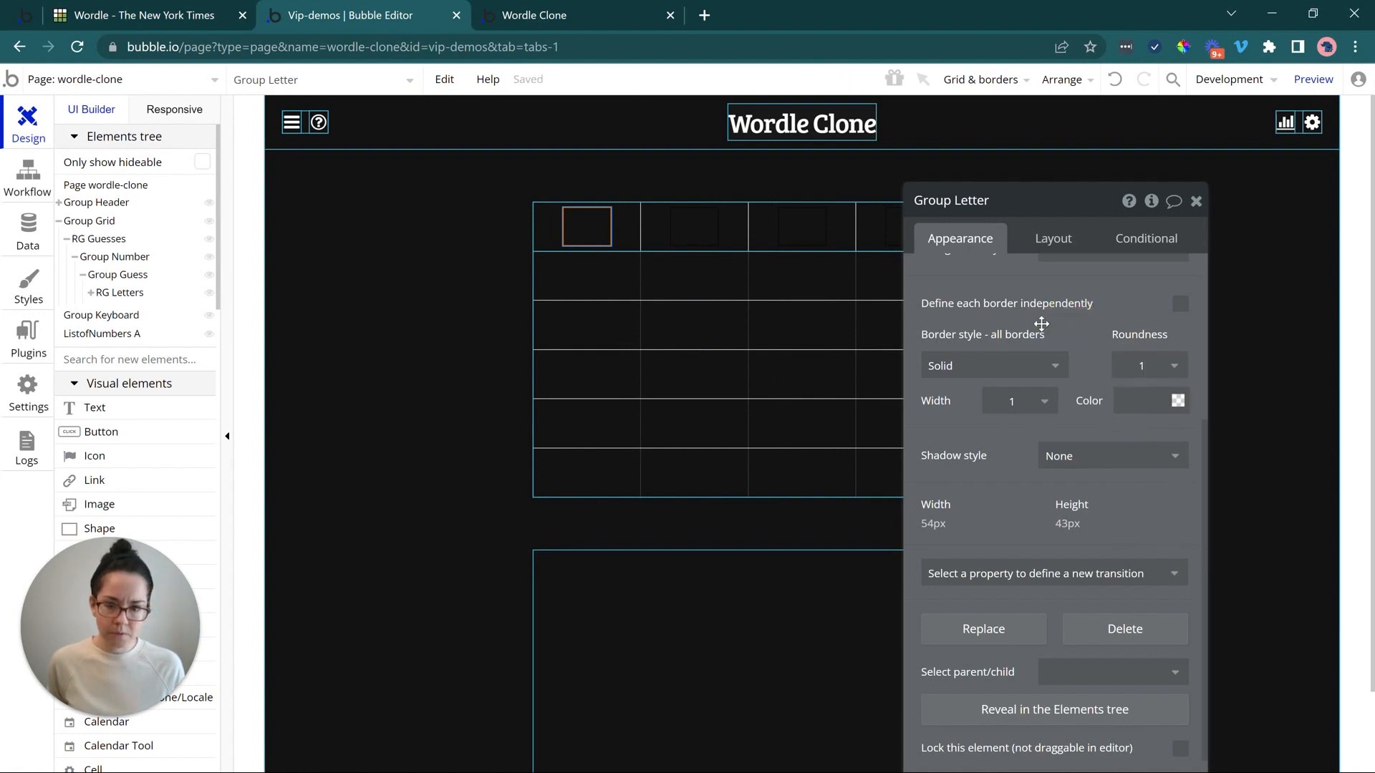
- Remove the Group Header style, give it an independent solid bottom border coloured #3A3A3C, and check the preview
left_click(503, 132)
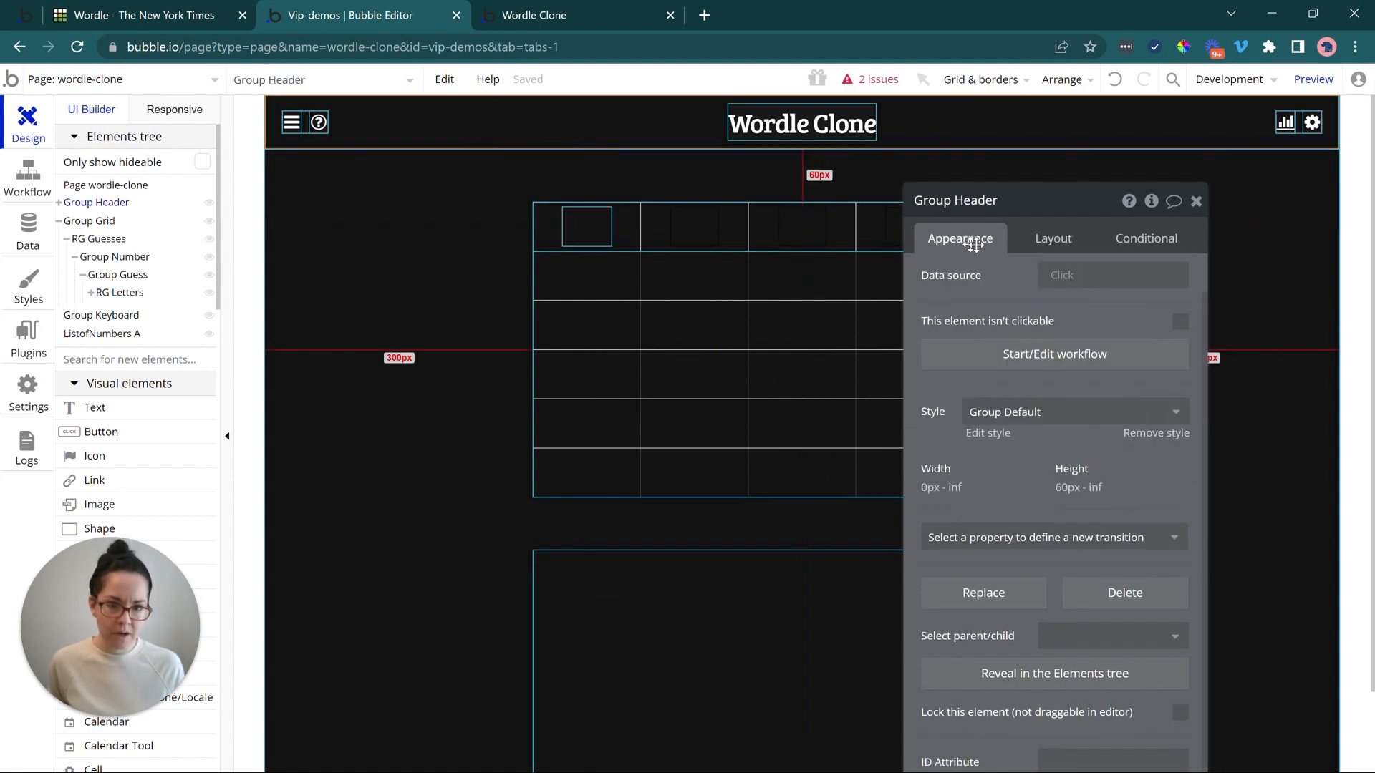
left_click(1167, 434)
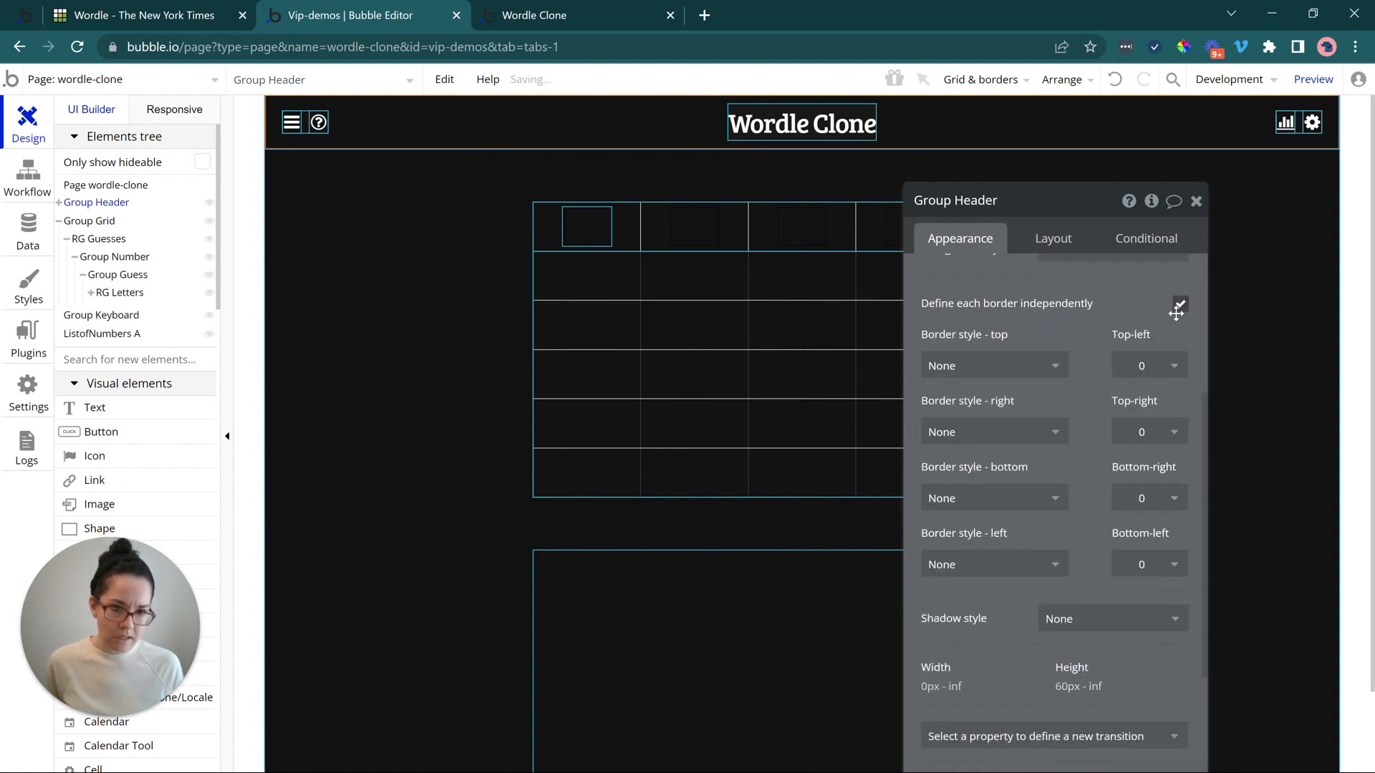
left_click(1031, 498)
left_click(1012, 551)
left_click(1141, 532)
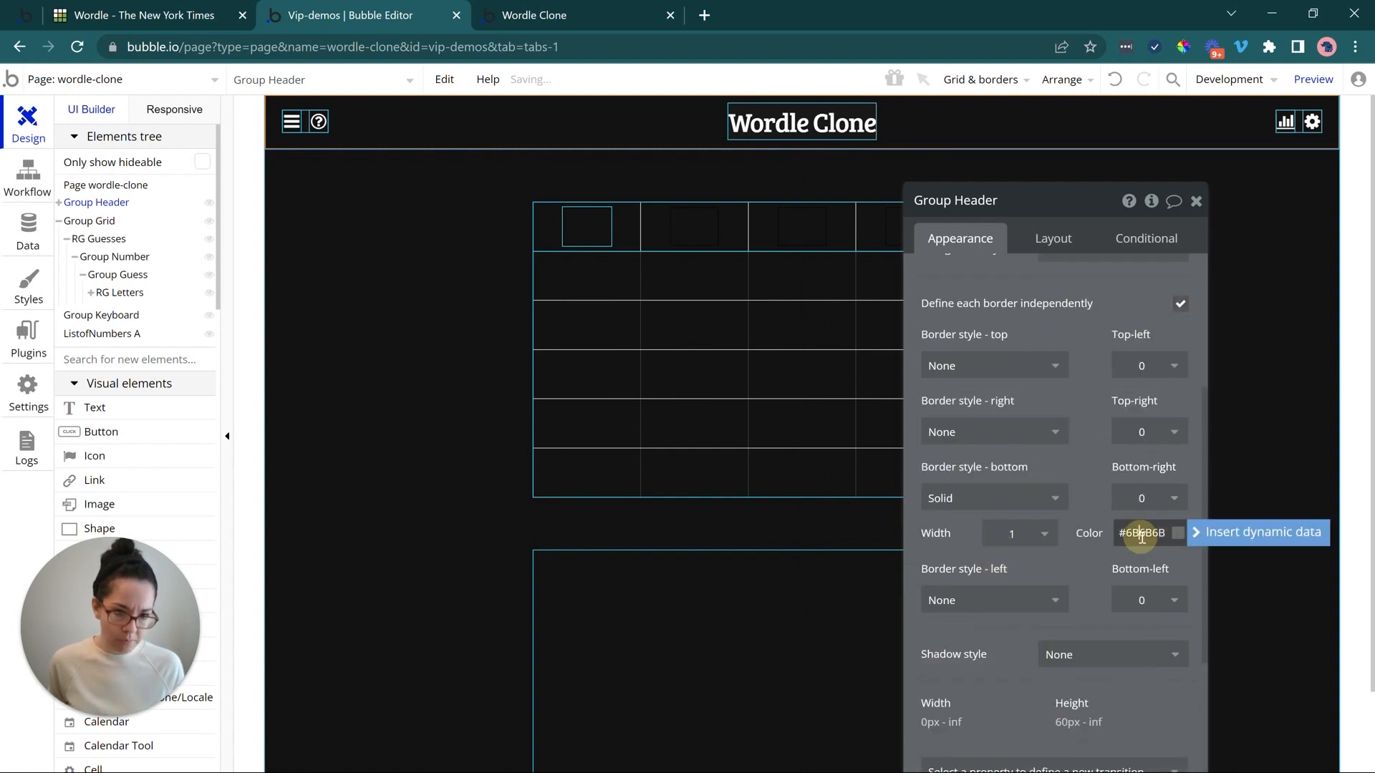
left_click(1093, 524)
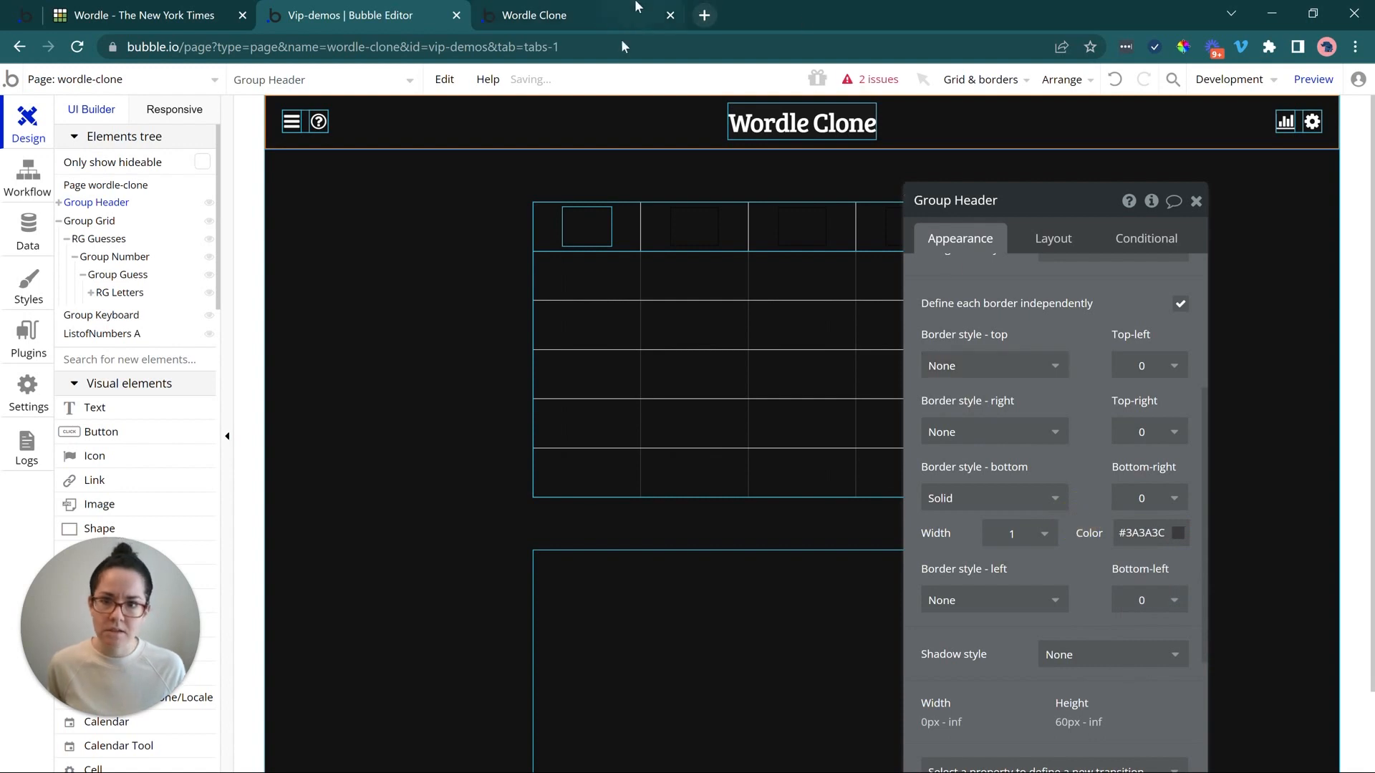
left_click(635, 10)
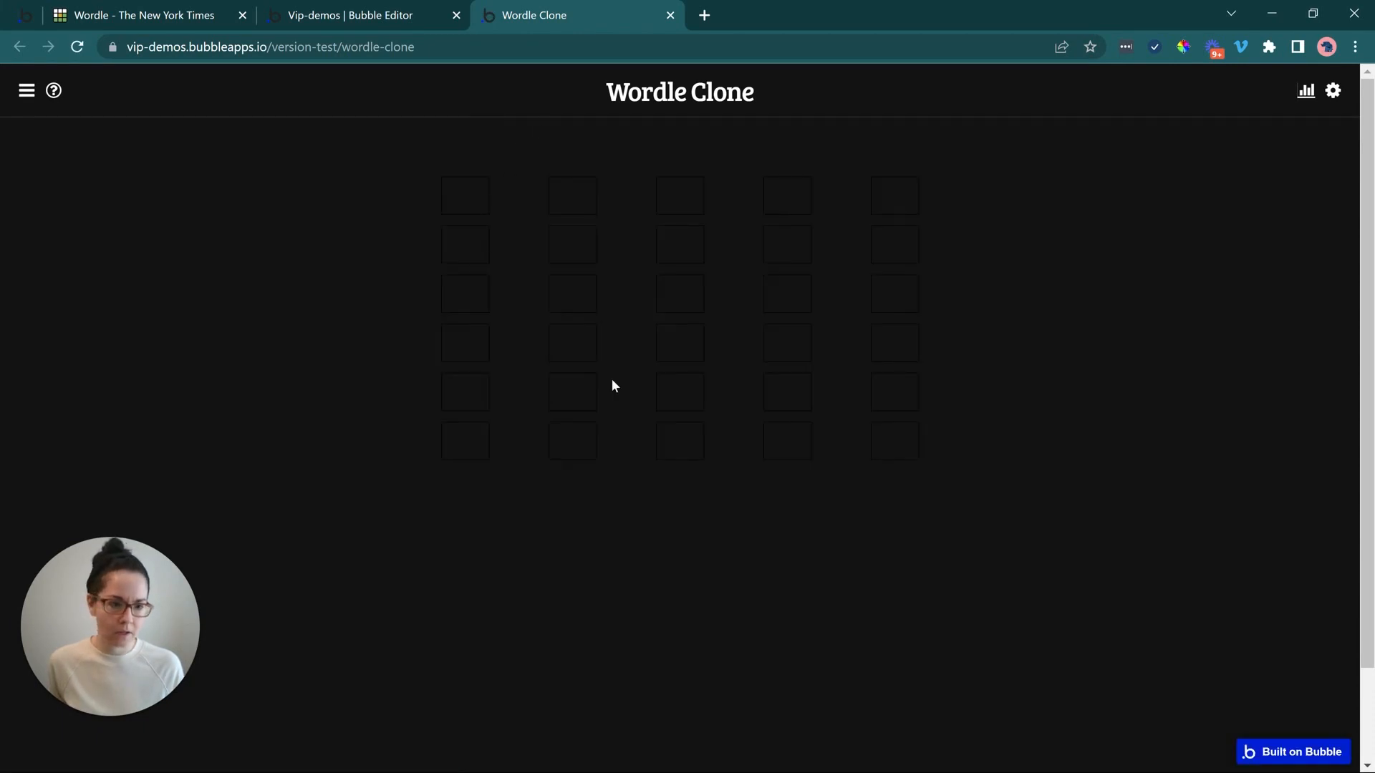
- Inspect the RG Guesses settings and the elements nested inside it, comparing them with the preview
left_click(348, 11)
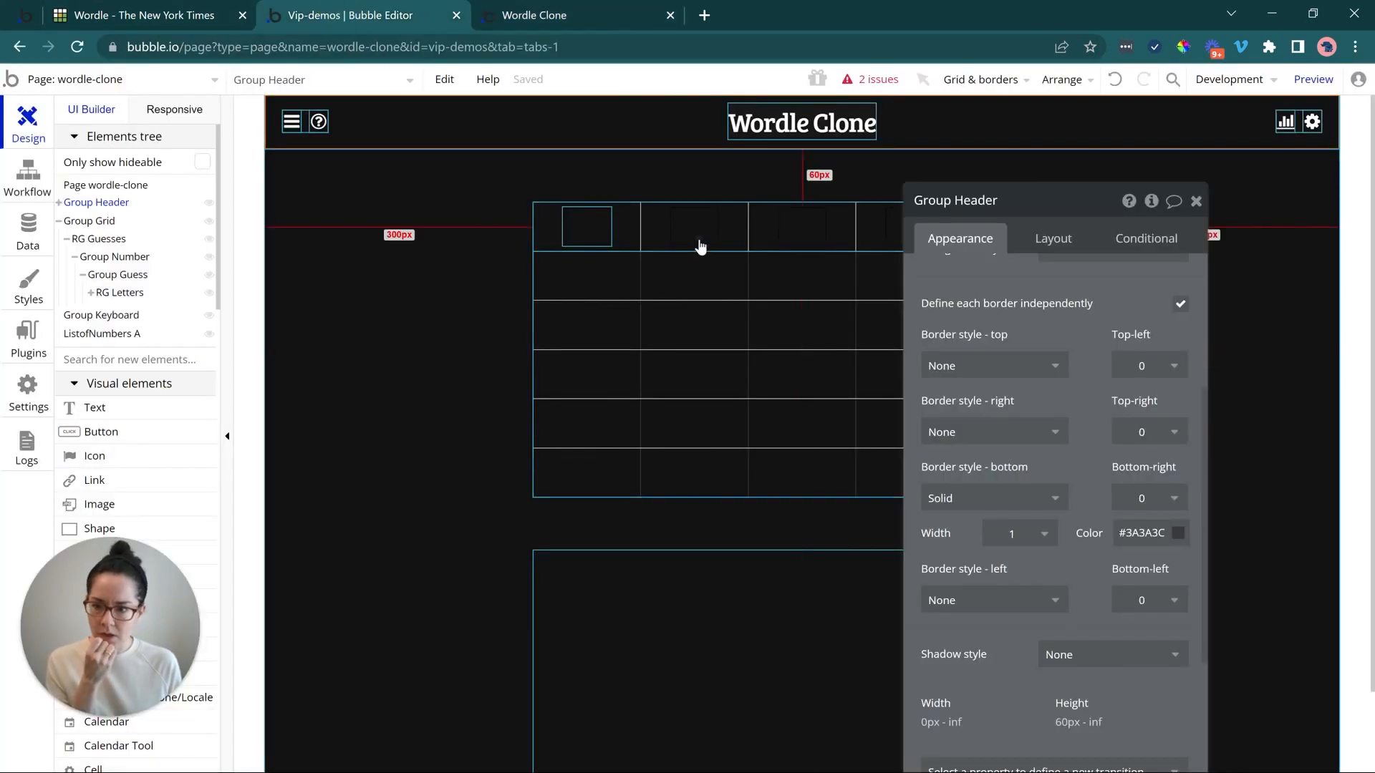
left_click(613, 272)
left_click(613, 268)
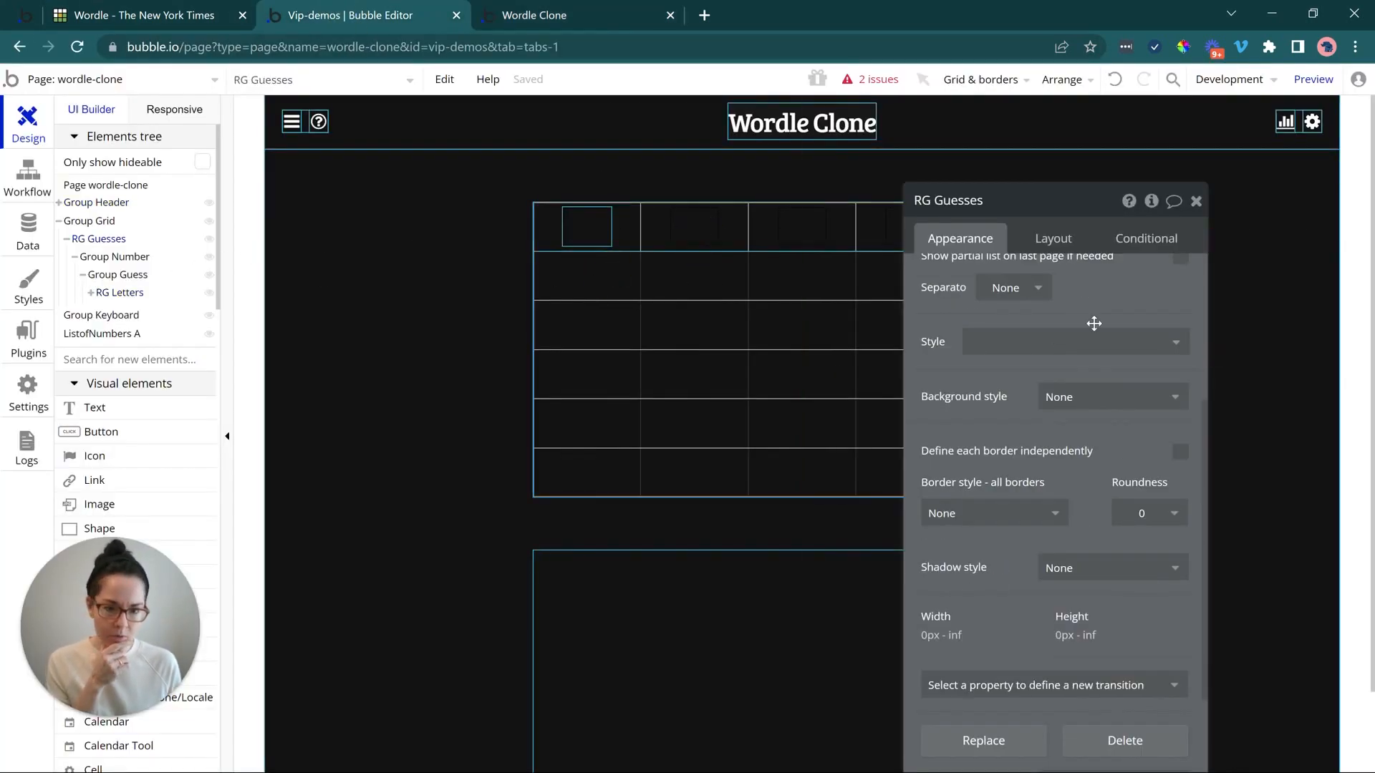
scroll(1093, 323, "up", 4)
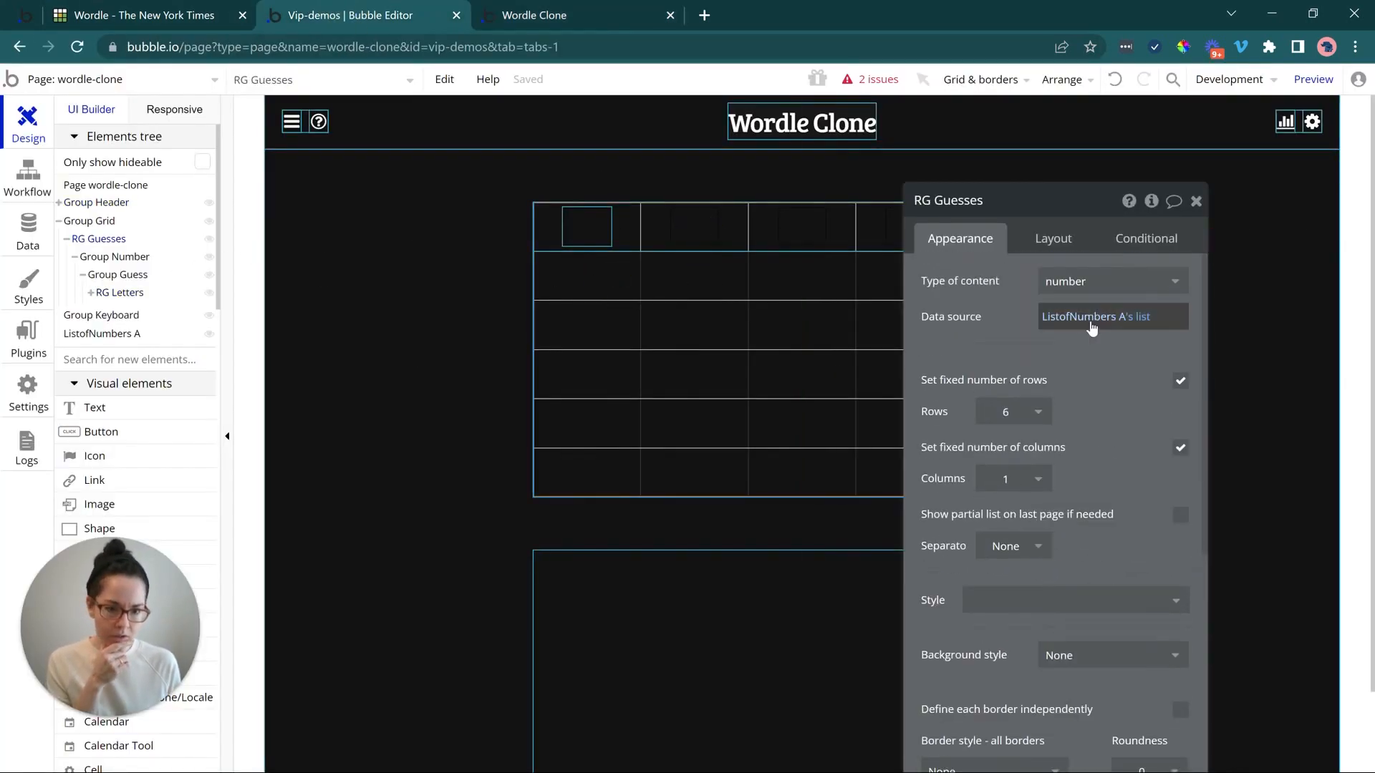
left_click(105, 259)
left_click(688, 319)
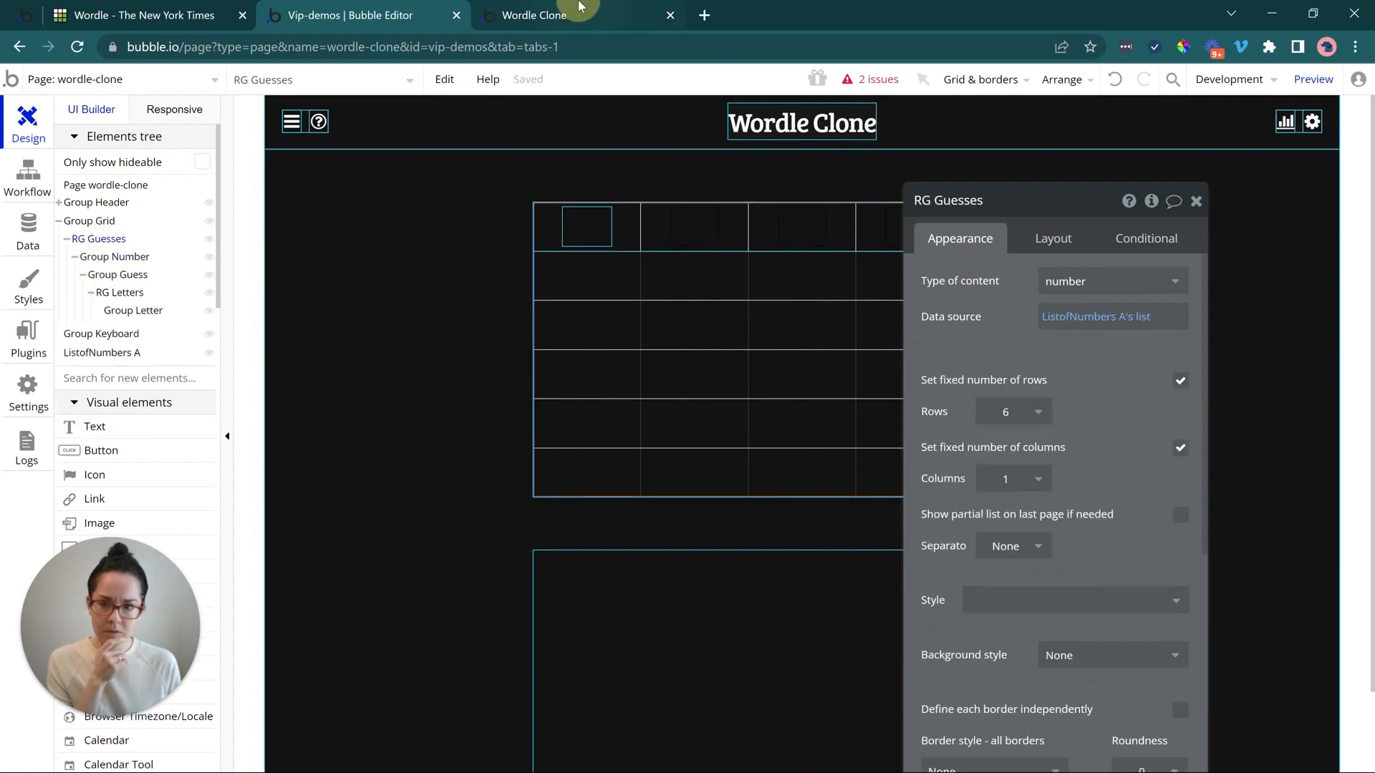
left_click(580, 7)
left_click(331, 10)
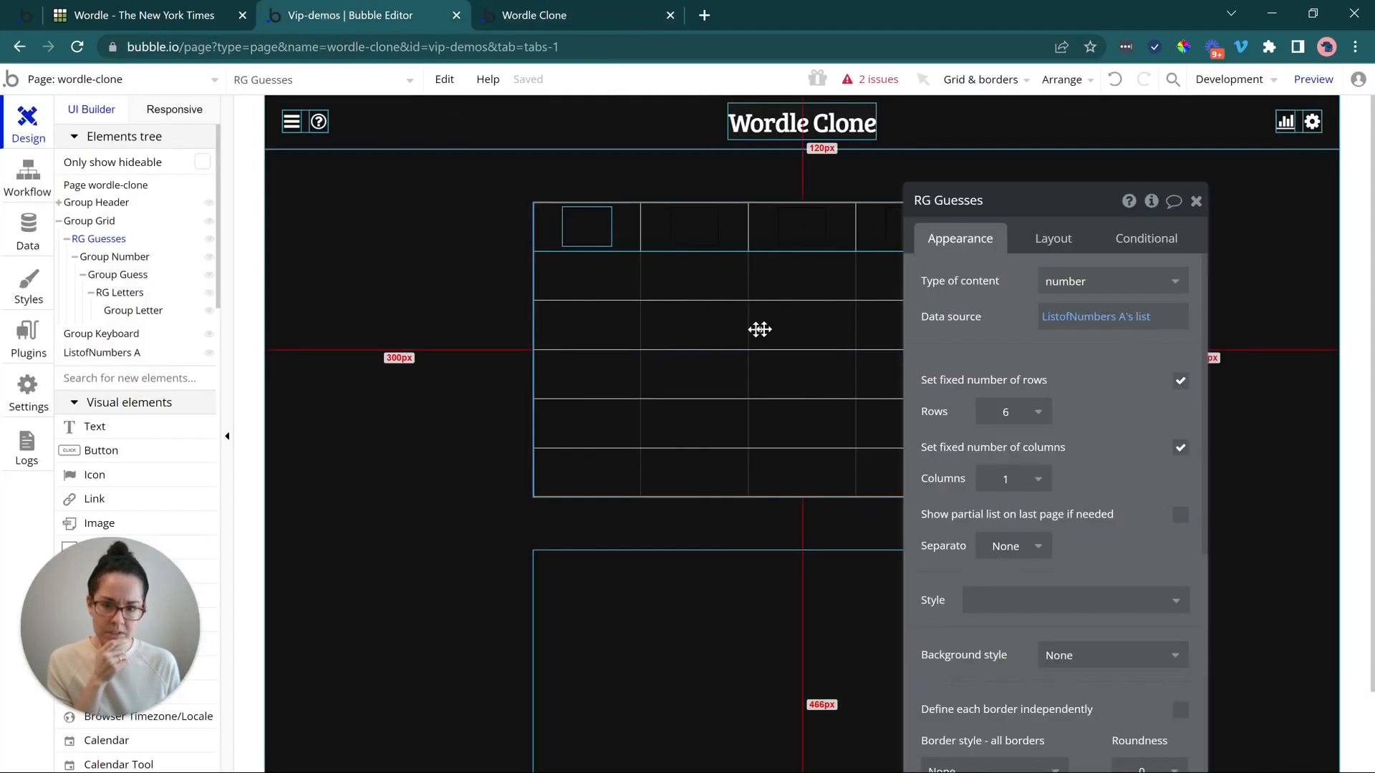
- Try a solid border on all sides of RG Guesses and refresh the preview
scroll(1057, 509, "down", 4)
left_click(1051, 503)
left_click(1033, 556)
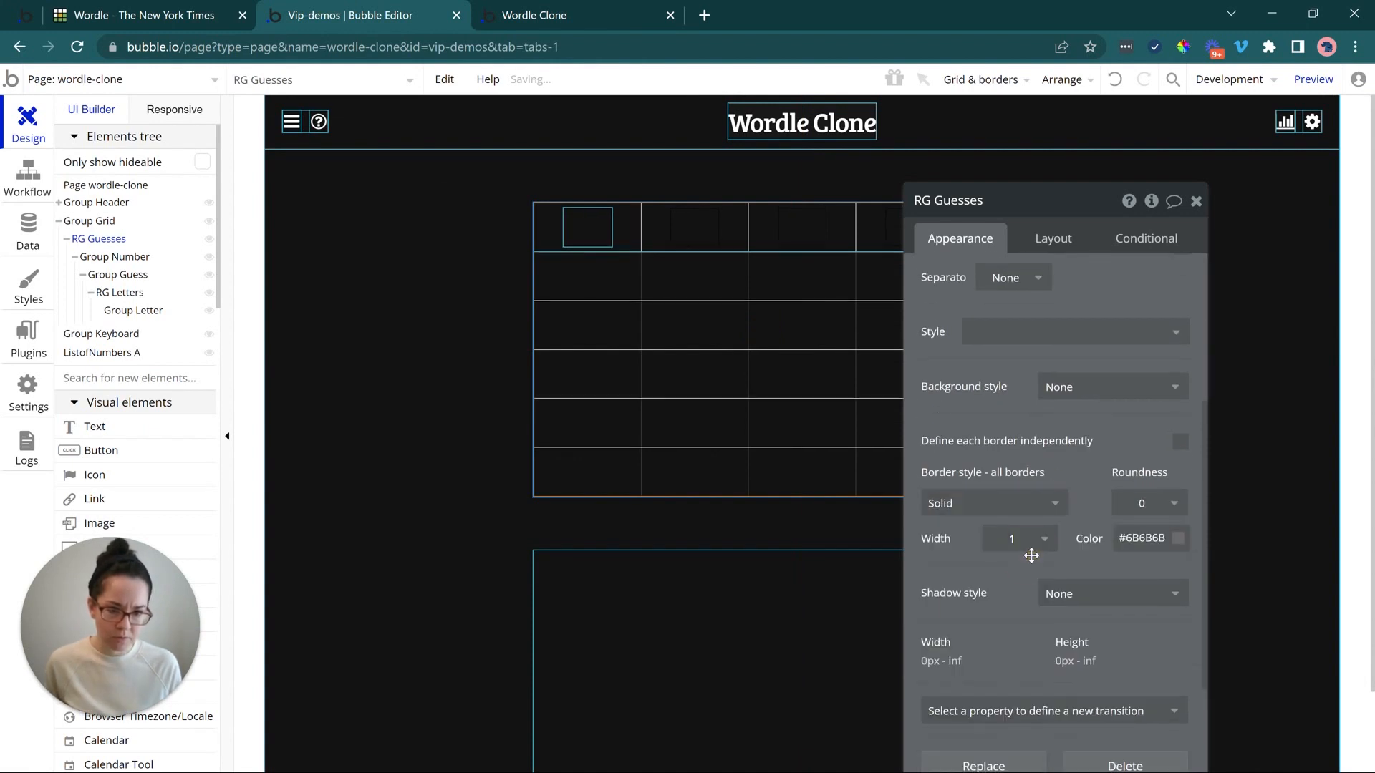
left_click(609, 13)
left_click(539, 86)
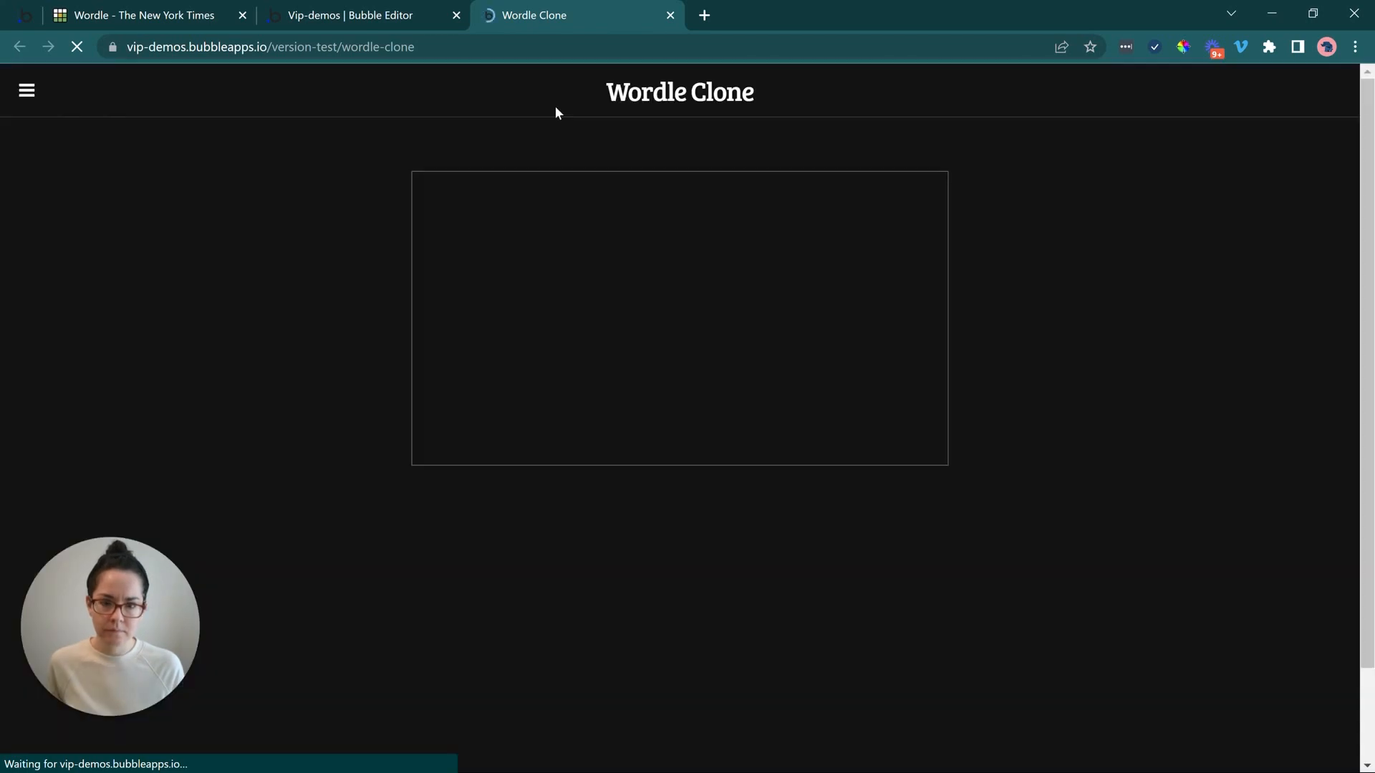
- Try a solid border on all sides of RG Letters and refresh the preview
left_click(347, 15)
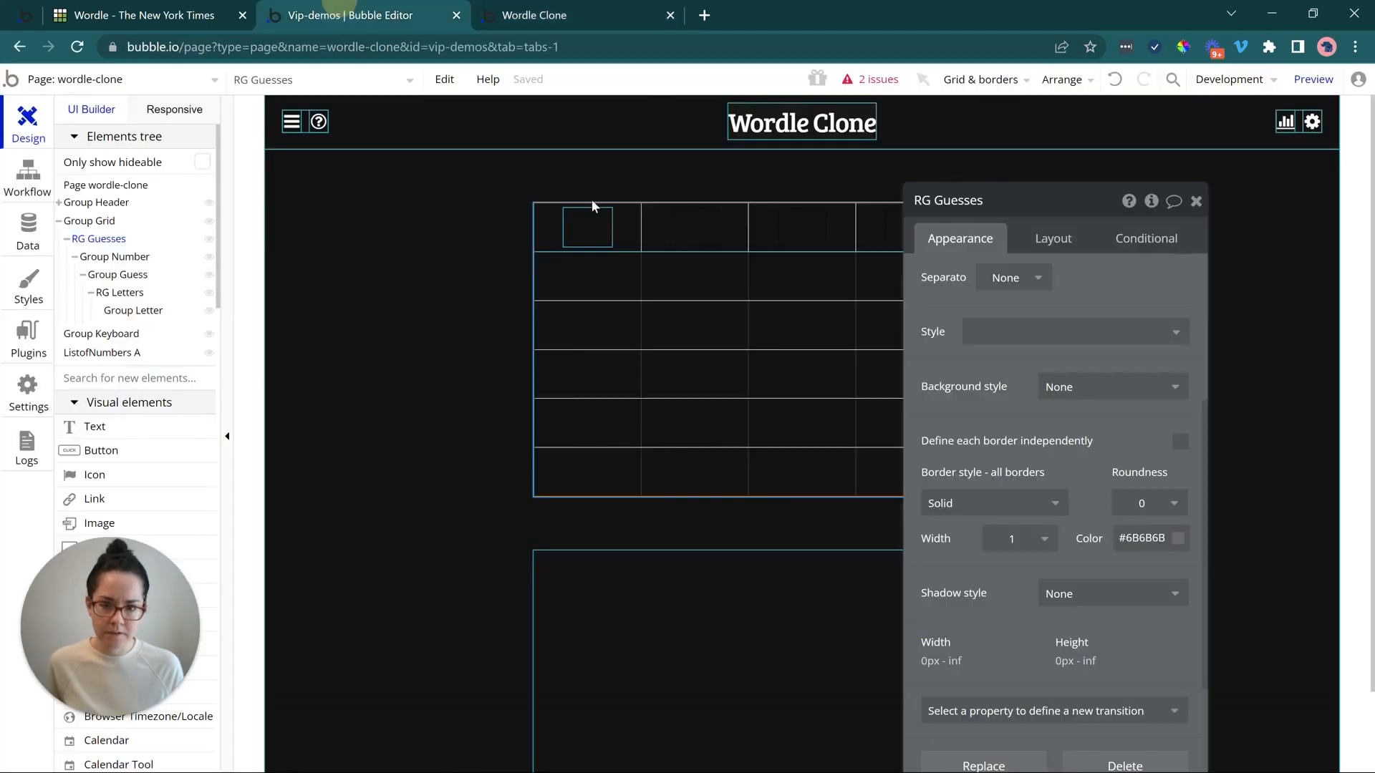
left_click(683, 226)
left_click(1043, 503)
left_click(1022, 557)
left_click(536, 15)
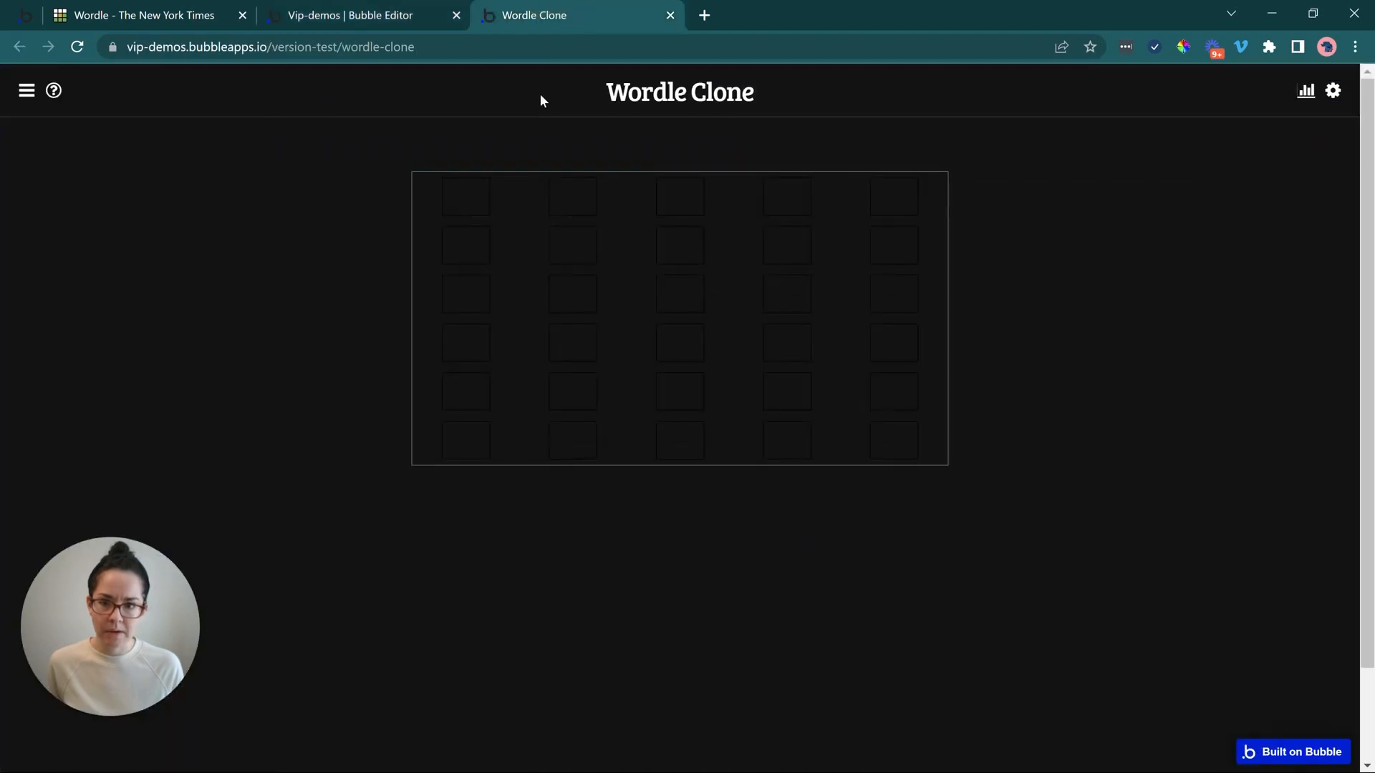
left_click(539, 90)
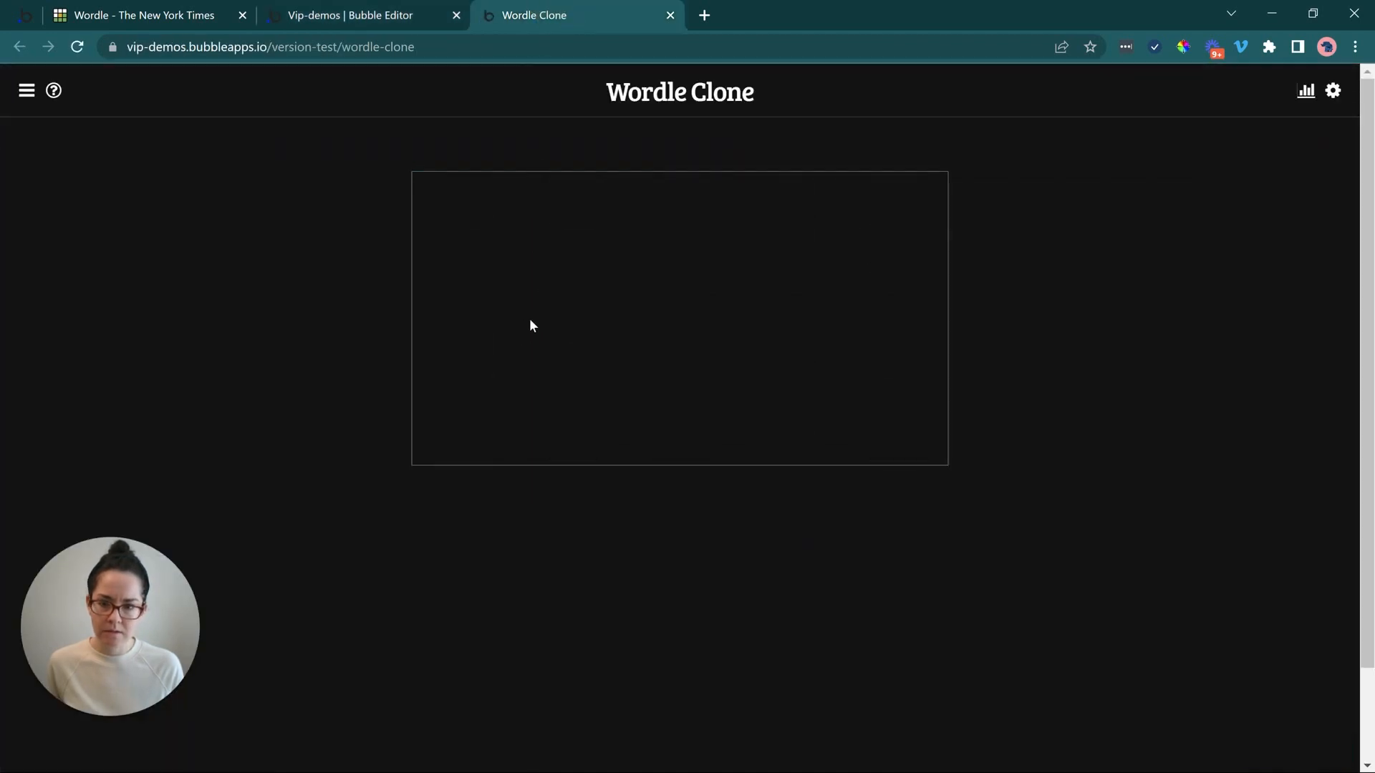
- Set the border colour of Group Letter to #3A3A3C
left_click(396, 9)
left_click(601, 222)
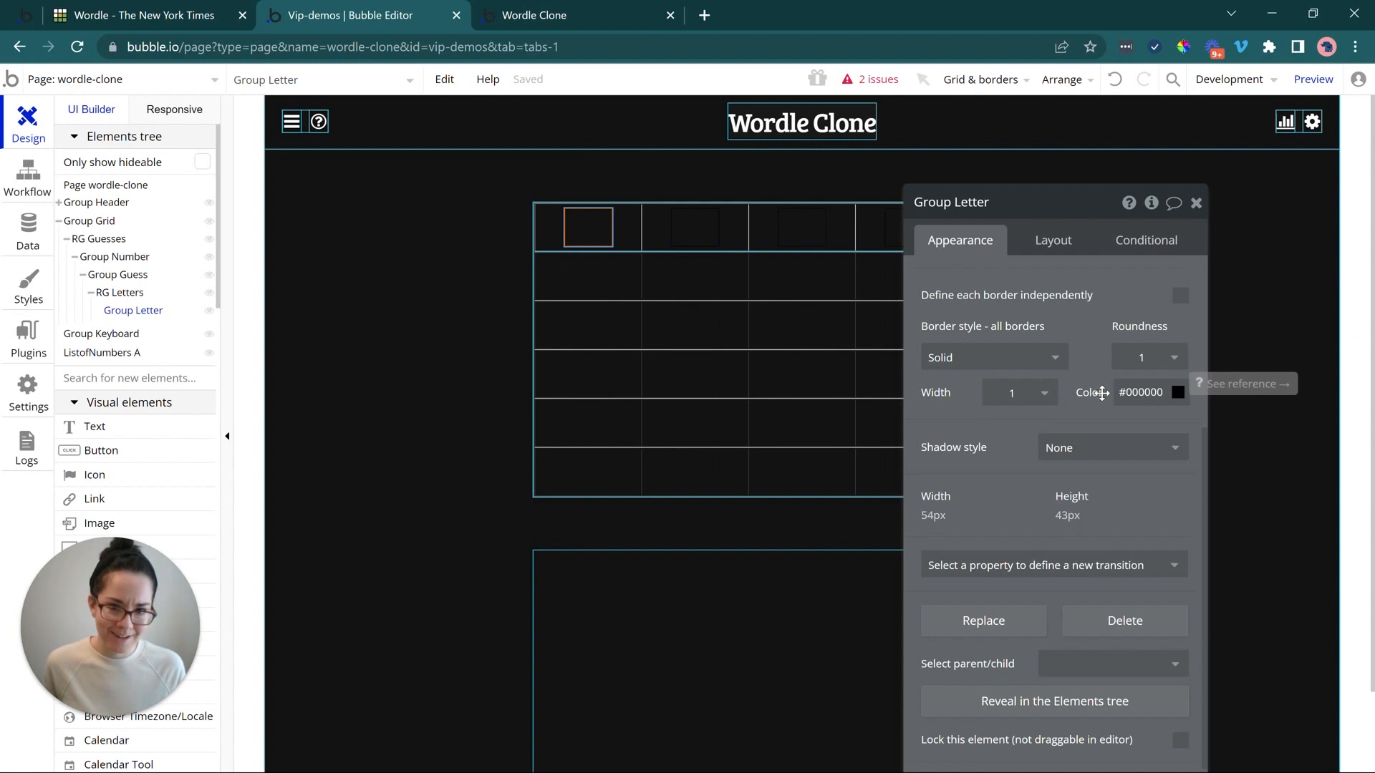
left_click(1121, 392)
key("ctrl+a")
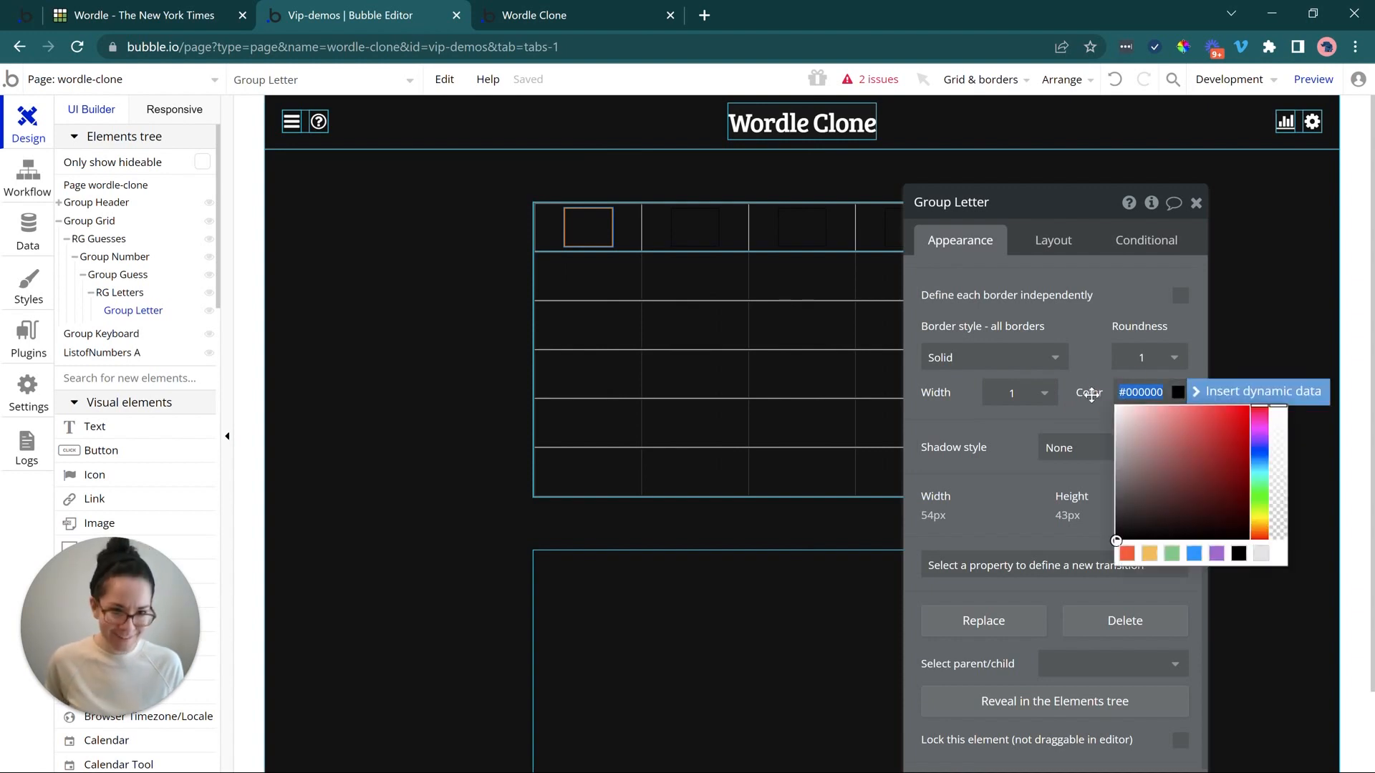
type("#3A3A3C")
left_click(1090, 393)
scroll(1090, 393, "up", 3)
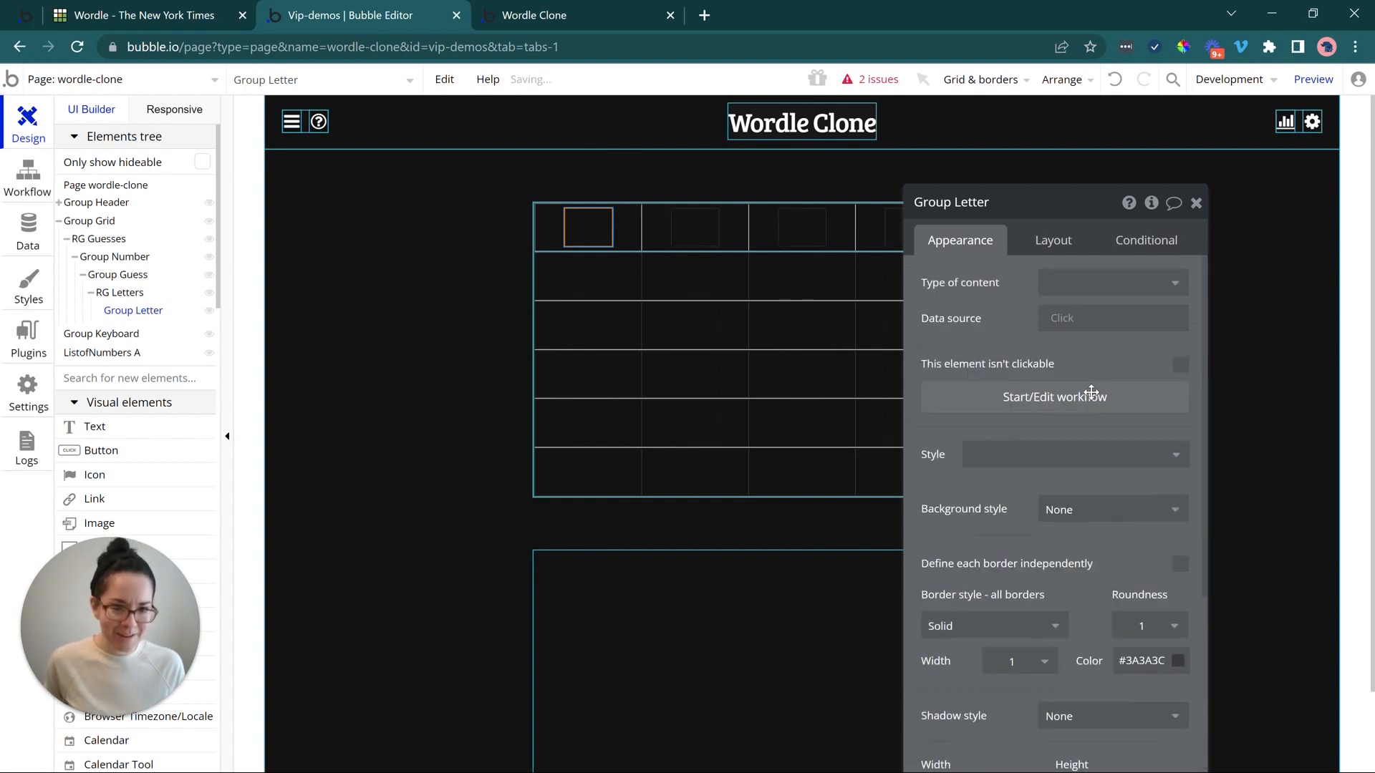
- Set the RG Letters border style to None
left_click(698, 235)
scroll(1086, 424, "down", 5)
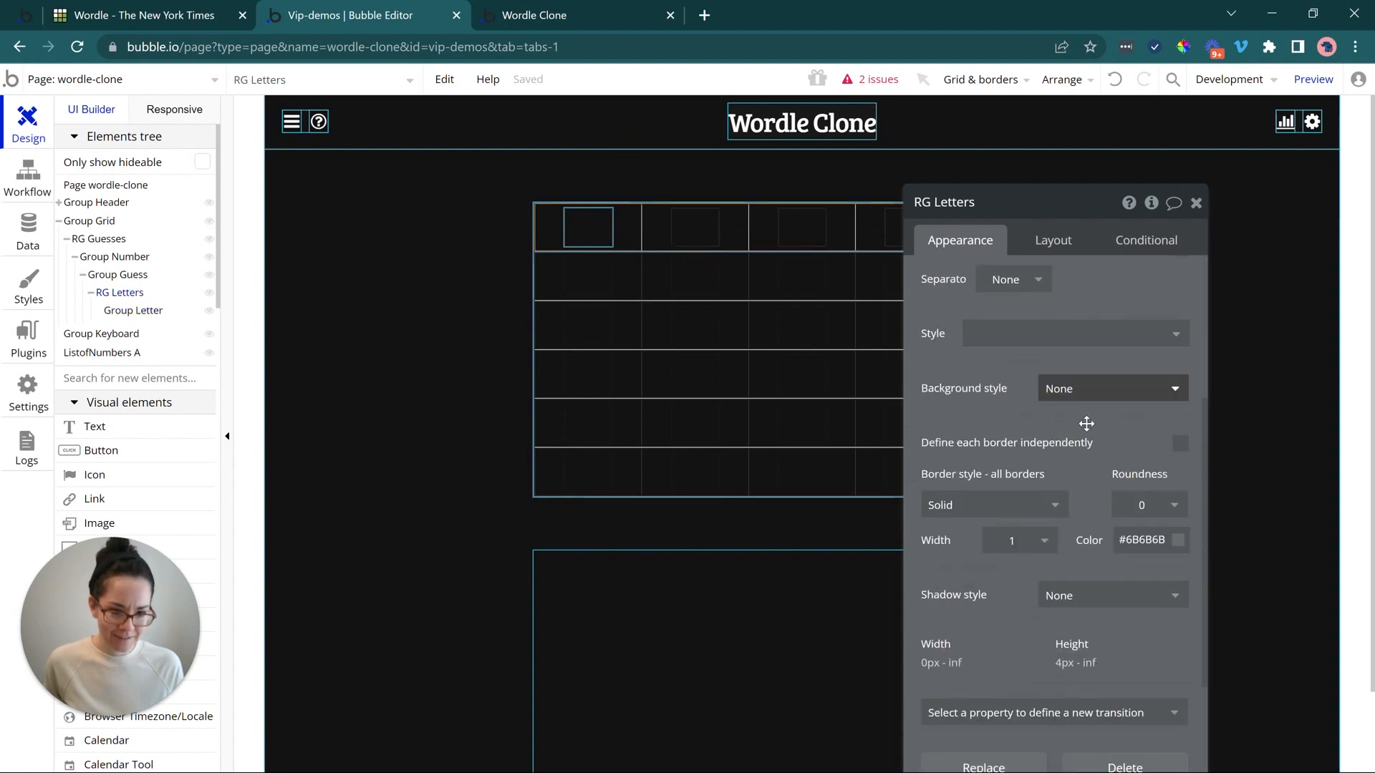
left_click(1050, 503)
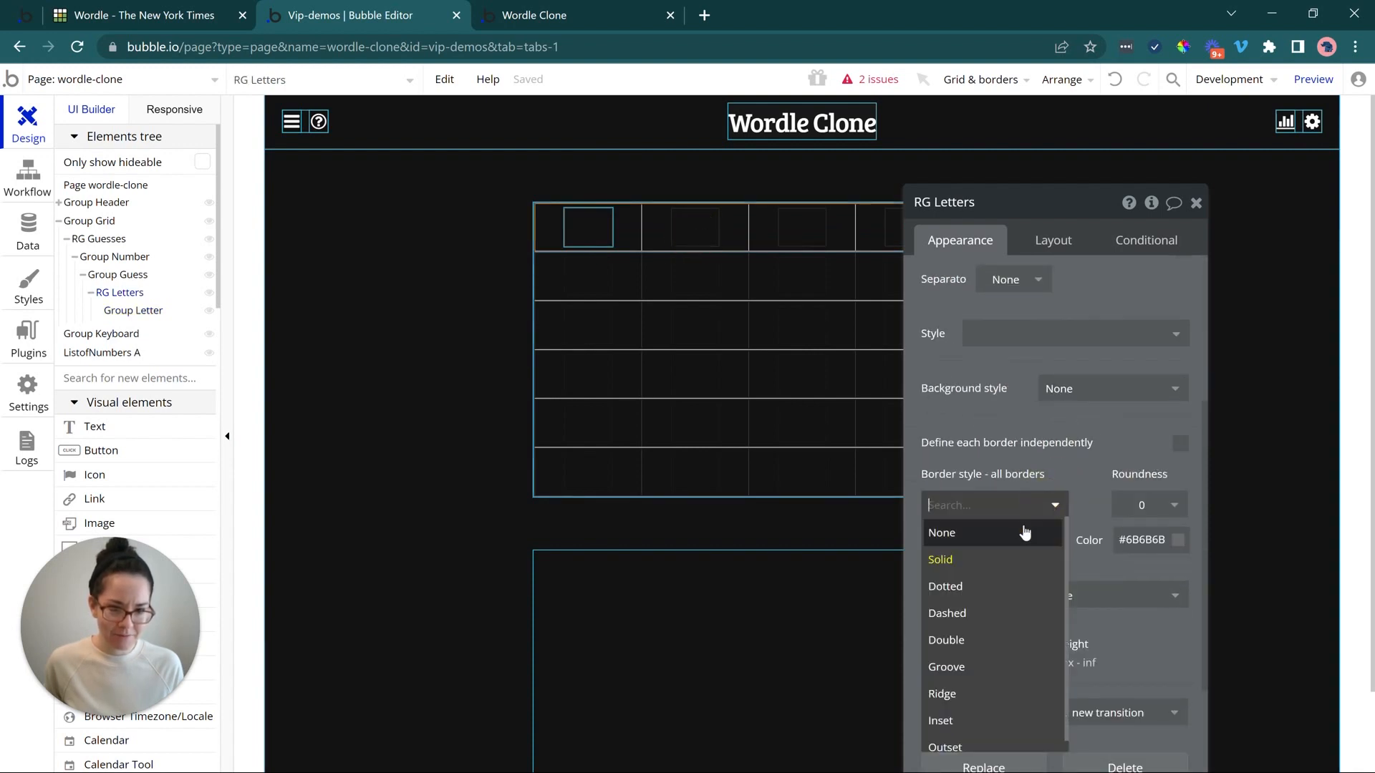
left_click(949, 531)
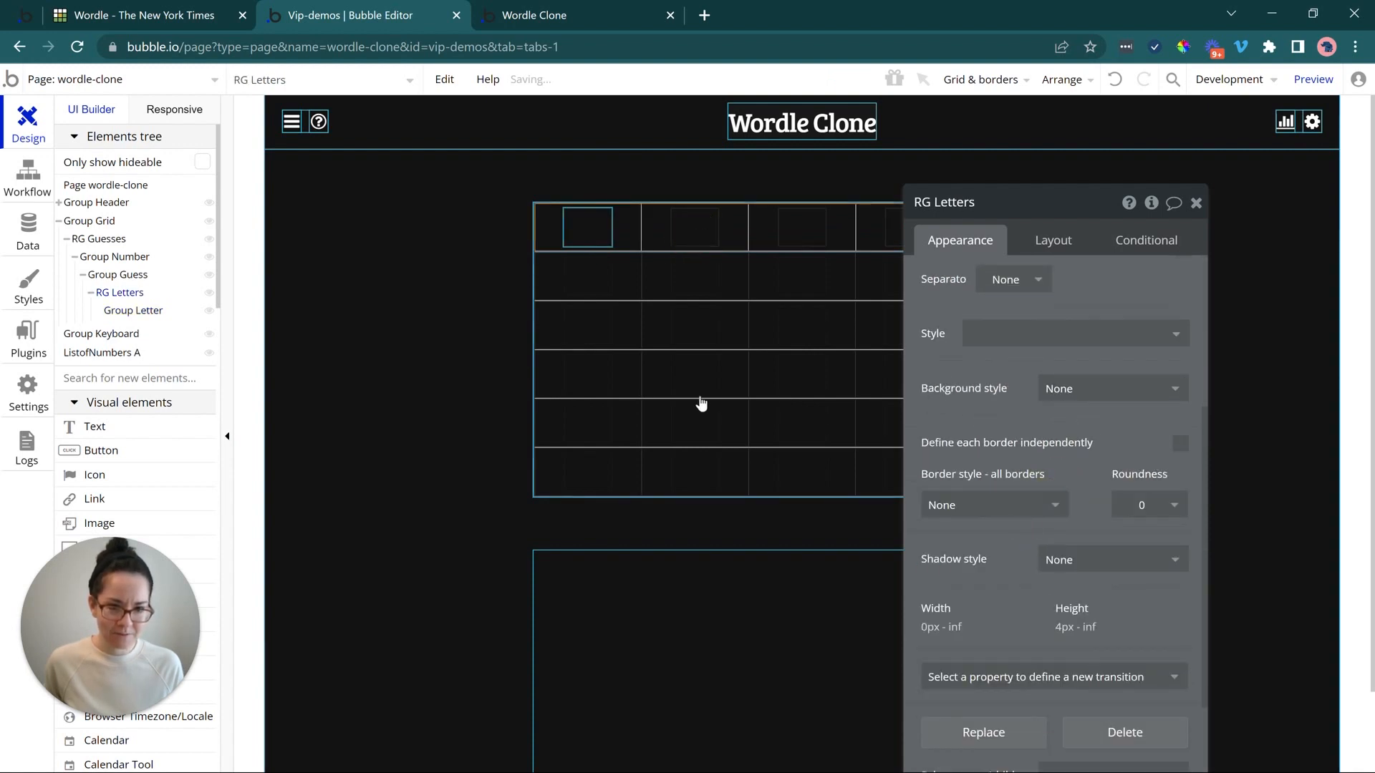
- Compare Group Grid with the original Wordle page, and set the RG Guesses border style to None
left_click(120, 223)
left_click(179, 11)
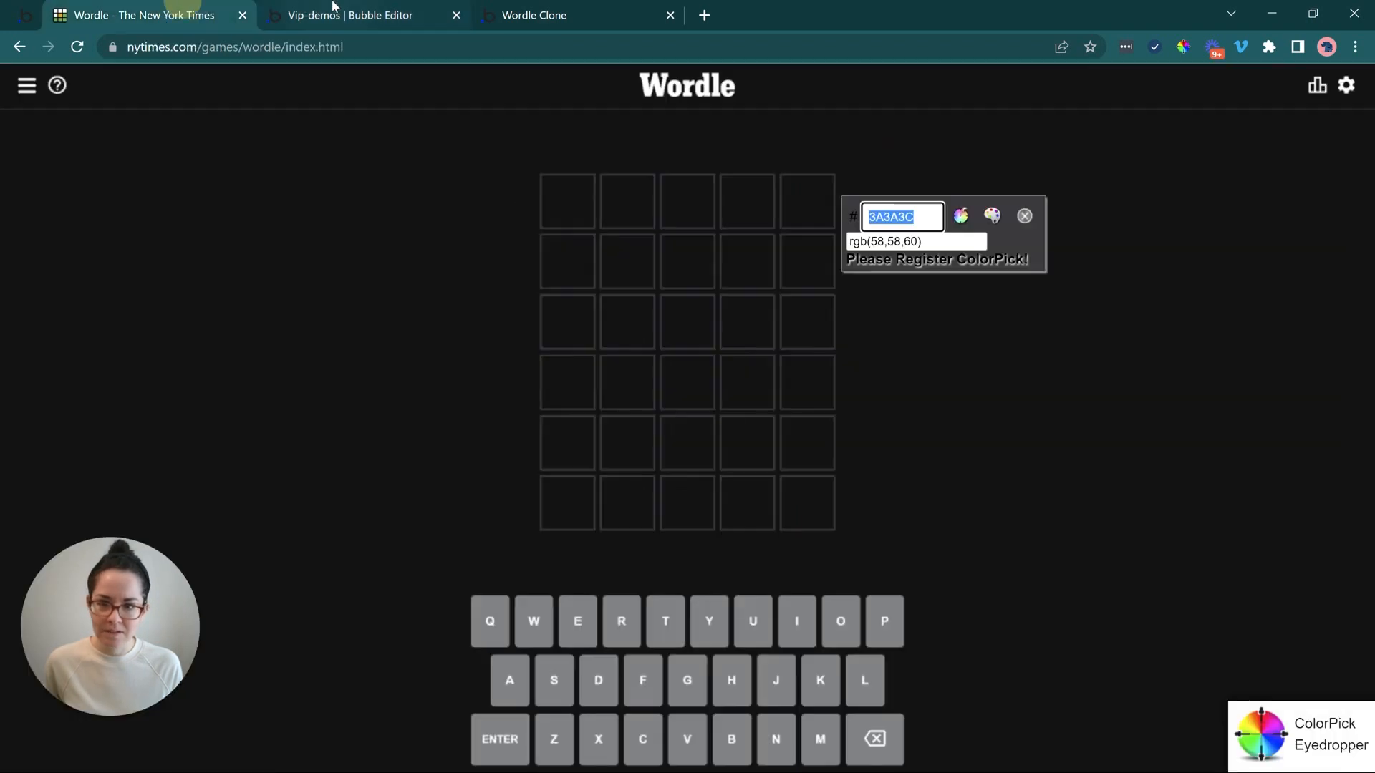
left_click(333, 9)
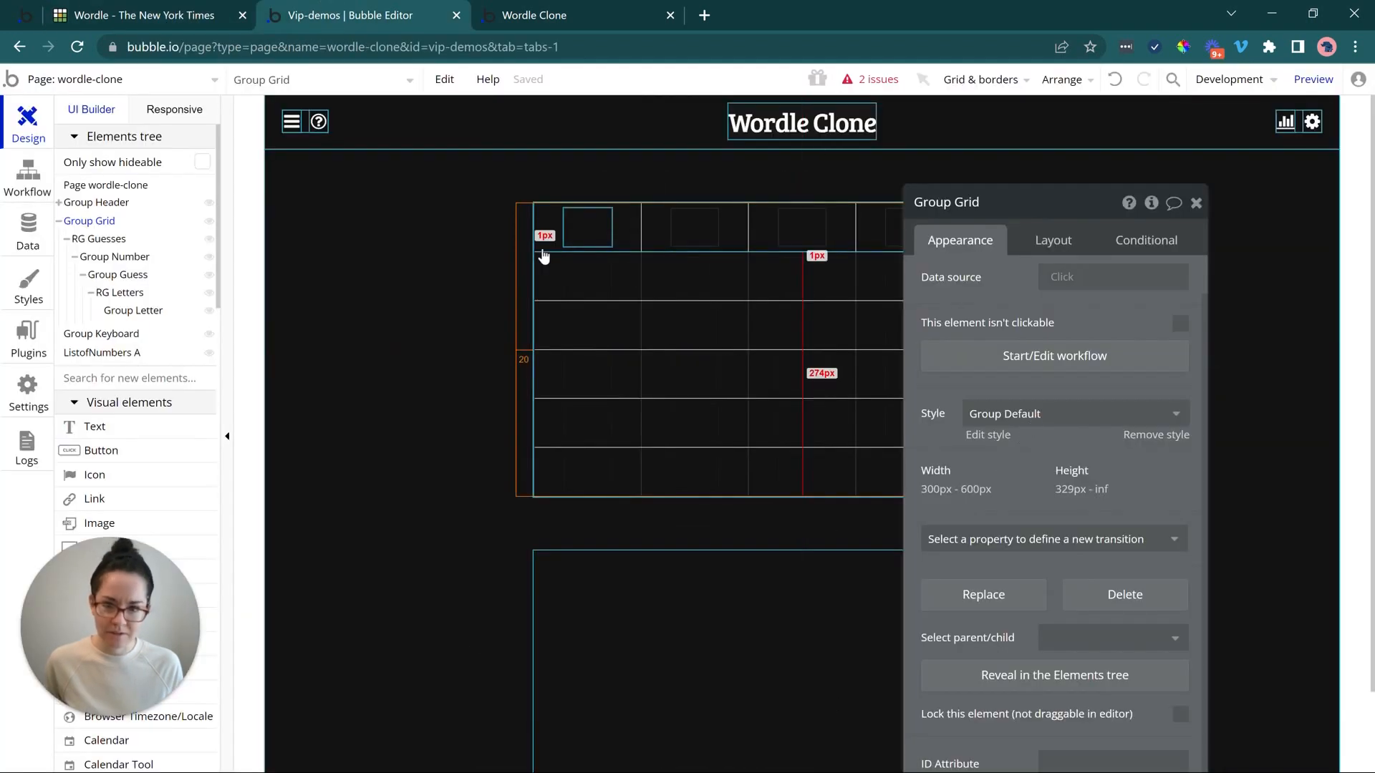
left_click(93, 224)
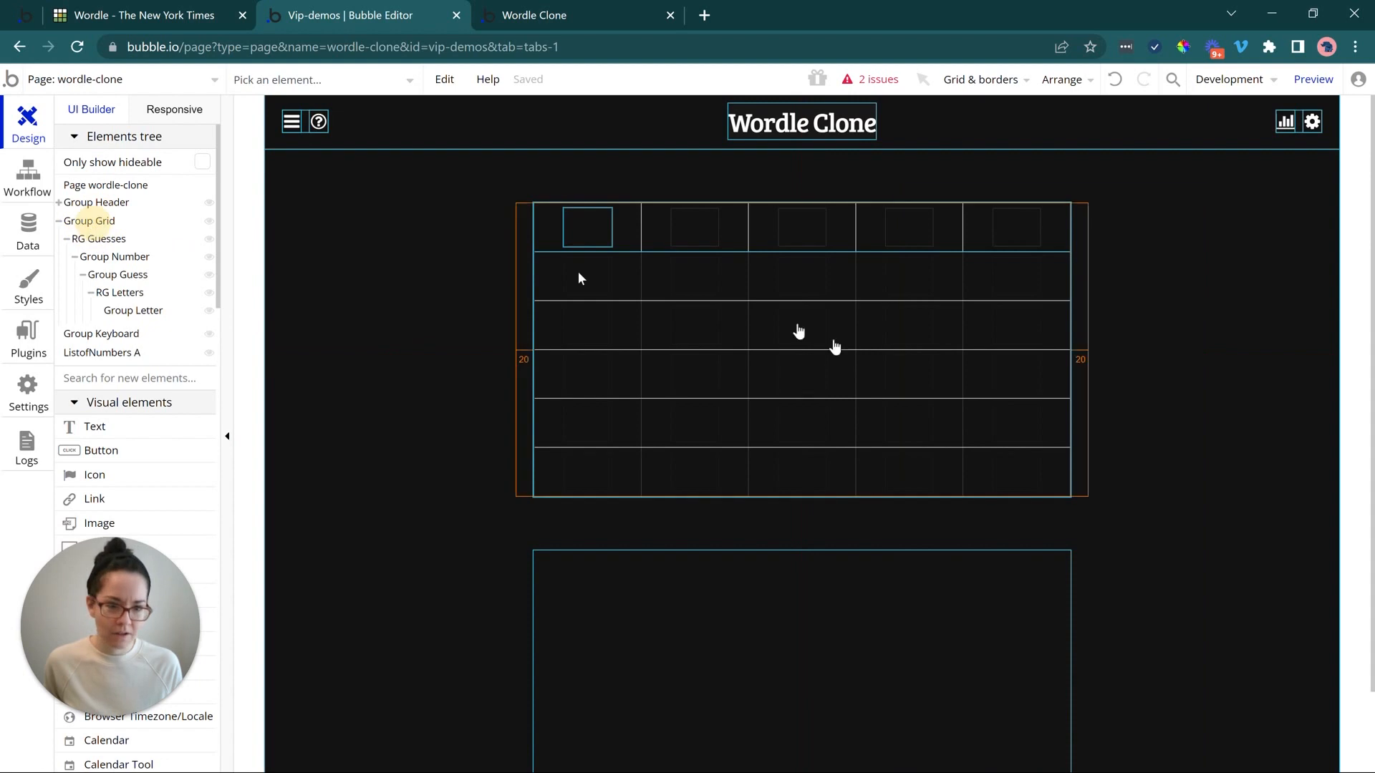
left_click(110, 241)
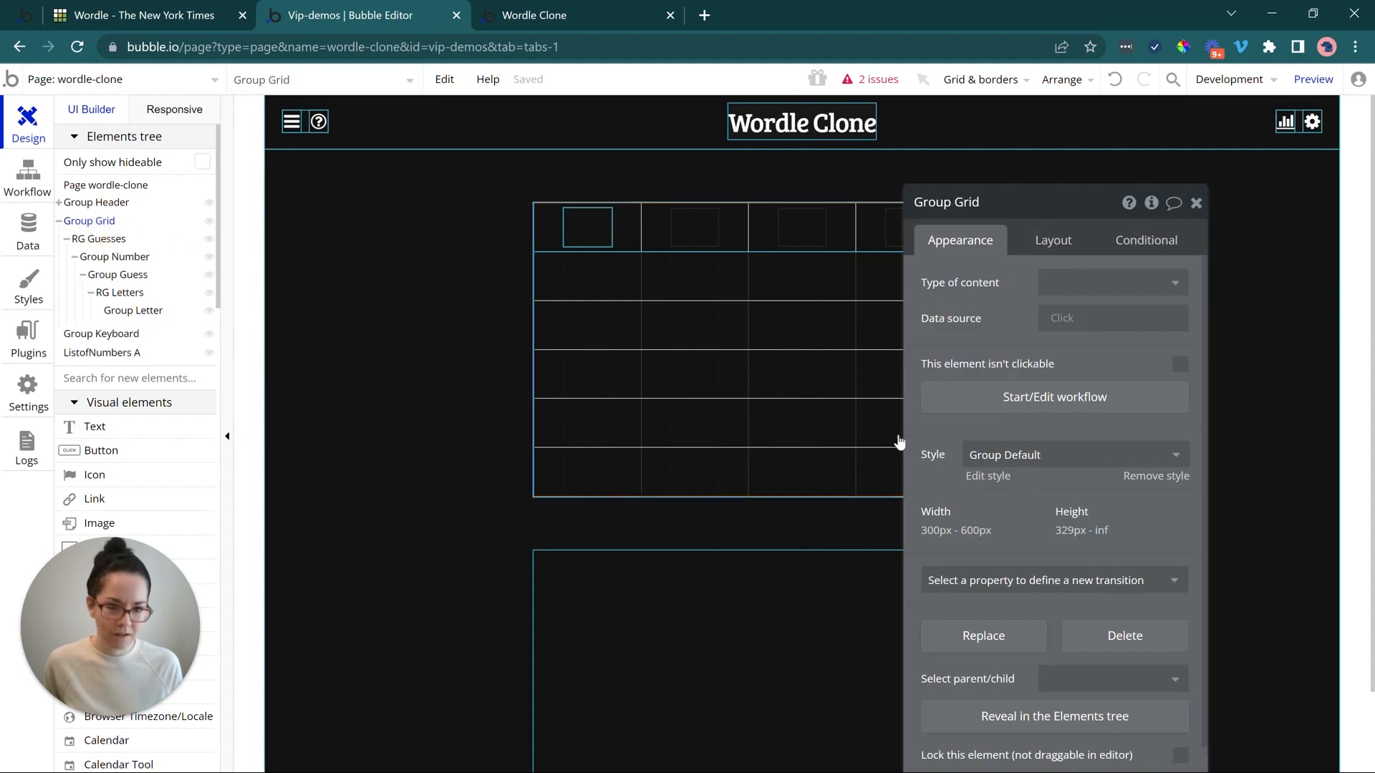
scroll(1051, 501, "down", 5)
left_click(991, 414)
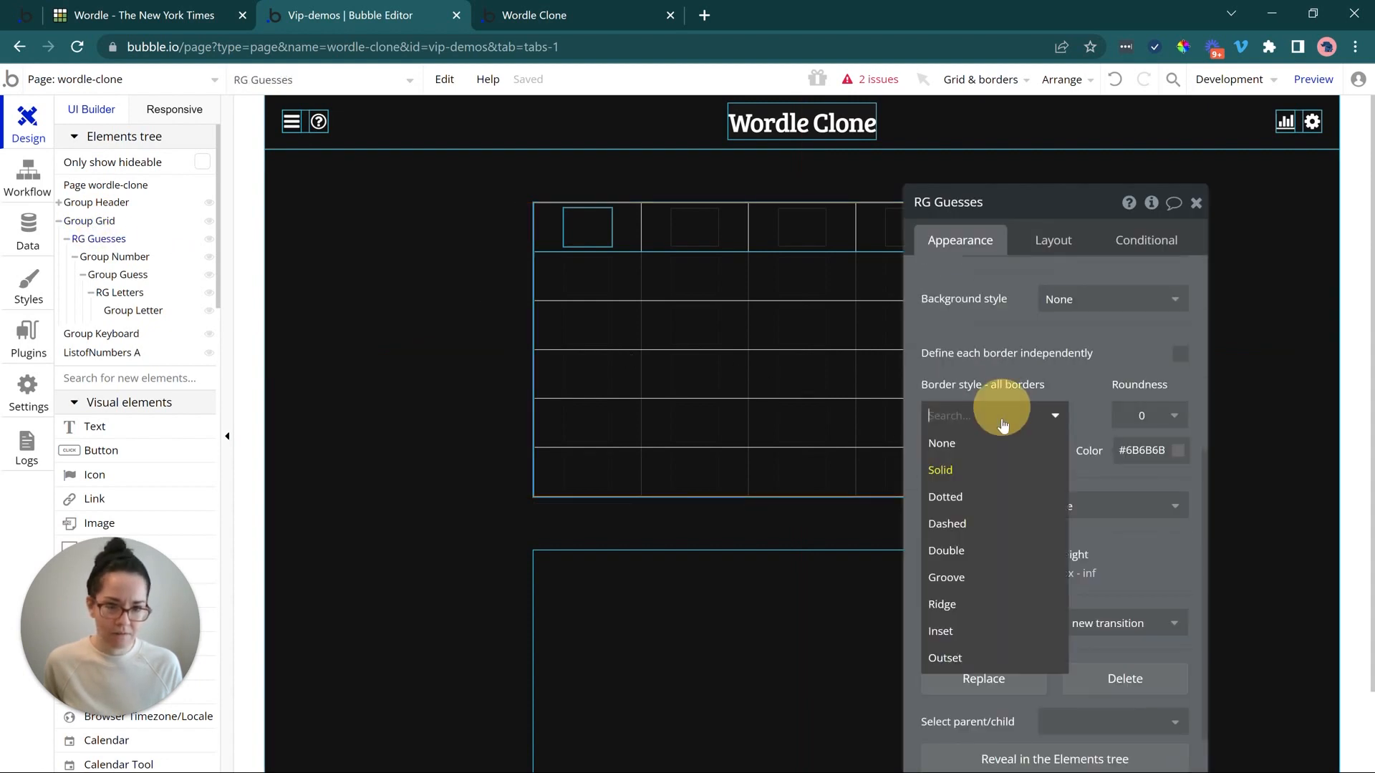
left_click(1000, 445)
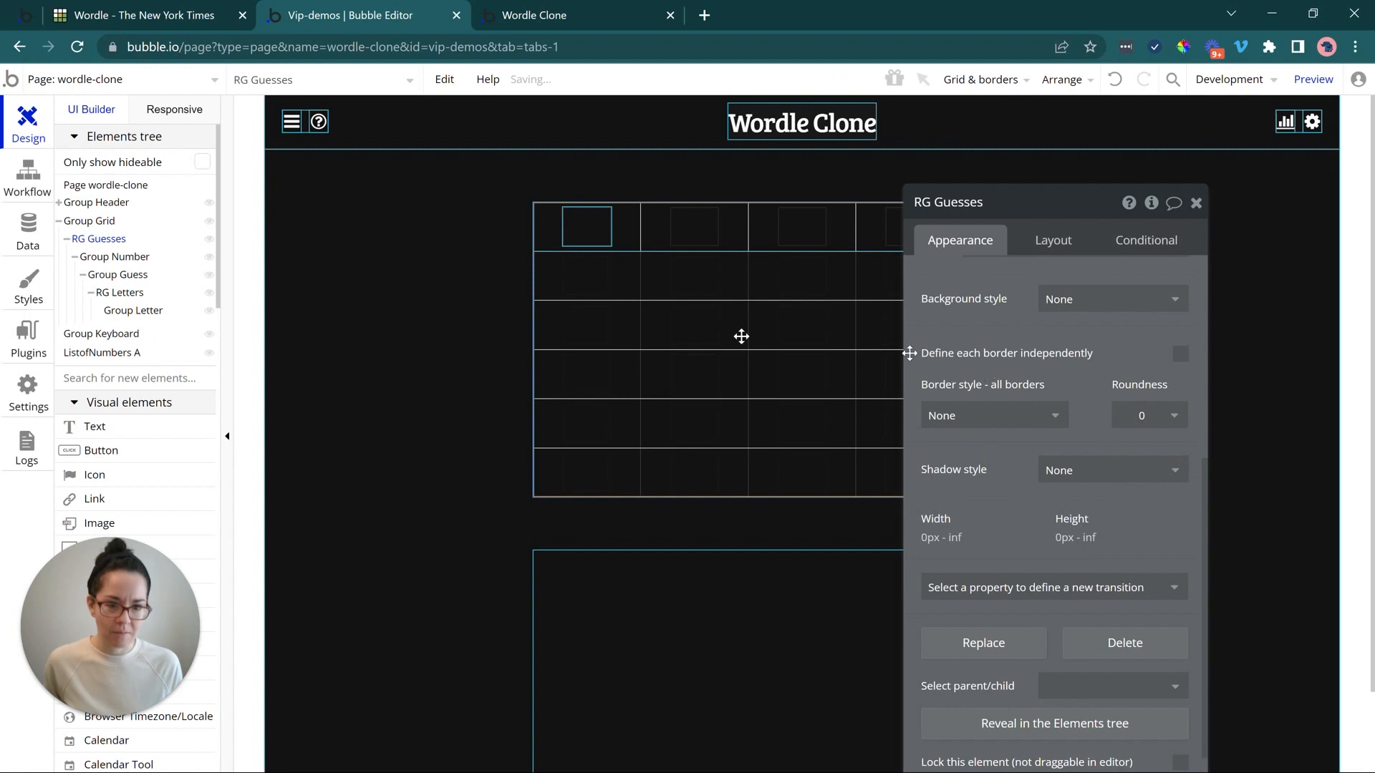
- Review the appearance settings from Group Number down to Group Letter and refresh the preview to check the letter boxes
left_click(121, 258)
left_click(123, 276)
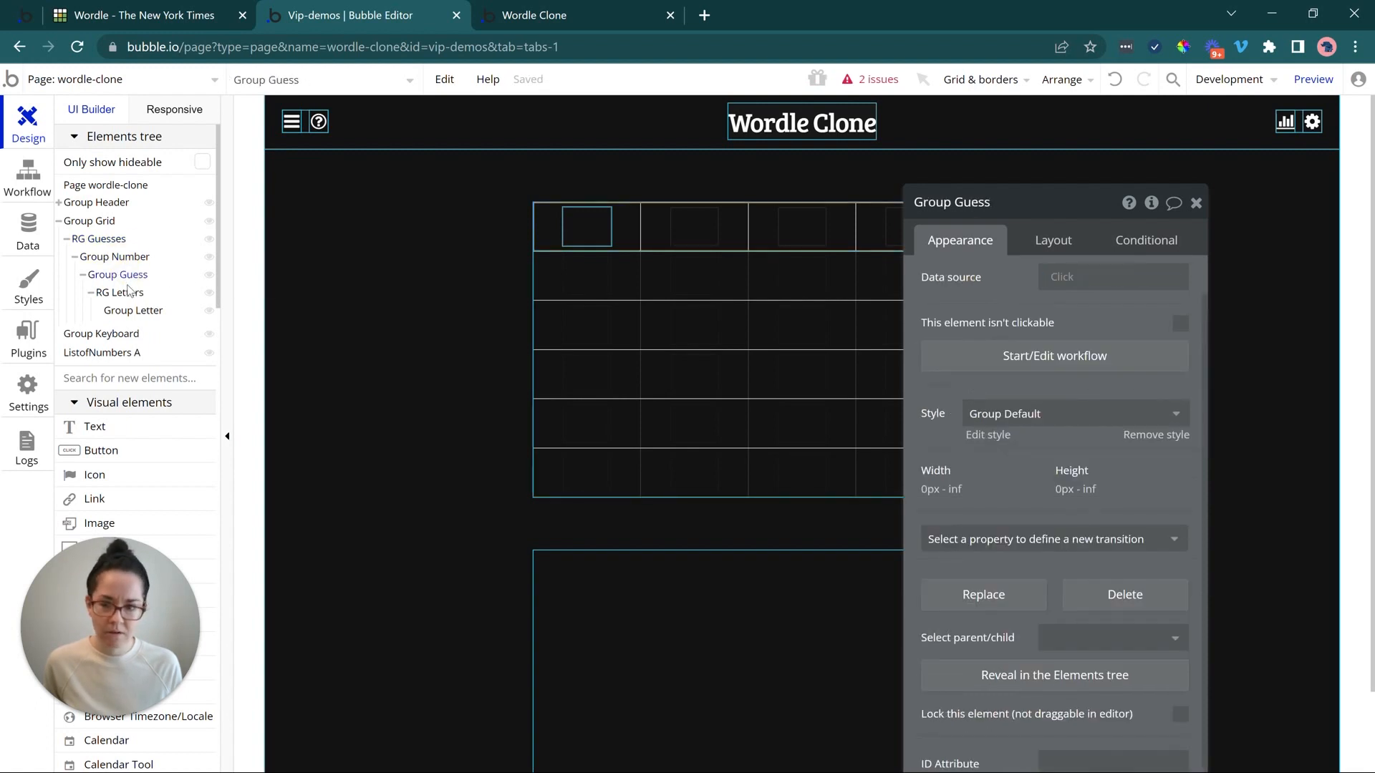
left_click(123, 293)
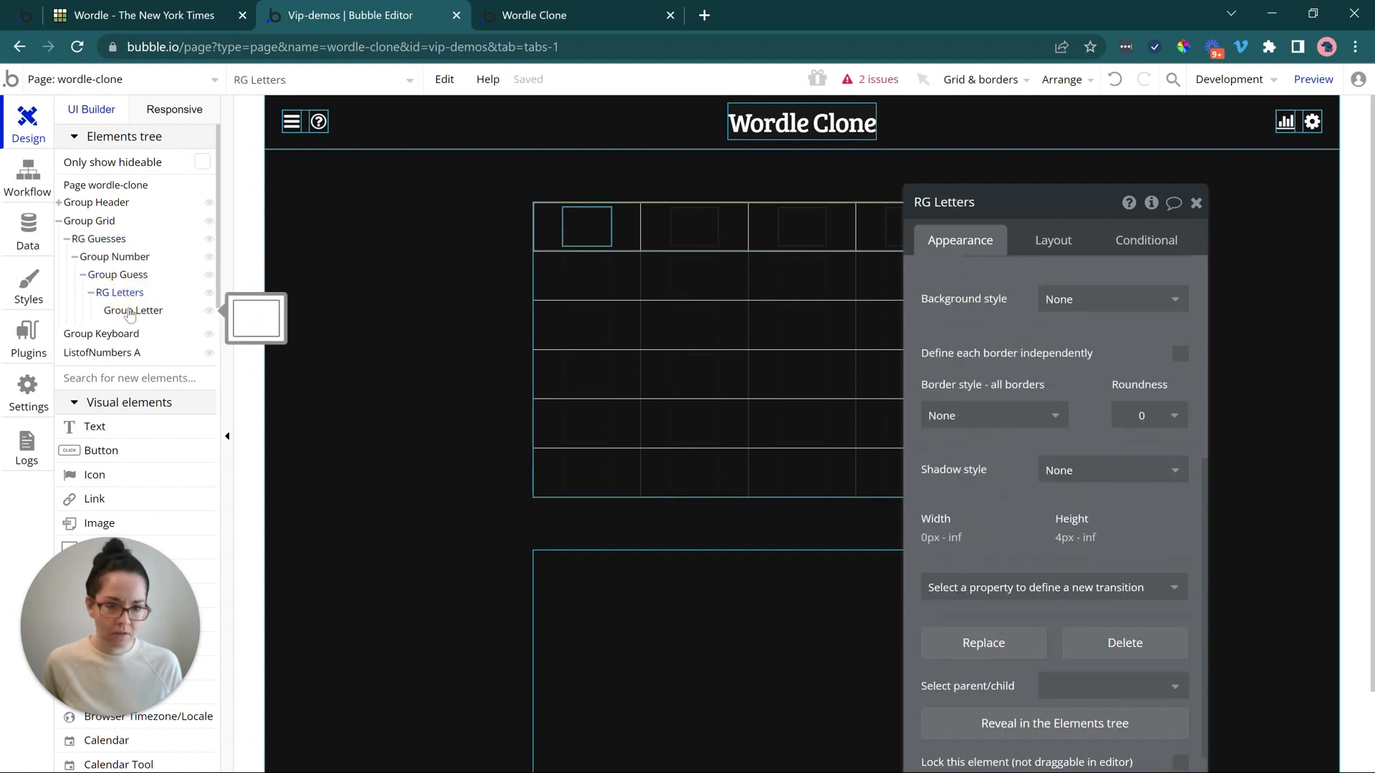
left_click(129, 312)
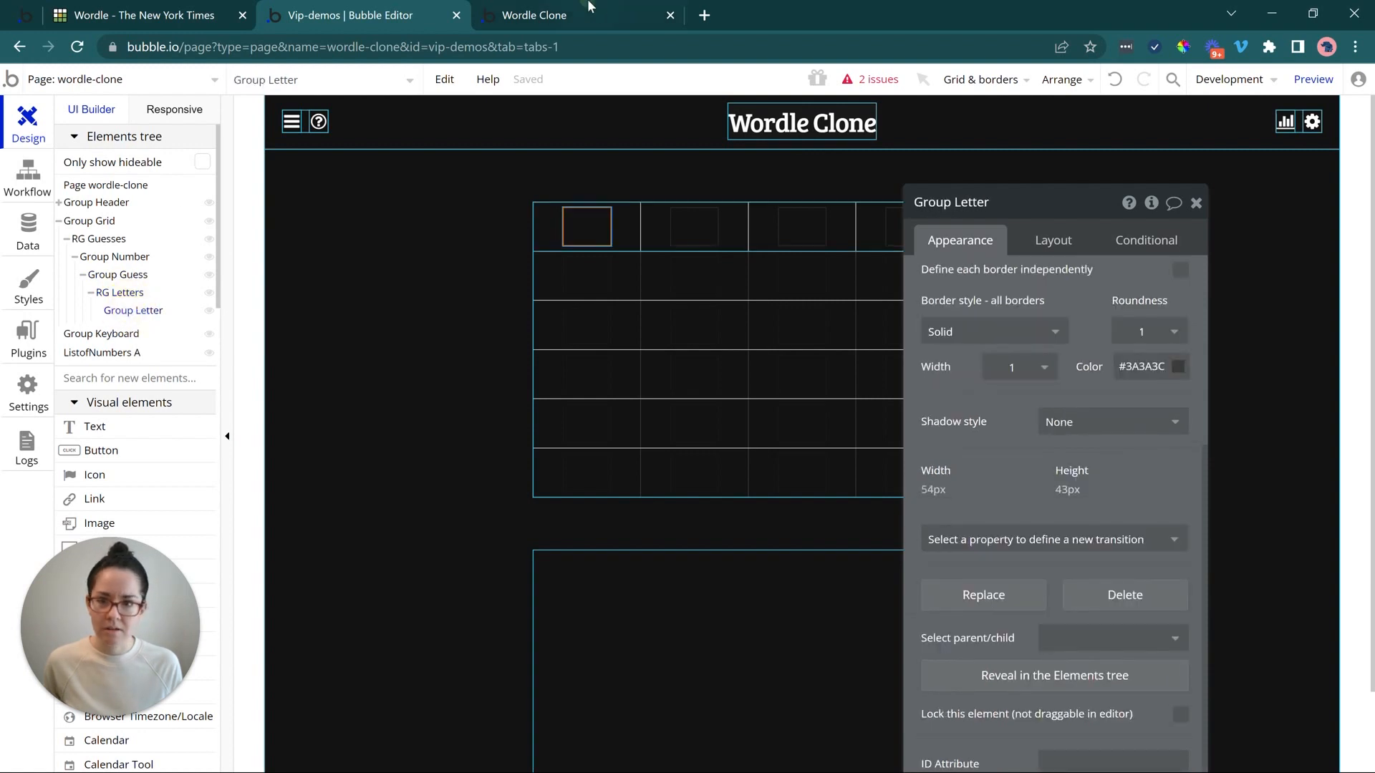
left_click(587, 10)
left_click(559, 86)
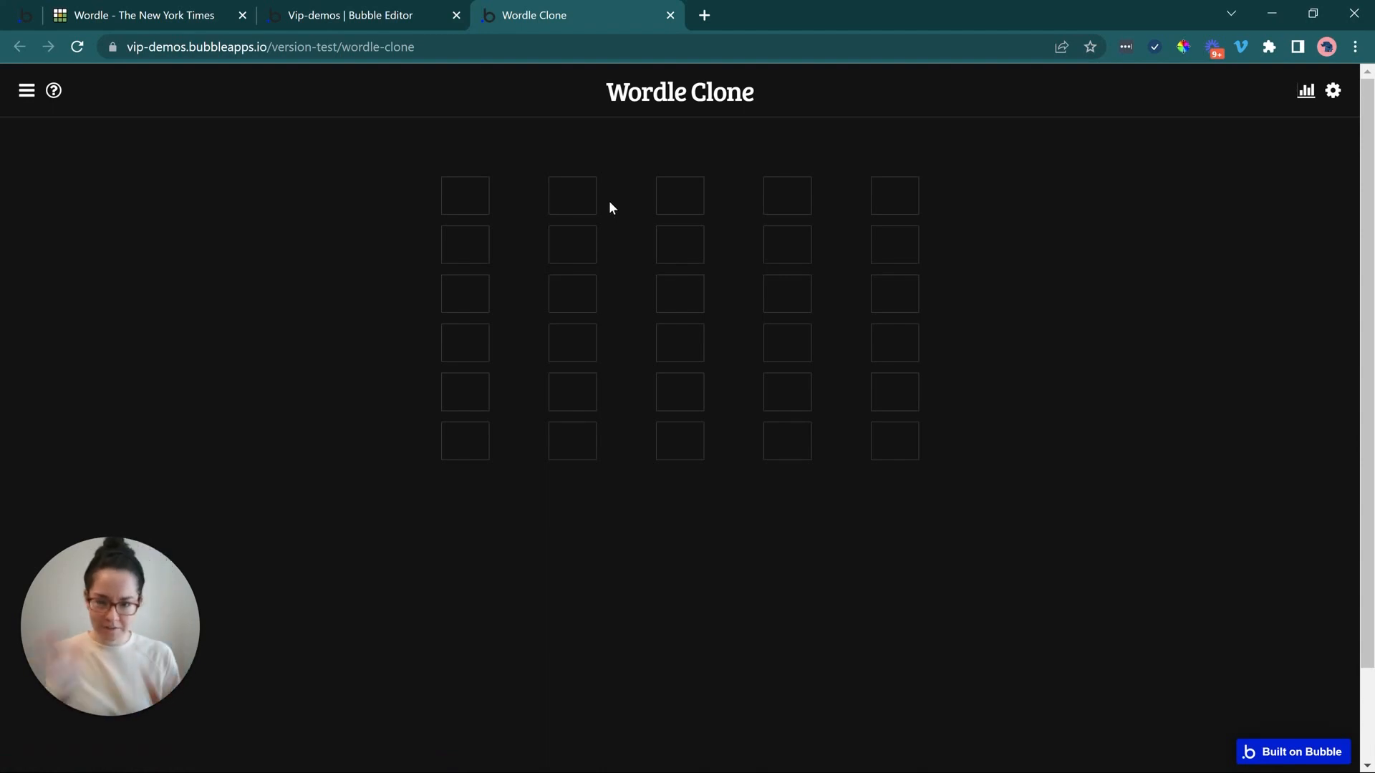
- Make the RG Letters repeating group fixed-width with a width of 300 px
left_click(293, 6)
left_click(680, 224)
mouse_move(974, 295)
left_mouse_down()
mouse_move(974, 310)
mouse_move(974, 270)
left_mouse_up()
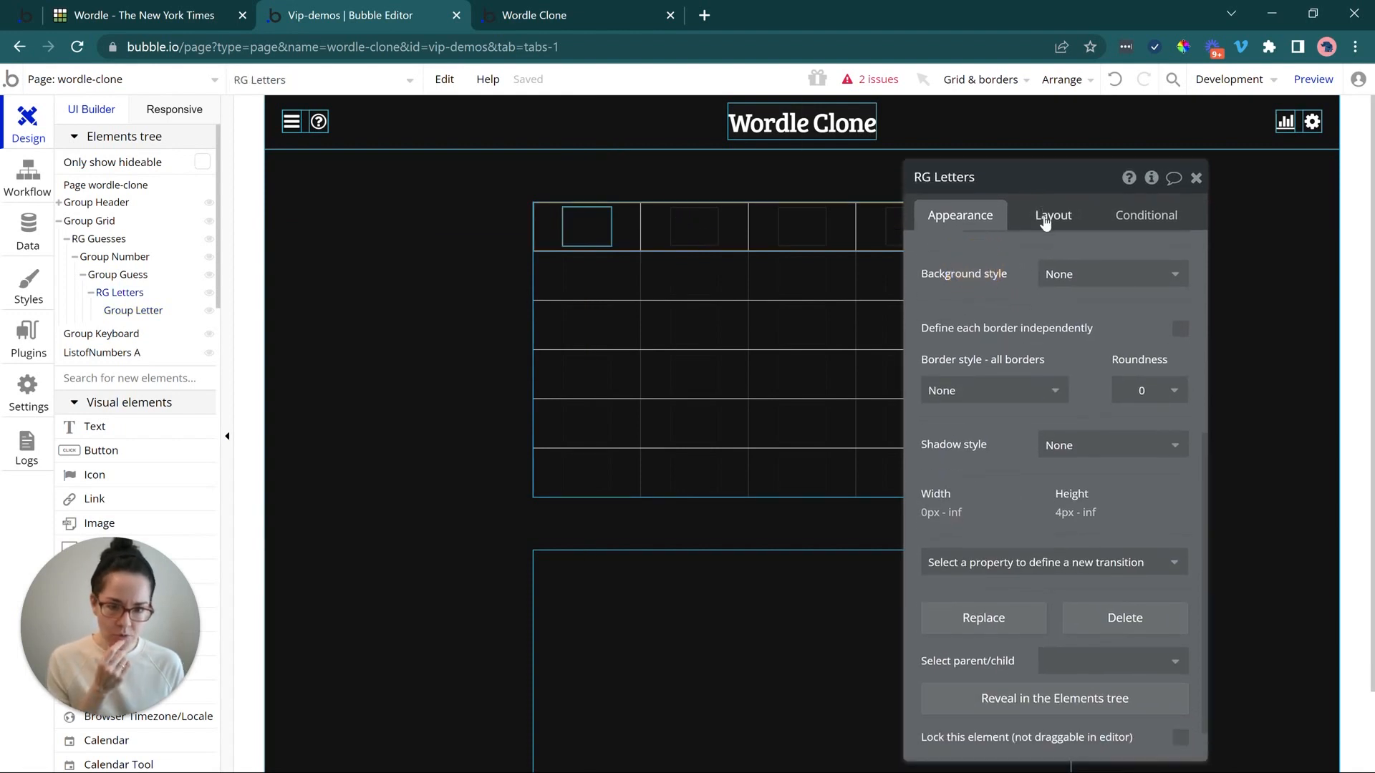
left_click(1045, 218)
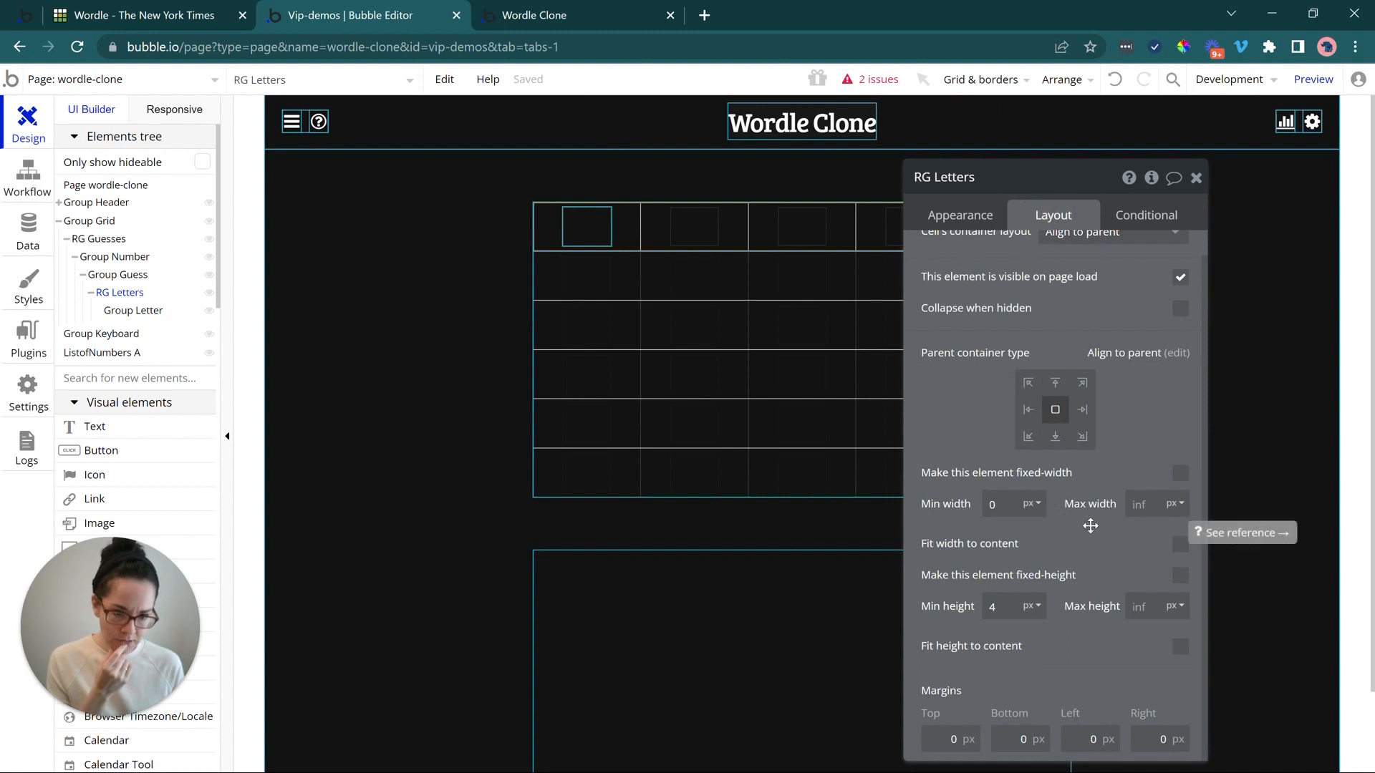
left_click(1179, 476)
left_click_drag(1001, 532, 934, 534)
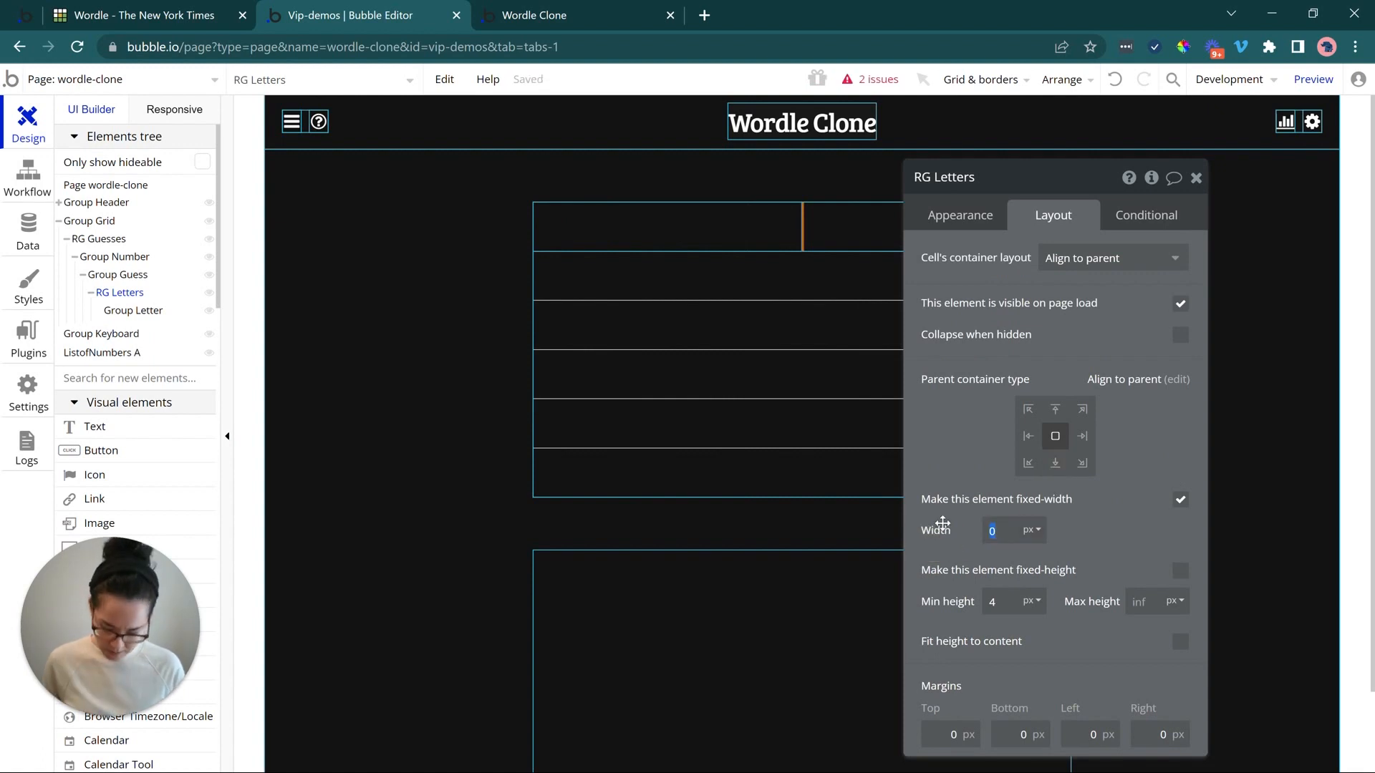
type("300")
left_click_drag(976, 289, 1087, 270)
double_click(1103, 517)
left_click(1083, 460)
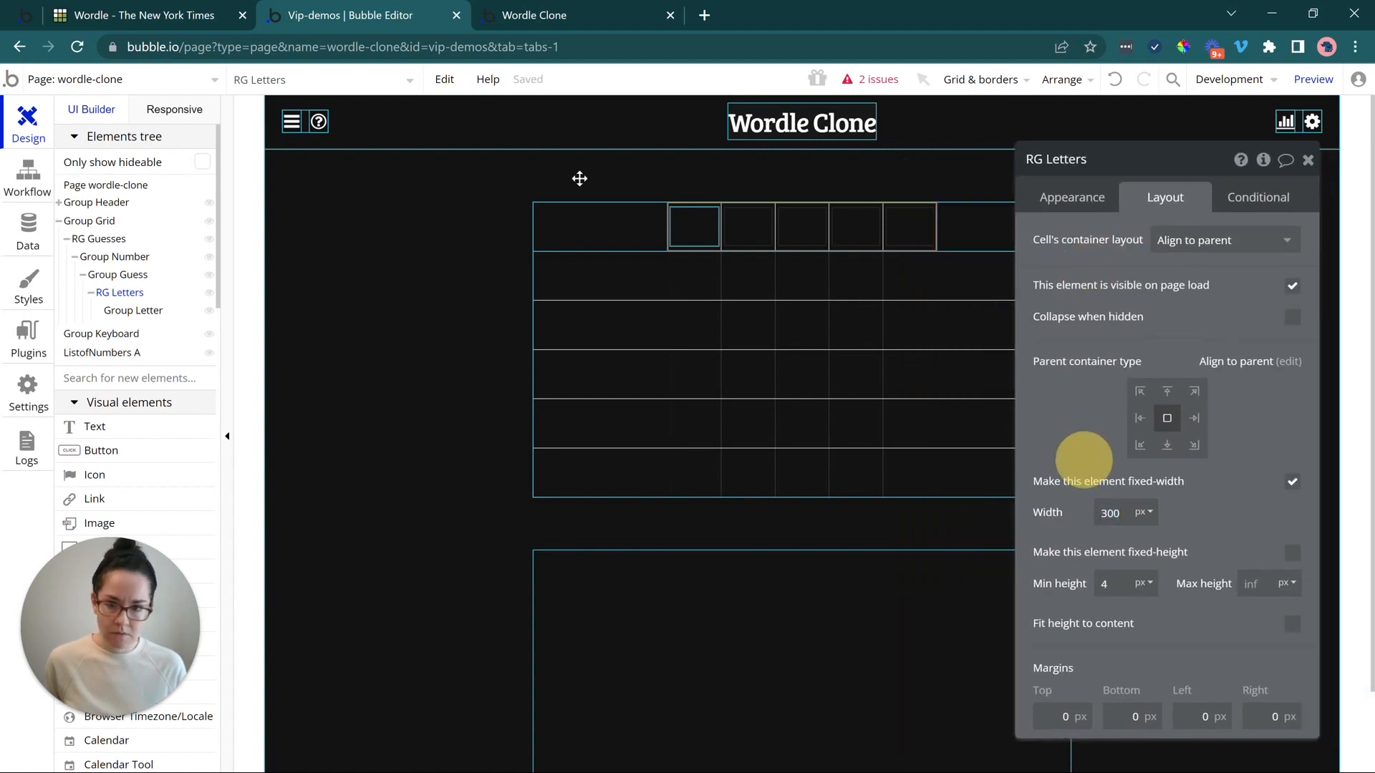
- Compare the letter grid with the original Wordle page, and set Group Grid's minimum height to 0 px
left_click(165, 14)
left_click(351, 13)
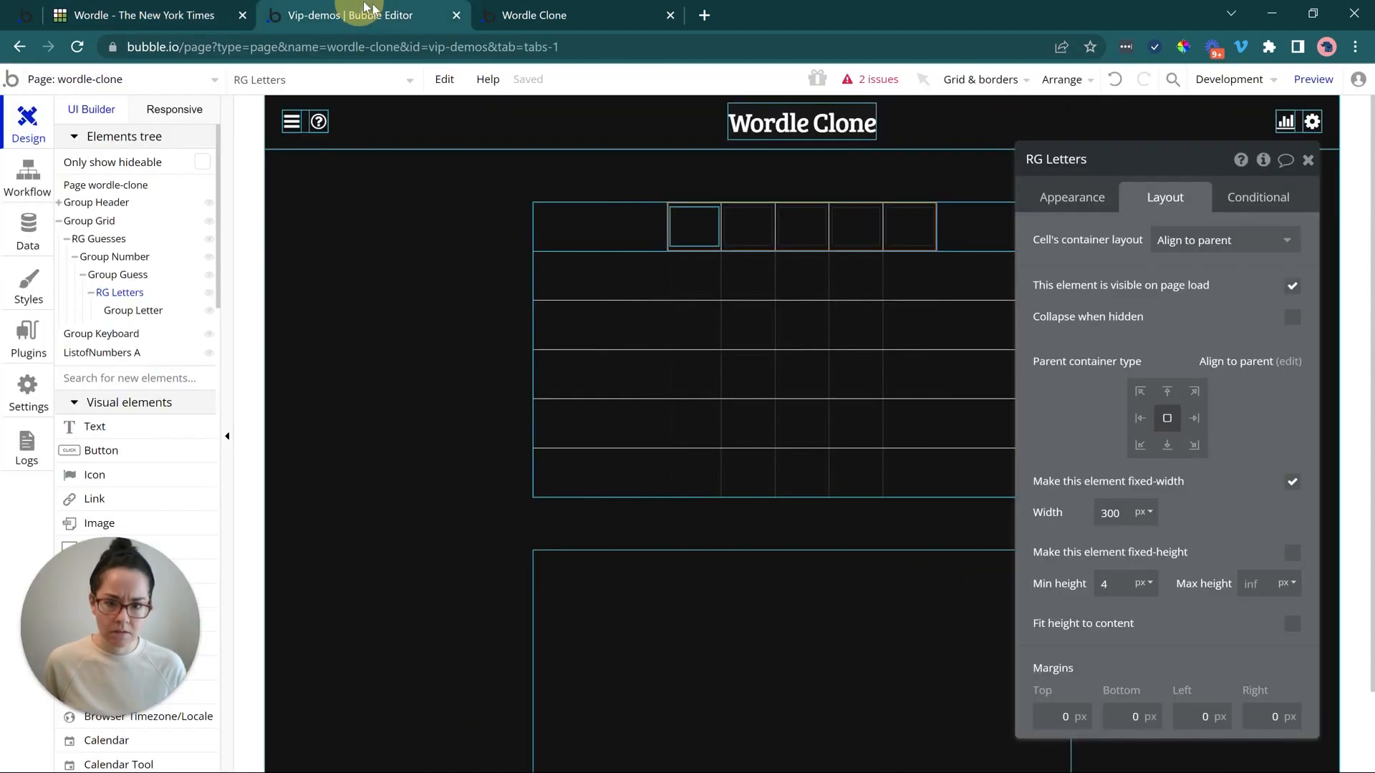
left_click_drag(1078, 419, 1051, 405)
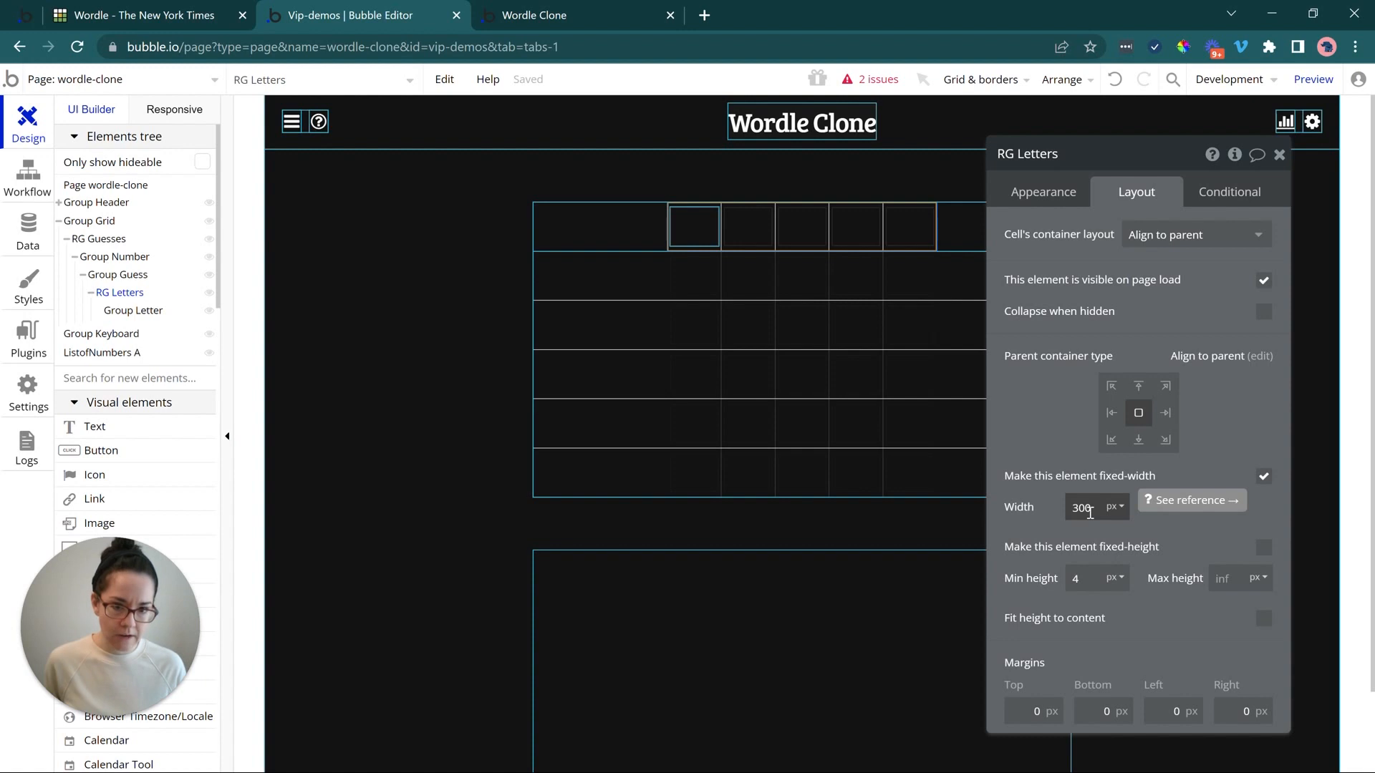
left_click(100, 7)
left_click(401, 14)
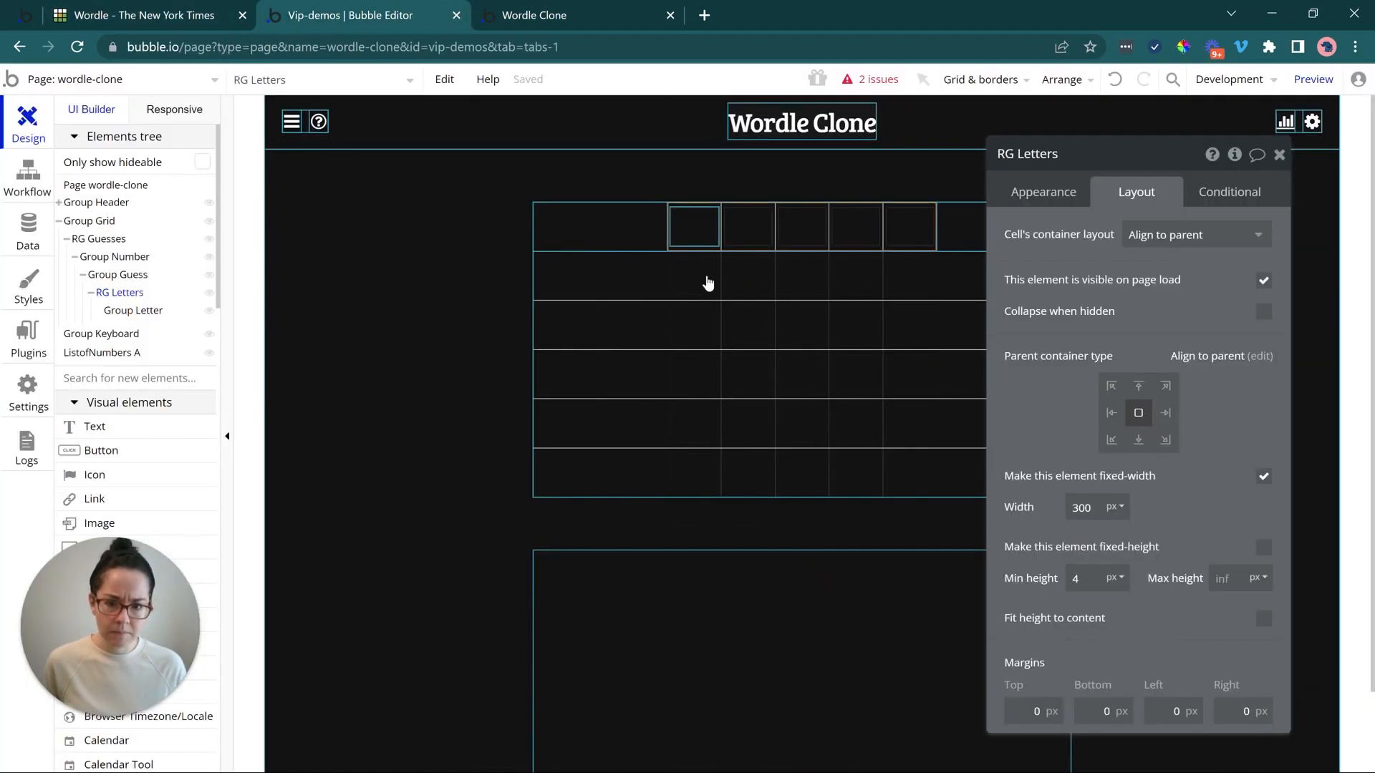
left_click(708, 307)
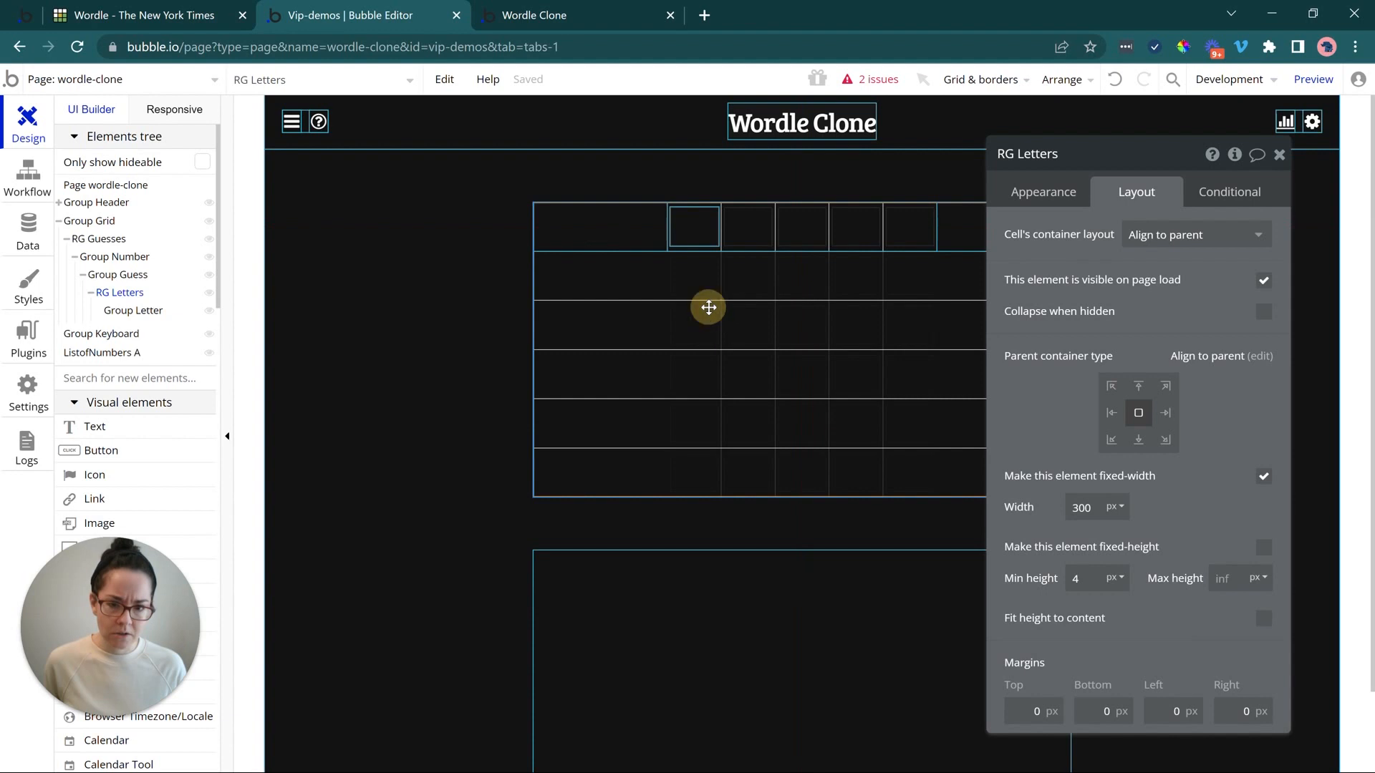
left_click(92, 221)
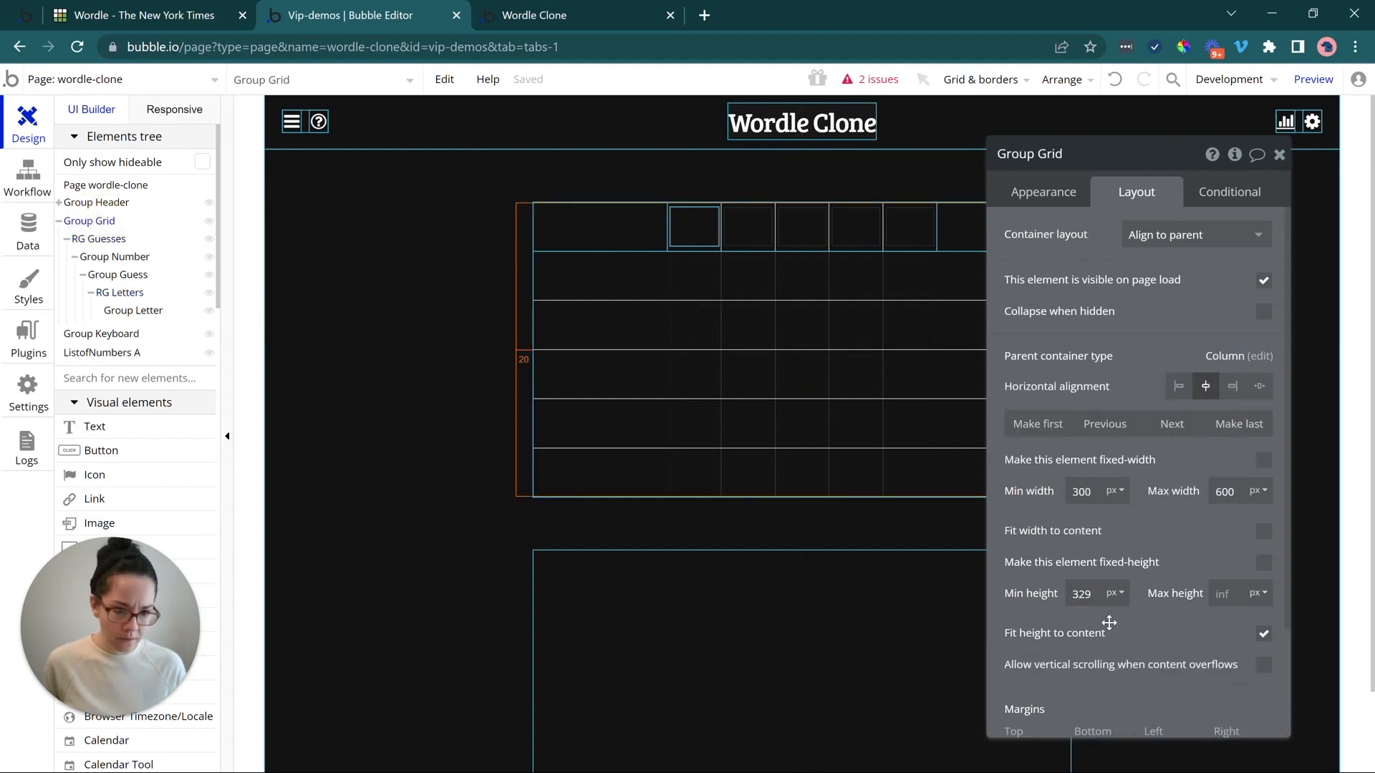
double_click(1083, 594)
key("BackSpace")
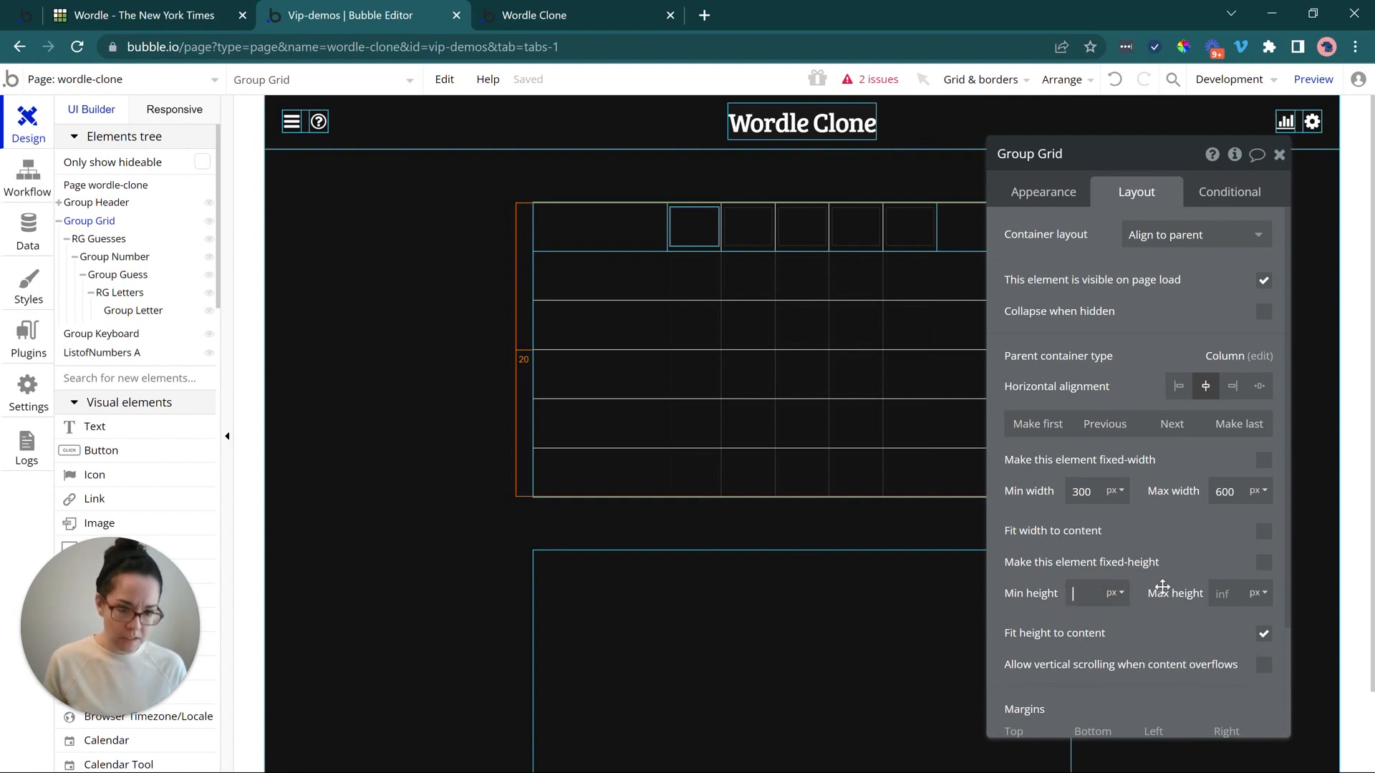
left_click(1162, 587)
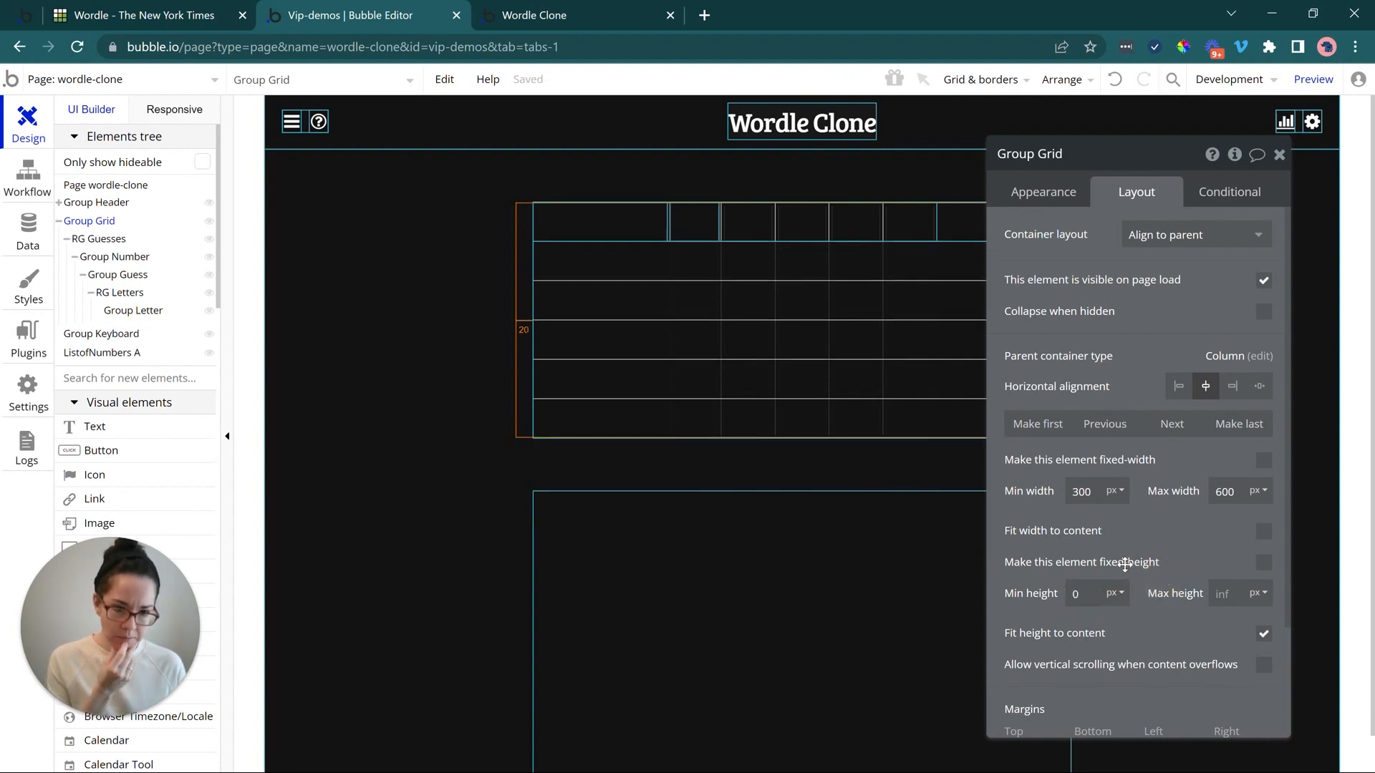
- Change the container layout of Group Letter to Align to parent
left_click(702, 226)
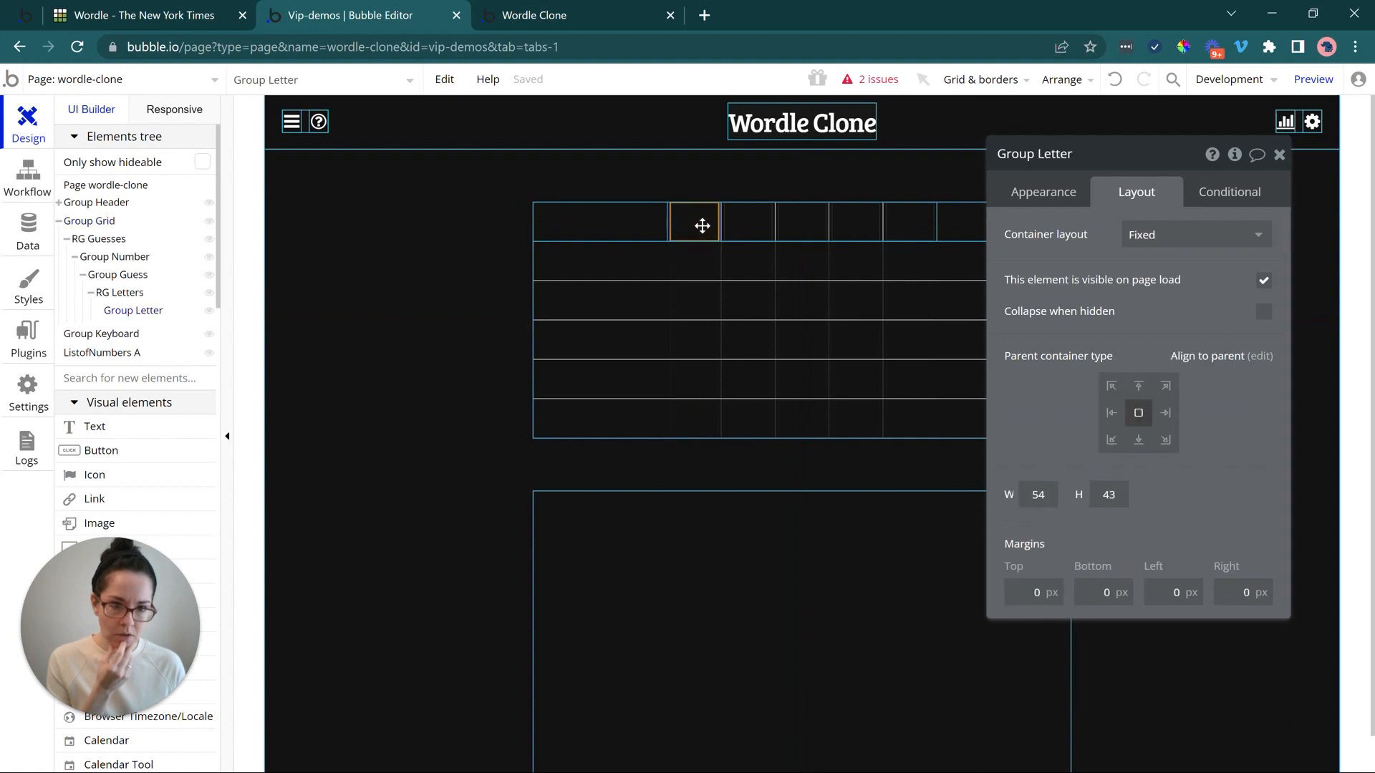
left_click(793, 229)
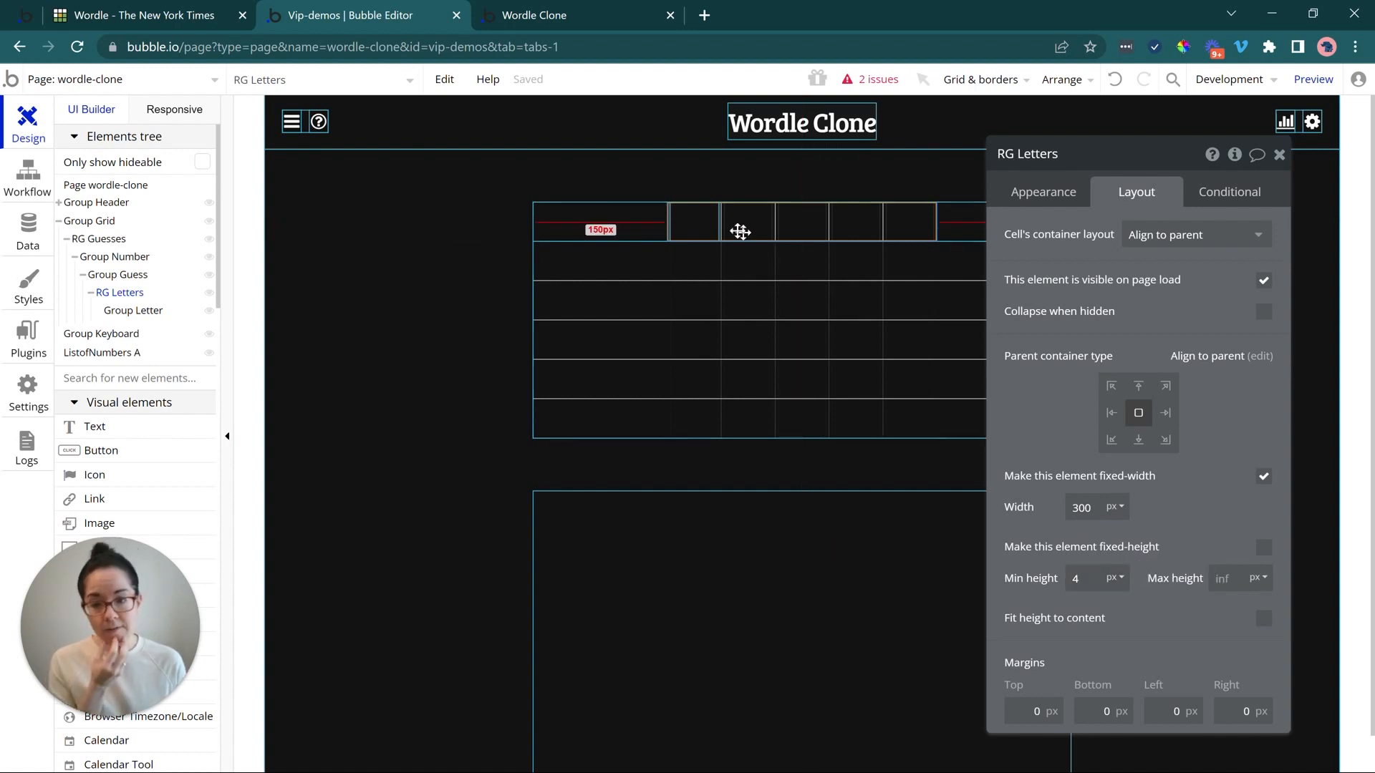
left_click(703, 229)
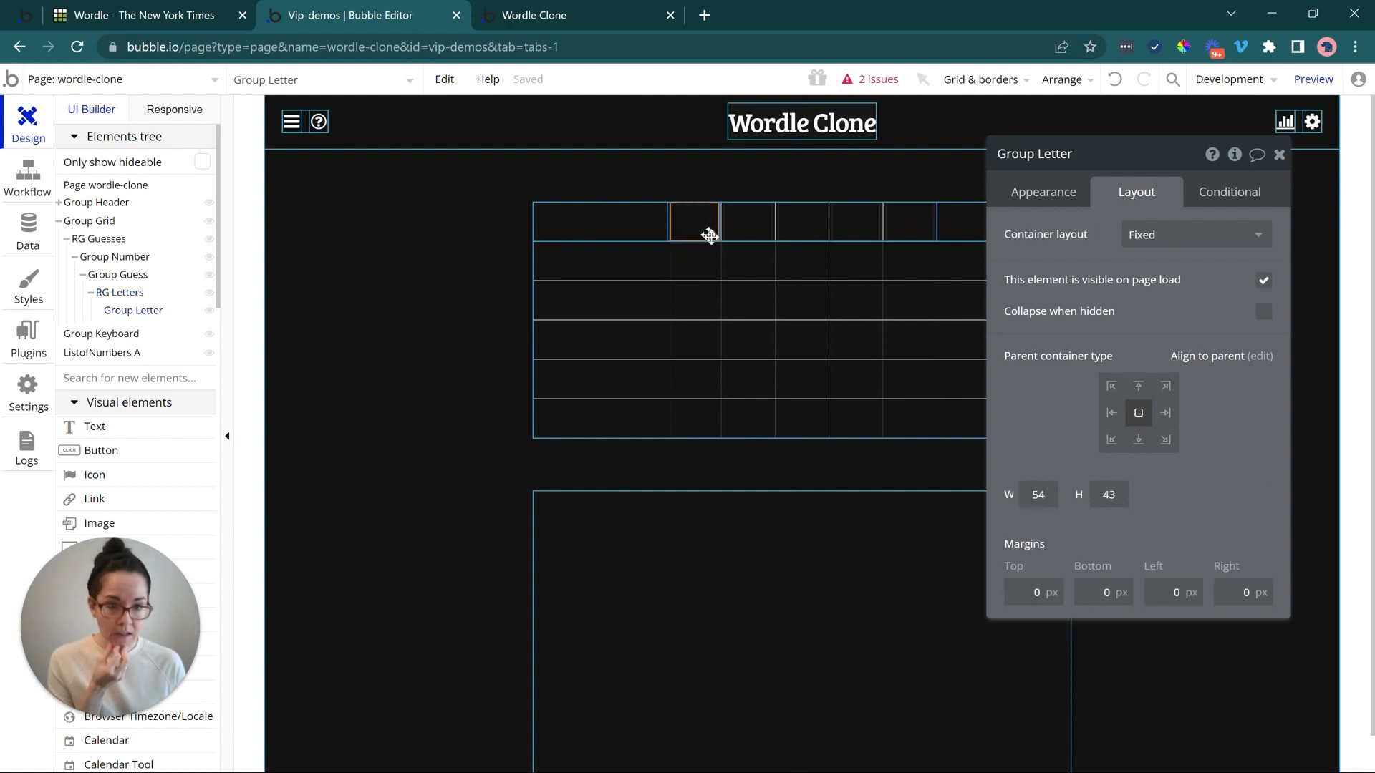
left_click_drag(709, 236, 701, 224)
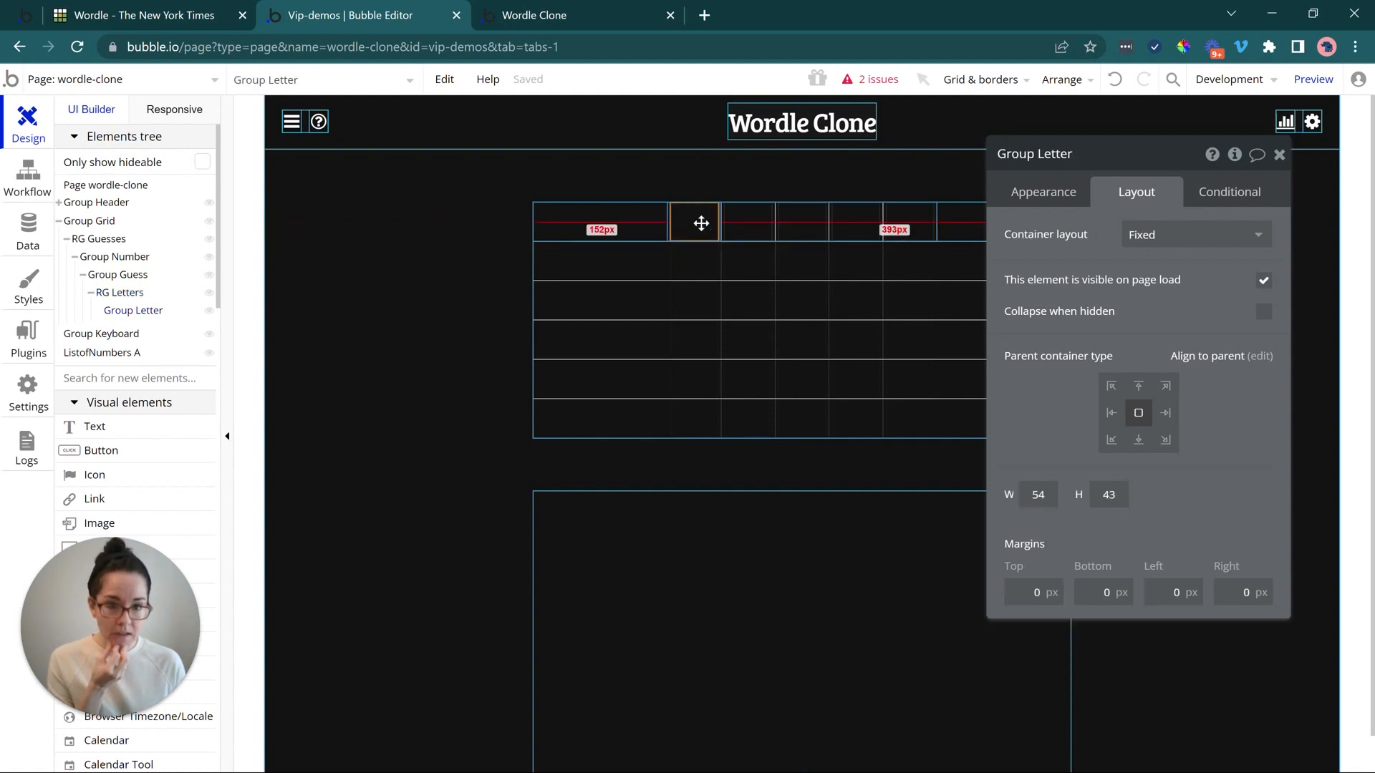
left_click(1150, 243)
left_click(1147, 290)
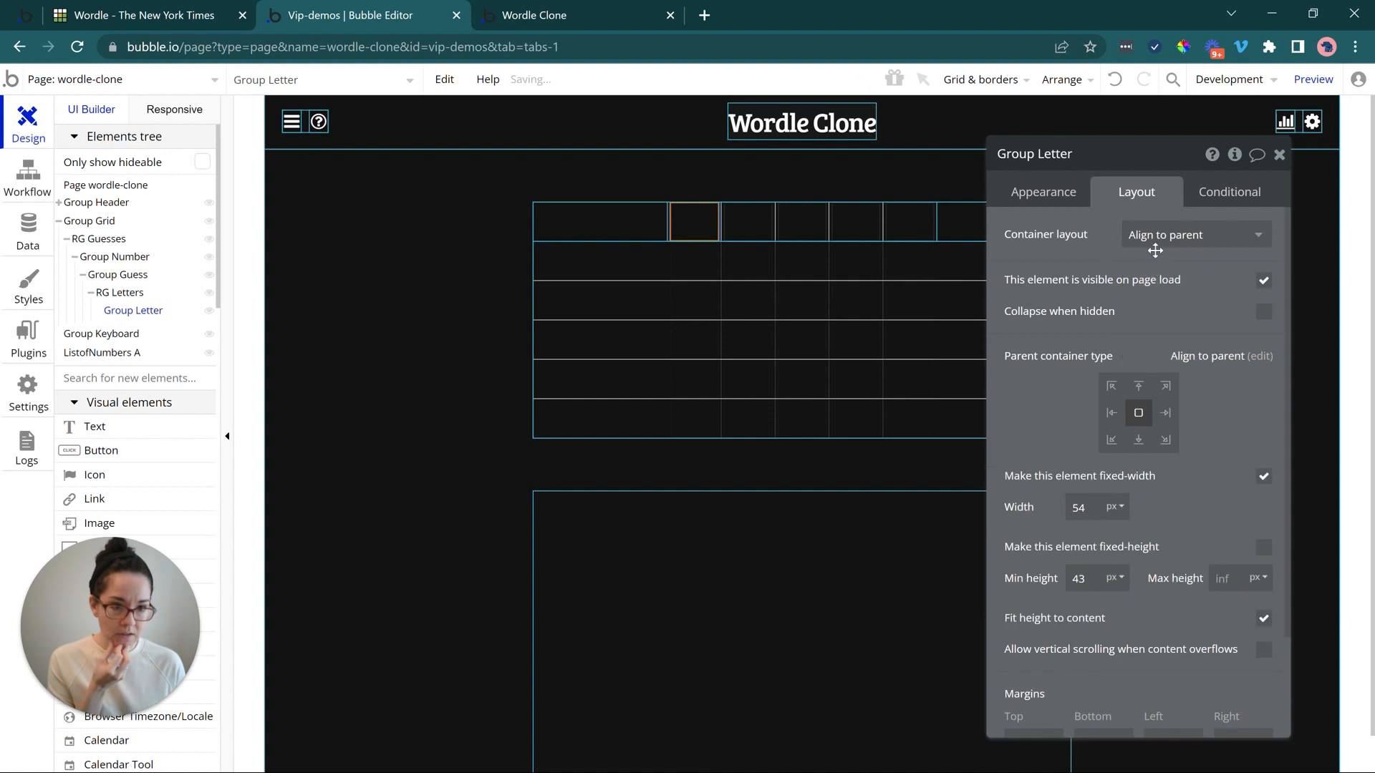
- Set Group Letter to a width of 60 px and a fixed height of 60 px
left_click(1052, 501)
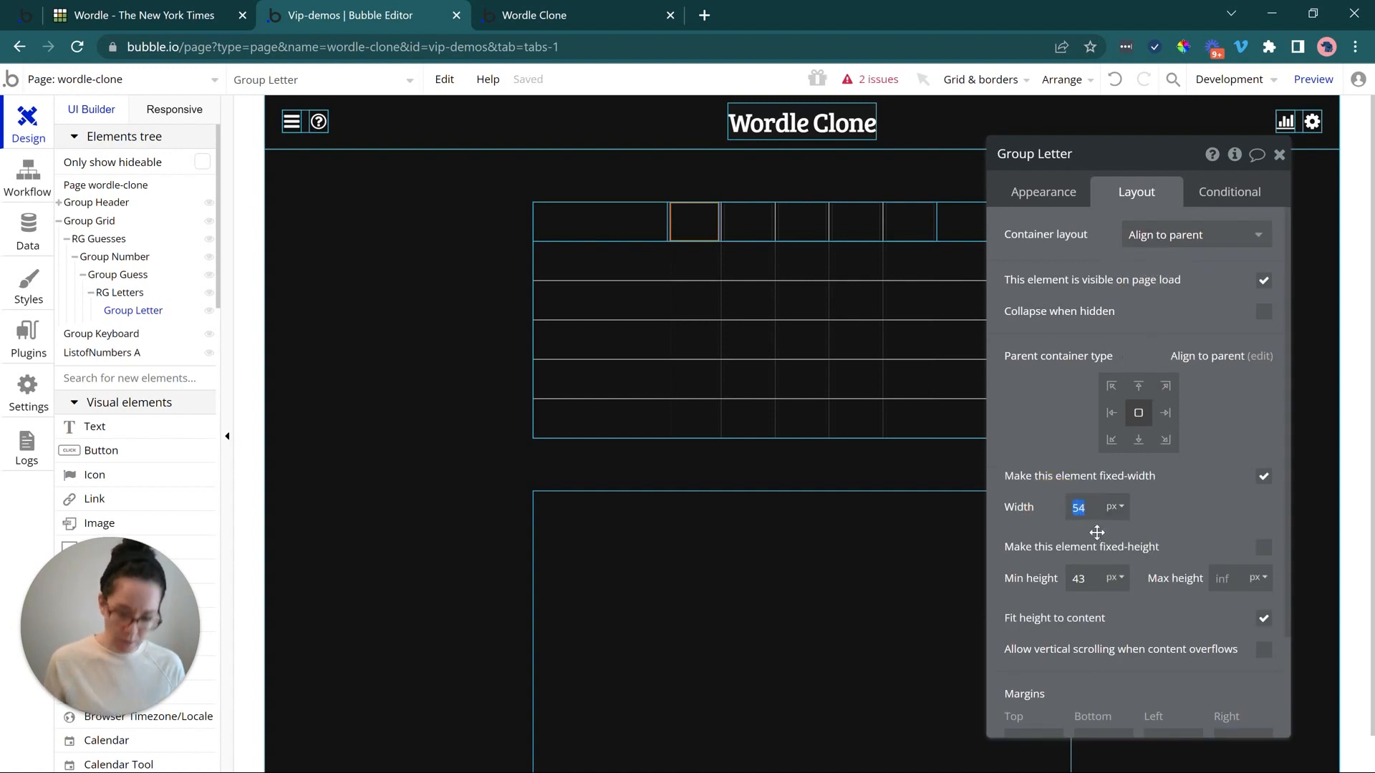
left_click(1058, 574)
type("60")
left_click(1263, 549)
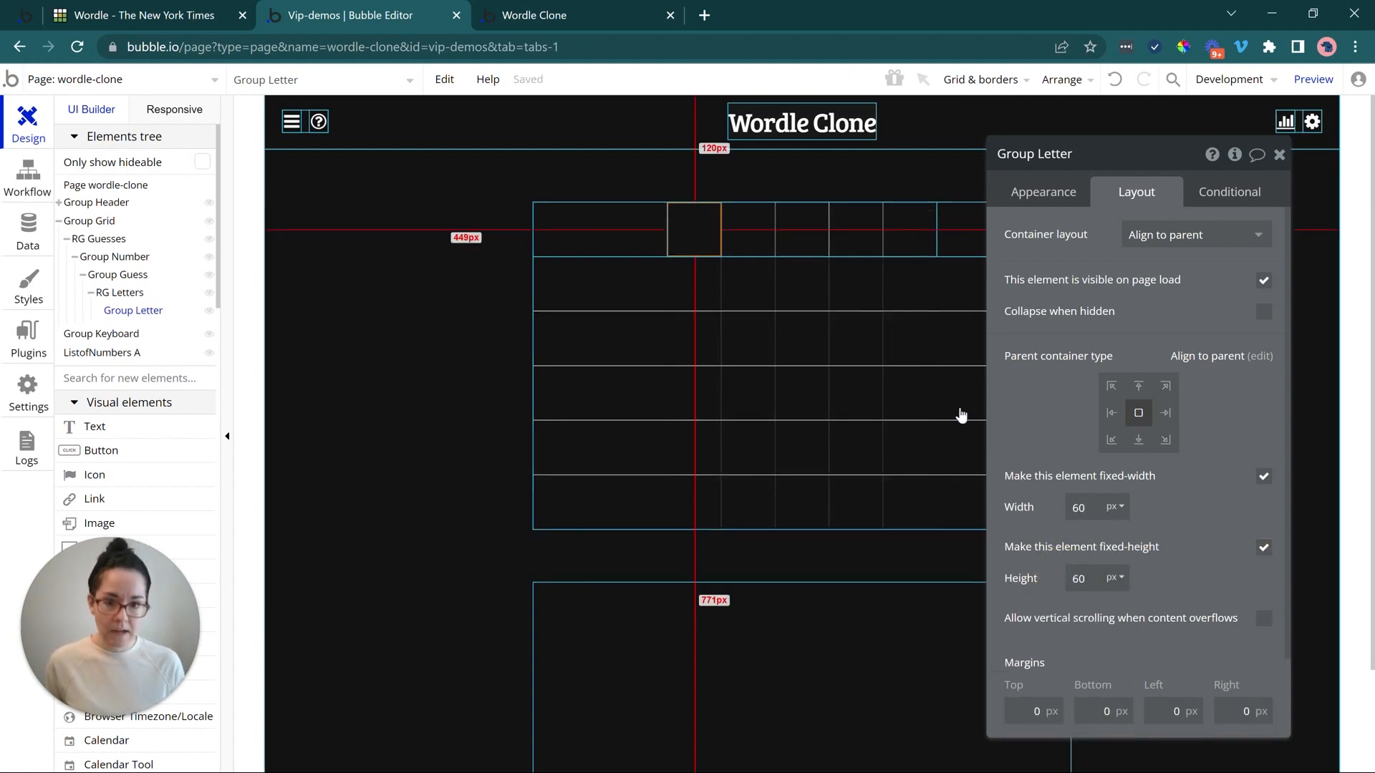
- Turn off fixed width for RG Letters and fit its width to content with a minimum width of 0 px
left_click(900, 231)
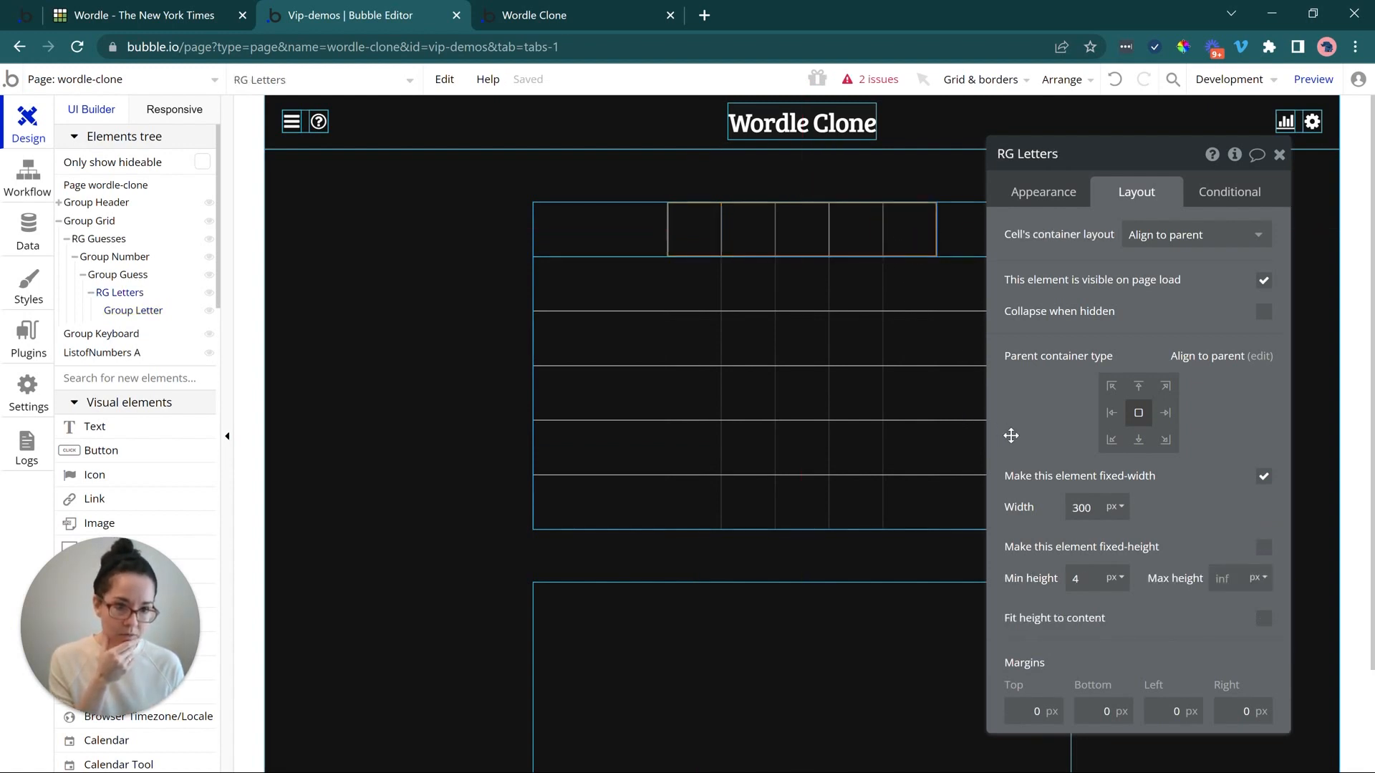
left_click(1263, 476)
left_click_drag(1091, 505, 1027, 499)
type("0")
left_click(1127, 539)
left_click(1263, 547)
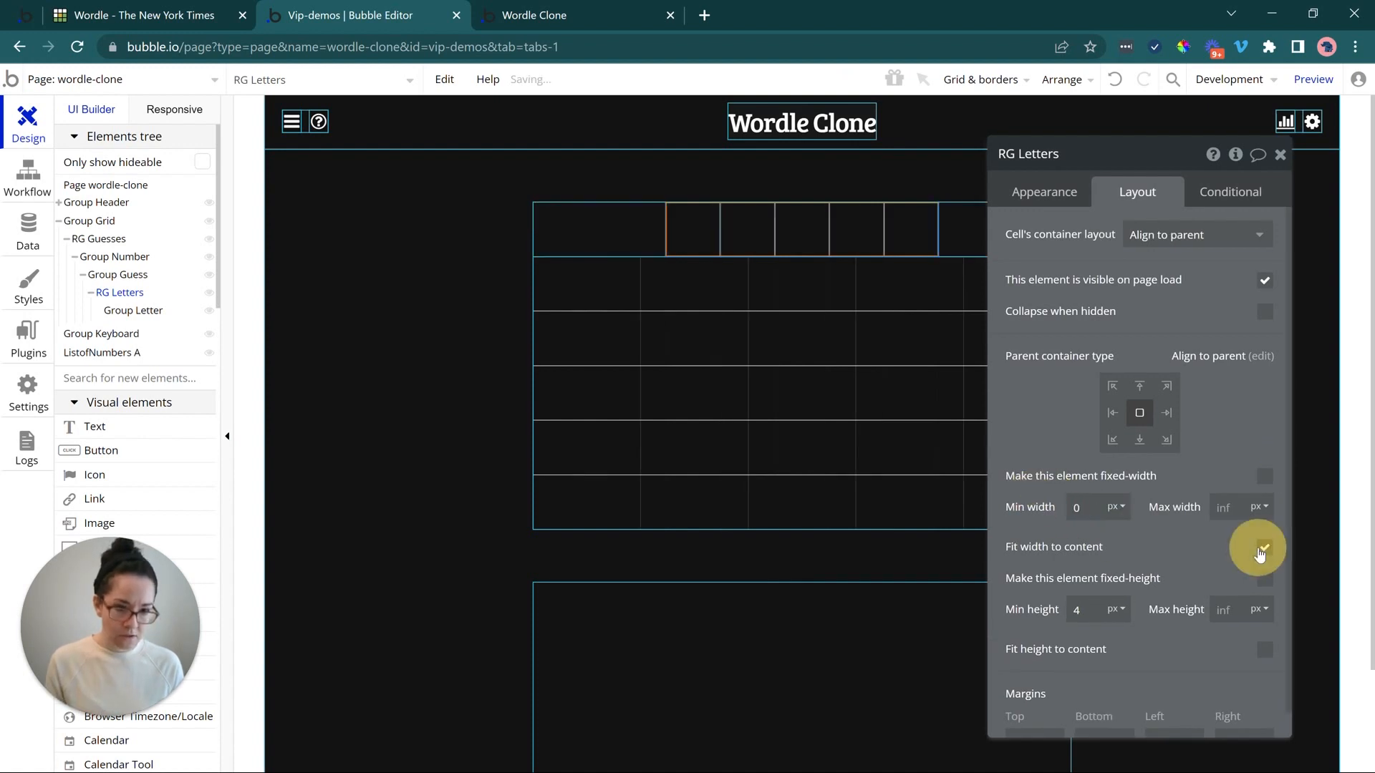
- Fit the height of RG Letters to its content with a minimum height of 0 px
left_click(1265, 653)
left_click_drag(1081, 614, 1041, 602)
type("0")
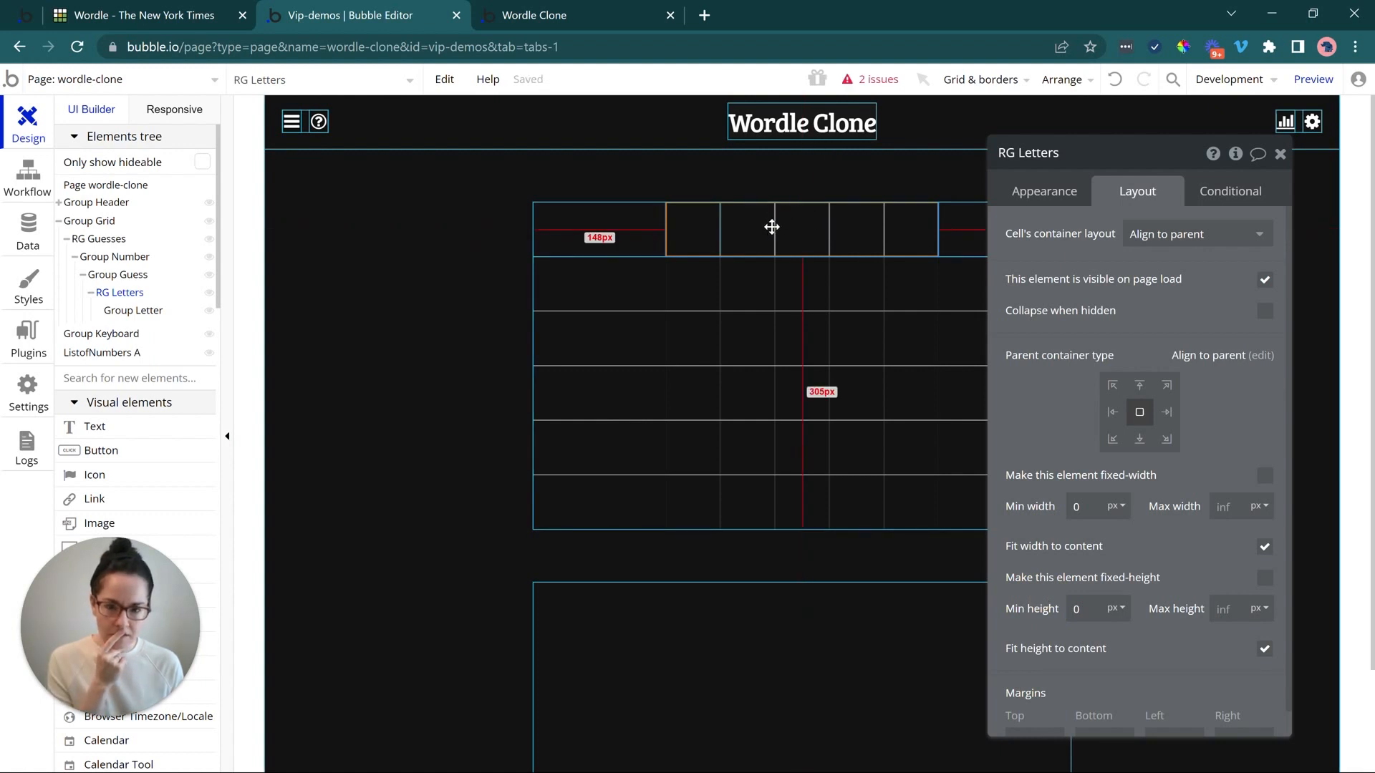
- Check the box spacing on the original Wordle page, and set all four margins of Group Letter to 10 px
left_click(705, 227)
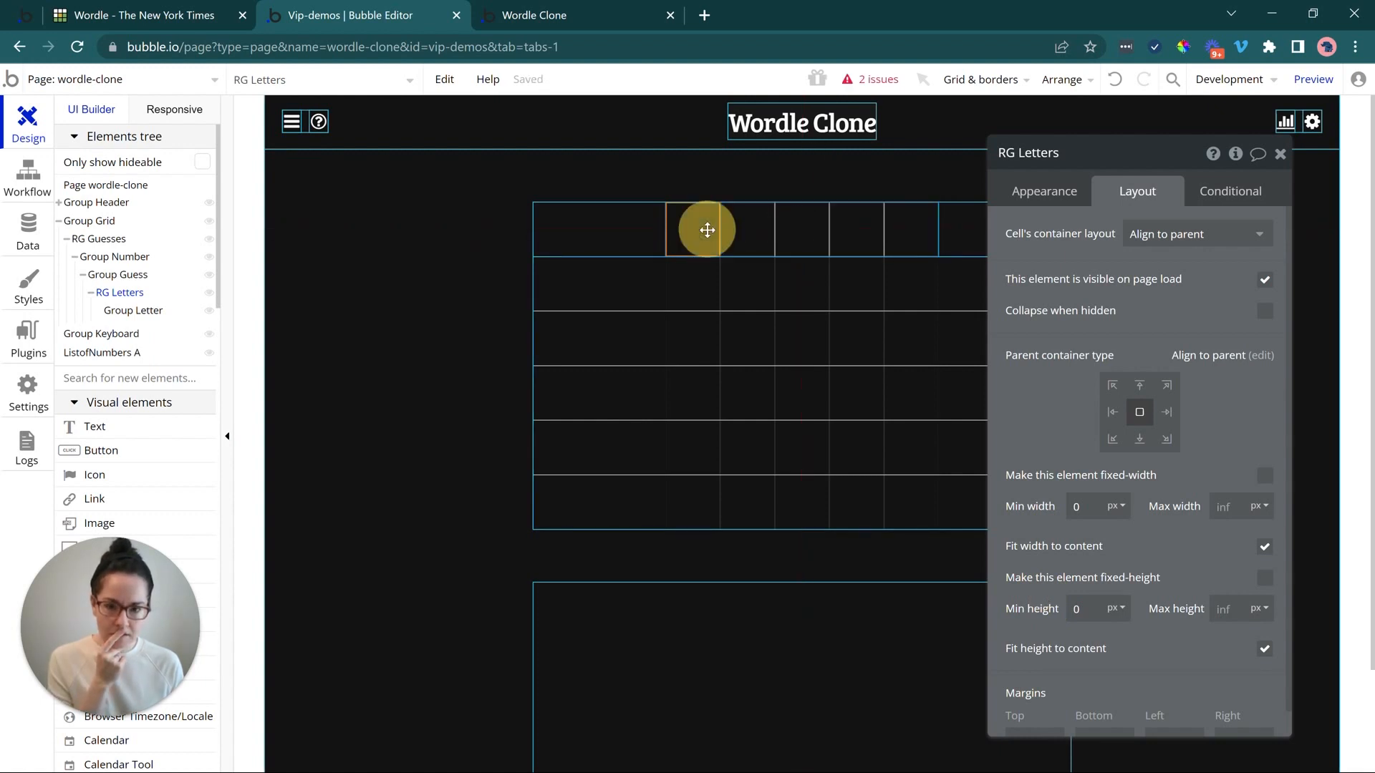
left_click(128, 311)
left_click(127, 311)
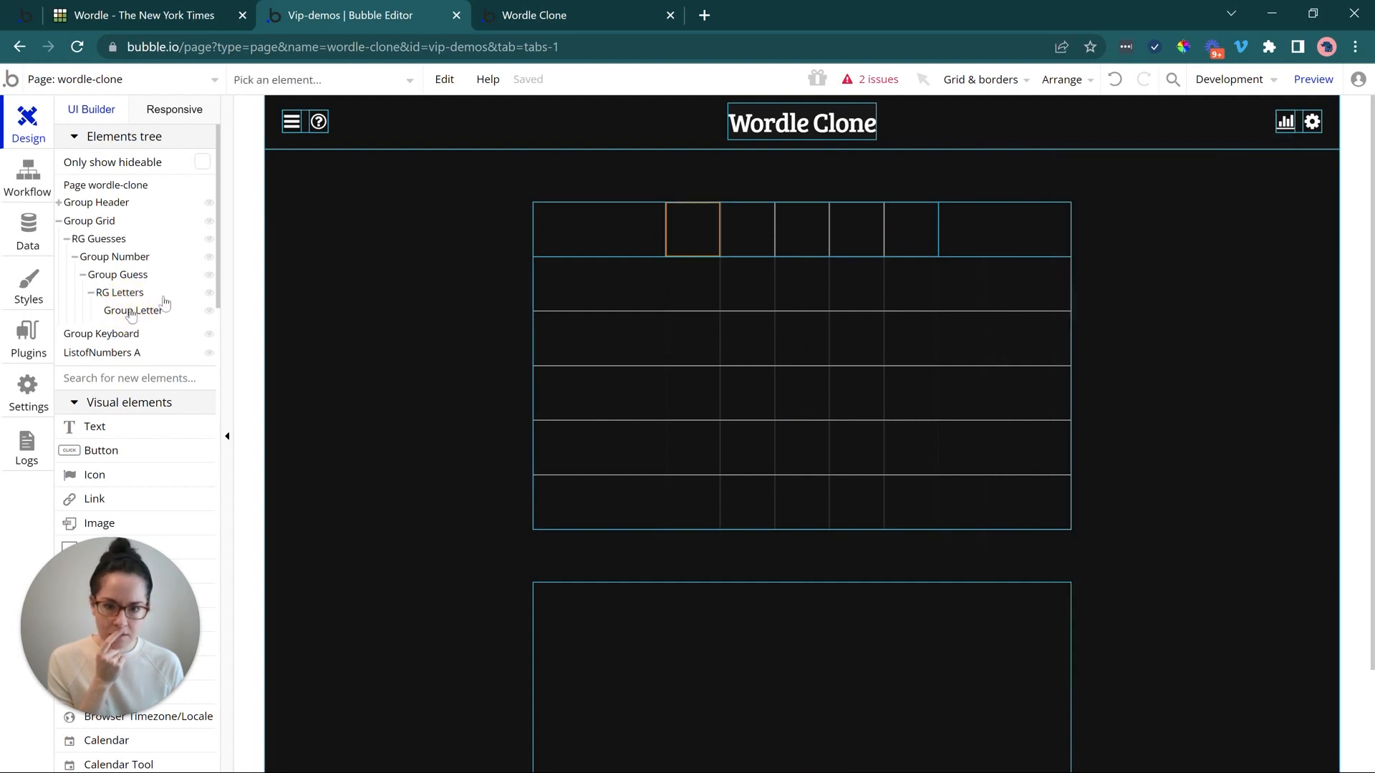
left_click(670, 219)
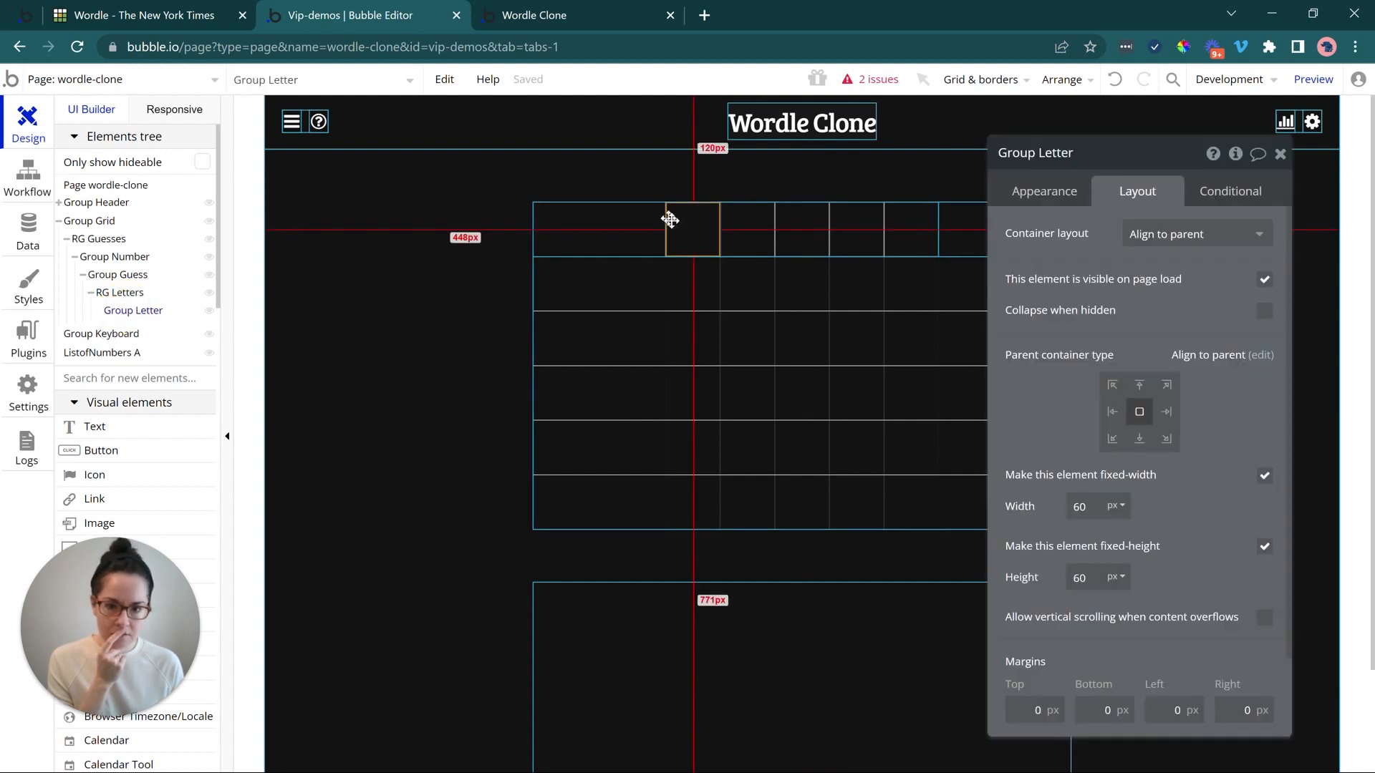
left_click(133, 10)
left_click(381, 10)
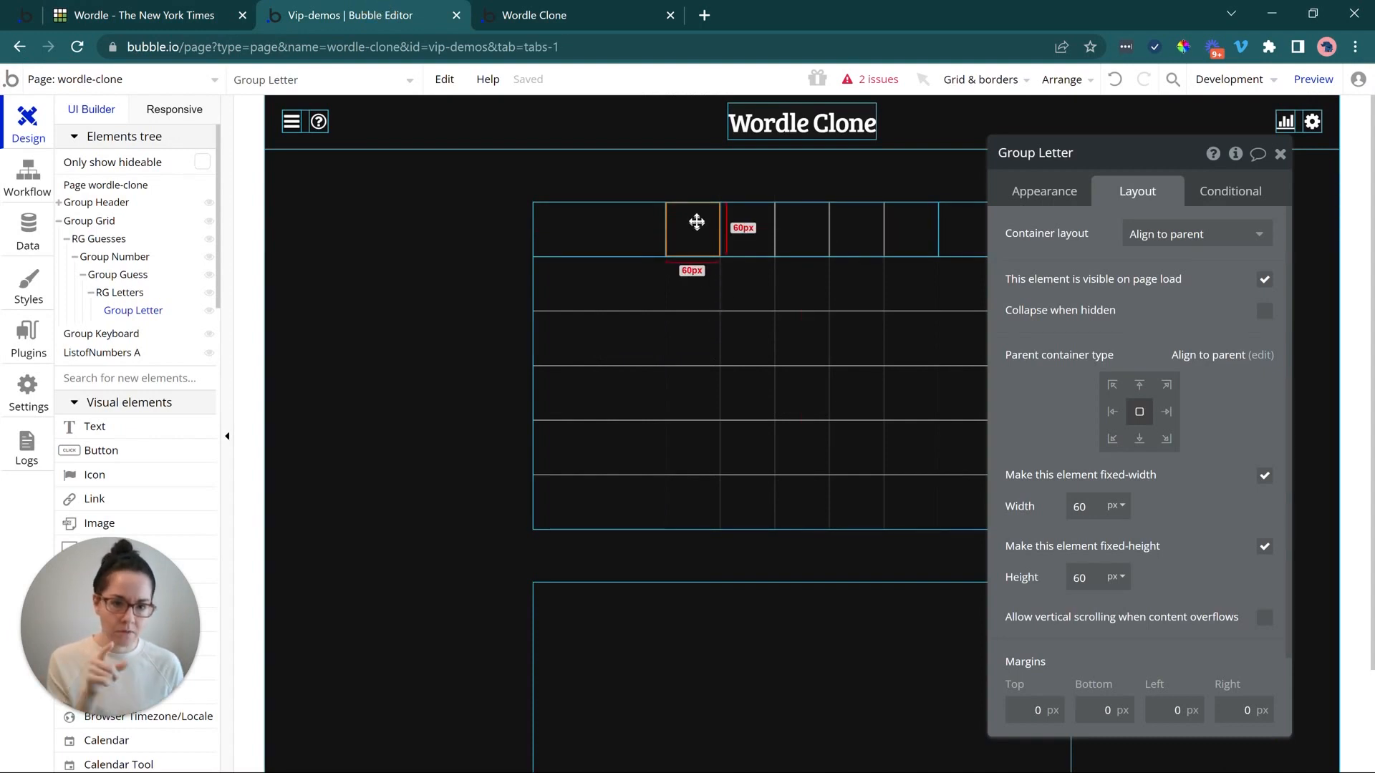
scroll(1135, 565, "down", 1)
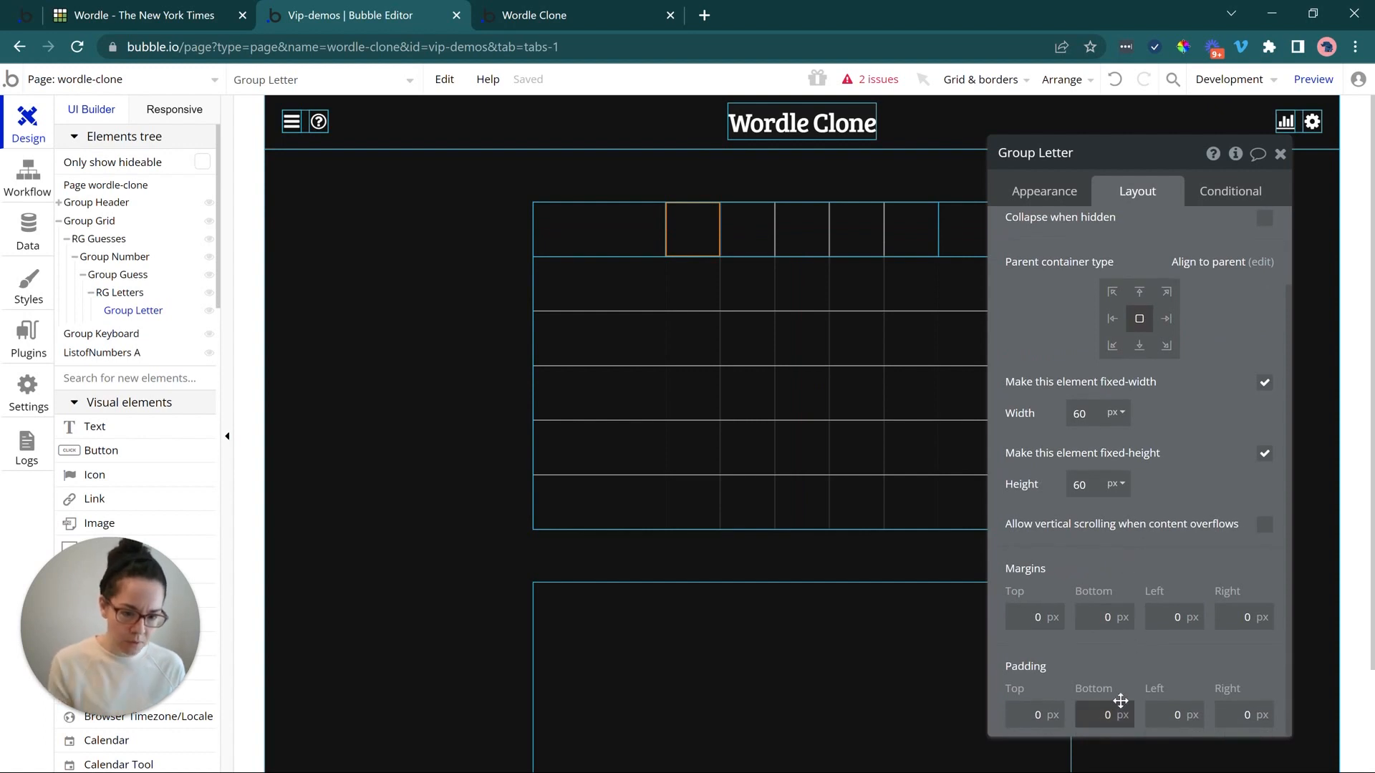
left_click(1027, 617)
type("10")
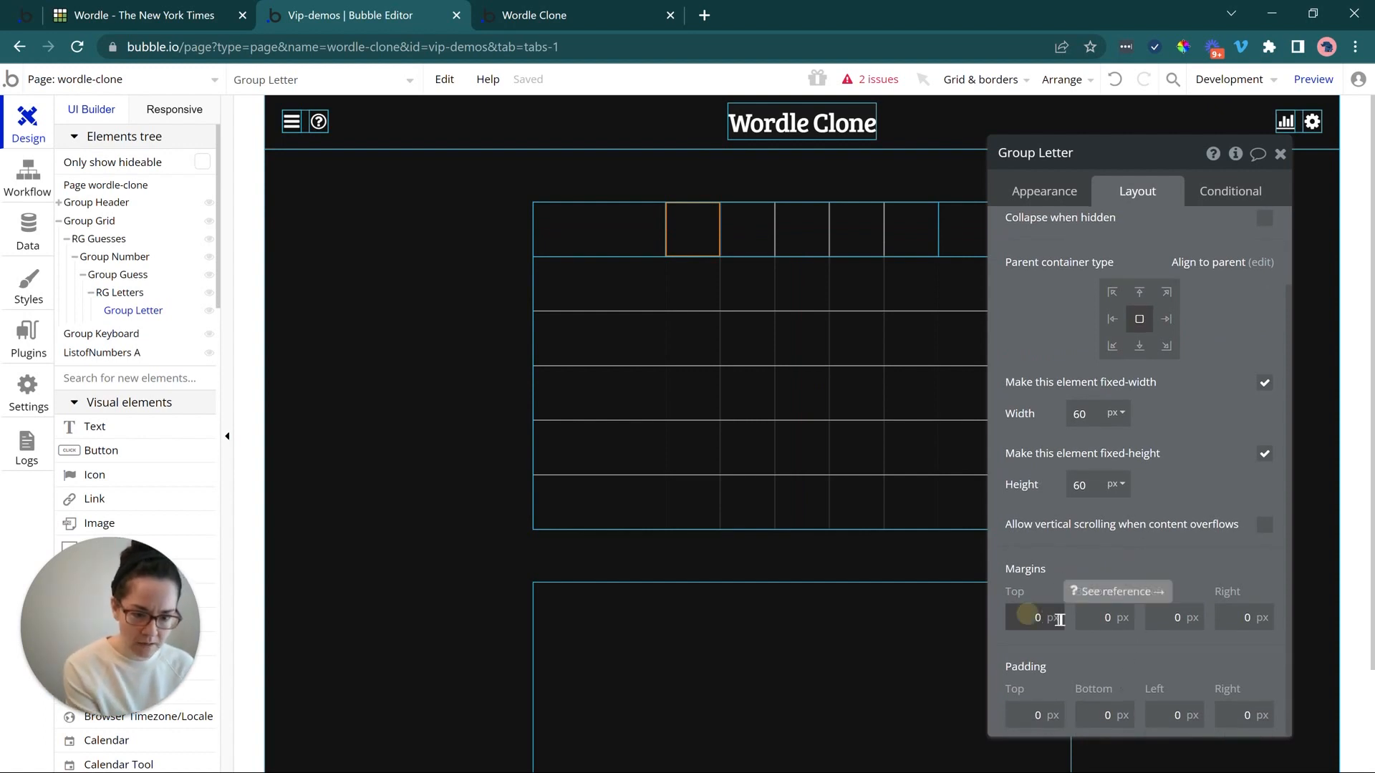
left_click(1110, 620)
type("10")
left_click(1157, 620)
type("10")
left_click(1267, 615)
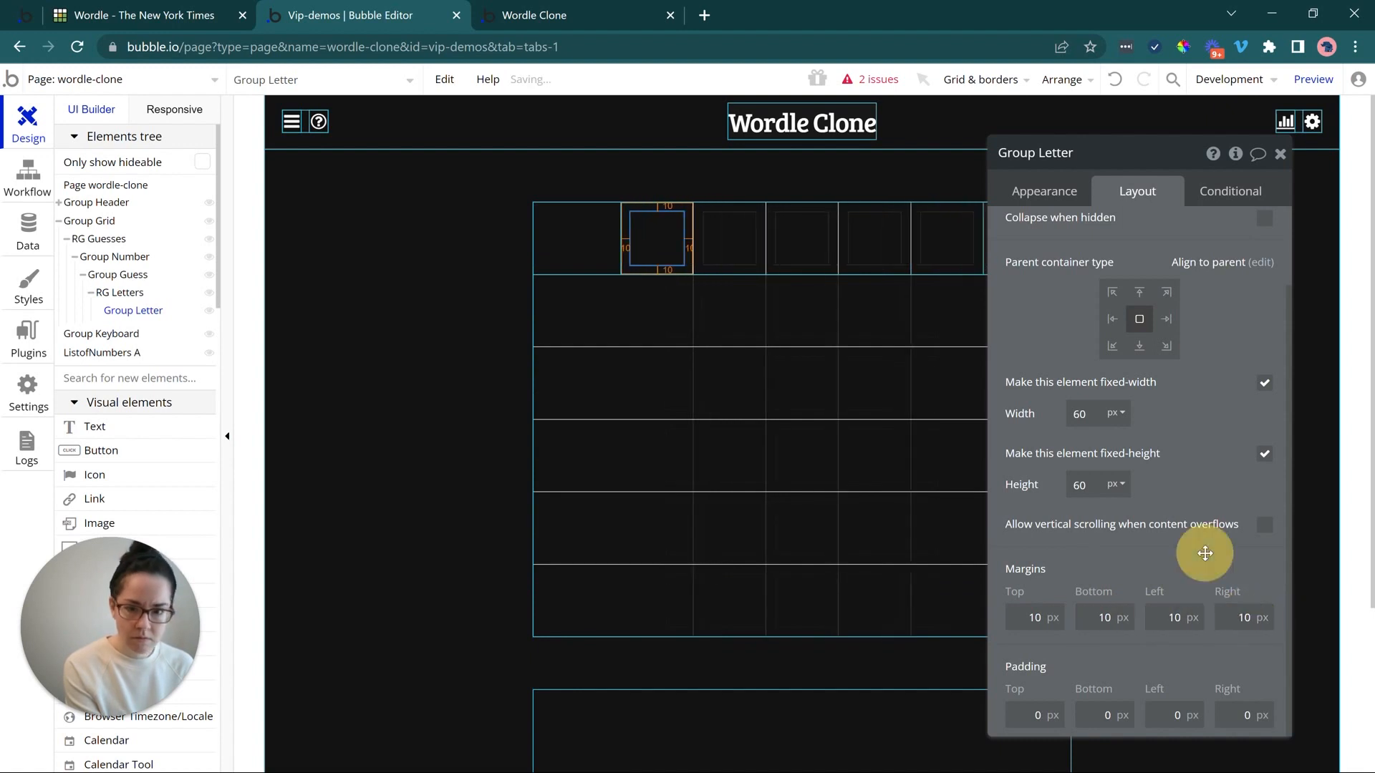
- Compare the spacing with the original Wordle page again, and set all four margins of Group Letter to 5 px
left_click(191, 14)
left_click(399, 13)
left_click(1022, 617)
type("5")
left_click(1095, 617)
type("5")
left_click(1167, 617)
type("5")
left_click(1242, 617)
type("5")
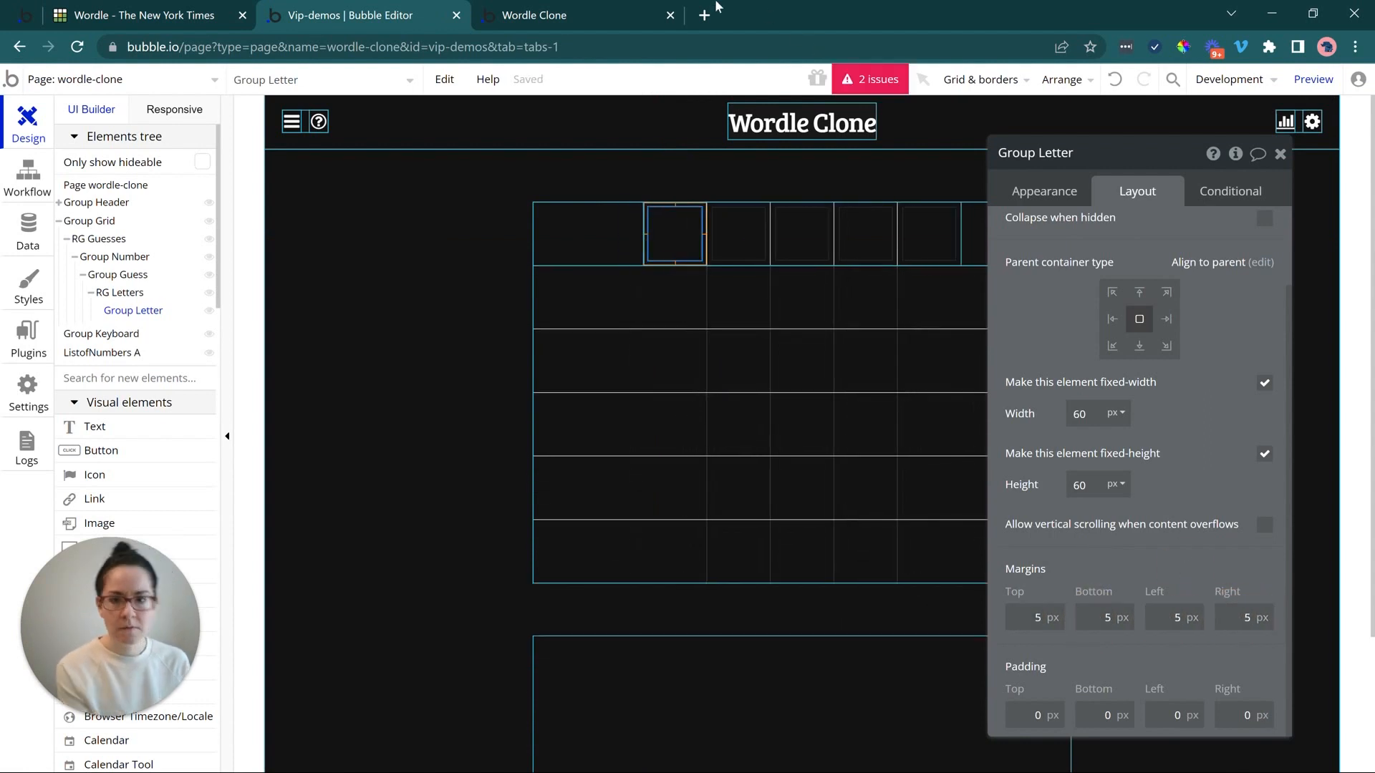
- Refresh the Wordle Clone preview and compare its letter boxes' size, spacing and borders with the original Wordle grid
left_click(645, 16)
left_click(647, 73)
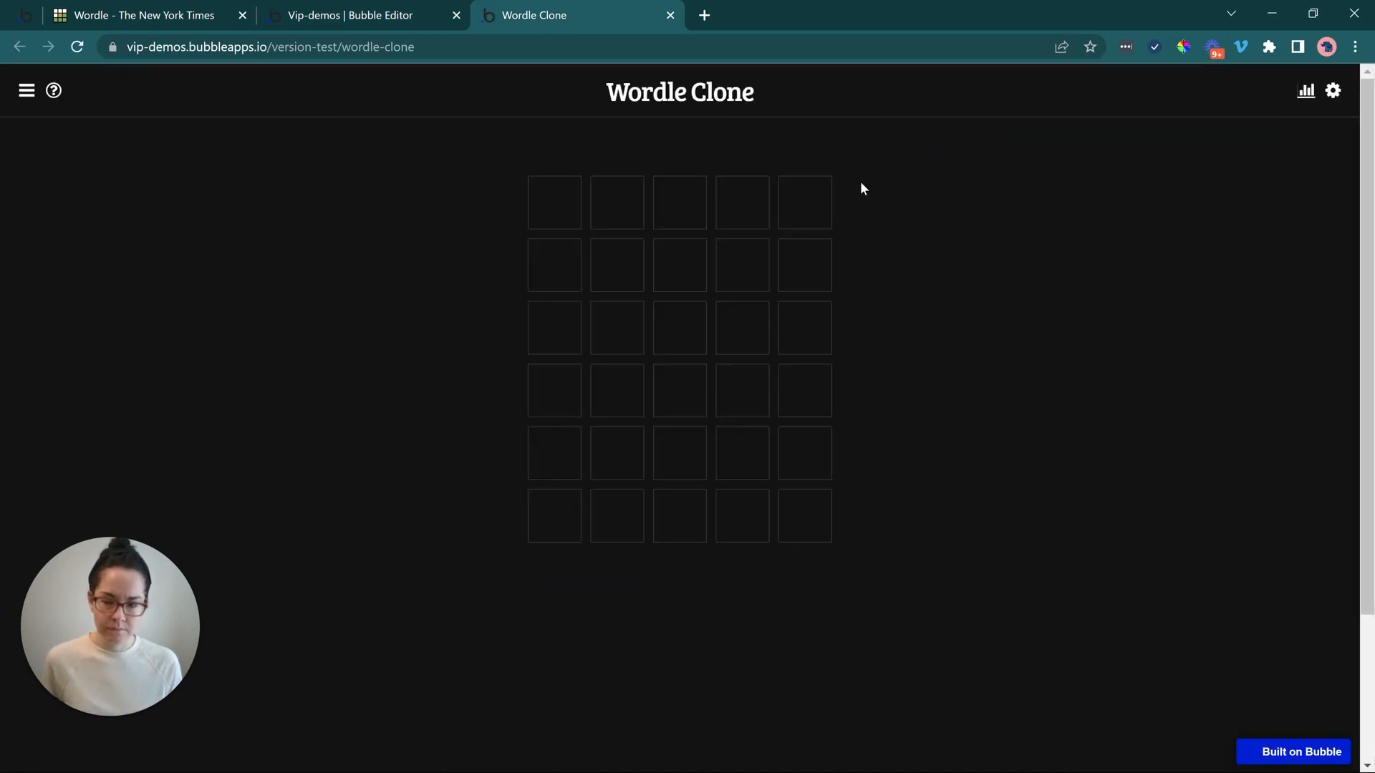
left_click(143, 15)
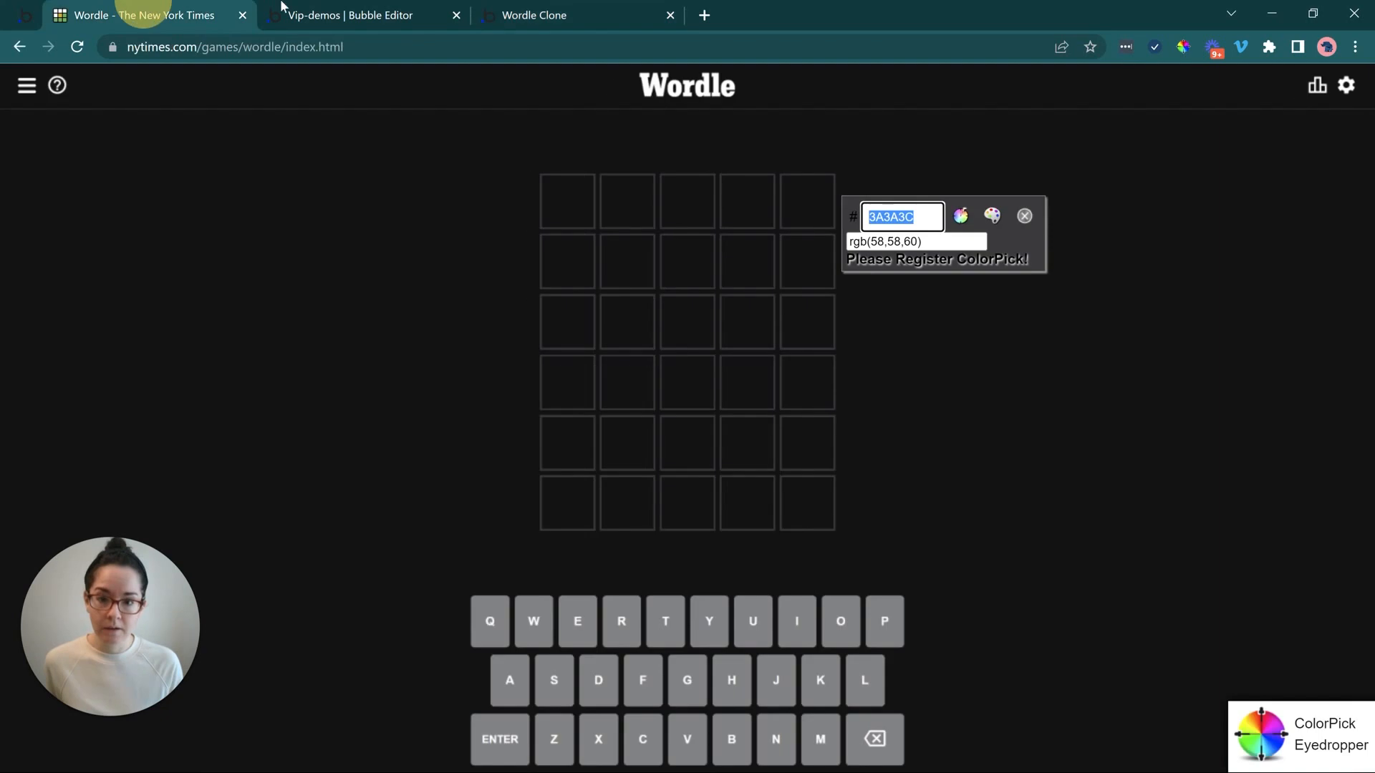
left_click(1023, 227)
left_click(523, 12)
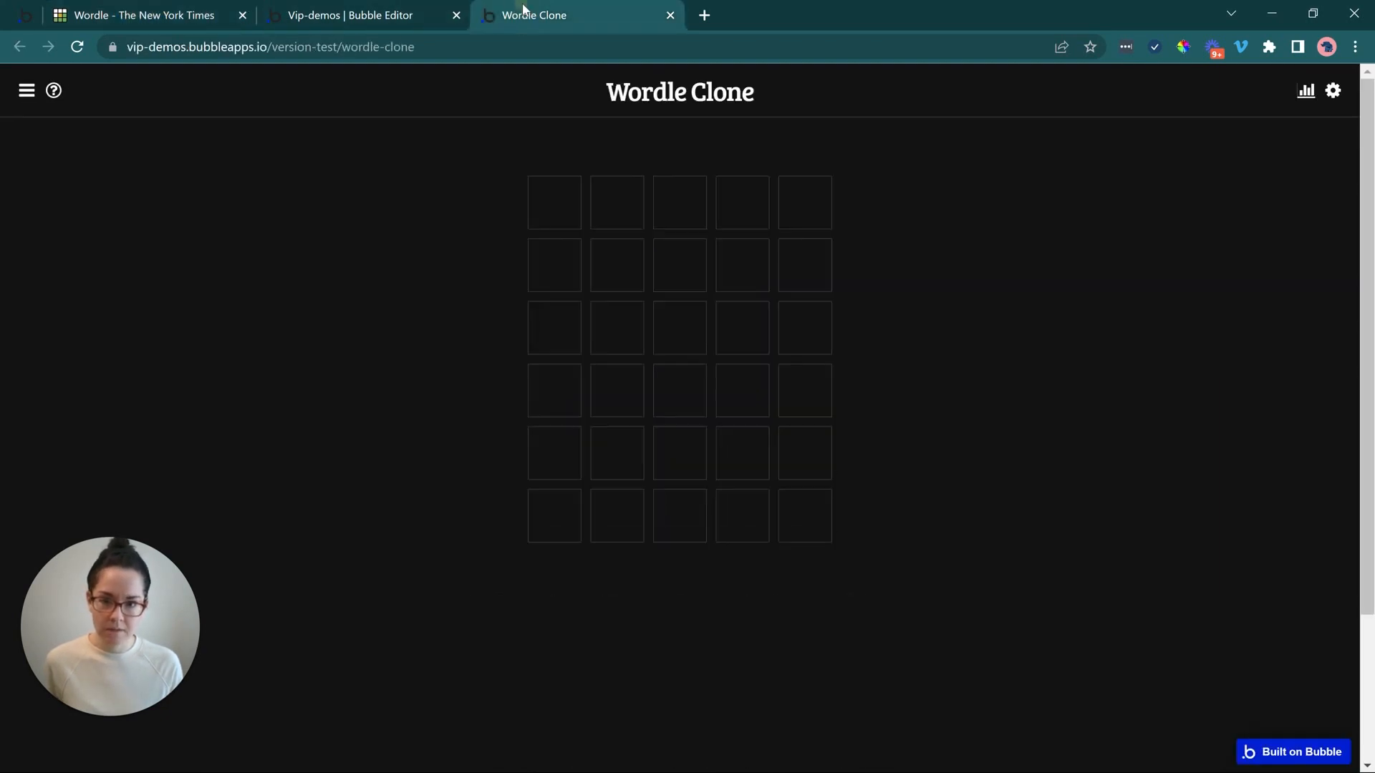
left_click(196, 9)
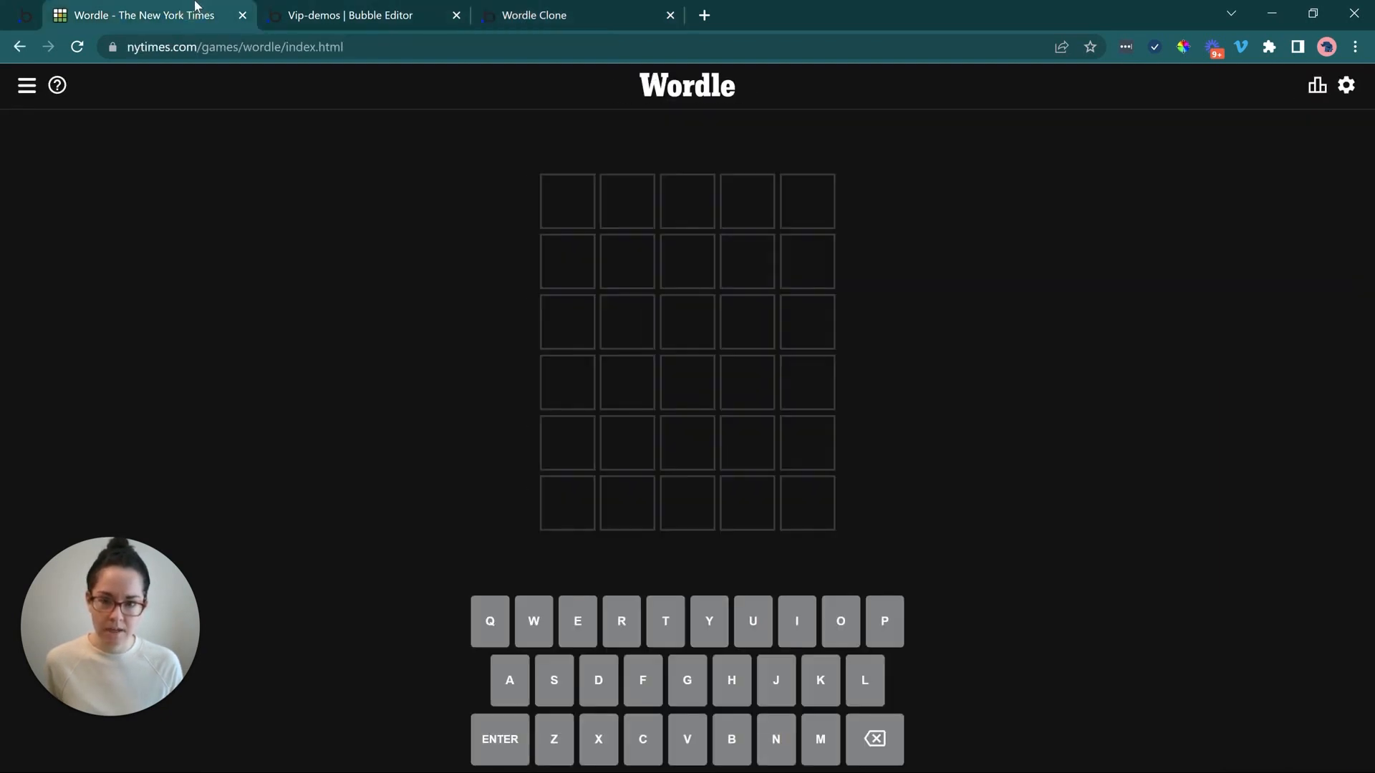
left_click(525, 7)
left_click(207, 13)
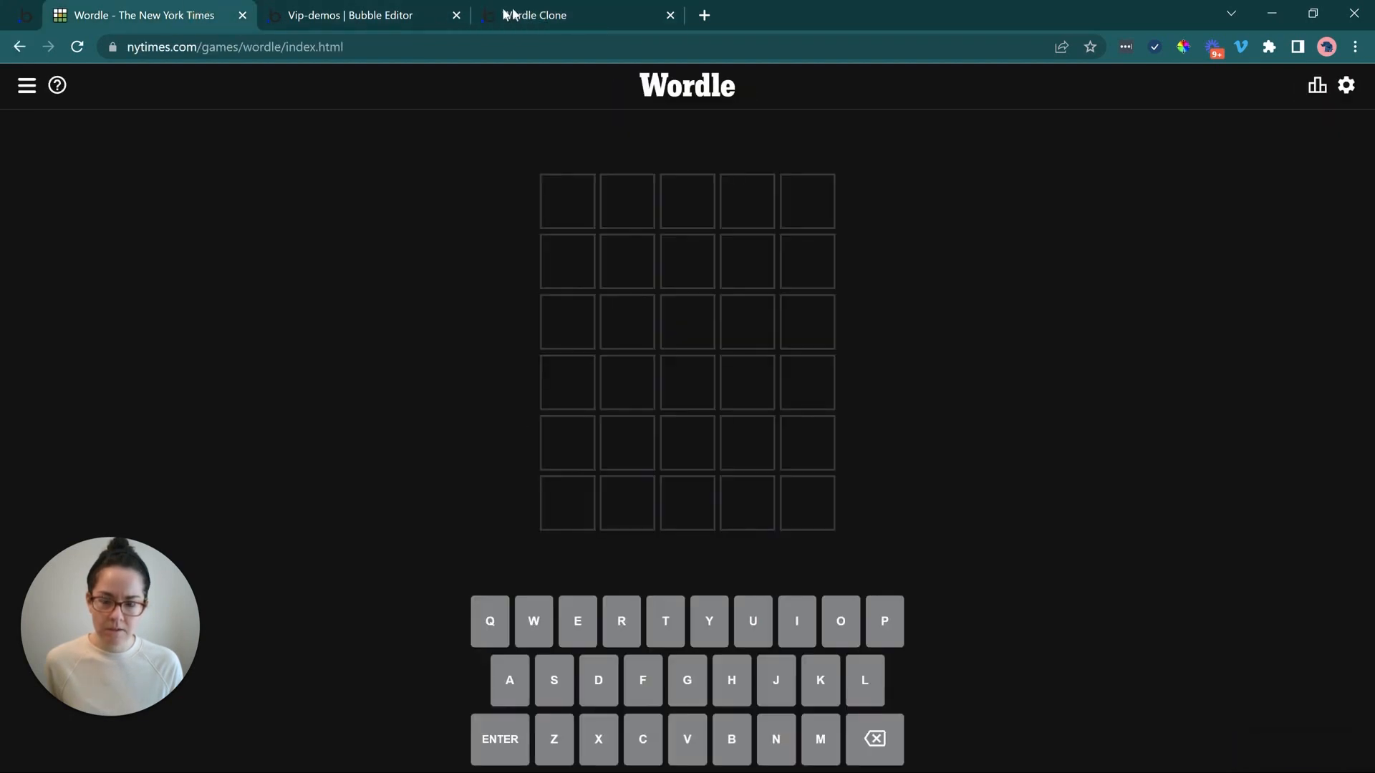
left_click(544, 14)
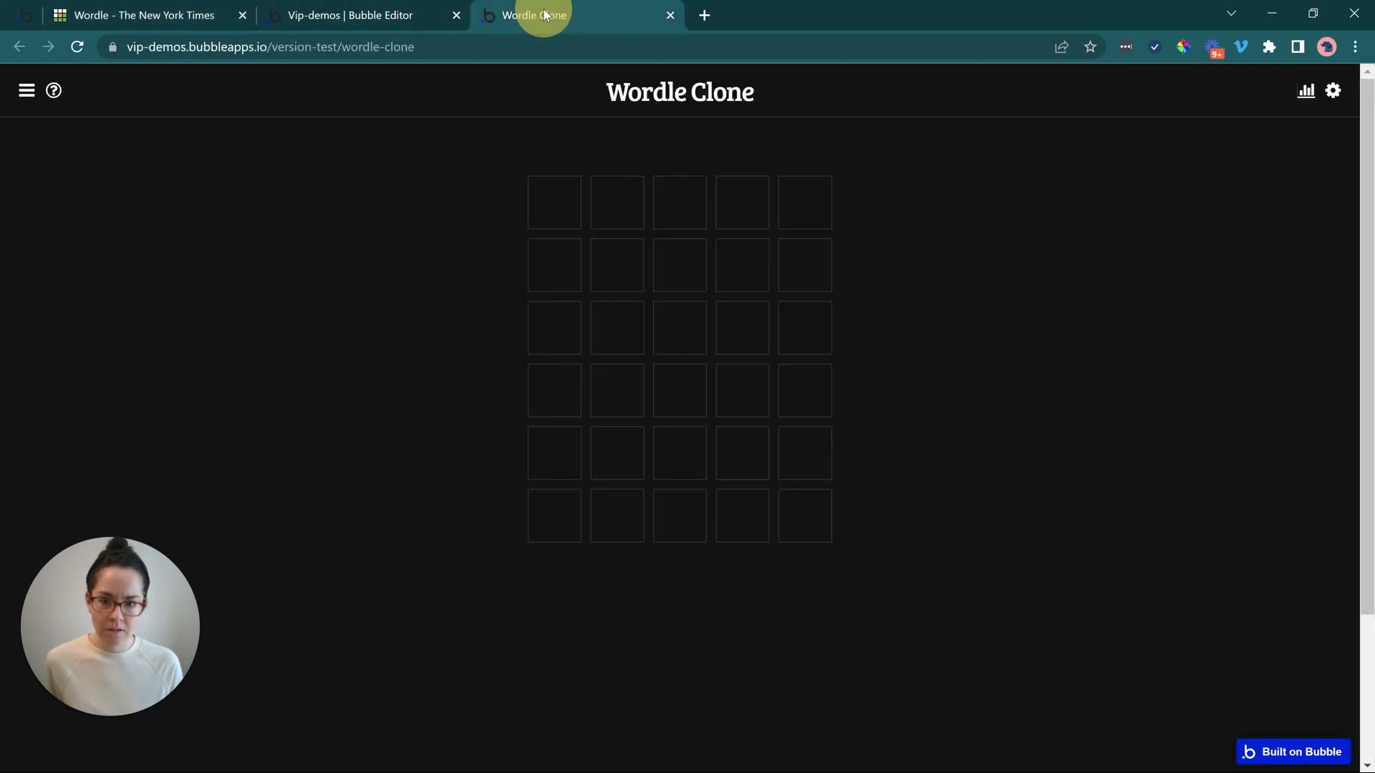
- Compare the grid borders with the original Wordle page, and set Group Letter's border width to 2
left_click(202, 11)
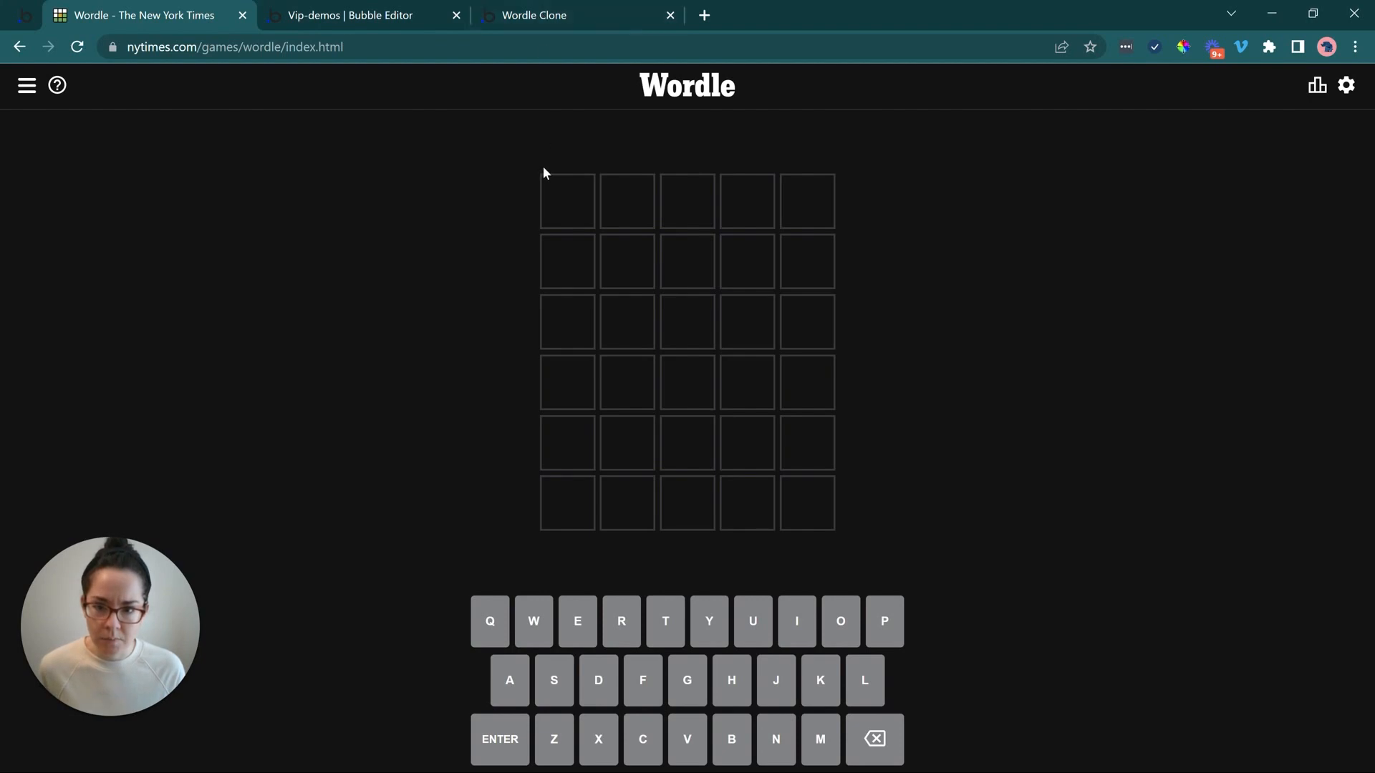
left_click(514, 16)
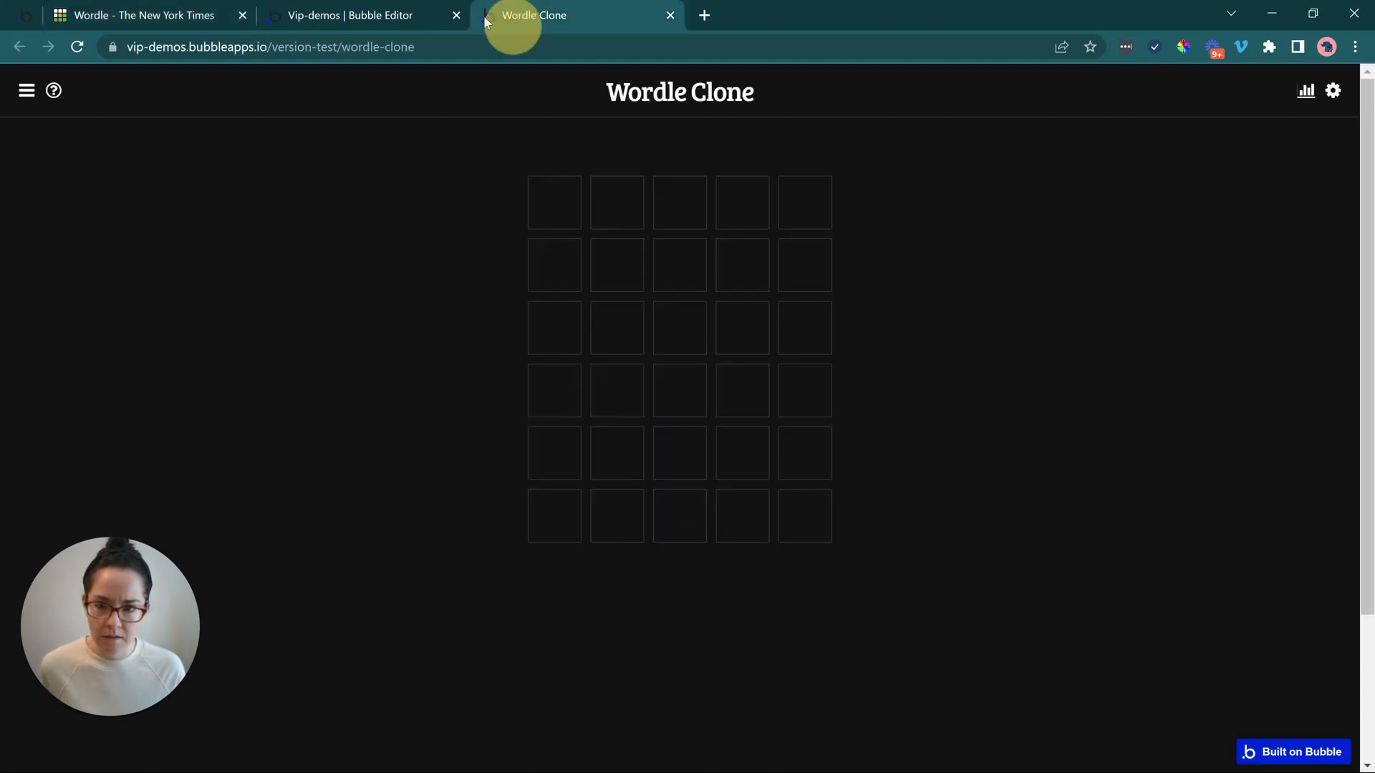
left_click(237, 12)
left_click(547, 14)
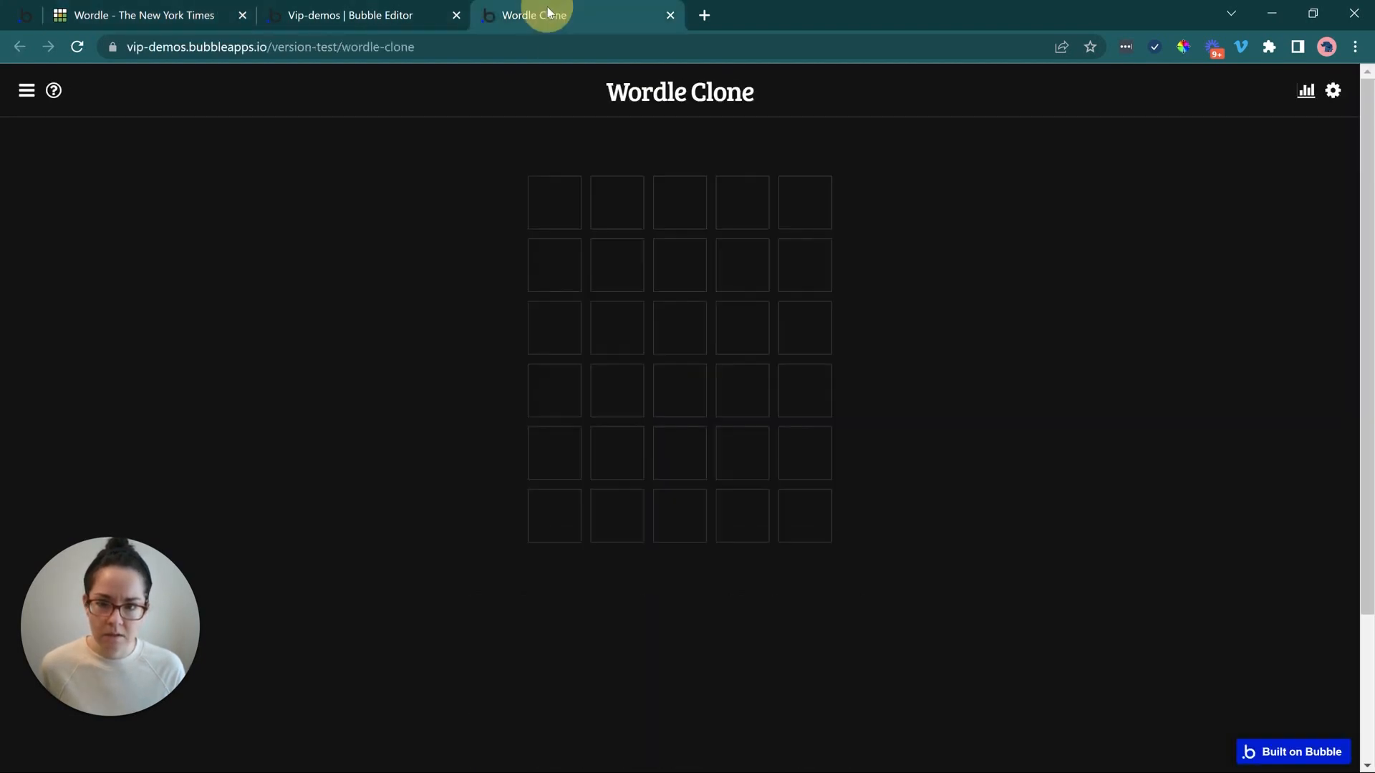
left_click(329, 10)
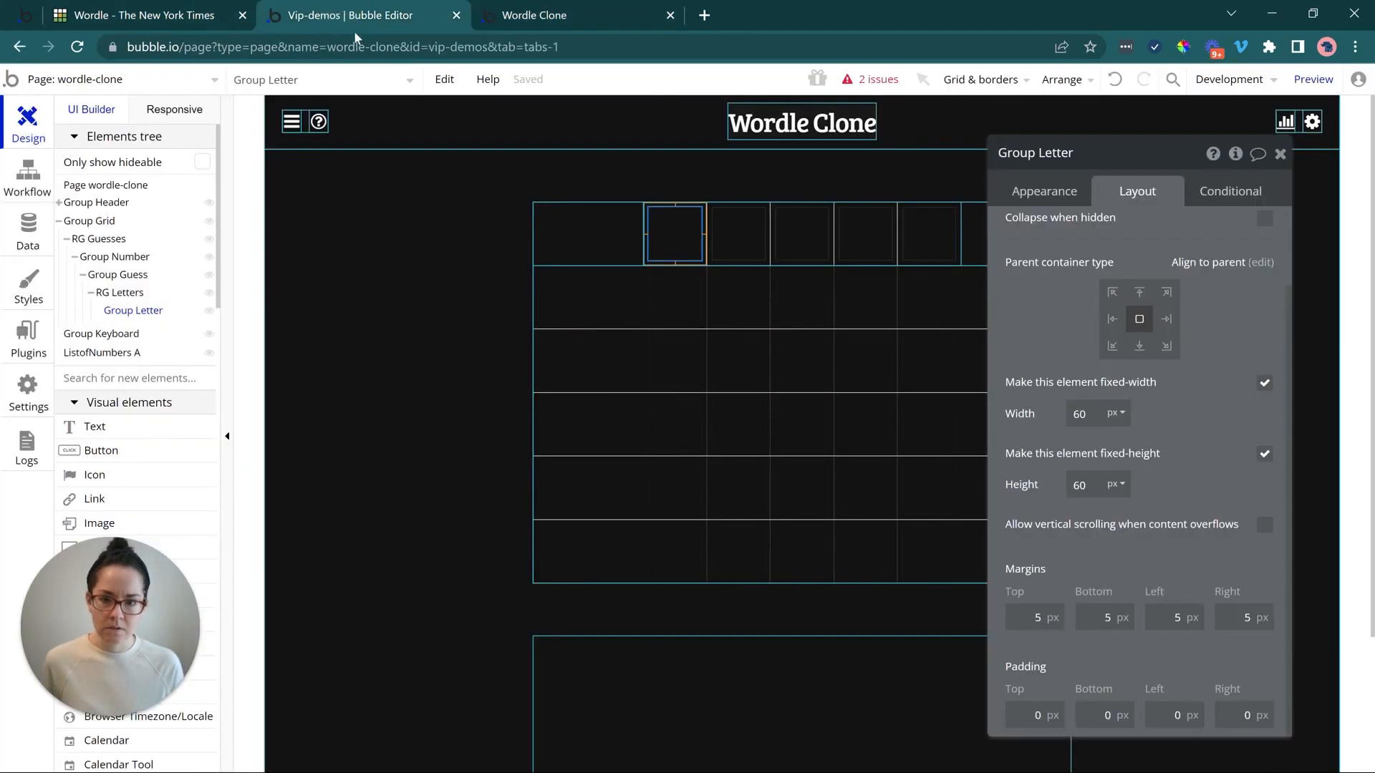
left_click(1017, 191)
left_click(1129, 517)
left_click(1119, 573)
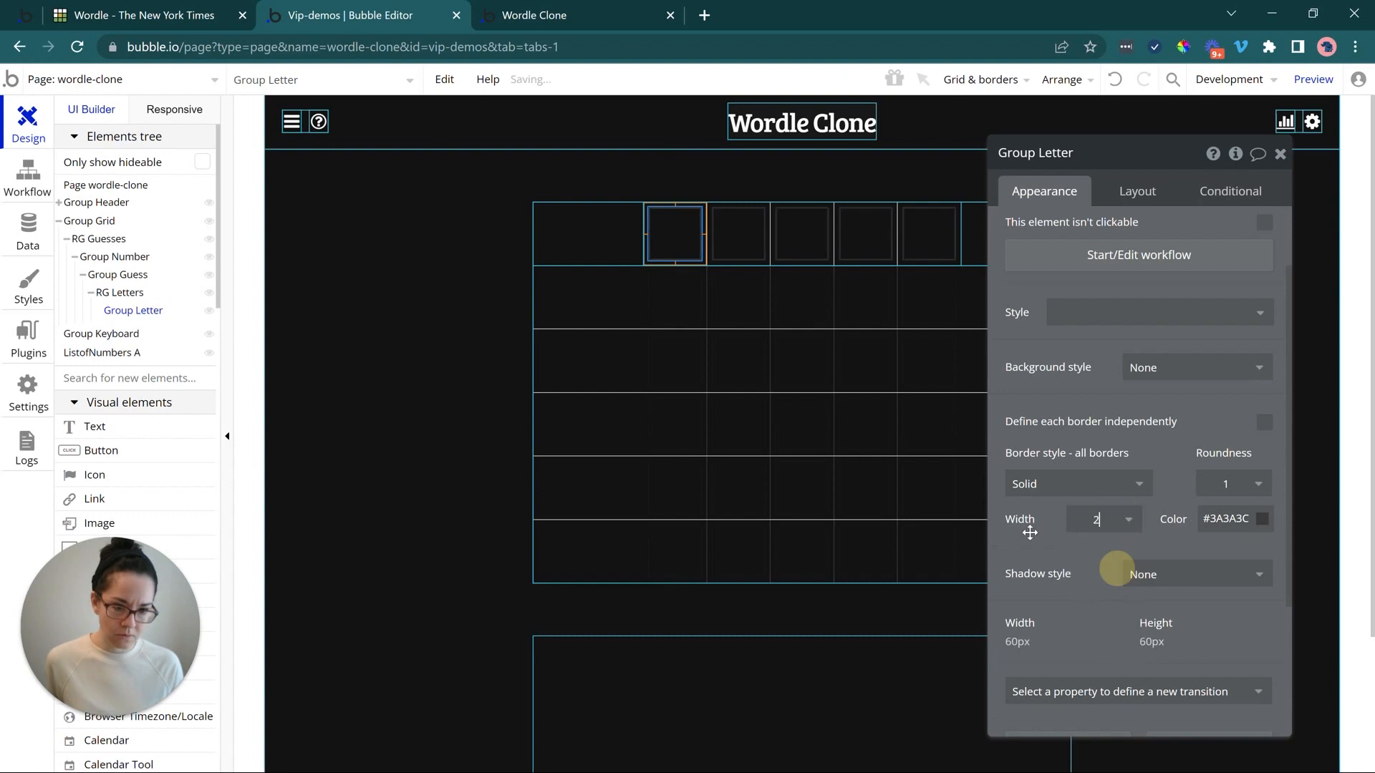
left_click(458, 308)
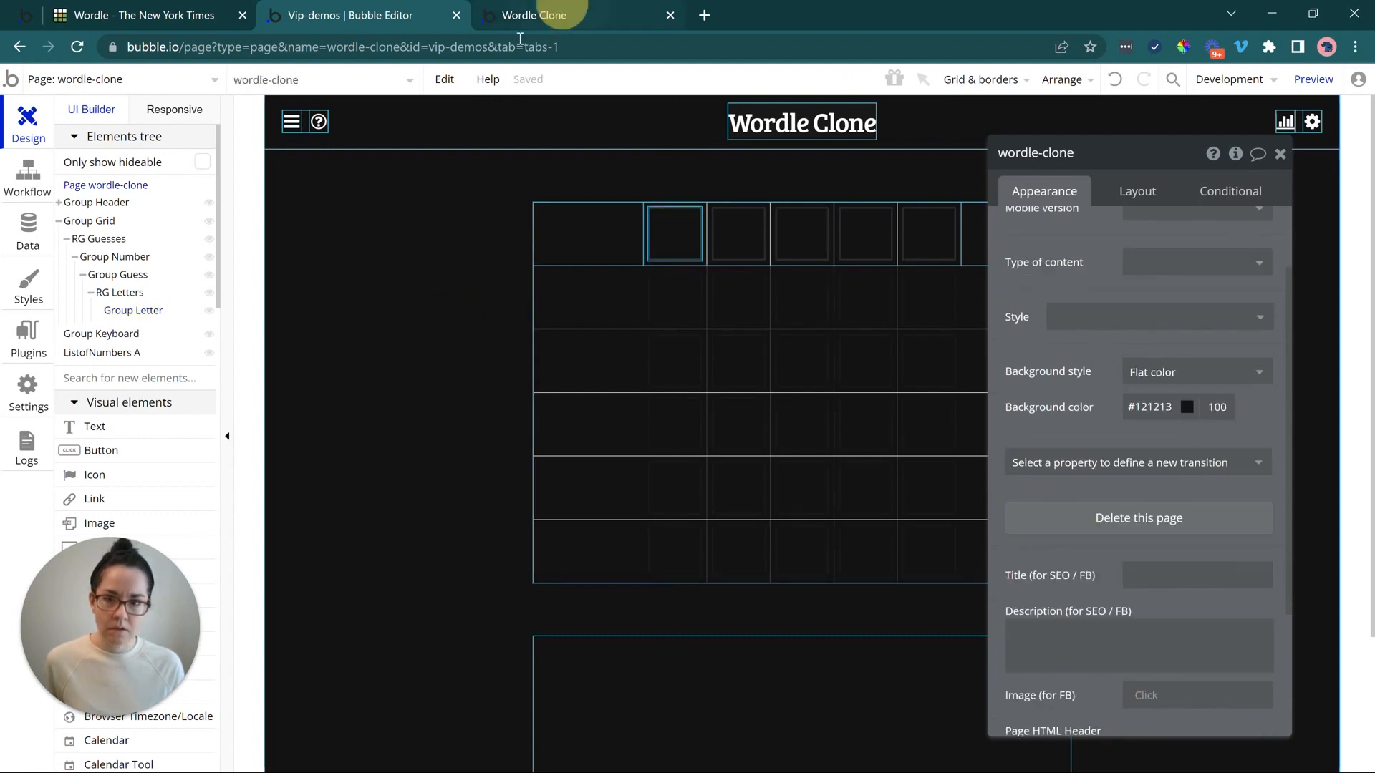
- Reload the Wordle Clone preview and compare its border thickness and box spacing with the original Wordle grid
left_click(544, 16)
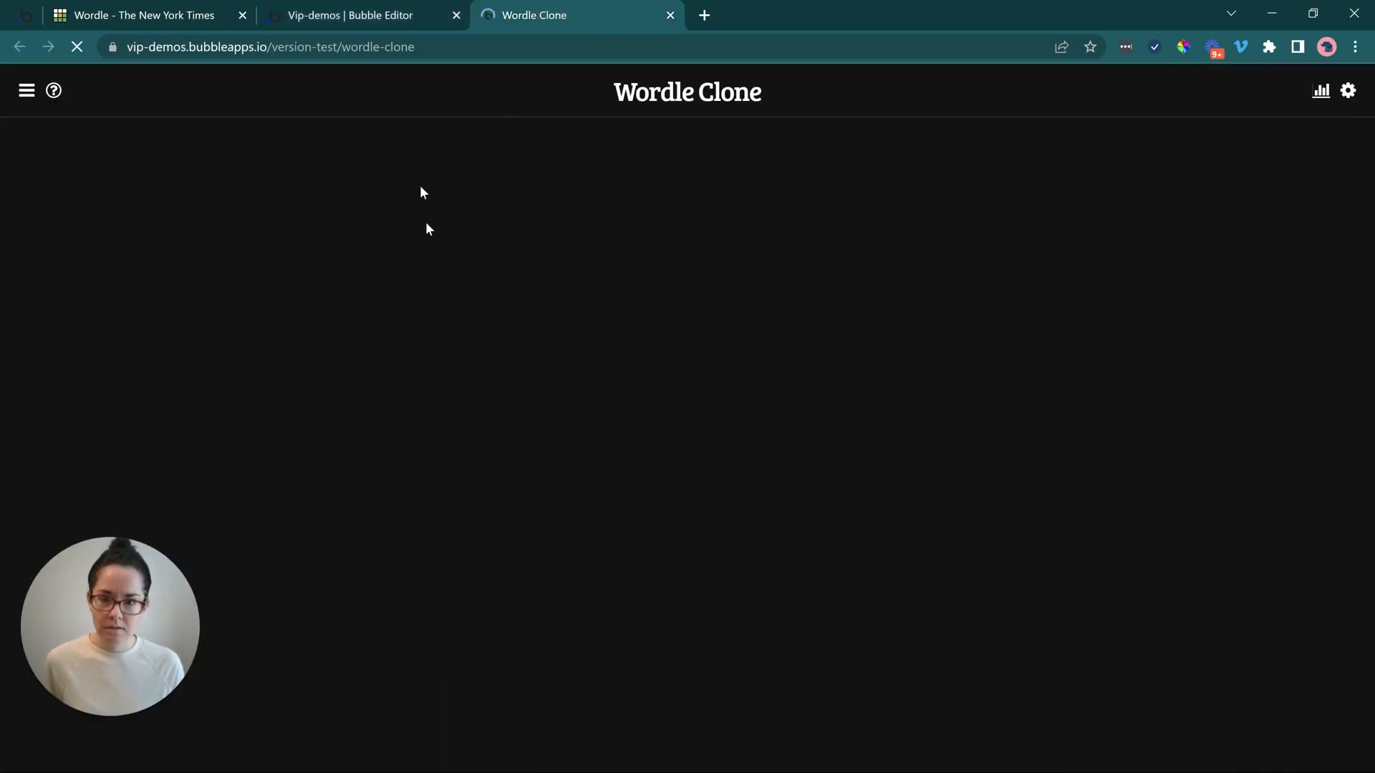
left_click(162, 3)
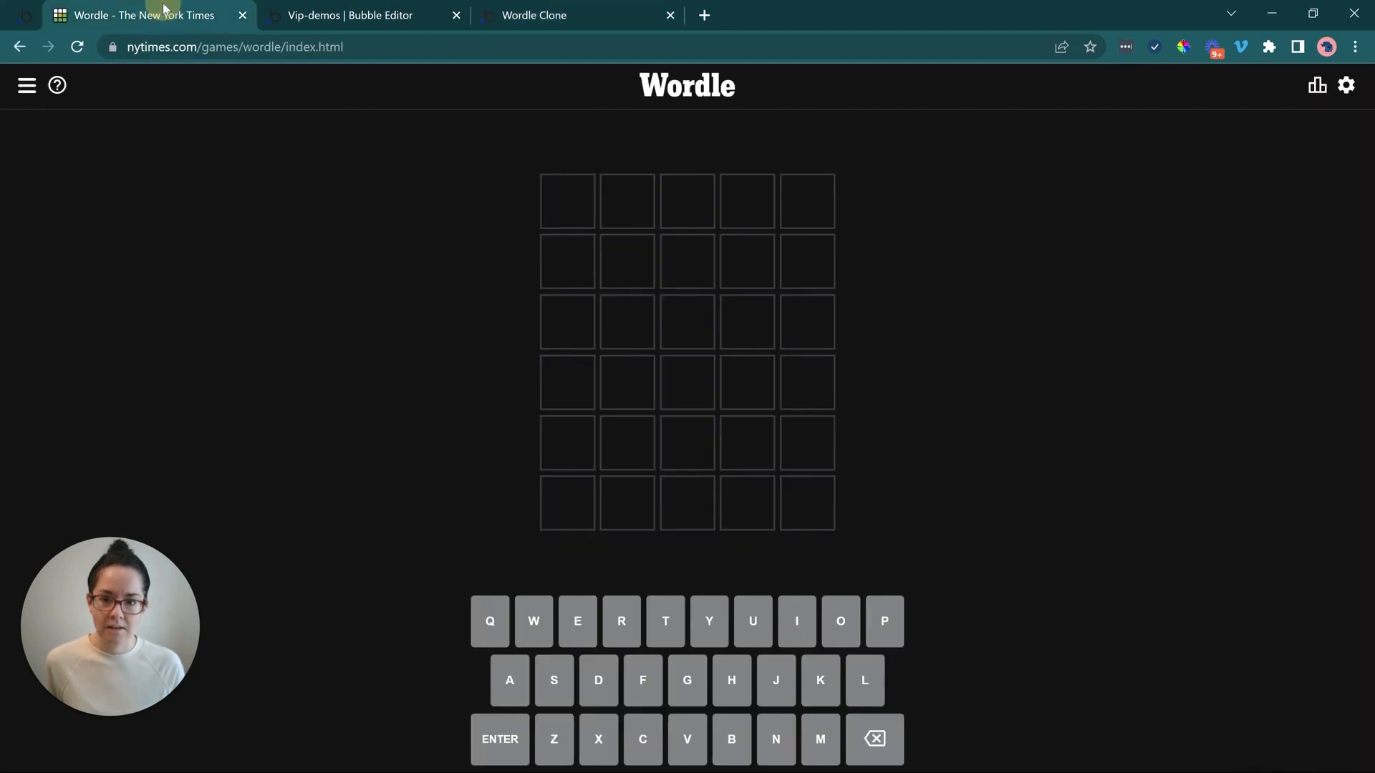
left_click(581, 9)
left_click(209, 9)
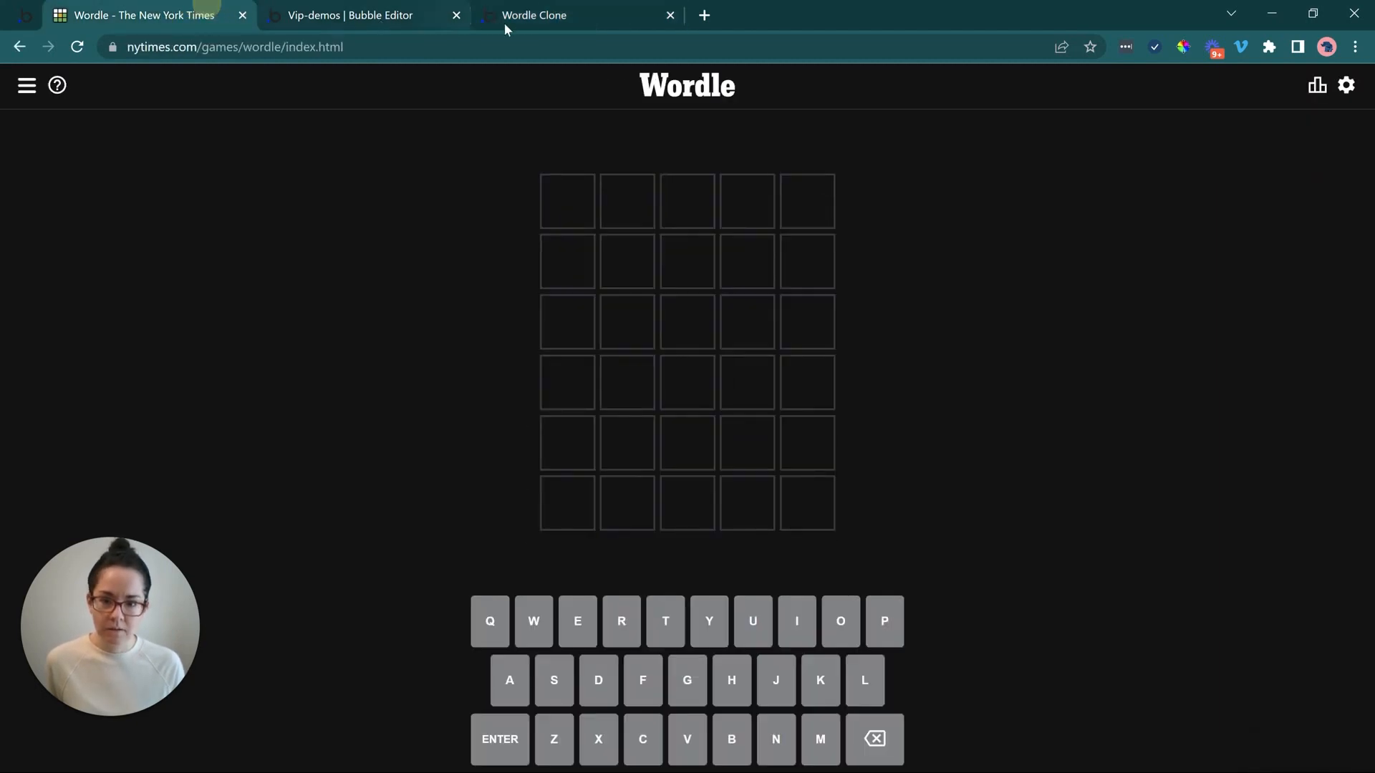
left_click(546, 15)
left_click(201, 5)
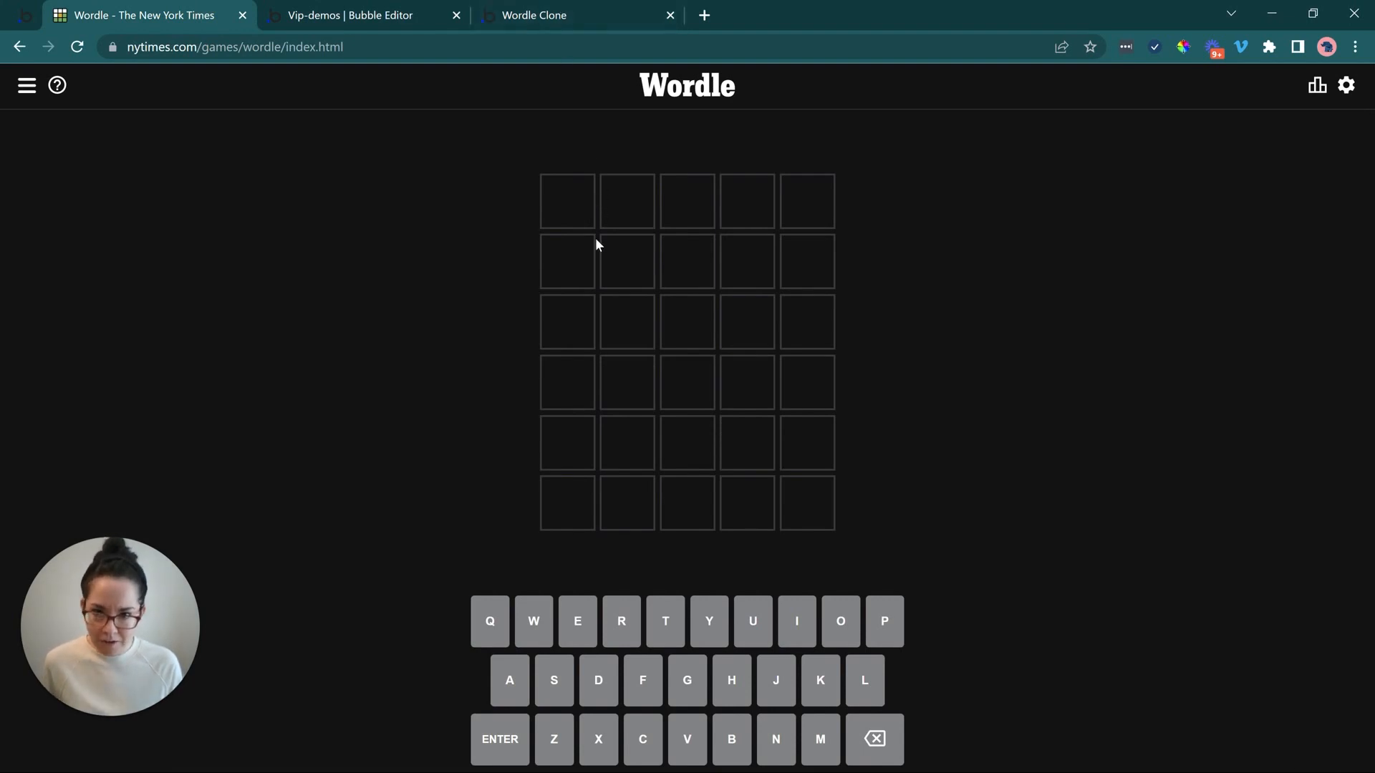
left_click(570, 22)
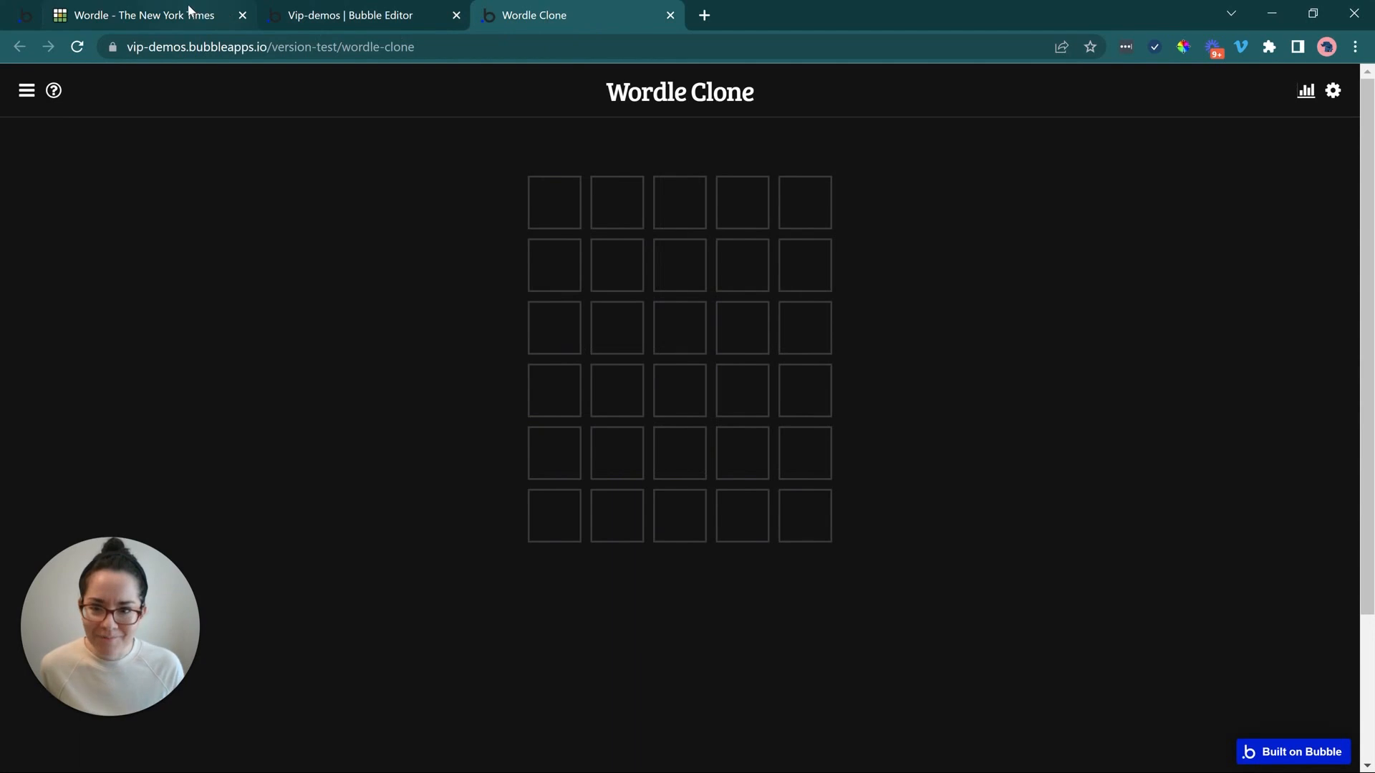
left_click(188, 13)
- Set all four margins of Group Letter to 3 px in the Bubble editor
left_click(299, 15)
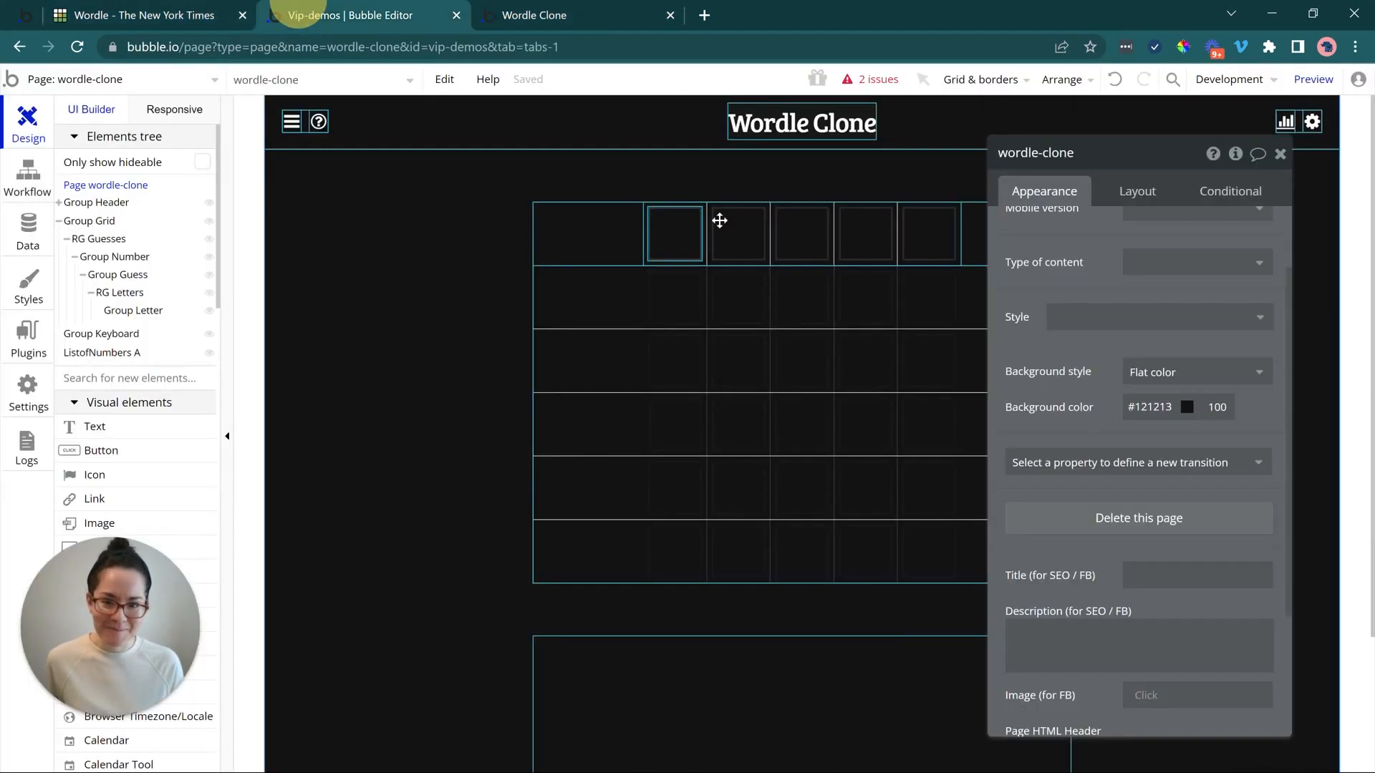
left_click(702, 249)
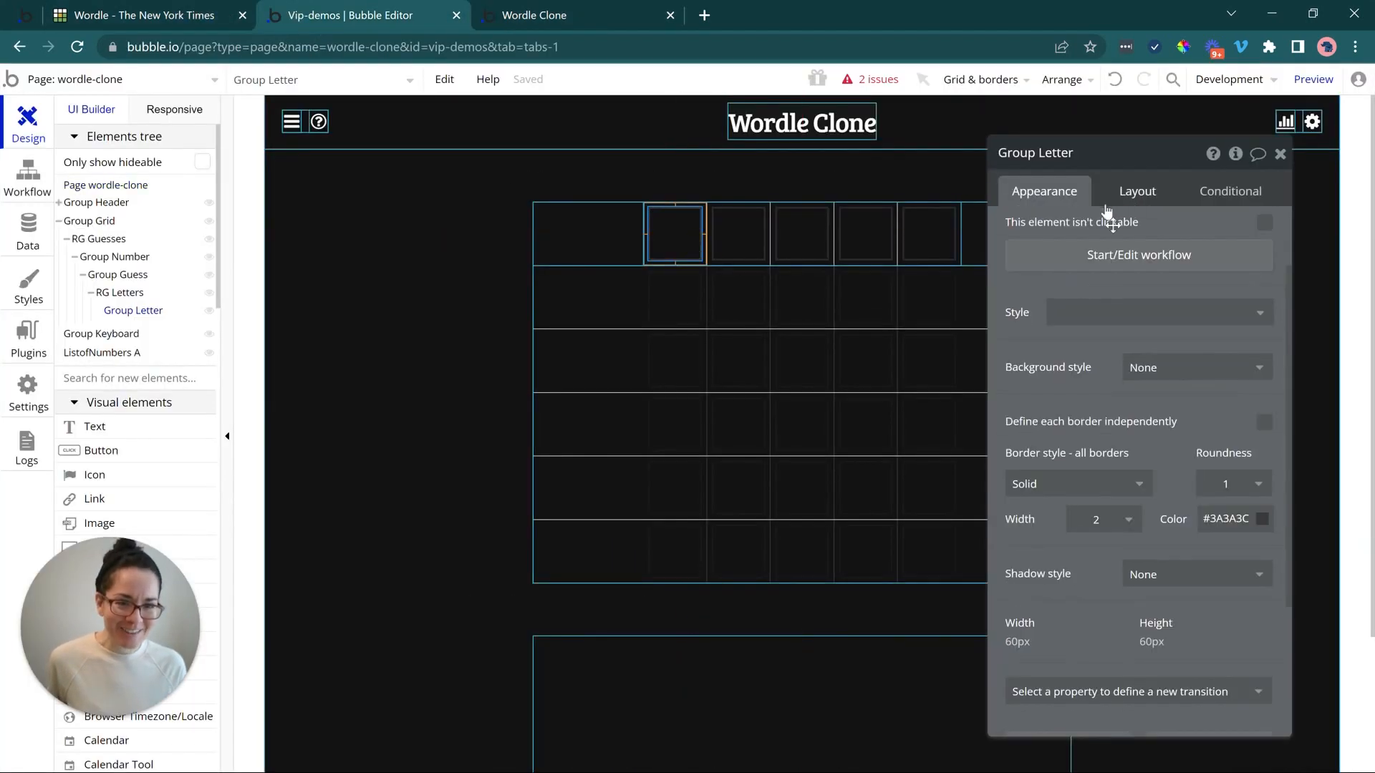
scroll(1135, 525, "down", 3)
left_click(1129, 188)
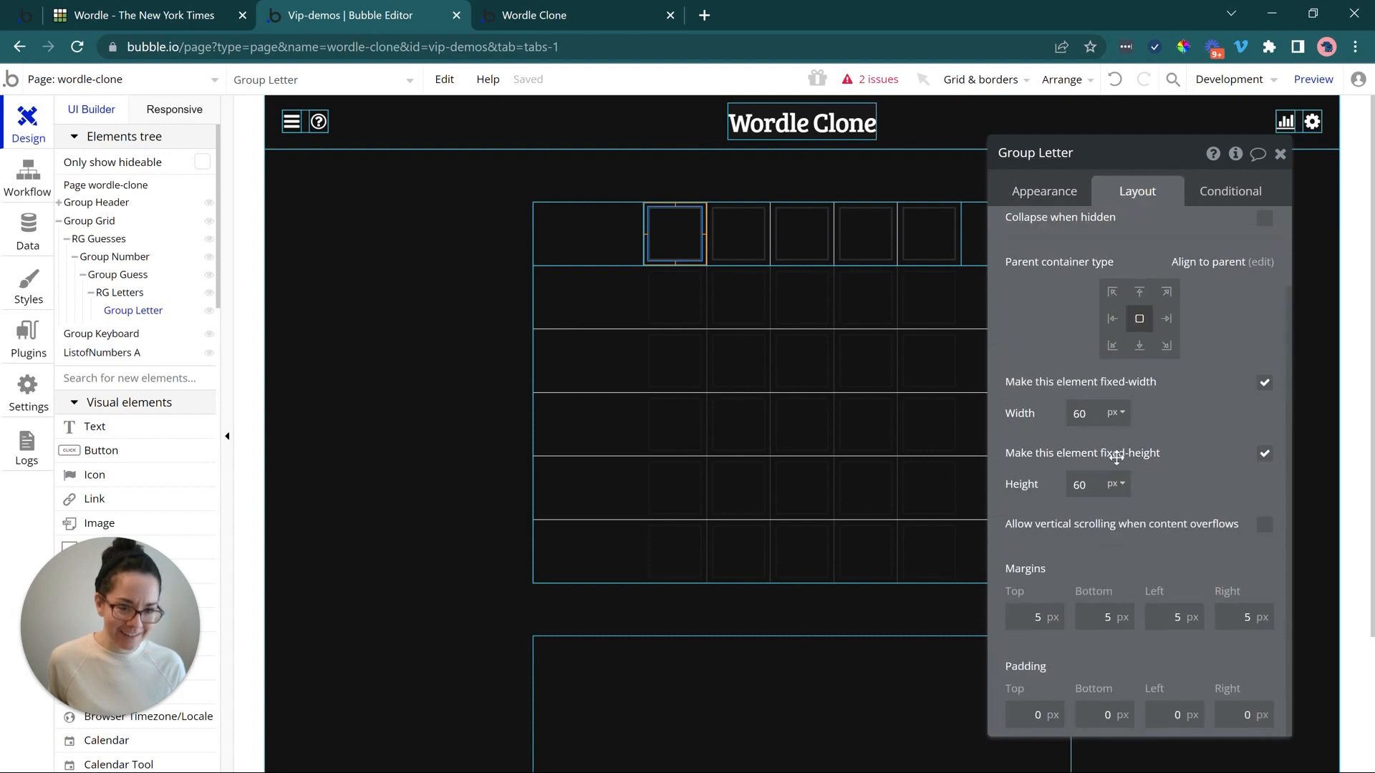
double_click(1049, 614)
type("3")
double_click(1103, 615)
type("3")
left_click_drag(1163, 624, 1272, 621)
type("33")
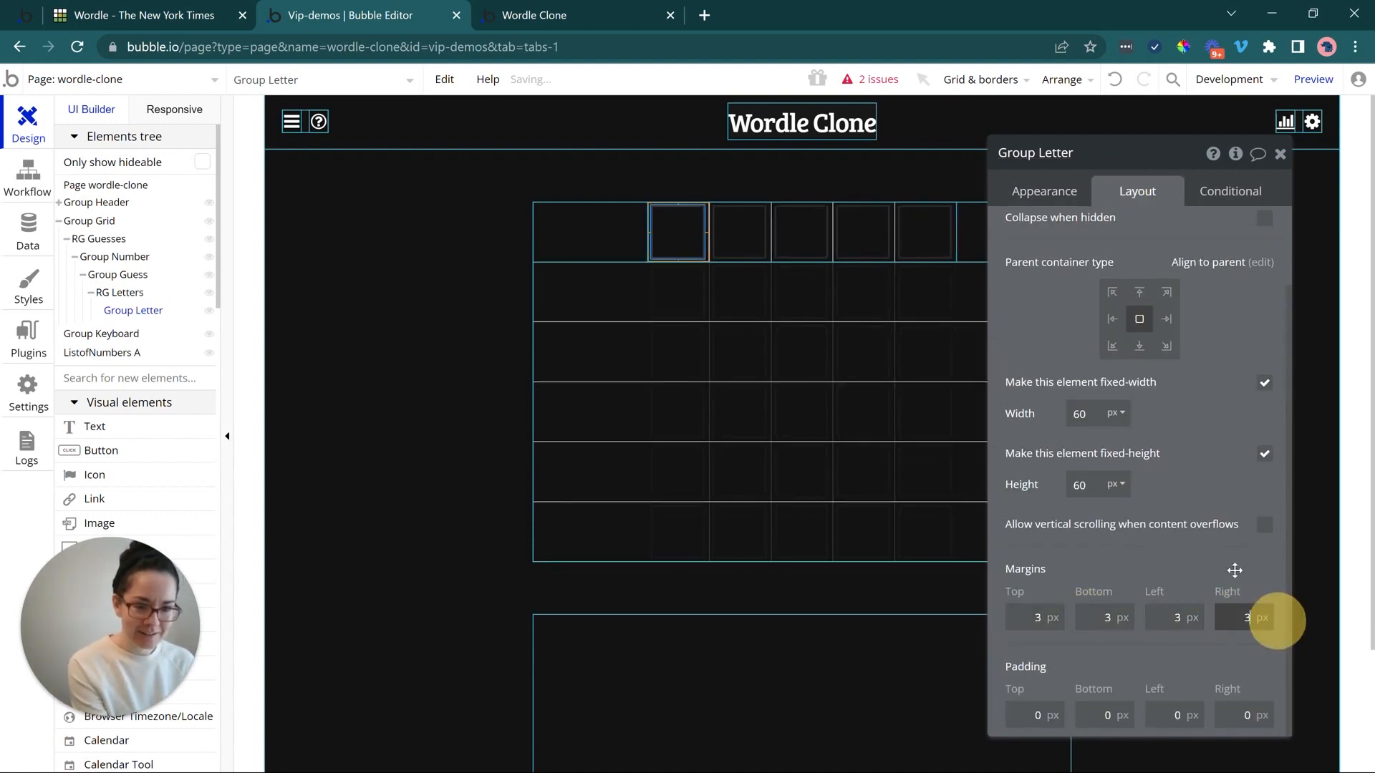
left_click(1232, 569)
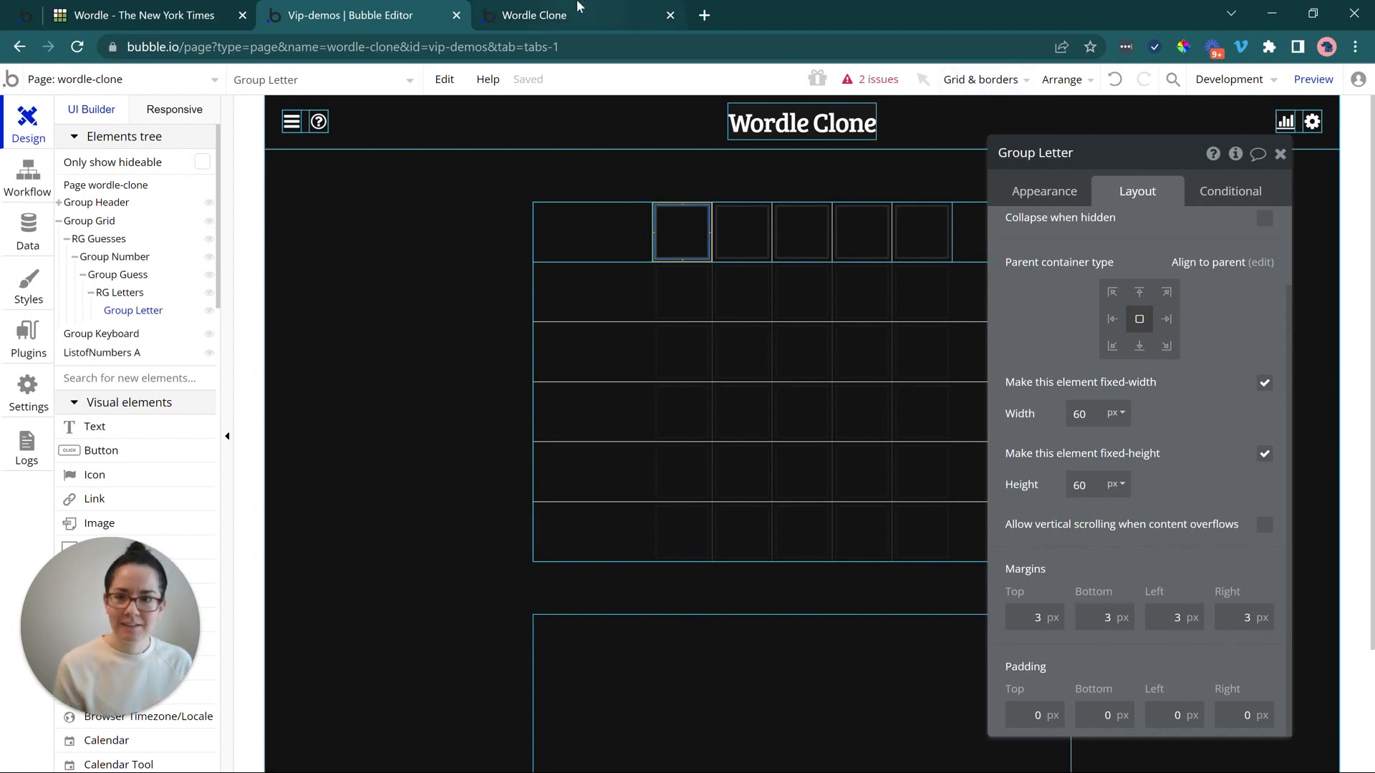
- Reload the Wordle Clone preview and check the tighter box spacing against the original Wordle grid
left_click(559, 15)
left_click(560, 84)
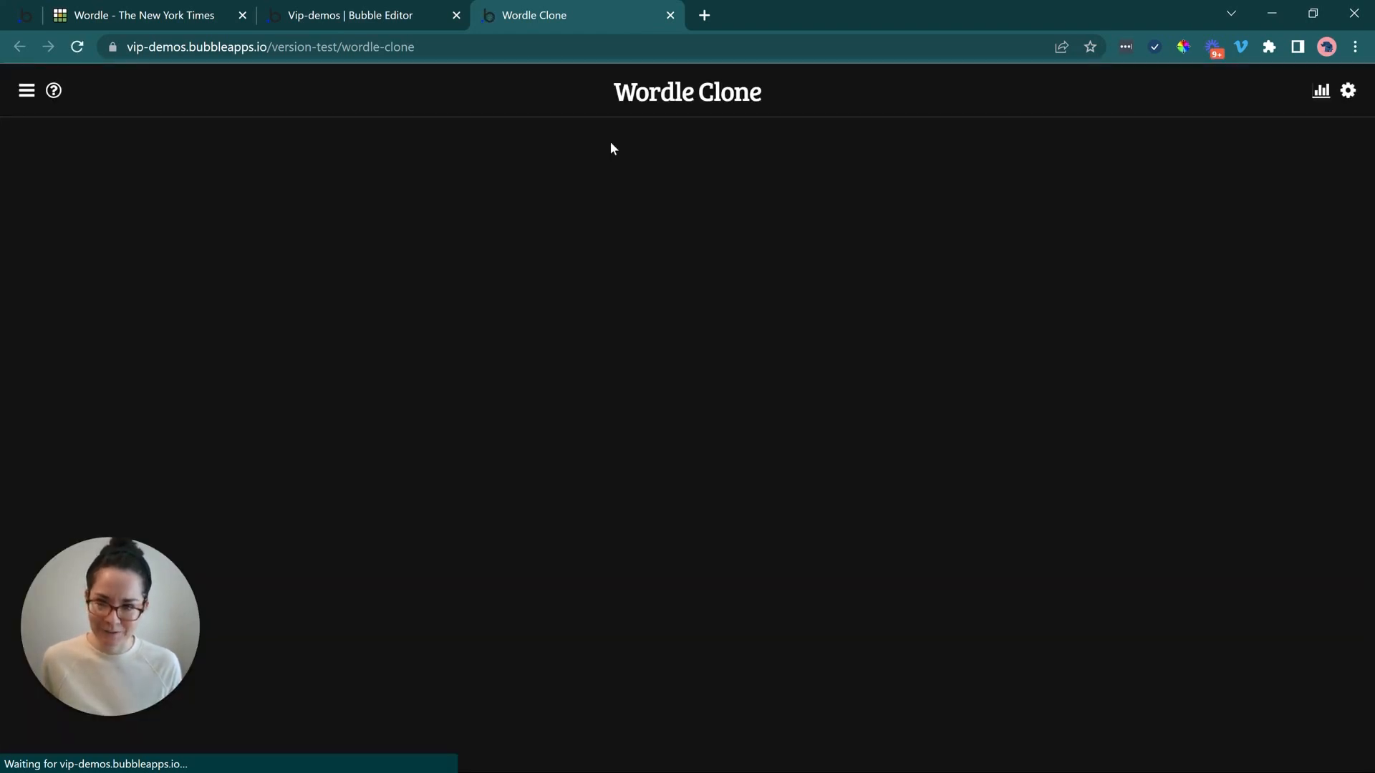
left_click(208, 11)
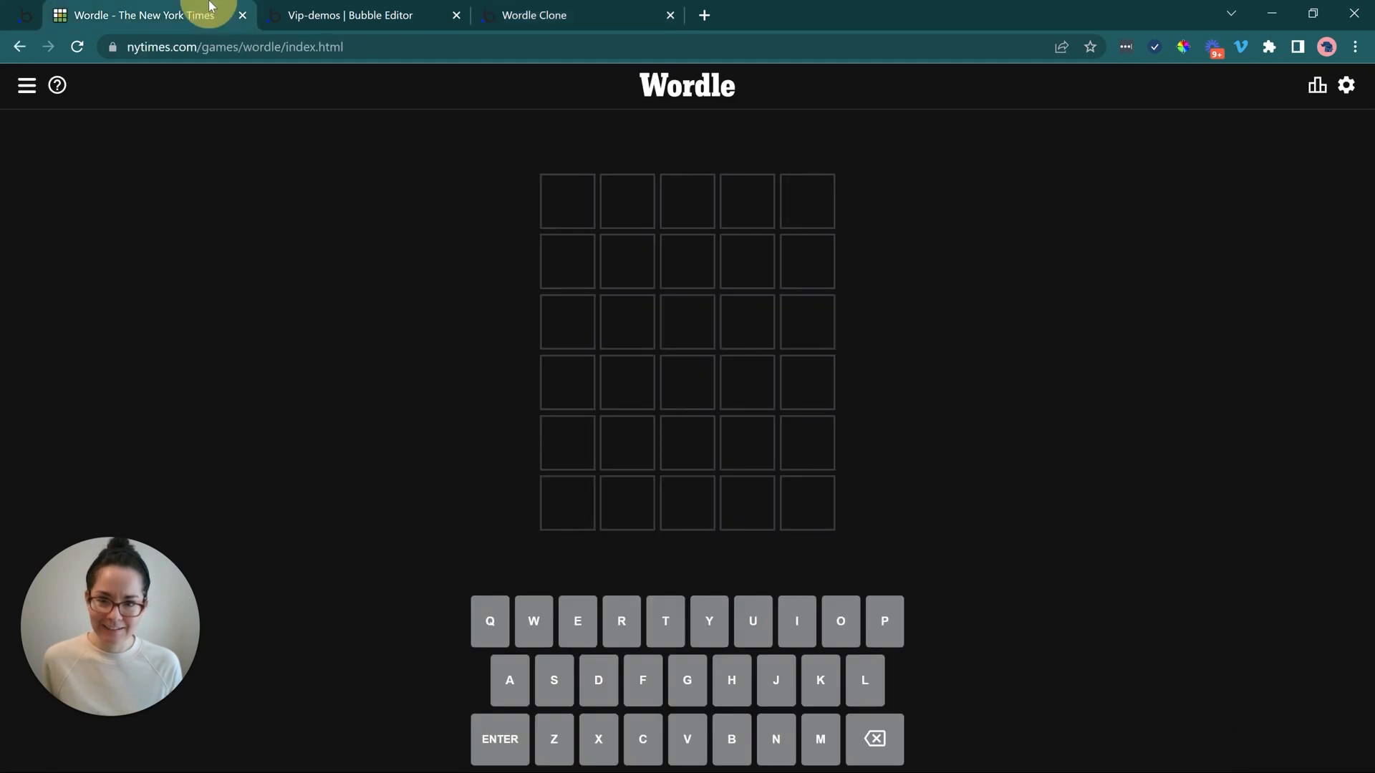
left_click(554, 7)
left_click(214, 11)
left_click(557, 10)
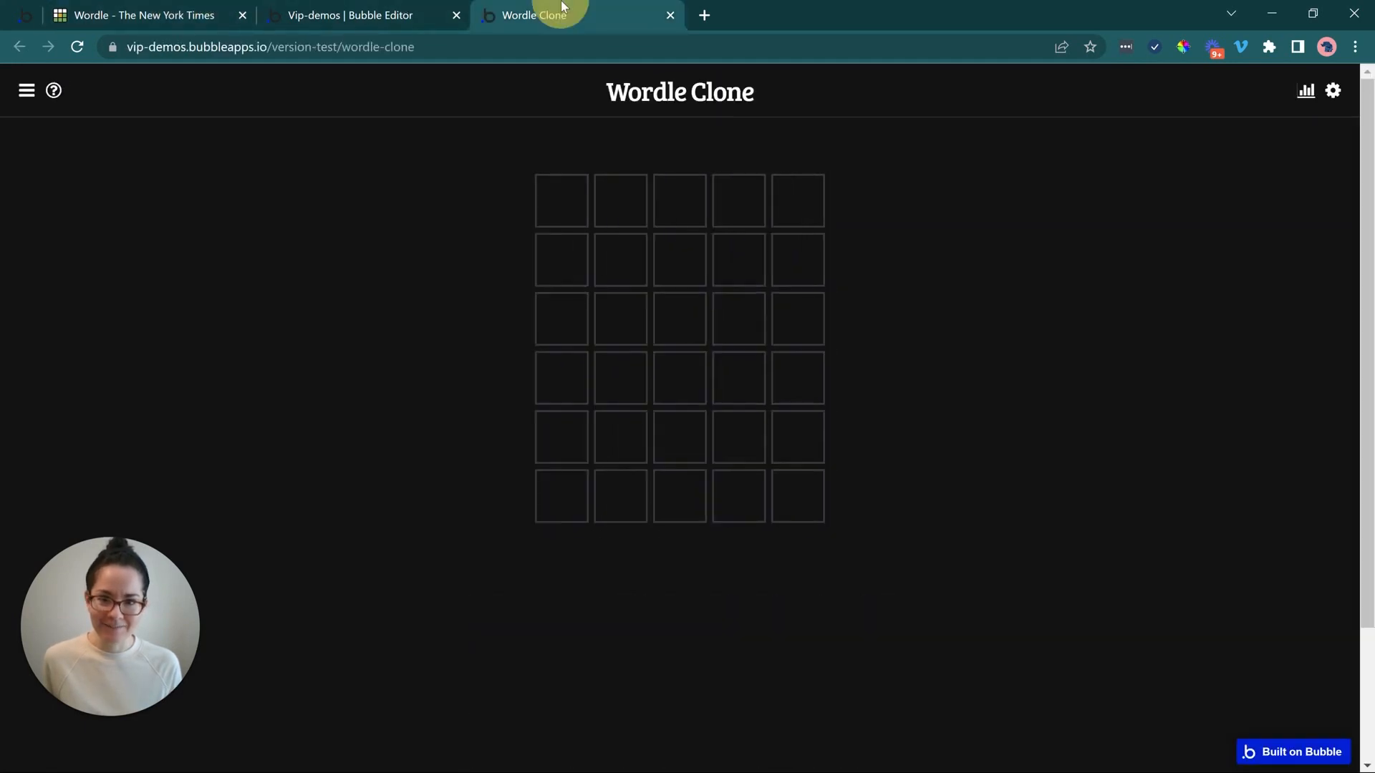
left_click(215, 11)
- In the Bubble editor, draw a text element about 42 by 40 px inside Group Letter, with the content "A"
left_click(366, 14)
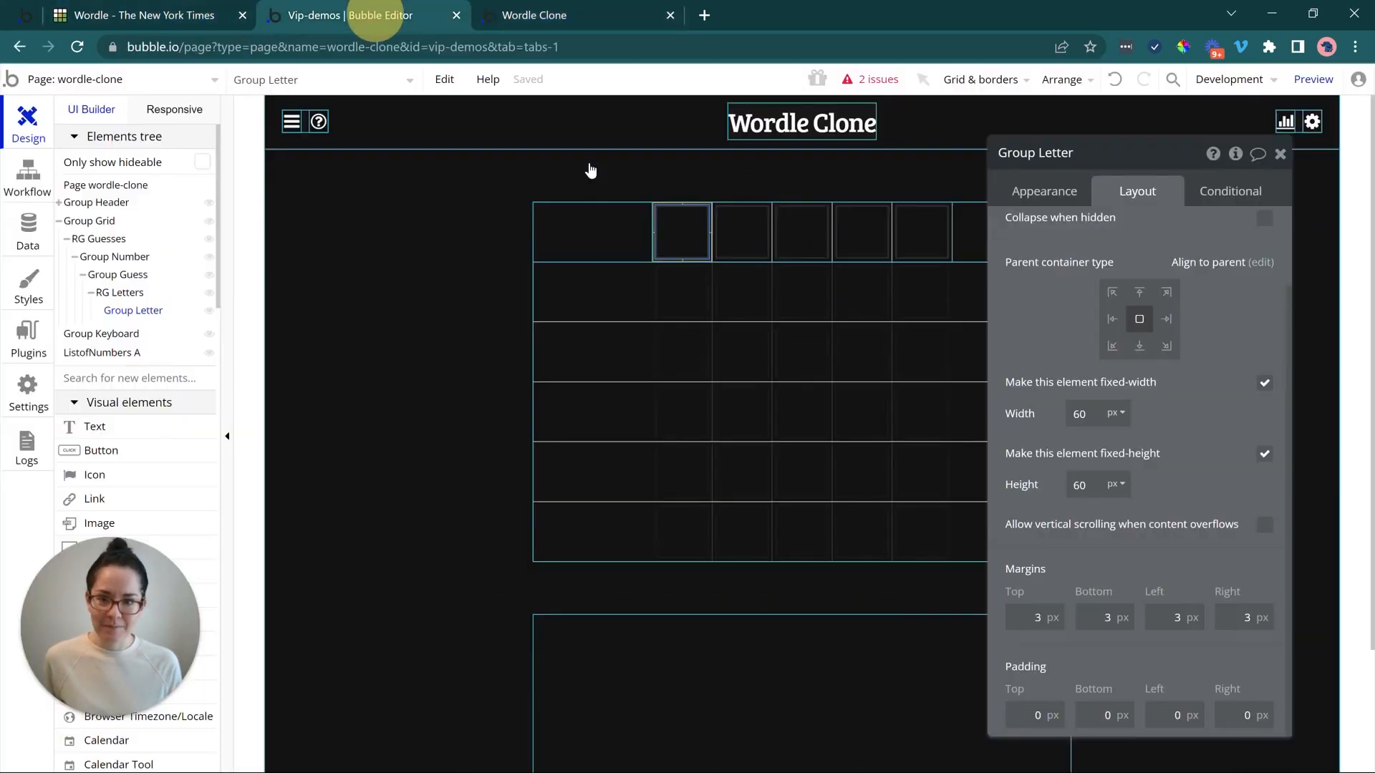
left_click(1044, 191)
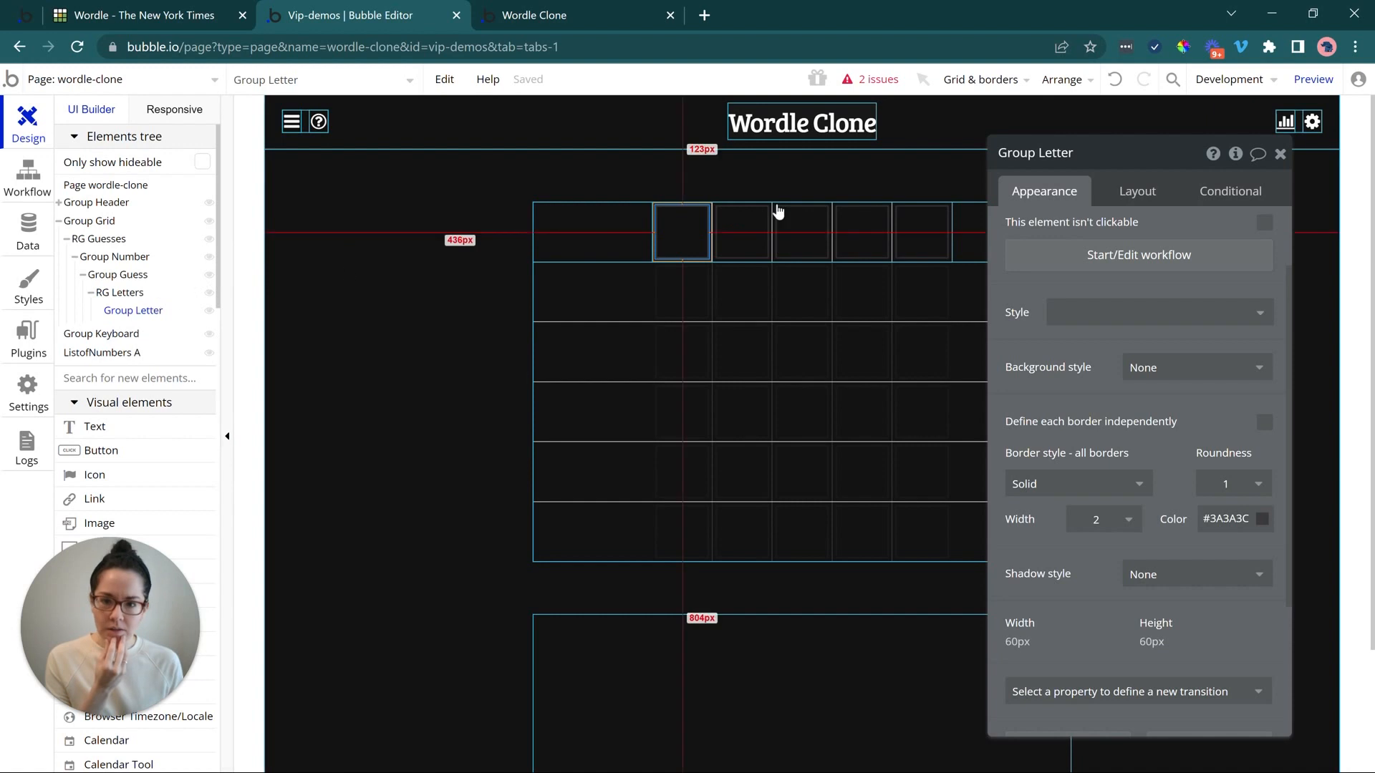
left_click(699, 227)
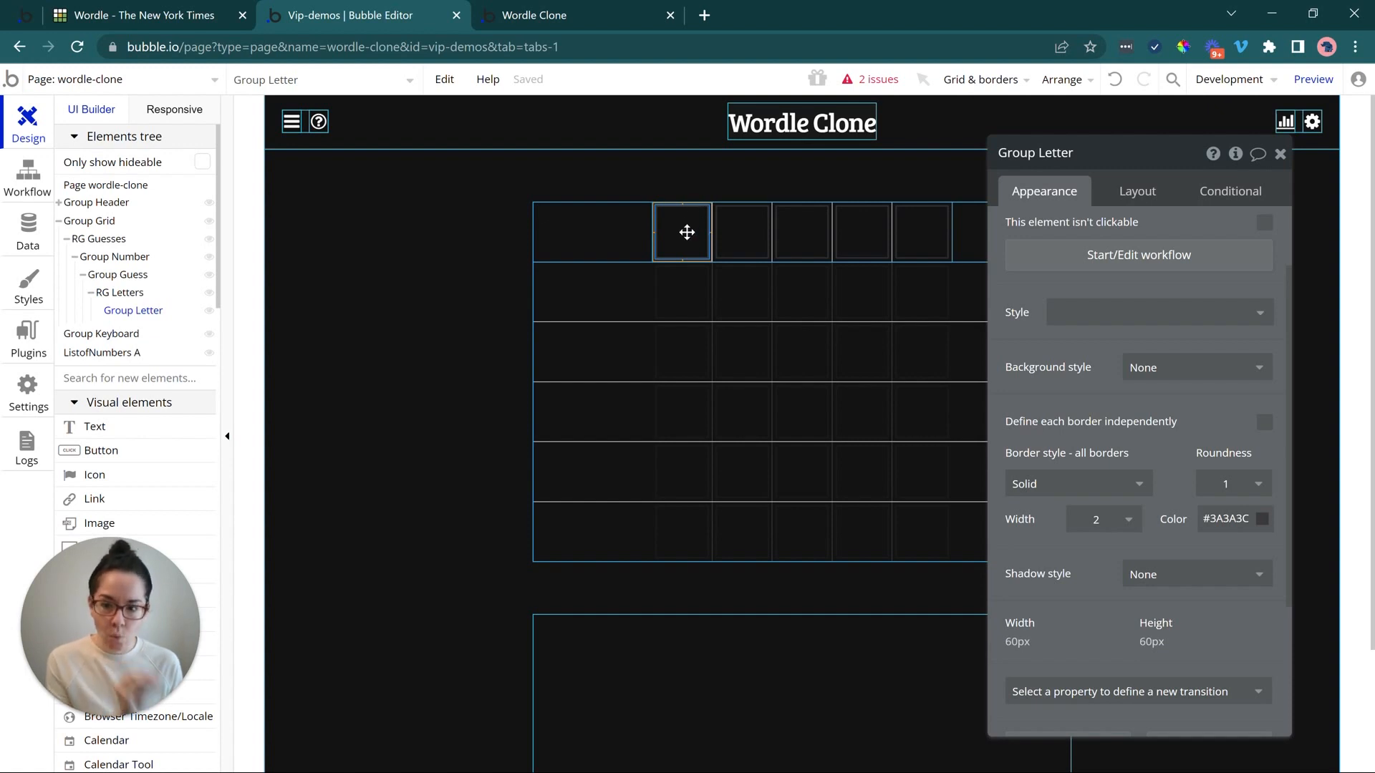
left_click(136, 433)
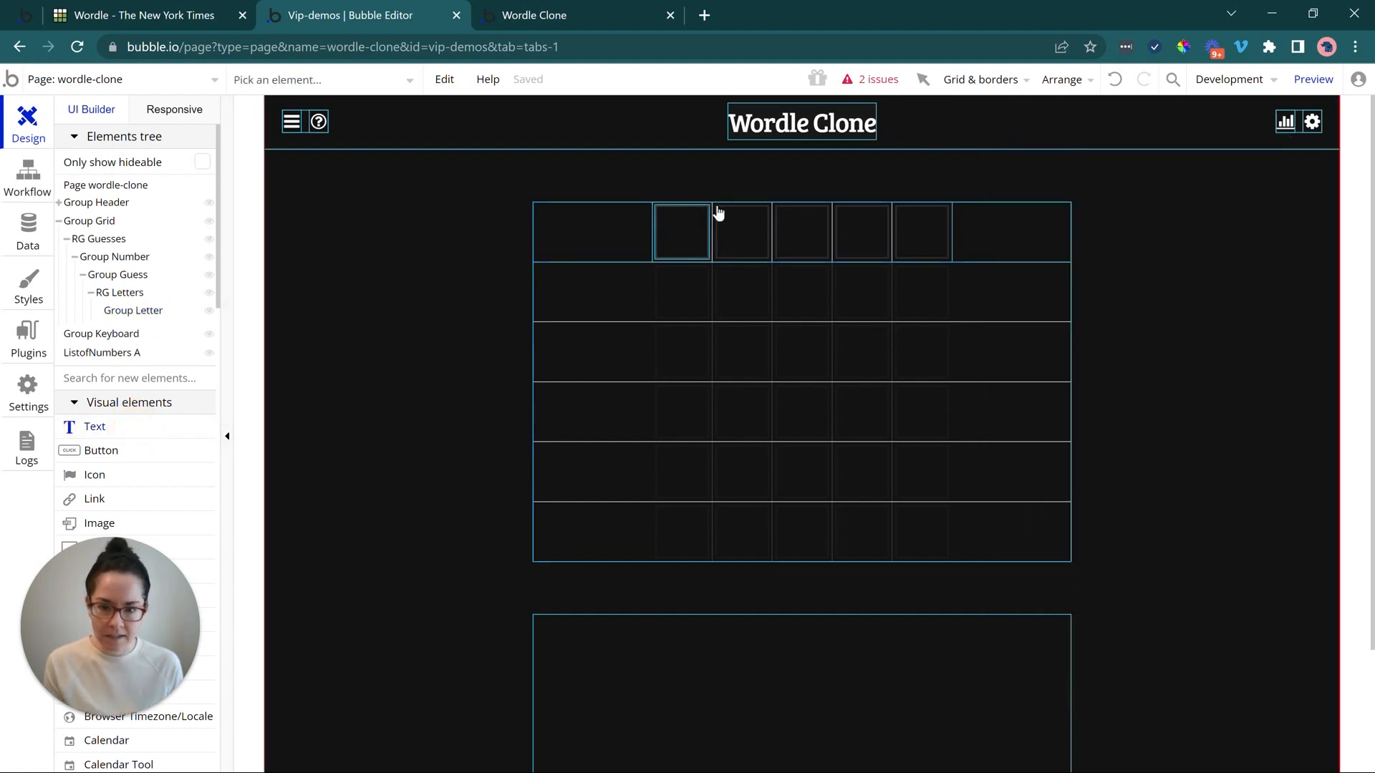
left_click_drag(665, 216, 702, 258)
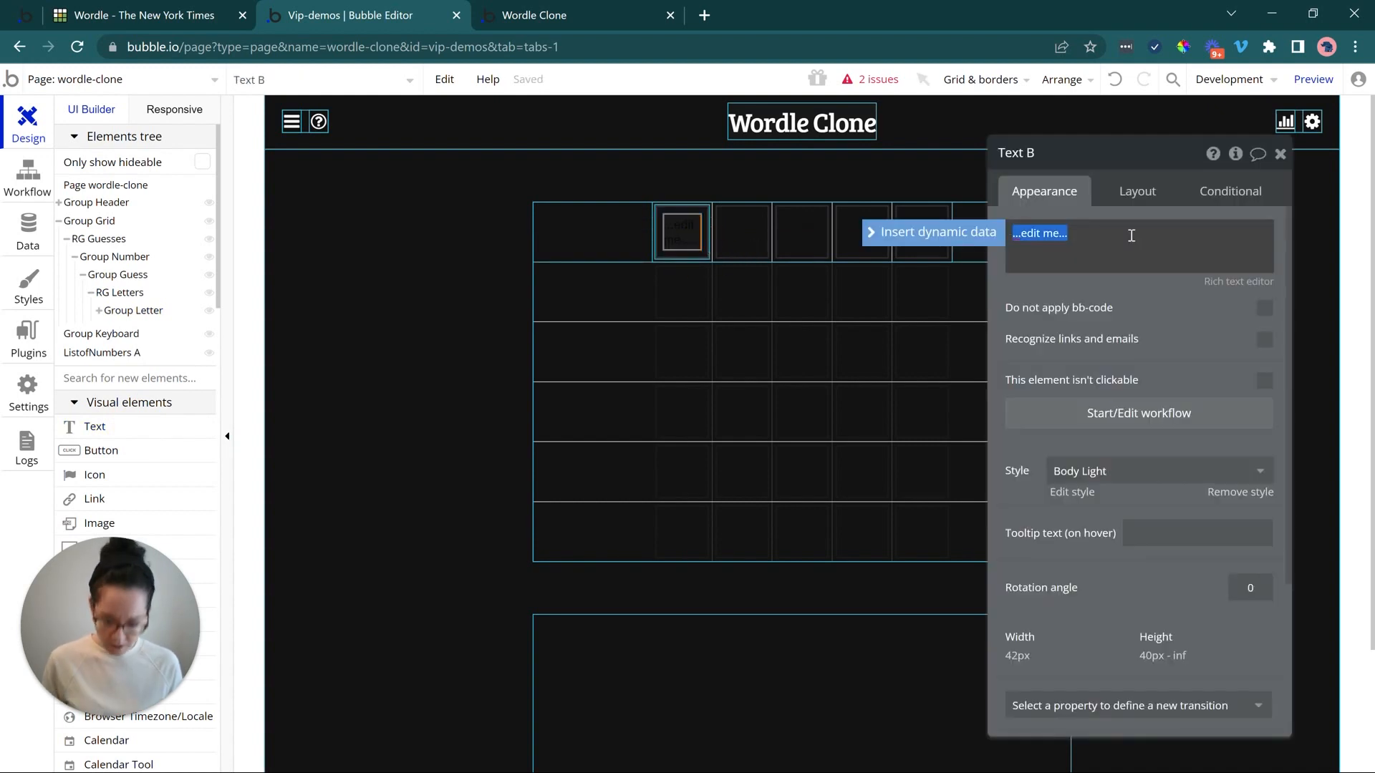
type("A")
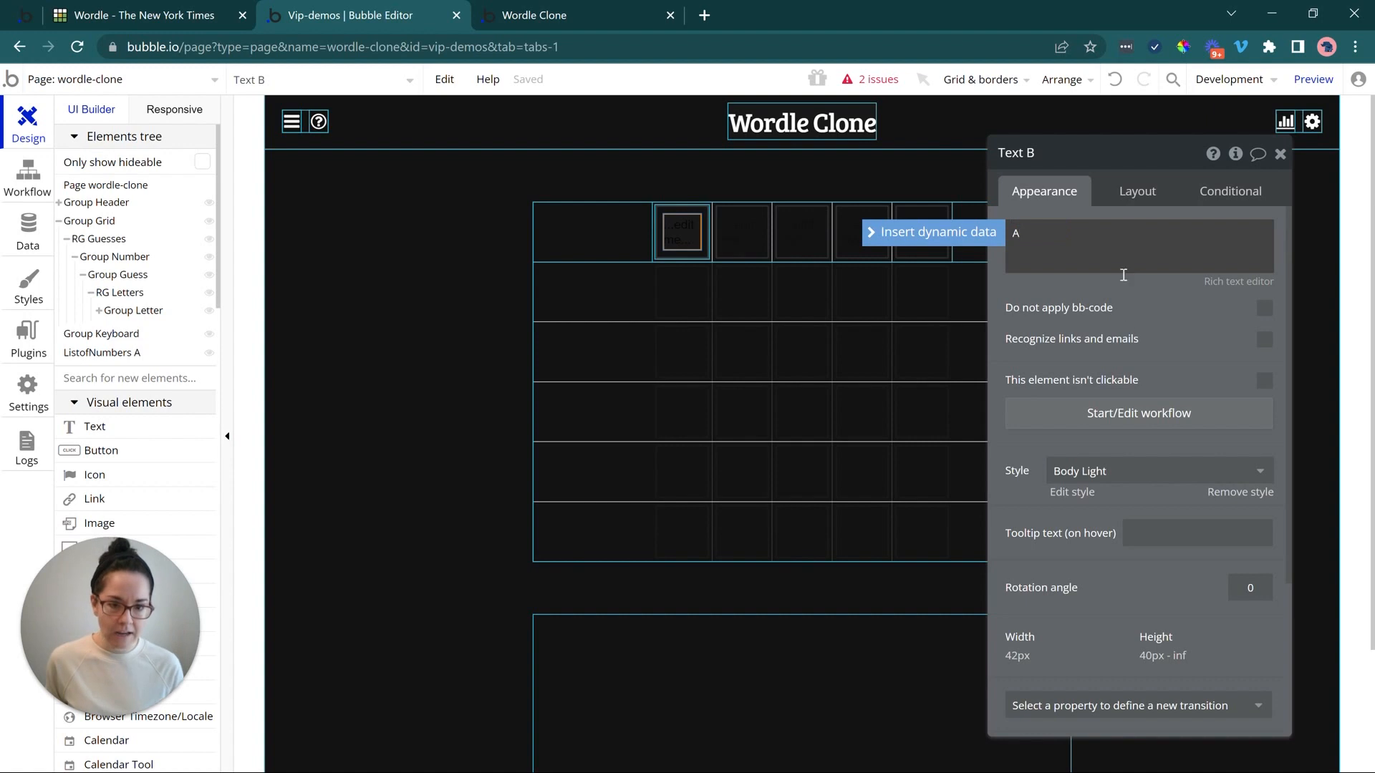
- Remove the predefined style from the letter text, center it horizontally and color it #FFFFFF
left_click(1240, 492)
left_click(1141, 561)
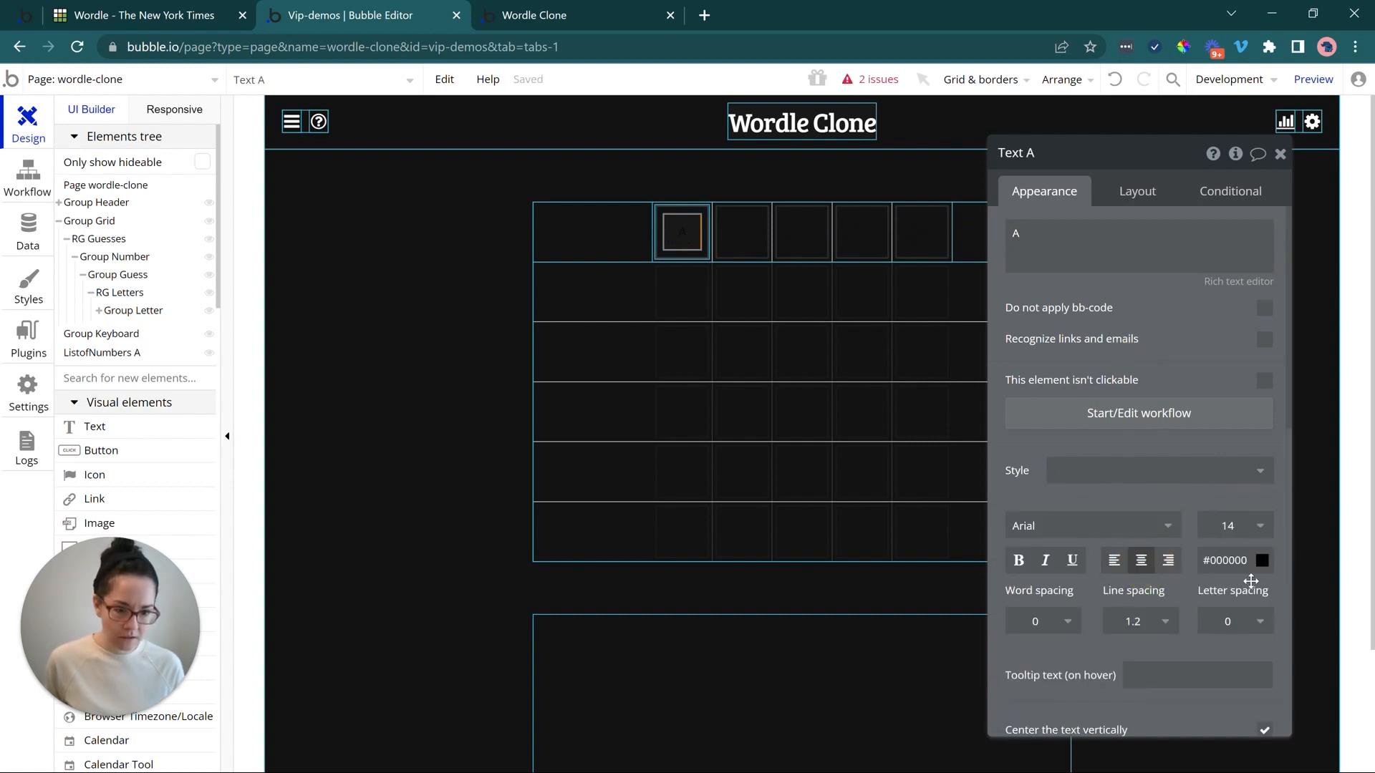
double_click(1244, 563)
type("ffffff")
left_click(1124, 533)
left_click(1117, 499)
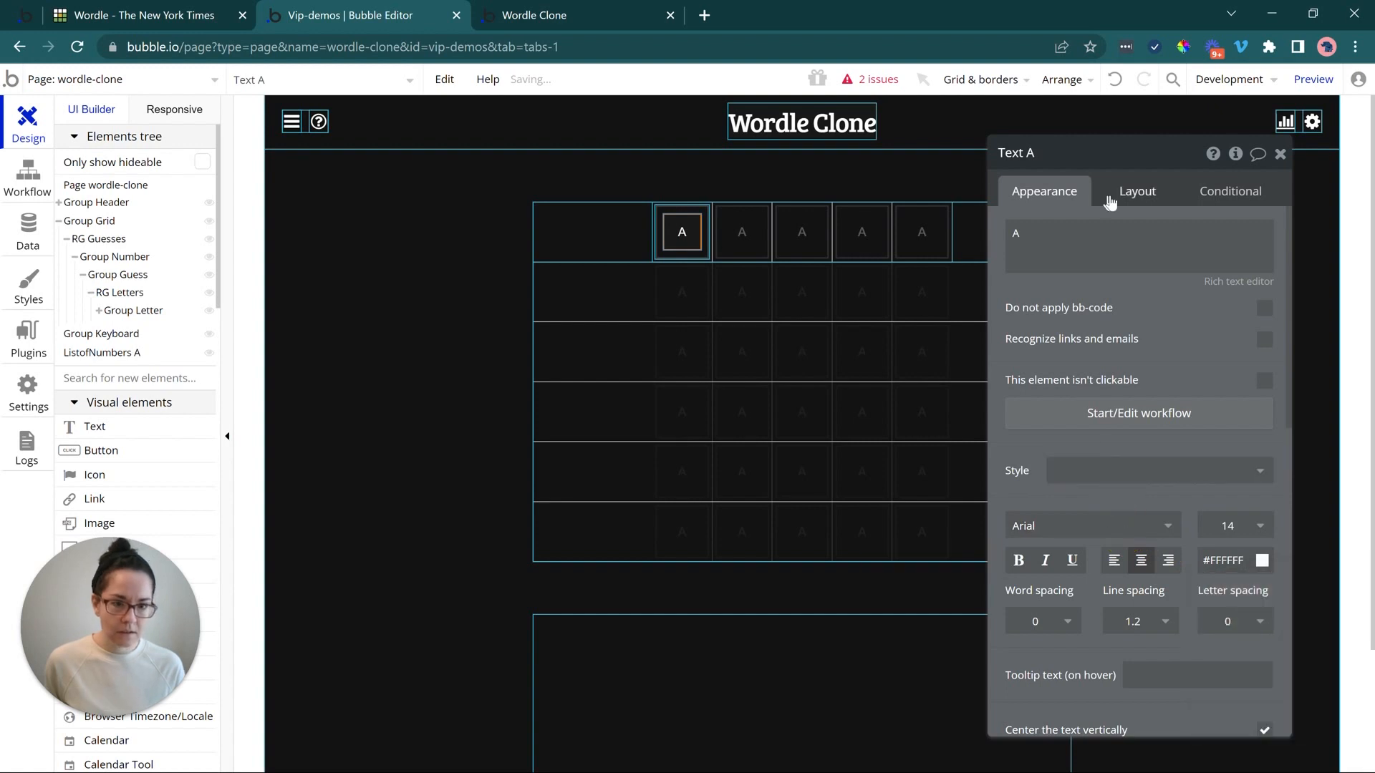
- Set the font size of the letter text to 20
left_click(1103, 199)
left_click(1048, 191)
left_click(1246, 525)
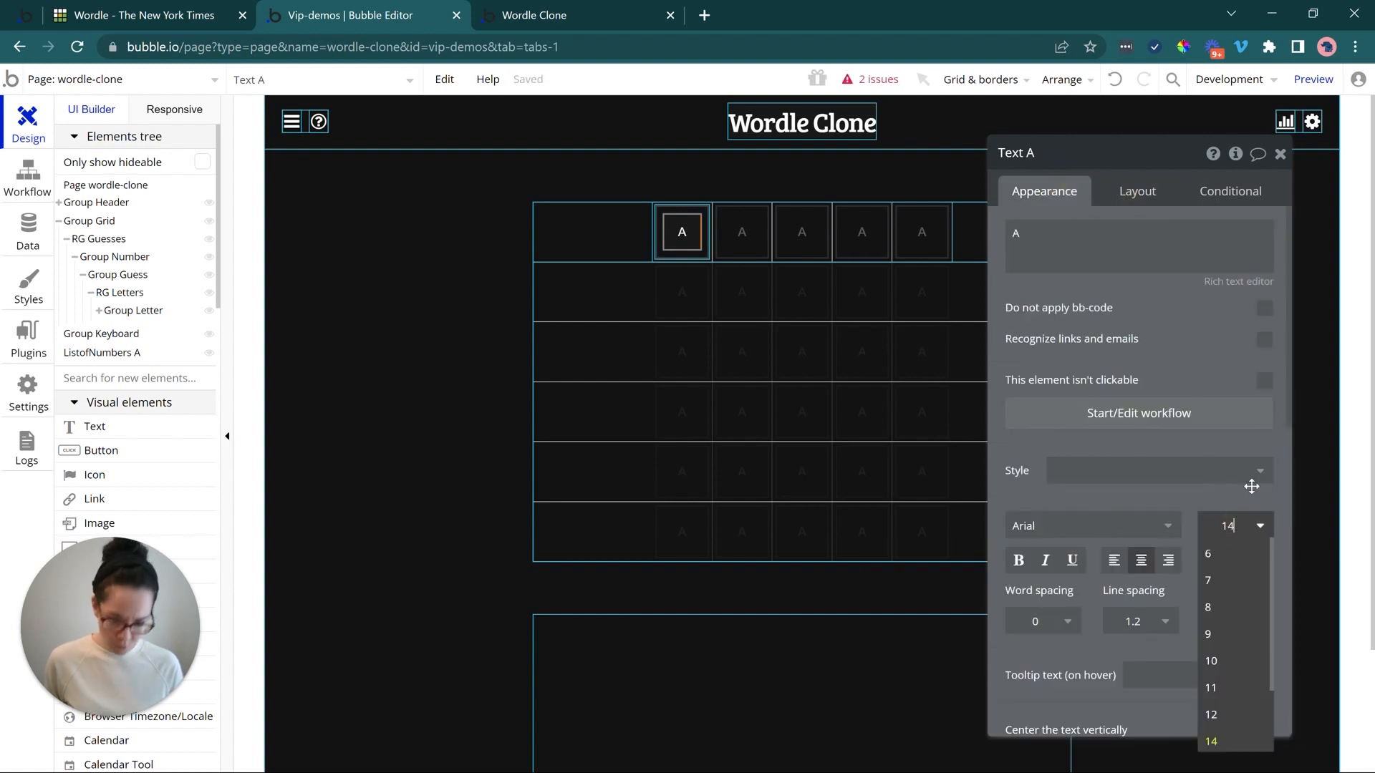
key("Return")
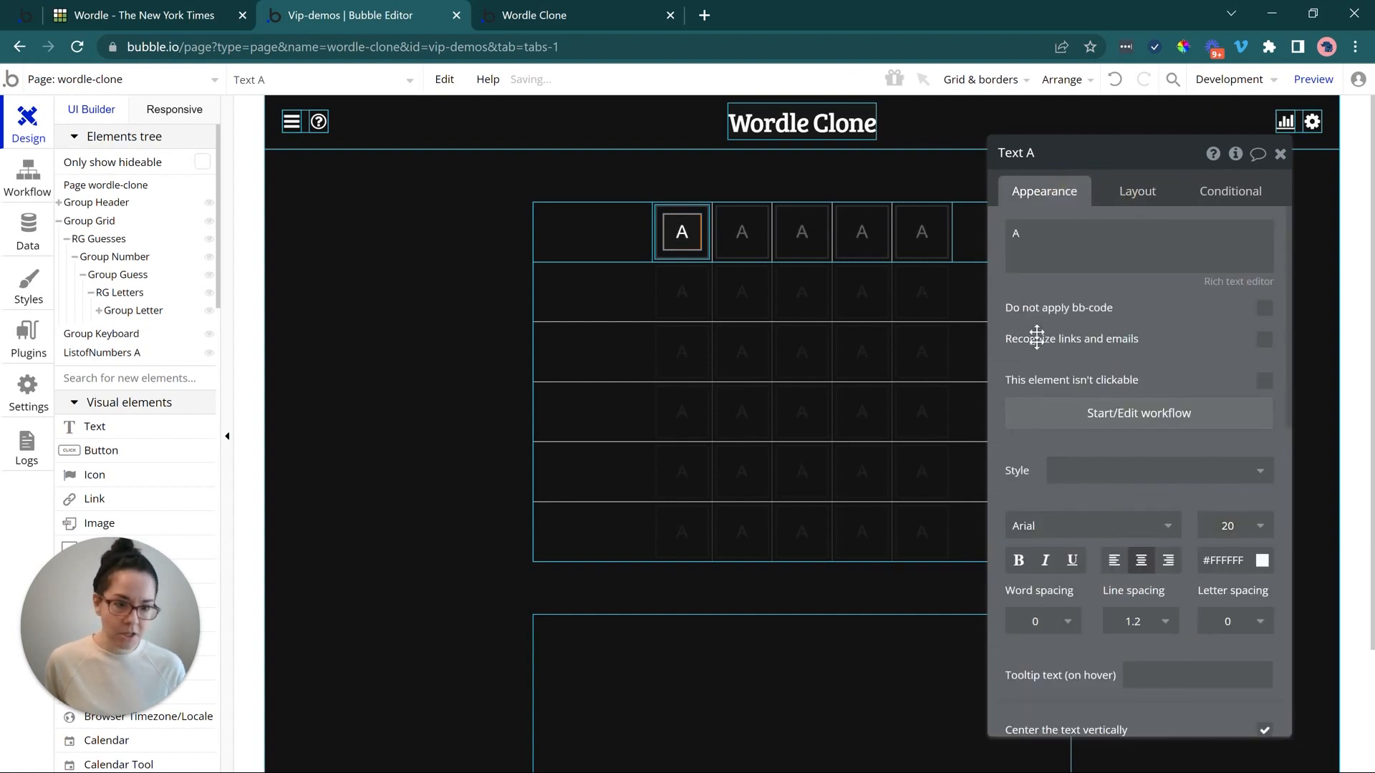
- Make the letter text's width flexible and fit to content with a 0 px minimum, and clear its minimum height
left_click_drag(1105, 307, 1077, 283)
left_click(1099, 184)
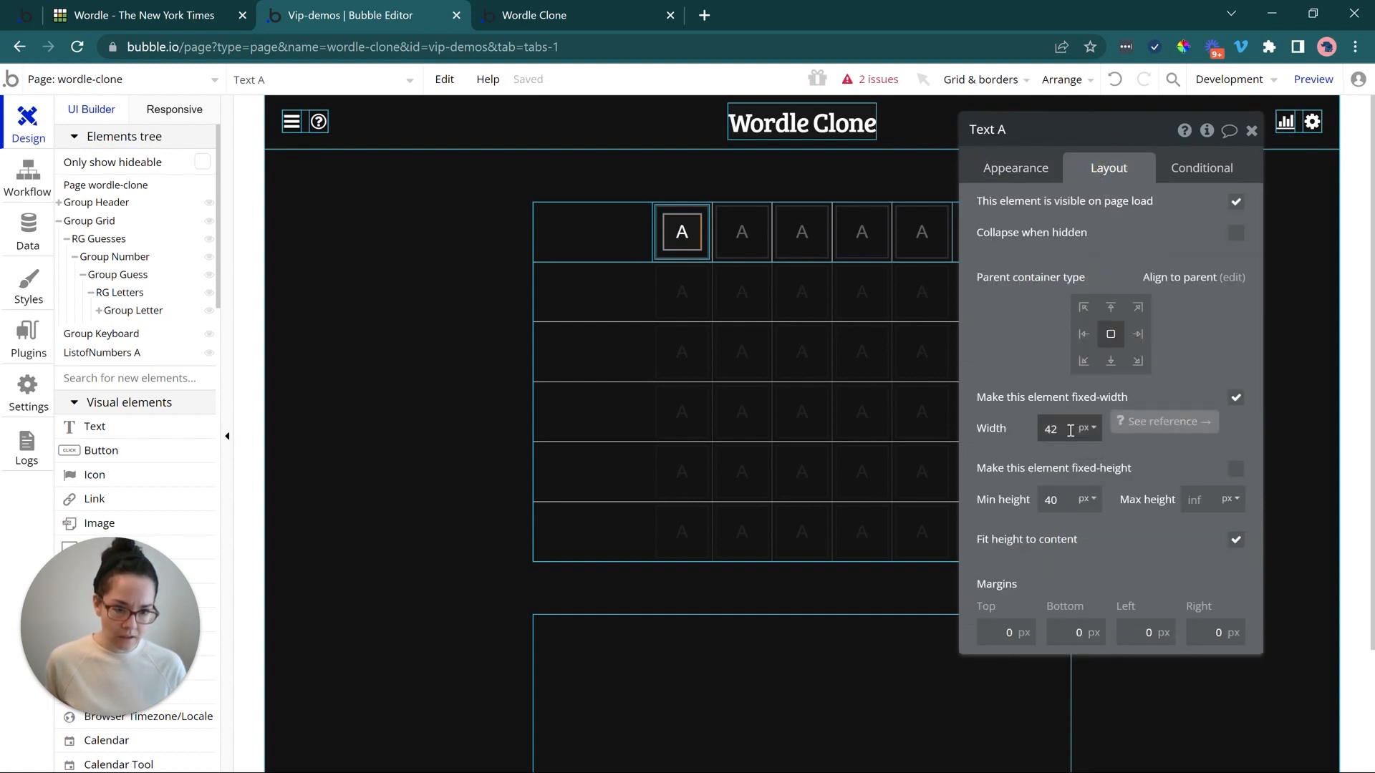
left_click(1040, 171)
left_click(1092, 169)
left_click(1228, 398)
left_click(1235, 397)
left_click(1235, 468)
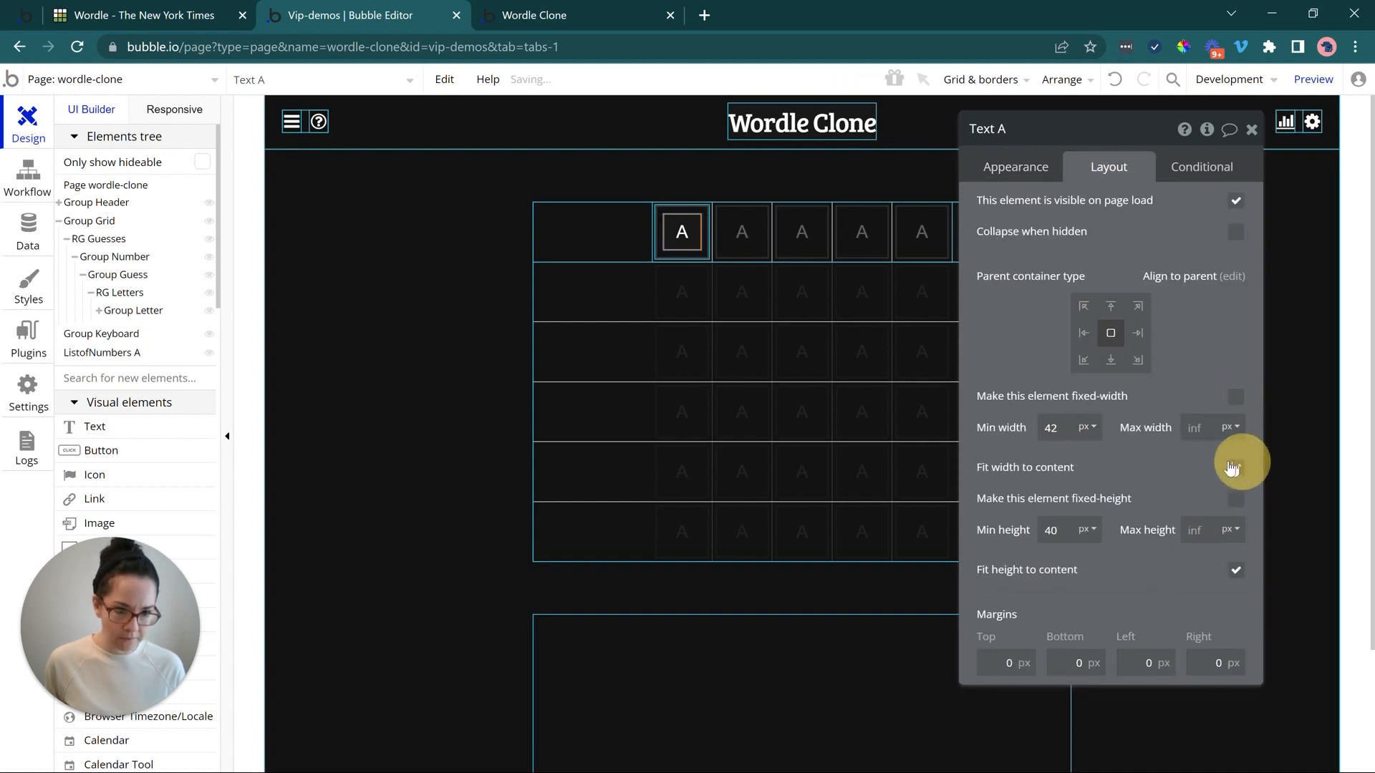
left_click(995, 423)
key("BackSpace")
left_click(1103, 466)
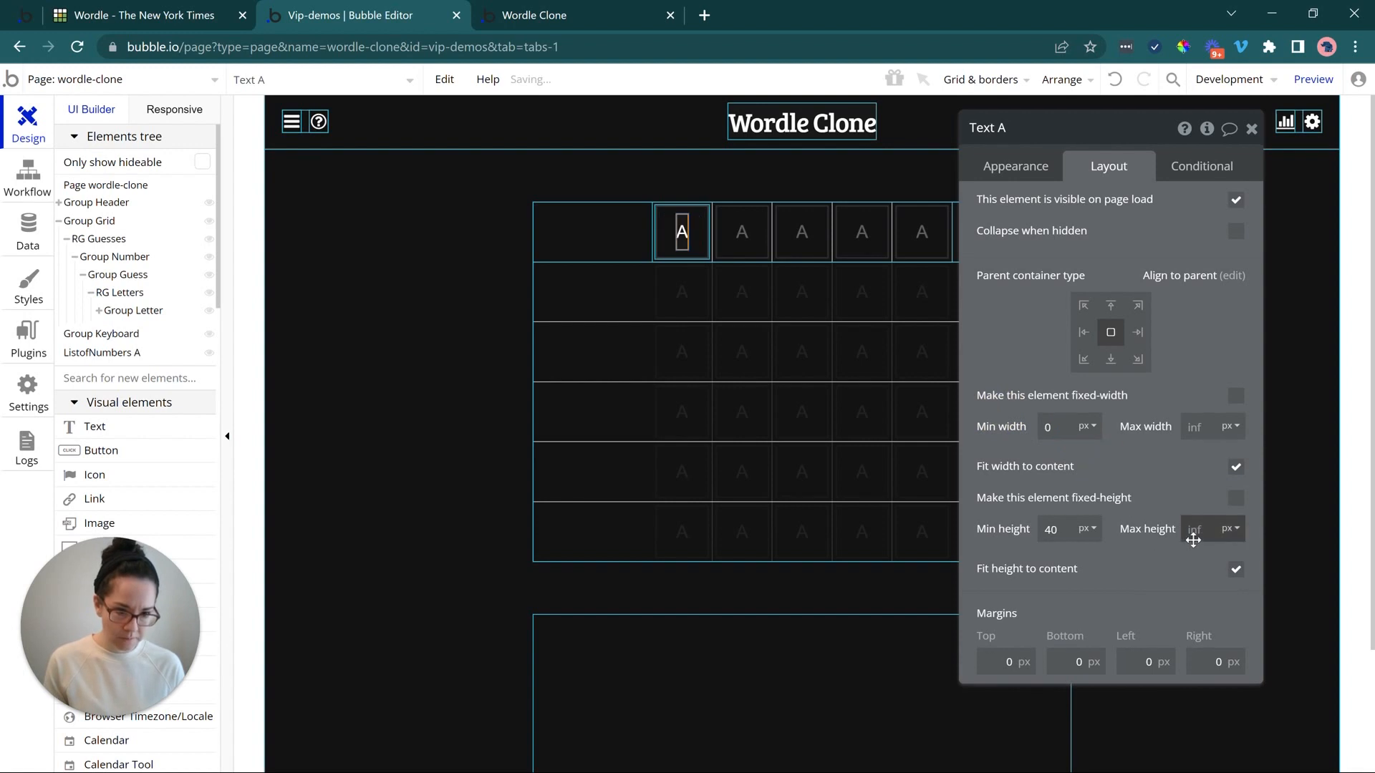
left_click_drag(1067, 532, 1033, 526)
key("BackSpace")
- Set the font size of the letter text to 30, and select the surrounding Group Letter
left_click(1016, 161)
left_click(1216, 501)
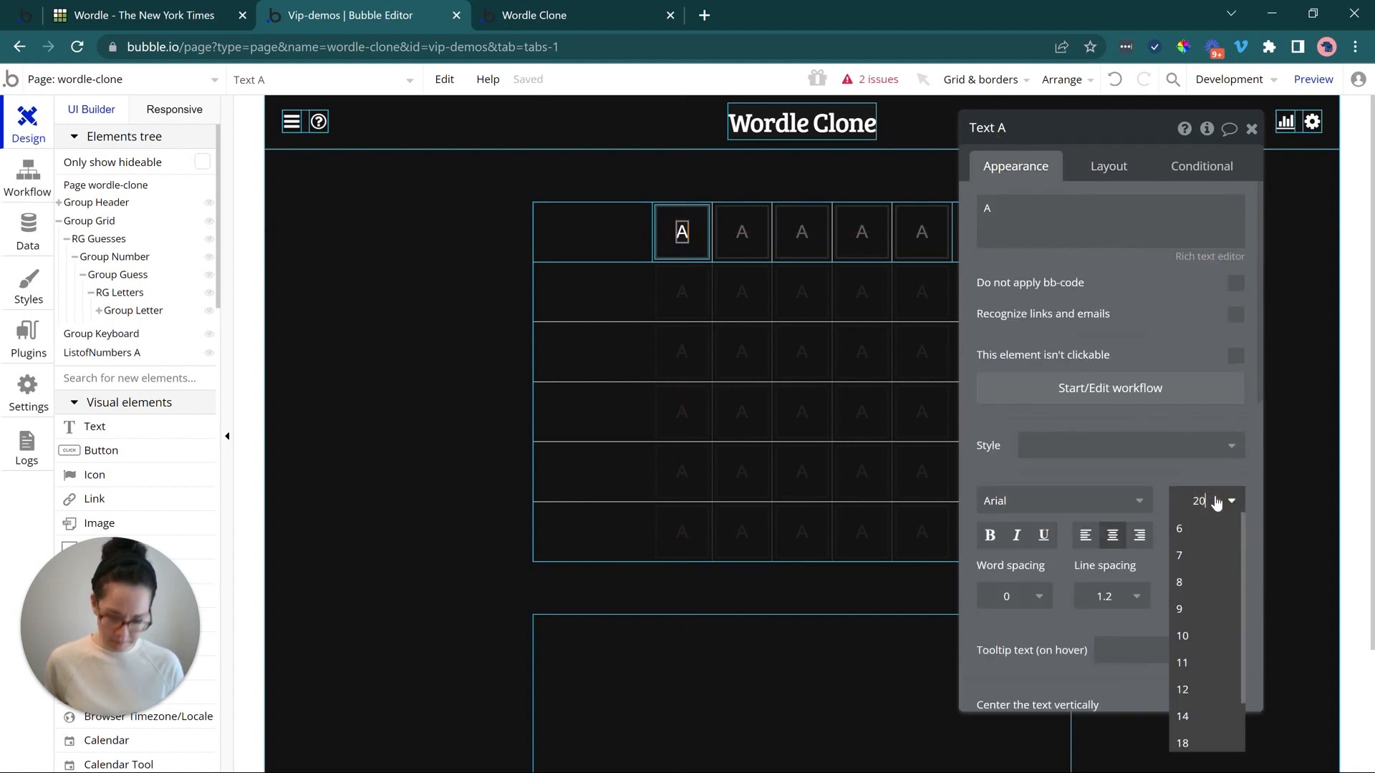
type("30")
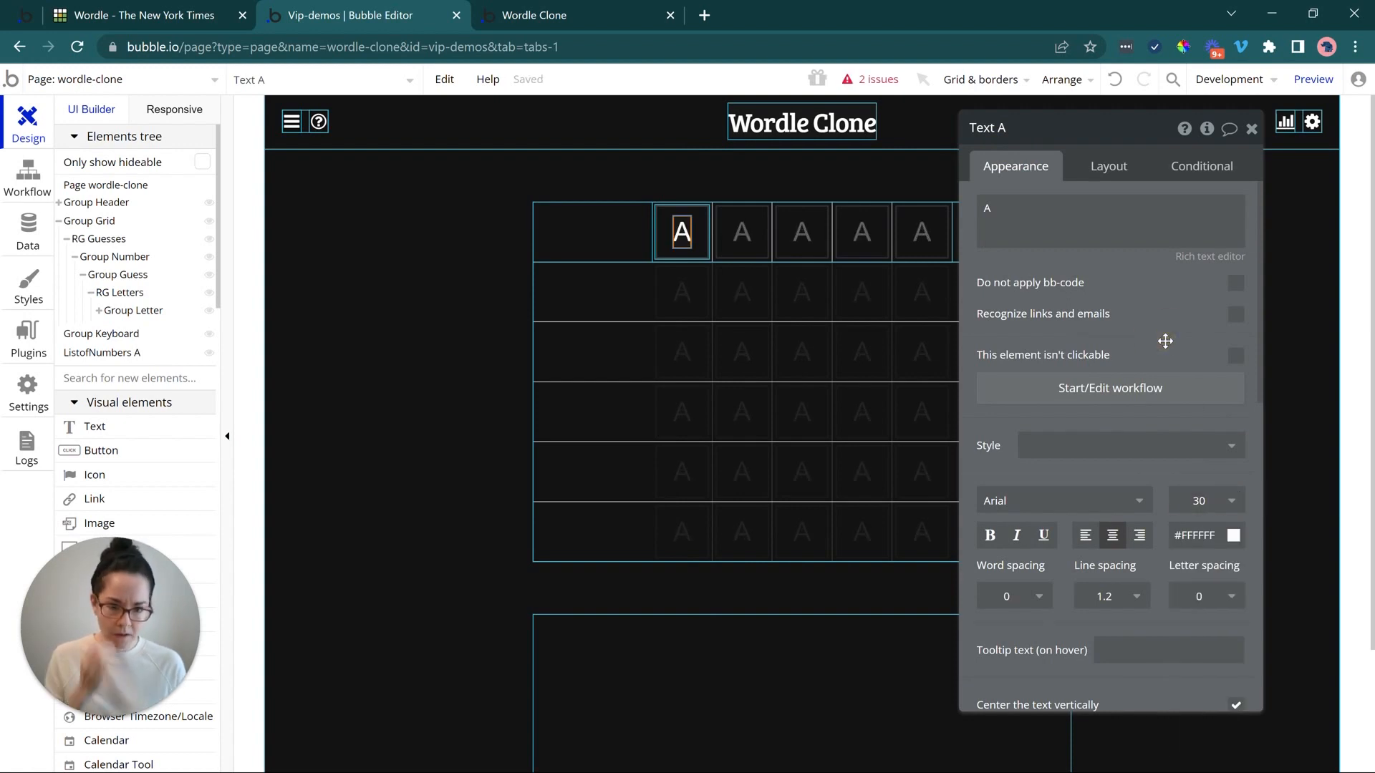
left_click(700, 241)
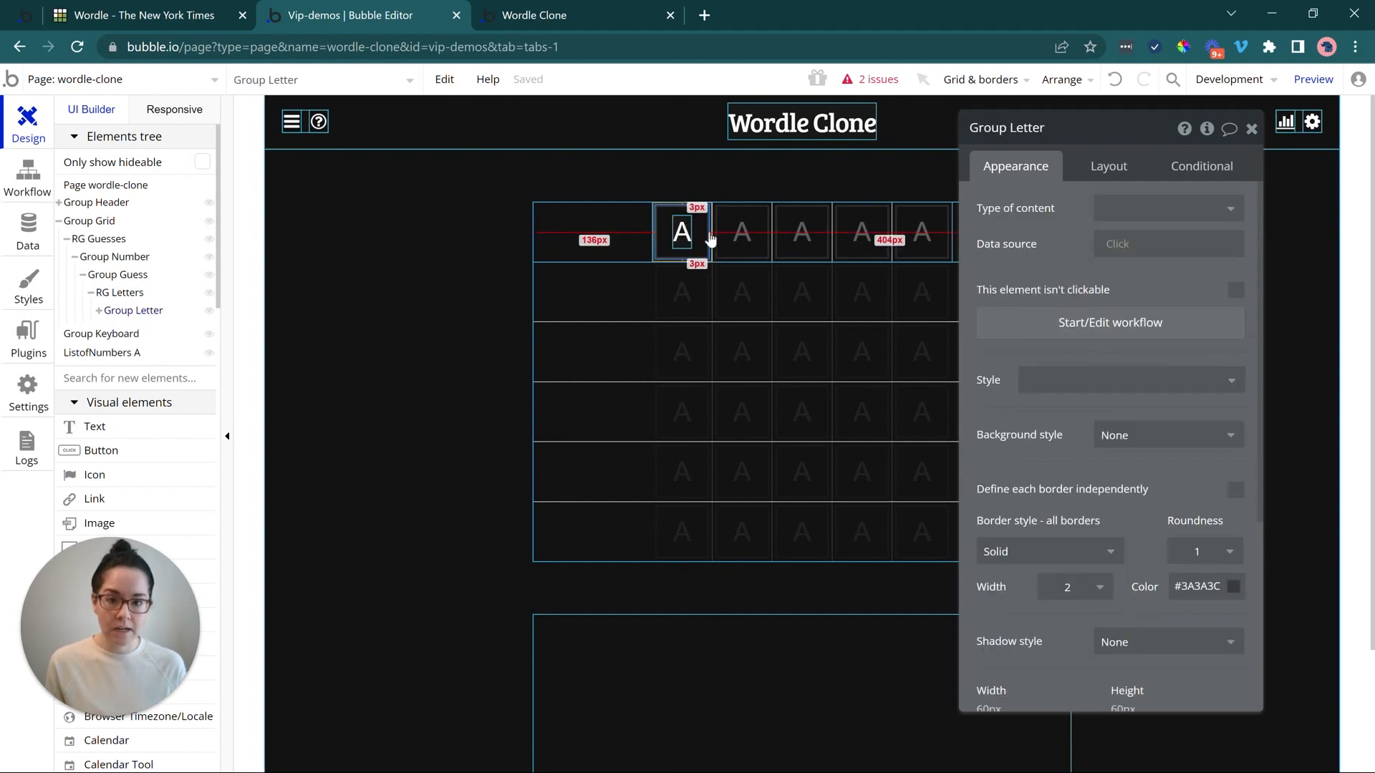
- Expand Group Letter in the elements tree, close its properties, and look over the guess grid and the empty keyboard area
left_click(99, 310)
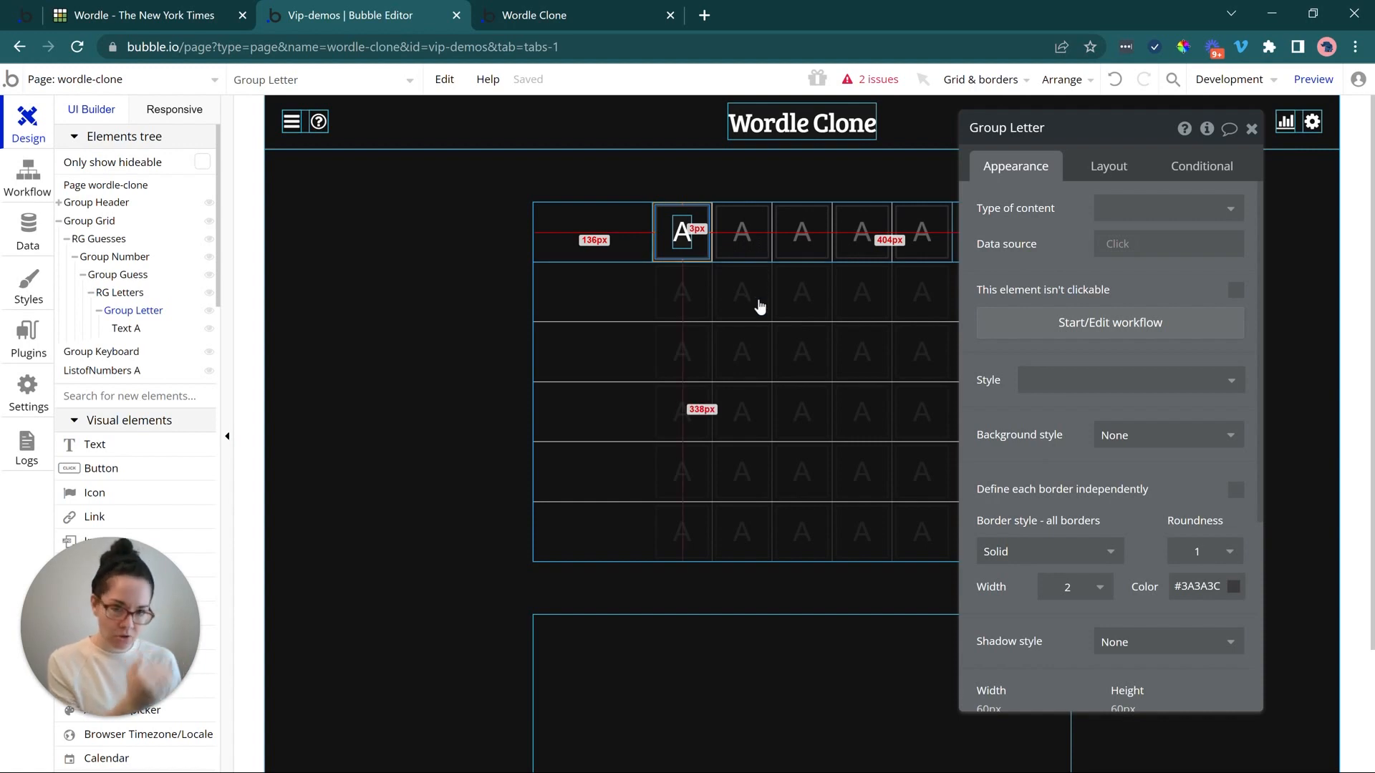
left_click(1251, 129)
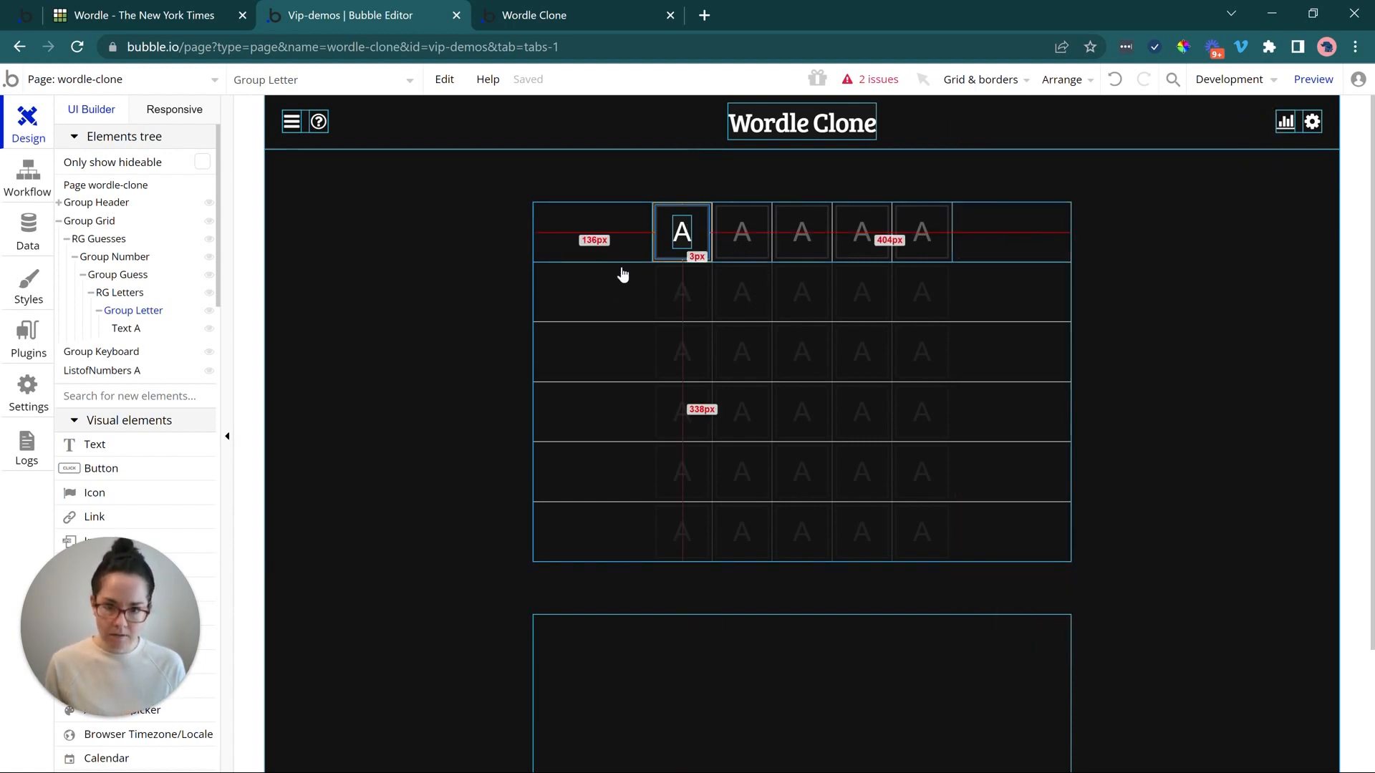
scroll(622, 276, "down", 3)
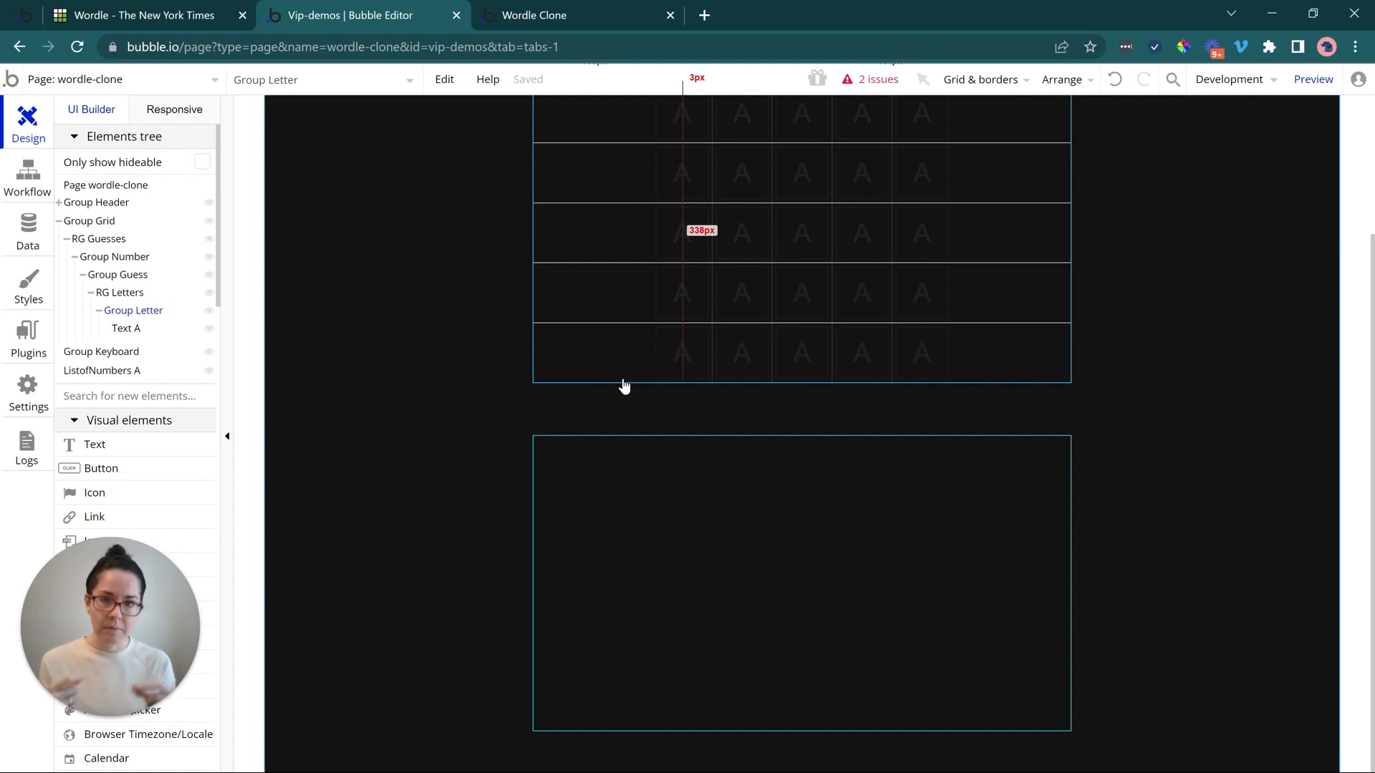
scroll(611, 313, "up", 3)
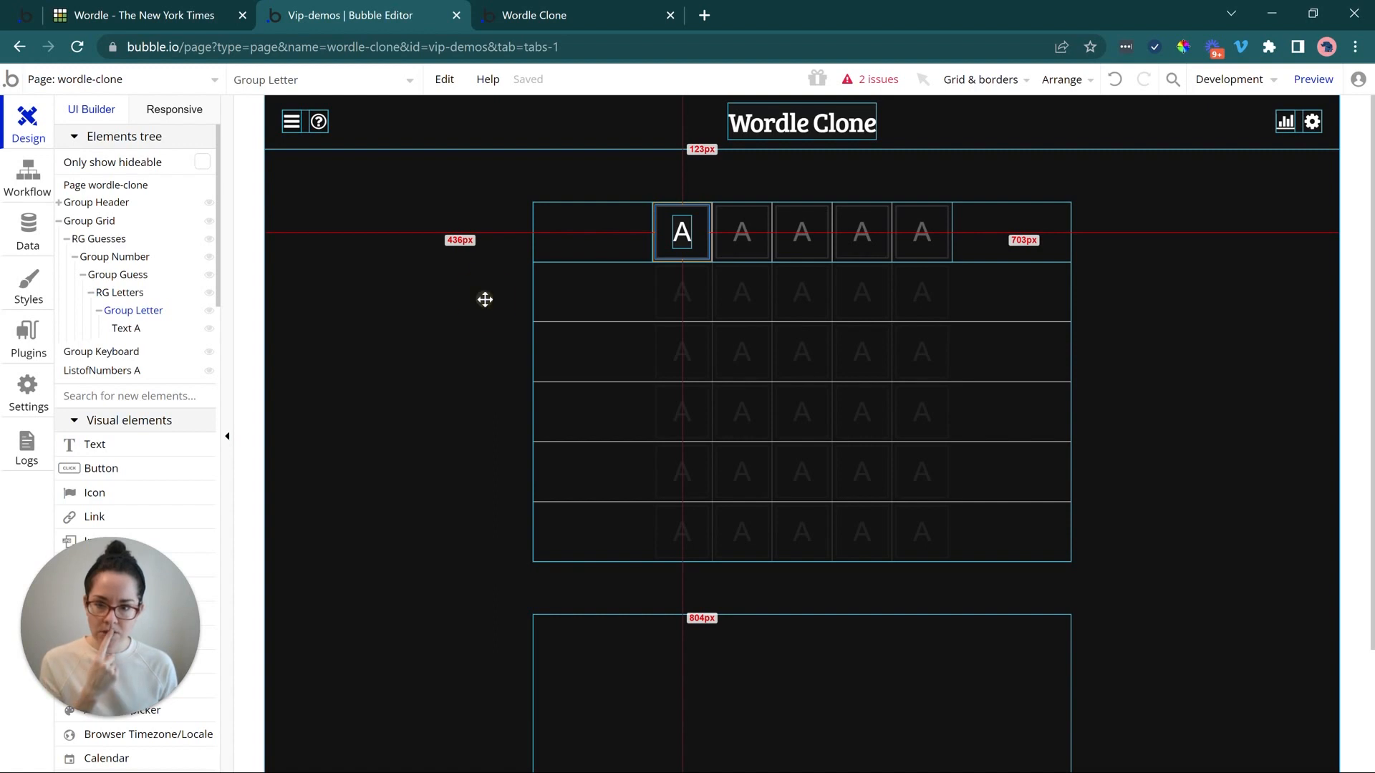
- Create a custom state named alphabet on the wordle-clone page, with type text and multiple entries allowed
double_click(484, 300)
left_click_drag(1061, 210, 981, 209)
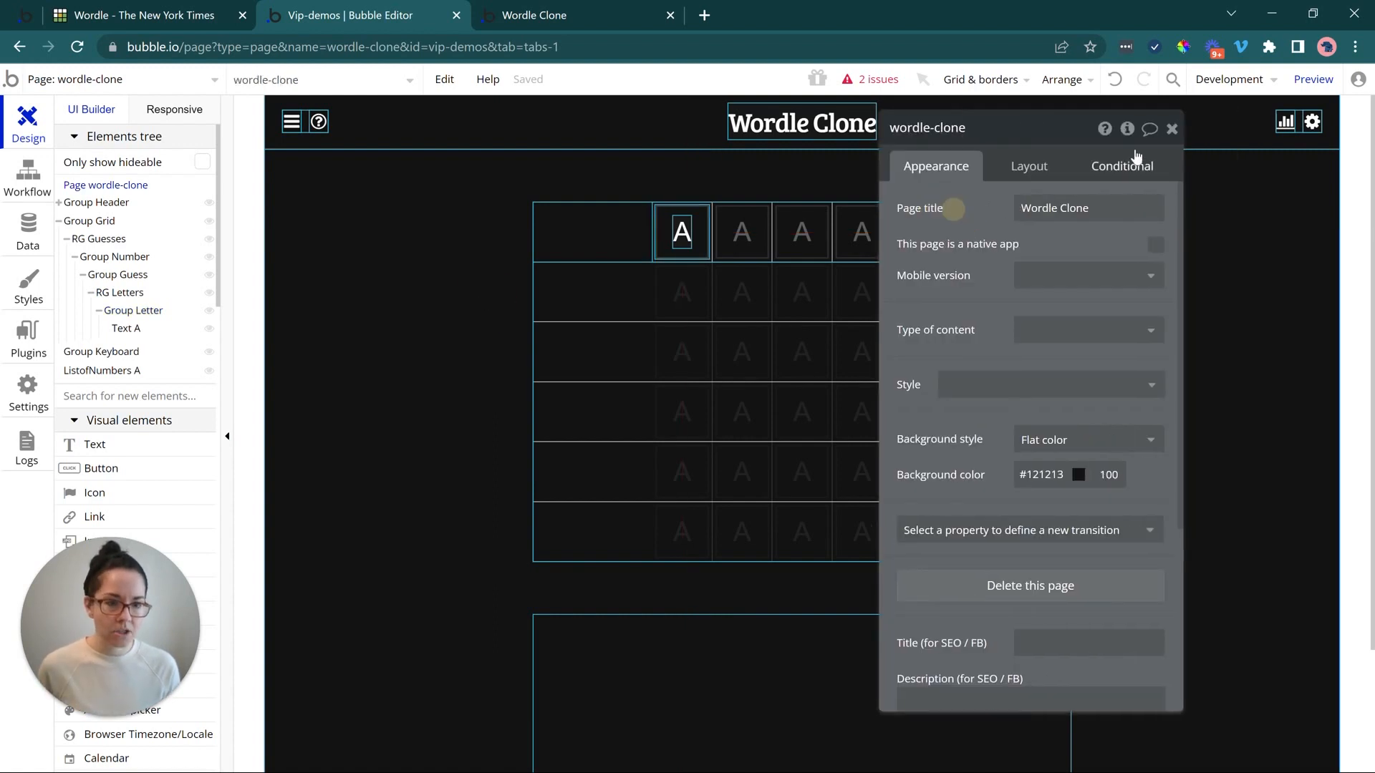
left_click(1126, 128)
left_click(693, 188)
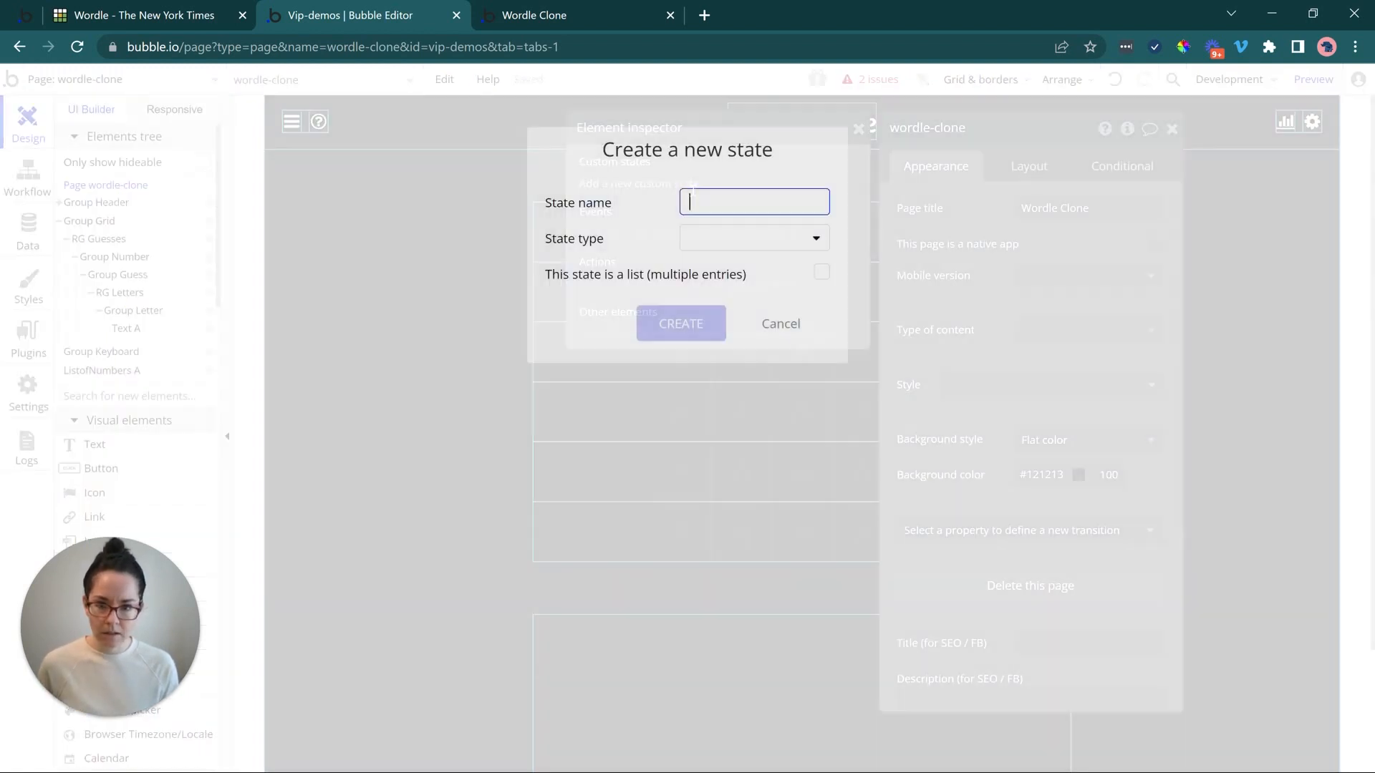
type("alphabet")
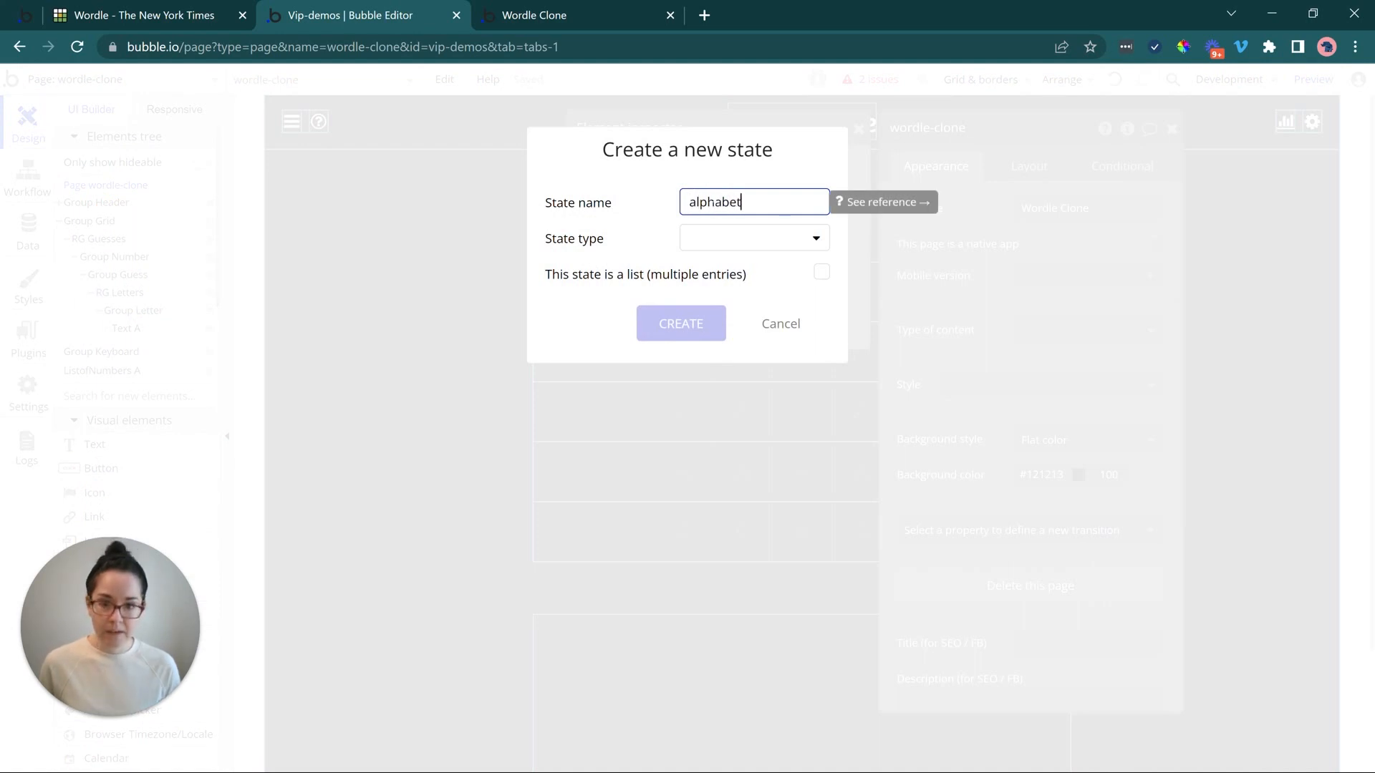
left_click(818, 276)
left_click(803, 238)
left_click(788, 270)
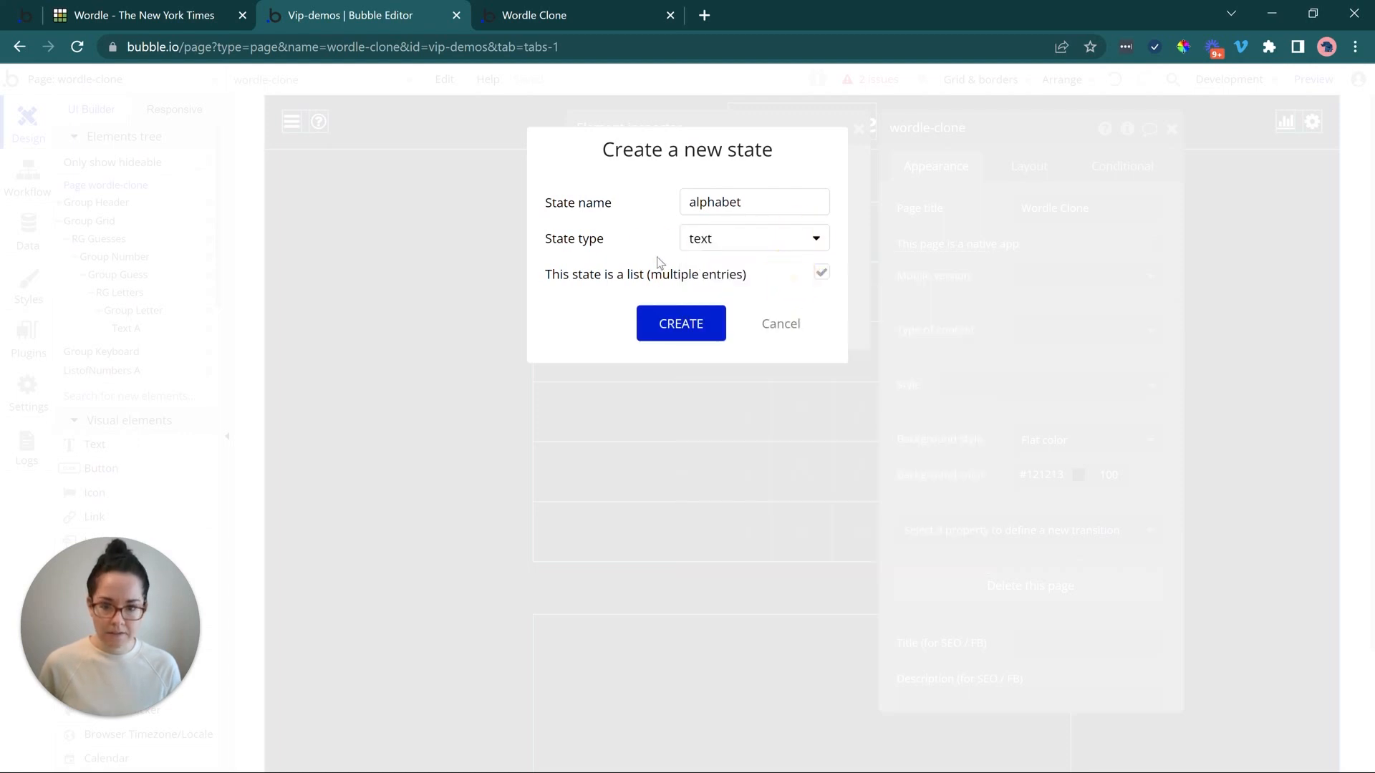
left_click(678, 324)
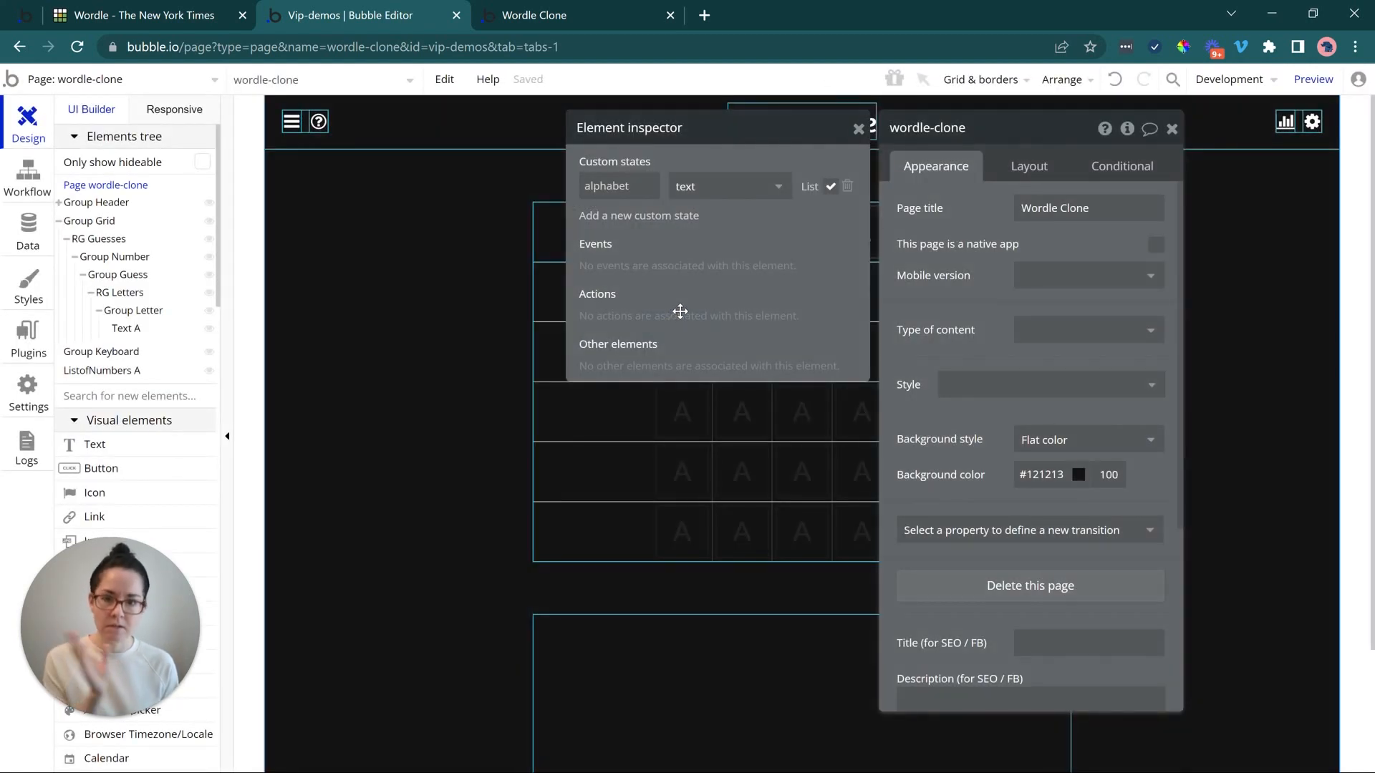
left_click(1171, 128)
- Add a "Page is loaded" event to the page's workflows
left_click(36, 179)
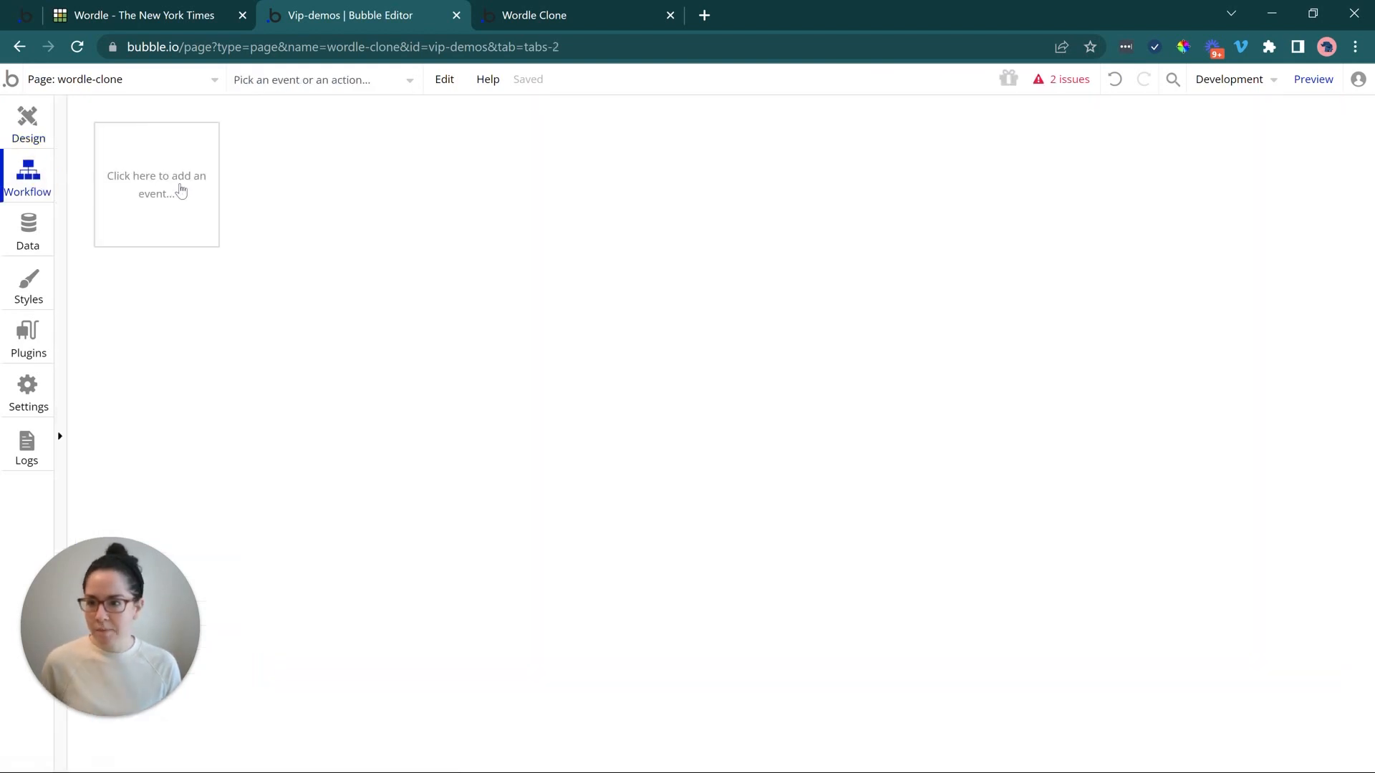
left_click(183, 192)
left_click(263, 305)
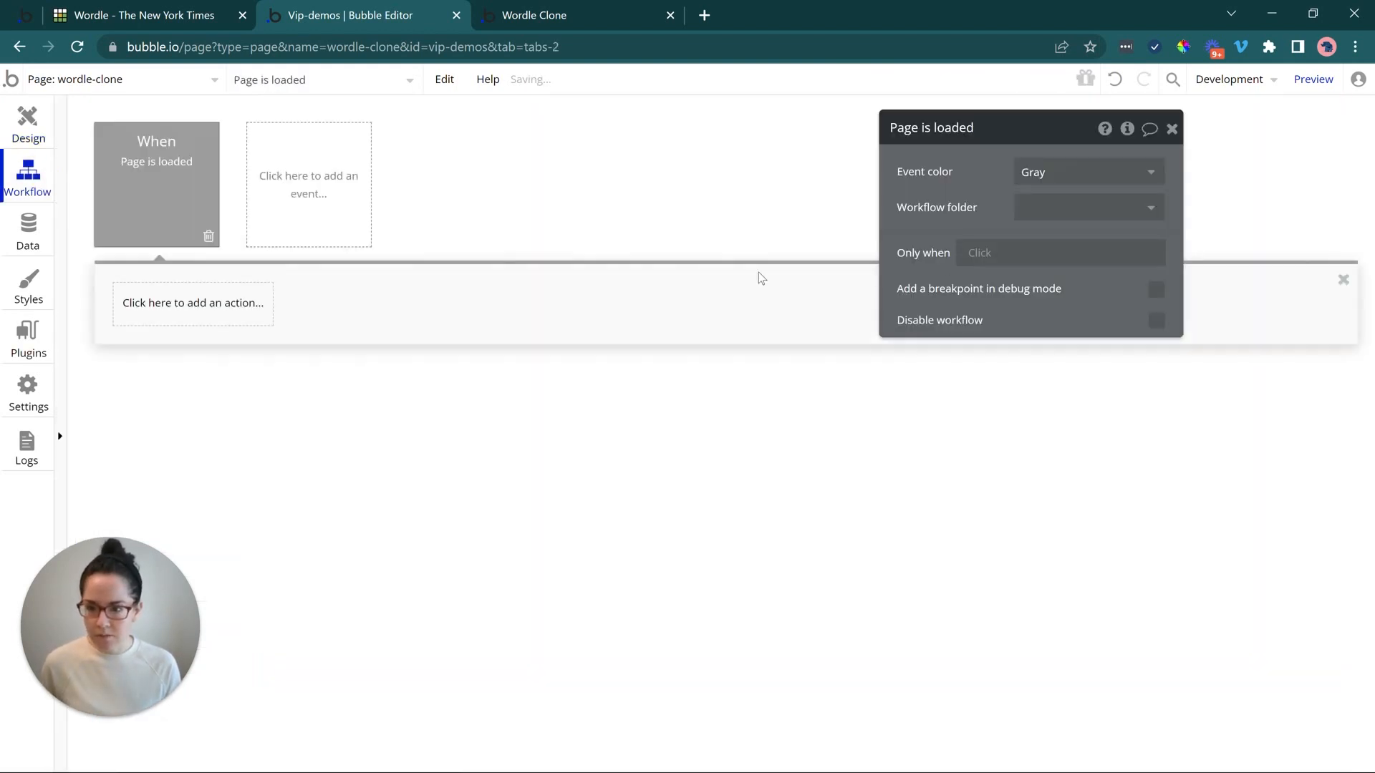
left_click_drag(957, 225, 644, 246)
- Add a Set state action to the page load event, targeting the wordle-clone element's alphabet custom state
left_click(202, 316)
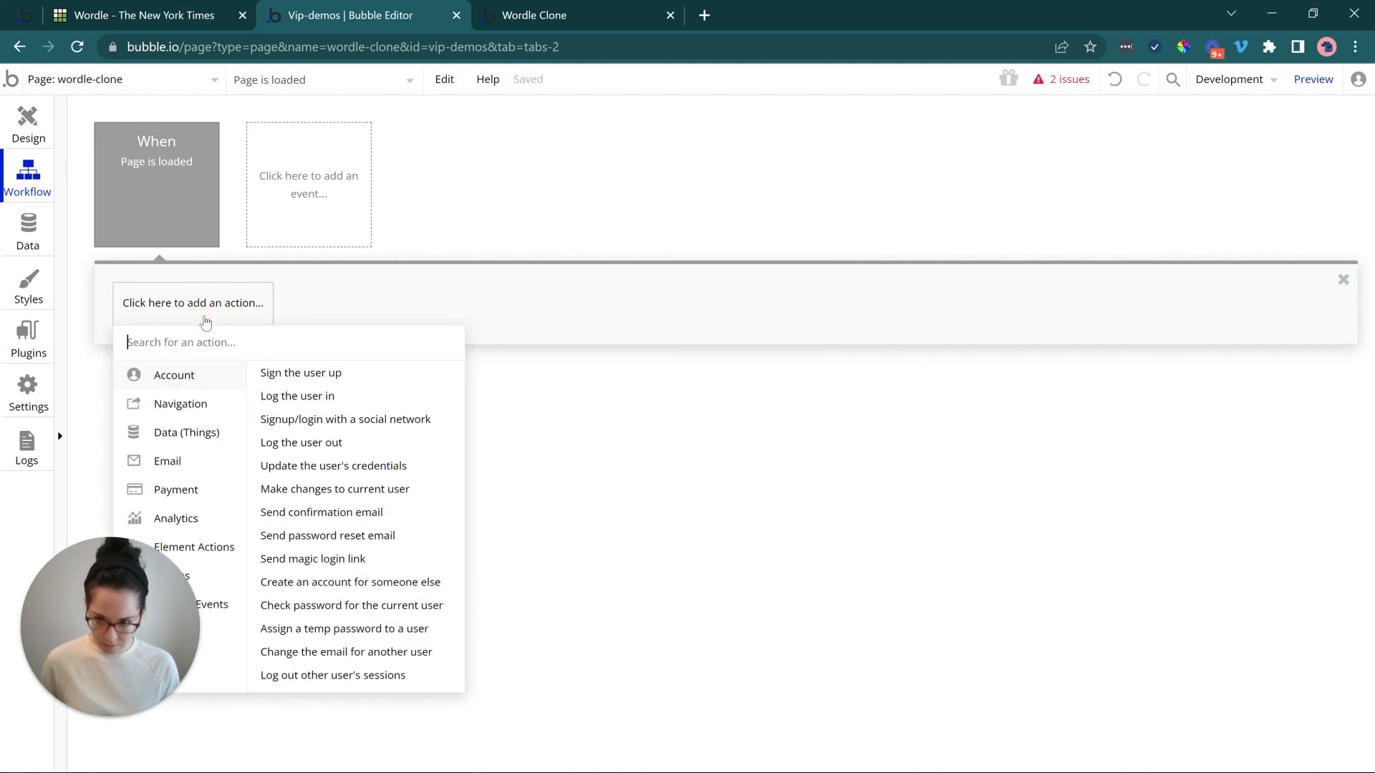
type("set")
left_click(187, 442)
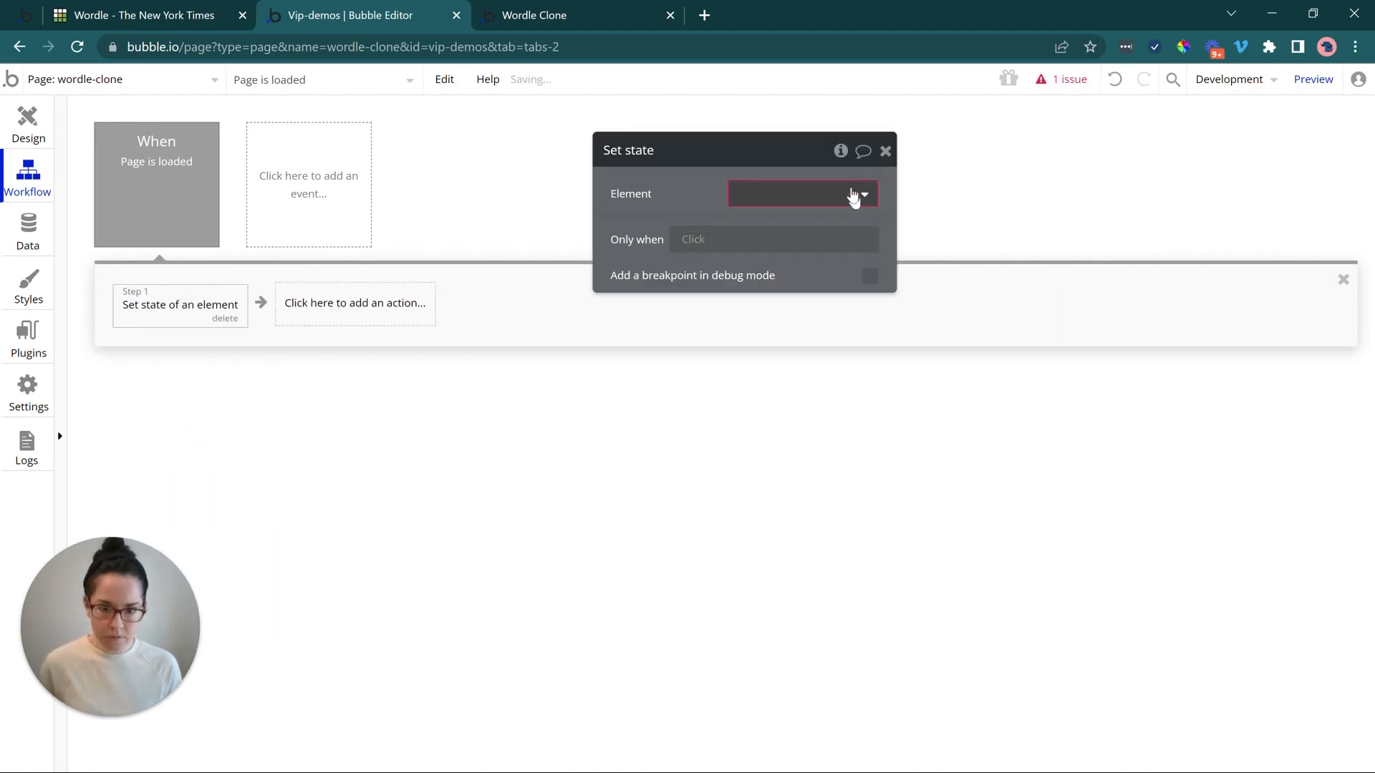
left_click(852, 195)
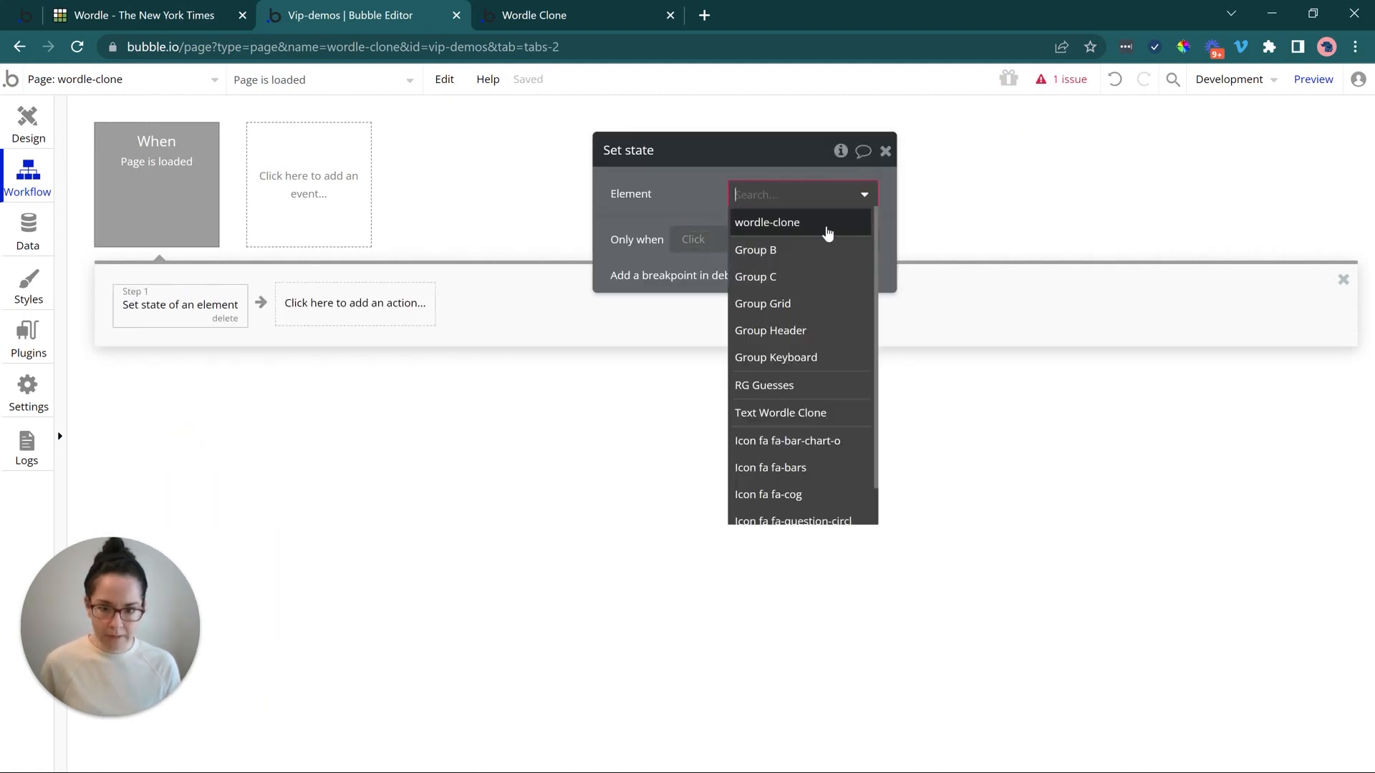
left_click(761, 224)
left_click(761, 229)
left_click(763, 261)
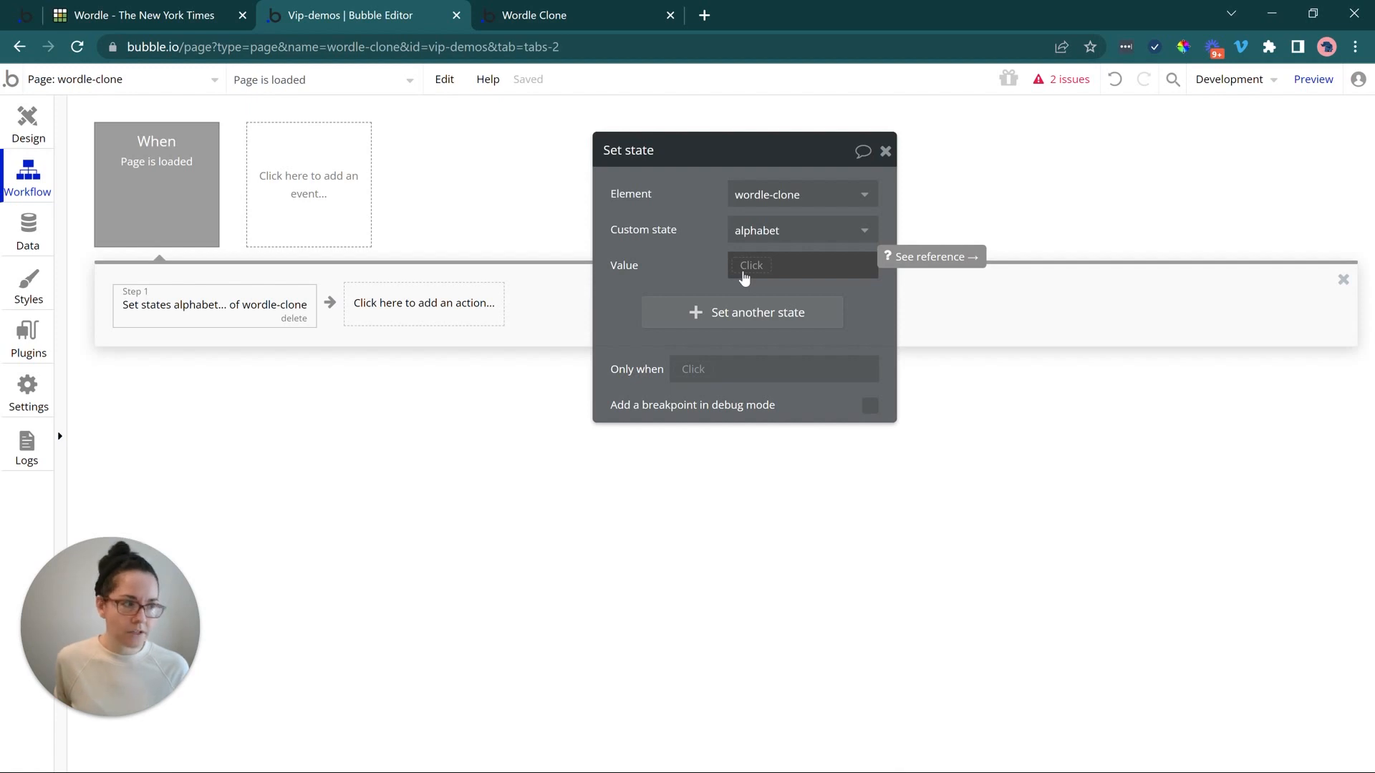
- Check how the alphabet custom state is defined on the wordle-clone page, including its type and list setting
left_click(745, 276)
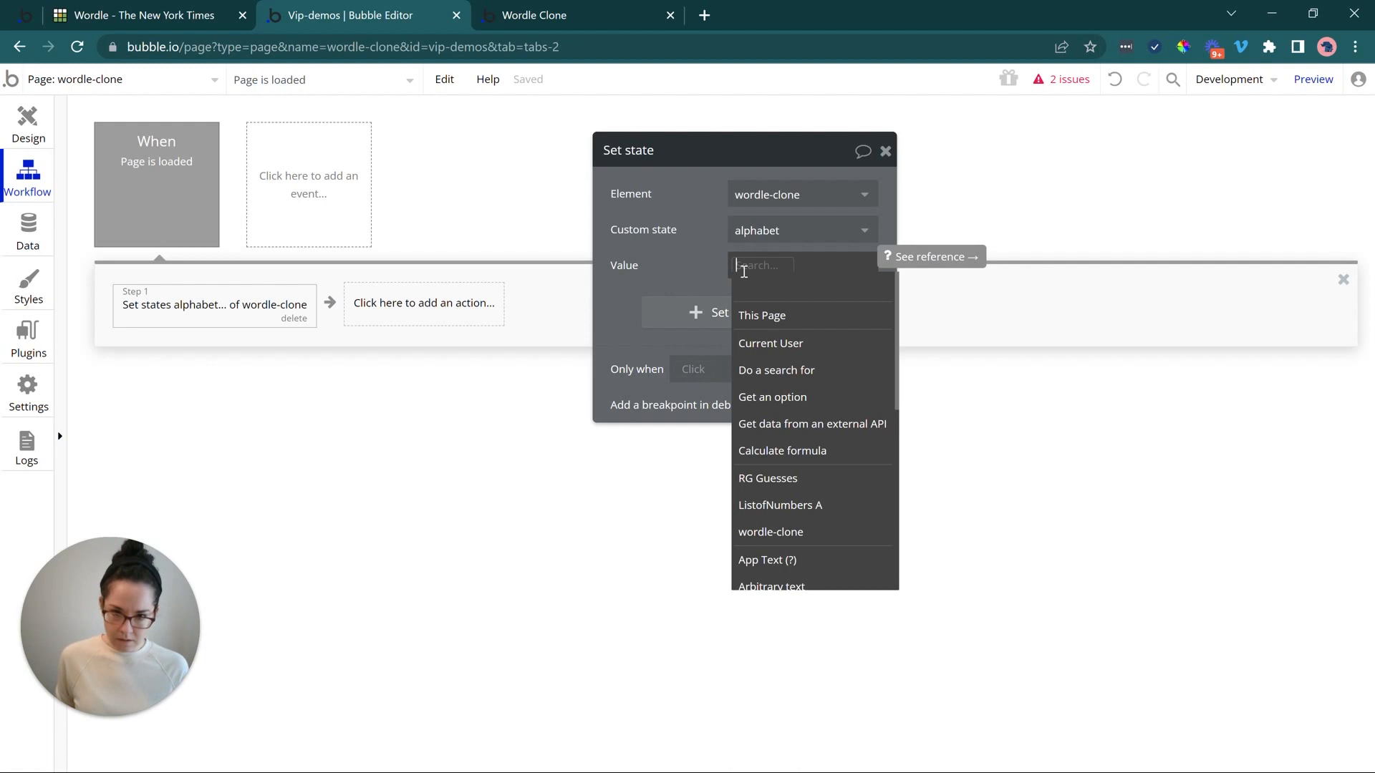
left_click(756, 267)
left_click(758, 266)
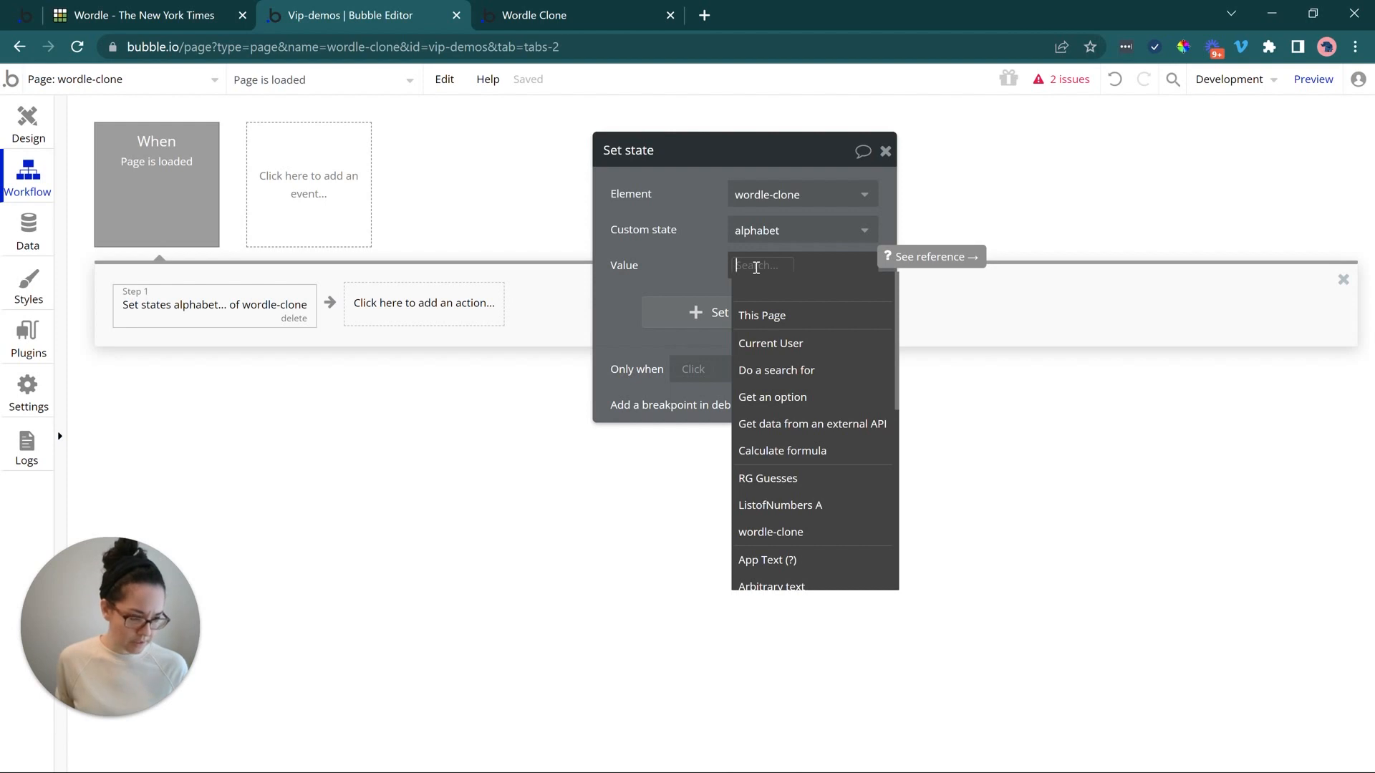
left_click(32, 136)
left_click(390, 206)
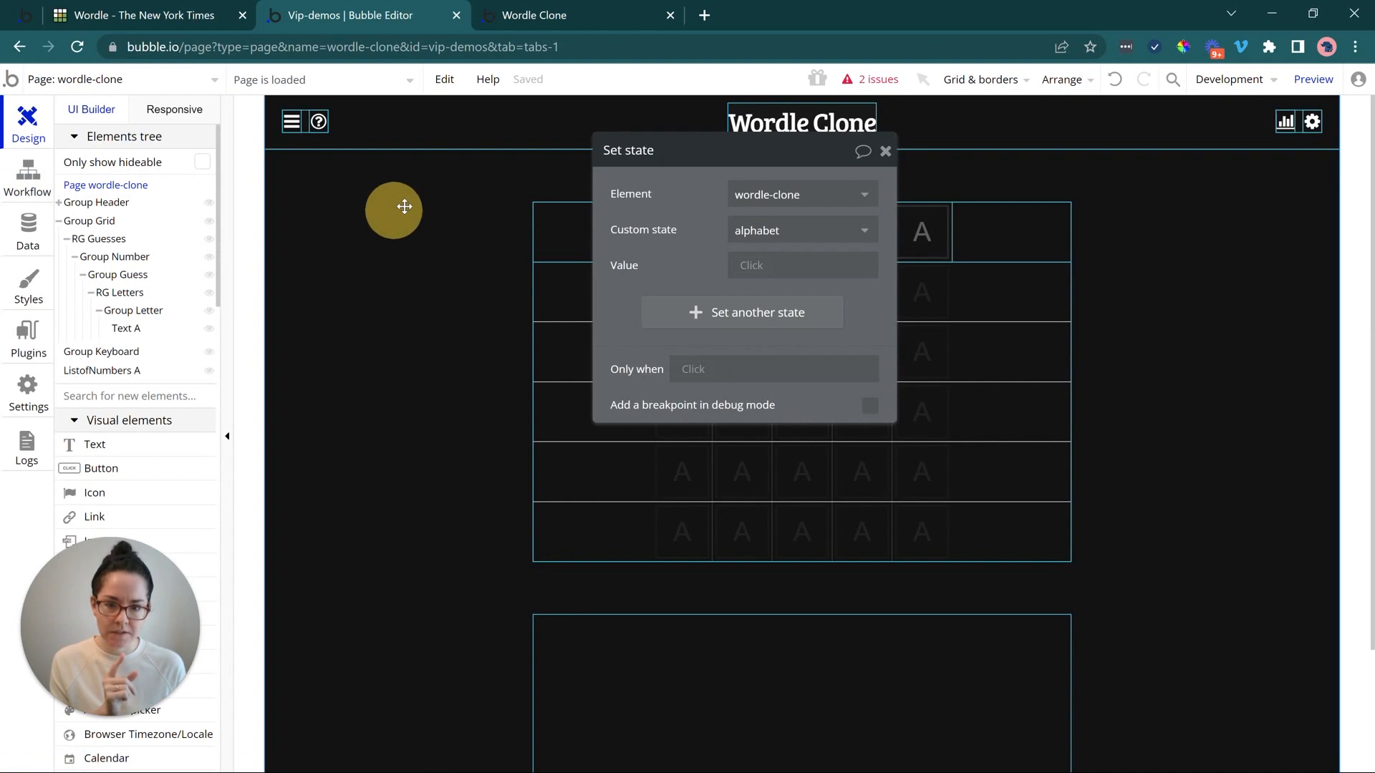
left_click(842, 152)
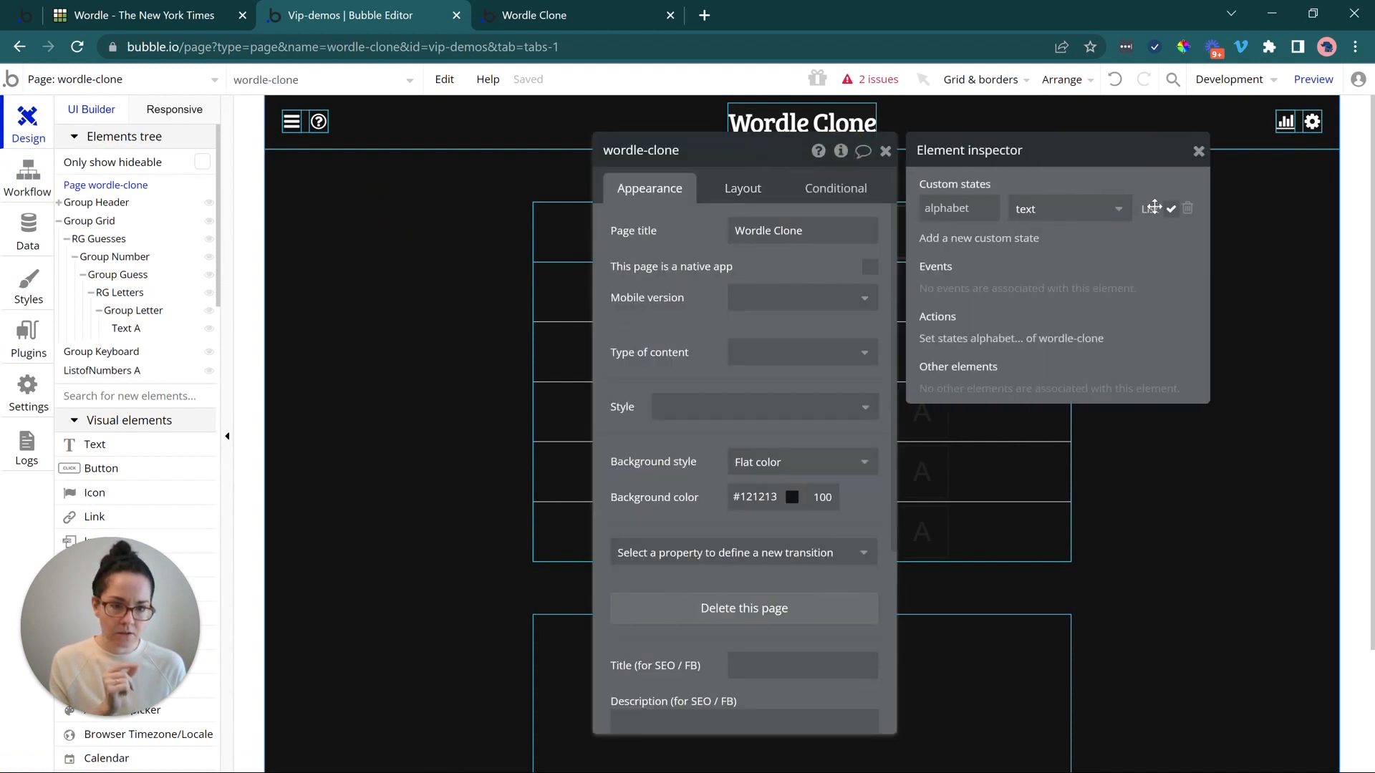
left_click(1162, 209)
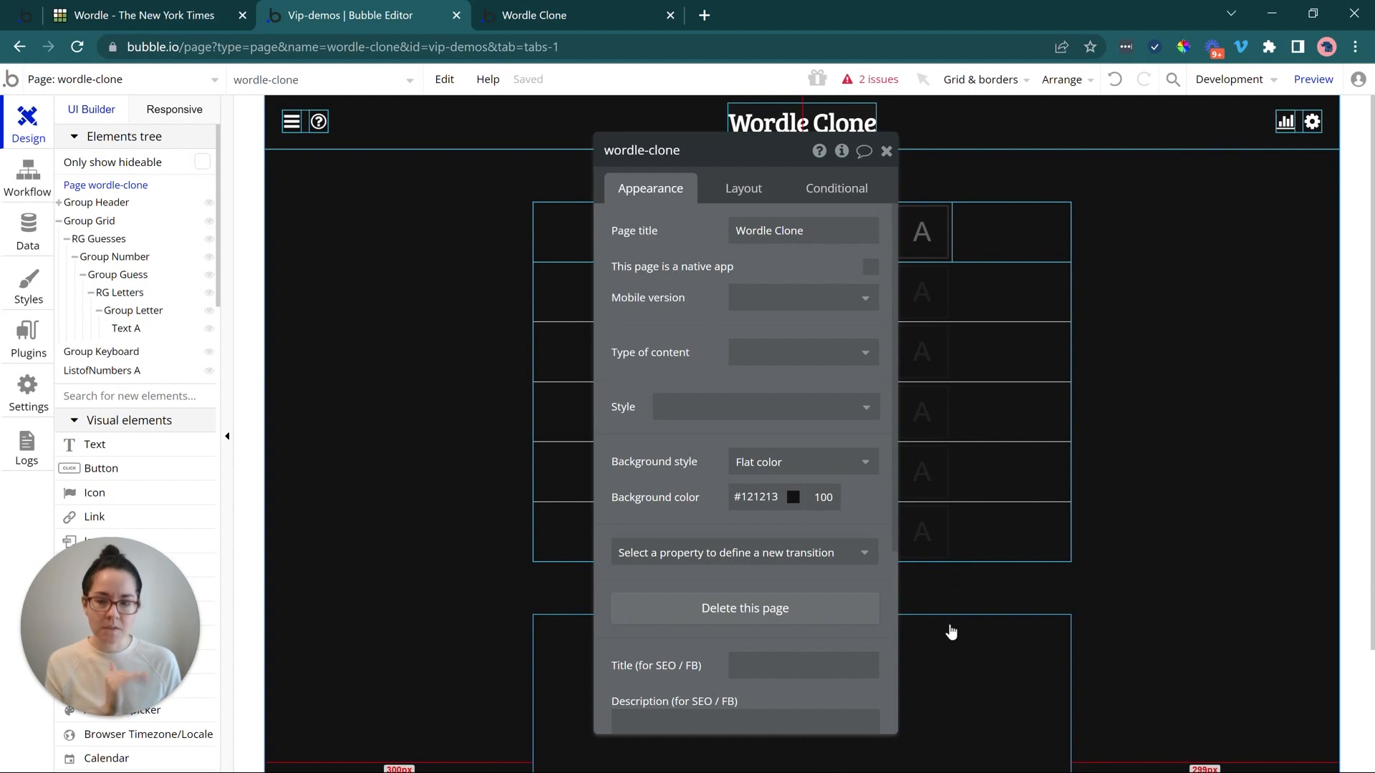
- Enter a,b,c as the alphabet state's value in the page load workflow's Set state action
left_click(30, 178)
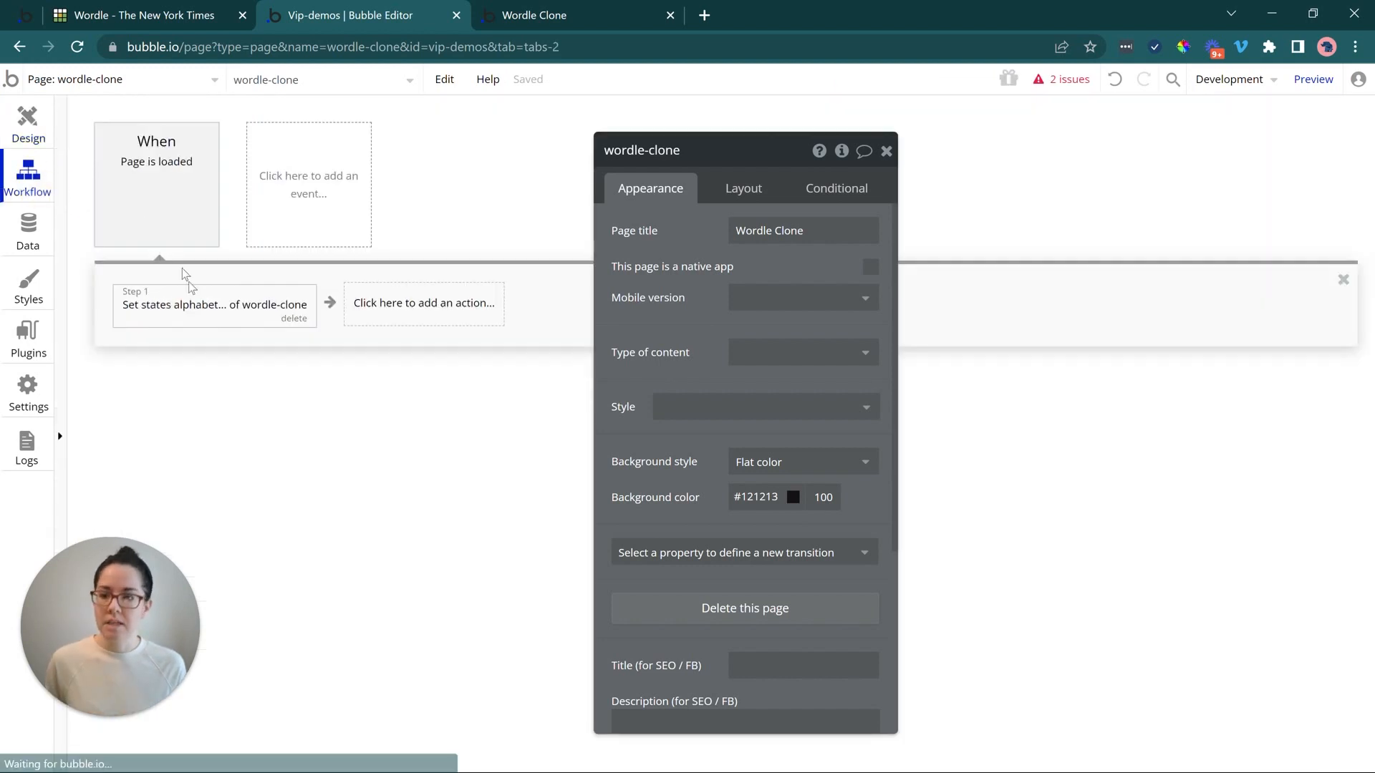
left_click(191, 290)
left_click(738, 272)
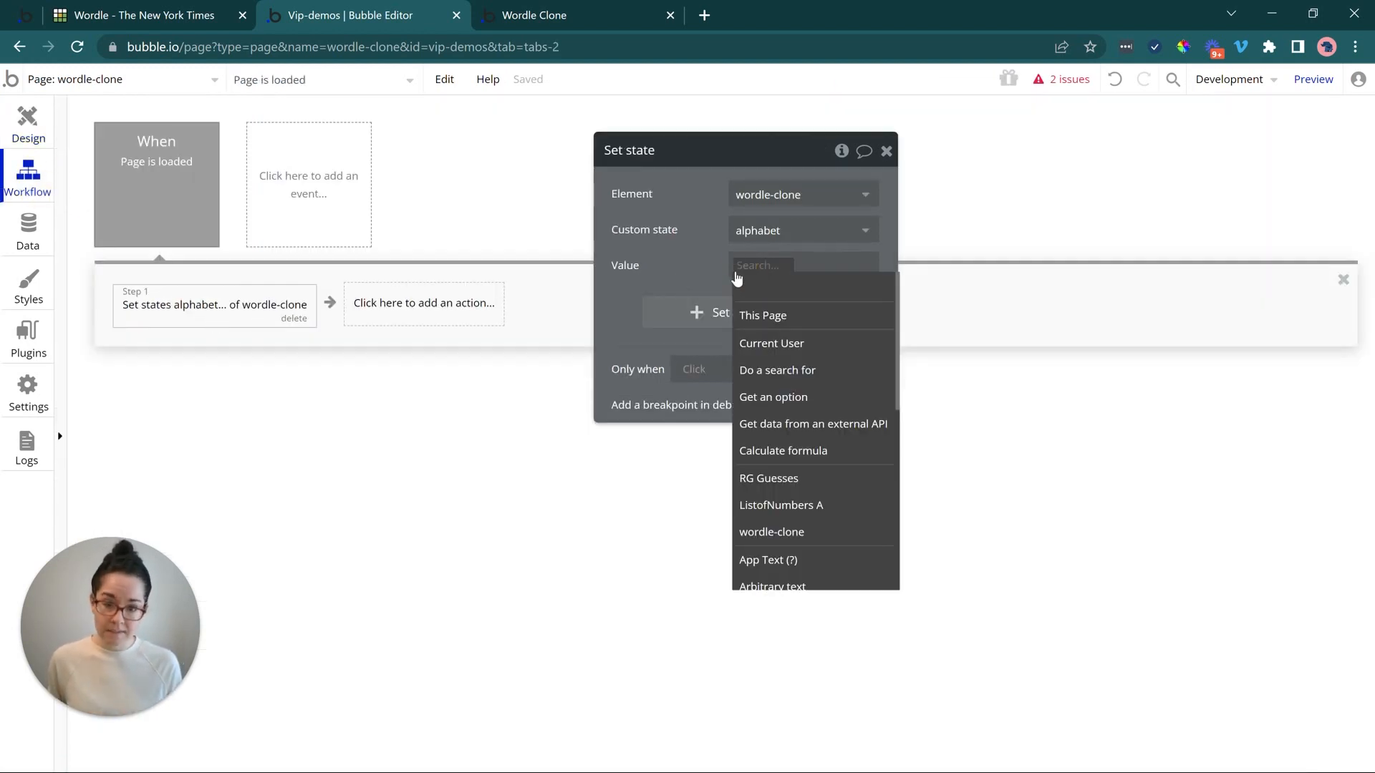
type("a")
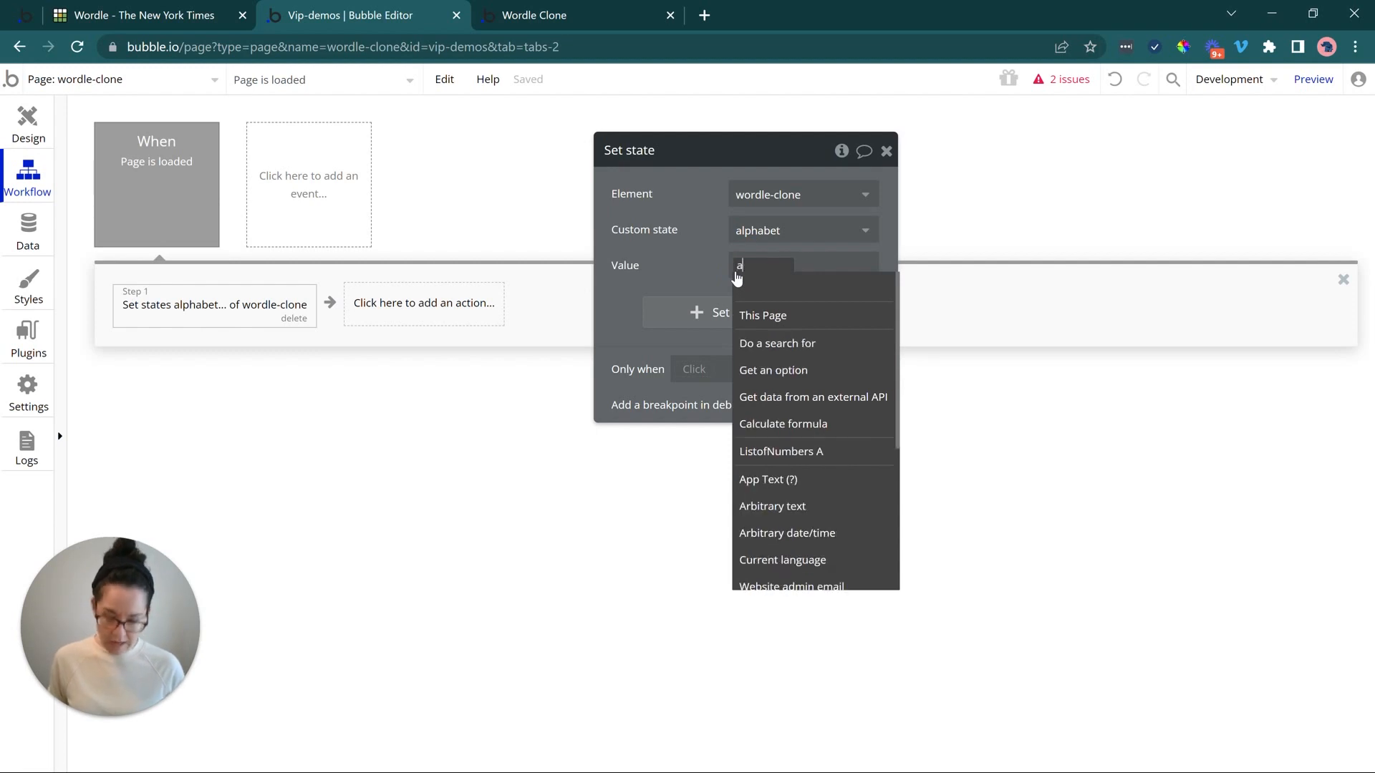
type(",b,c")
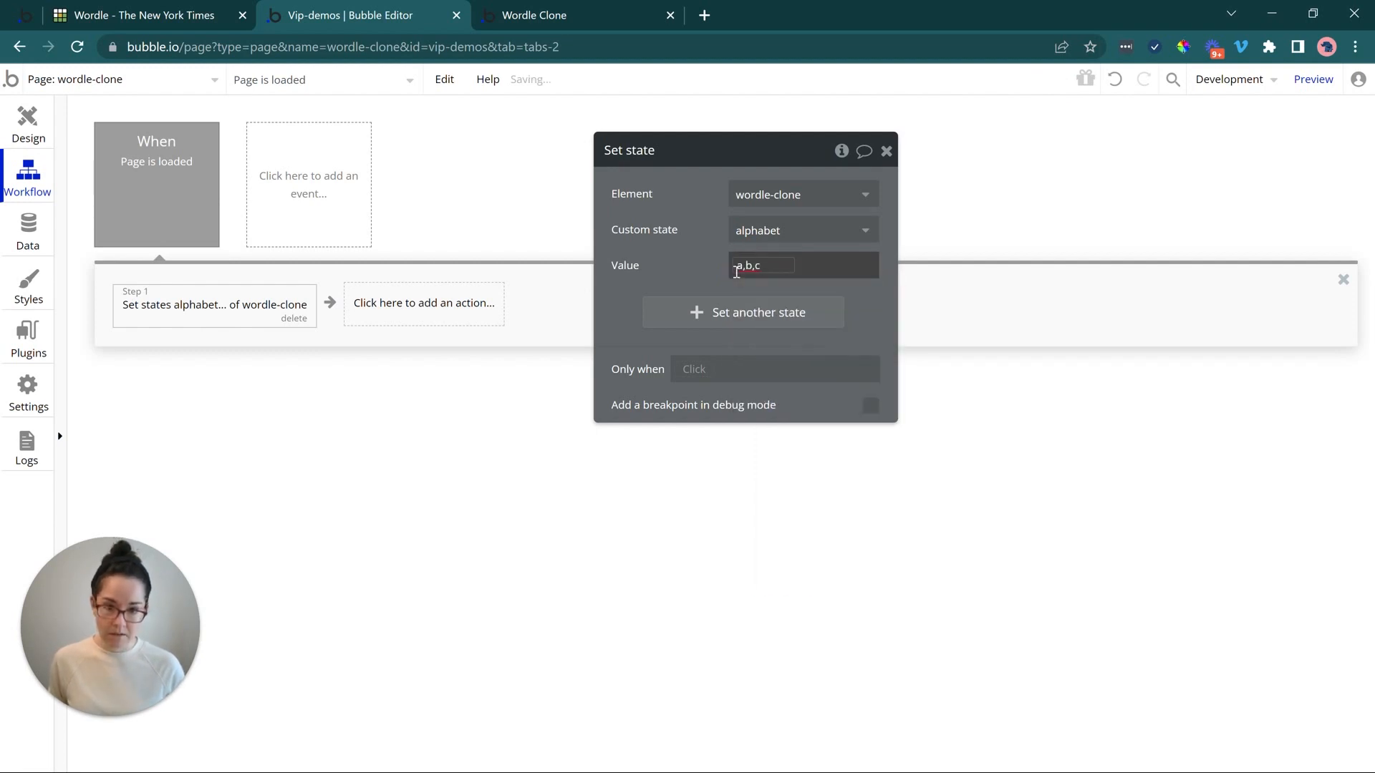
left_click(676, 241)
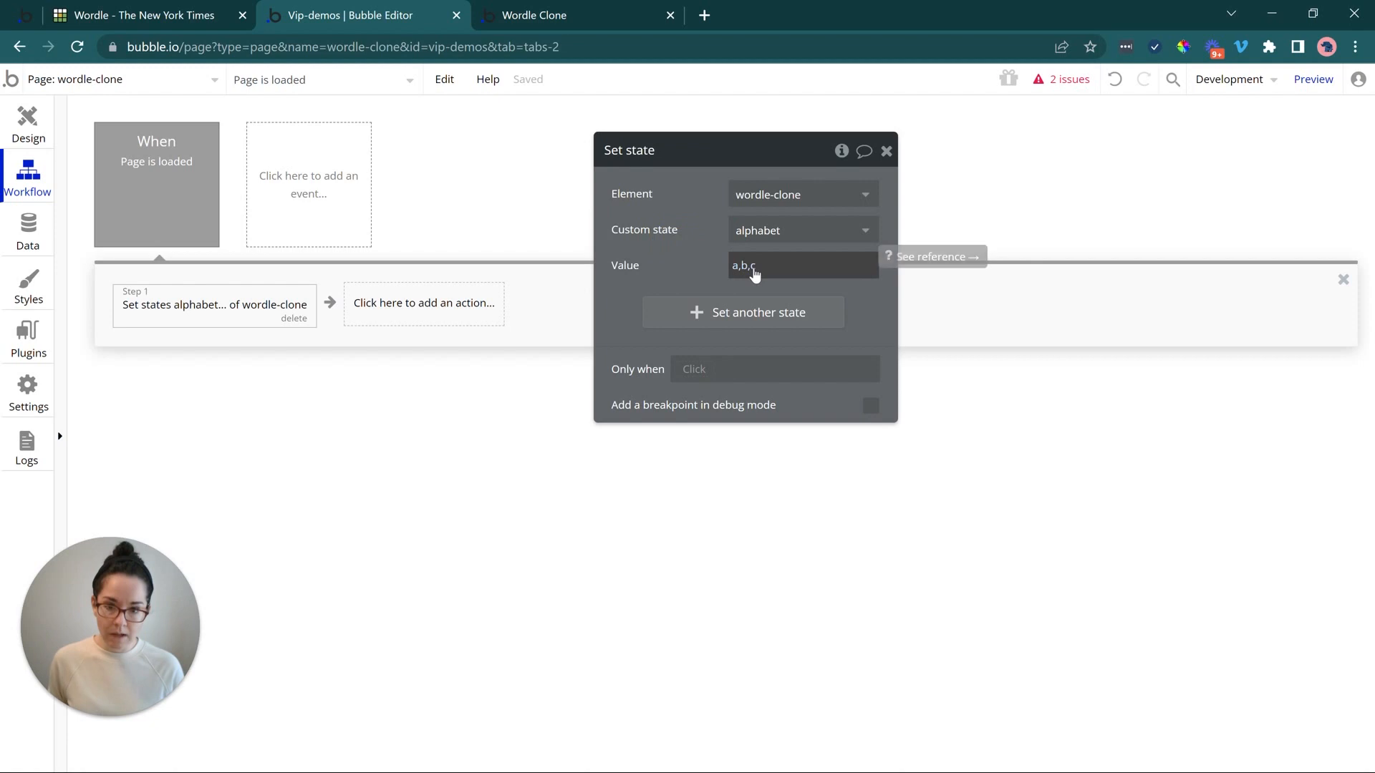
- Set the alphabet state's value to the comma-separated keyboard-order letters q,w,e,r,t,y,u,i,o,p,a,s,d,f,g,h,j,k,l,z,x,c,v,b,n,m
left_click(756, 271)
key("ctrl+a")
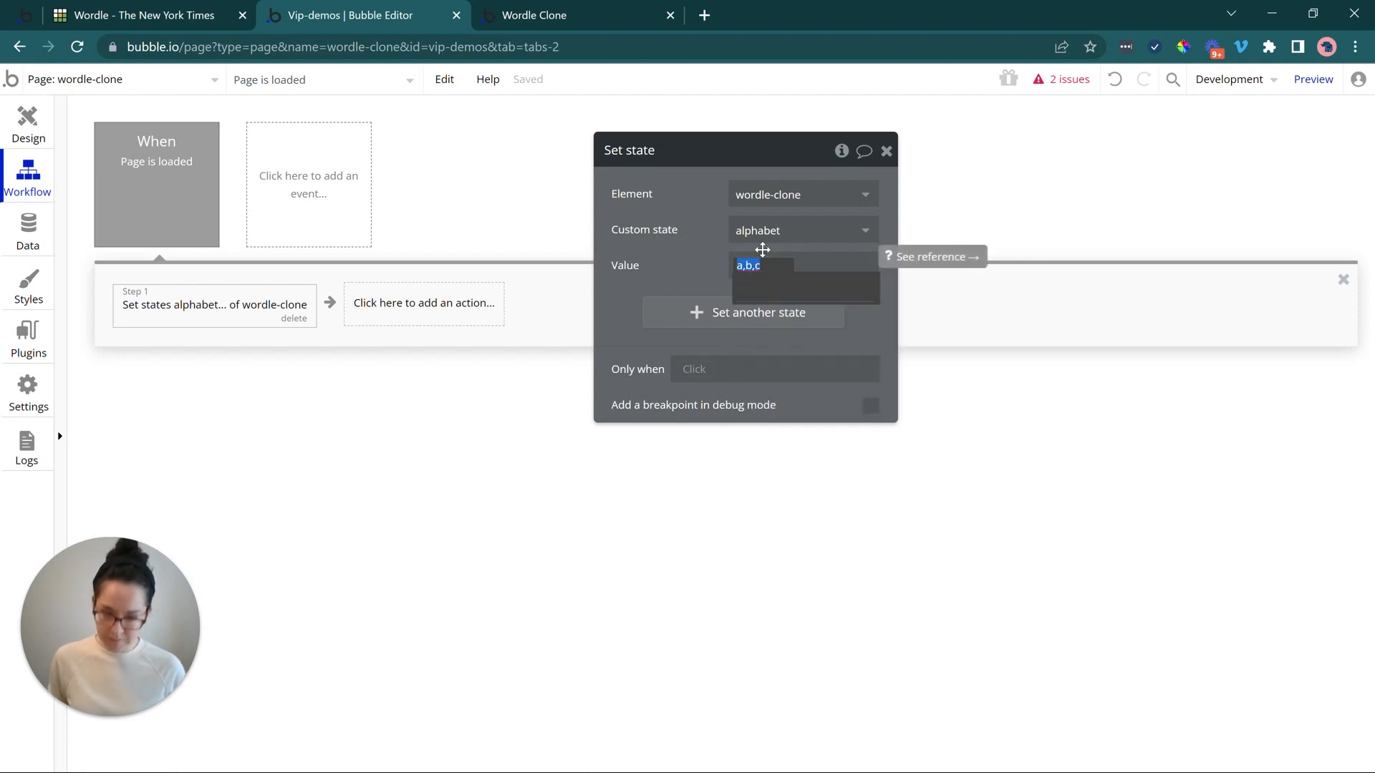
type("q,w")
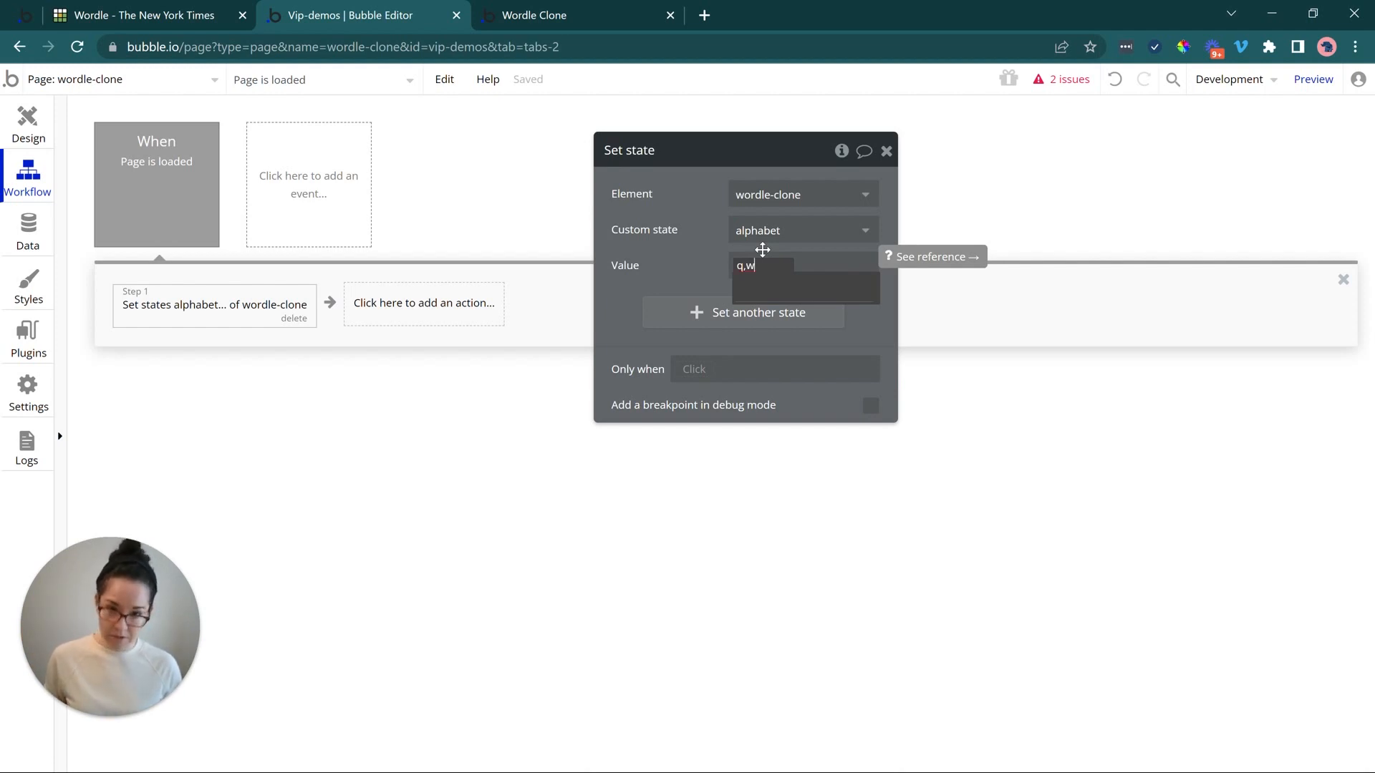
type(",u,i,o,p,a,s,d")
type(",f,g,h,j,k,l,")
type("z,x,c,v,b,n,m")
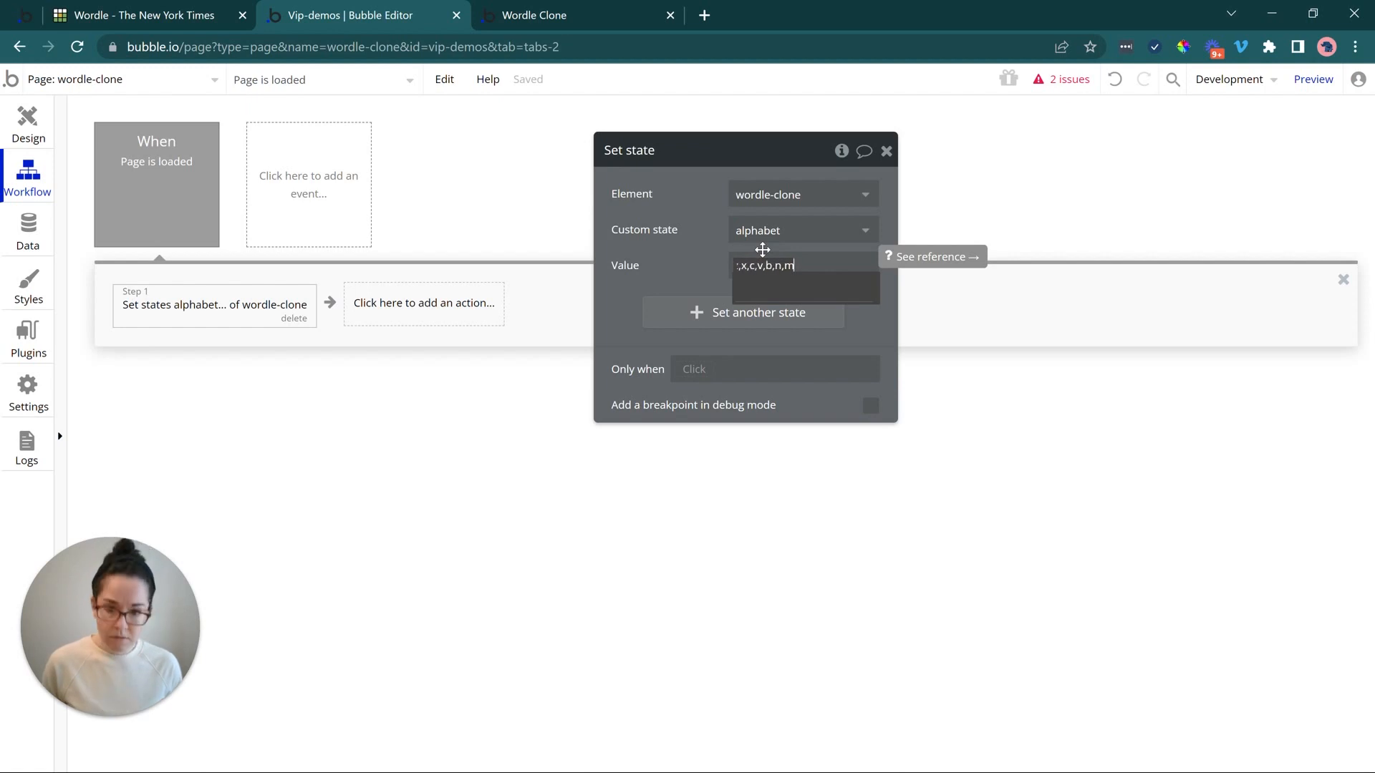
left_click(644, 225)
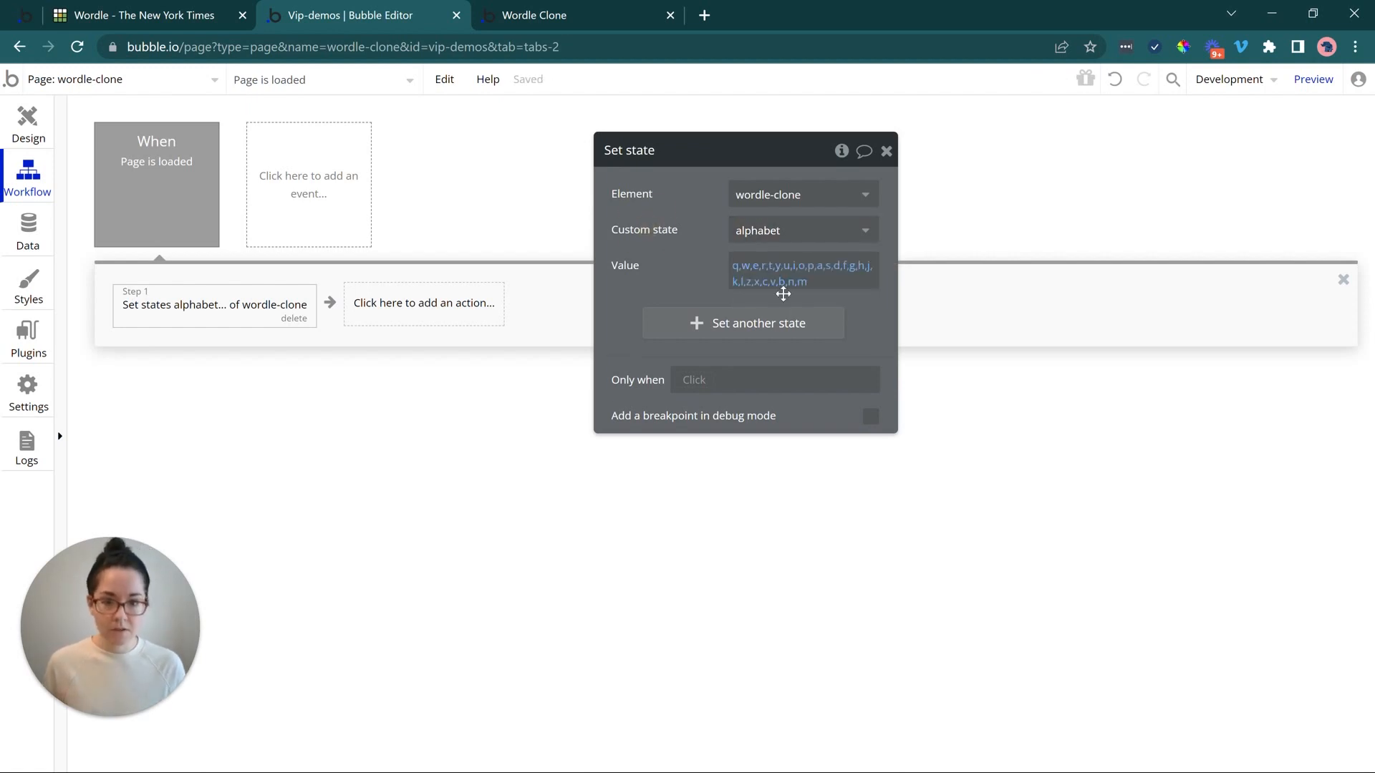
left_click(741, 284)
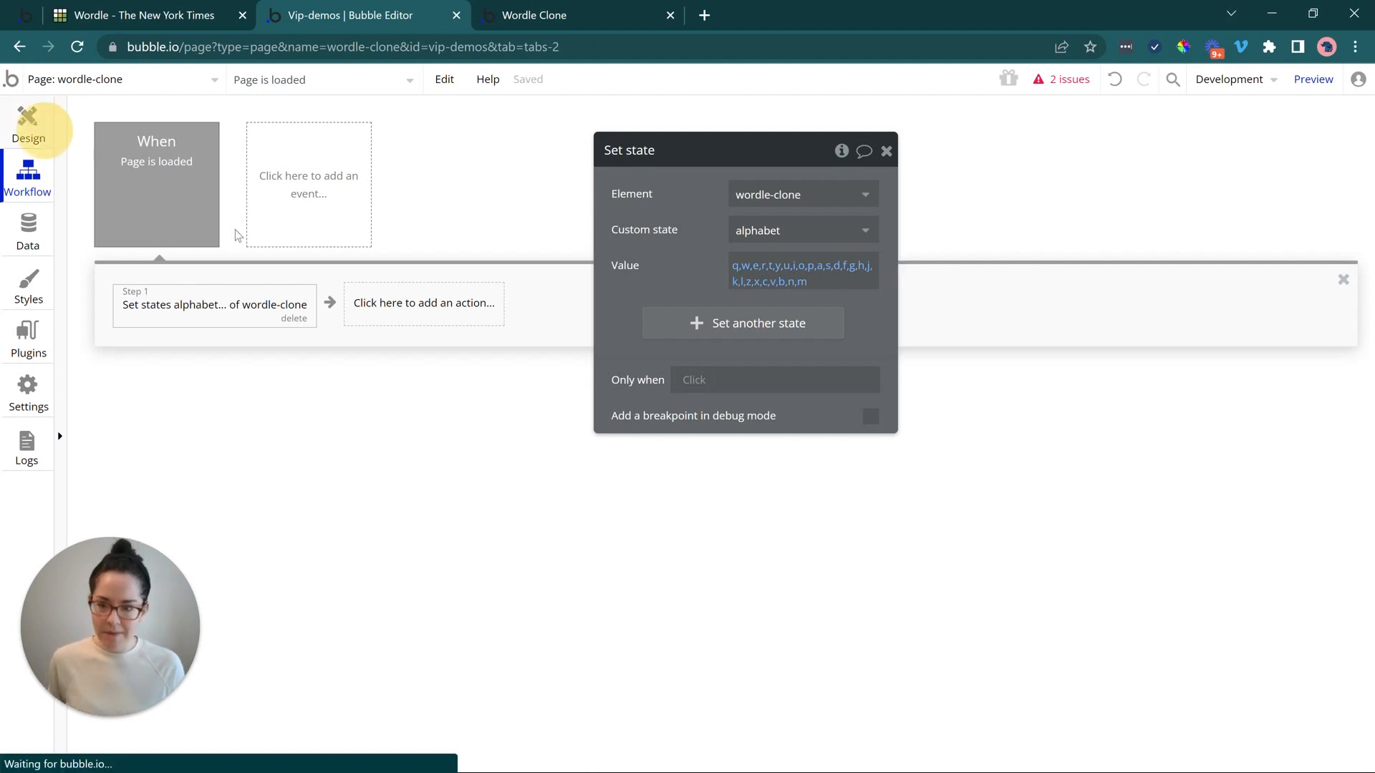
- Draw a wide, short repeating group across the upper part of Group Keyboard, and move its properties clear of it
left_click(29, 125)
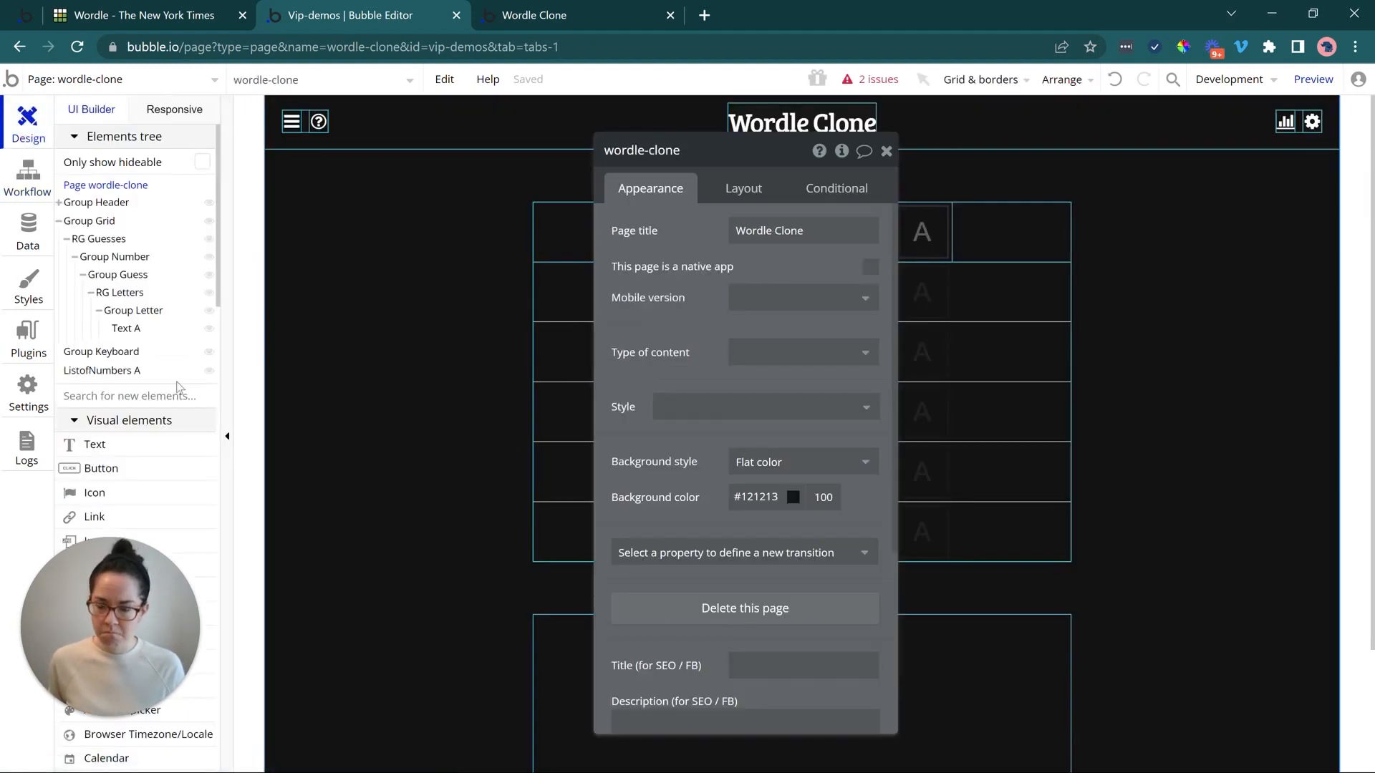
scroll(179, 387, "down", 3)
scroll(552, 485, "down", 3)
left_click(885, 153)
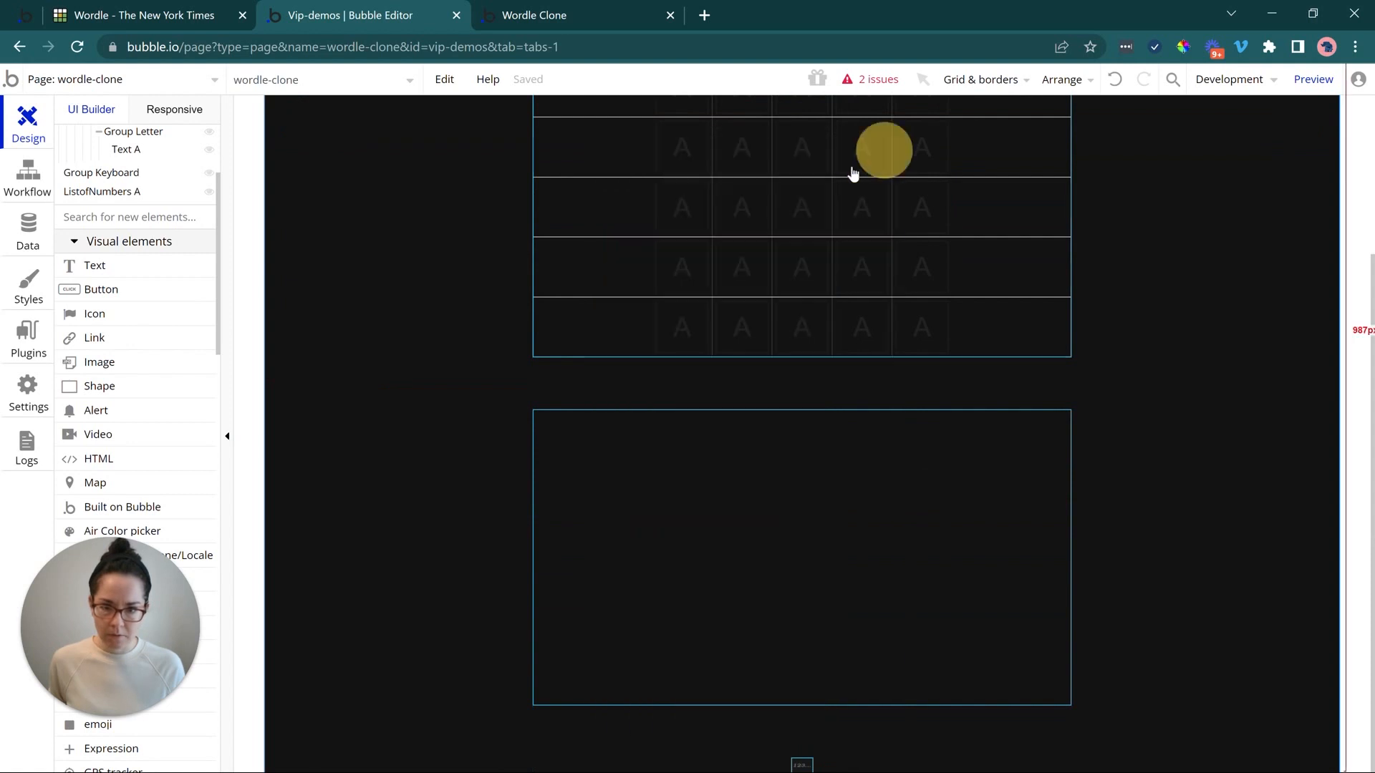
left_click(154, 217)
type("repea")
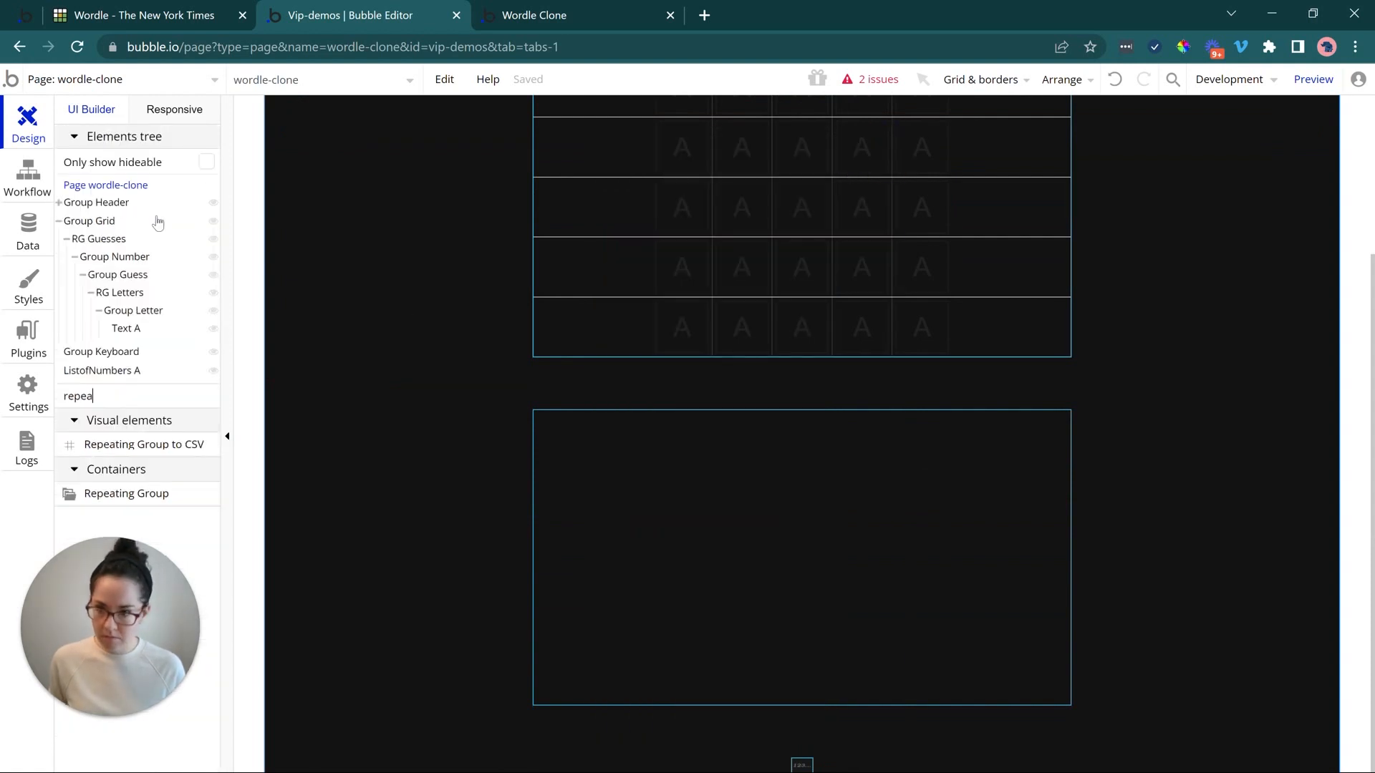
left_click(108, 493)
mouse_move(585, 434)
left_mouse_down()
mouse_move(975, 444)
mouse_move(988, 484)
left_mouse_up()
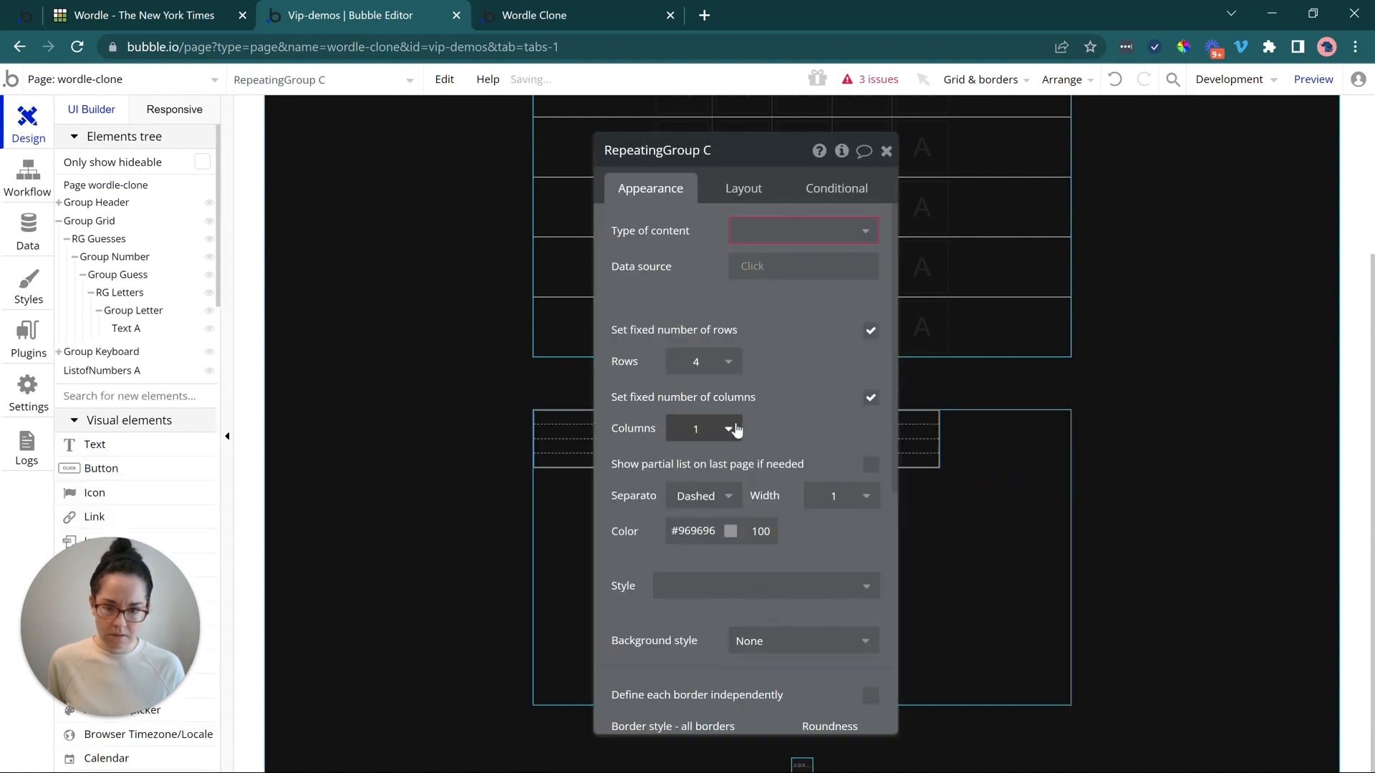
left_click_drag(669, 285, 322, 292)
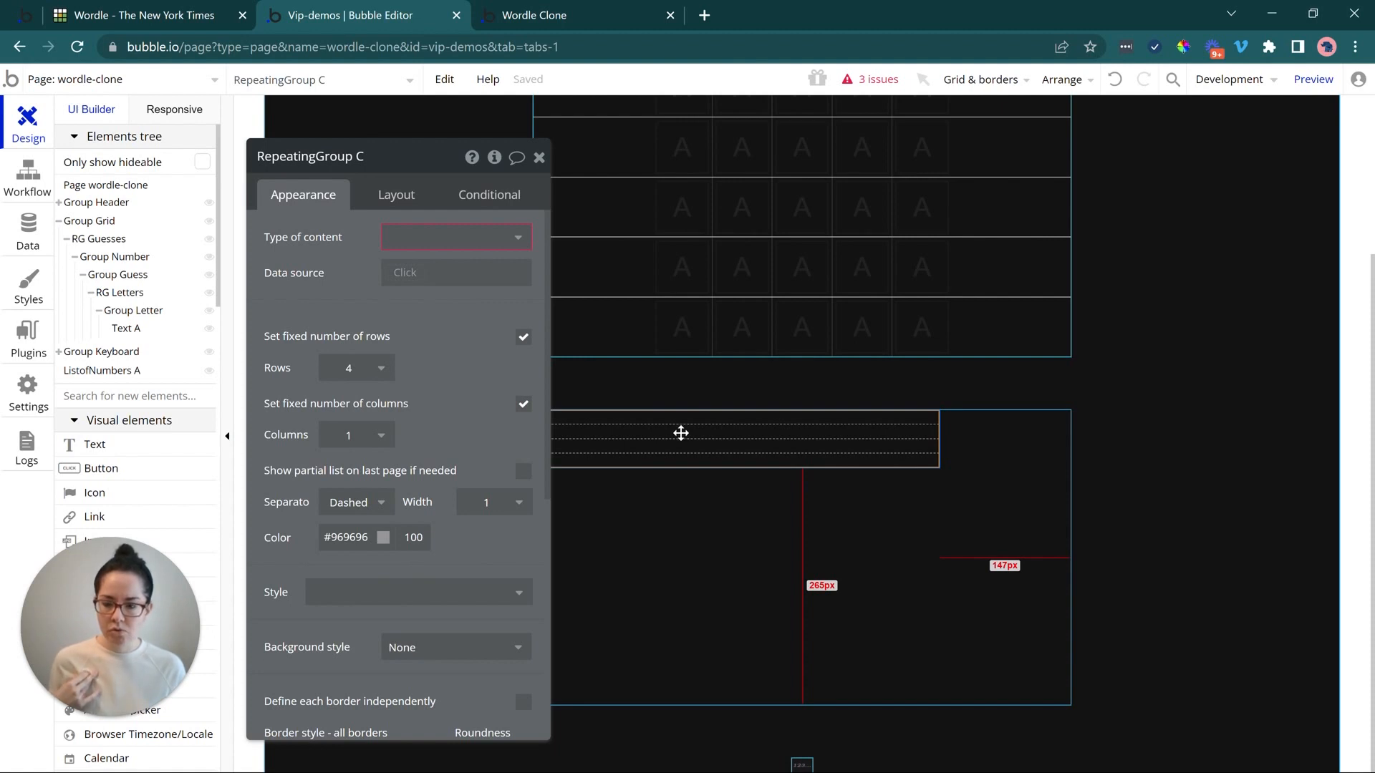
- Rename the new repeating group inside Group Keyboard as RG1
left_click(657, 634)
left_click(397, 192)
left_click(315, 203)
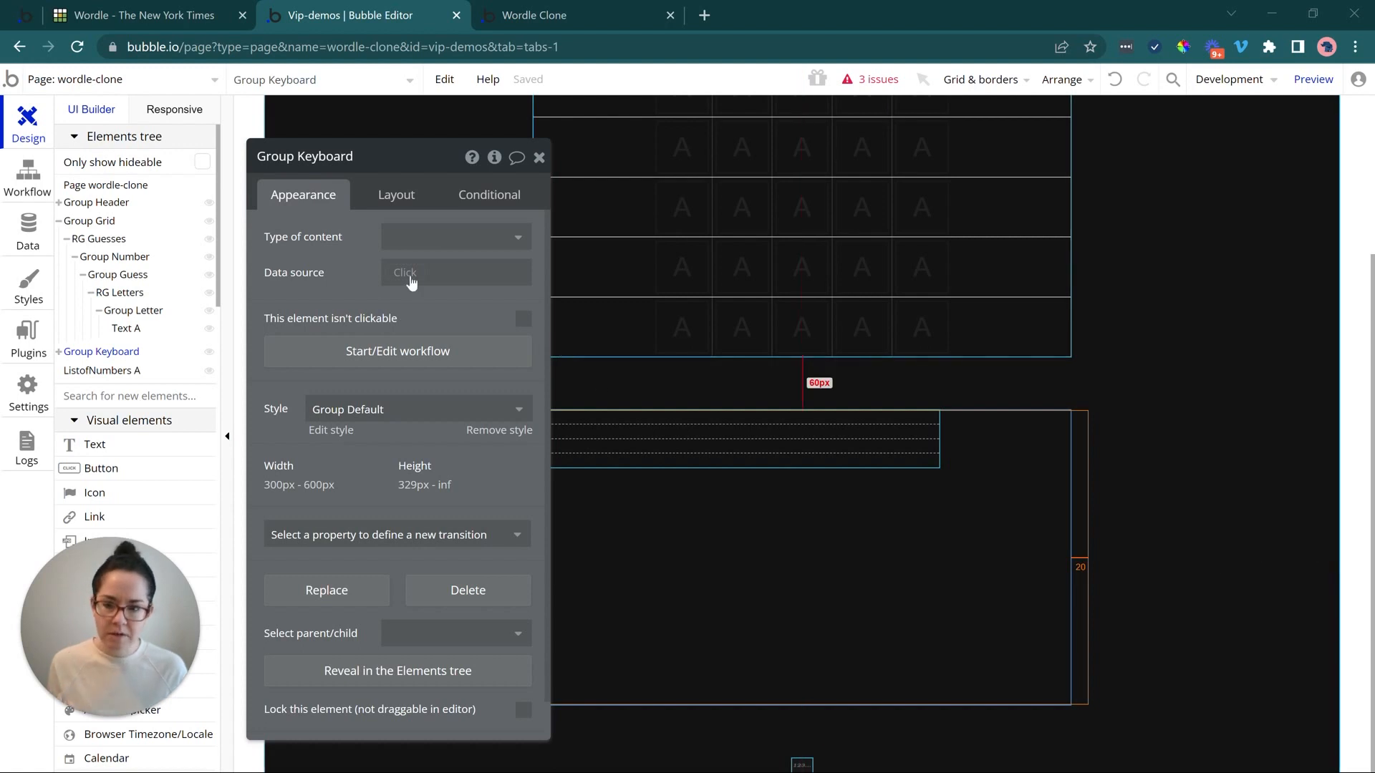
left_click_drag(357, 237, 383, 244)
left_click(653, 430)
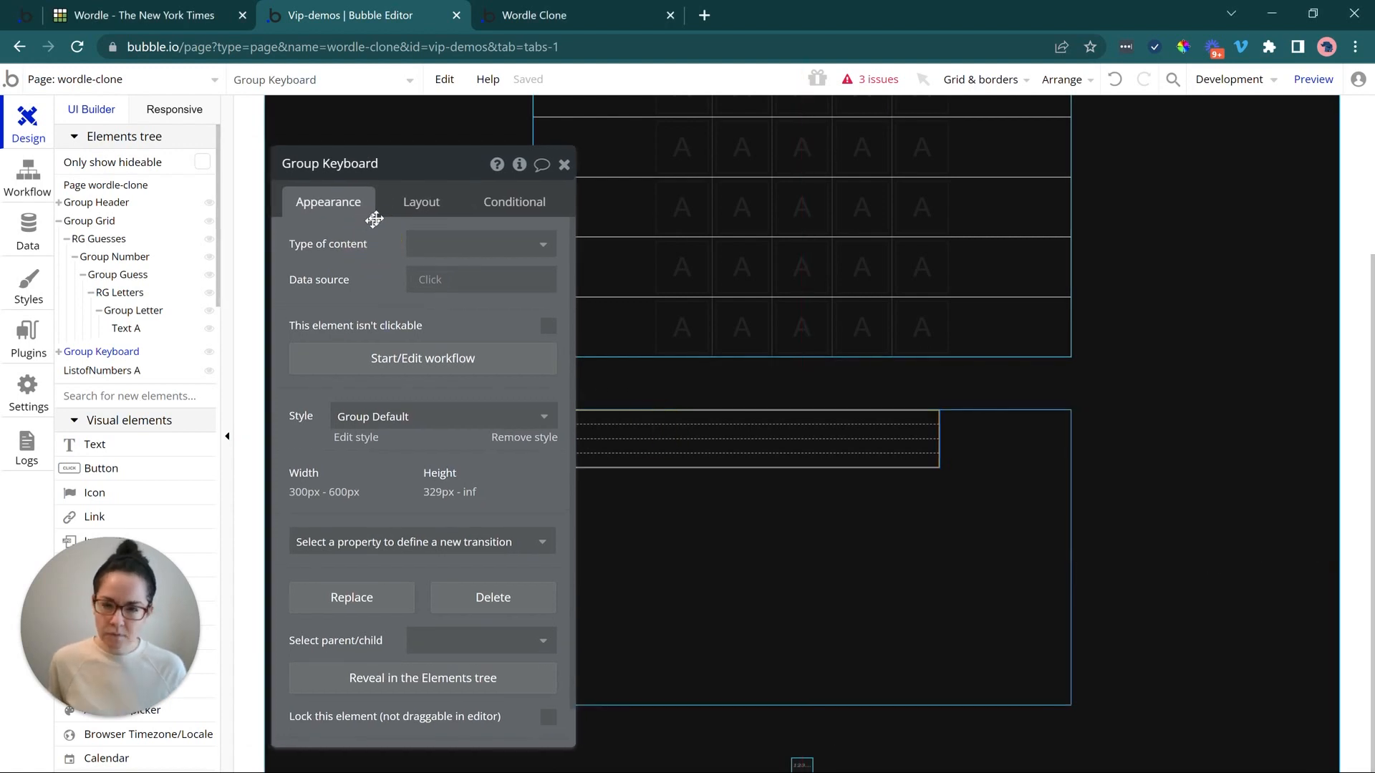
left_click(398, 204)
left_click(391, 166)
key("ctrl+a")
type("RG1")
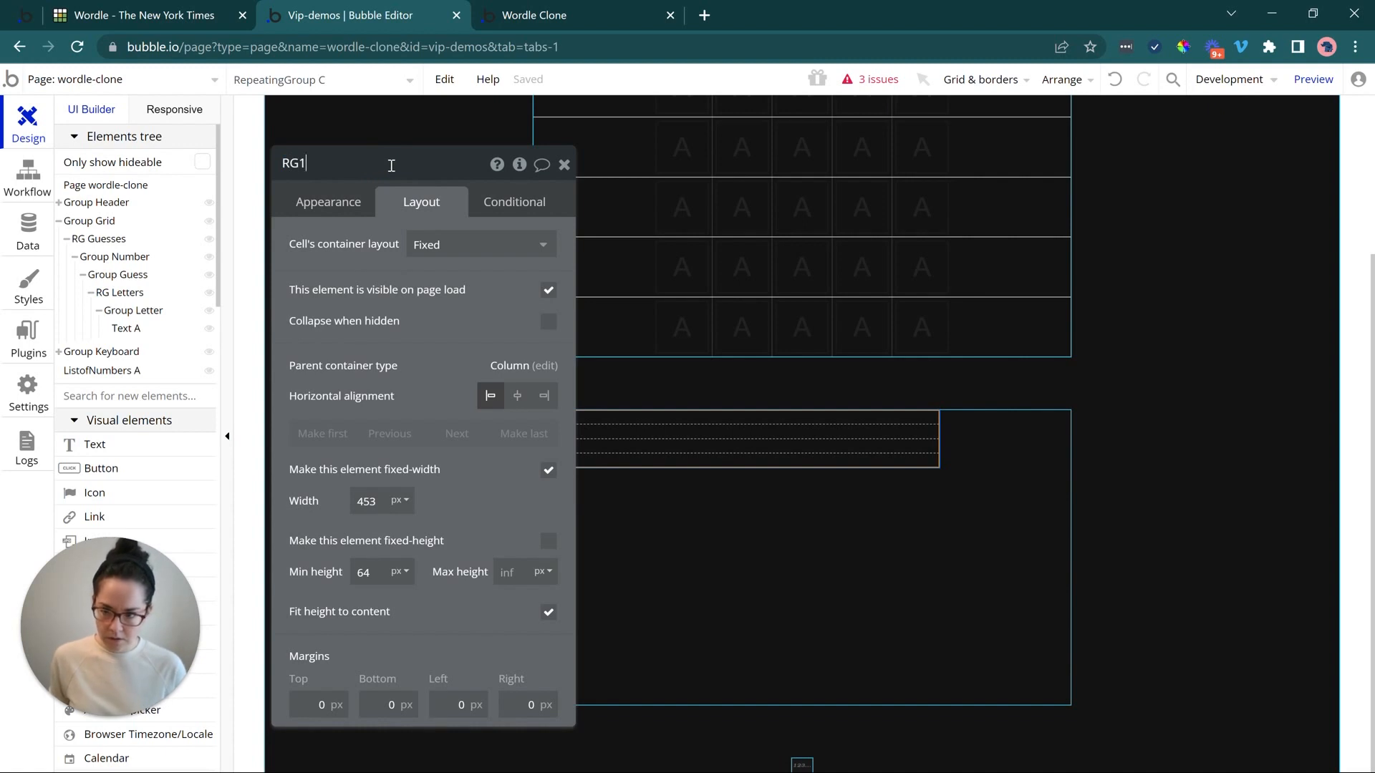
left_click(425, 247)
- Center RG1 horizontally in Group Keyboard and set its cells' container layout to Row
left_click(516, 397)
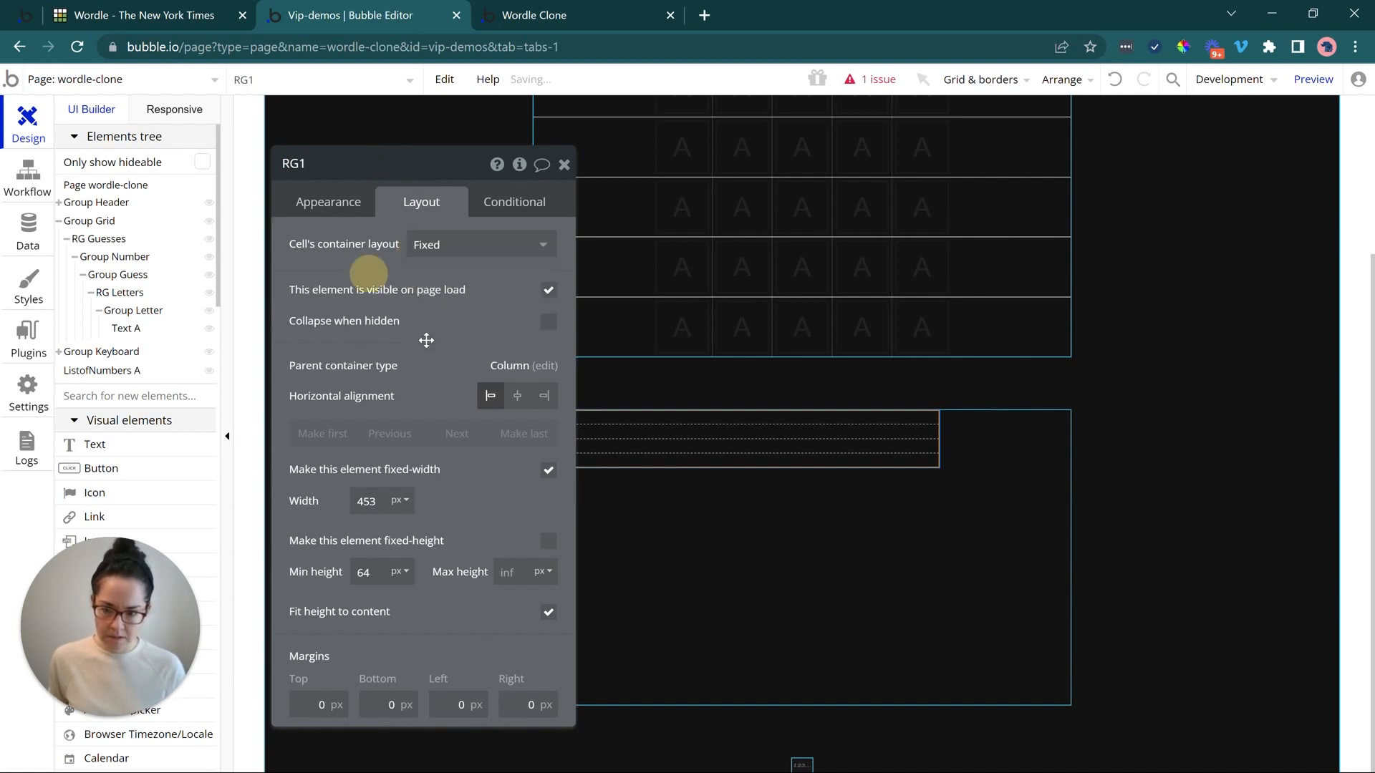
left_click(517, 398)
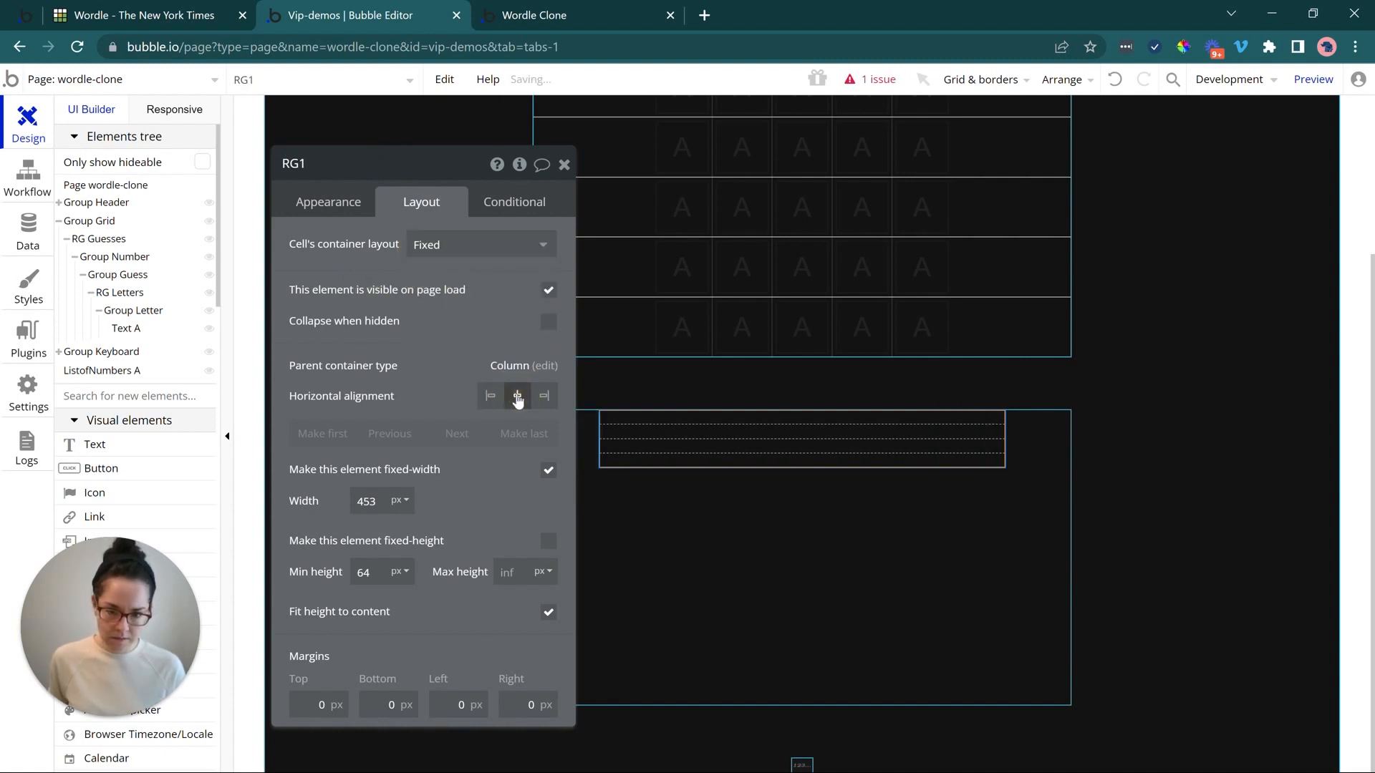
left_click(461, 246)
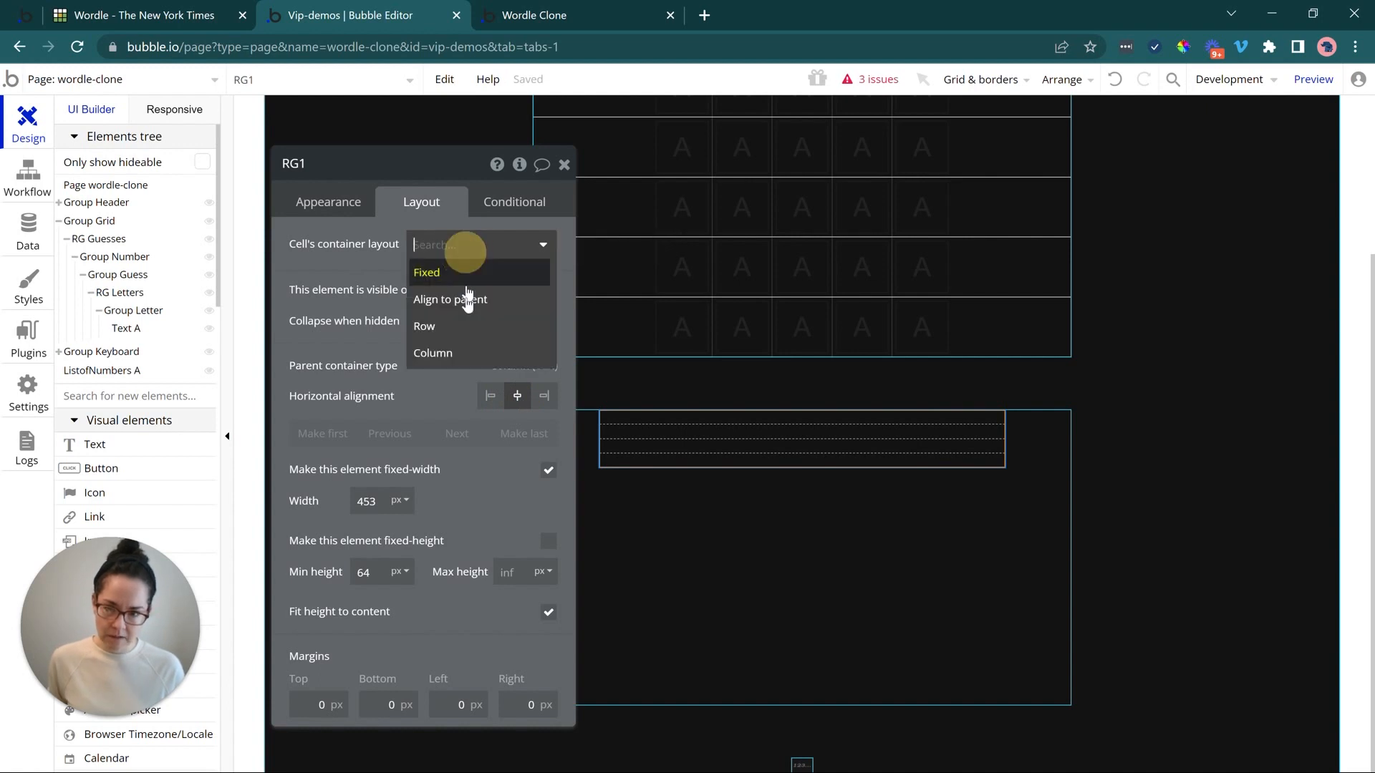
left_click(459, 332)
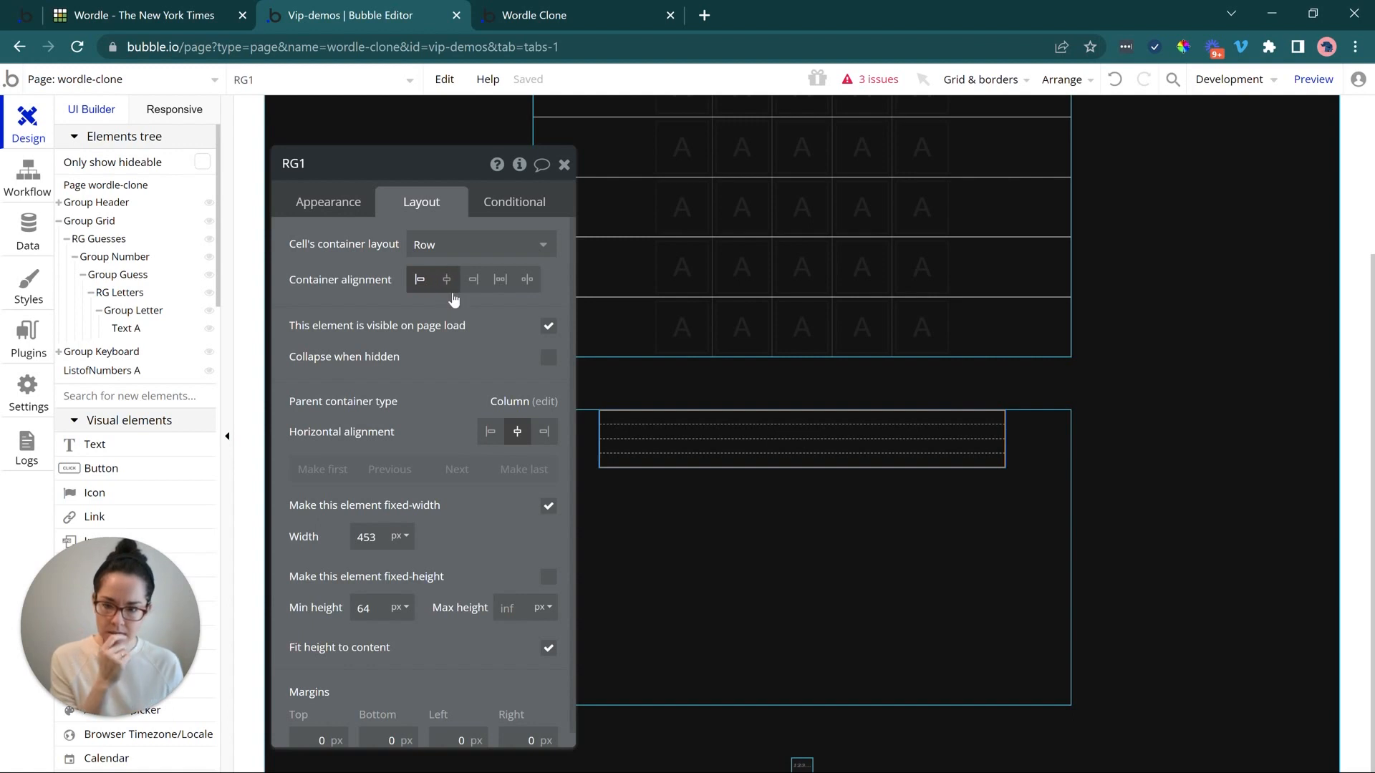
- Set RG1 to 1 fixed row and 10 fixed columns, checking the first key row of the New York Times Wordle keyboard
left_click(343, 202)
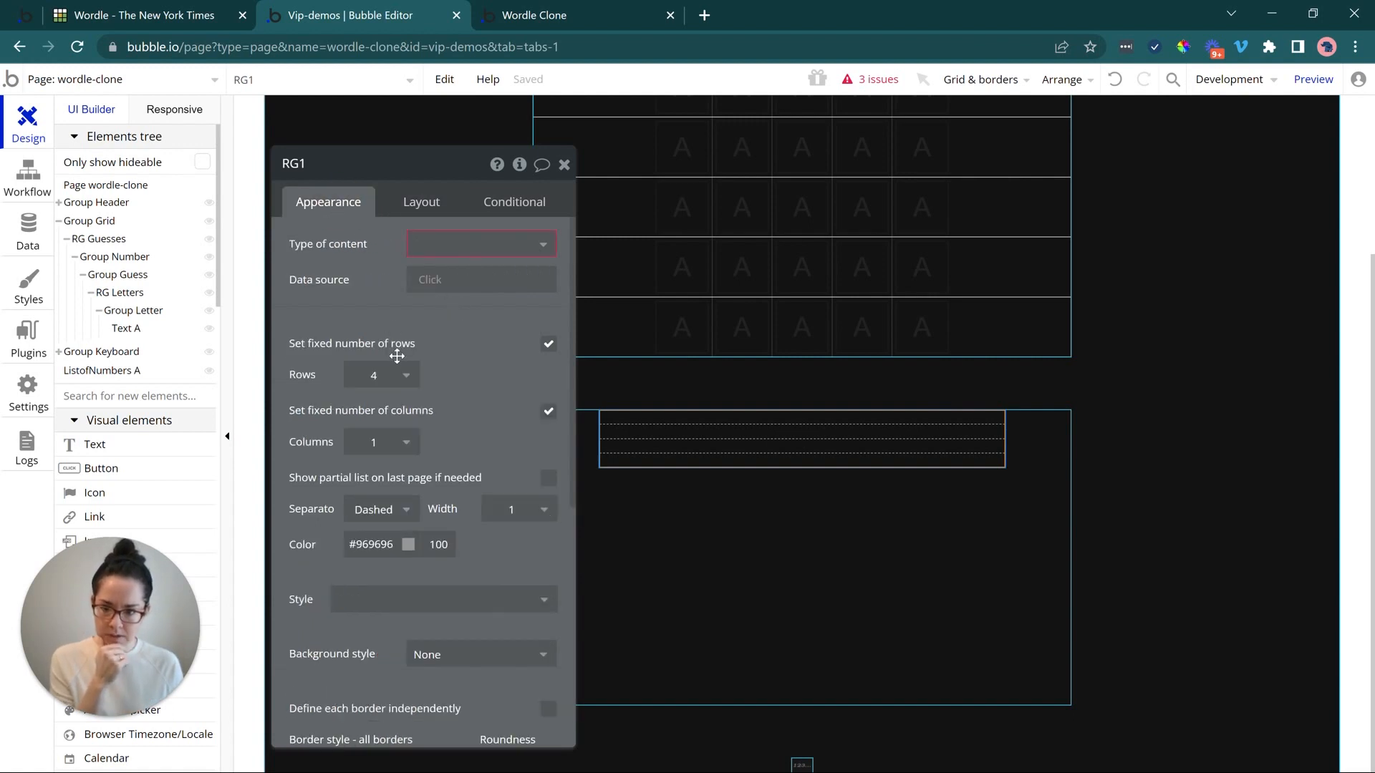
left_click(392, 374)
left_click(391, 405)
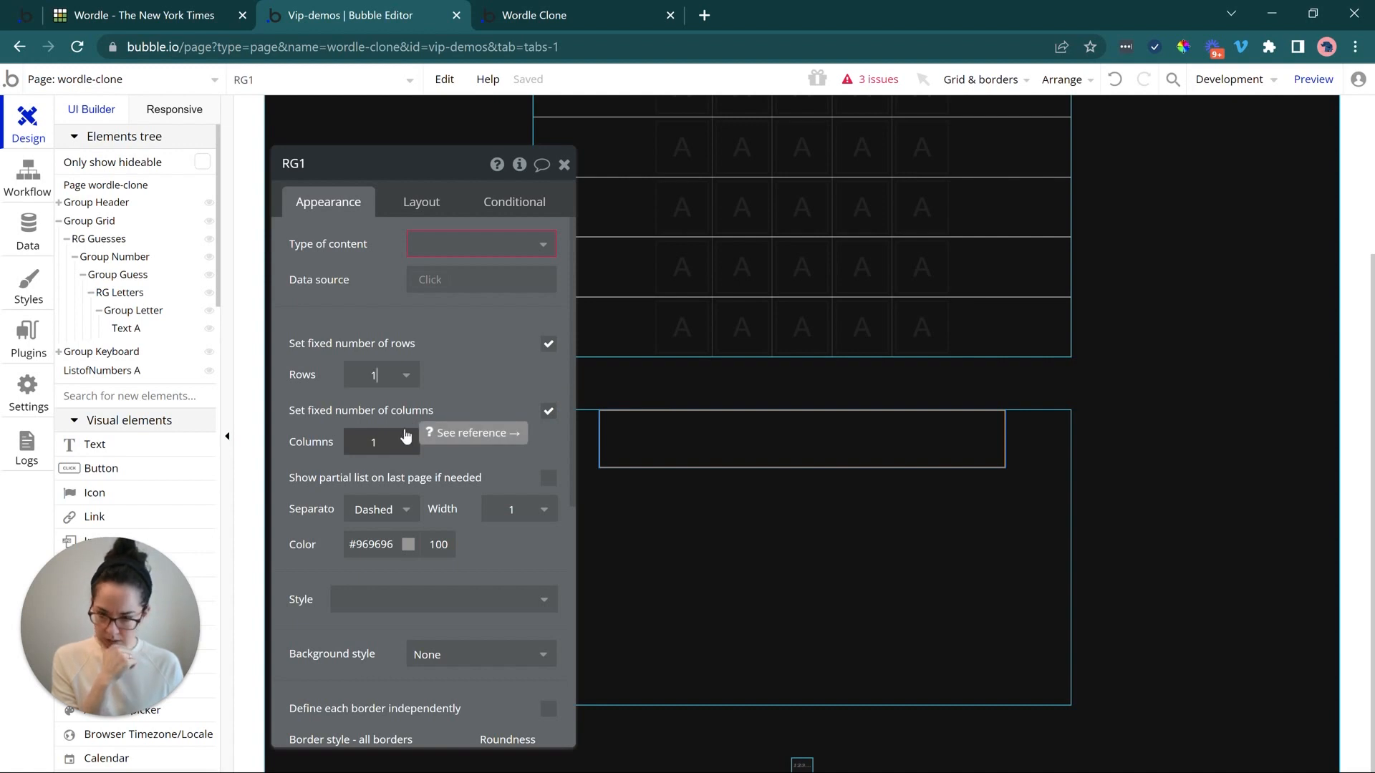
left_click(122, 15)
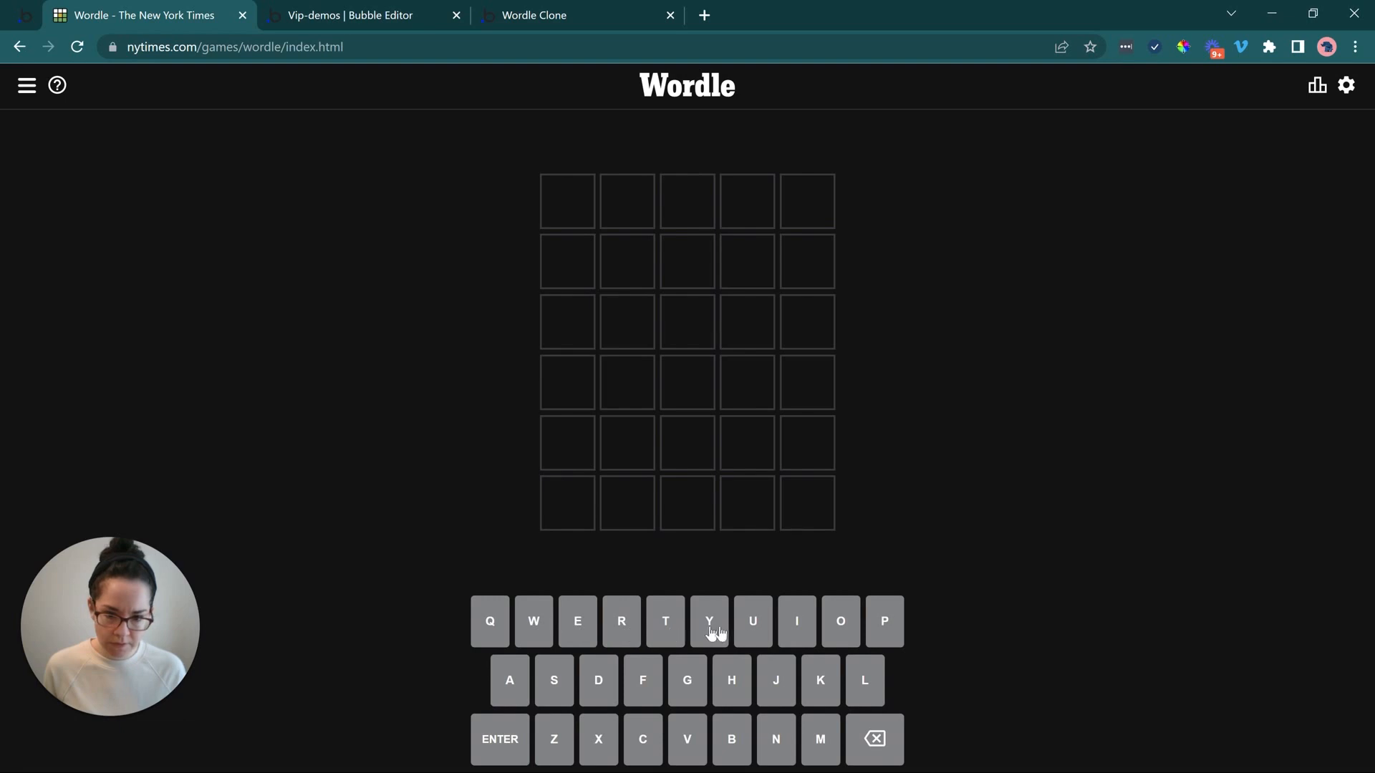
left_click(463, 7)
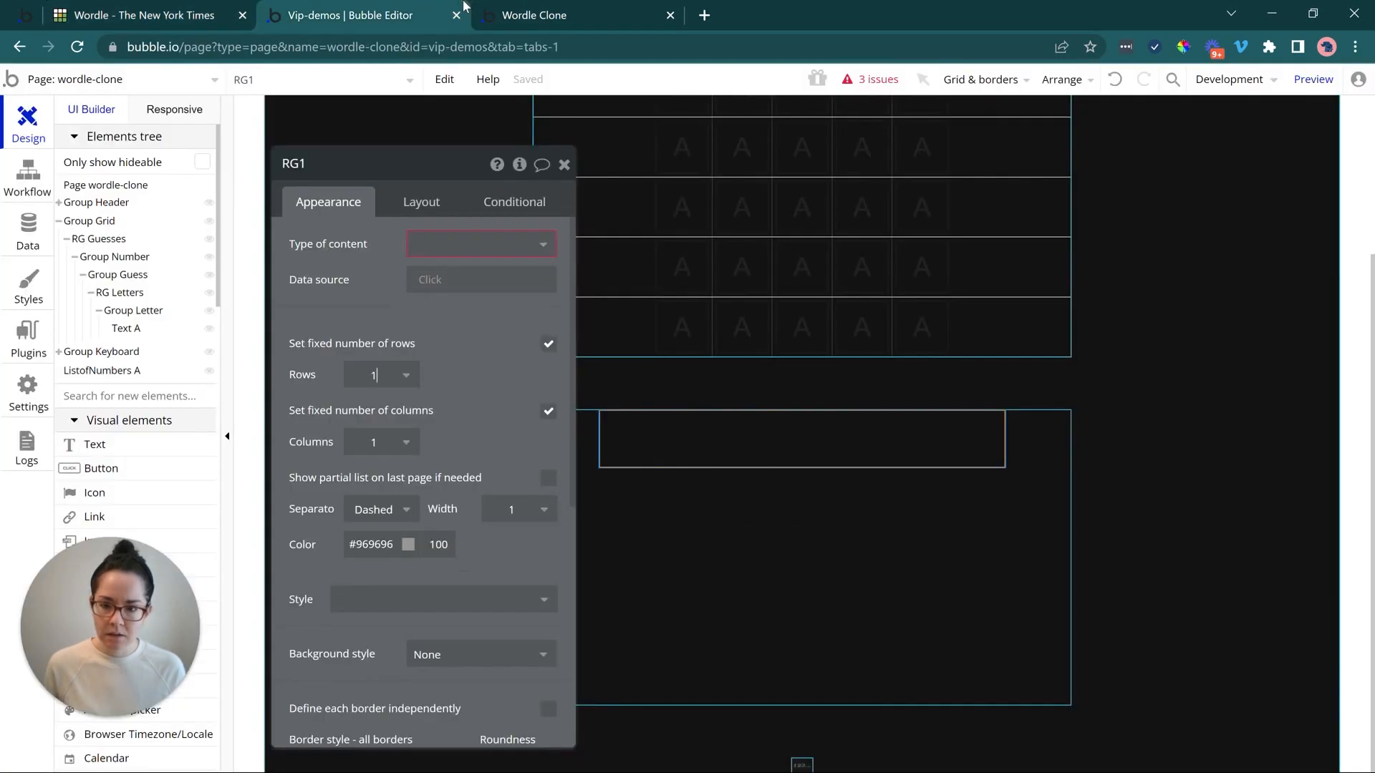
left_click(390, 442)
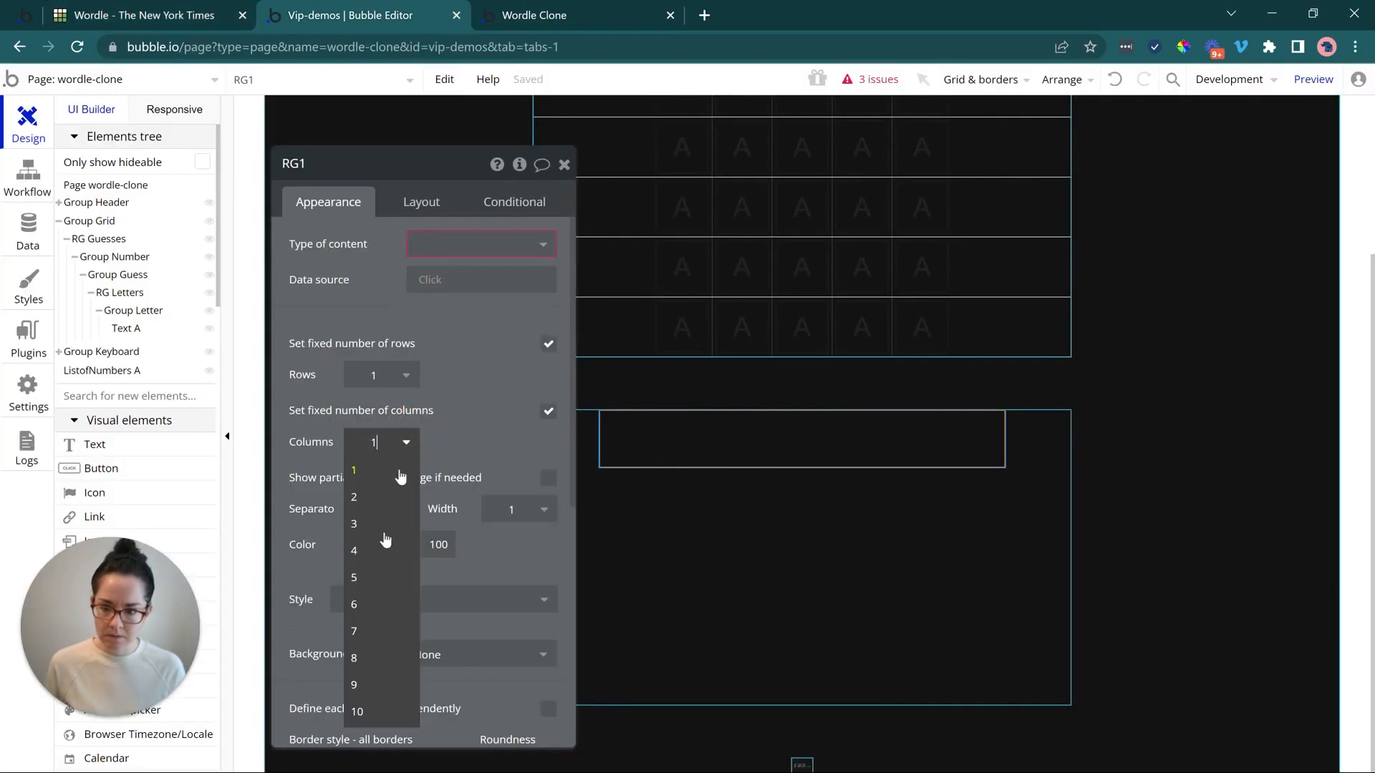
left_click(354, 718)
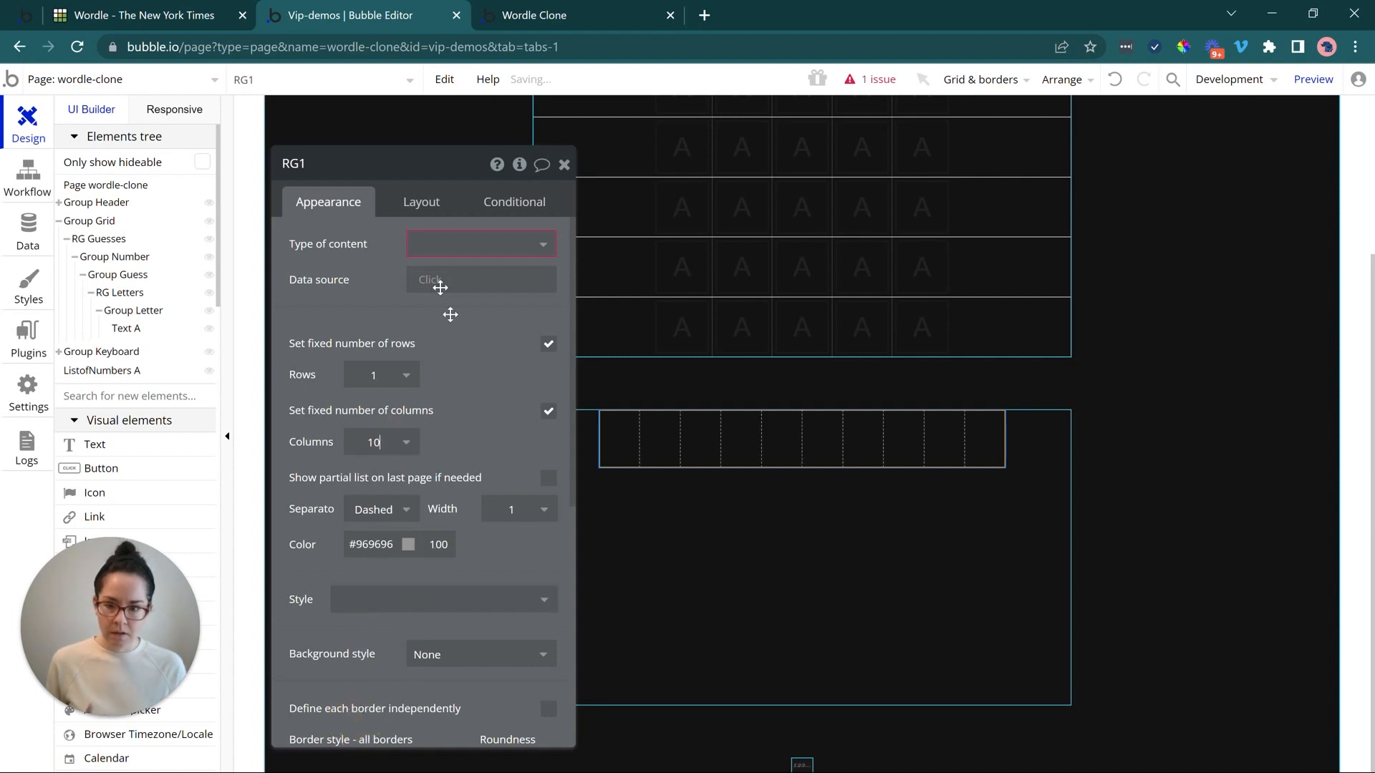
- Set RG1's type of content to text
left_click(430, 240)
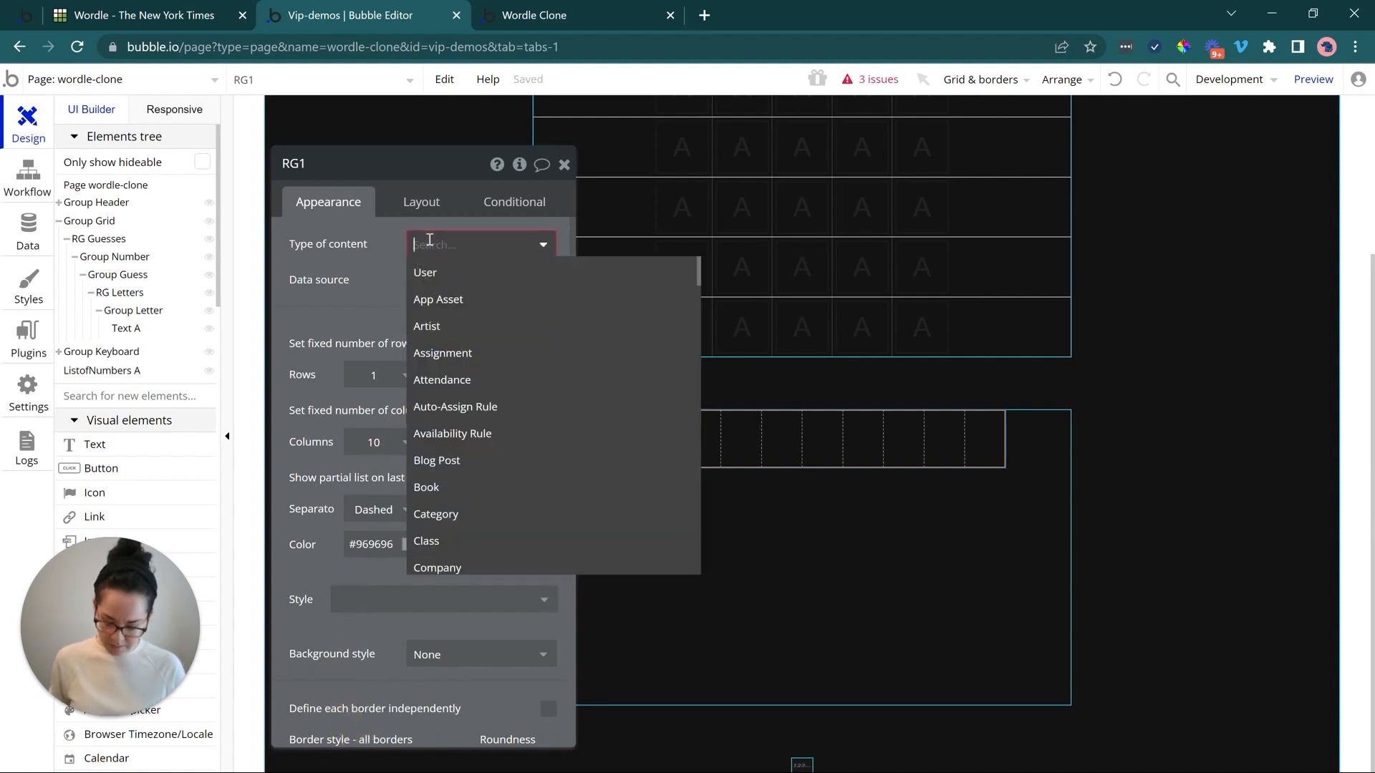
type("text")
left_click(430, 271)
- Set RG1's data source to wordle-clone's alphabet, split by a comma
left_click(431, 280)
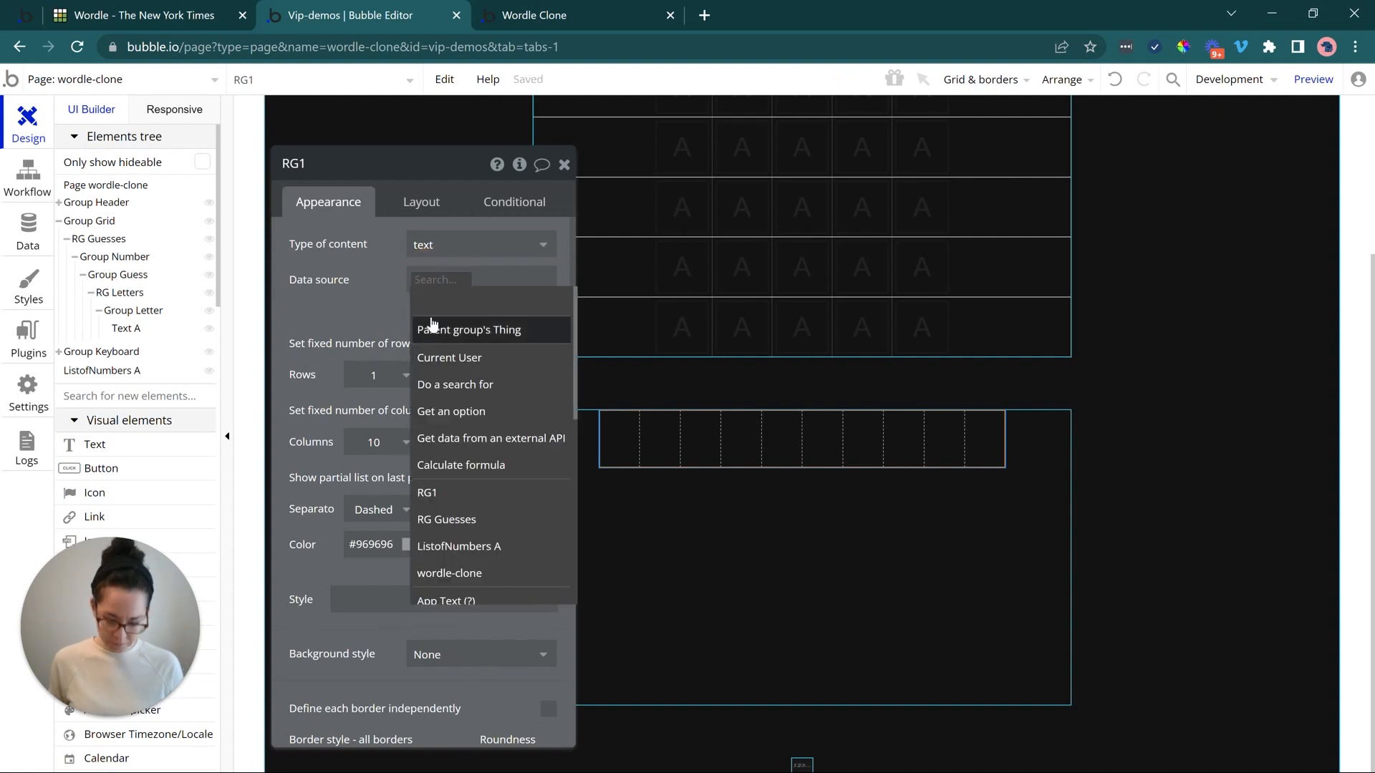
type("wor")
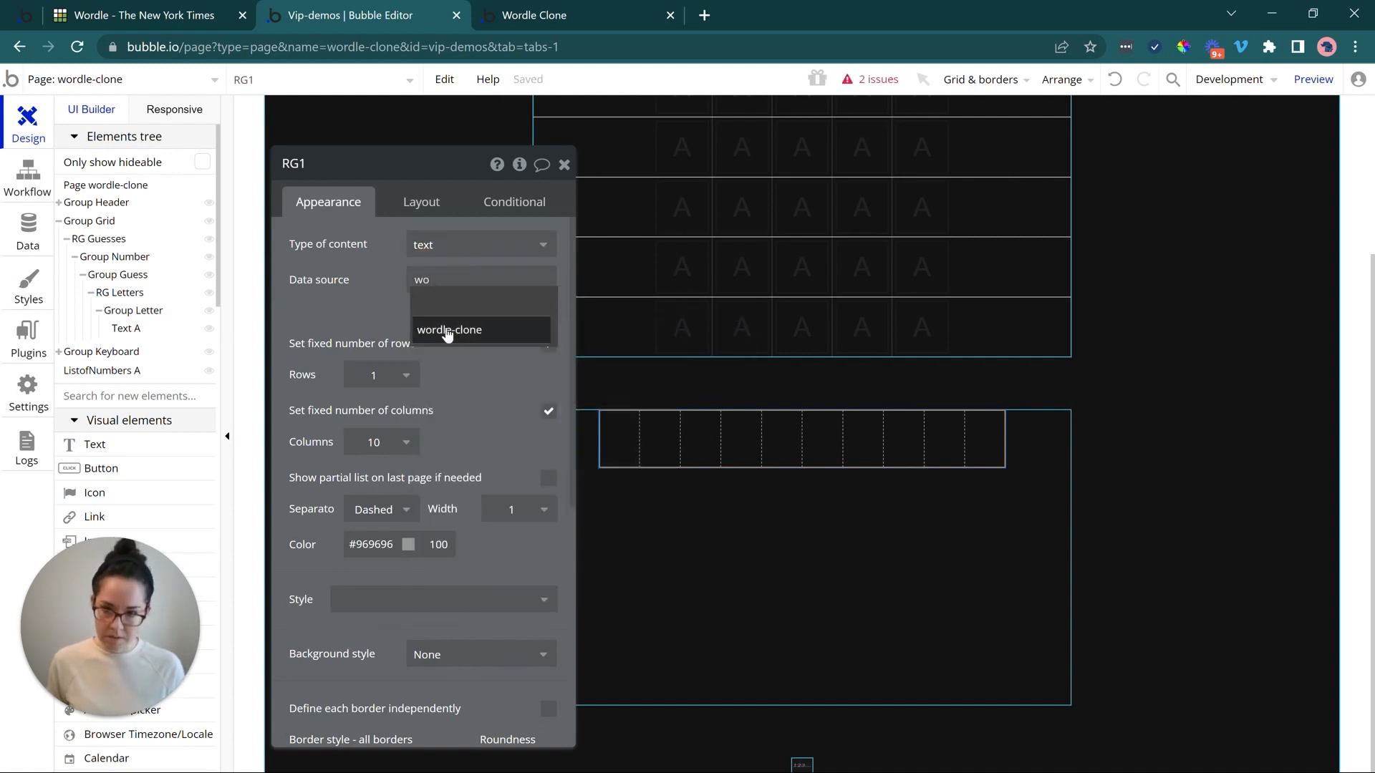
left_click(445, 329)
left_click(493, 303)
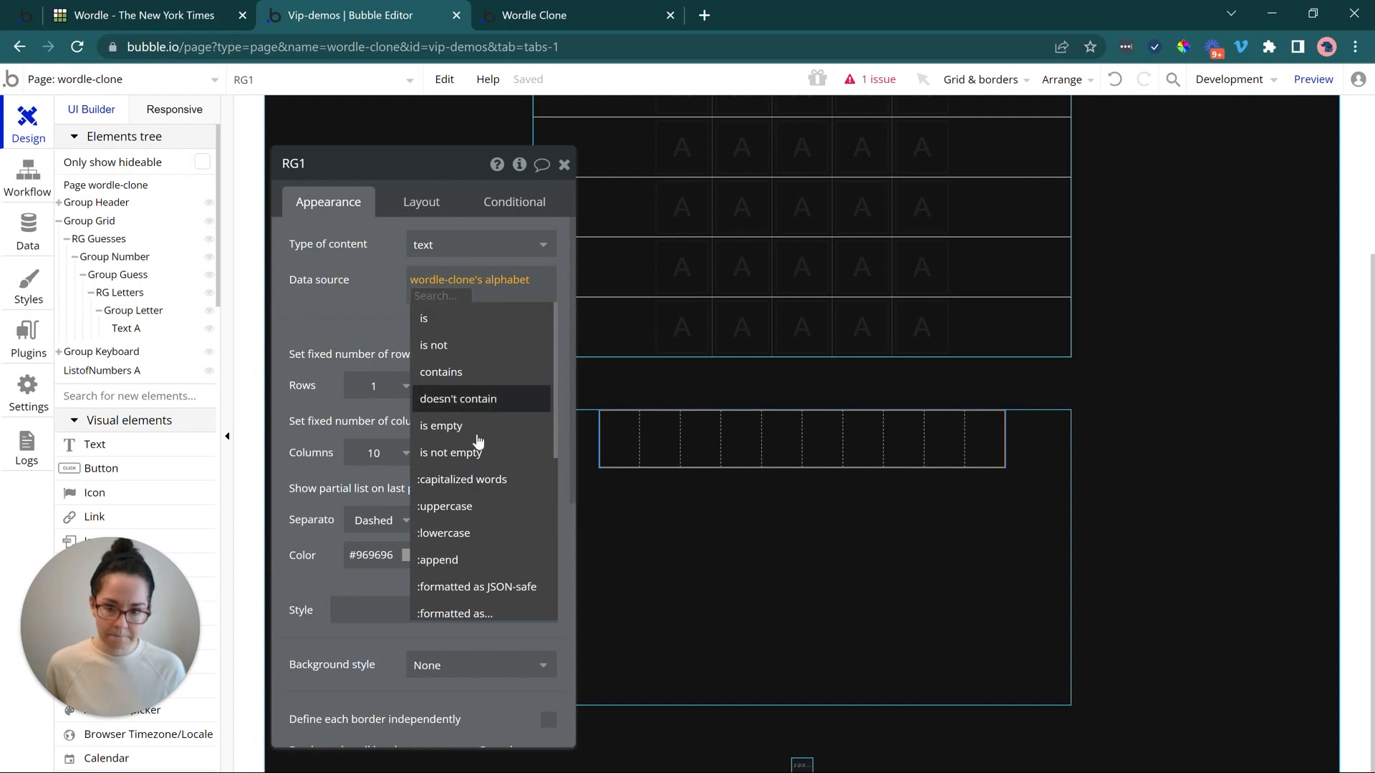
type("spl")
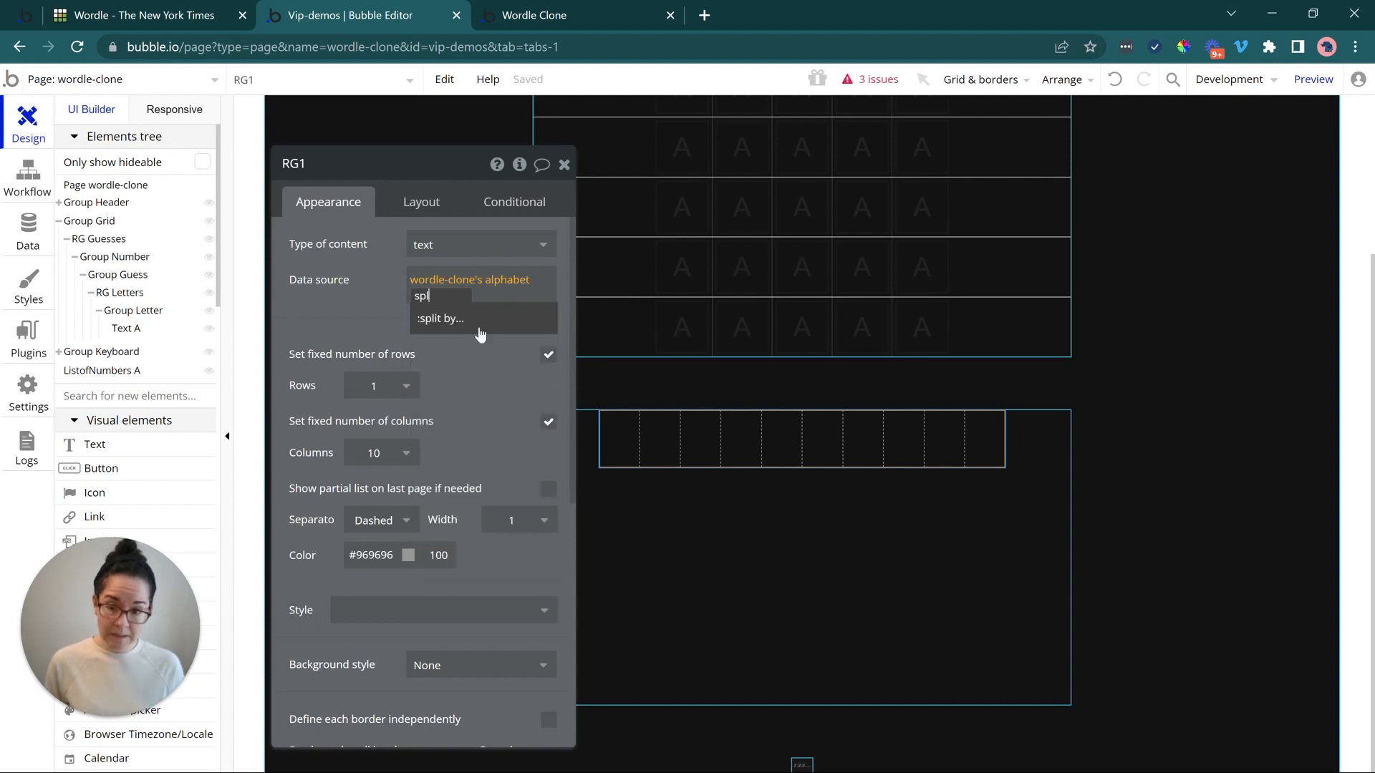
left_click(478, 322)
left_click(765, 233)
type(",")
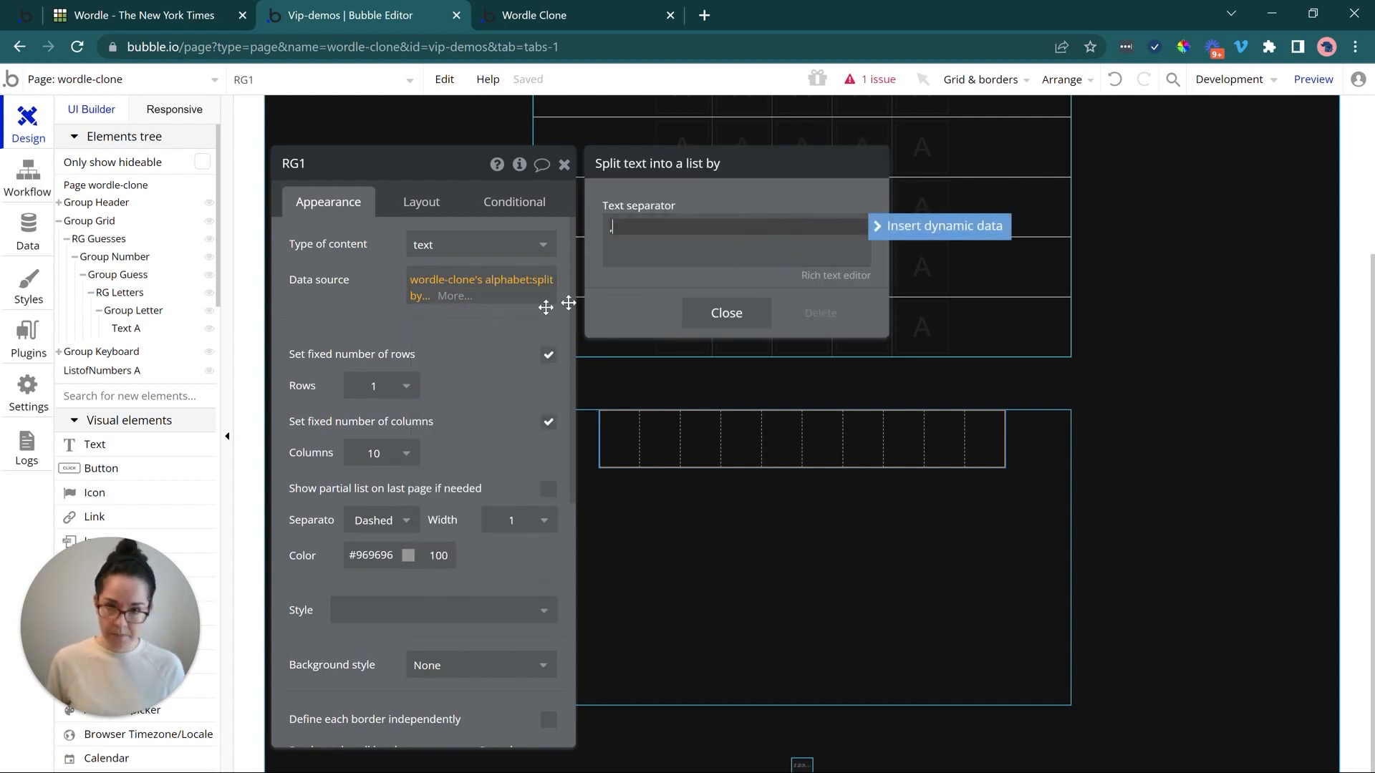
left_click(477, 326)
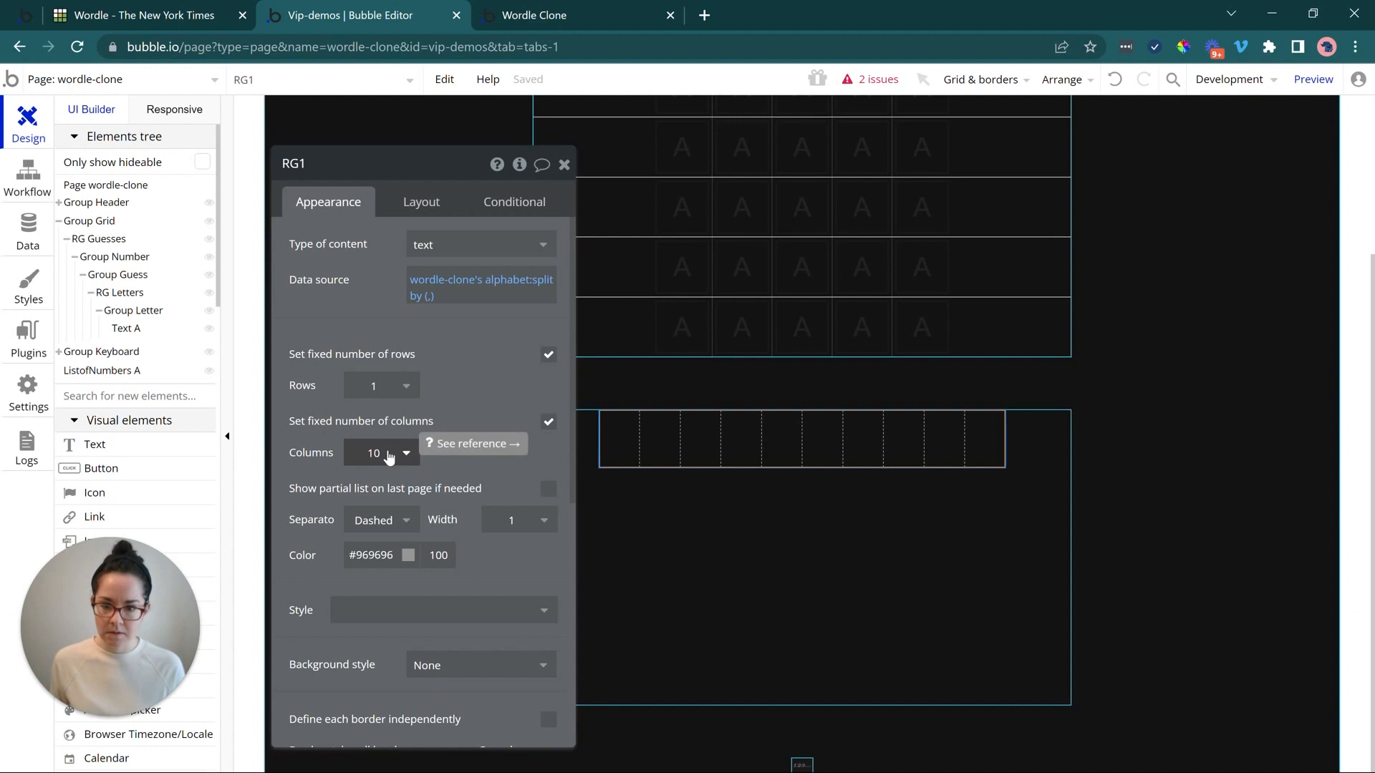
mouse_move(462, 281)
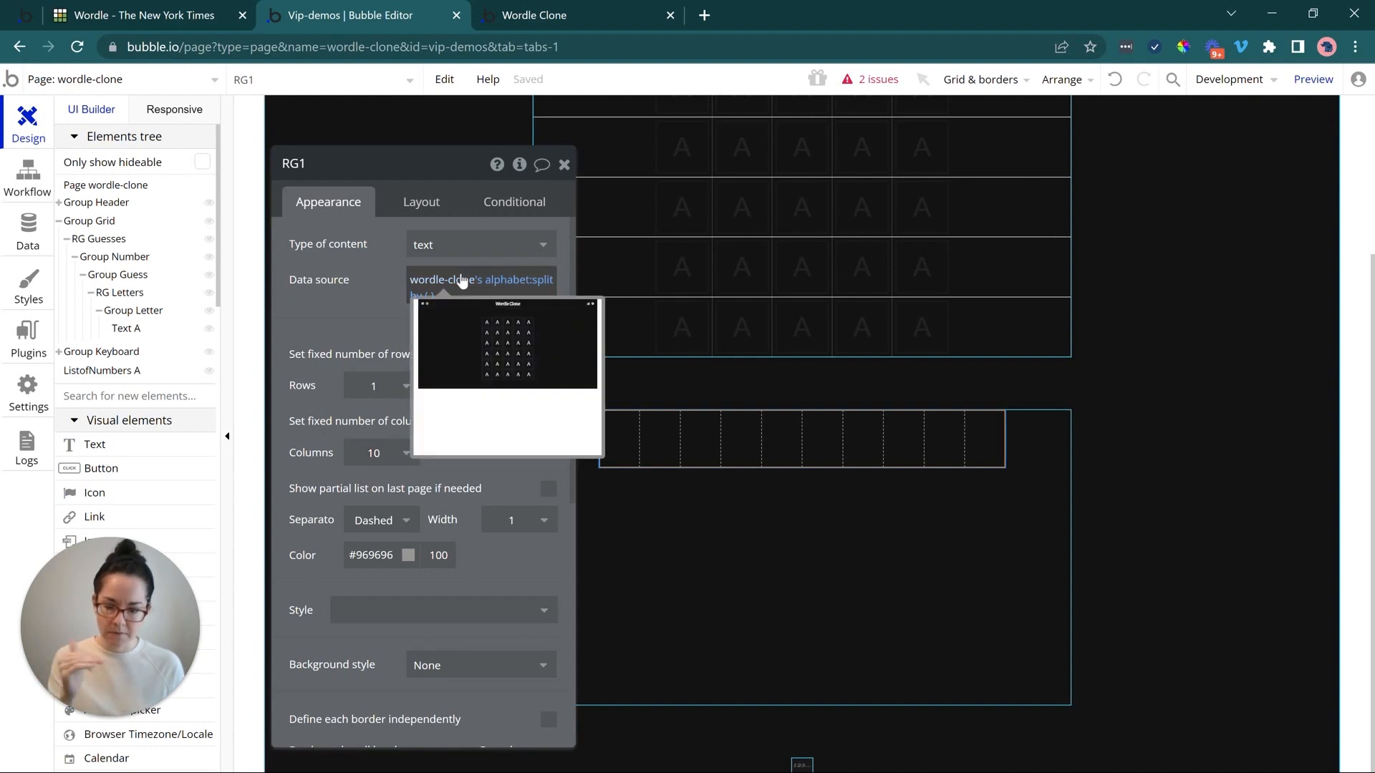
mouse_move(538, 289)
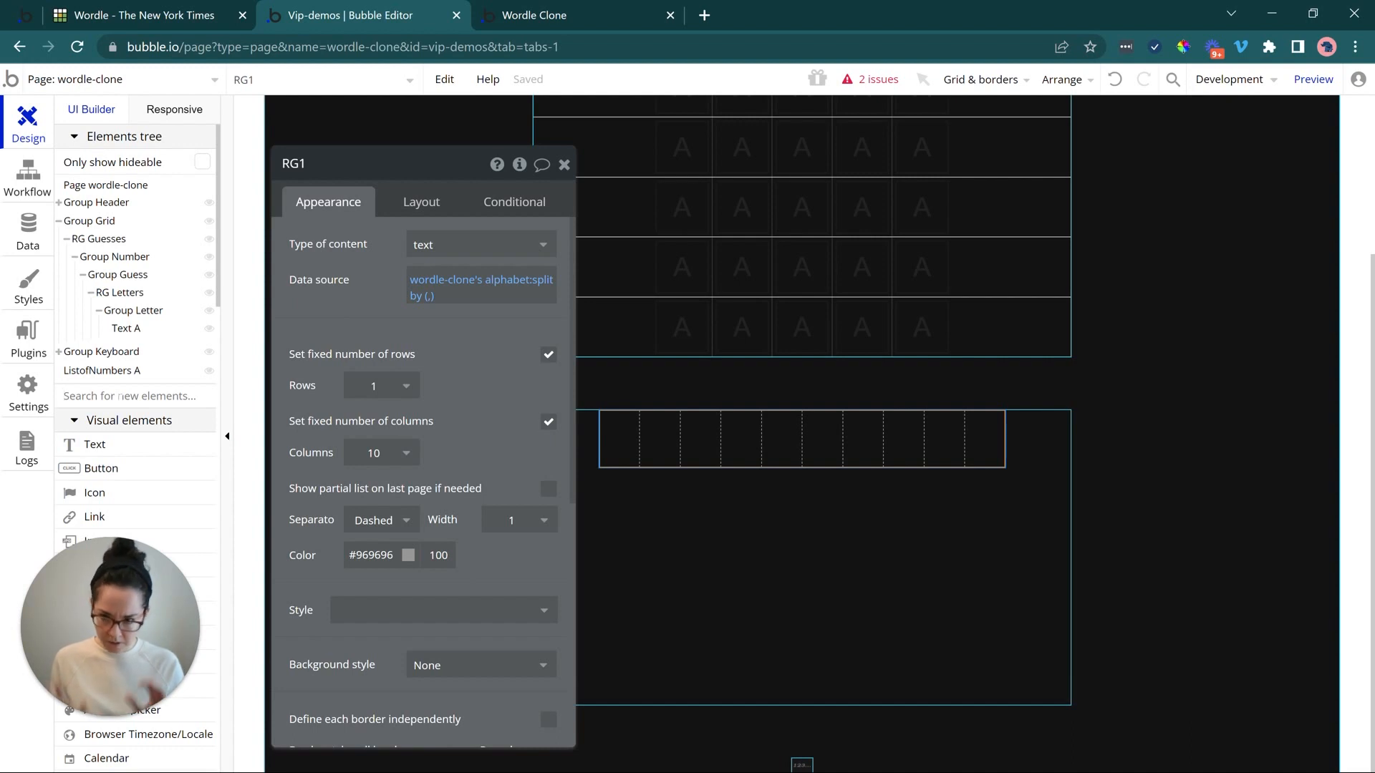
- Draw a small upright group, about 25 px wide and 42 px high, inside RG1's first cell
type("grou")
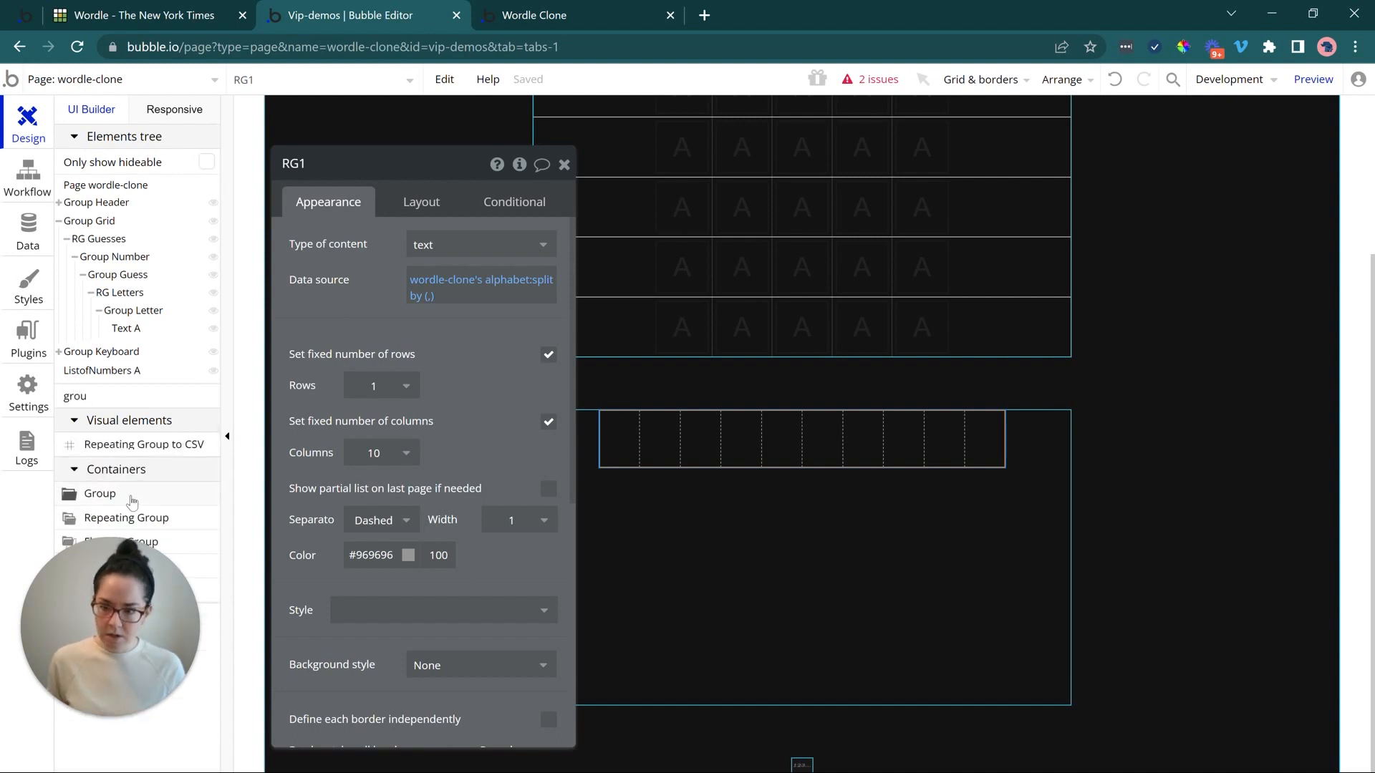
left_click(132, 501)
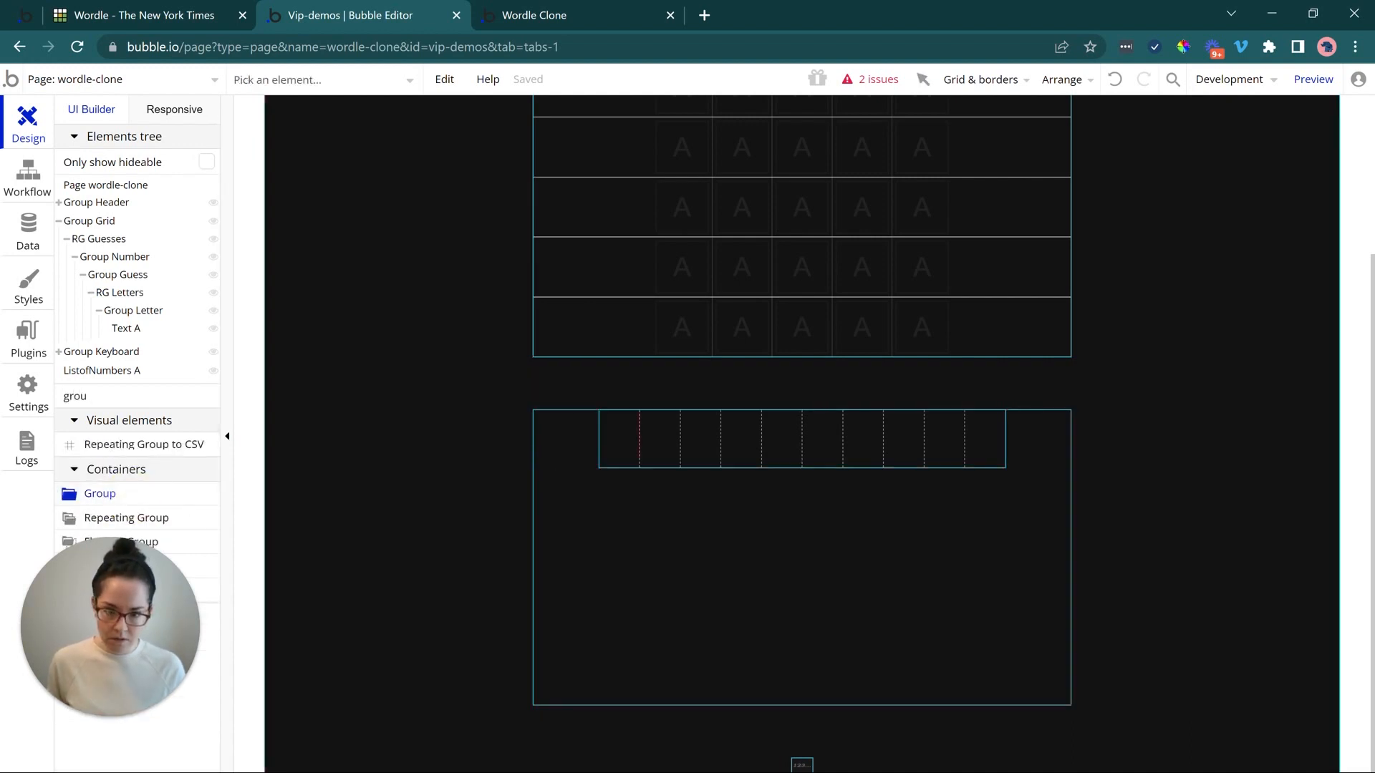
left_click_drag(606, 422, 622, 448)
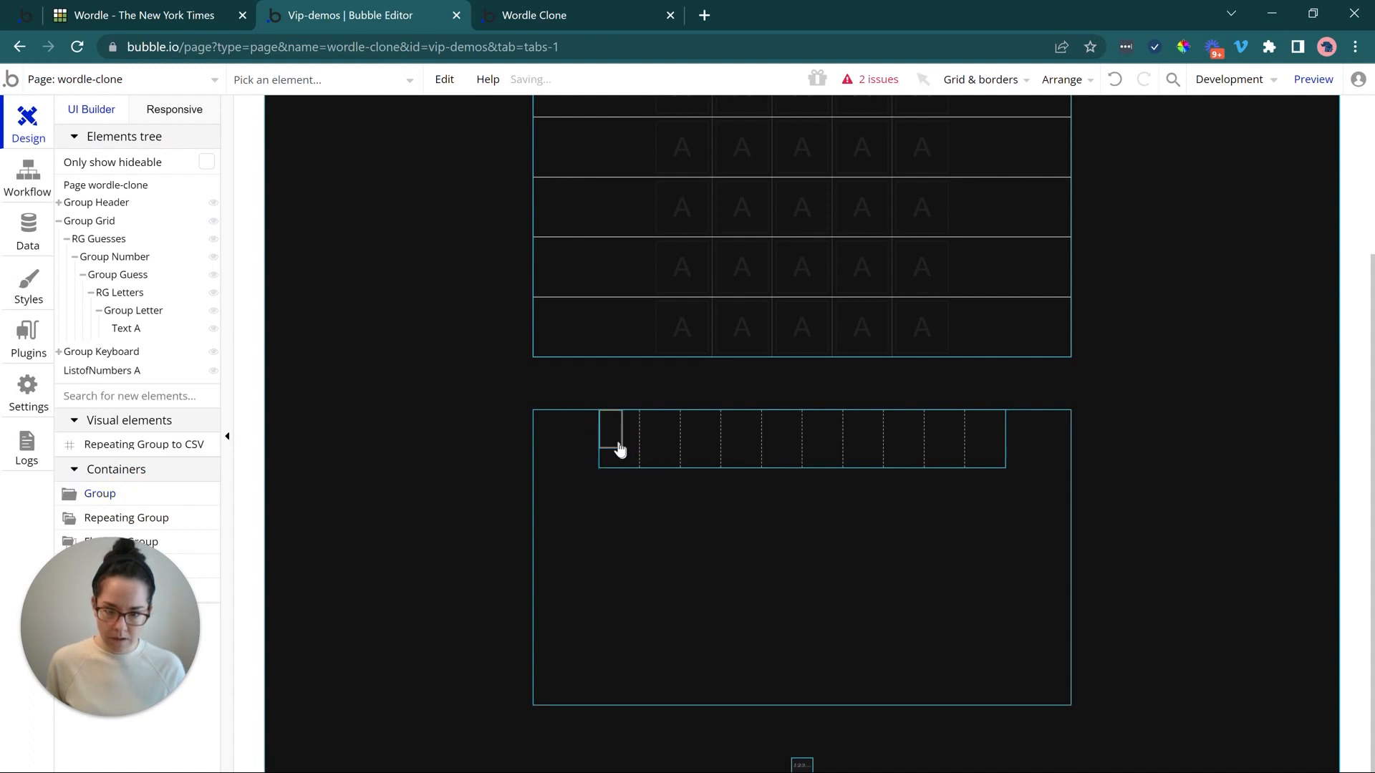
- Rename the small group in RG1's first cell as Group Key
left_click(351, 170)
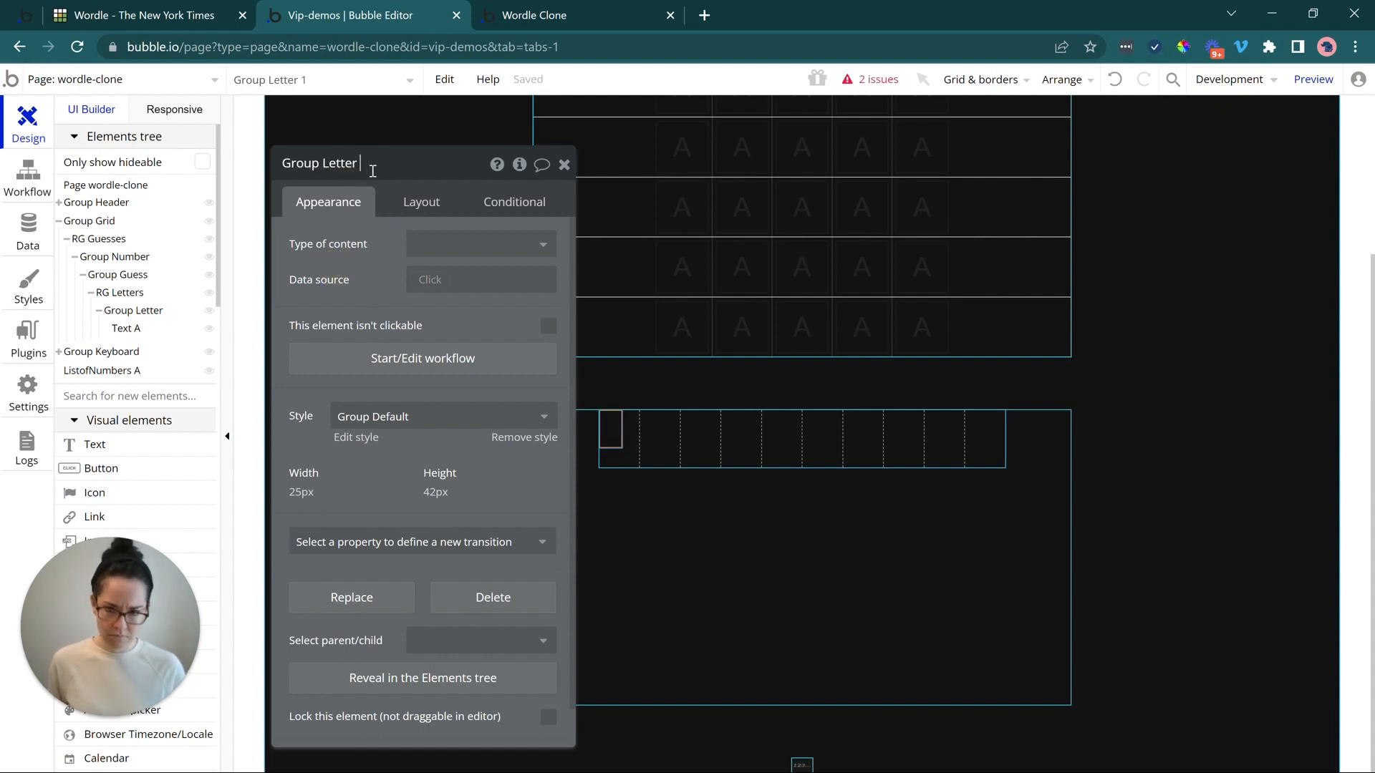
left_click(341, 278)
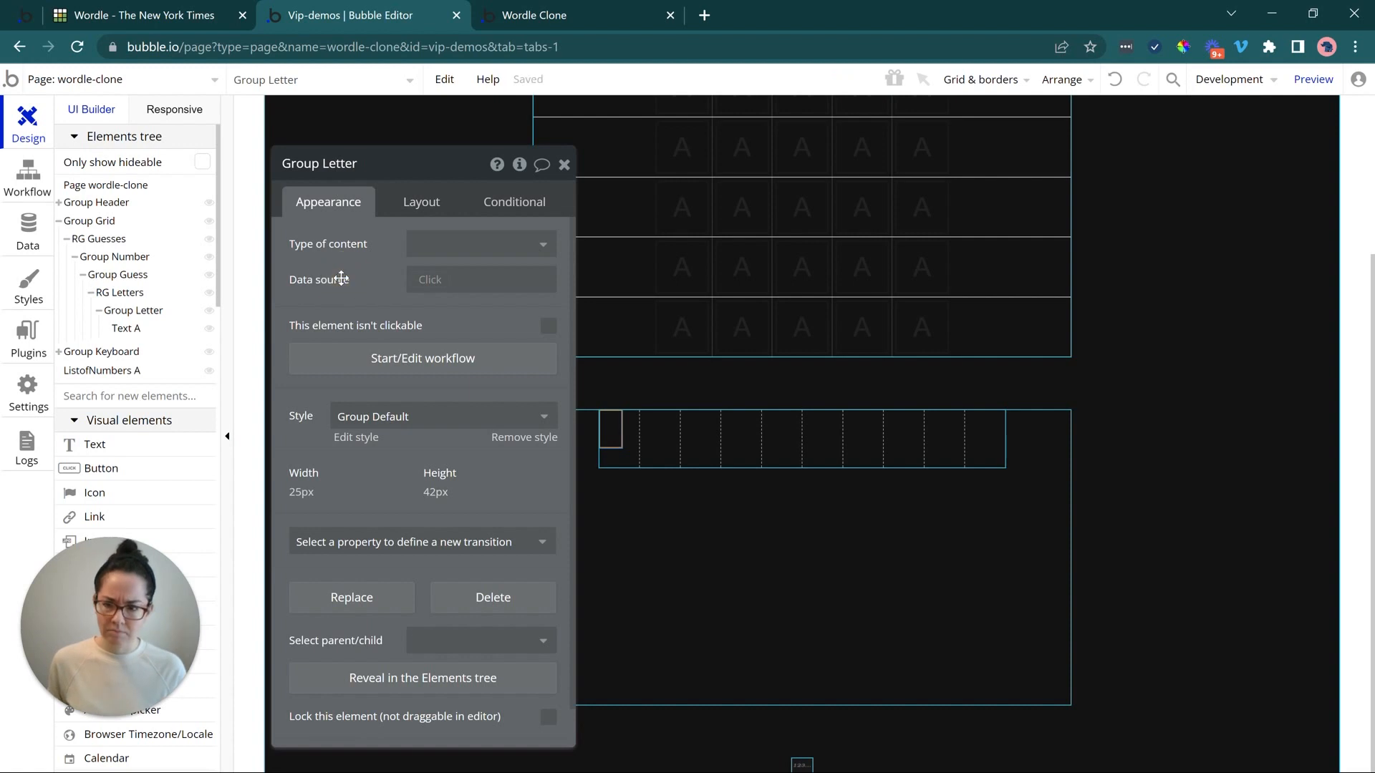
double_click(328, 163)
type("Key")
left_click(371, 240)
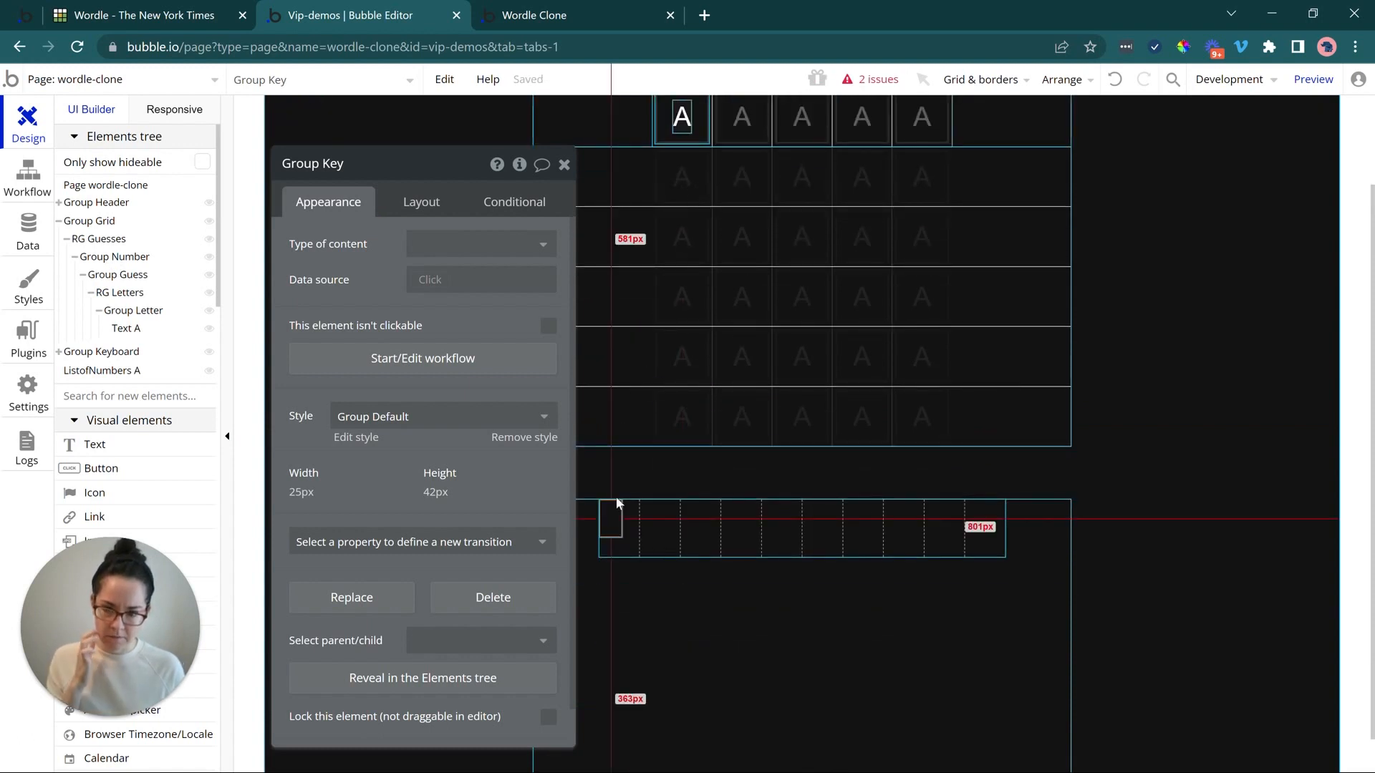
- Set Group Key's container layout to Align to parent and center it vertically in its cell
left_click(427, 203)
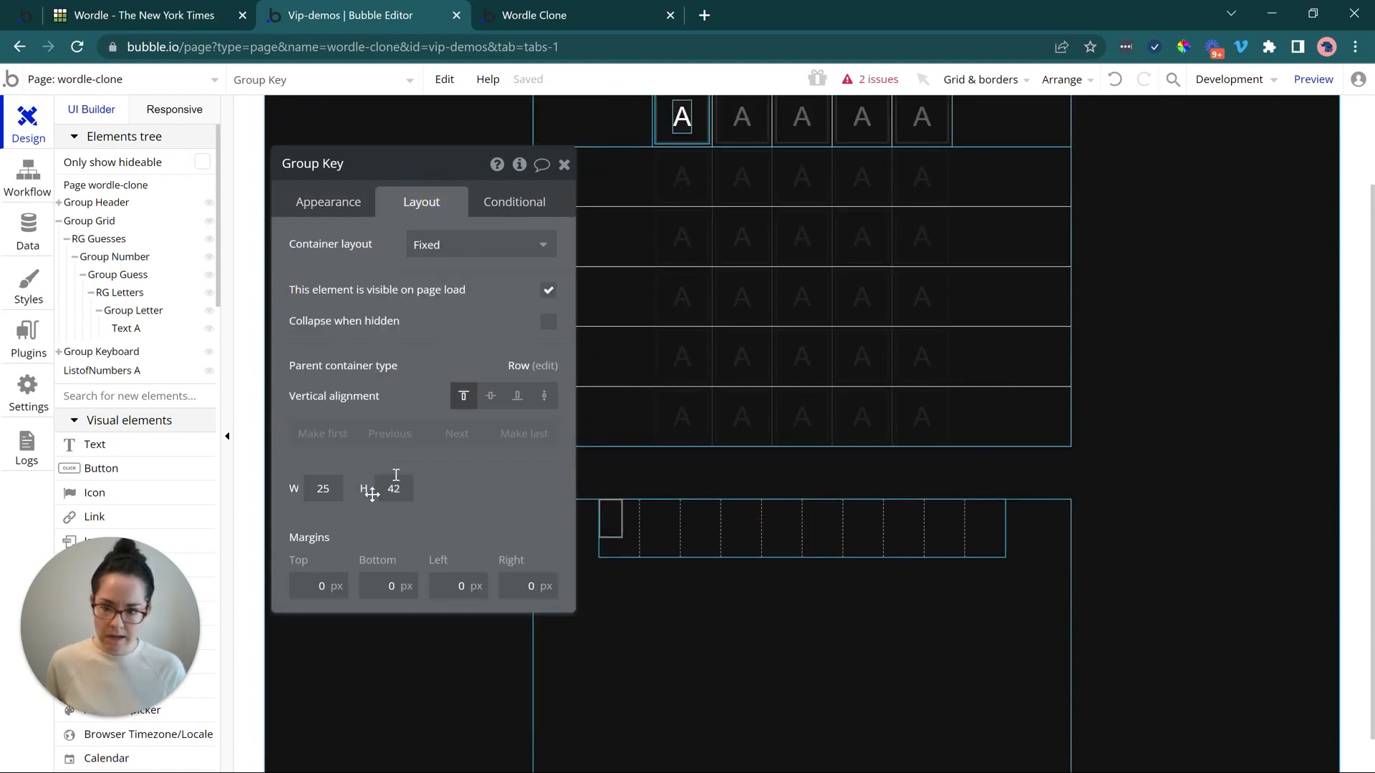
left_click(472, 258)
left_click(459, 298)
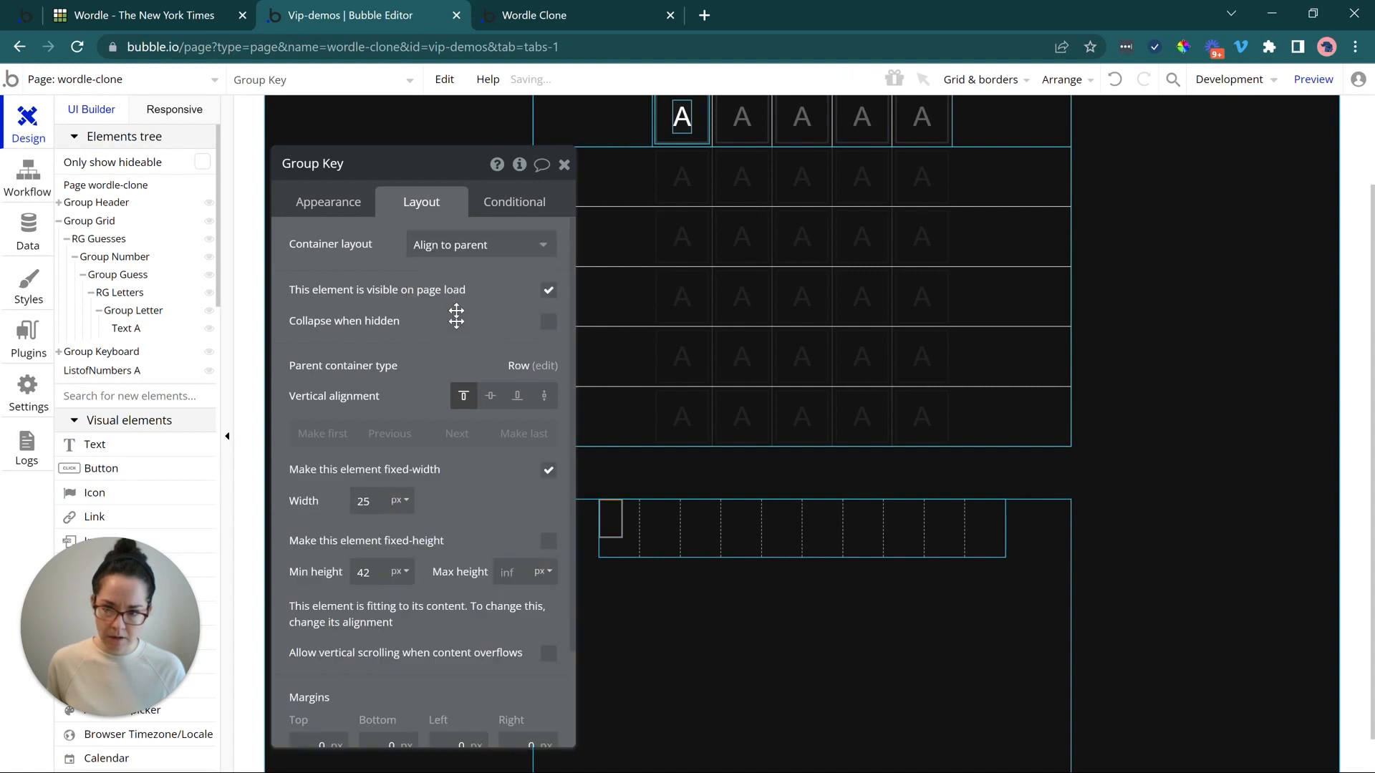
left_click(487, 397)
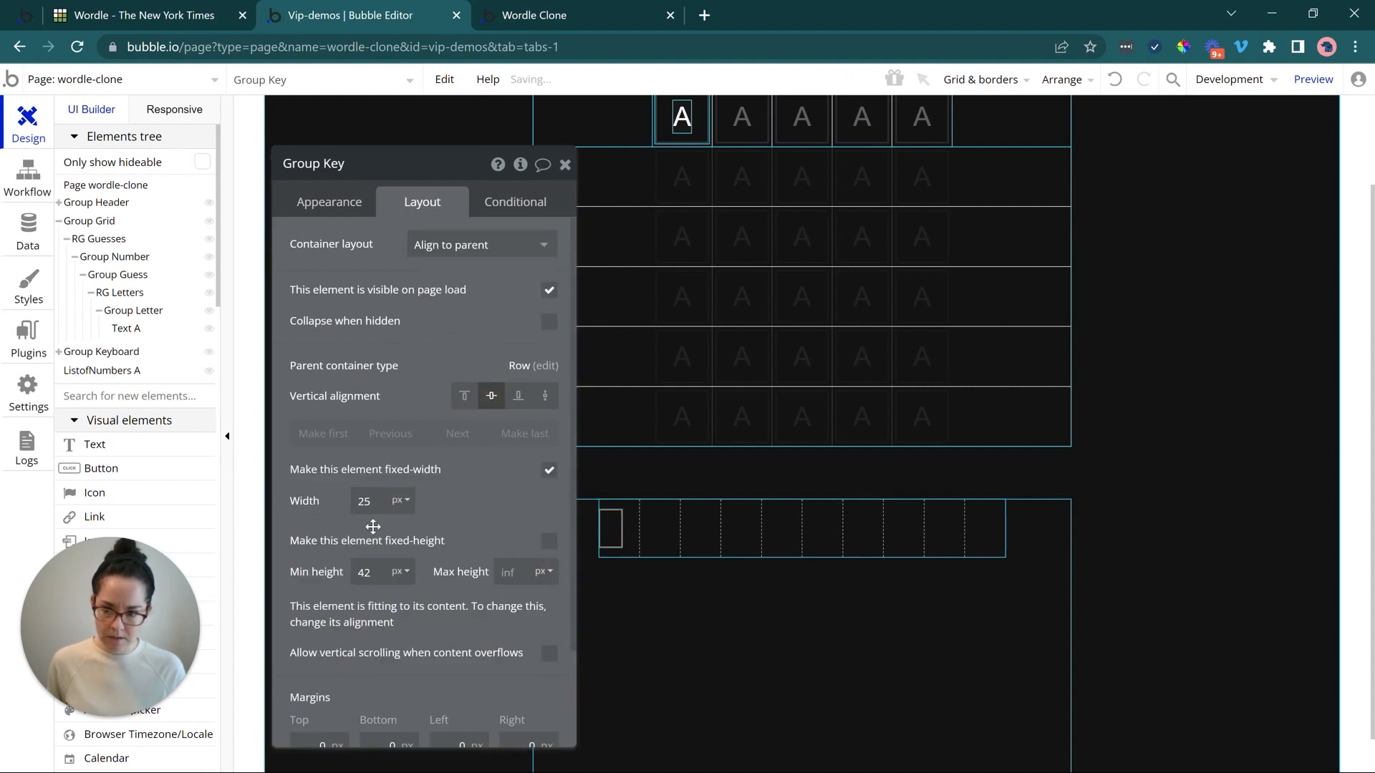
- Change RG1's cell container layout to Align to parent and place Group Key at the center of its cell
left_click(655, 516)
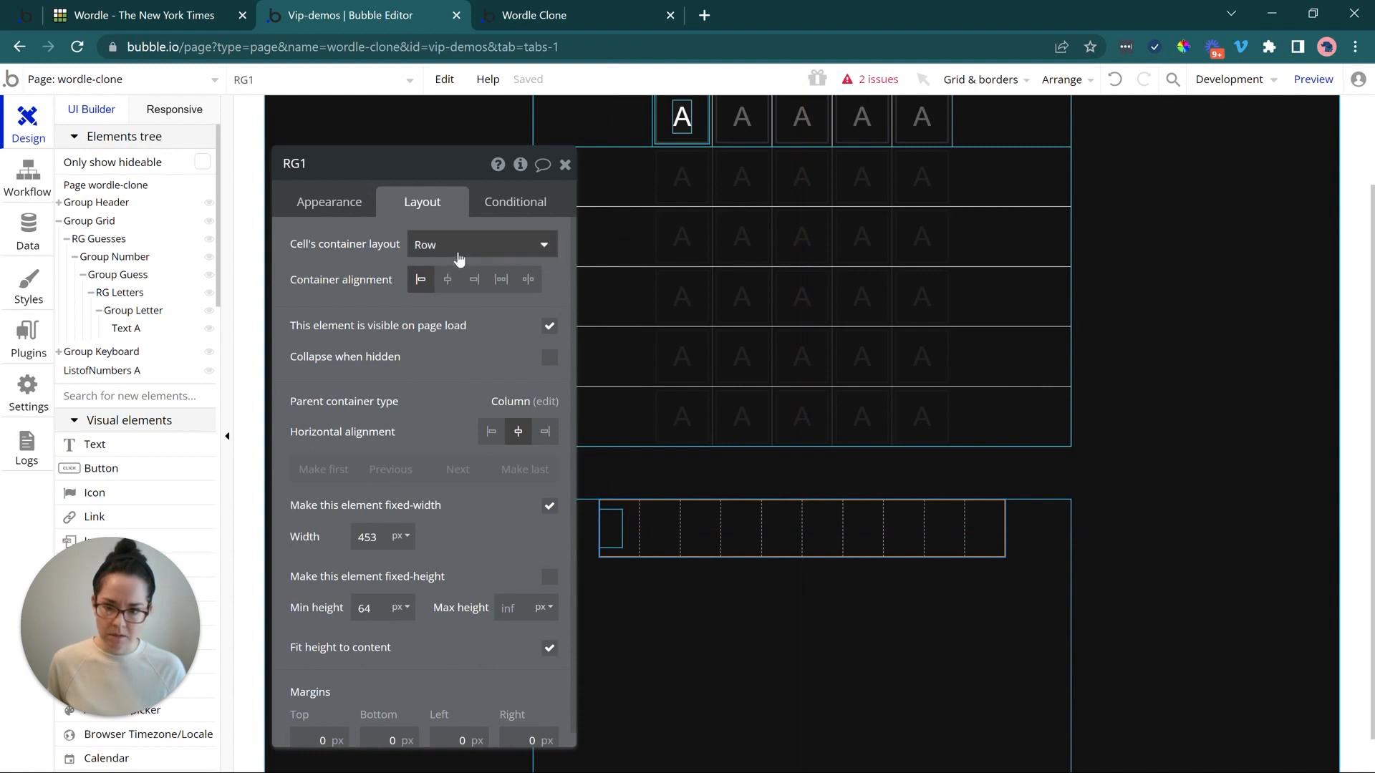
left_click(456, 247)
left_click(461, 300)
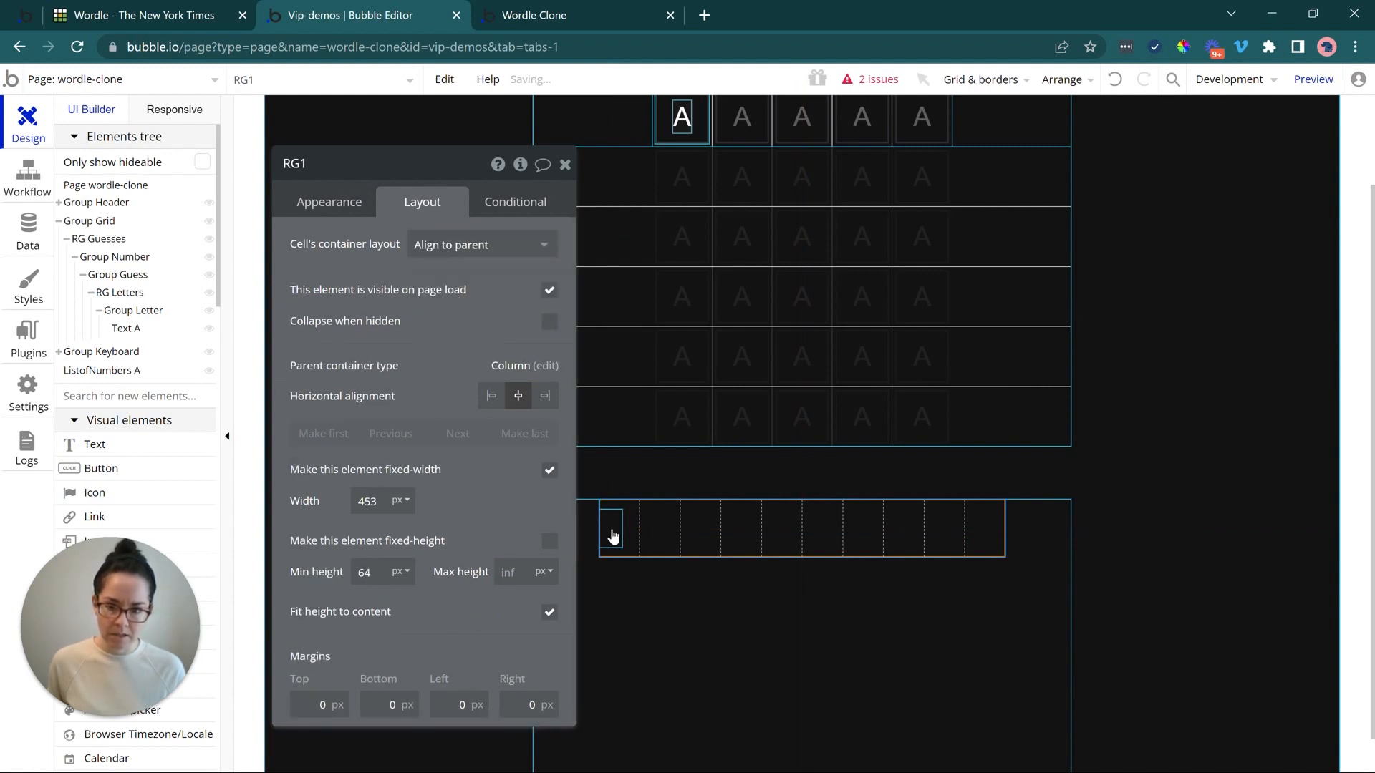
left_click(611, 531)
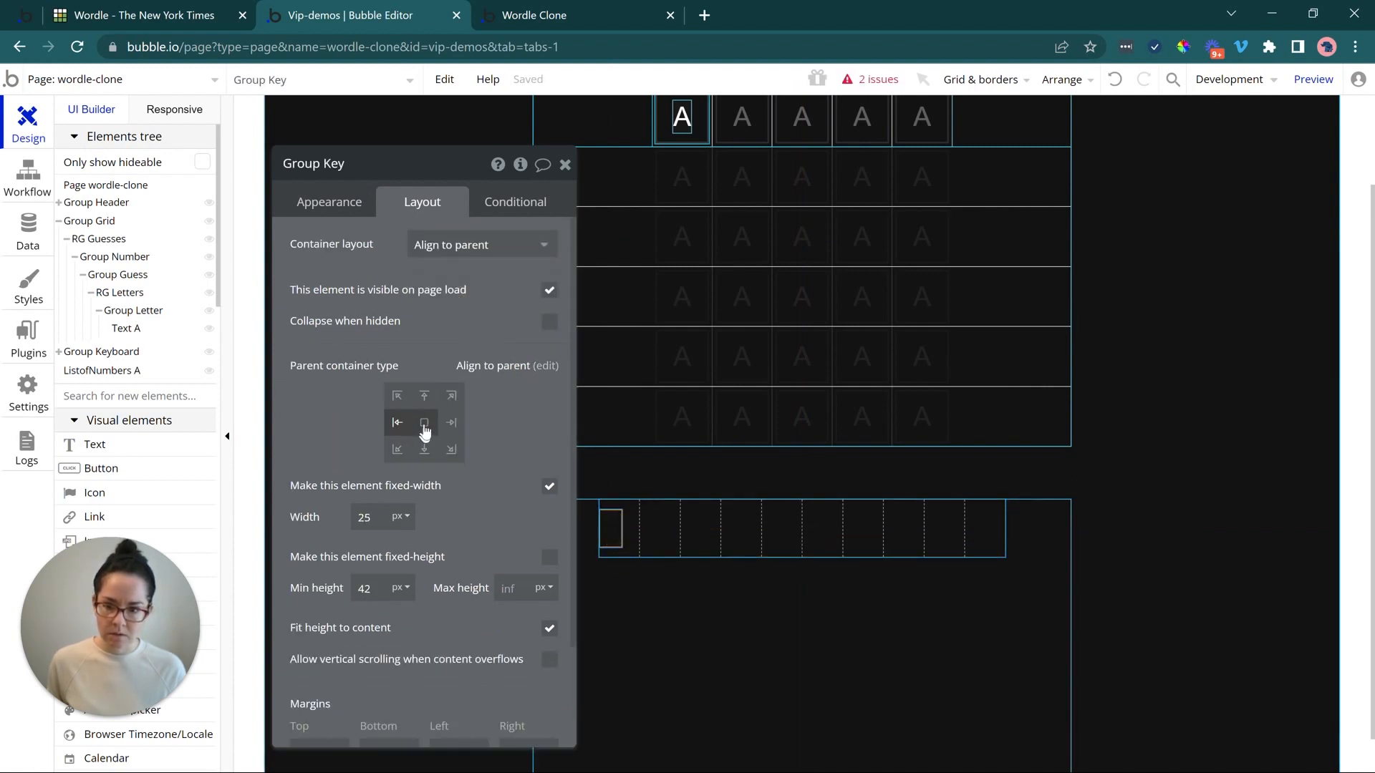
left_click(427, 429)
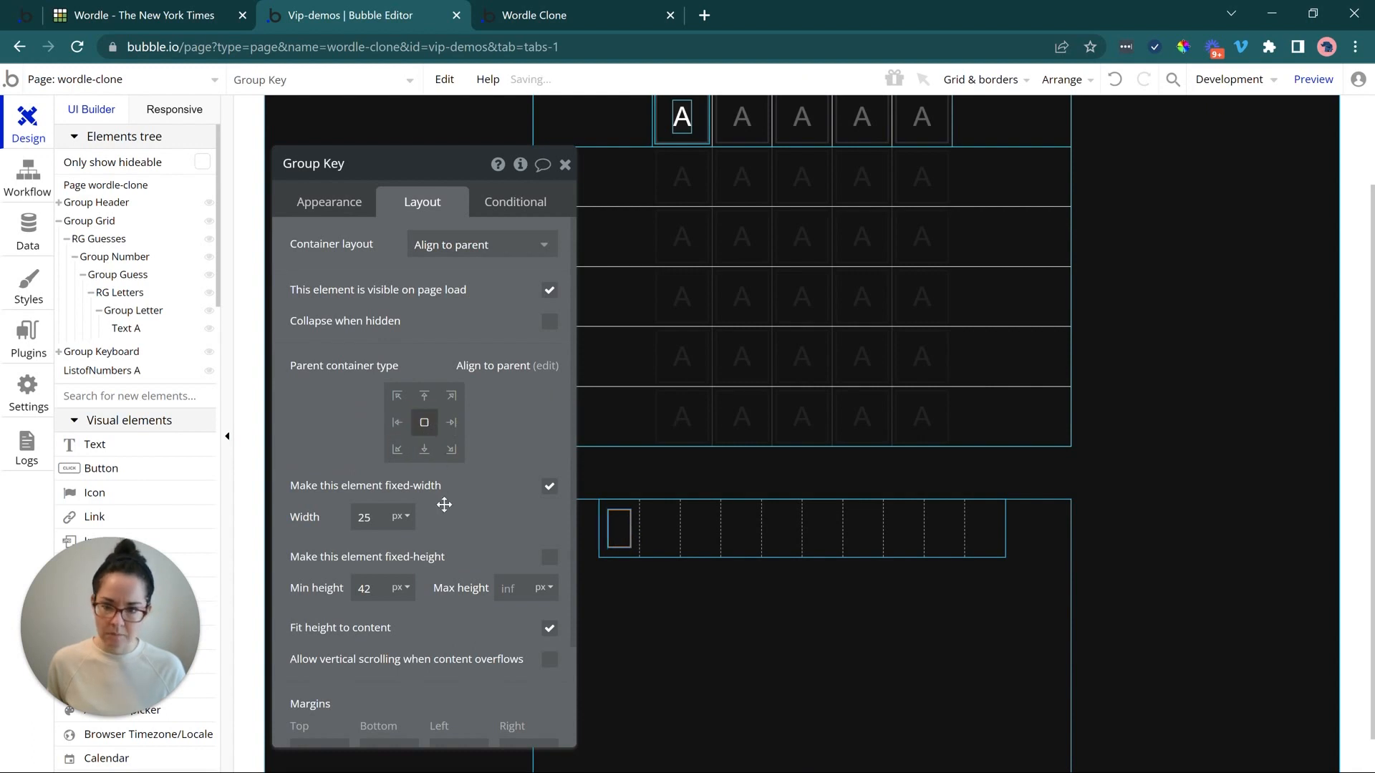
- Make Group Key's width flexible with 0 px minimum width and height, and turn off fitting its height to content
scroll(444, 505, "down", 2)
double_click(367, 392)
type("0")
left_click(466, 411)
left_click(550, 361)
double_click(365, 494)
type("0")
left_click(432, 459)
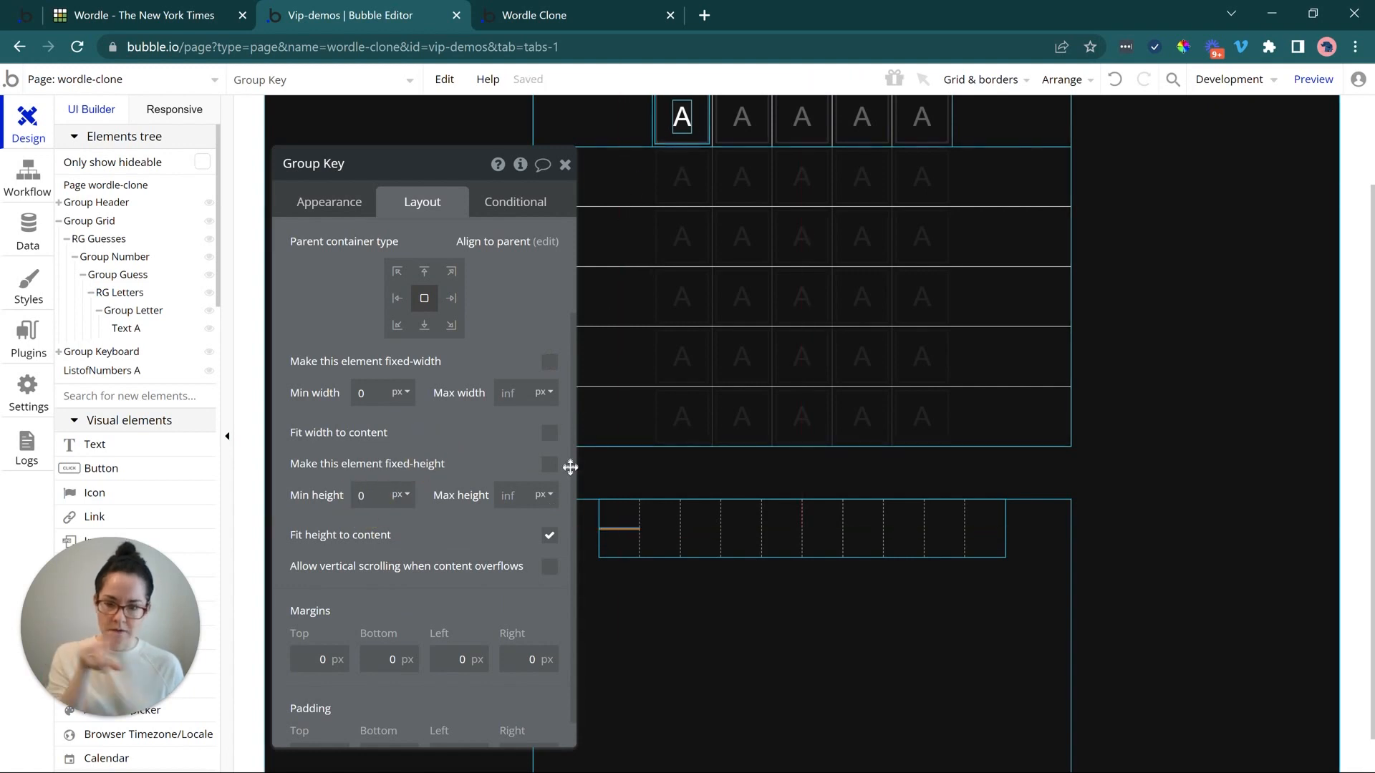
left_click(549, 537)
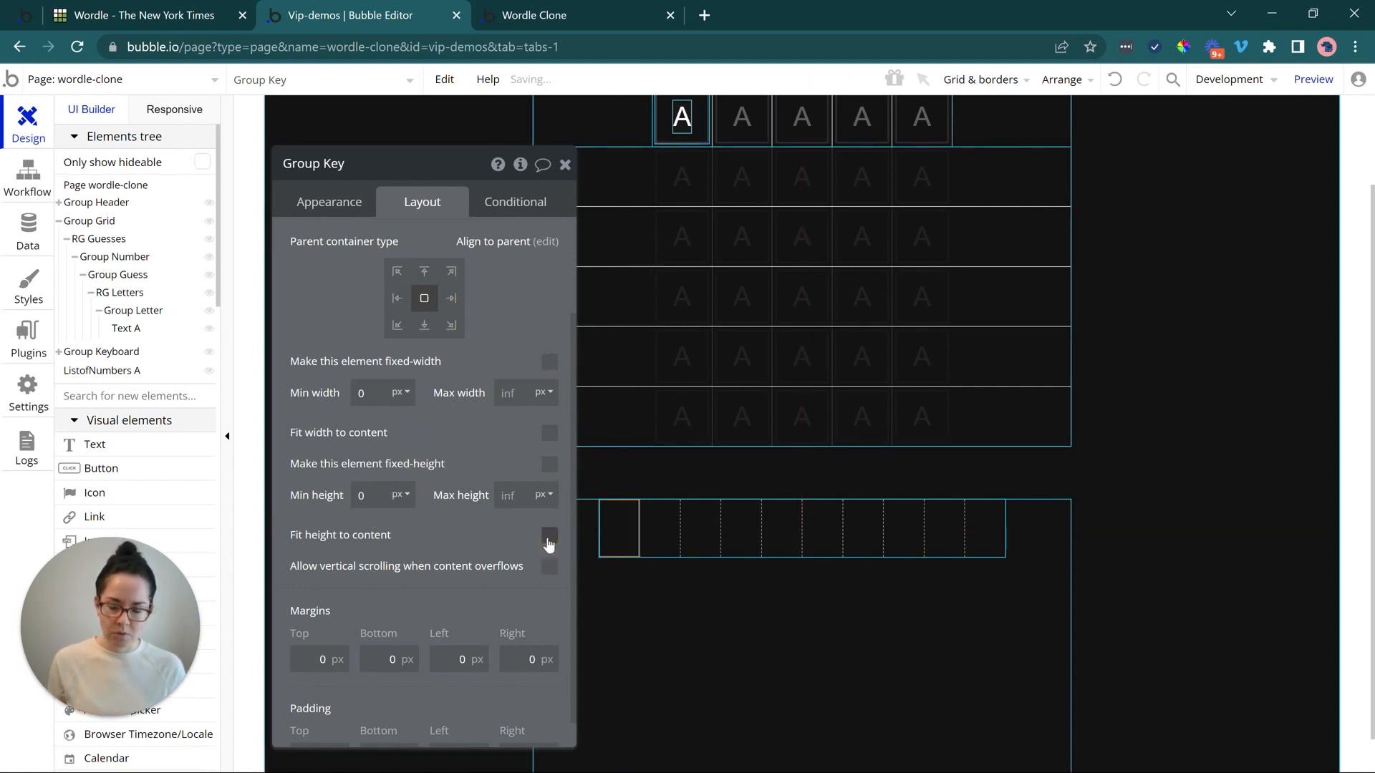
- Sample the key grey from the New York Times Wordle keyboard and give Group Key a flat #818384 background
left_click(337, 212)
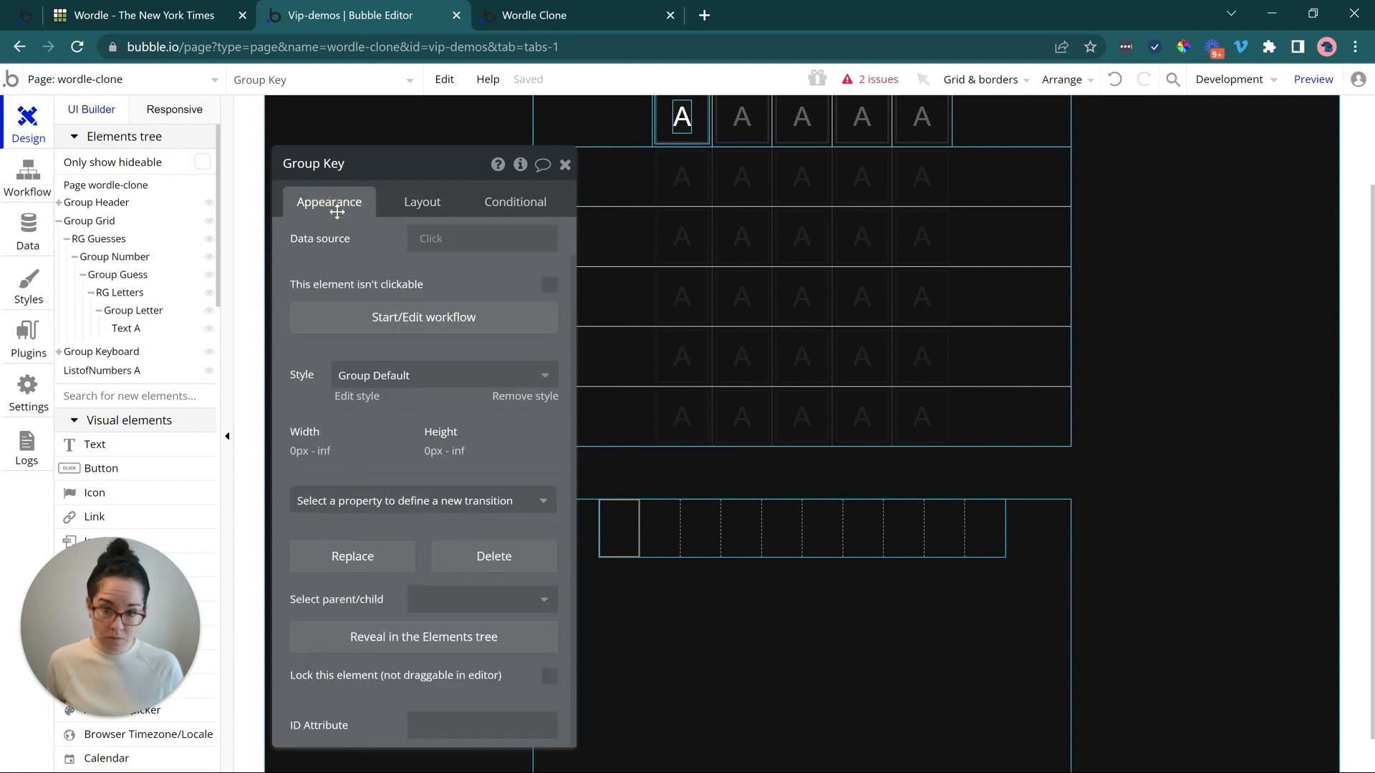
left_click(182, 11)
left_click(1181, 51)
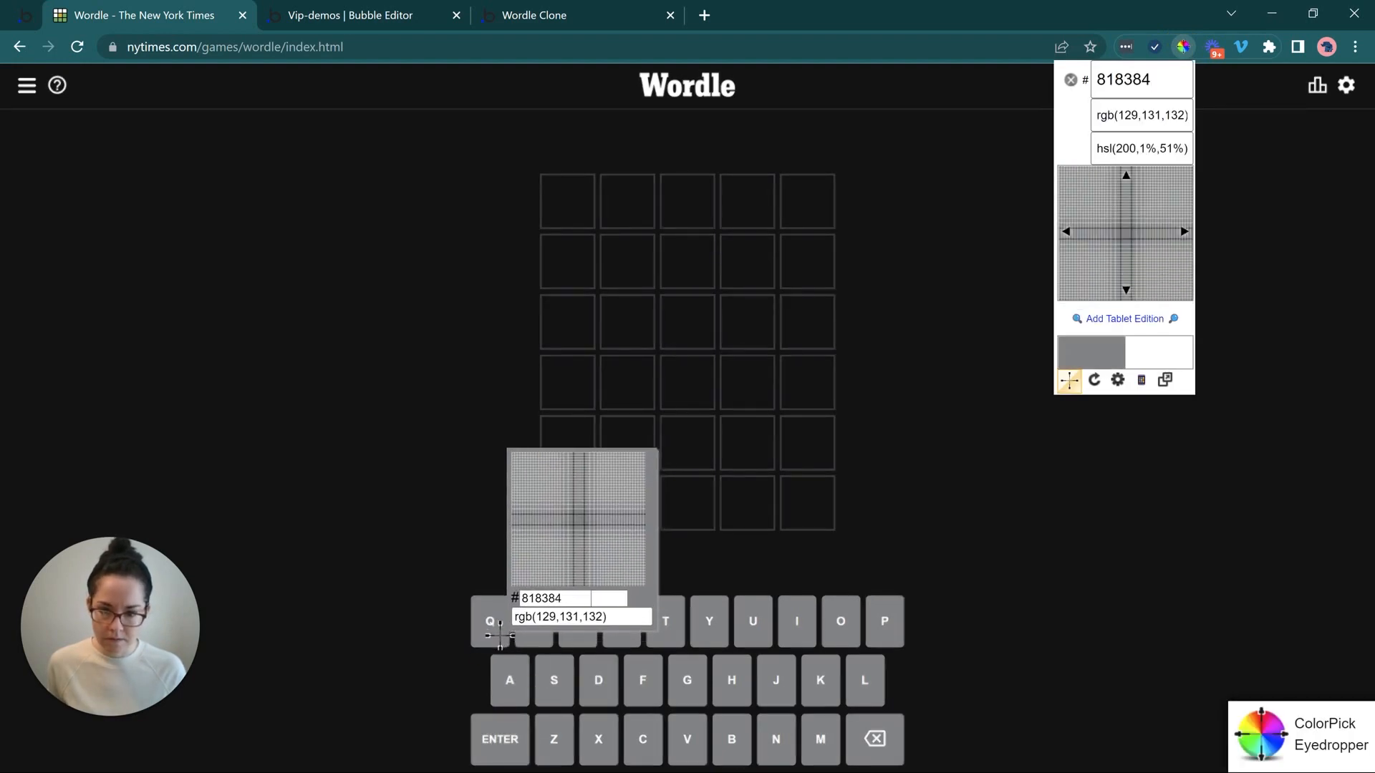
left_click(495, 634)
key("ctrl+c")
left_click(333, 15)
left_click(417, 346)
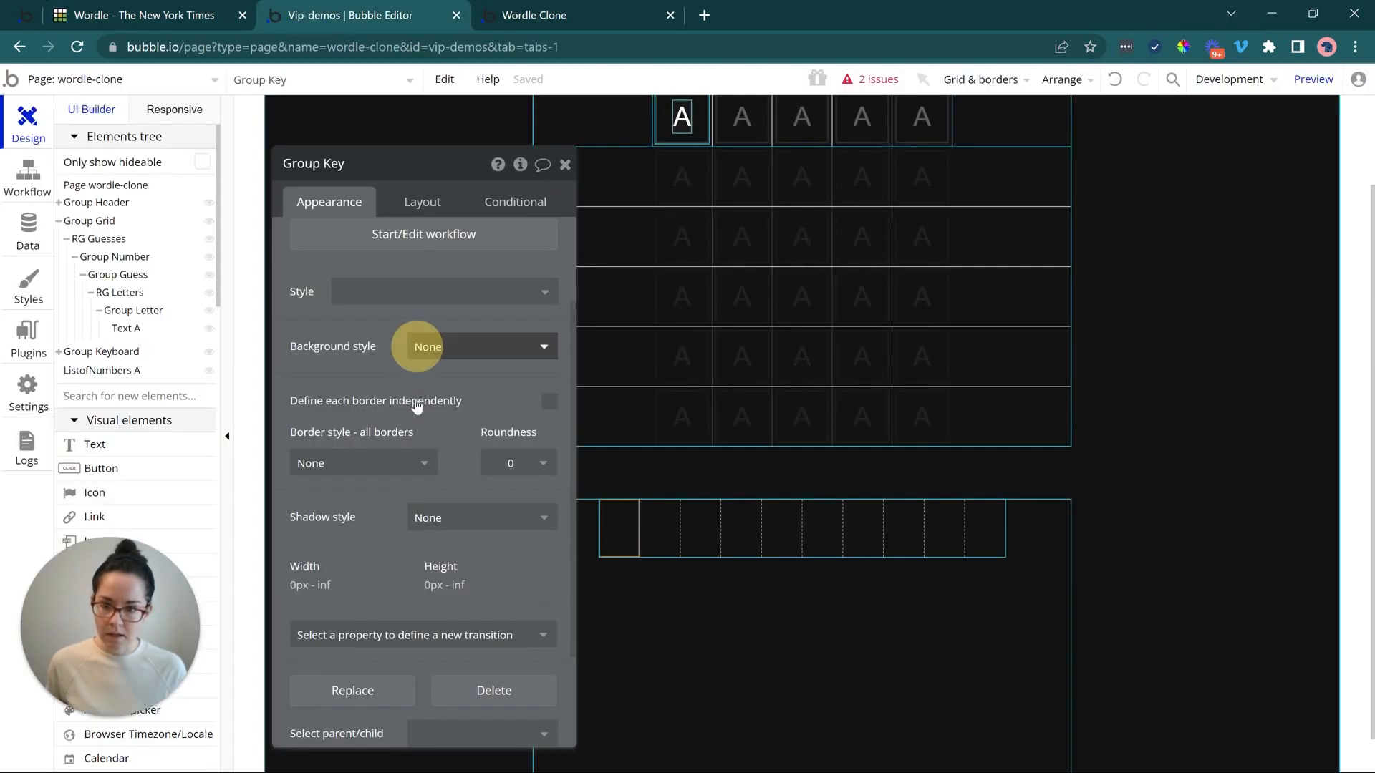
left_click(421, 394)
key("ctrl+v")
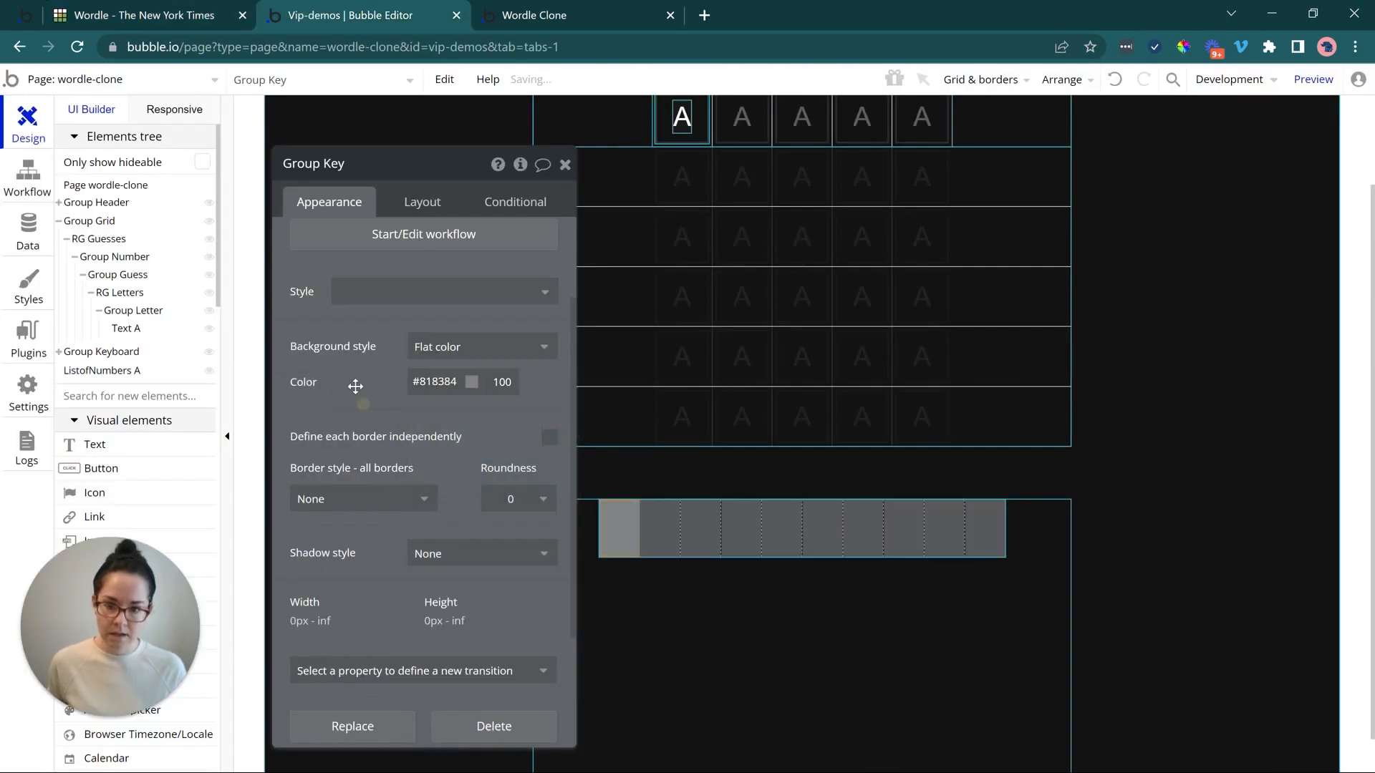
- Check the original Wordle keys' corners and set Group Key's border roundness to 3
left_click(229, 7)
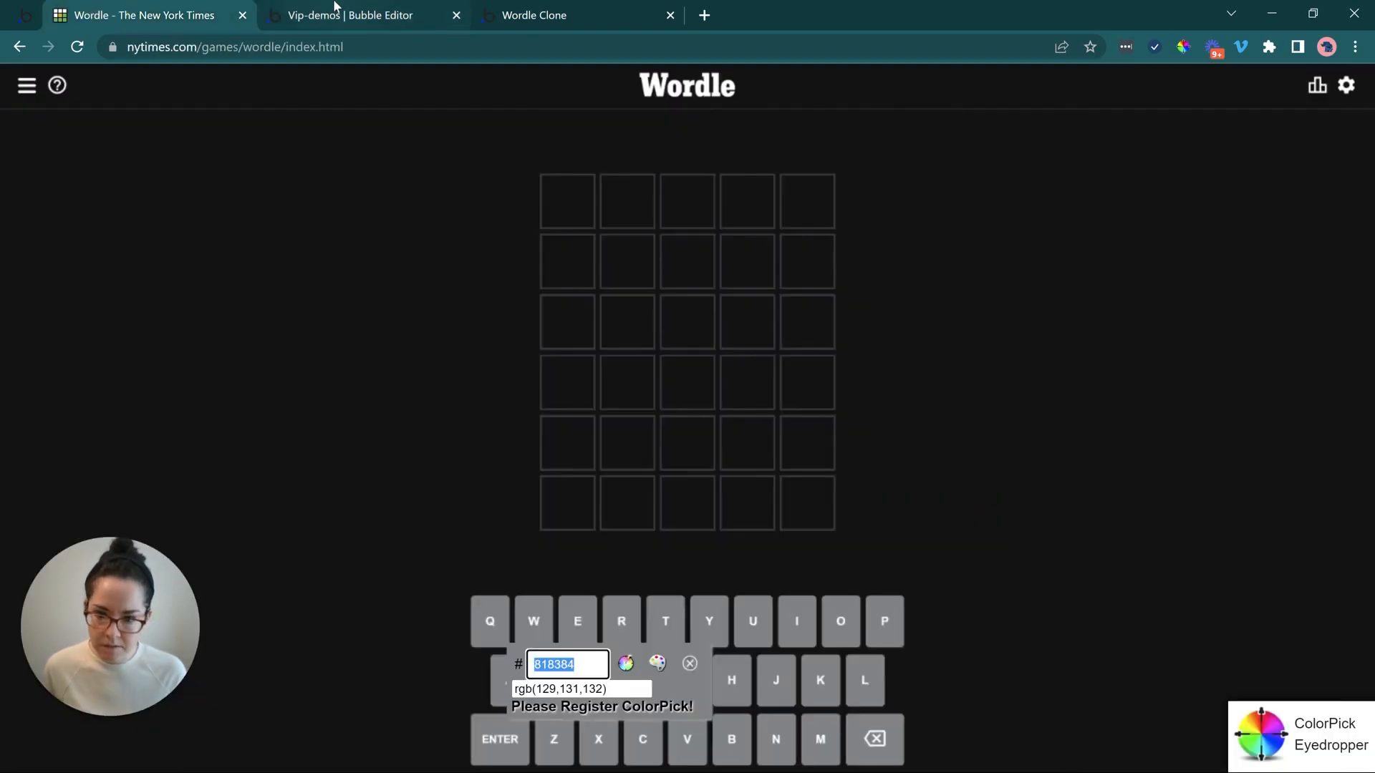
left_click(350, 10)
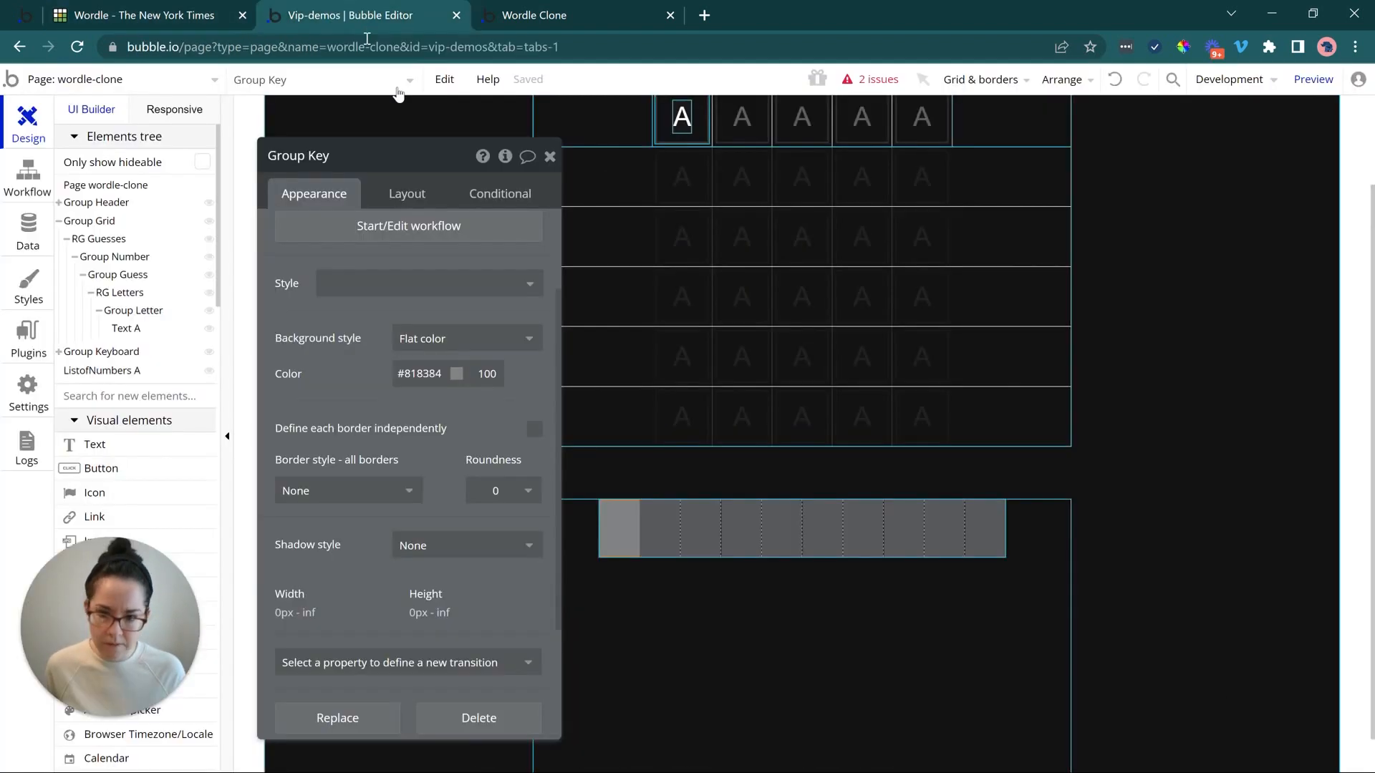
left_click(490, 495)
type("3")
key("Return")
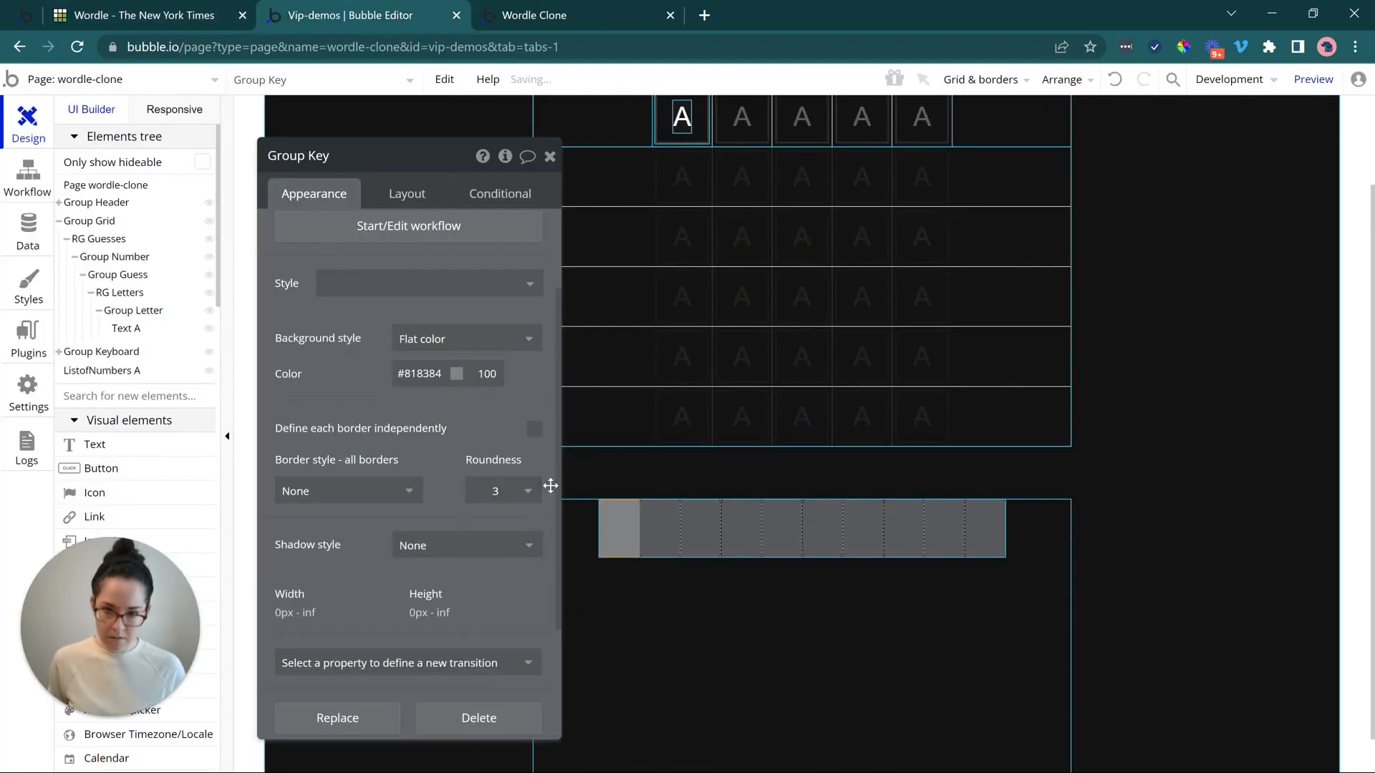
- Set Group Key's top, bottom, left and right margins to 3 px each, using the original Wordle key spacing as reference
left_click(401, 192)
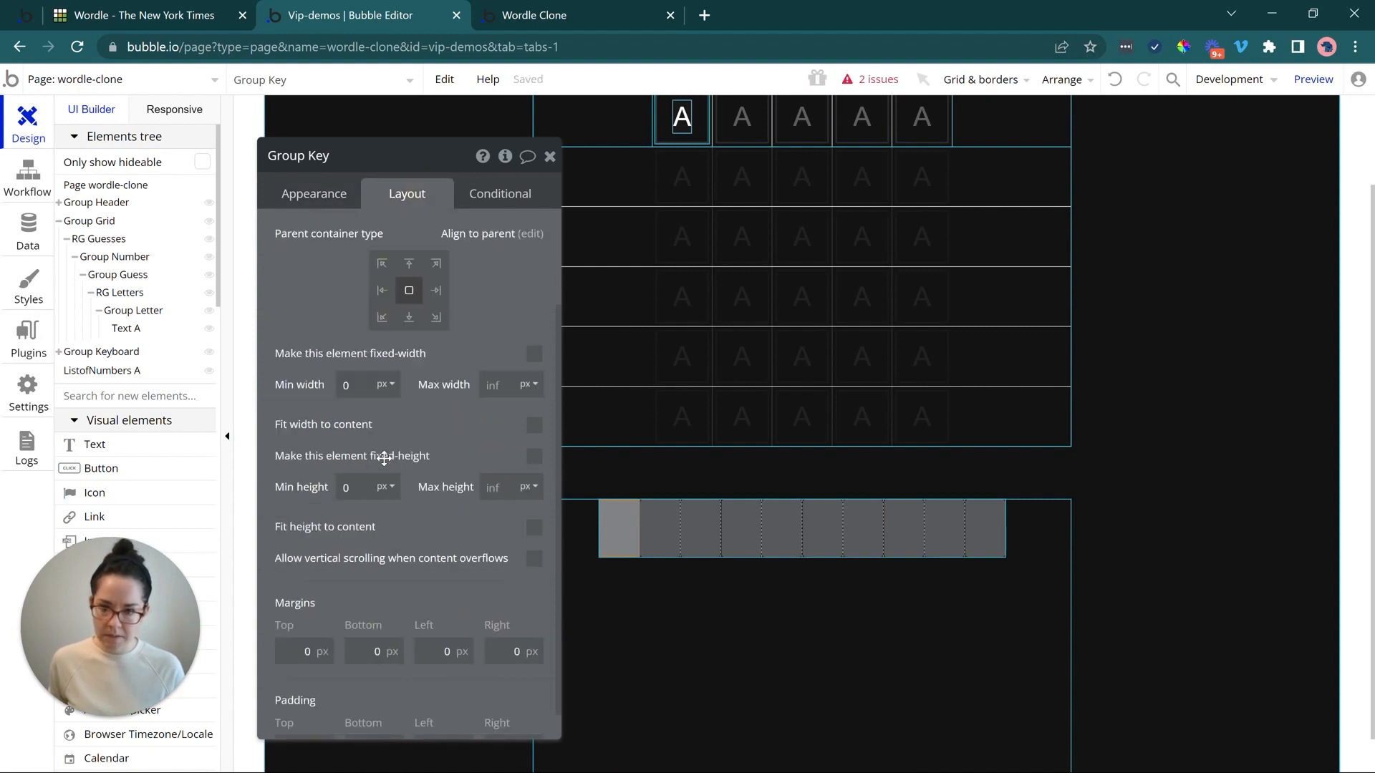
scroll(385, 473, "down", 1)
left_click(304, 620)
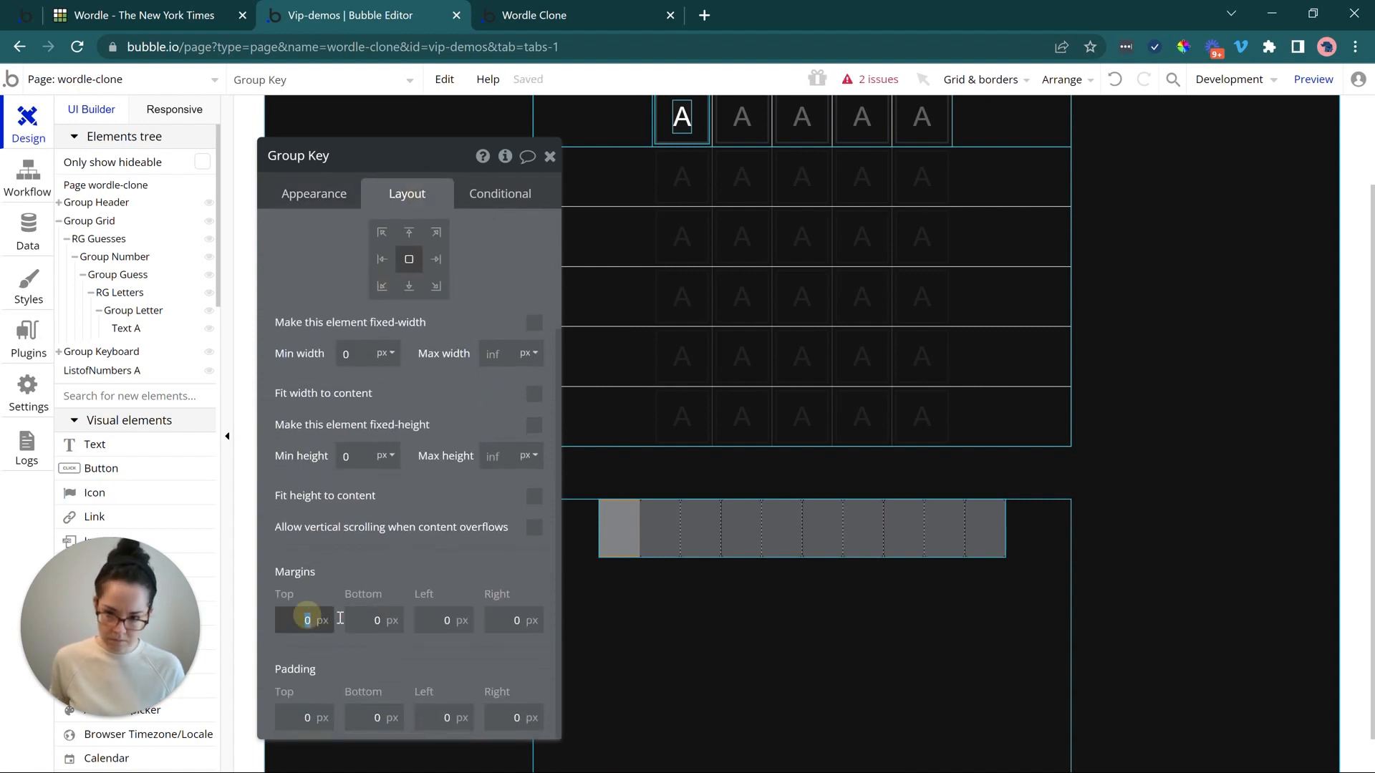
left_click(91, 7)
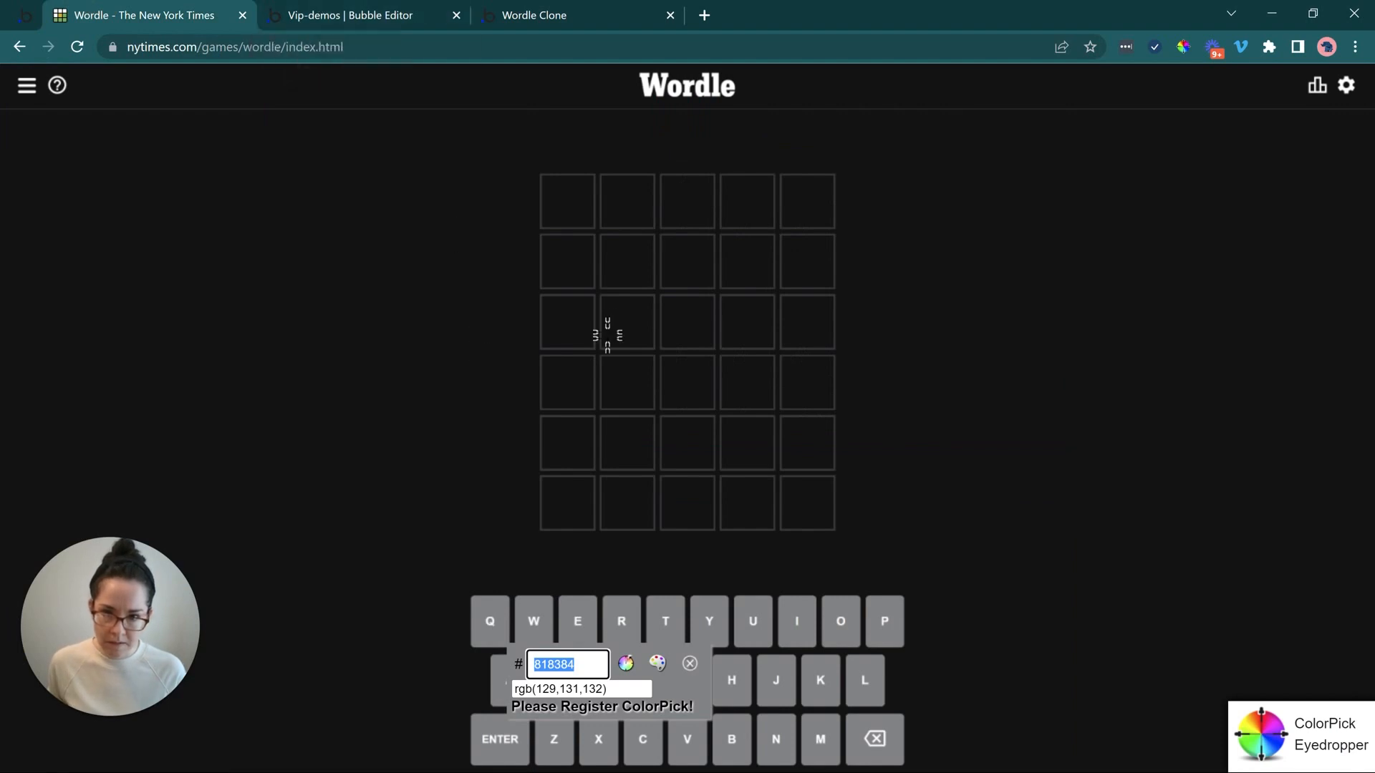
left_click(316, 9)
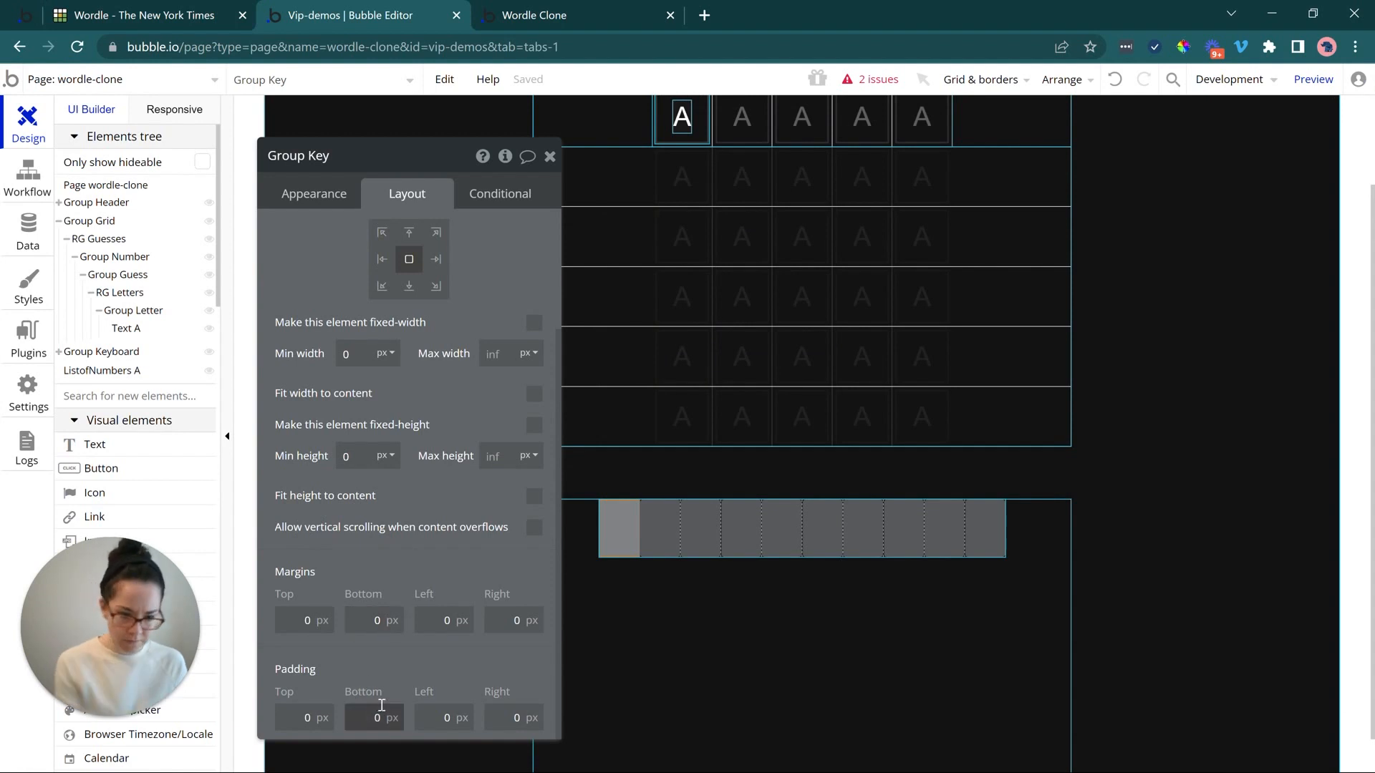
left_click(308, 620)
type("3")
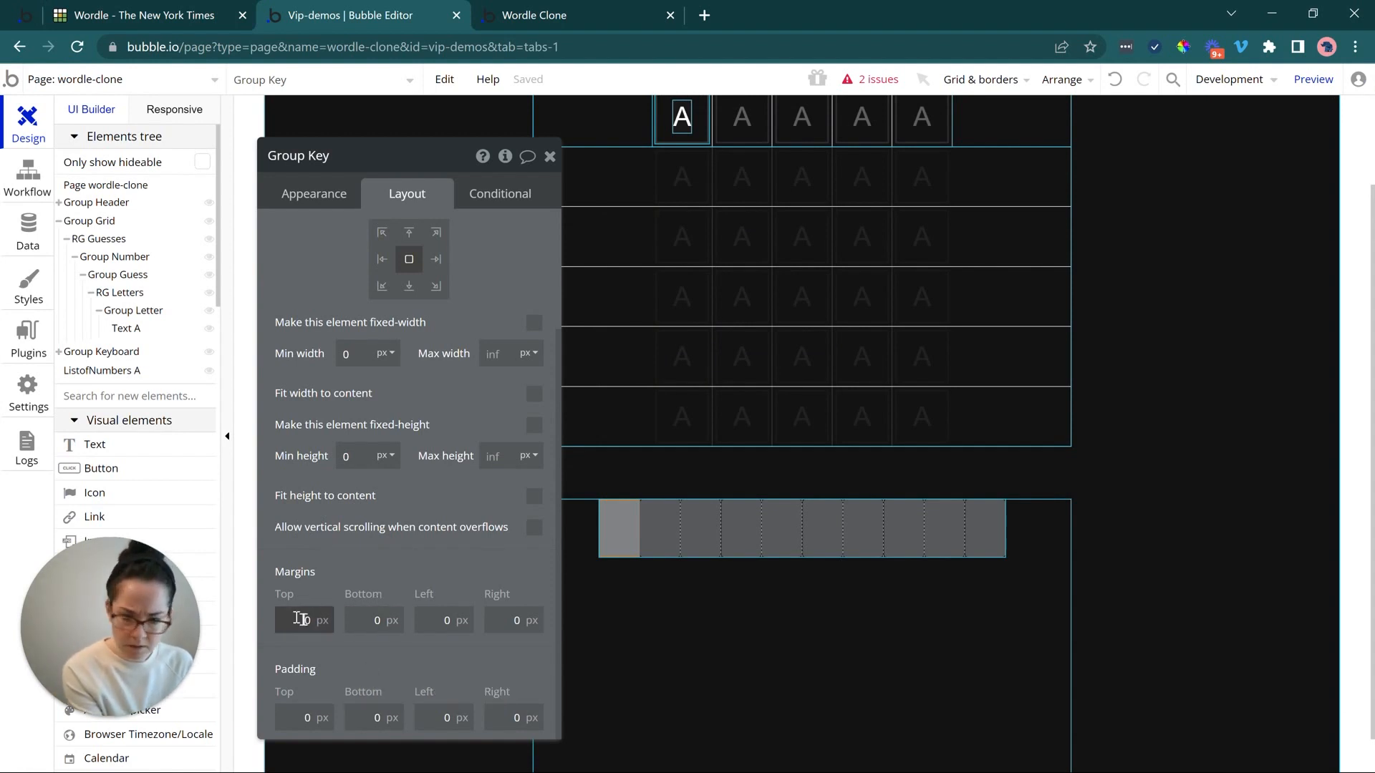
left_click(391, 621)
type("3")
left_click_drag(423, 621, 553, 625)
type("33")
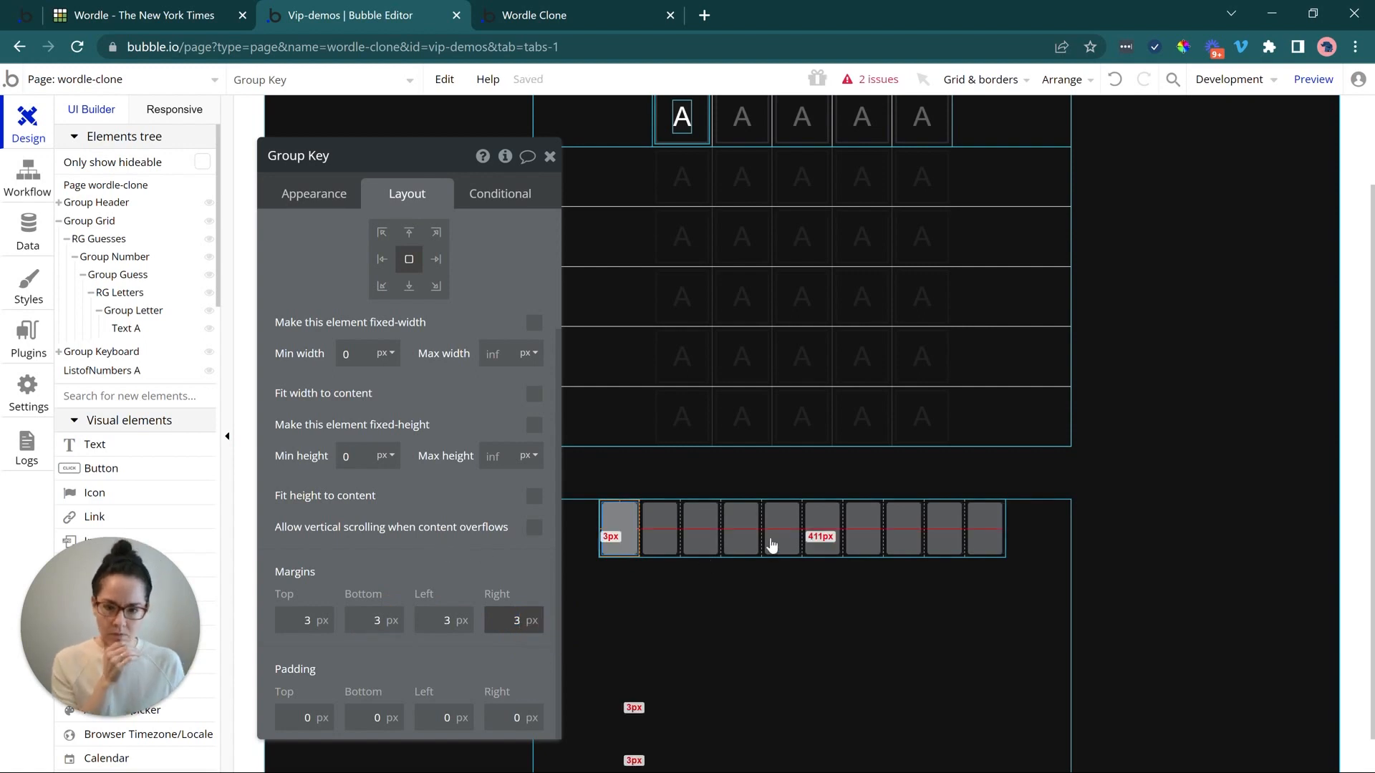
- Set the cell separator of the RG1 repeating group to None
left_click(713, 543)
left_click(324, 199)
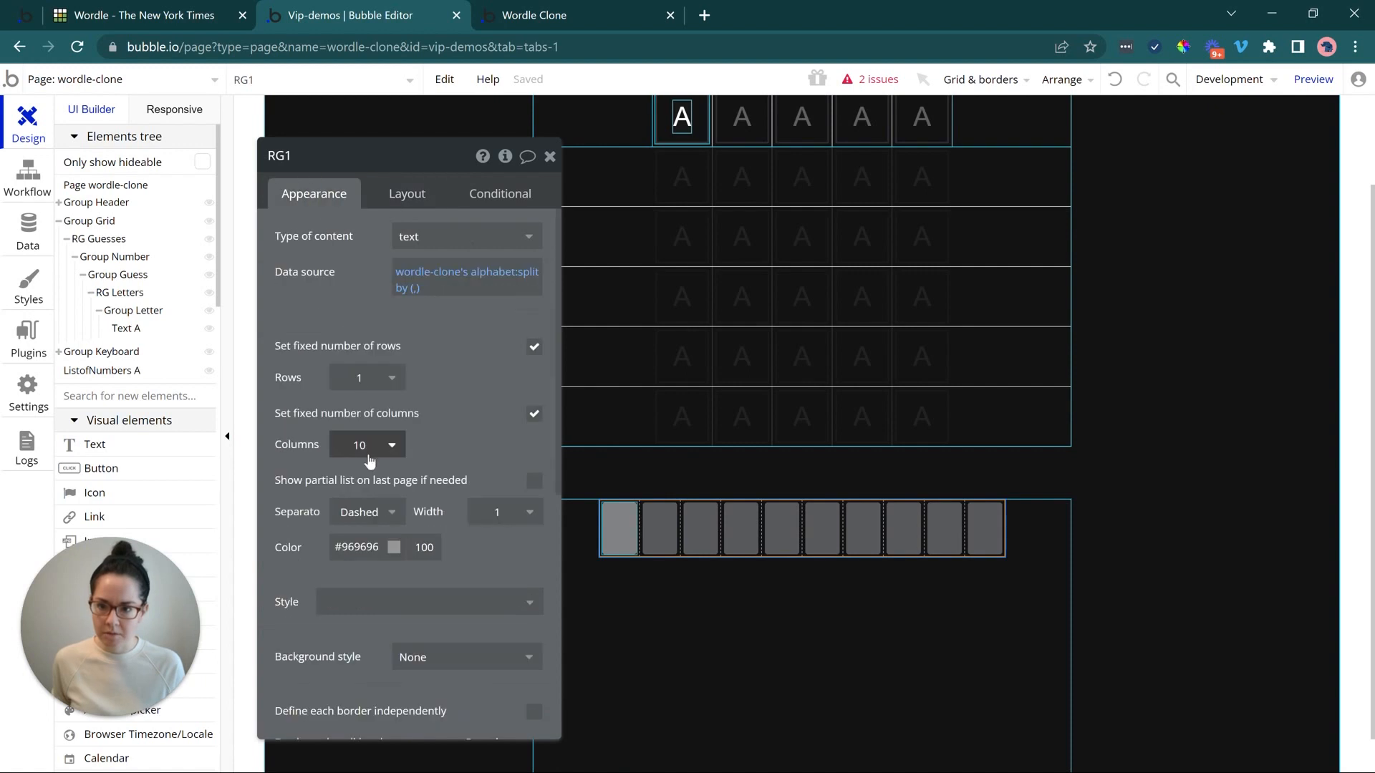
left_click(376, 513)
left_click(378, 541)
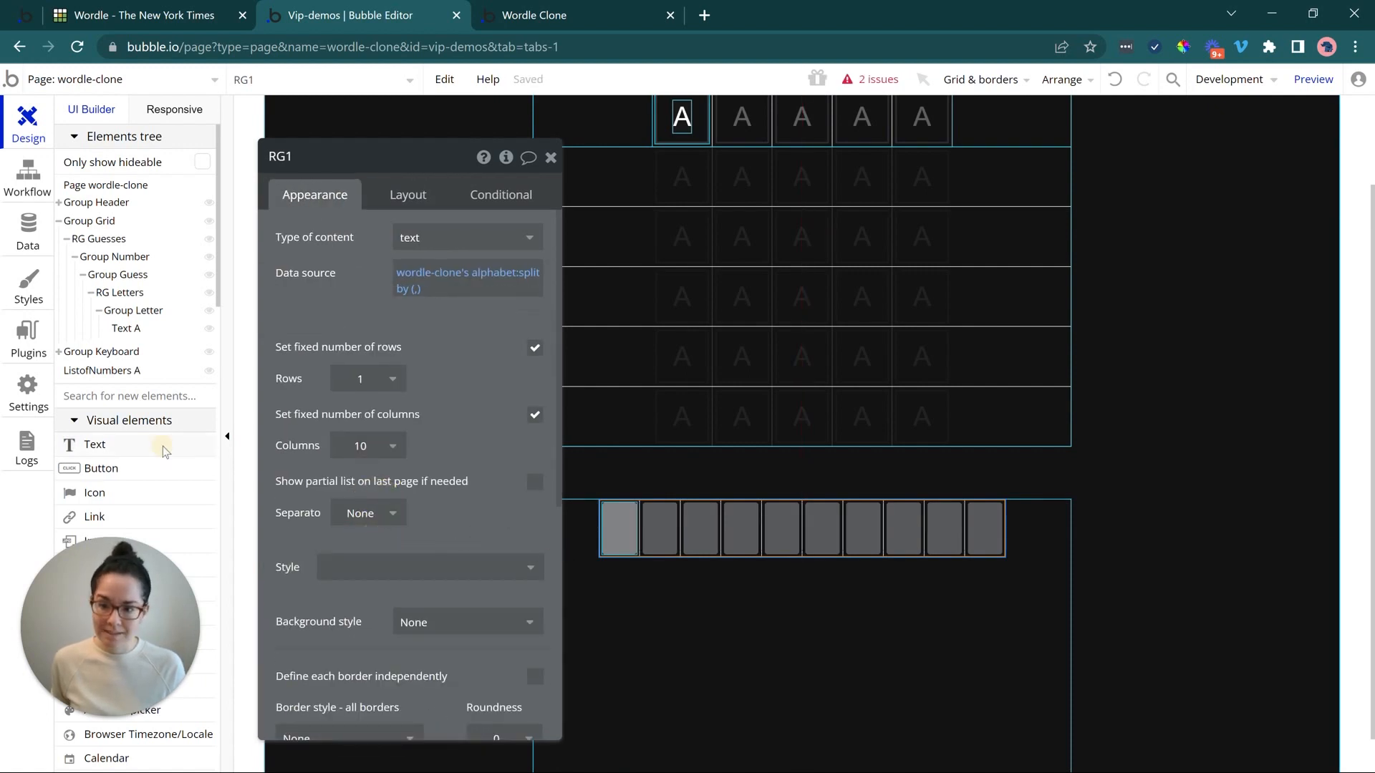
- Copy the letter A text from the guess grid's first cell into Group Key in RG1's first cell
left_click(570, 565)
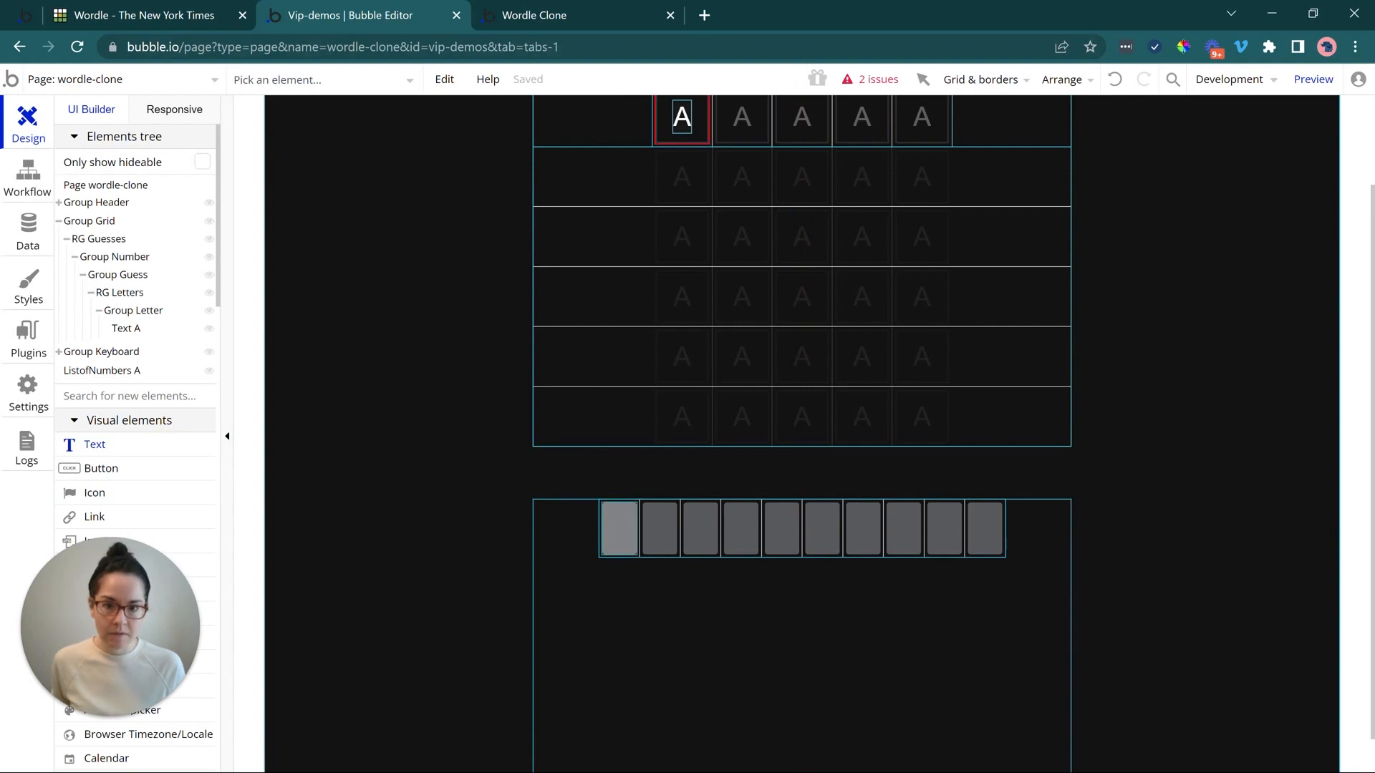
double_click(681, 117)
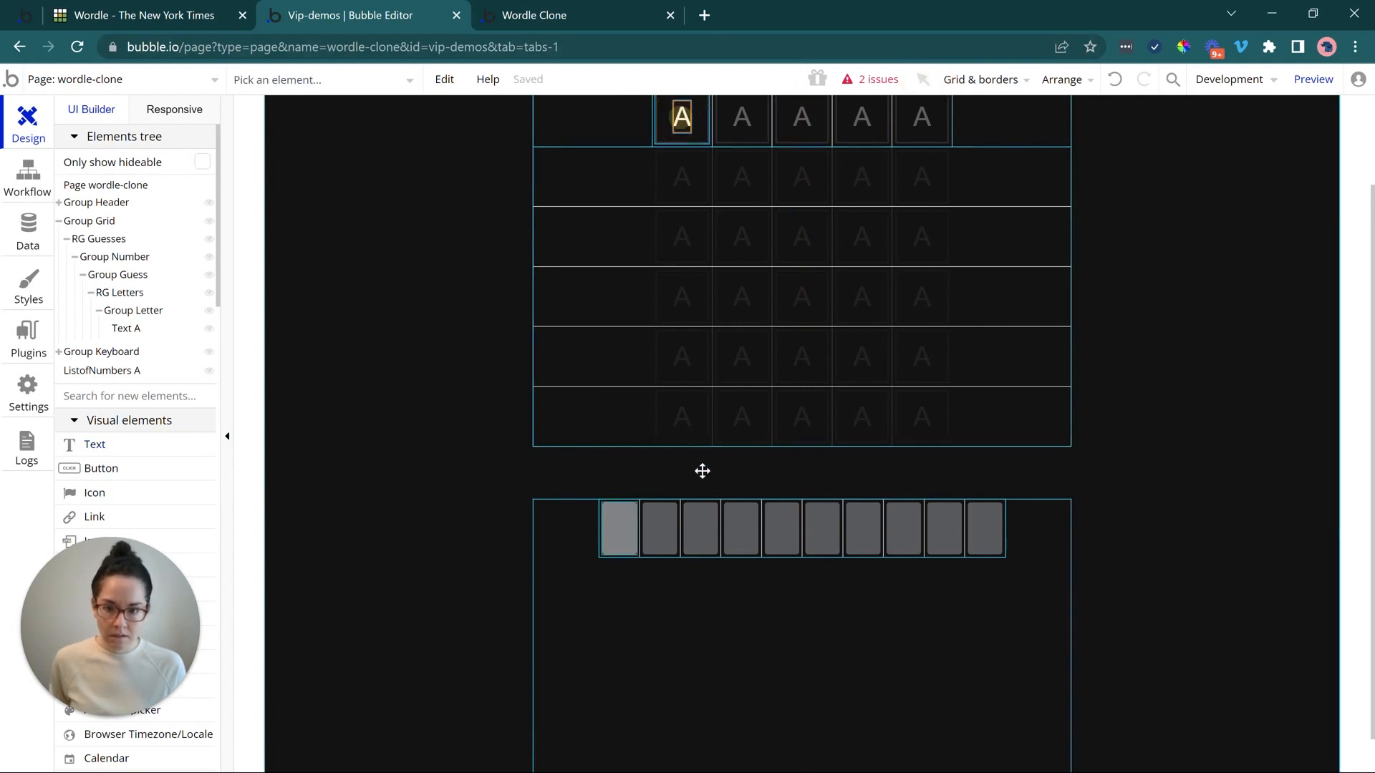
left_click(608, 536)
left_click(610, 533)
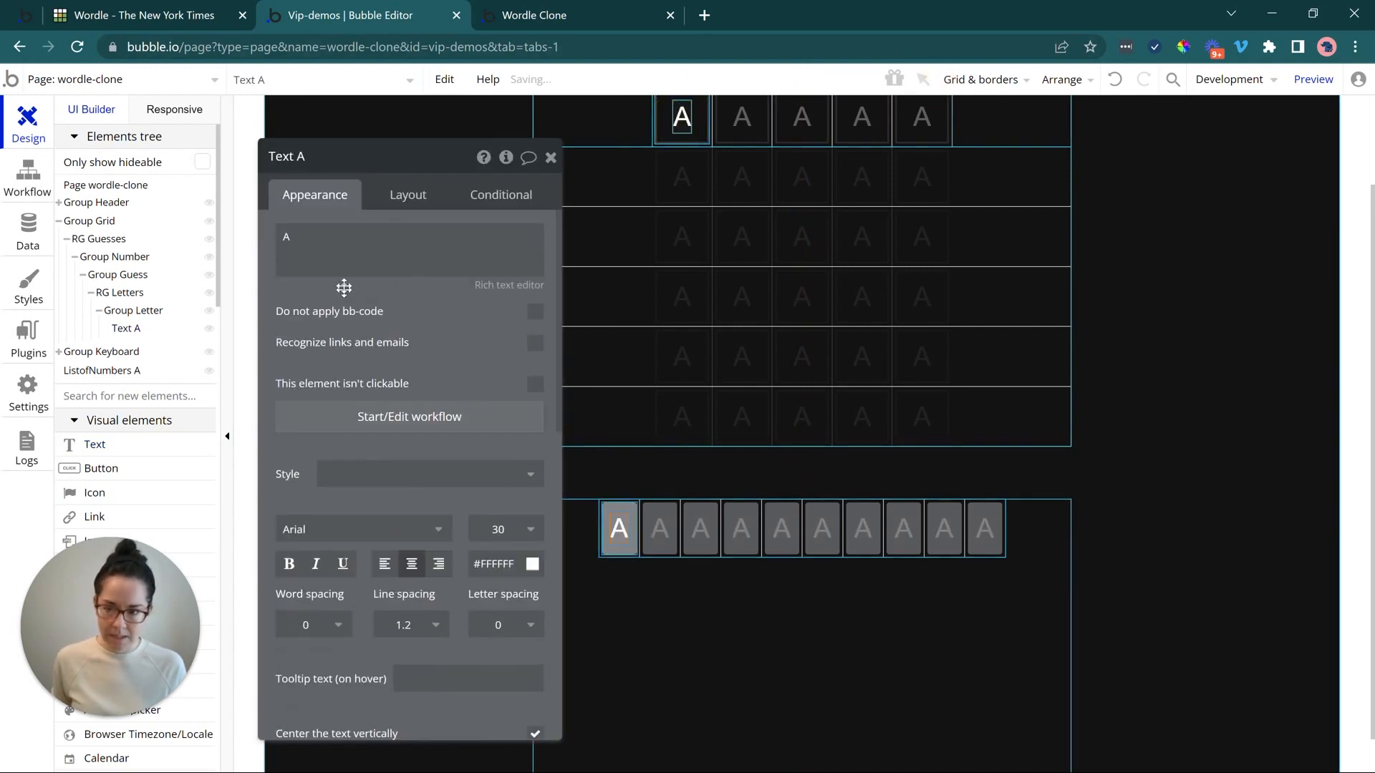
- Set Group Key's type of content to text and its data source to Current cell's text
double_click(347, 265)
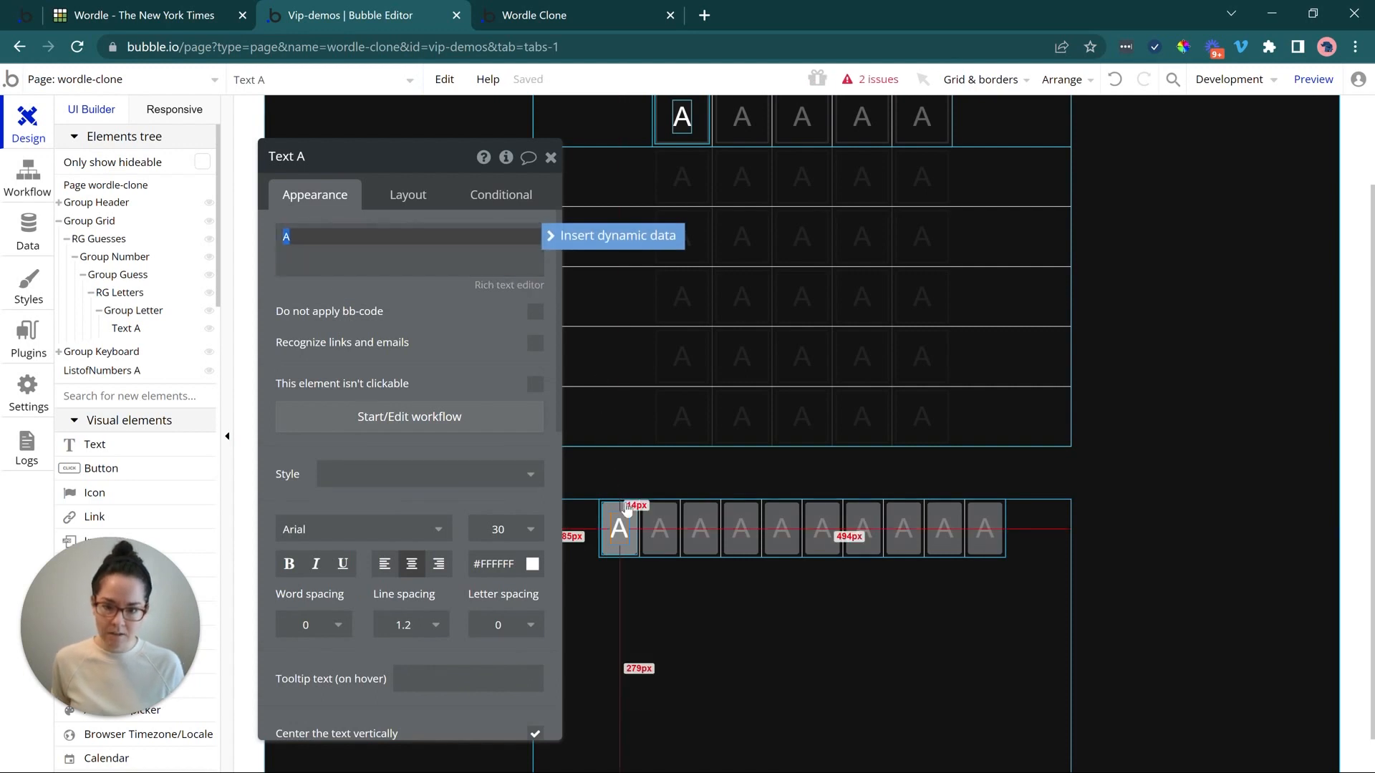
left_click(669, 521)
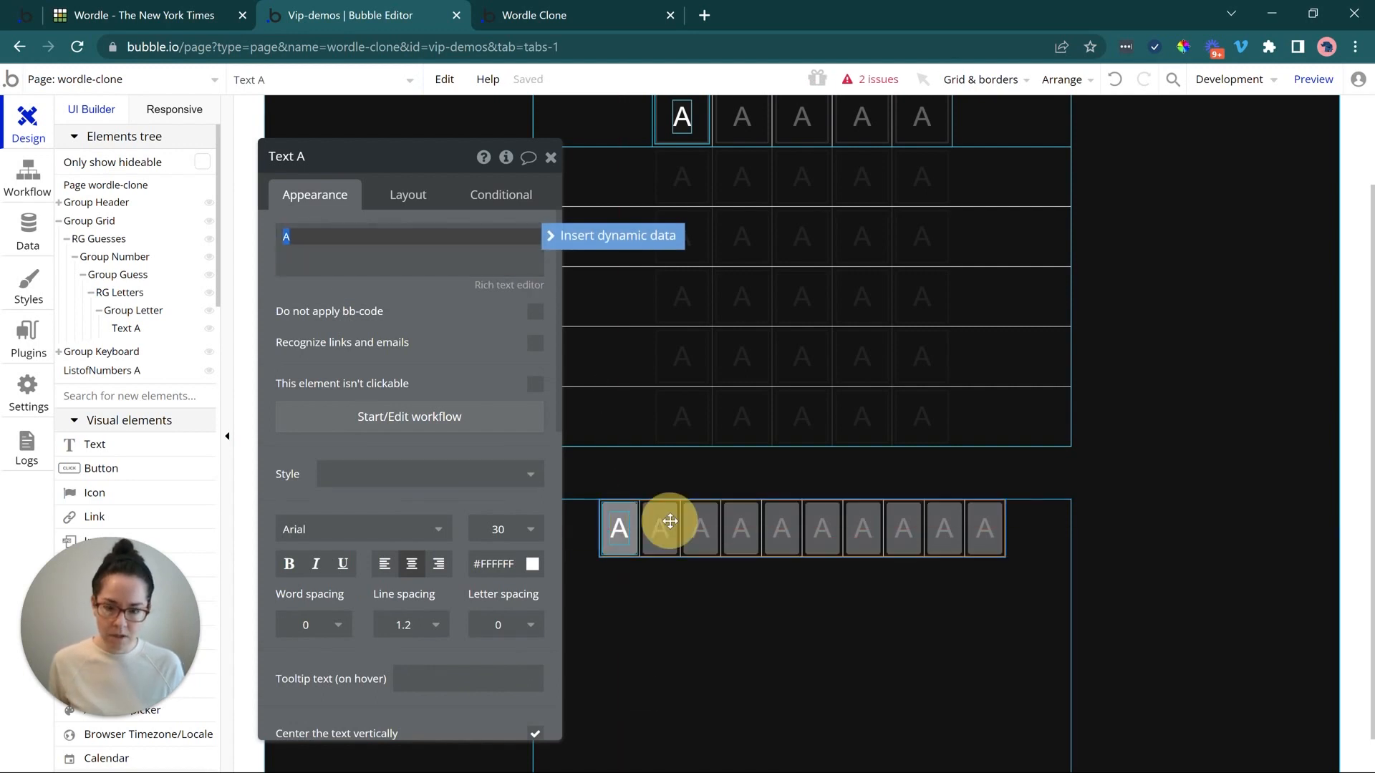
left_click(603, 504)
left_click(454, 230)
type("tex")
left_click(449, 291)
left_click(423, 272)
left_click(423, 315)
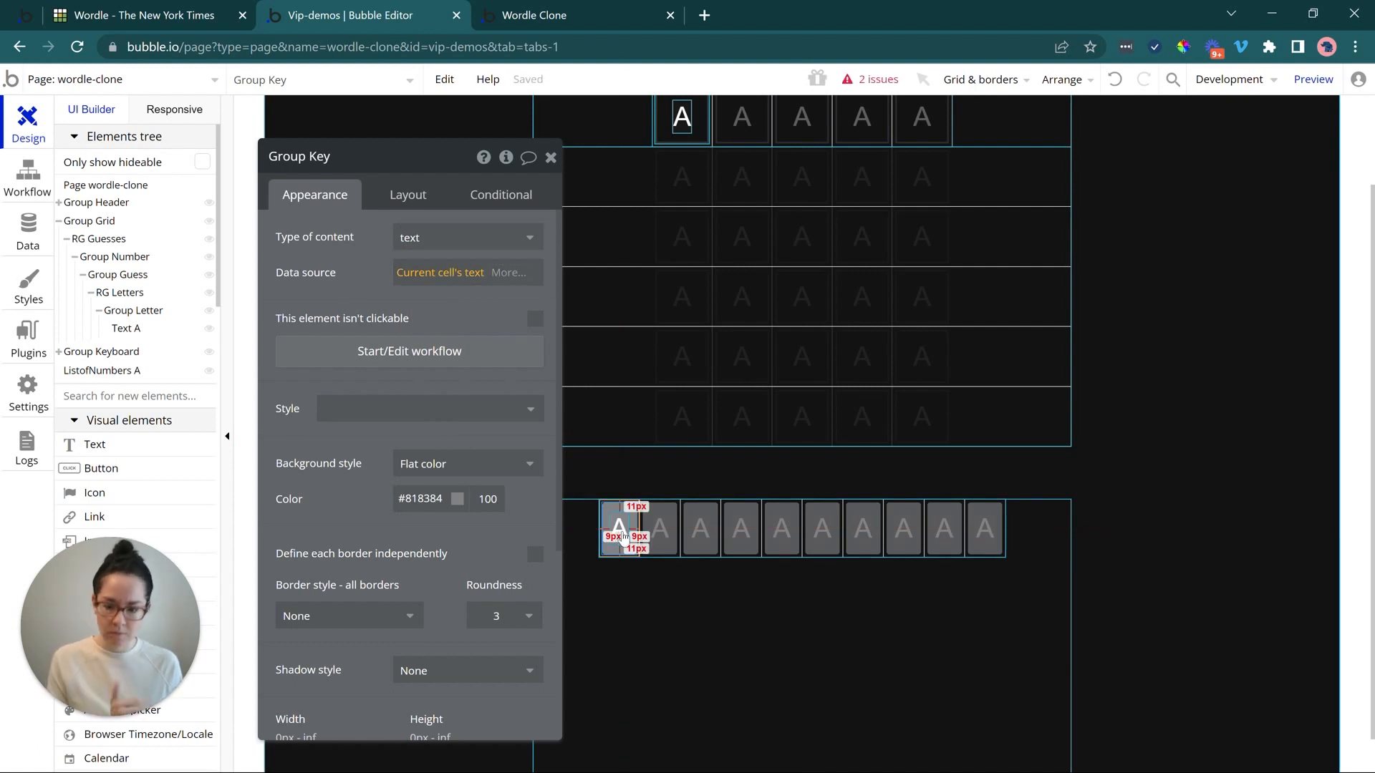
- Replace the key's letter A with the dynamic data Parent group's text
double_click(383, 259)
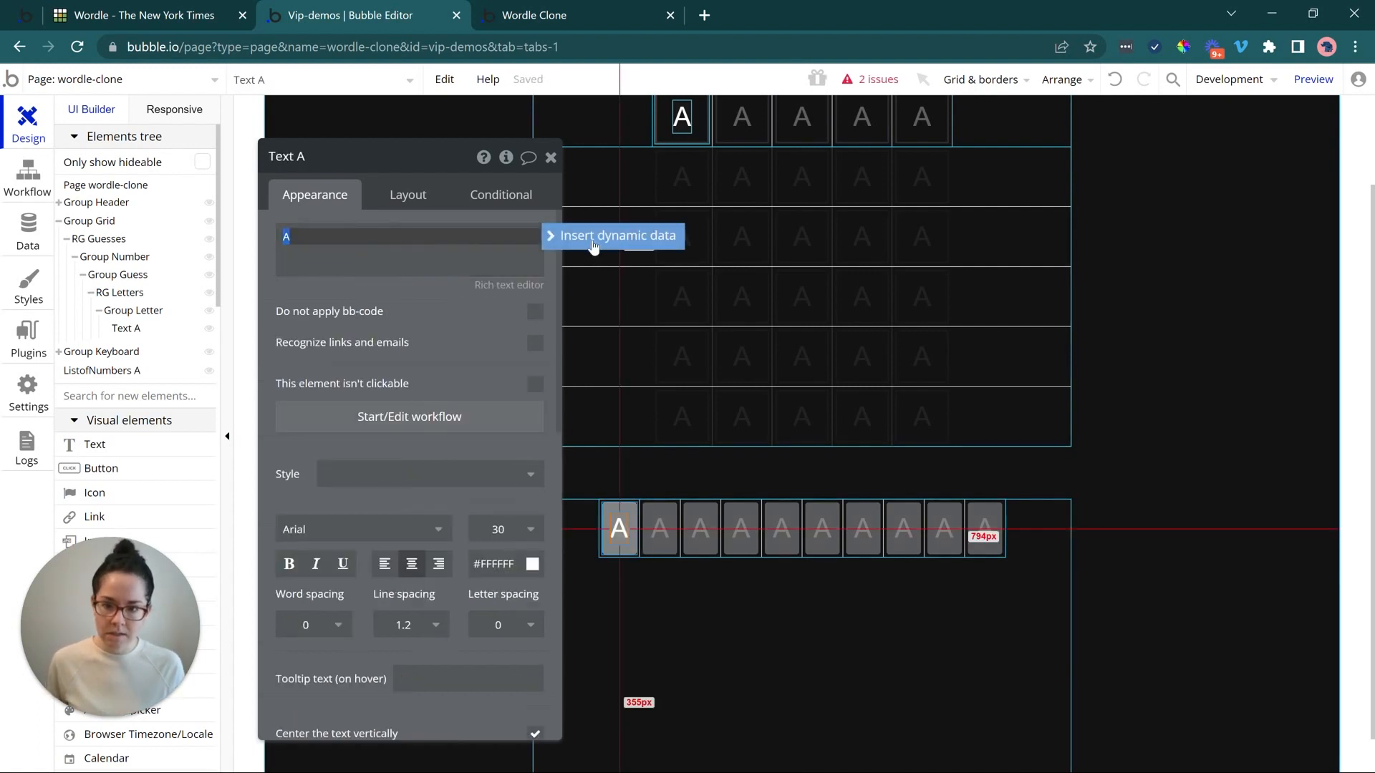
left_click(594, 247)
left_click(370, 300)
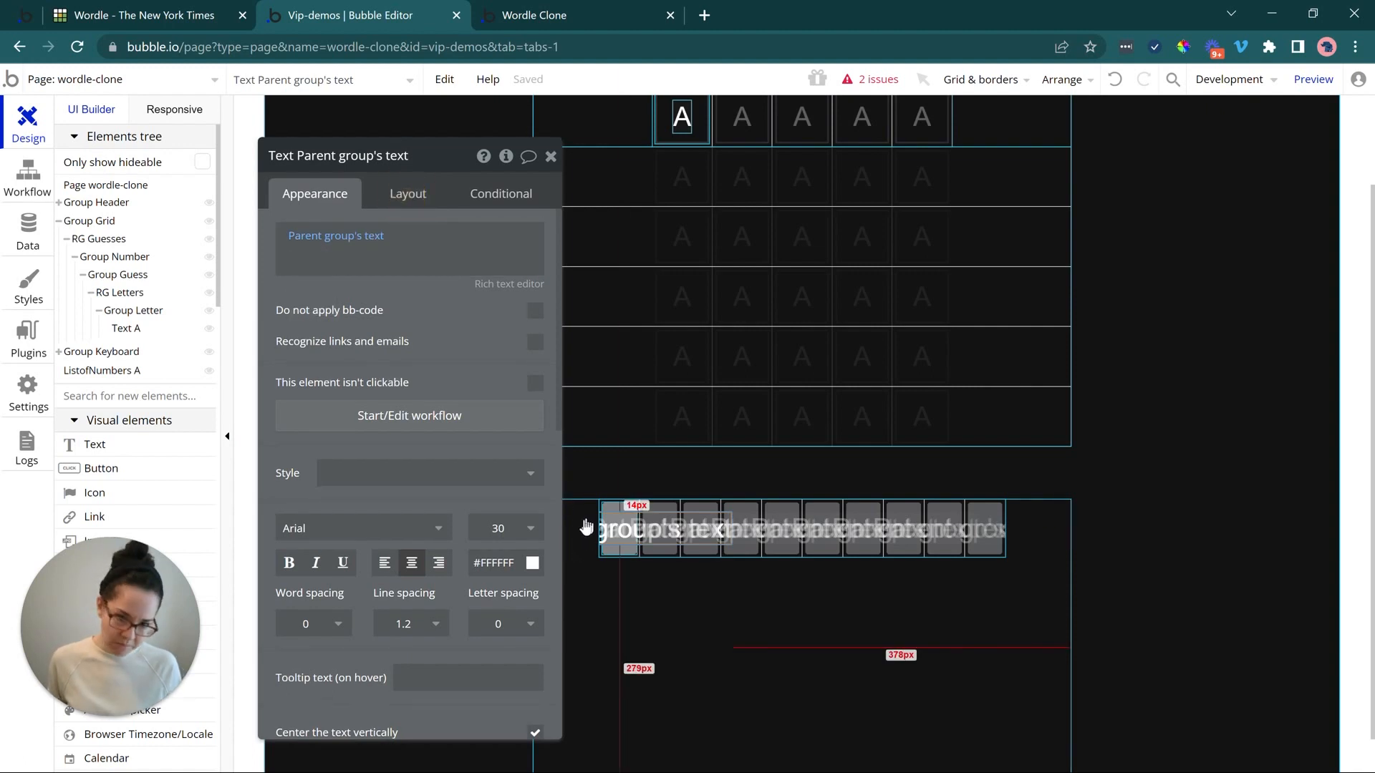
- Check the key text's layout settings and compare the previewed keyboard row with the original Wordle keyboard
left_click(404, 192)
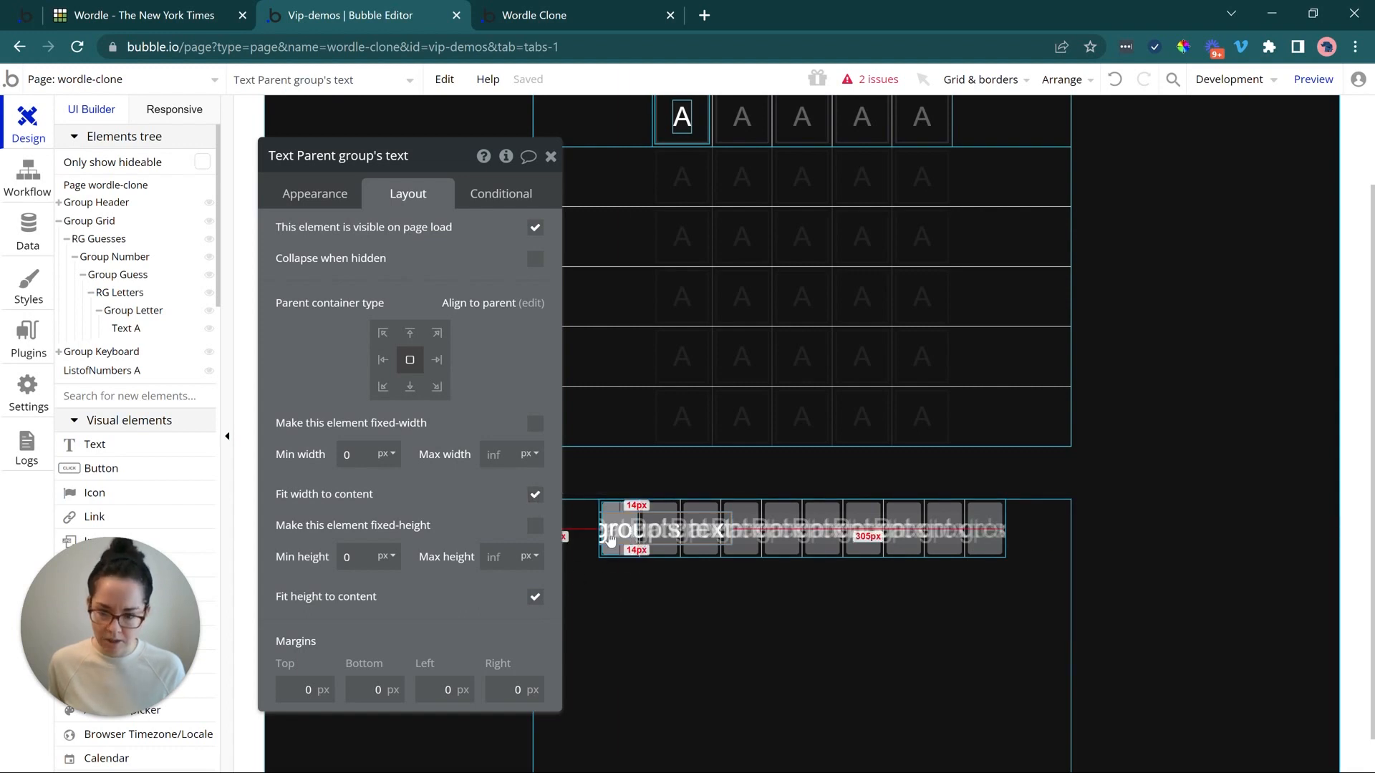
left_click(315, 197)
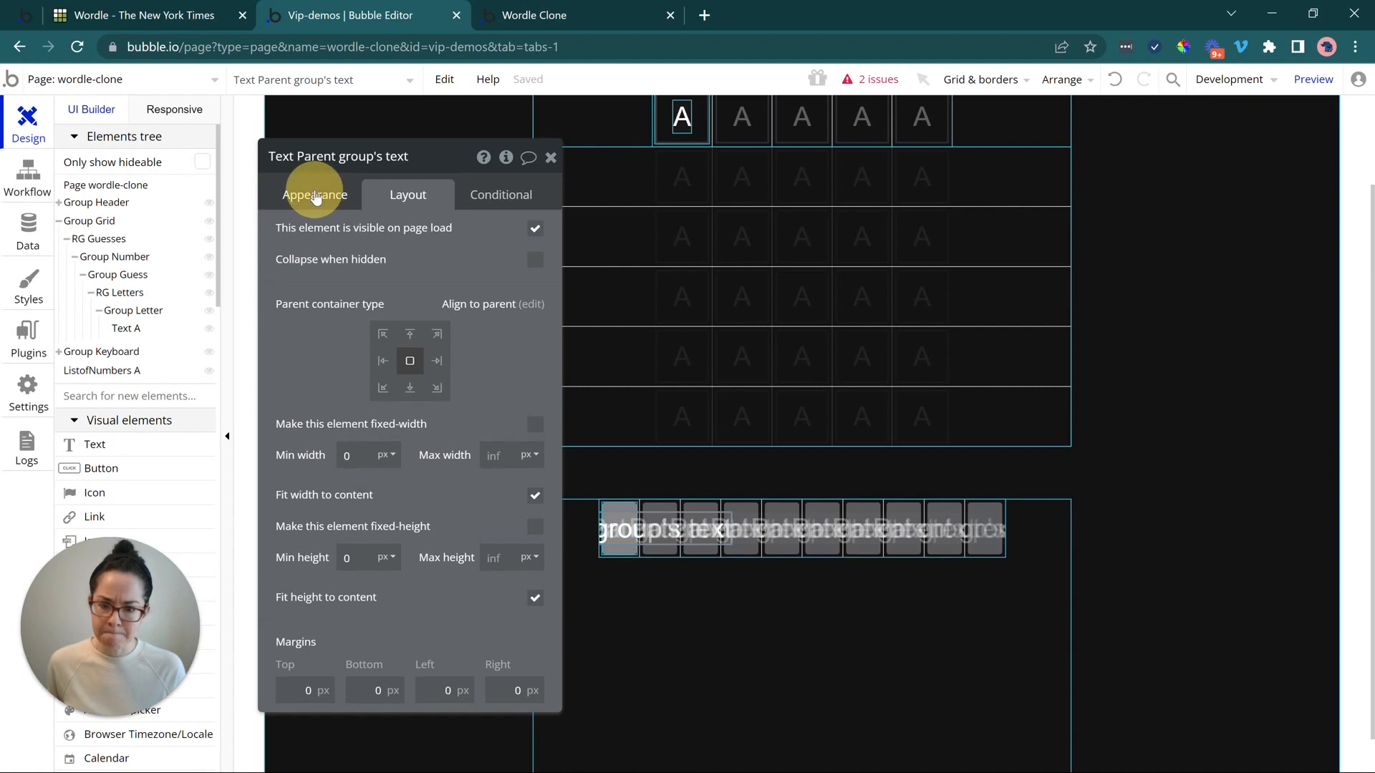
left_click(529, 15)
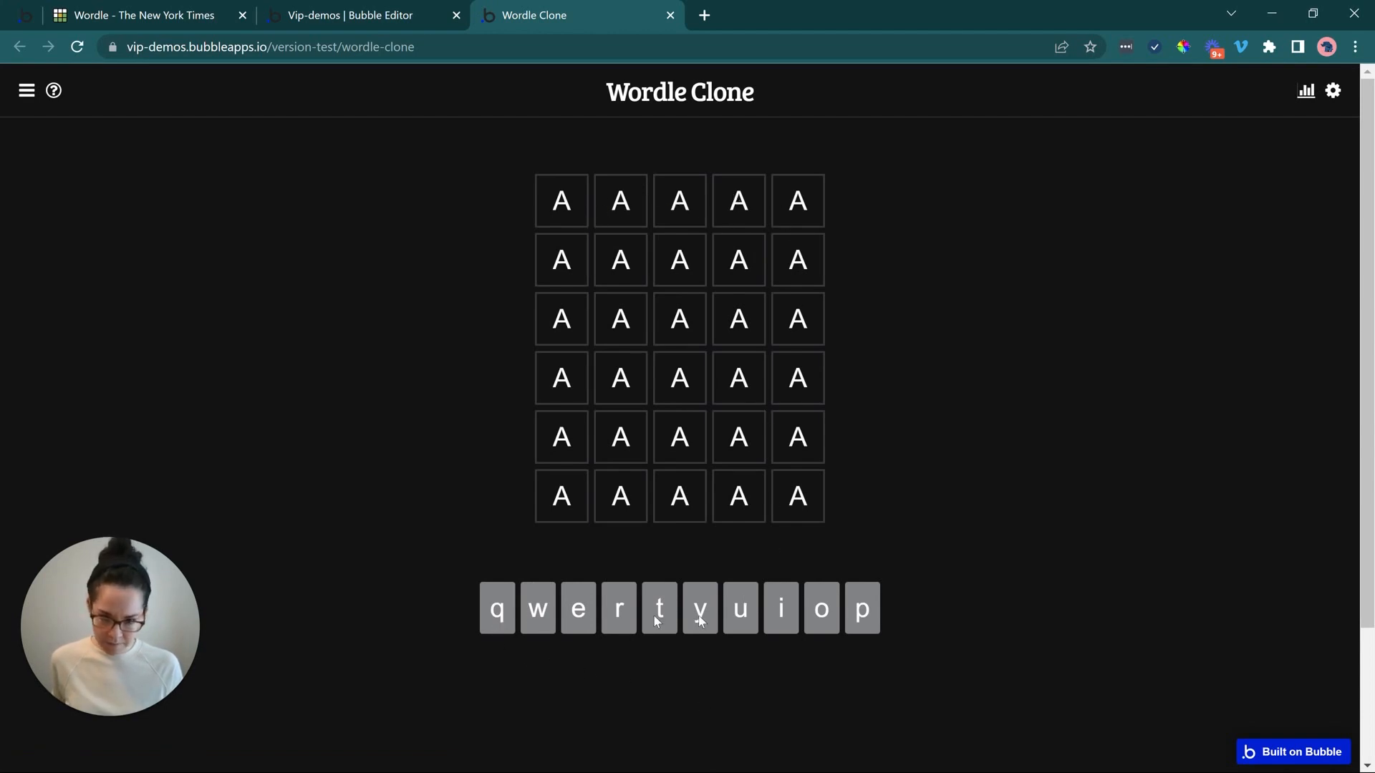
left_click(204, 13)
left_click(614, 12)
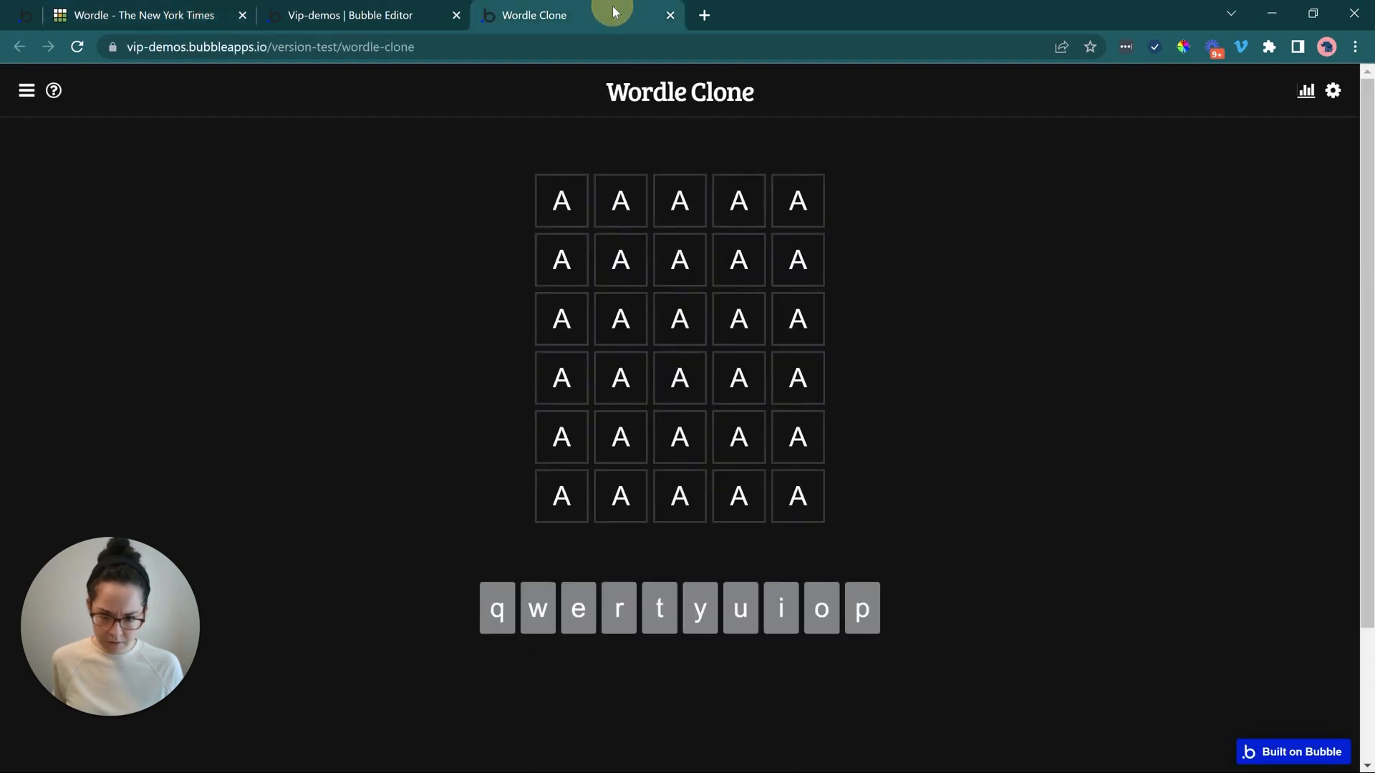
left_click(163, 6)
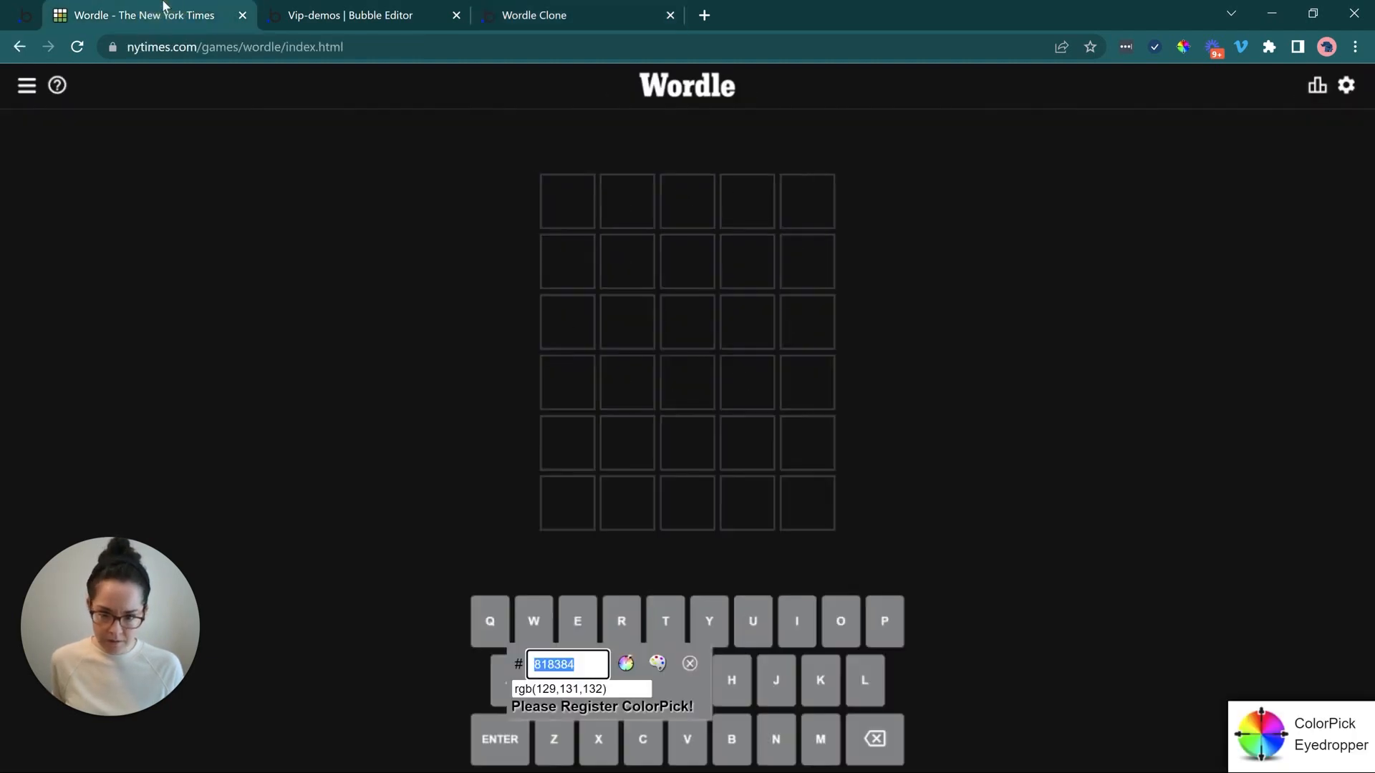
left_click(689, 664)
left_click(541, 7)
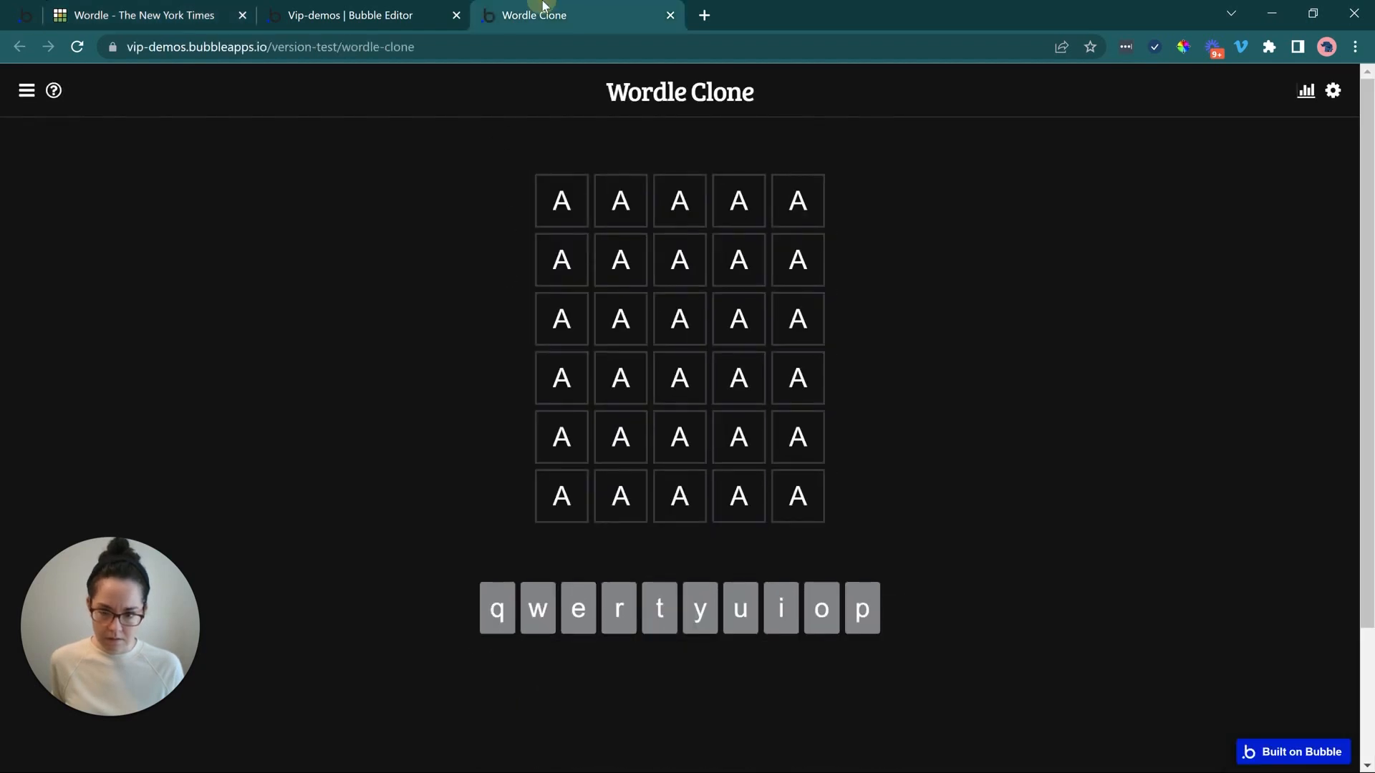
left_click(173, 5)
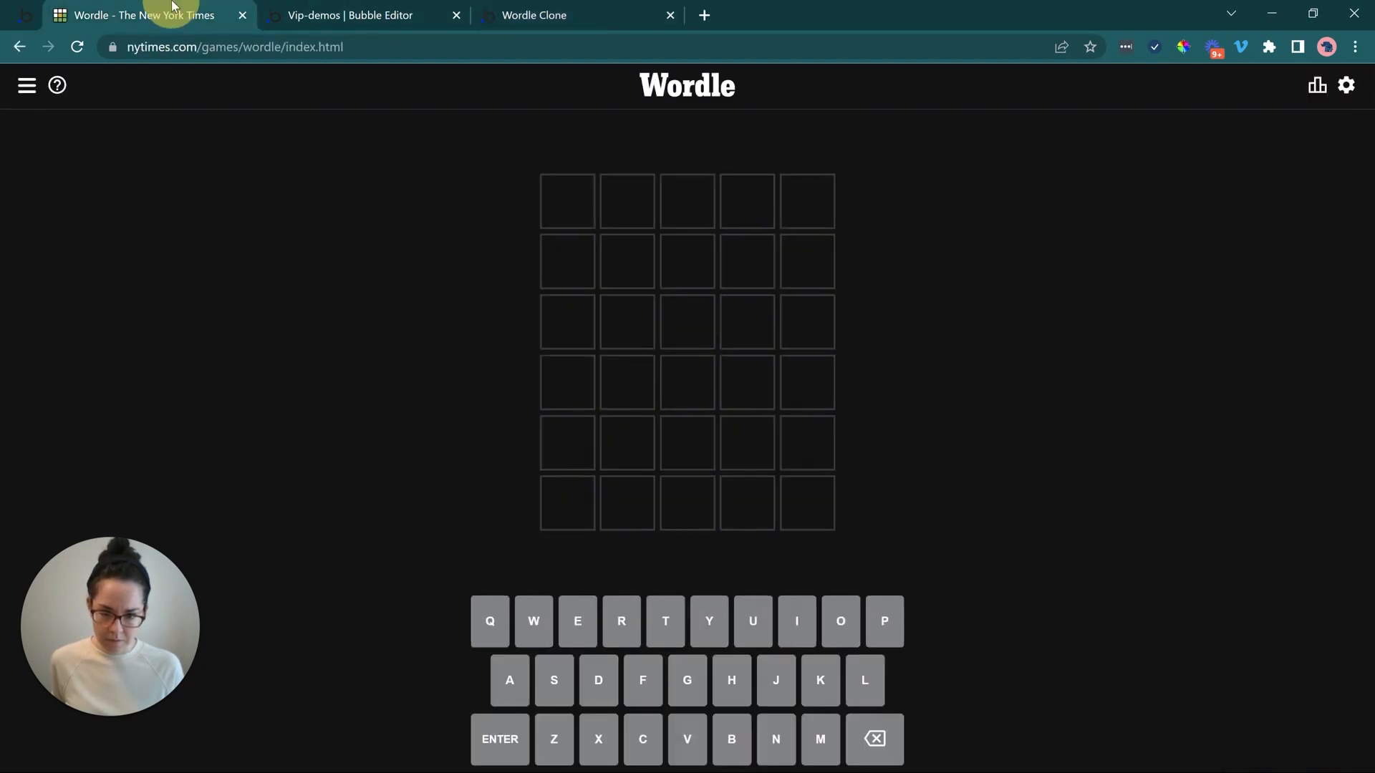
left_click(533, 15)
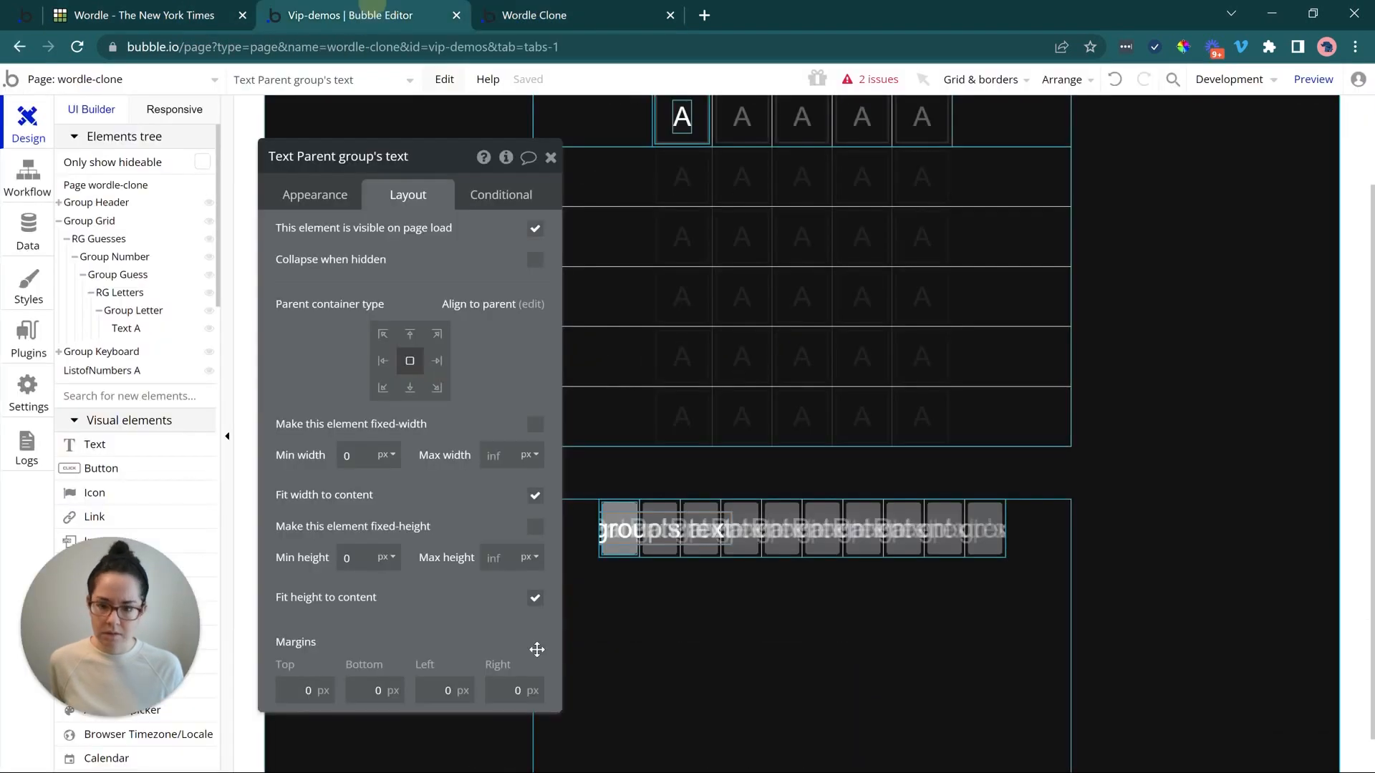
left_click(375, 10)
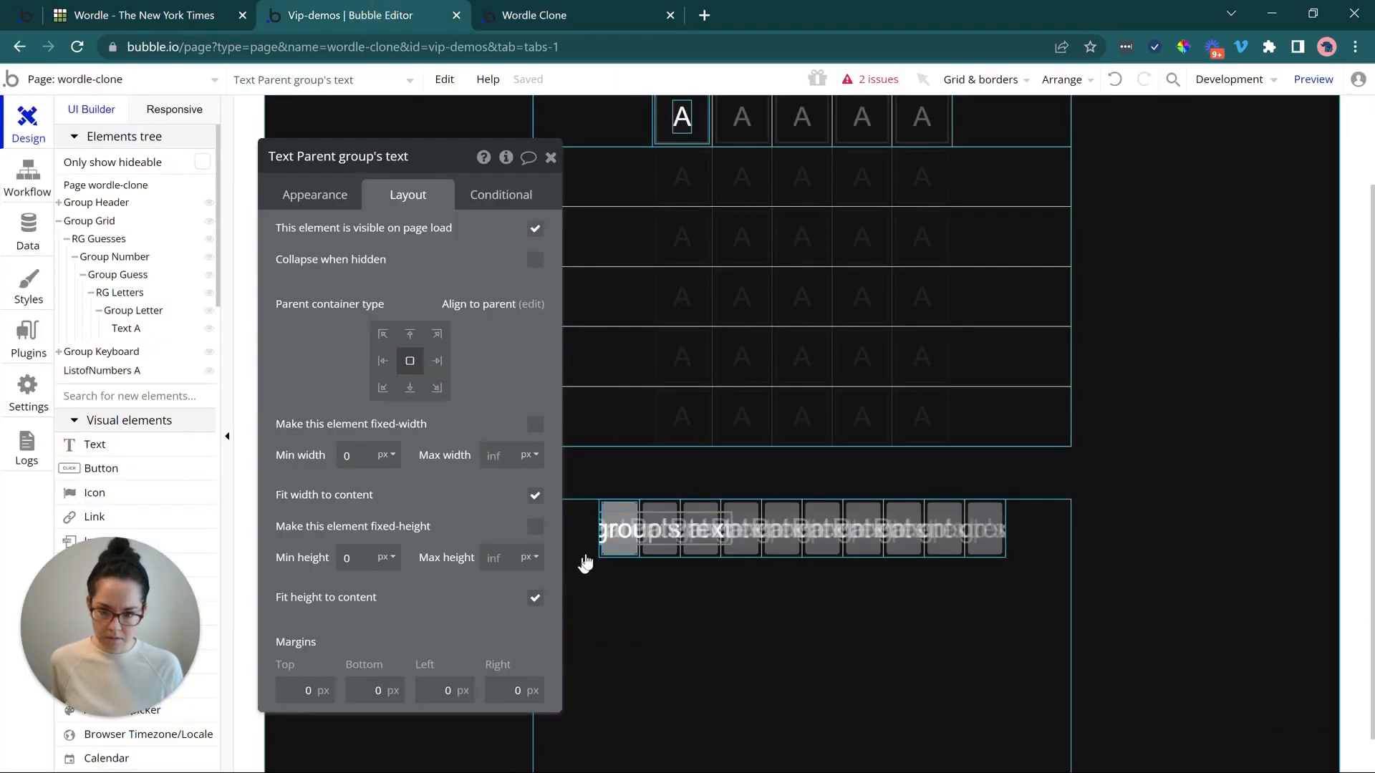
- In the page-load workflow, set the alphabet state's value to Q,W,E,R,T,Y,U,I,O,P,A,S,D,F,G,H,J,K,L,Z,X,C,V,B,N,M in uppercase
left_click(29, 176)
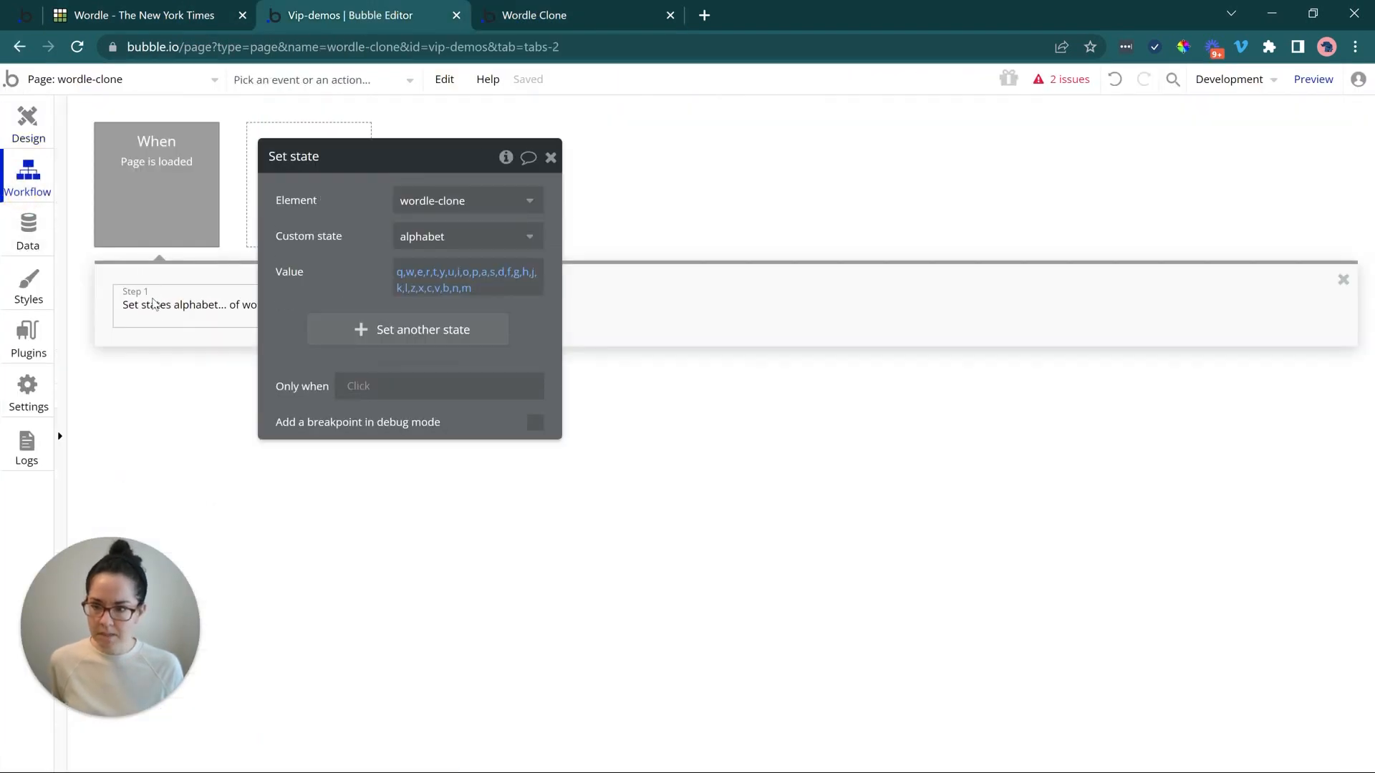
left_click(408, 293)
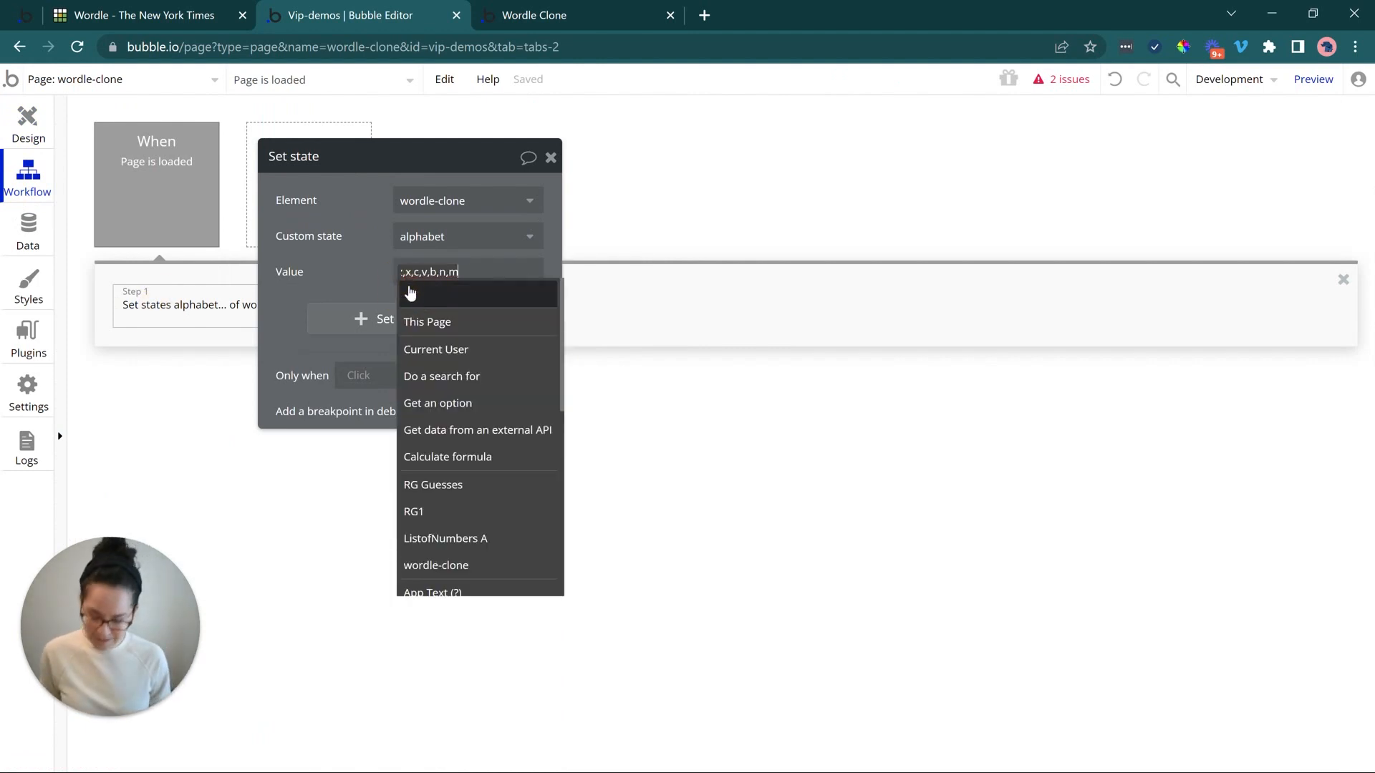
key("ctrl+a")
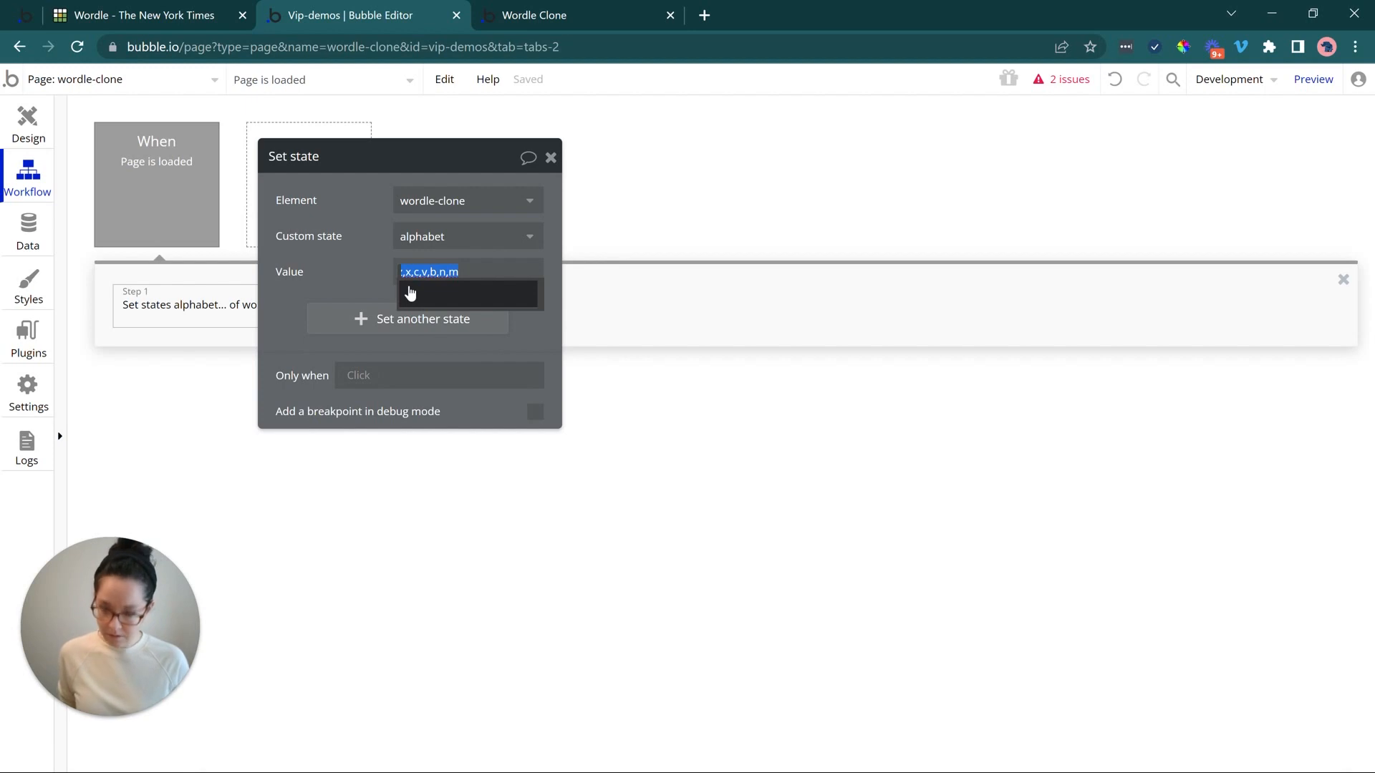
type("Q")
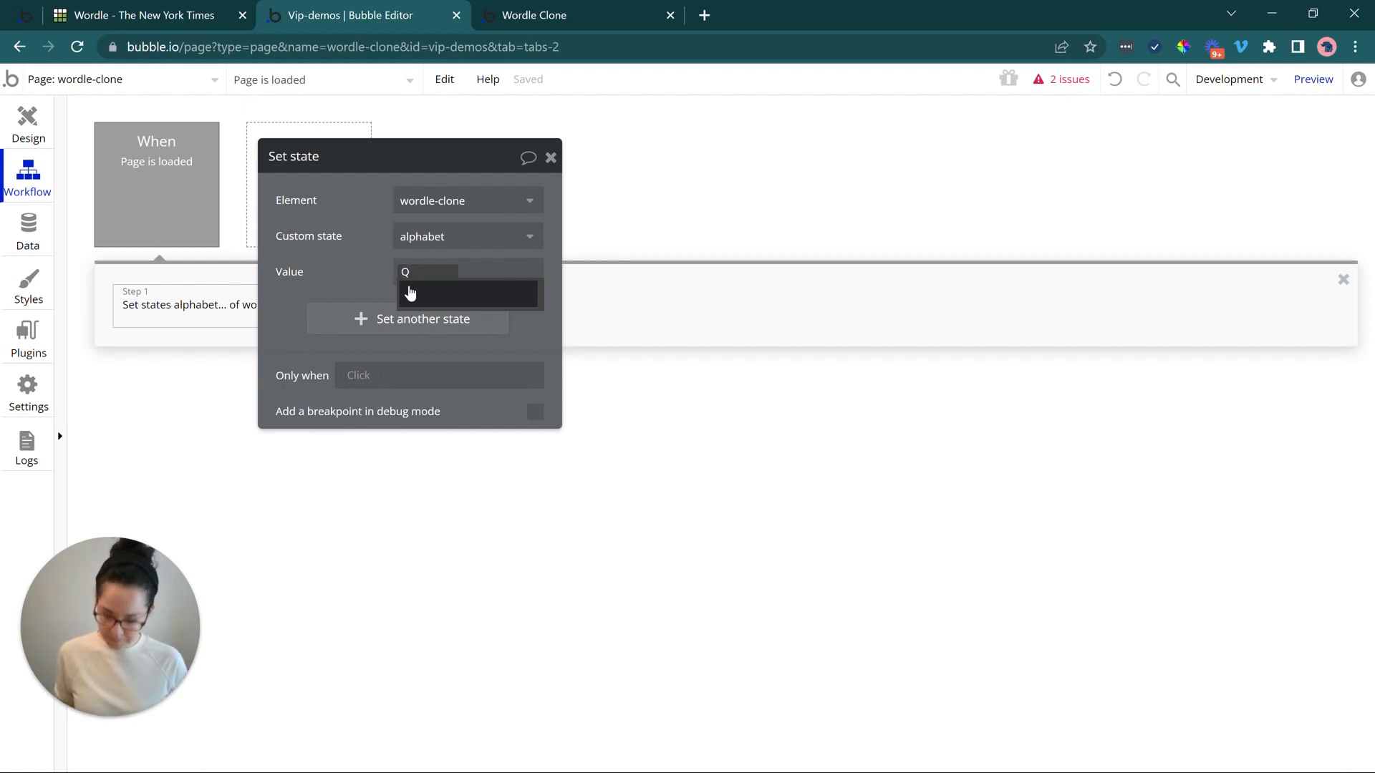
type(",W,E,R,T,Y,U,I,O,P")
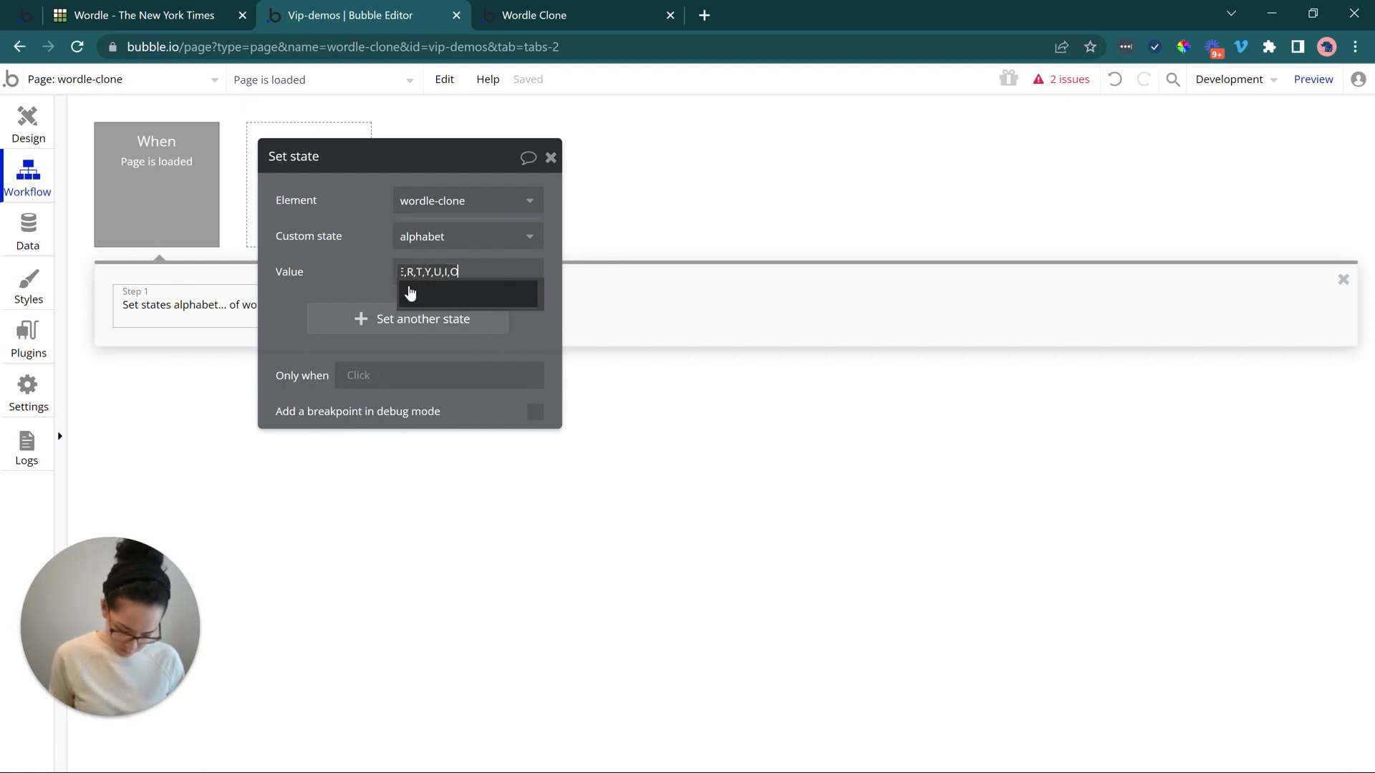
type(",")
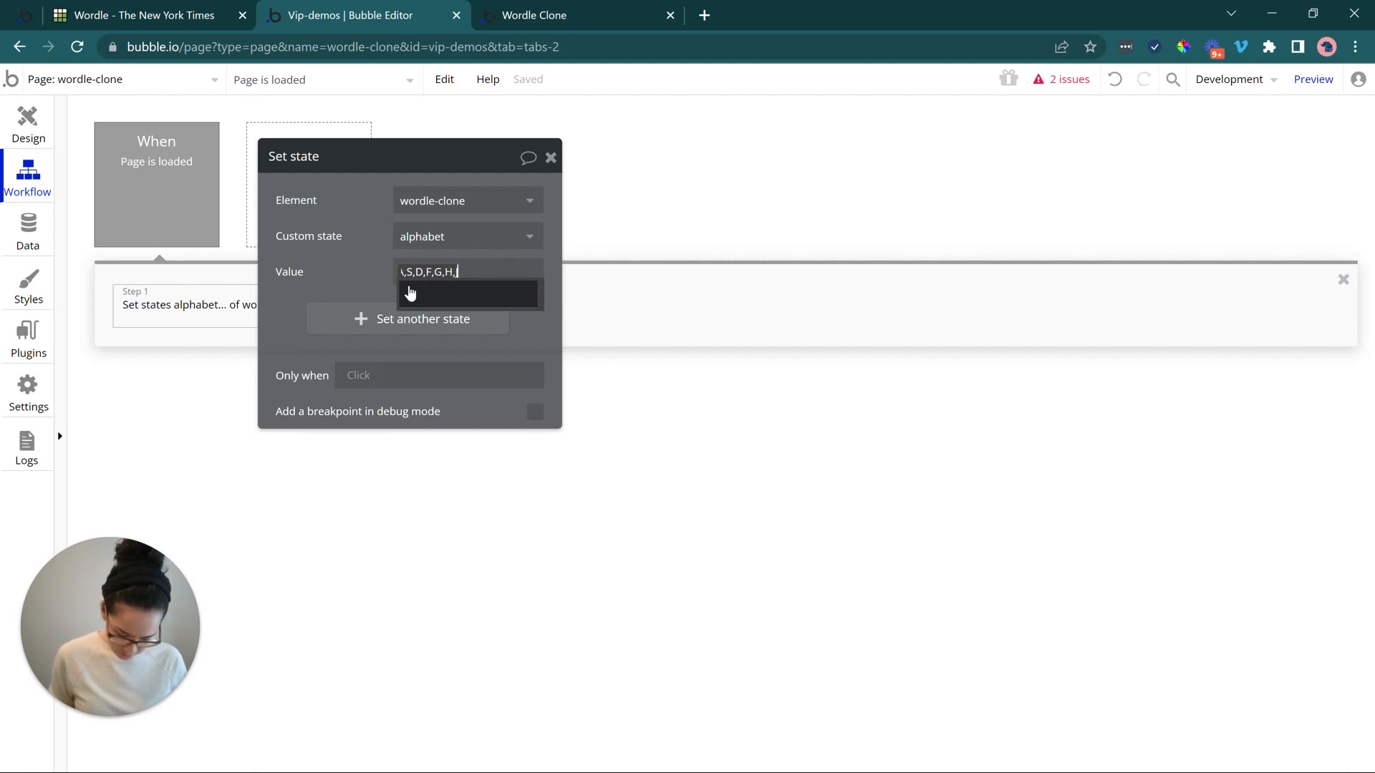
type("A,S,D,F,G,H,J,K,L,Z,X,C,V,B,N,M")
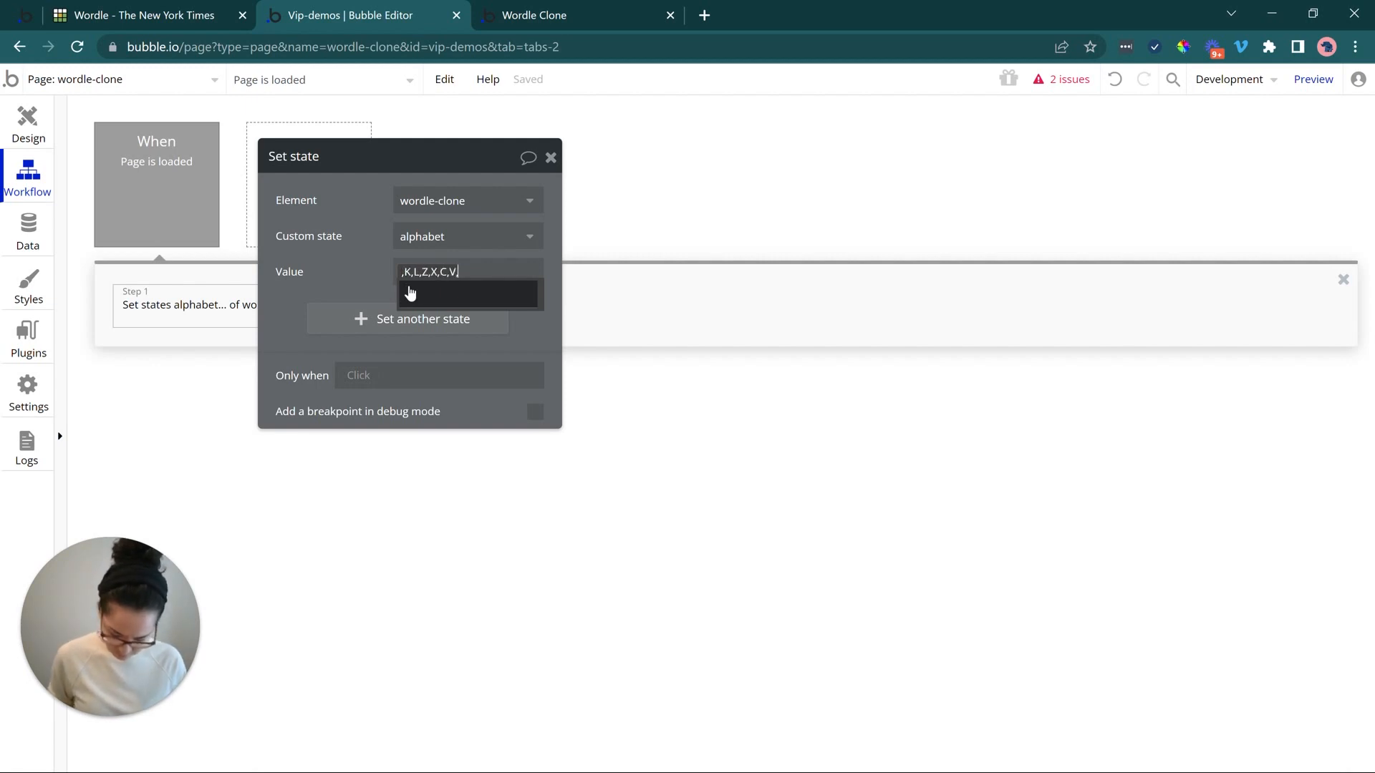
left_click(350, 240)
left_click(351, 240)
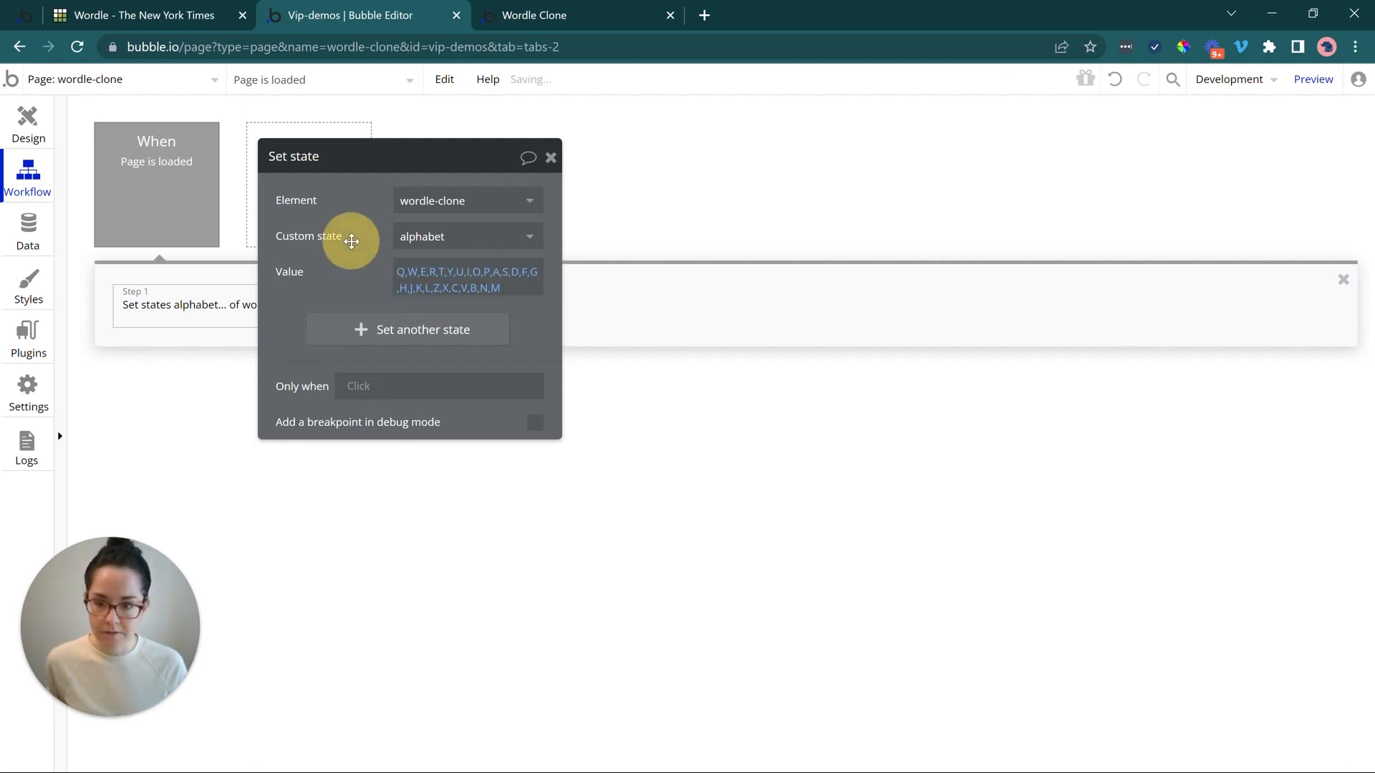
- Back in the page design, set the font size of the text inside RG1's Group Key to 20
left_click(52, 129)
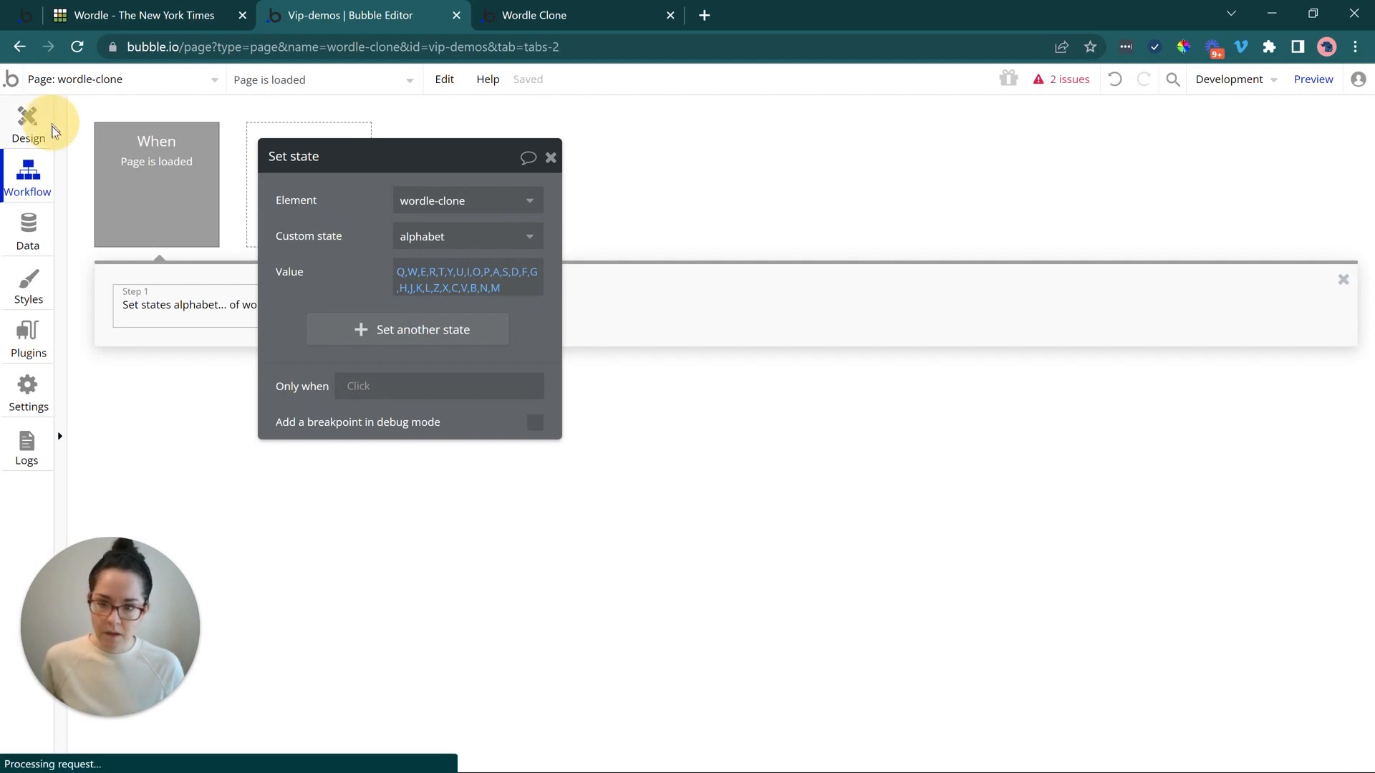
left_click(676, 542)
left_click(630, 533)
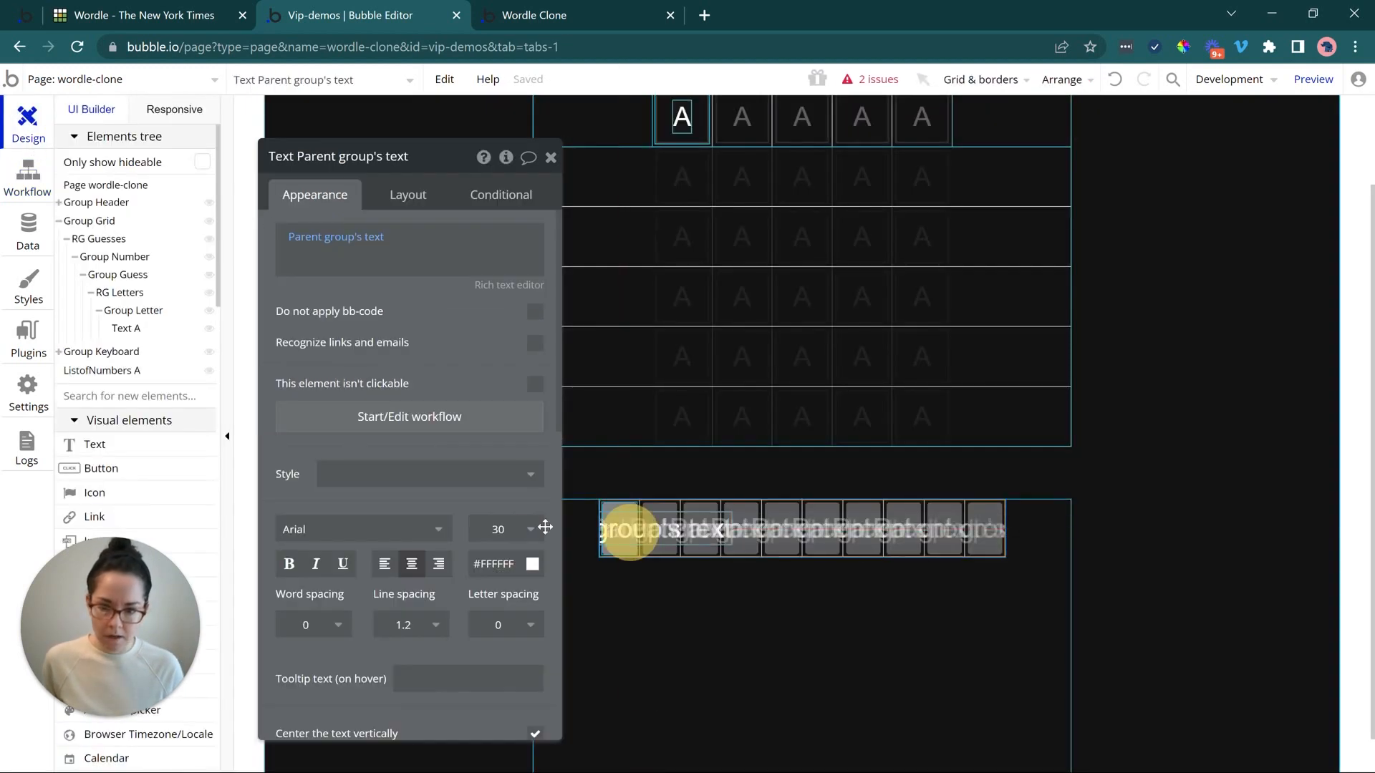
left_click(517, 527)
scroll(522, 519, "down", 4)
left_click(617, 530)
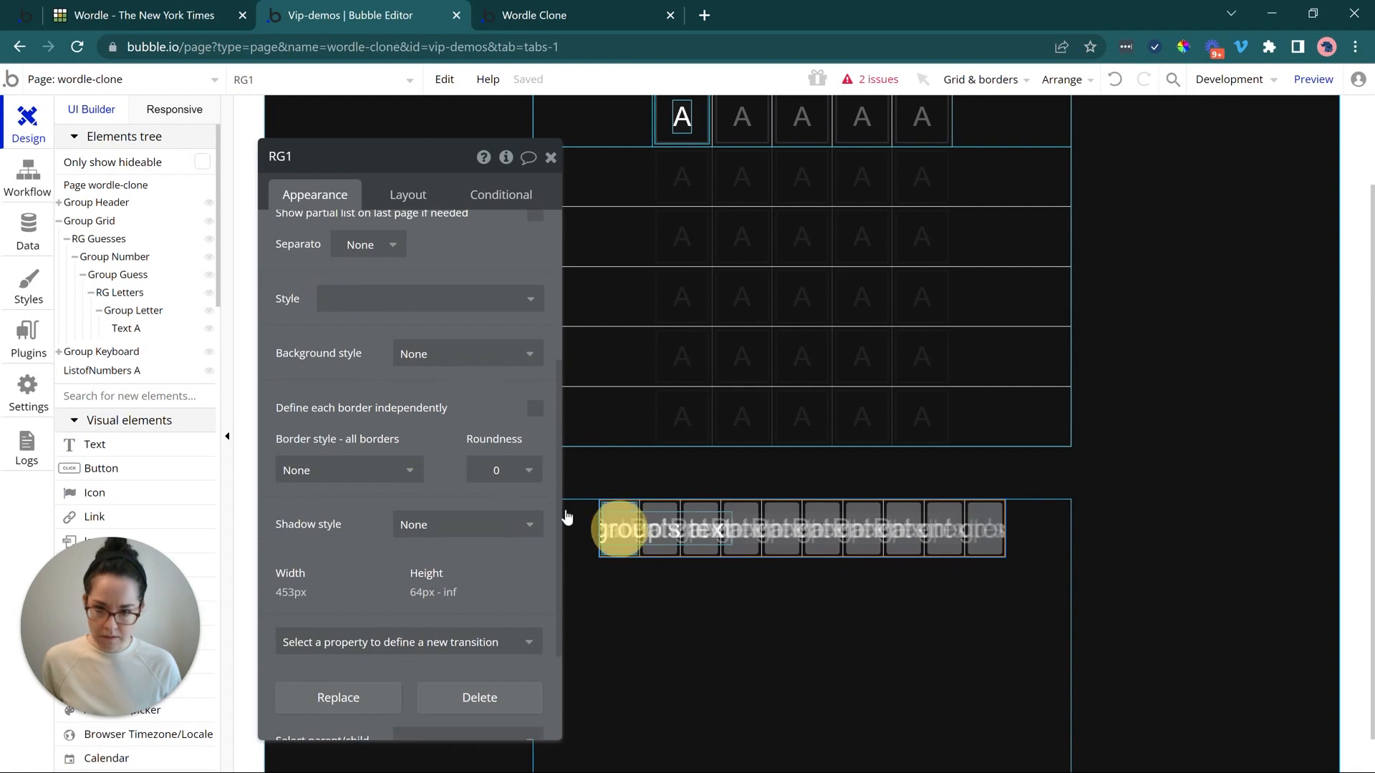
scroll(423, 454, "up", 4)
left_click(122, 331)
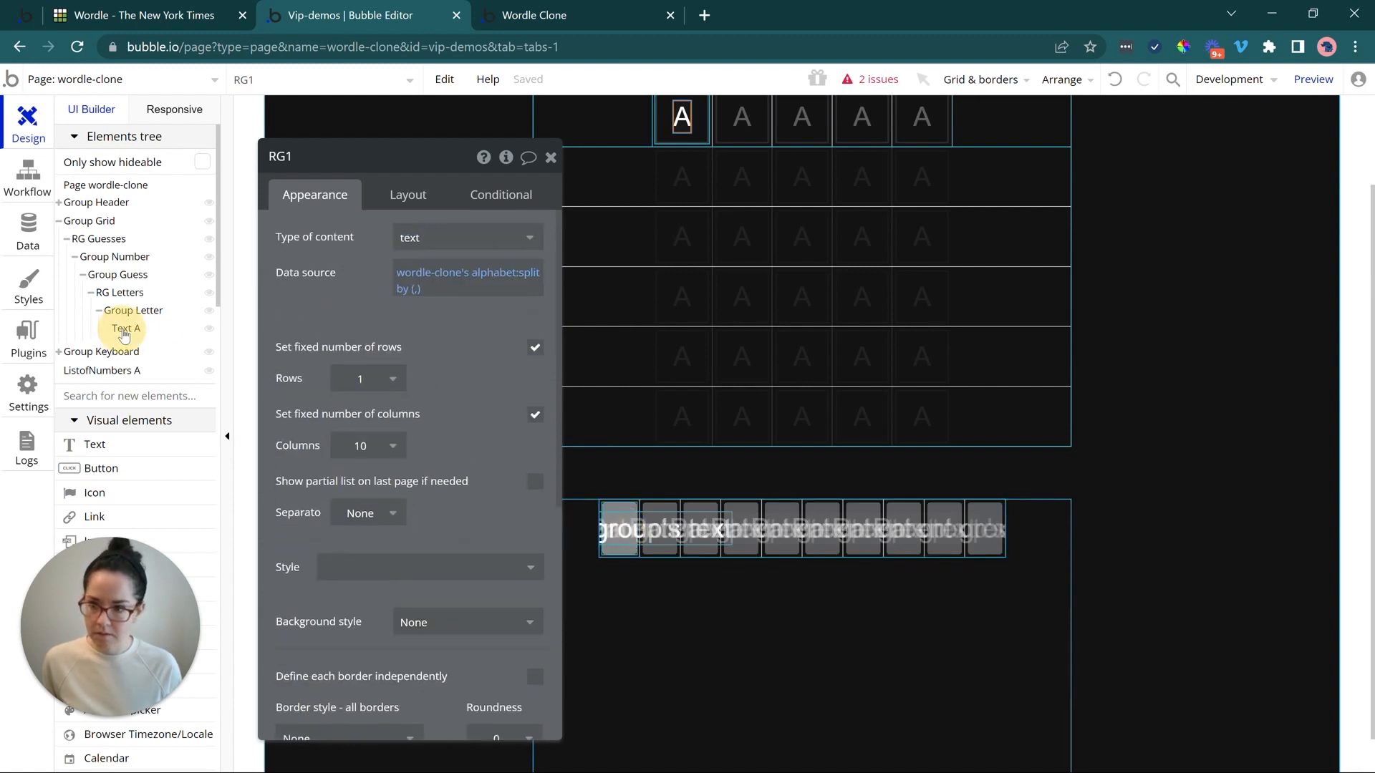
left_click(84, 351)
left_click(59, 351)
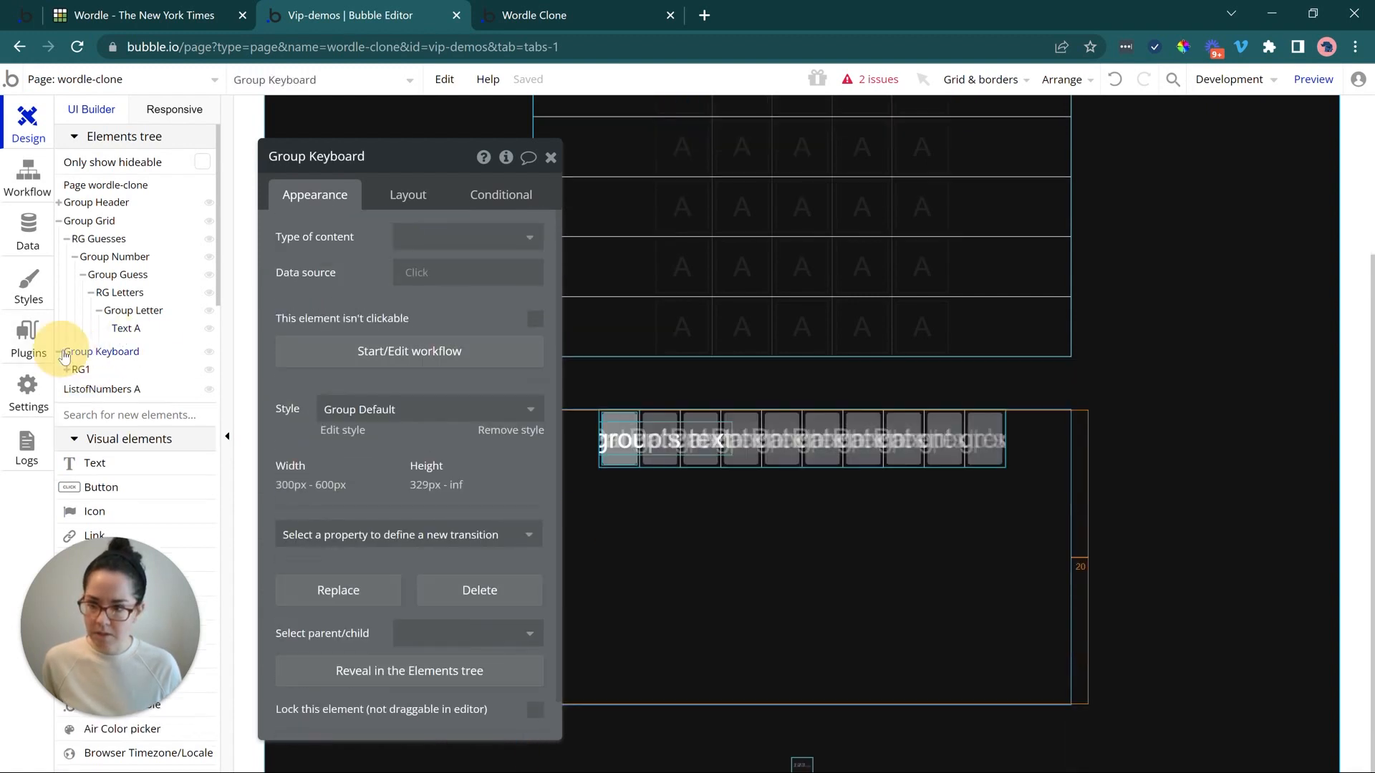
left_click(71, 370)
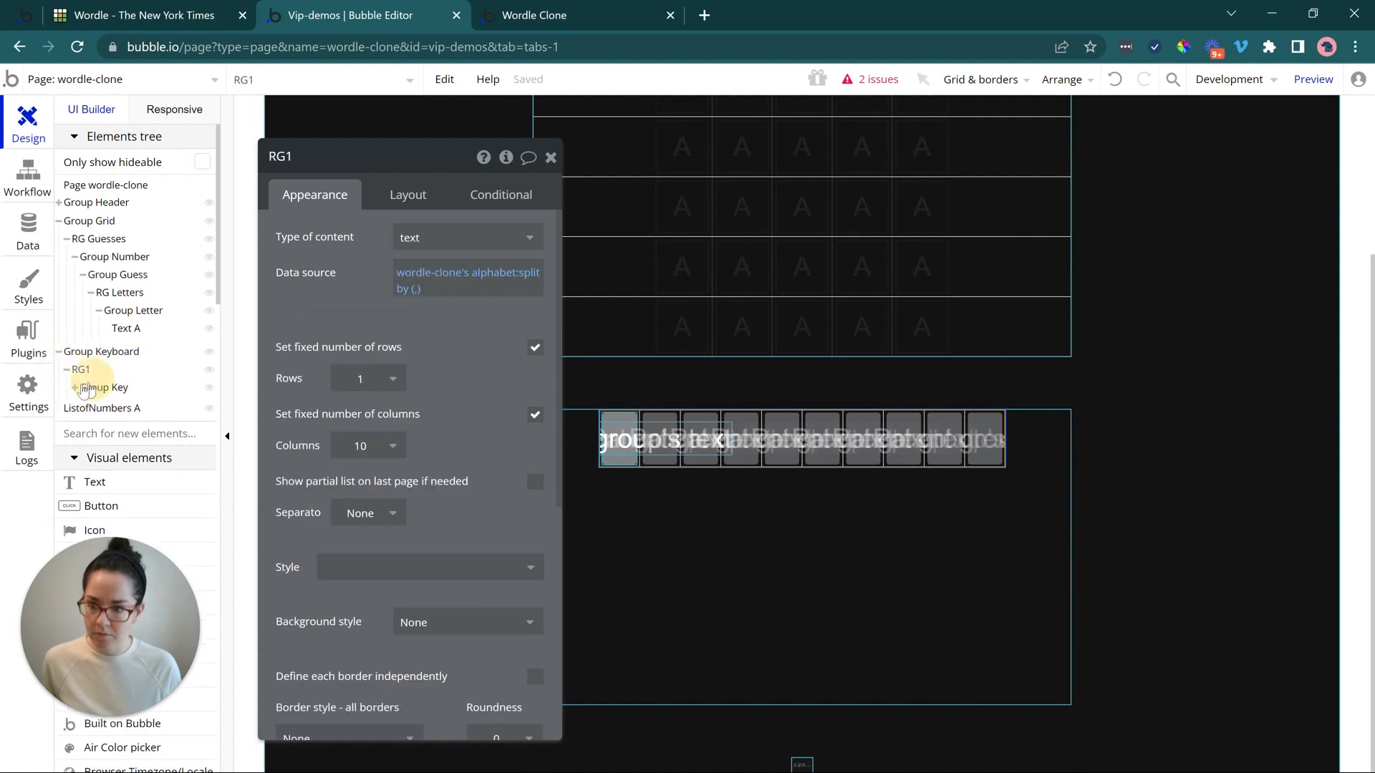
left_click(74, 387)
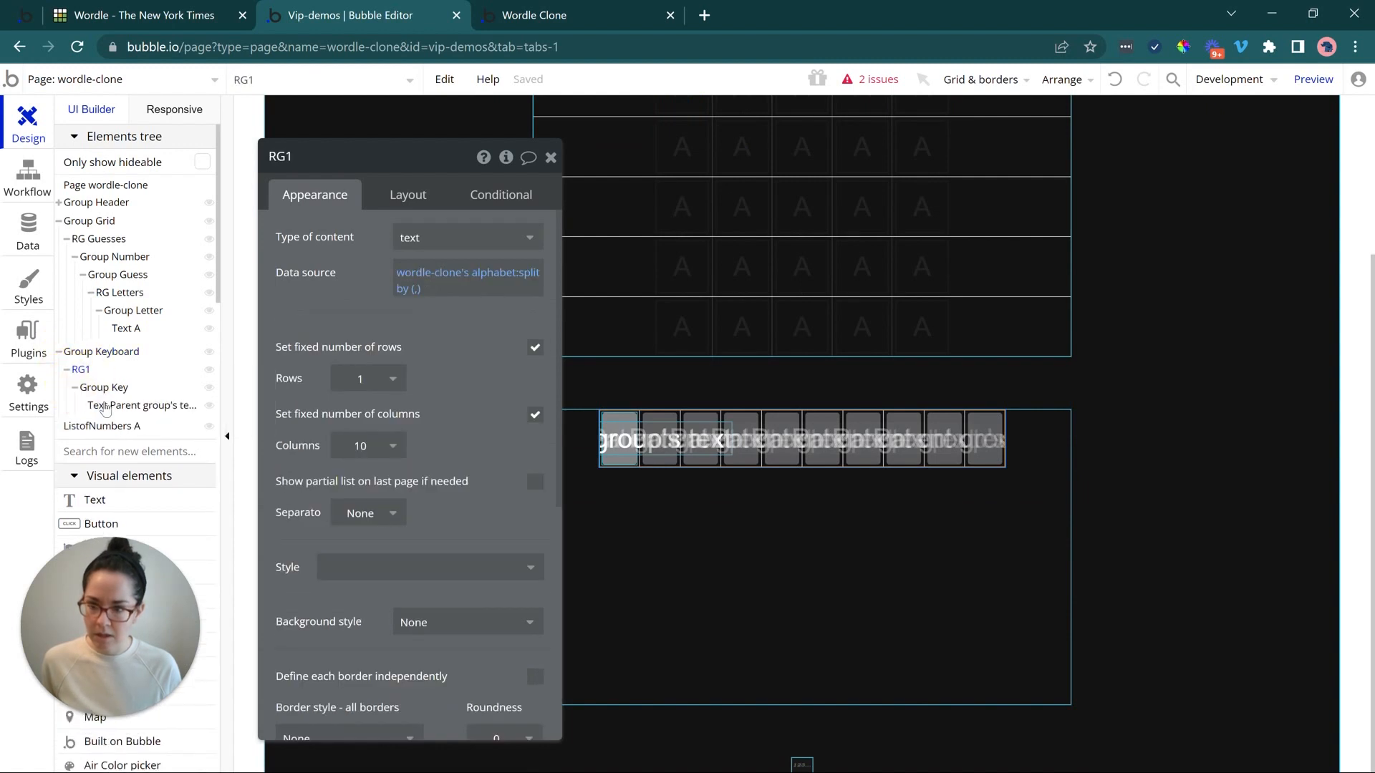
left_click(115, 406)
left_click(501, 530)
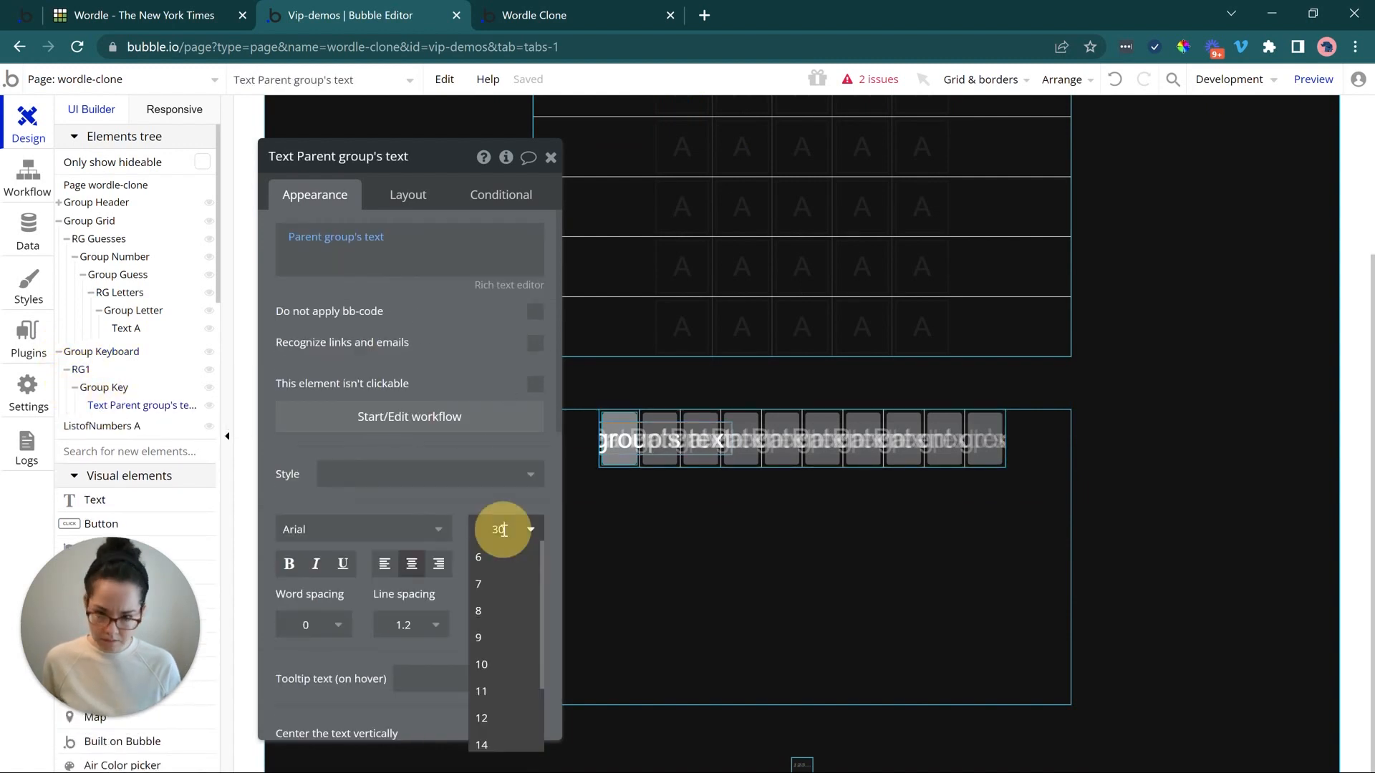
key("Return")
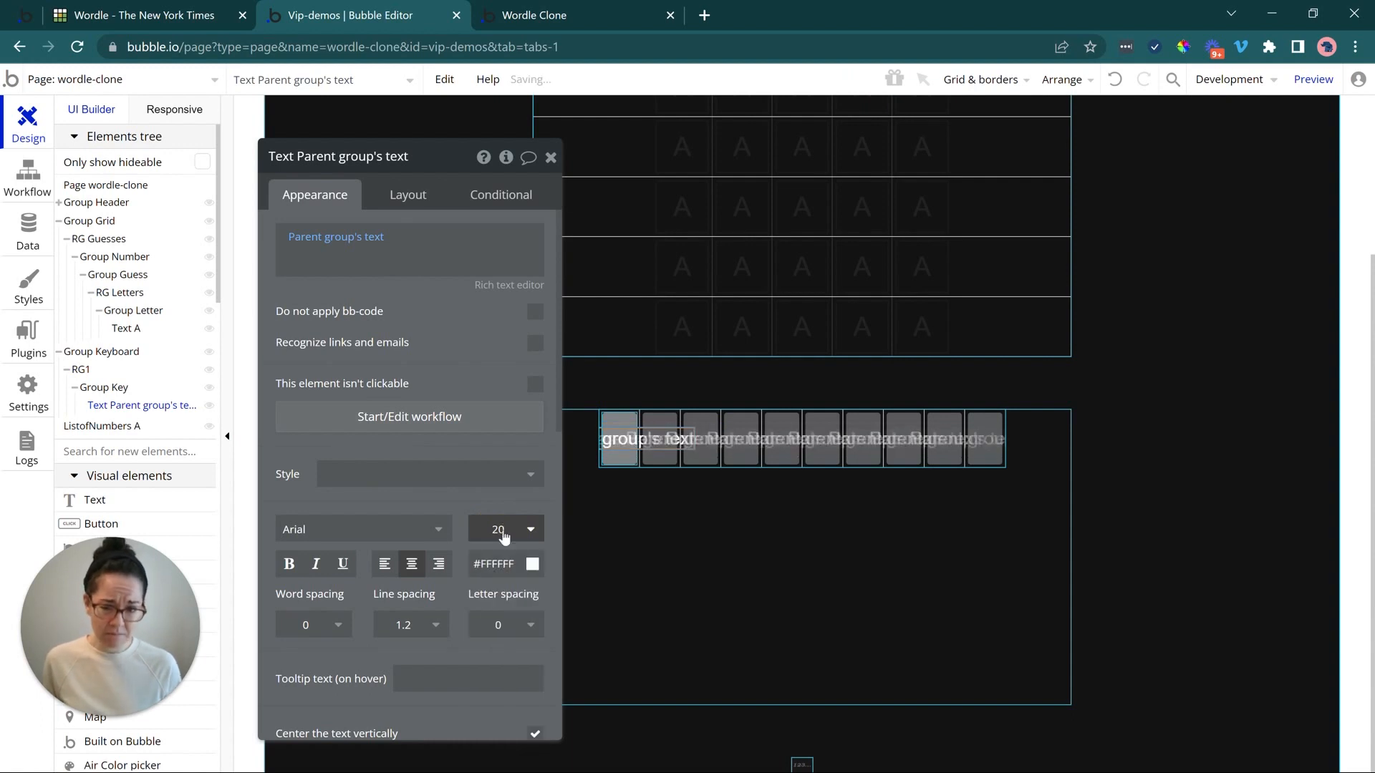
- Reduce the key text's font size to 18
left_click(503, 533)
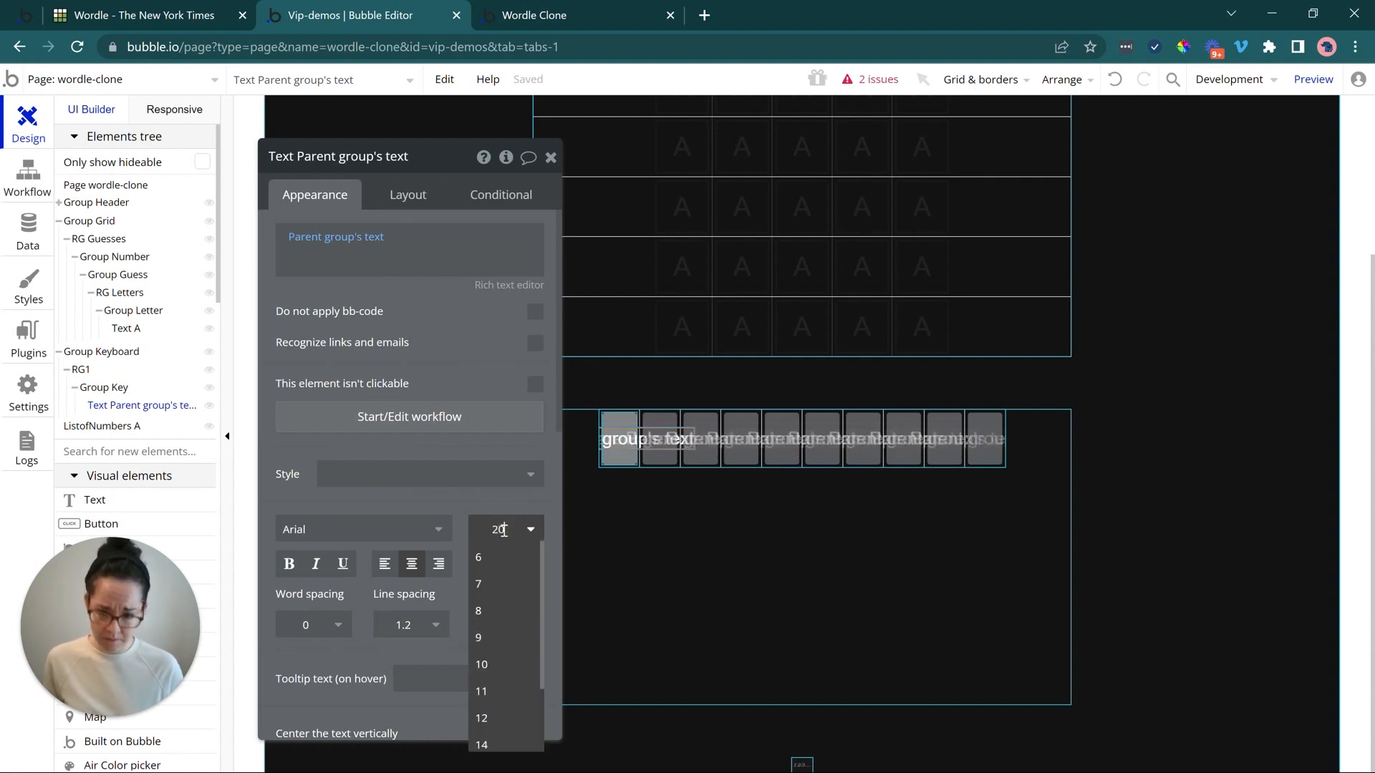
key("BackSpace")
type("16")
key("Return")
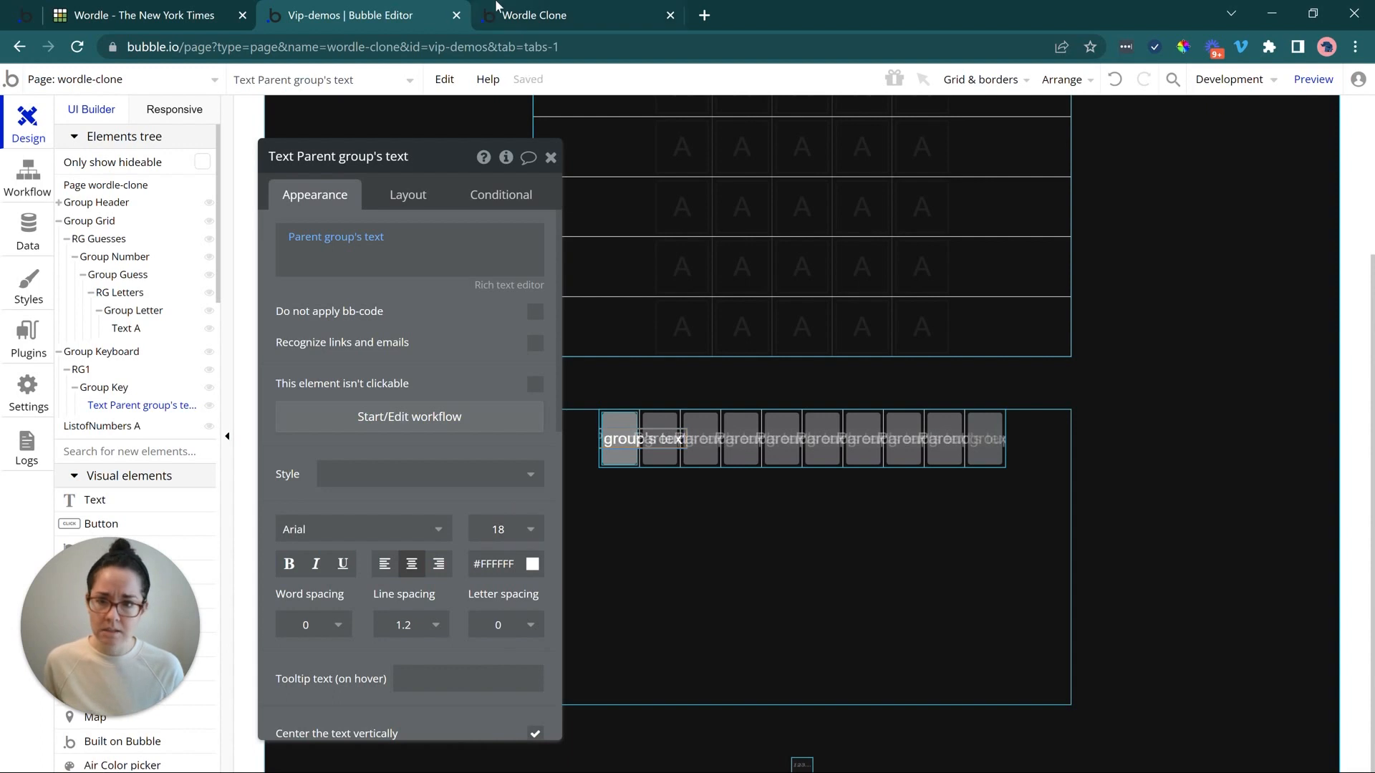
- Reload the page preview and compare its keyboard letters with the original Wordle keyboard
left_click(500, 6)
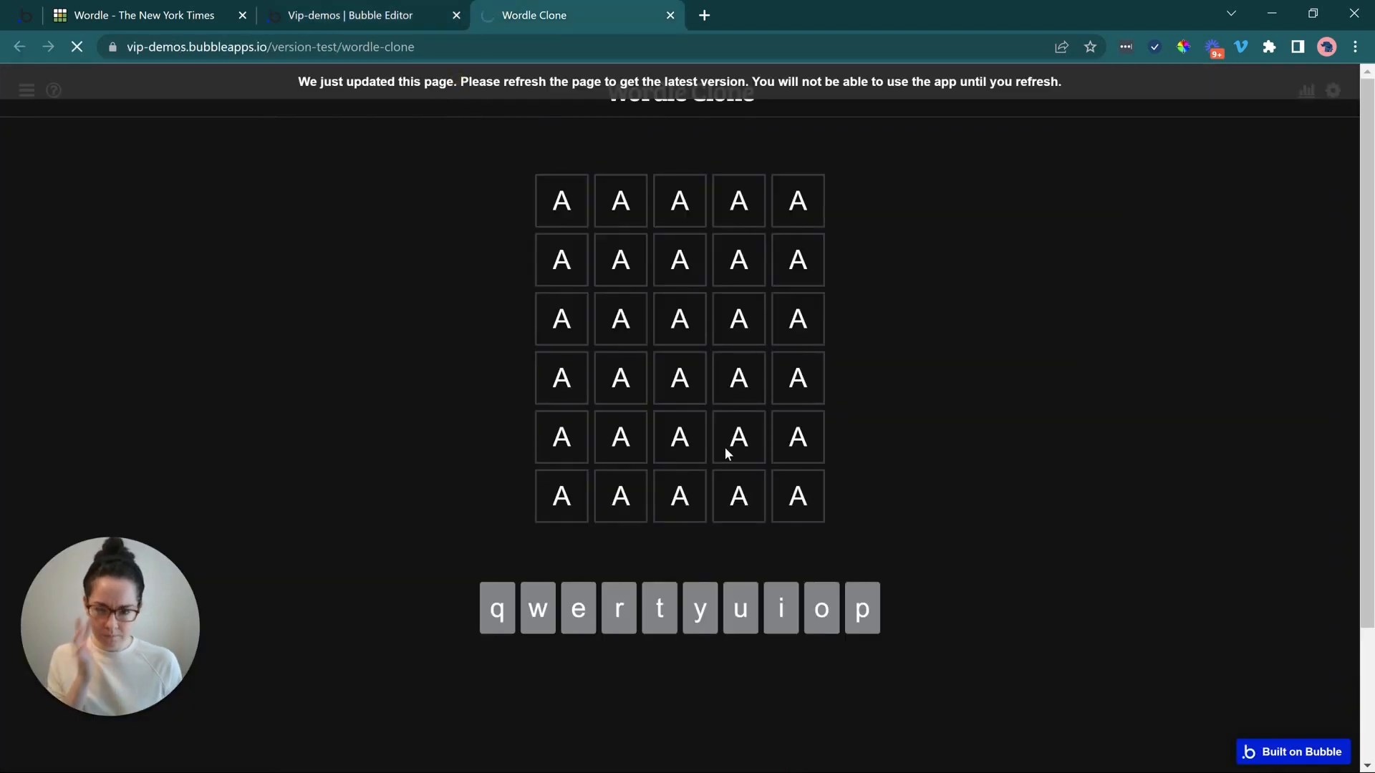
key("ctrl+r")
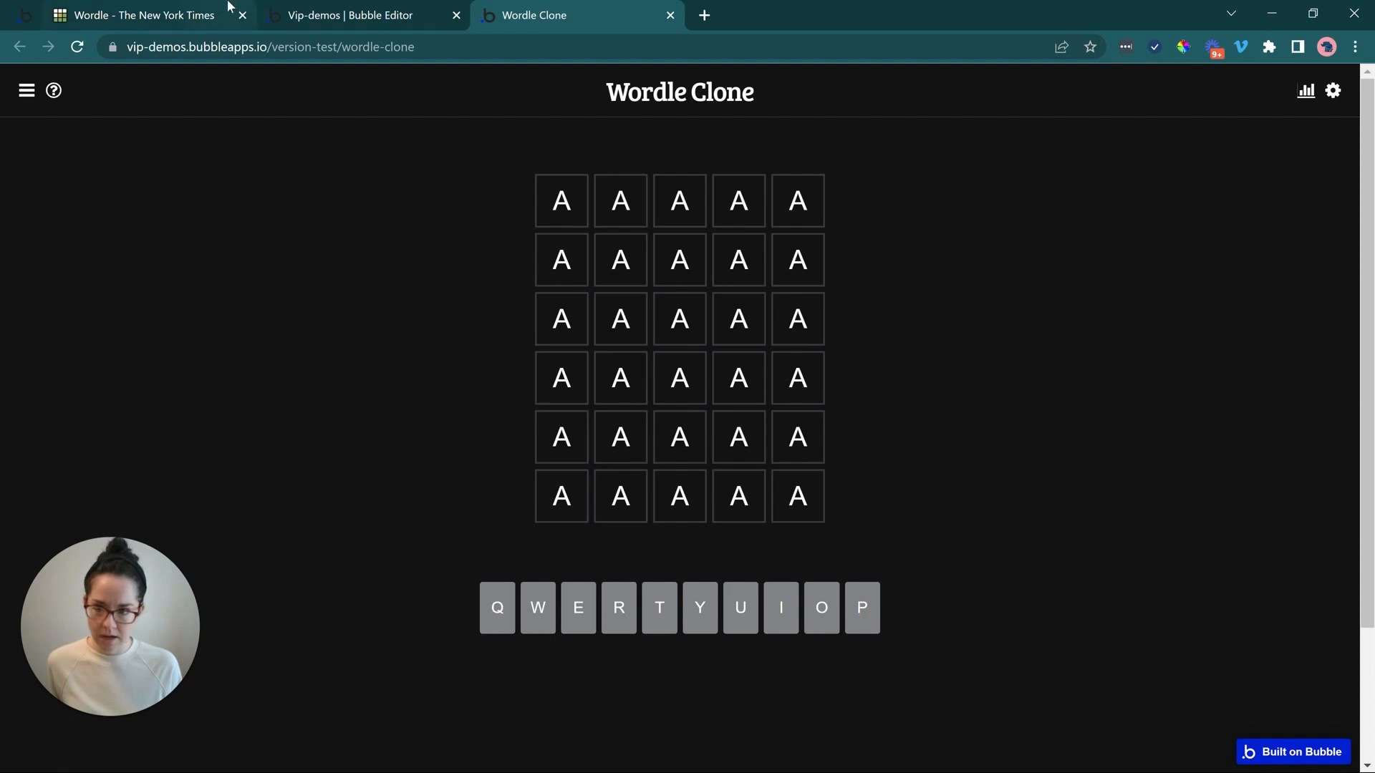
left_click(200, 12)
left_click(518, 9)
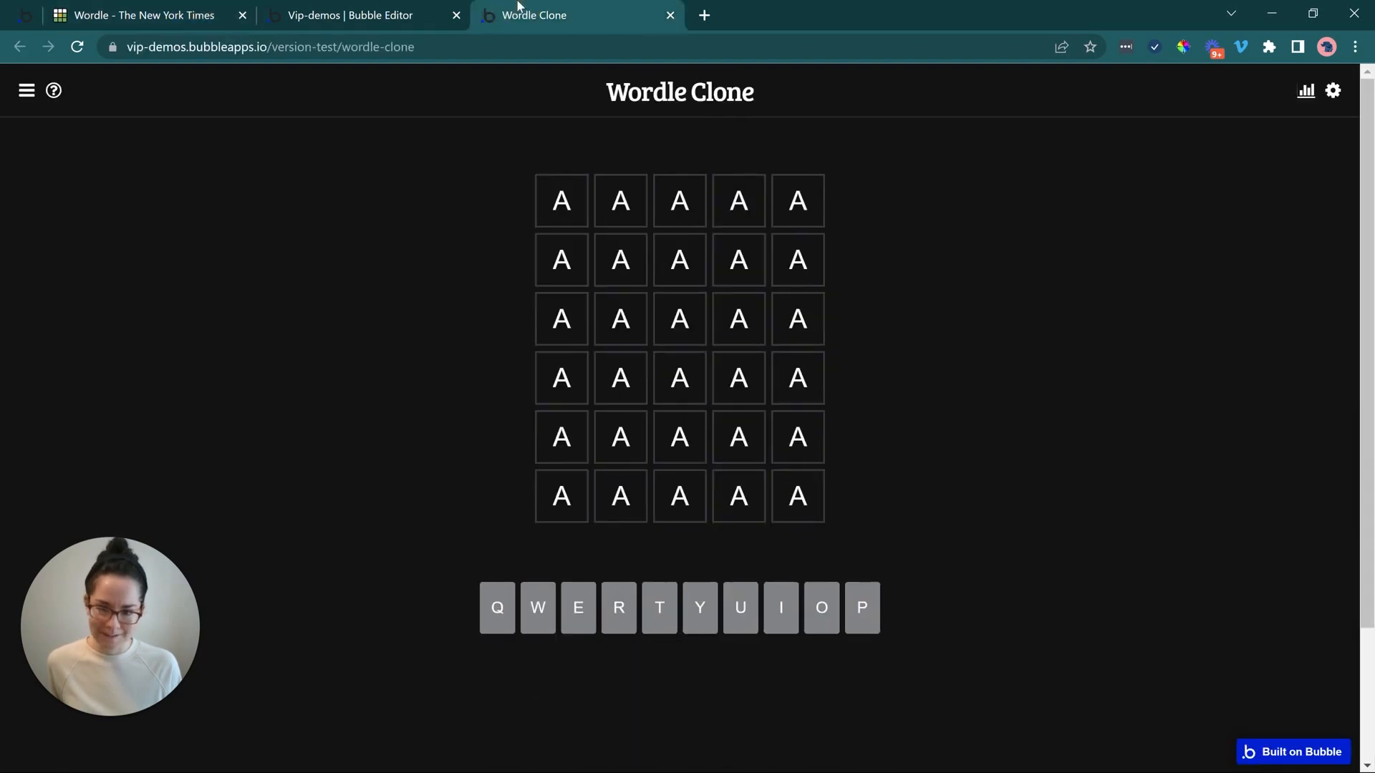
- Return to the editor and set the key text's font size to 14
left_click(365, 11)
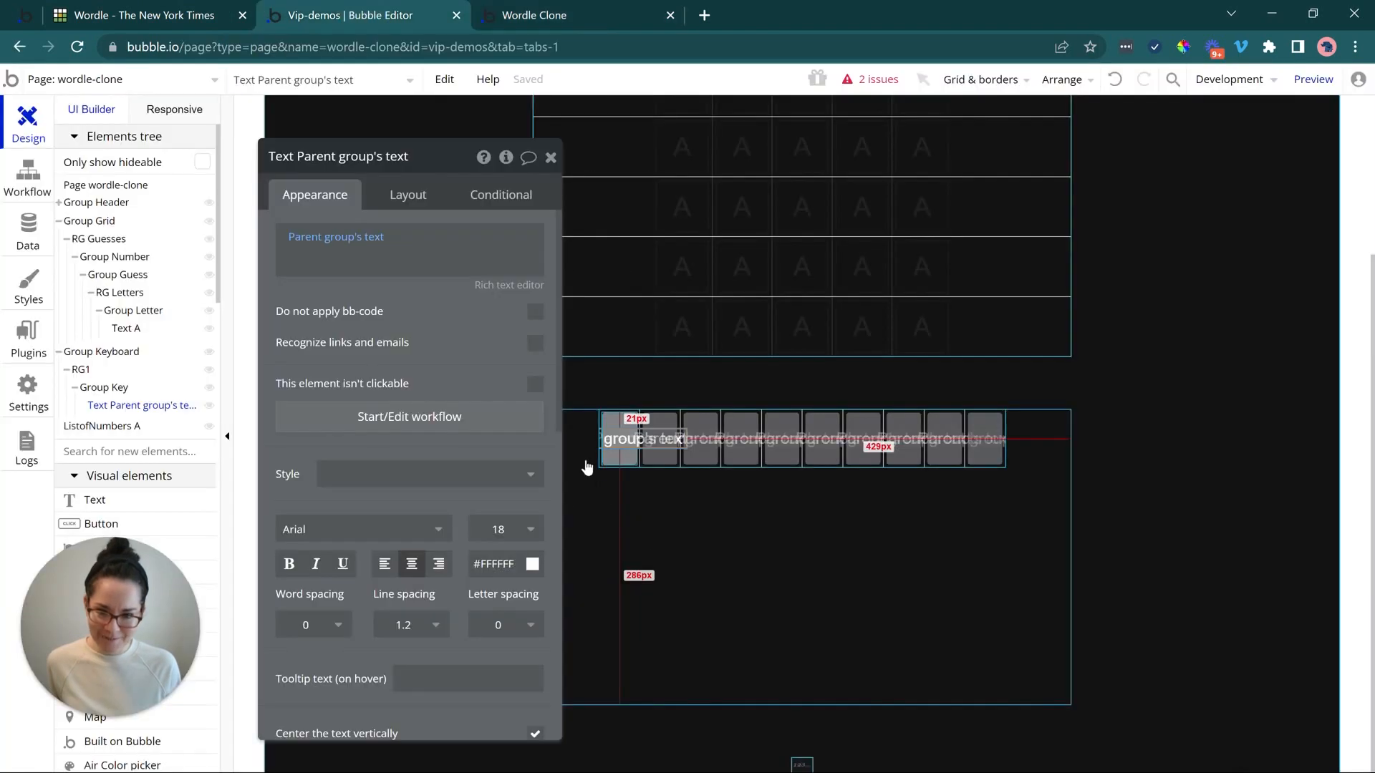
left_click(505, 528)
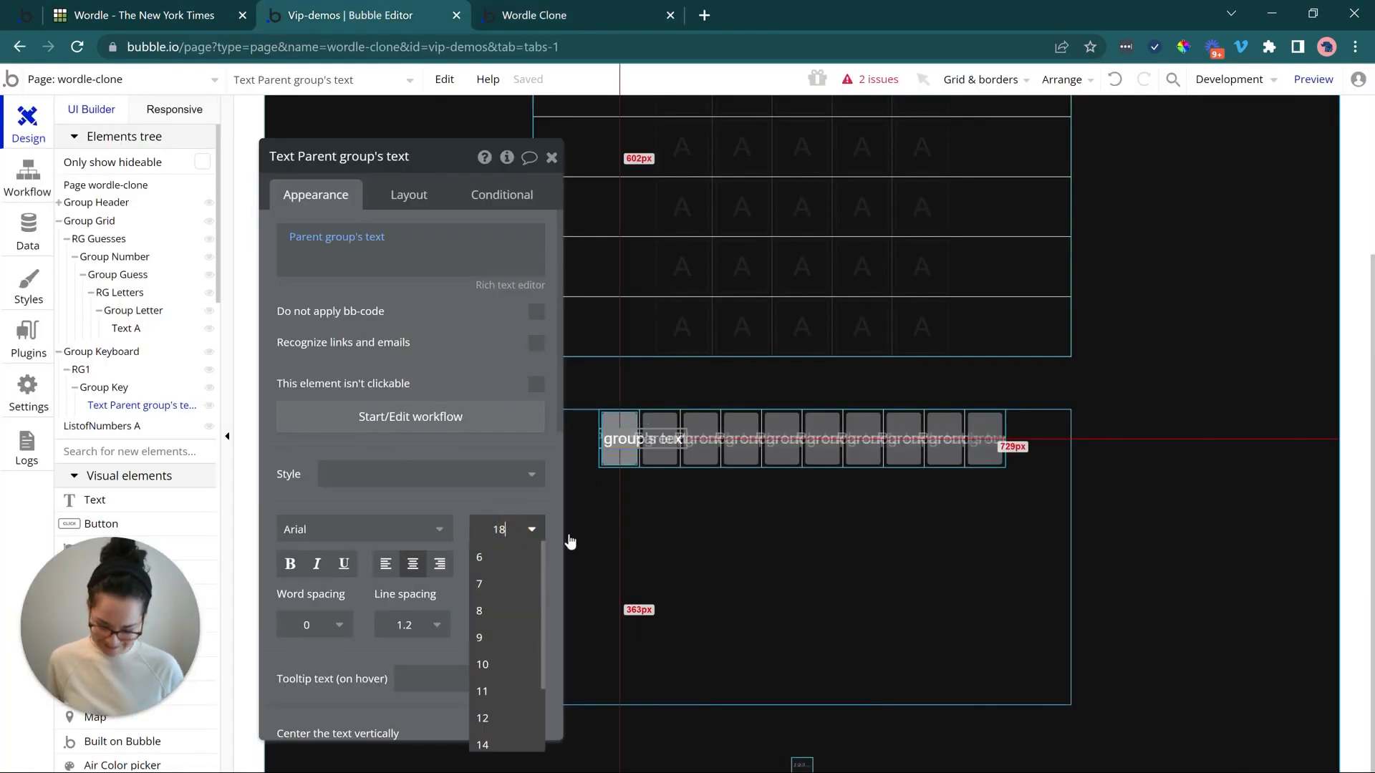
key("Return")
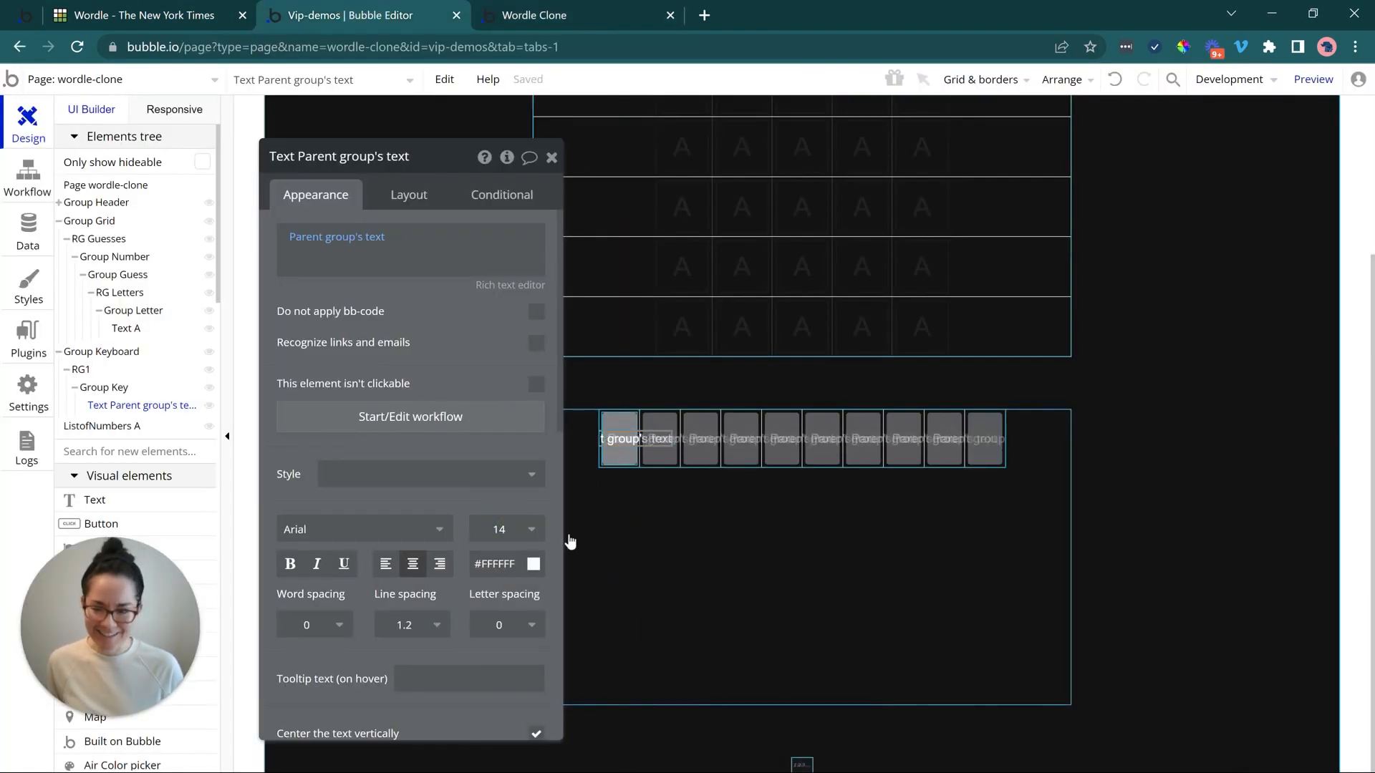
left_click(515, 506)
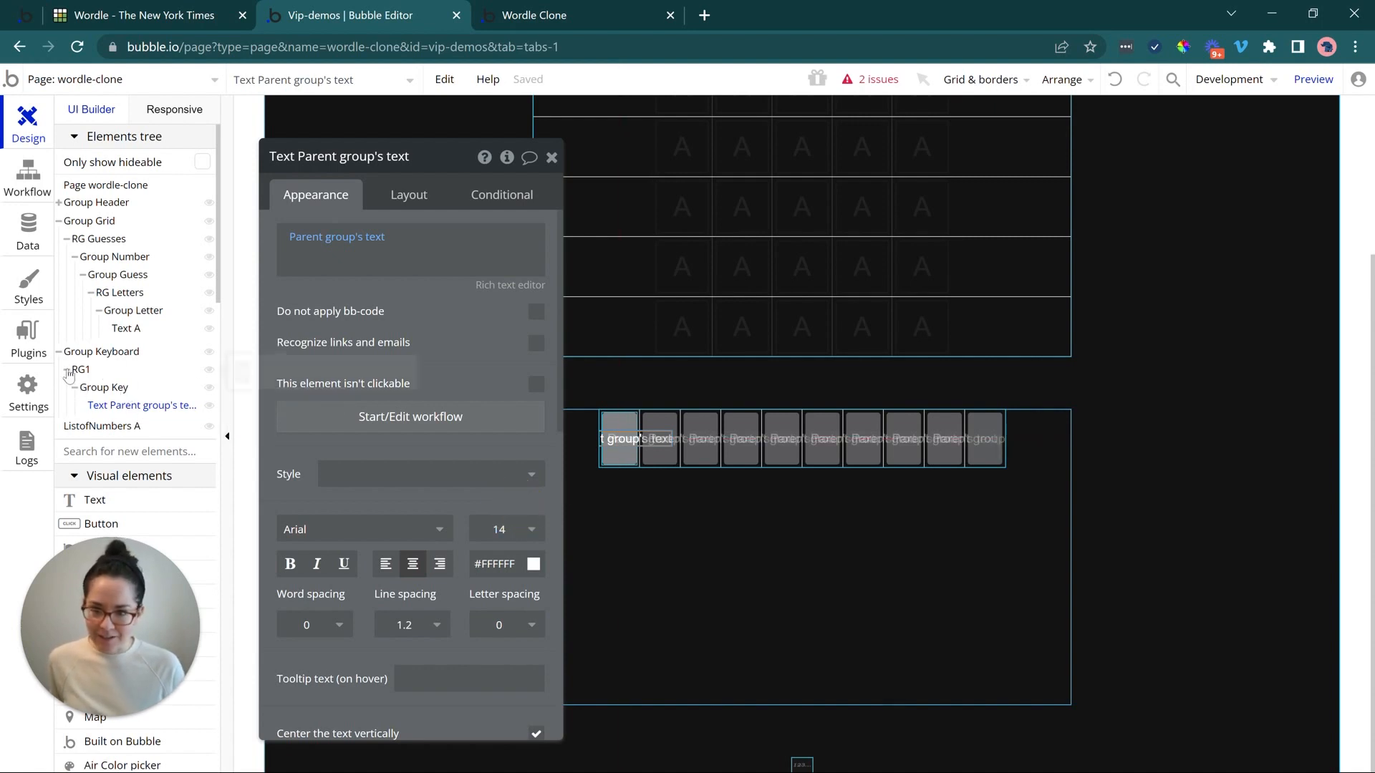
- Duplicate the RG1 repeating group inside Group Keyboard to make a second row of keys below it
left_click(805, 454)
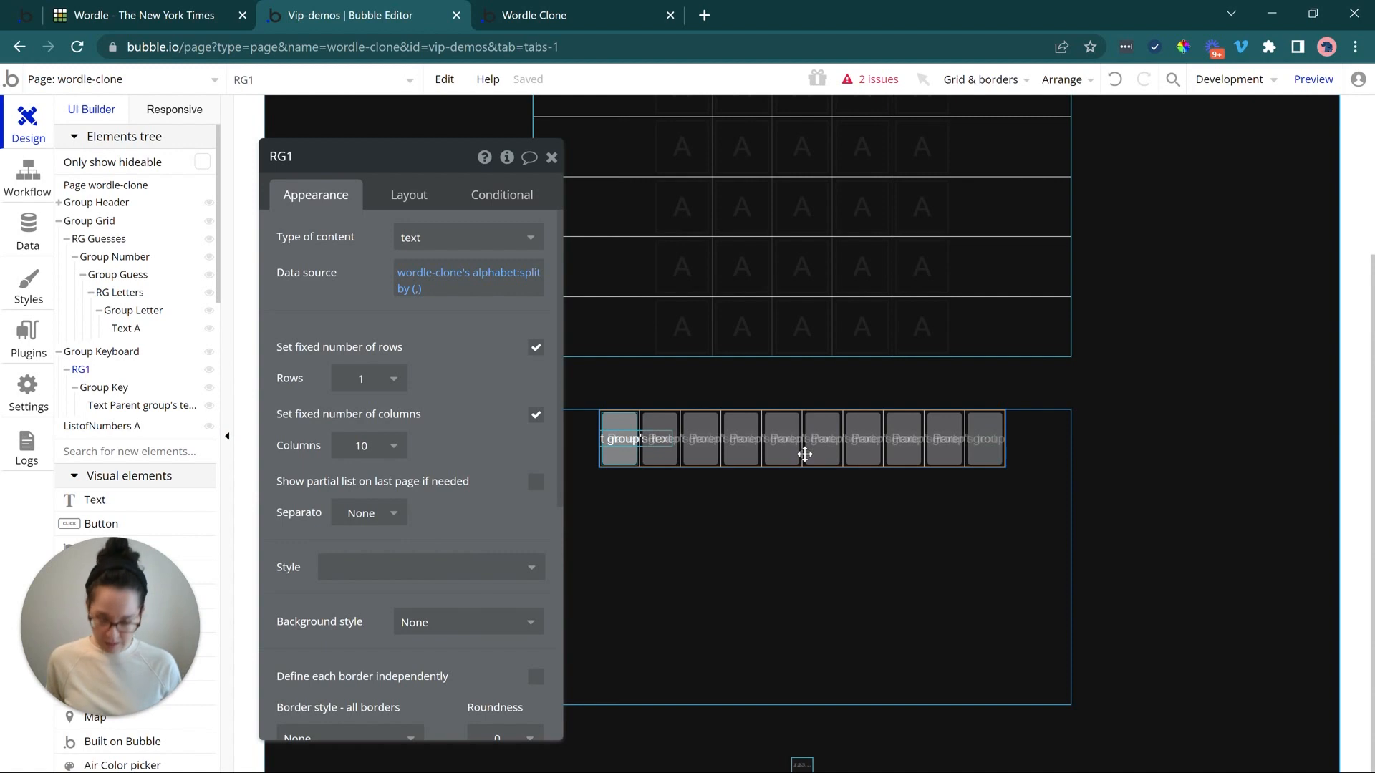
left_click(808, 499)
key("ctrl+v")
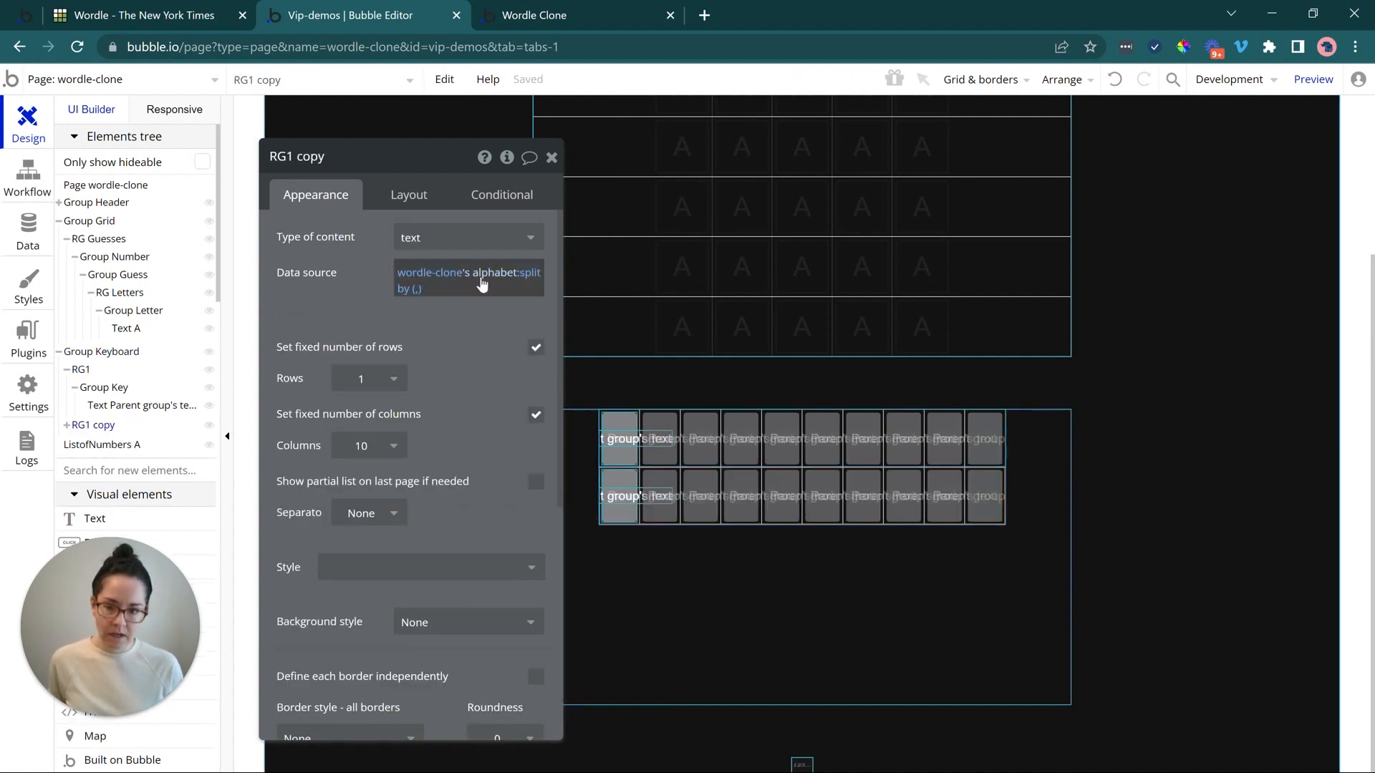
- Extend the copied repeating group's data source with items from #11 after the comma split of the alphabet state
left_click(529, 273)
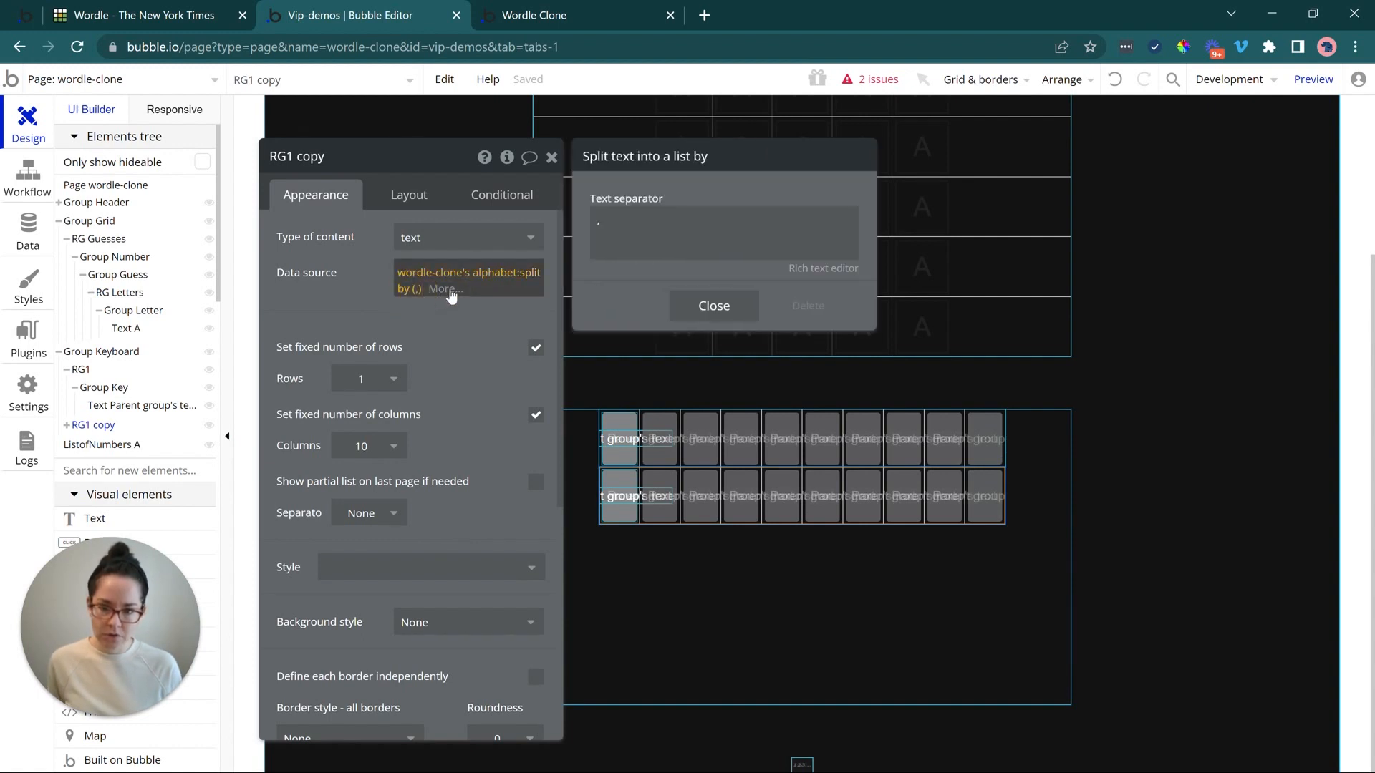
left_click(448, 289)
left_click(445, 499)
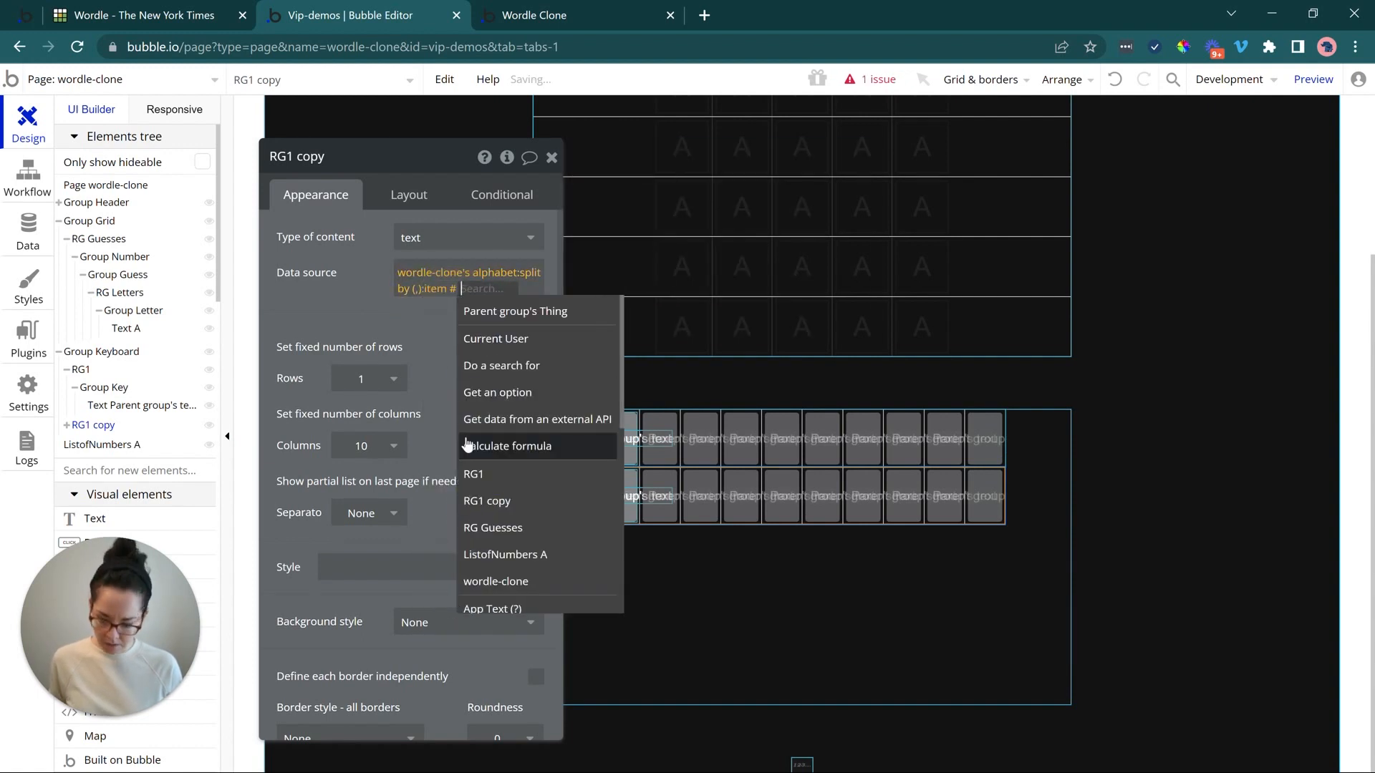
type("11")
key("Return")
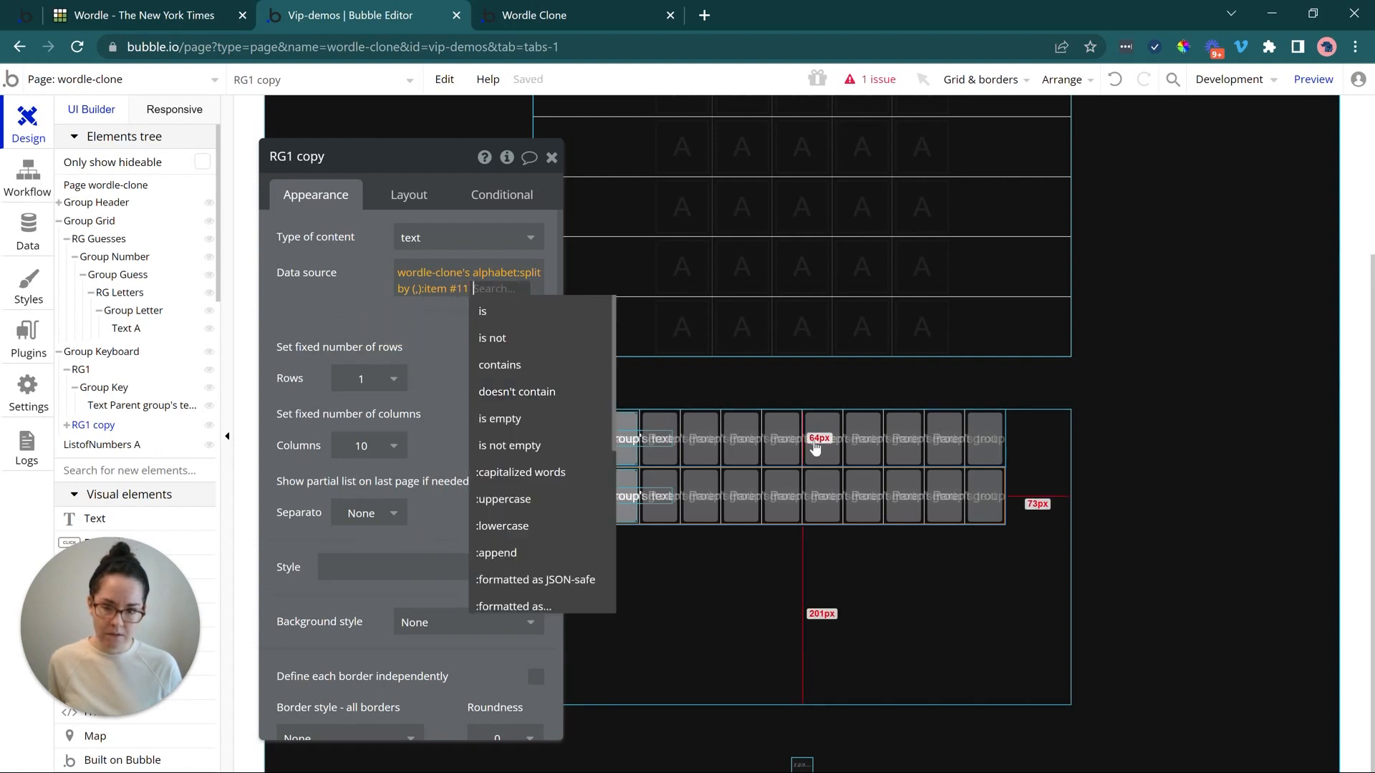
left_click(443, 288)
left_click(462, 554)
type("1")
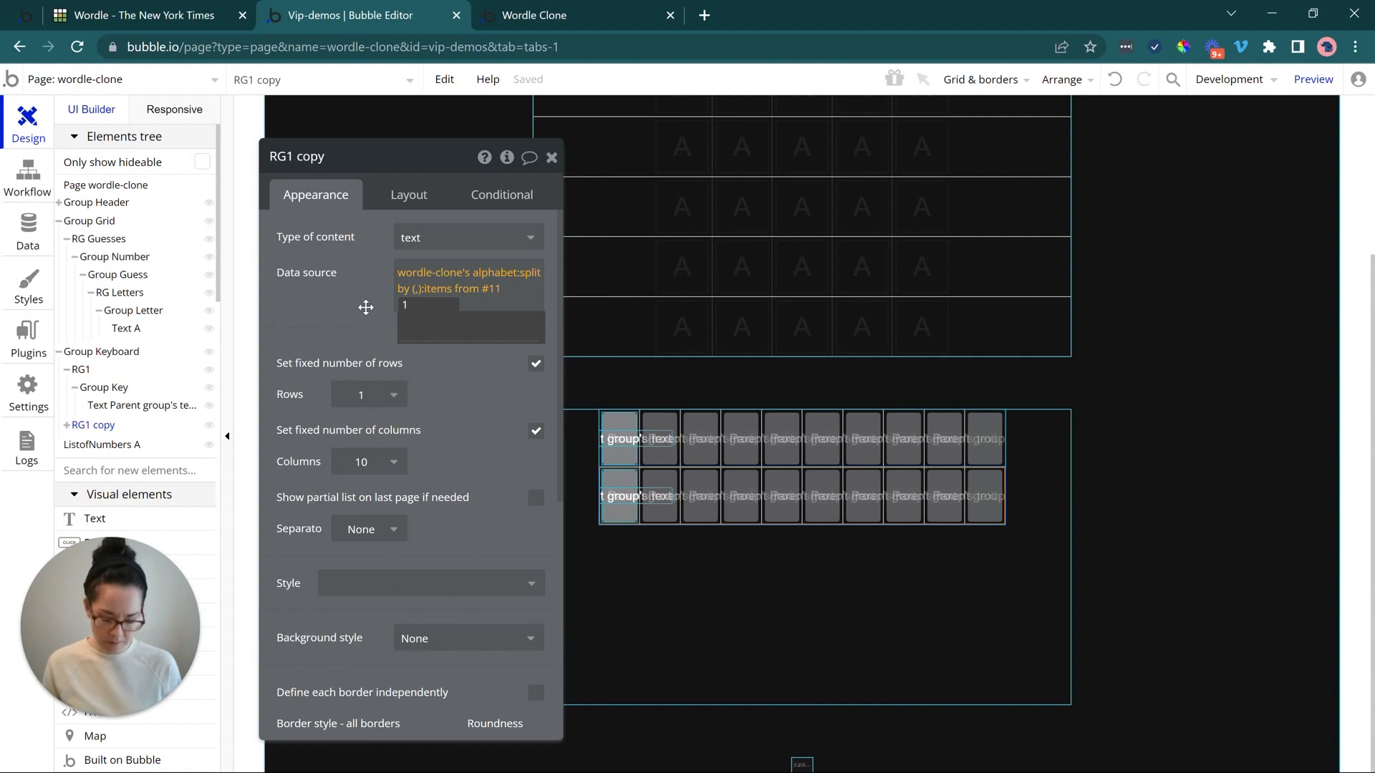
key("BackSpace")
left_click(365, 307)
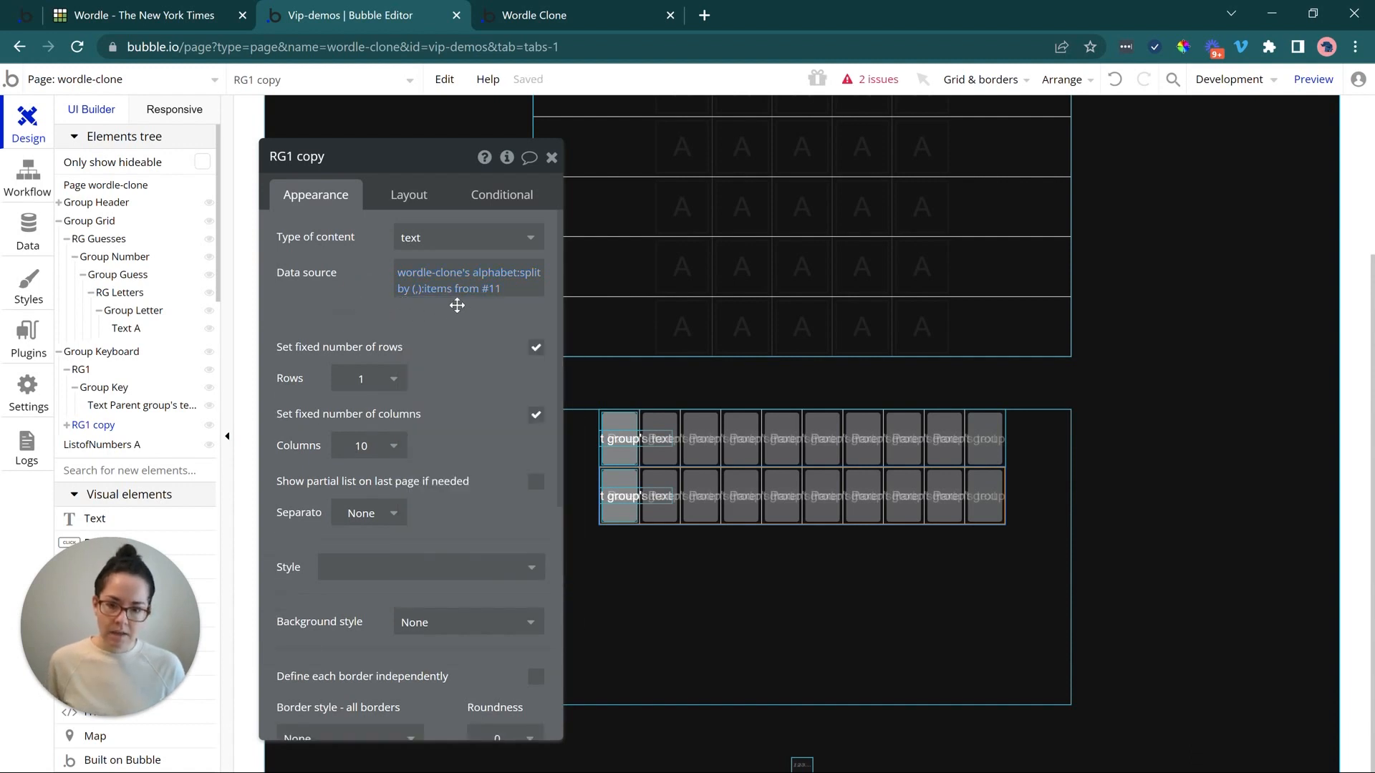
- Check the second row of keys on the original Wordle keyboard and return to the Bubble editor
left_click(219, 7)
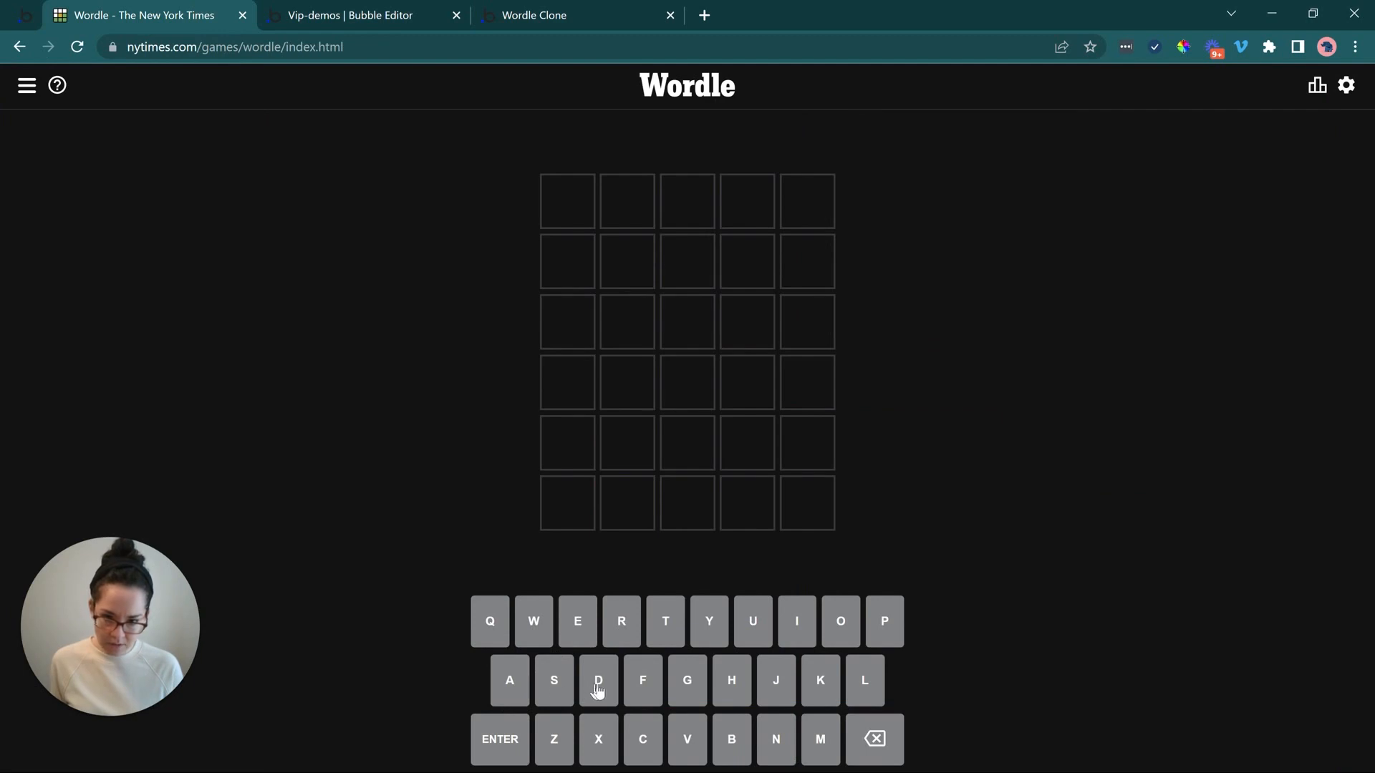
left_click(401, 15)
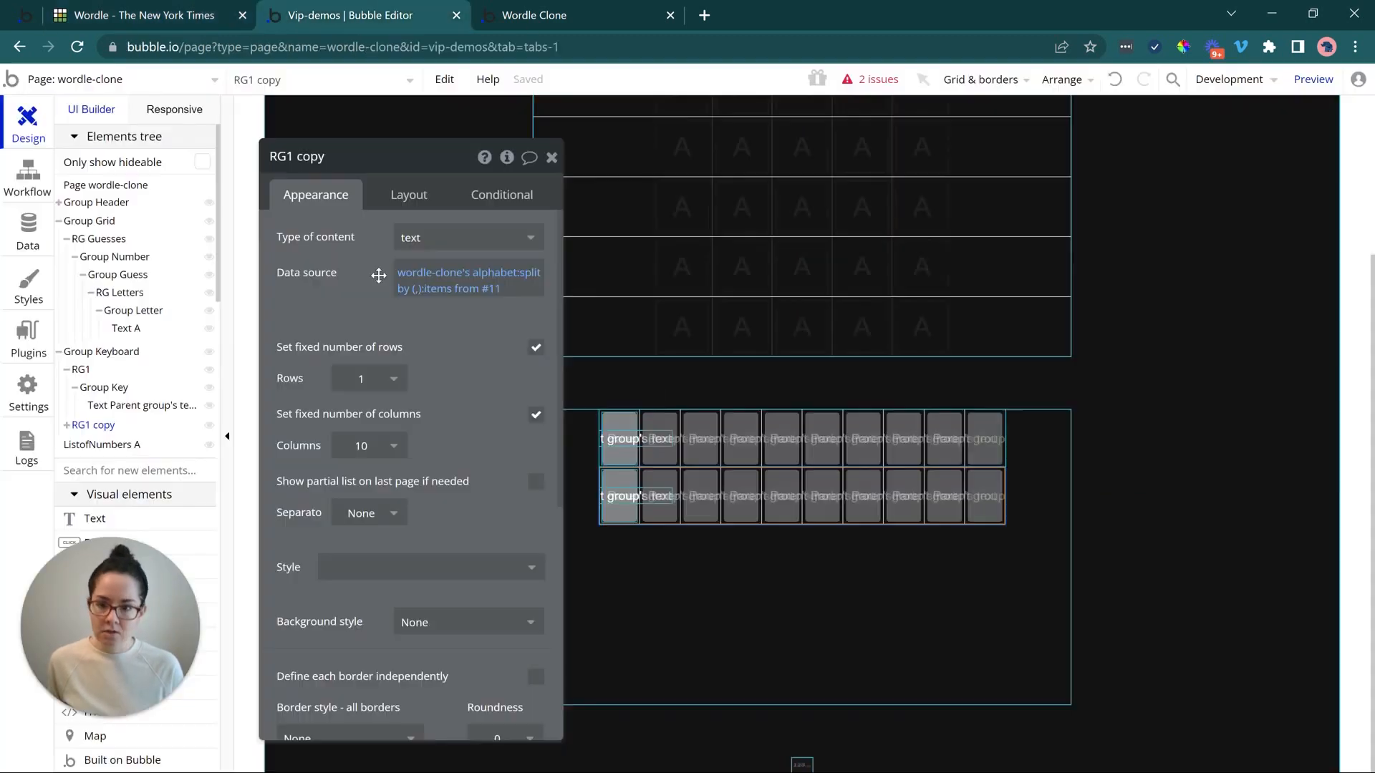
left_click(466, 288)
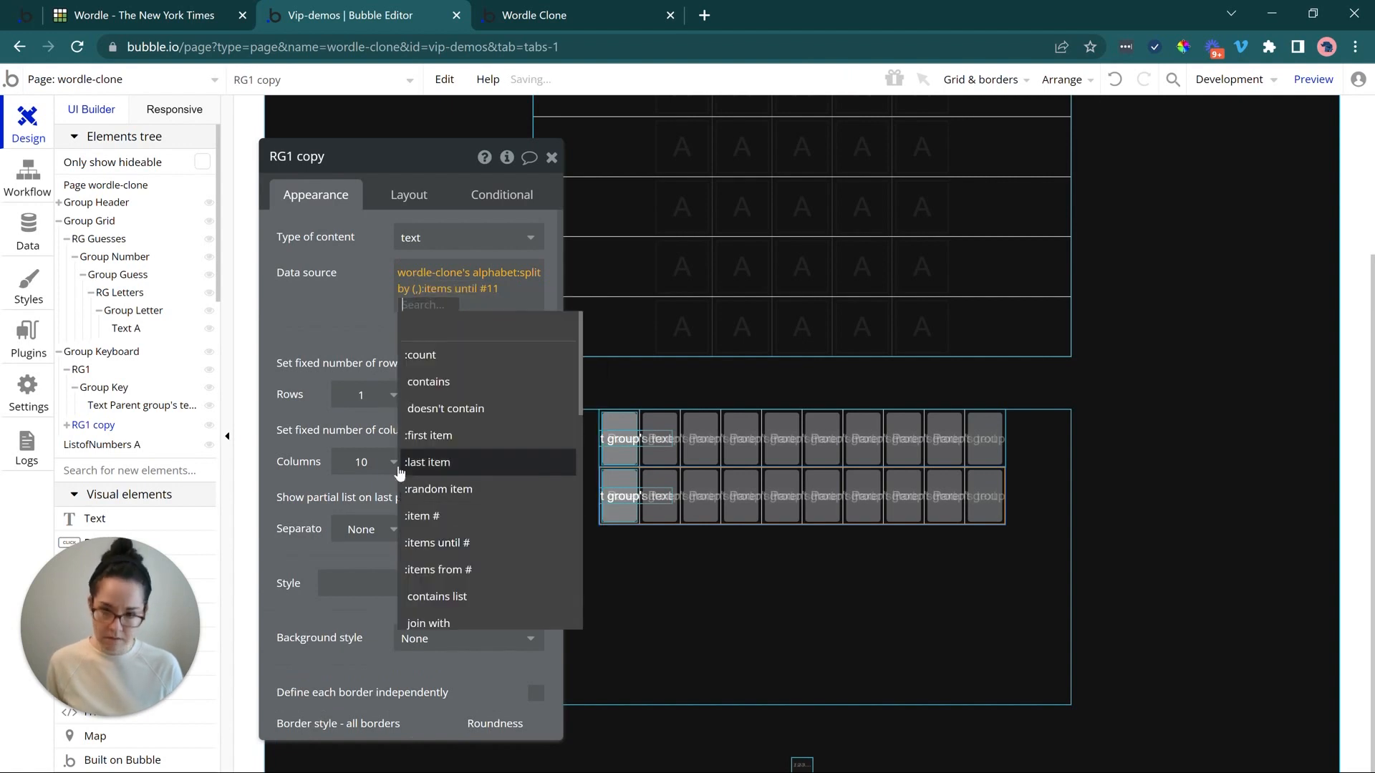
type("9")
left_click(347, 301)
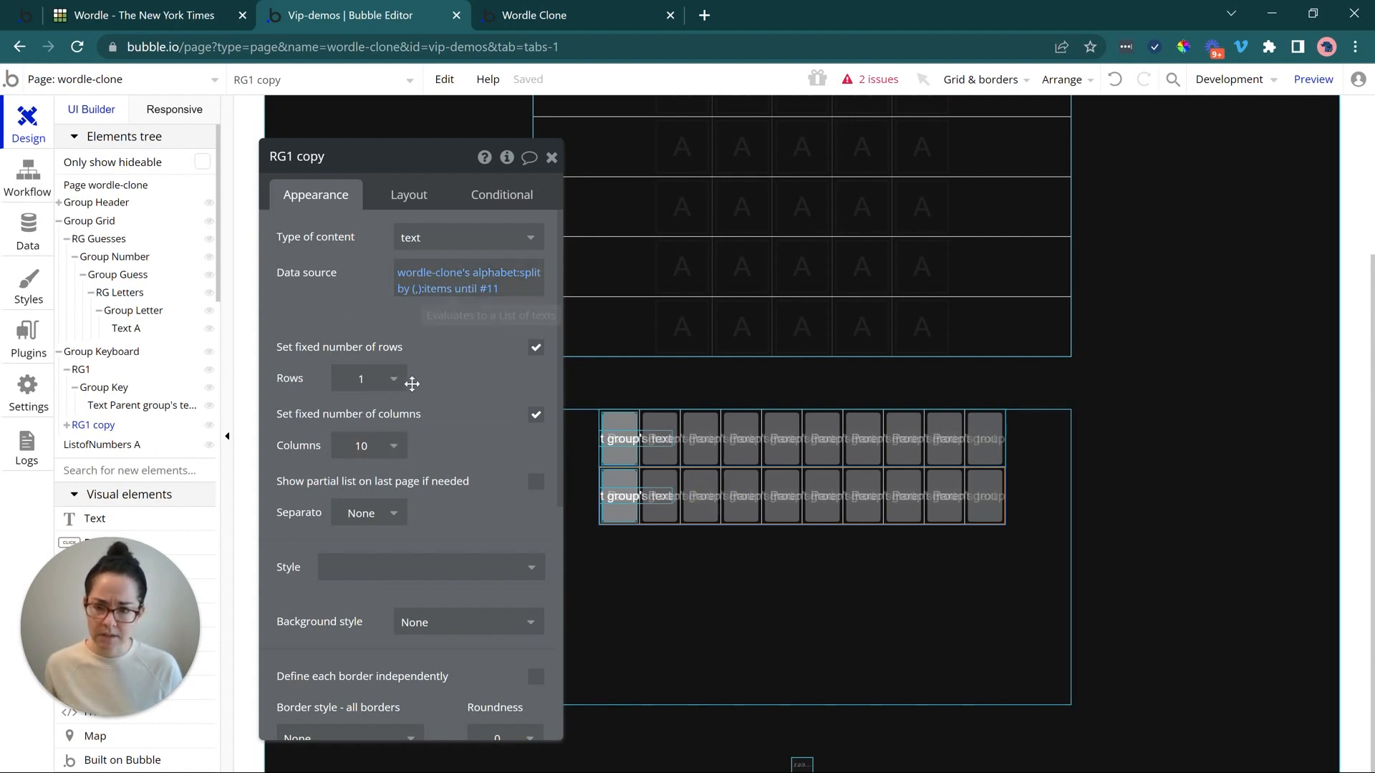
left_click(449, 291)
left_click(462, 554)
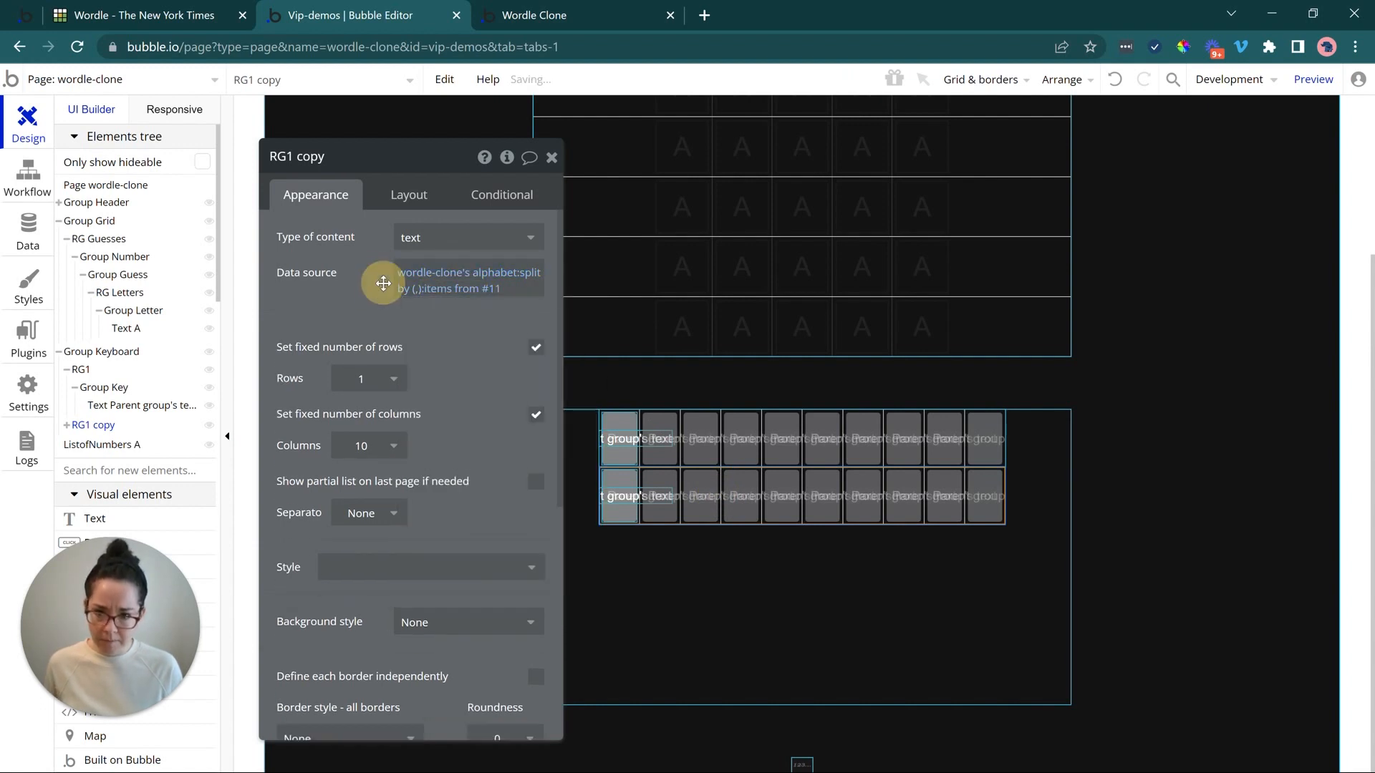
left_click(369, 445)
left_click(372, 696)
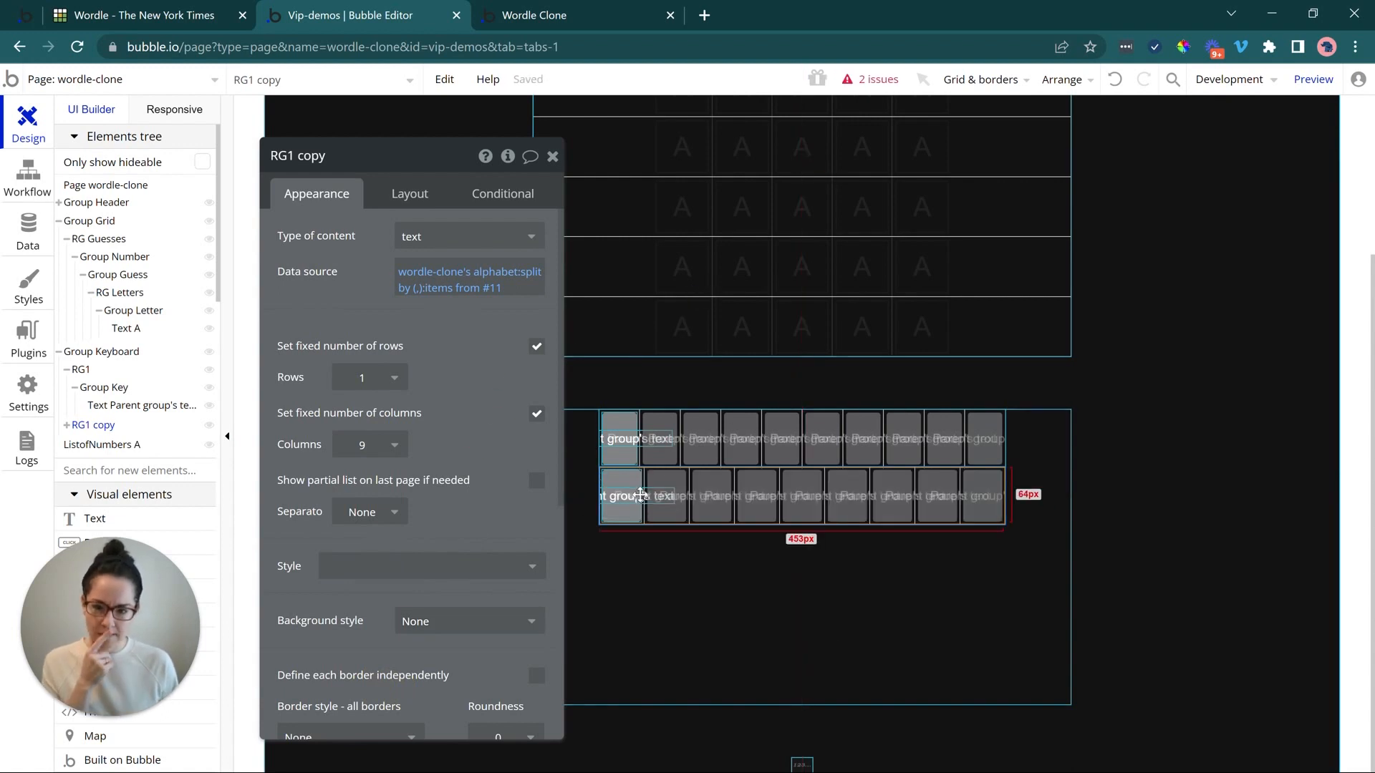
left_click(1117, 83)
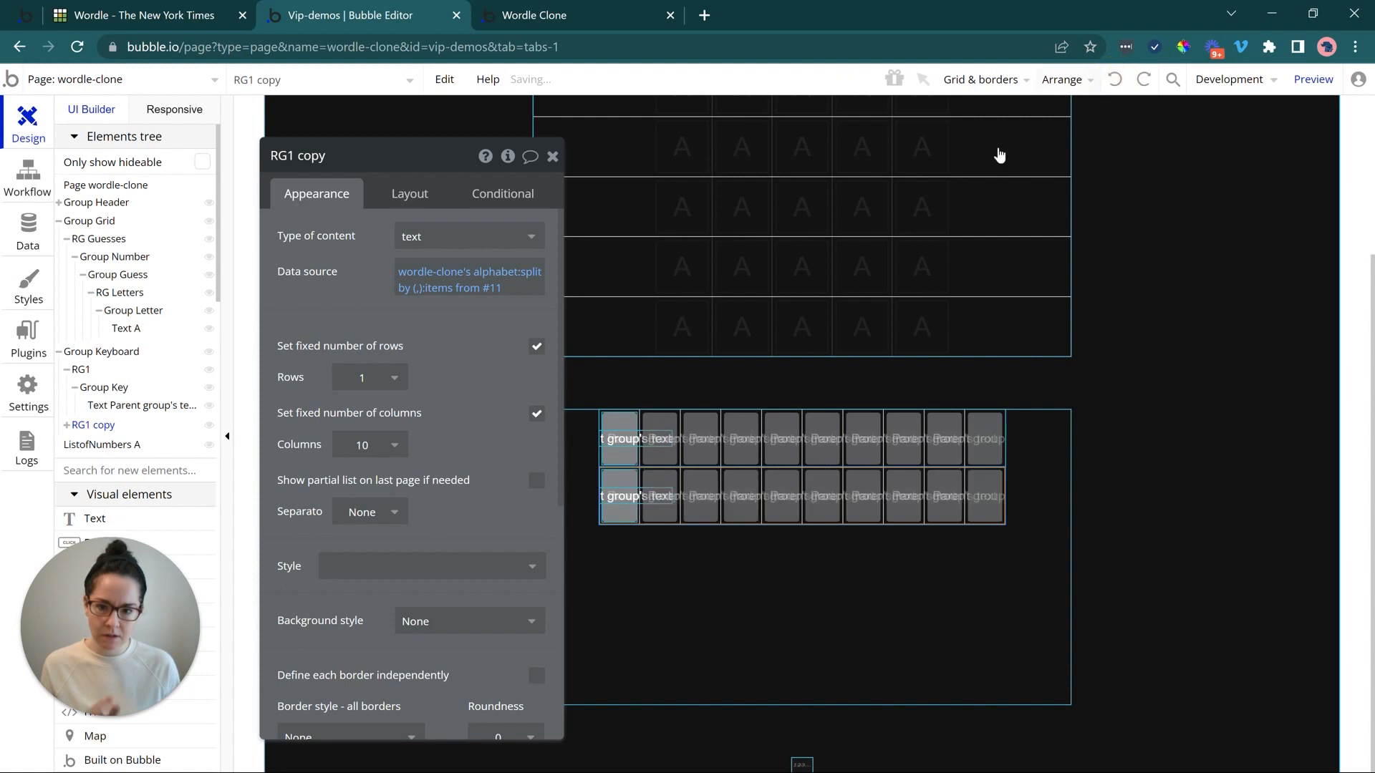
- Append items until #9 after items from #11 in the copied repeating group's data source
left_click(484, 292)
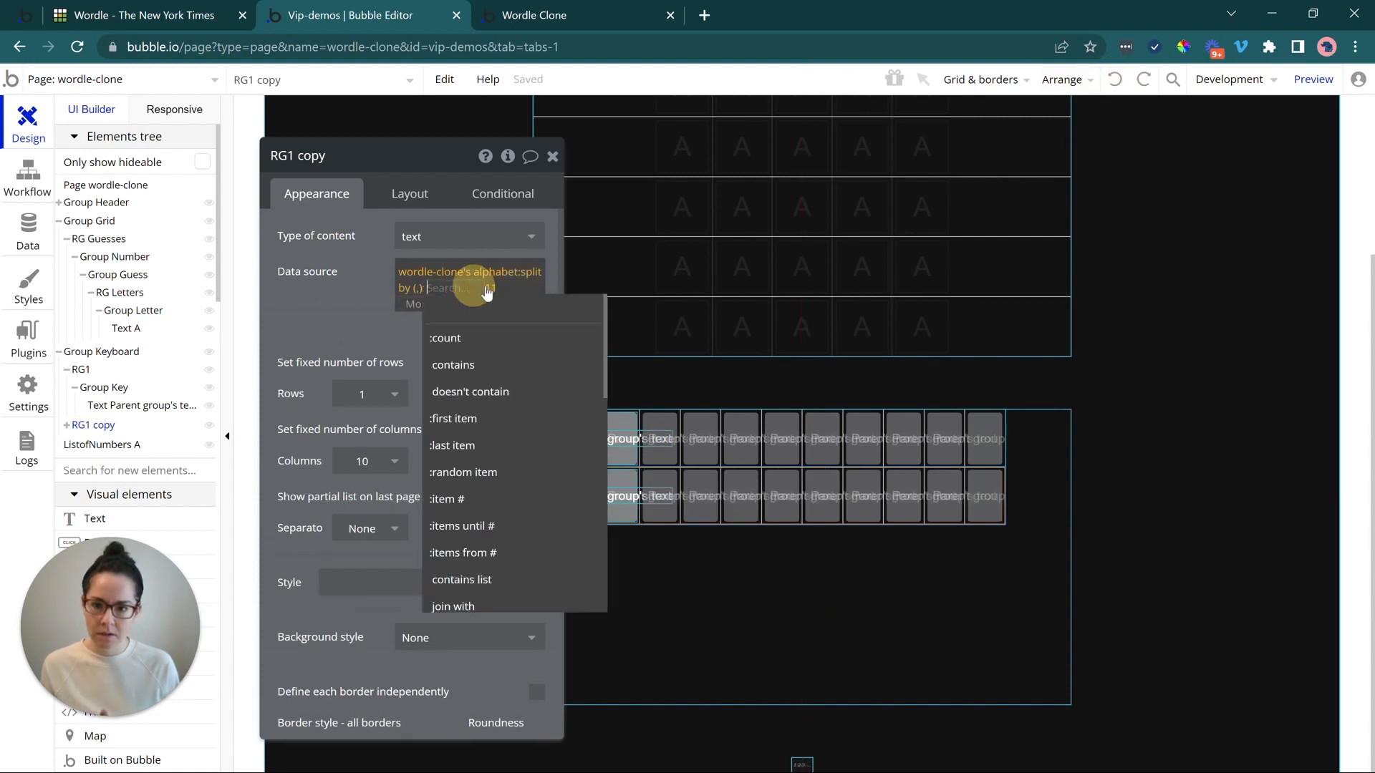
left_click(408, 302)
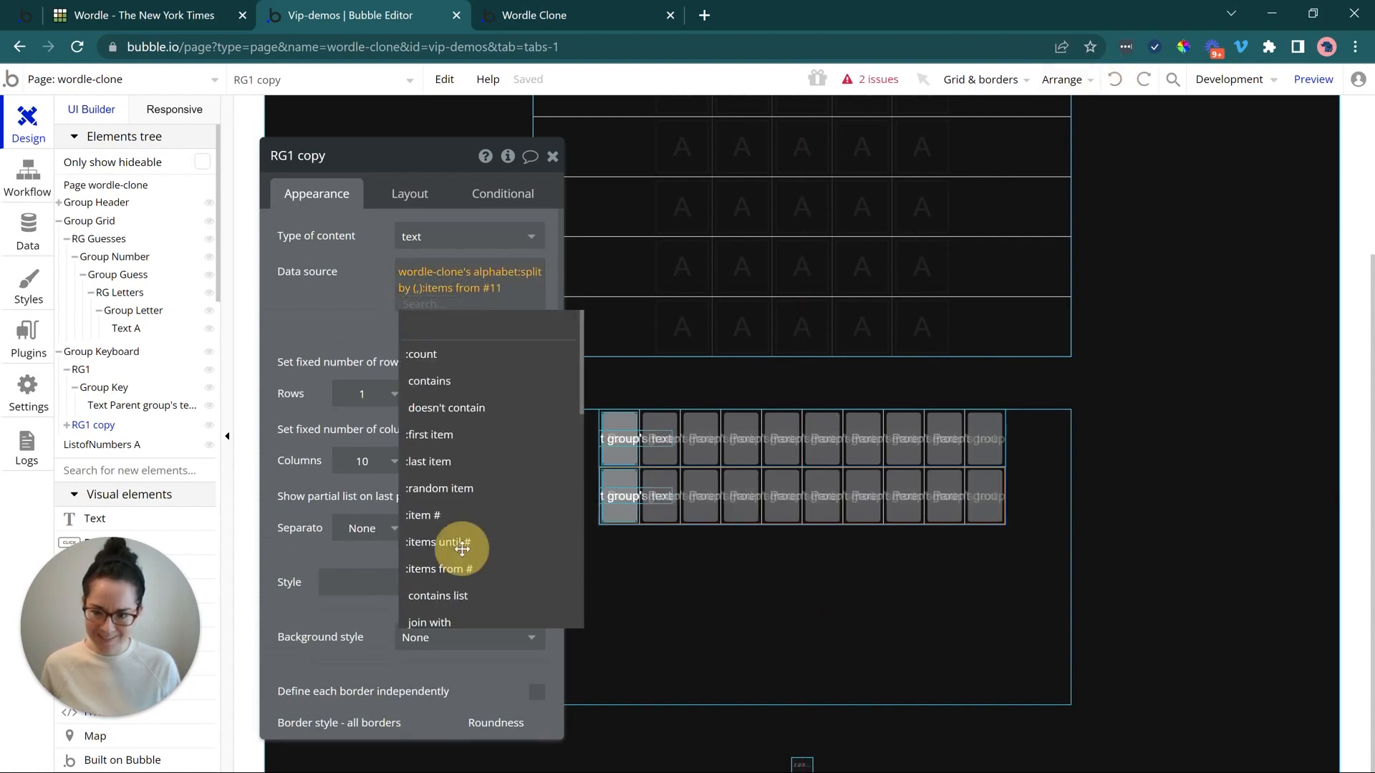
left_click(470, 546)
type("9")
left_click(366, 294)
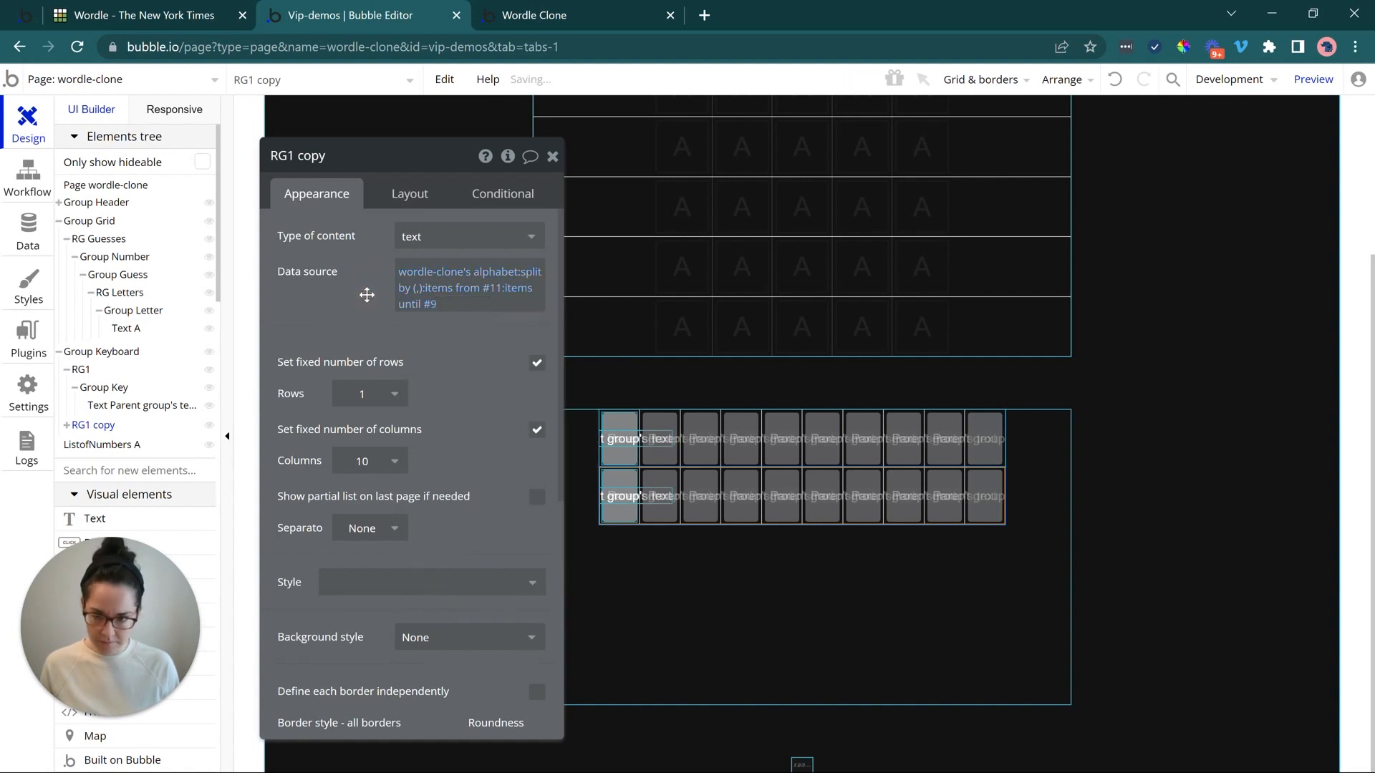
- Rename the copied repeating group as RG2
left_click(313, 155)
left_click_drag(287, 155, 447, 172)
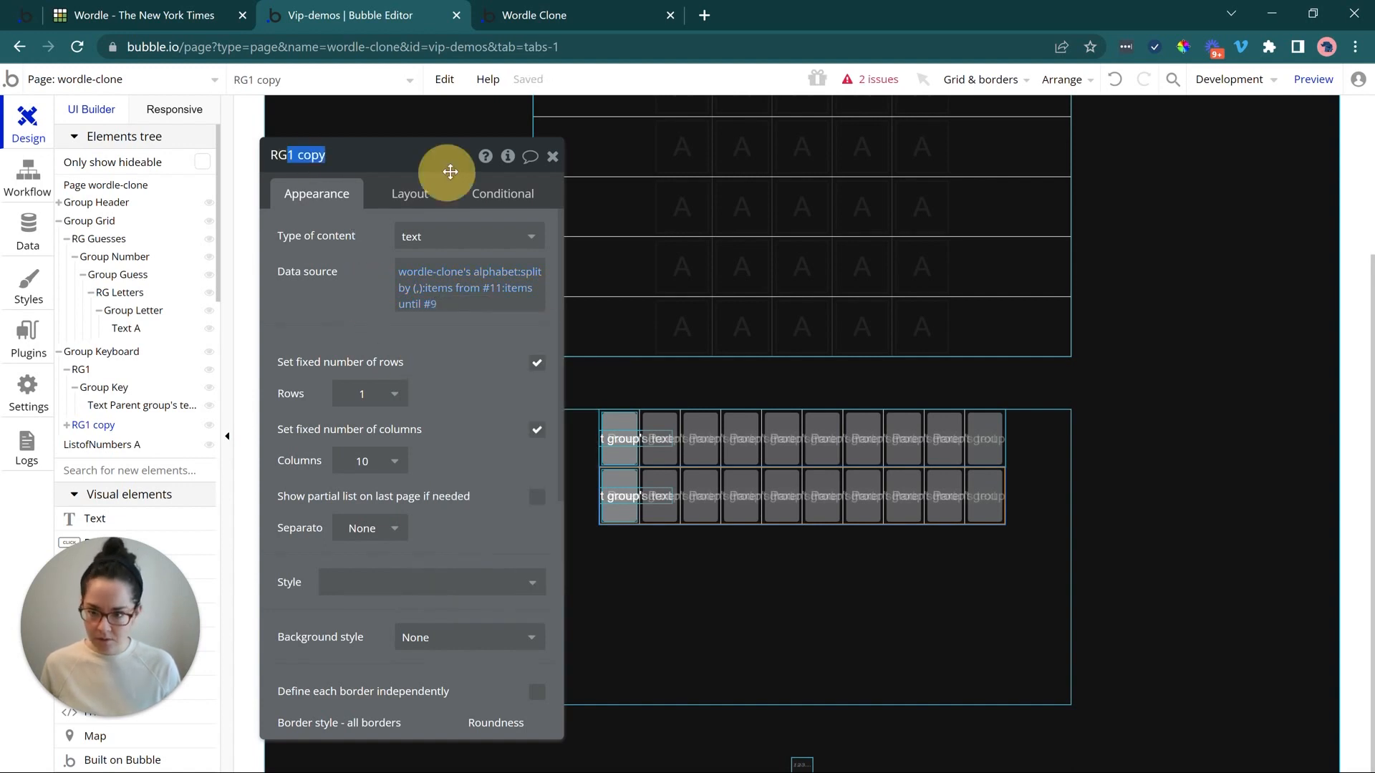
type("2")
left_click(356, 262)
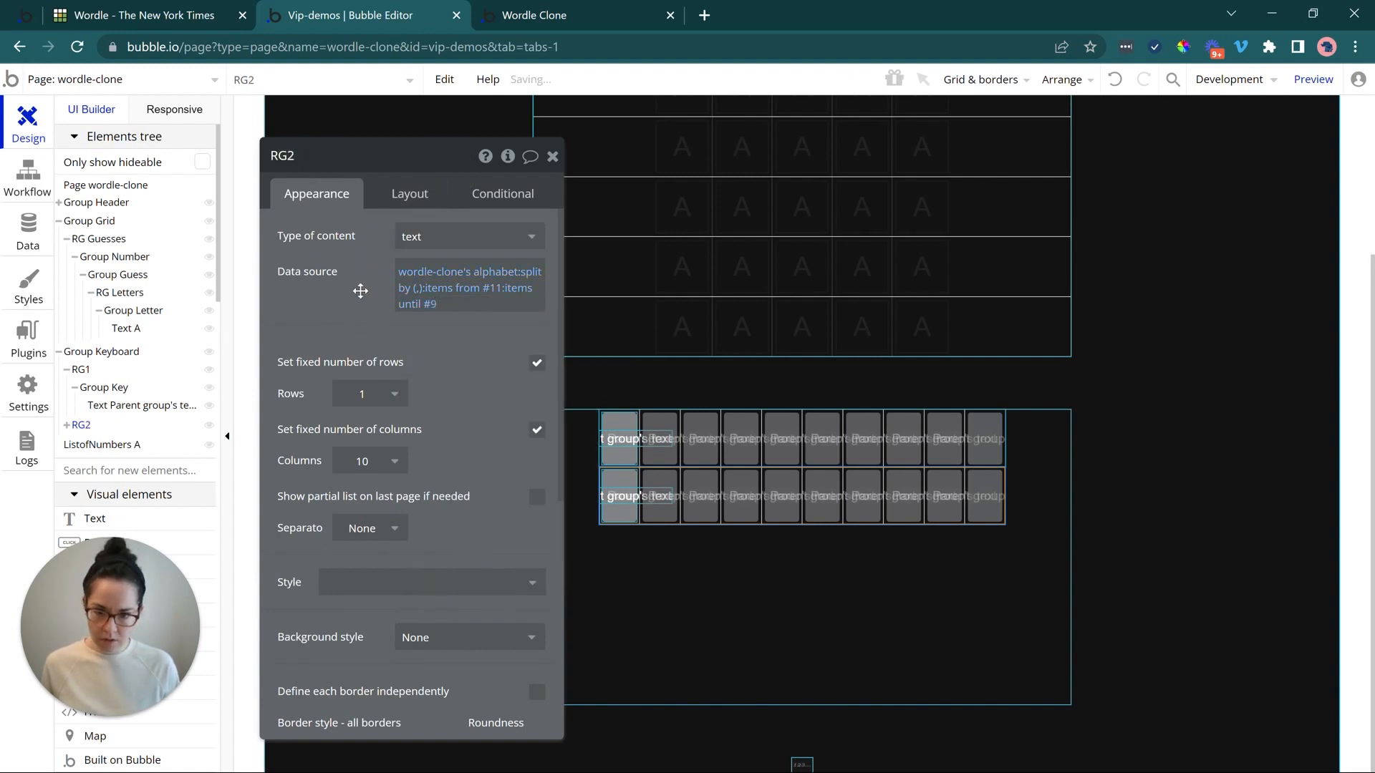
- Check RG2's layout settings and the original Wordle keyboard, and refresh the Wordle Clone preview to compare the second key row
left_click(409, 193)
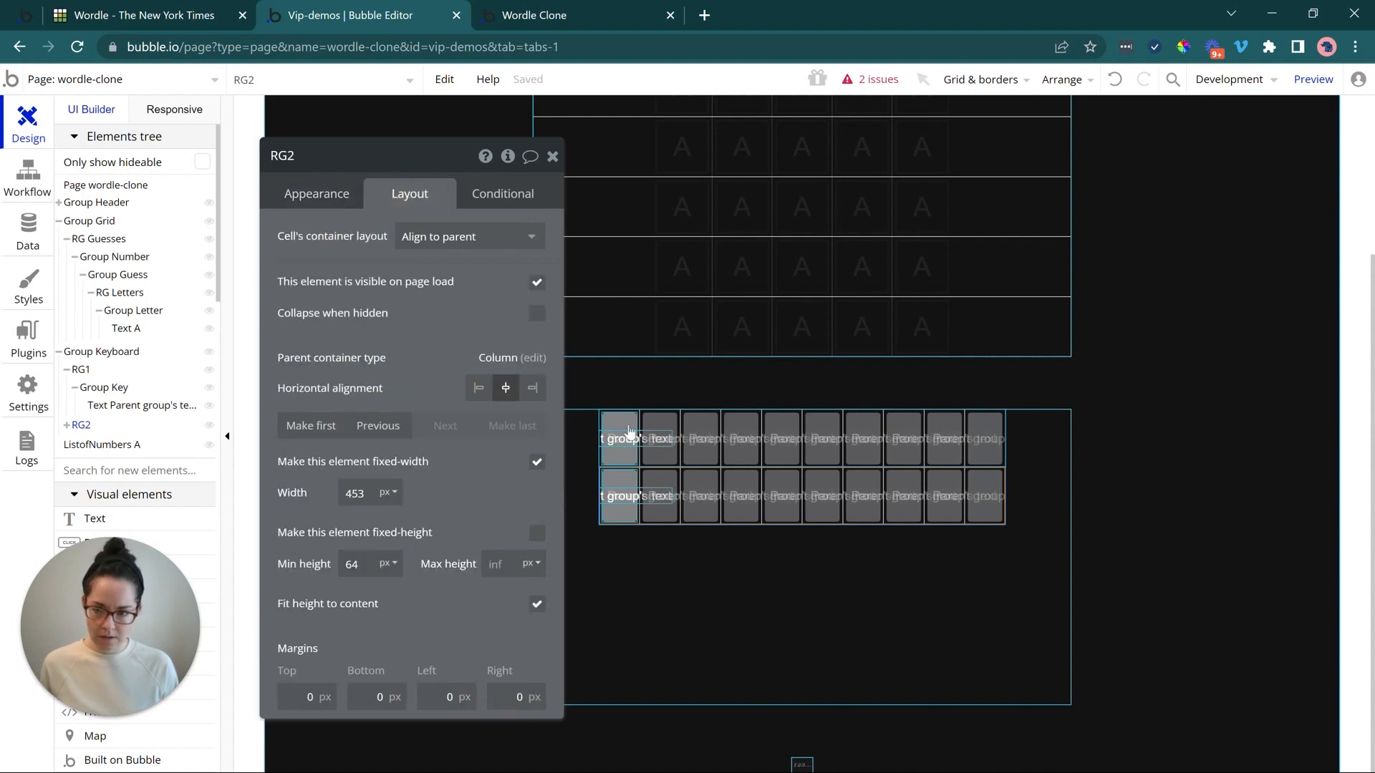
left_click(132, 15)
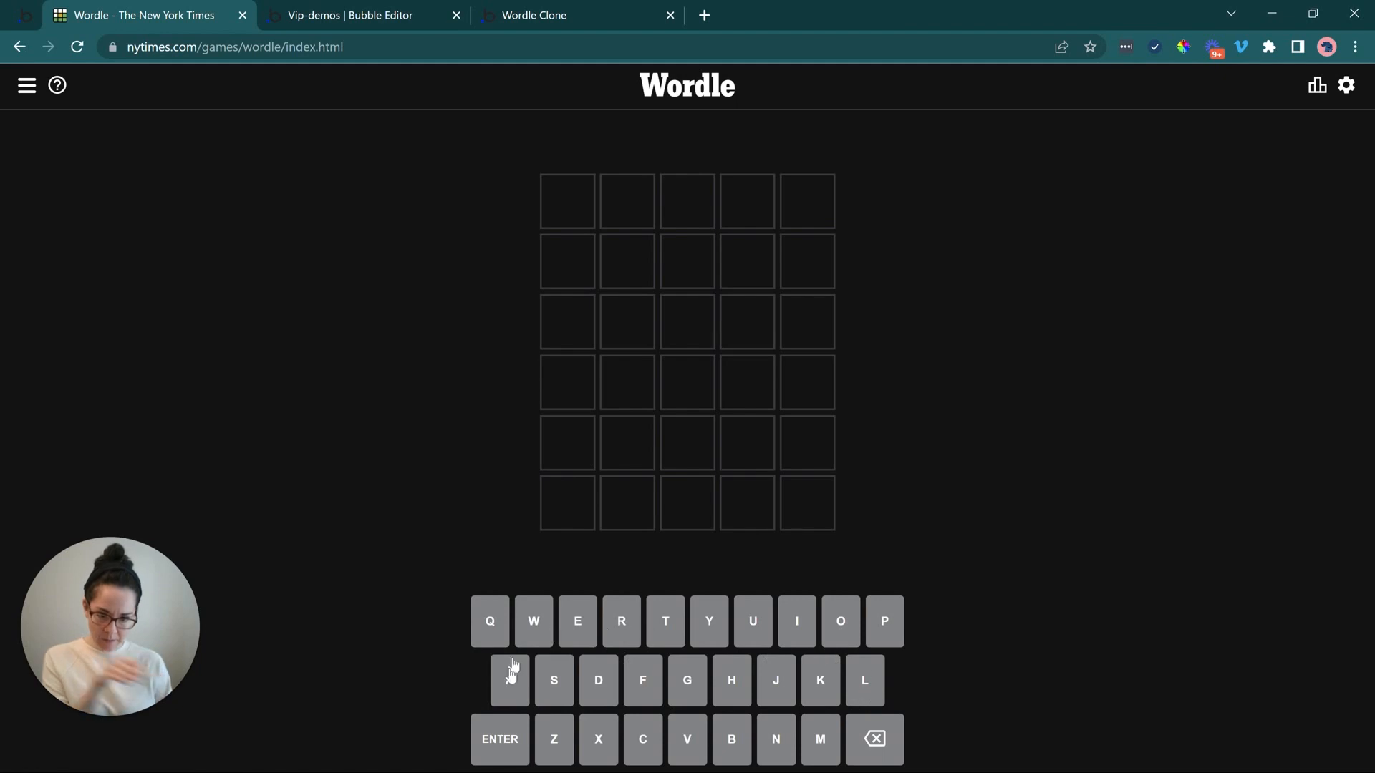
left_click(530, 15)
left_click(583, 81)
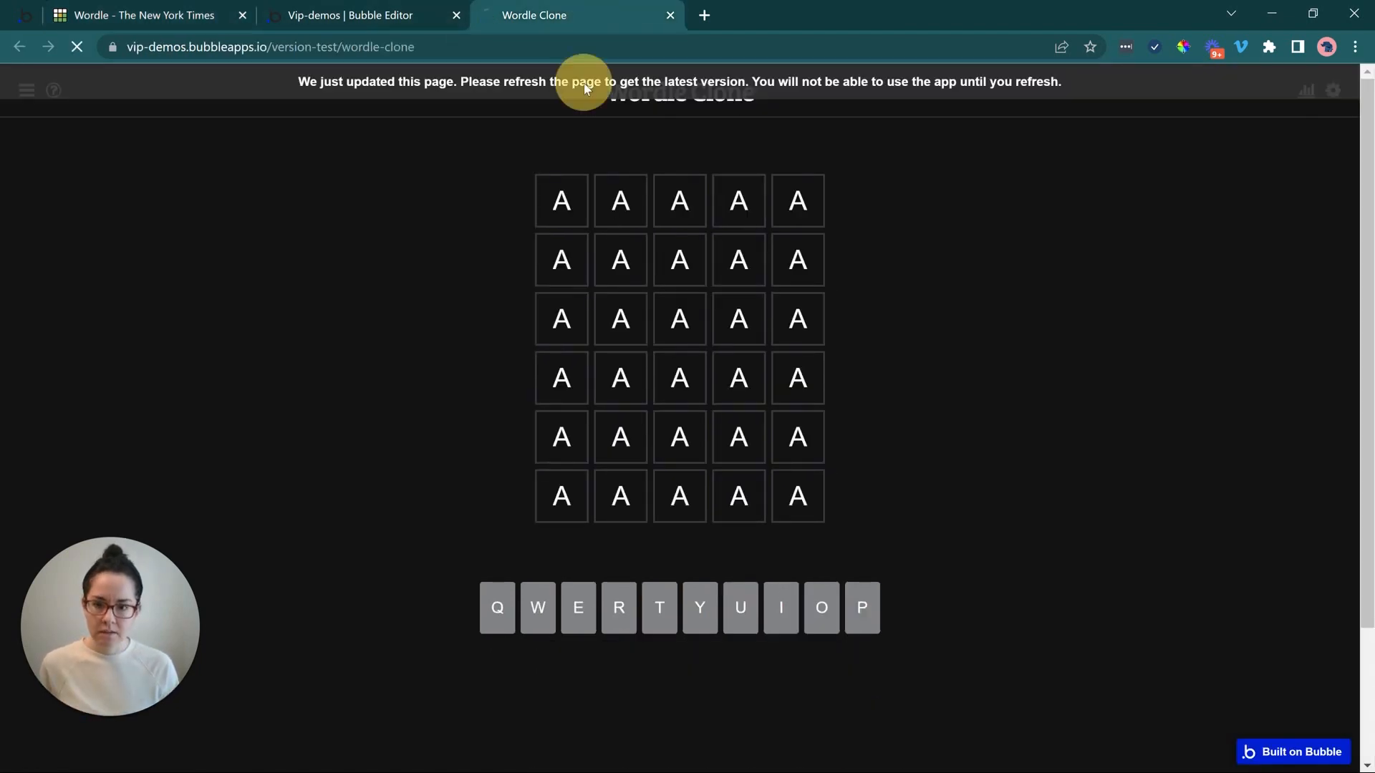
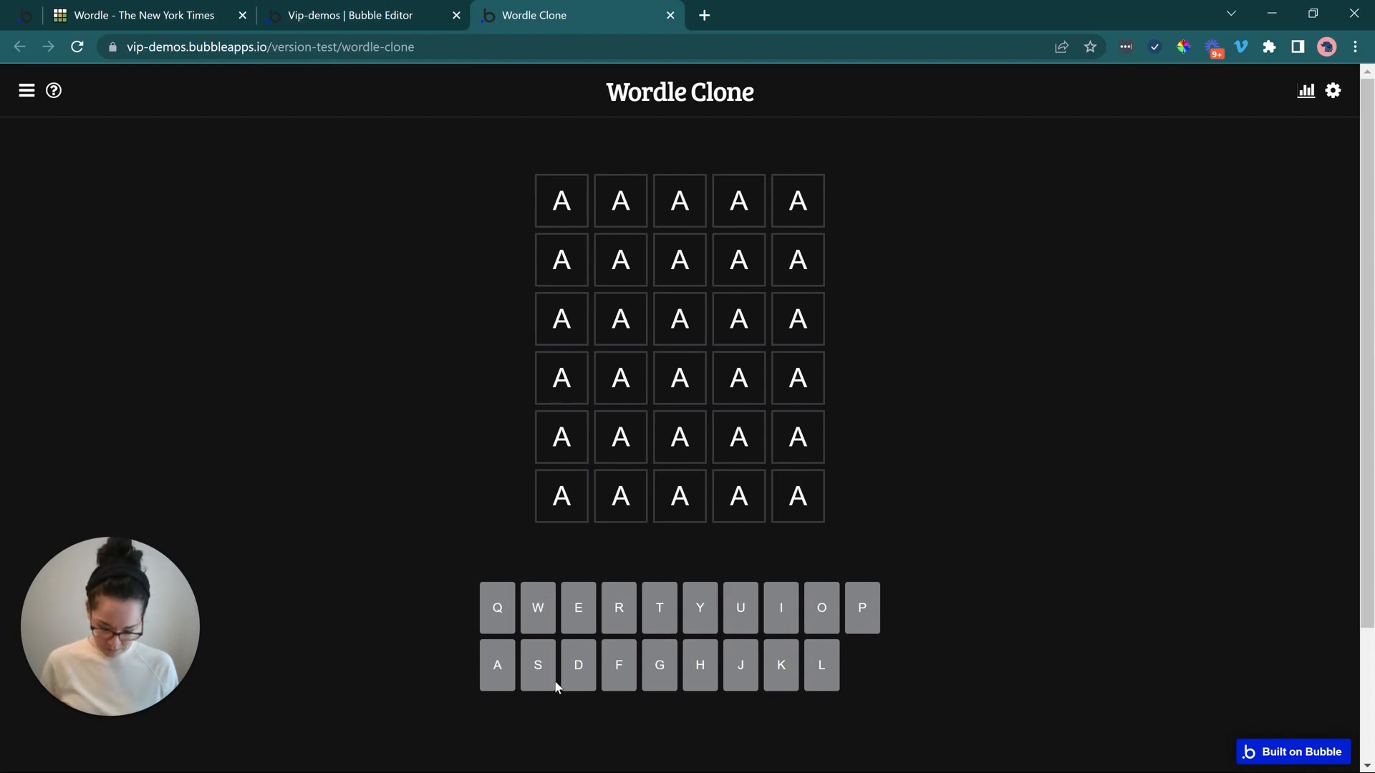
- Return to the Bubble editor, collapse RG1's Group Key in the elements tree and set RG2's fixed number of columns to 9
left_click(346, 15)
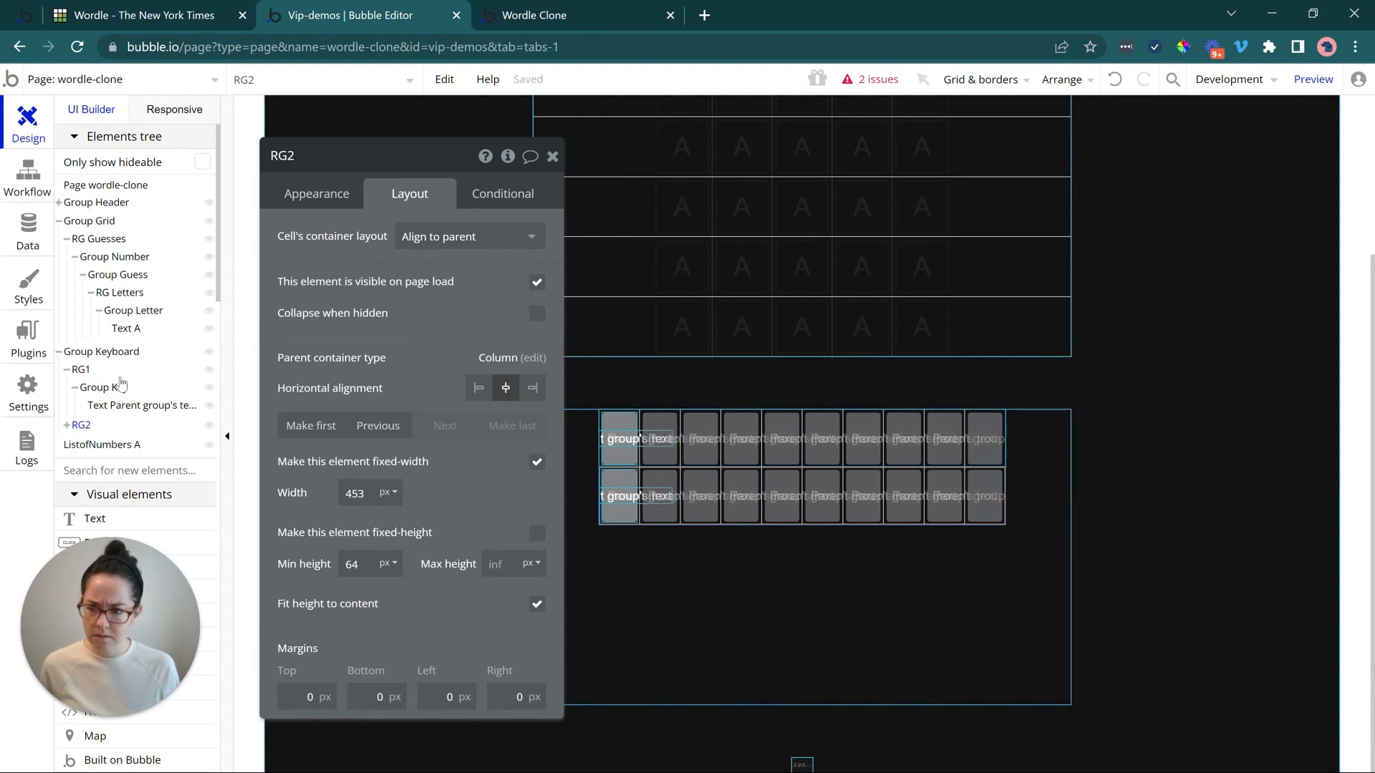
left_click(91, 352)
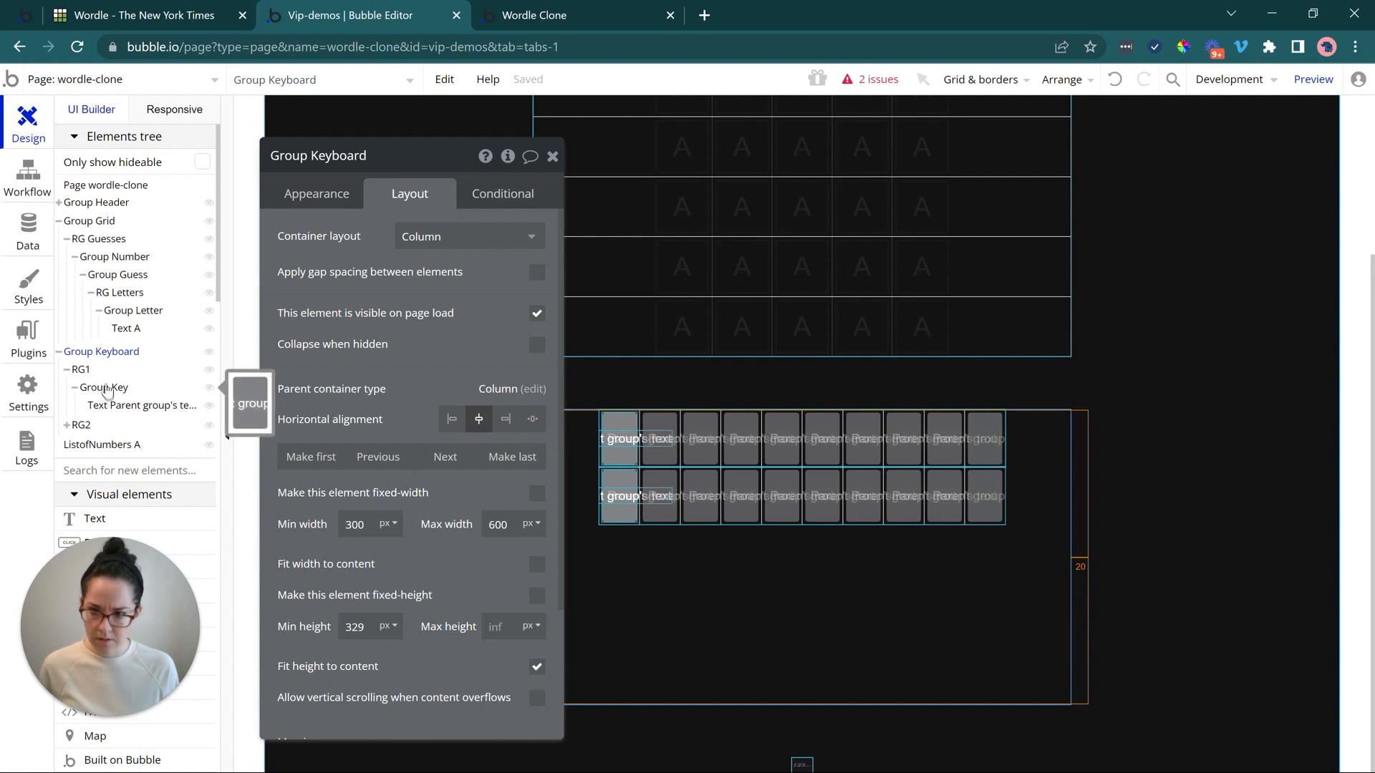
left_click(74, 388)
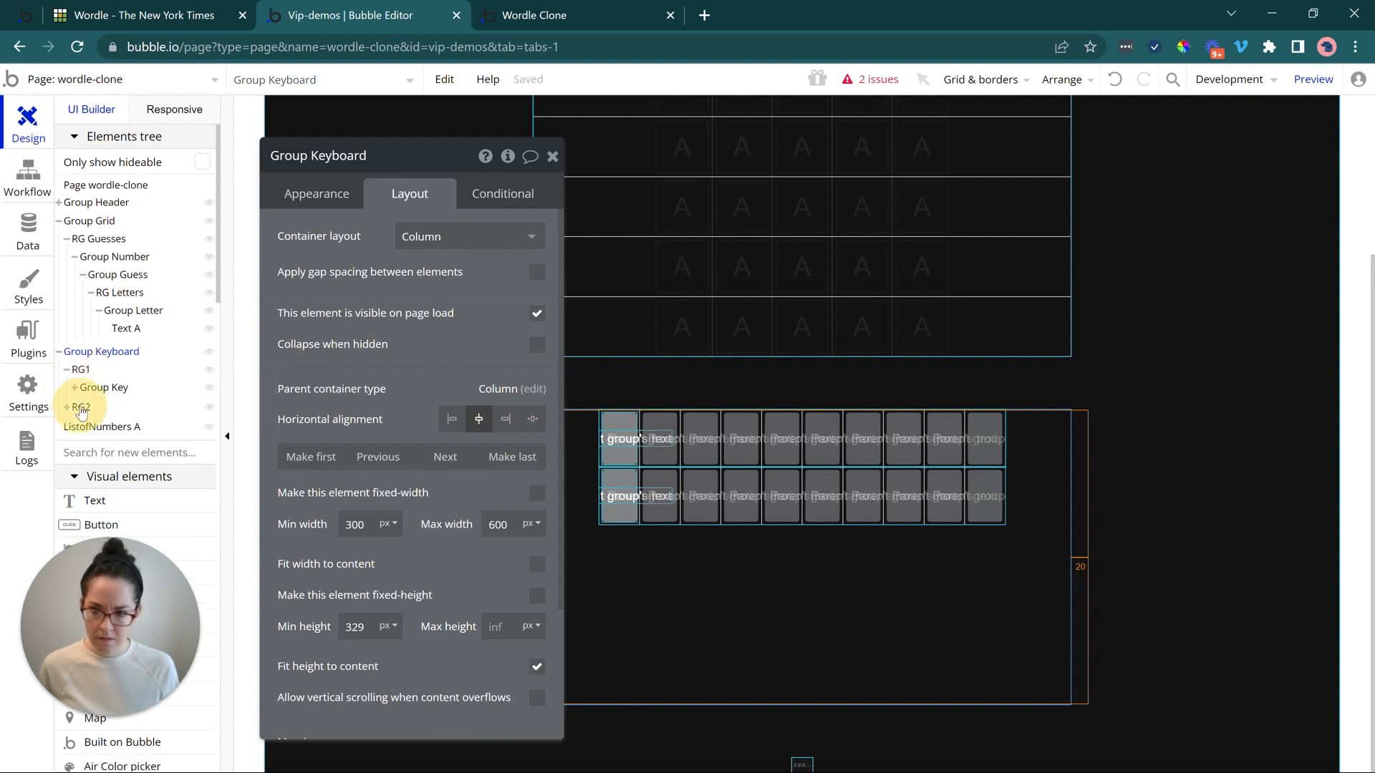
left_click(80, 408)
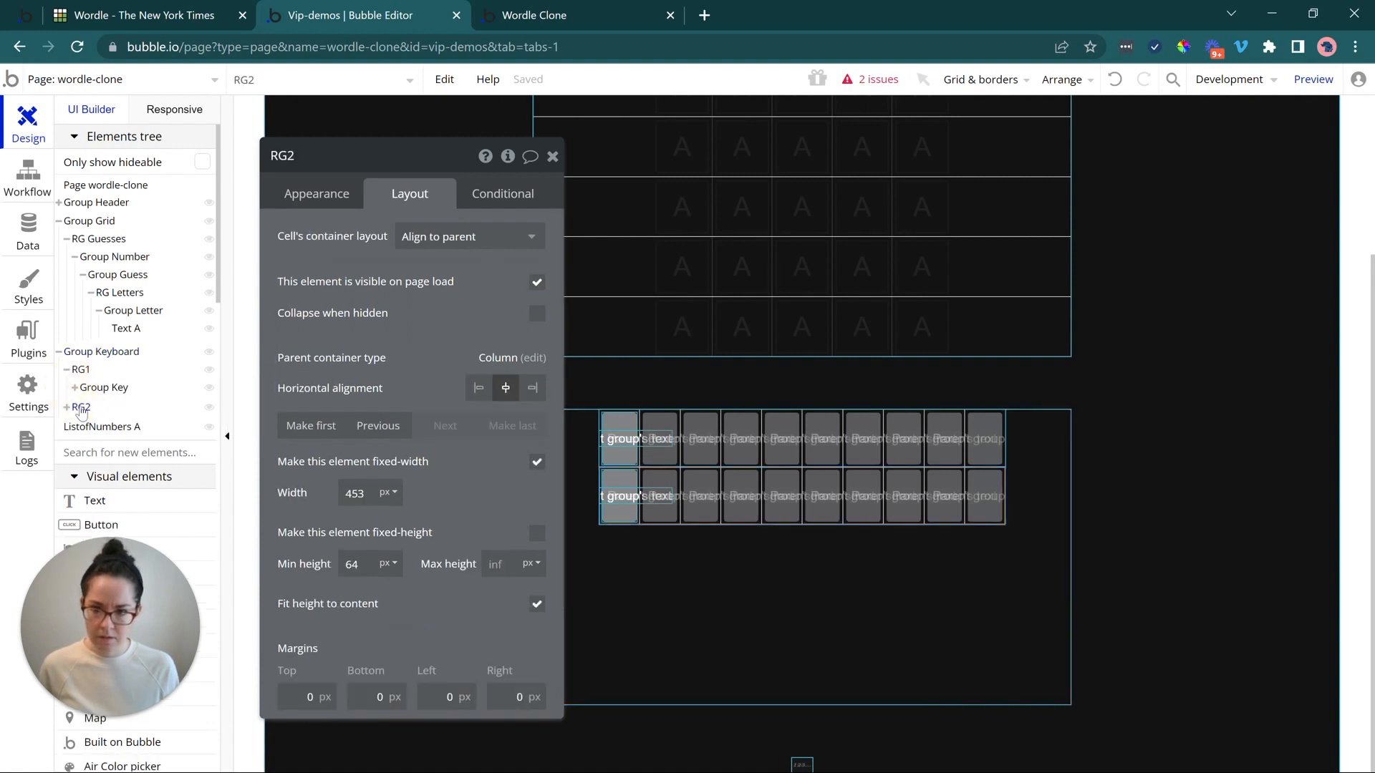
left_click(96, 353)
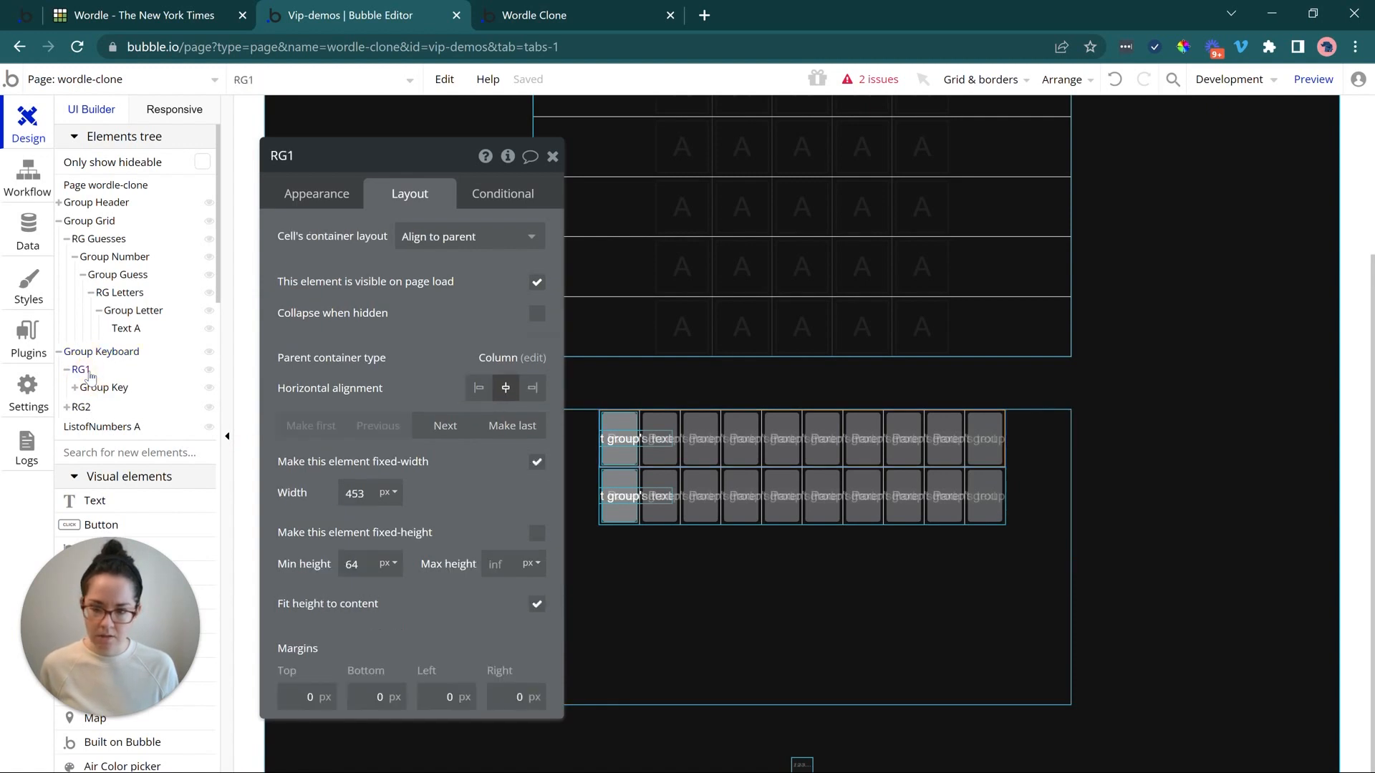
left_click(84, 408)
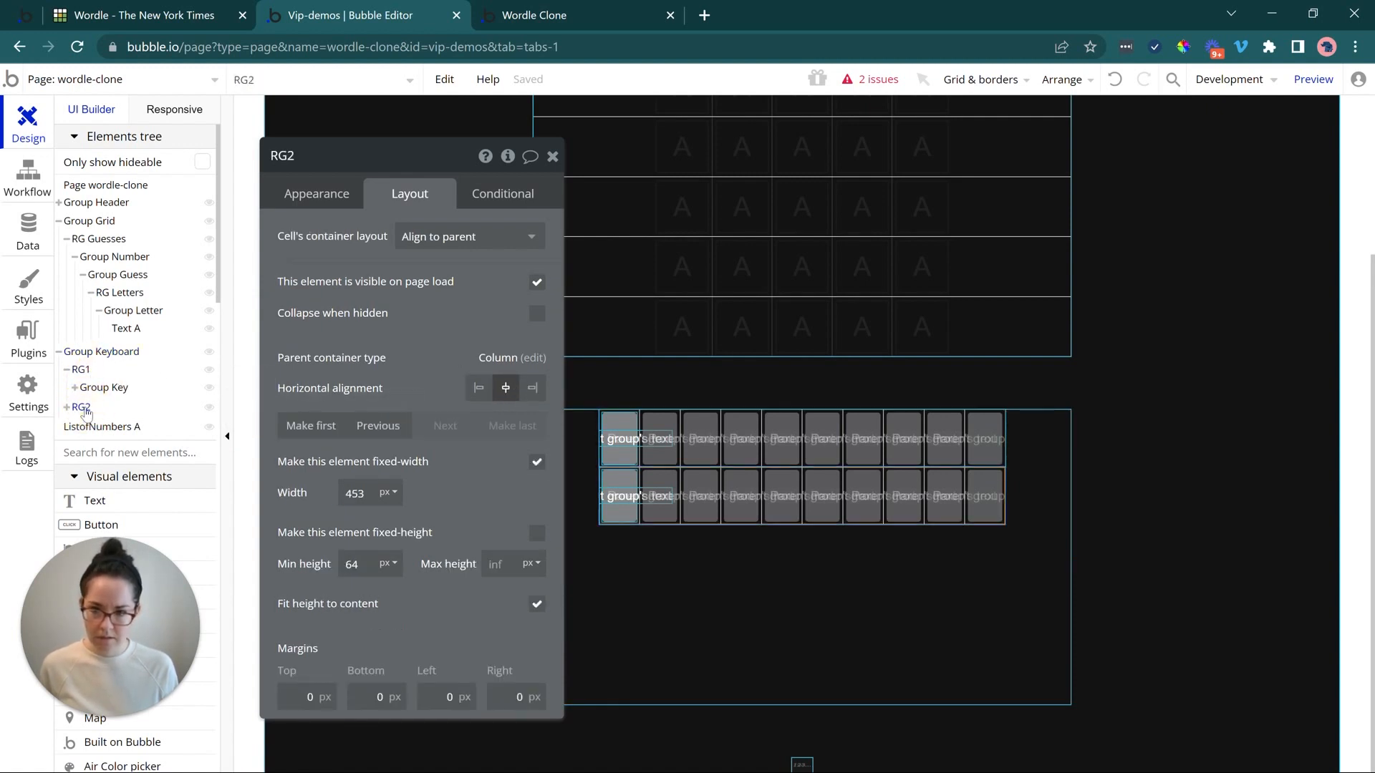
left_click(303, 195)
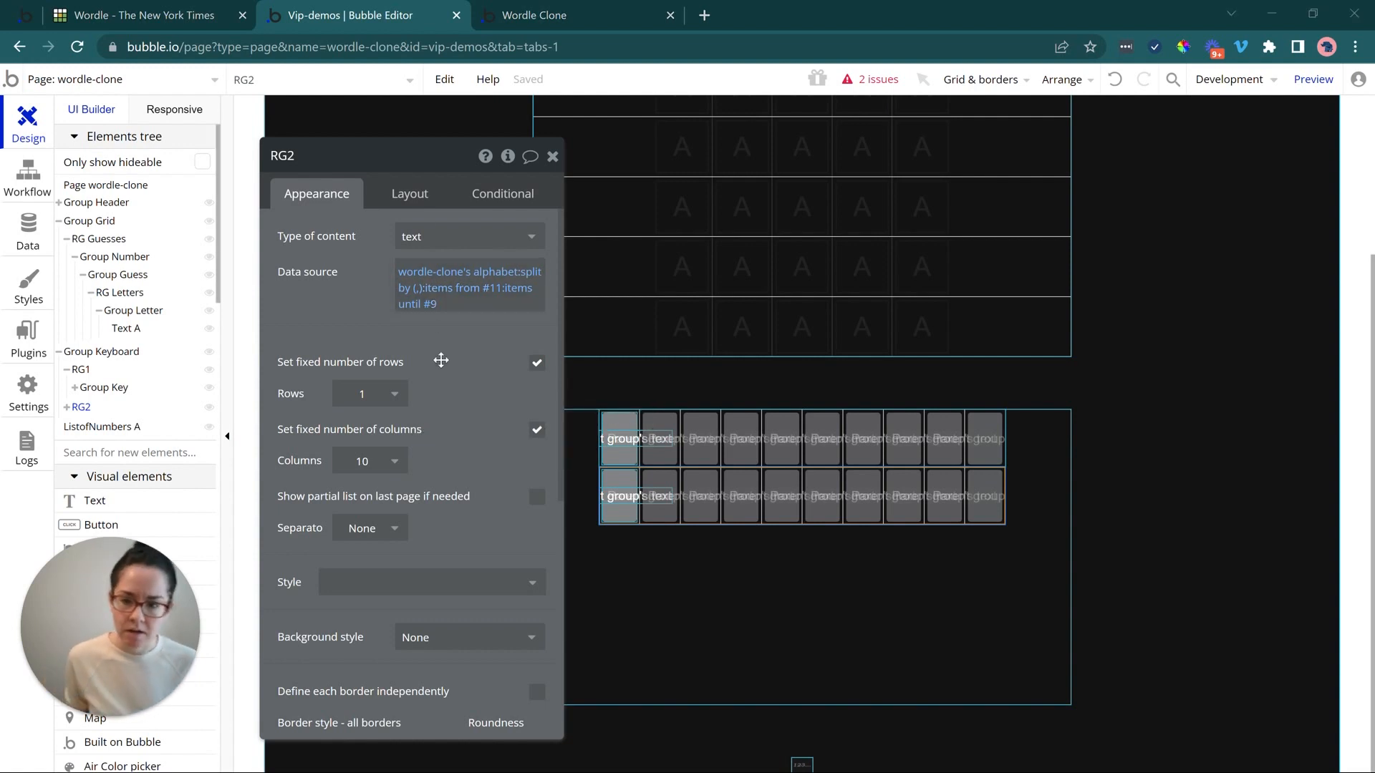
left_click(393, 460)
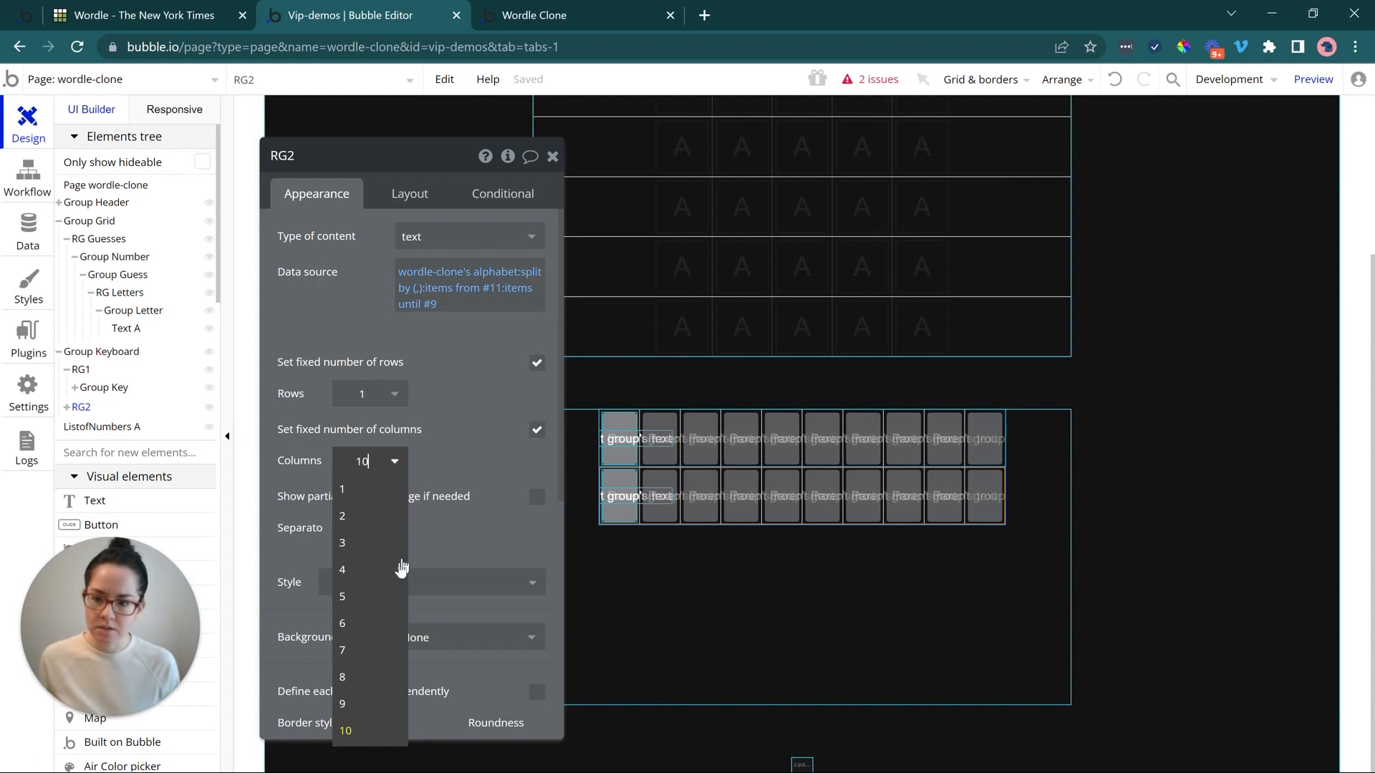
left_click(354, 708)
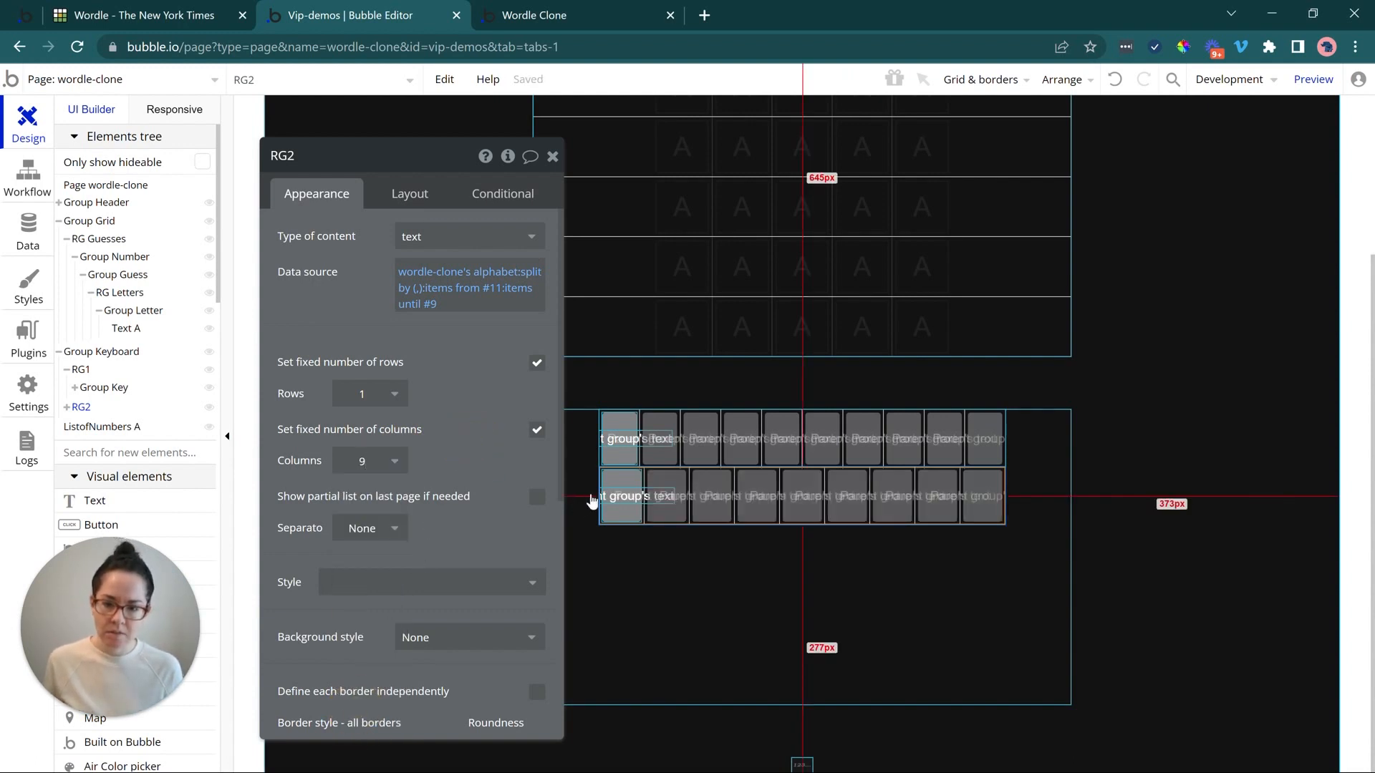
- Refresh the Wordle Clone preview, check the key widths in both keyboard rows and return to the editor
left_click(542, 13)
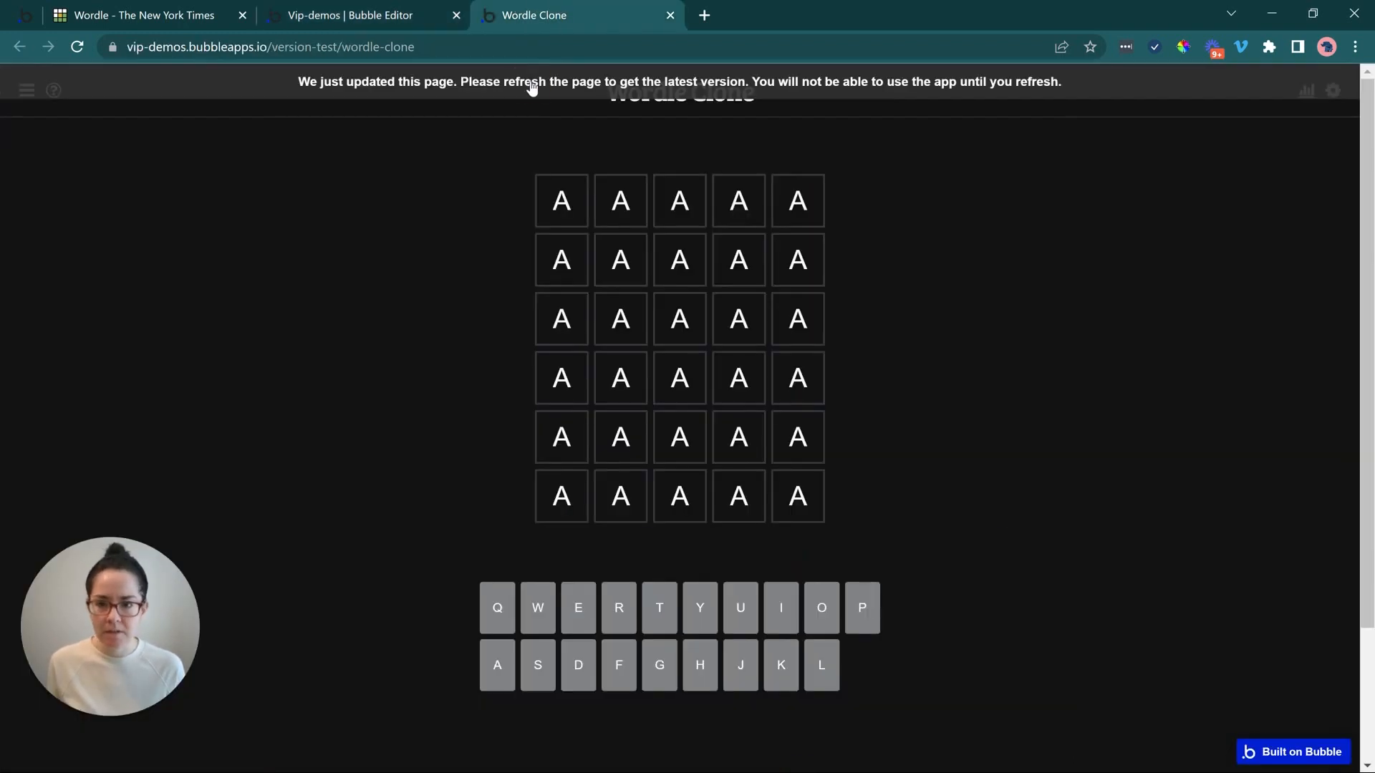
left_click(515, 89)
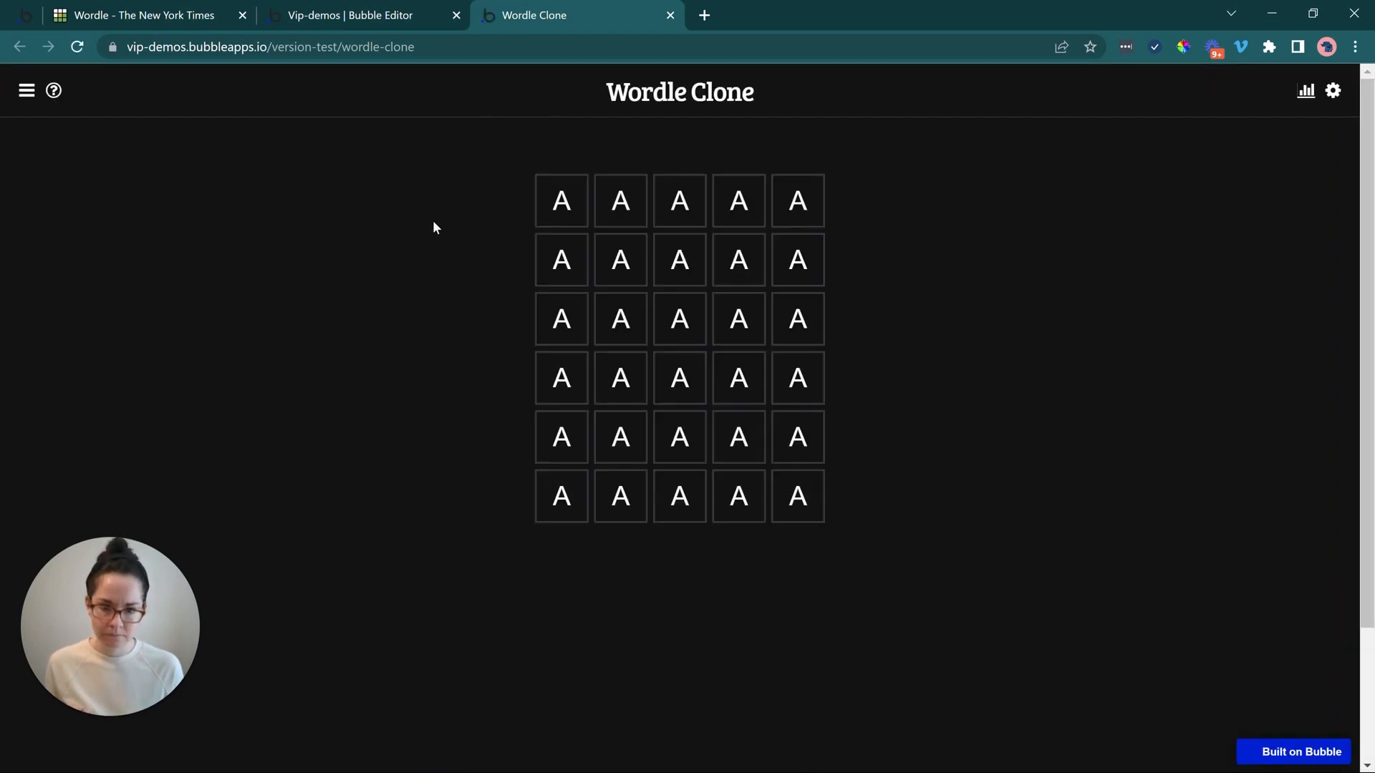
scroll(433, 221, "down", 1)
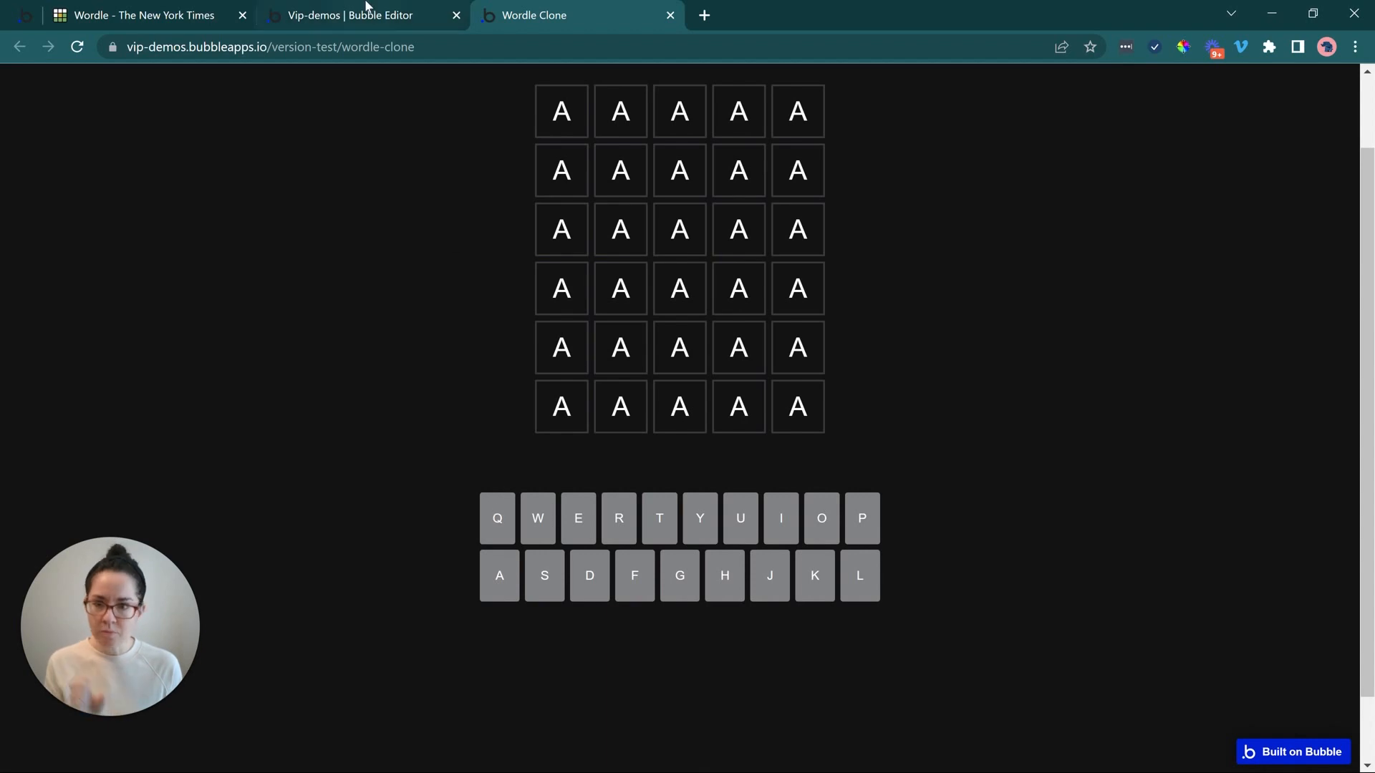
key("ctrl+shift+Tab")
- Make the Group Key in the first keyboard row fixed-width with a width of 30 px
left_click(617, 458)
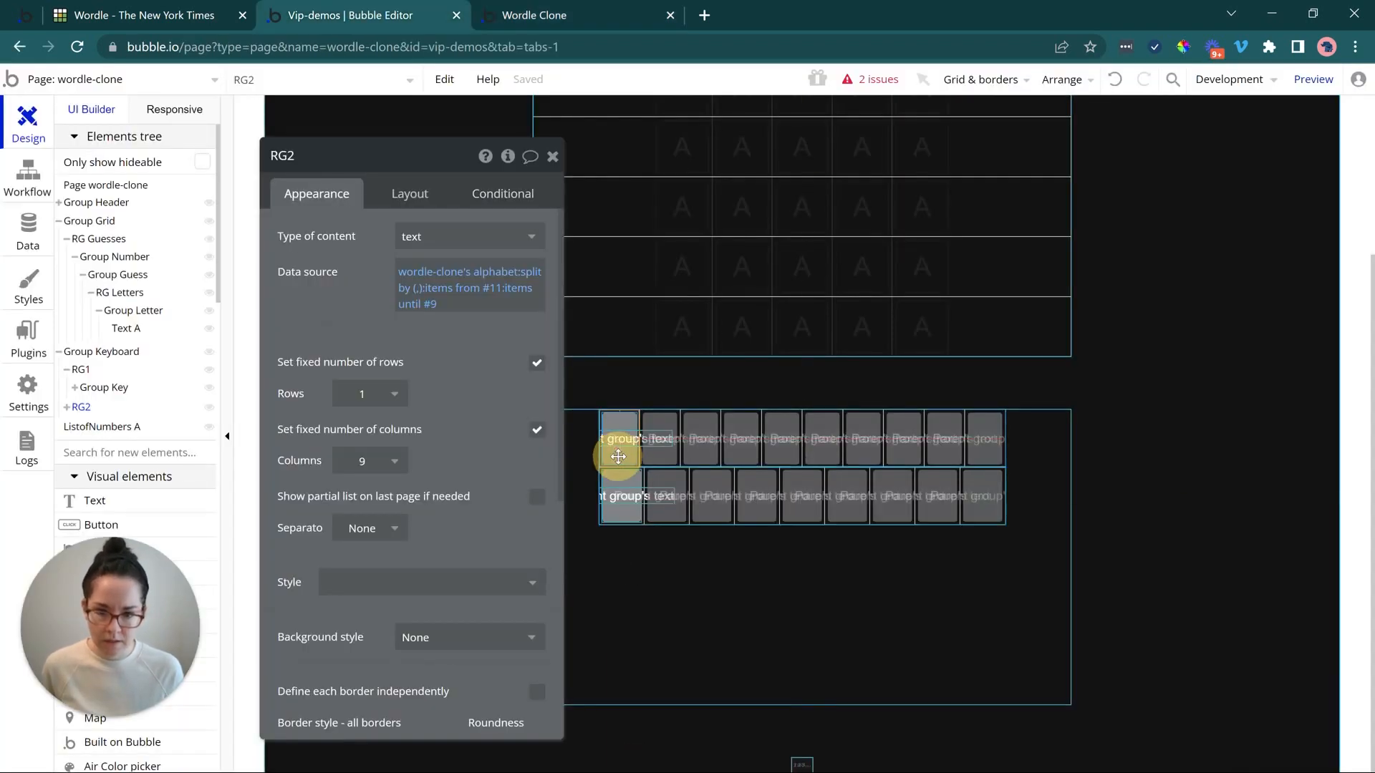
left_click(413, 204)
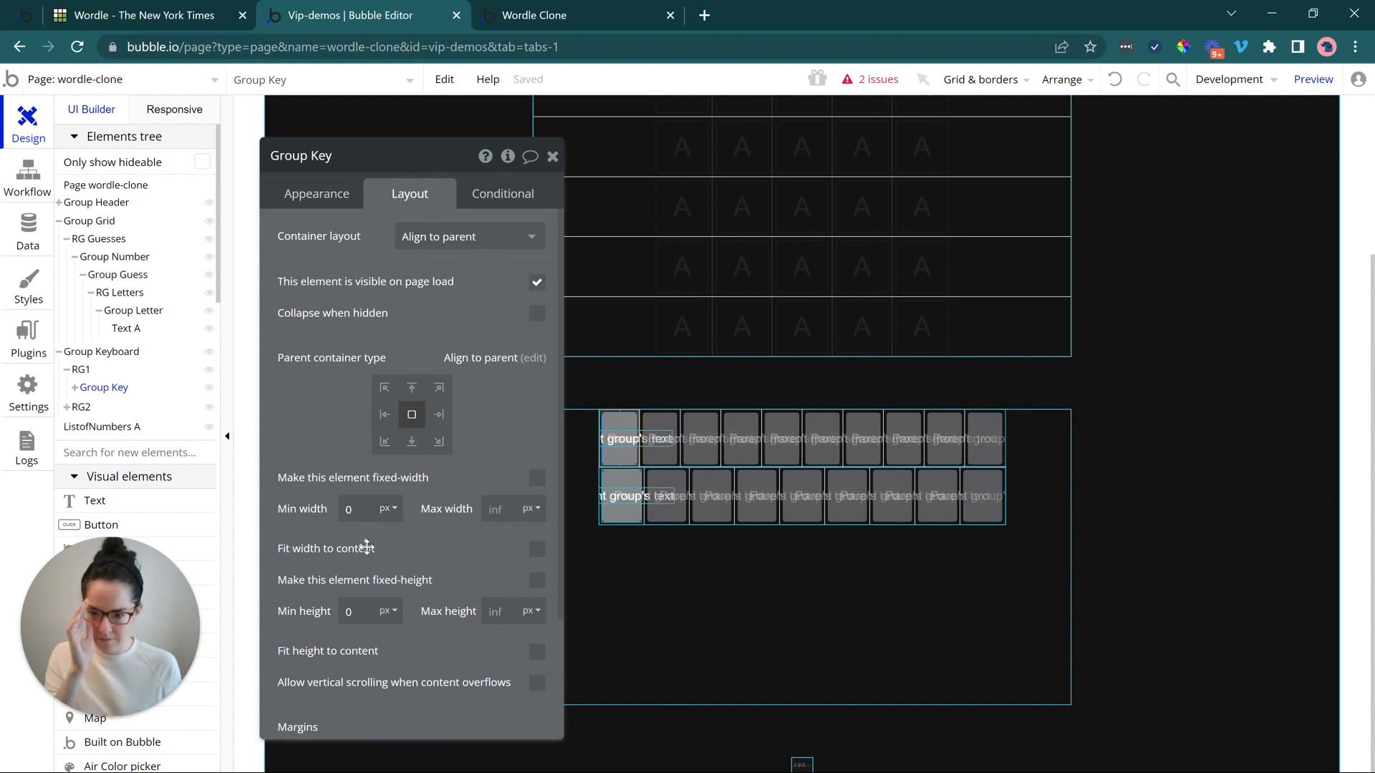
left_click(536, 477)
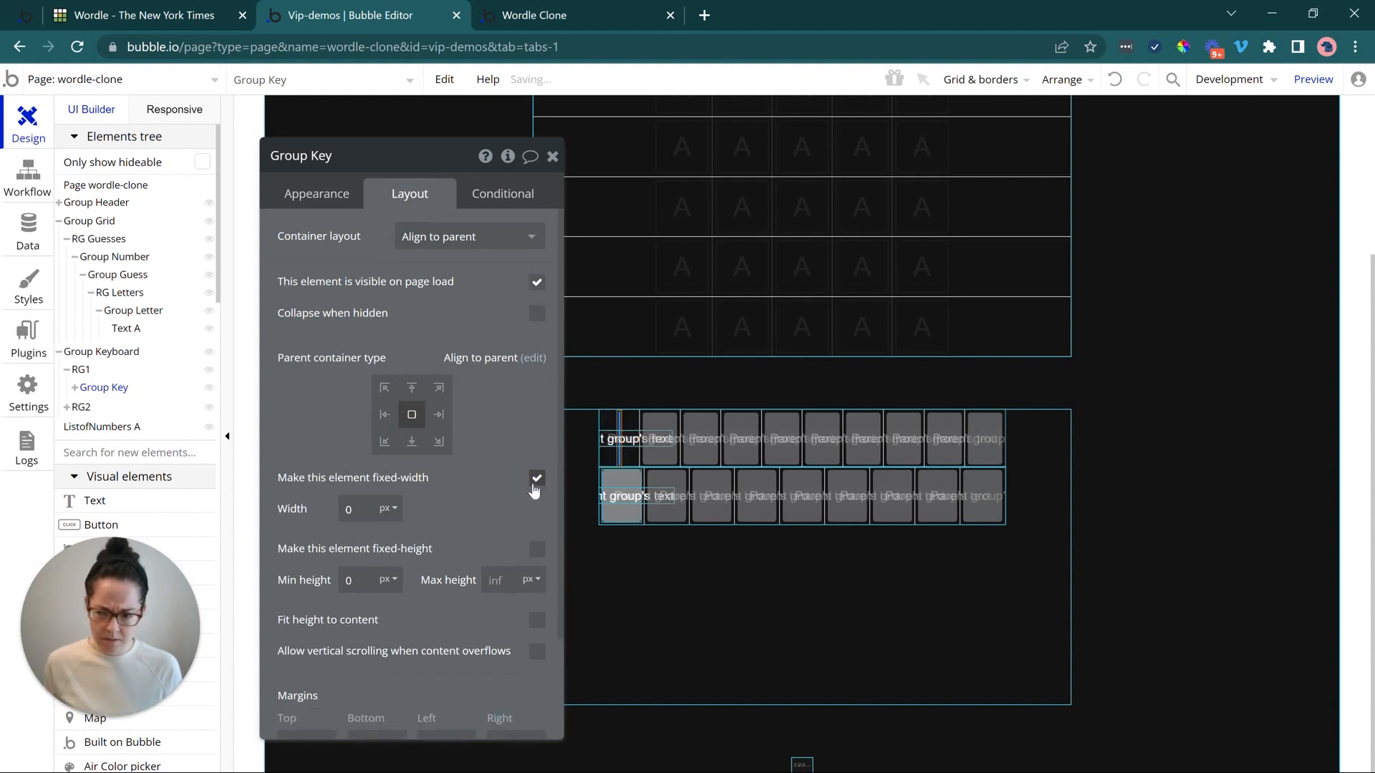
left_click(362, 514)
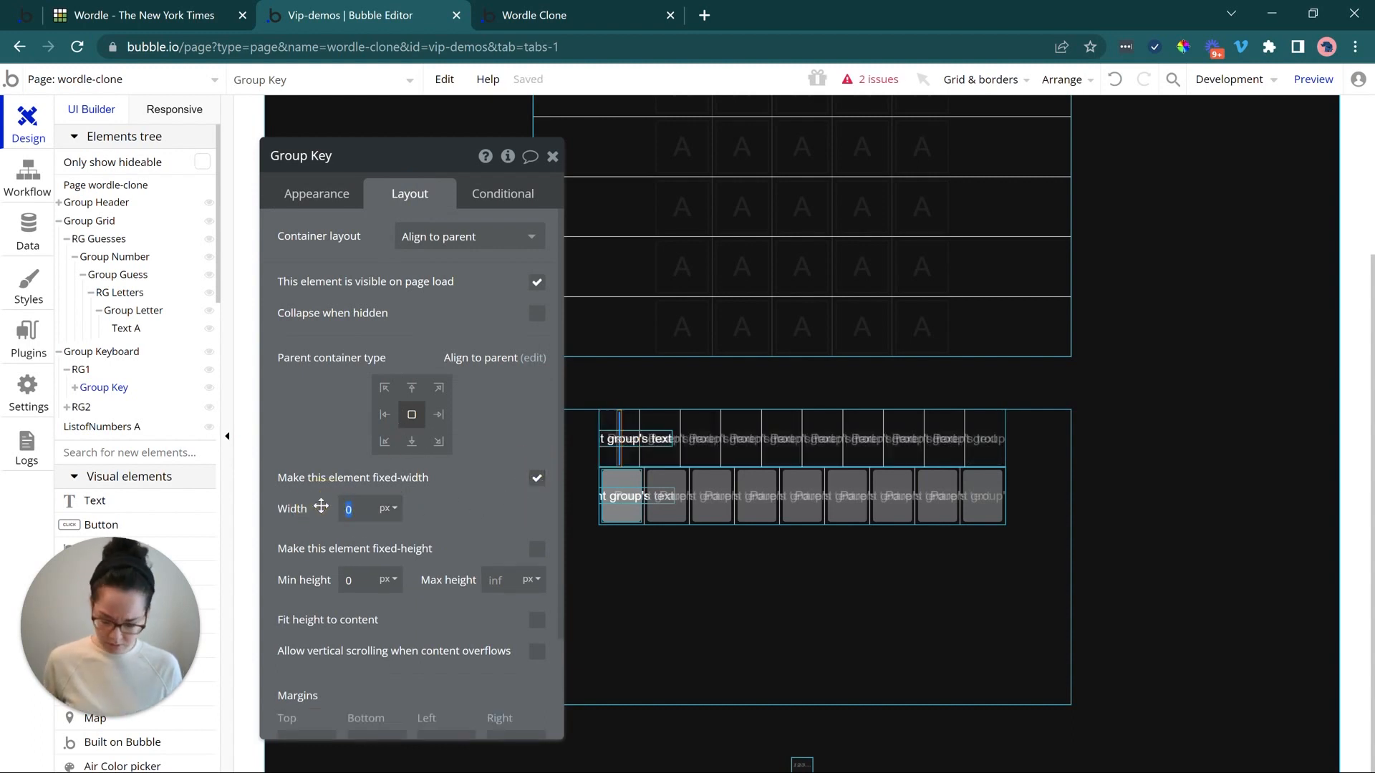
double_click(362, 511)
type("30")
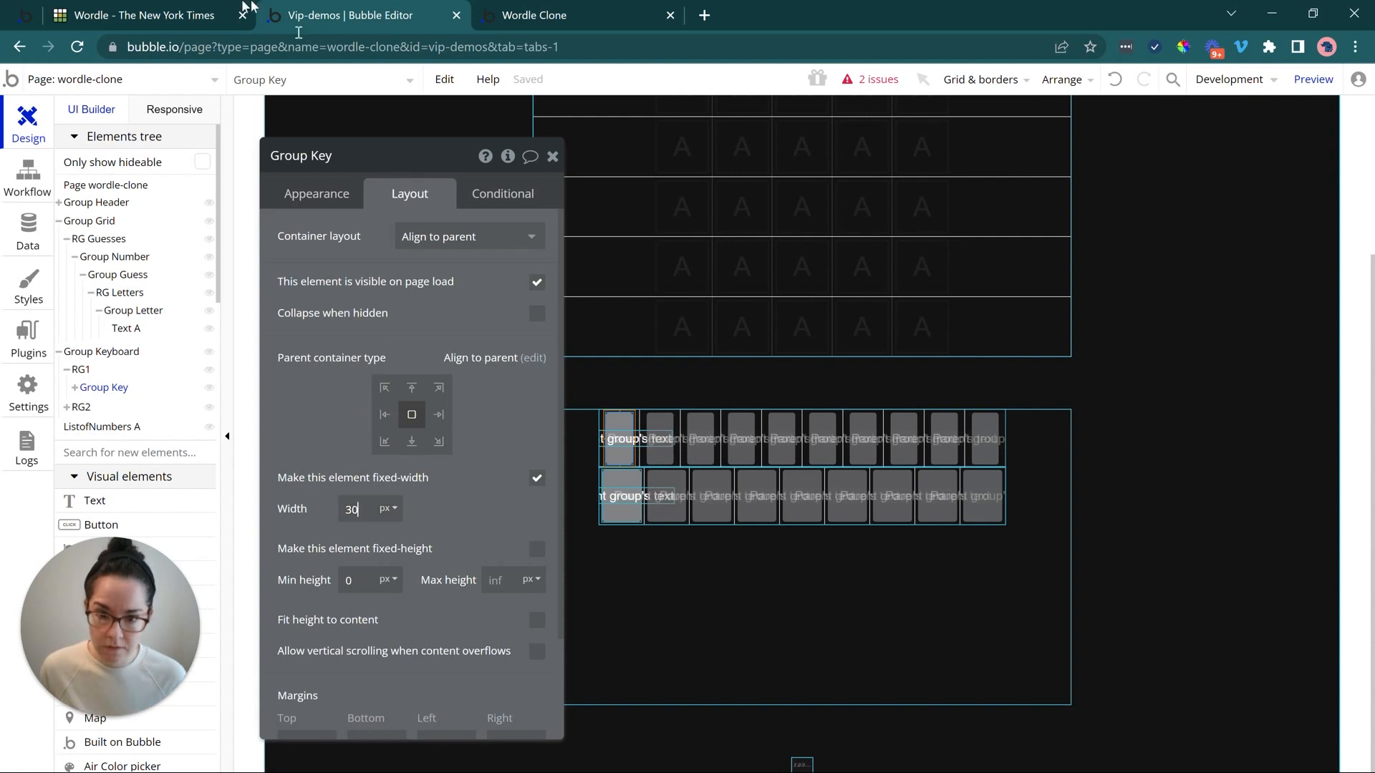
- Check the original Wordle keys, return to the editor and set the first row's Group Key width to 40 px
left_click(153, 8)
left_click(365, 6)
left_click(361, 509)
double_click(368, 506)
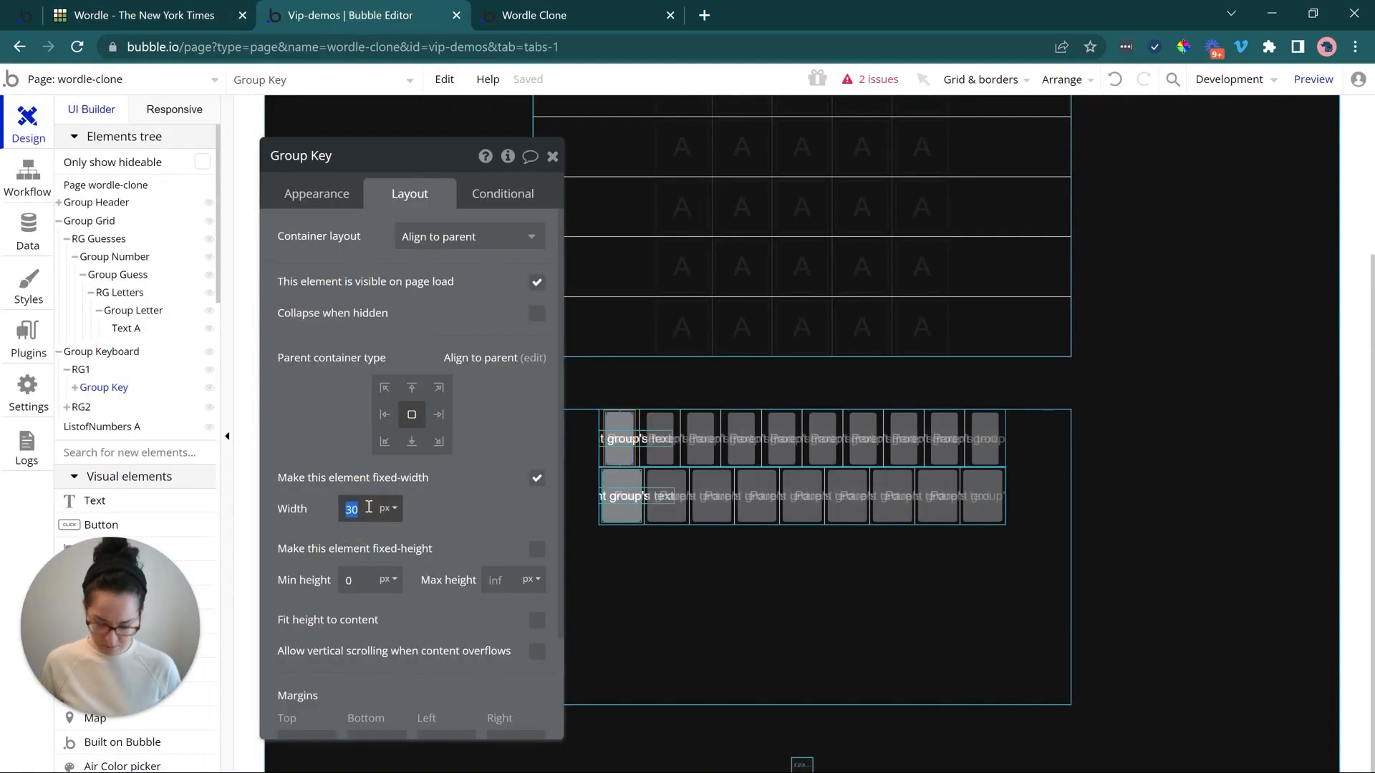
type("40")
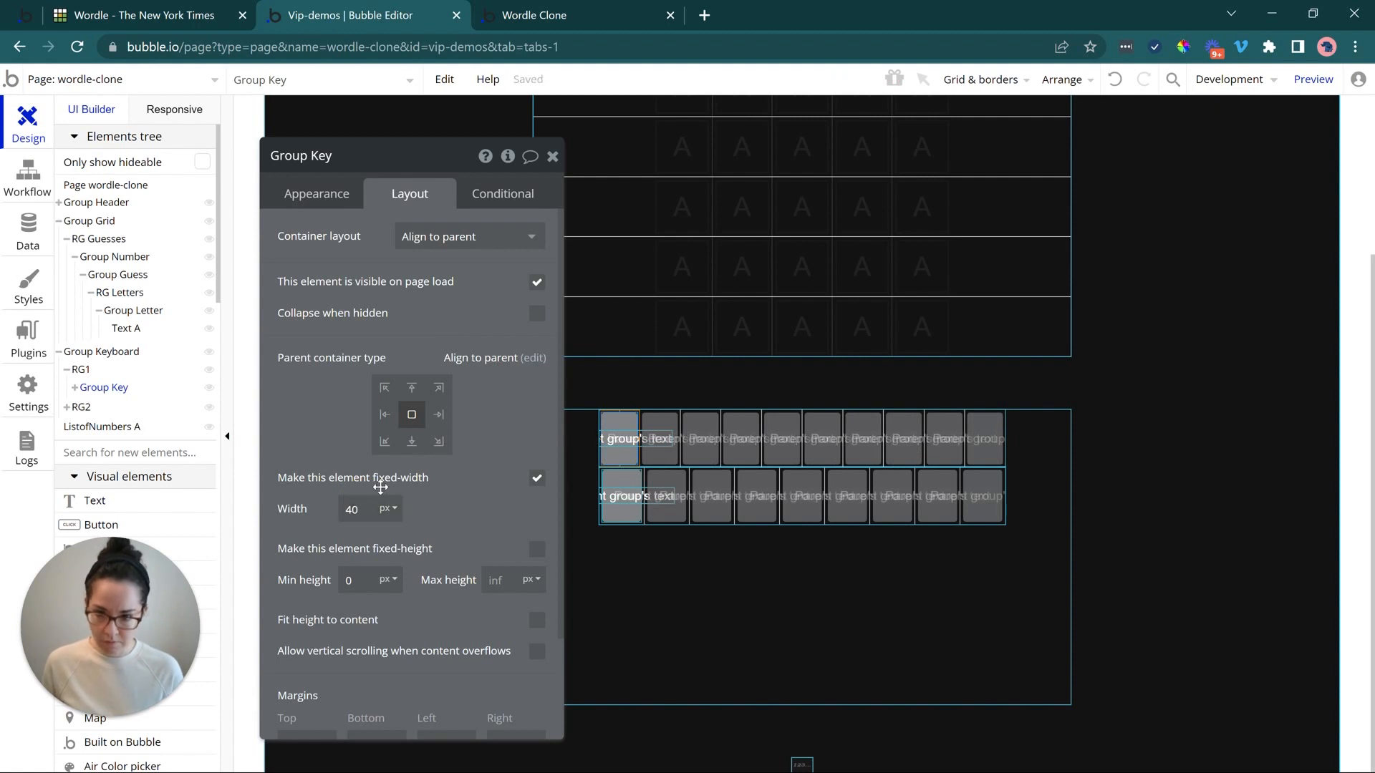
- Make the Group Key in the second keyboard row fixed-width with a width of 40 px
left_click(623, 528)
left_click(627, 504)
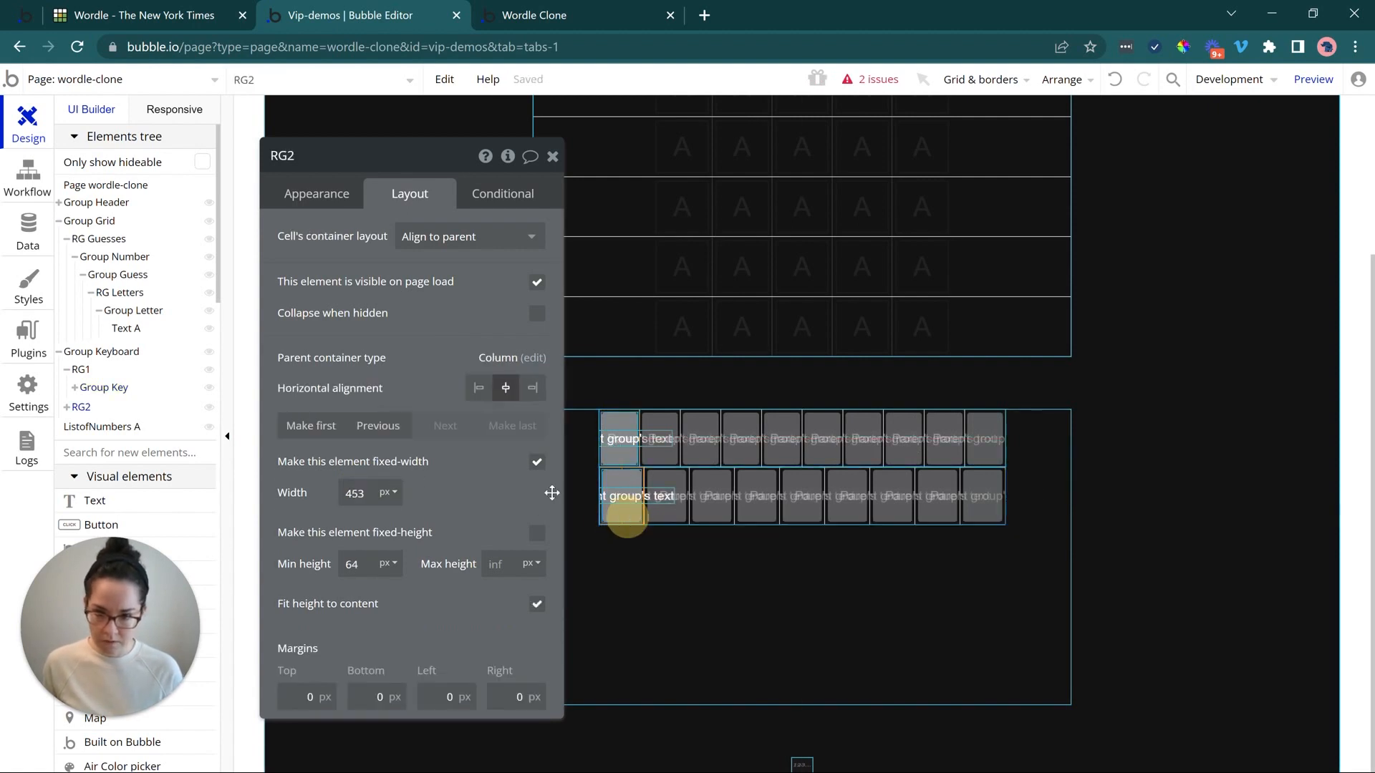
left_click(537, 477)
double_click(360, 513)
type("40")
left_click(380, 492)
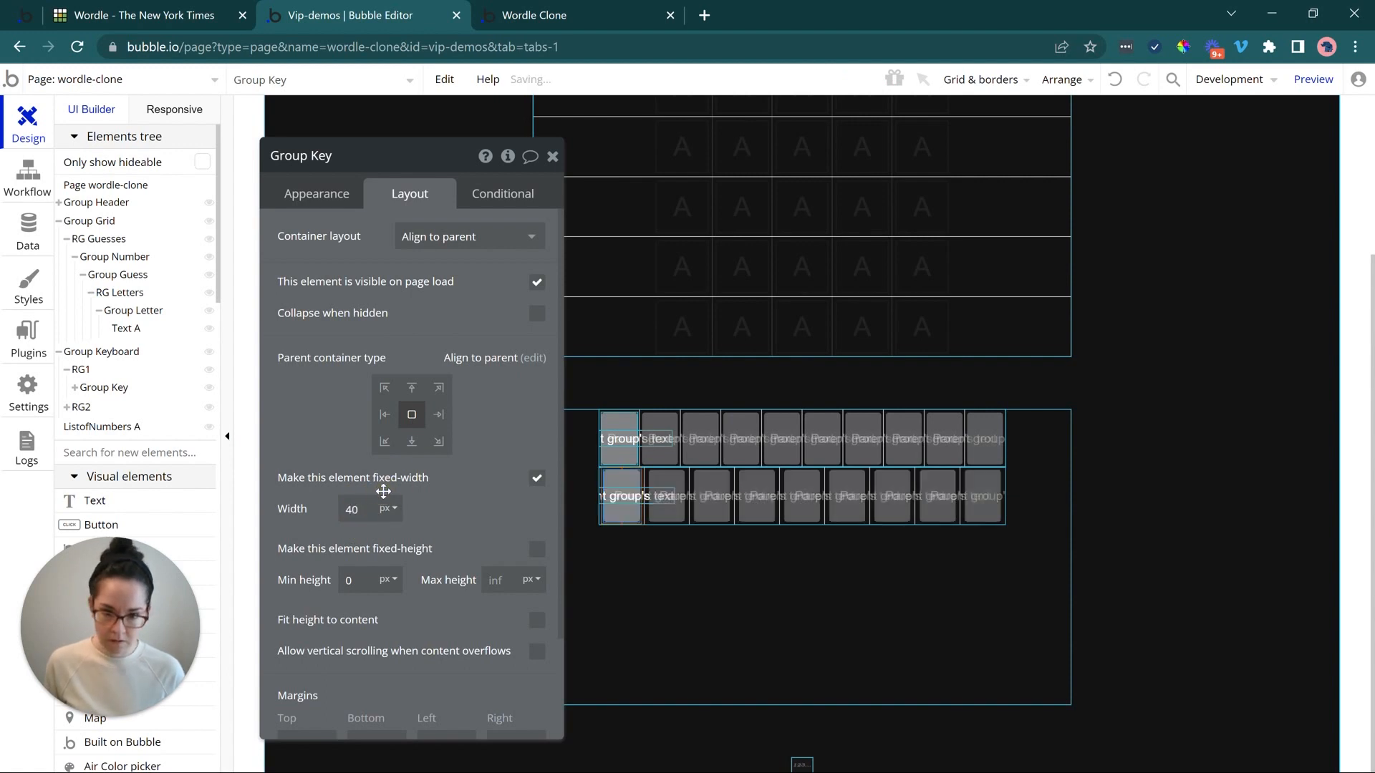
left_click(671, 516)
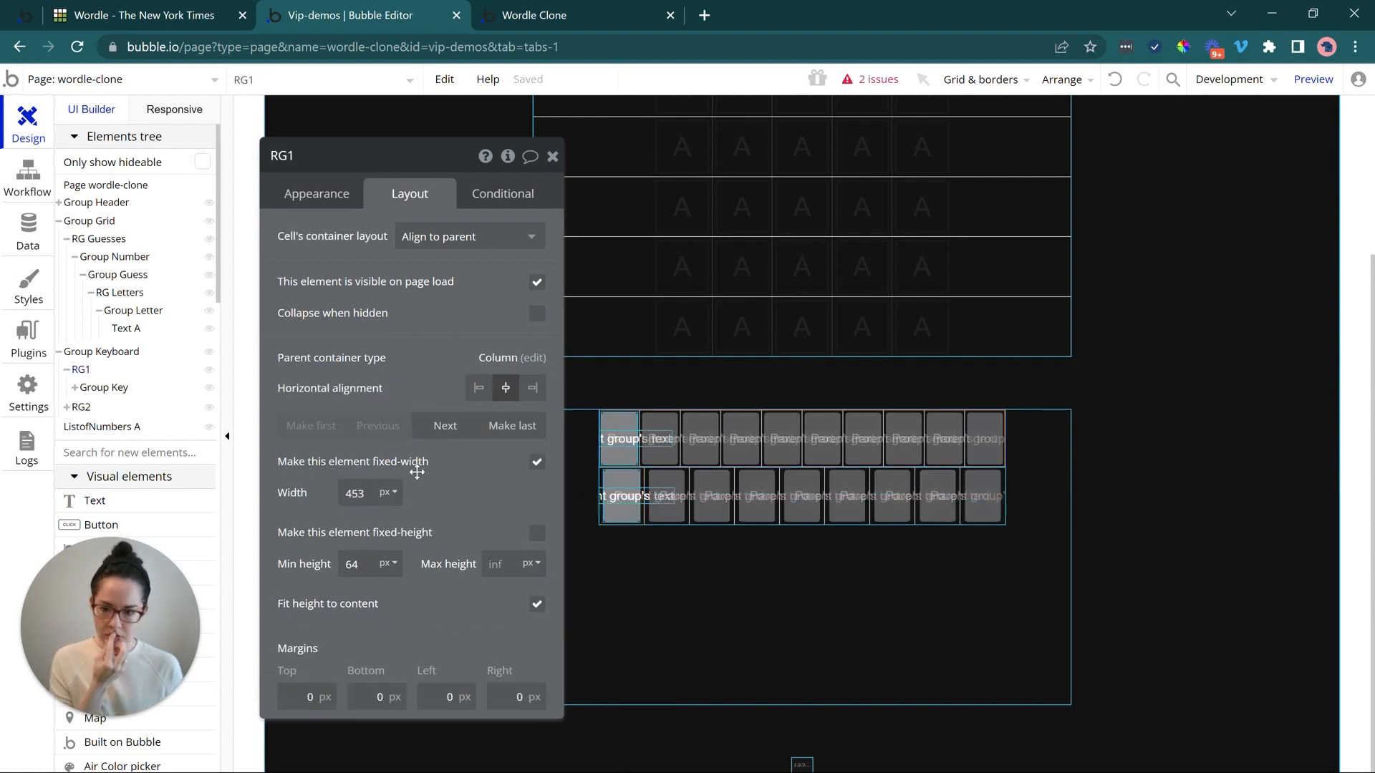
- Turn off fixed width for RG1, the first keyboard row, fit its width to content and set the minimum width to 0
left_click(685, 503)
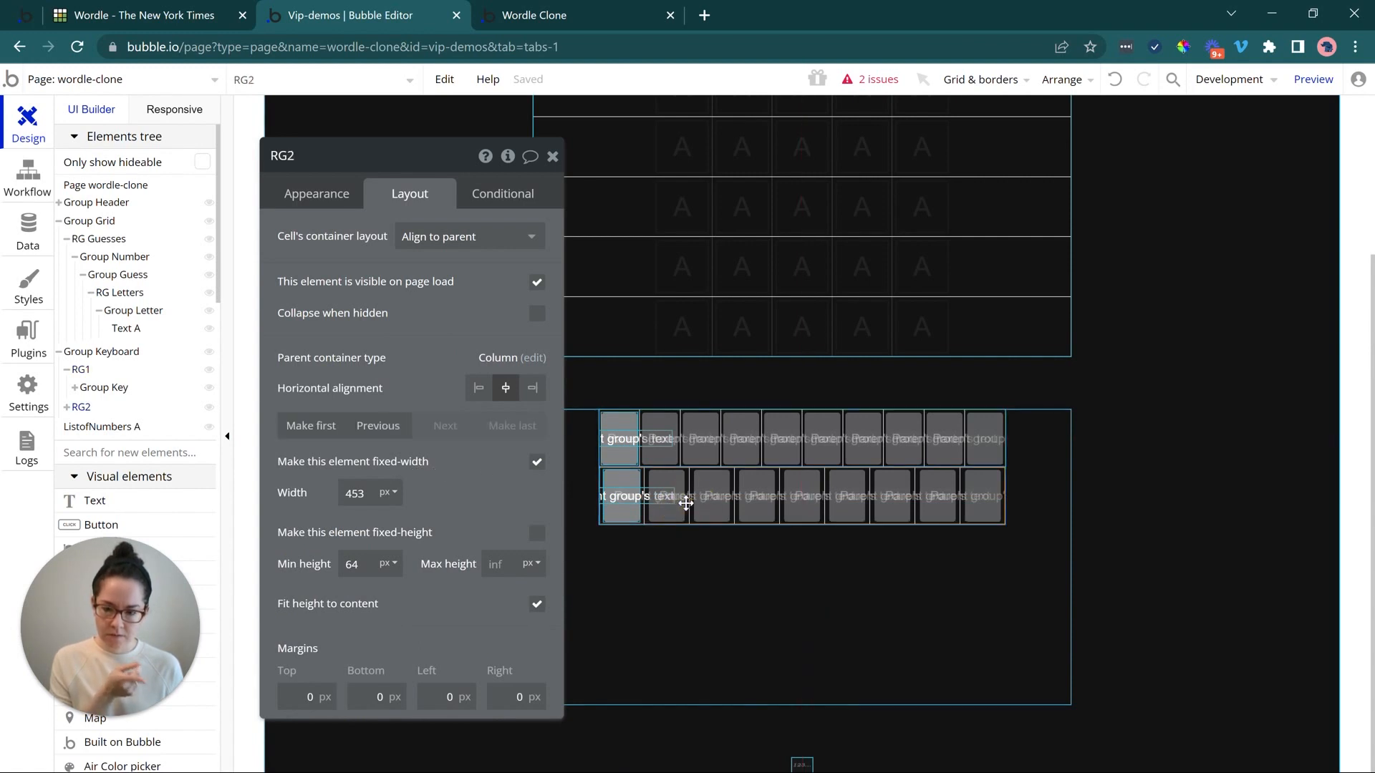
left_click(724, 455)
left_click(535, 466)
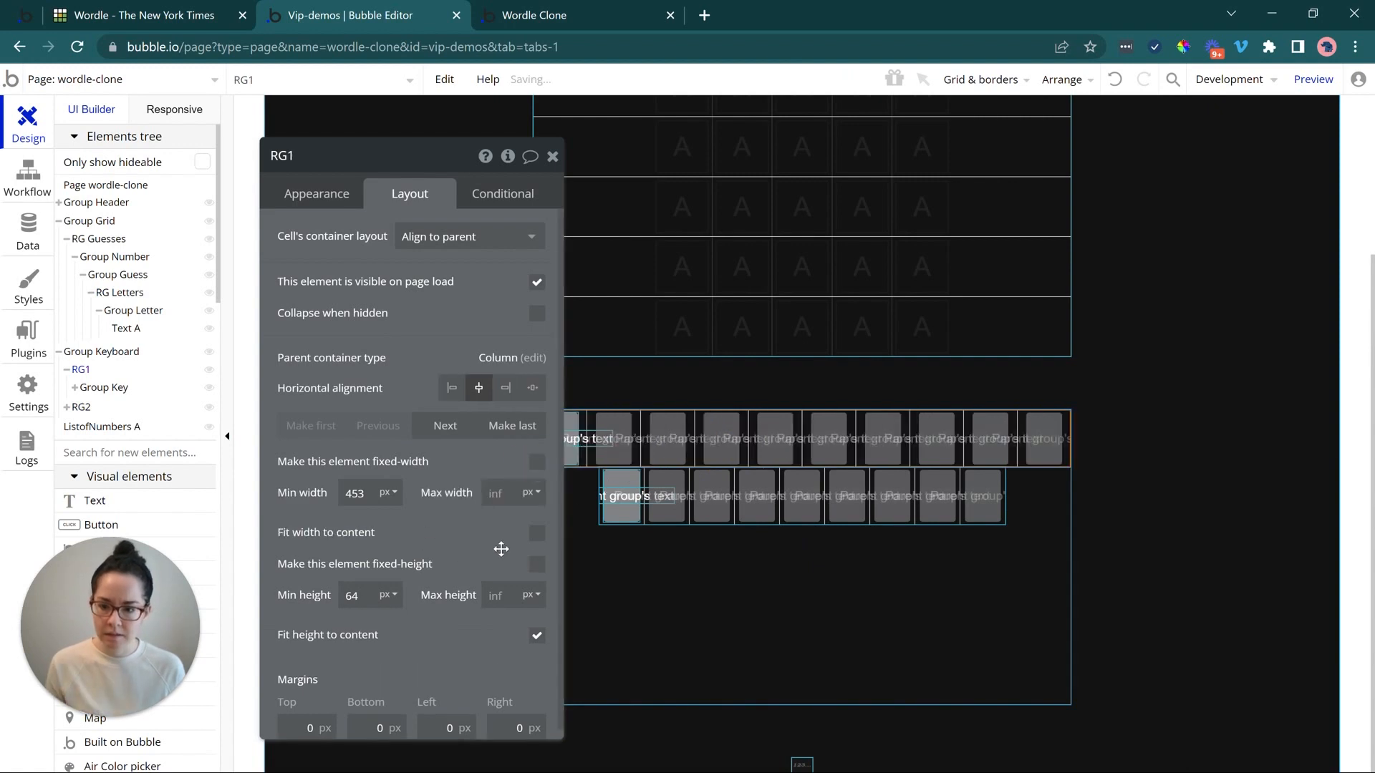
left_click(528, 537)
double_click(355, 496)
type("0")
left_click(377, 521)
- Turn off fixed width for RG2, set its minimum width to 0 px and fit its width to content
left_click(805, 496)
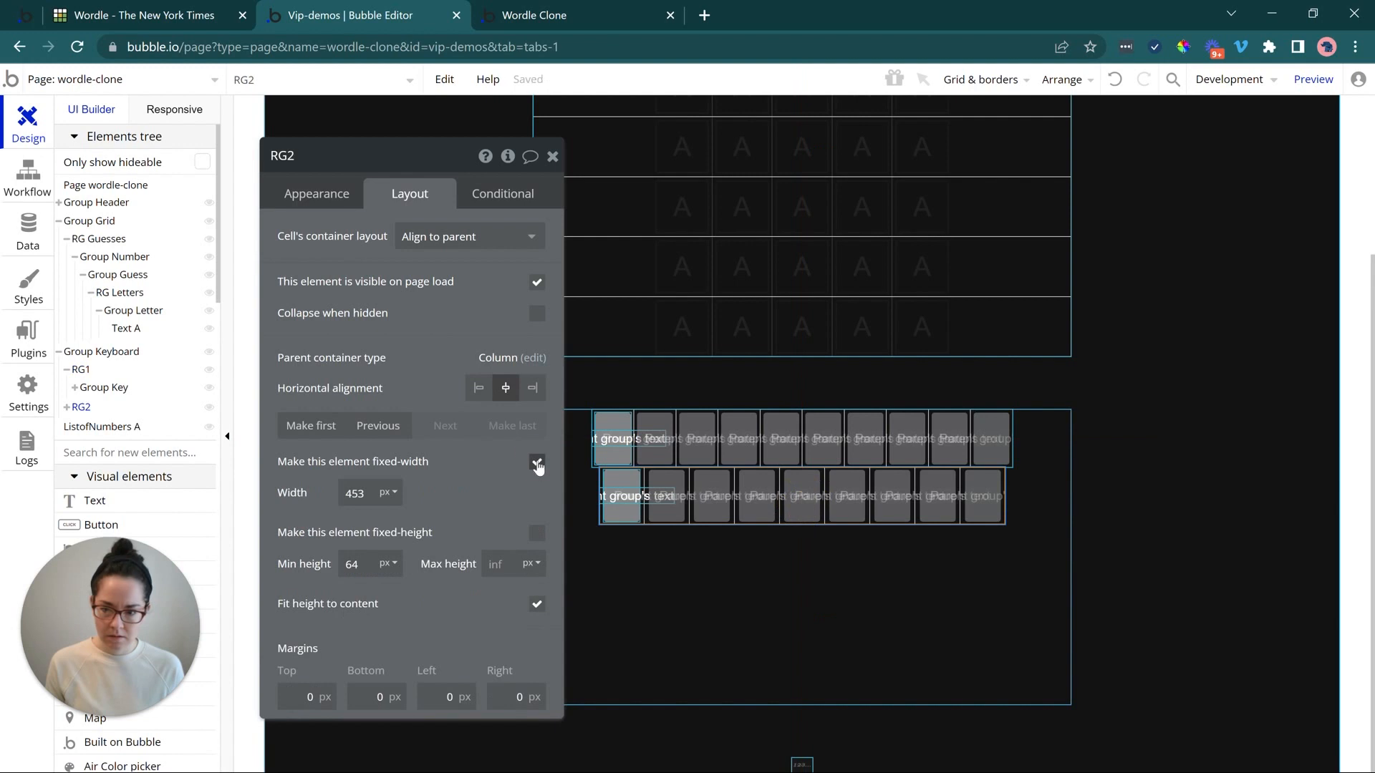
left_click(535, 461)
double_click(355, 494)
type("0")
left_click(414, 522)
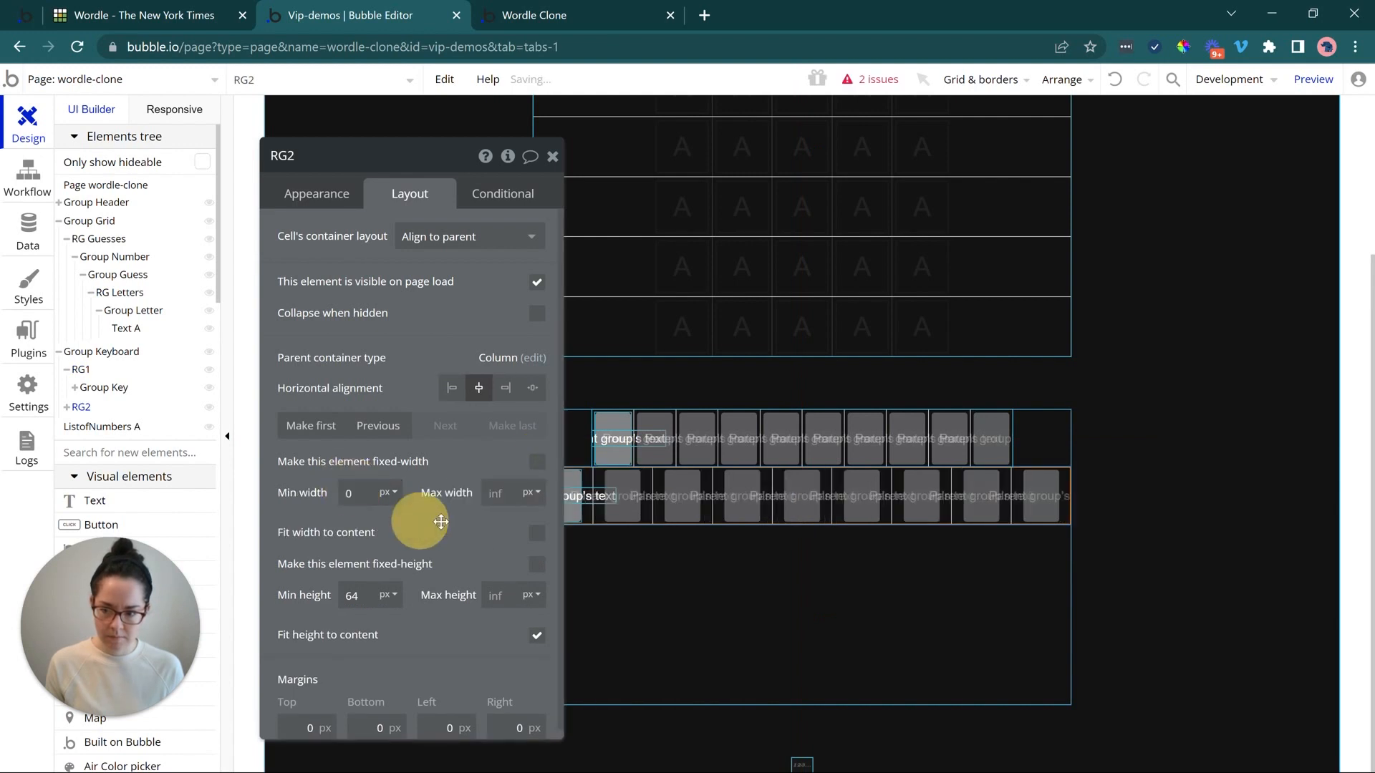
left_click(536, 534)
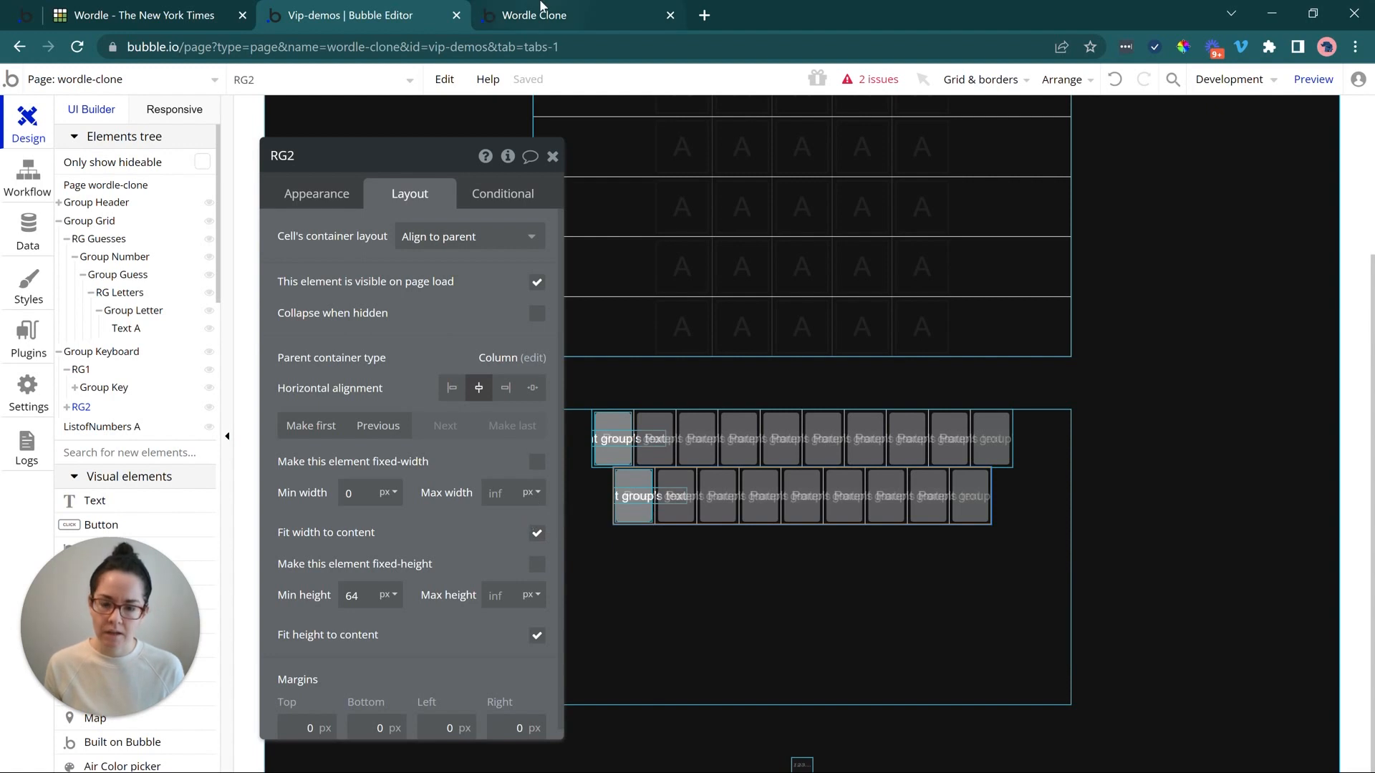
- Compare the keyboard layout of the original Wordle page with the Wordle Clone preview
left_click(118, 10)
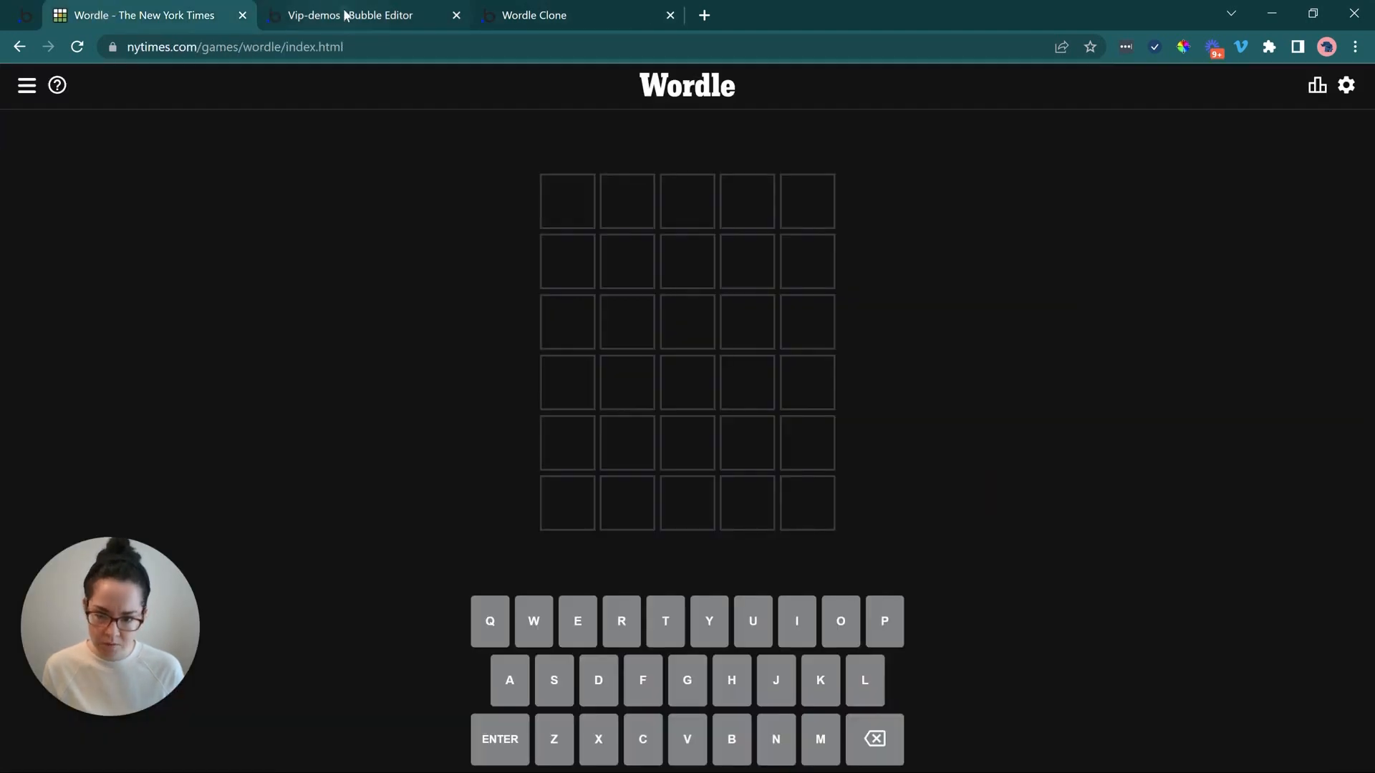
left_click(345, 14)
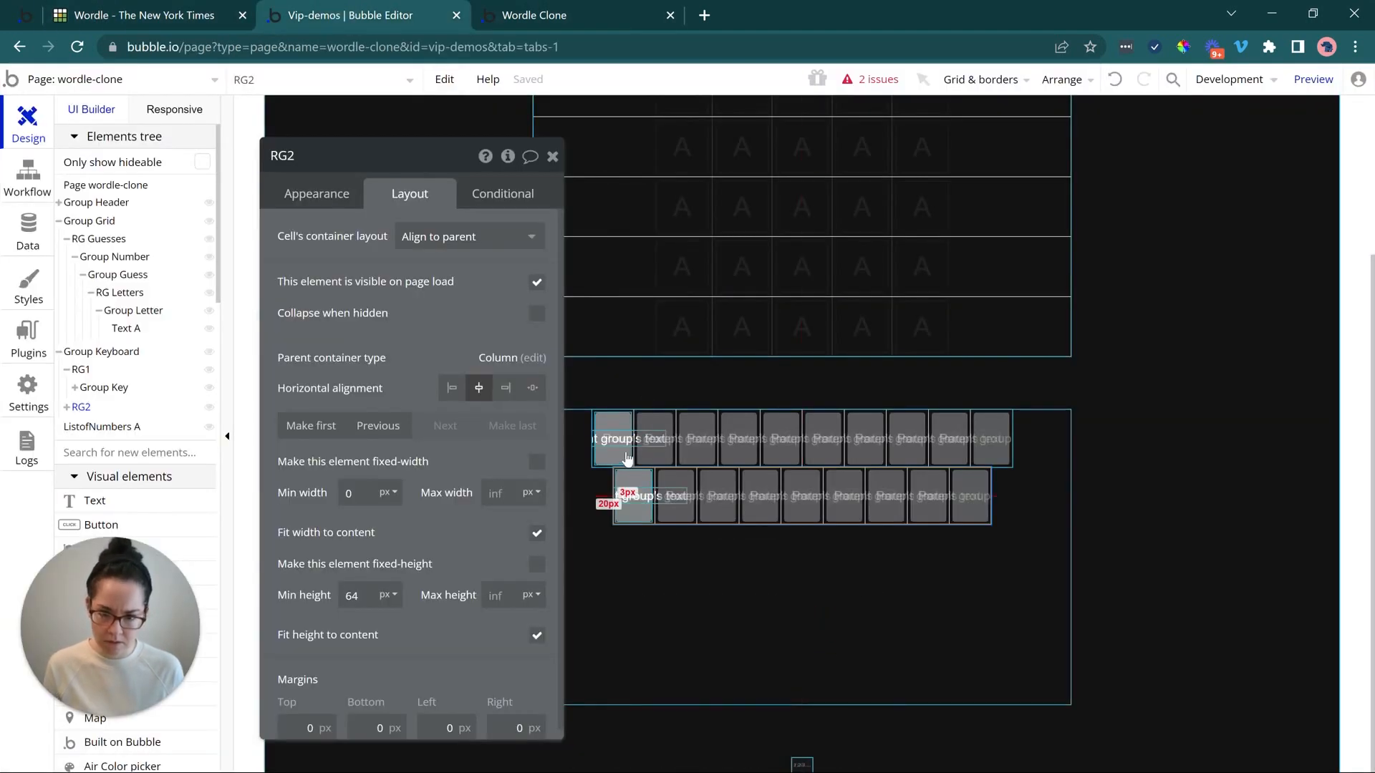
left_click(518, 10)
left_click(522, 83)
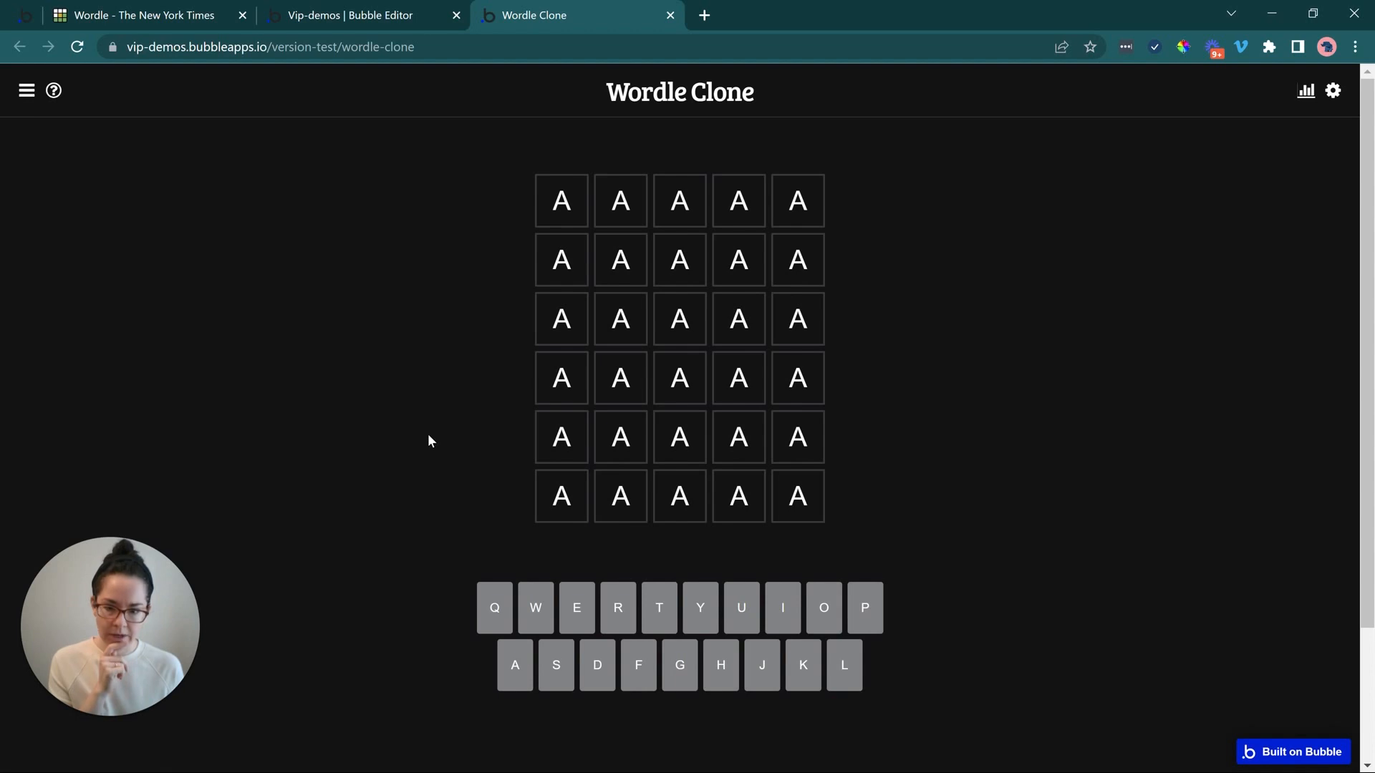
left_click(422, 14)
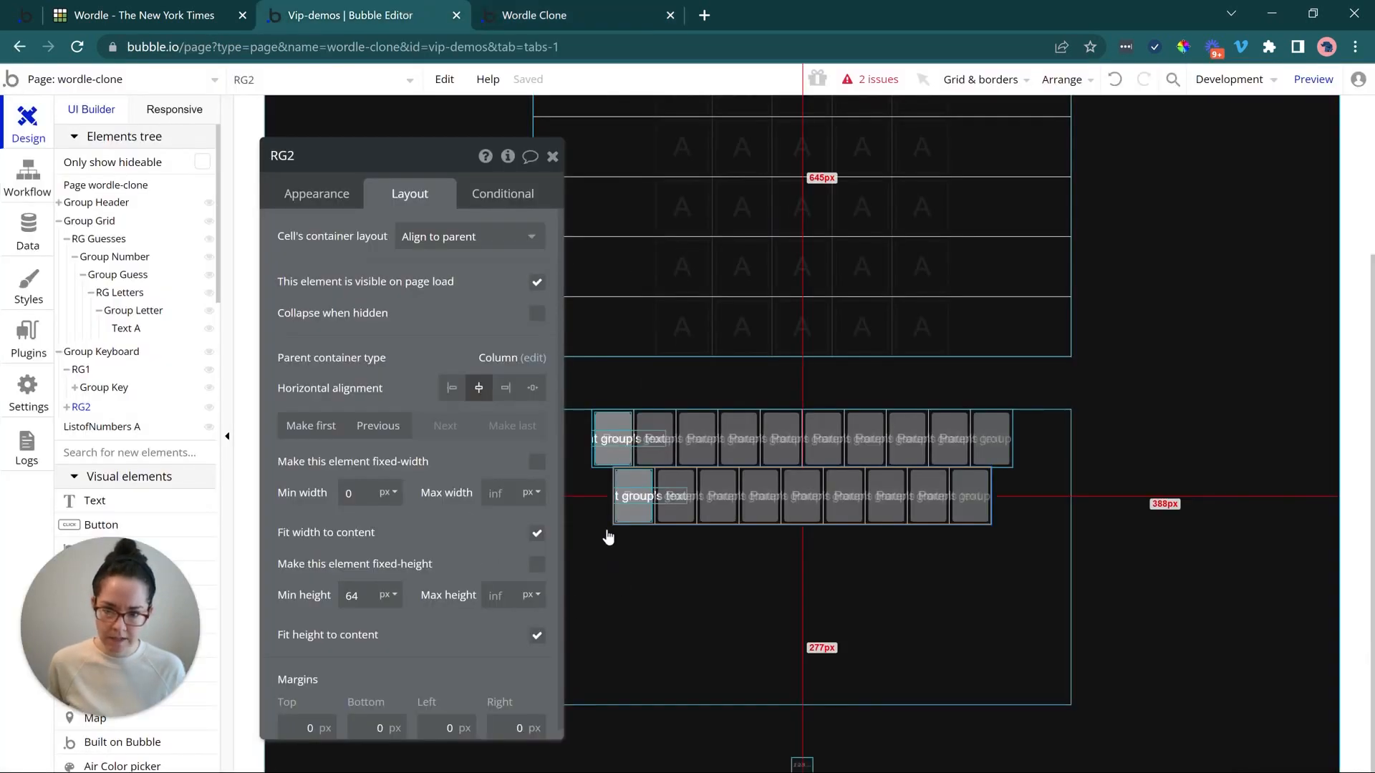
- Duplicate RG2 inside Group Keyboard as a third row of keys, checking the original Wordle keyboard for reference
left_click(771, 496)
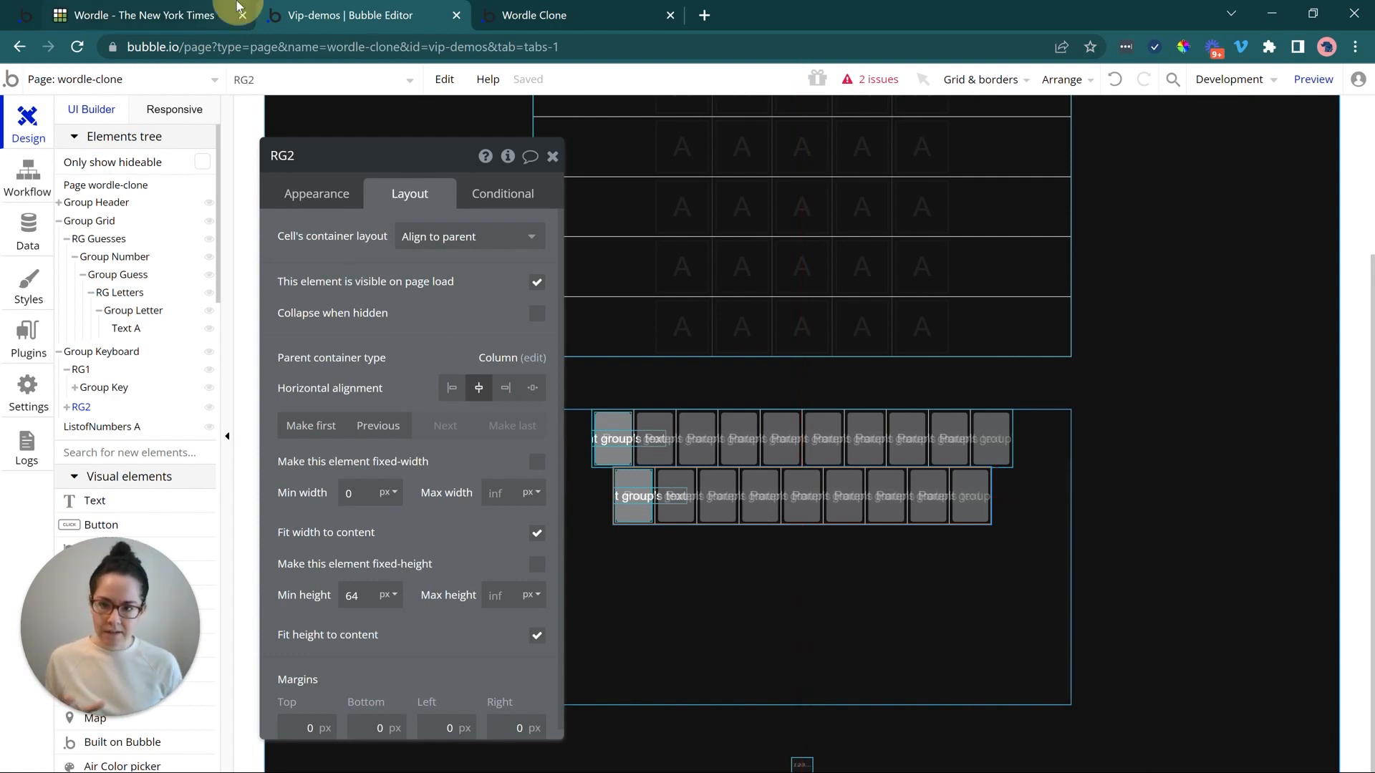
left_click(215, 15)
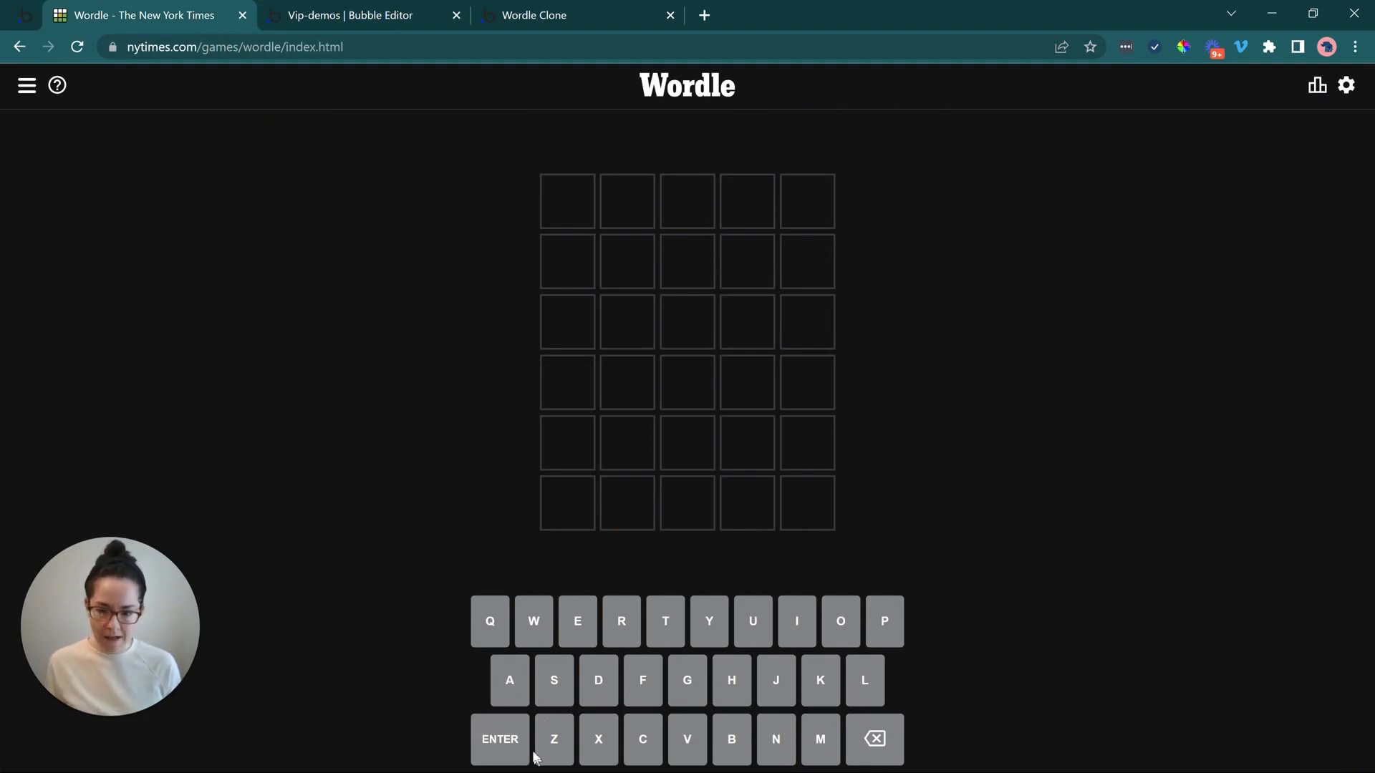
left_click(343, 14)
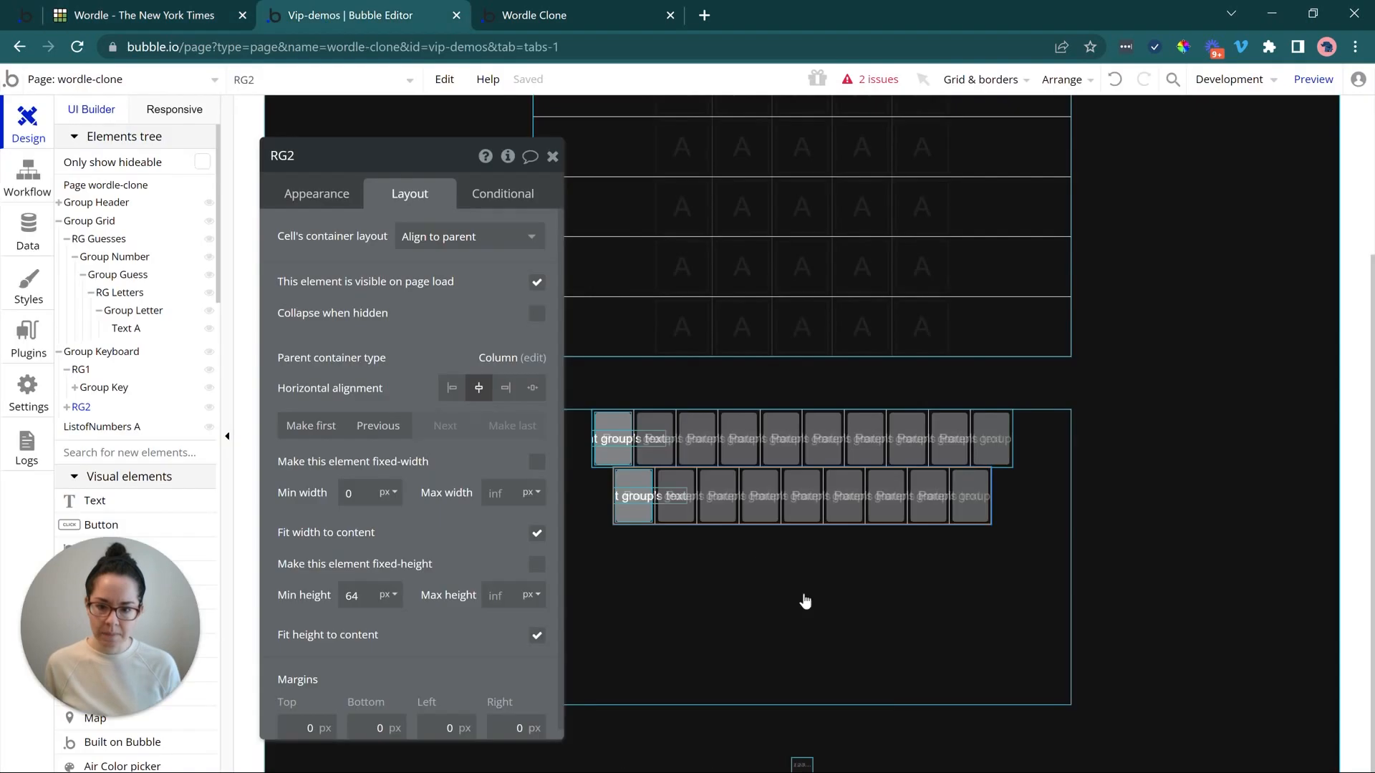
left_click(760, 572)
key("ctrl+v")
- Remove the "items until #9" operator from RG2's data source, leaving the alphabet items from #11
left_click(823, 494)
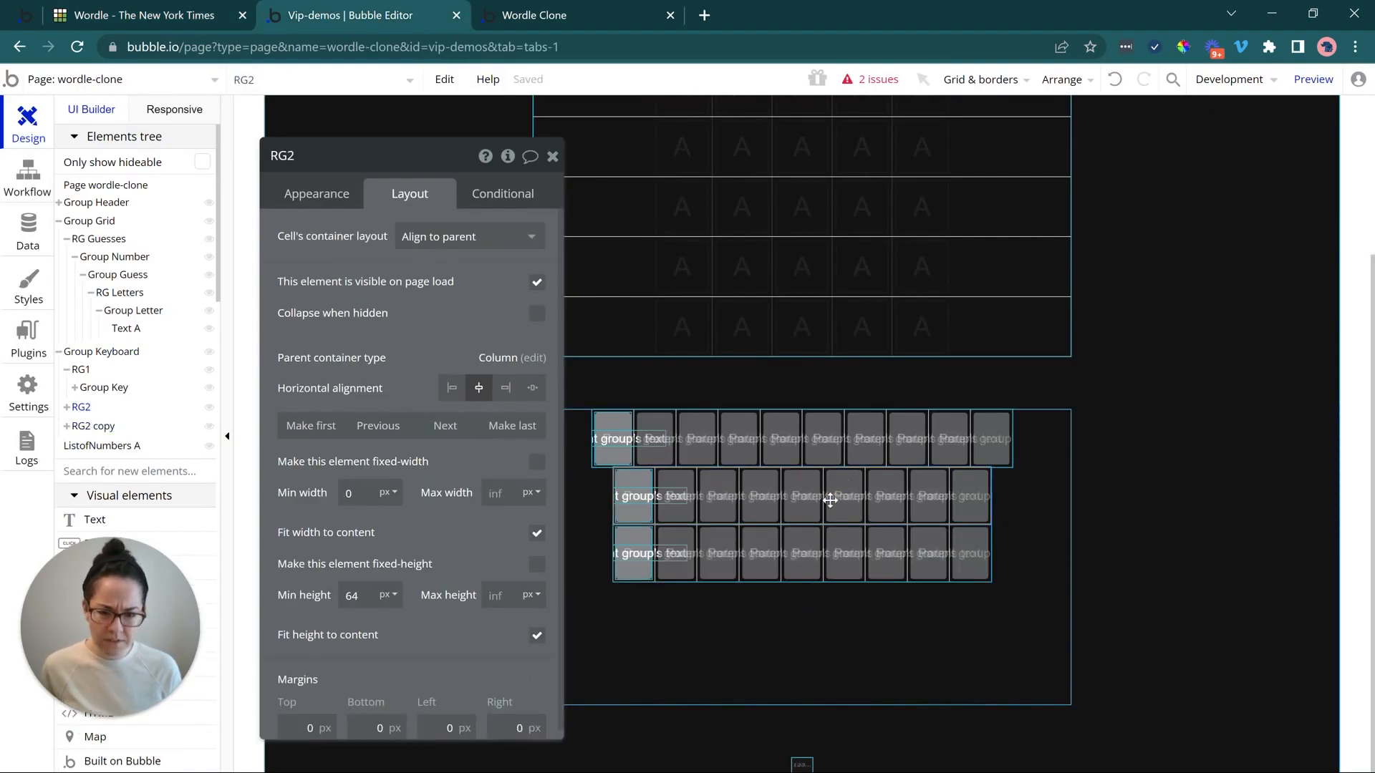
left_click(332, 188)
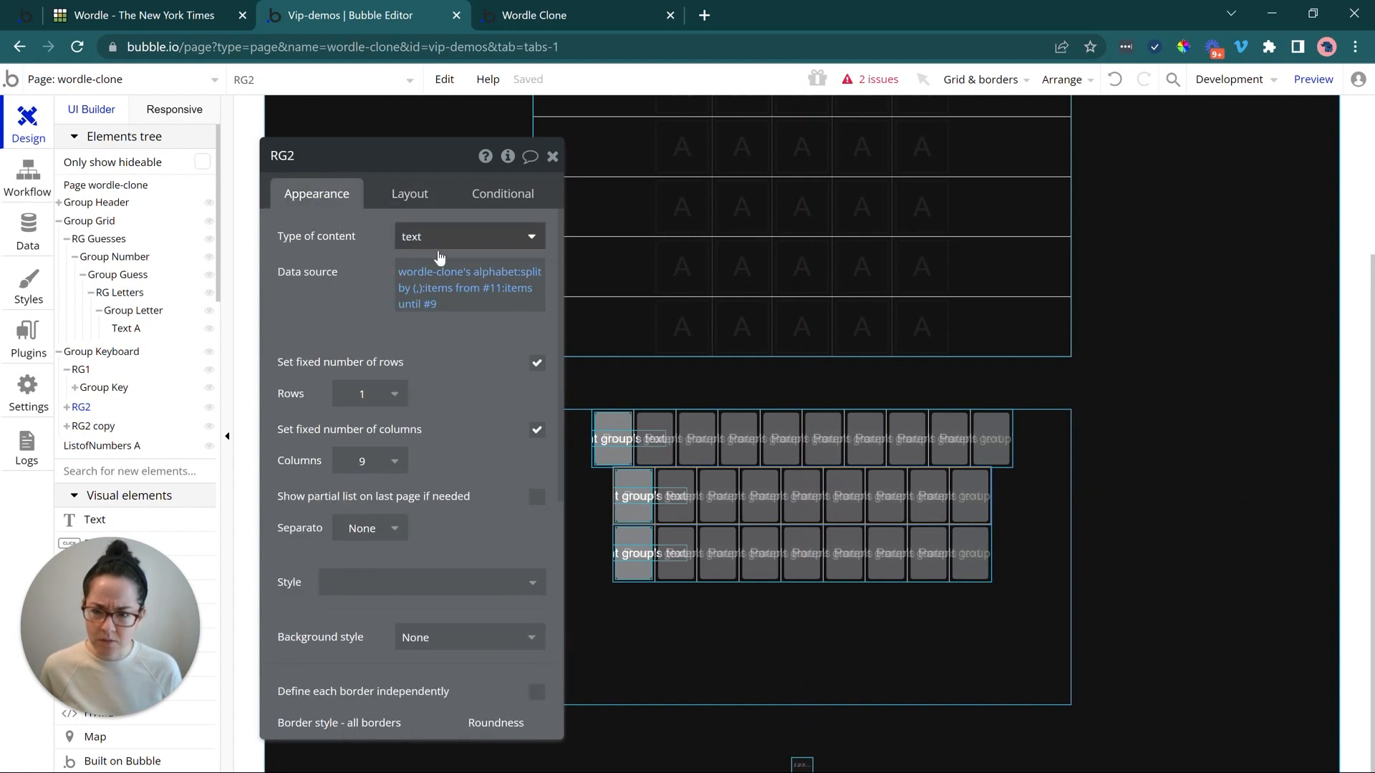
left_click(514, 289)
left_click(368, 303)
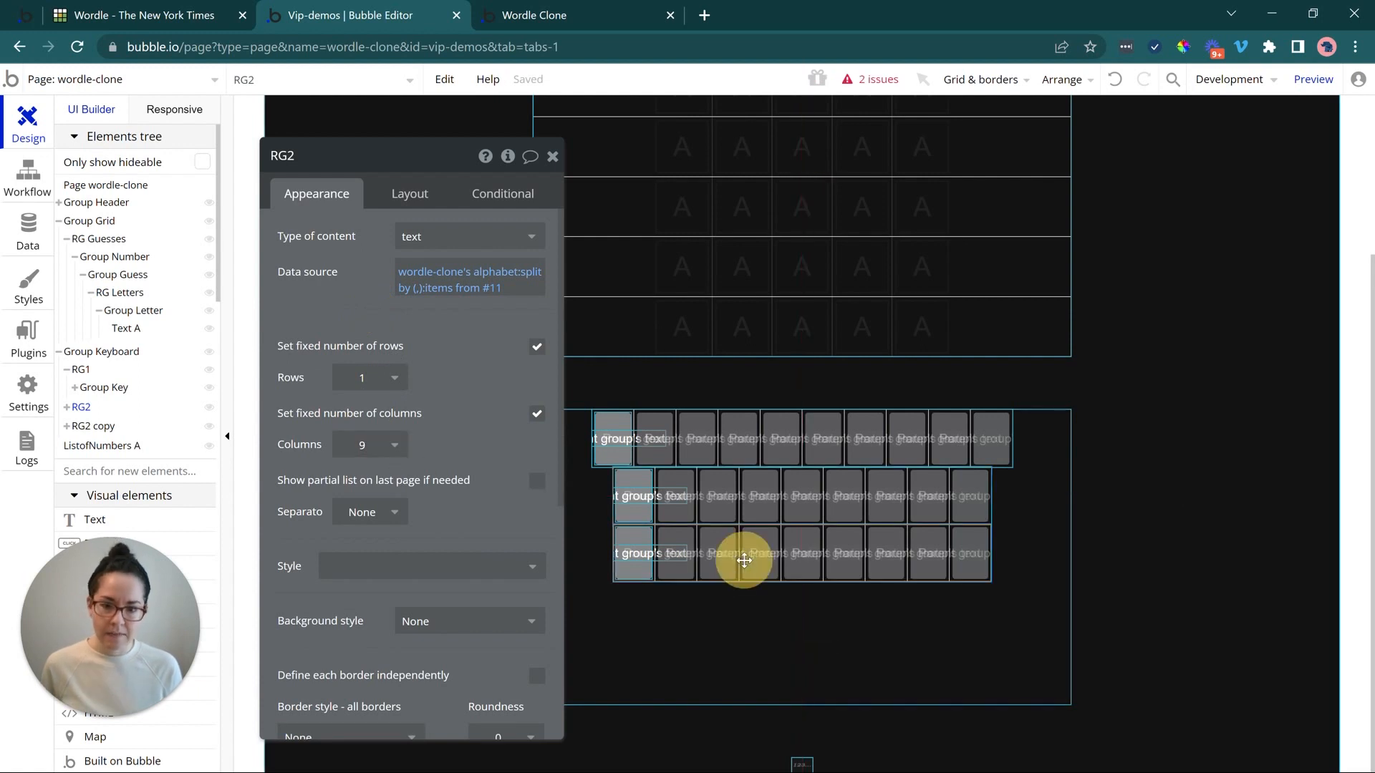
- Select the RG2 copy and check the letter rows in the preview and original Wordle to find its starting item
left_click(763, 544)
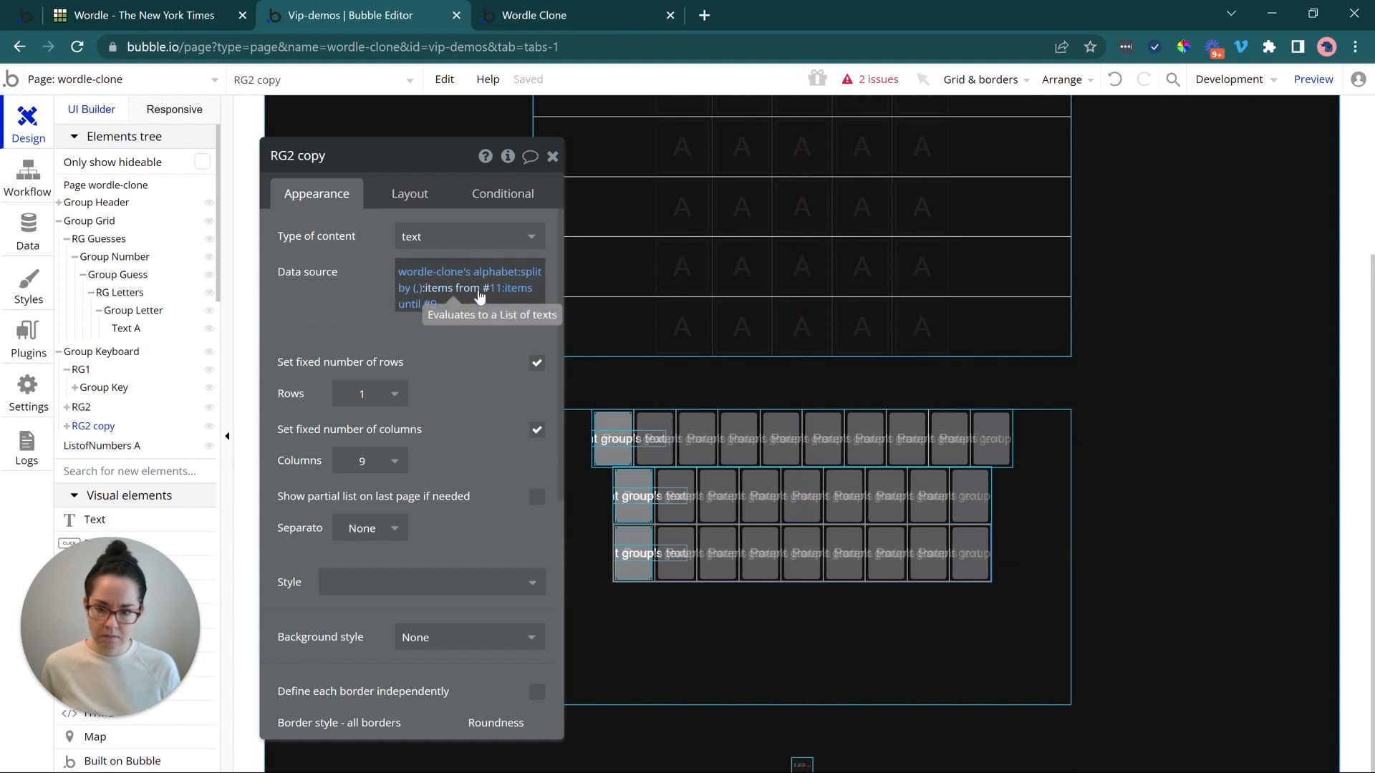
left_click(539, 14)
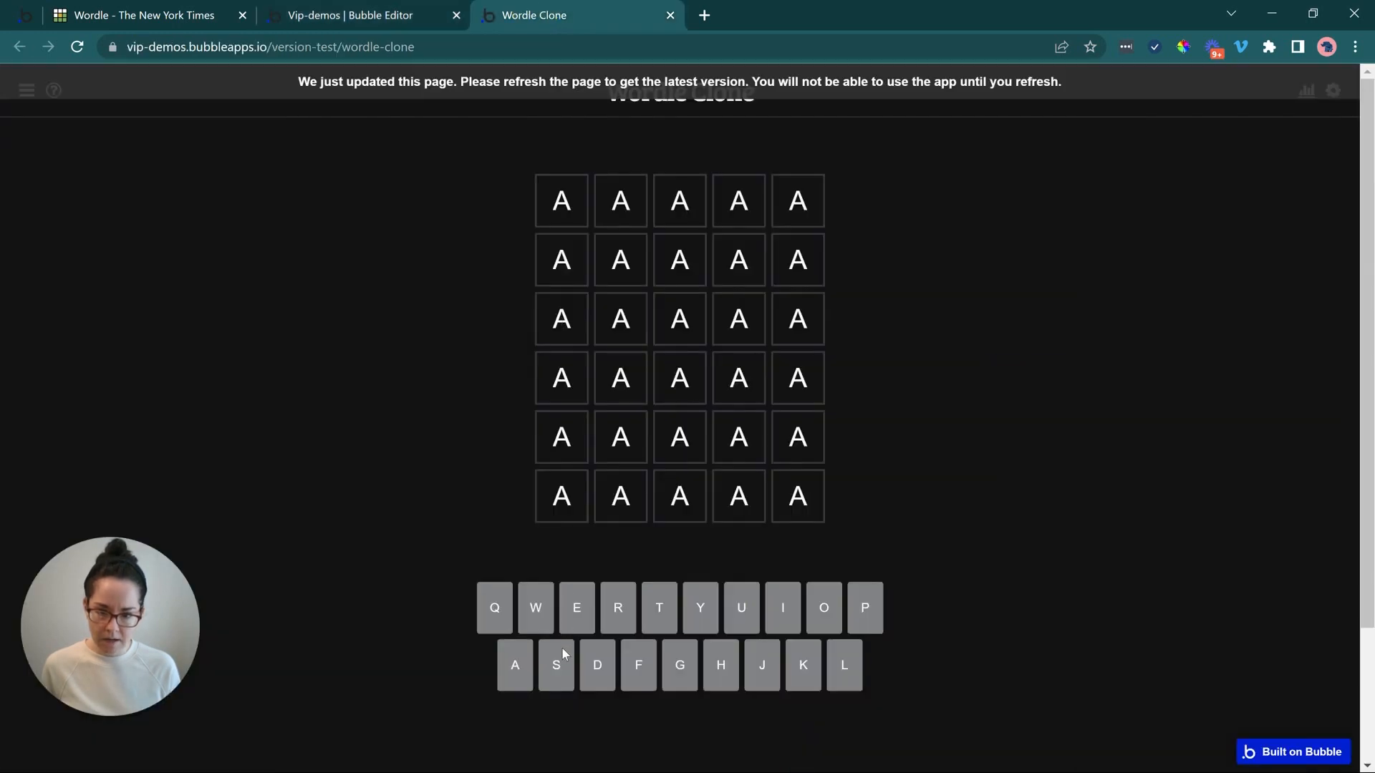
left_click(390, 14)
left_click(136, 14)
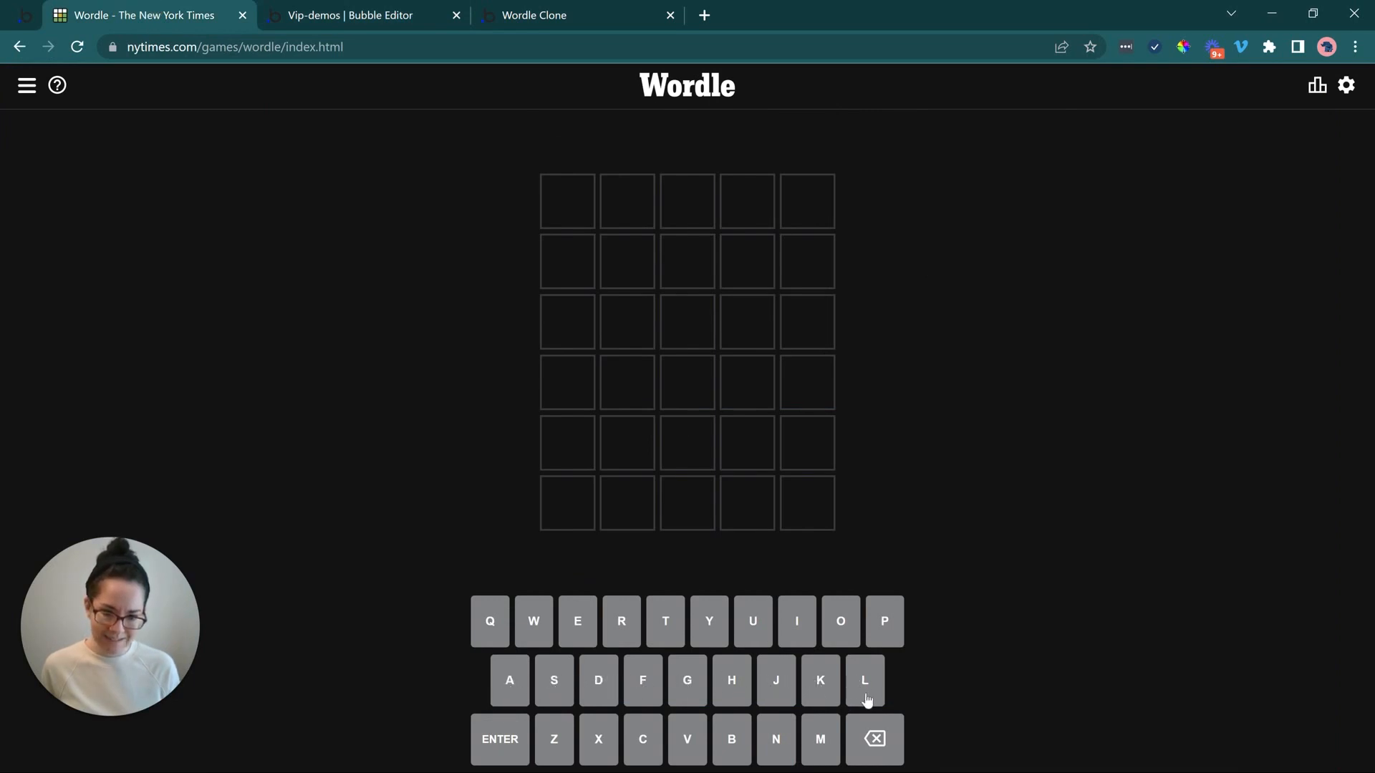
left_click(401, 12)
left_click(188, 10)
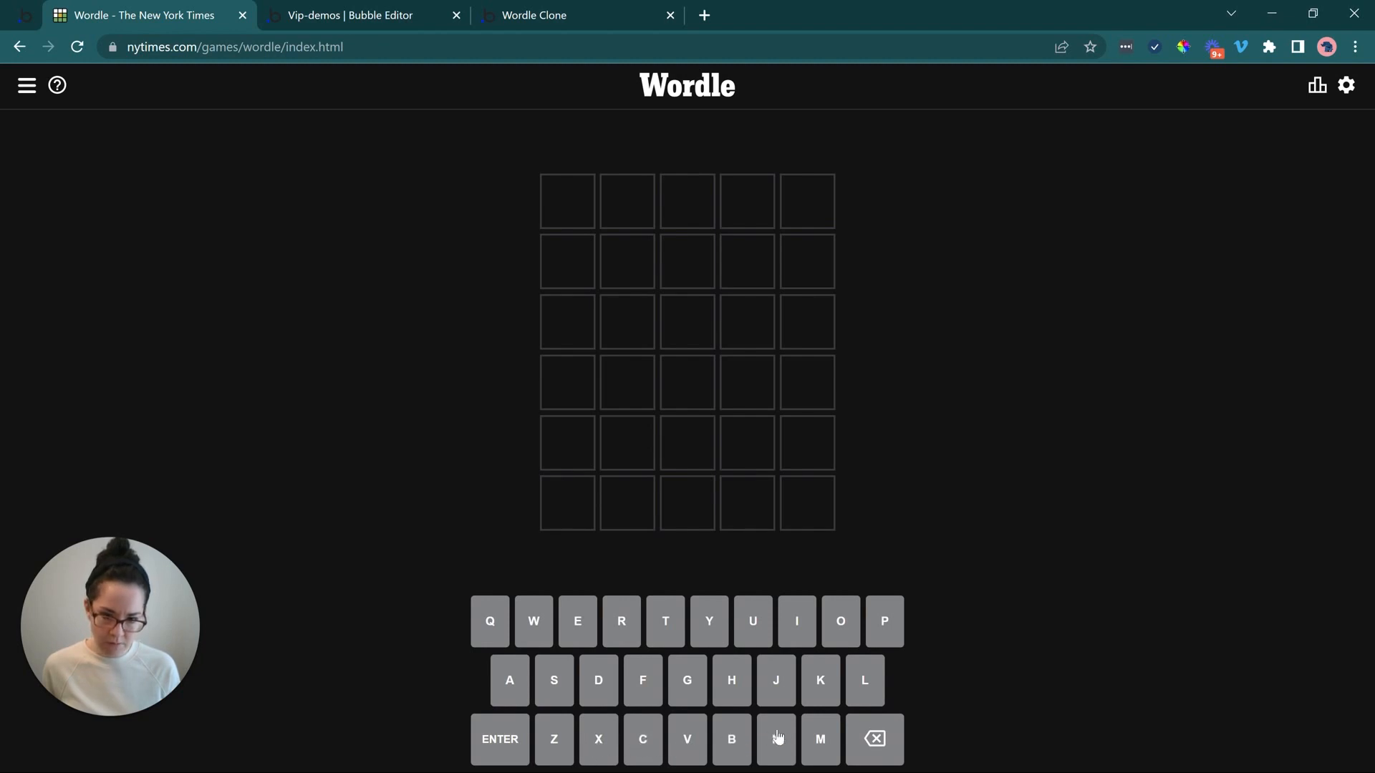
left_click(389, 14)
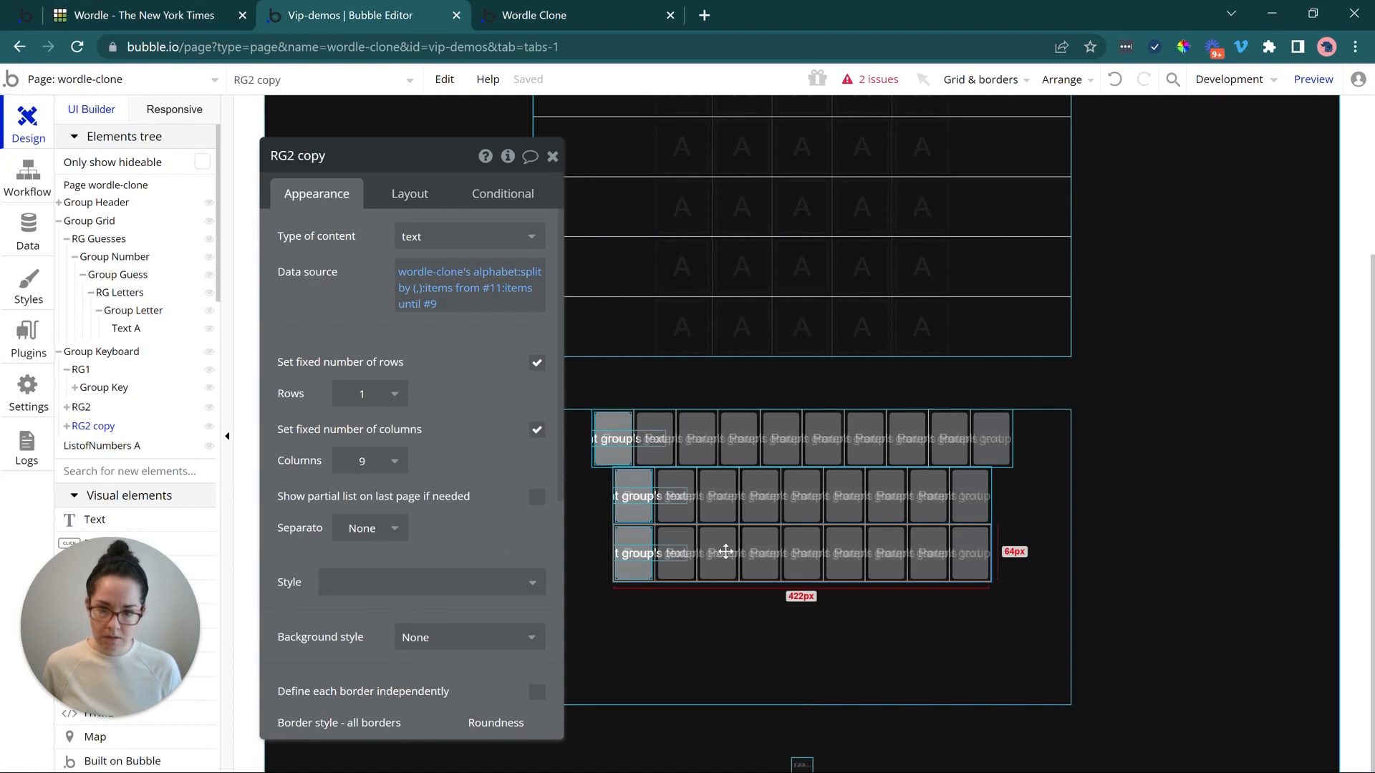
- Set the RG2 copy's data source to items from #20 and remove its "items until #9" operator
left_click(494, 289)
type("1")
key("BackSpace")
type("20")
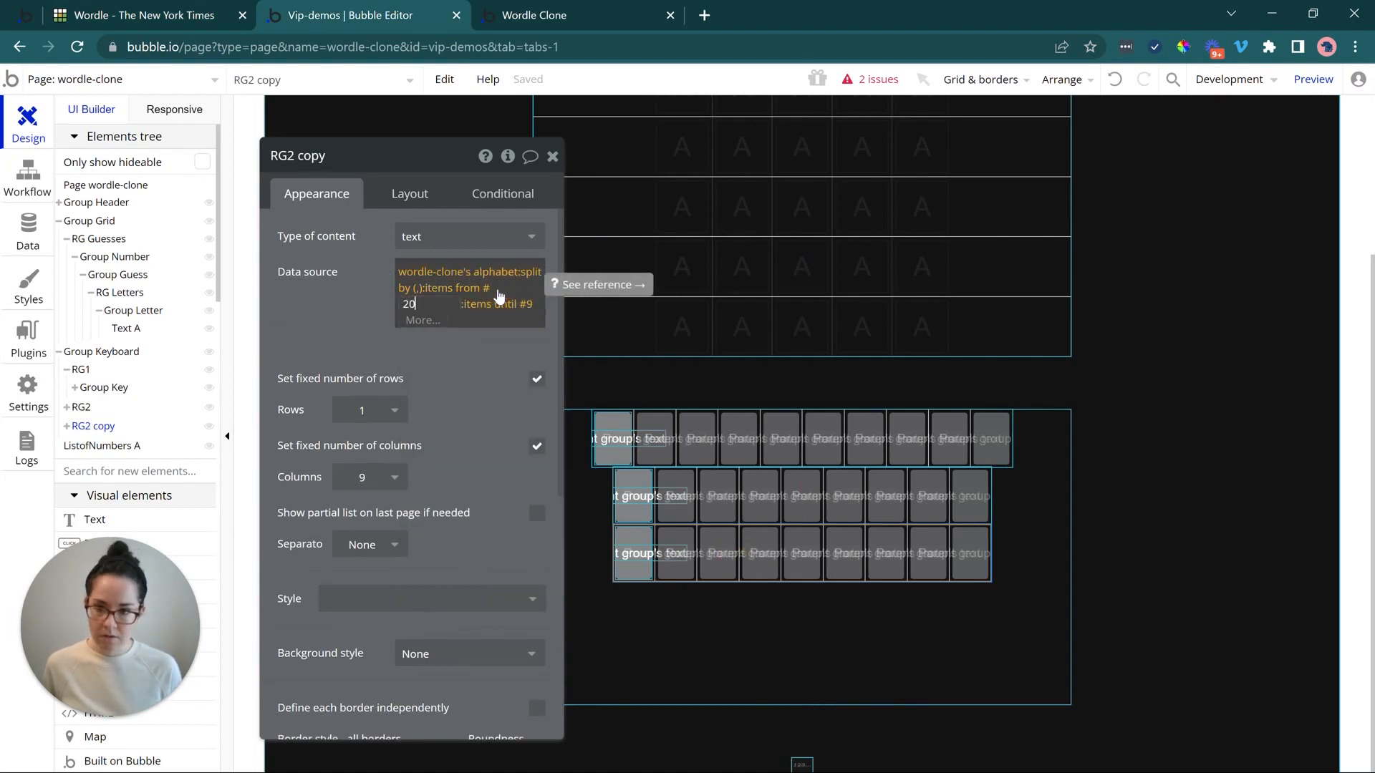
left_click(369, 288)
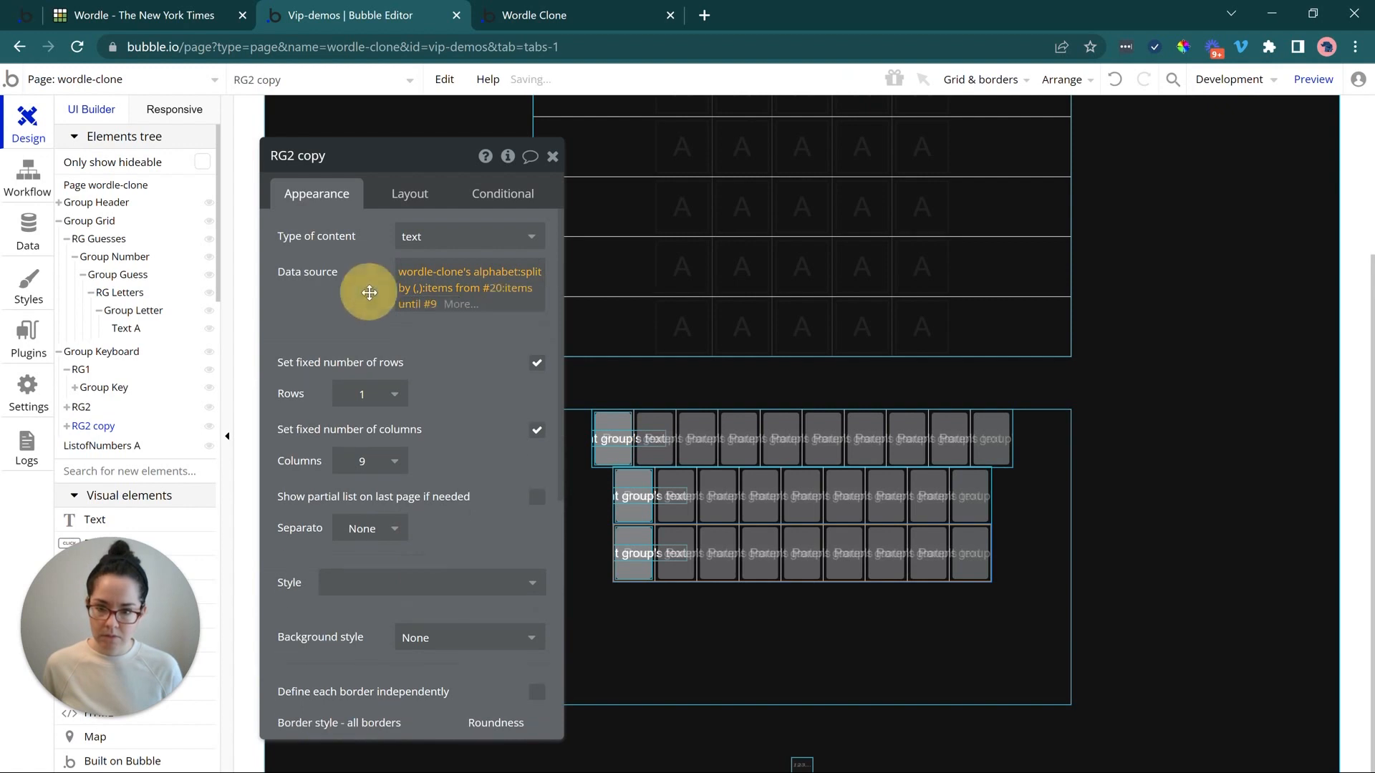
left_click(515, 295)
key("BackSpace")
left_click(341, 294)
- Set the RG2 copy's fixed number of columns to 7, checking the third row of the original Wordle keyboard
left_click(181, 3)
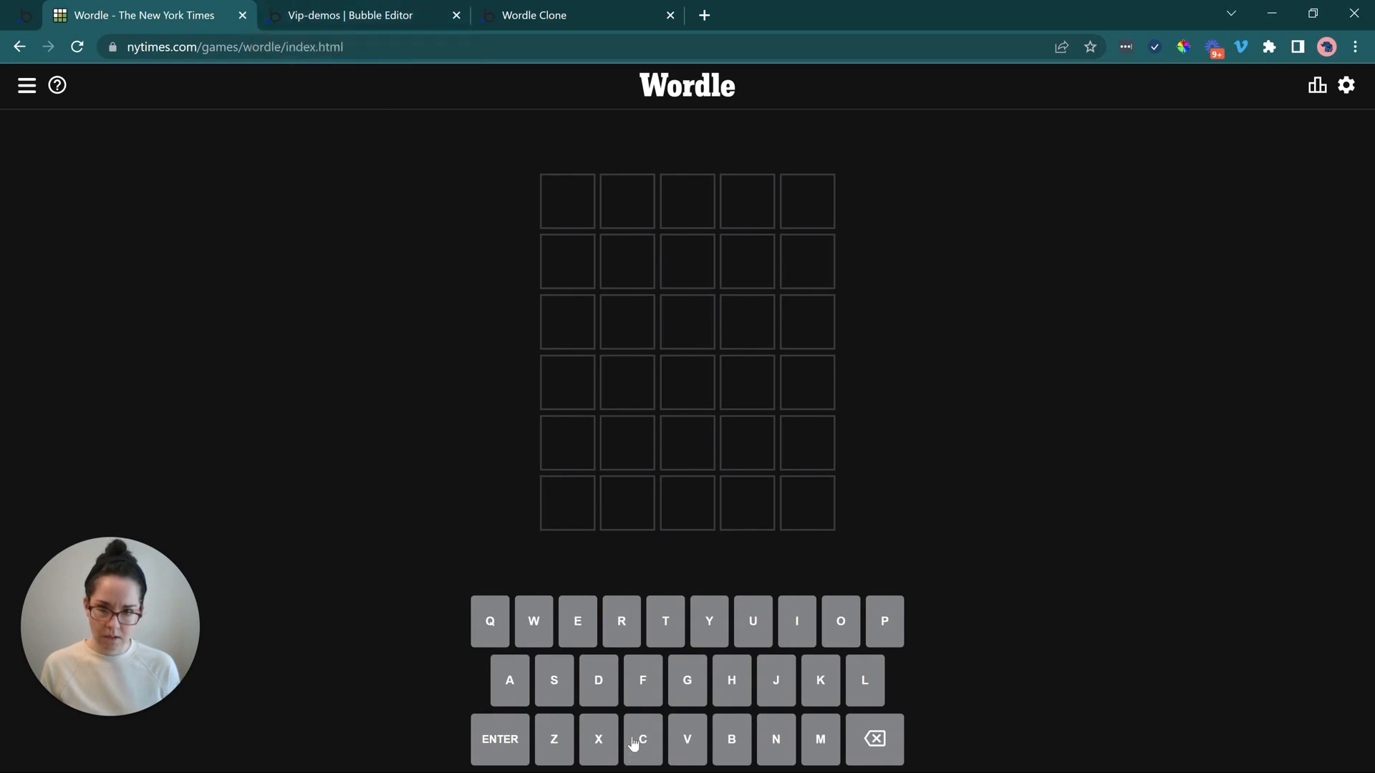
left_click(437, 11)
left_click(394, 445)
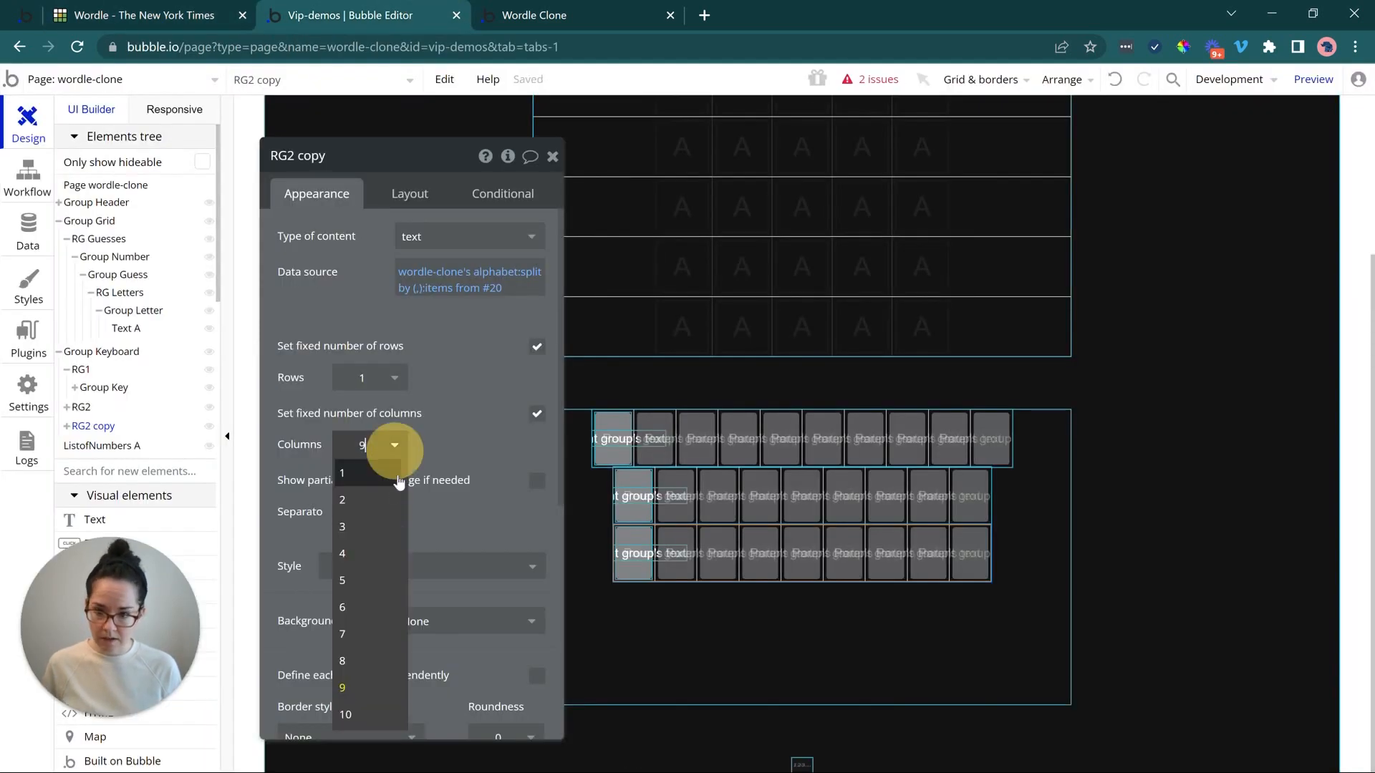
left_click(365, 634)
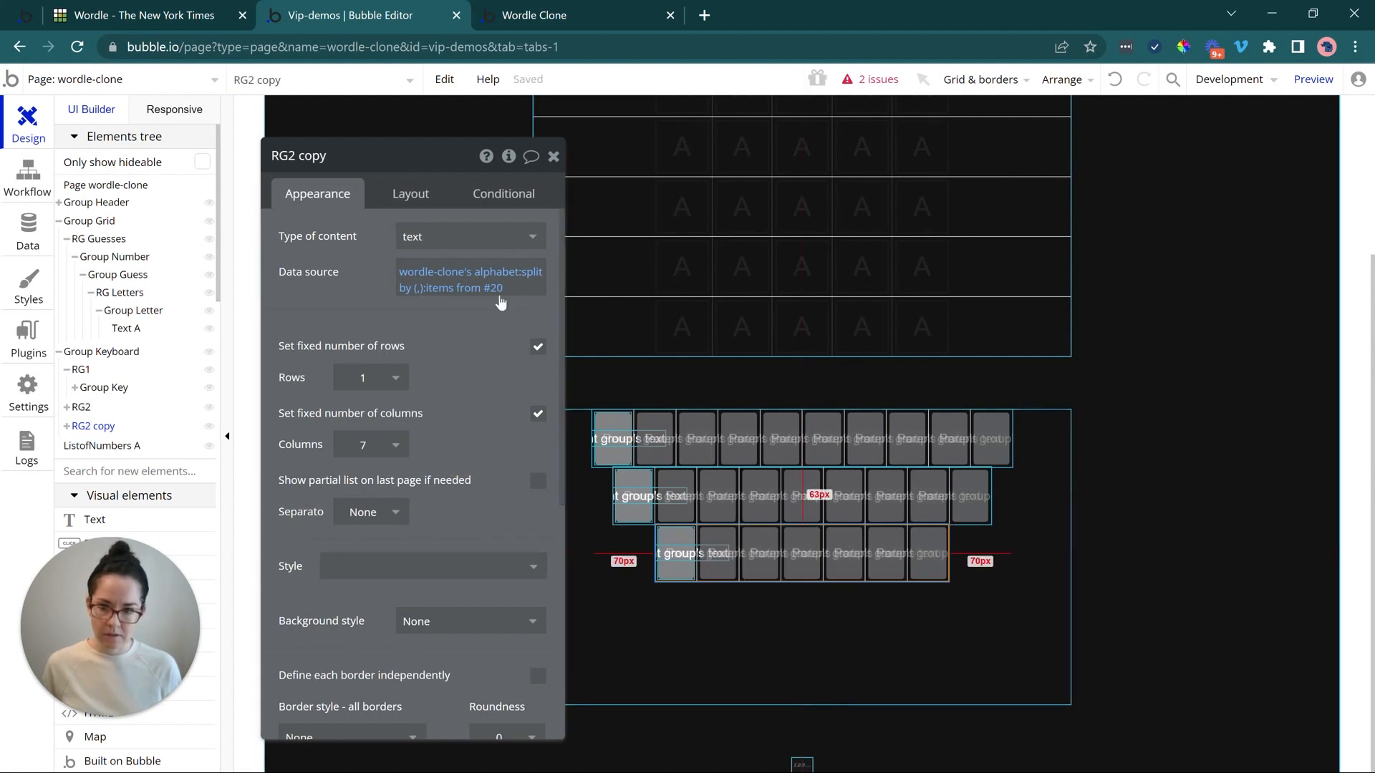
- Rename the RG2 copy to RG3
left_click_drag(485, 372, 445, 347)
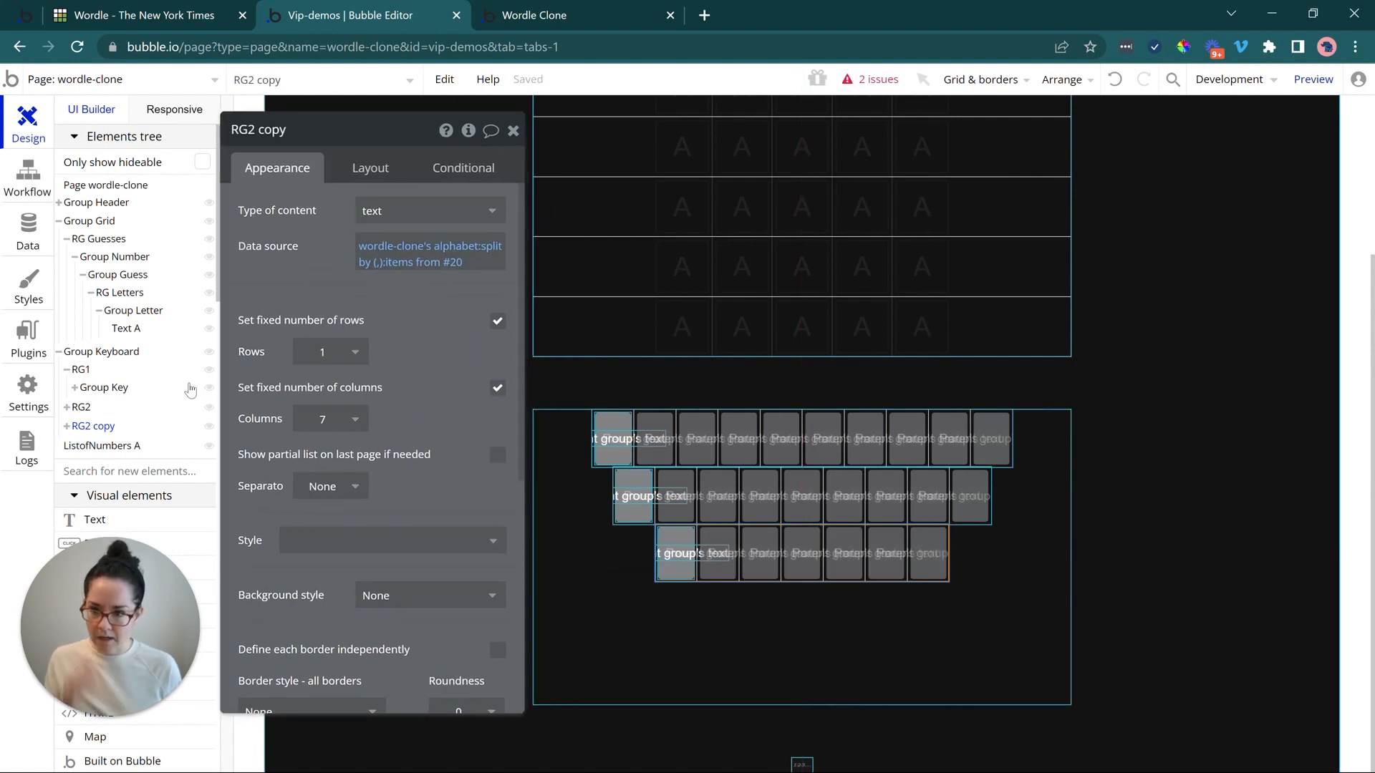
left_click(801, 568)
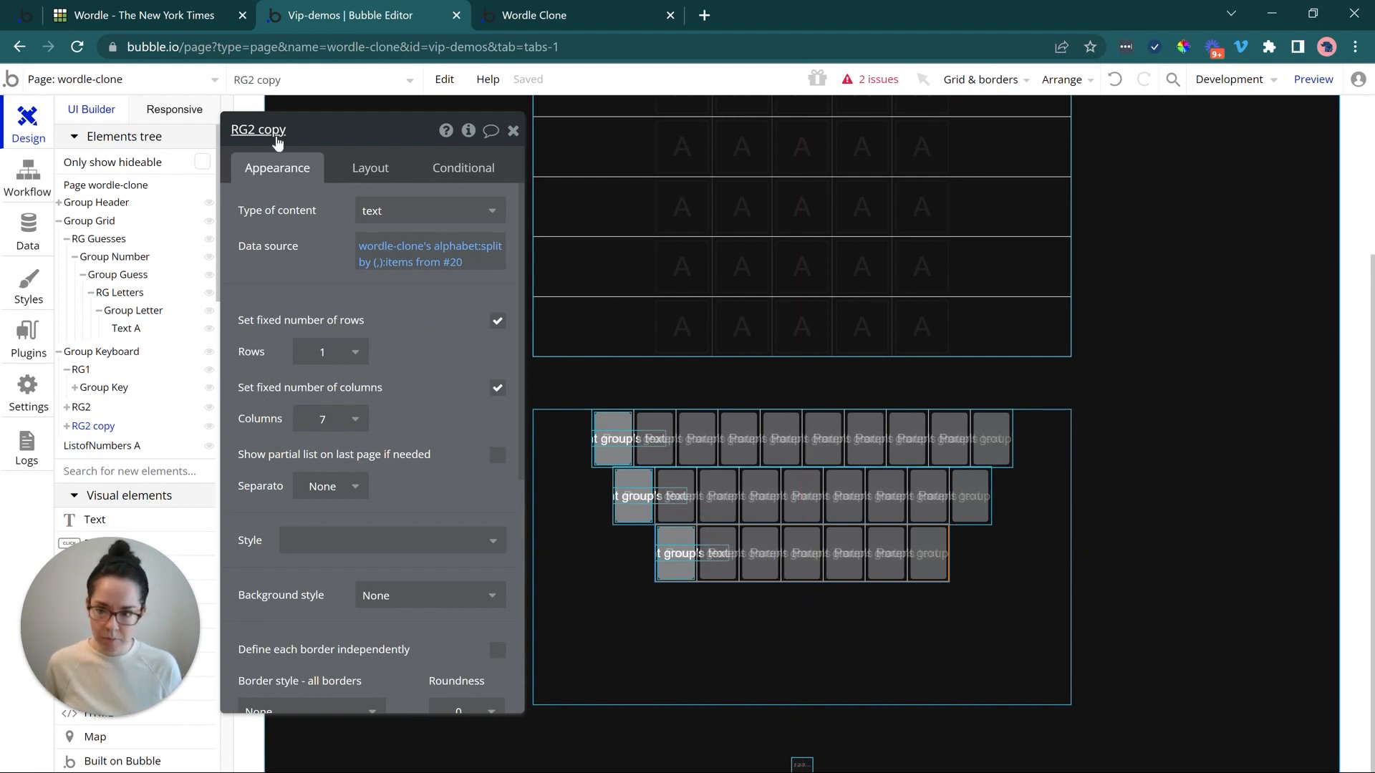
left_click_drag(248, 130, 333, 132)
type("3")
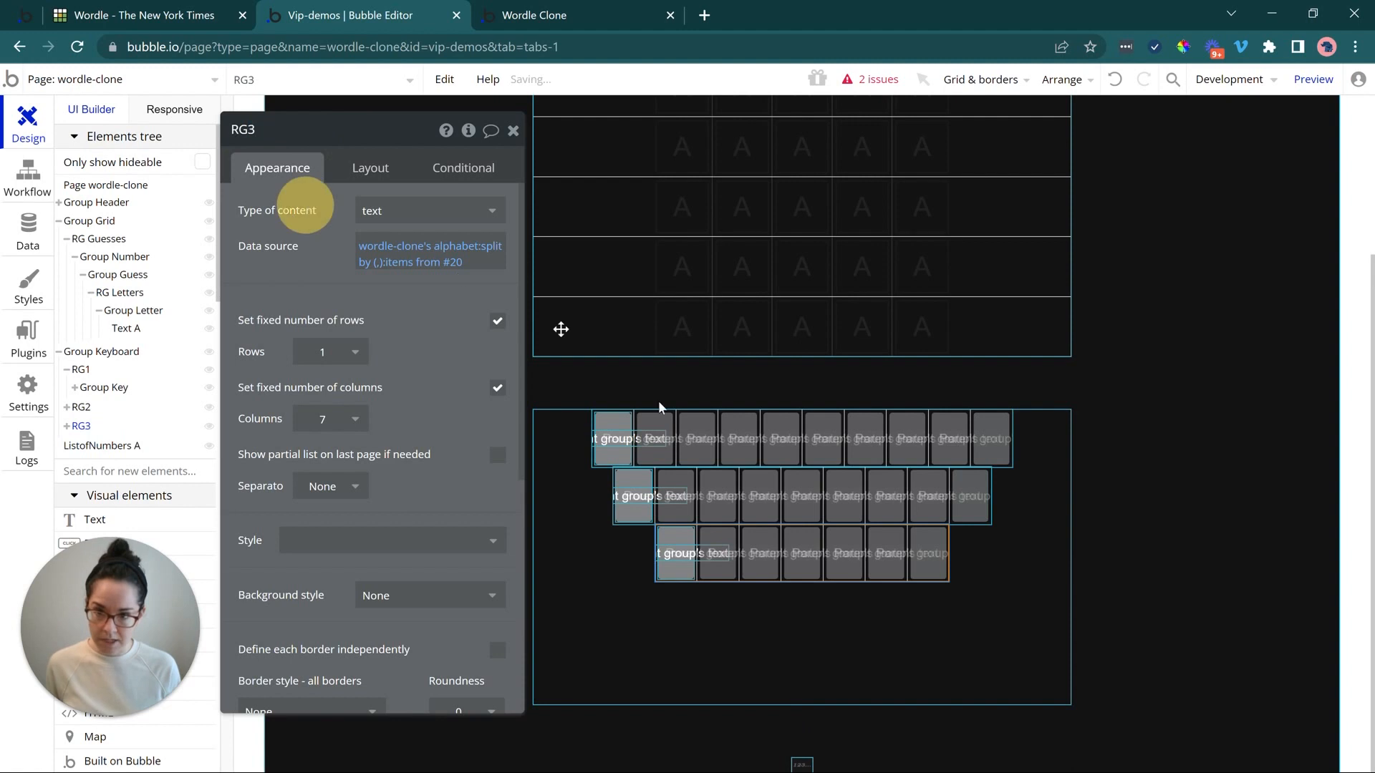
- Group RG3 in a Row container within Group Keyboard
right_click(762, 573)
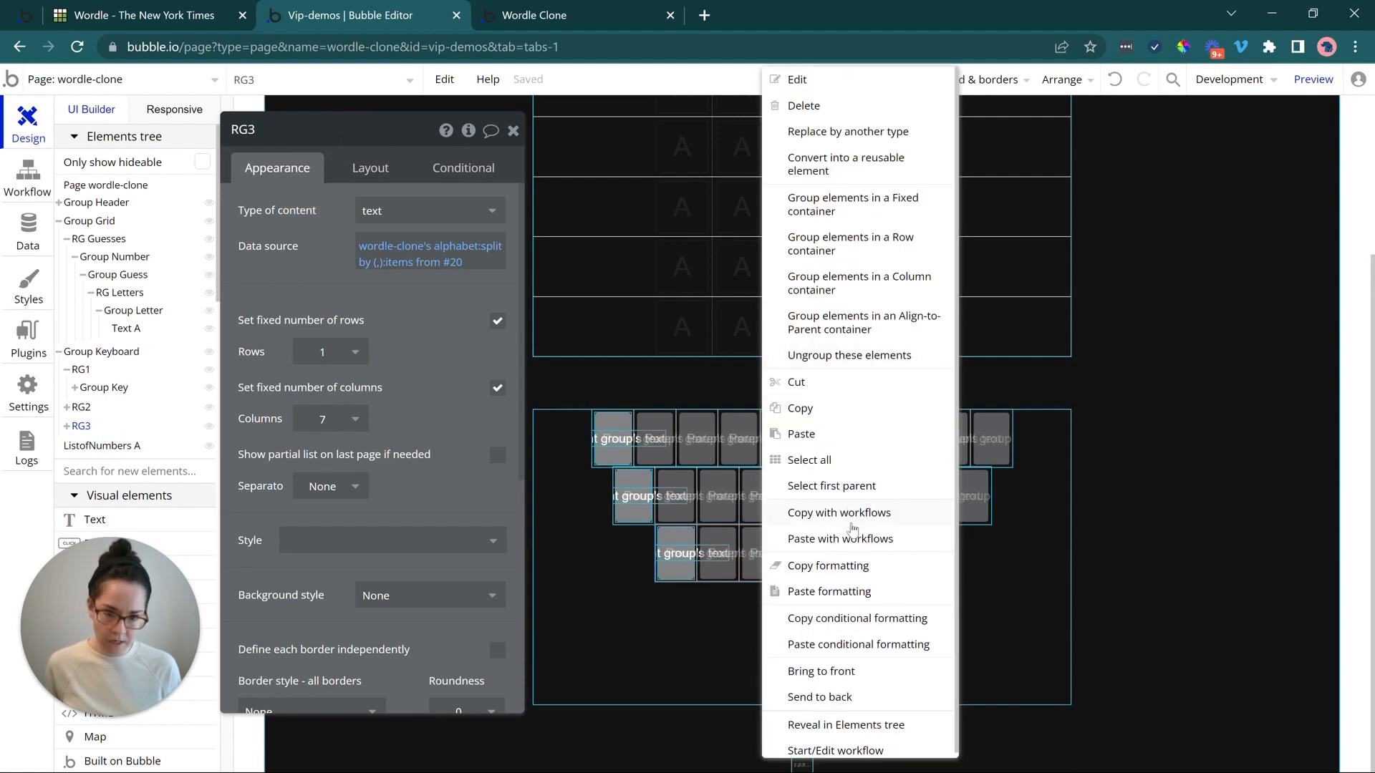
left_click(845, 244)
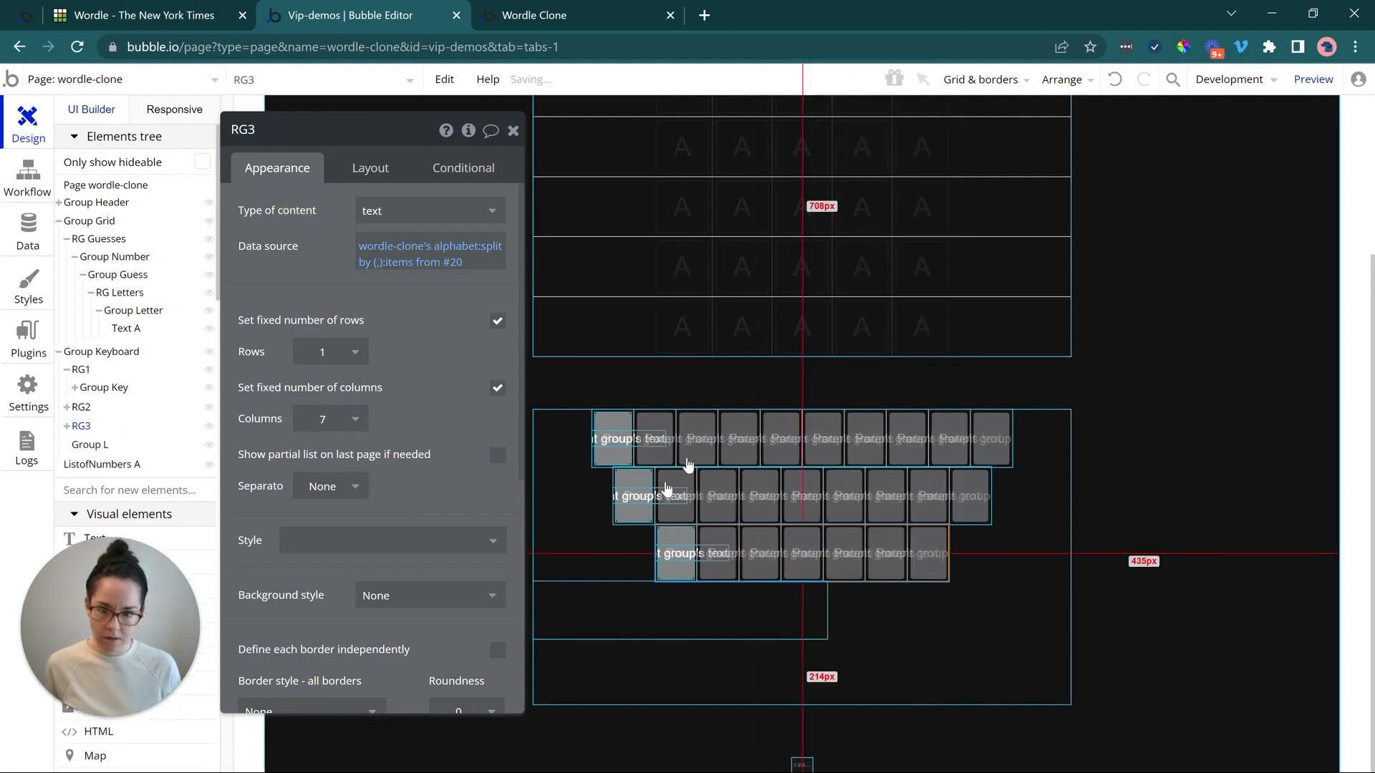
scroll(185, 358, "down", 3)
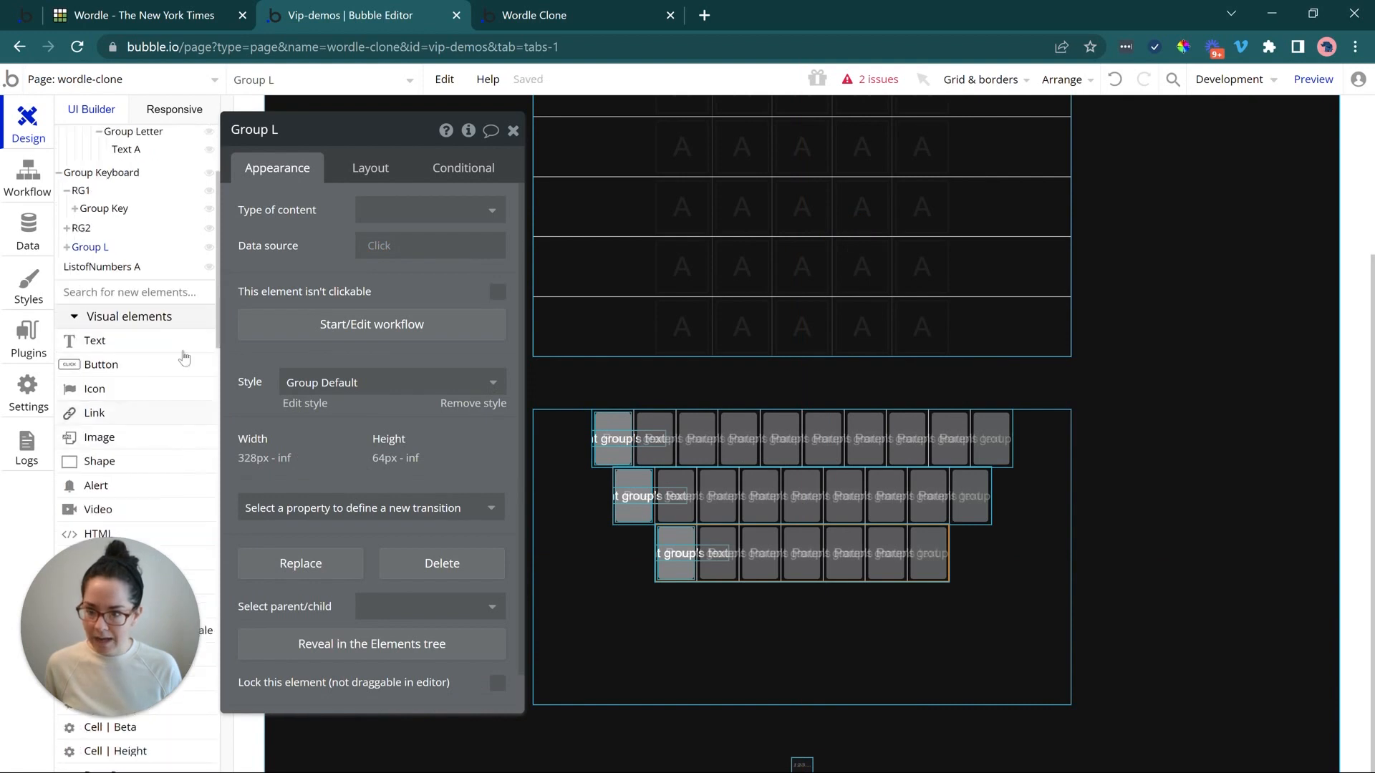
- Copy the Group Key from RG3 and paste it into Group L beside the third row of keys
left_click(673, 567)
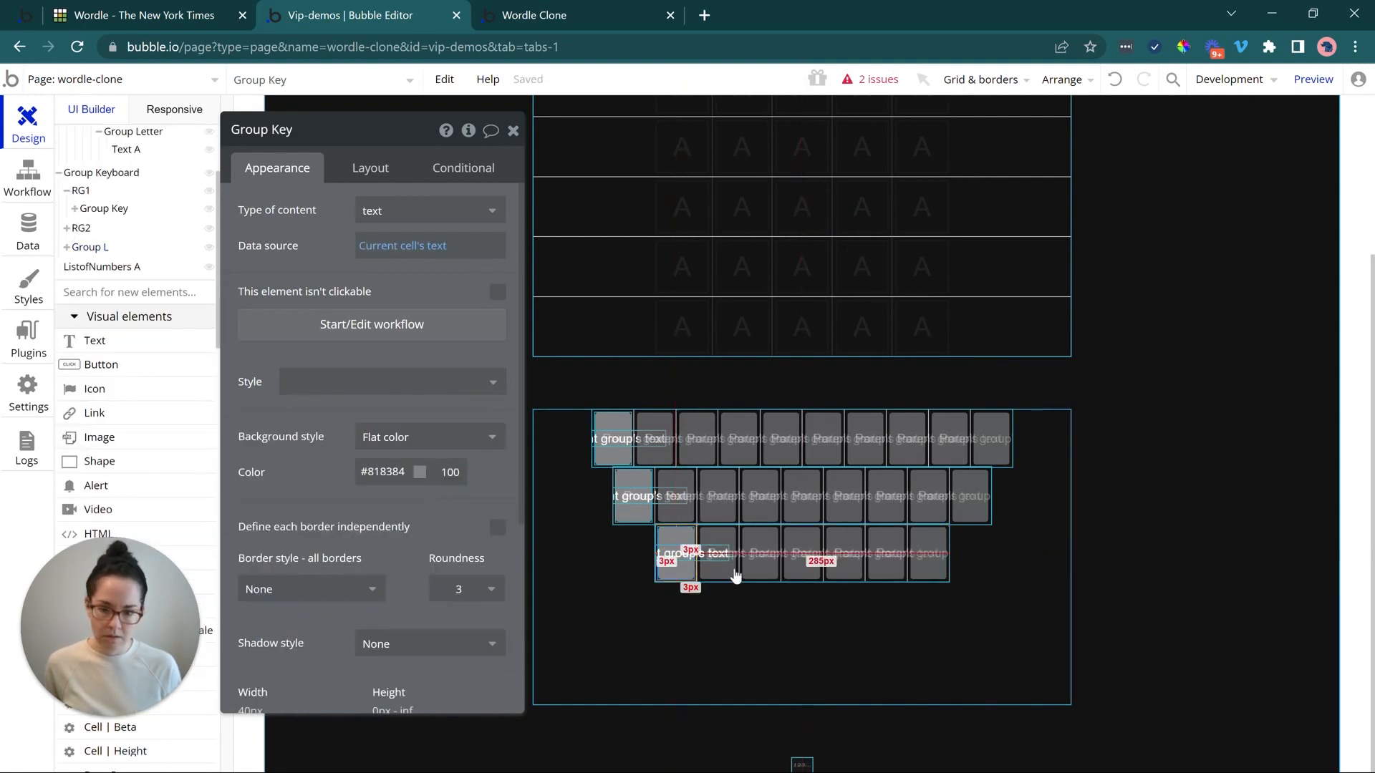
right_click(782, 560)
left_click(866, 493)
key("ctrl+v")
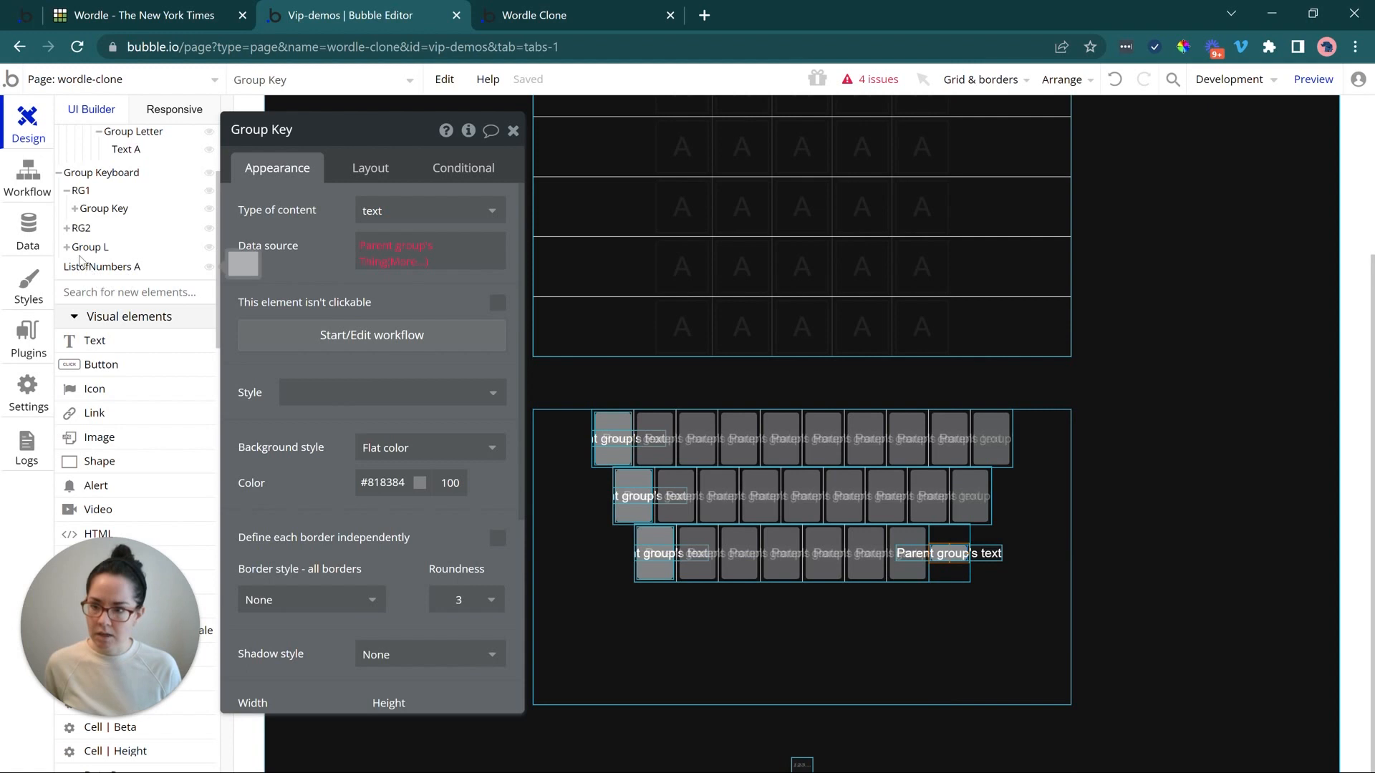
- Expand Group L in the elements tree to inspect its child elements
mouse_move(65, 251)
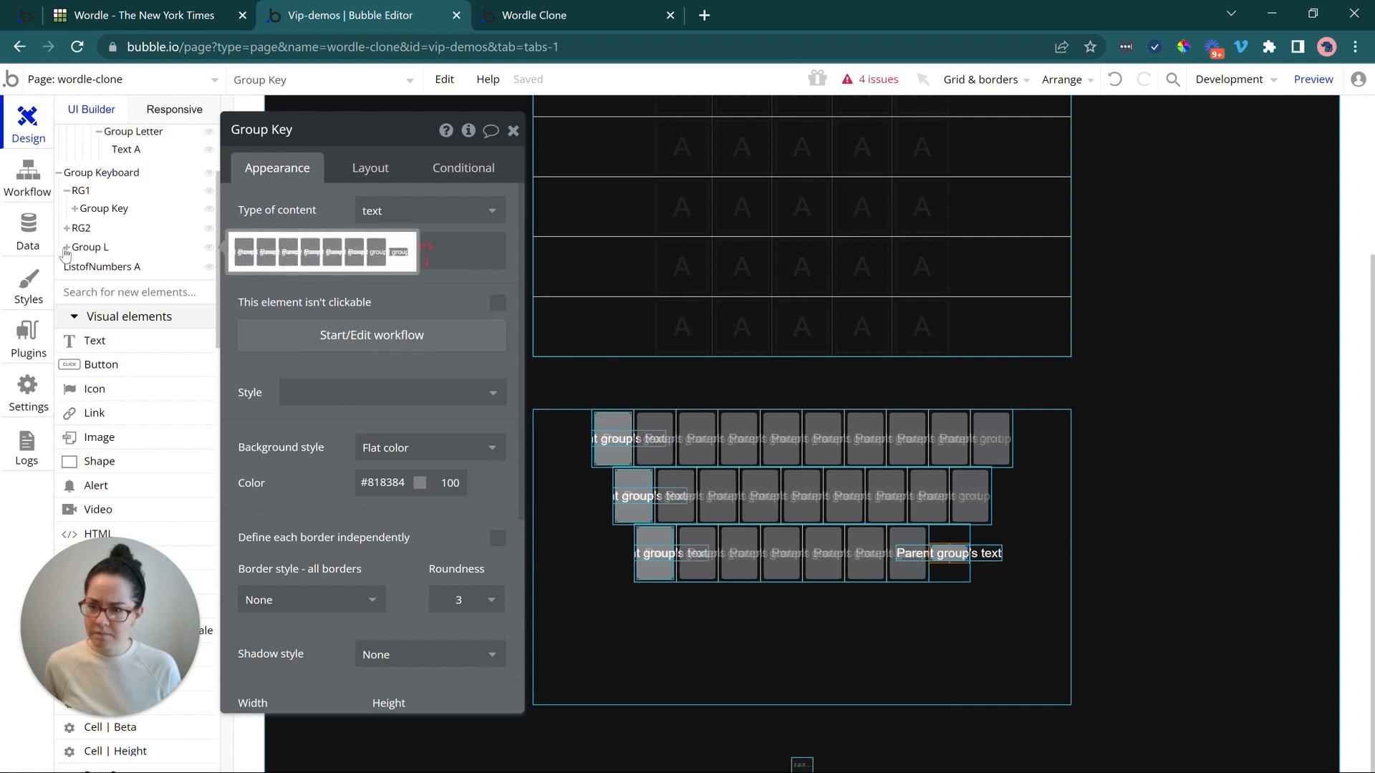
left_click(66, 251)
scroll(147, 290, "up", 3)
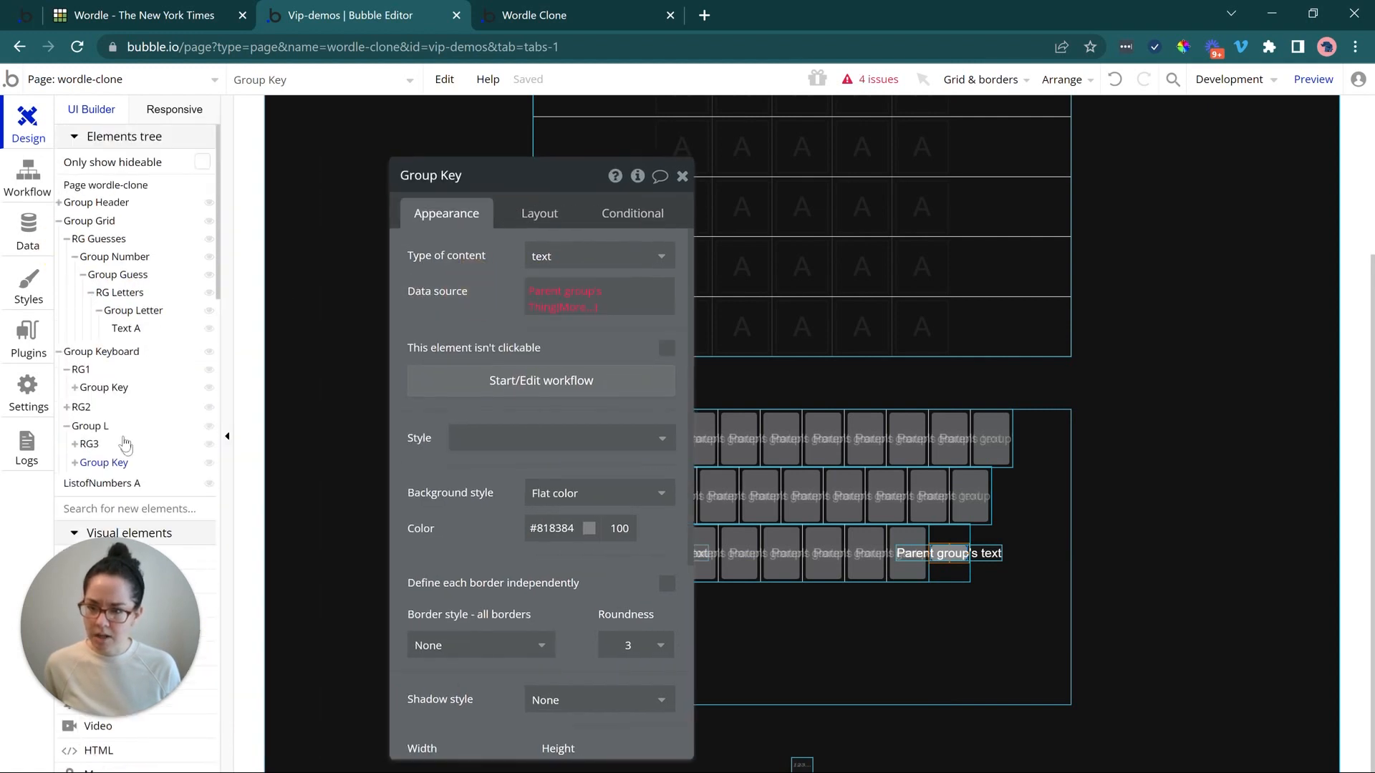
- Rename Group L to Group Row 3 and the pasted Group Key inside it to Group Enter
left_click(100, 426)
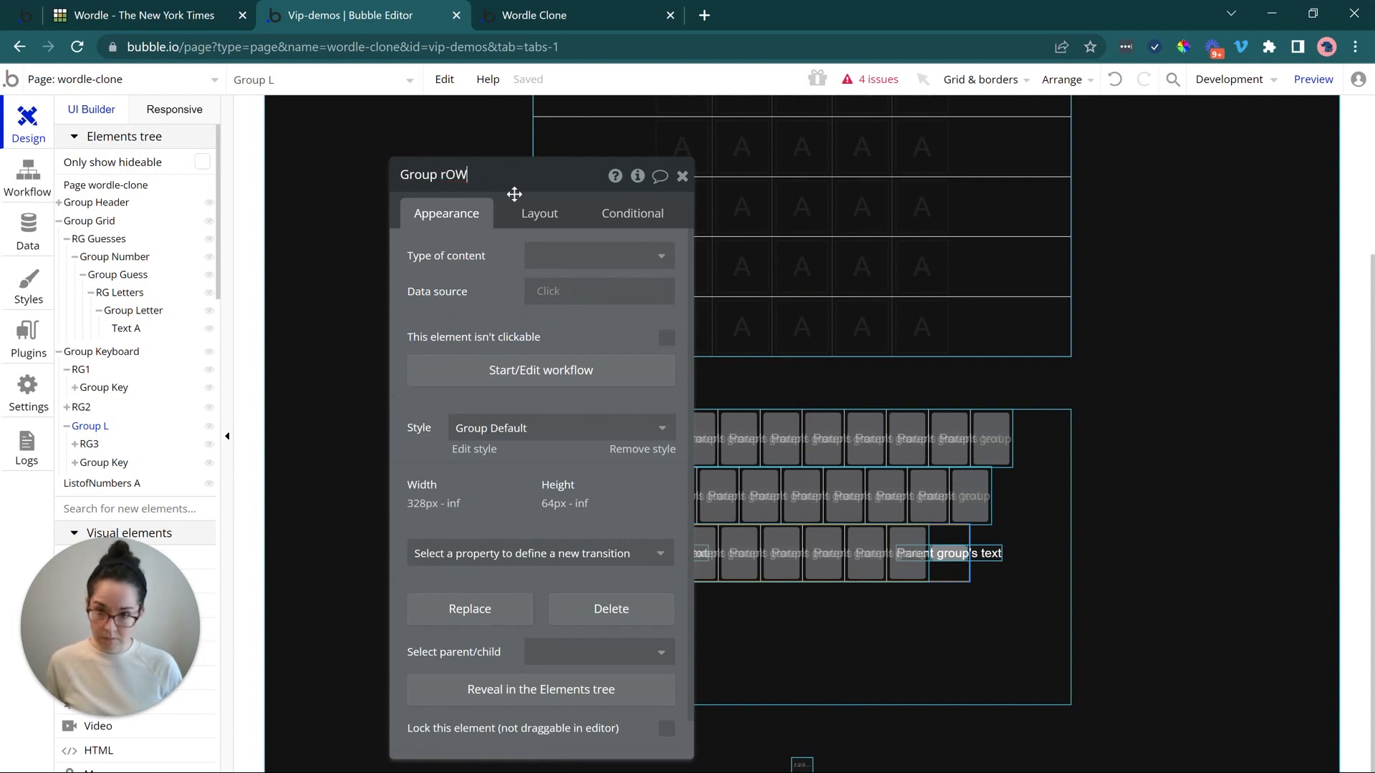
type("Row 3")
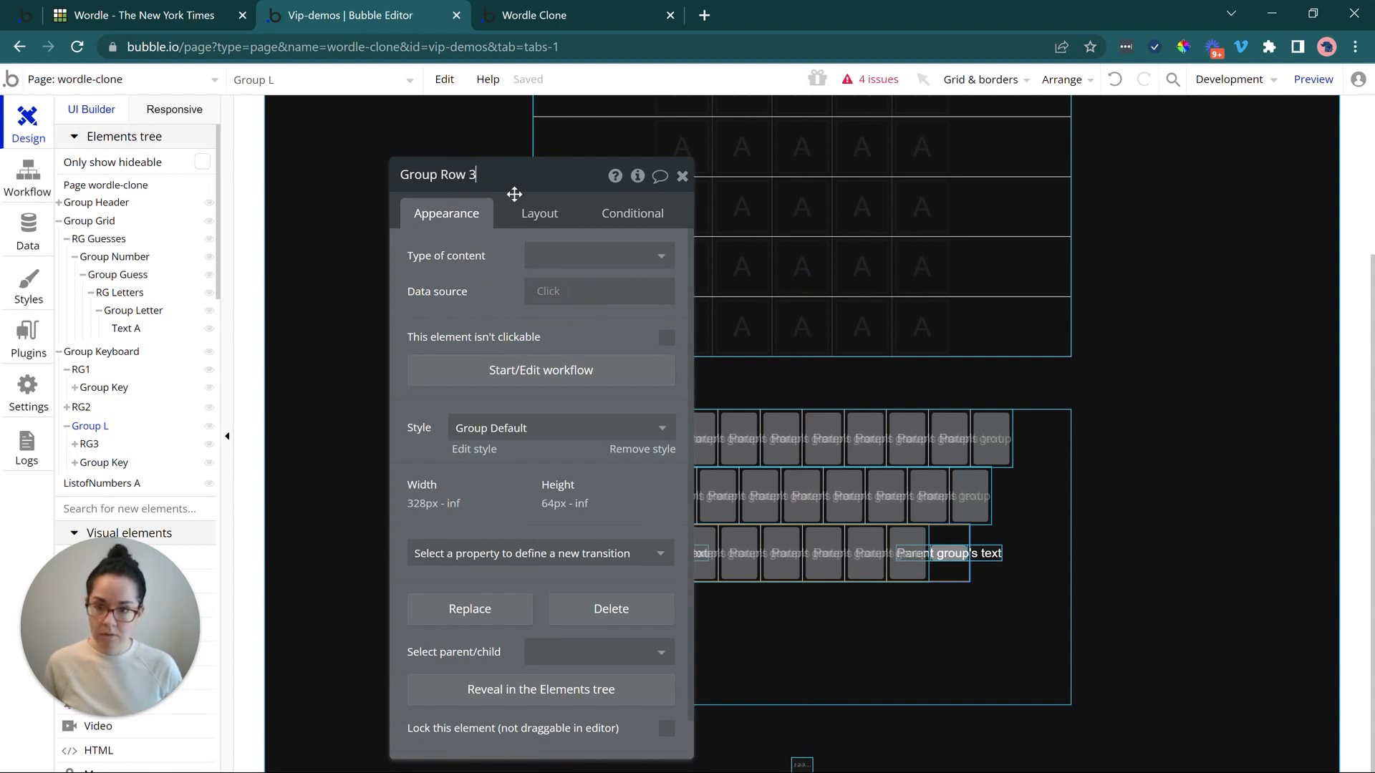
left_click(104, 449)
left_click(106, 464)
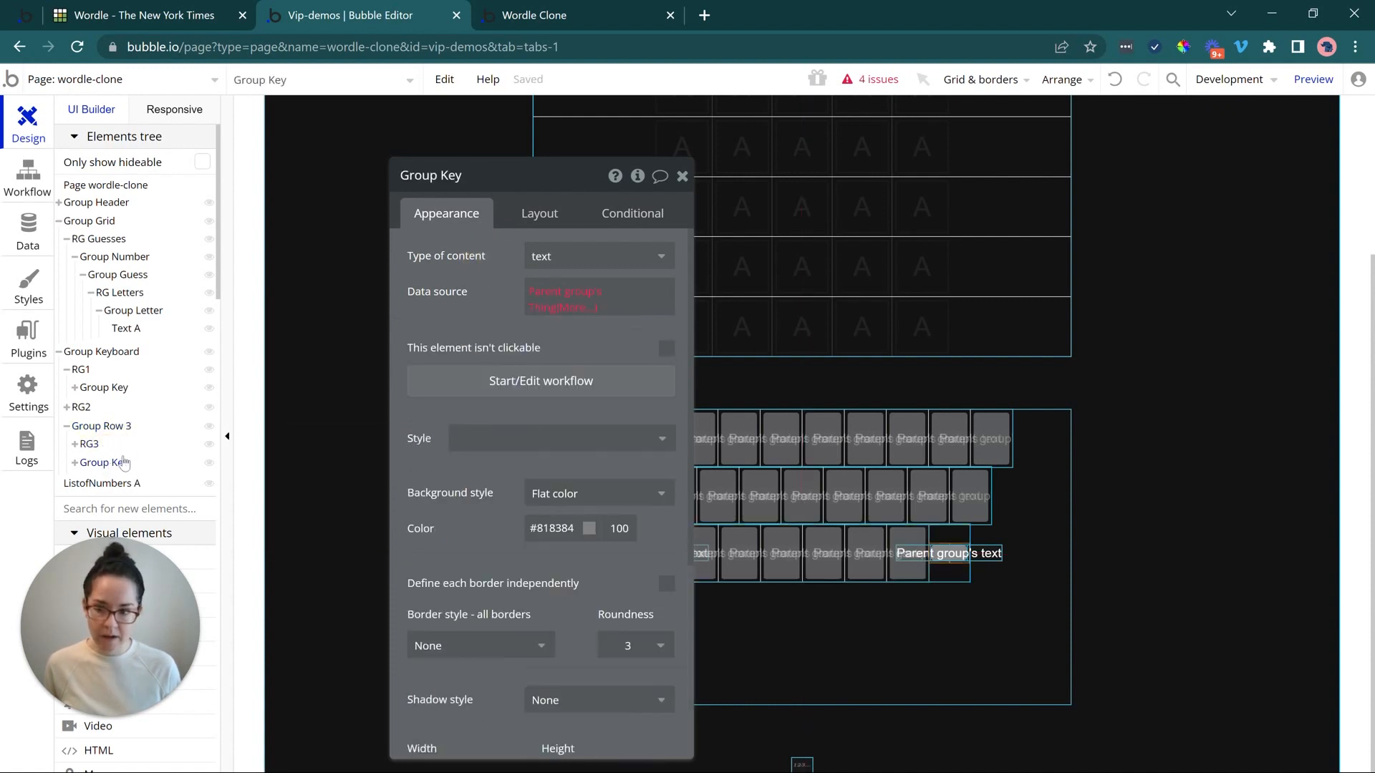
left_click_drag(439, 175, 540, 177)
type("Enter")
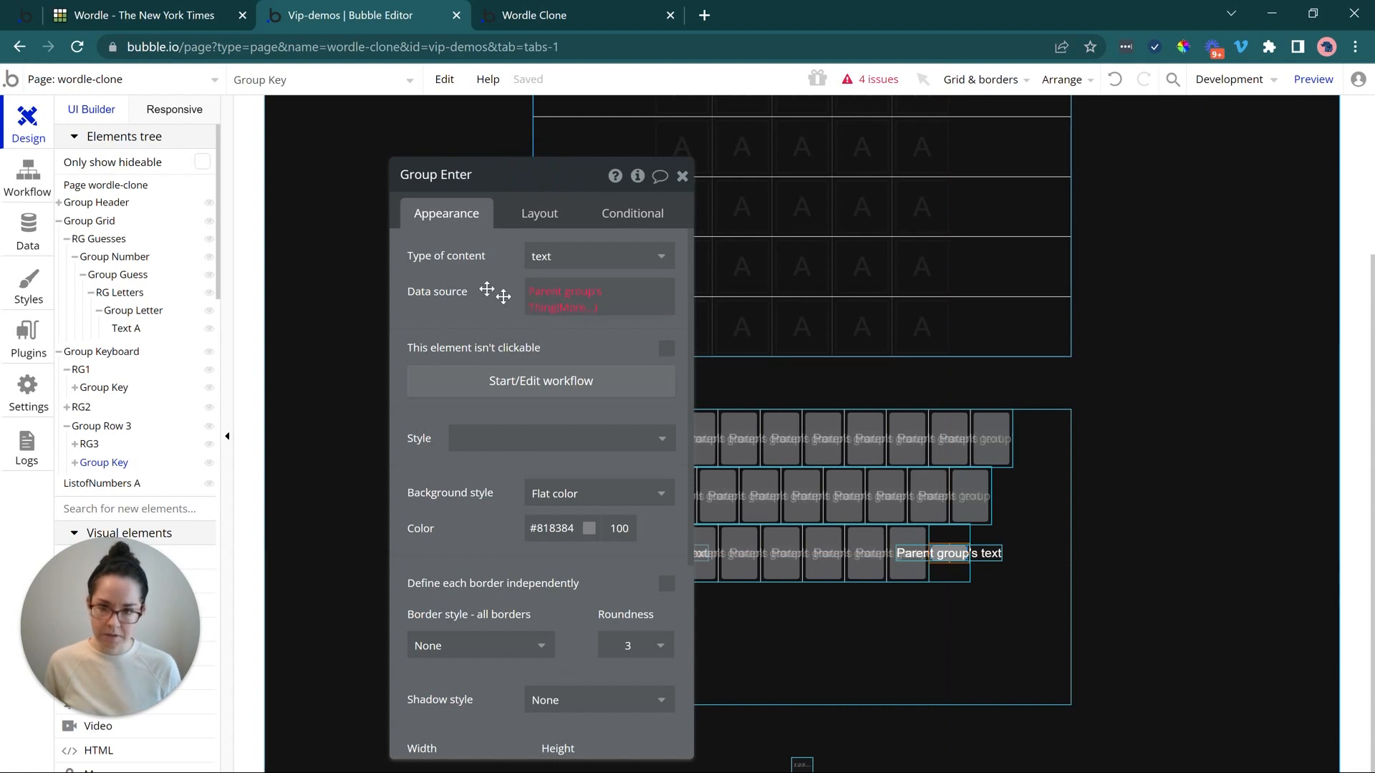
- Make Group Enter the first element in Group Row 3, ahead of the third row of letter keys
left_click_drag(487, 289, 347, 273)
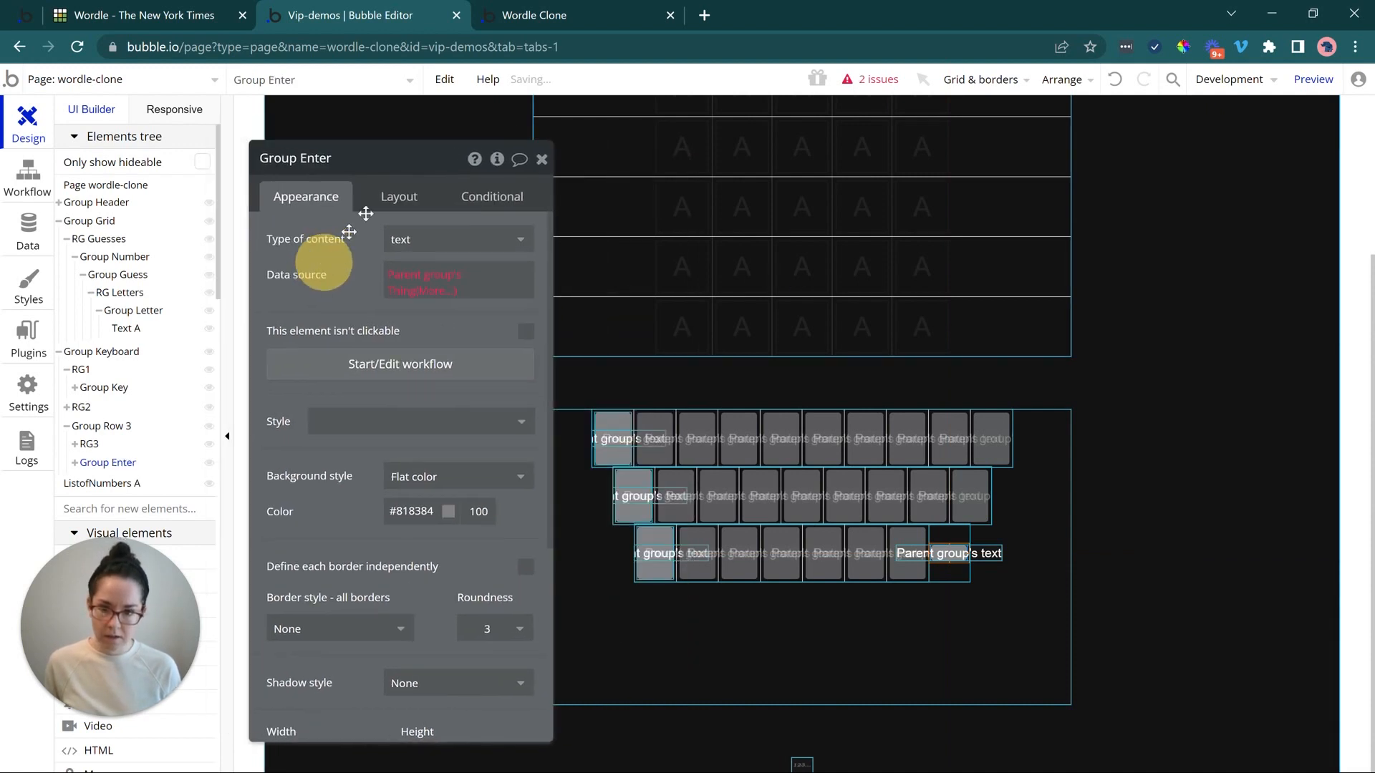
left_click(399, 196)
left_click(343, 428)
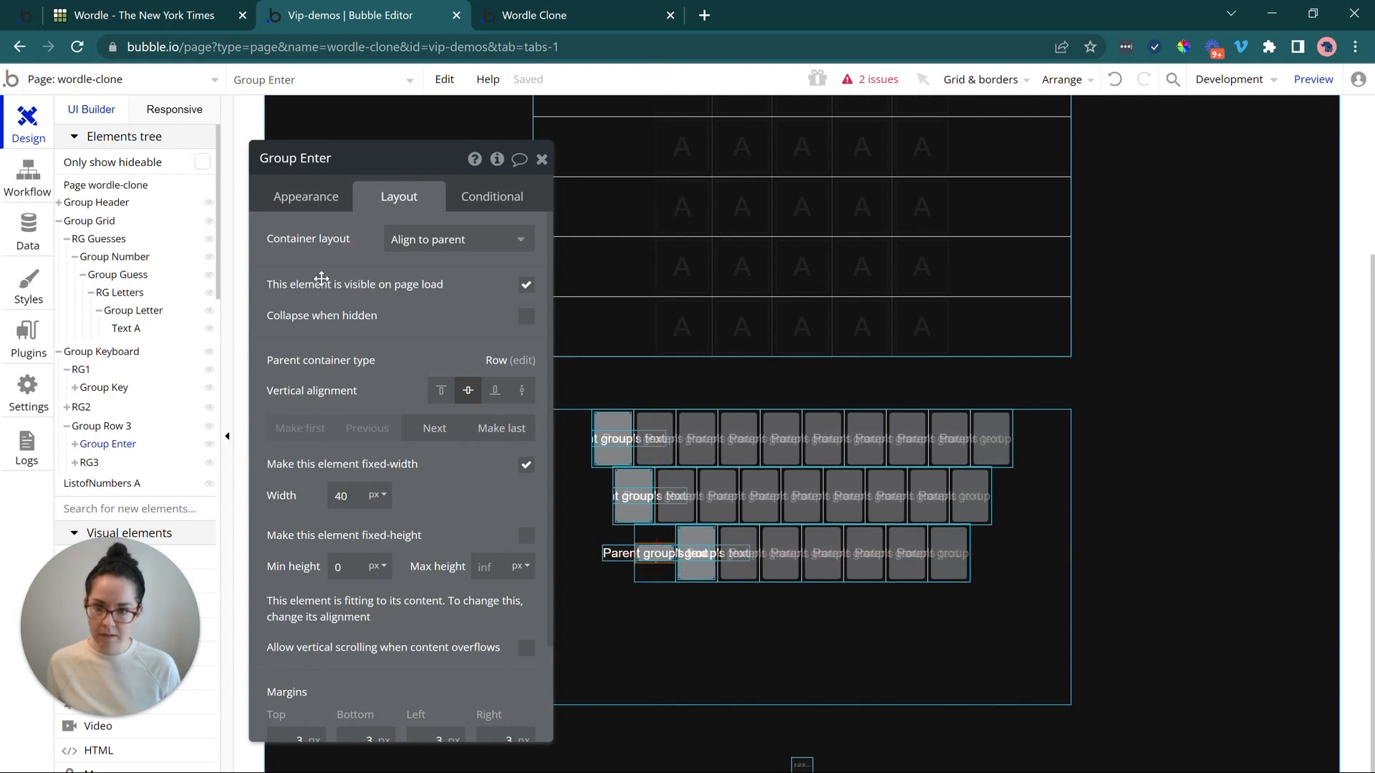
- Clear the content type and data source of Group Enter
left_click(316, 206)
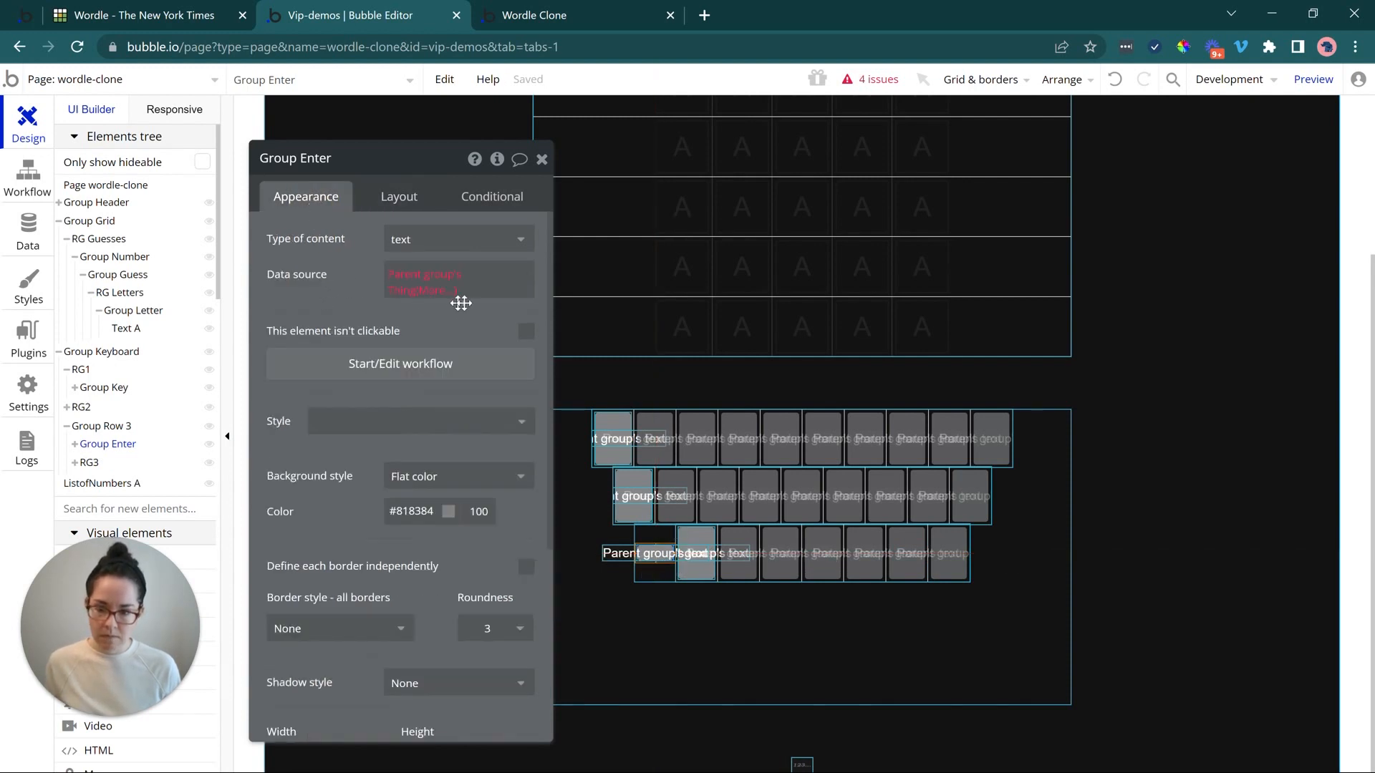
left_click(453, 239)
left_click(445, 279)
right_click(438, 278)
left_click(519, 279)
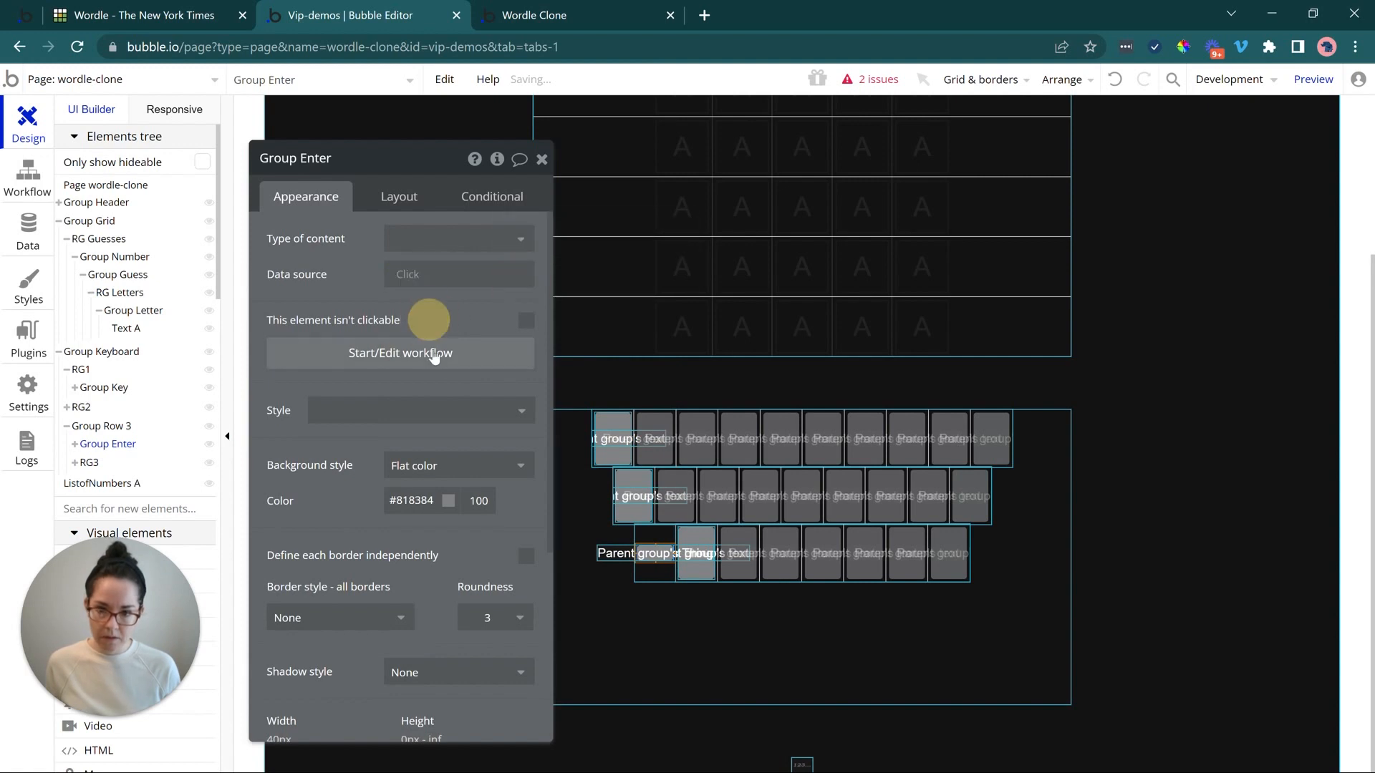
- Replace the dynamic text inside Group Enter with the static label ENTER
left_click(401, 196)
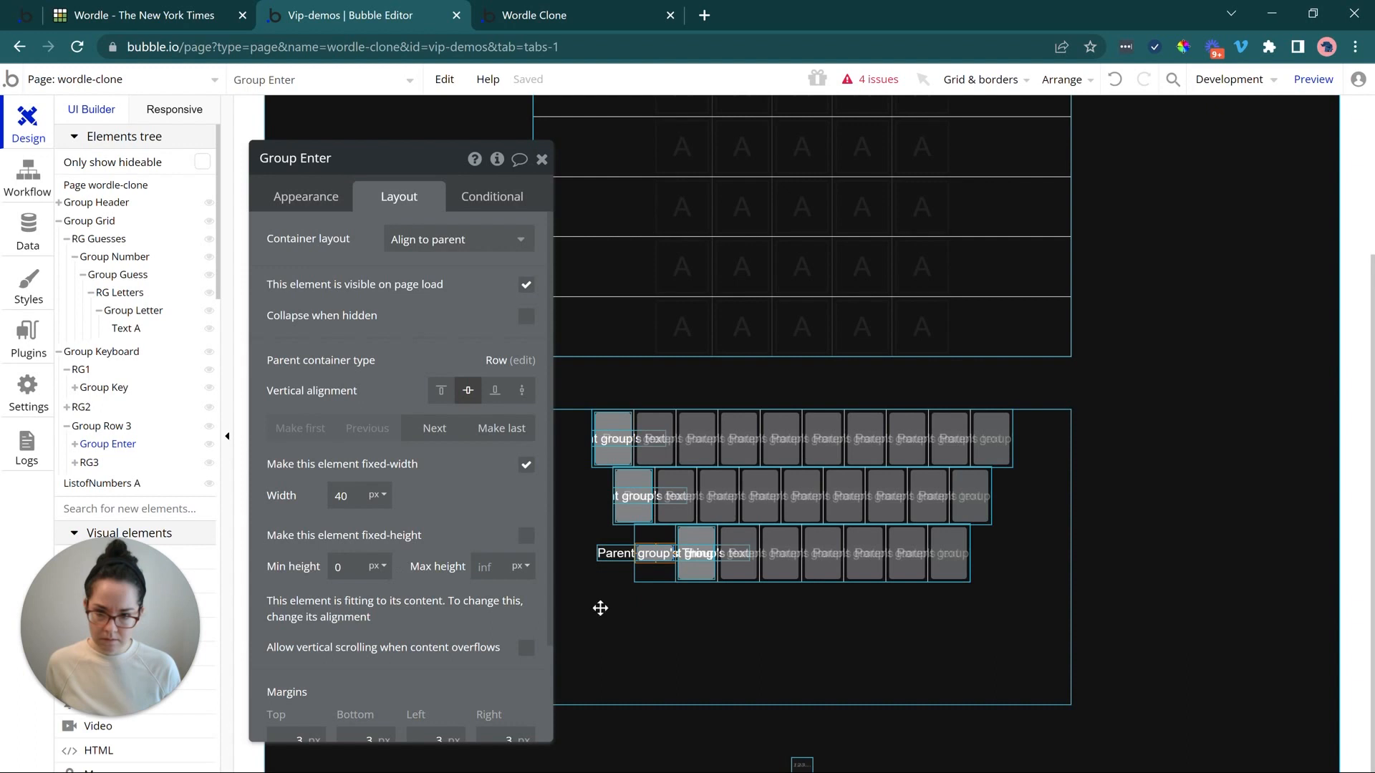
left_click(637, 555)
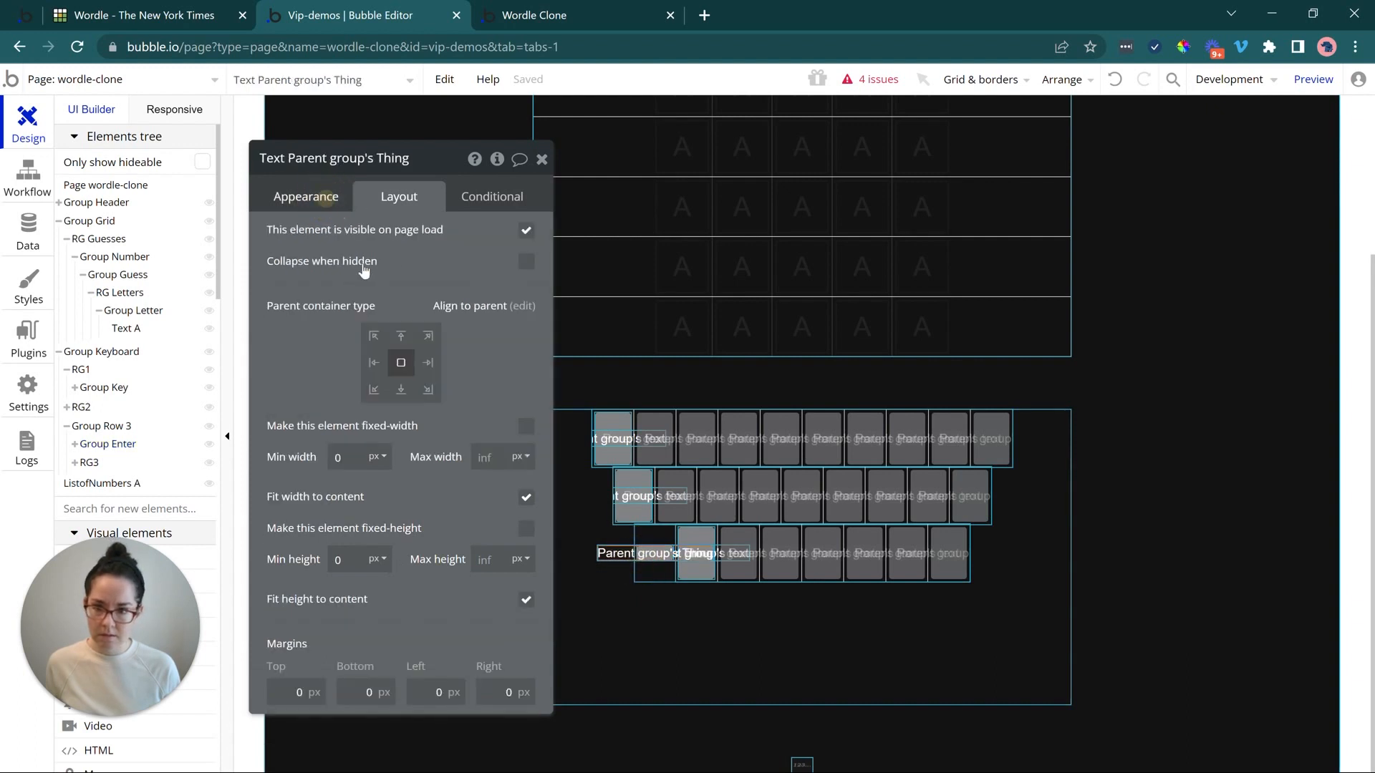
left_click(325, 198)
right_click(372, 262)
left_click(565, 310)
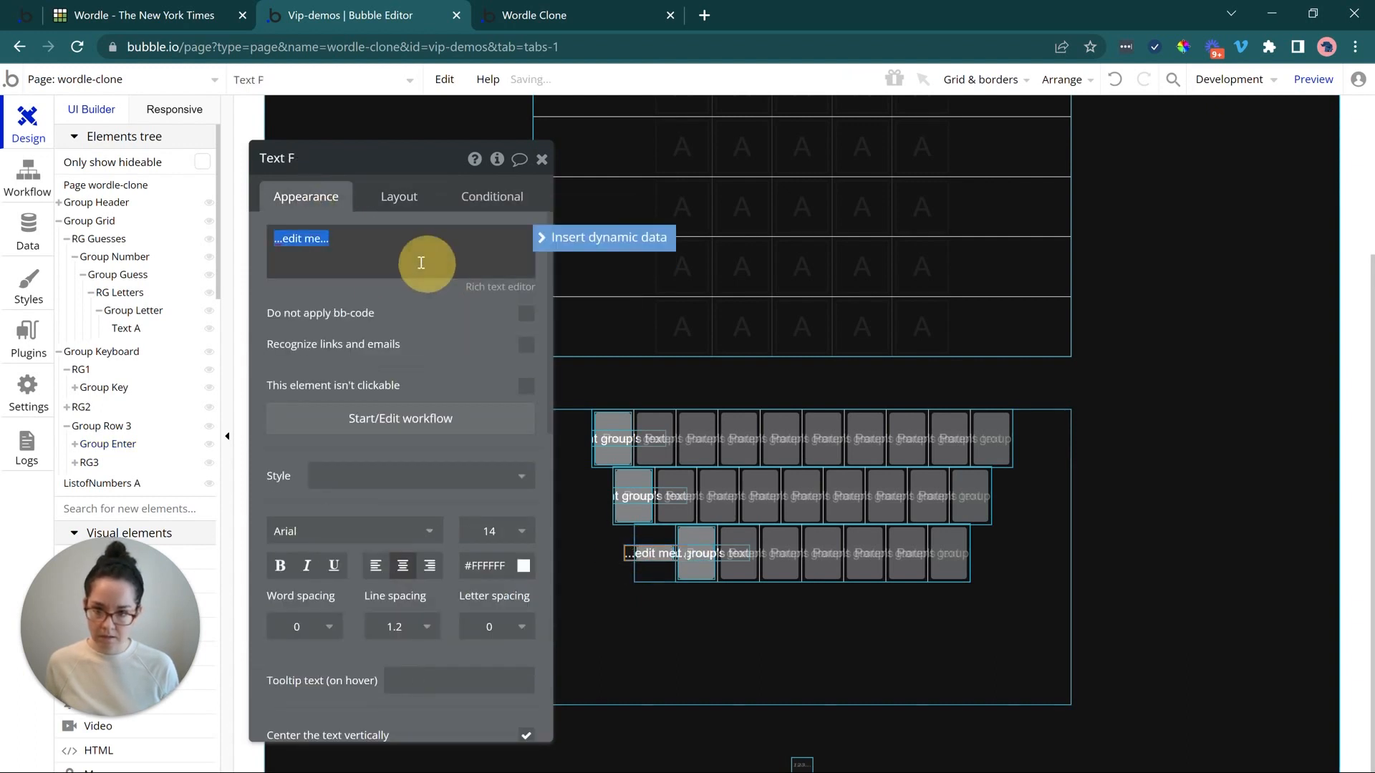
type("ENTER")
left_click(373, 335)
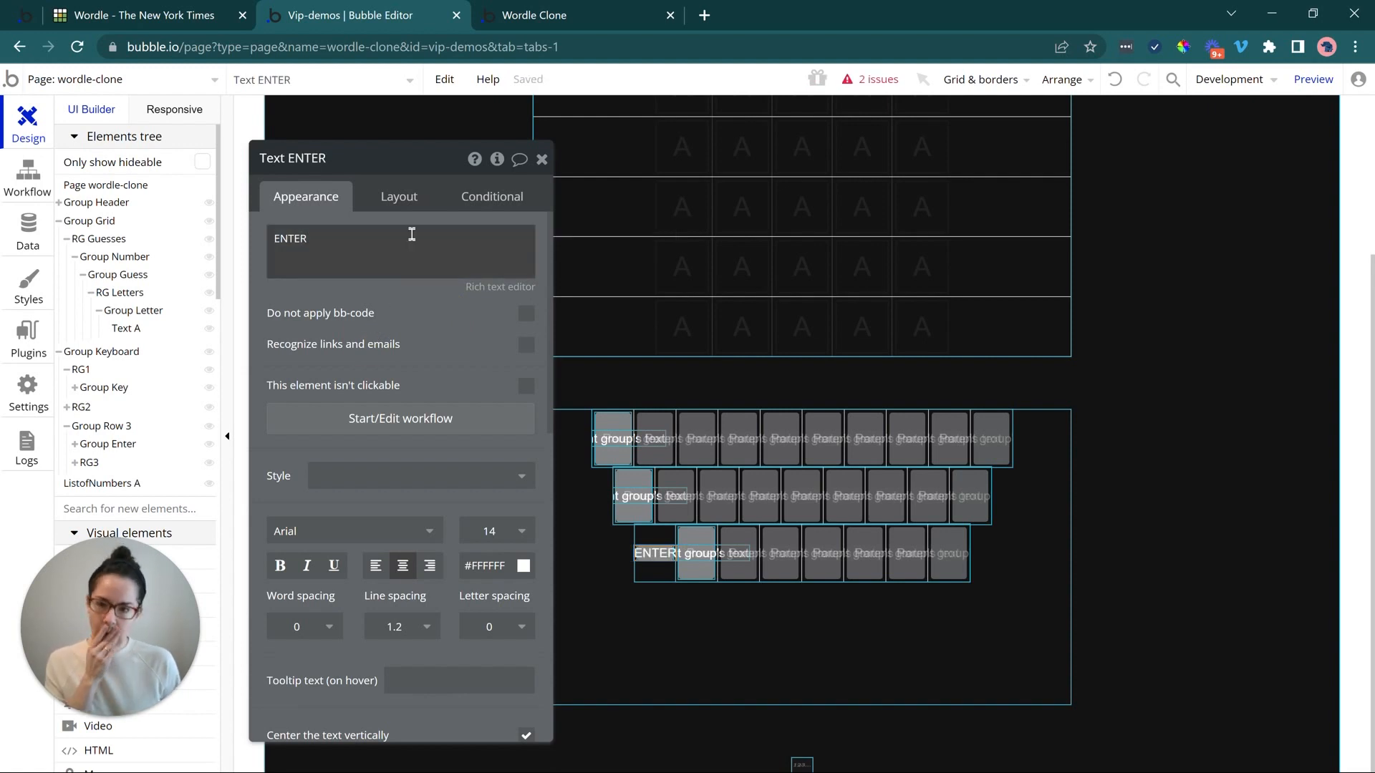
- Turn off Group Enter's fixed width, fit its width to its content, and make it fixed-height
left_click(399, 197)
left_click(526, 602)
left_click(525, 601)
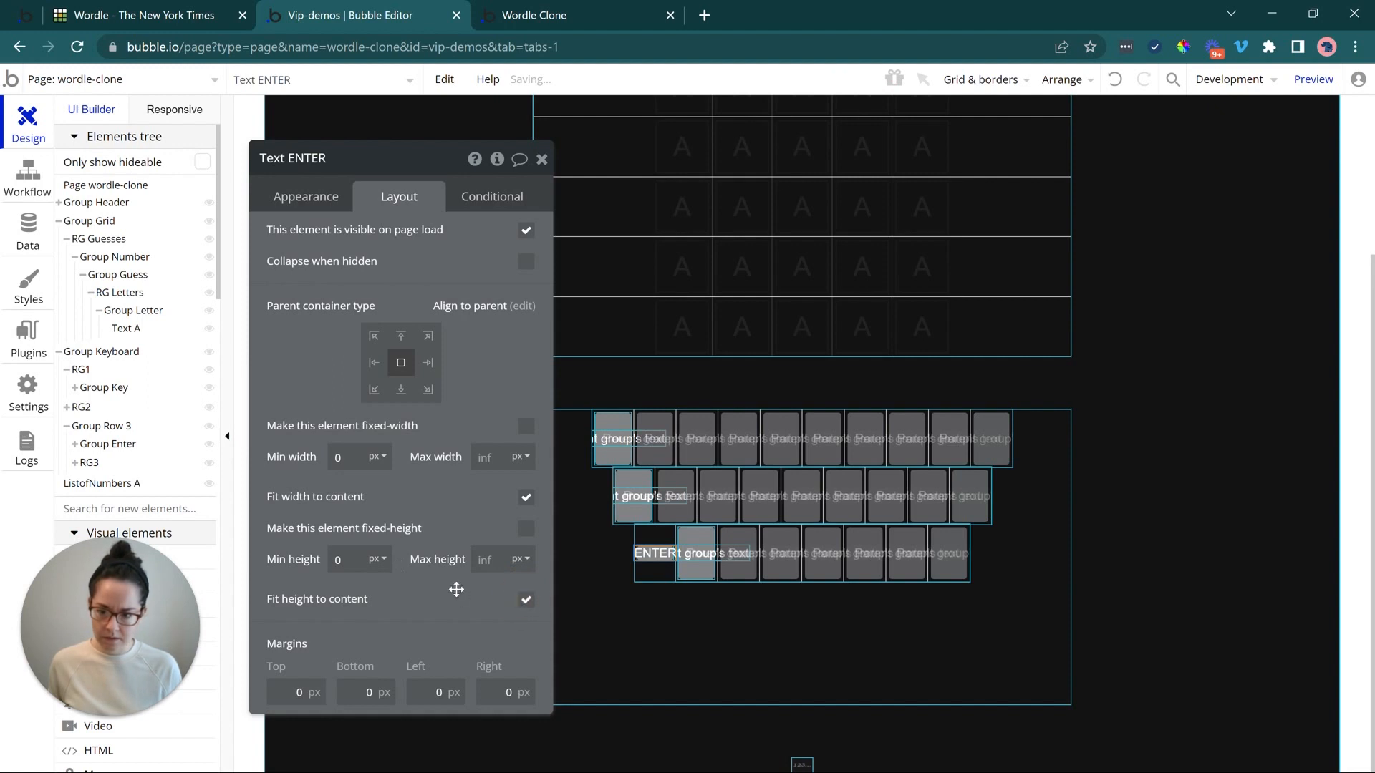
left_click(94, 445)
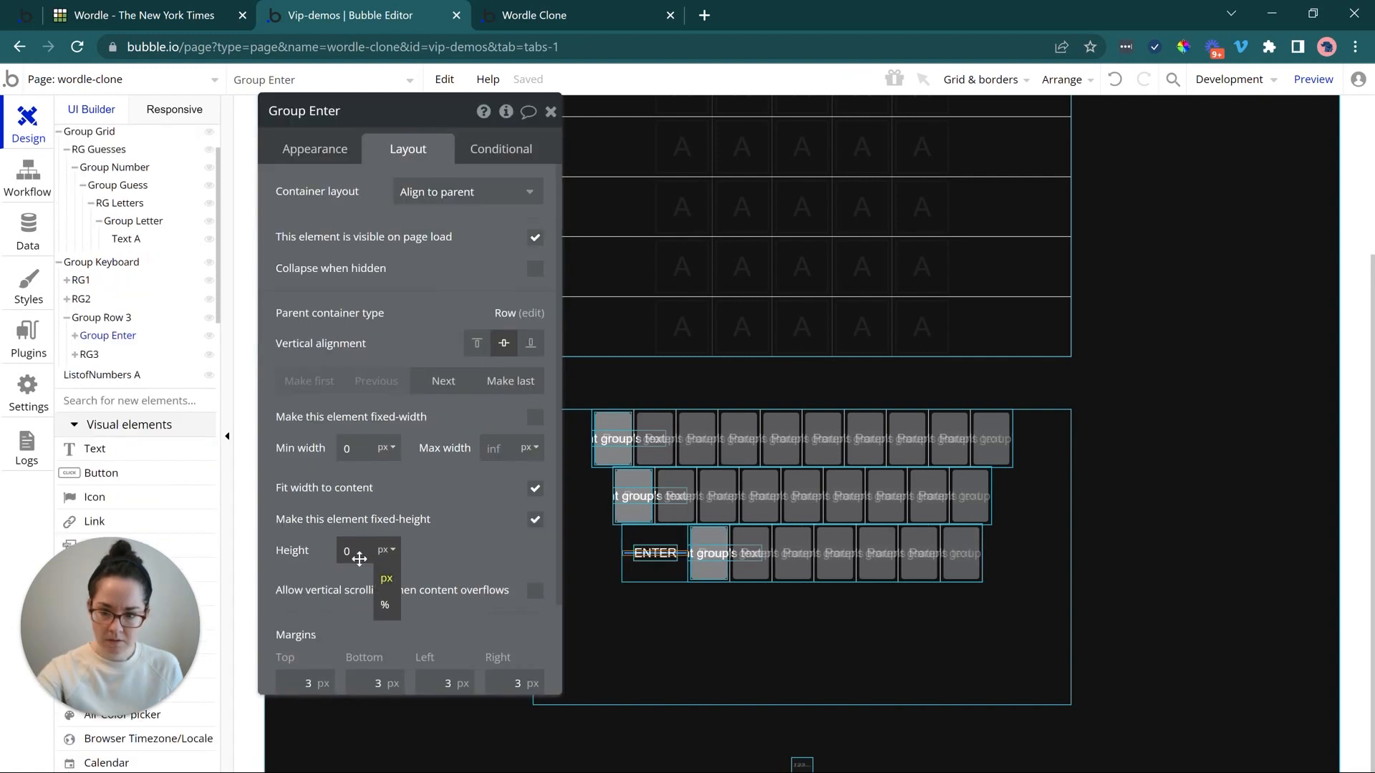
left_click(348, 553)
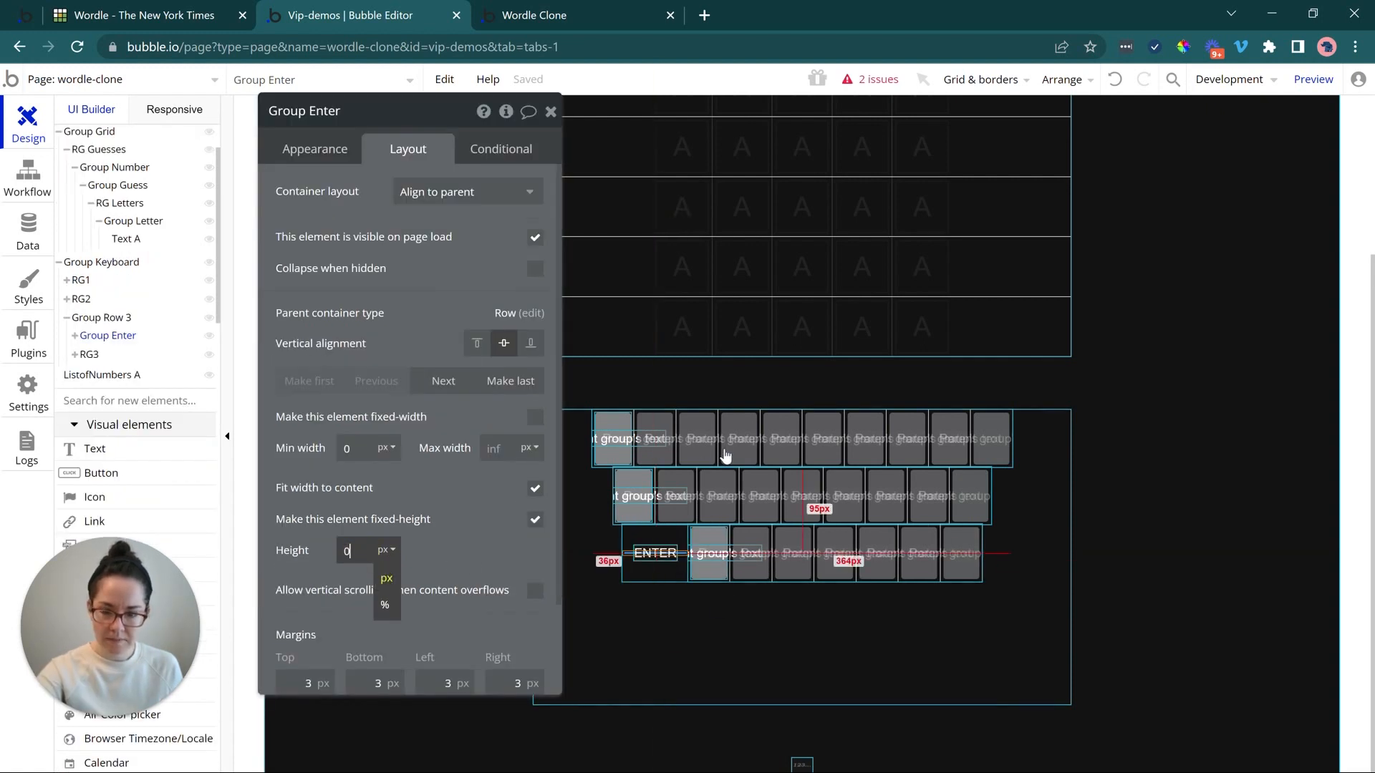
- Make the Group Key in the first keyboard row fixed-height at 60 px
left_click(628, 453)
left_click(481, 494)
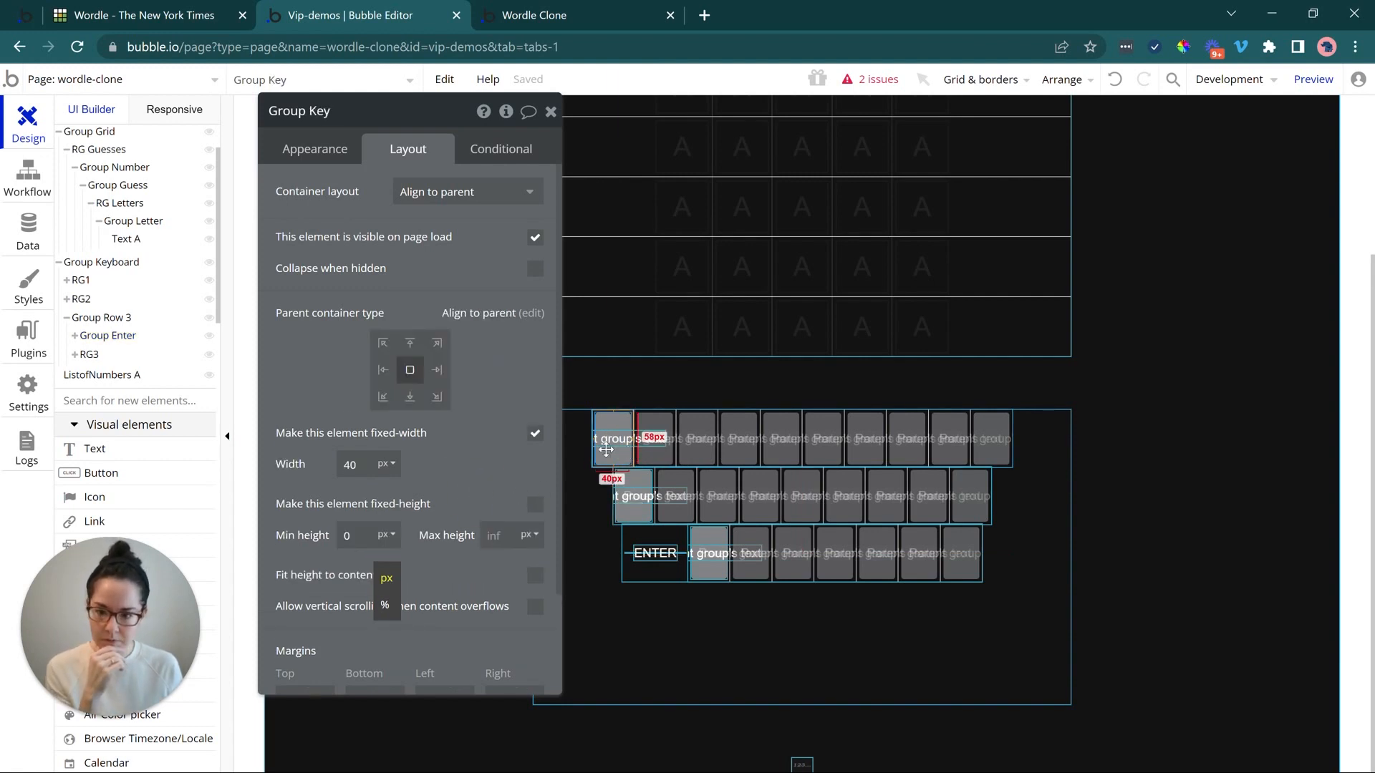
left_click(534, 506)
left_click(363, 548)
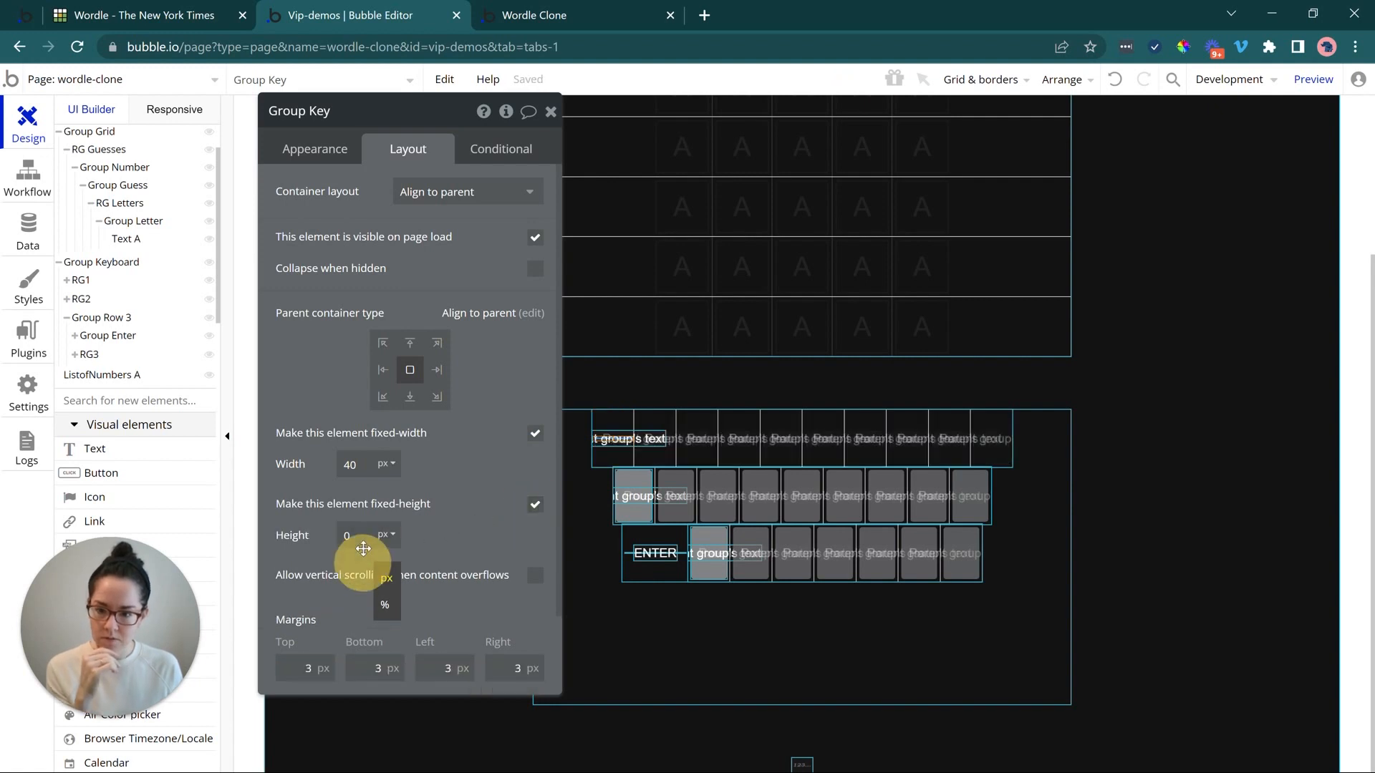
left_click(303, 539)
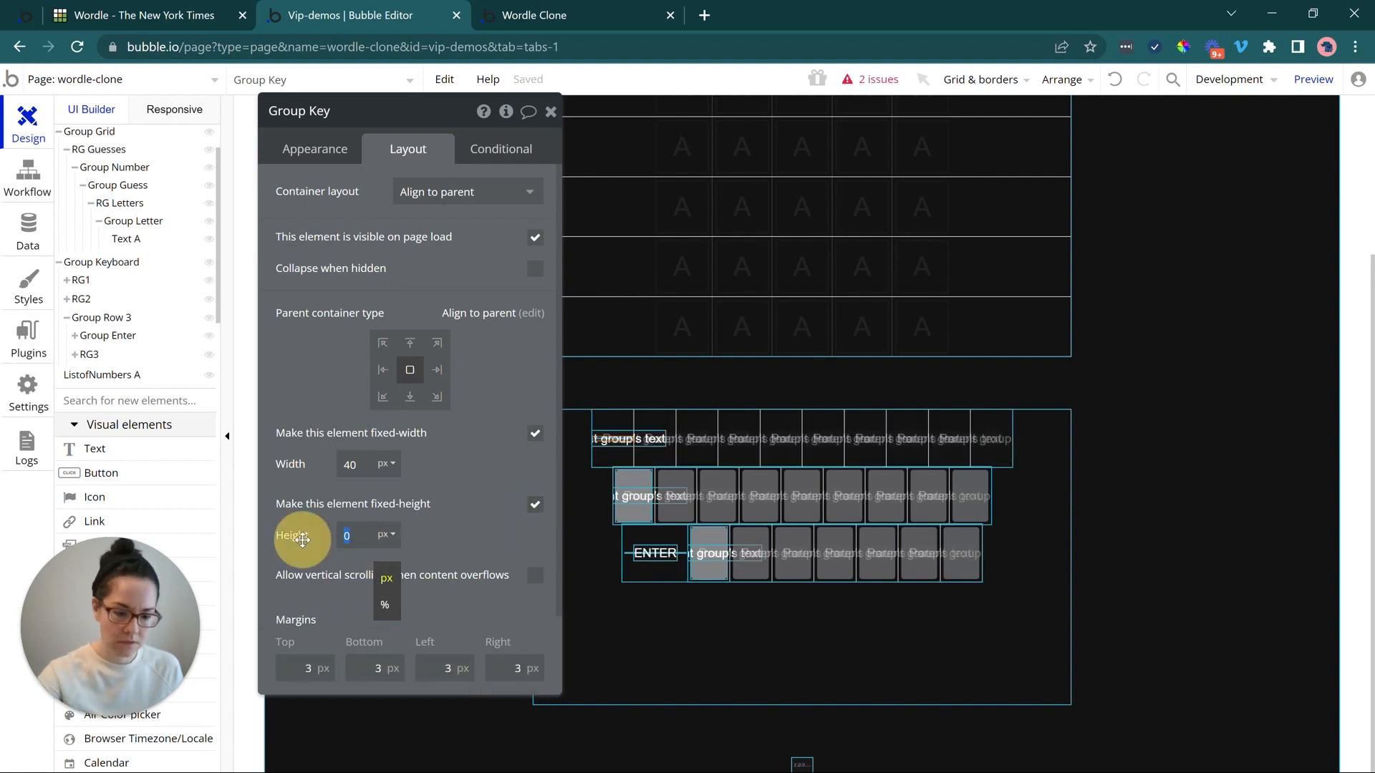
type("40")
left_click(351, 555)
left_click_drag(358, 537, 338, 530)
type("60")
left_click(343, 564)
- Give the Group Key in the second keyboard row a fixed height of 60 px
left_click(632, 502)
left_click(535, 506)
left_click(536, 505)
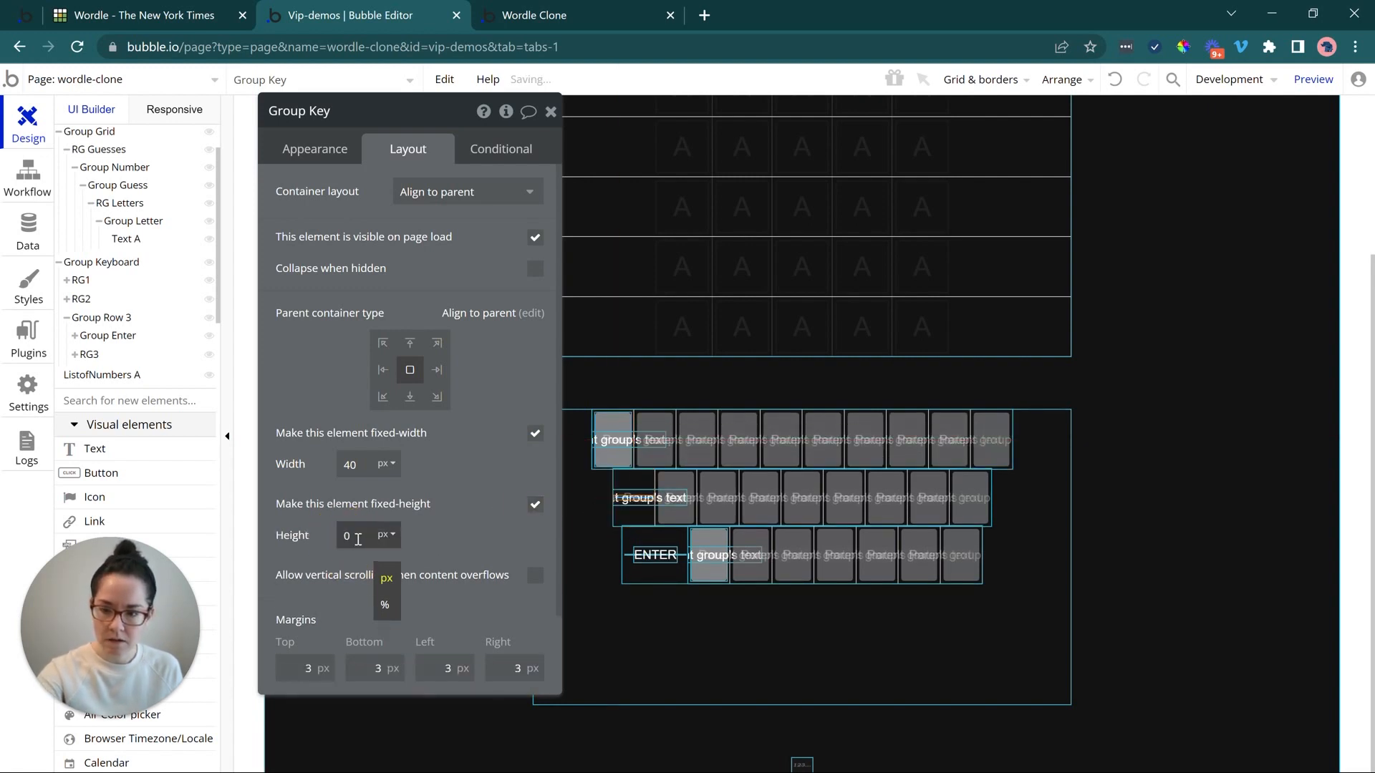
left_click(304, 555)
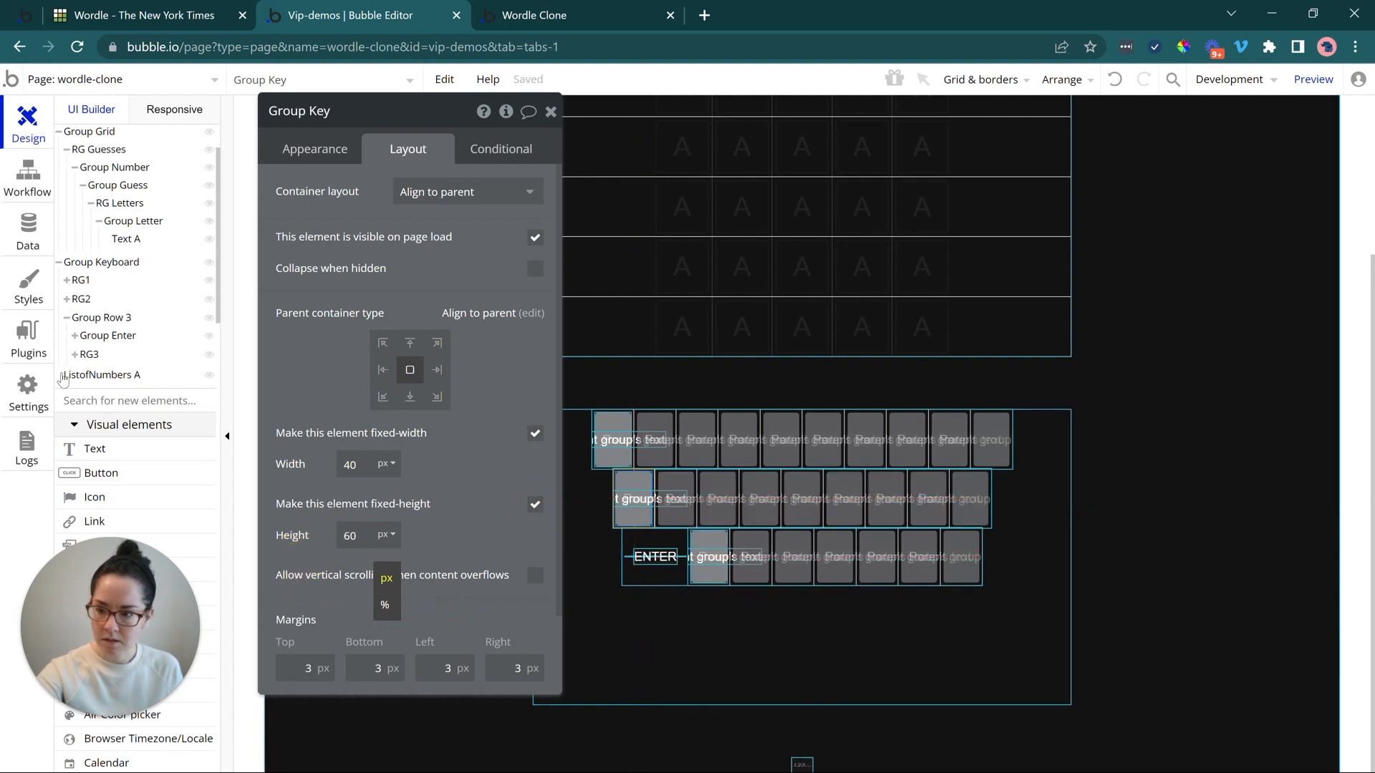
- Set the fixed height of Group Enter to 60 px
left_click(93, 332)
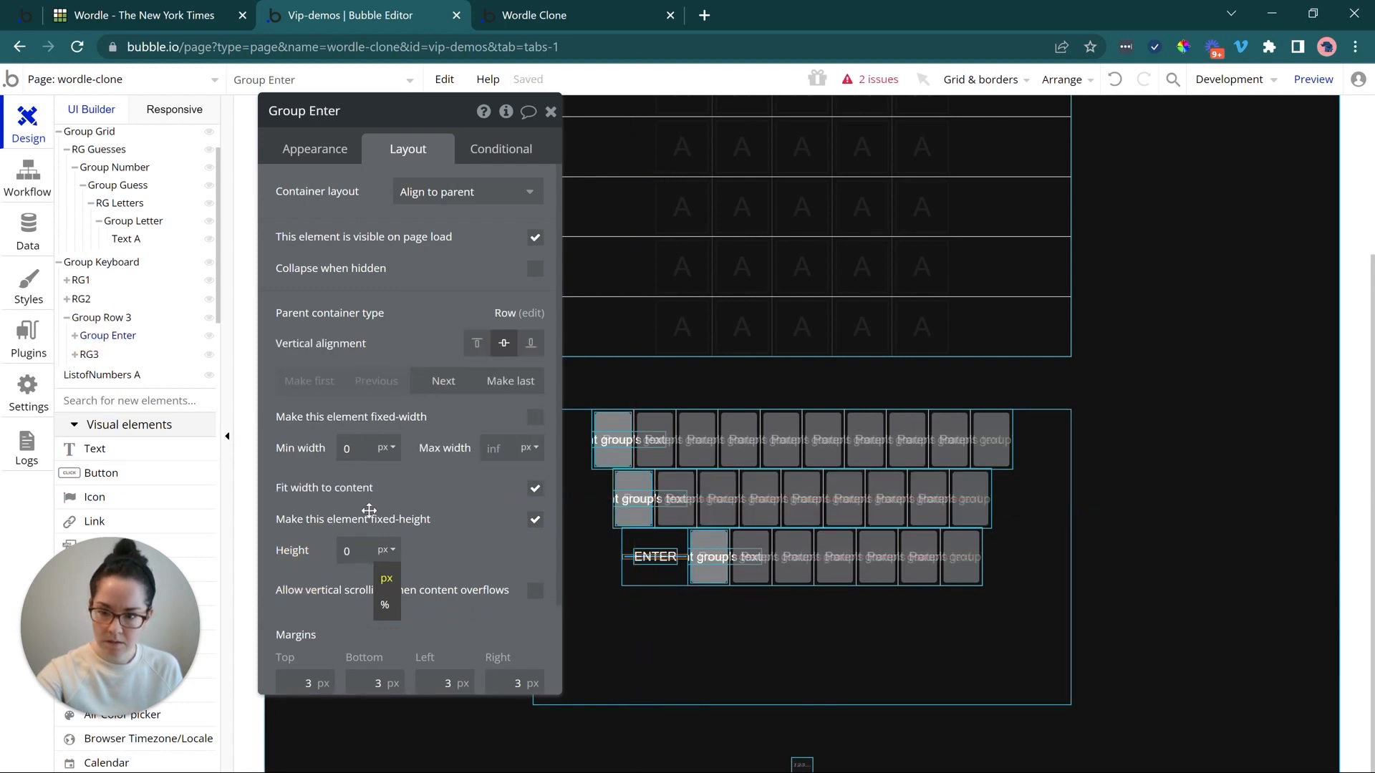
left_click_drag(372, 547, 325, 549)
type("60")
left_click(314, 549)
- Set the Group Key in the third keyboard row to a fixed height of 60 px, matching the other rows
left_click(643, 521)
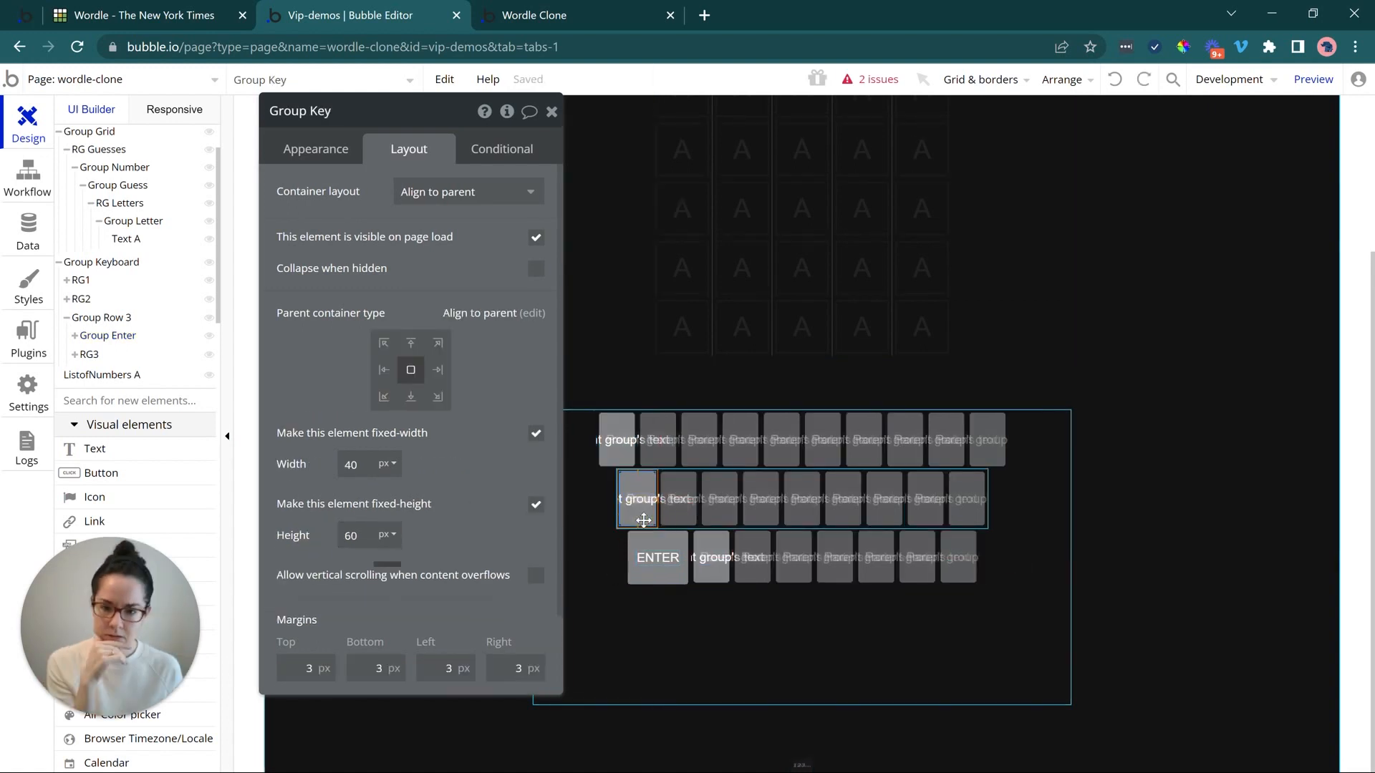
left_click(702, 569)
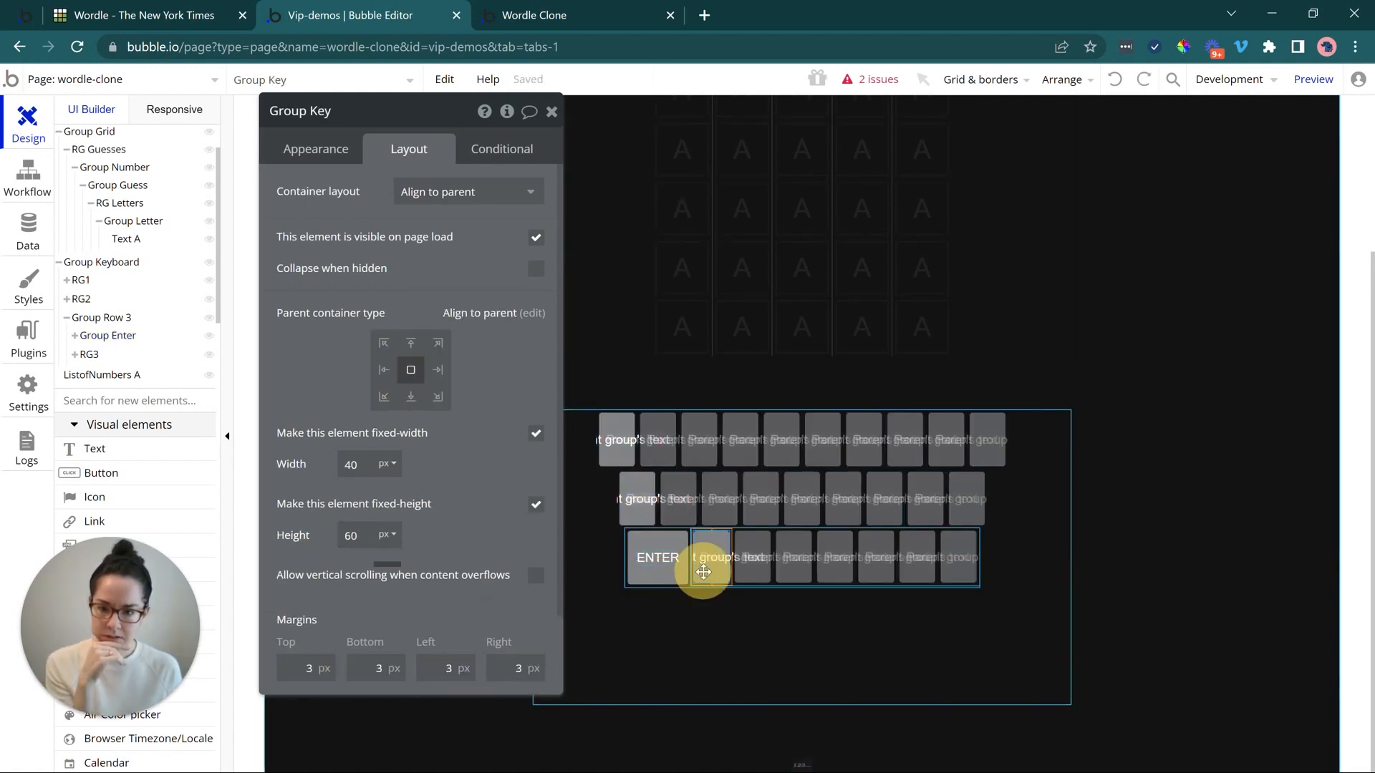
left_click(536, 504)
double_click(358, 533)
type("60")
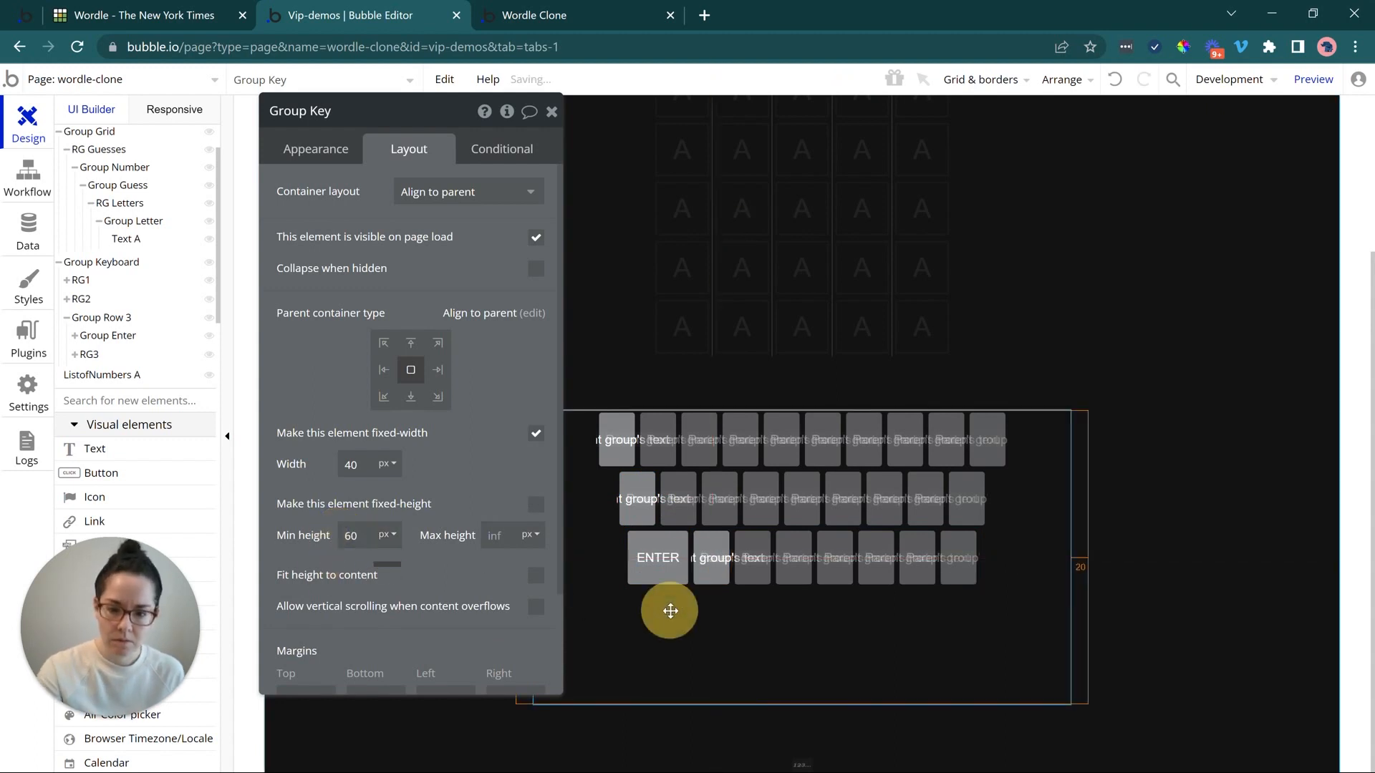
left_click(669, 610)
left_click(706, 581)
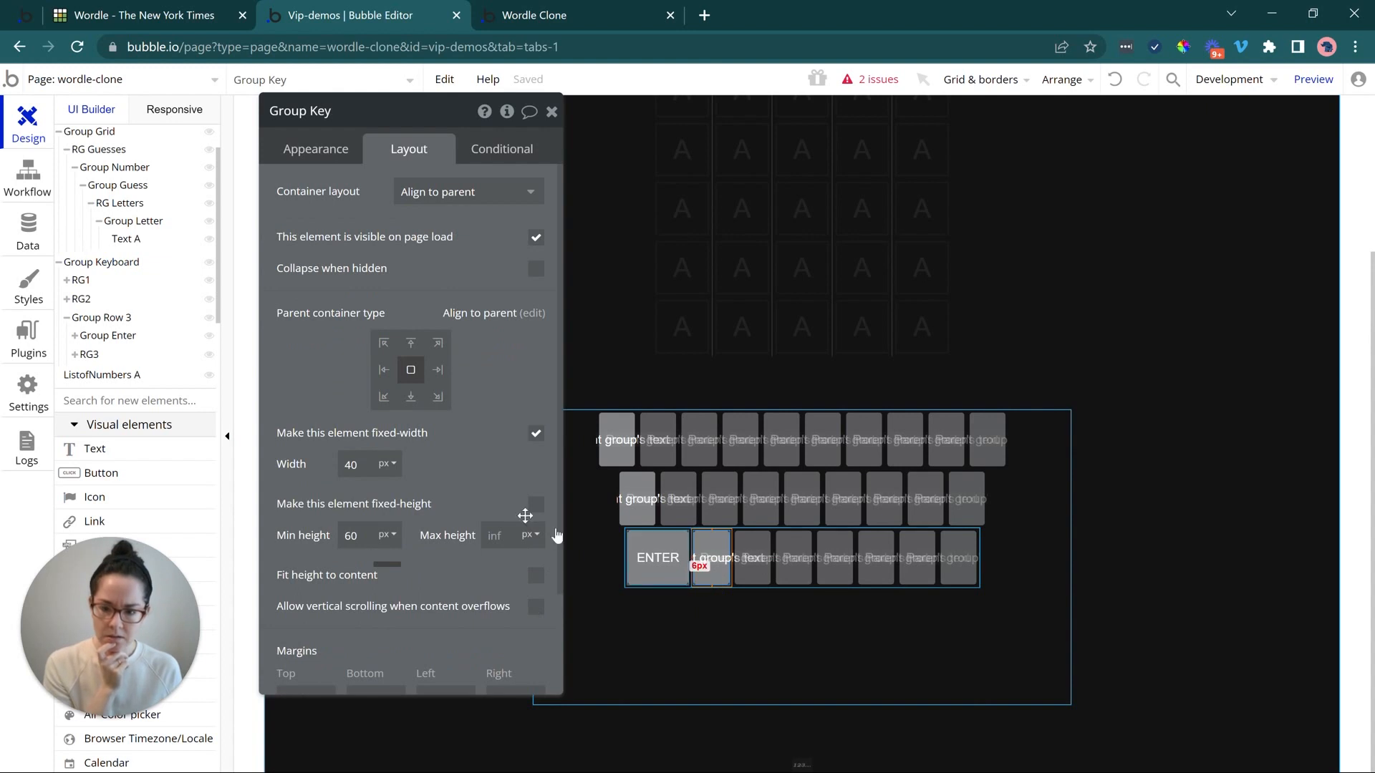
left_click(536, 504)
left_click(638, 515)
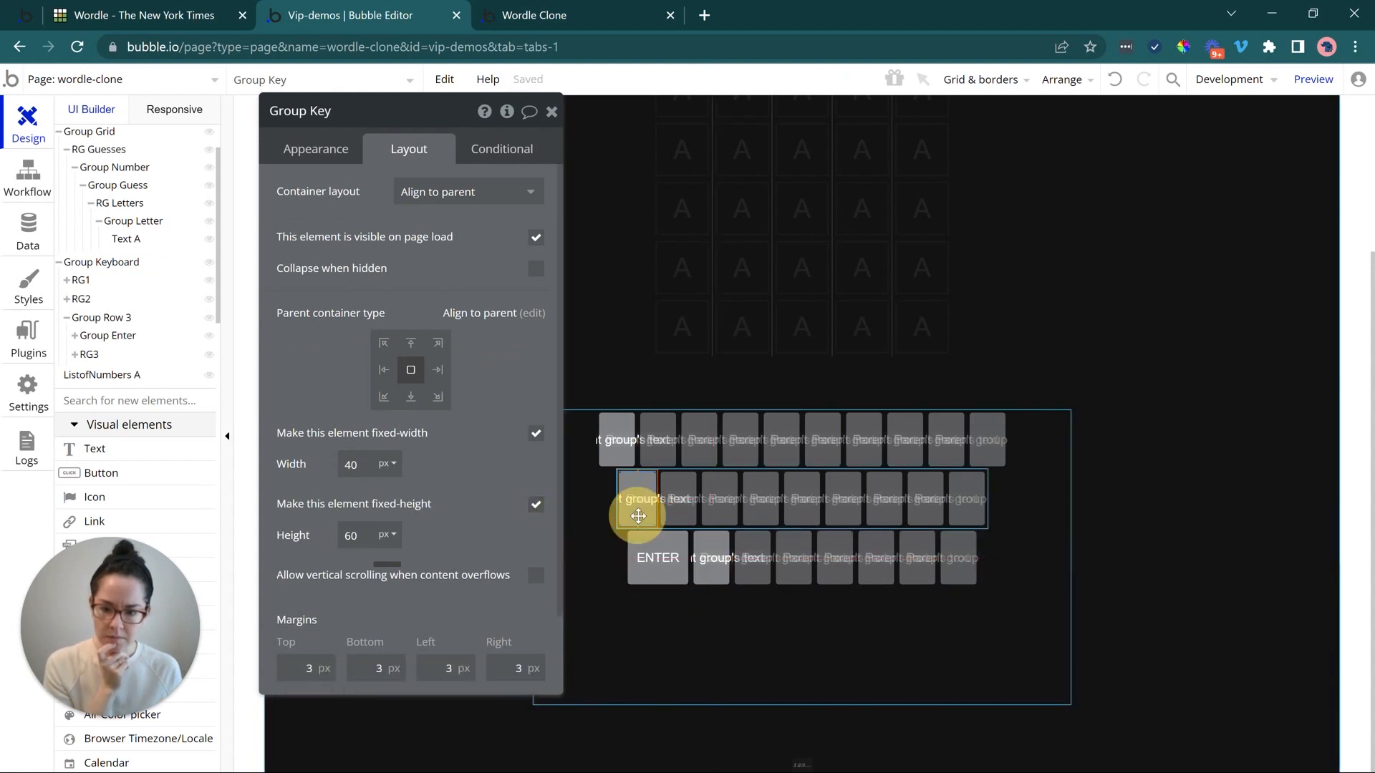
left_click(628, 461)
- Copy Group Enter and paste the duplicate into RG3 in the third keyboard row
left_click(669, 571)
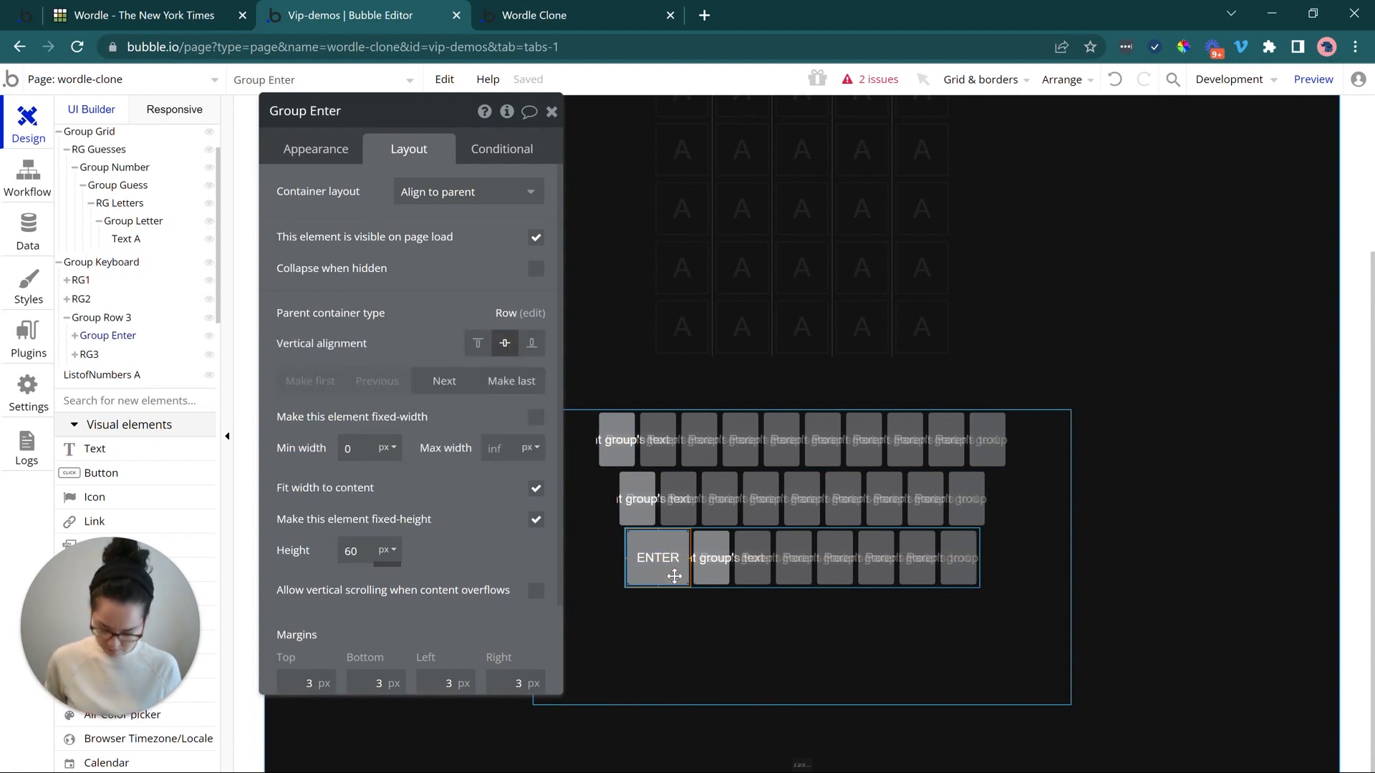
left_click(753, 579)
left_click(669, 574)
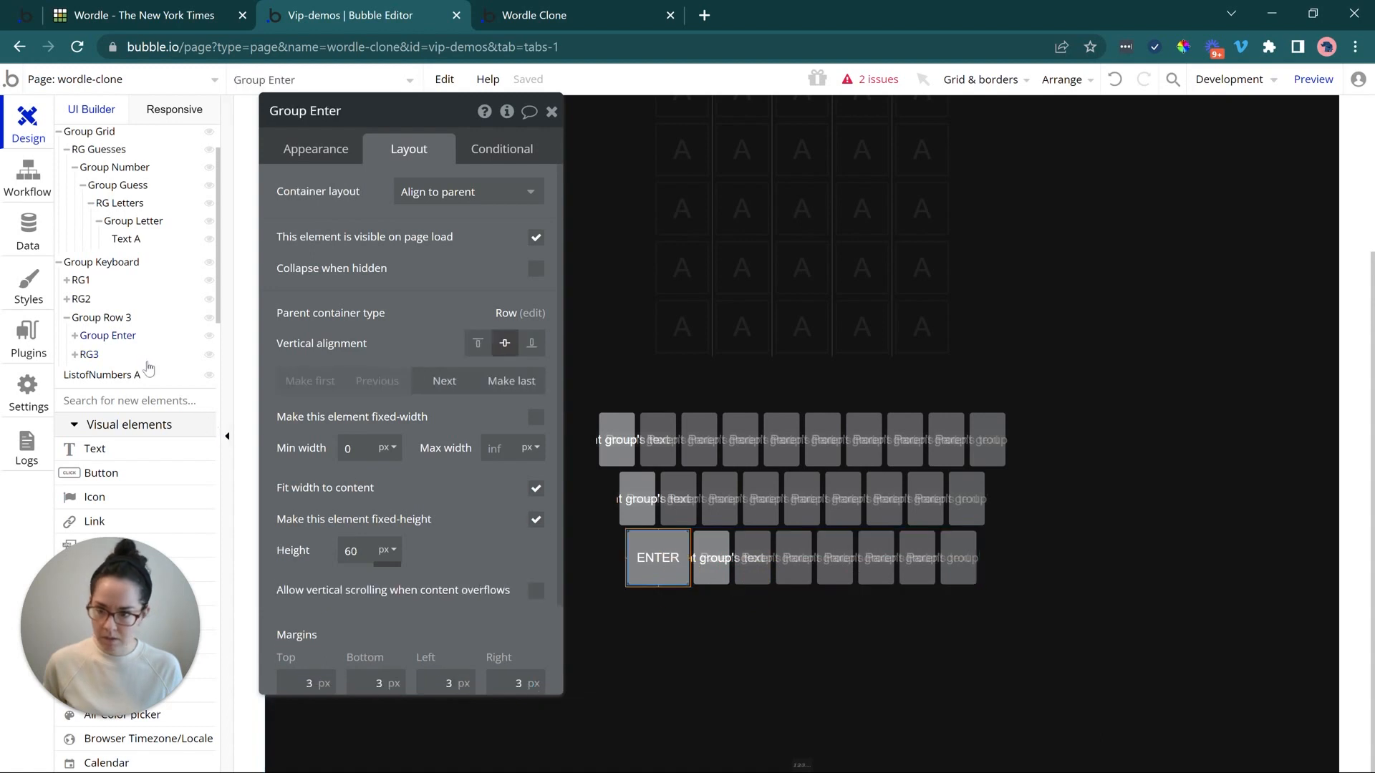
left_click(125, 342)
left_click(117, 317)
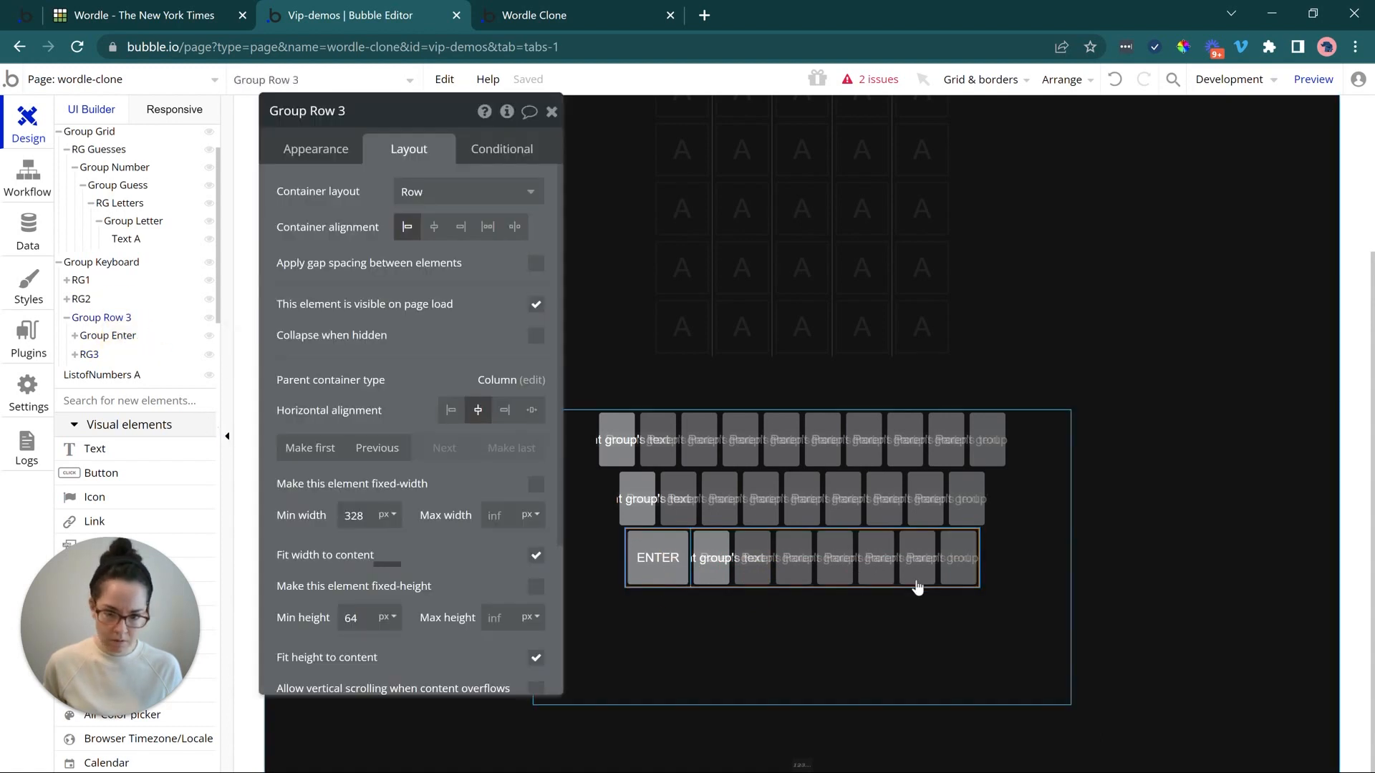
left_click(915, 581)
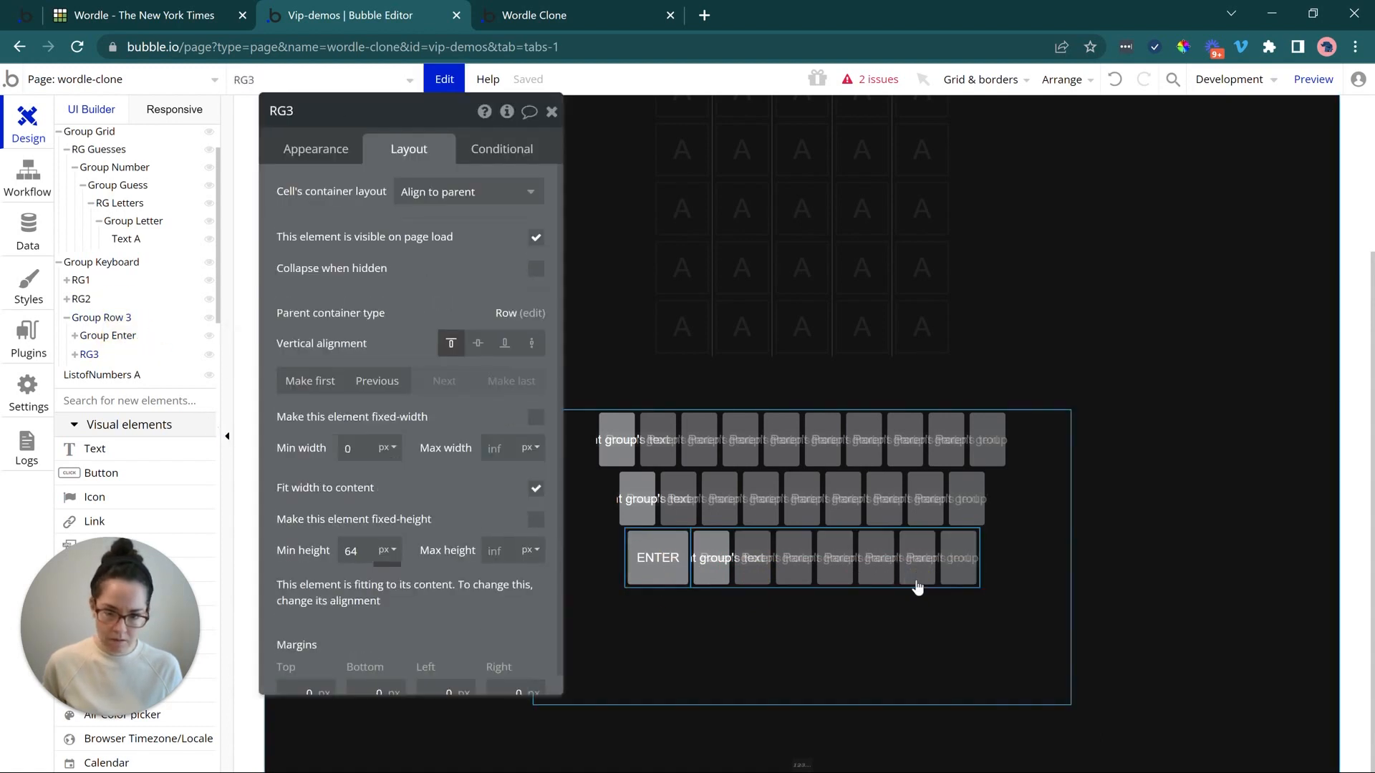
key("ctrl+v")
- Move the pasted Group Enter out of RG3 into Group Row 3 and make it the row's last element
left_click(75, 354)
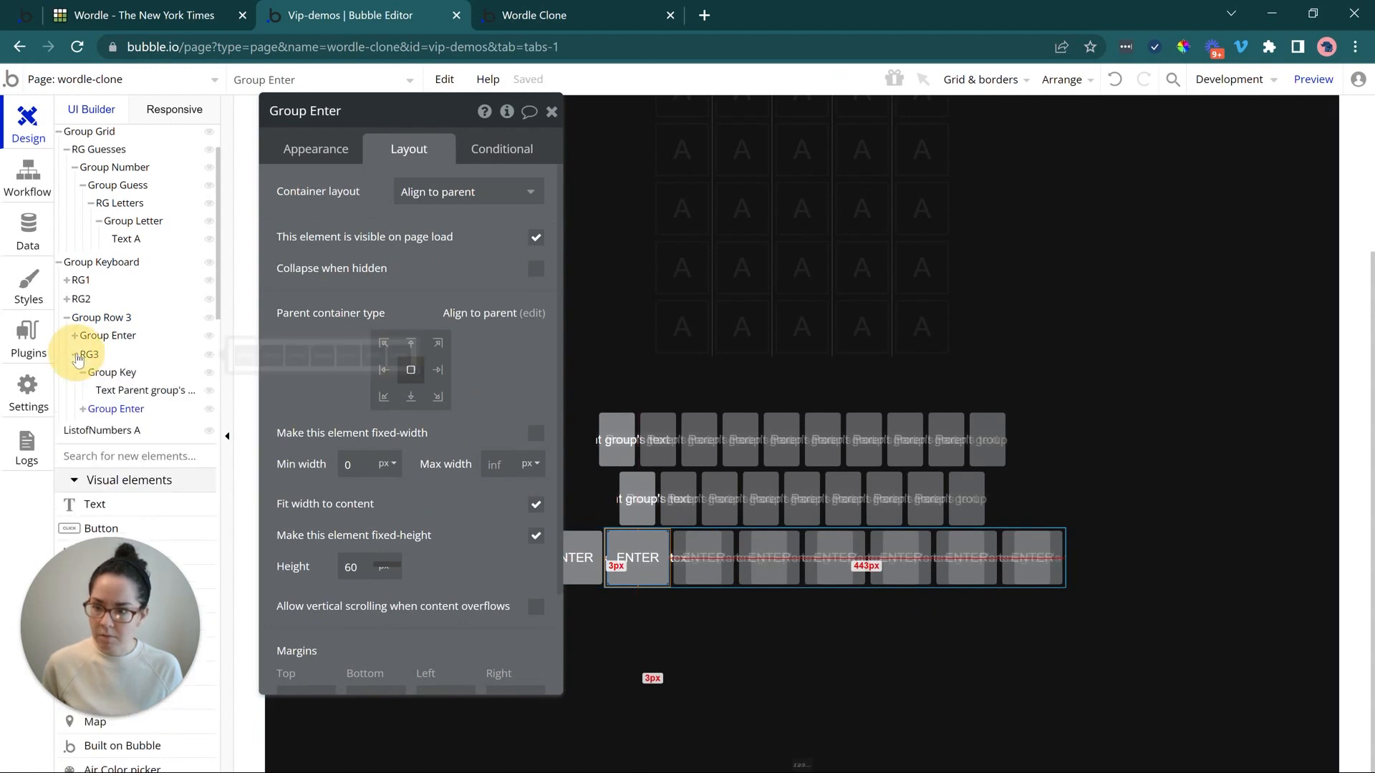
left_click_drag(102, 419, 76, 362)
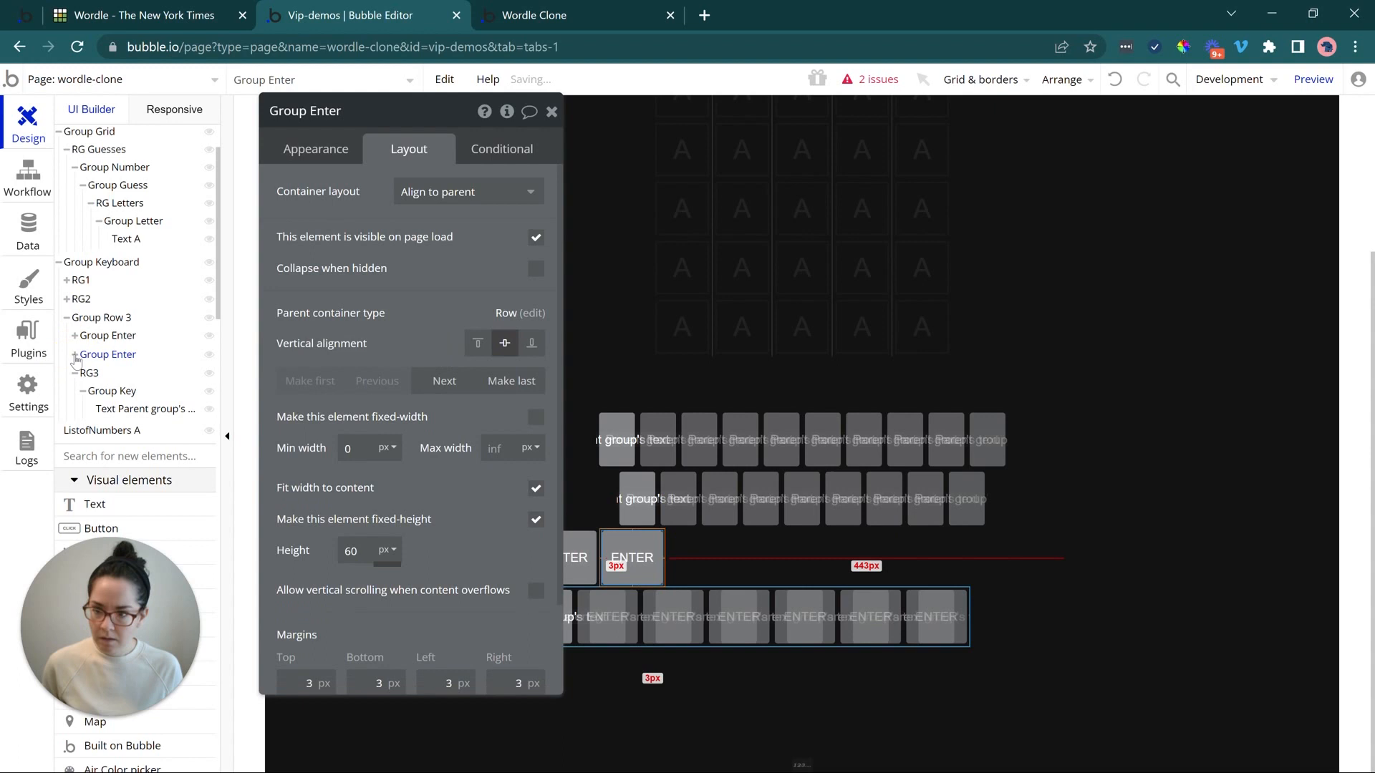
left_click(75, 392)
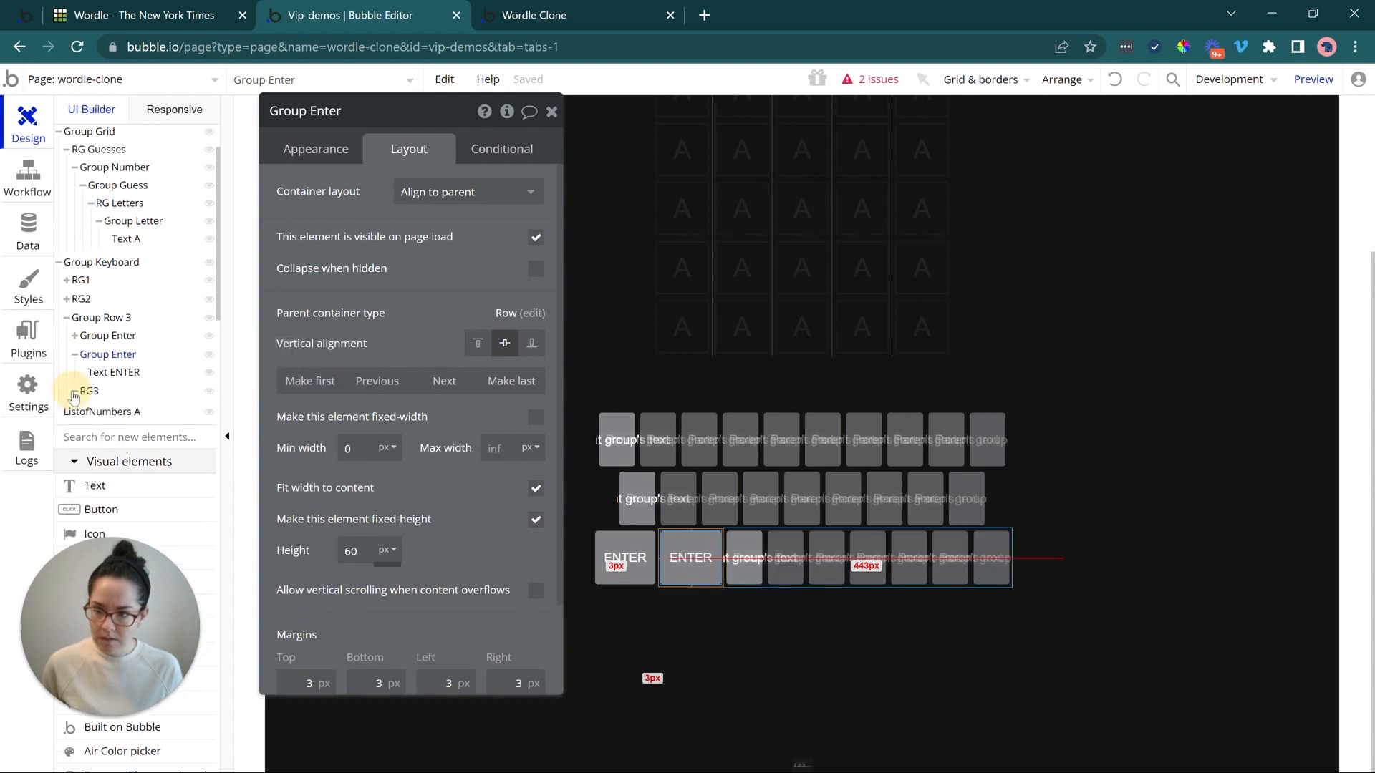
left_click(104, 358)
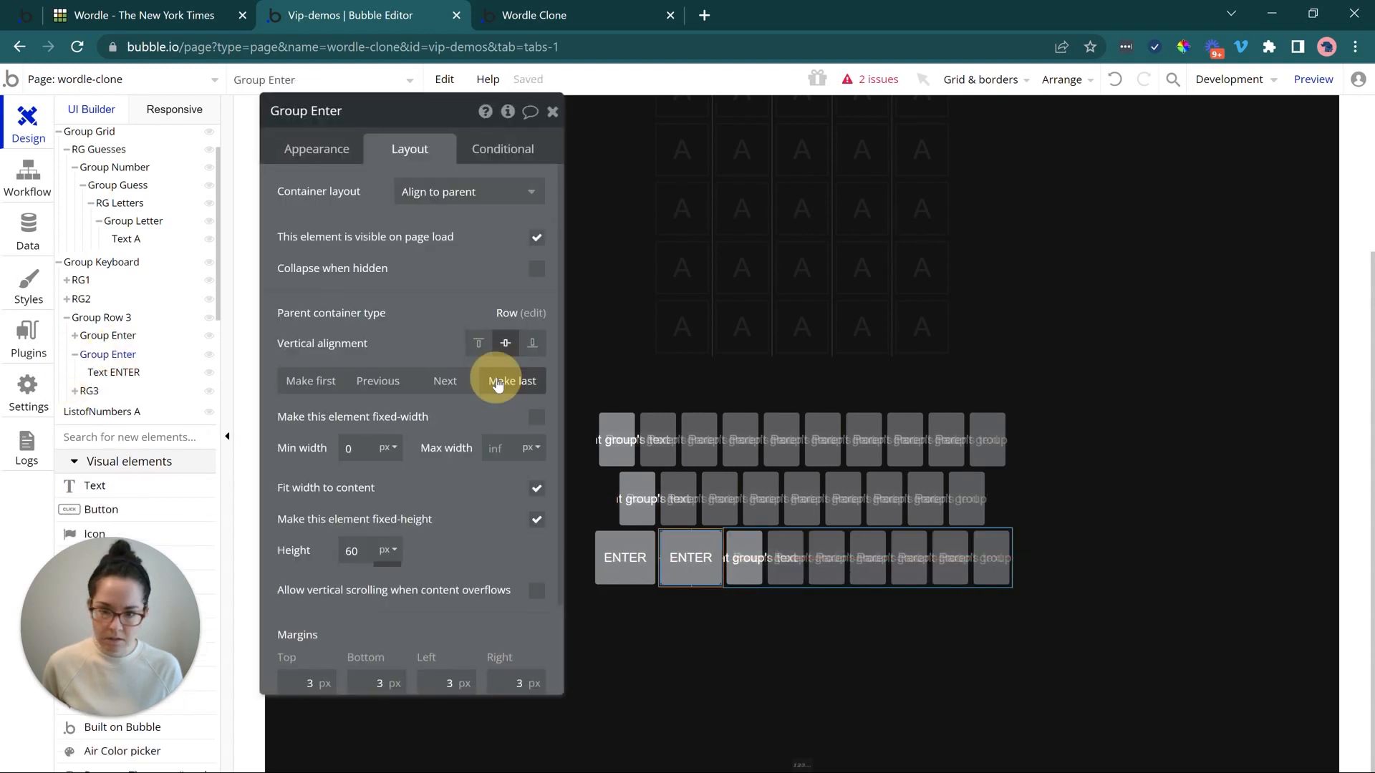
left_click(491, 376)
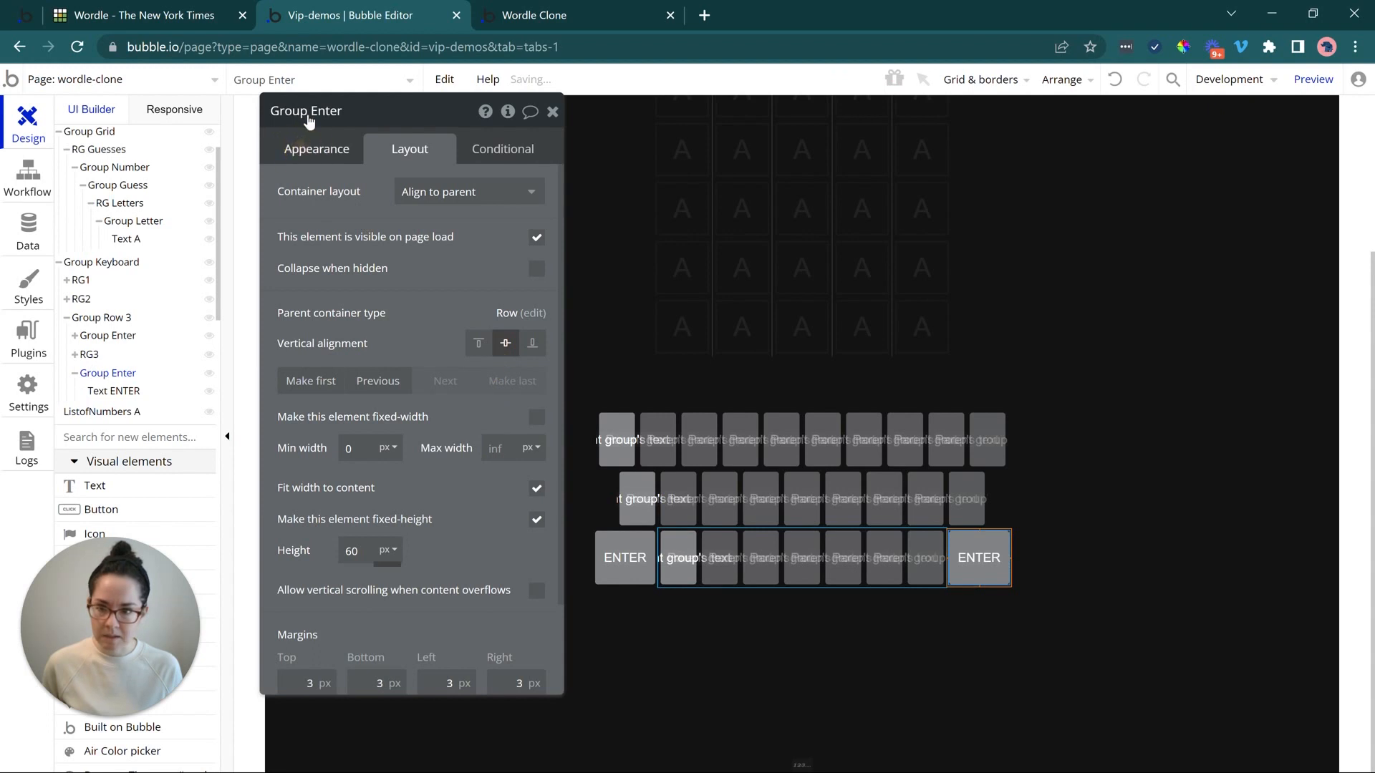
- Rename the duplicated Group Enter at the end of the third keyboard row as Group Delete
left_click(302, 150)
double_click(327, 110)
type("Dele")
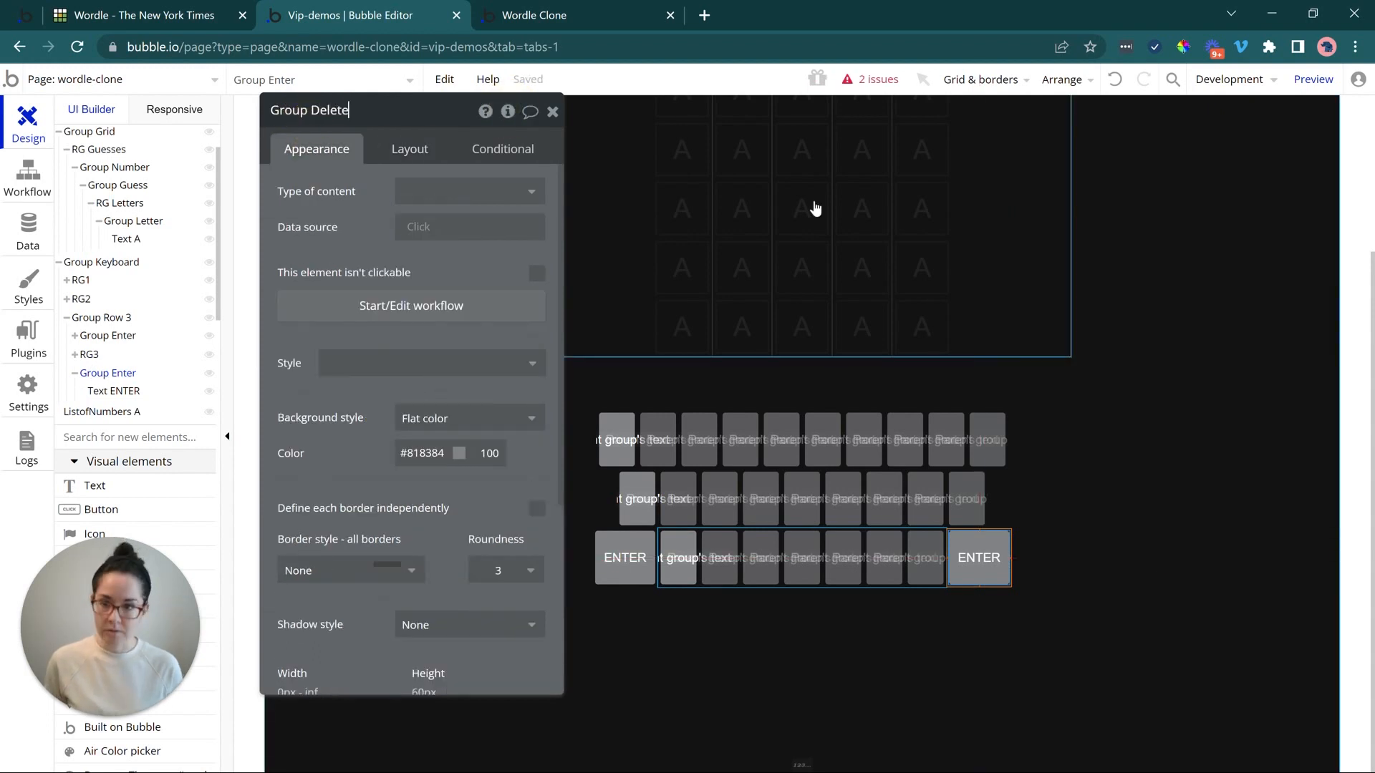
left_click(318, 209)
- Place an icon element inside Group Delete and delete the group's ENTER text
left_click(970, 560)
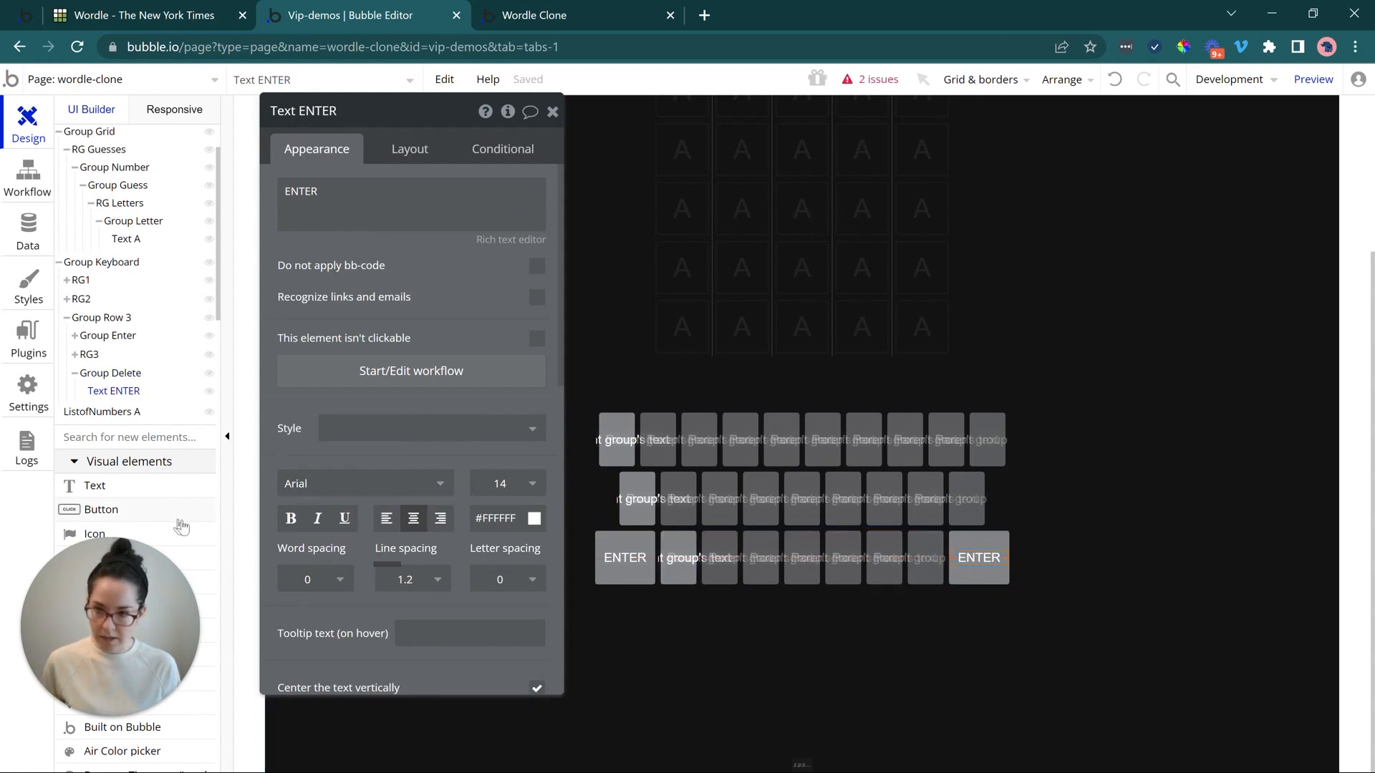
key("Escape")
left_click(979, 556)
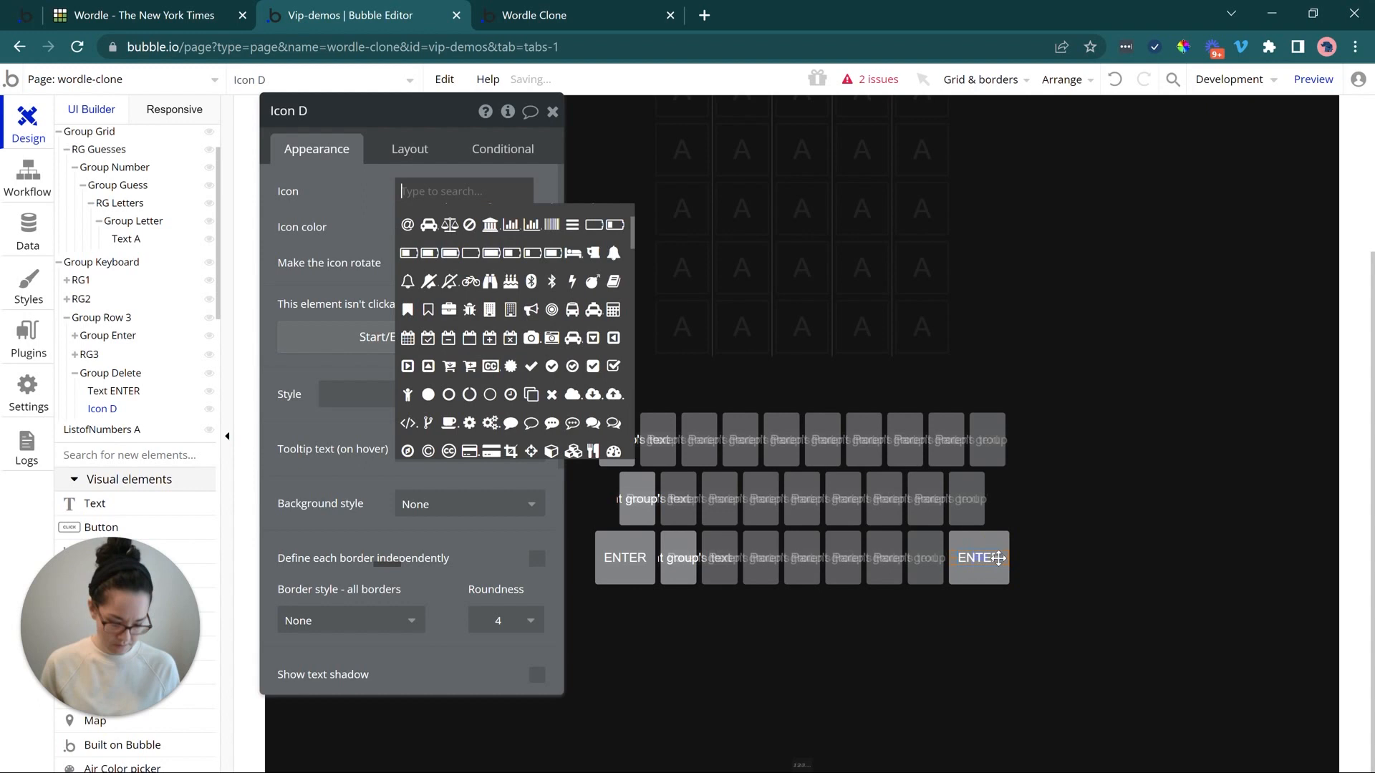
left_click(998, 558)
key("Delete")
left_click(979, 560)
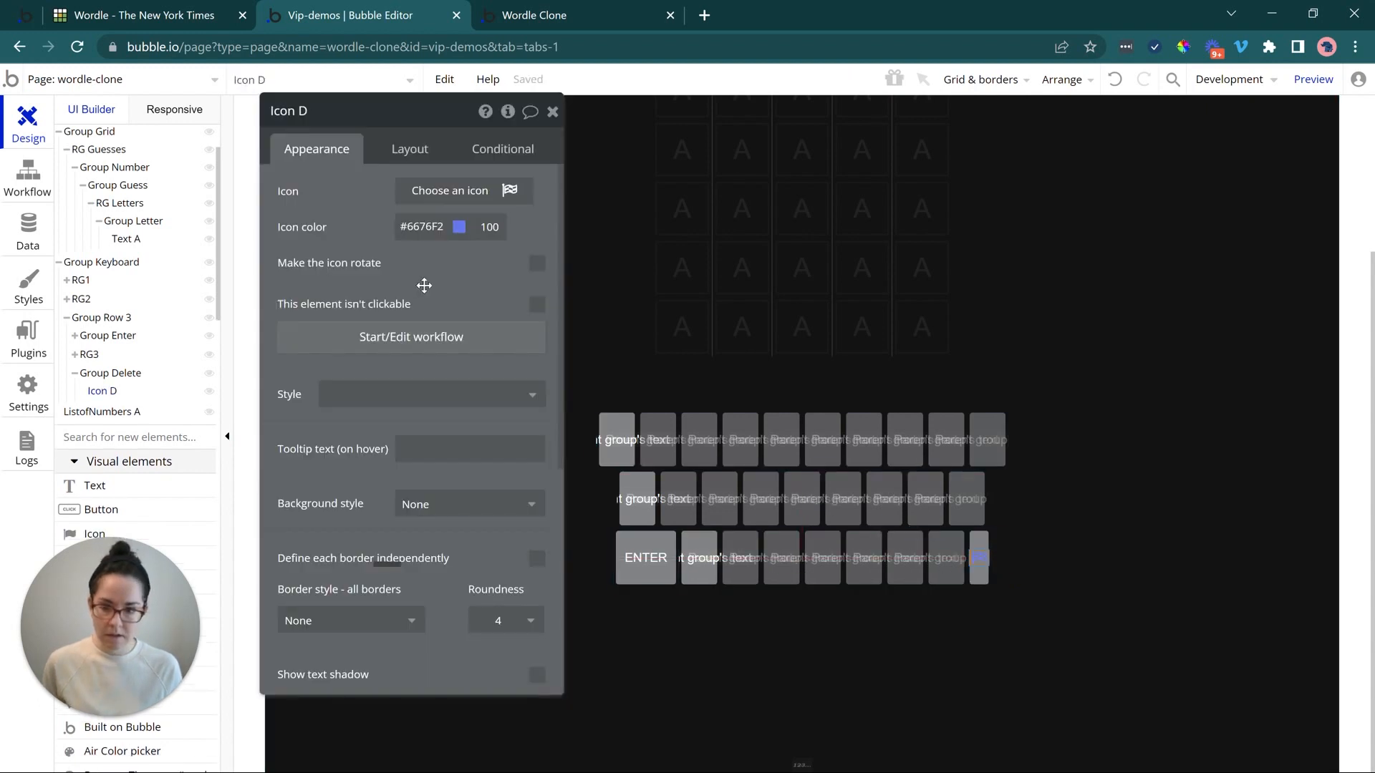
- Search Icon D's icon library for a backspace symbol with "dele", "back" and "del", and browse the unfiltered list
left_click(460, 191)
type("de")
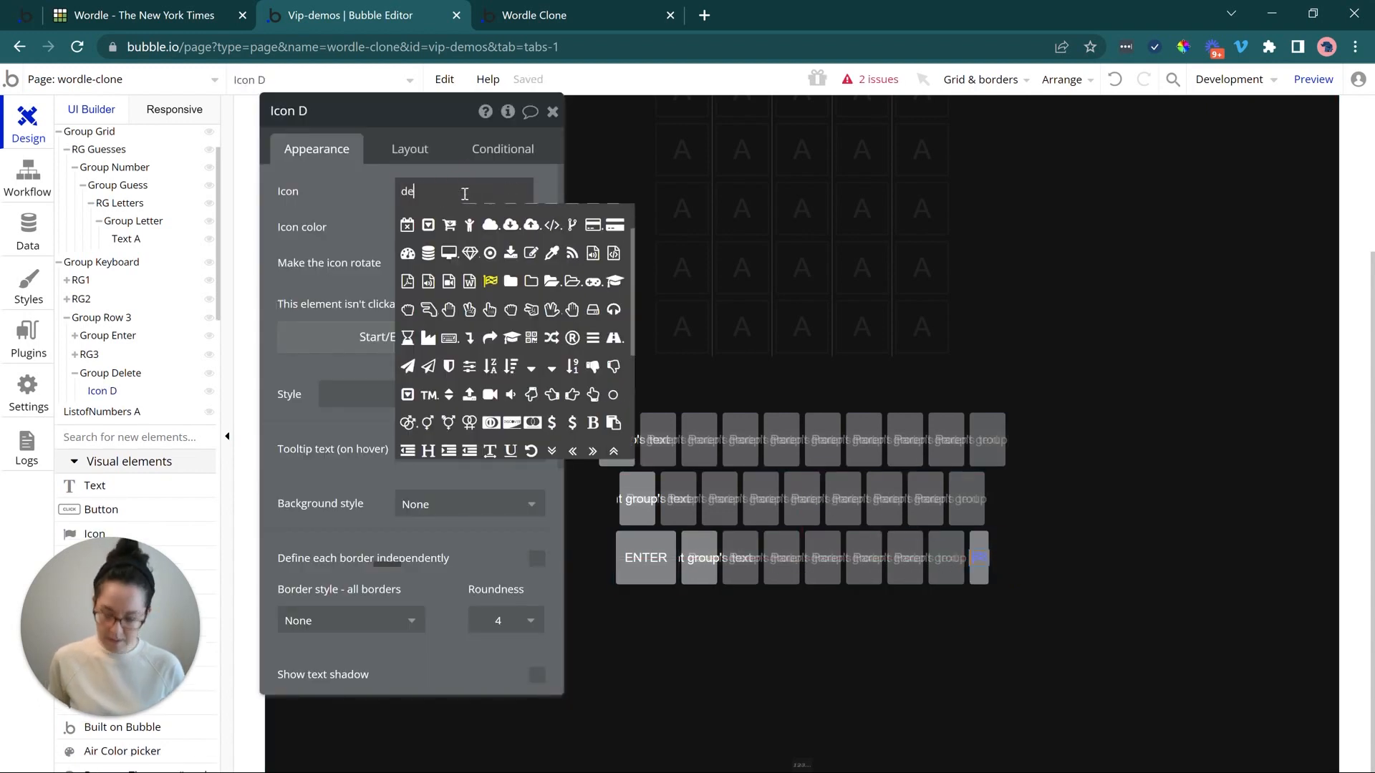
type("le")
type("back")
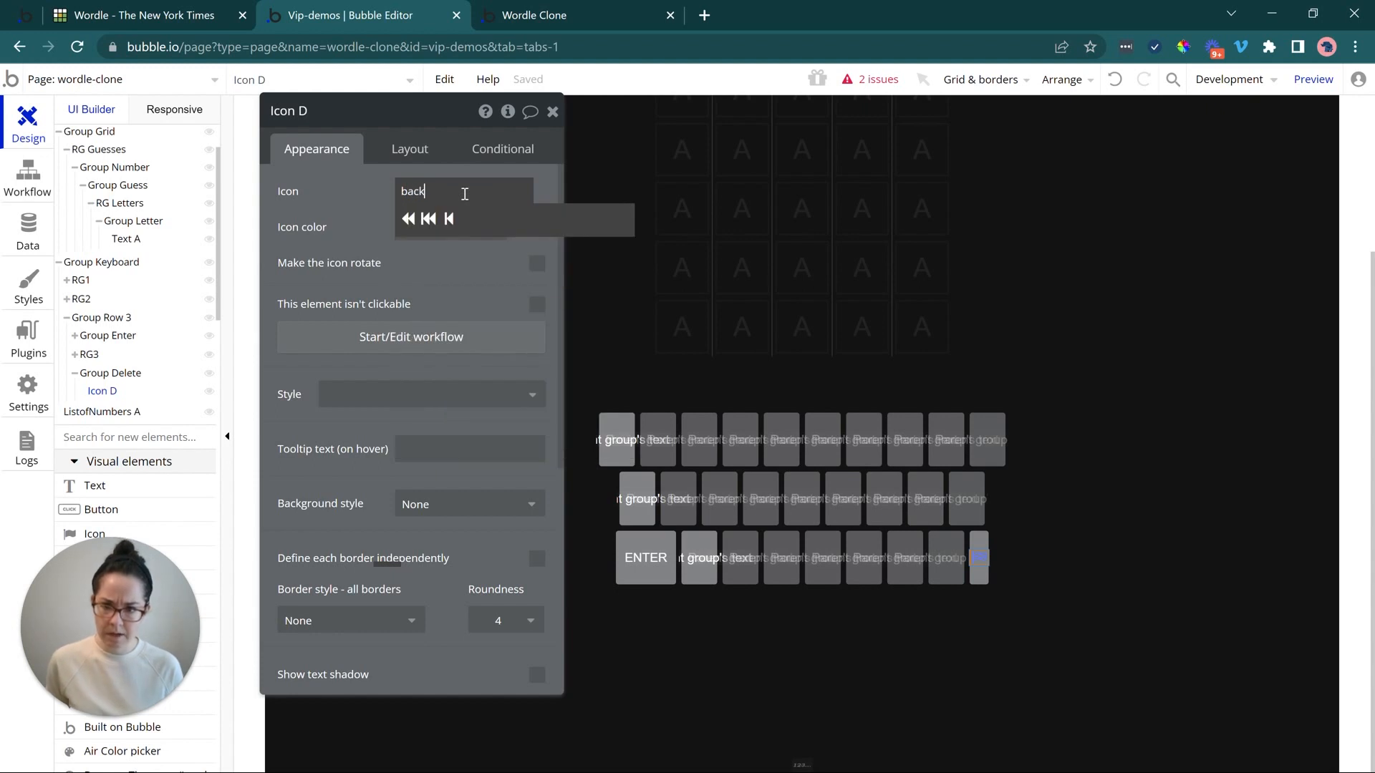
type("del")
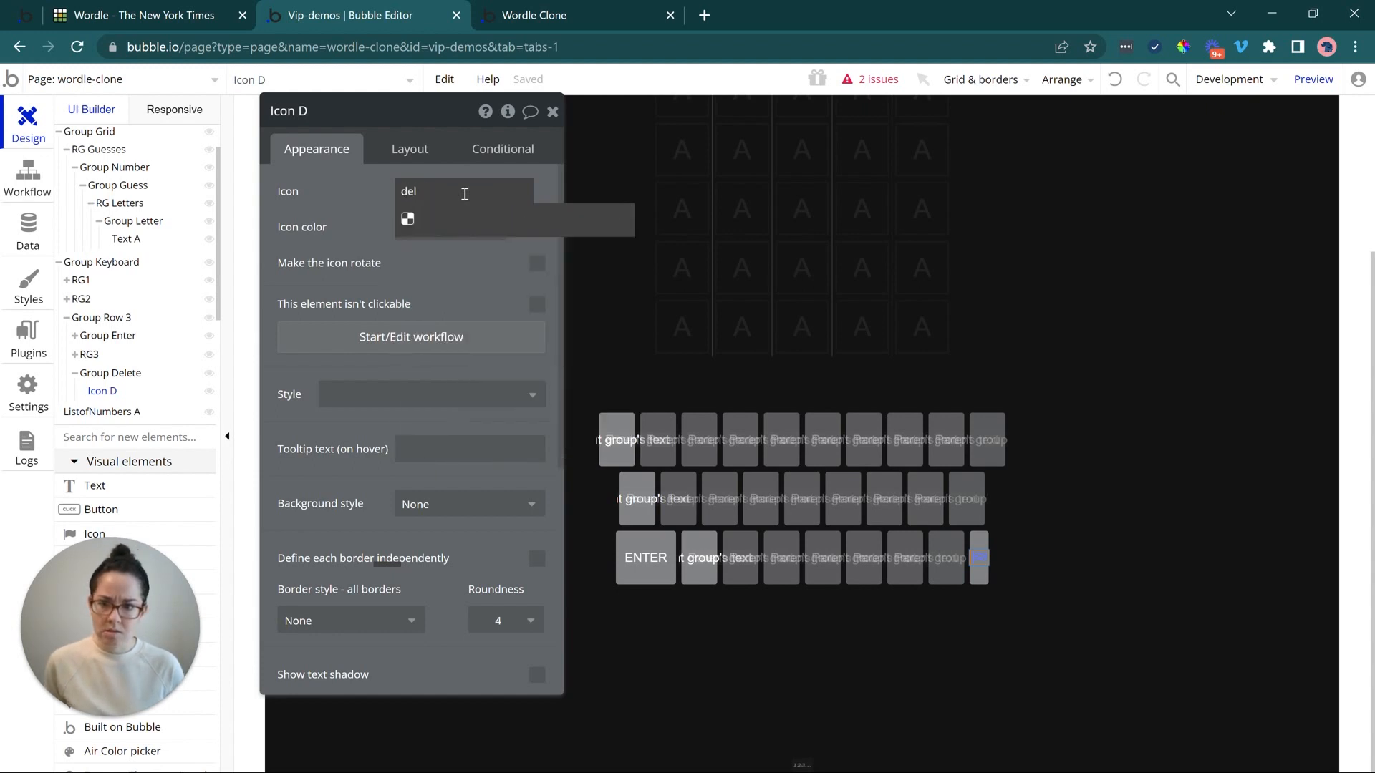
key("BackSpace")
key("BackSpace")
key("BackSpace")
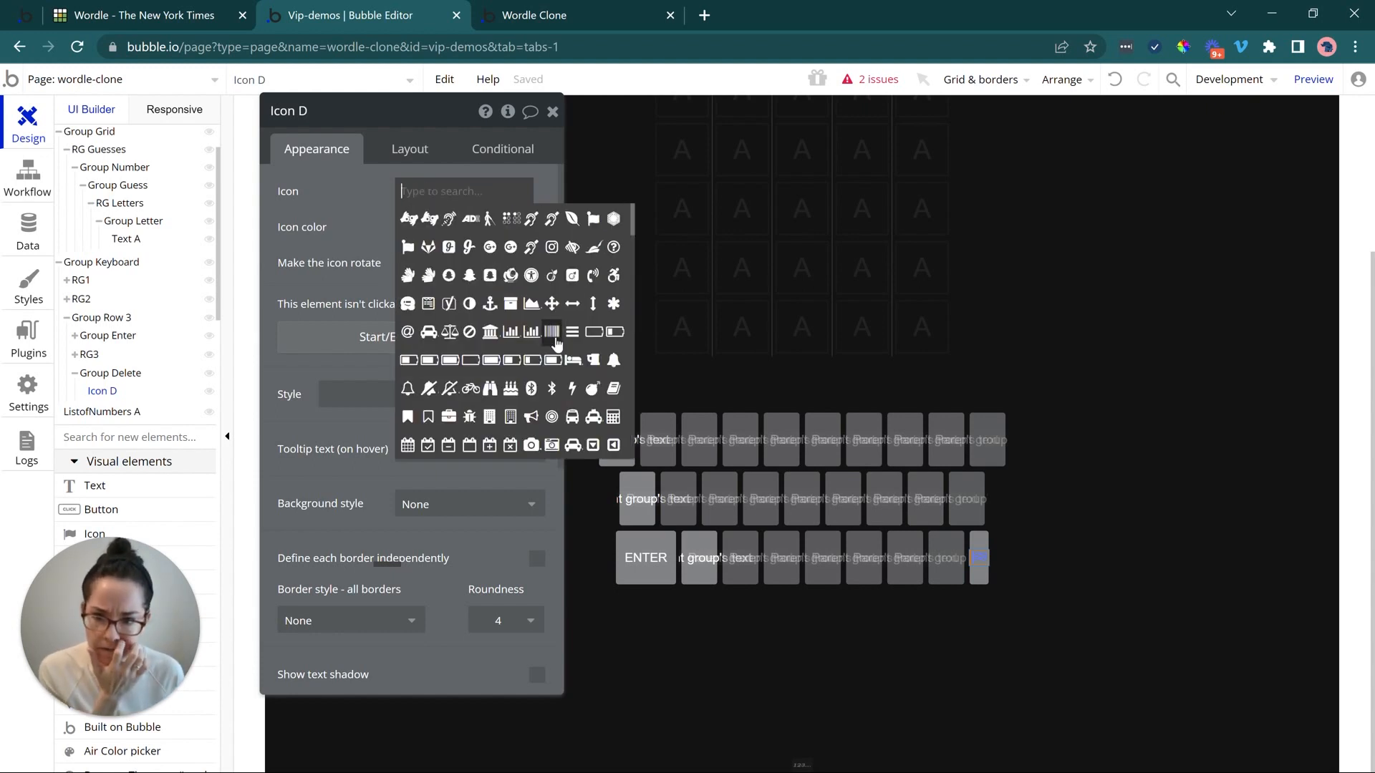
scroll(557, 345, "down", 3)
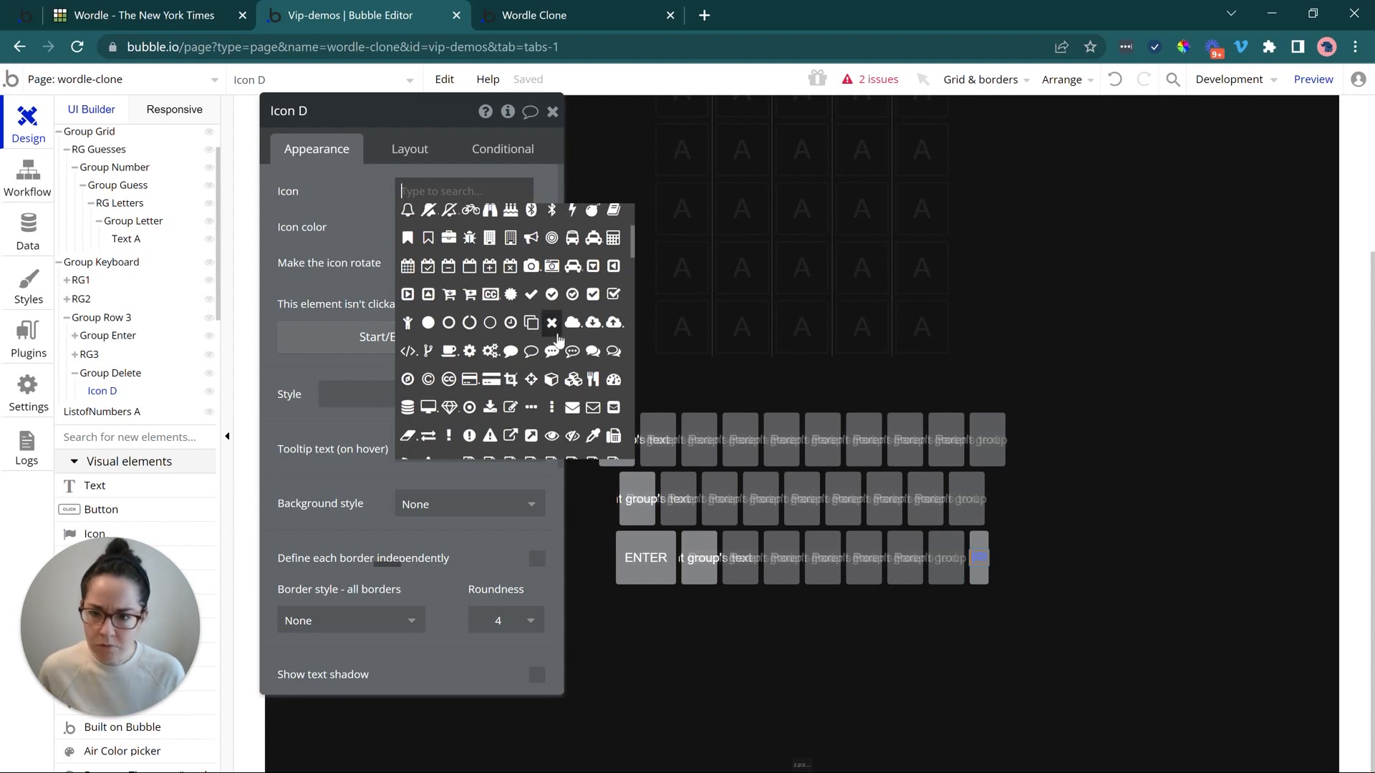
scroll(560, 332, "down", 5)
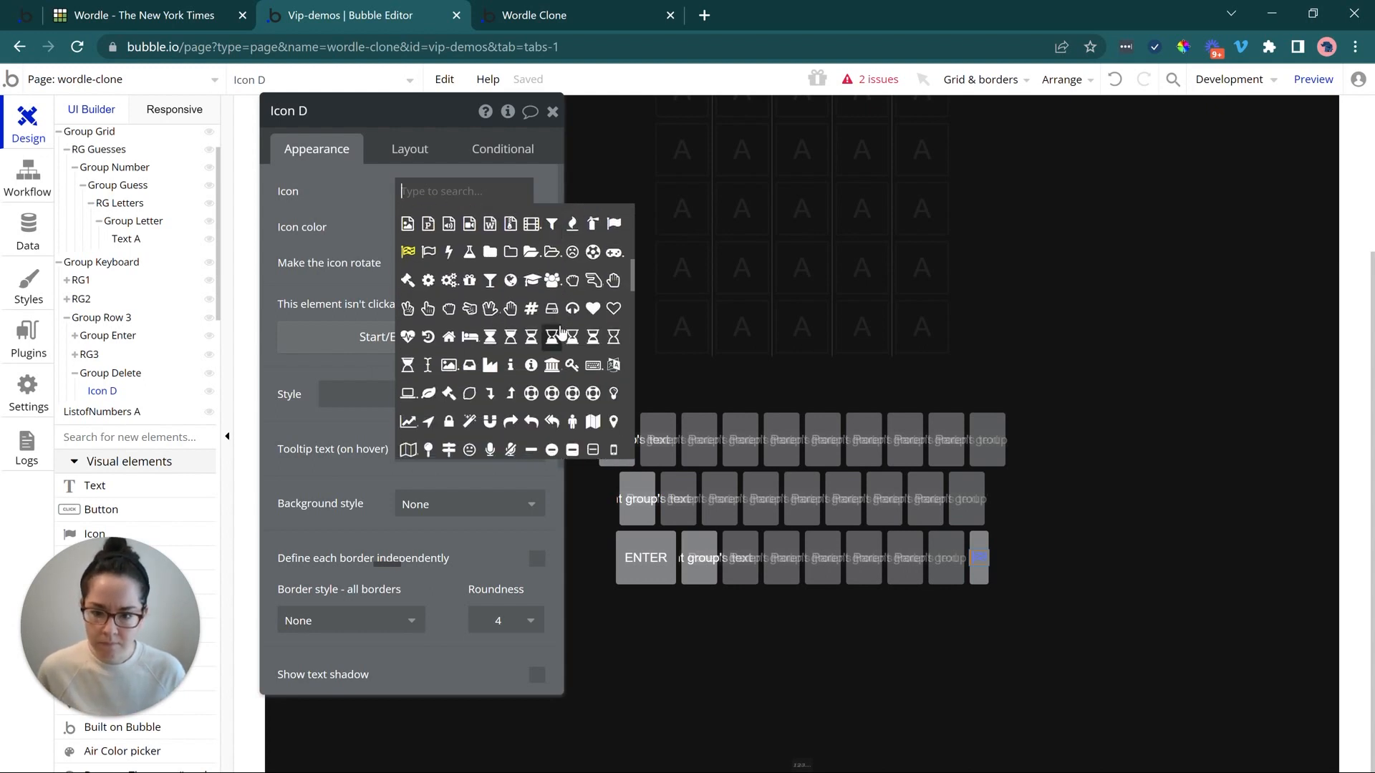
- Search Icon D's icon library for a suitable symbol with the terms "ren", "clea" and "x"
type("reni")
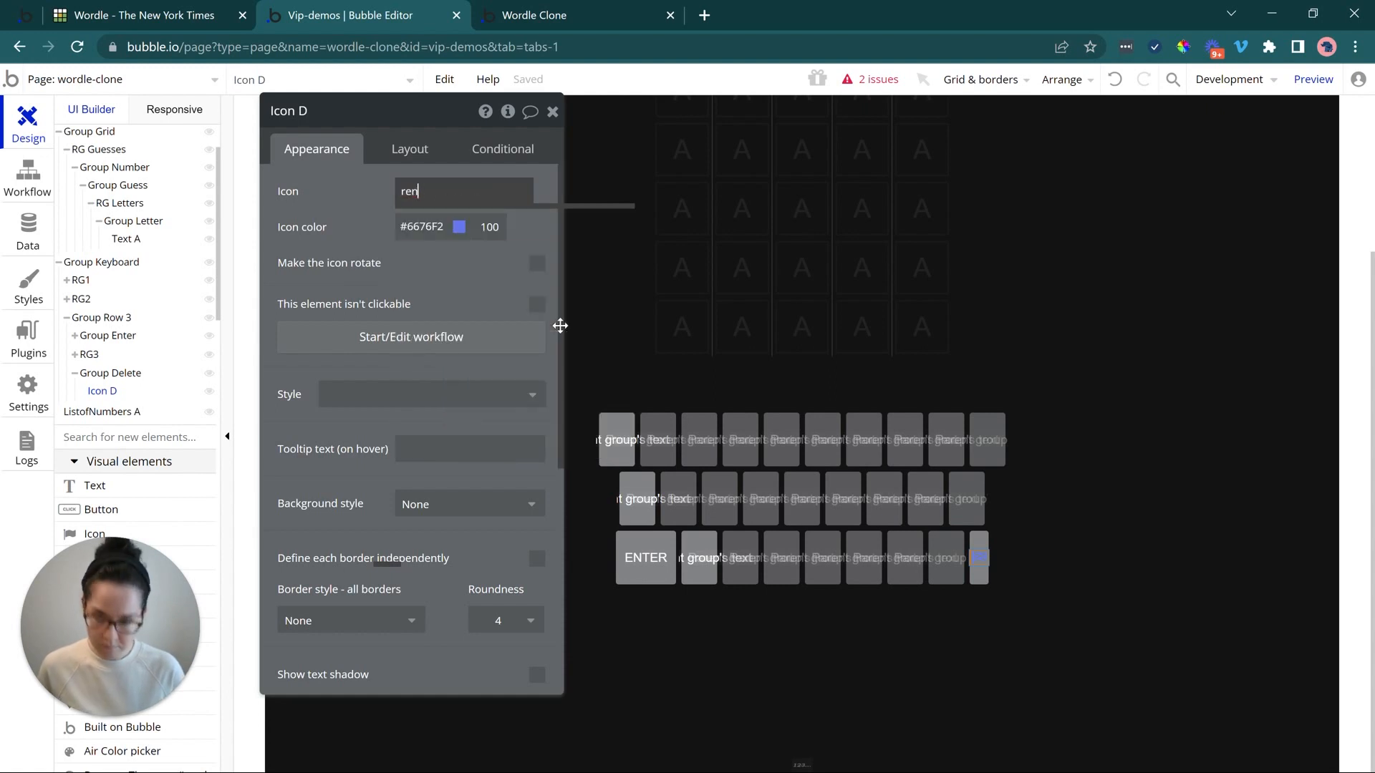
key("BackSpace")
key("BackSpace")
key("BackSpace")
type("clea")
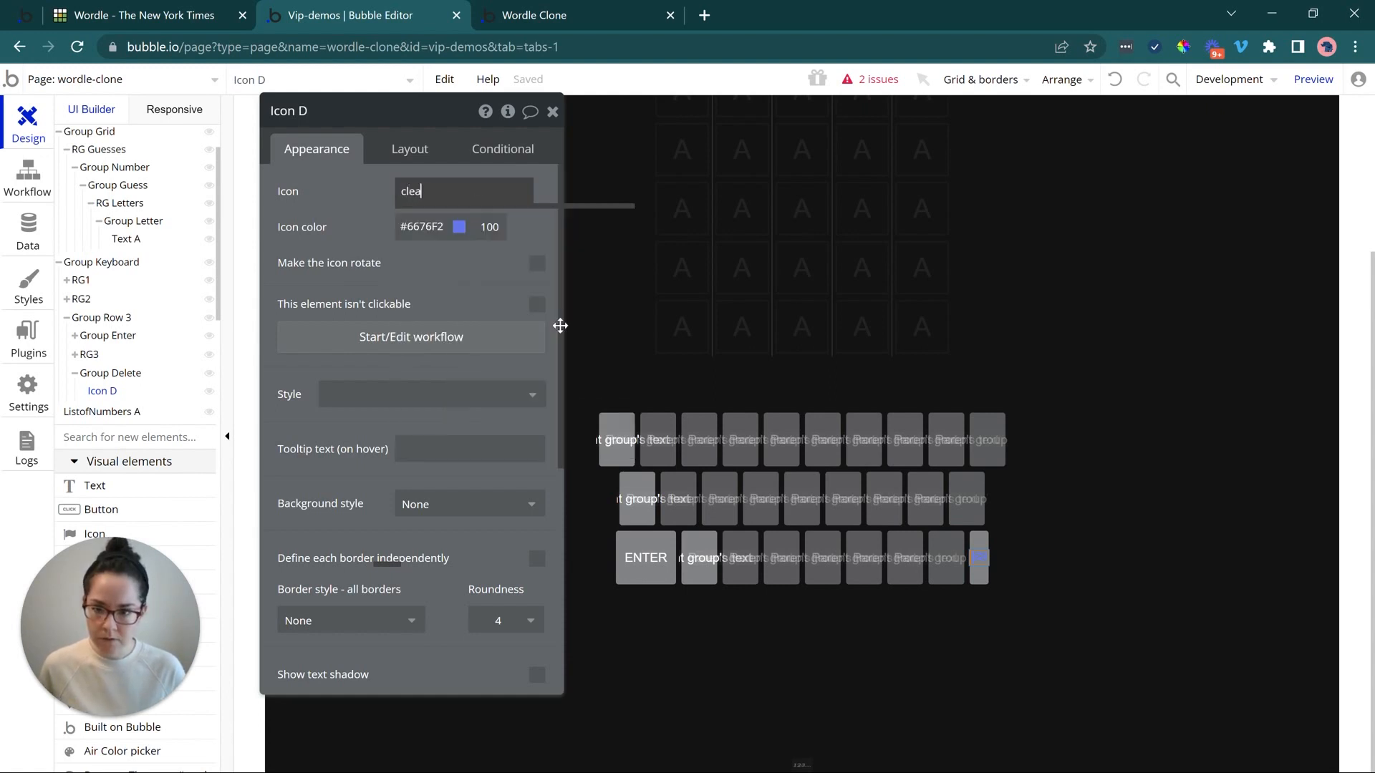
key("BackSpace")
key("BackSpace")
key("BackSpace")
key("BackSpace")
type("x")
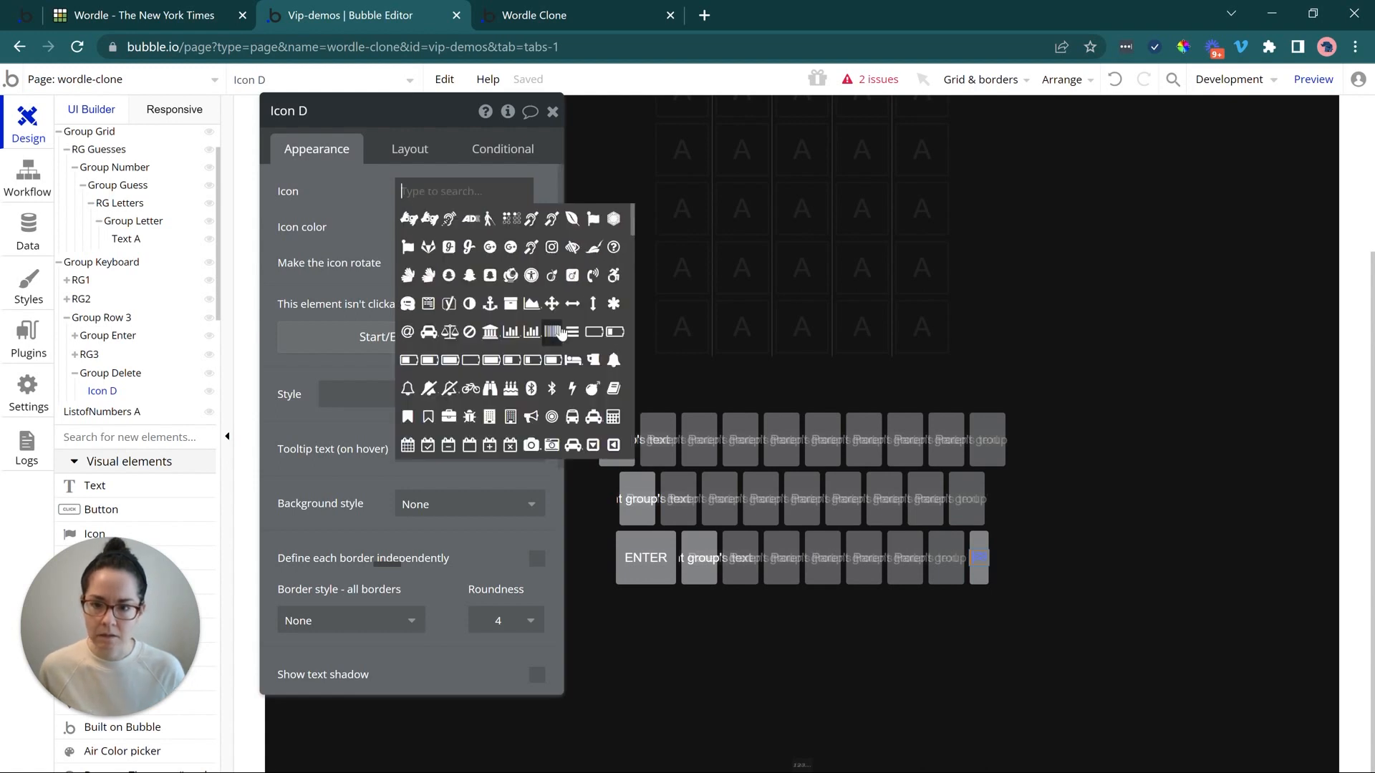
- Look through the rest of Icon D's full icon list for a symbol suited to a backspace key
scroll(564, 331, "down", 3)
scroll(566, 333, "down", 3)
scroll(568, 335, "down", 6)
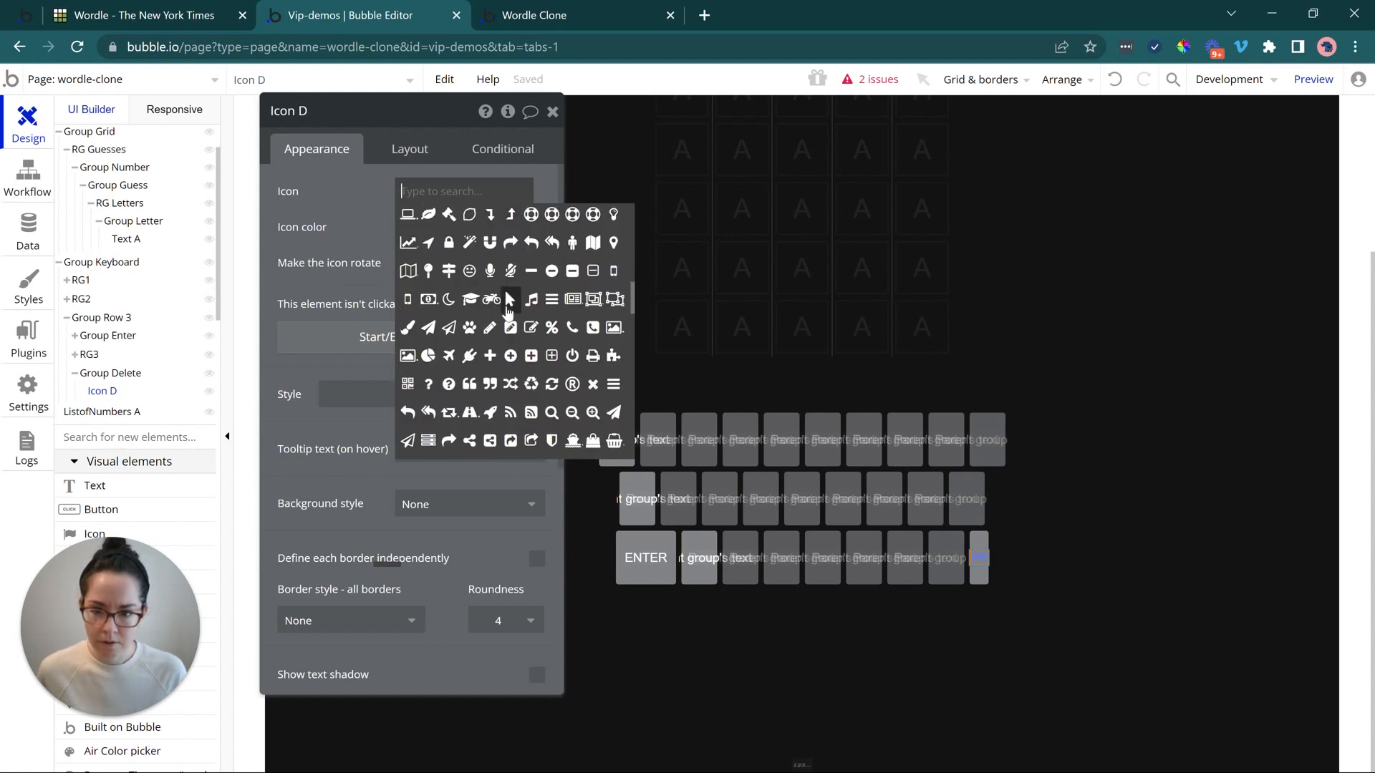
scroll(506, 309, "down", 3)
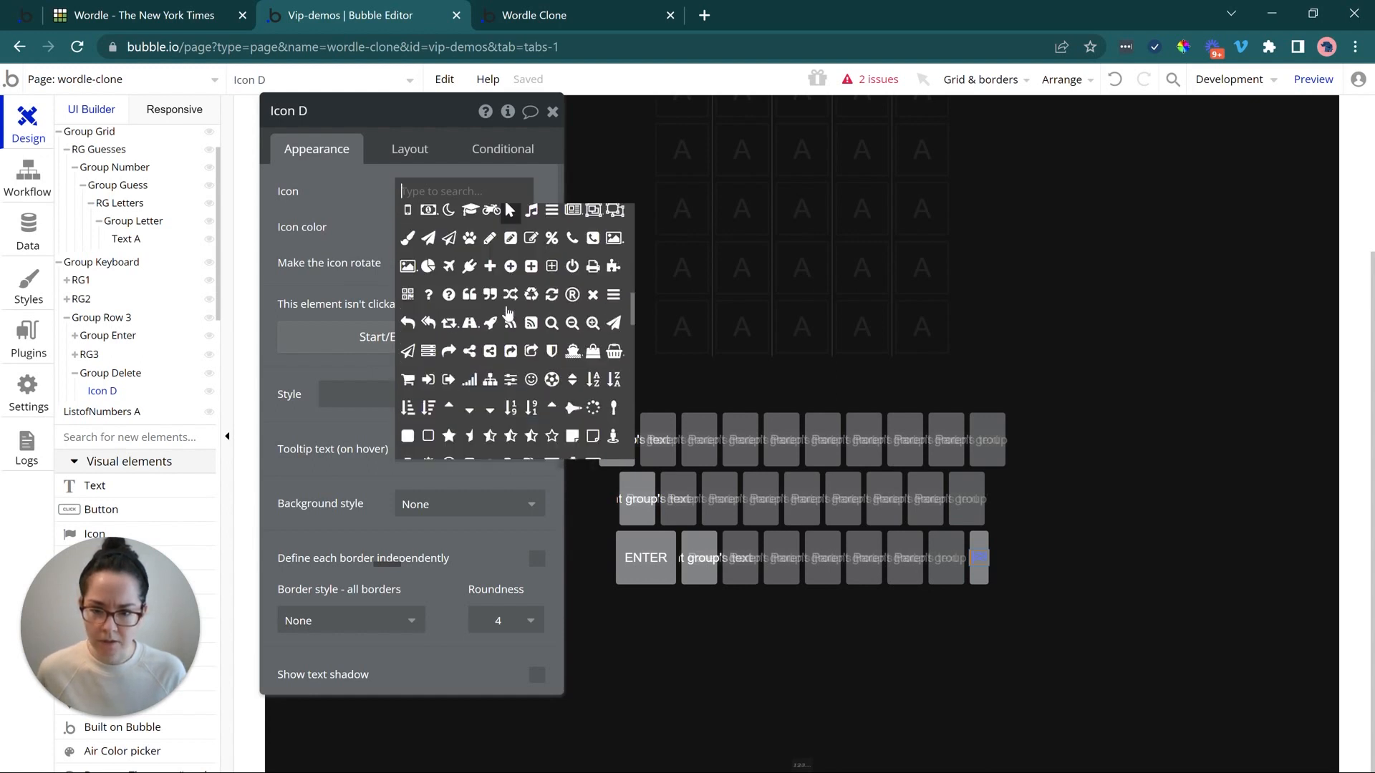
scroll(508, 313, "down", 2)
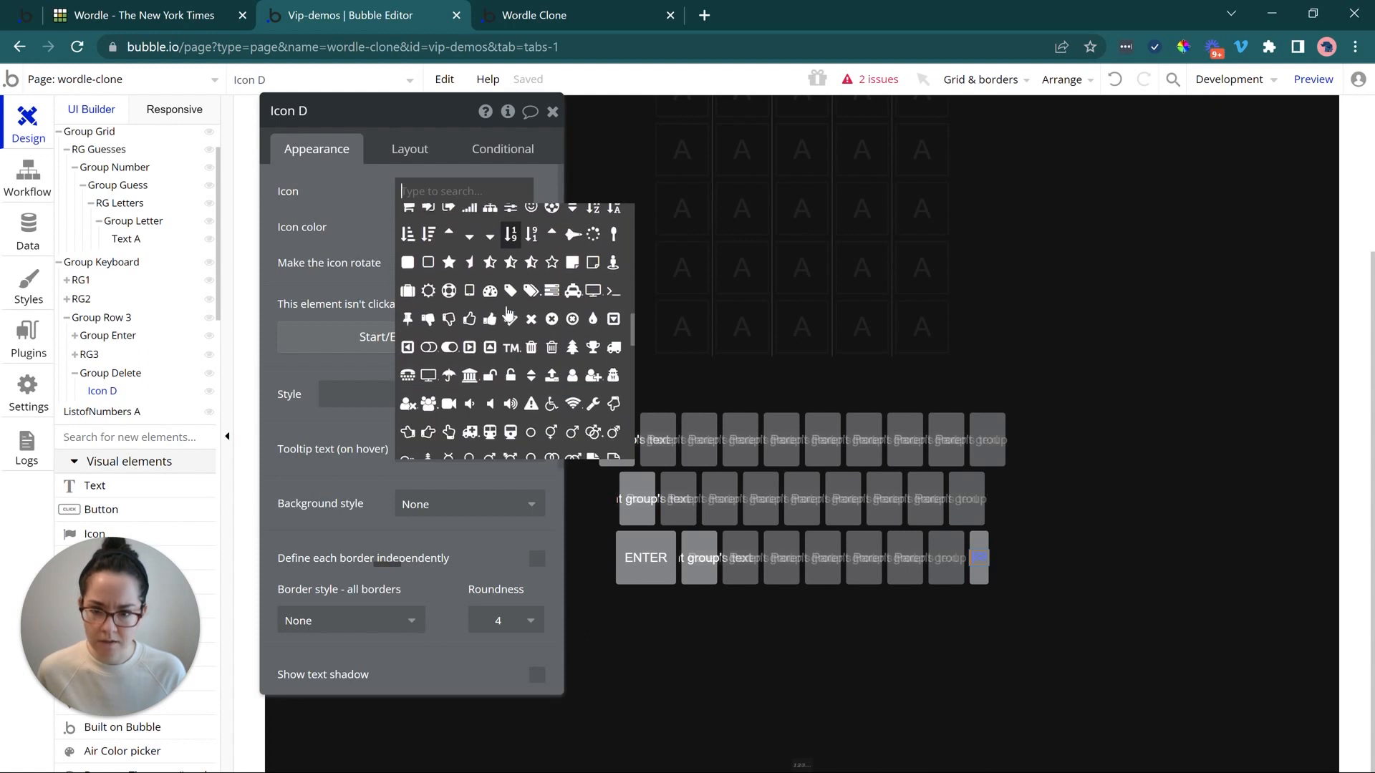
scroll(509, 311, "down", 3)
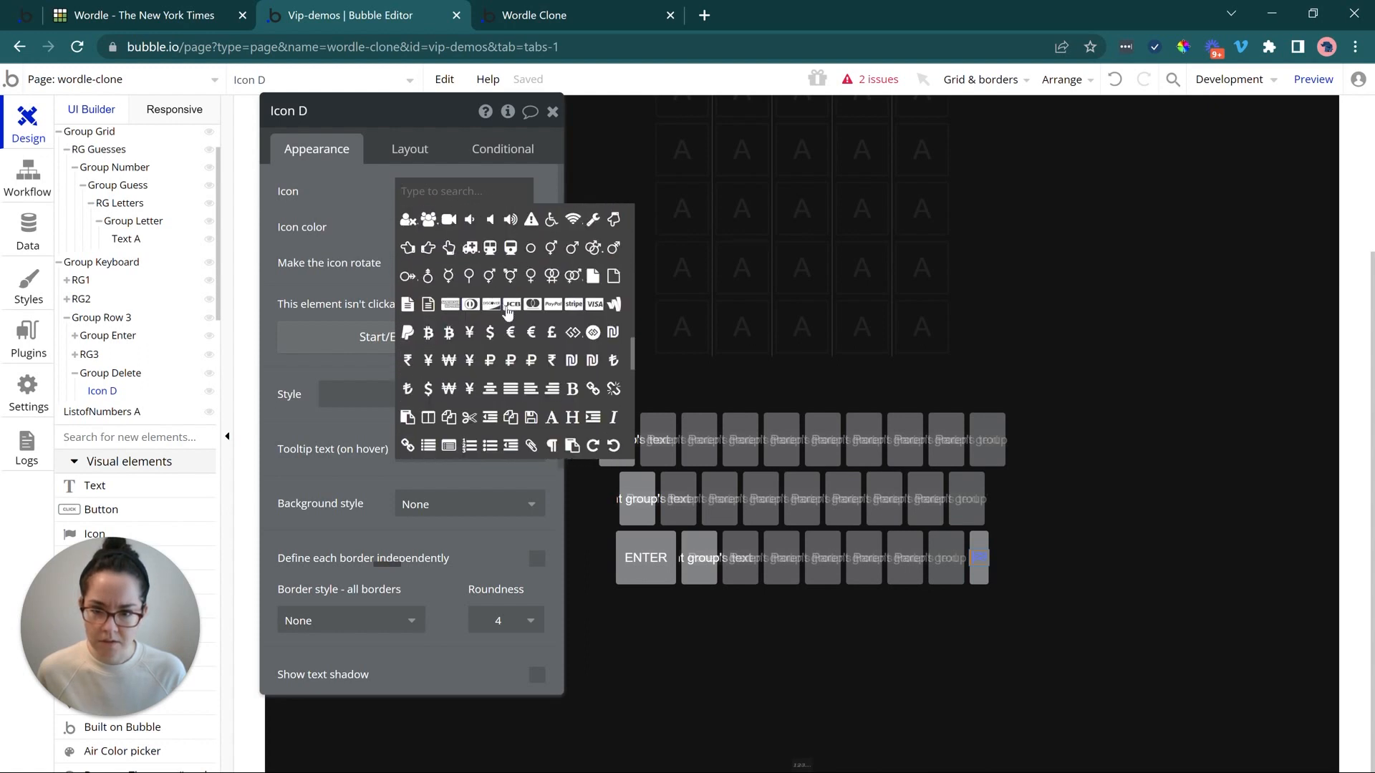
scroll(507, 311, "down", 2)
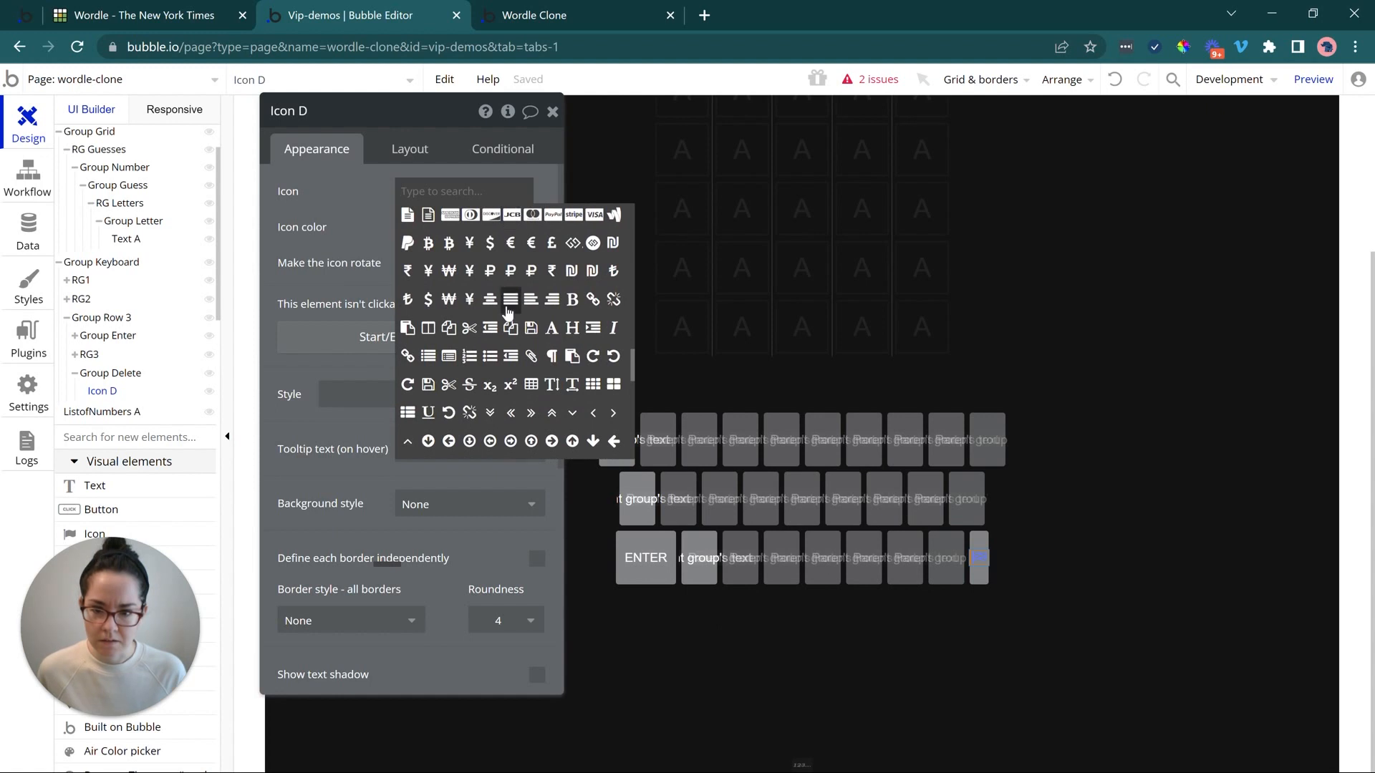
scroll(507, 313, "down", 3)
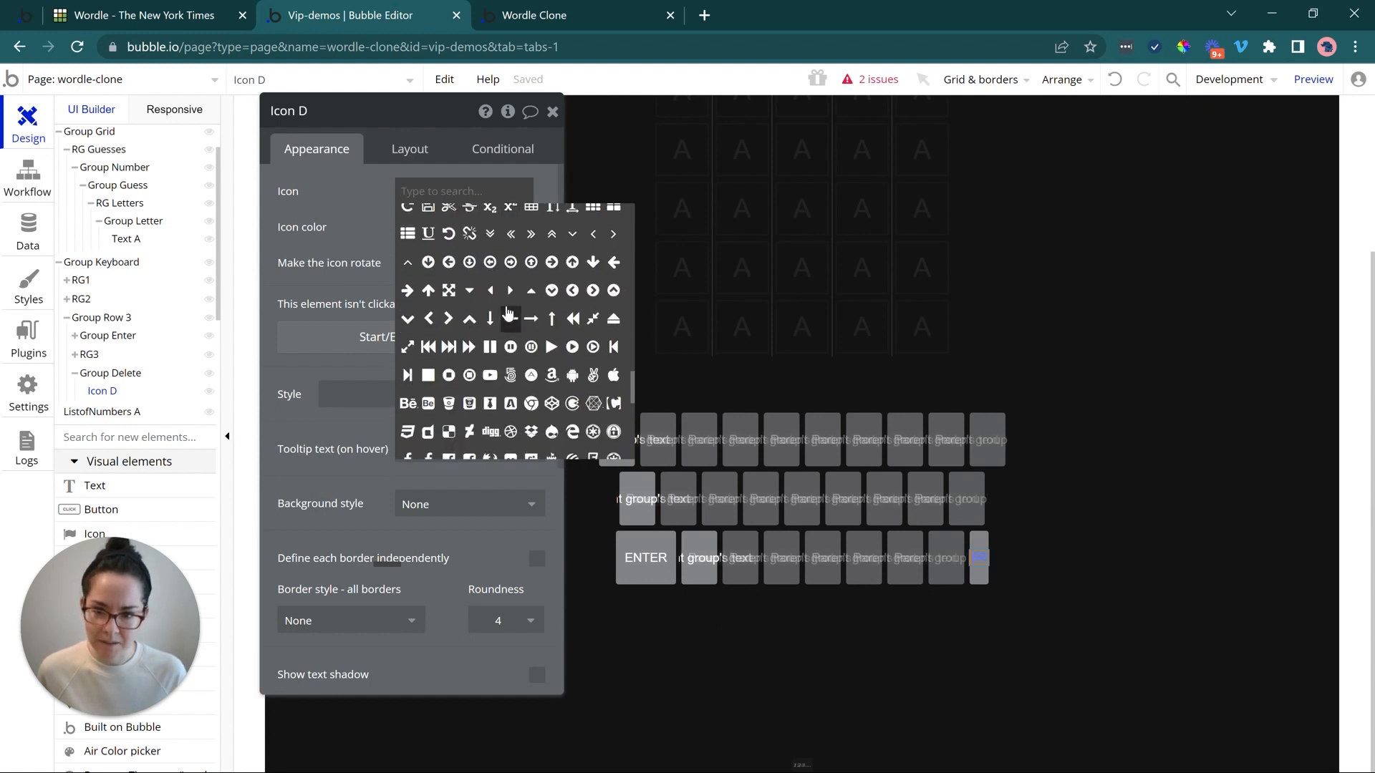
scroll(508, 313, "down", 3)
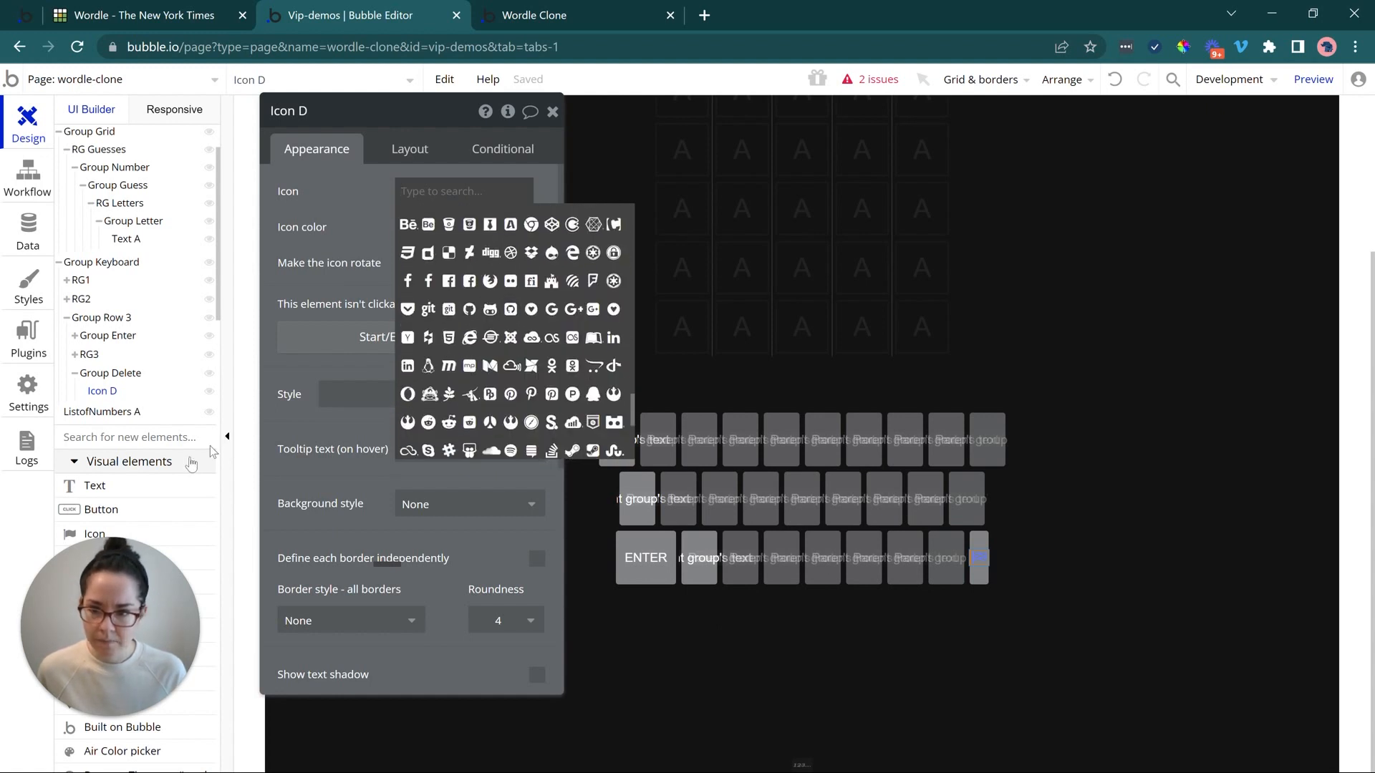
- Find the Ionic Icon element, place one inside Group Delete, and delete Icon D from the group
left_click(131, 437)
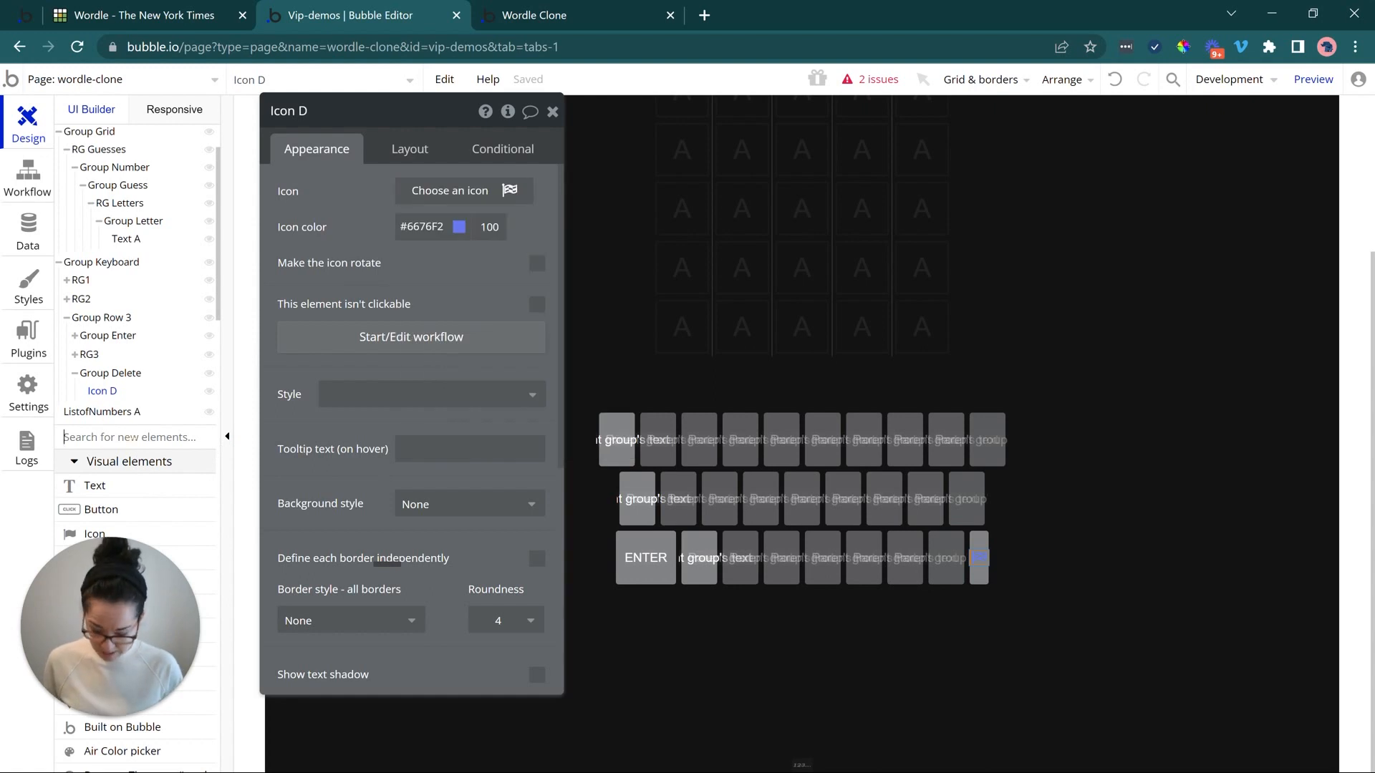
type("mater")
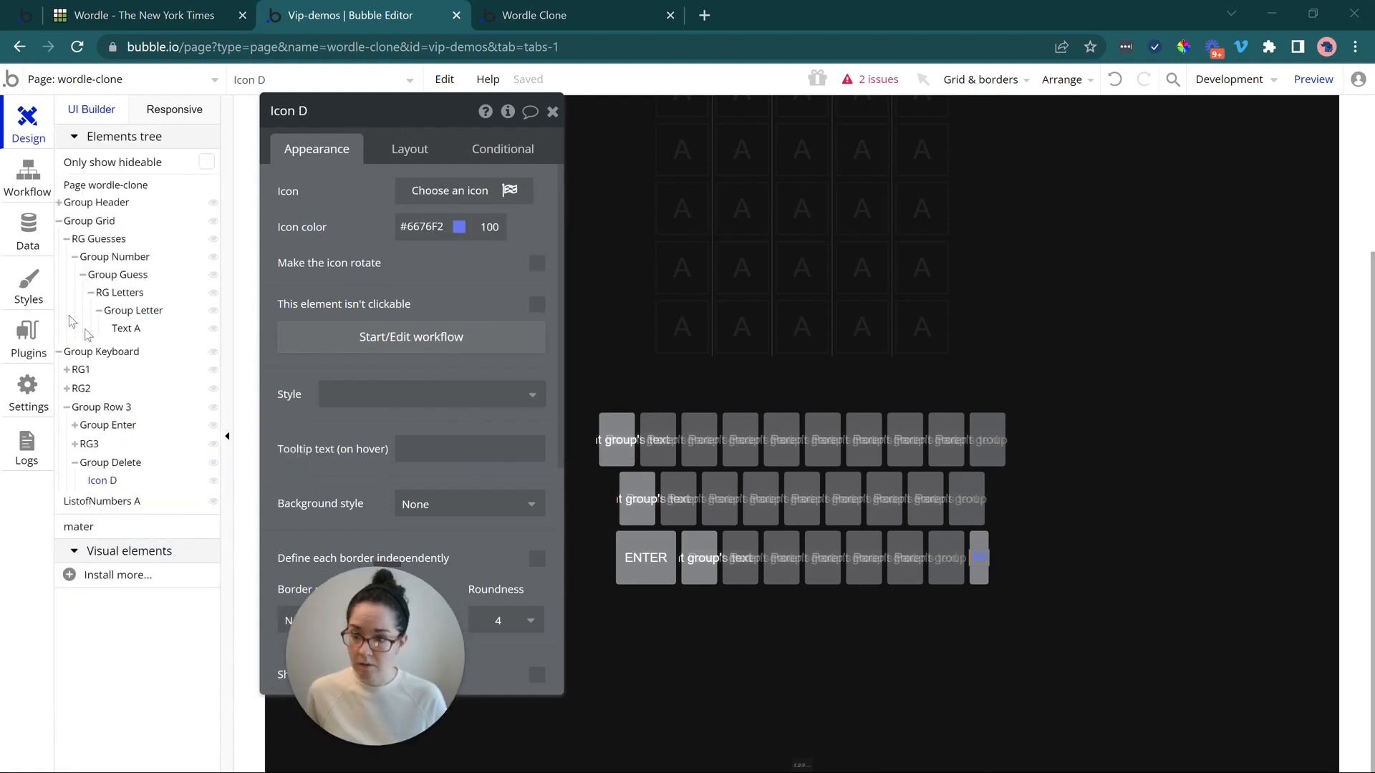
double_click(123, 522)
type("icon")
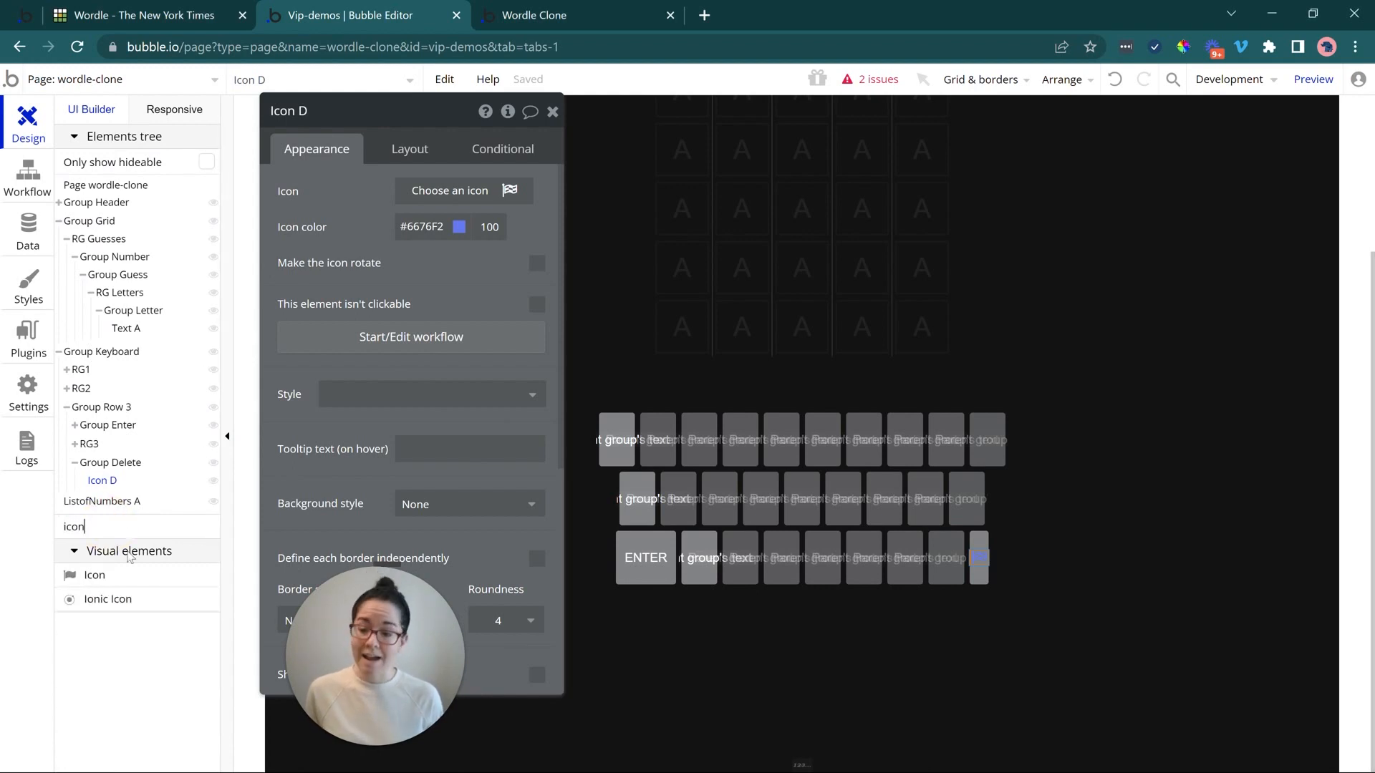
left_click(130, 602)
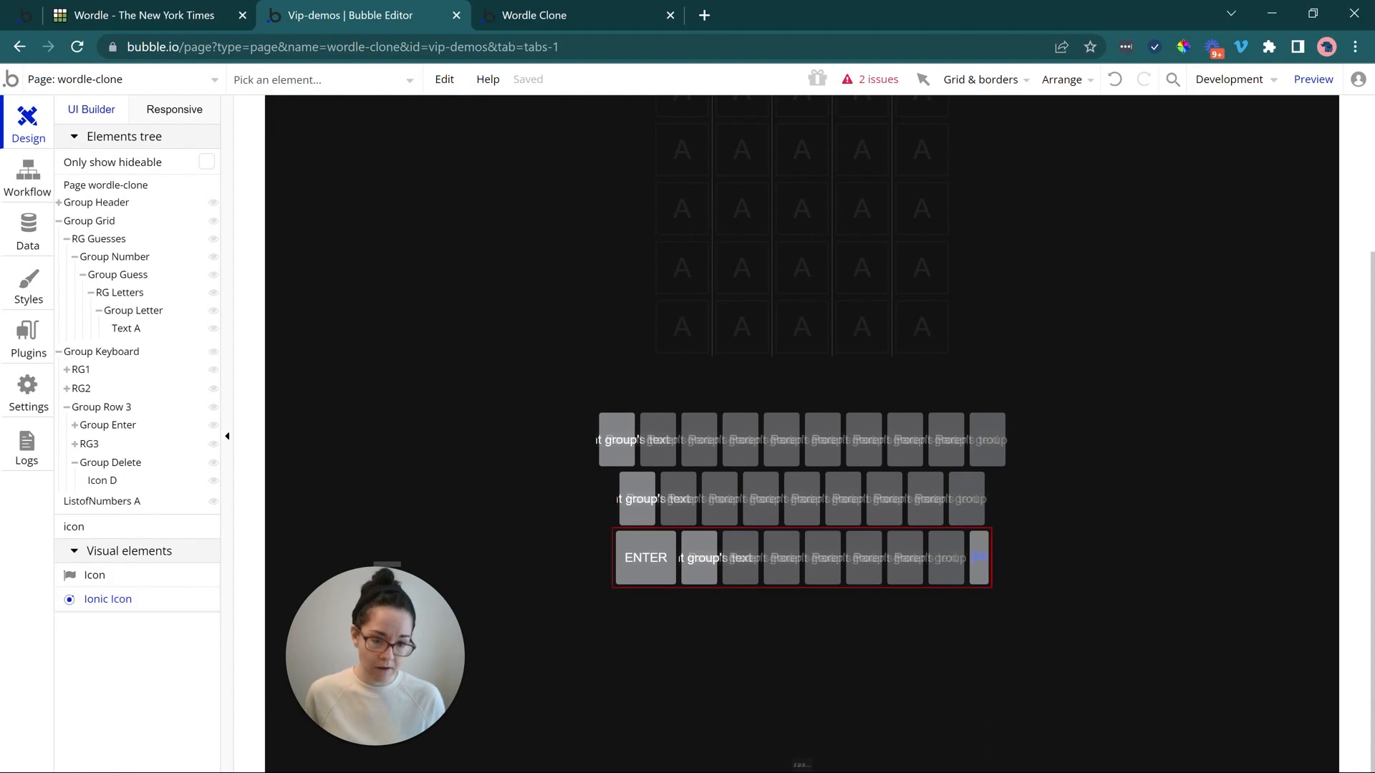
left_click(982, 547)
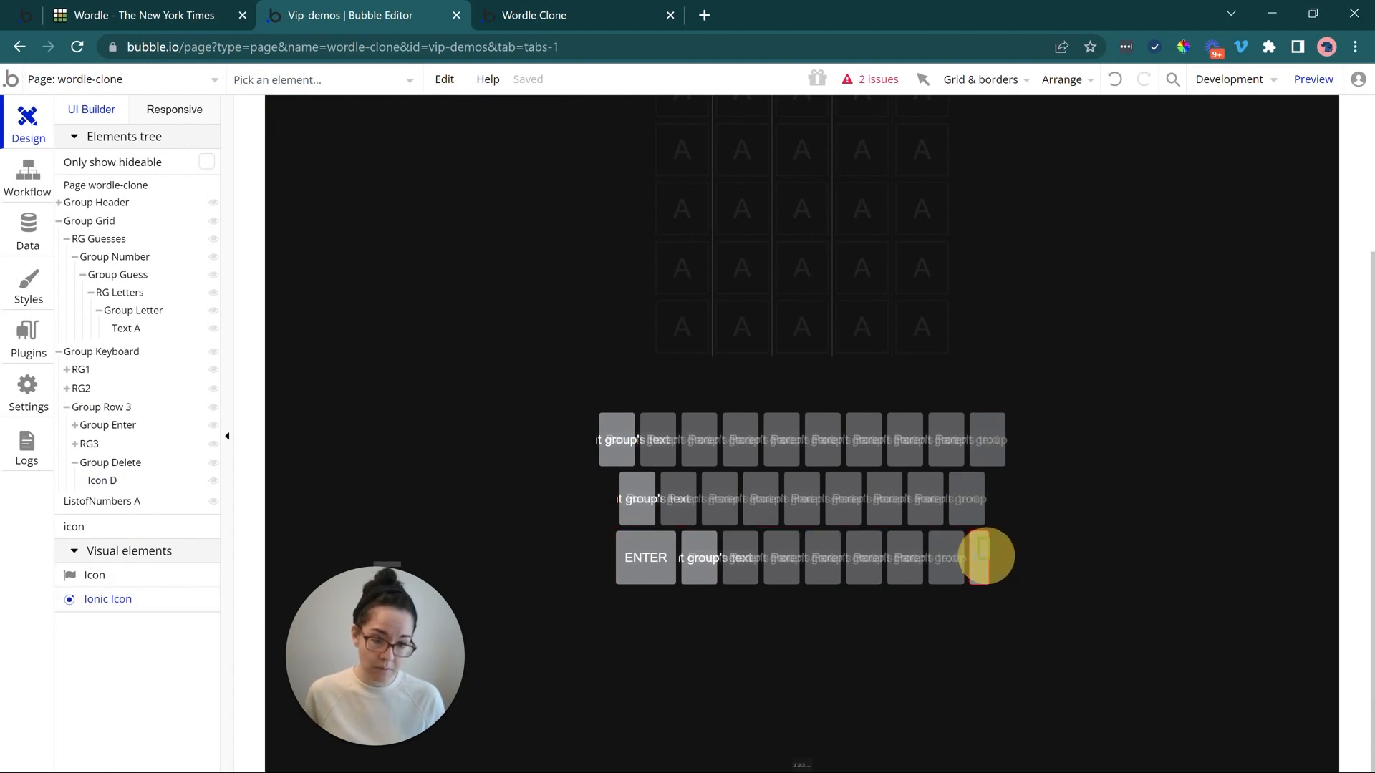
left_click(979, 563)
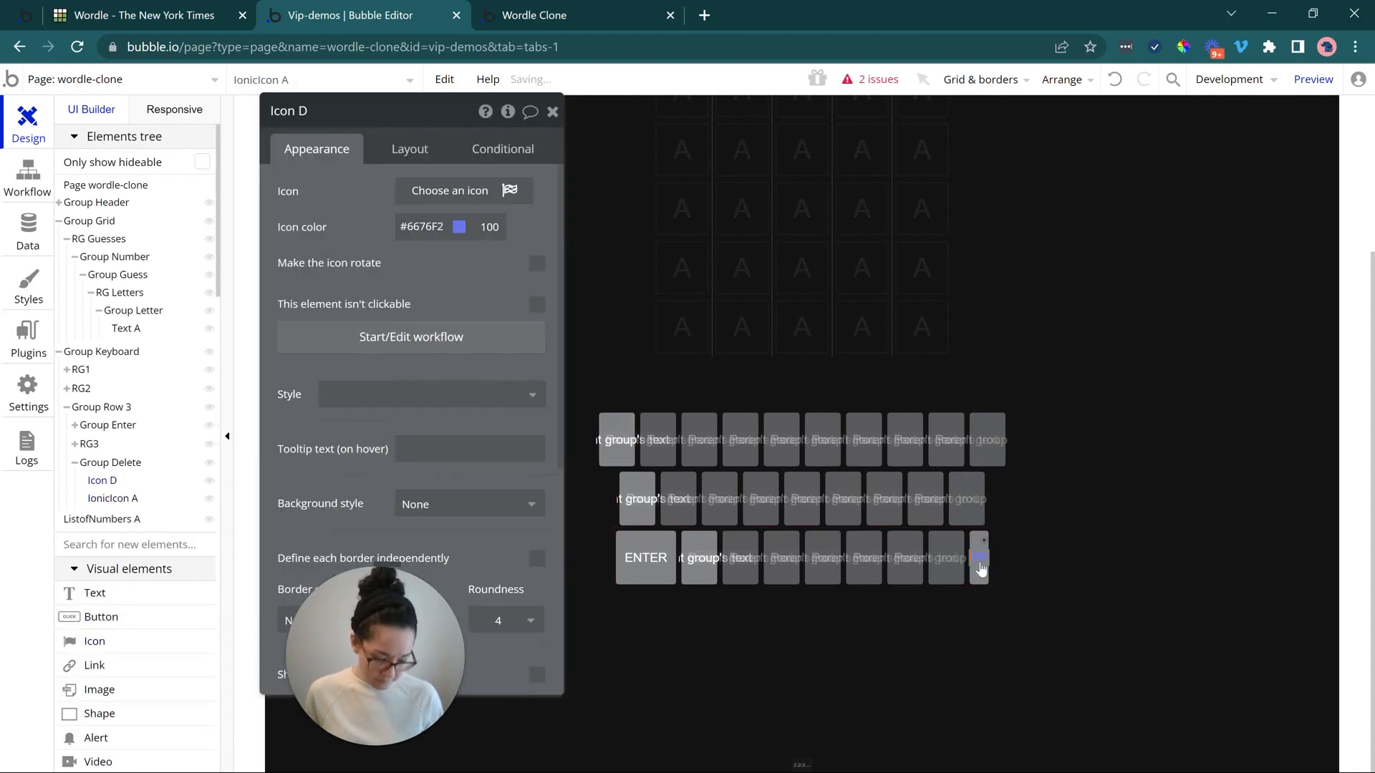
key("Delete")
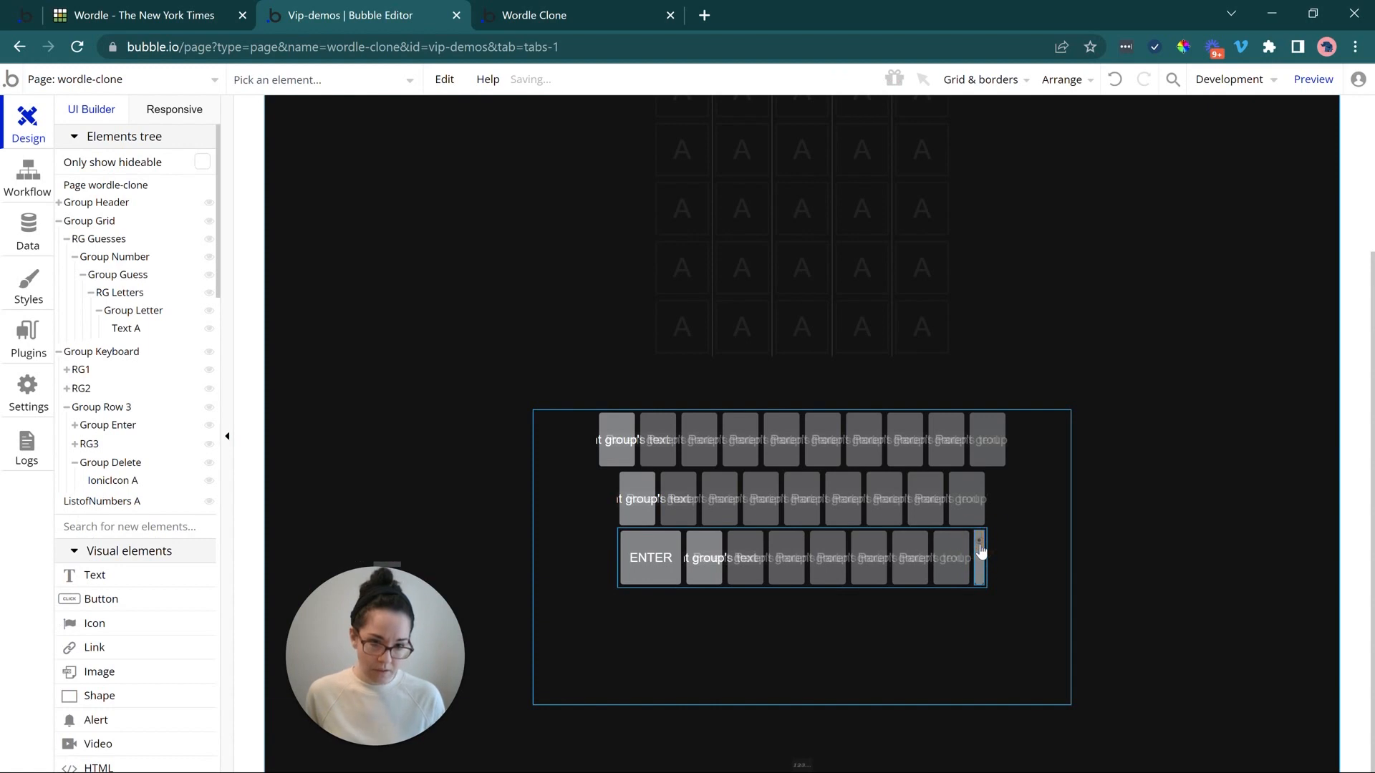
- Search the Ionic Icon's library for "back" and choose the outlined backspace symbol
double_click(979, 550)
left_click_drag(380, 650, 120, 650)
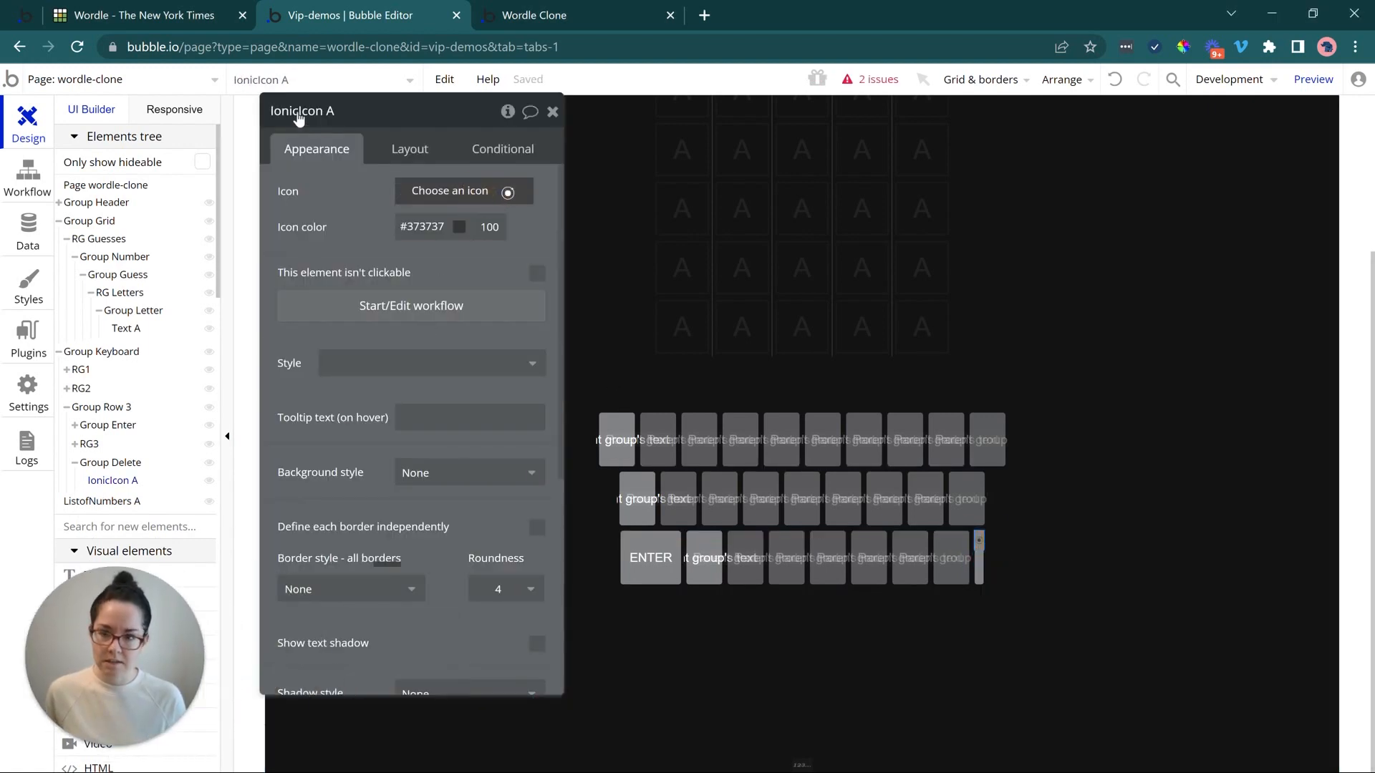
left_click(491, 201)
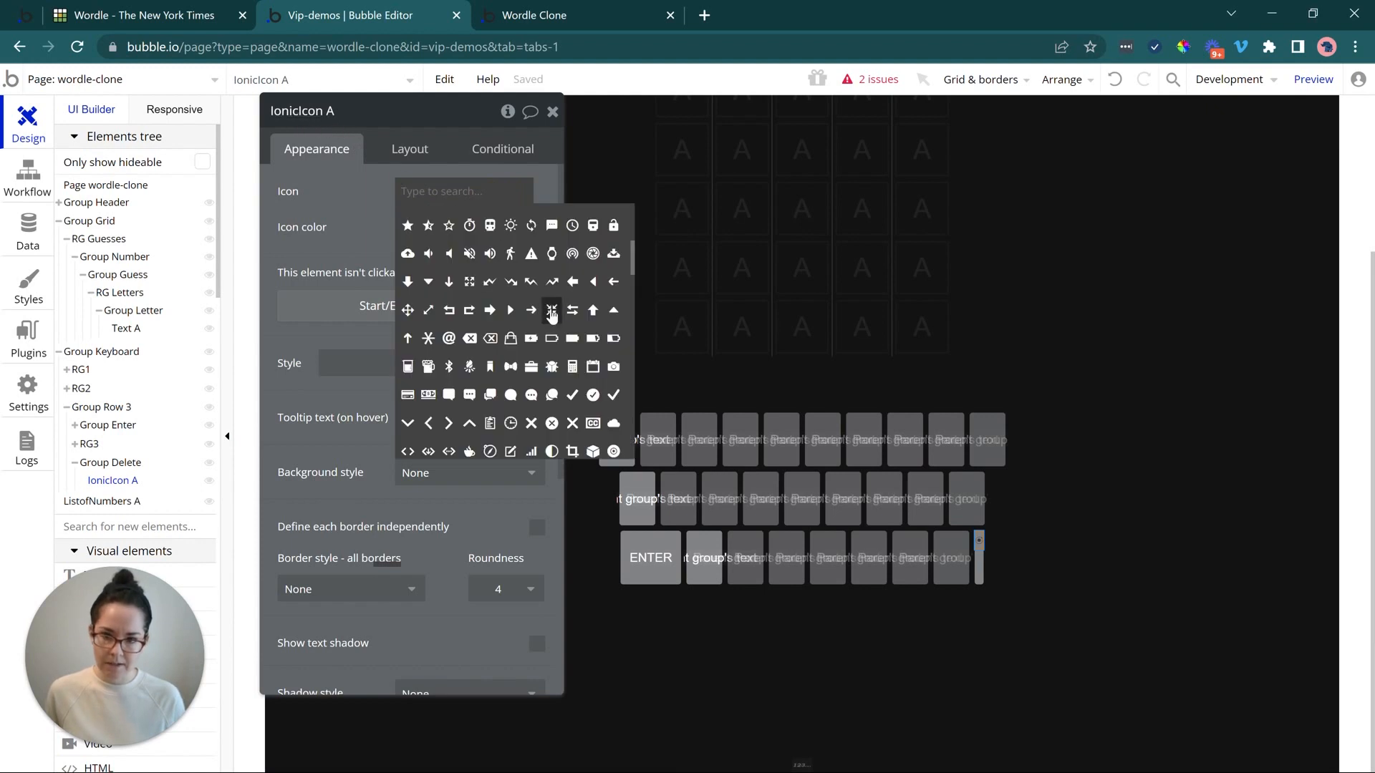
scroll(540, 336, "up", 5)
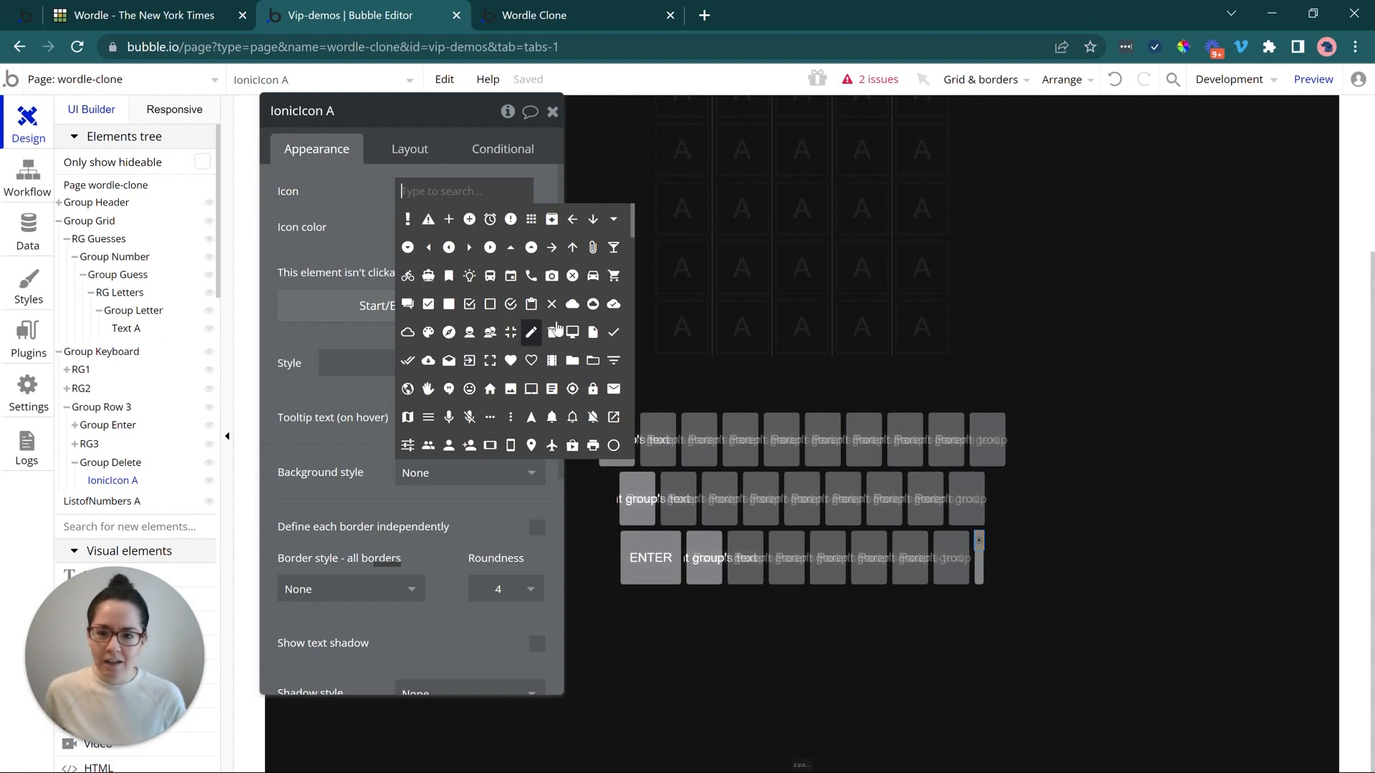
type("dele")
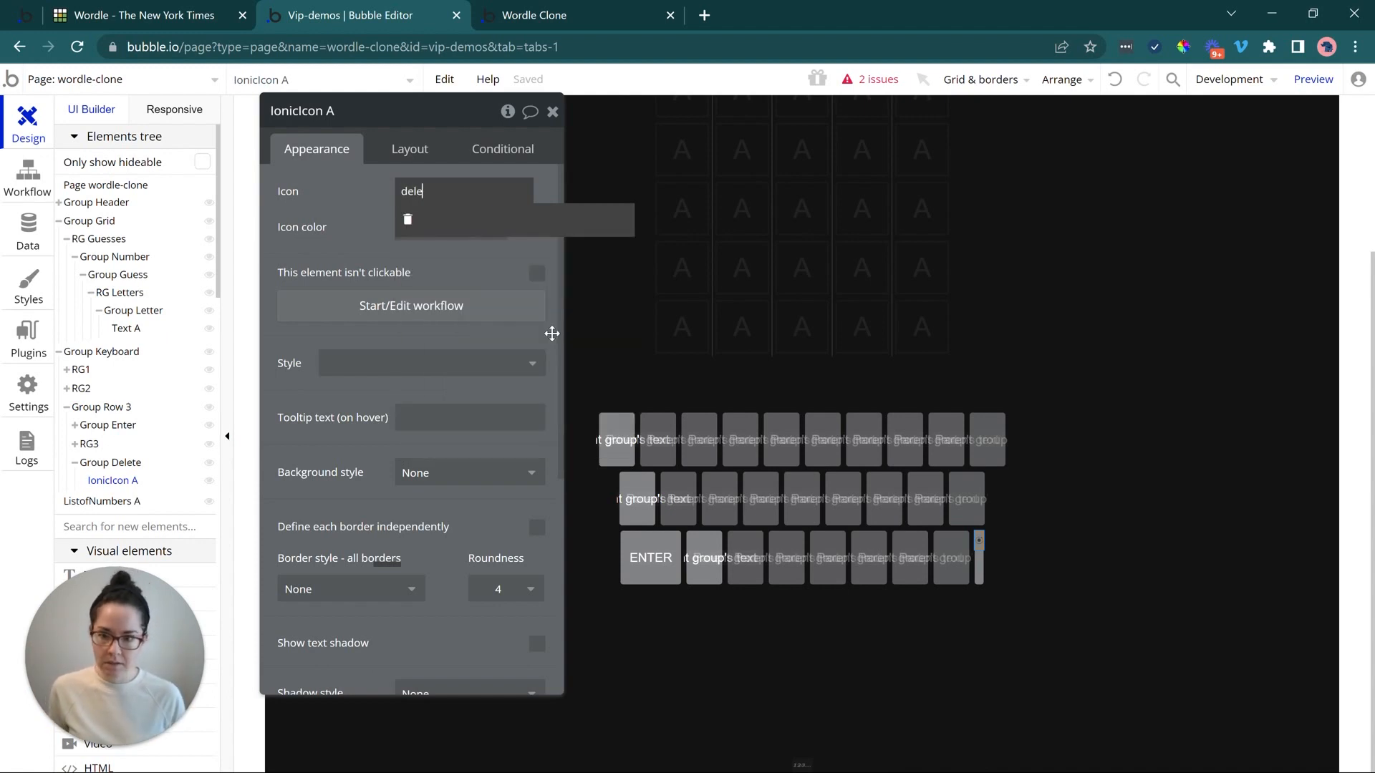
type("remo")
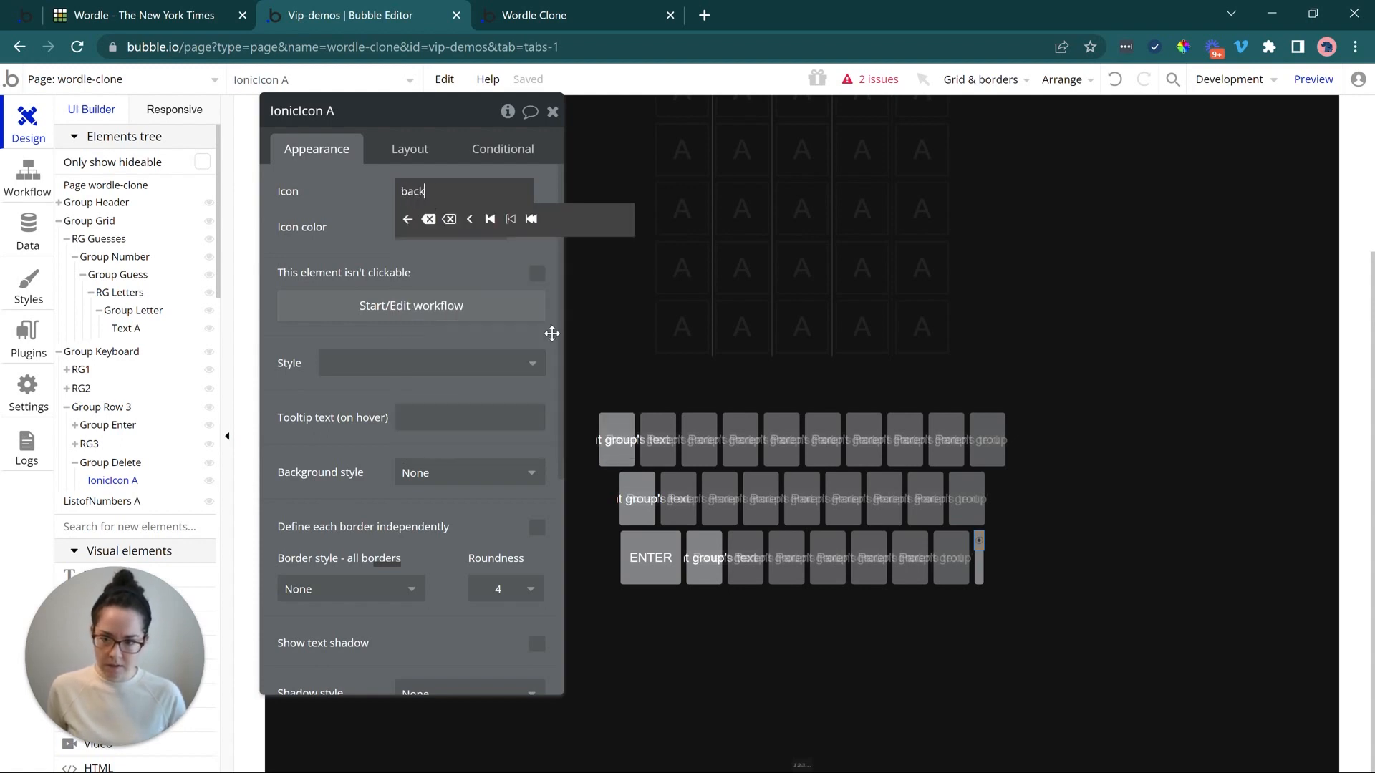
left_click(450, 219)
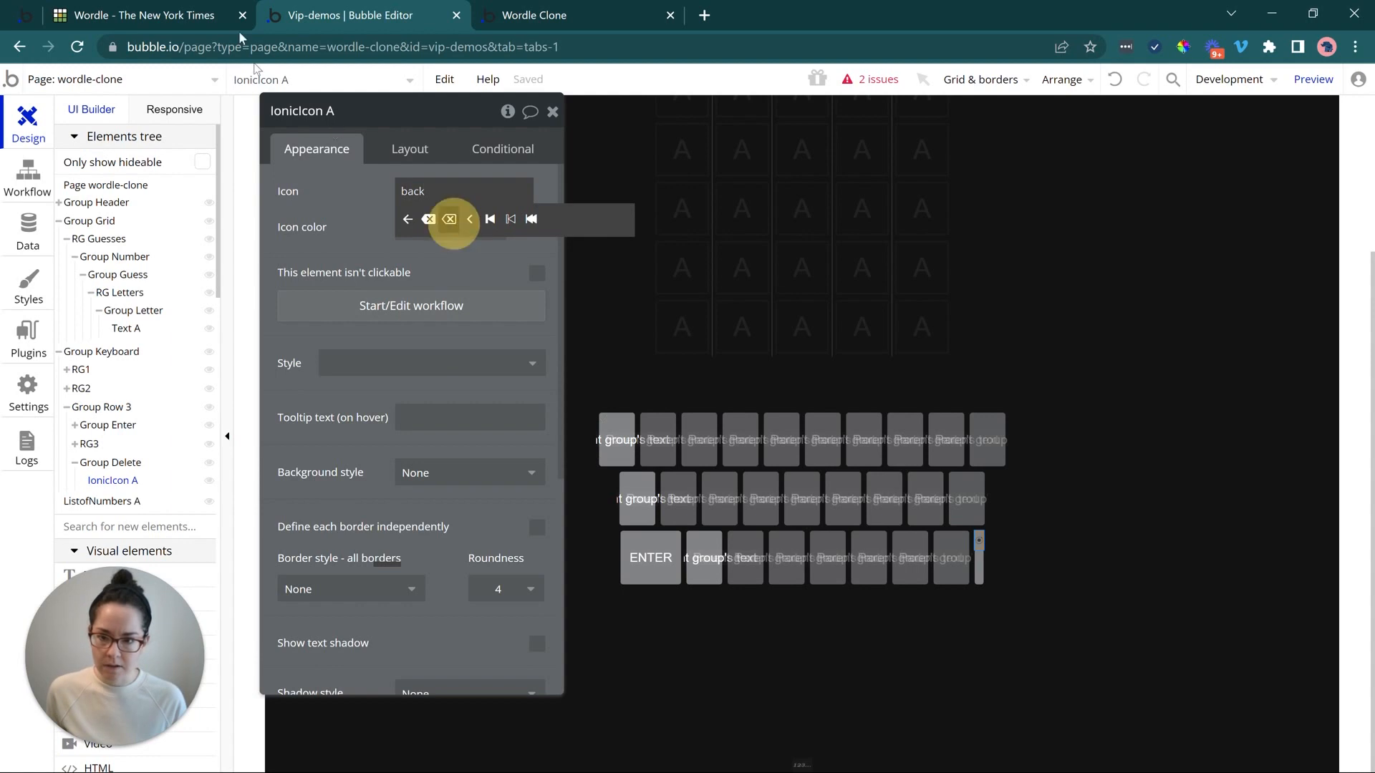
- Check the original Wordle page for reference and set the backspace icon's color to #FFFFFF
left_click(172, 14)
left_click(334, 17)
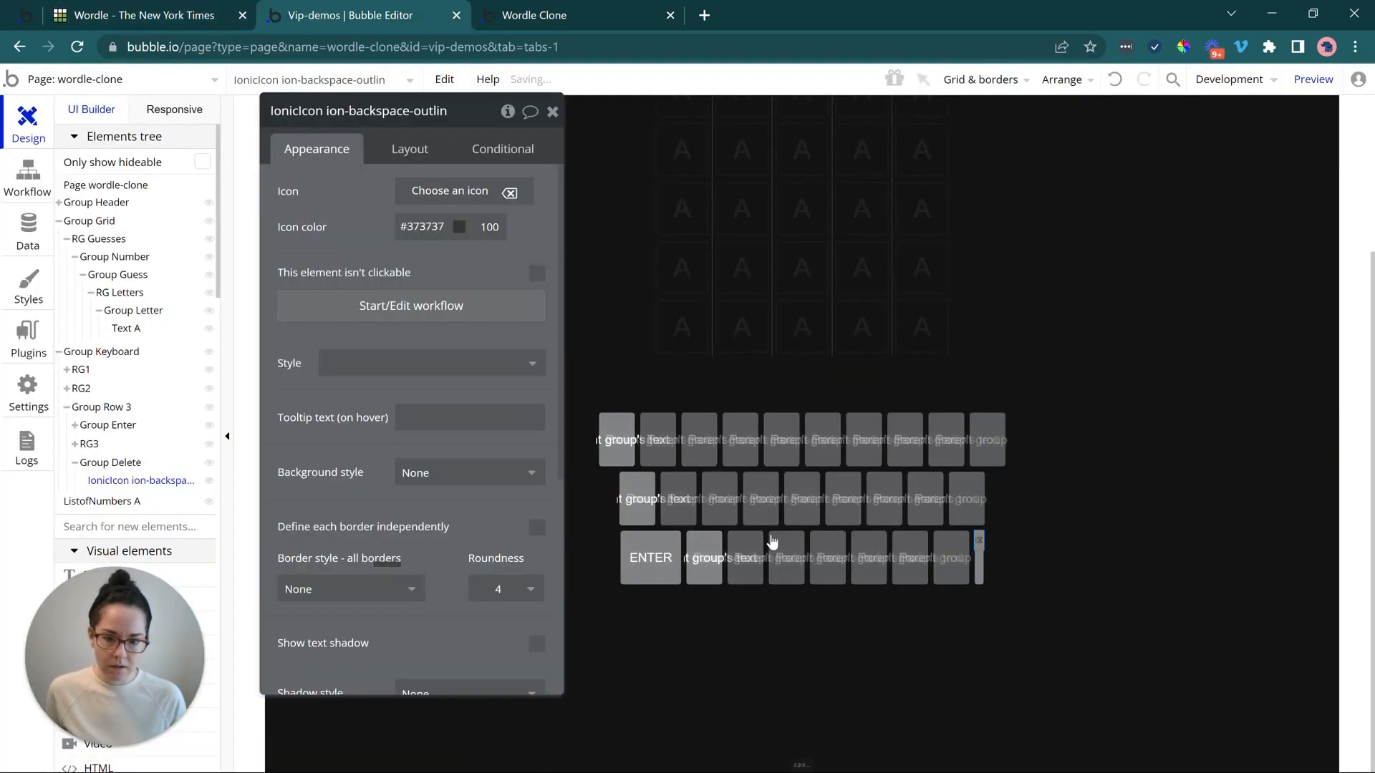
left_click(426, 226)
left_click(338, 222)
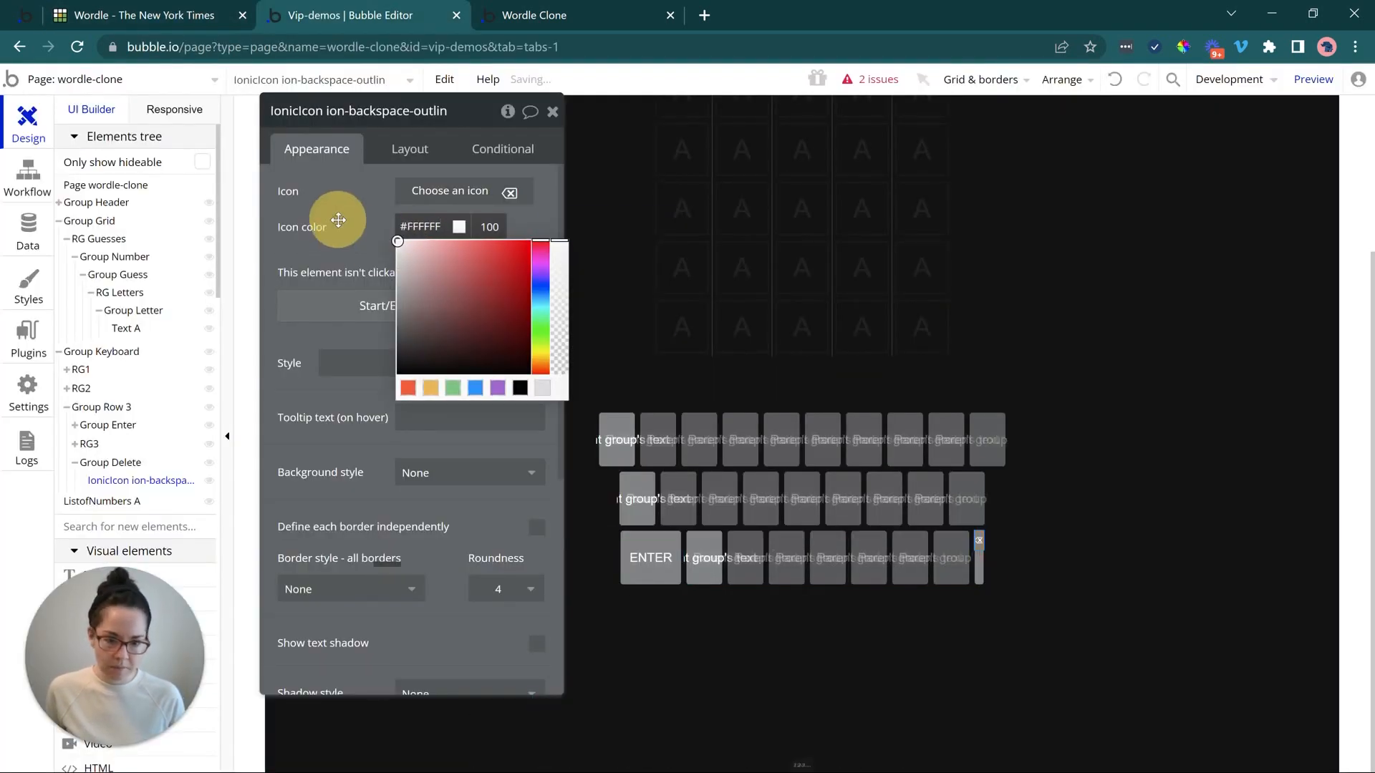
- Set the backspace icon's fixed width and height to 30 px
left_click(402, 150)
double_click(352, 409)
type("30")
double_click(351, 478)
type("30")
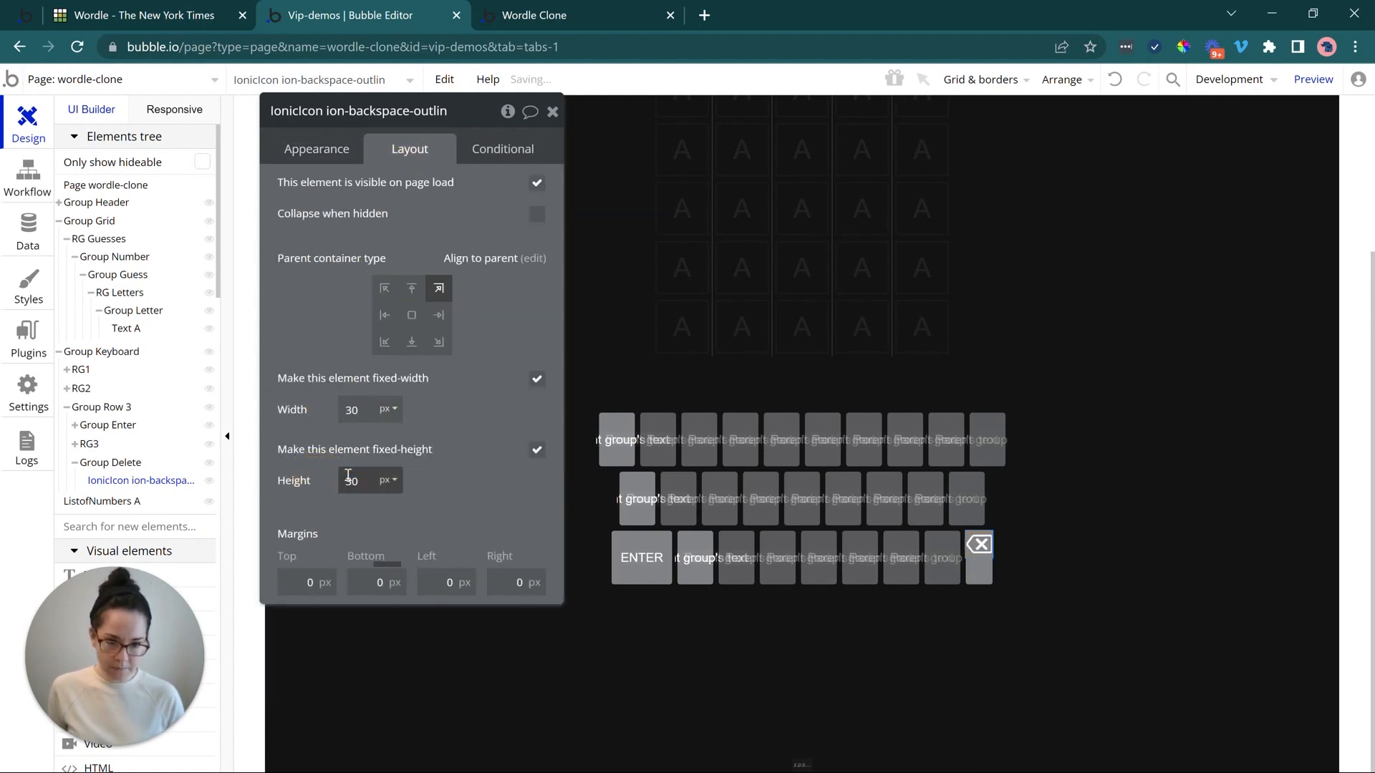
- Set the backspace icon's width and height to 25 px and centre it within Group Delete
left_click_drag(349, 415, 327, 406)
double_click(342, 403)
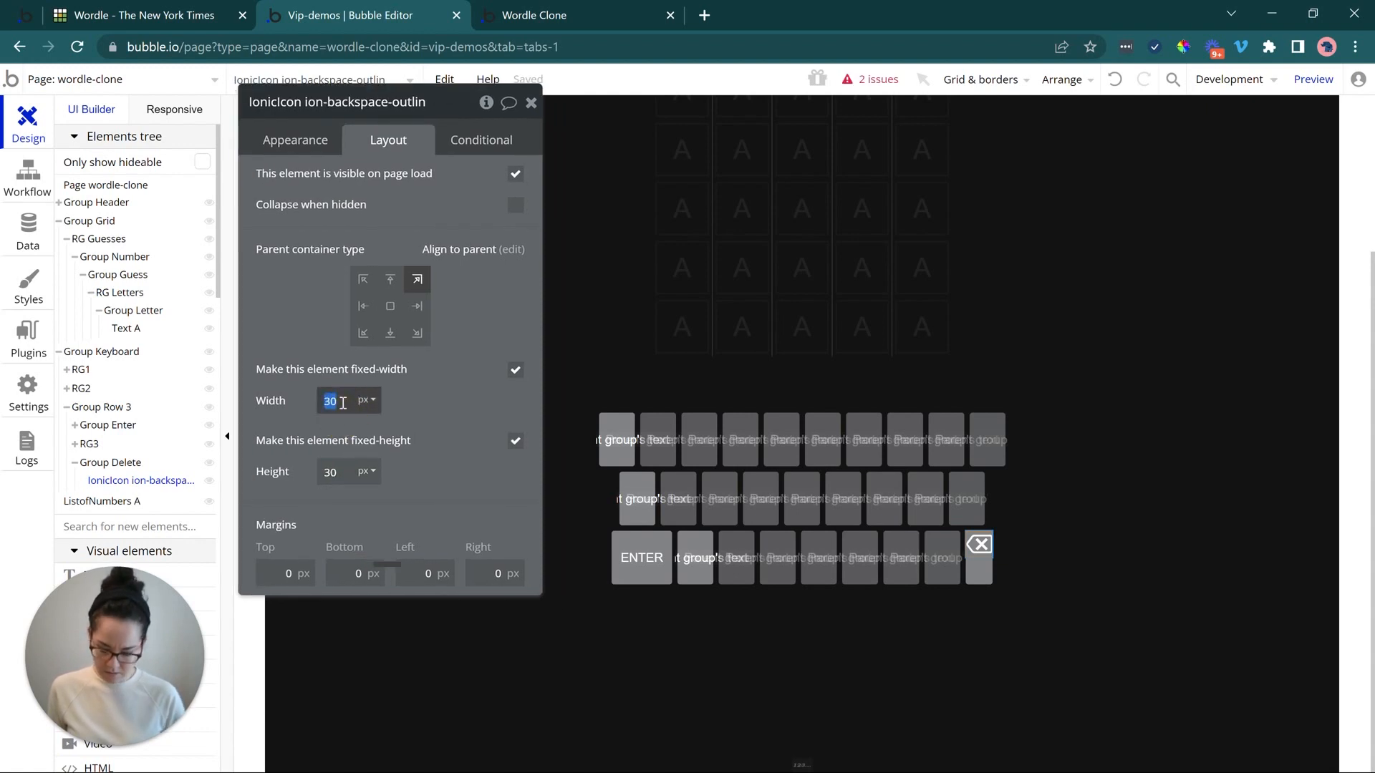
double_click(320, 471)
type("25")
left_click(318, 450)
left_click(390, 306)
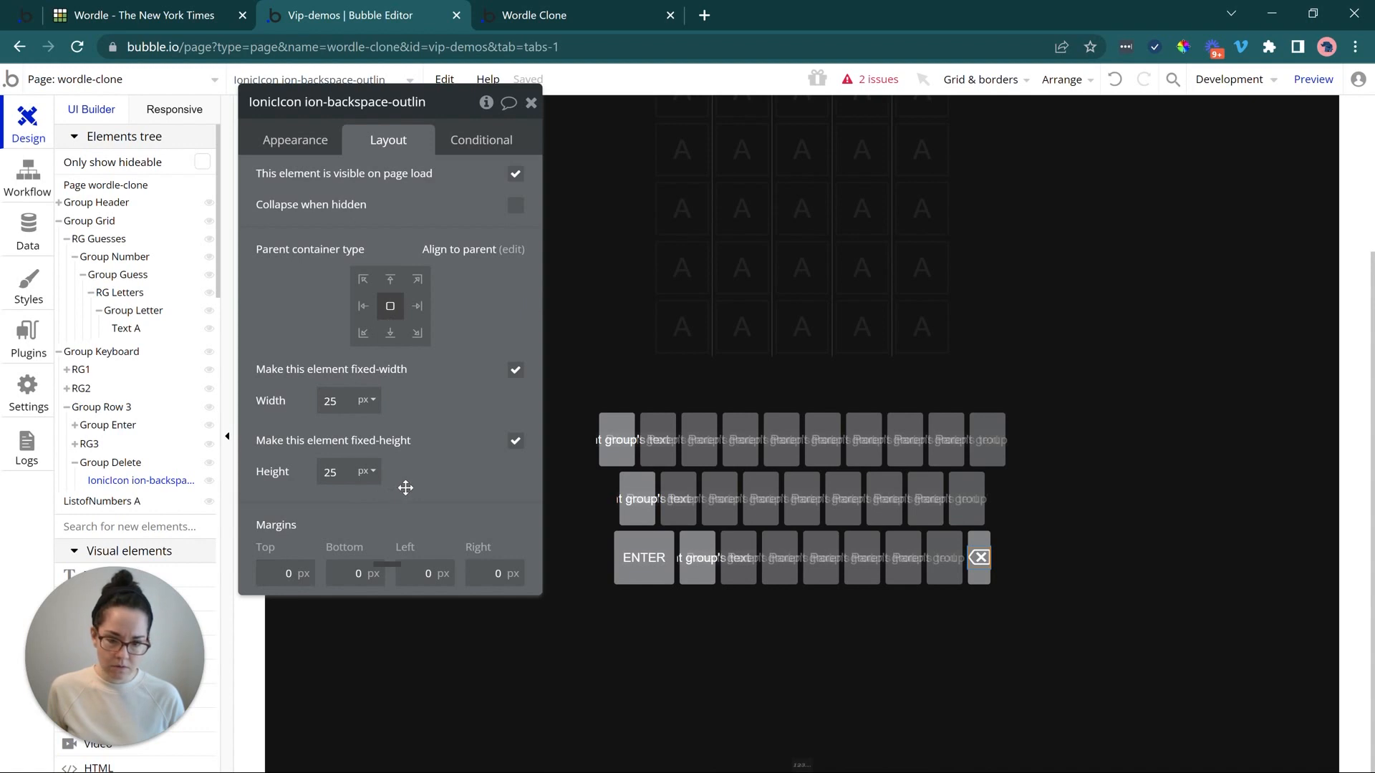
- Check the layout settings of Group Enter, its text and the backspace icon, and look at the key proportions on the original Wordle page
left_click(638, 537)
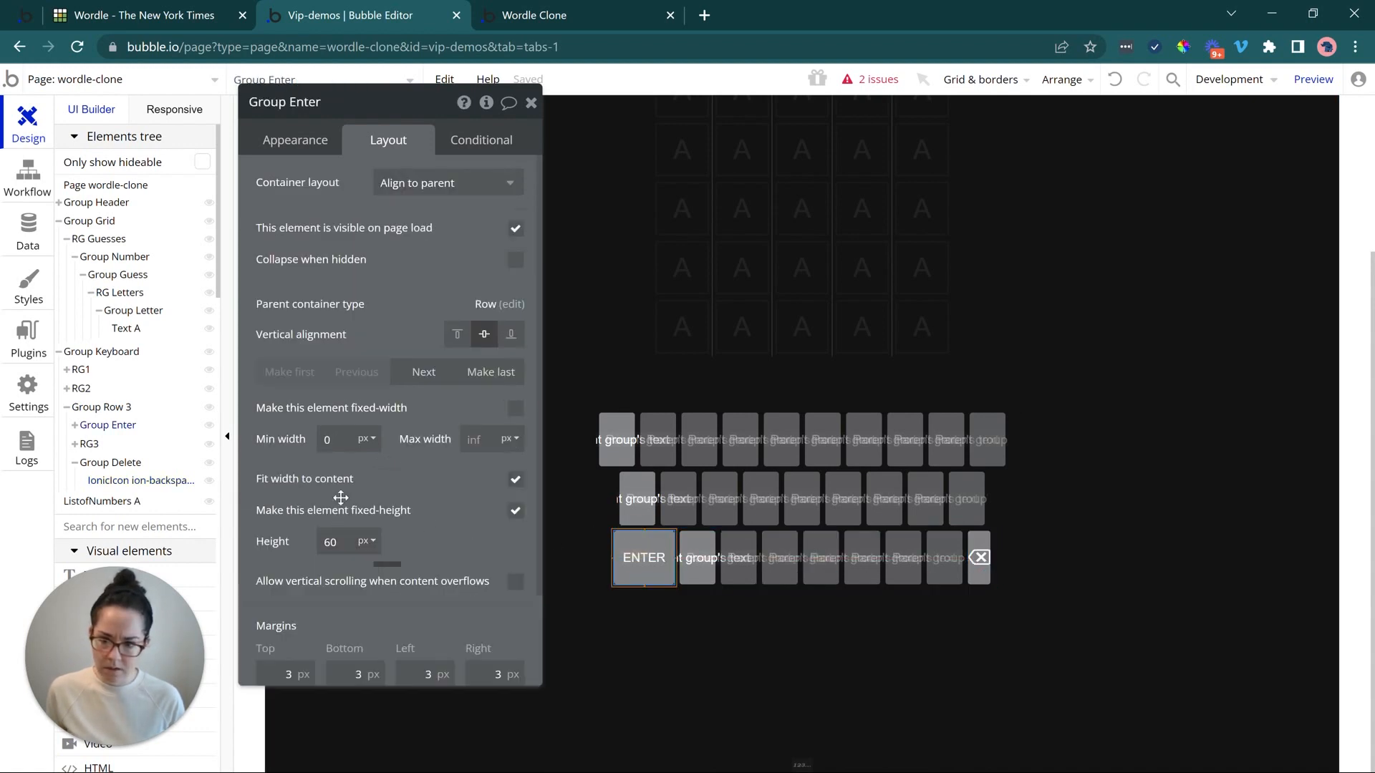
left_click(651, 555)
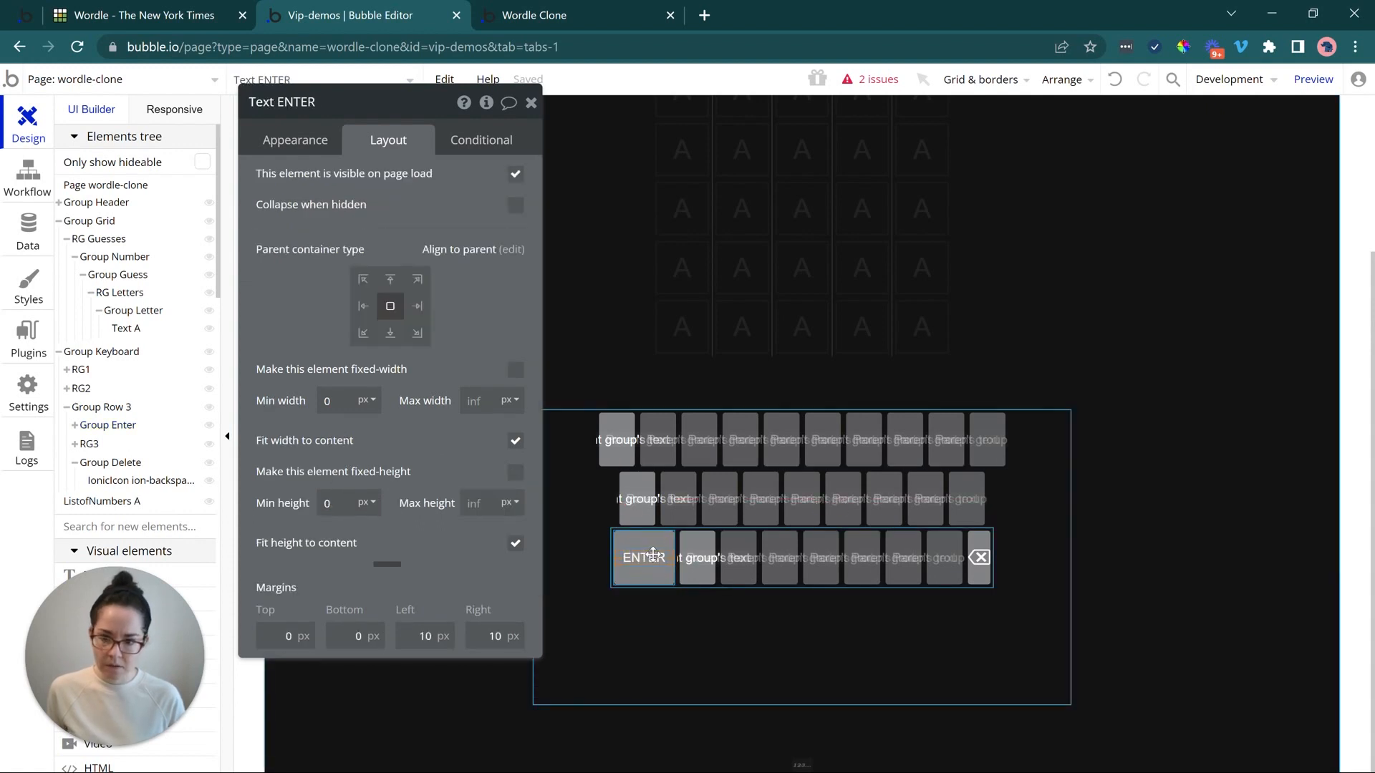
left_click(978, 558)
left_click(122, 15)
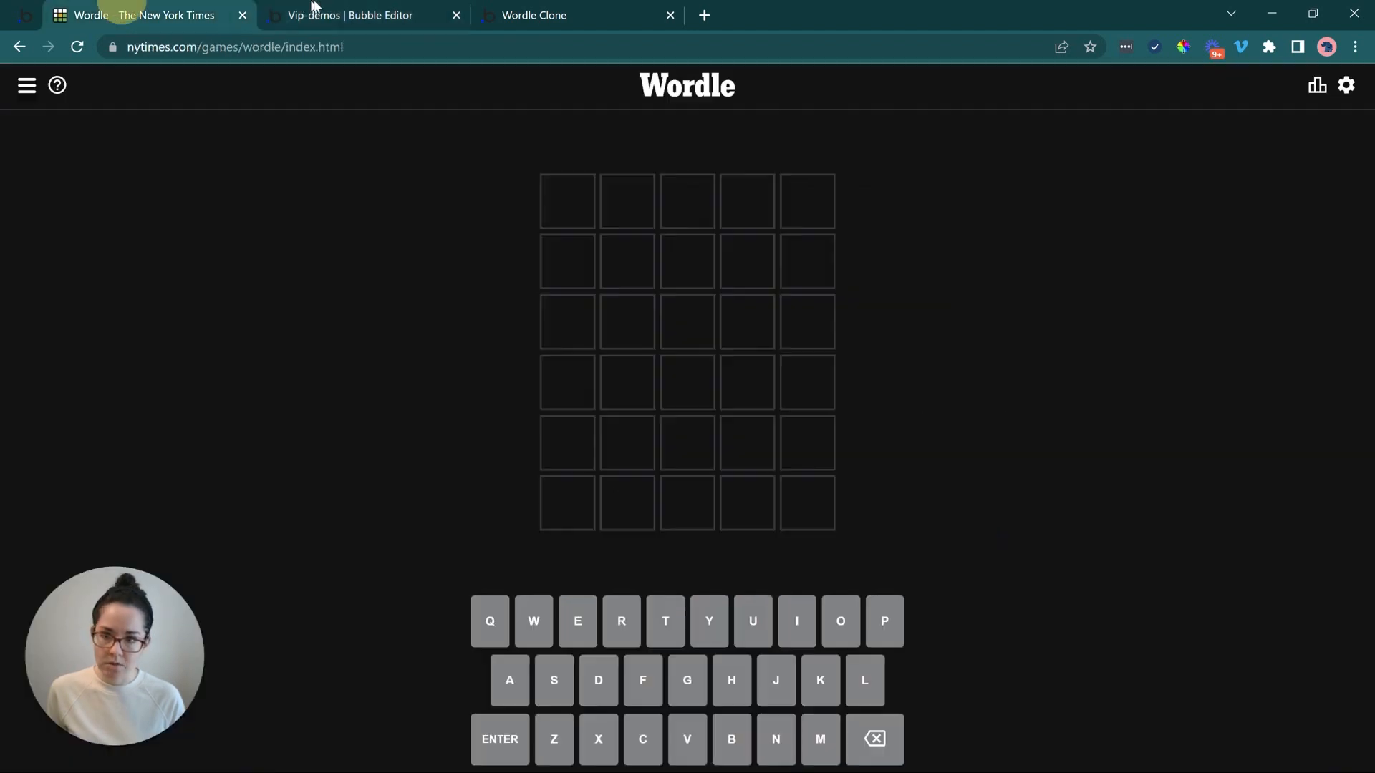
left_click(333, 11)
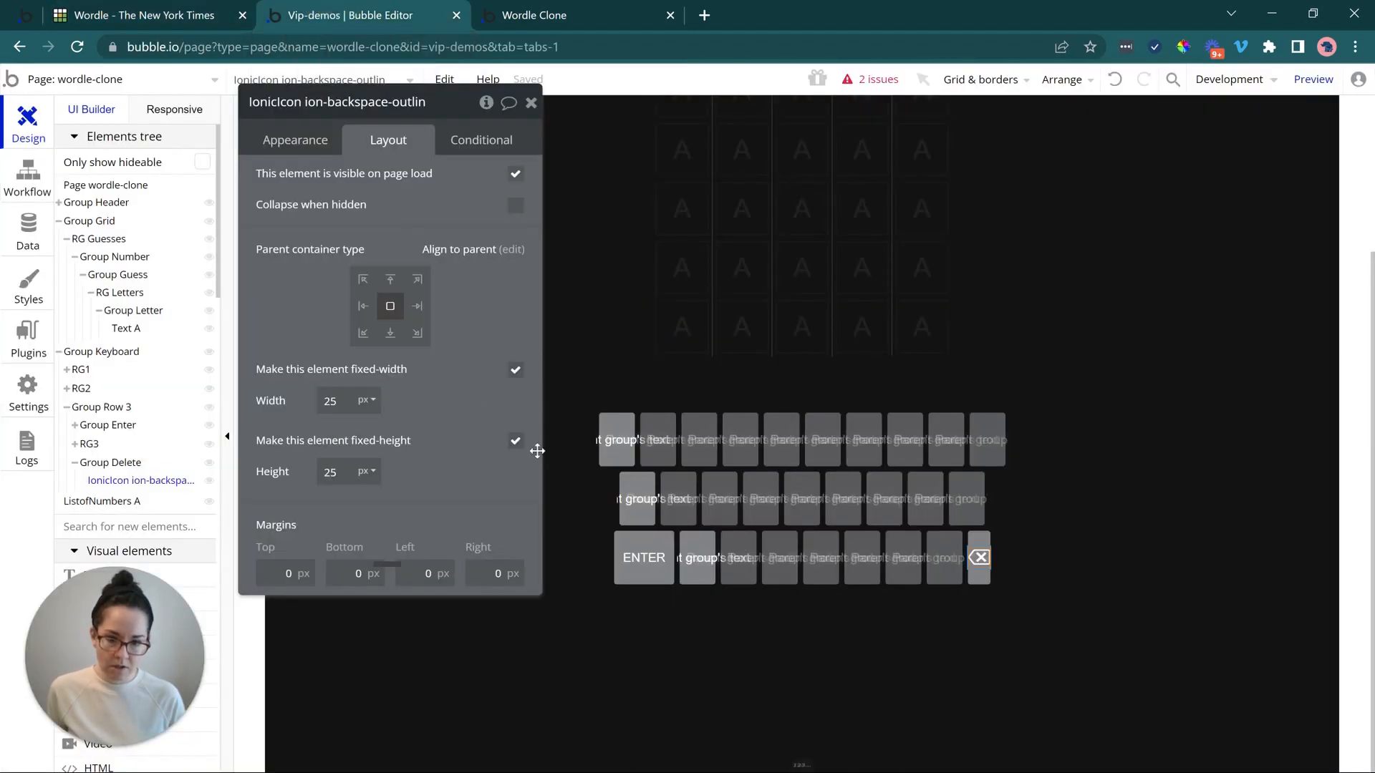
- Make Group Enter fixed-width and set its width to 70 px after trying 40 px
left_click(630, 550)
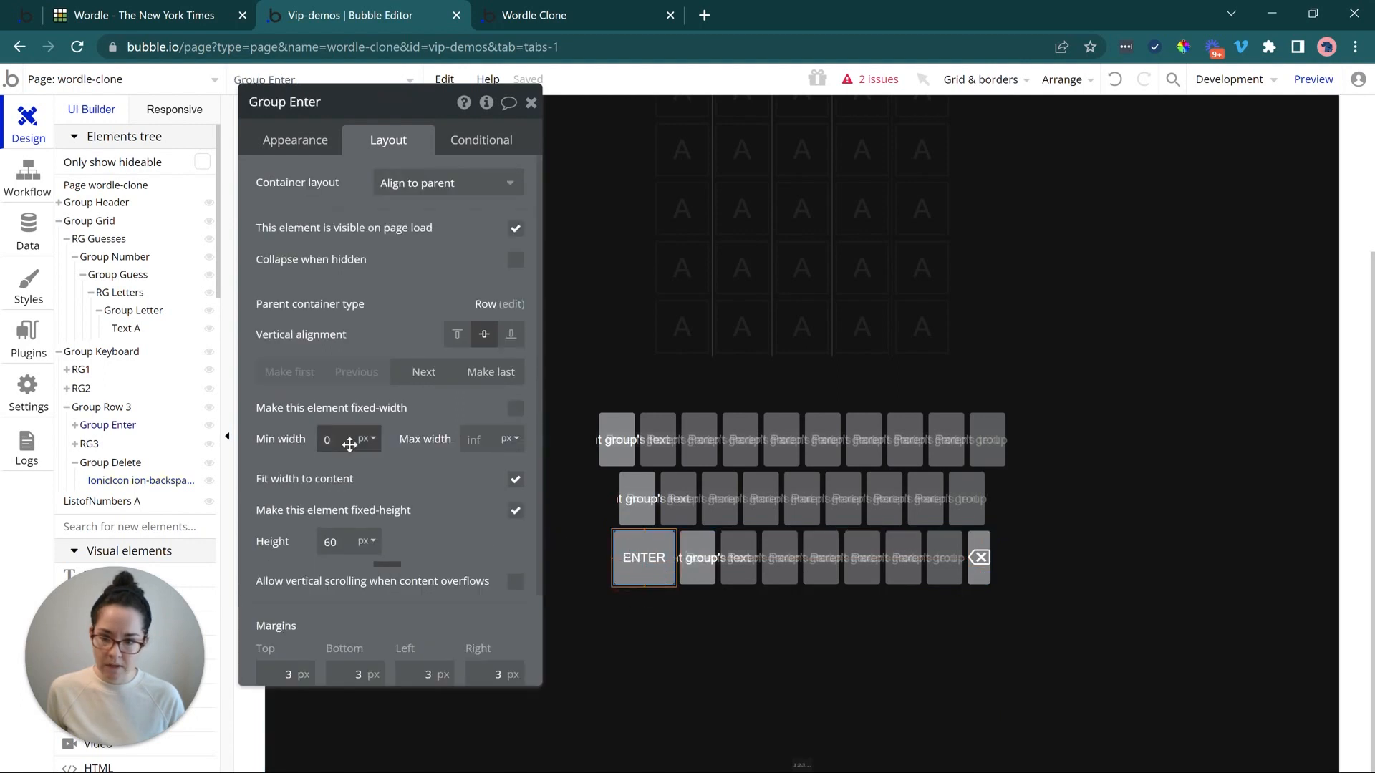
left_click(518, 410)
left_click(299, 439)
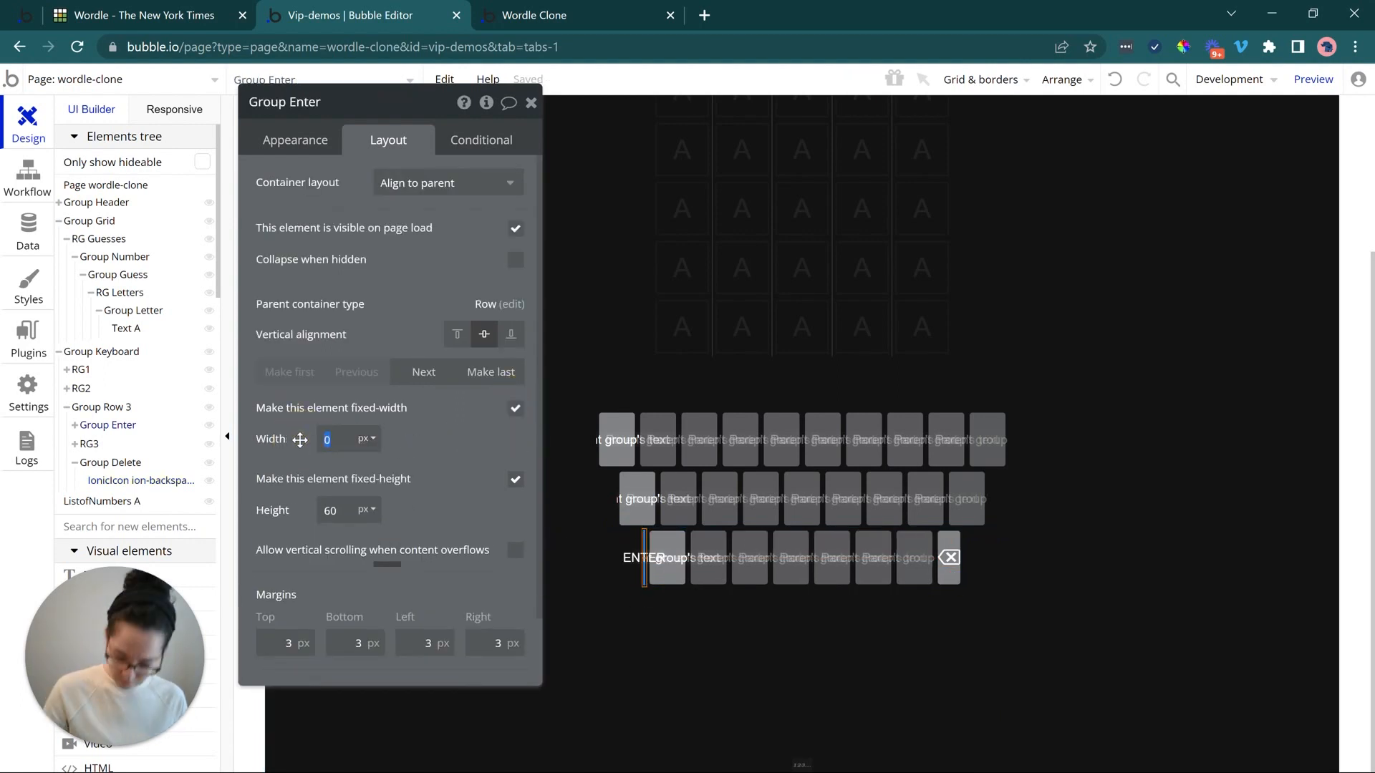
key("Return")
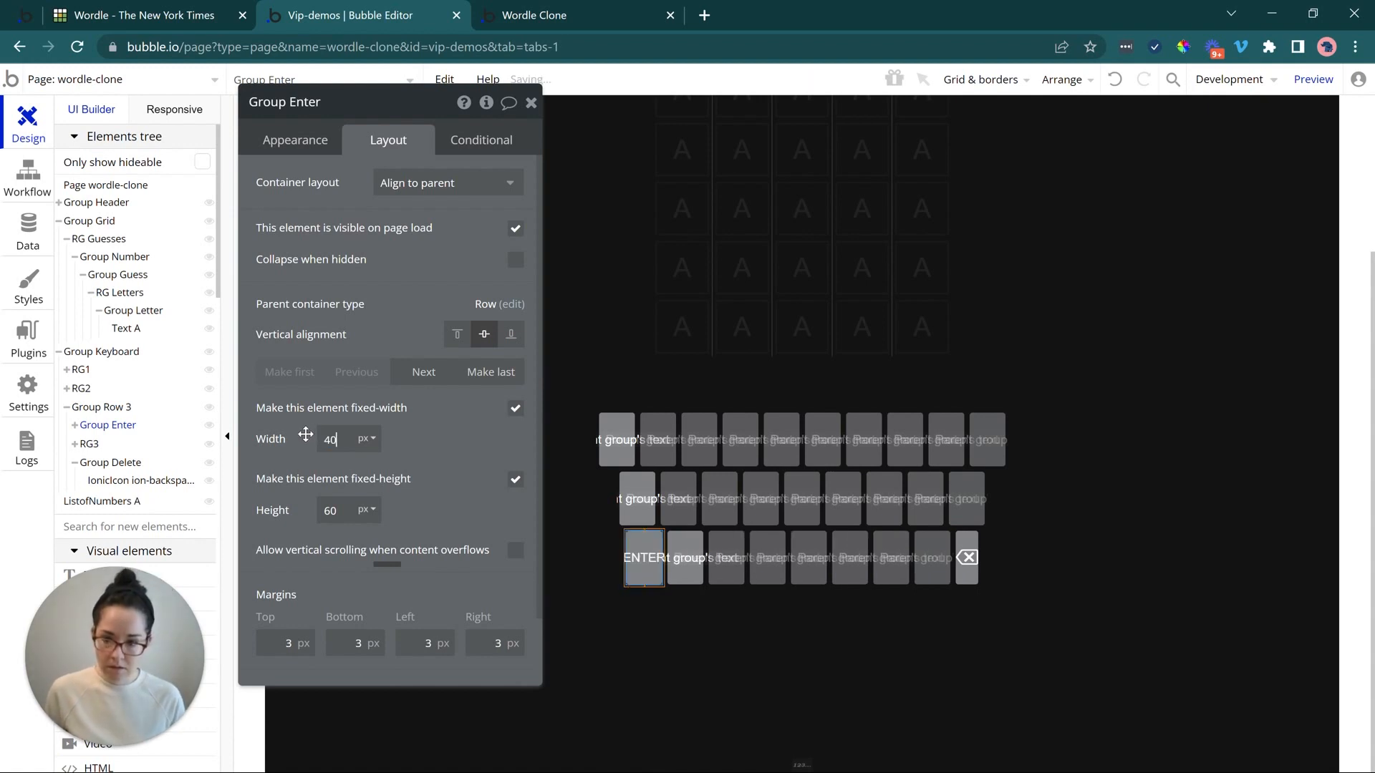
left_click(328, 432)
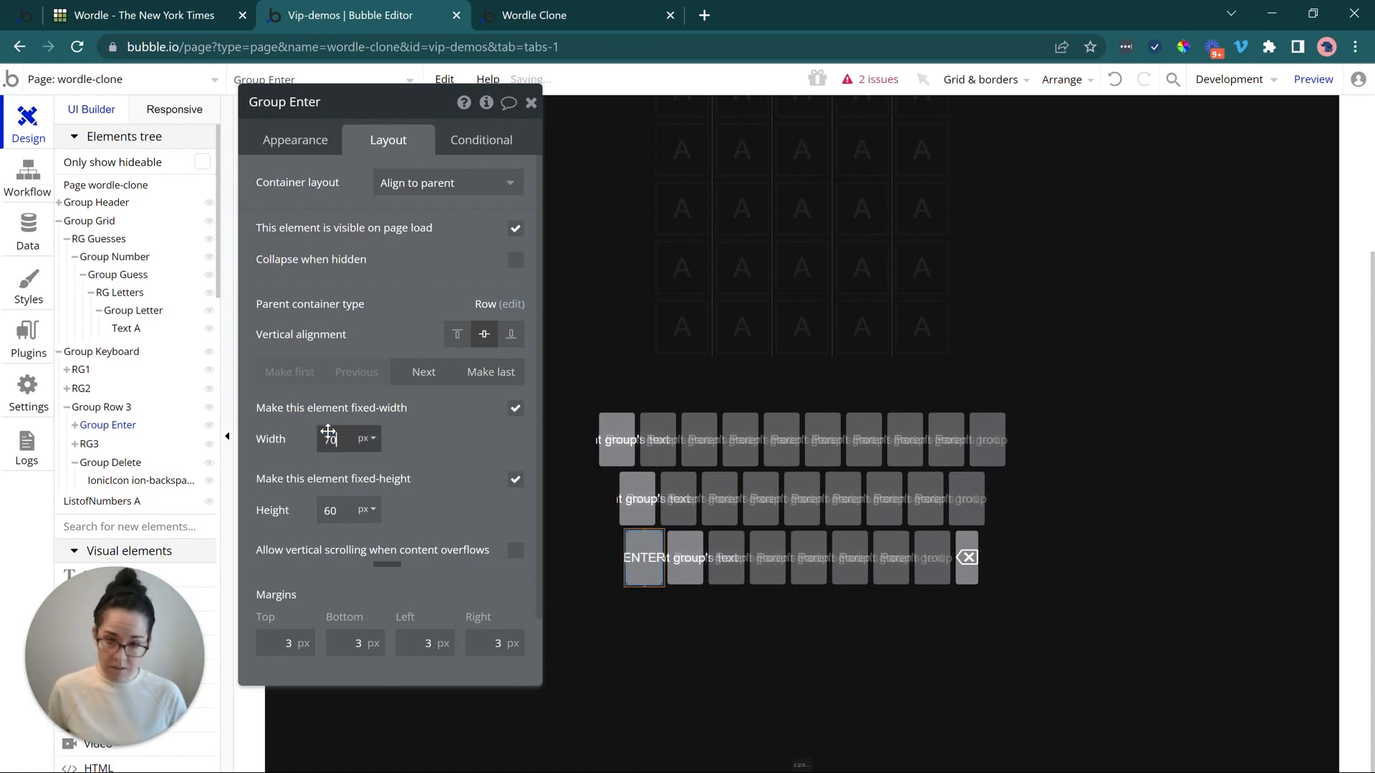
key("Return")
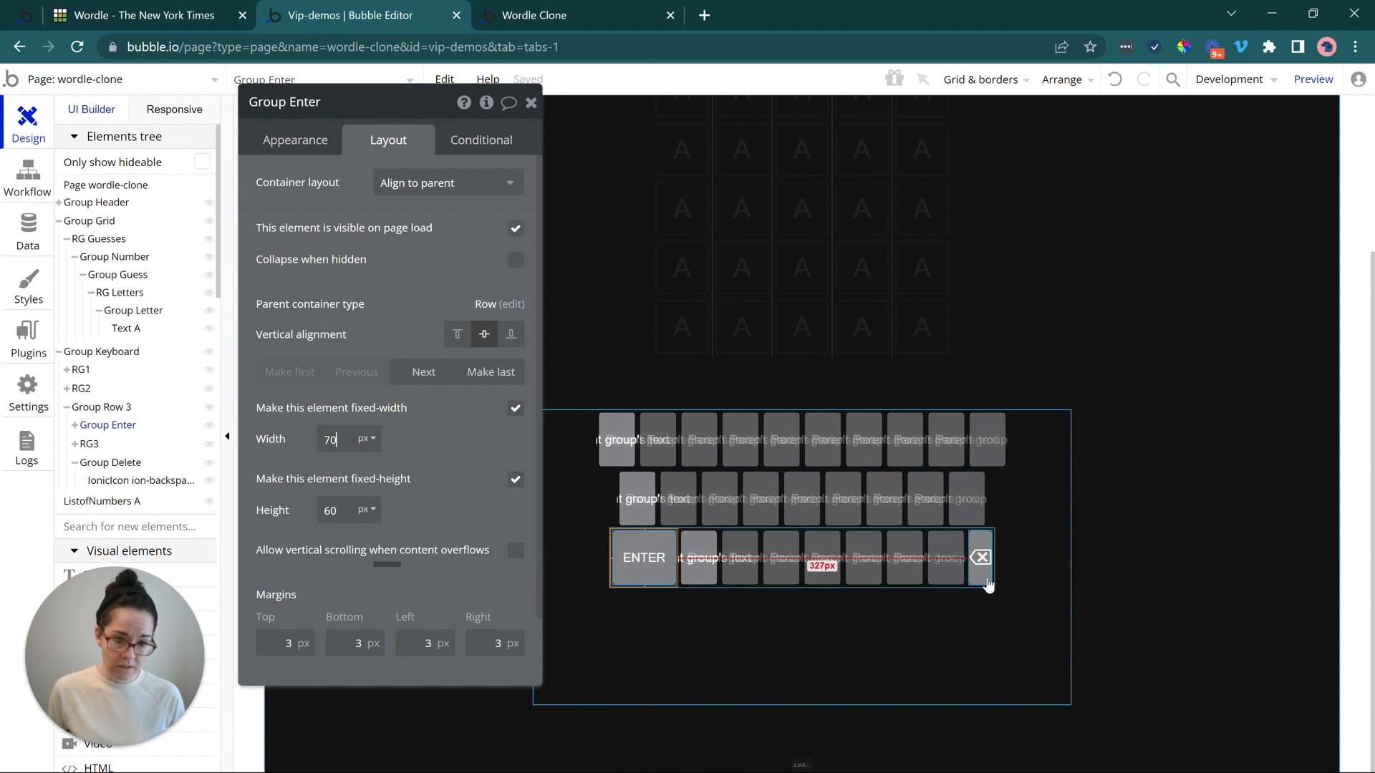
- Make Group Delete fixed-width at 60 px and set Group Enter's width to 60 px as well
left_click(981, 559)
left_click(341, 437)
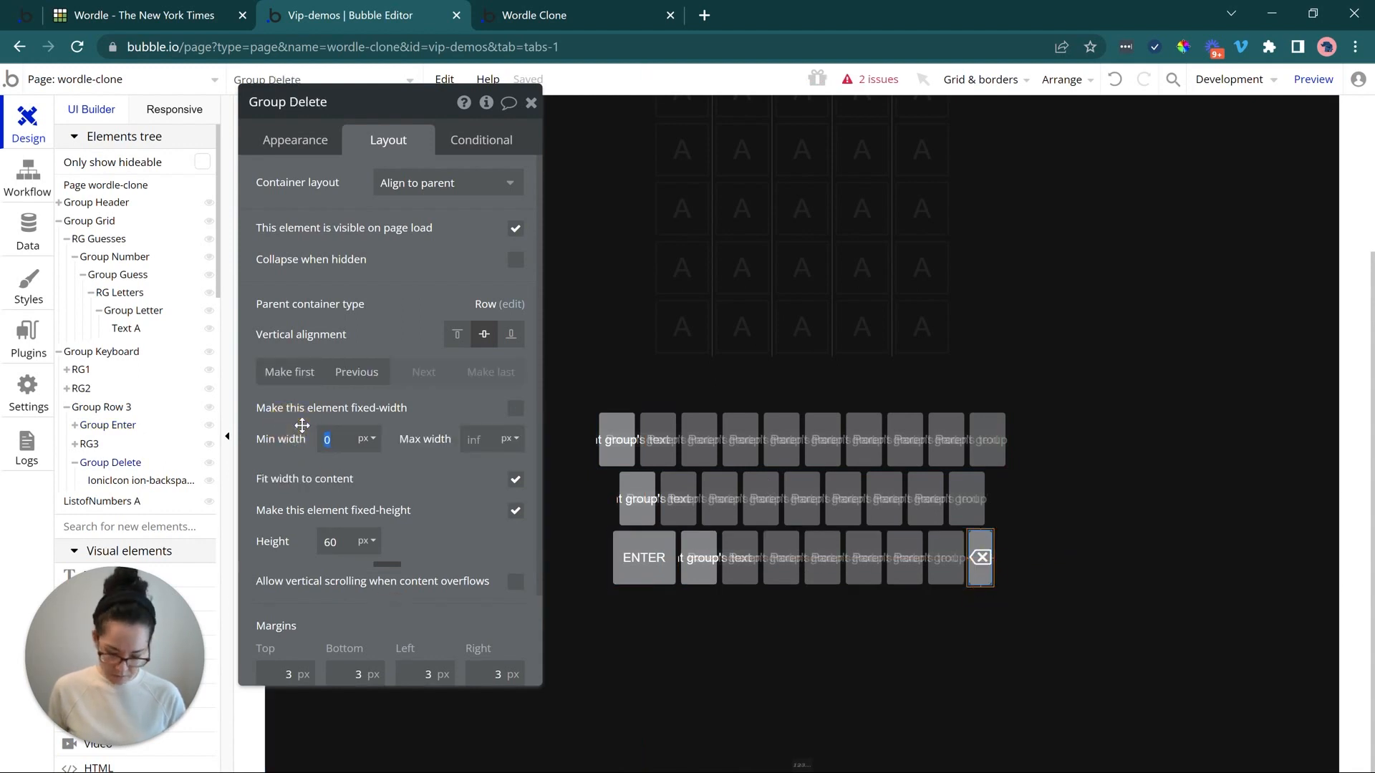
left_click(498, 404)
left_click(514, 408)
left_click(299, 446)
type("60")
left_click(605, 563)
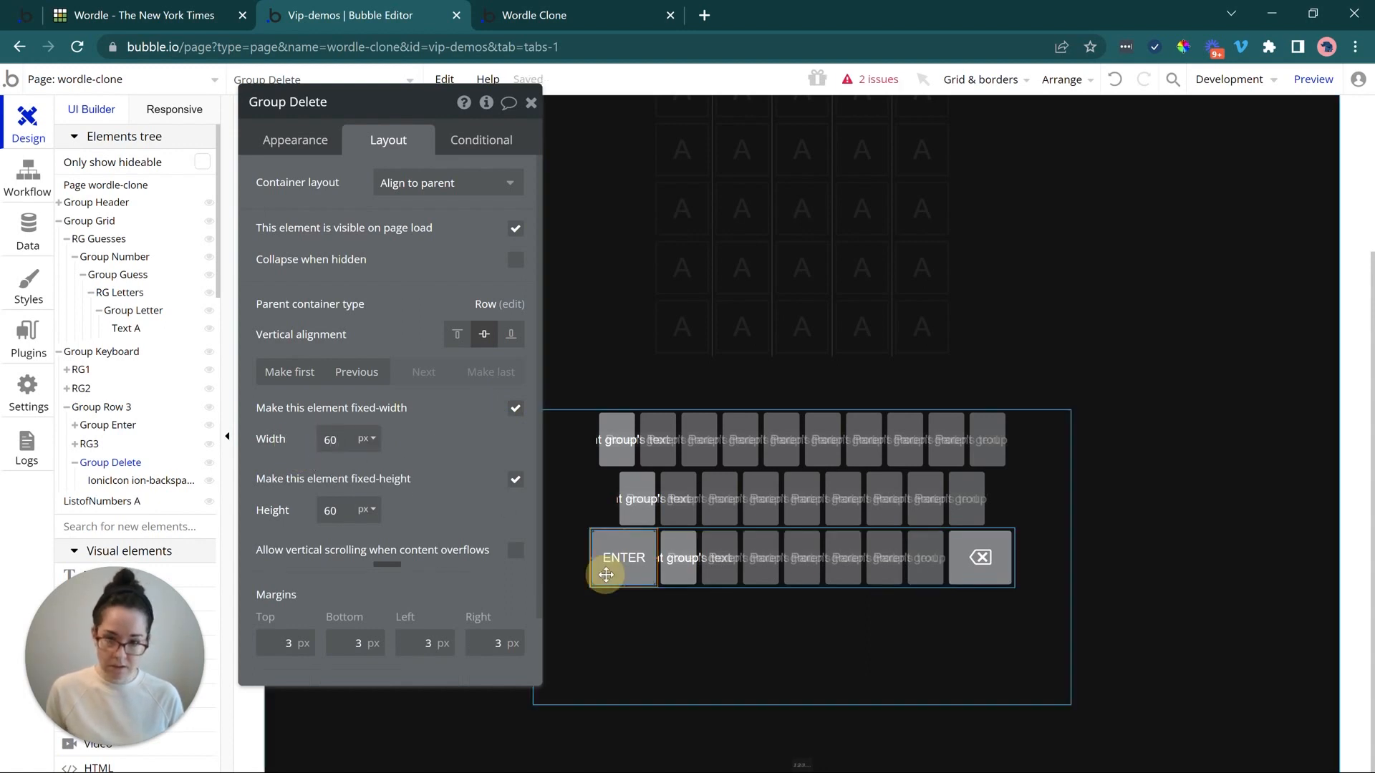
left_click(331, 439)
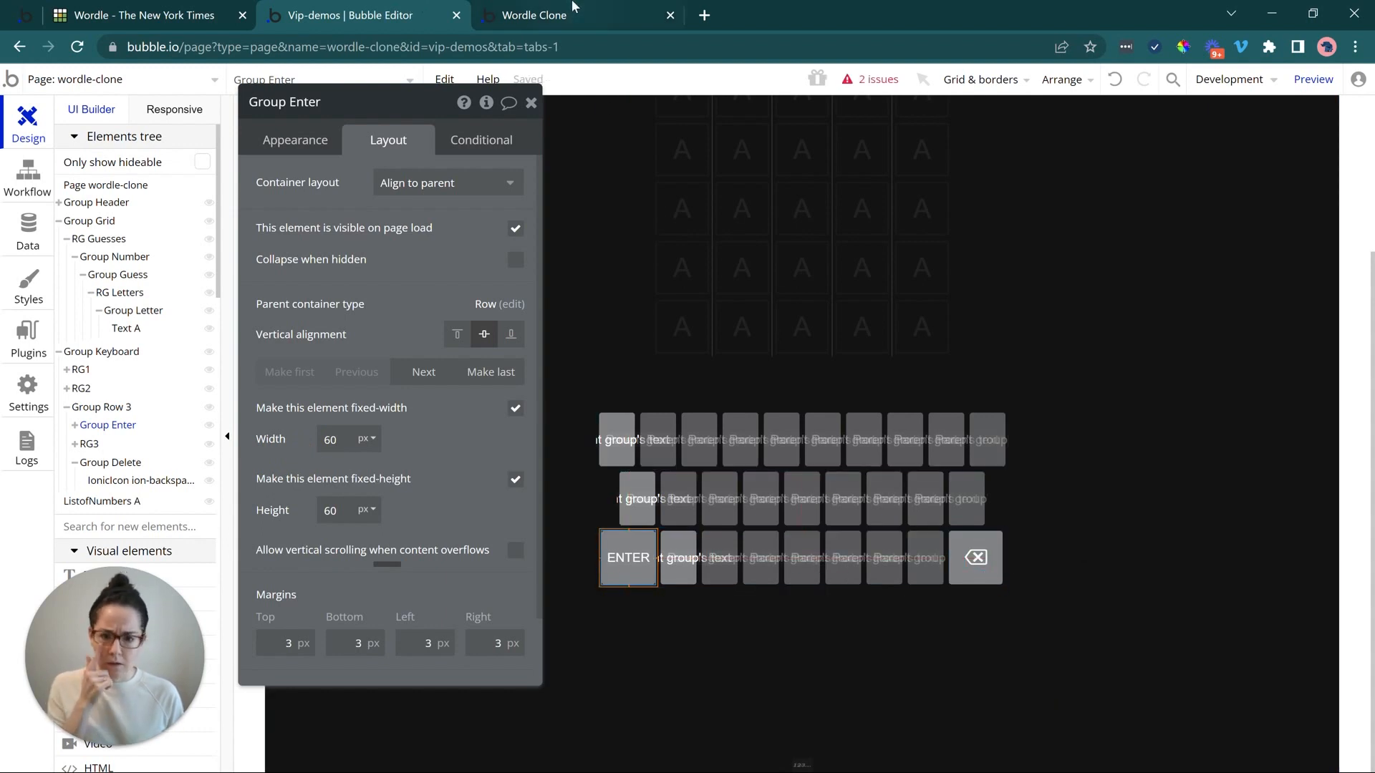
scroll(666, 426, "up", 3)
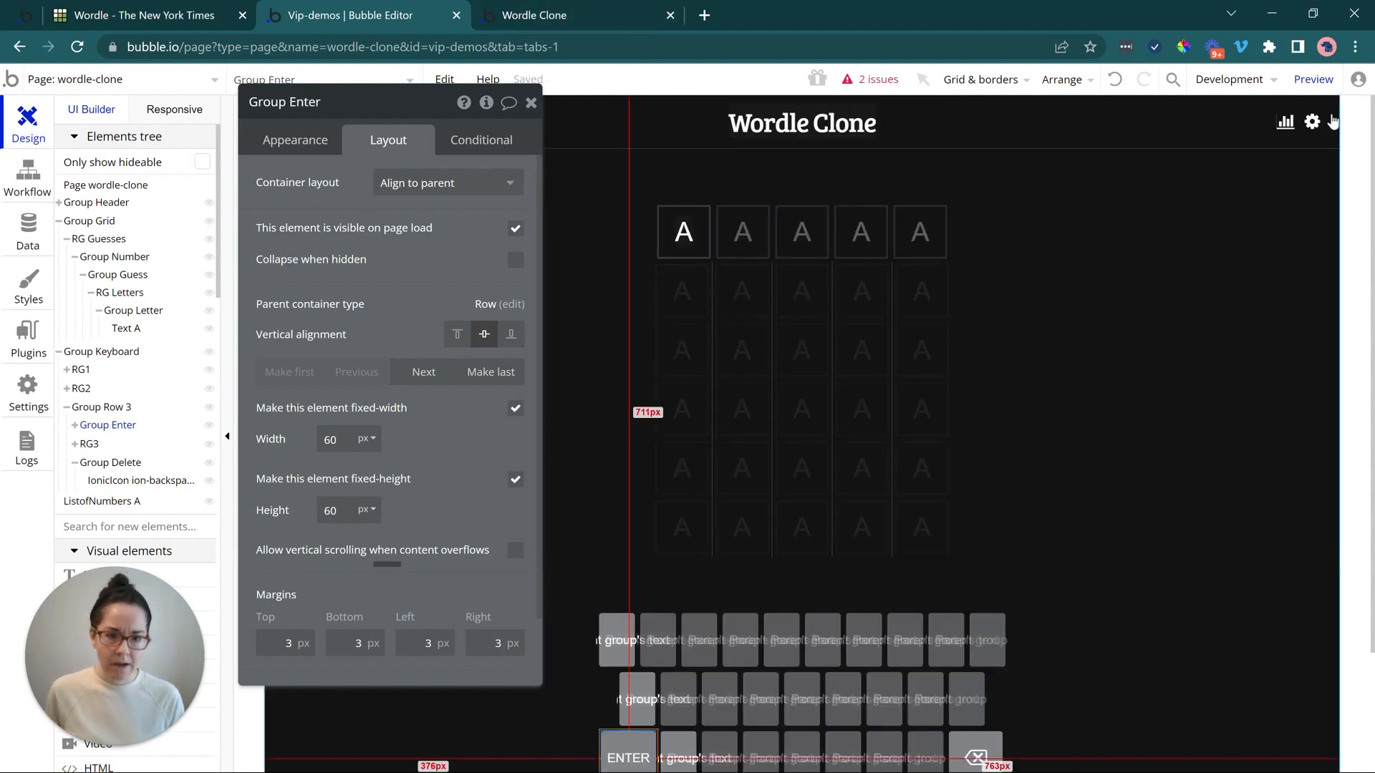
right_click(1281, 125)
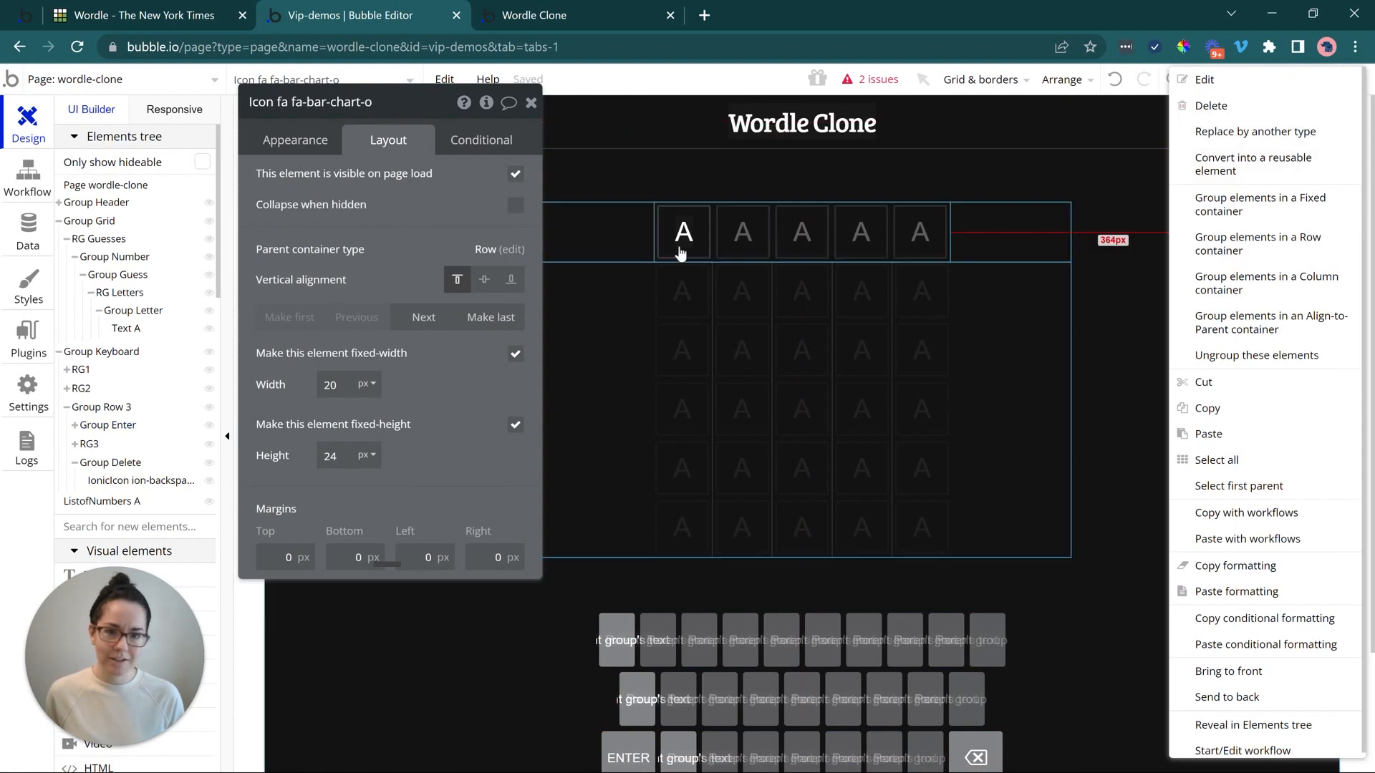
left_click(333, 279)
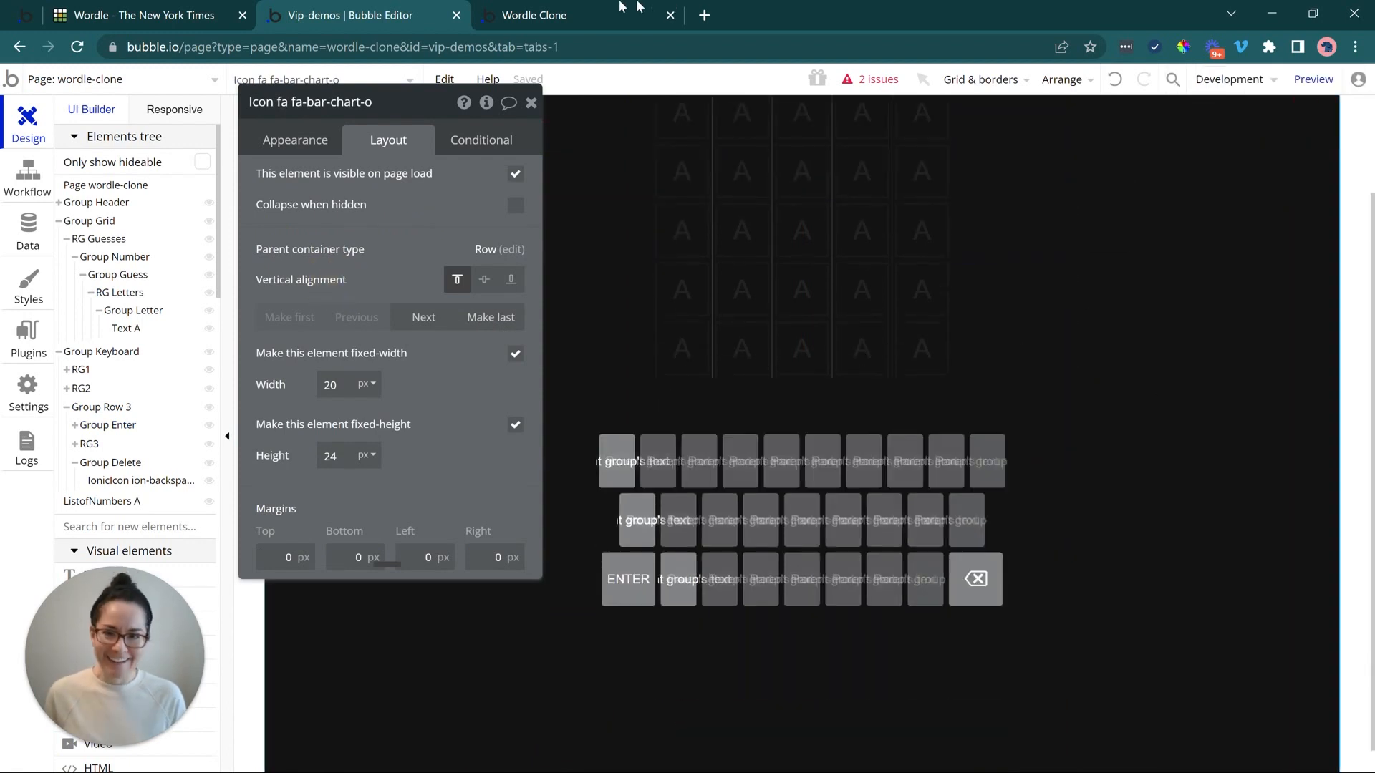
- Refresh the Wordle Clone preview and compare its grid and keyboard layout with the original Wordle page
left_click(612, 21)
left_click(613, 79)
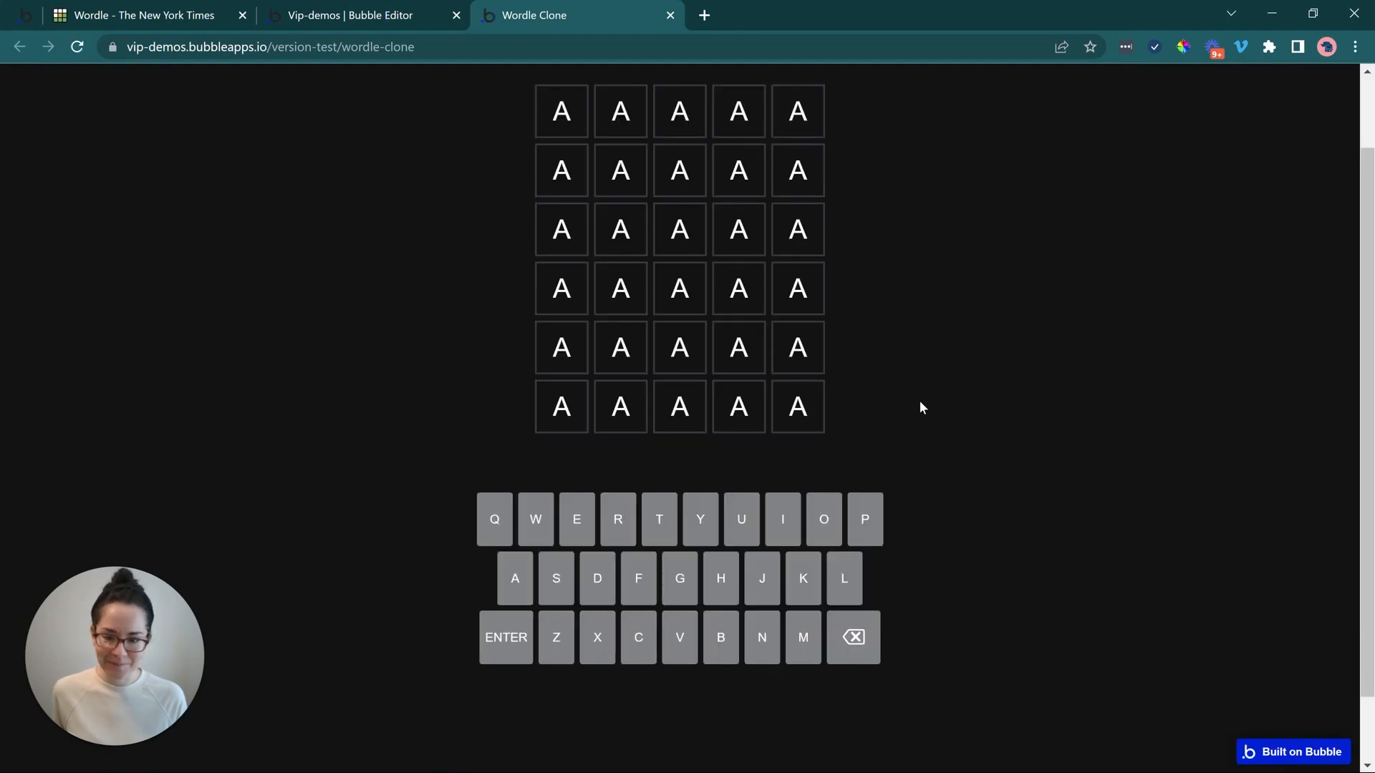
left_click(425, 9)
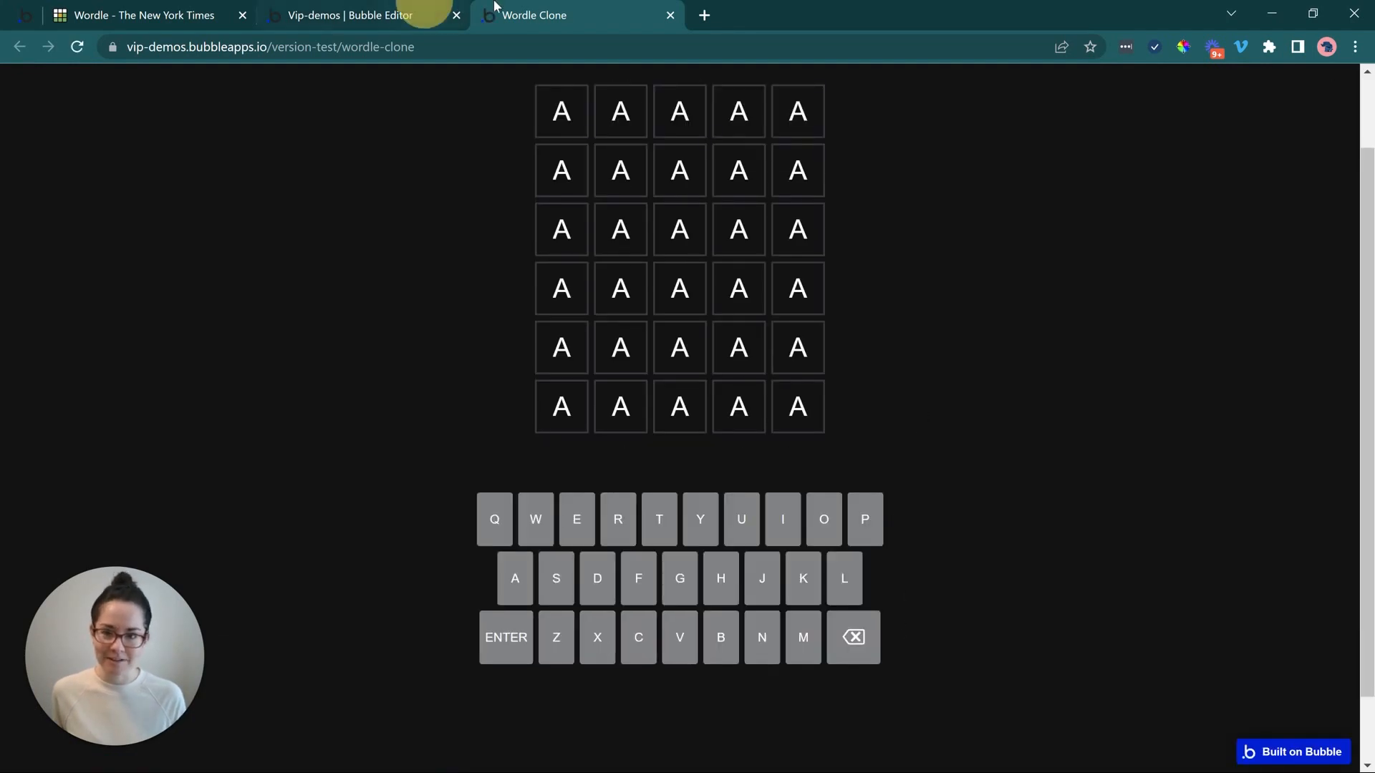
left_click(68, 8)
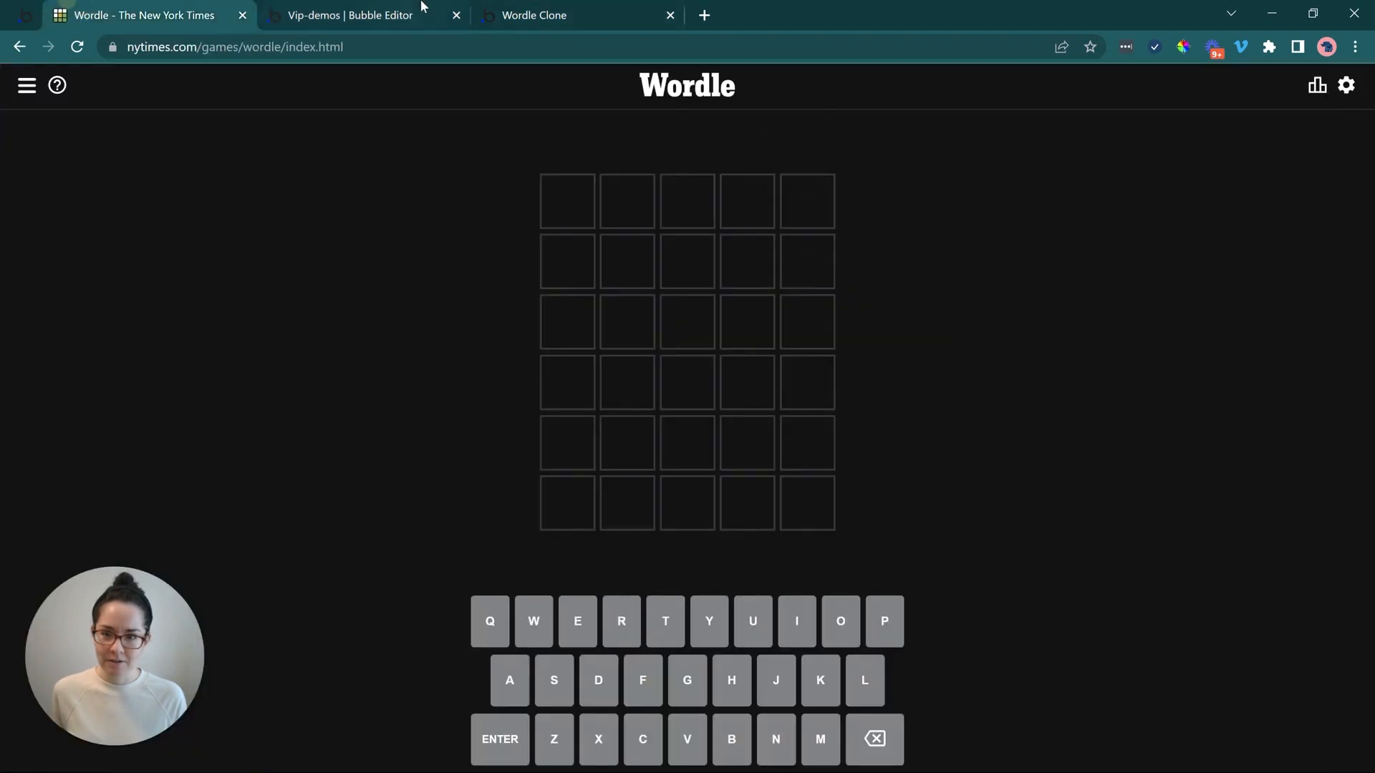
left_click(542, 8)
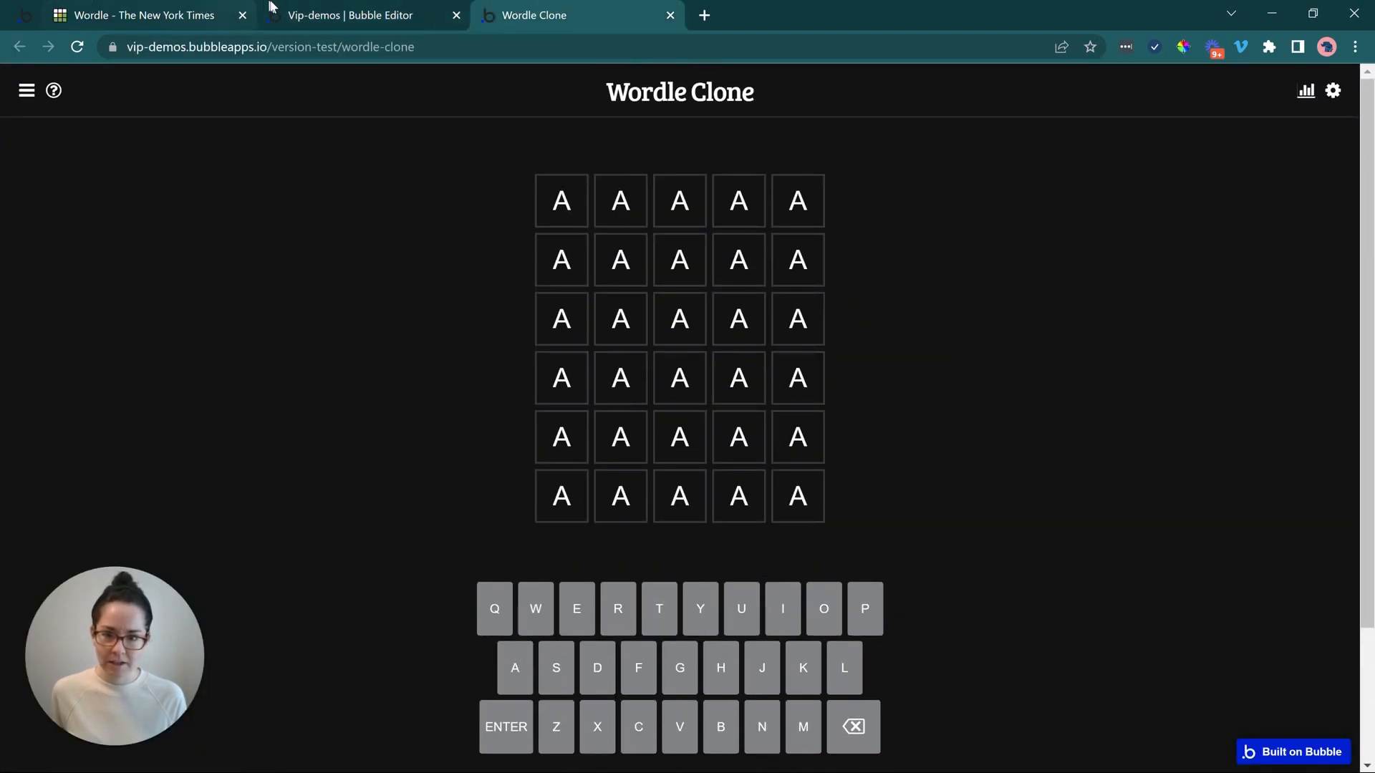
left_click(192, 12)
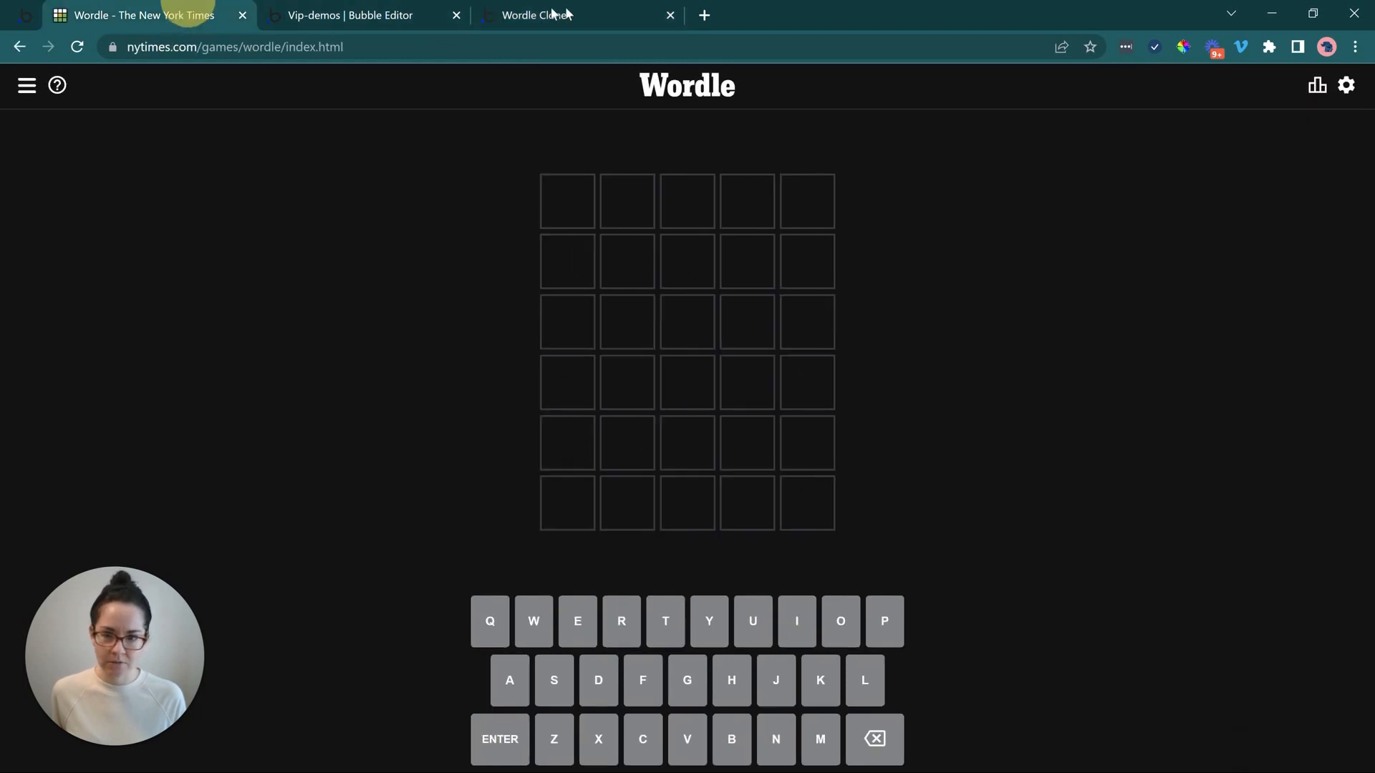
left_click(575, 9)
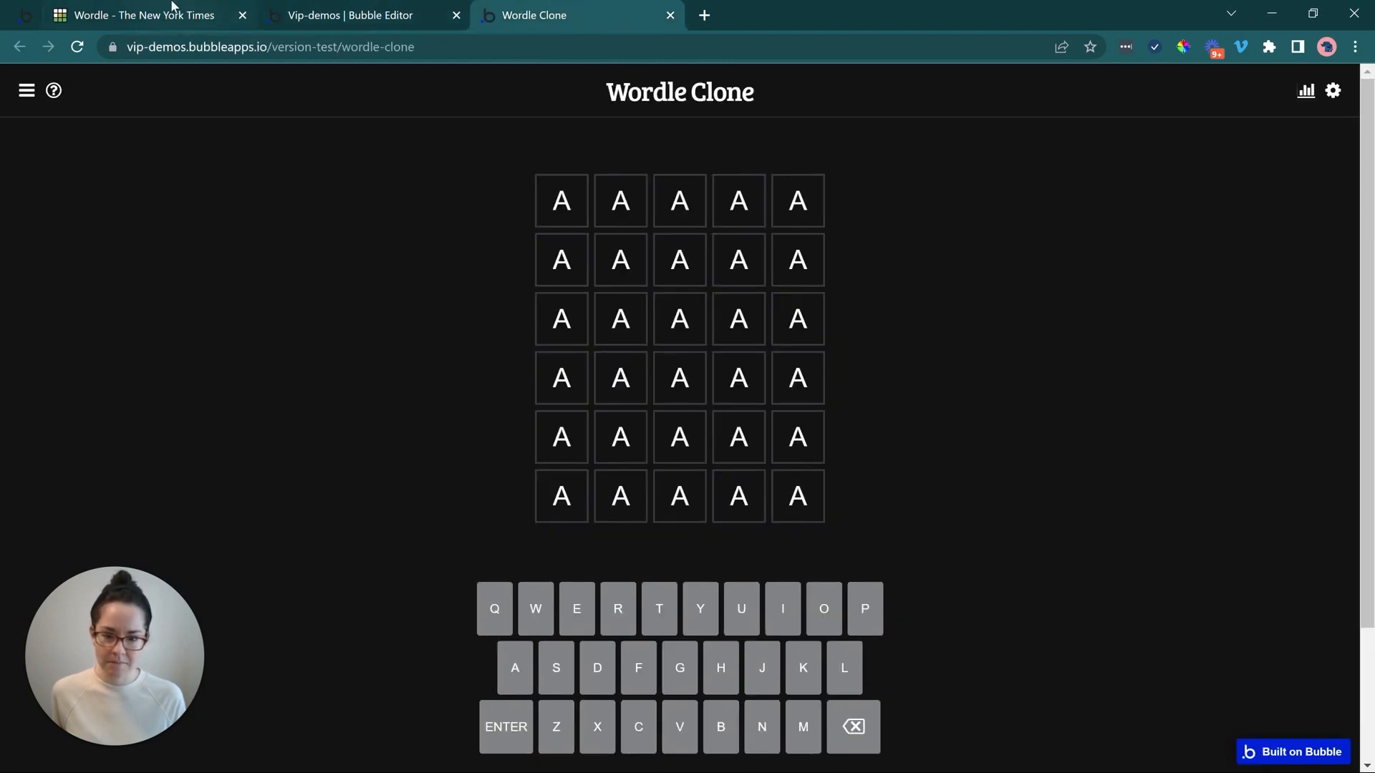
left_click(179, 13)
left_click(525, 9)
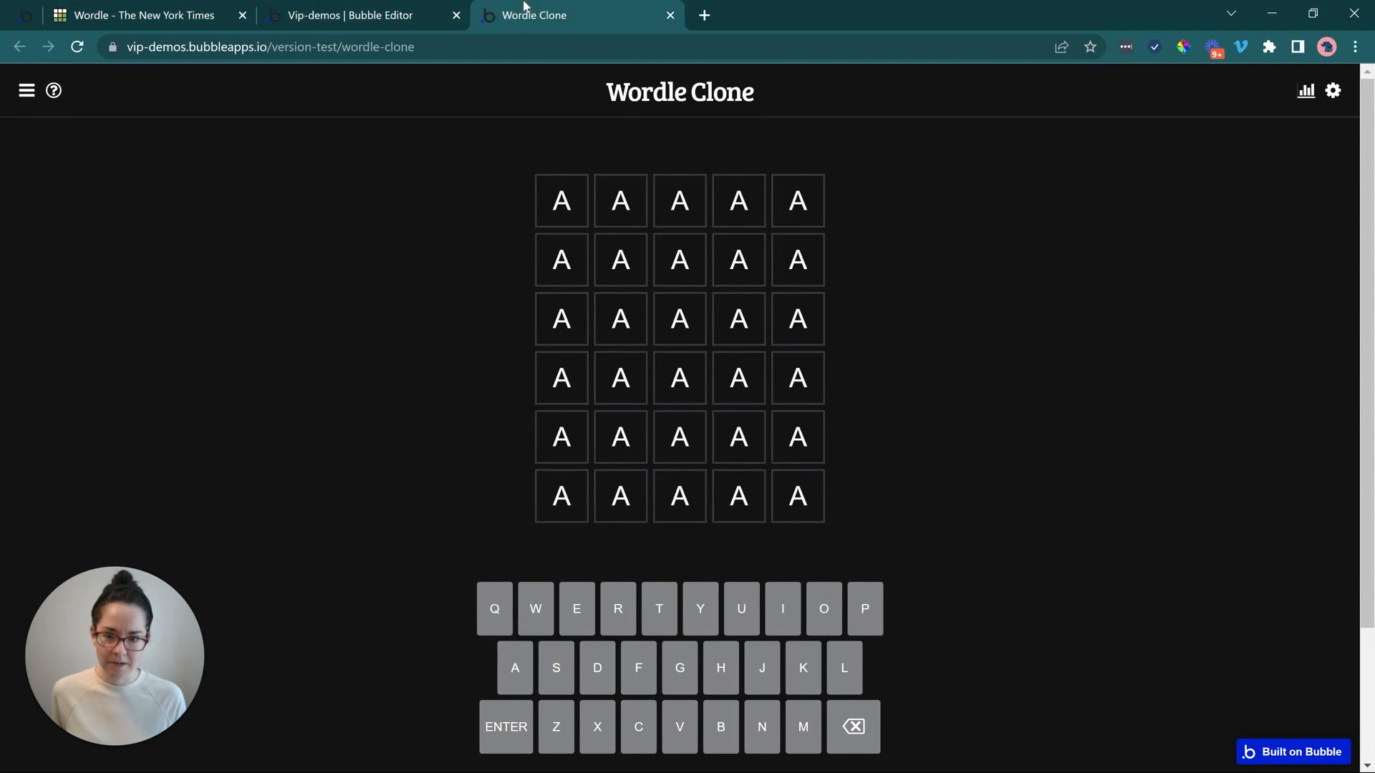
- Return to the Bubble editor and set Group Keyboard's minimum height to 0 px
left_click(351, 14)
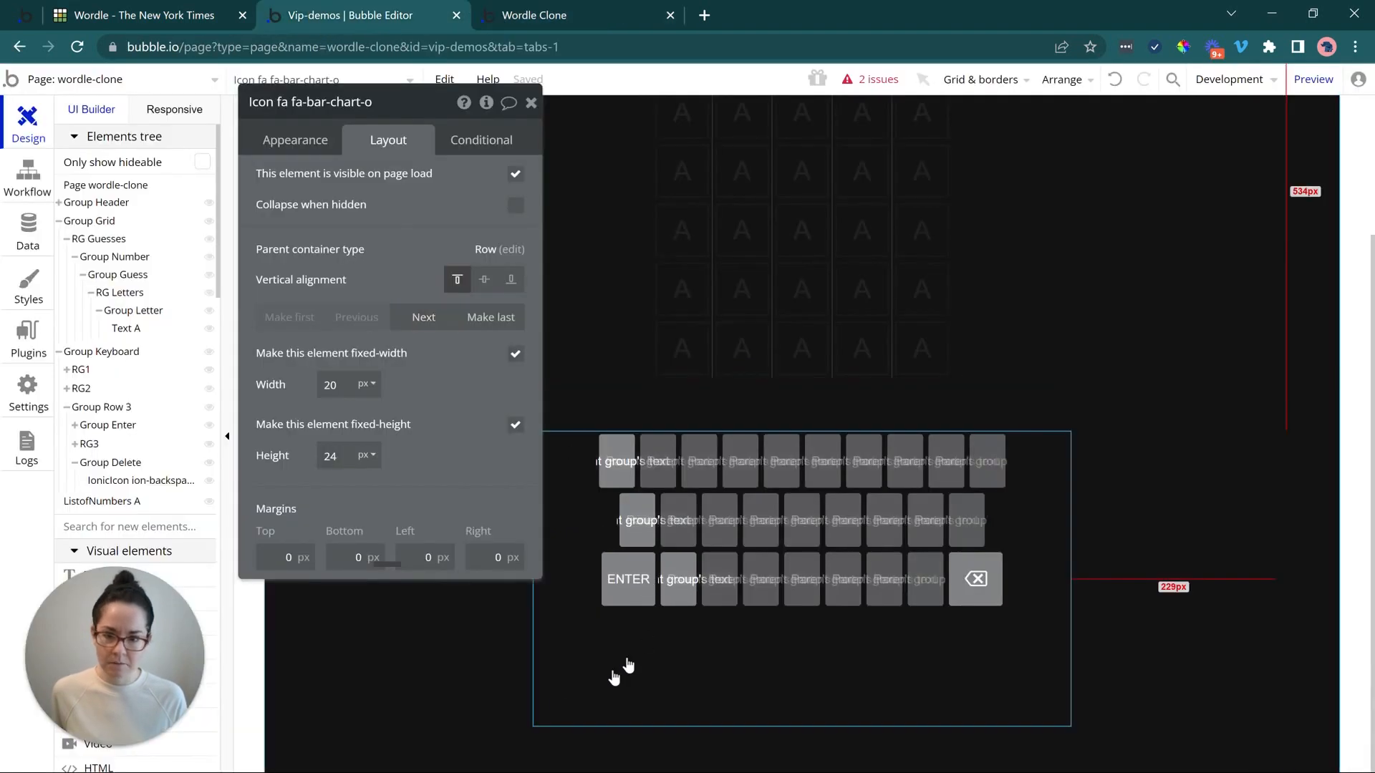
left_click(643, 675)
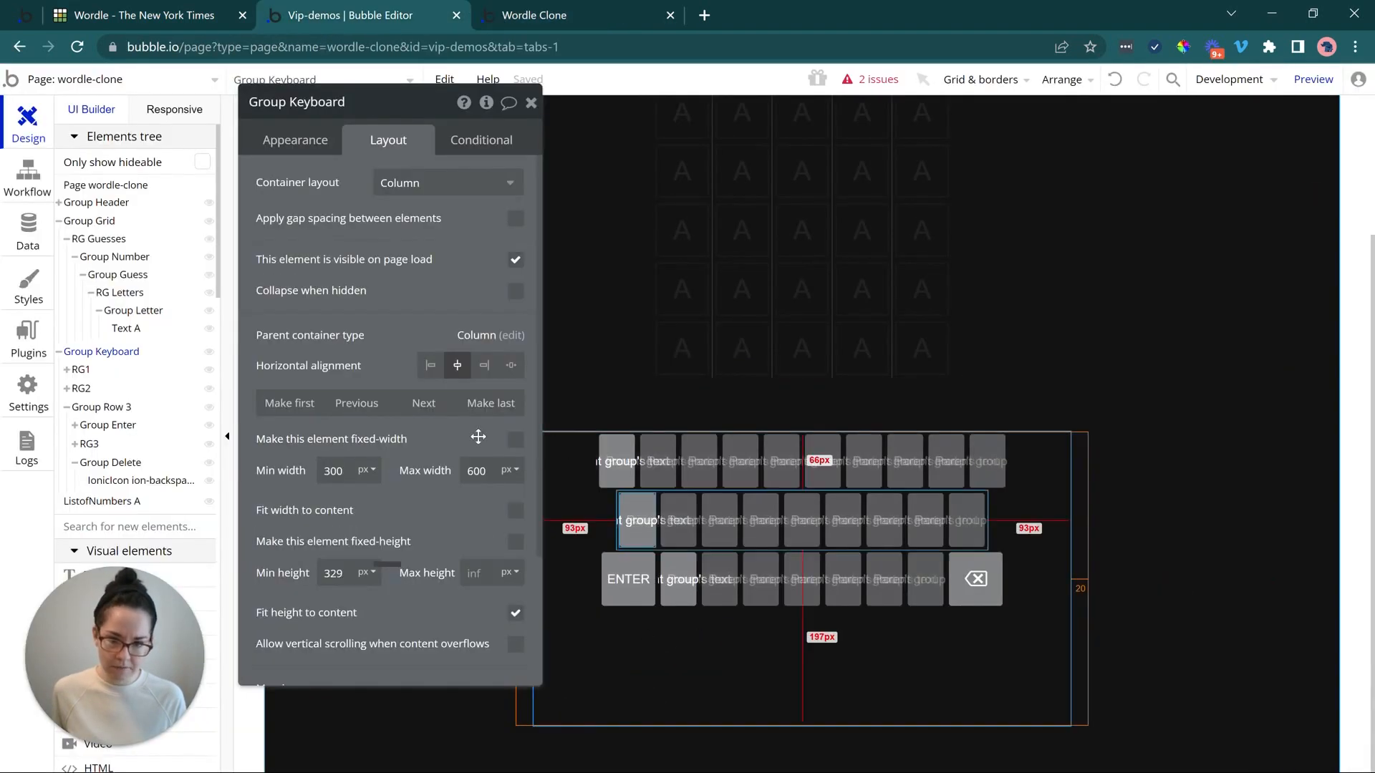
double_click(350, 581)
type("0")
left_click(418, 594)
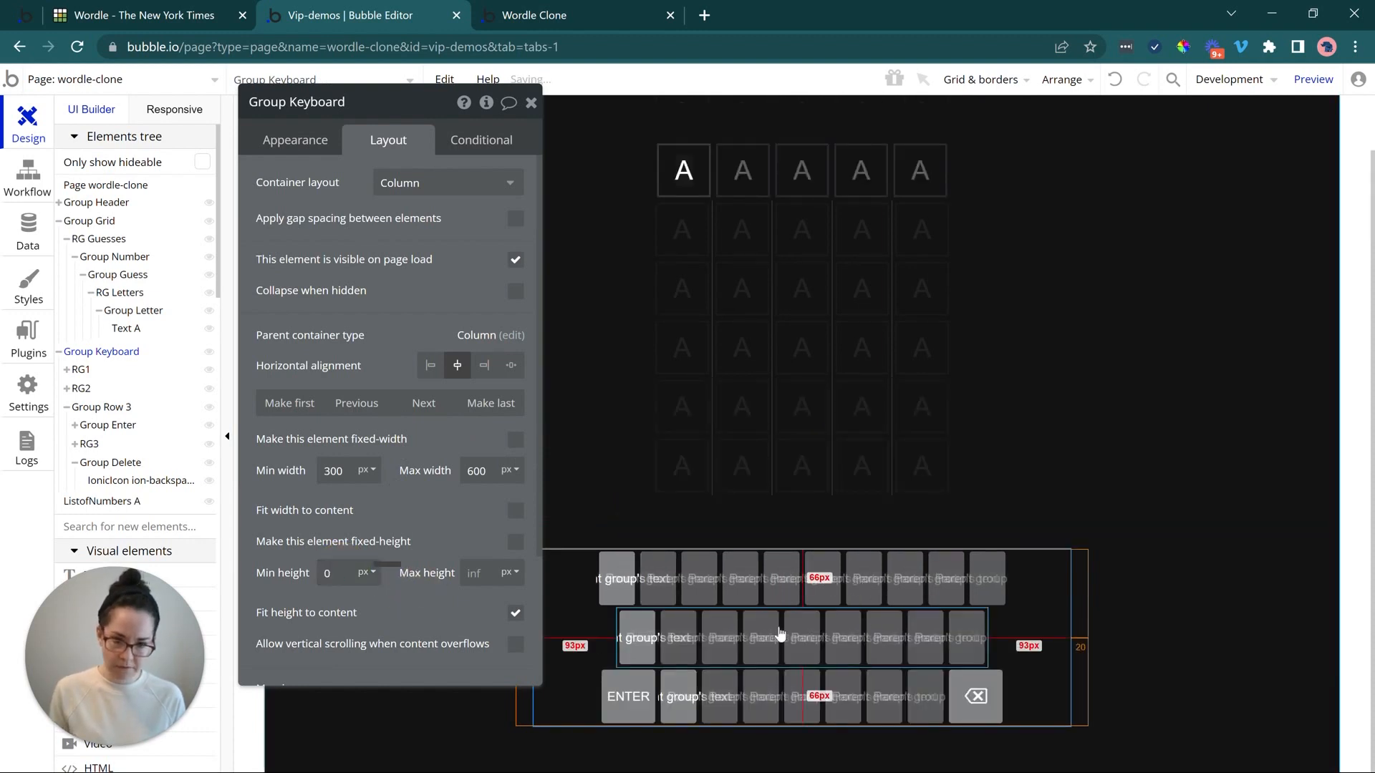
- Review the page's layout settings and move the ListofNumbers A element from below the keyboard into Group Grid
left_click(1270, 519)
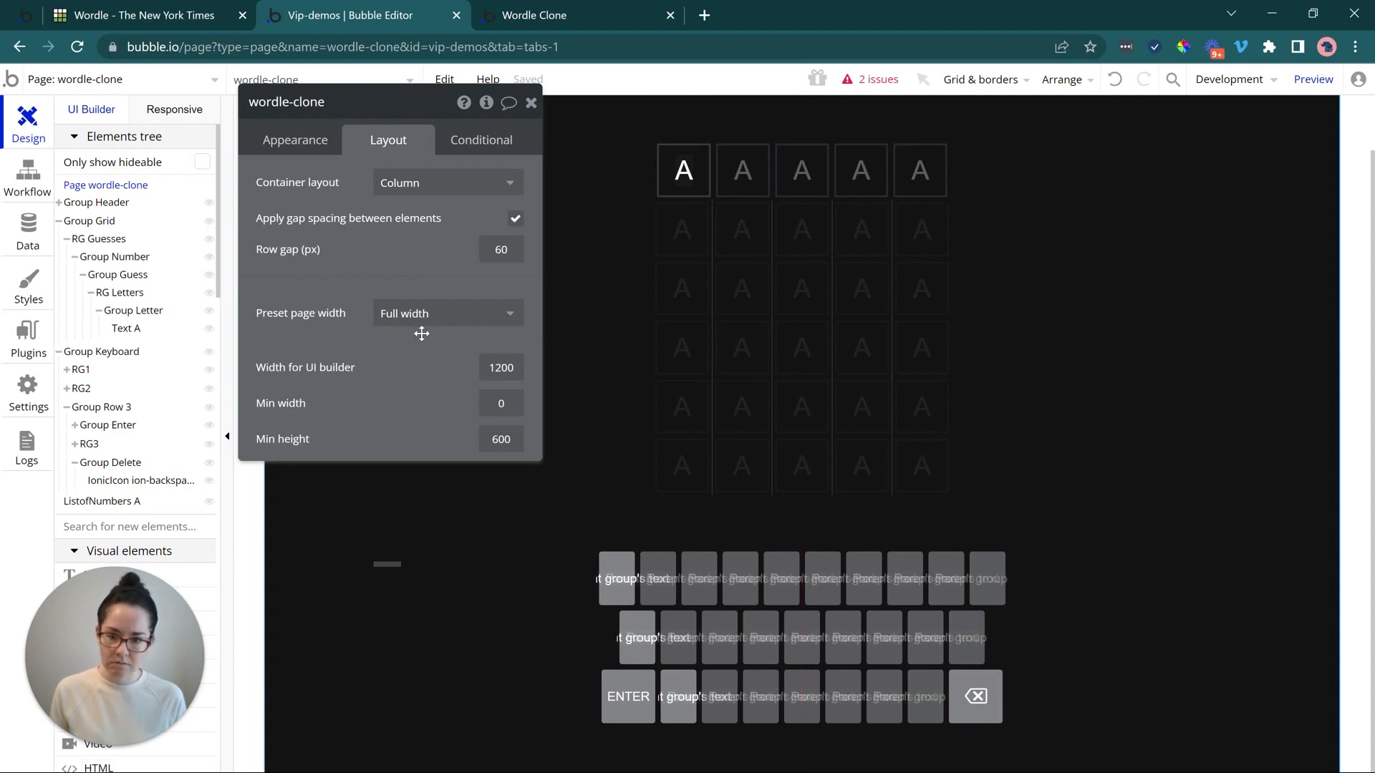
scroll(672, 730, "down", 1)
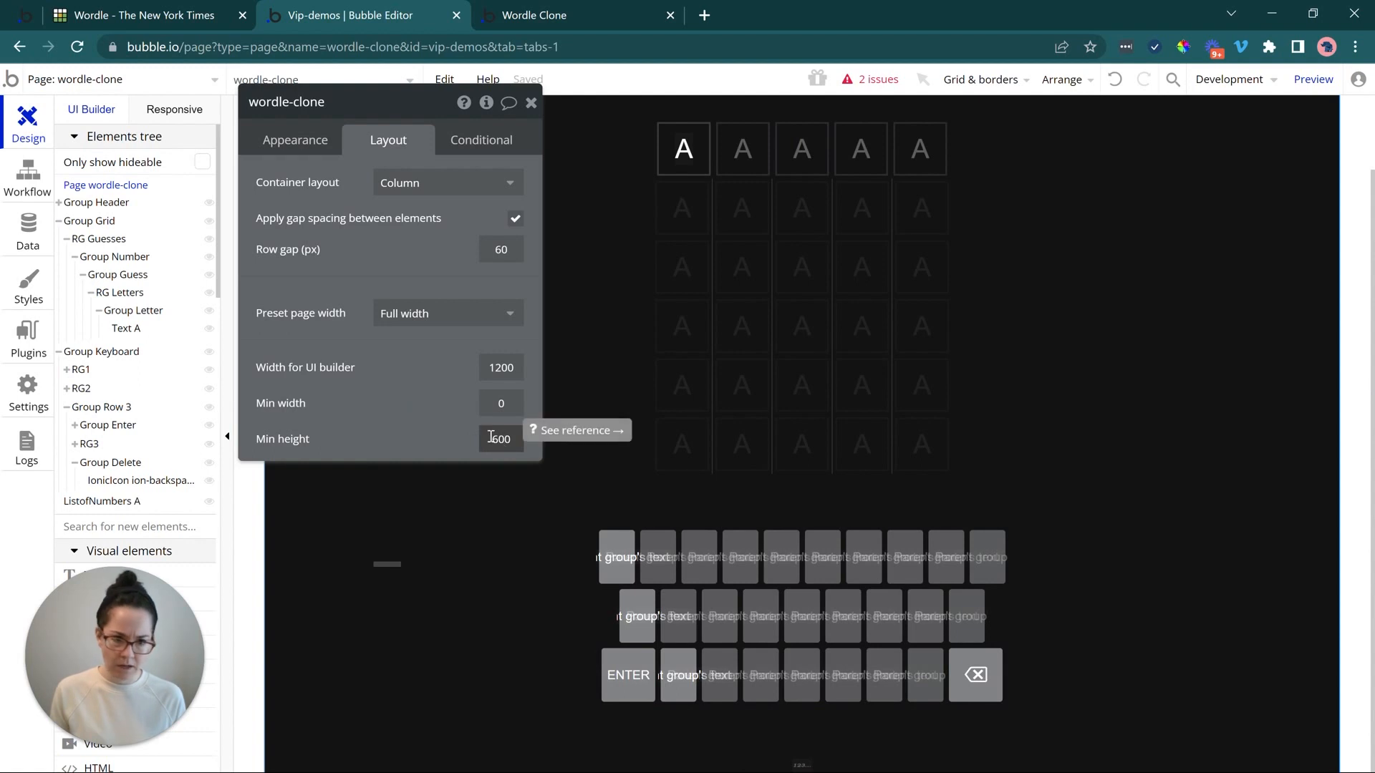
left_click(802, 765)
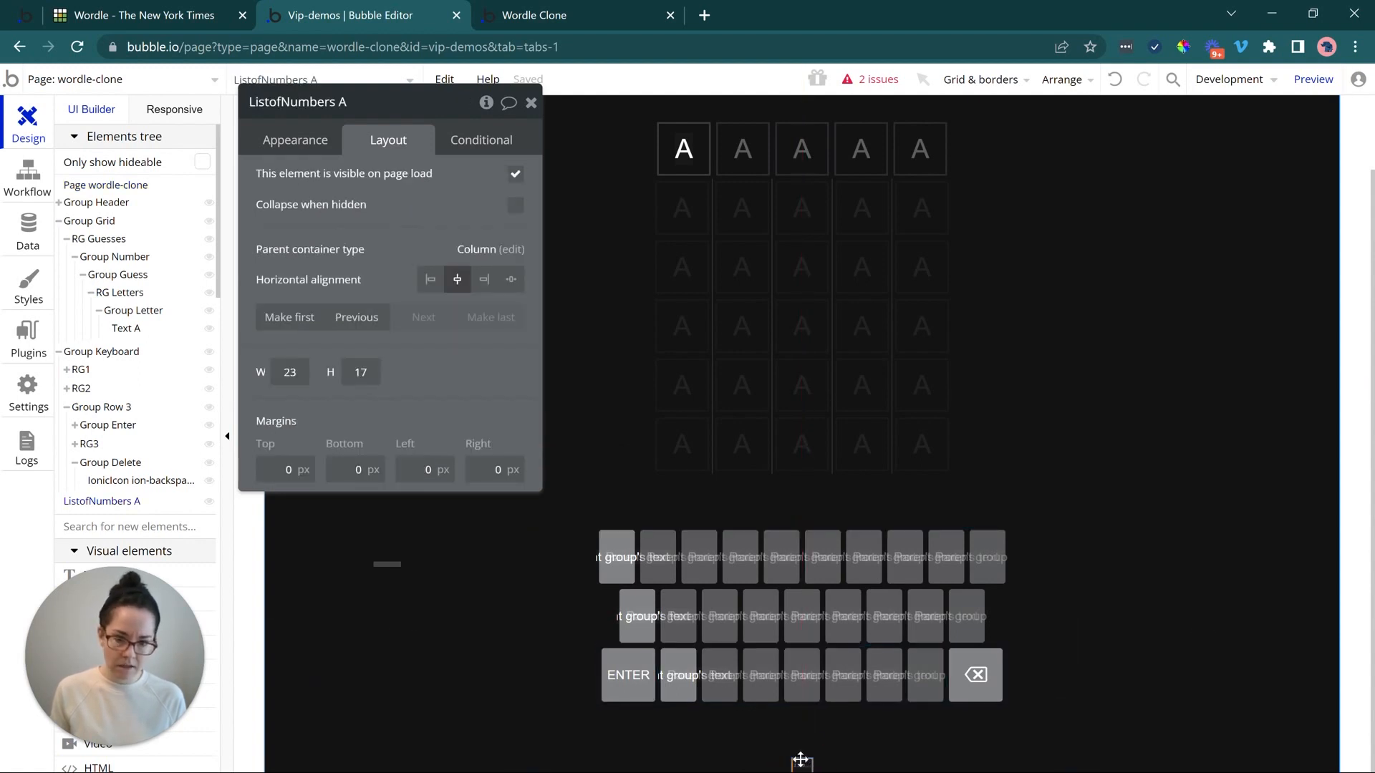
left_click(296, 140)
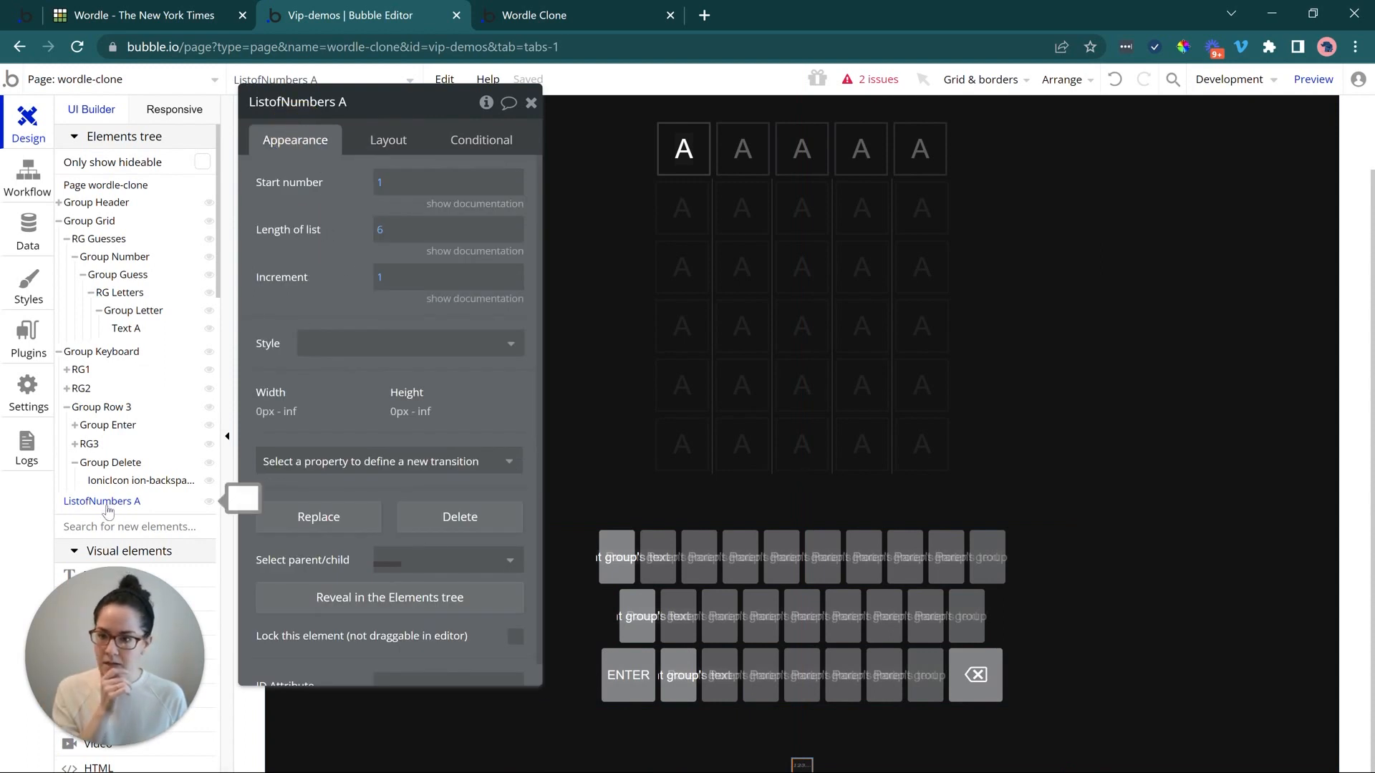
left_click(58, 221)
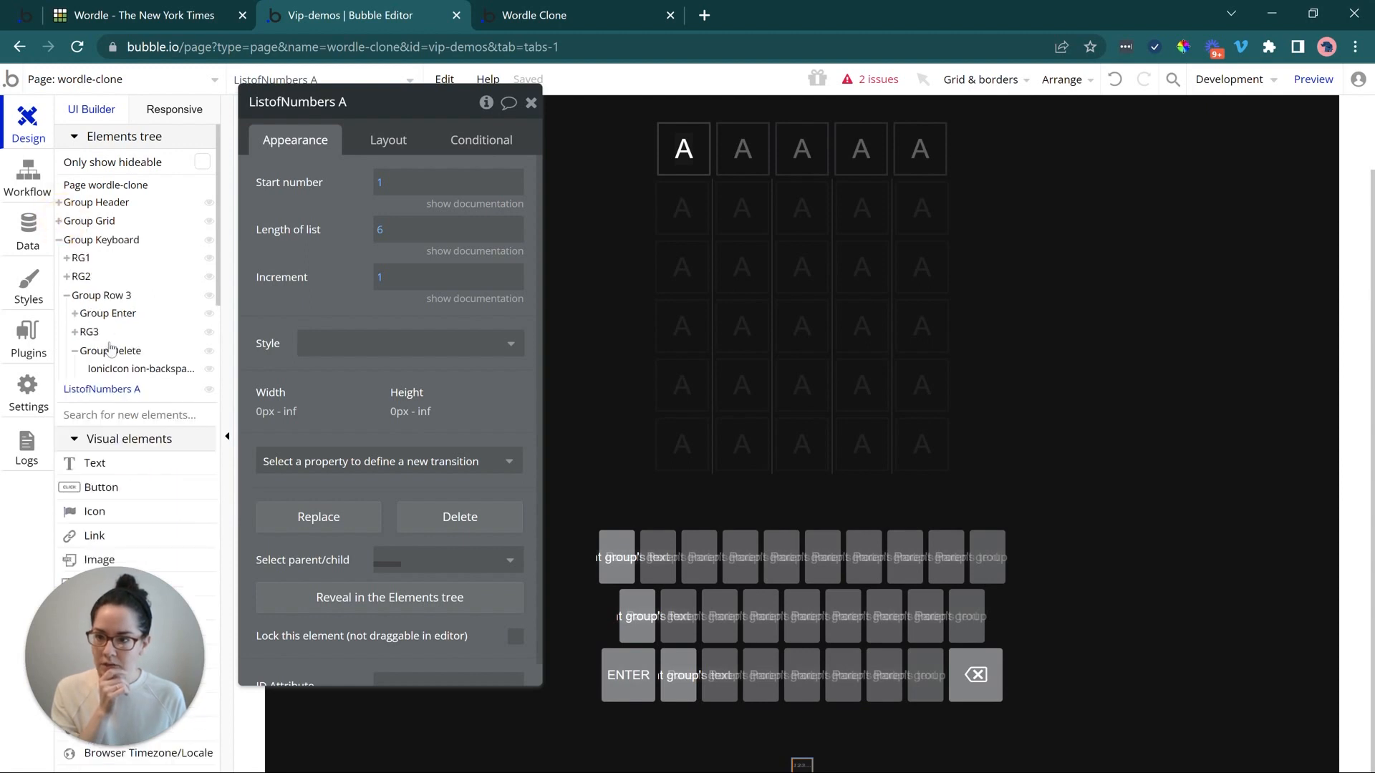
left_click_drag(118, 390, 110, 227)
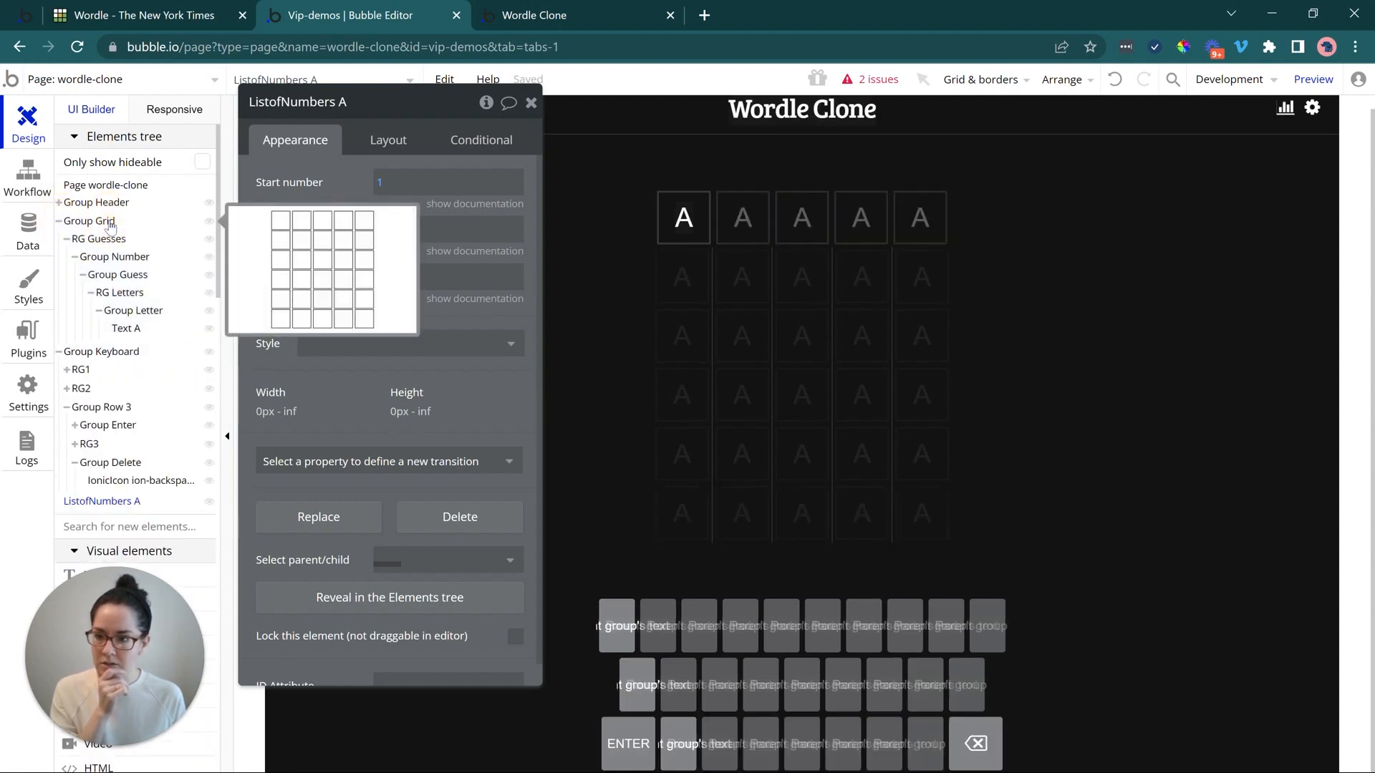
left_click(58, 222)
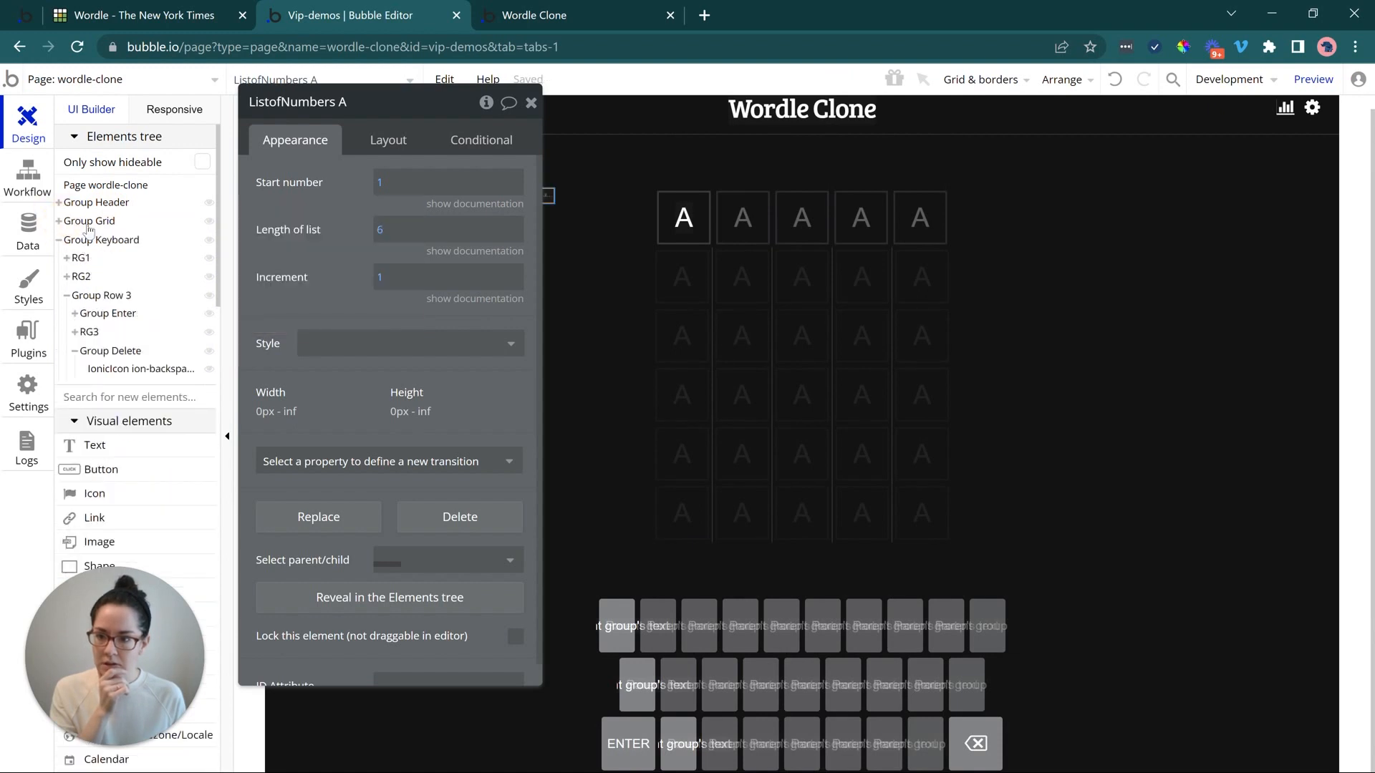
- Align ListofNumbers A to the bottom centre of Group Grid
left_click(60, 222)
left_click(91, 242)
left_click(90, 238)
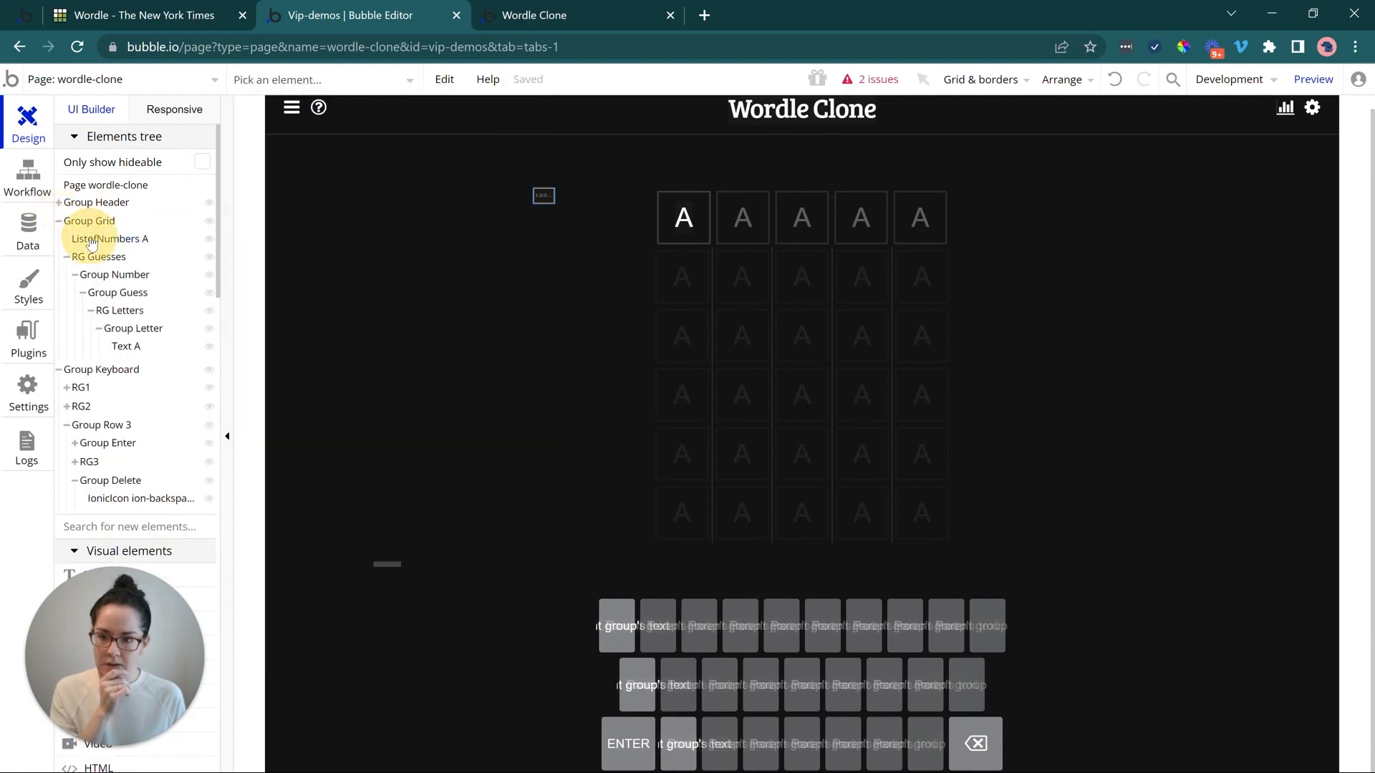
left_click(422, 140)
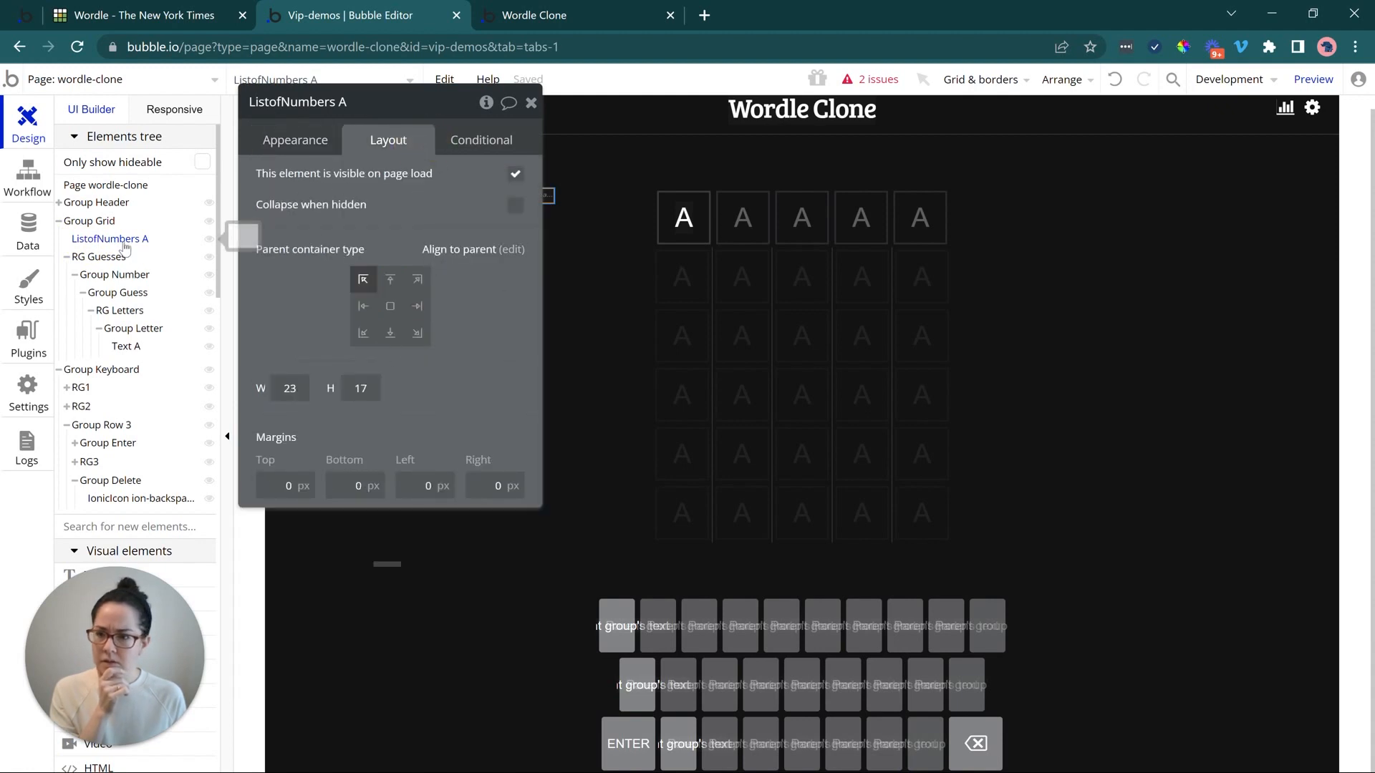
left_click(391, 333)
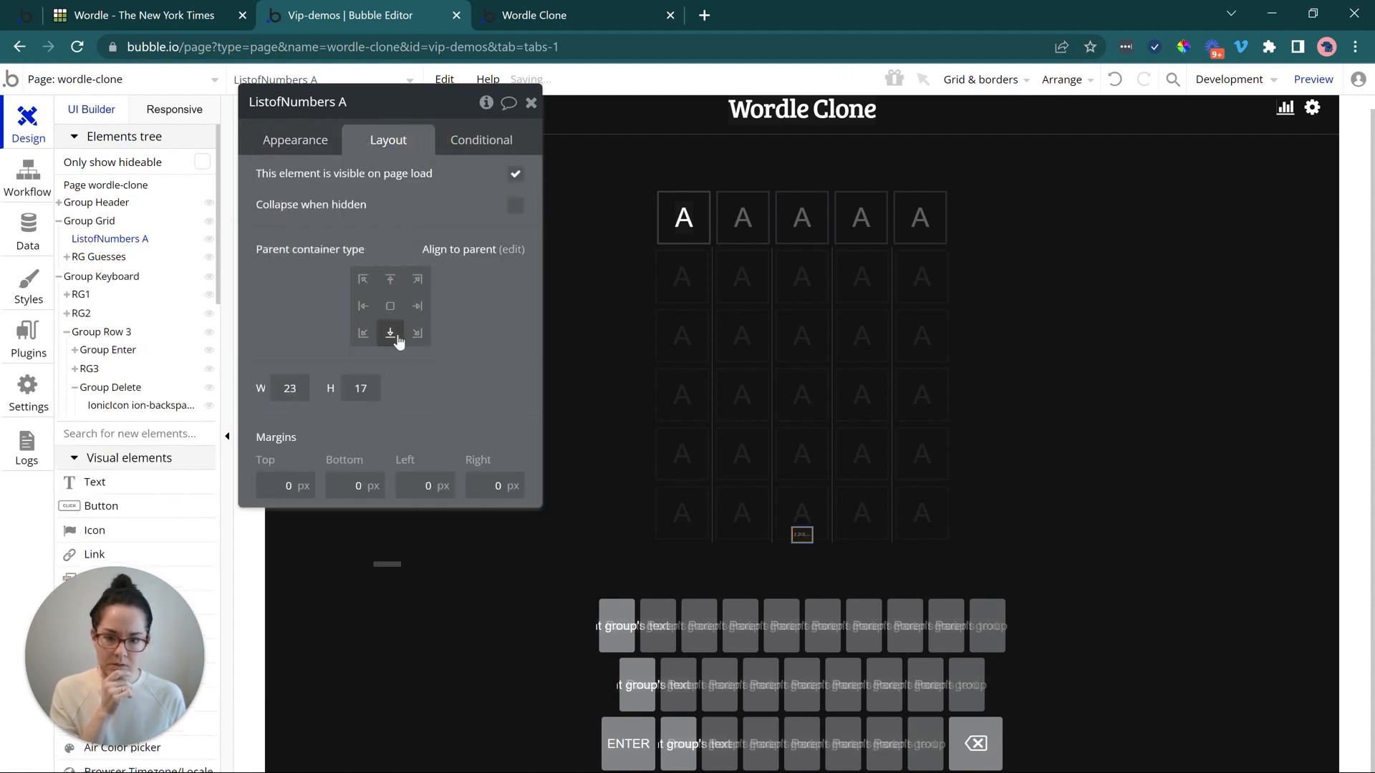
- Move ListofNumbers A out of Group Grid and into Group Keyboard as its first element
left_click(119, 278)
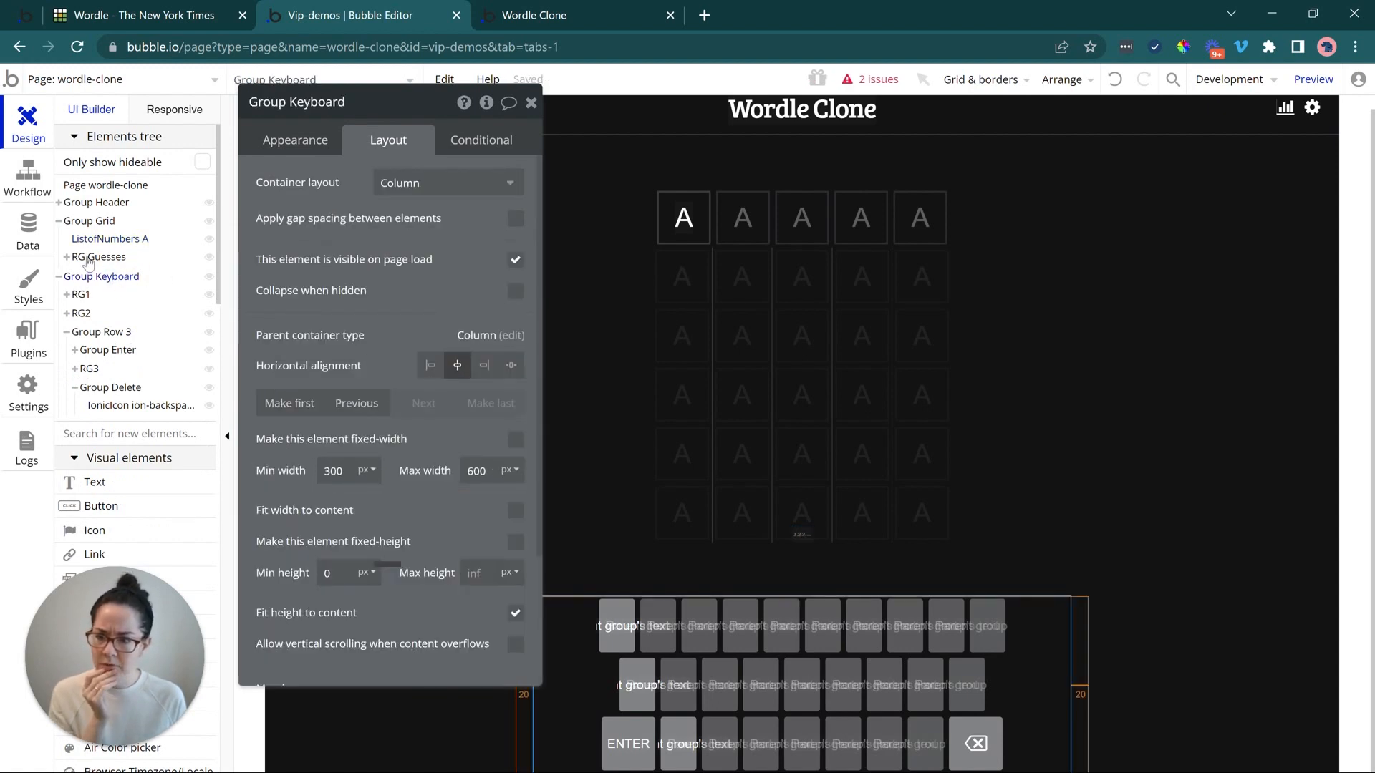
left_click_drag(108, 239, 100, 282)
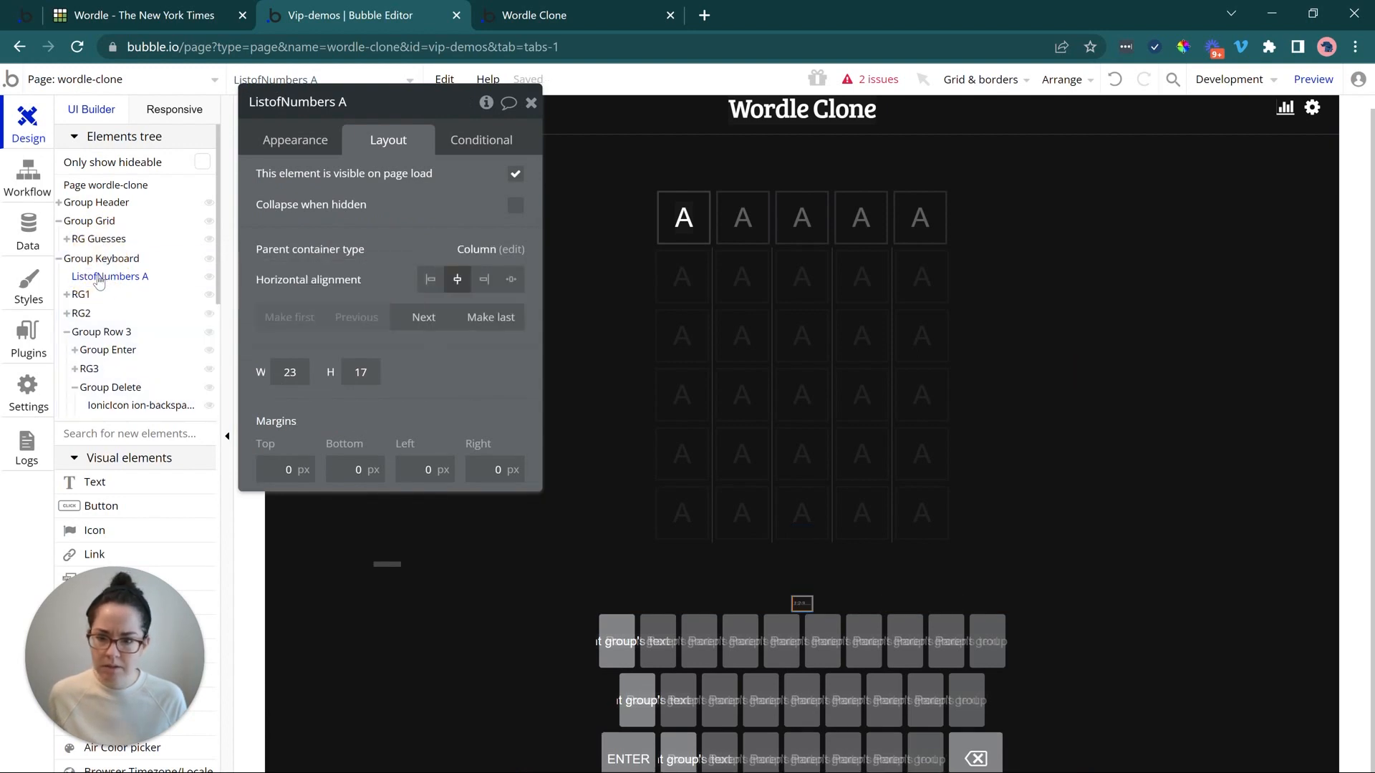
key("Escape")
- Compare the grid and keyboard layout of the Wordle Clone preview with the original Wordle page
left_click(542, 8)
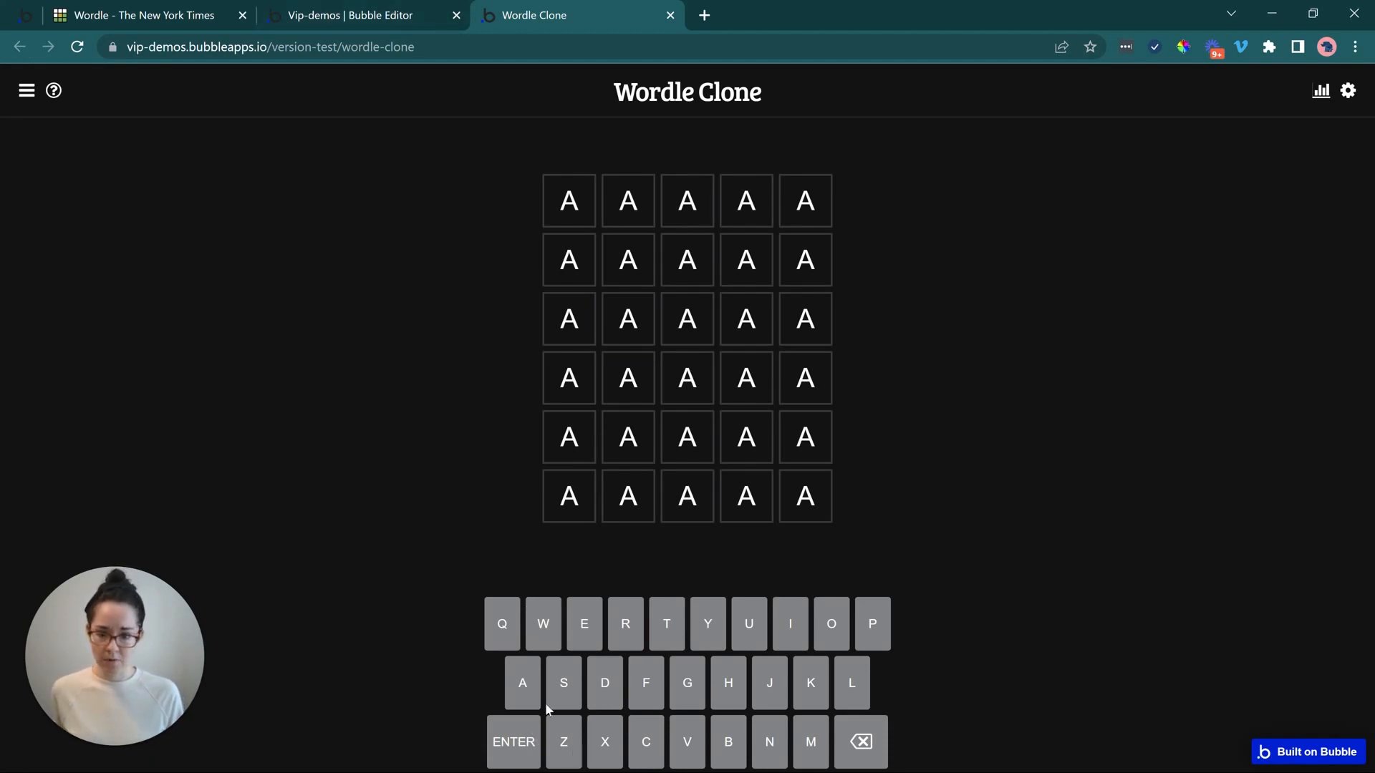
left_click(154, 13)
left_click(552, 14)
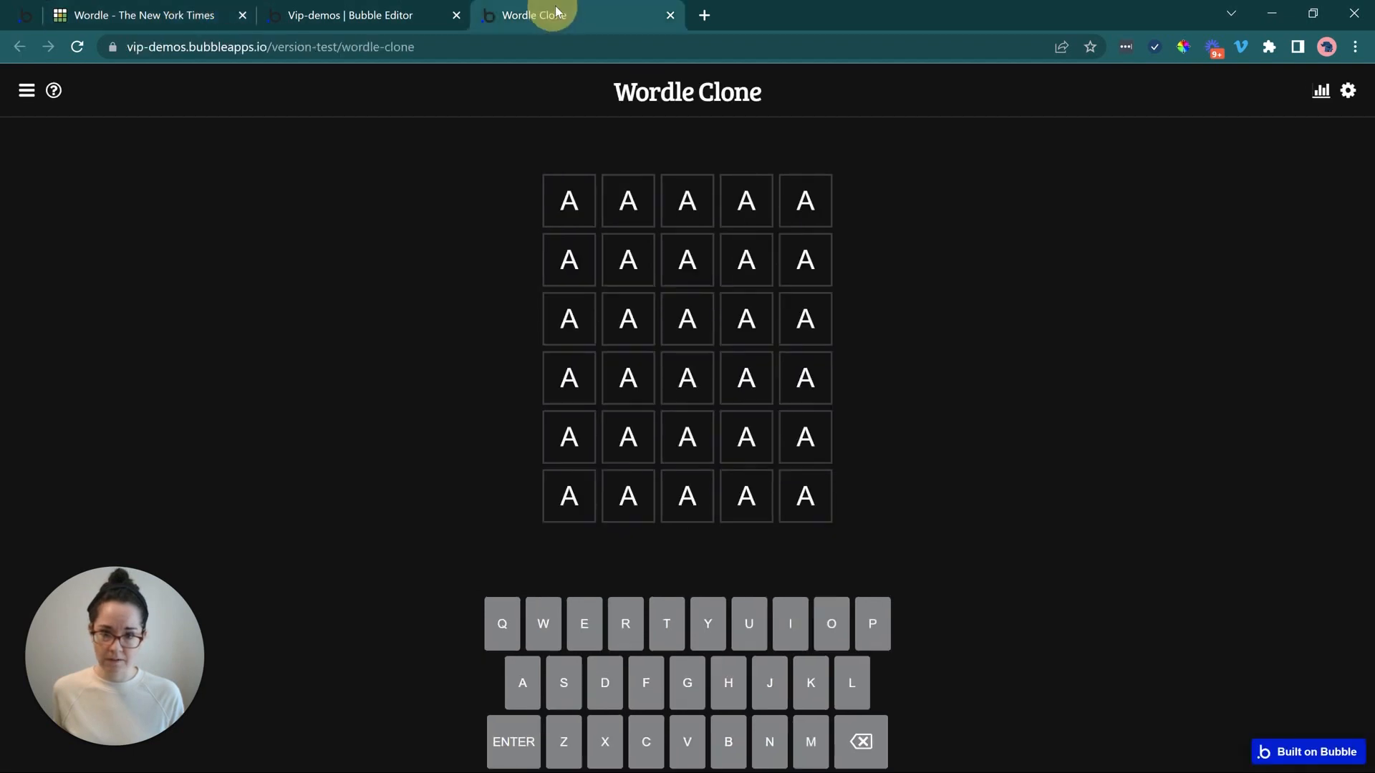
left_click(189, 8)
left_click(564, 11)
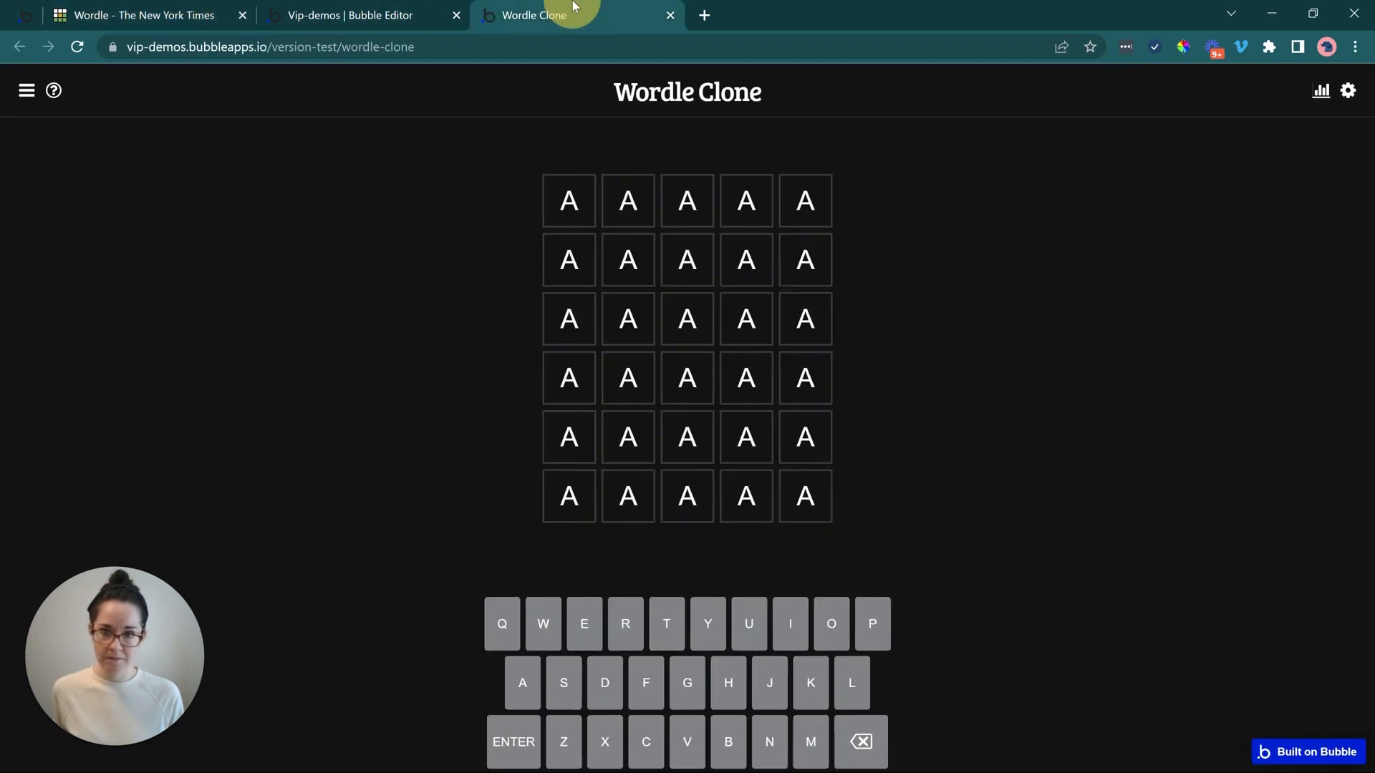
left_click(208, 10)
left_click(585, 17)
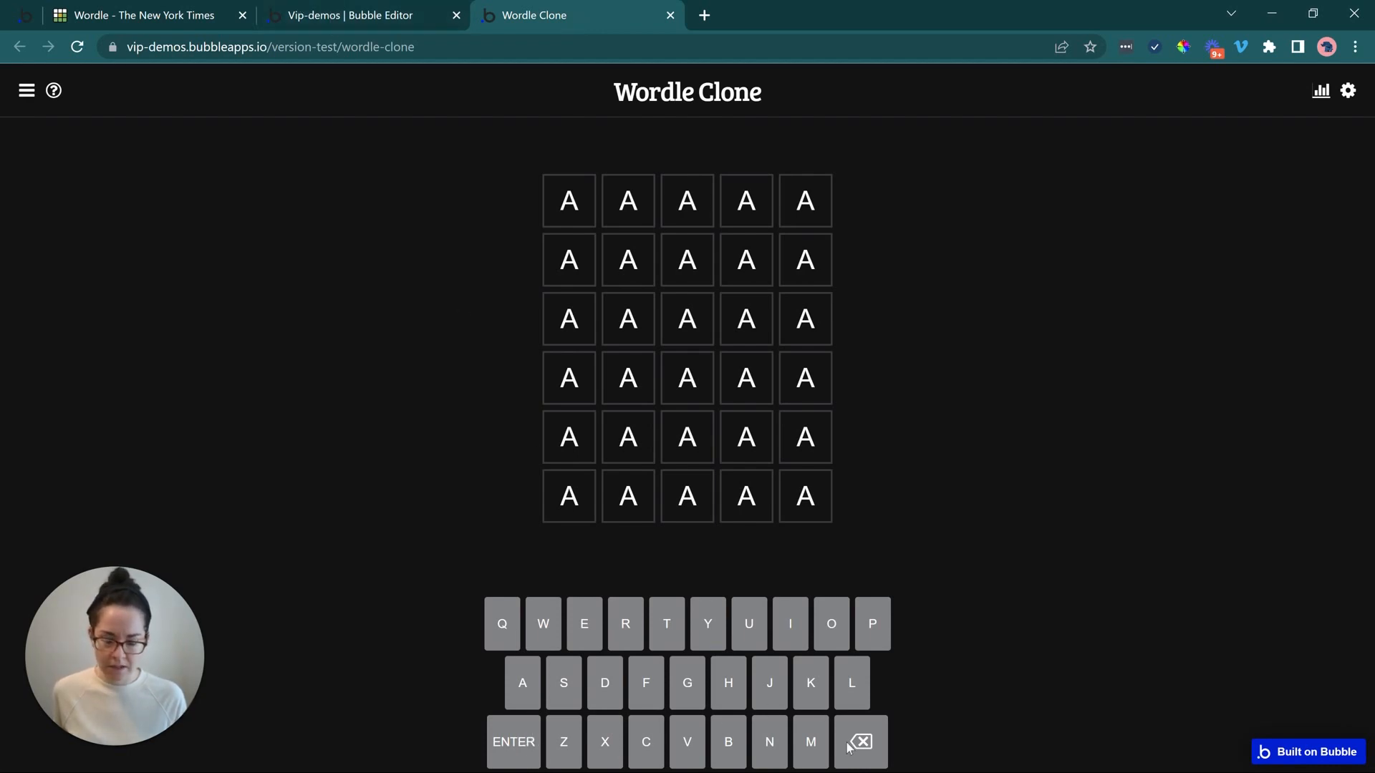
- Return to the Bubble editor and make Group Enter not visible on page load
left_click(339, 14)
double_click(606, 742)
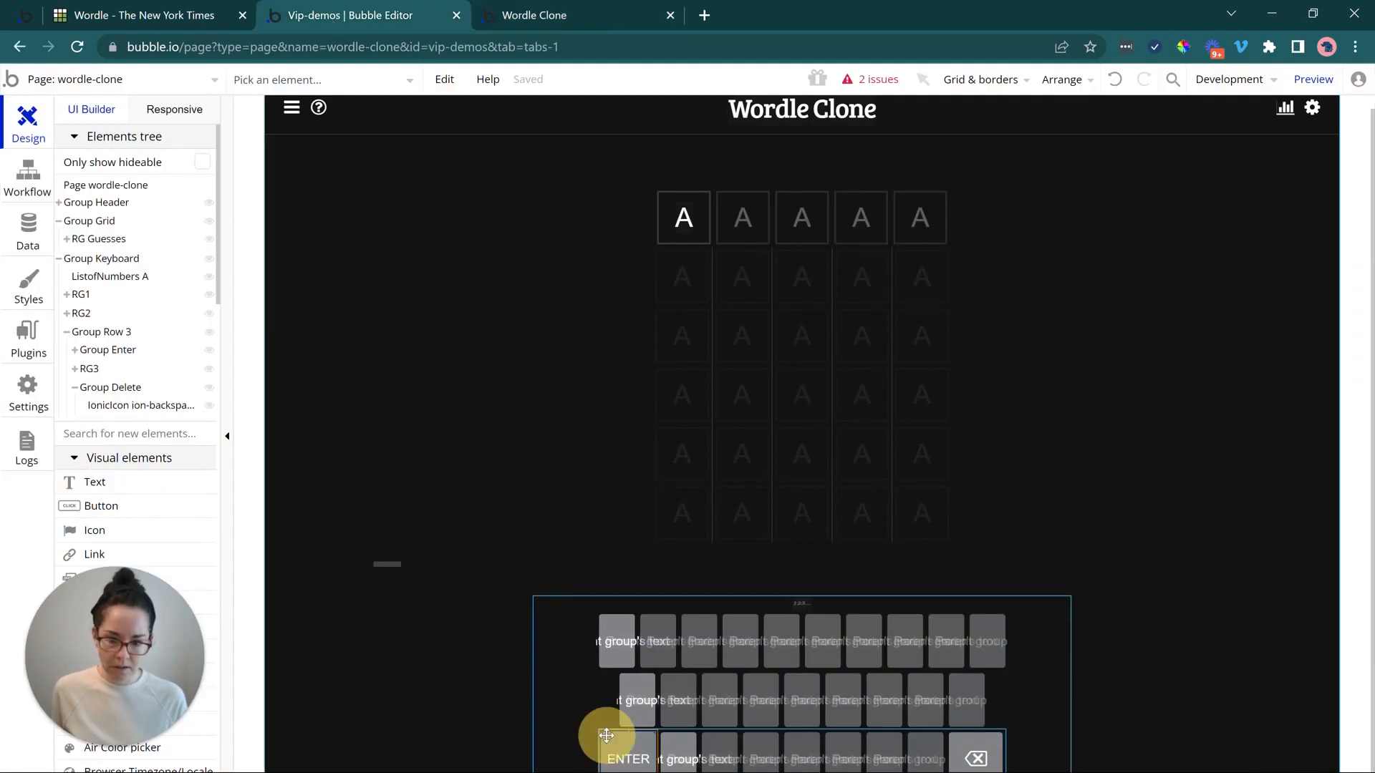
left_click(443, 141)
left_click(372, 140)
left_click(515, 231)
- Add a condition to Group Enter that makes it visible when RG3's List of texts:count > 0
left_click(484, 140)
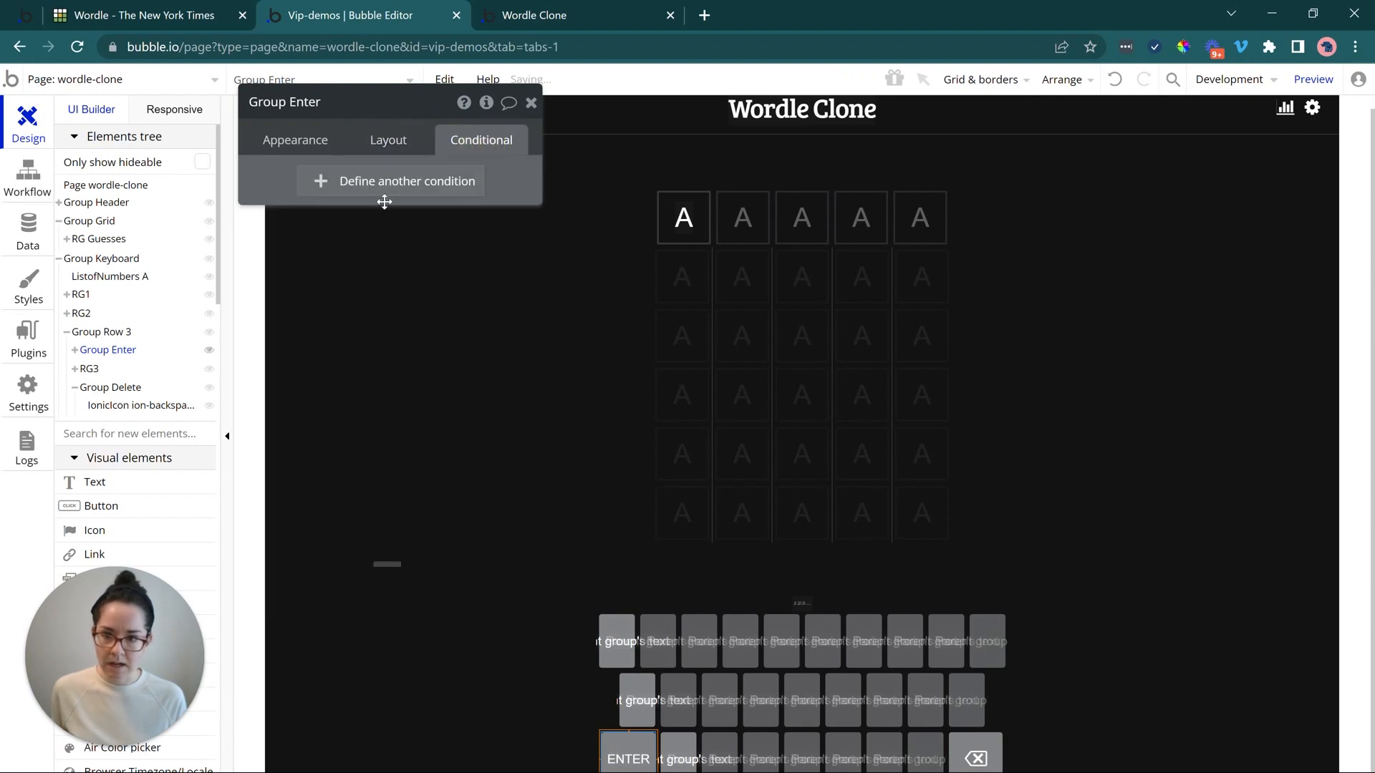
left_click(346, 196)
left_click(323, 193)
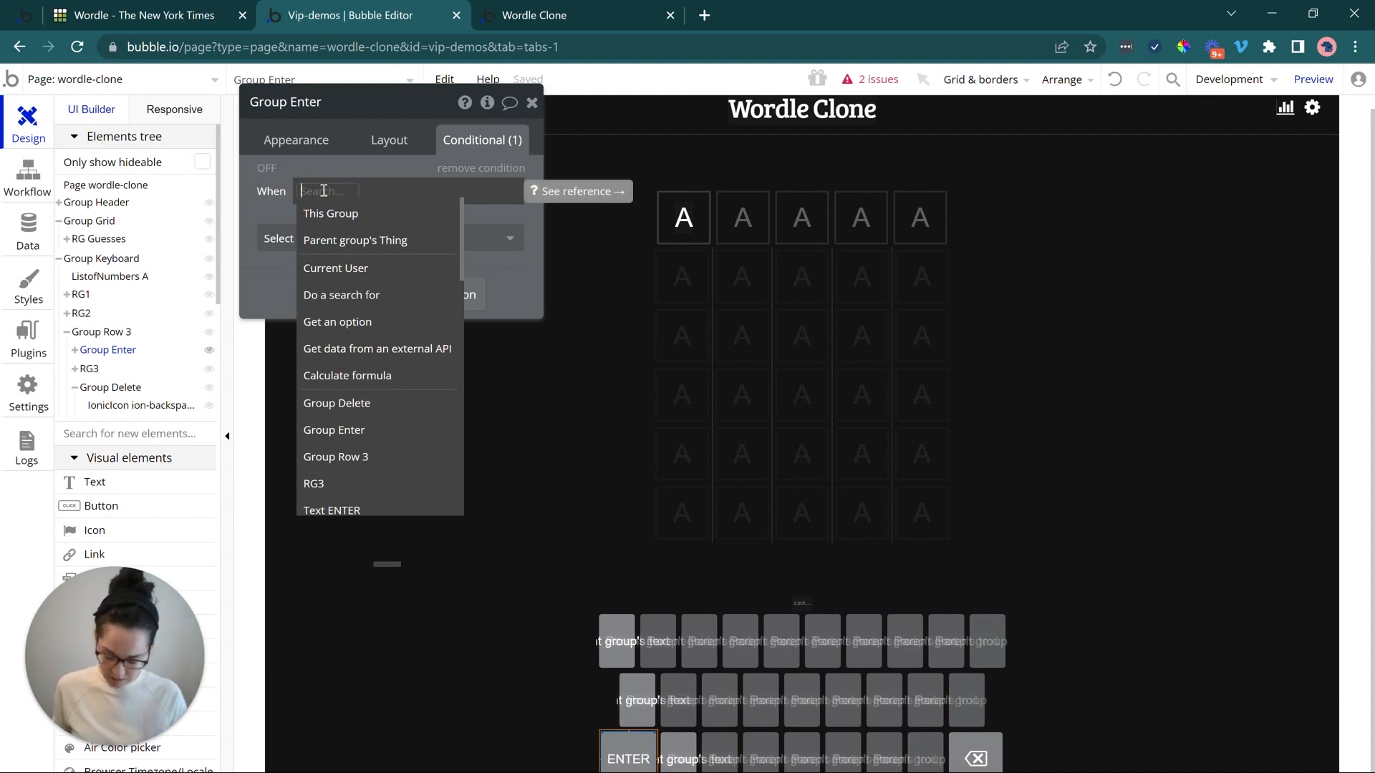
type("rg")
left_click(347, 213)
left_click(368, 218)
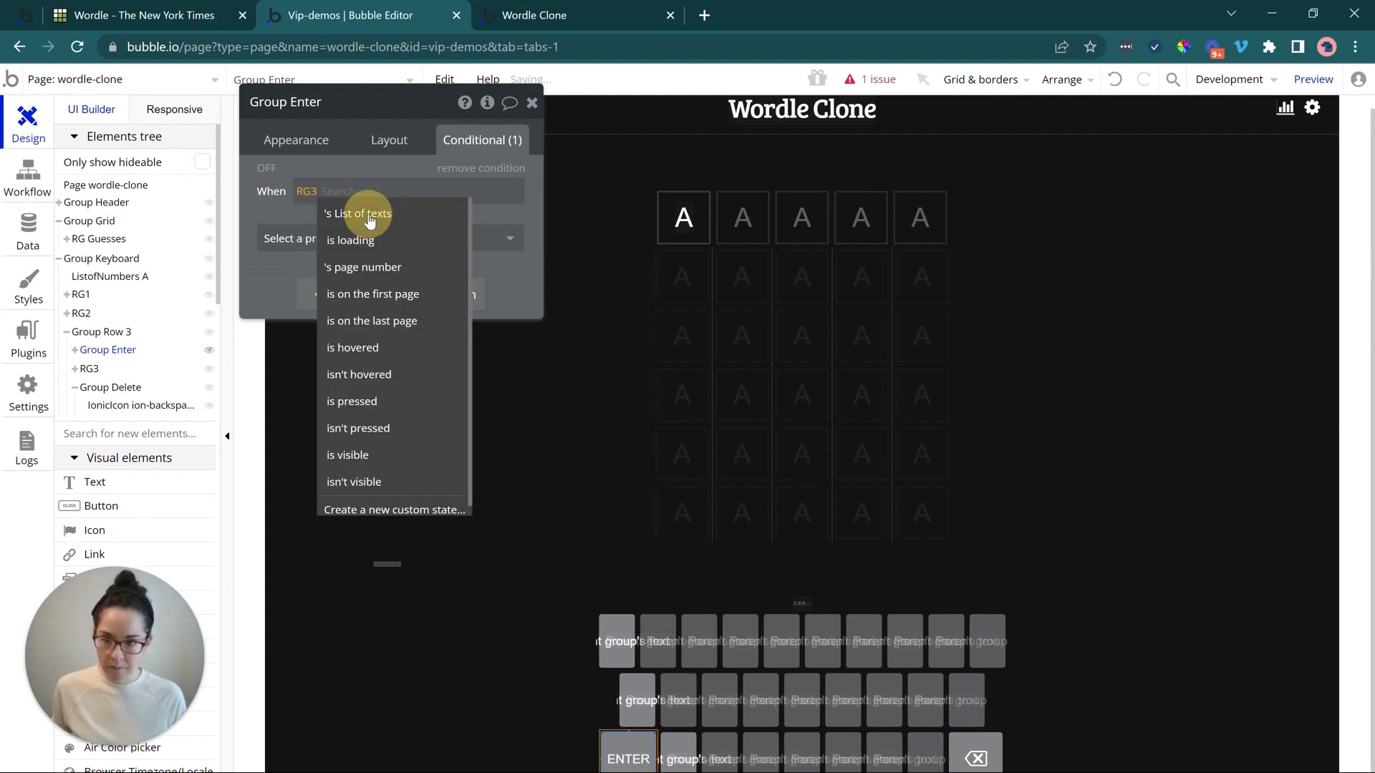
left_click(407, 217)
left_click(429, 294)
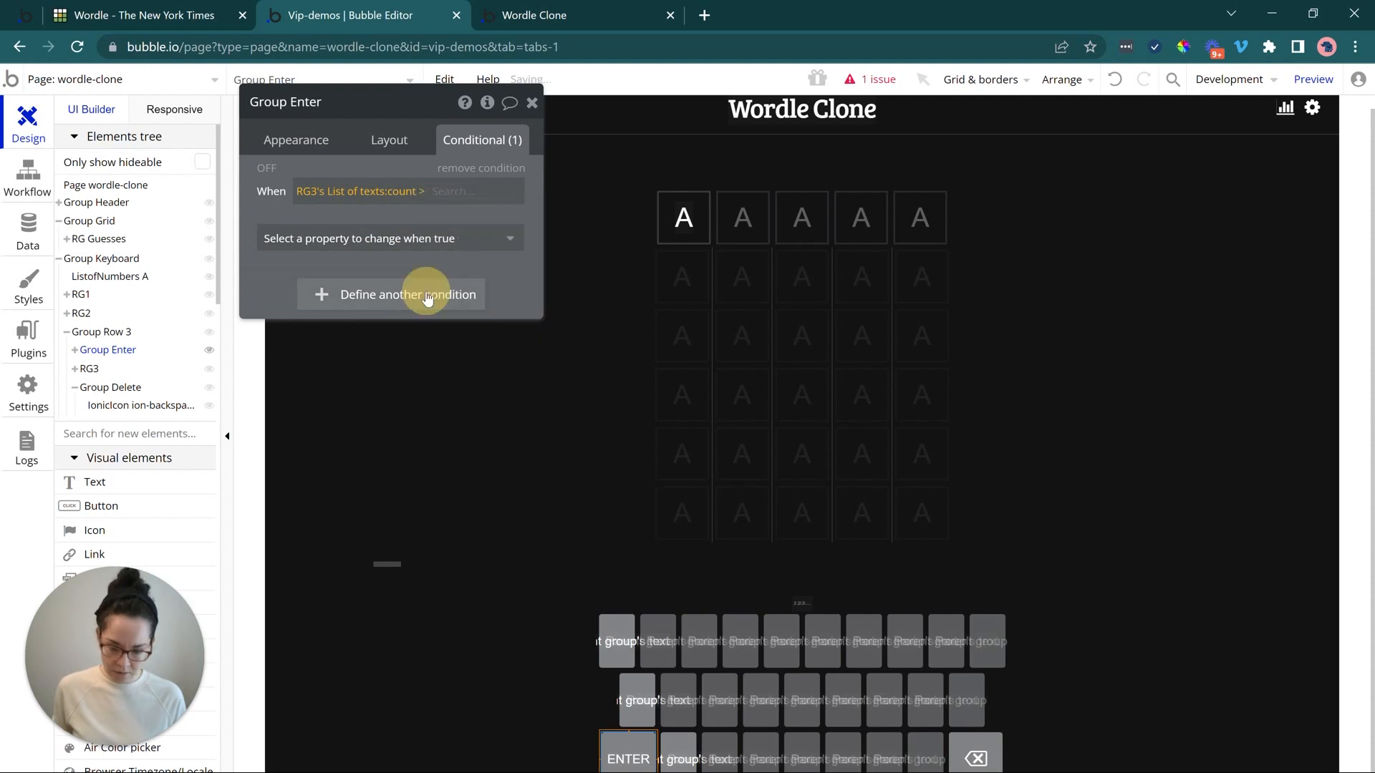
type("0")
left_click(340, 239)
left_click(340, 295)
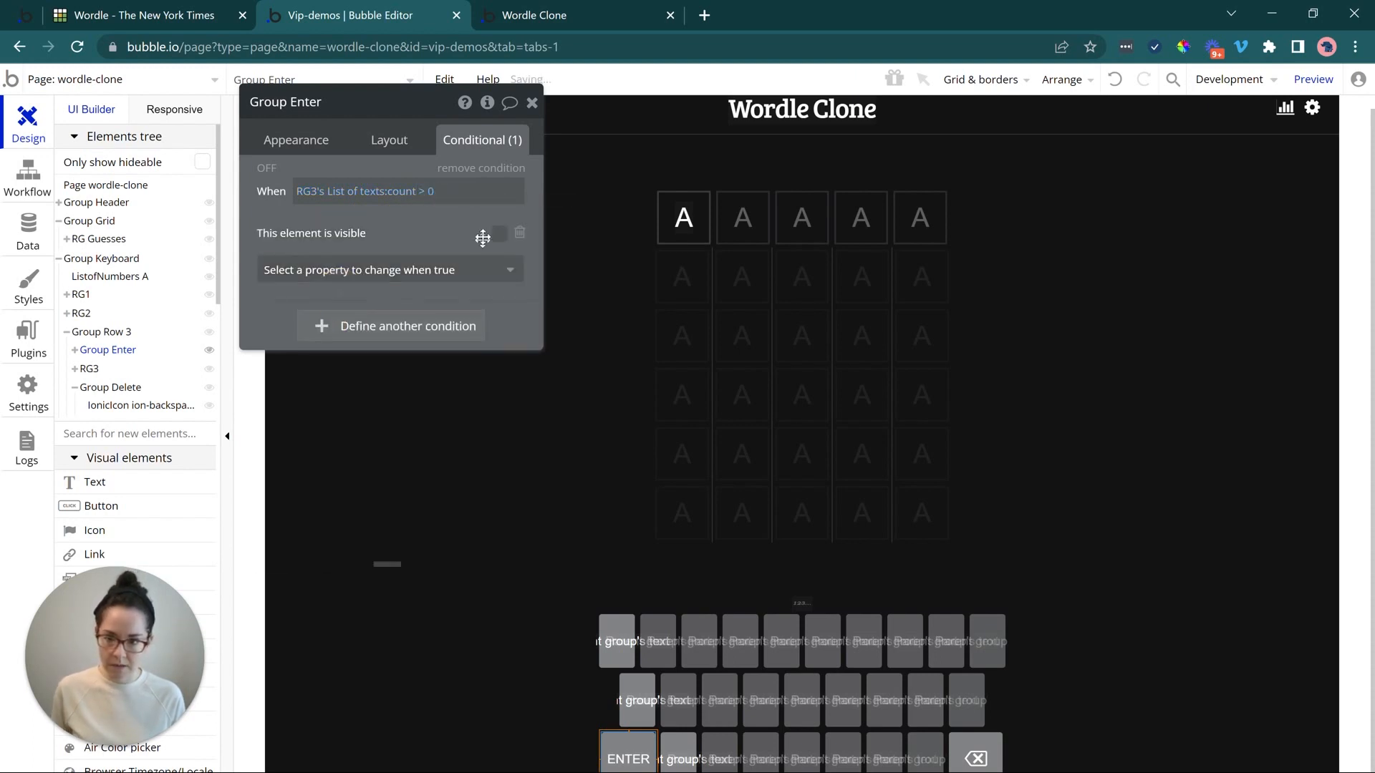
- Copy Group Enter's visibility condition onto Group Delete
right_click(471, 228)
left_click(565, 180)
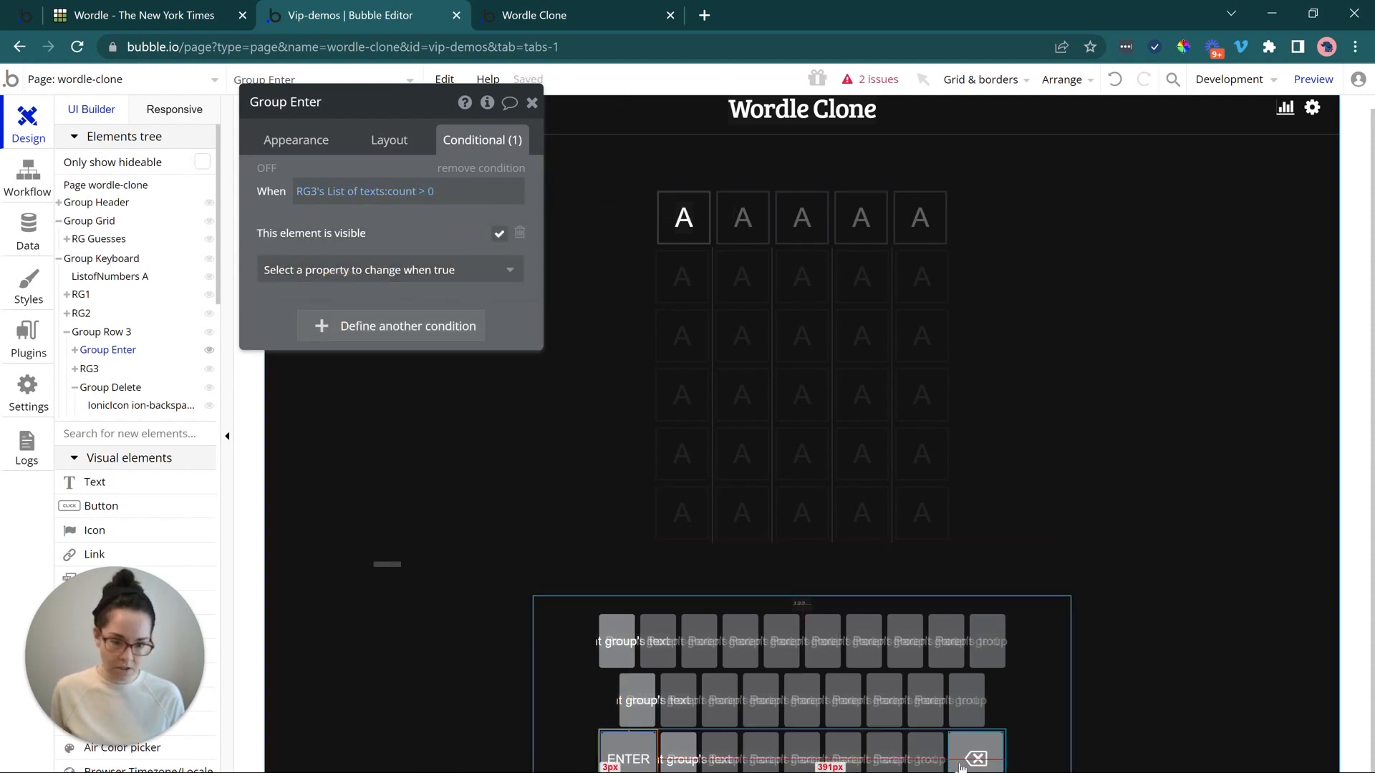
left_click(975, 757)
right_click(423, 184)
left_click(497, 143)
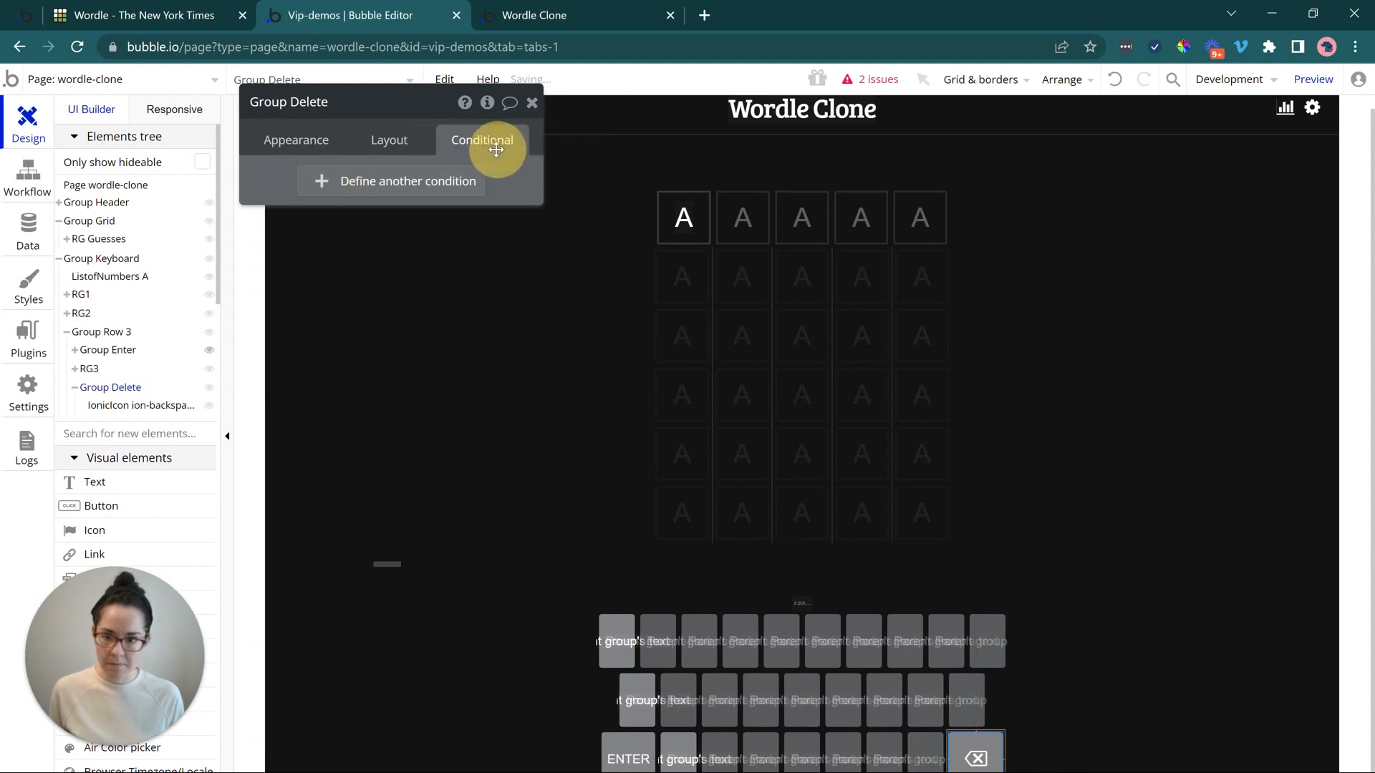
- Make Group Delete not visible on page load and check how the keyboard loads in the Wordle Clone preview
left_click(523, 17)
left_click(512, 84)
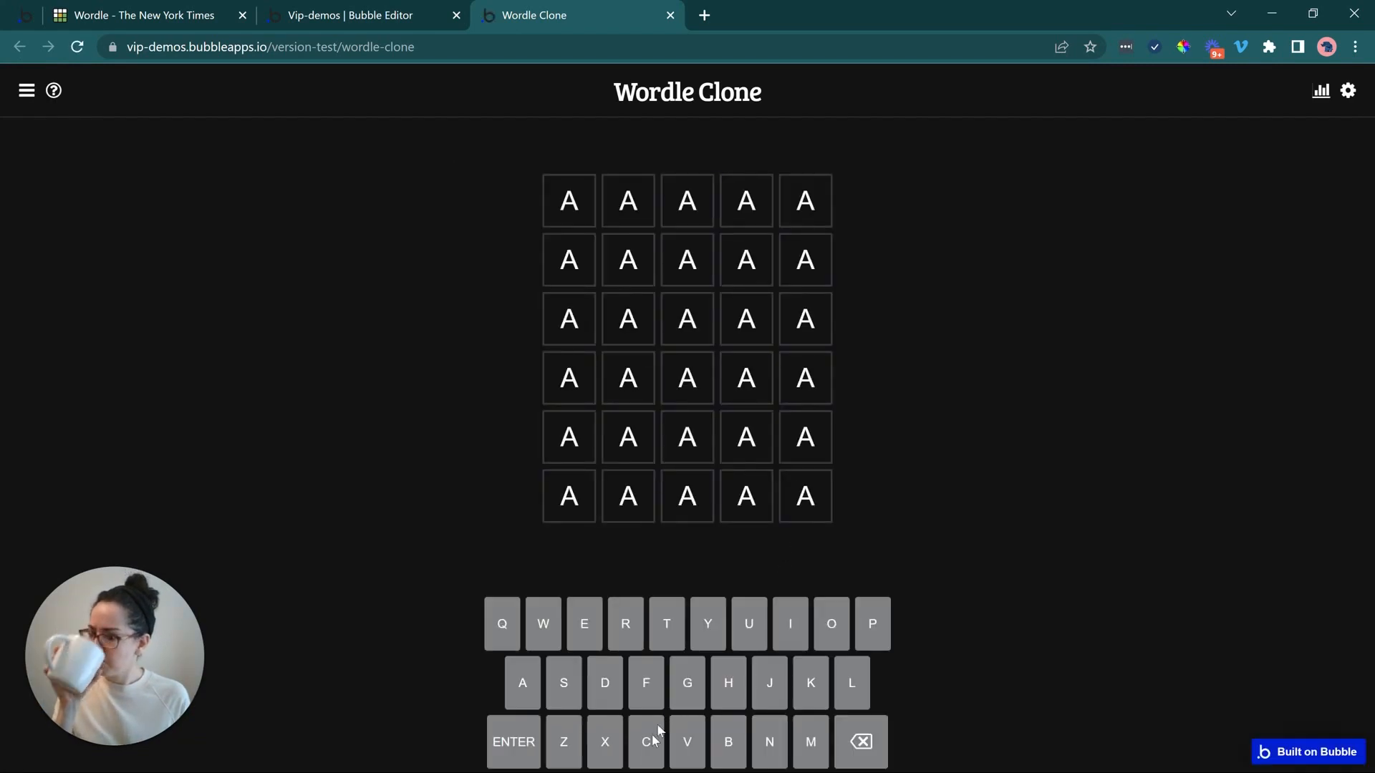
left_click(413, 8)
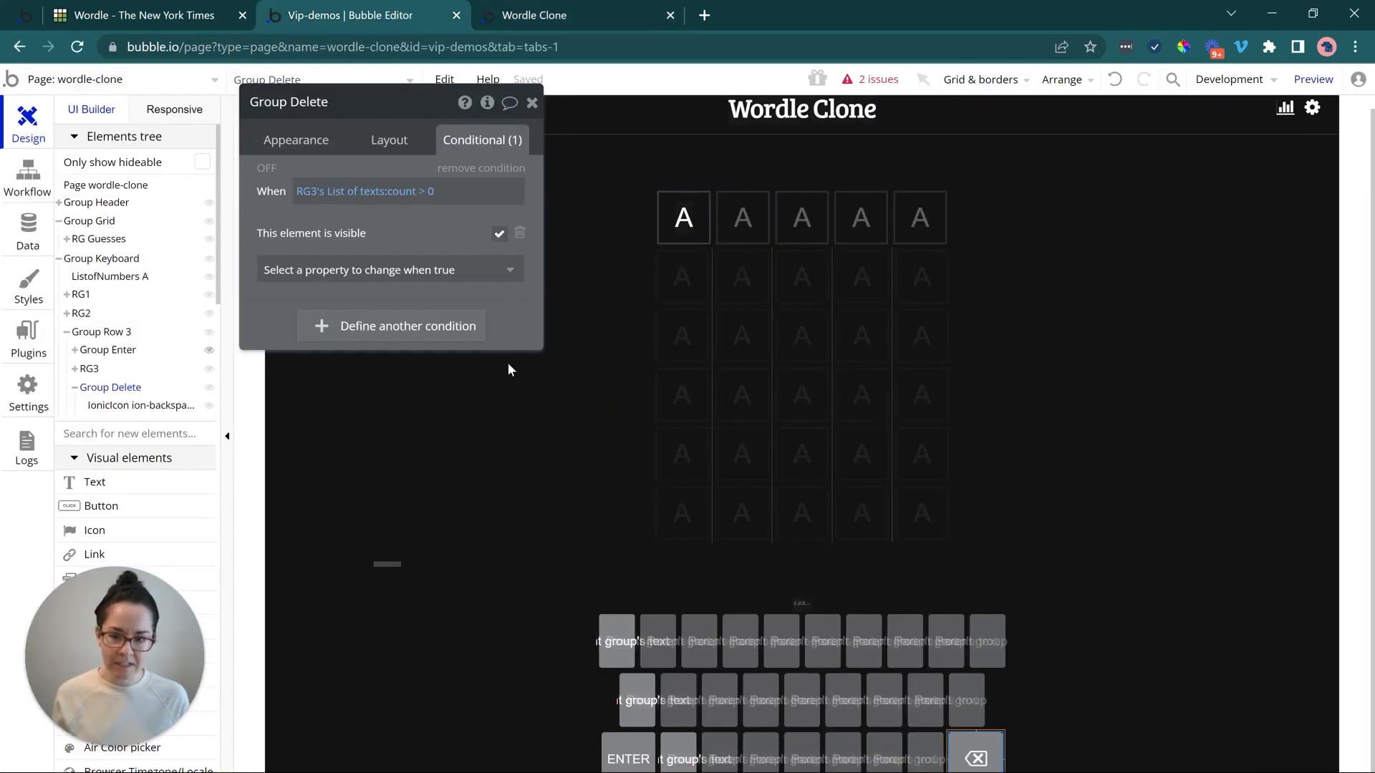
left_click(393, 139)
left_click(516, 228)
left_click(573, 14)
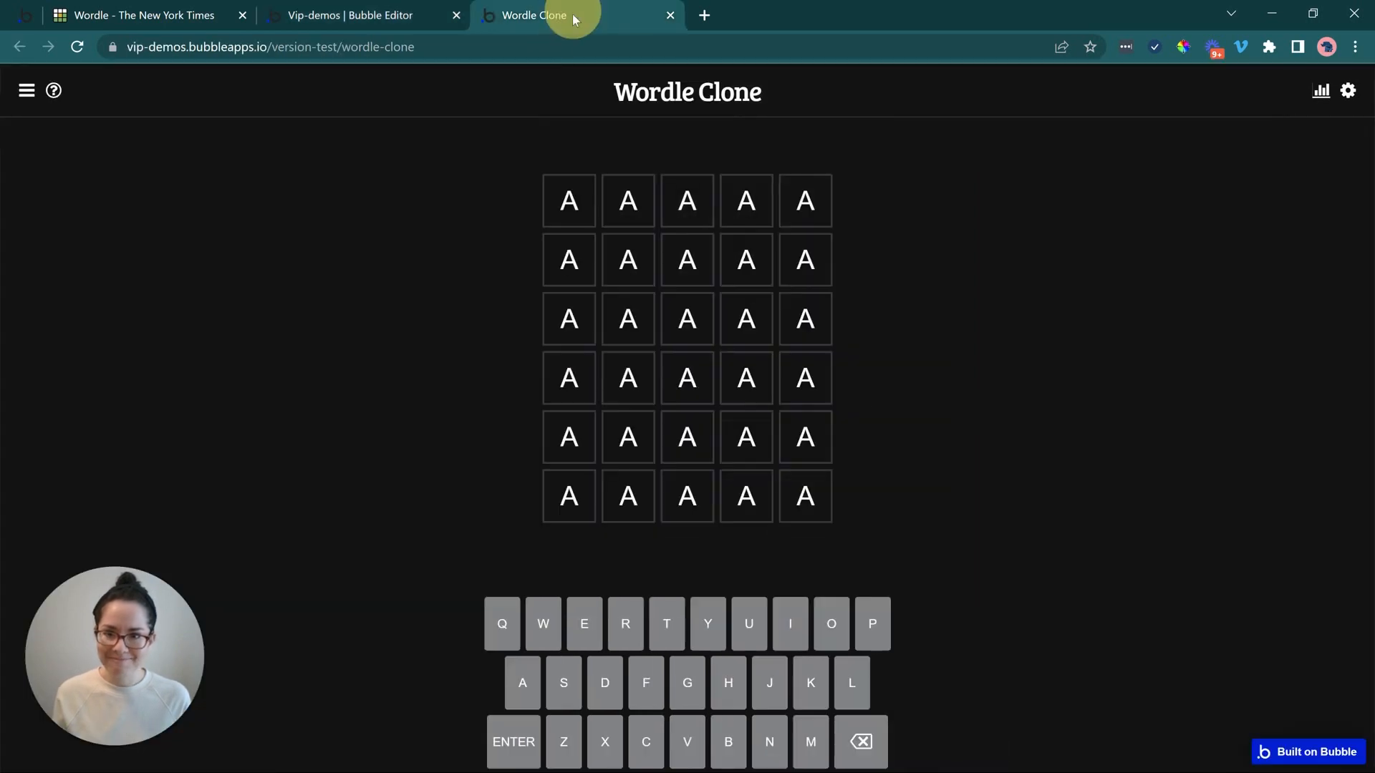
left_click(561, 84)
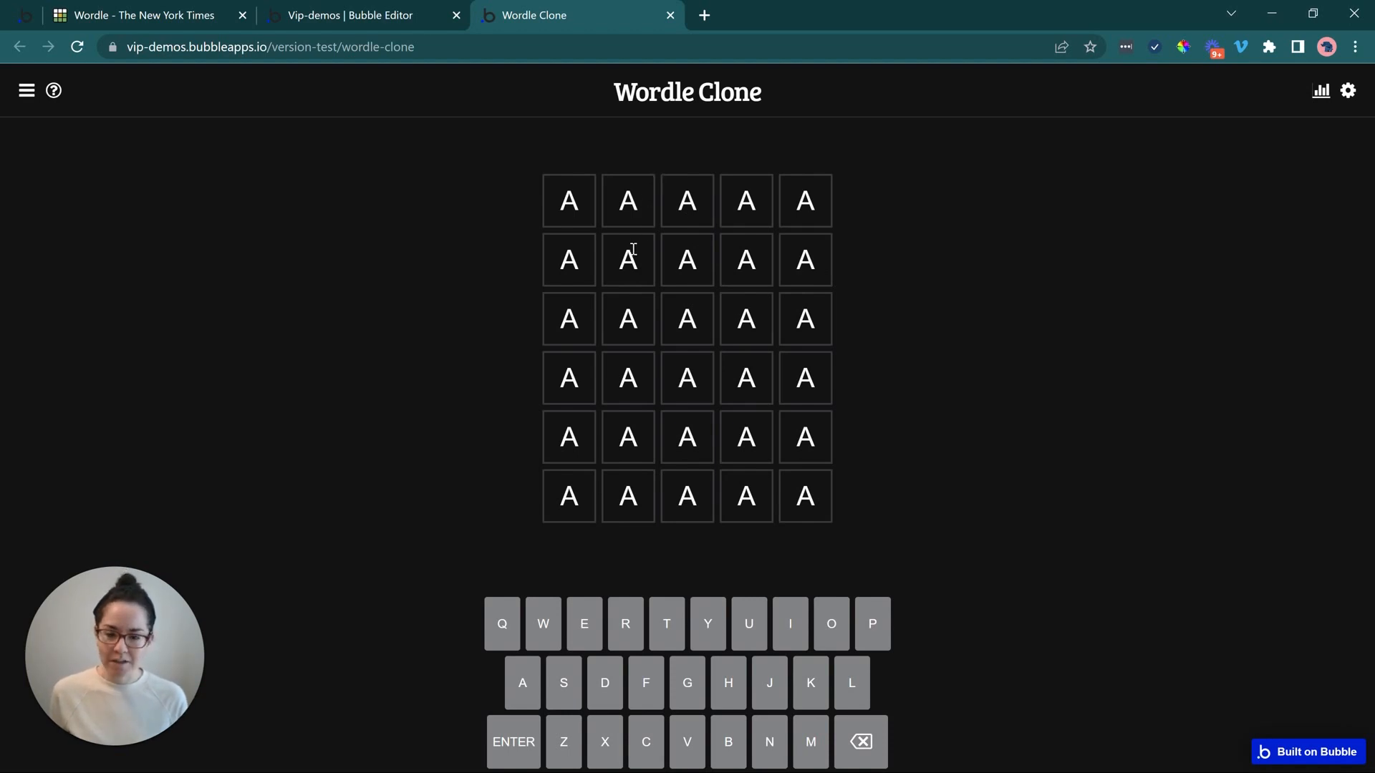
- Back in the Bubble editor, rename the key groups of the three keyboard rows Group Key 1, Group Key 2 and Group Key 3
left_click(404, 5)
left_click(612, 630)
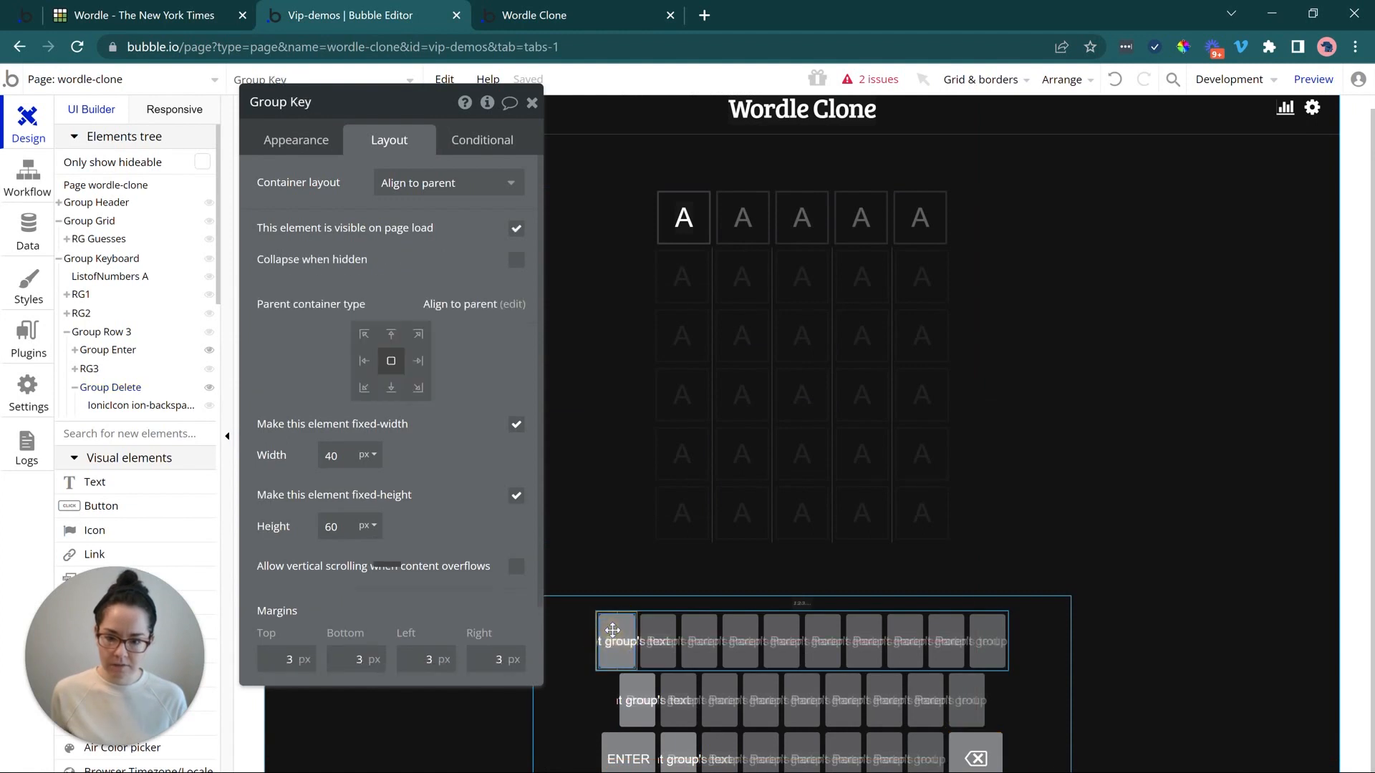
left_click(287, 136)
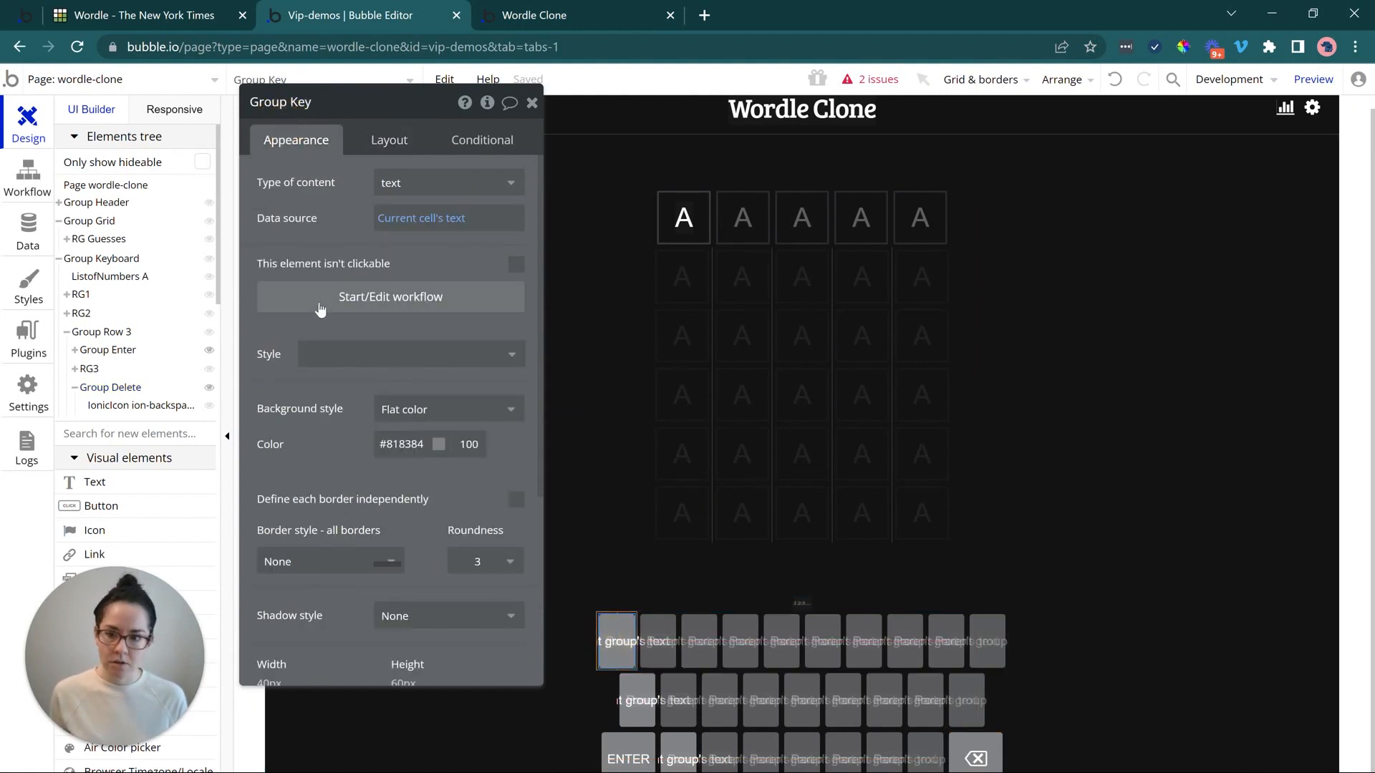
left_click(614, 630)
left_click(347, 101)
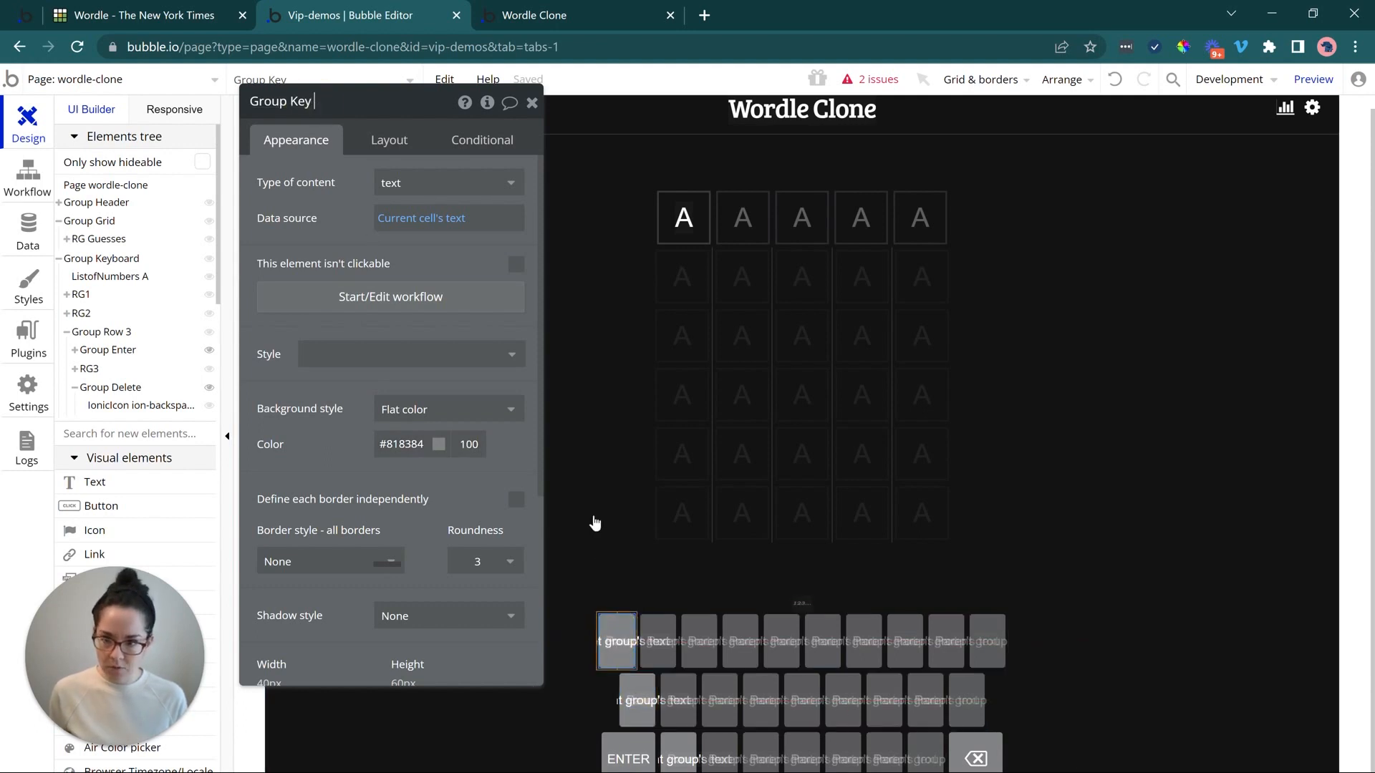
left_click(636, 696)
left_click(319, 104)
type("2")
left_click(689, 746)
left_click(365, 109)
key("Return")
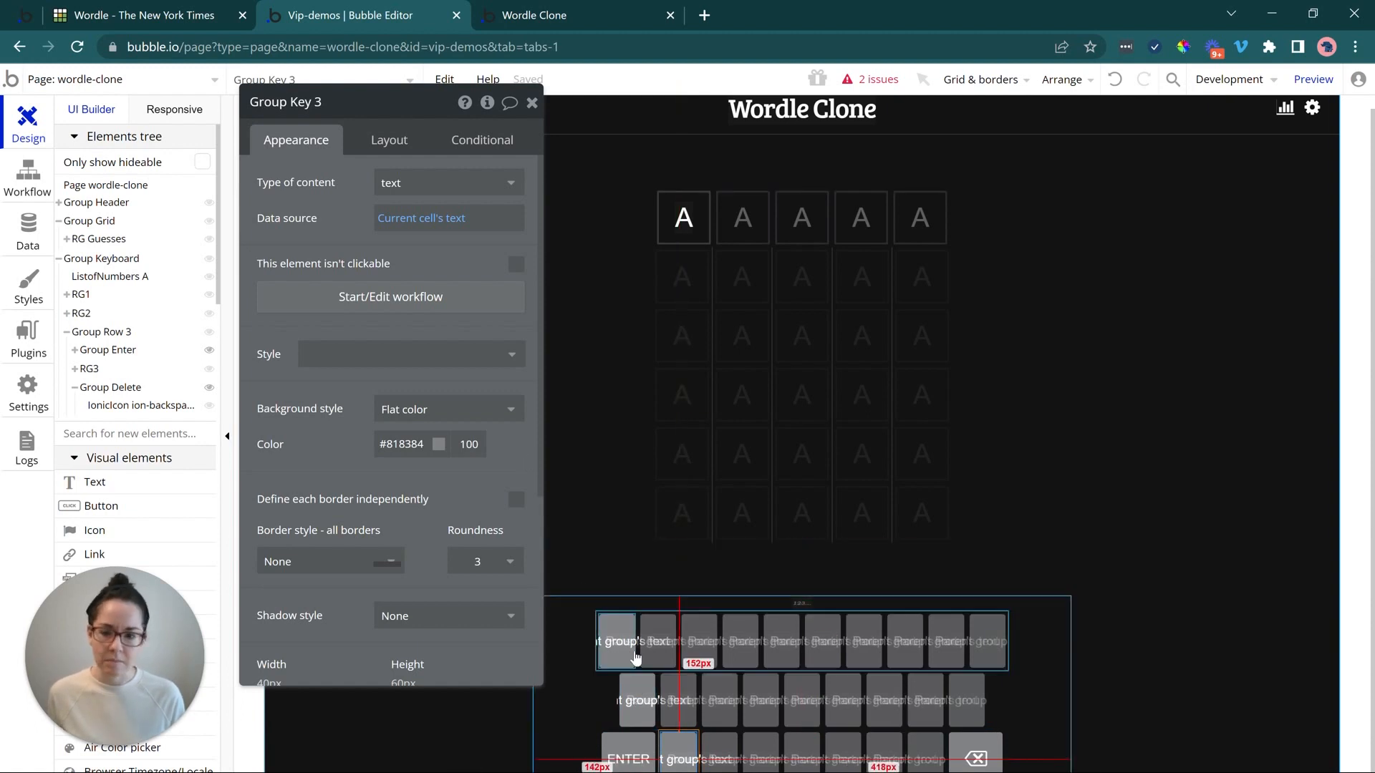
- Create a workflow that runs when Group Key 1 is clicked
left_click(629, 620)
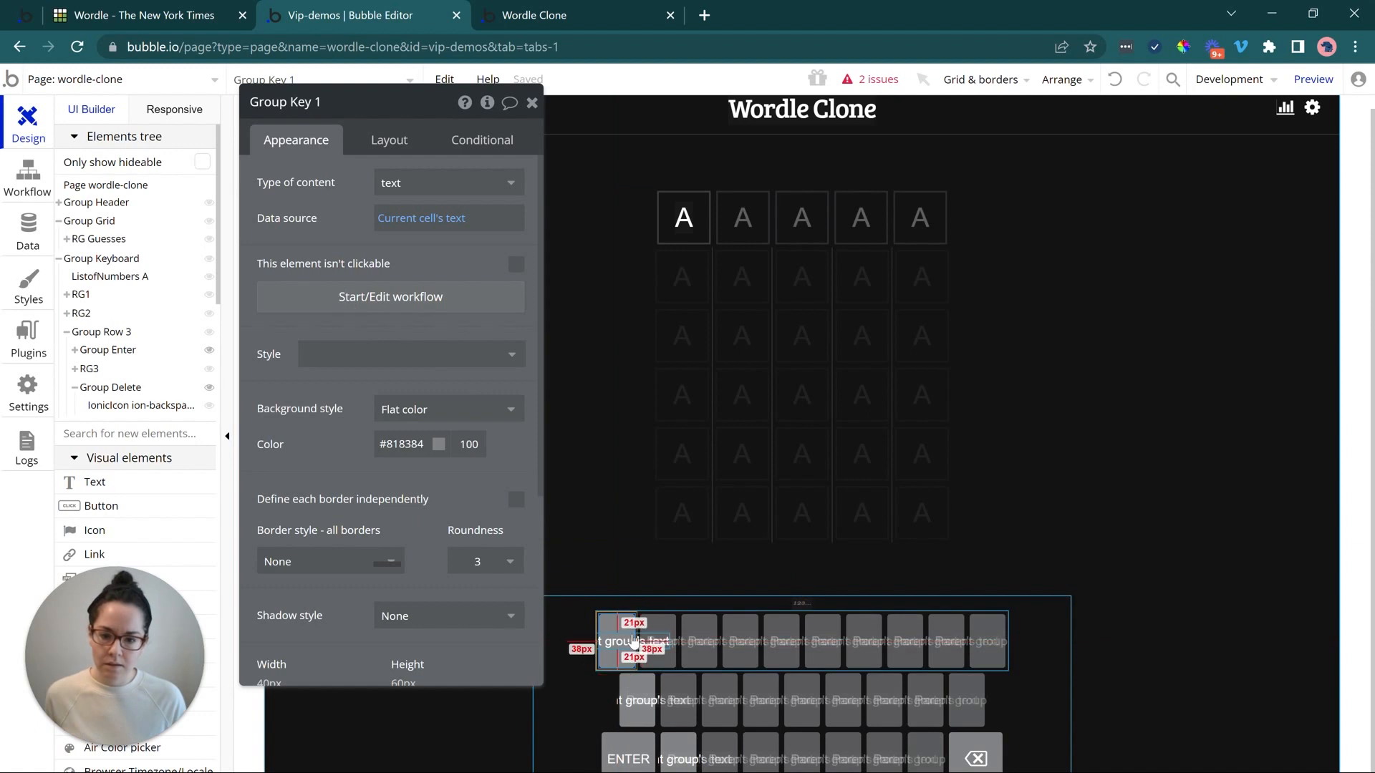
left_click(332, 295)
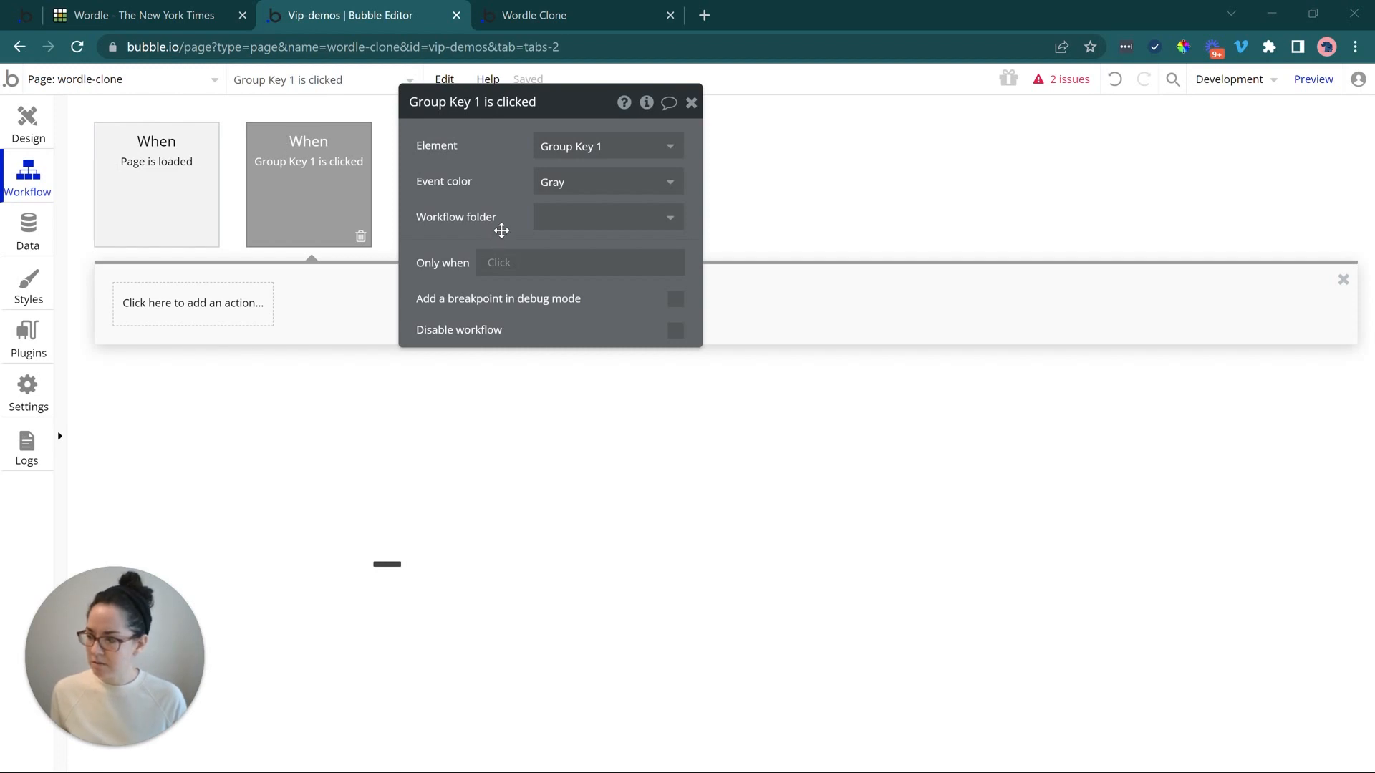
- Add a custom state named "current guess" of type text to the wordle-clone page
left_click(27, 122)
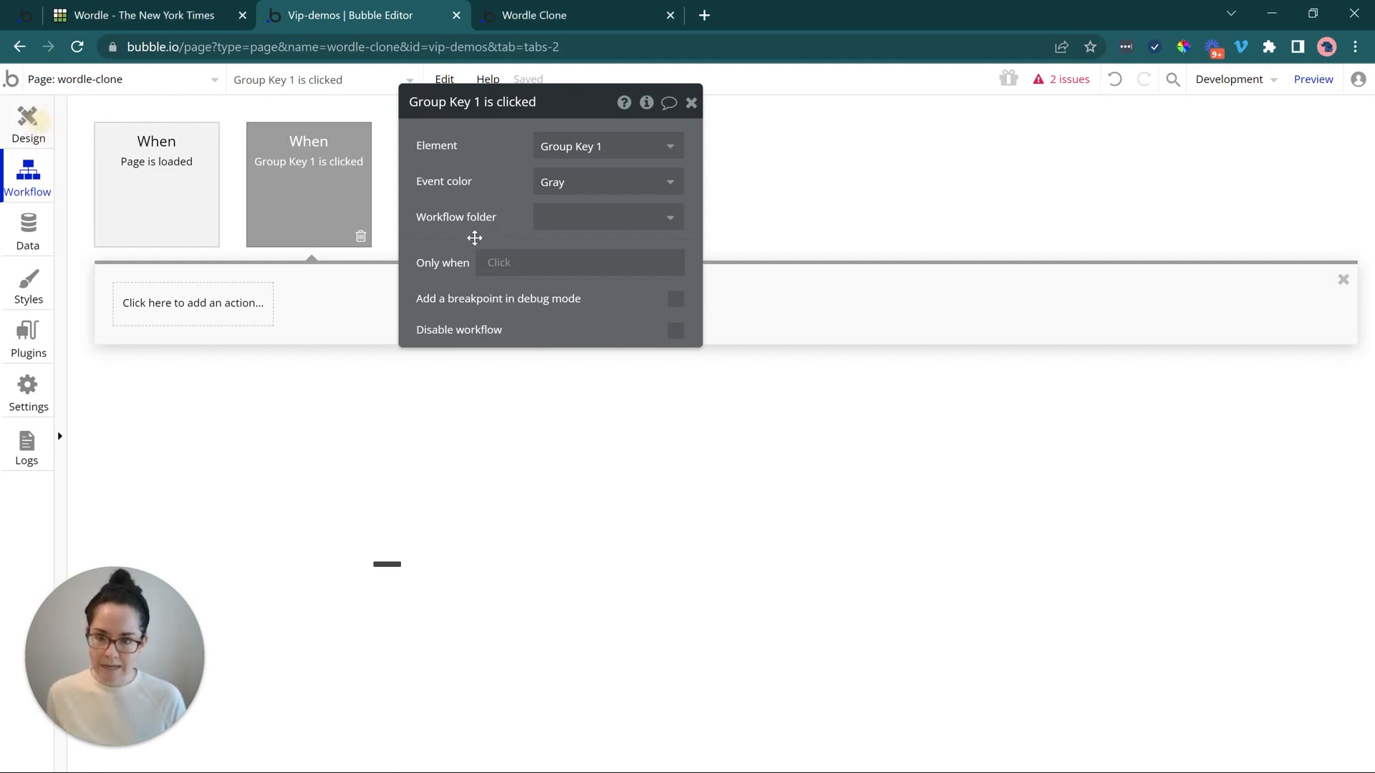
left_click(343, 237)
left_click_drag(750, 190, 201, 277)
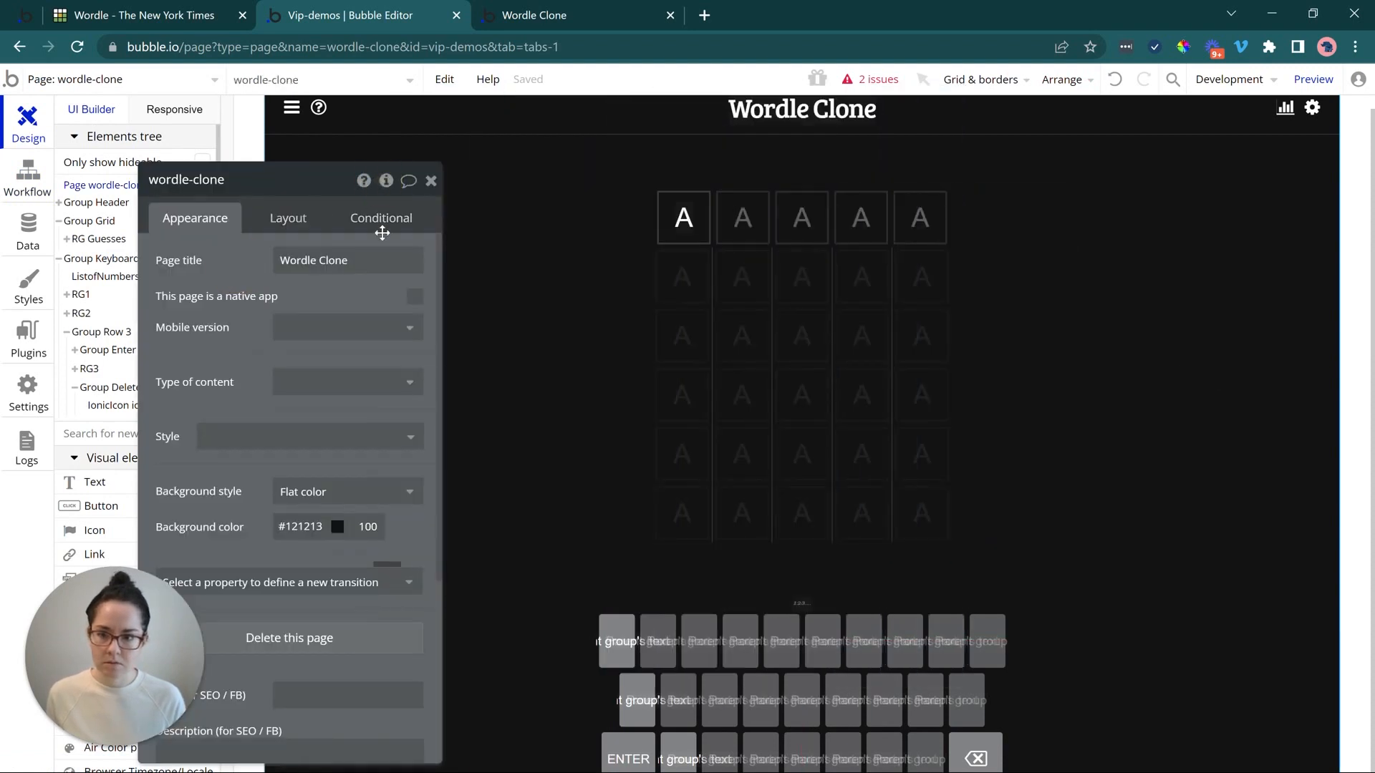
left_click(387, 183)
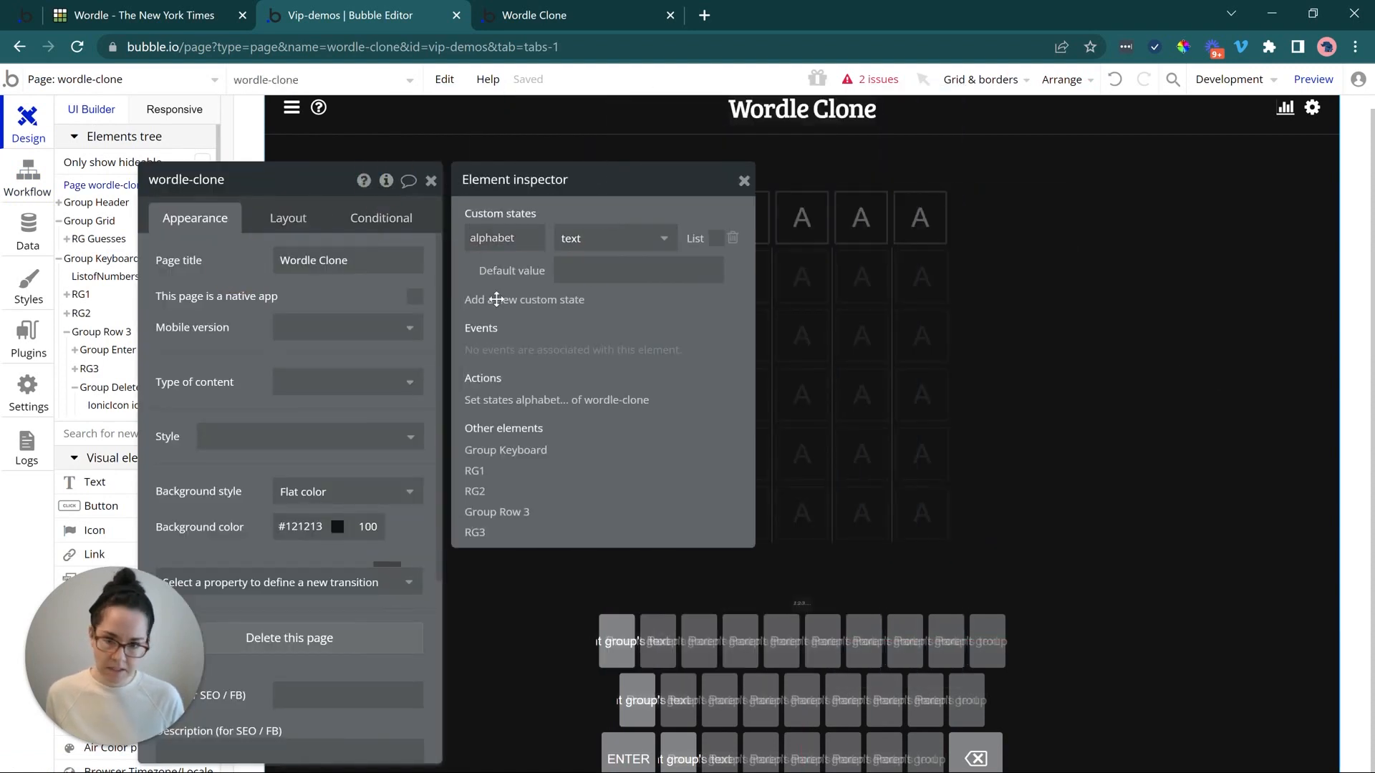
left_click(506, 300)
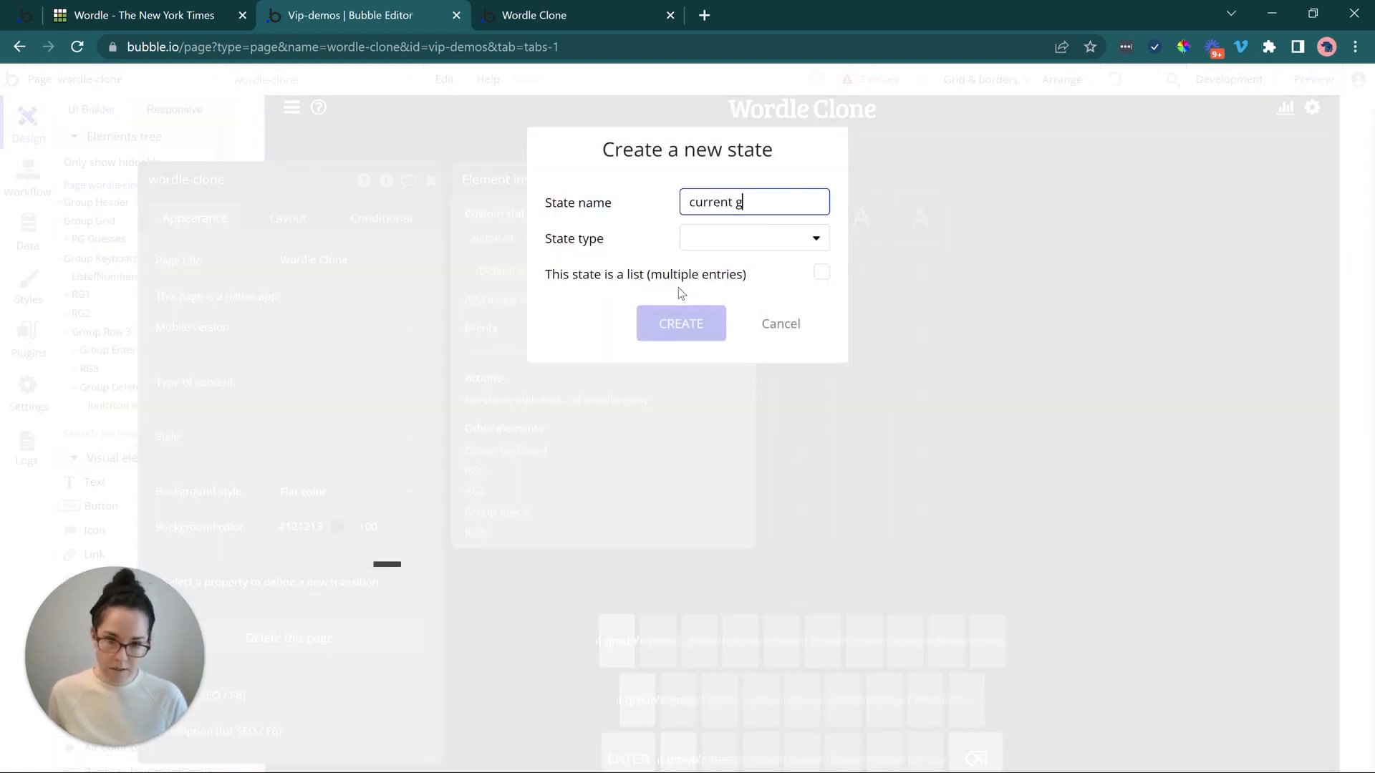
left_click(719, 256)
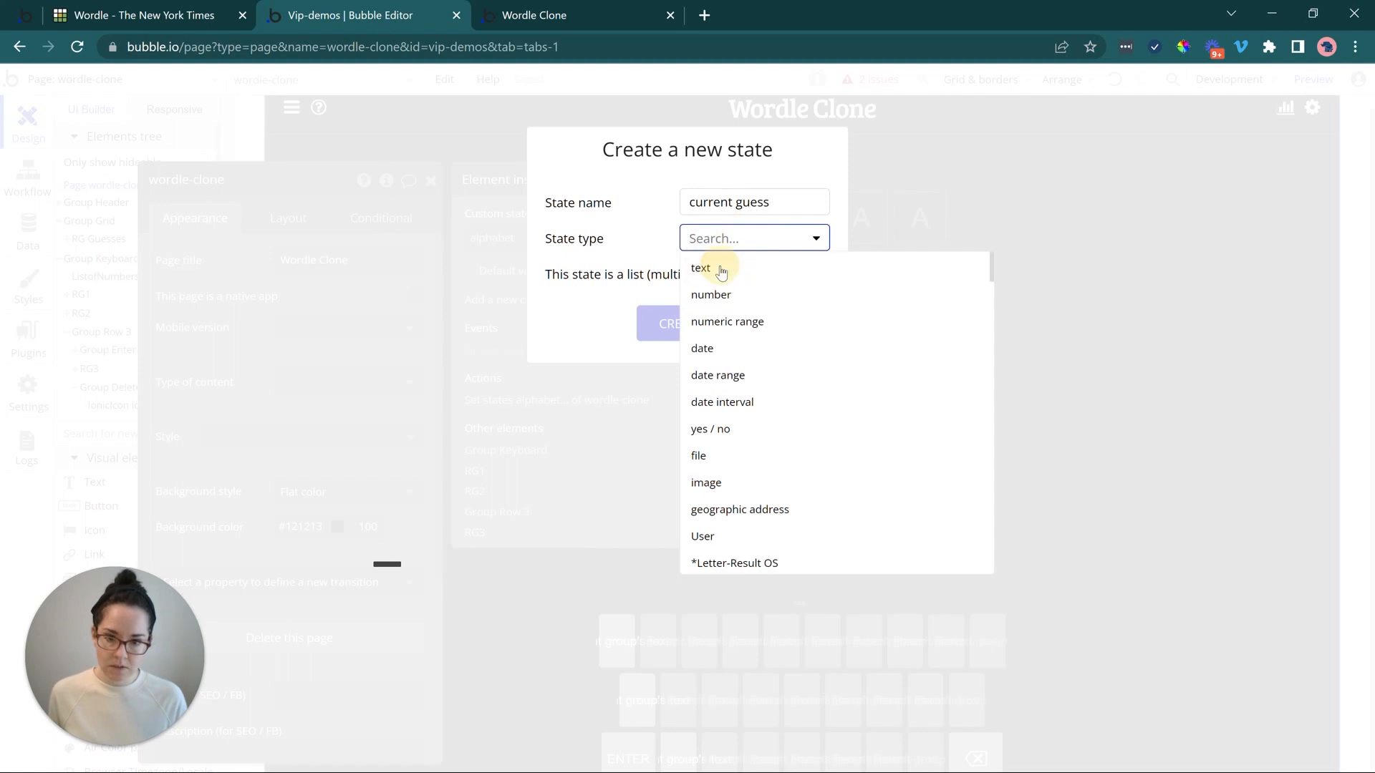
left_click(716, 268)
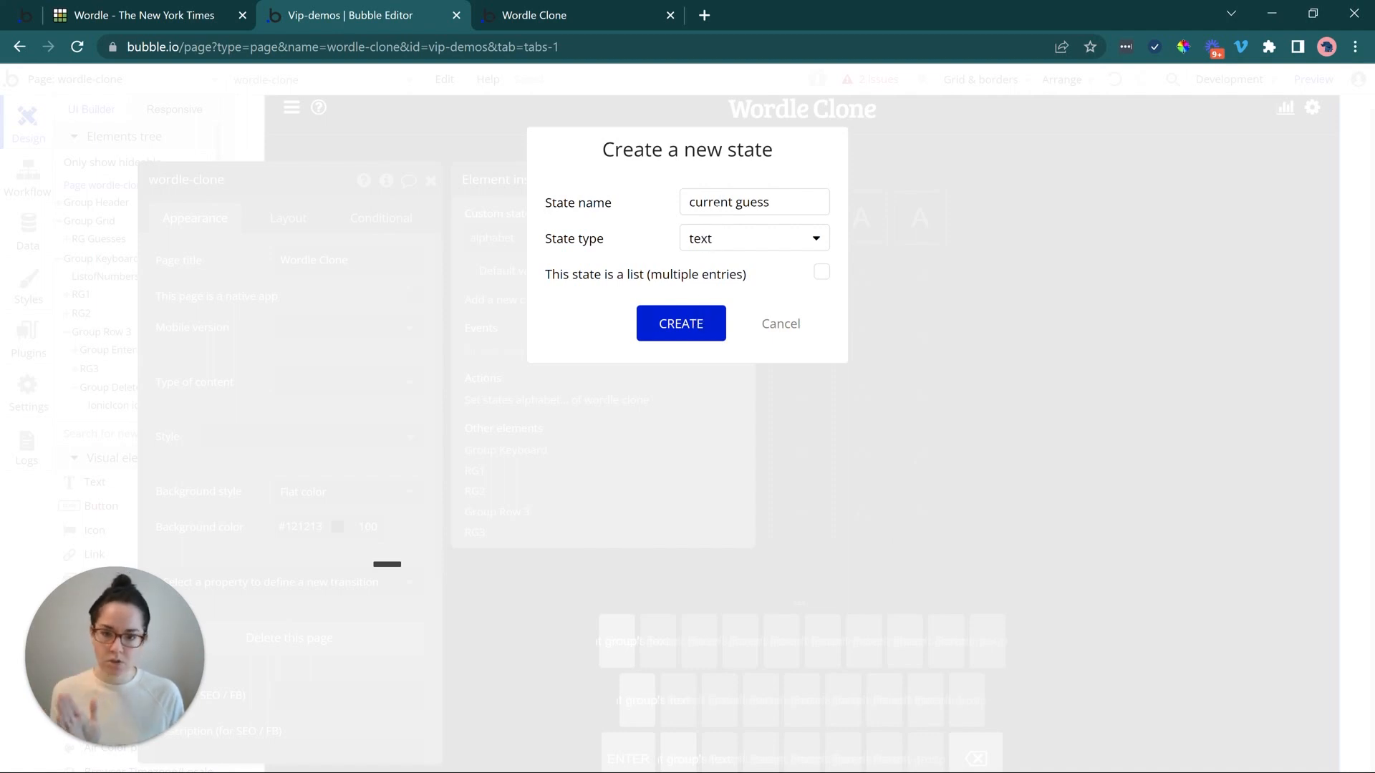
left_click(698, 325)
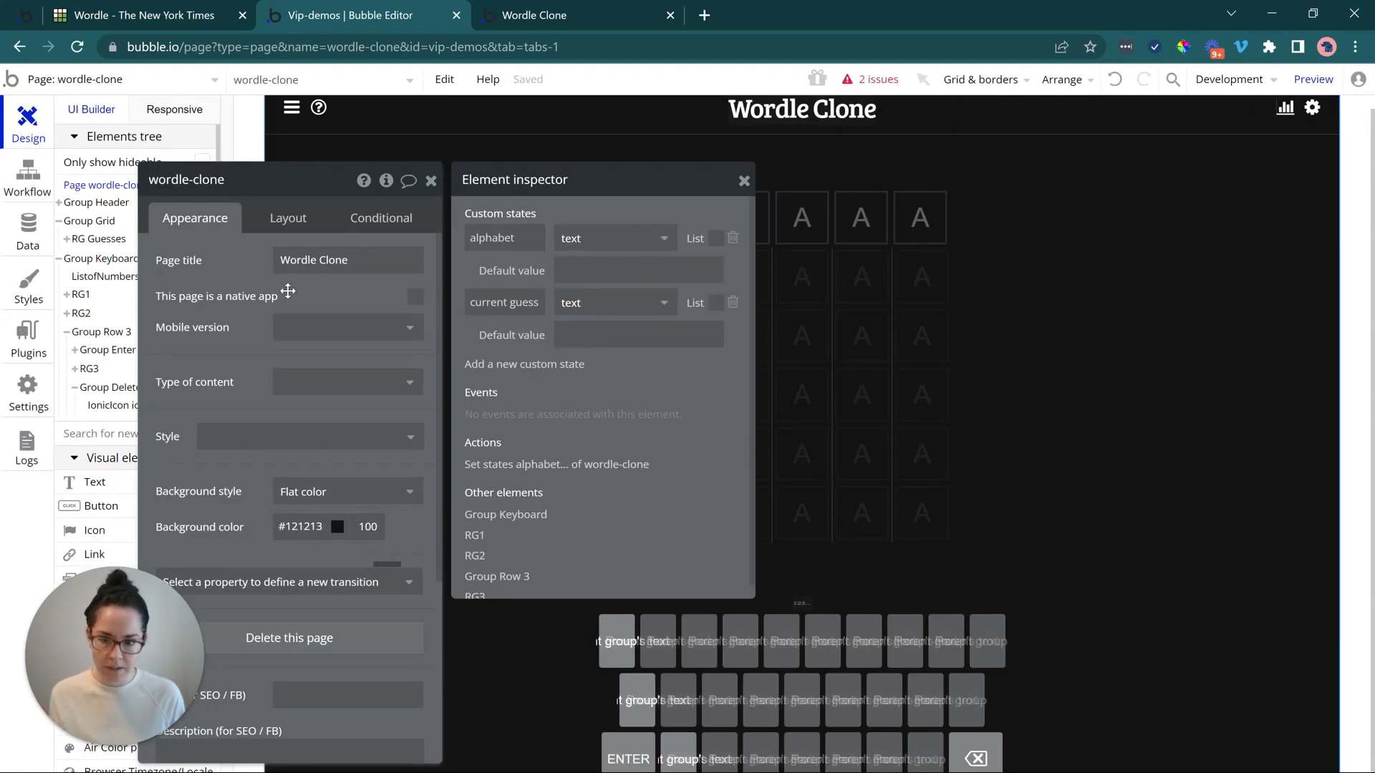
- Add a Set state action to the Group Key 1 click workflow, targeting the current guess state of wordle-clone
left_click(28, 175)
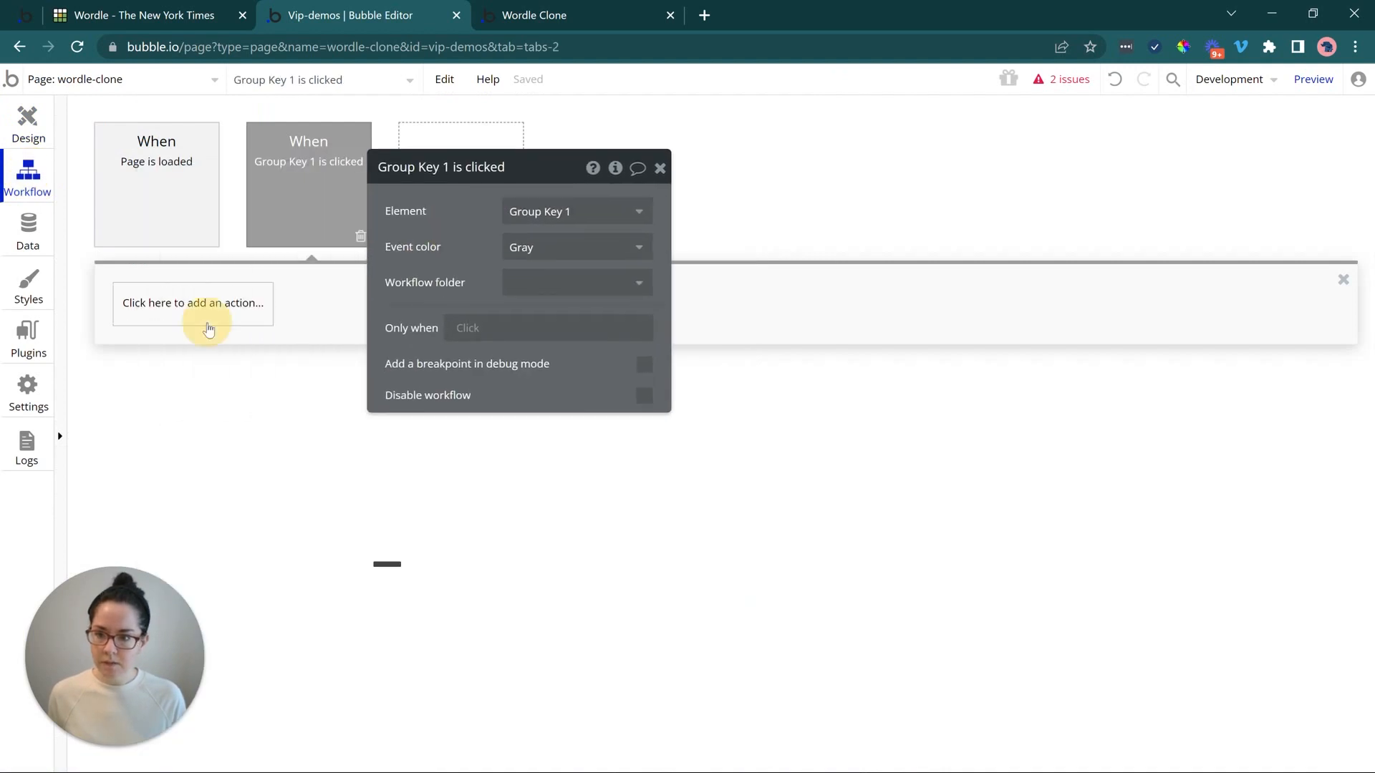
left_click(209, 329)
mouse_move(213, 557)
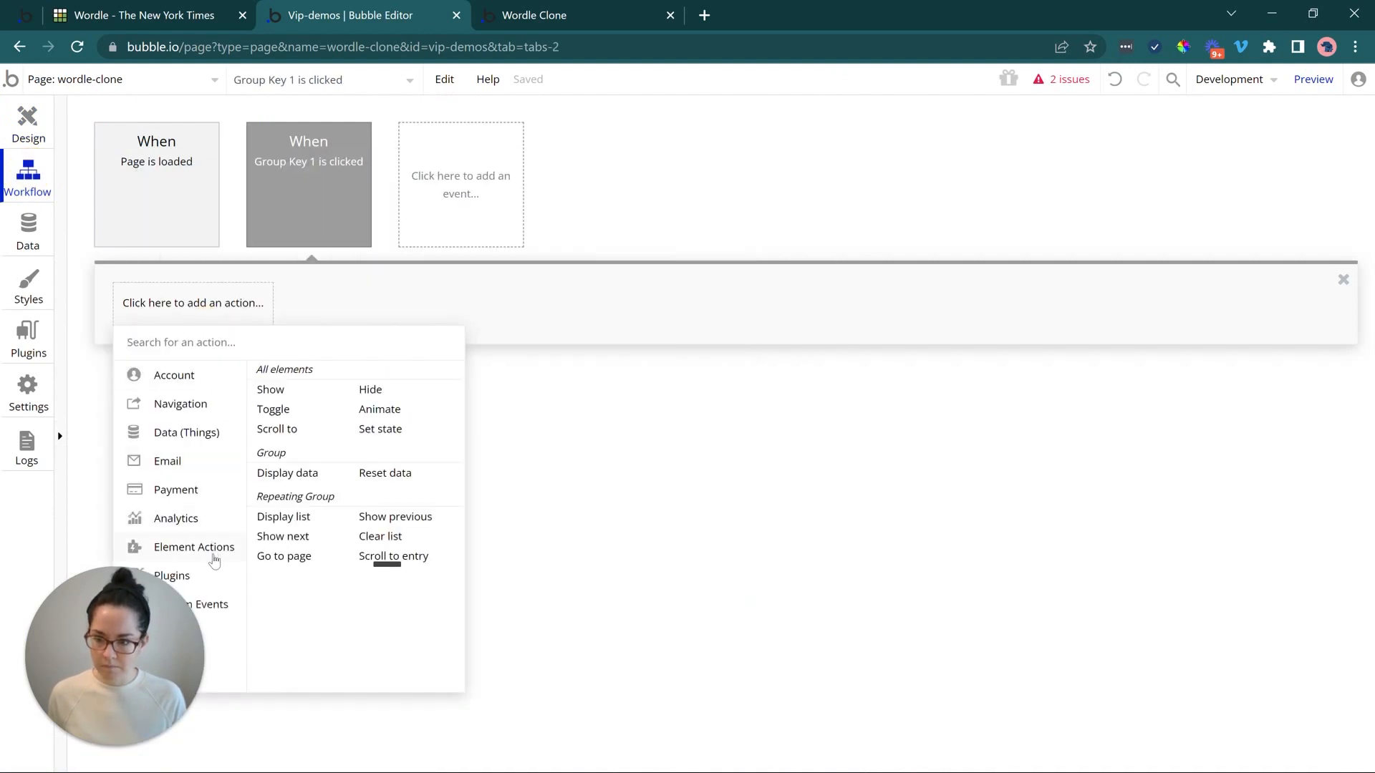
left_click(383, 432)
left_click(594, 211)
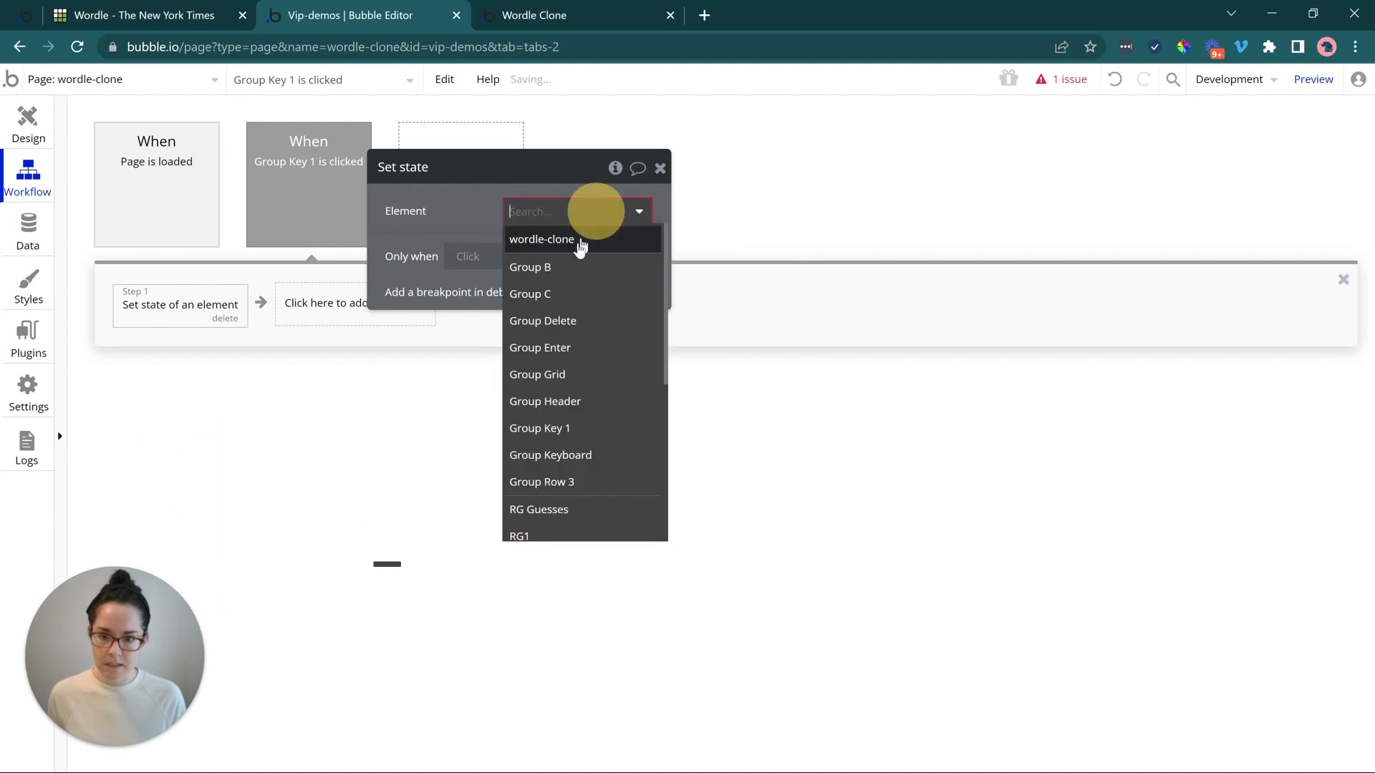
left_click(568, 240)
left_click(552, 247)
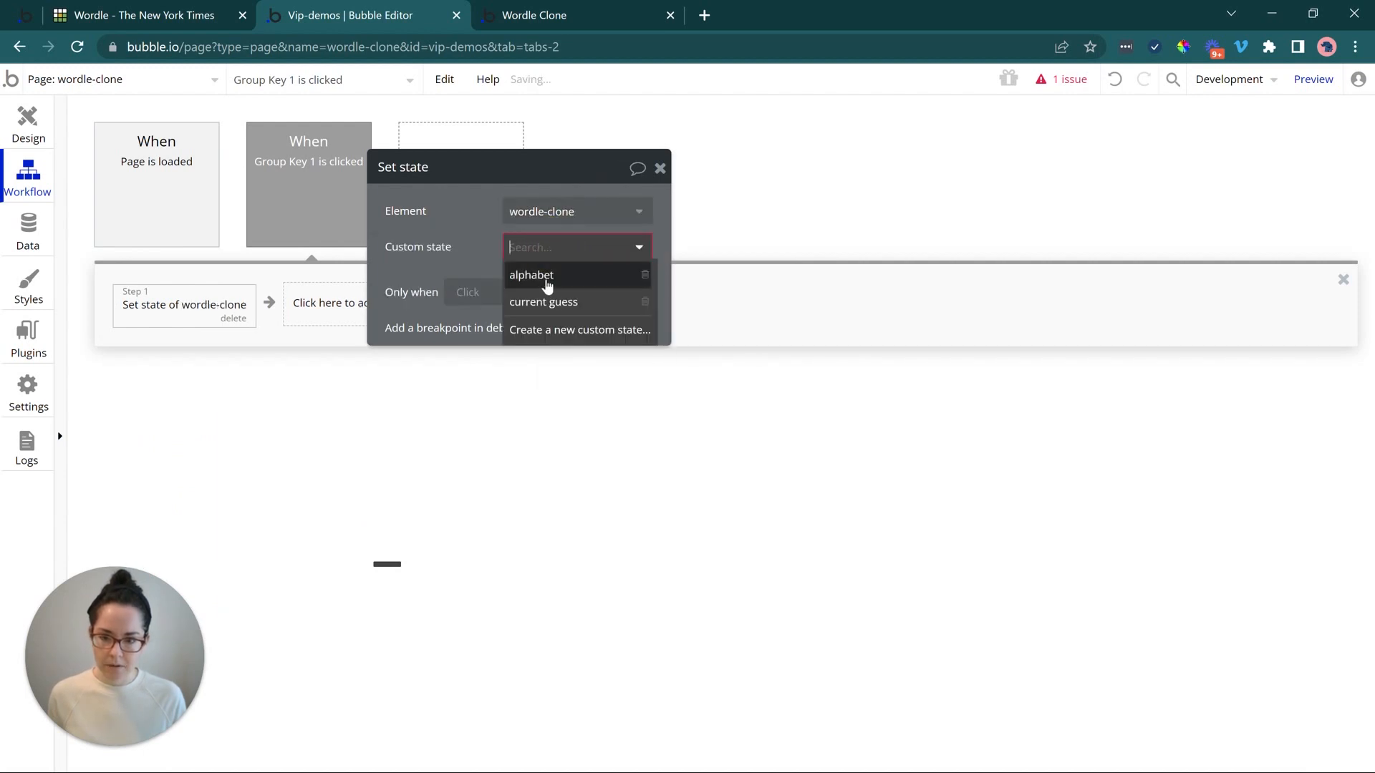
left_click(544, 302)
- Set the state's value to wordle-clone's current guess with Current cell's text appended
left_click(605, 282)
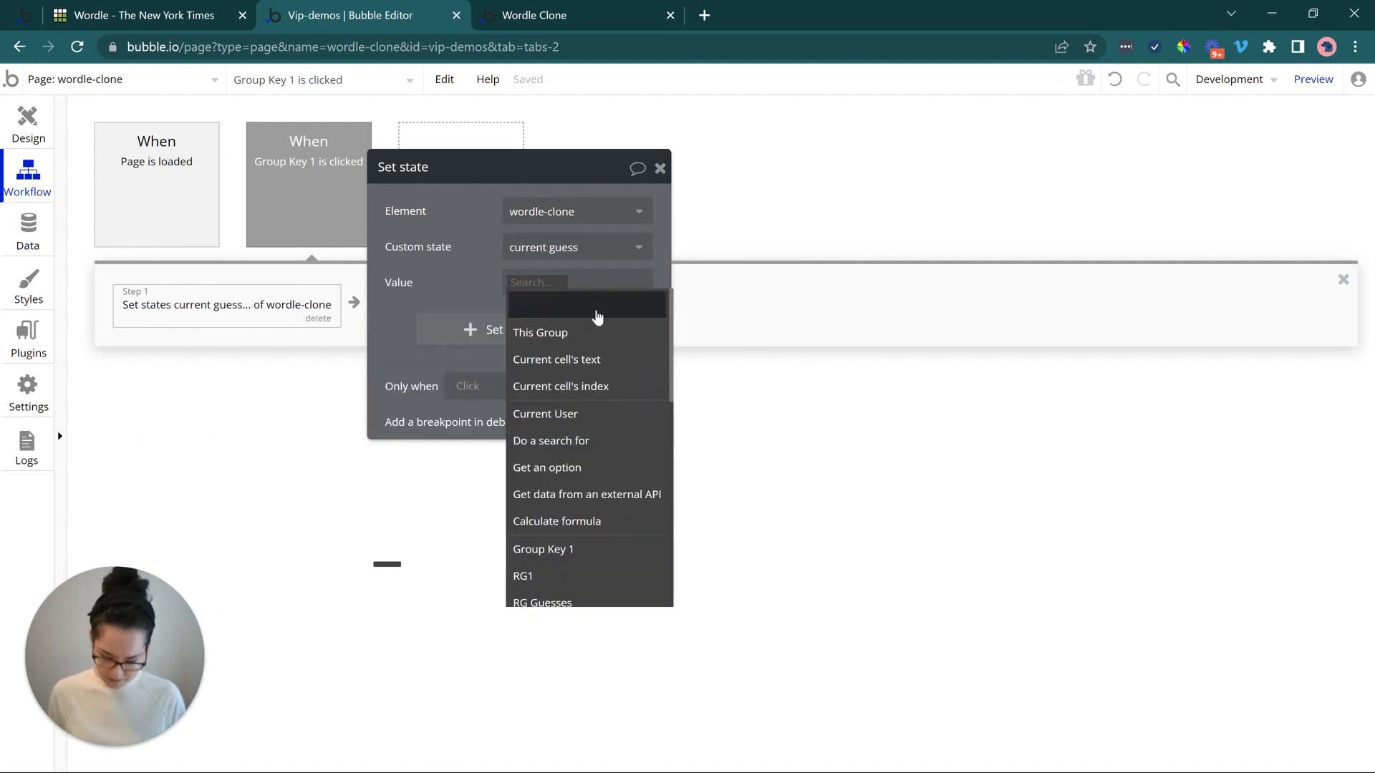
type("wor")
left_click(603, 333)
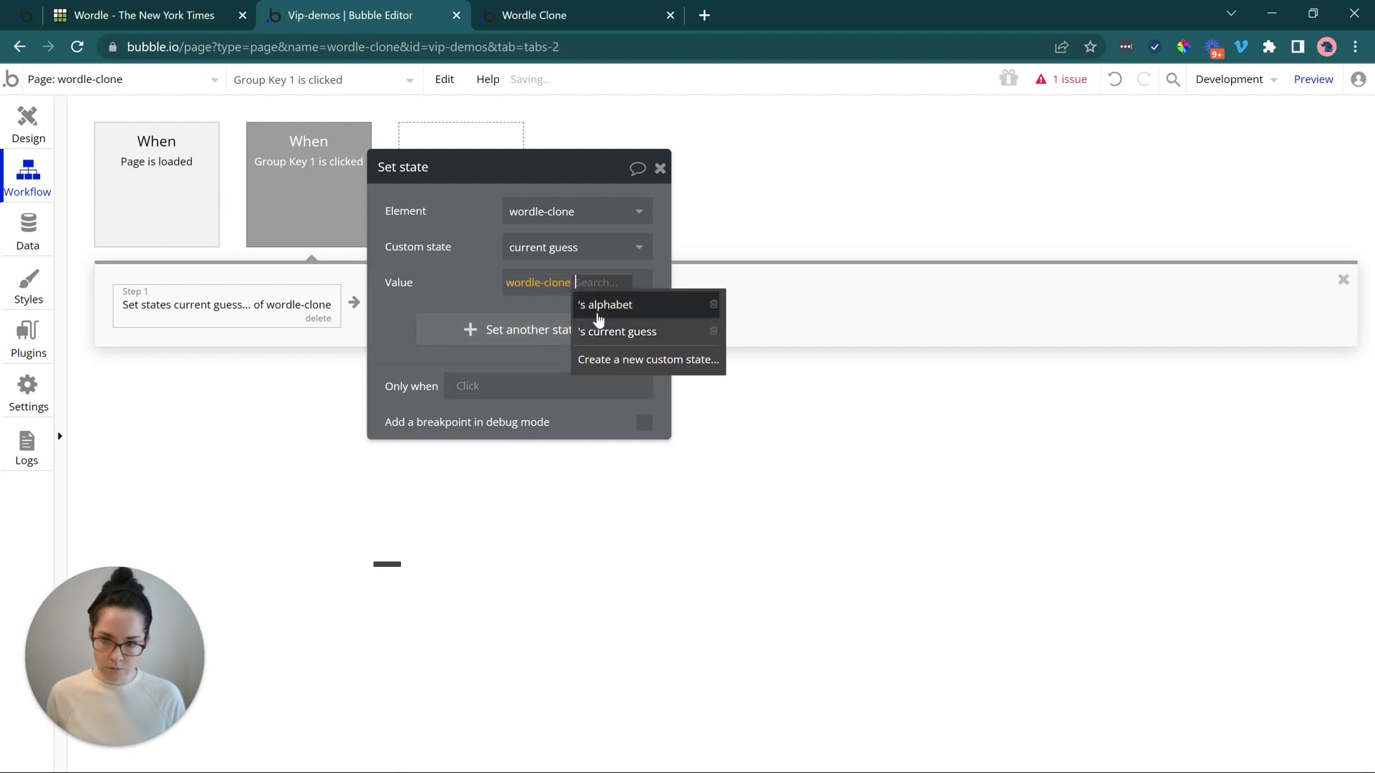
left_click(607, 334)
left_click(560, 299)
type("app")
left_click(551, 350)
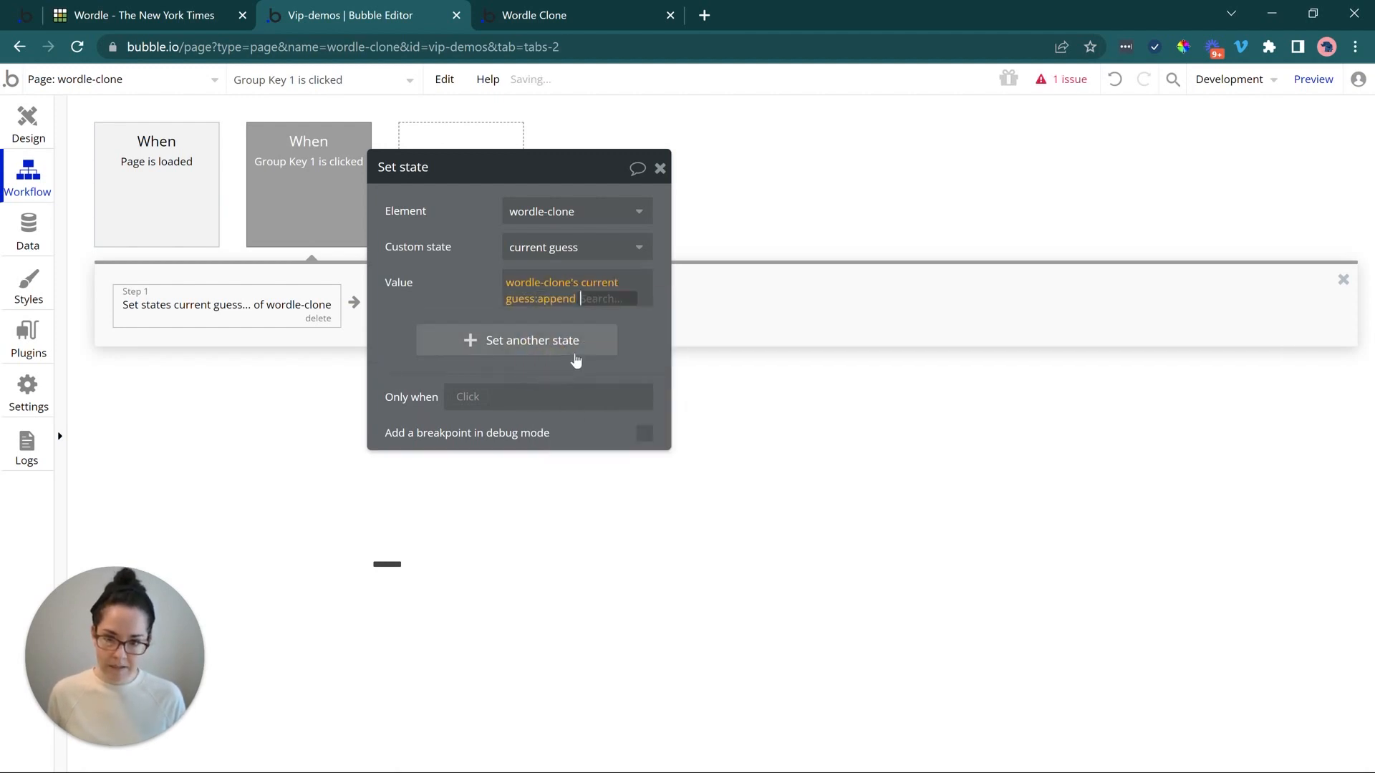
left_click(616, 348)
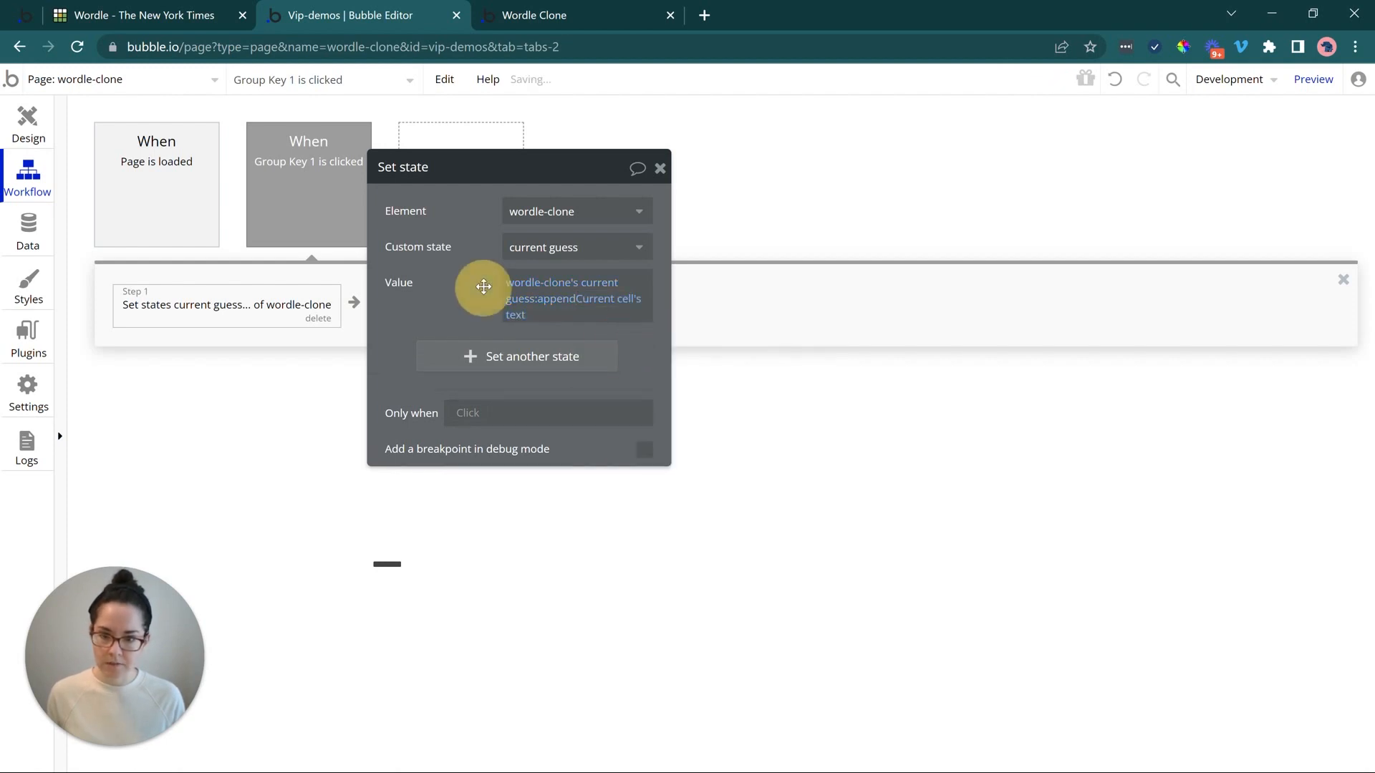
mouse_move(589, 315)
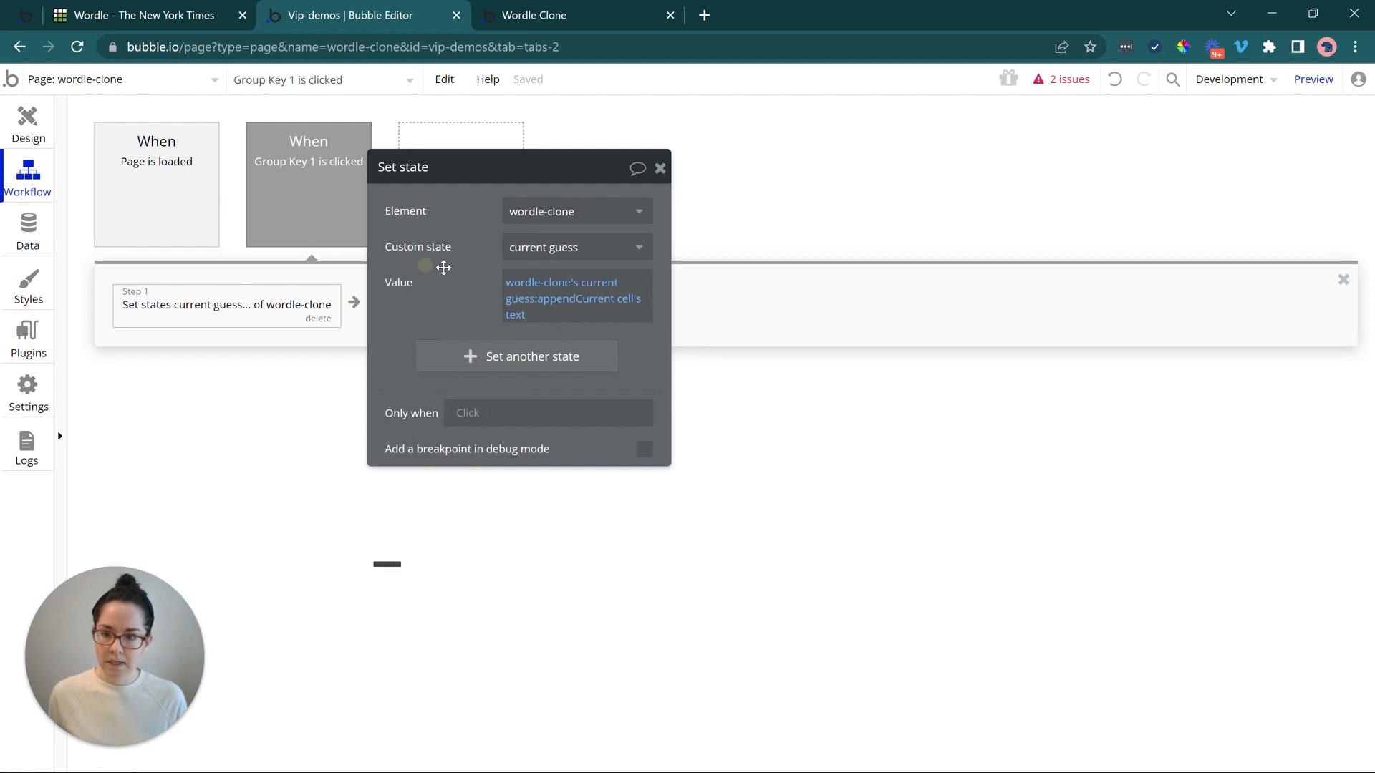
- Duplicate the Group Key 1 click workflow and assign the copy to Group Key 2
right_click(270, 215)
left_click(333, 297)
right_click(441, 197)
left_click(472, 212)
left_click(716, 211)
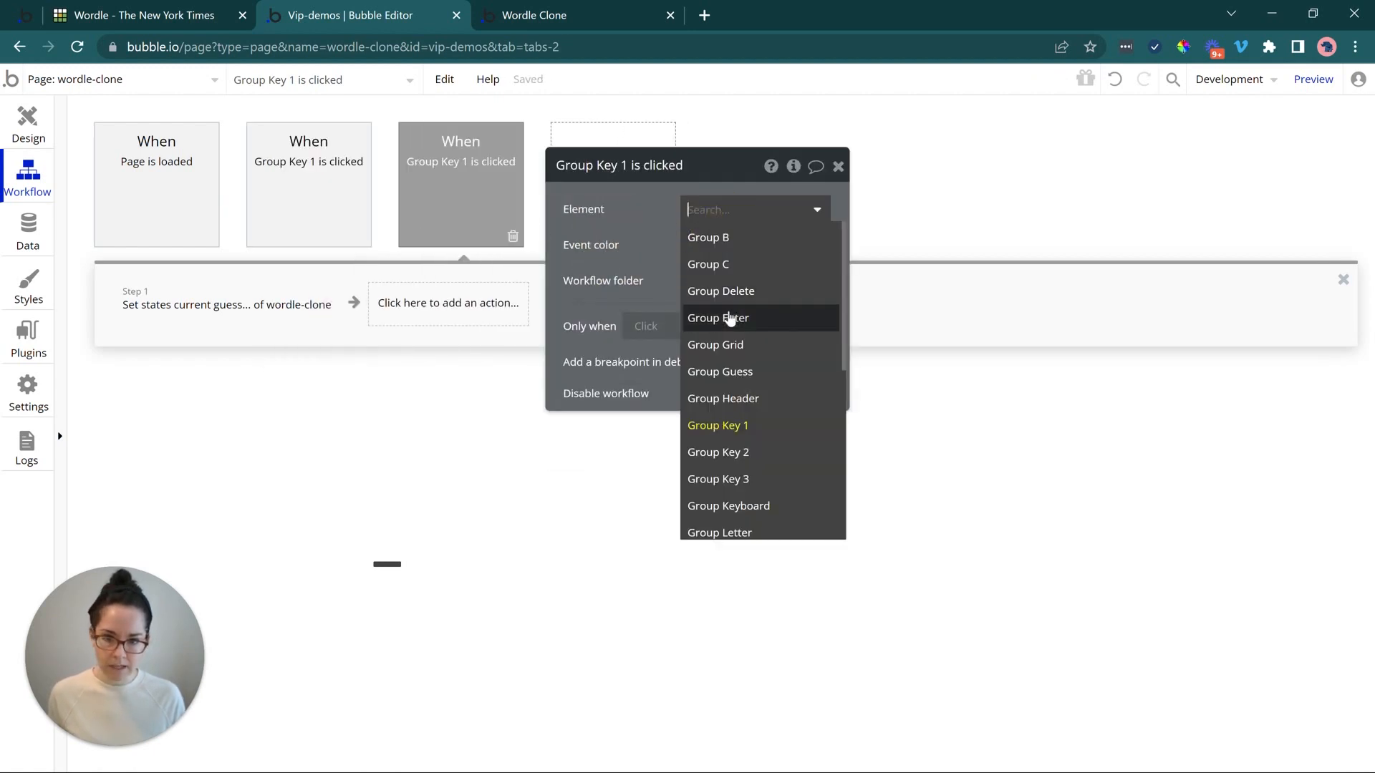
left_click(718, 452)
- Paste another copy of the key click workflow and assign it to Group Key 3
right_click(622, 107)
right_click(577, 165)
left_click(613, 175)
left_click(823, 280)
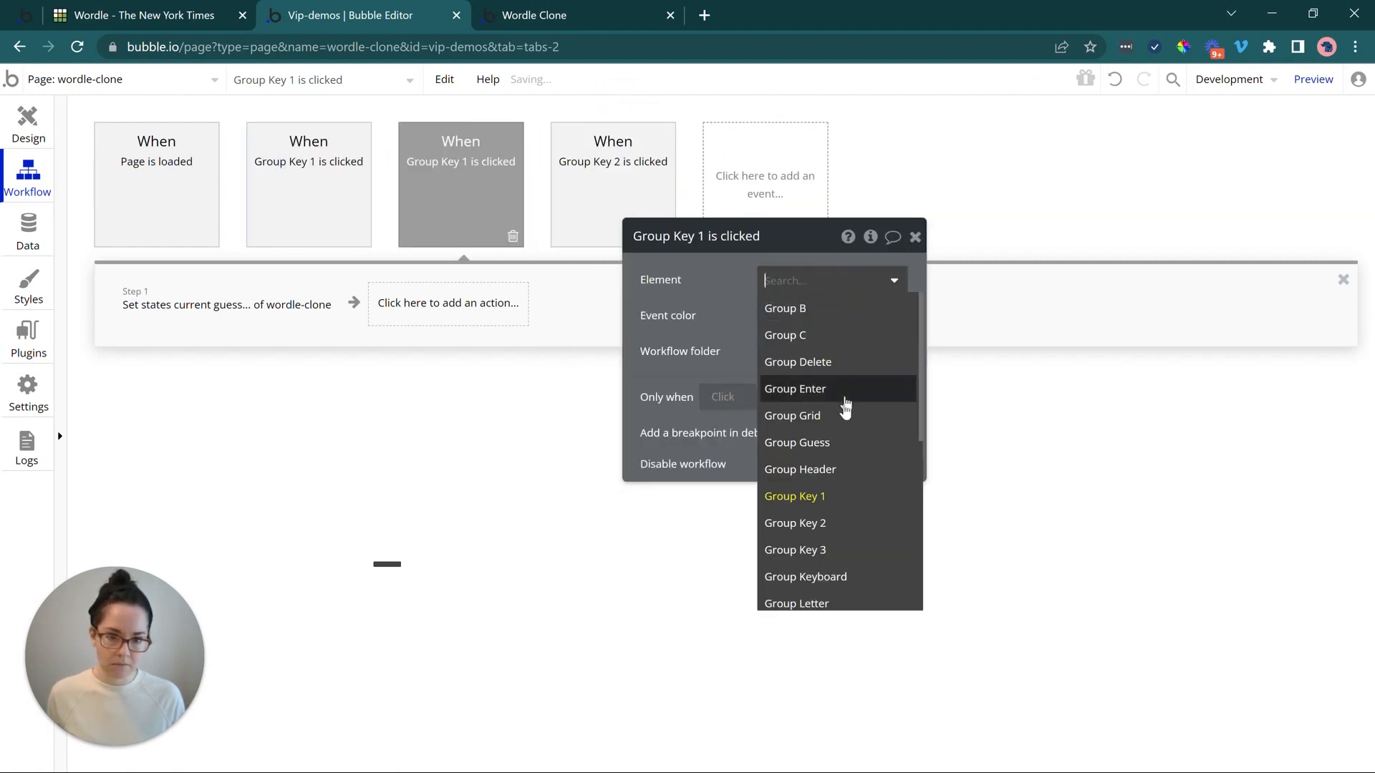
left_click(787, 550)
left_click_drag(707, 319, 737, 431)
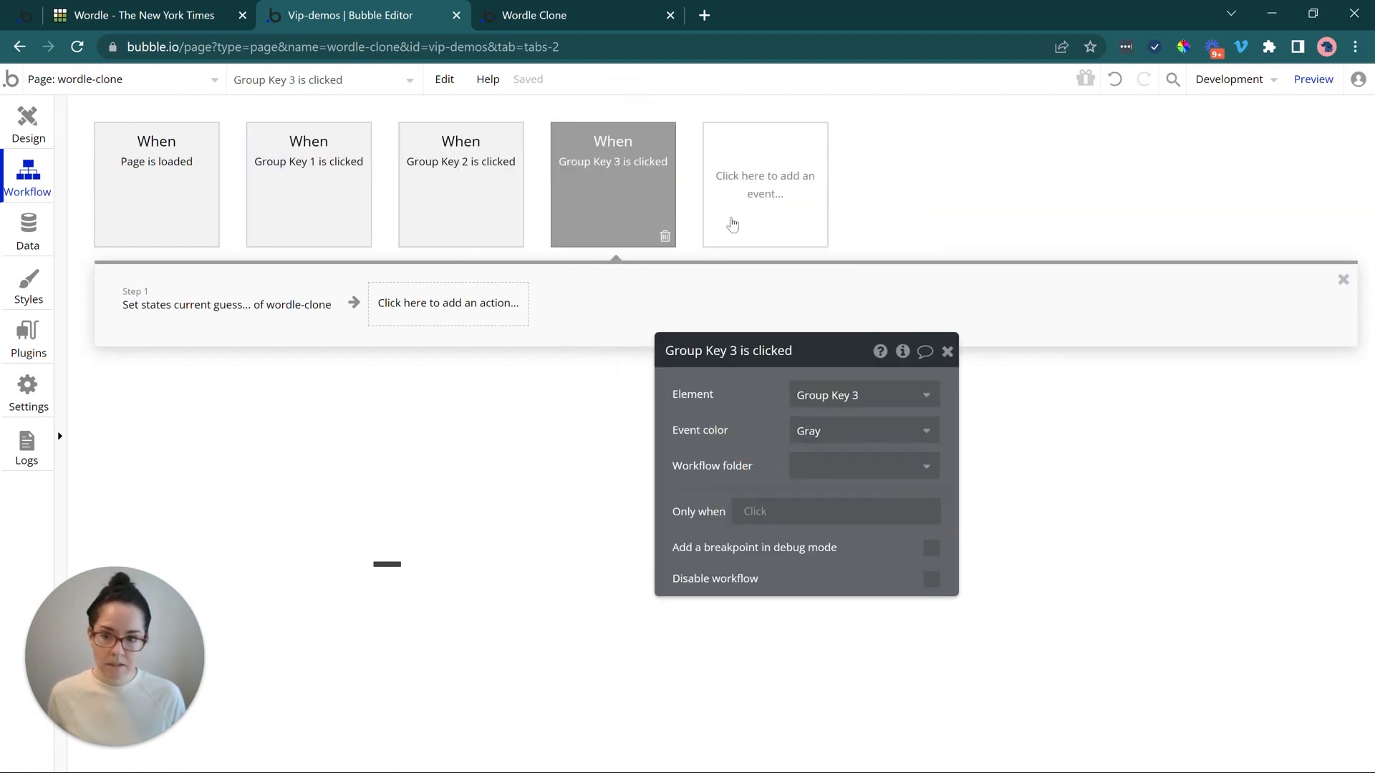
- Create a custom event named "keyboard key"
left_click(736, 220)
mouse_move(771, 368)
left_click(867, 266)
left_click(854, 398)
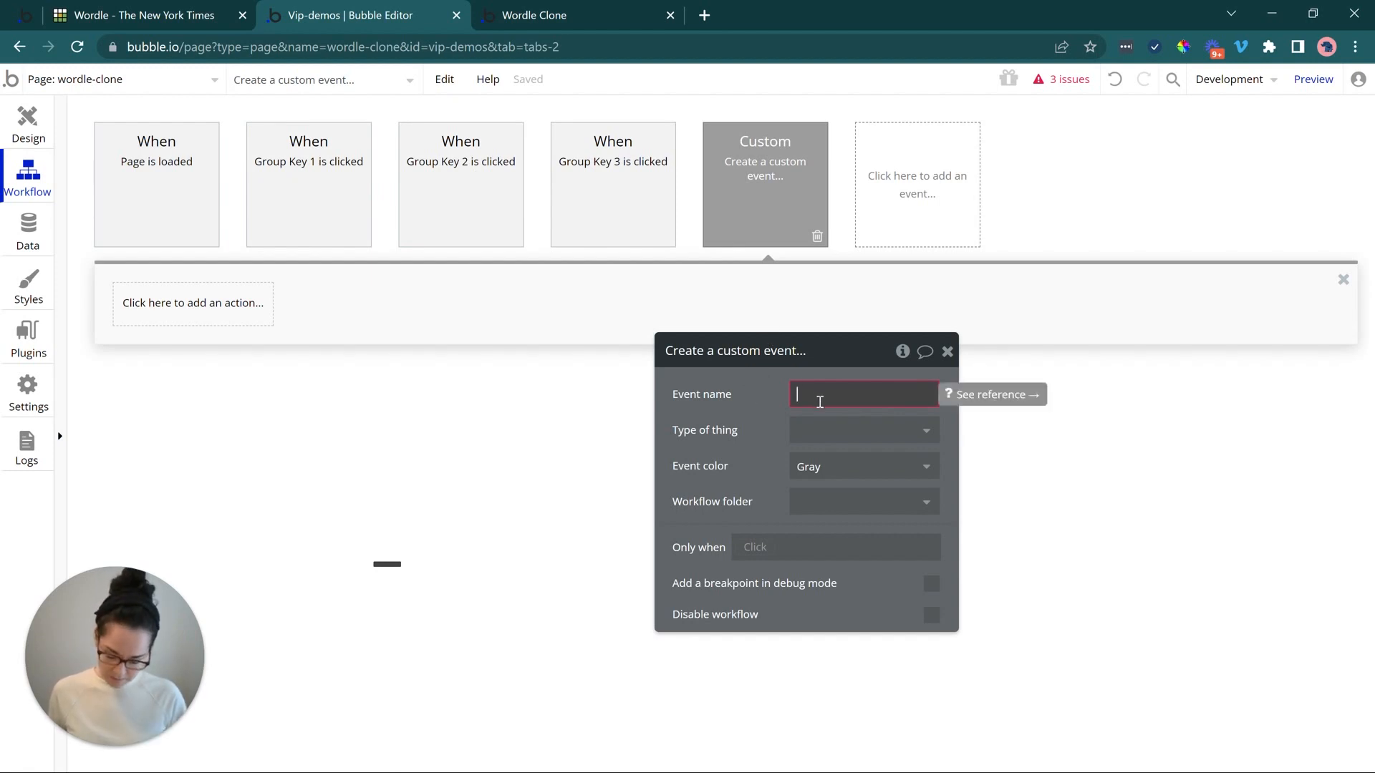
type("keyboard key")
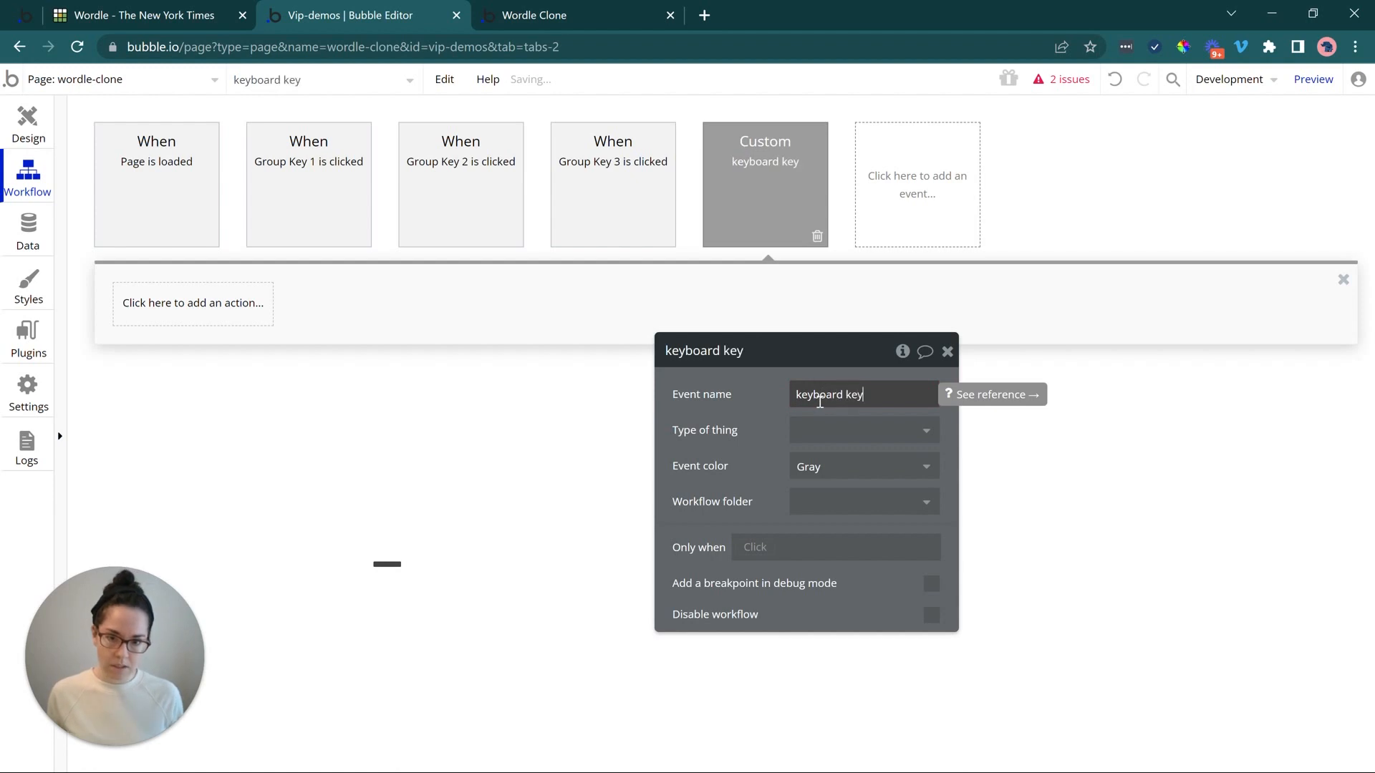
- Move the Set state action from the Group Key 1 click workflow into the keyboard key custom event
left_click(322, 230)
right_click(204, 311)
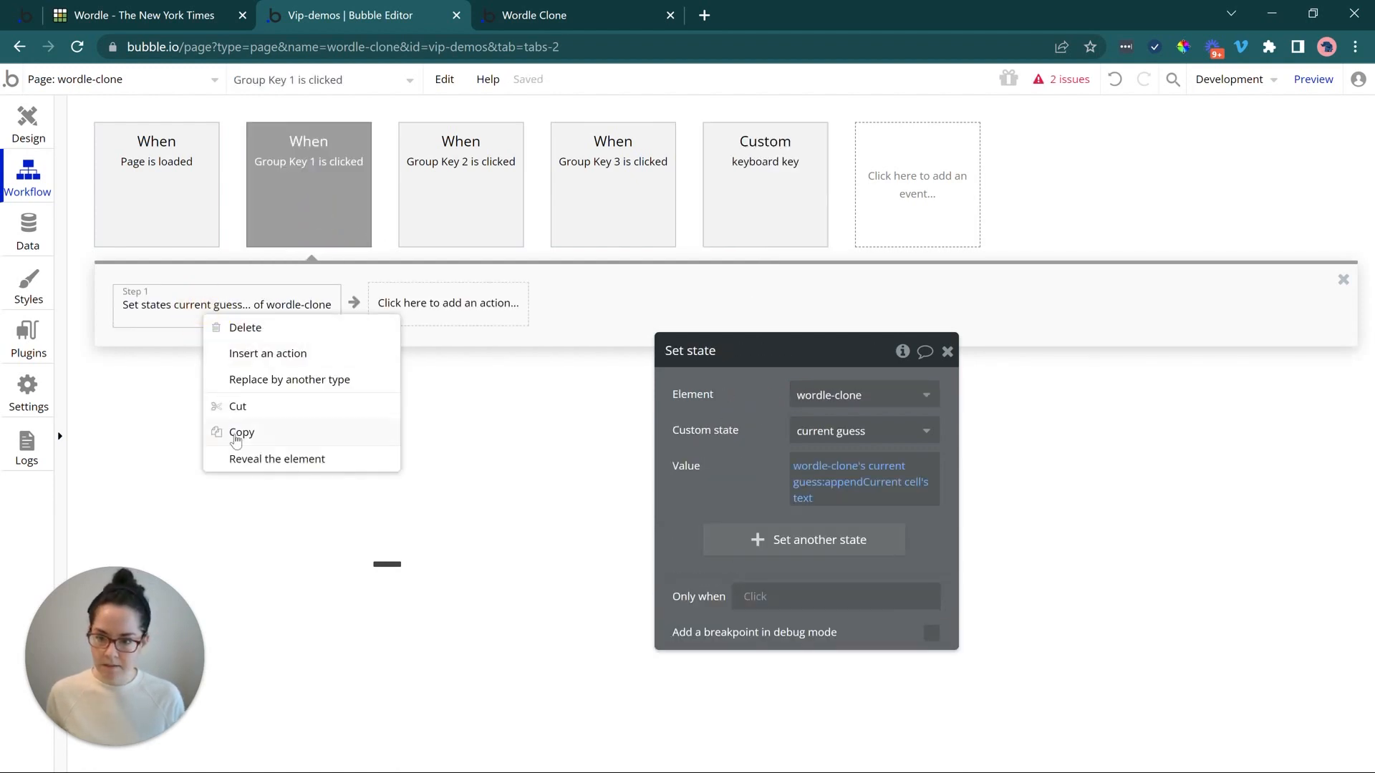
left_click(238, 406)
left_click(800, 227)
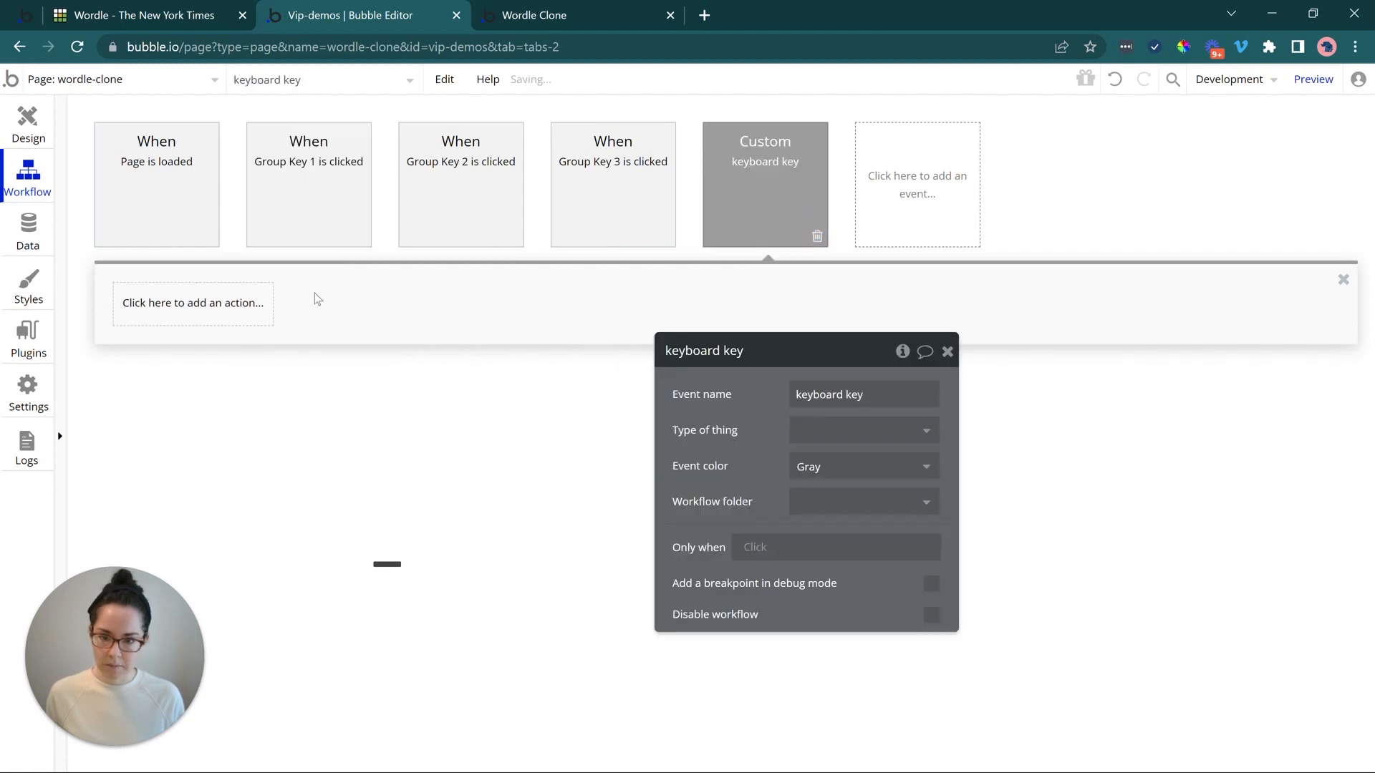
right_click(221, 310)
left_click(249, 334)
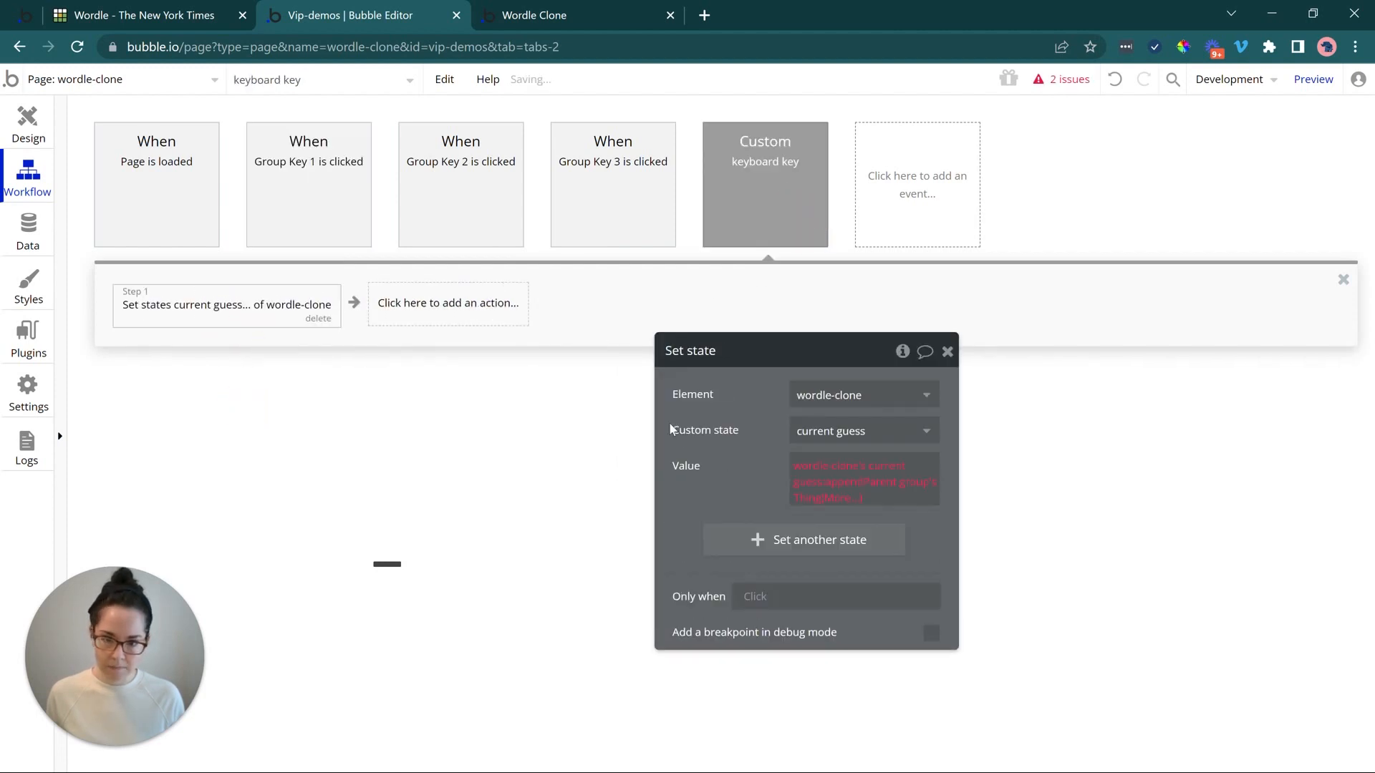
- Set the keyboard key custom event's type of thing to text
left_click(740, 209)
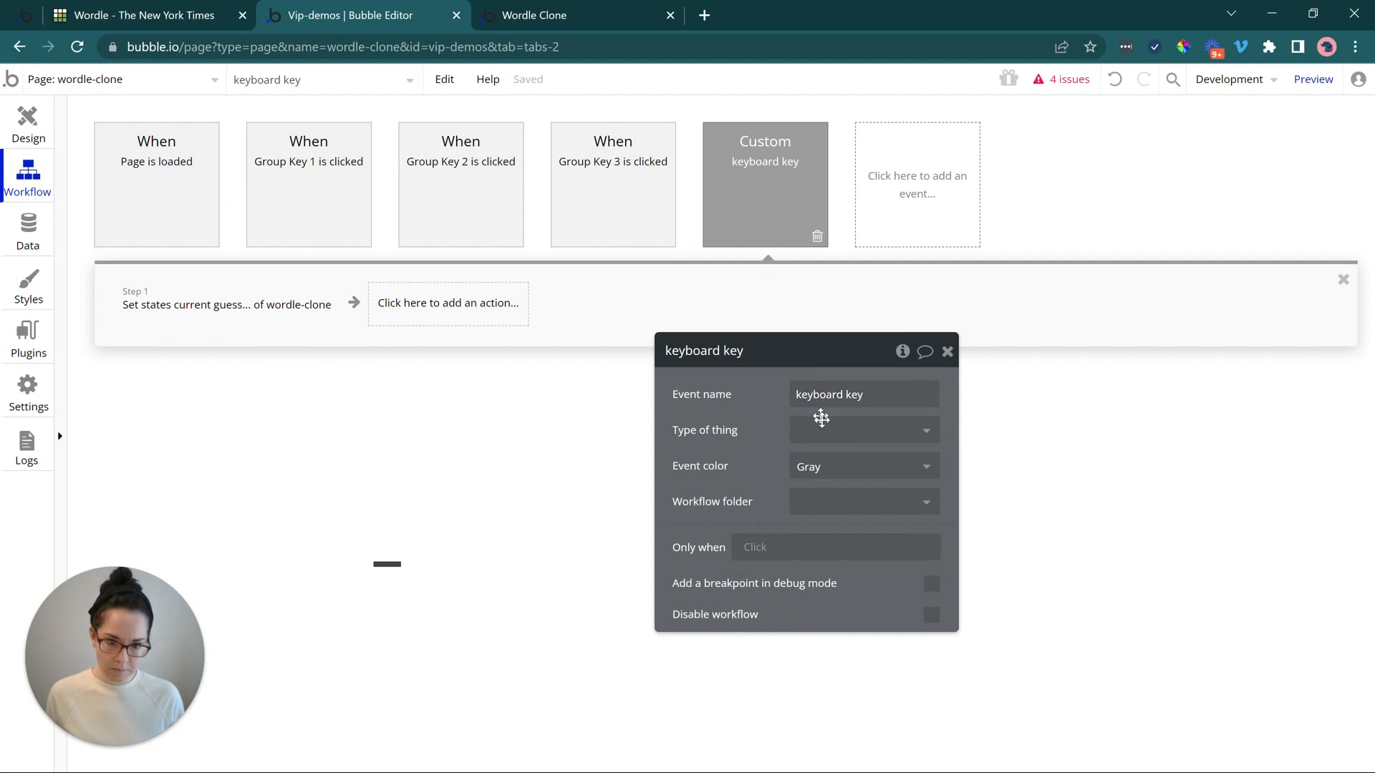
left_click(824, 430)
type("tex")
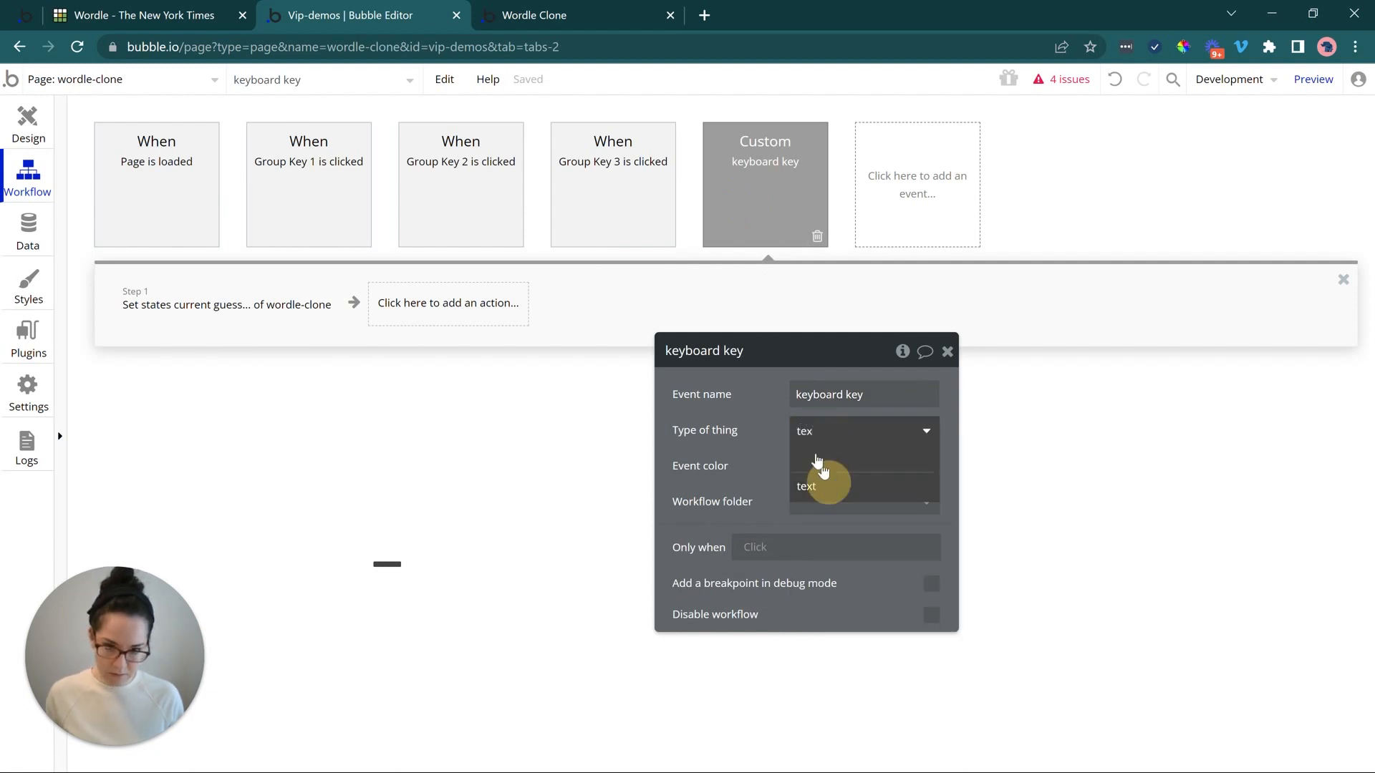
left_click(823, 478)
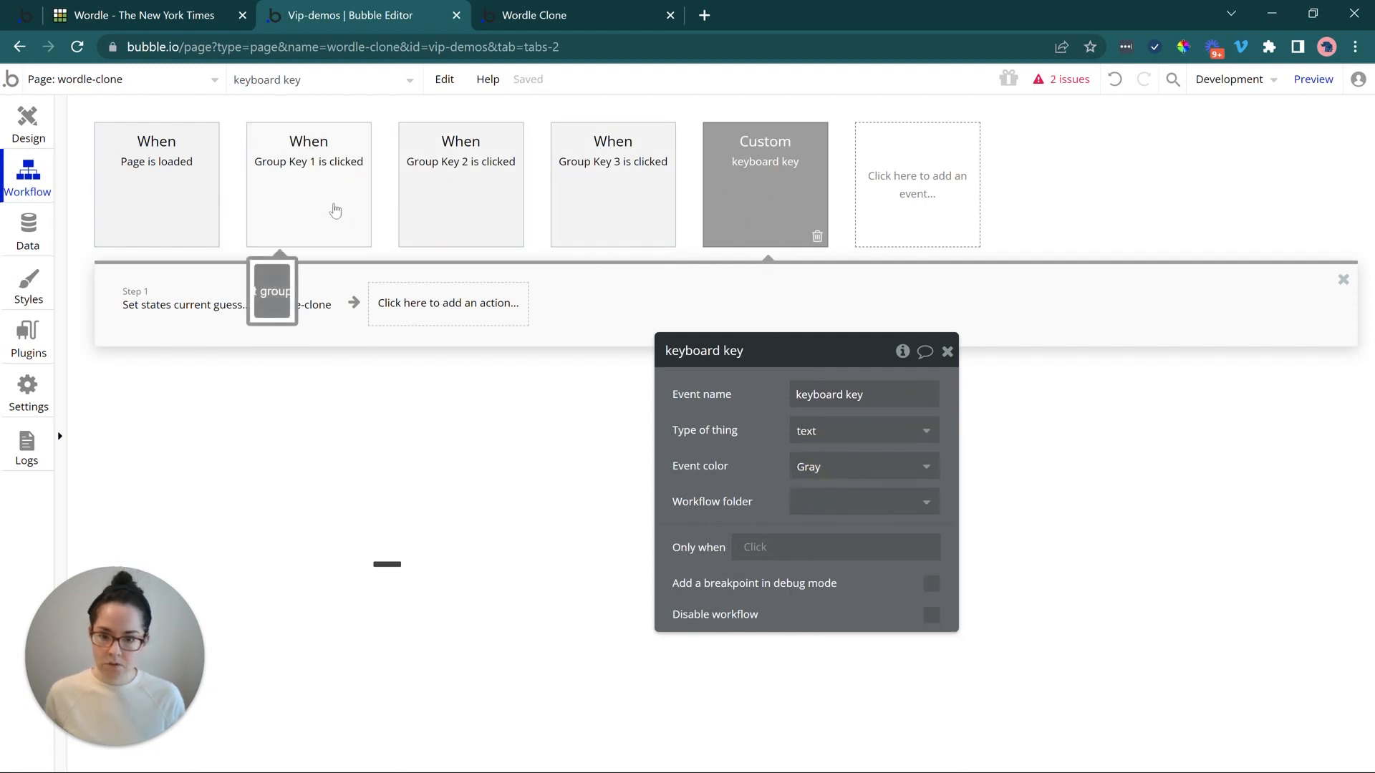
- In the event's Set state action, replace the invalid appended value with Current Workflow text
left_click(230, 299)
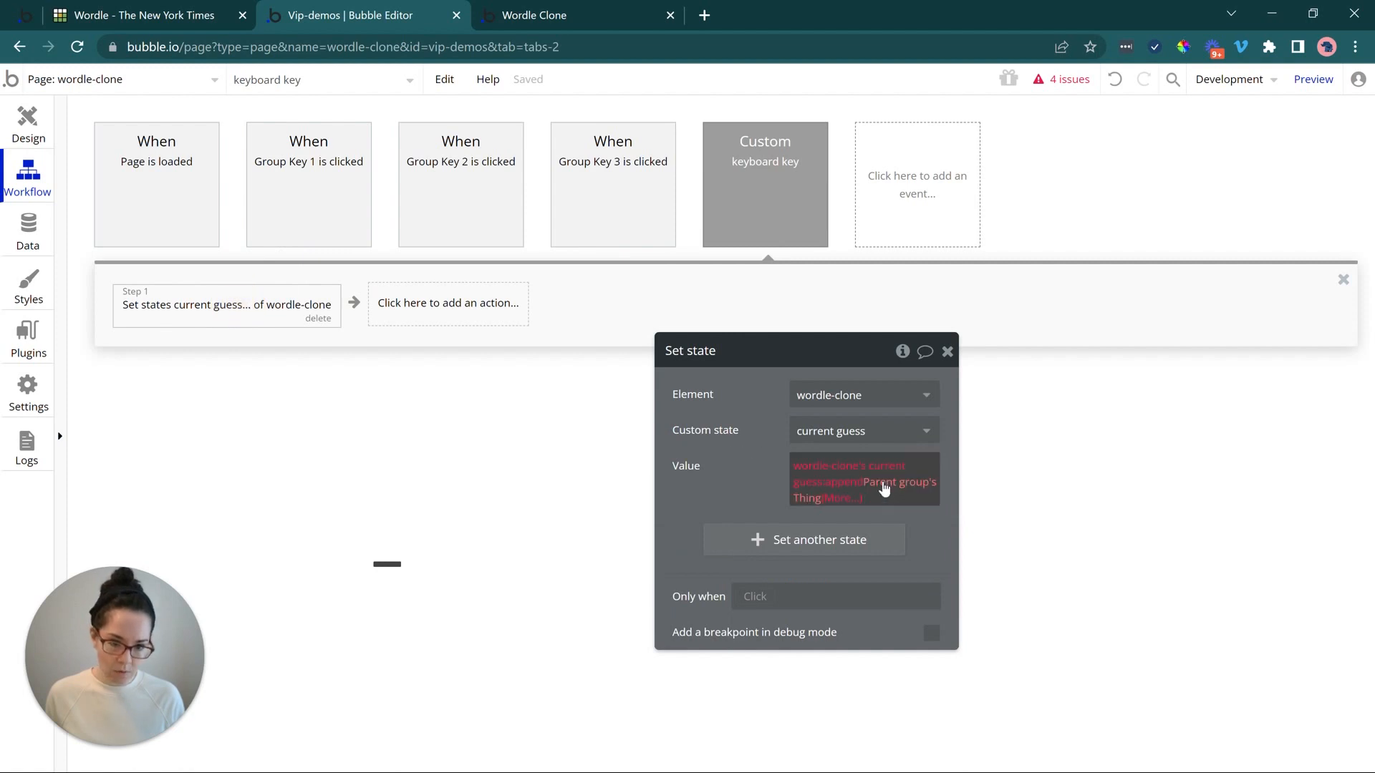
left_click(885, 488)
left_click(891, 529)
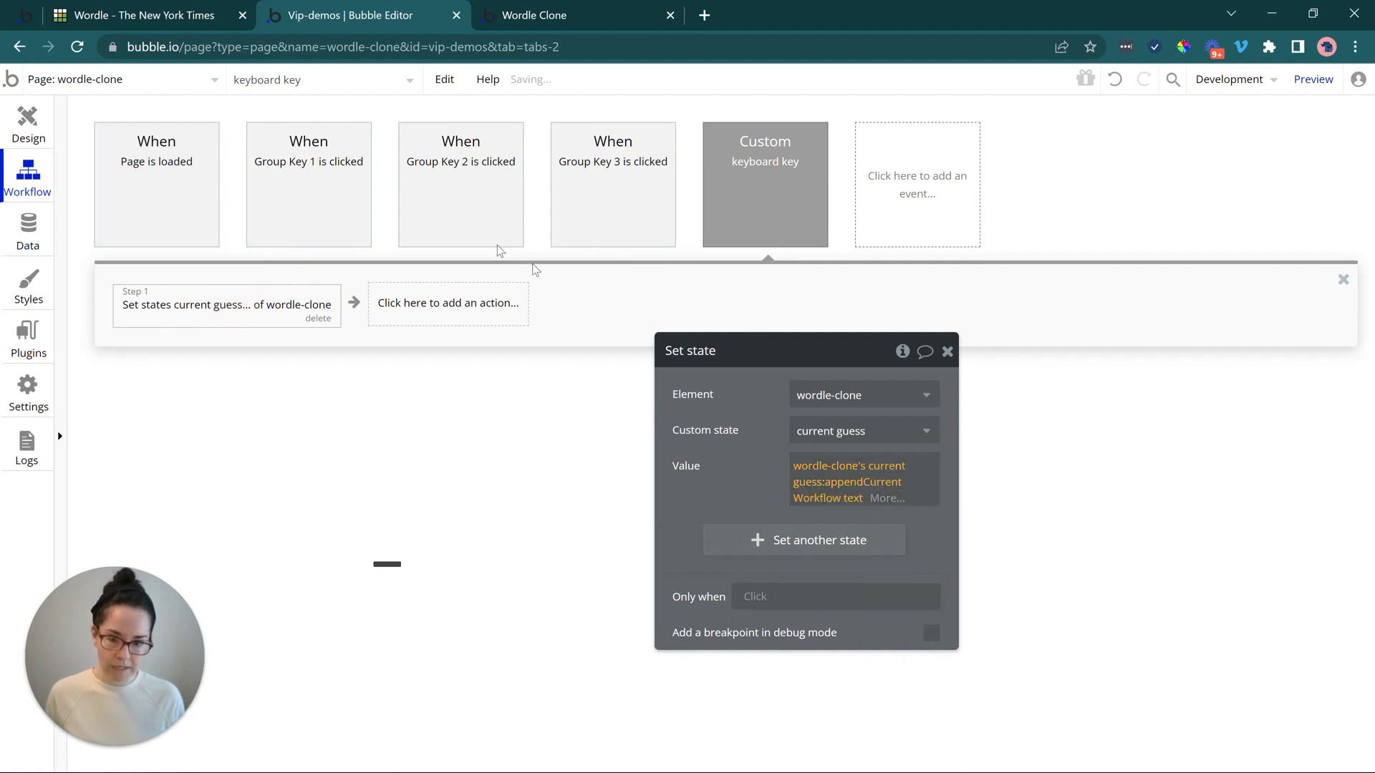
- Make the Group Key 1 click workflow trigger the keyboard key custom event, passing Current cell's text as the workflow thing
left_click(331, 207)
left_click(194, 315)
type("trig")
left_click(207, 376)
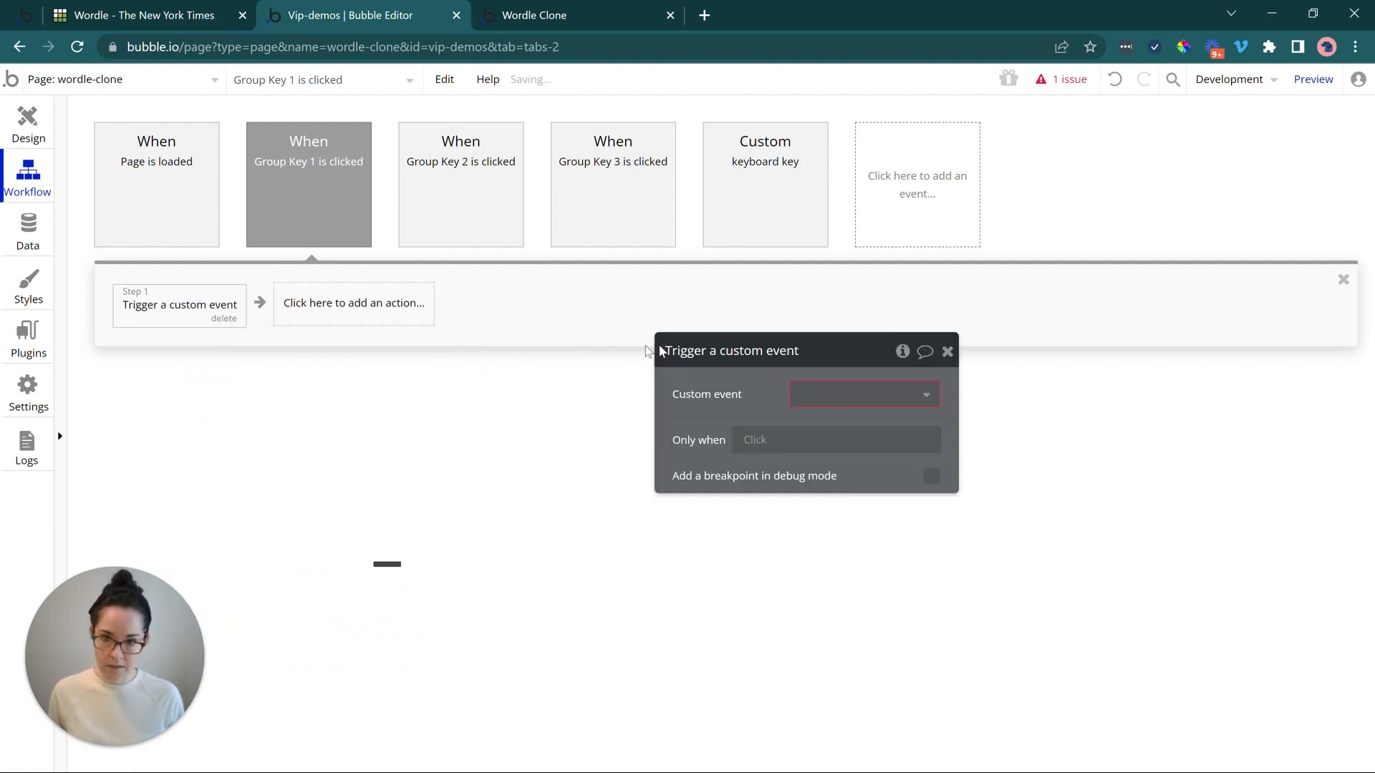
left_click(860, 394)
left_click(830, 415)
left_click(822, 428)
left_click(838, 479)
left_click(748, 418)
- Replace the Set state action in the Group Key 2 workflow with a copy of the Trigger keyboard key action
right_click(202, 300)
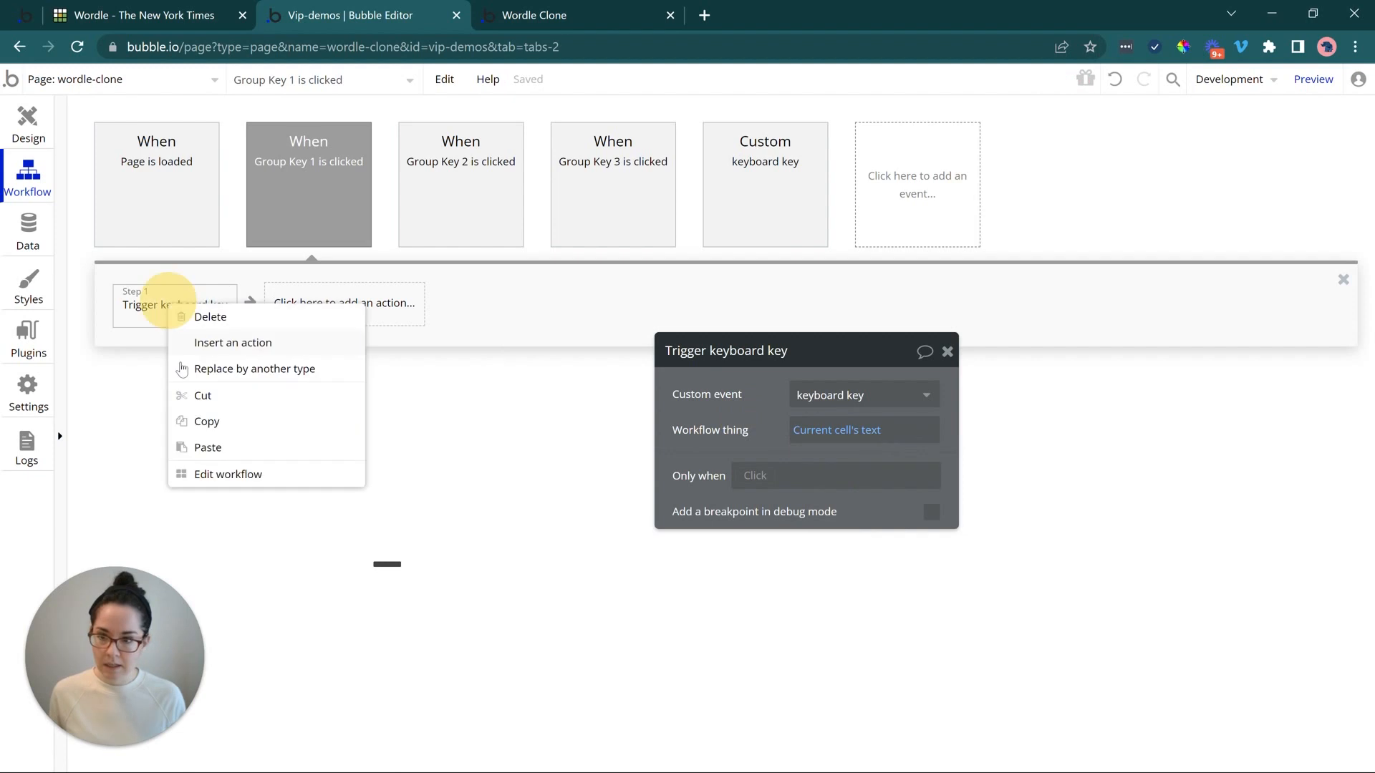
left_click(208, 420)
left_click(408, 216)
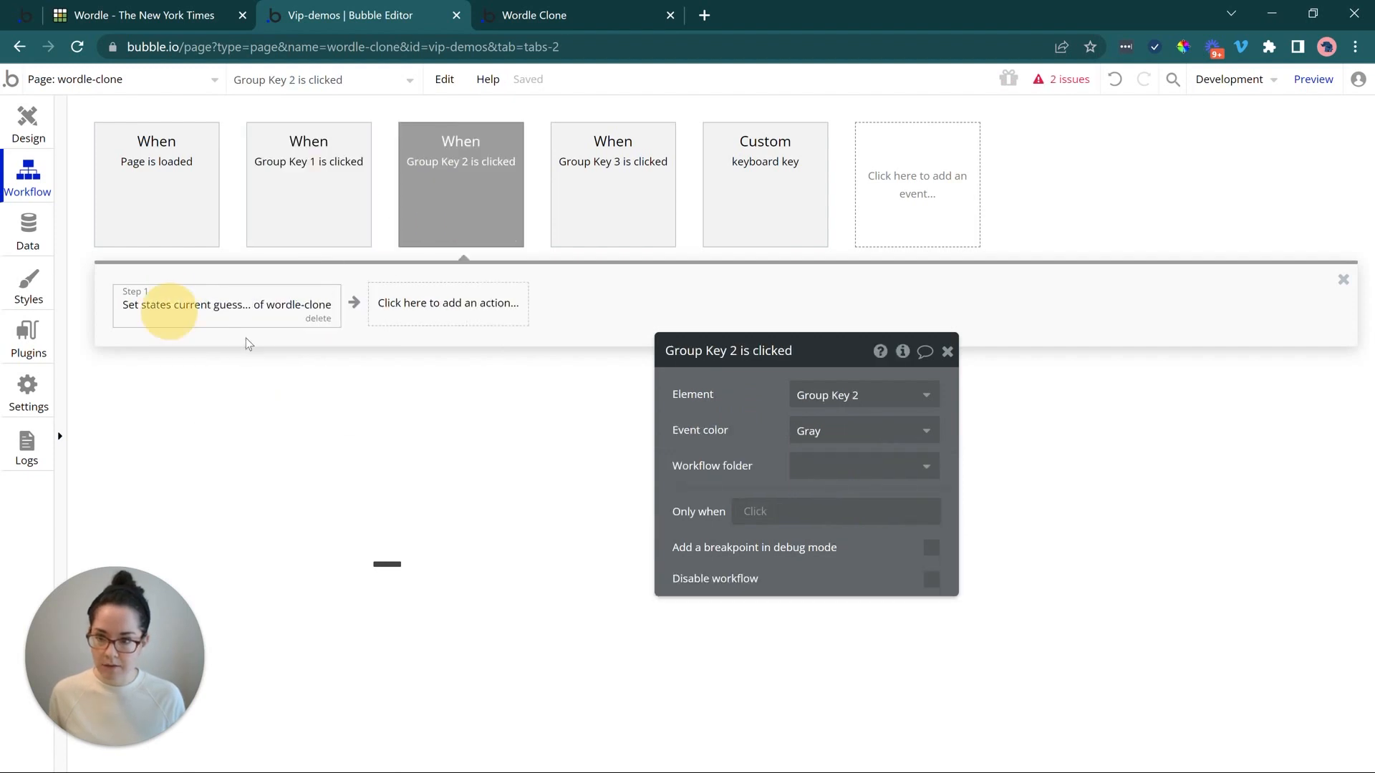
right_click(166, 310)
left_click(310, 322)
right_click(212, 317)
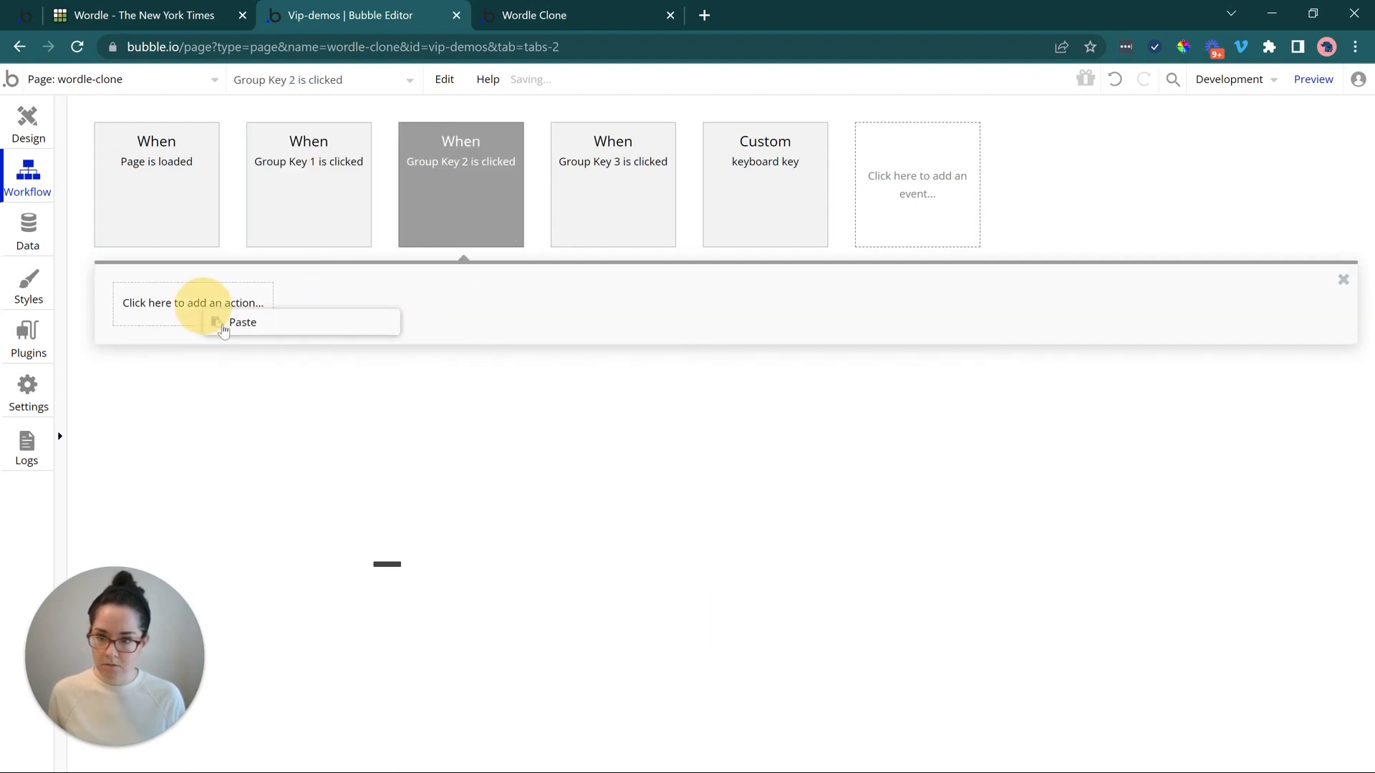
left_click(239, 320)
- Replace the Set state action in the Group Key 3 workflow with the copied Trigger keyboard key action
left_click(584, 207)
left_click(277, 306)
left_click(324, 318)
right_click(222, 307)
left_click(245, 318)
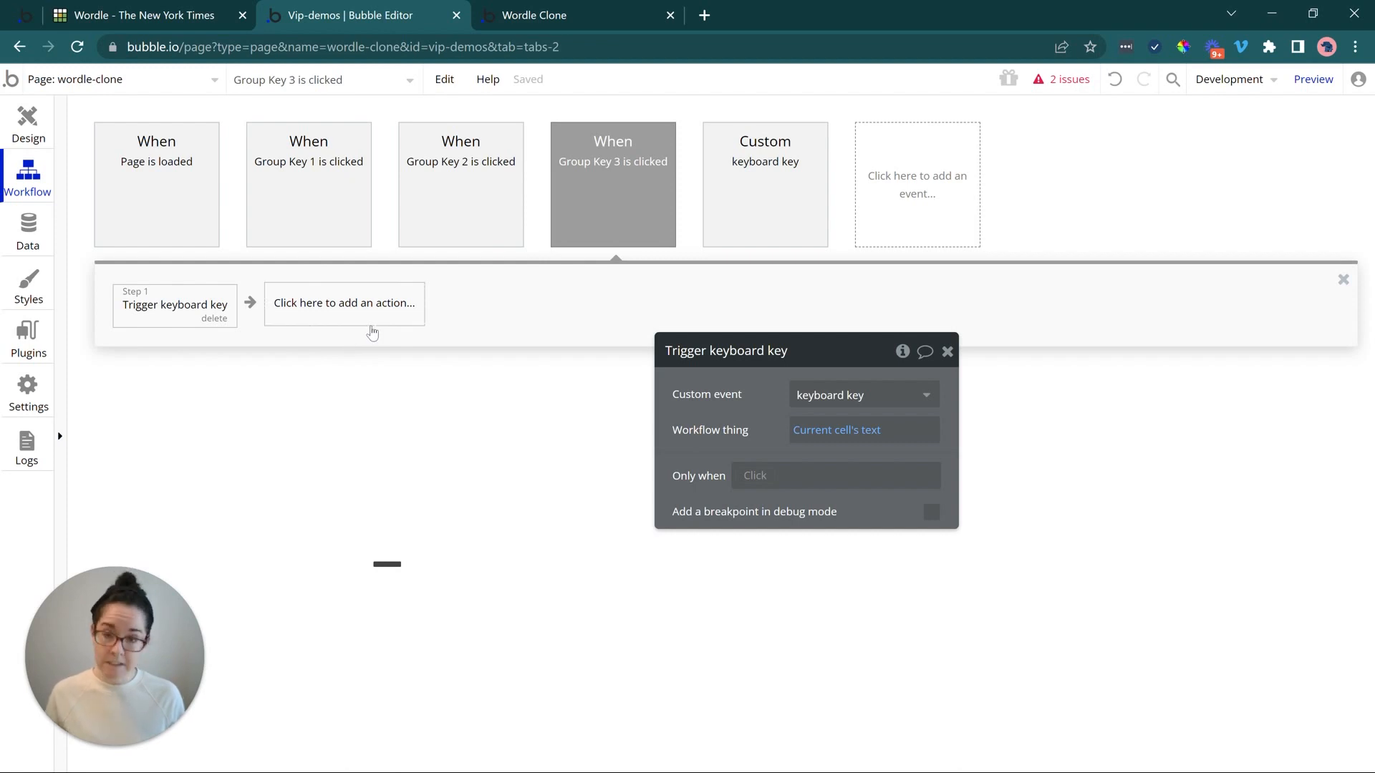
- Review the three key click workflows and the Set state action of the keyboard key event
mouse_move(329, 168)
left_click(329, 171)
left_click(445, 184)
left_click(571, 200)
left_click(752, 219)
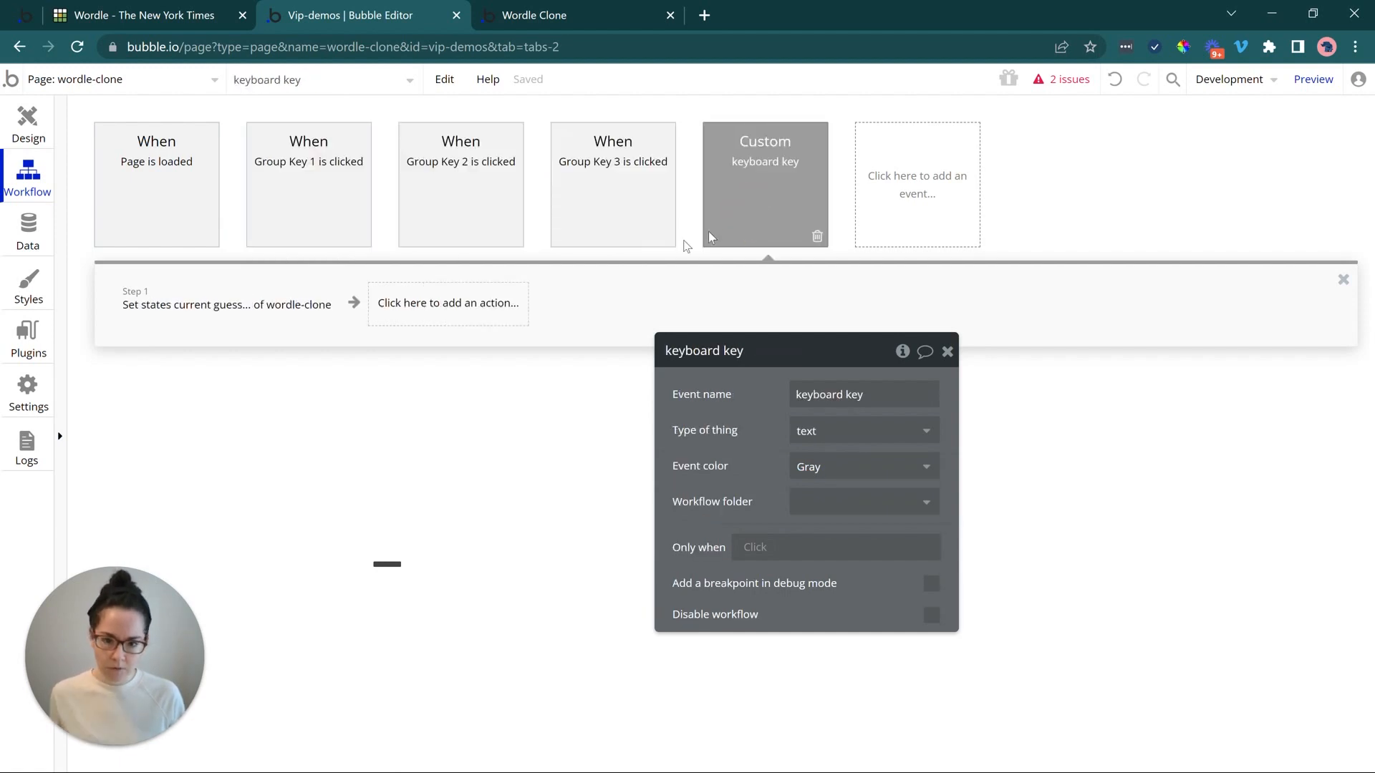
left_click(214, 303)
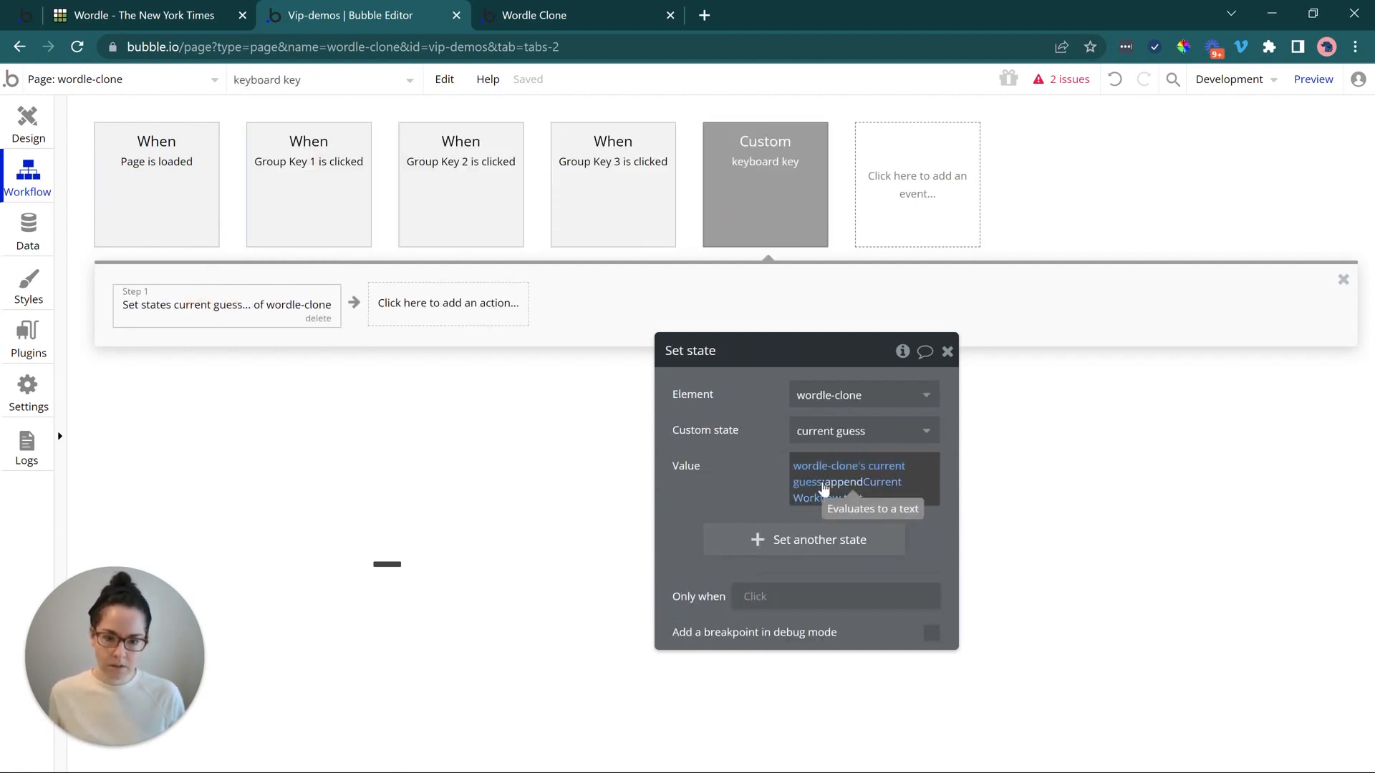
- Replace the placeholder letter A in the guess grid's cell text with the dynamic expression wordle-clone's current guess
left_click(38, 133)
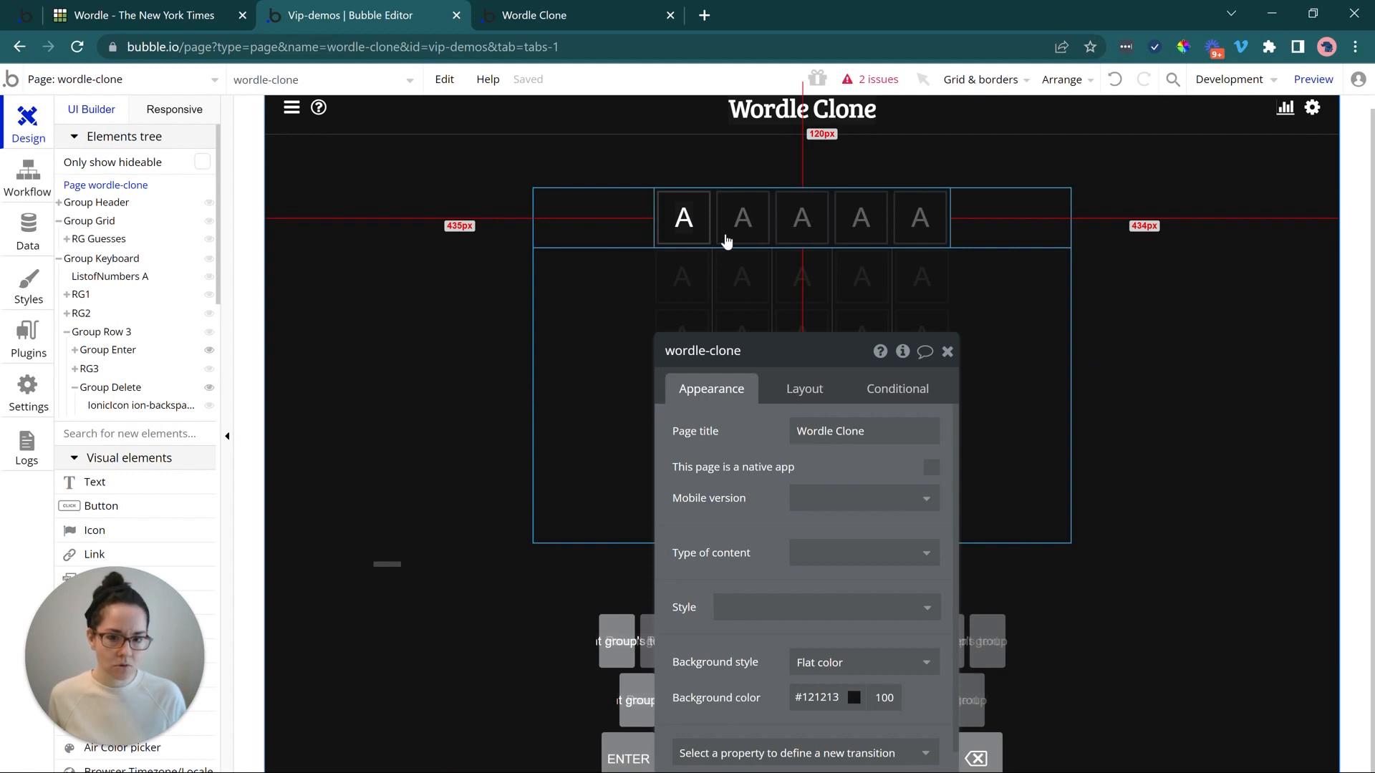
left_click(681, 219)
left_click_drag(746, 483, 717, 463)
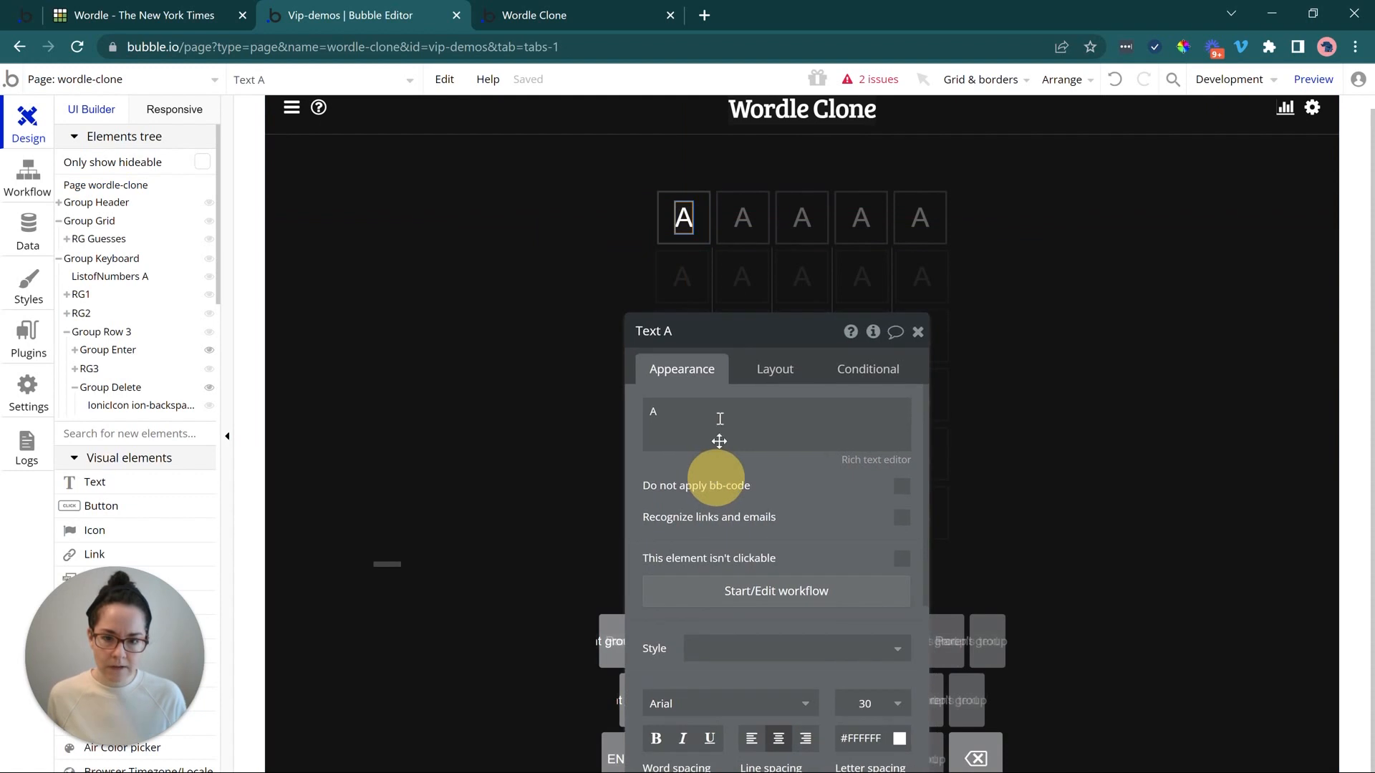
double_click(716, 411)
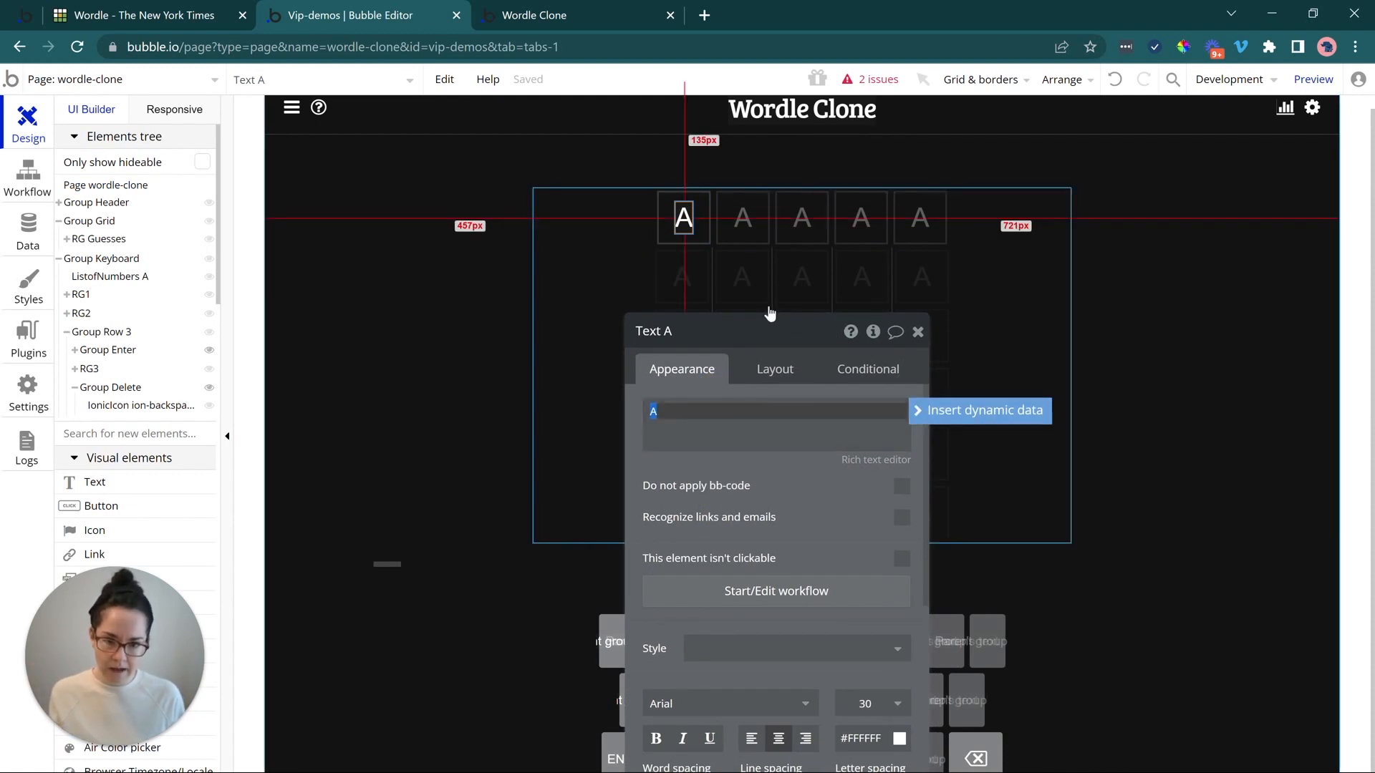
key("BackSpace")
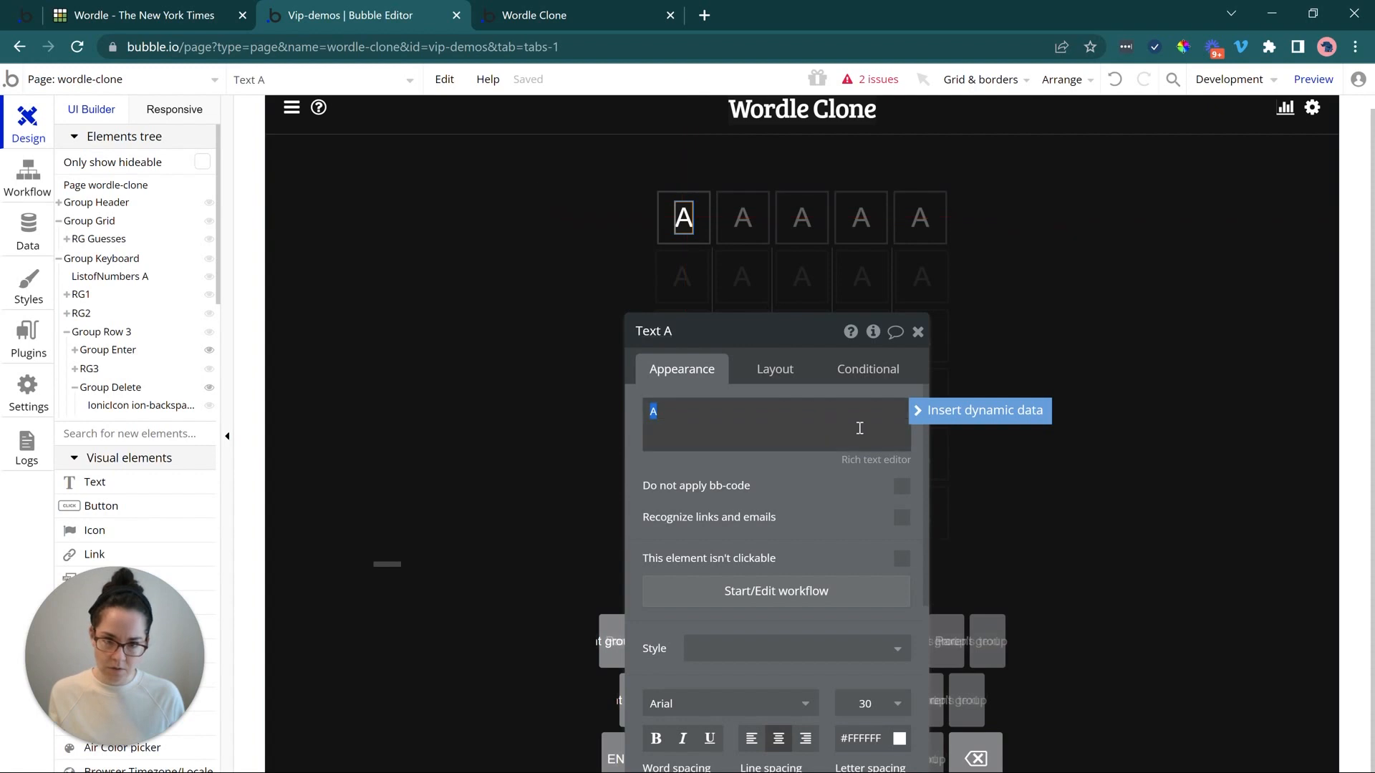
left_click(930, 409)
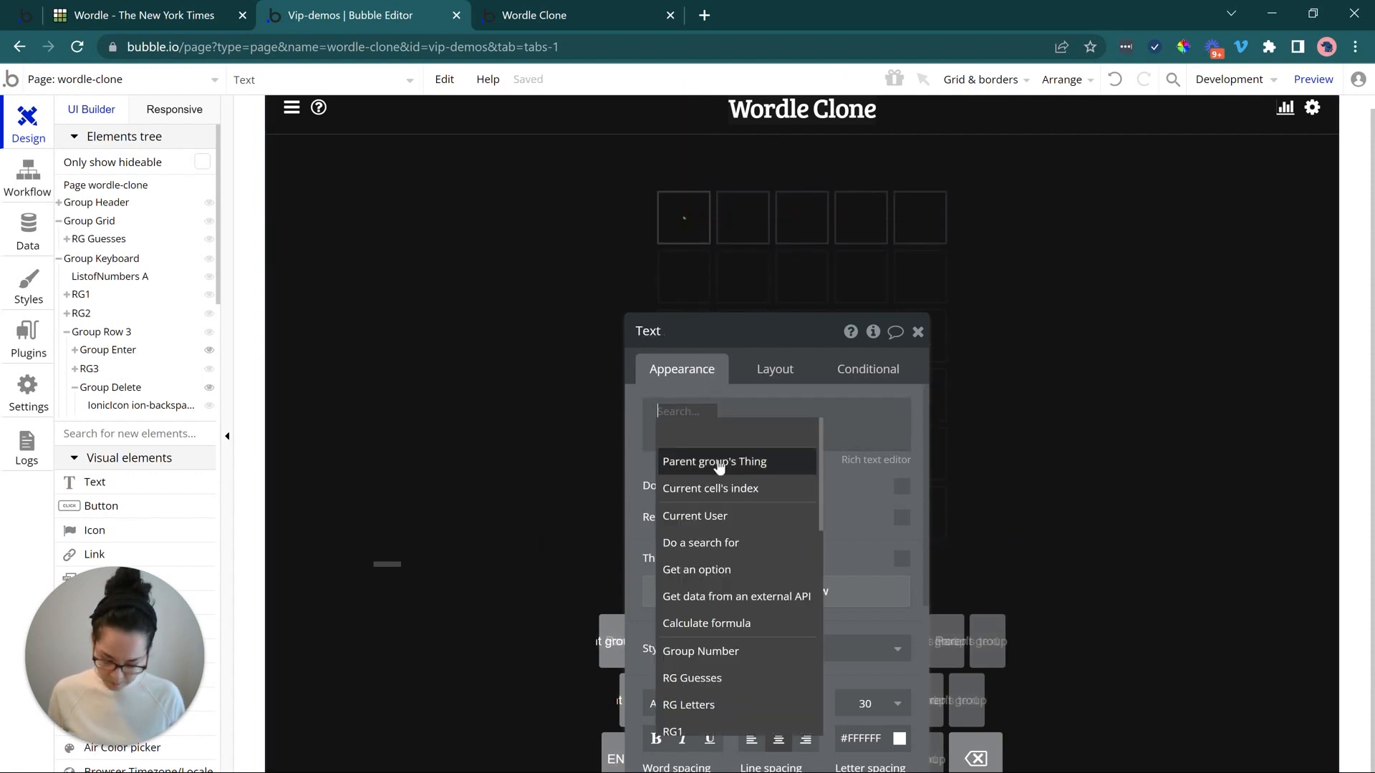
type("wo")
left_click(719, 464)
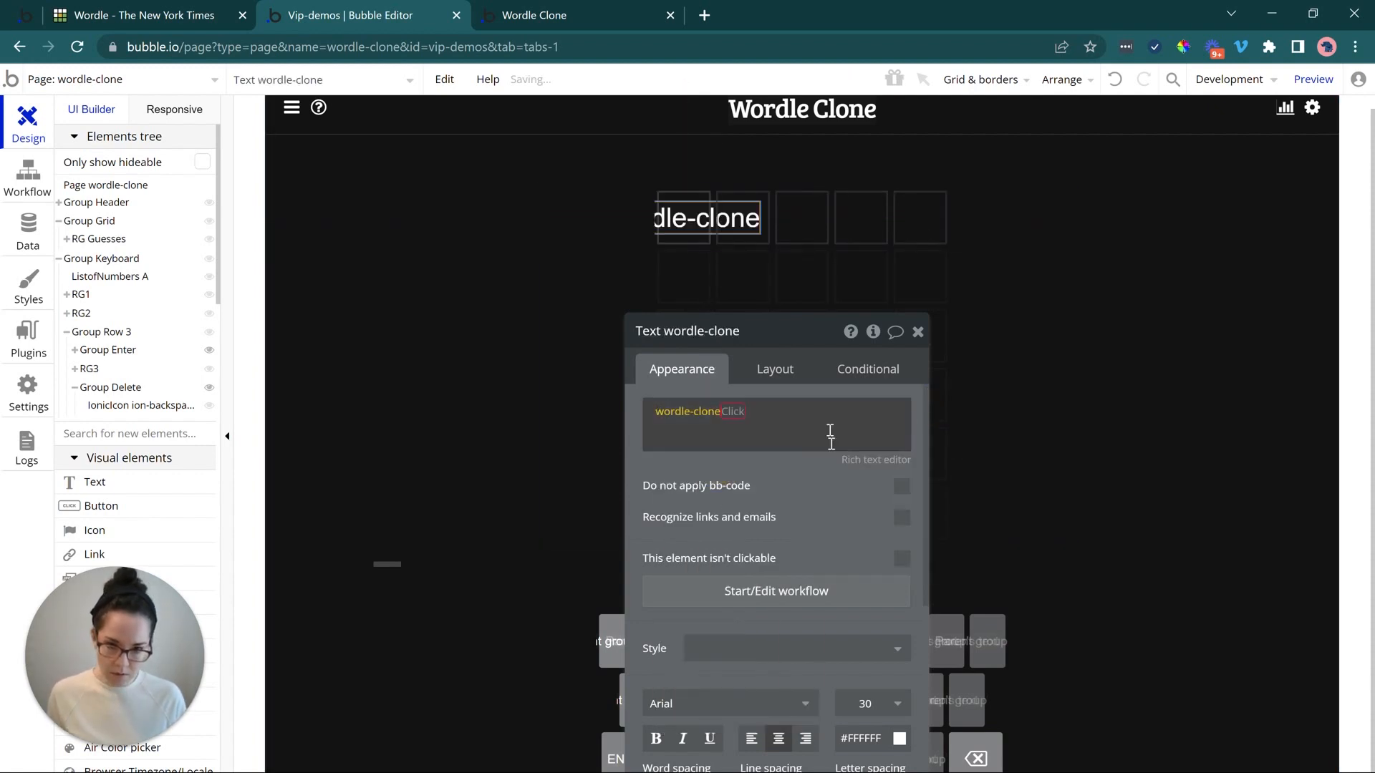
left_click(823, 458)
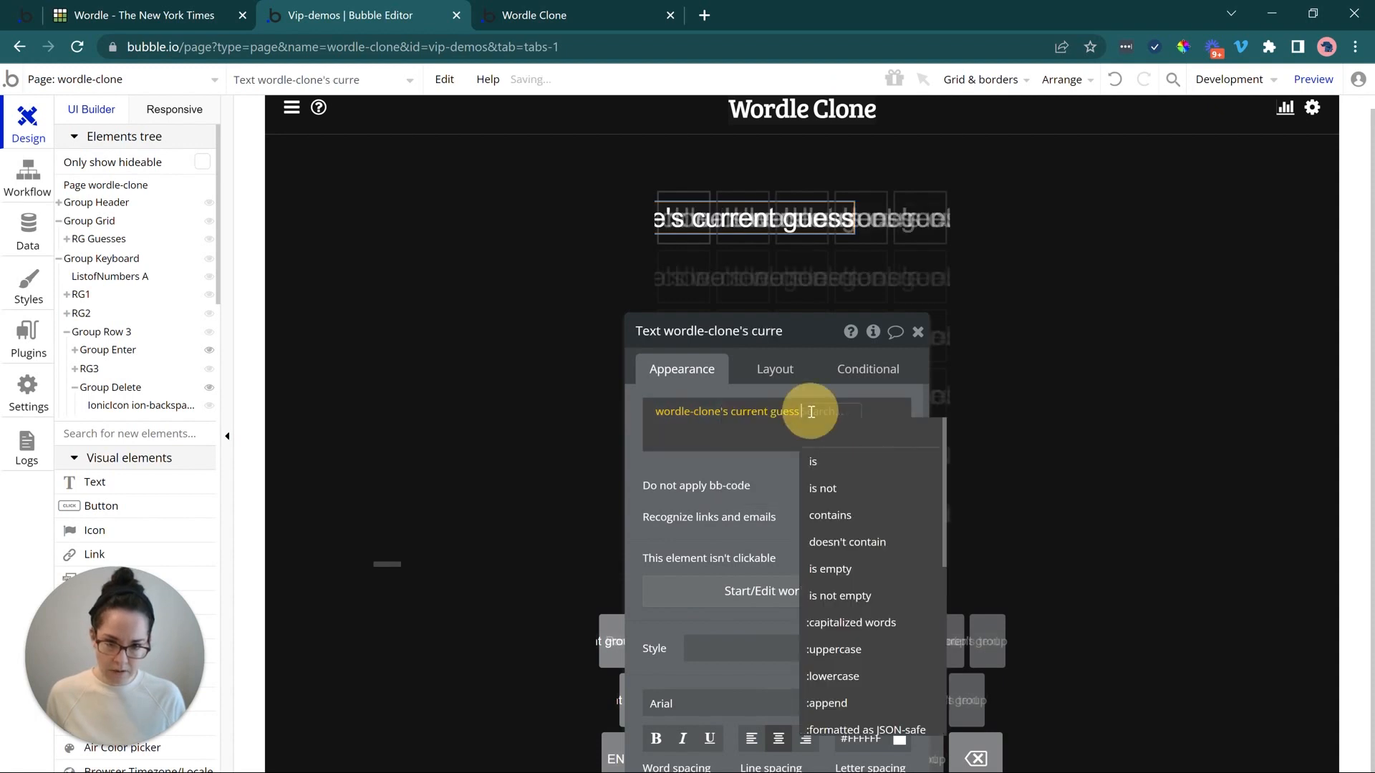
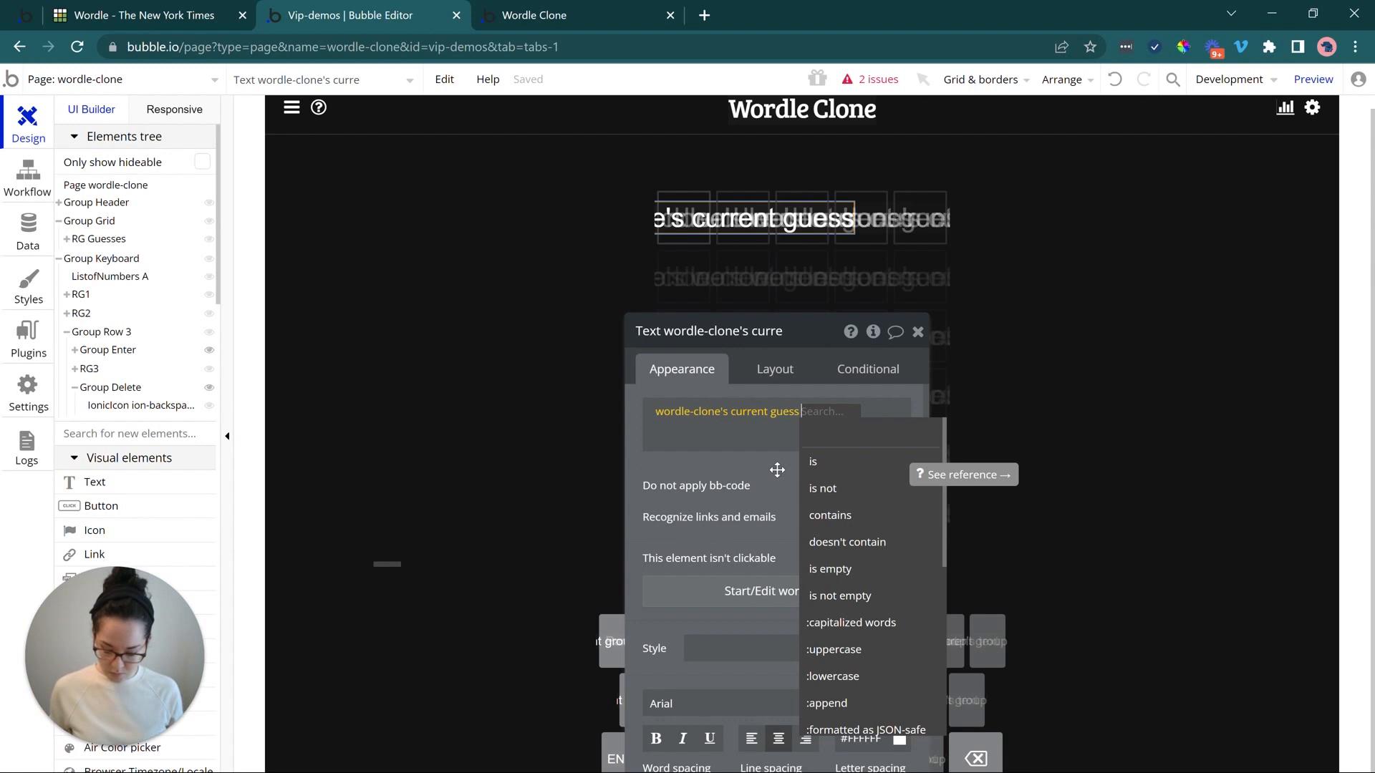
- Extend the current guess expression with :extract with Regex, using a single dot (.) as the Regex pattern
type("reg")
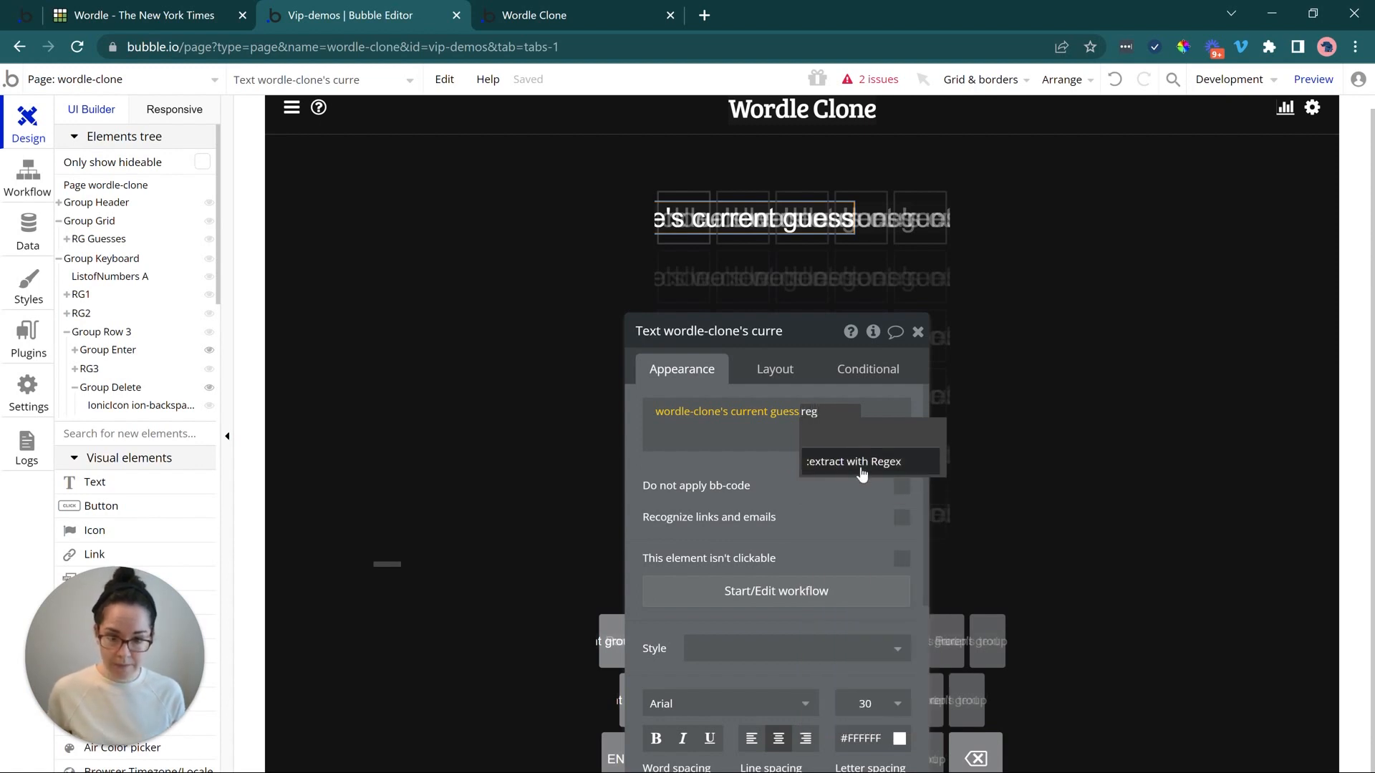
mouse_move(852, 475)
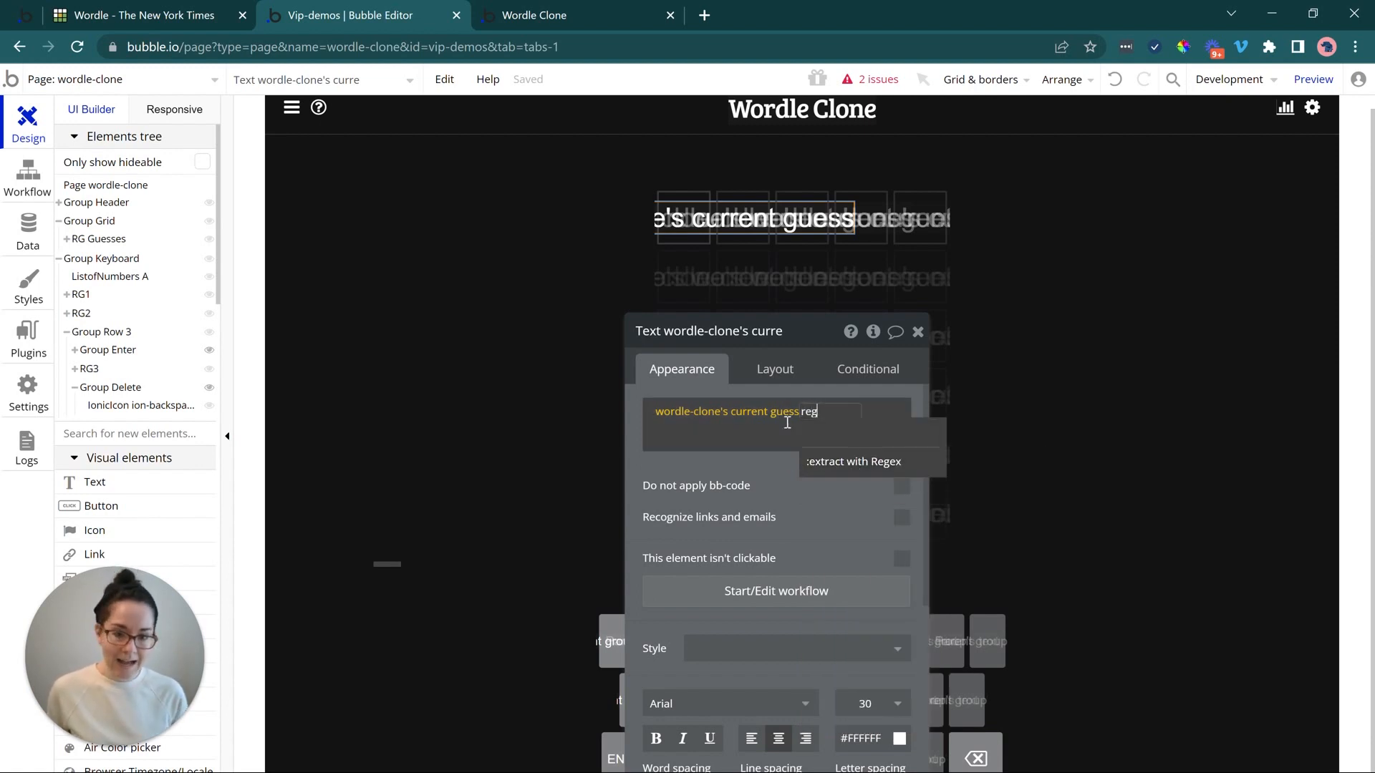
key("BackSpace")
key("BackSpace")
key("BackSpace")
type("spl")
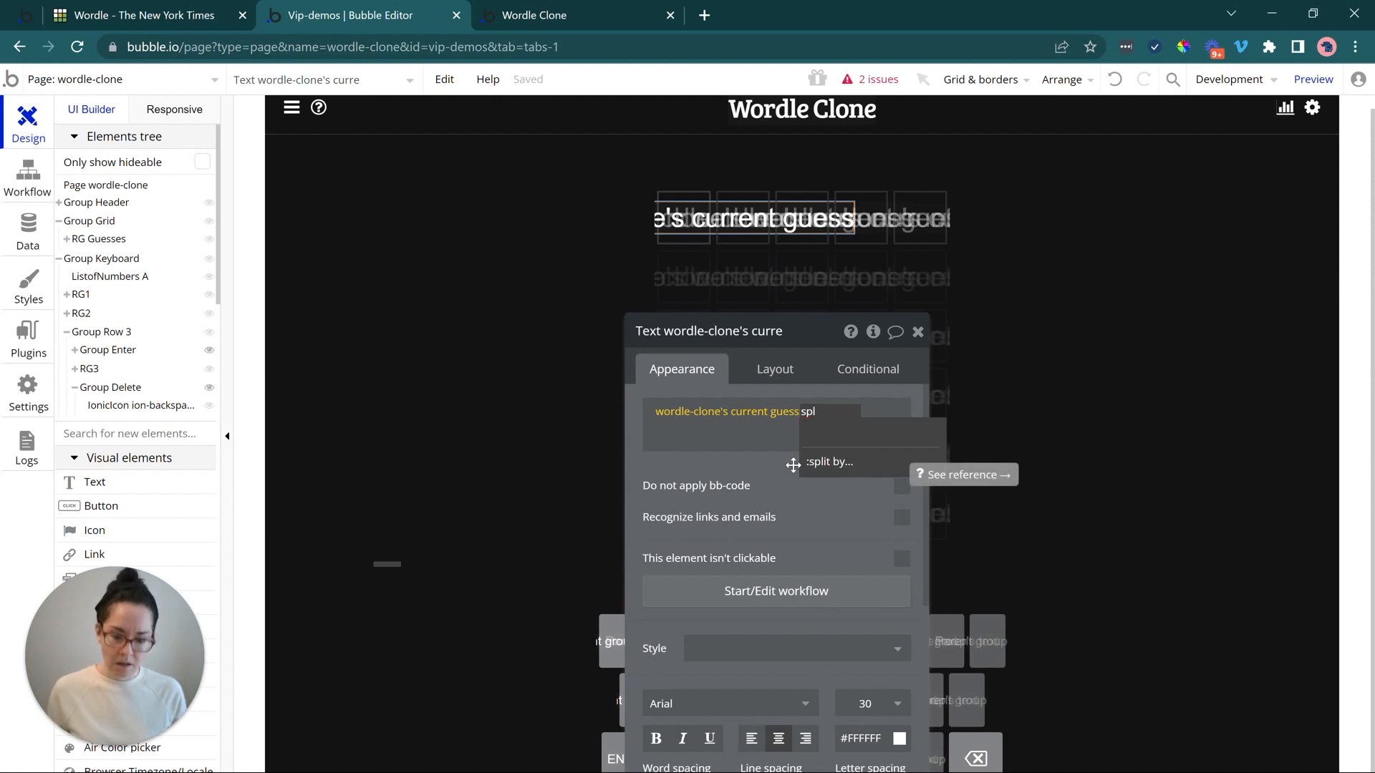
key("BackSpace")
key("BackSpace")
key("BackSpace")
type("ex")
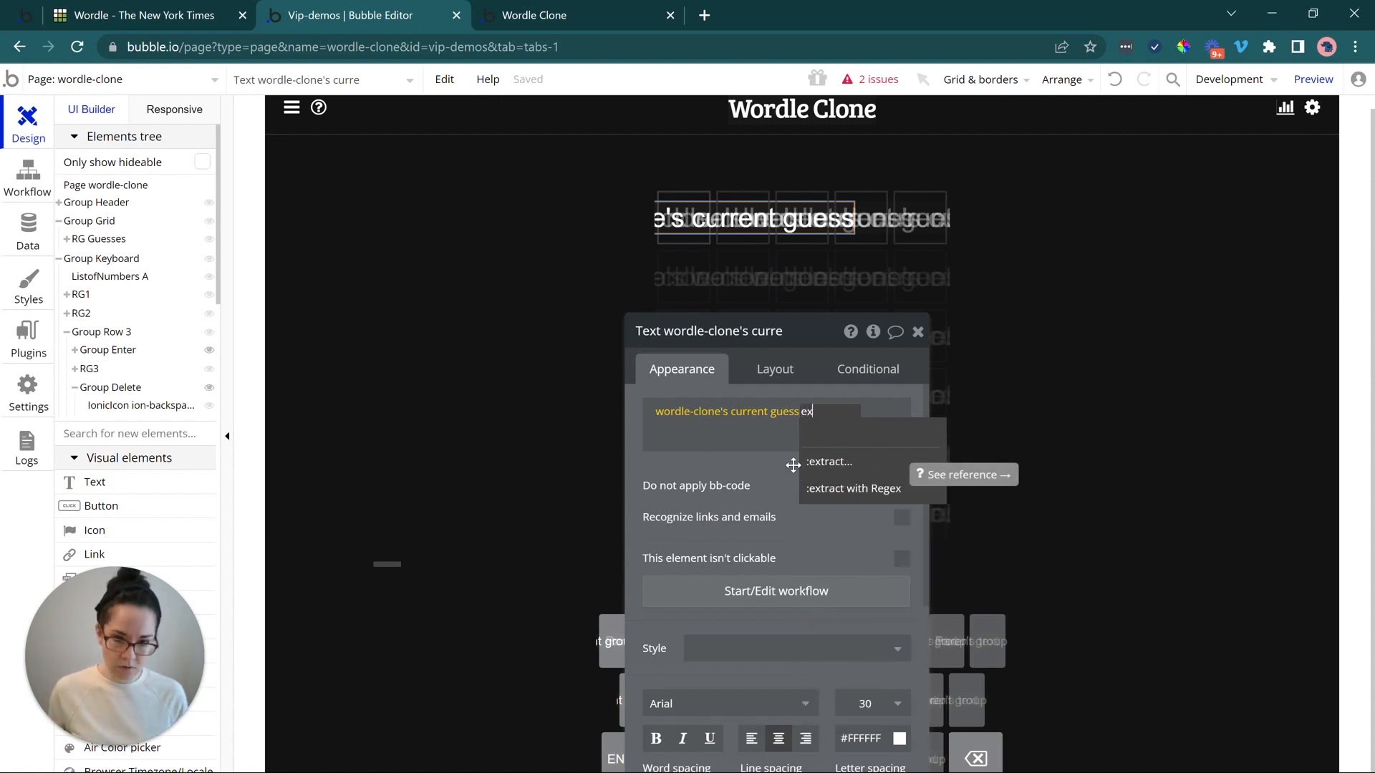
left_click(834, 487)
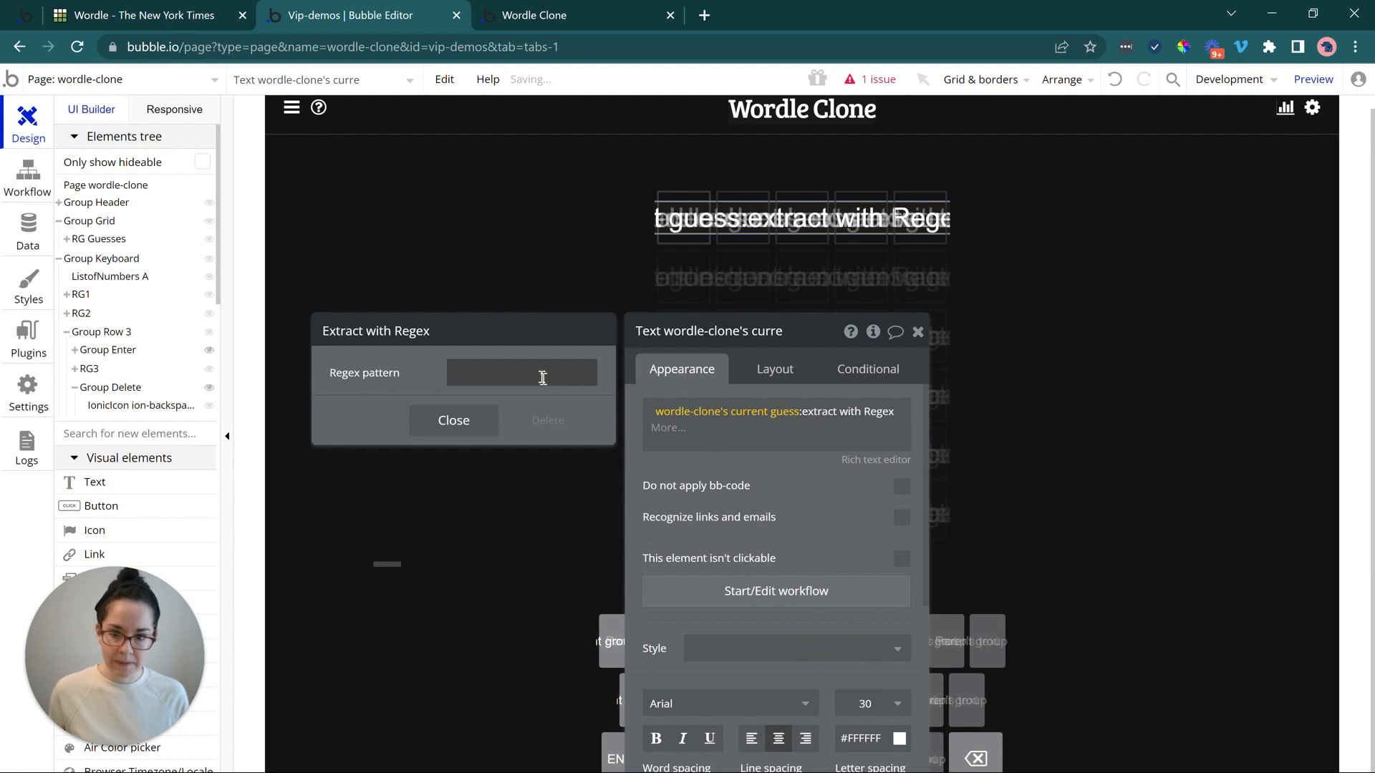
left_click(541, 377)
type(".")
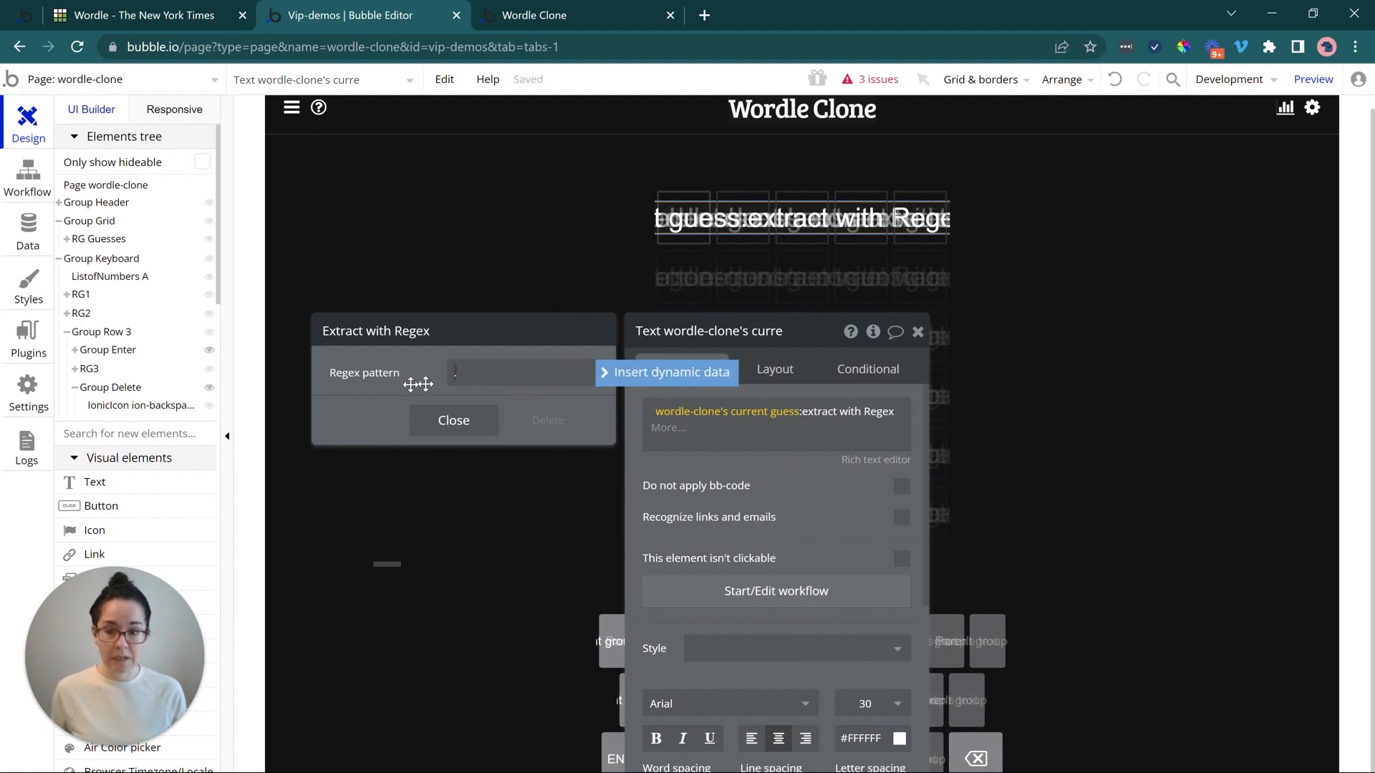
left_click(402, 384)
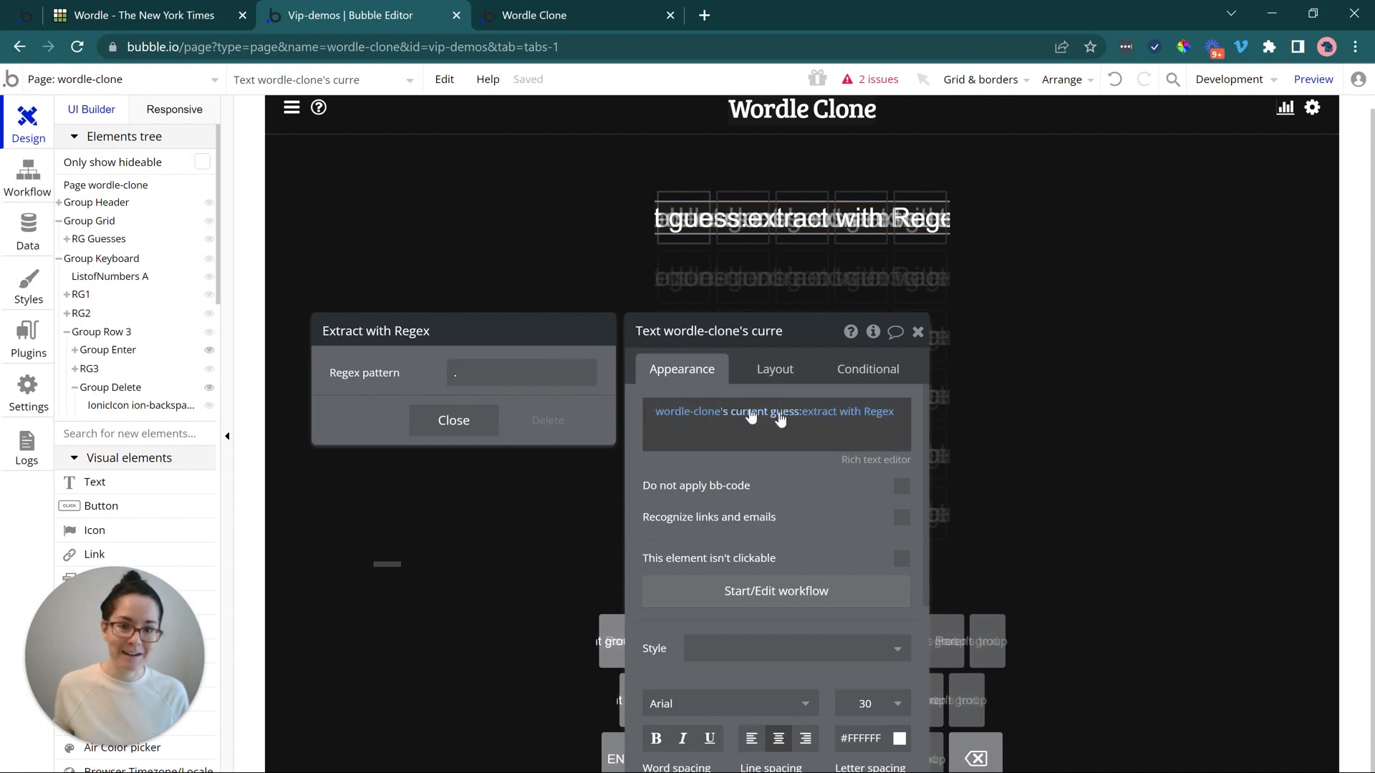
- Try limiting the Regex-extracted letters in the cell text with the :items until # operator
left_click(831, 415)
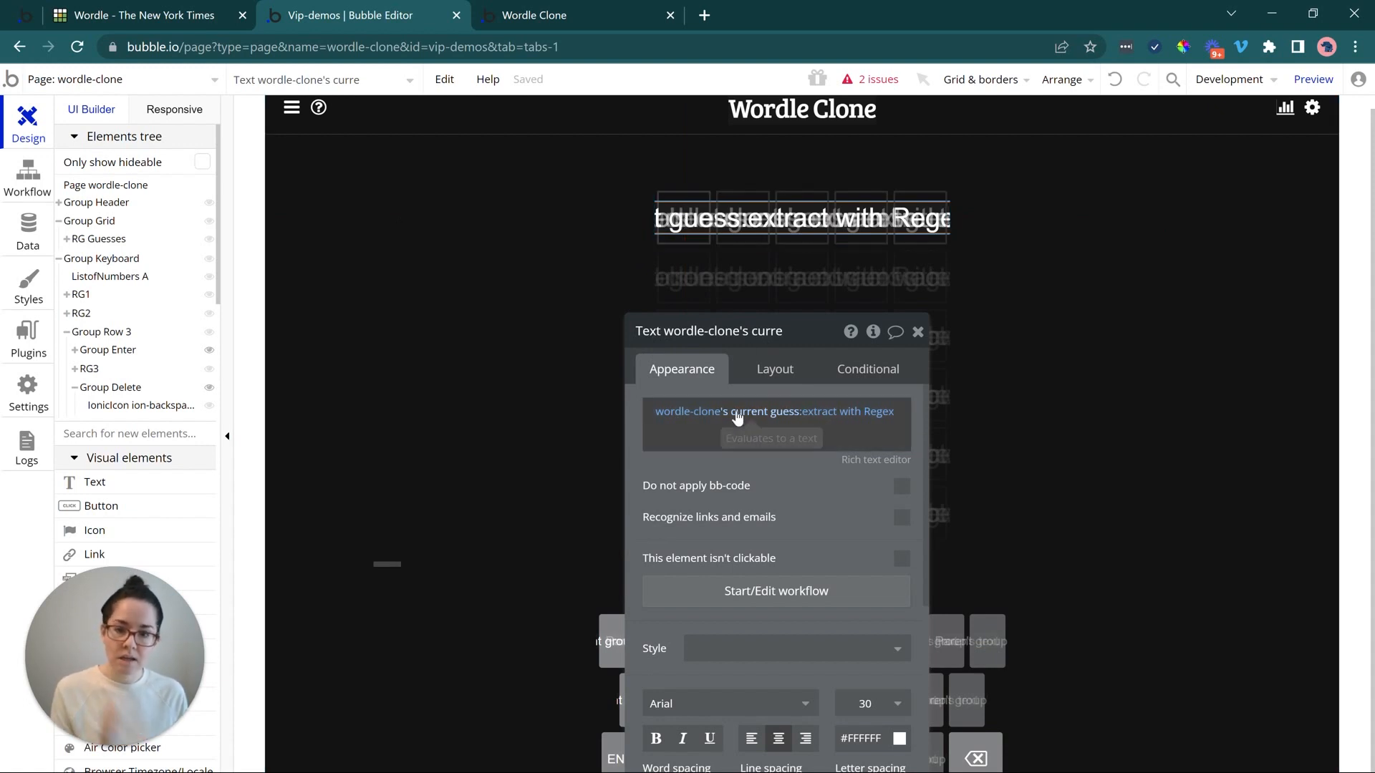
left_click(818, 418)
left_click(684, 429)
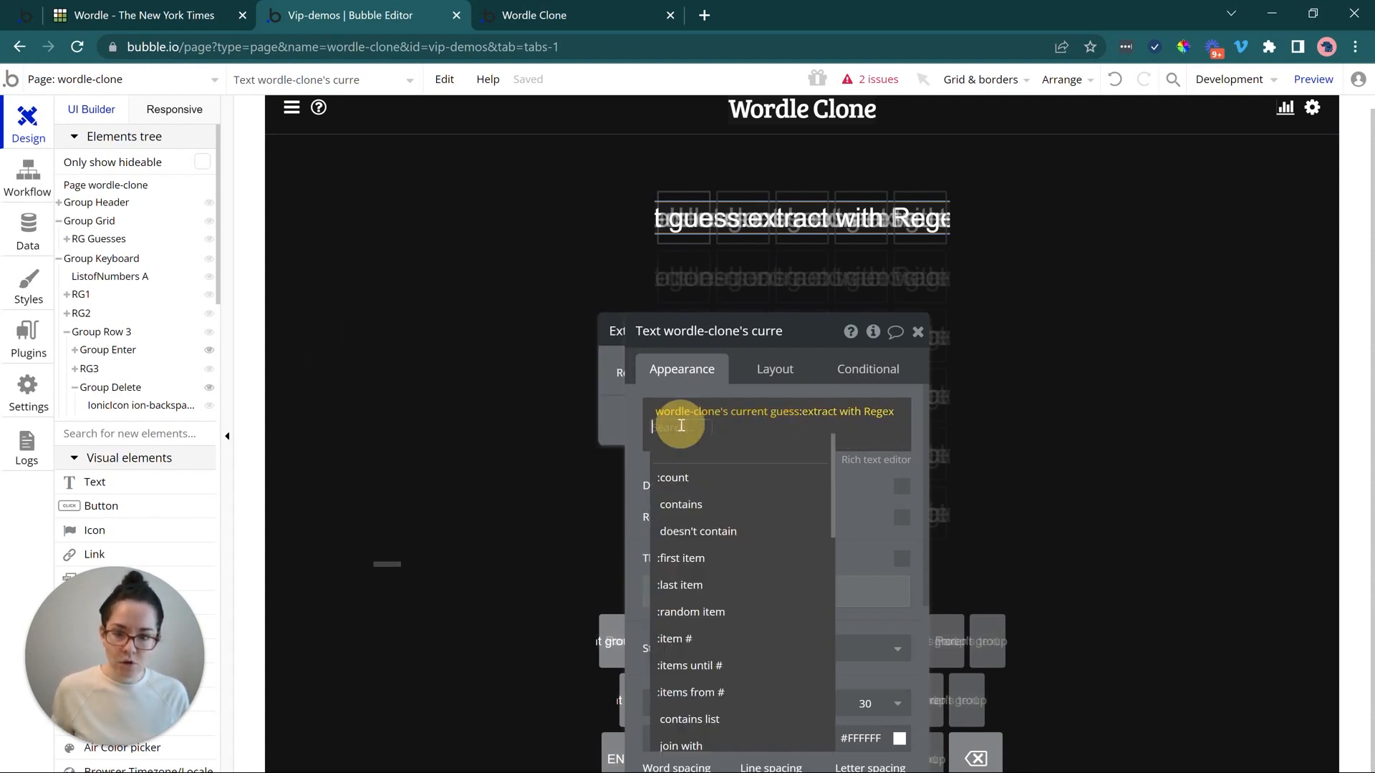
left_click(736, 665)
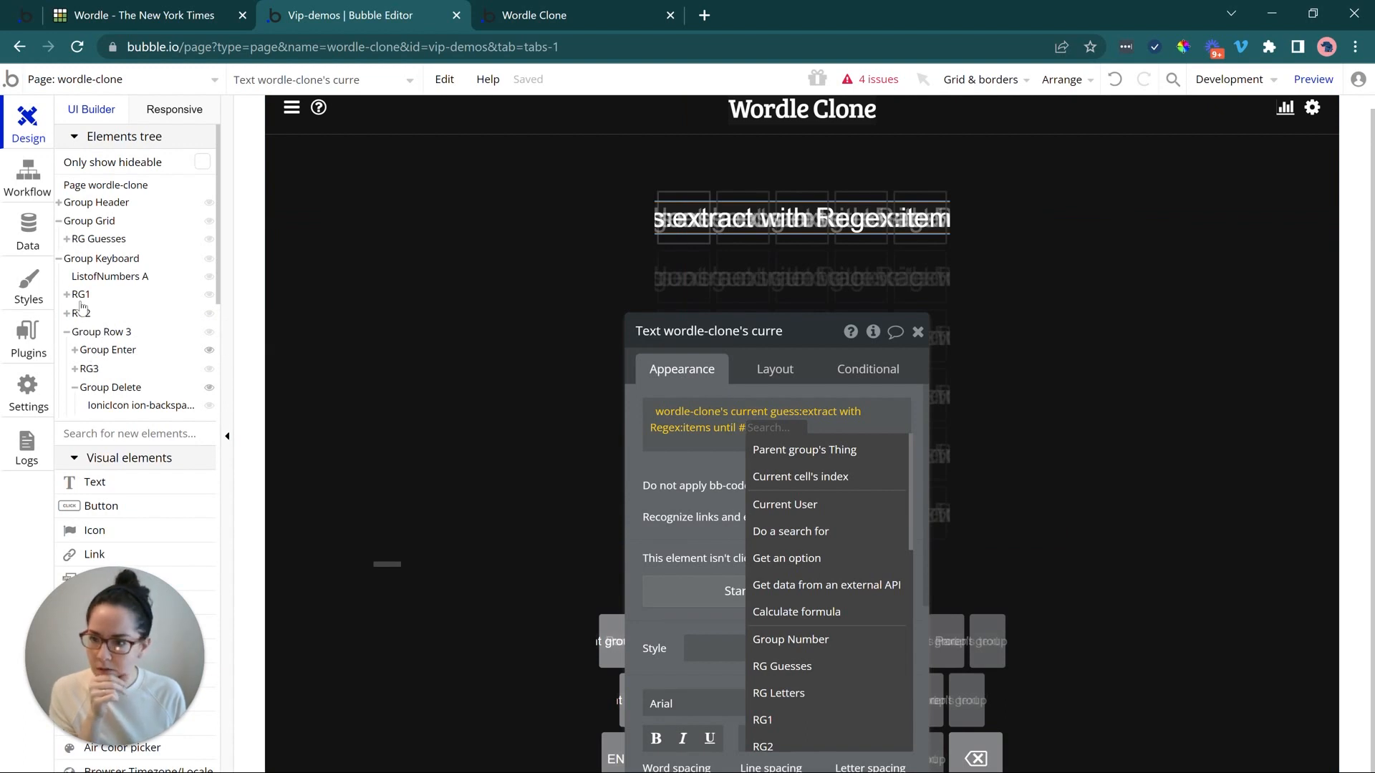
- Give Group Letter in RG Letters the content type number and the data source Current cell's number
left_click(60, 258)
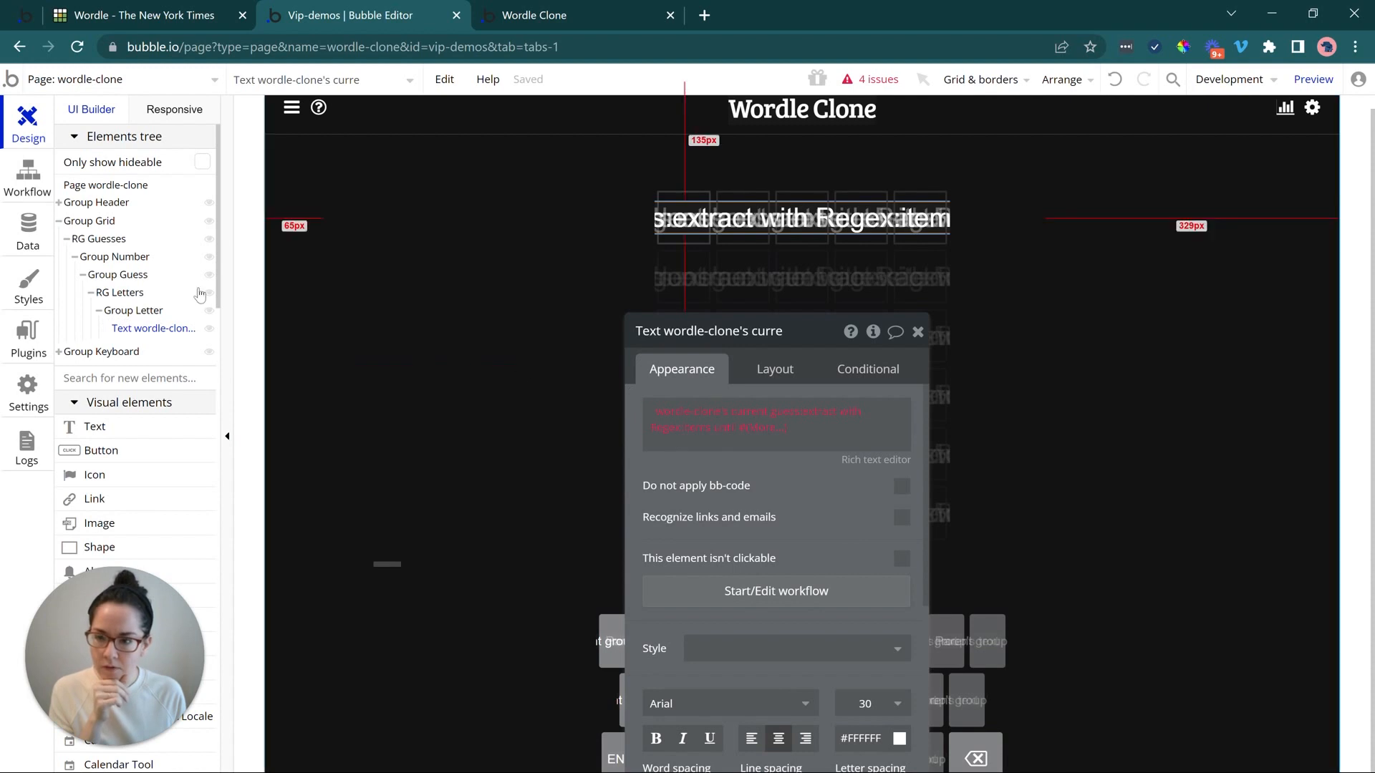
left_click(129, 313)
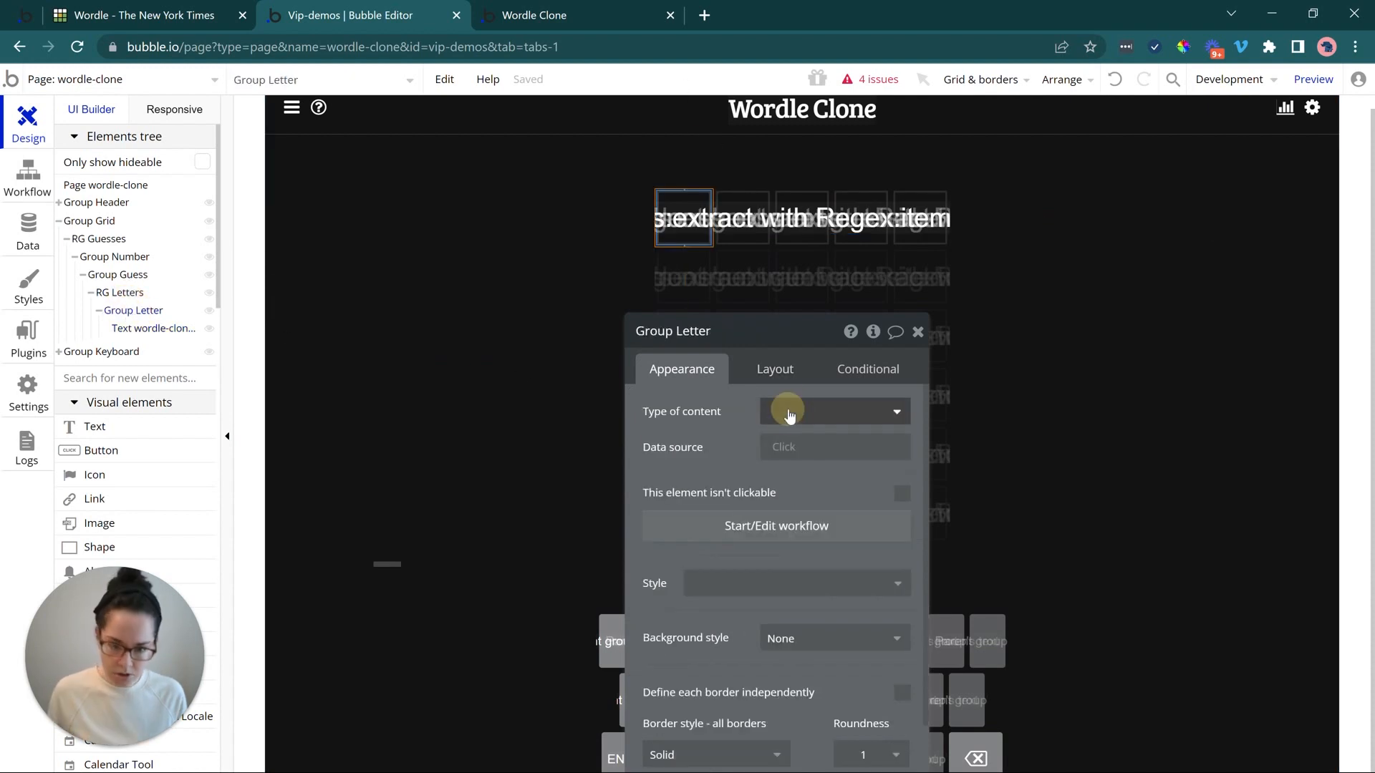
left_click(789, 411)
type("num")
left_click(787, 465)
left_click(777, 453)
left_click(802, 492)
left_click(737, 447)
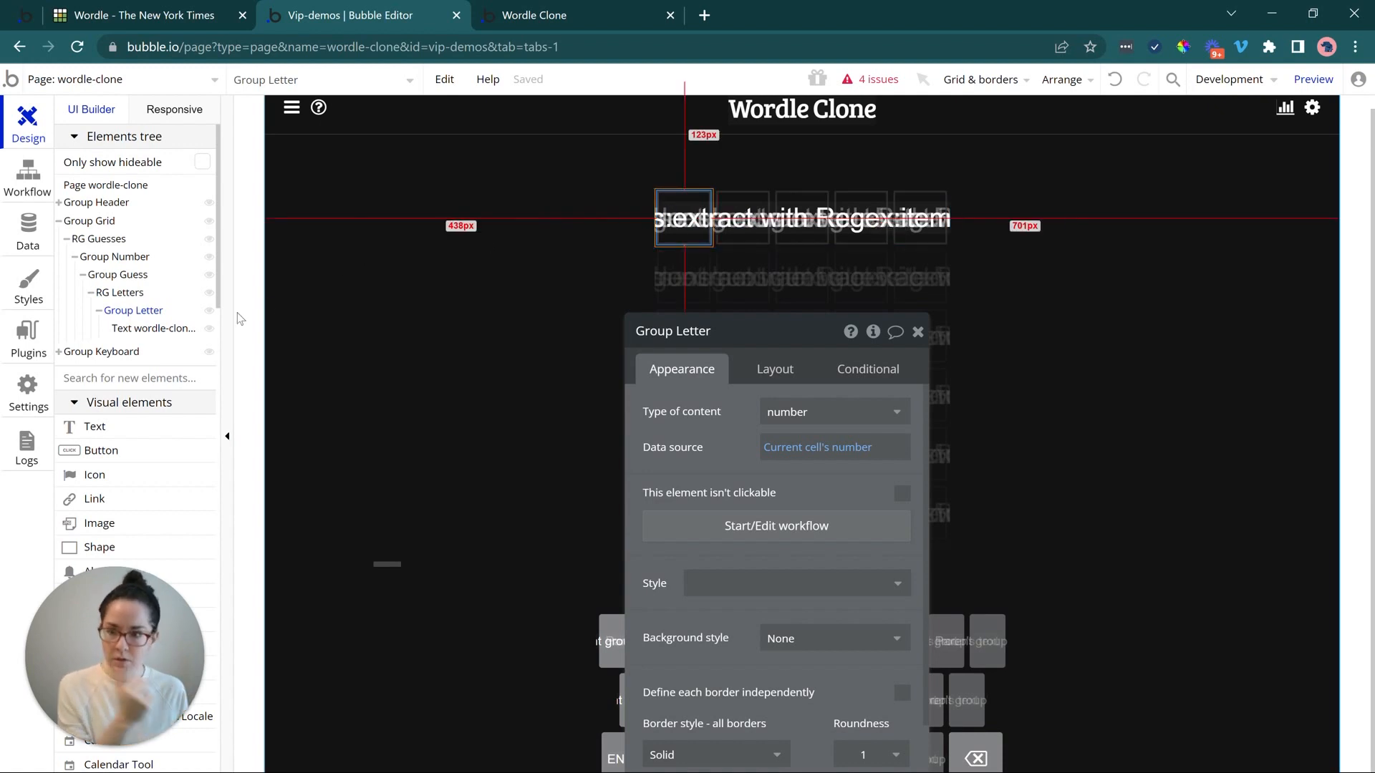
- Change the letter text's list operator after extract with Regex to :item # with Parent group's number
left_click(163, 329)
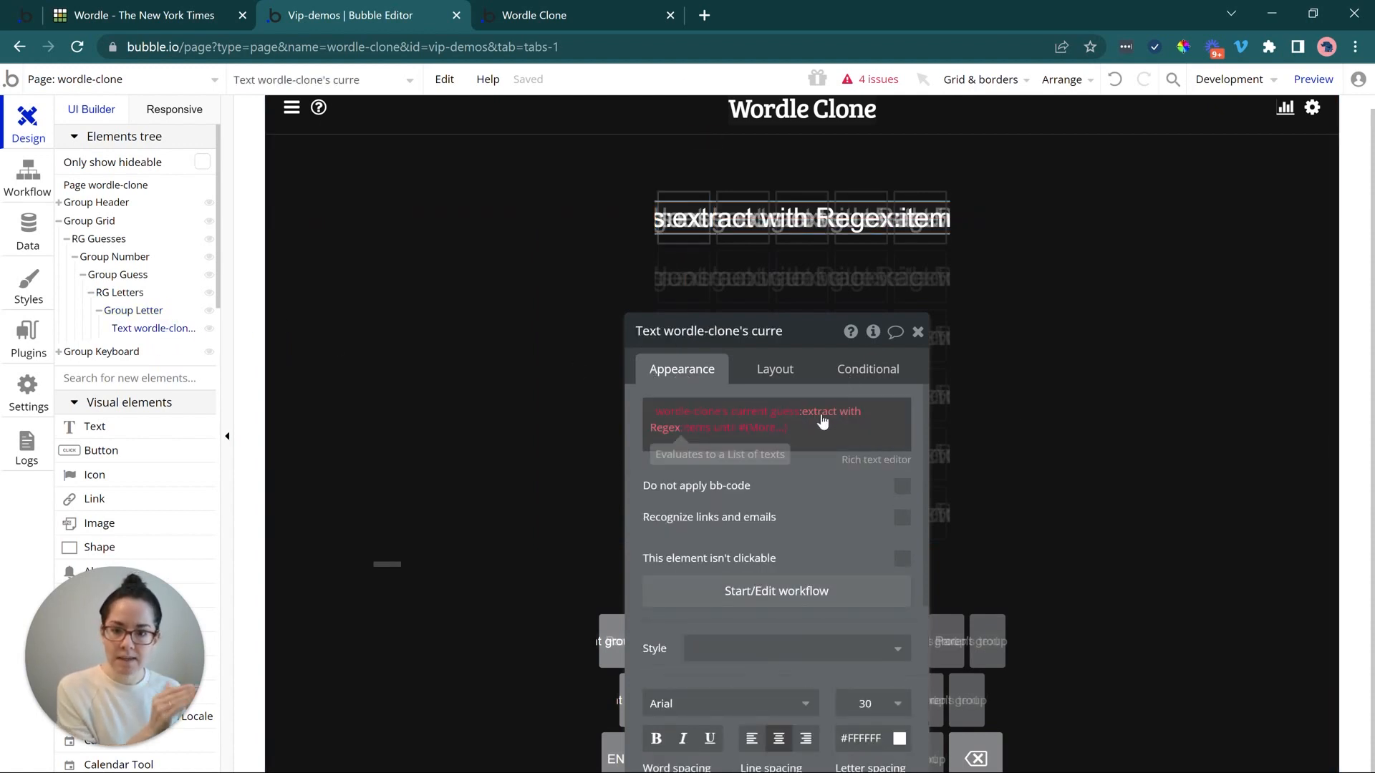
left_click(716, 430)
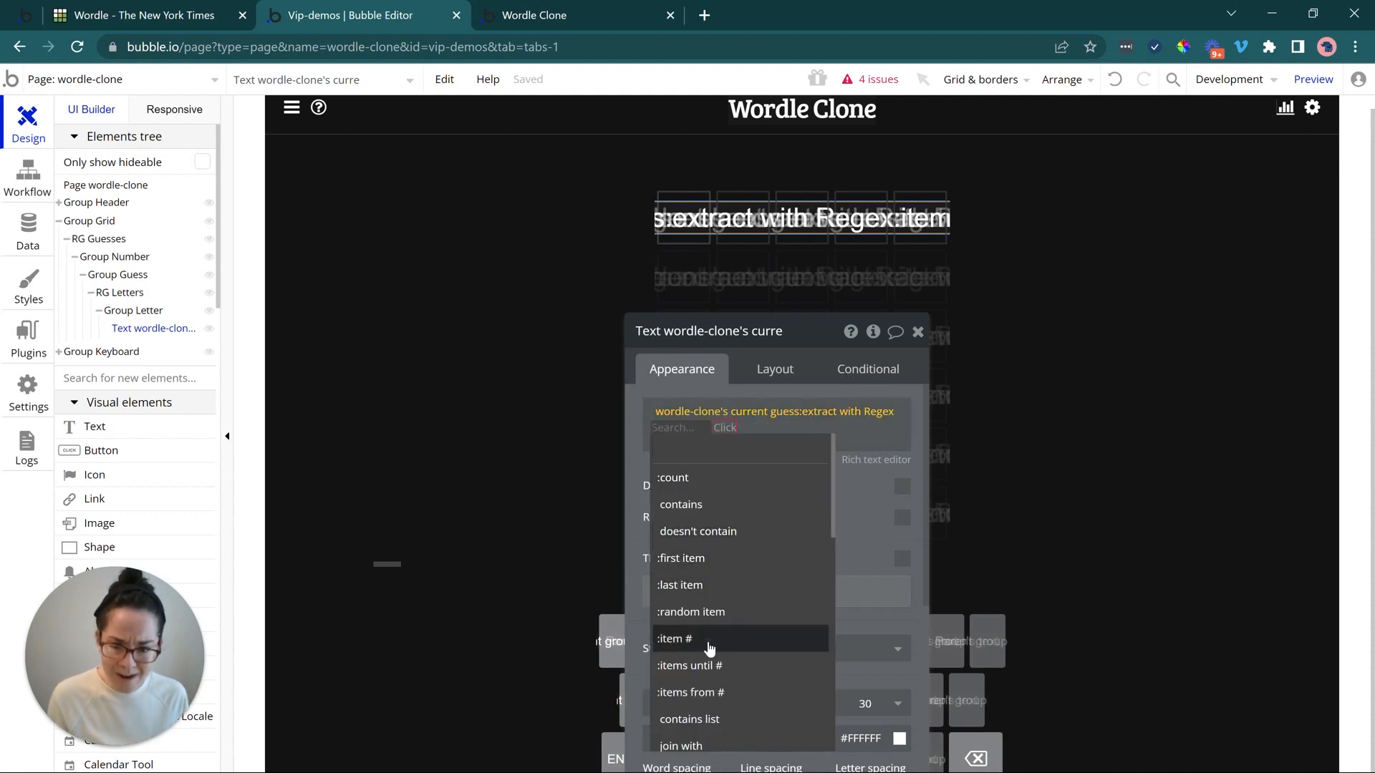
left_click(709, 647)
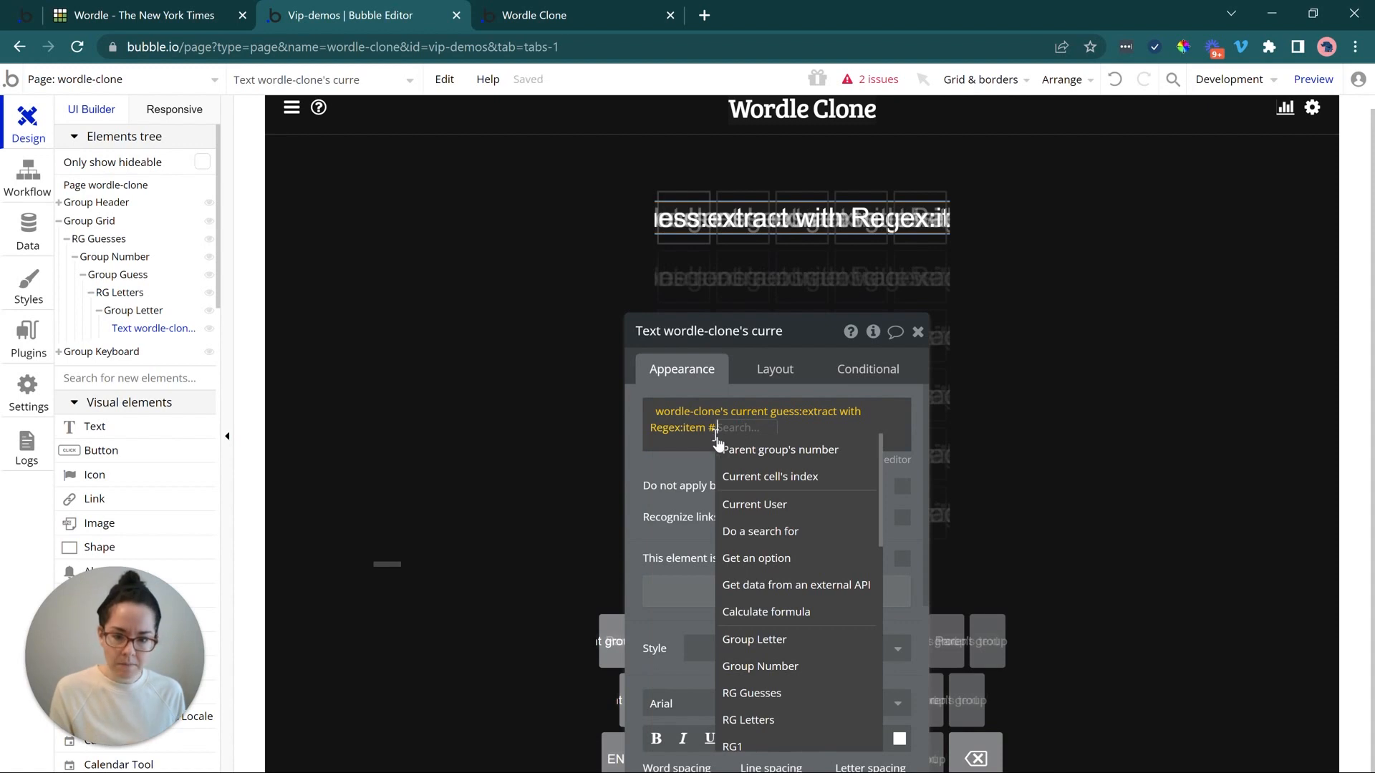
left_click(747, 458)
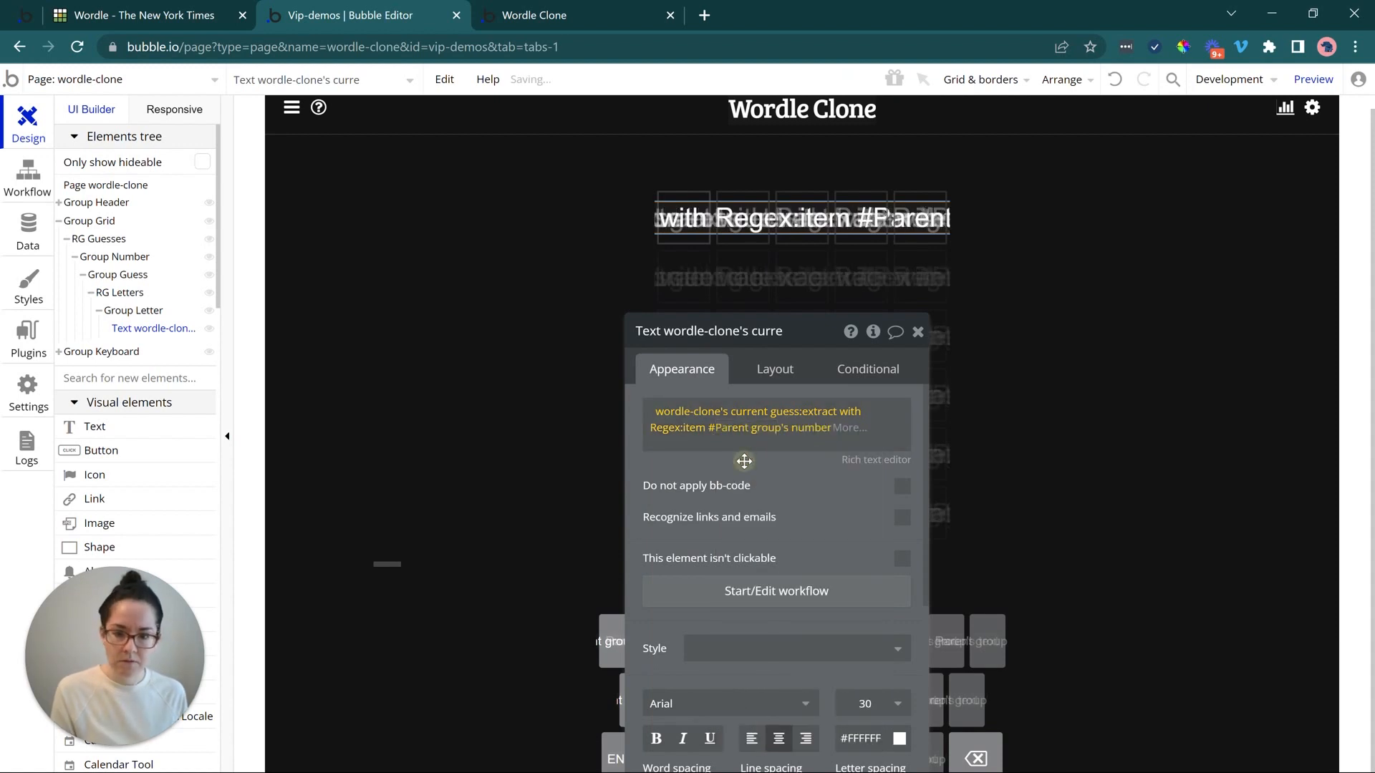
left_click(757, 430)
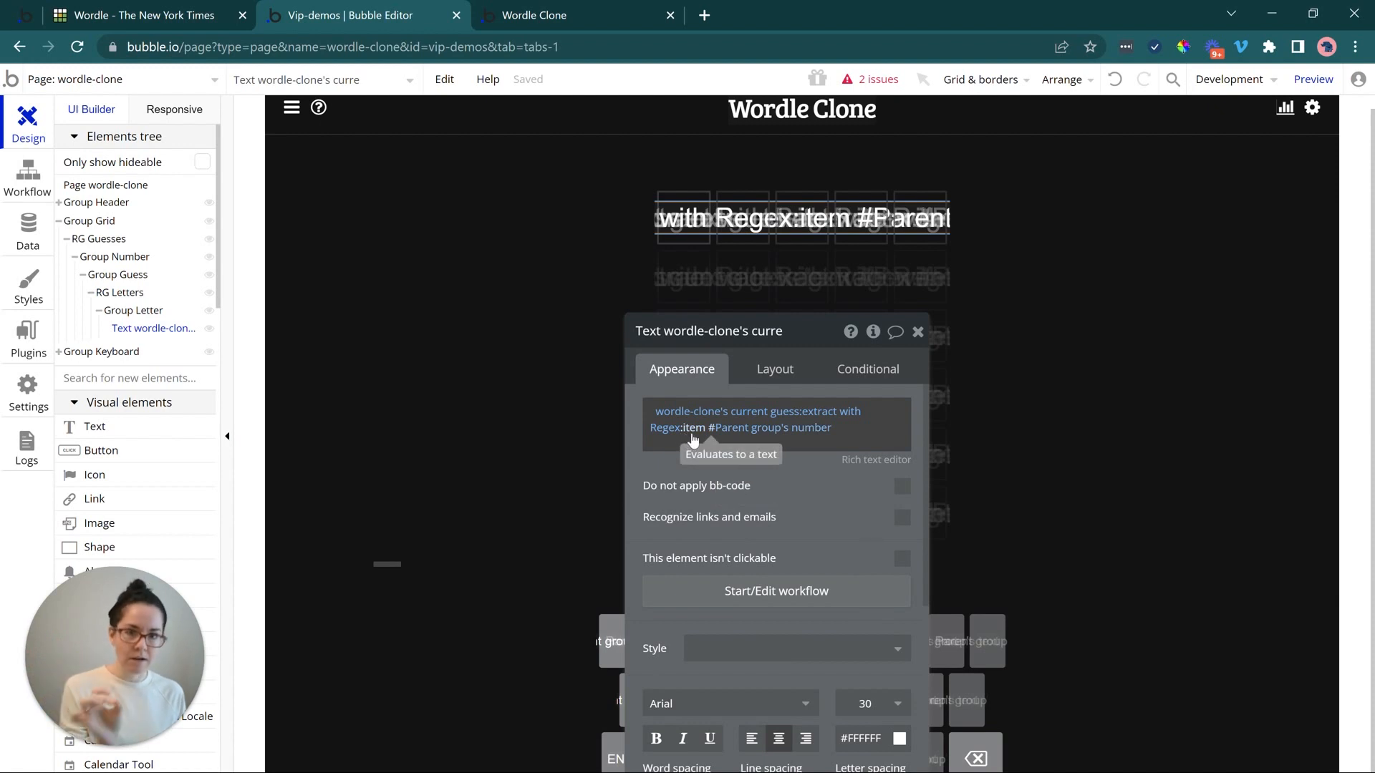
- Switch to the Wordle Clone preview and test the guess grid by entering HELLO on the on-screen keyboard
left_click(525, 13)
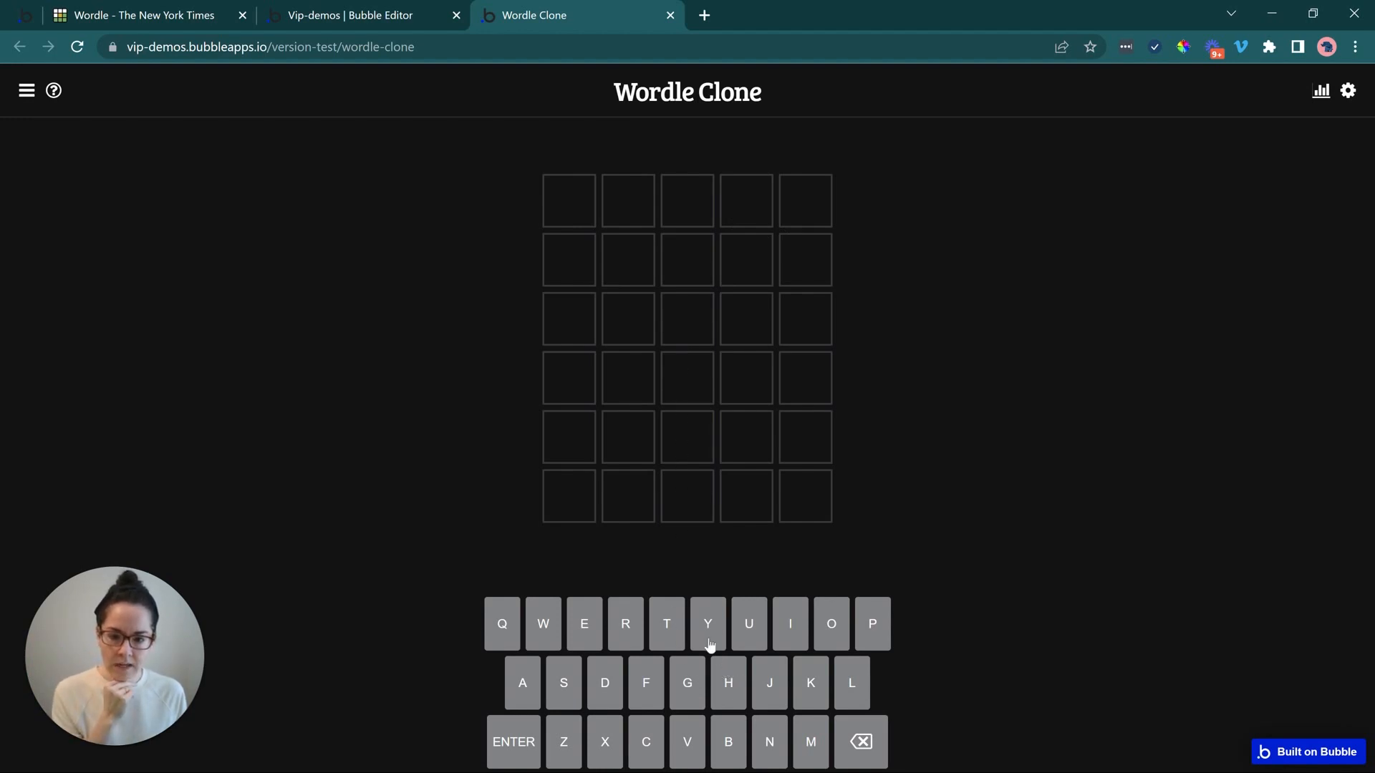
left_click(726, 680)
left_click(584, 624)
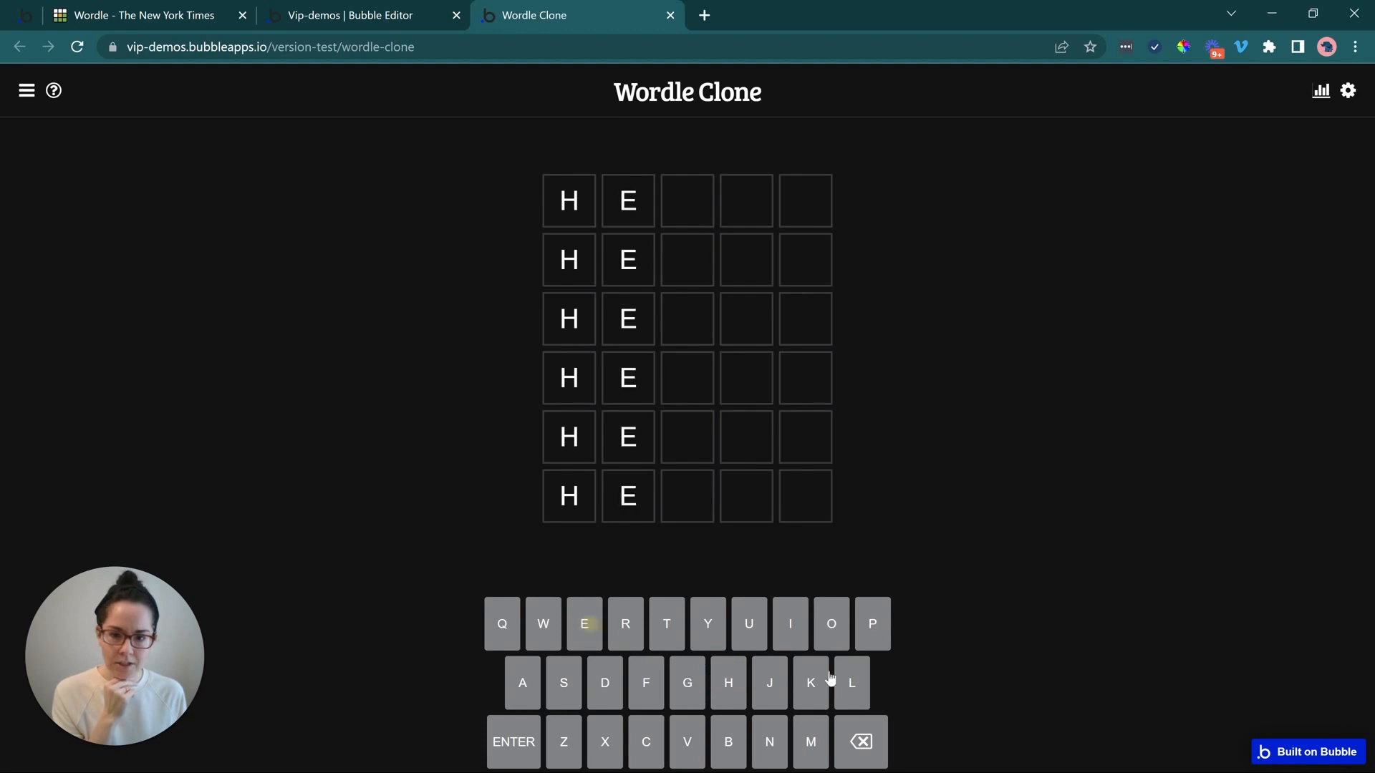
left_click(851, 683)
left_click(851, 688)
left_click(841, 636)
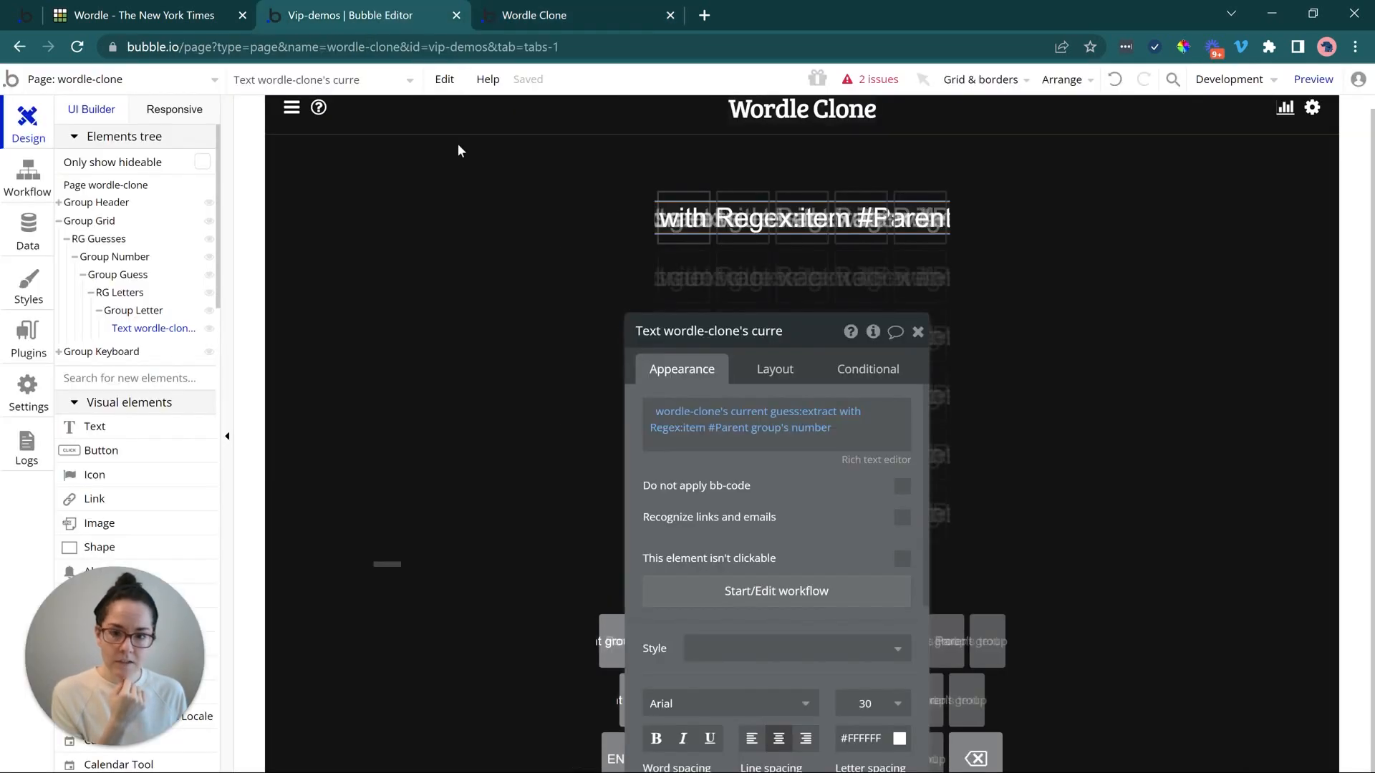
- Return to the Bubble editor and create a click workflow for Group Delete, the keyboard's backspace key
left_click(397, 15)
left_click(917, 331)
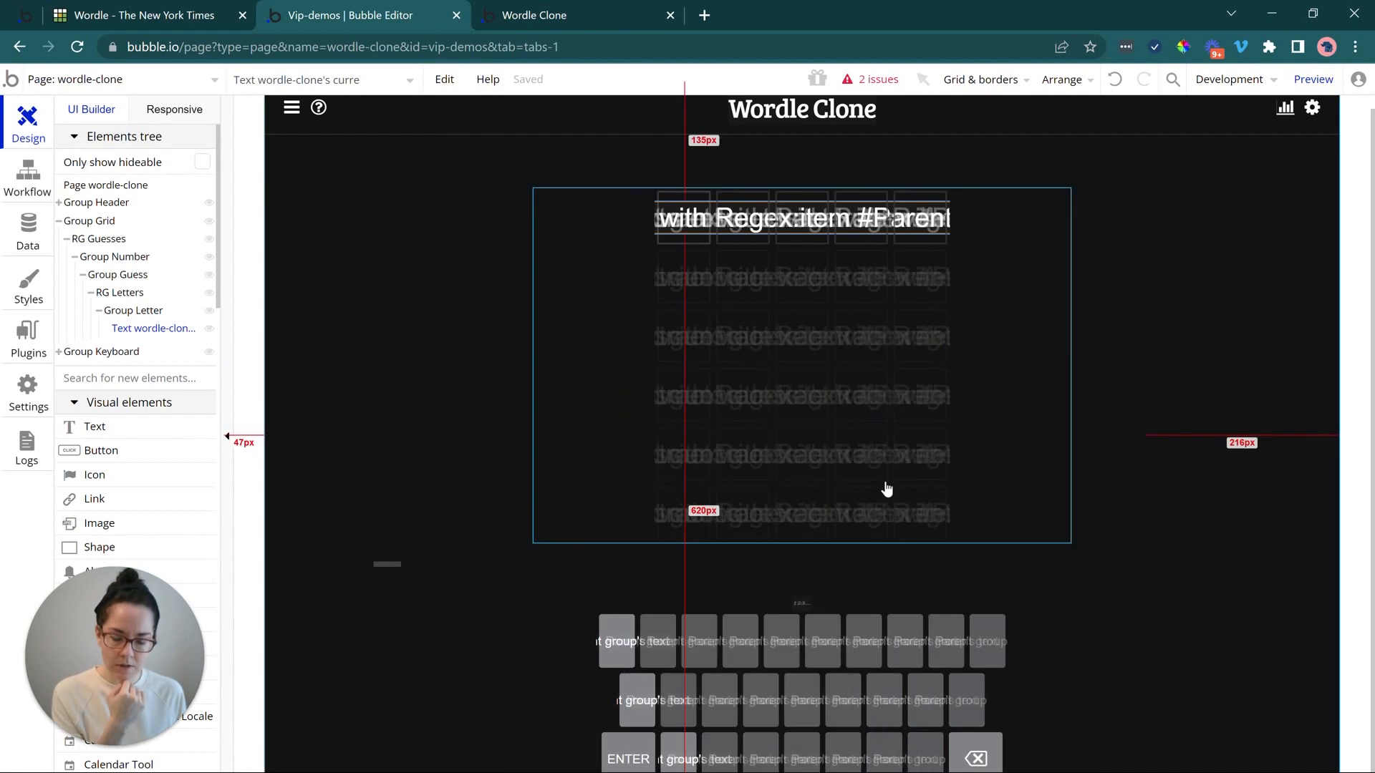
scroll(1012, 614, "down", 1)
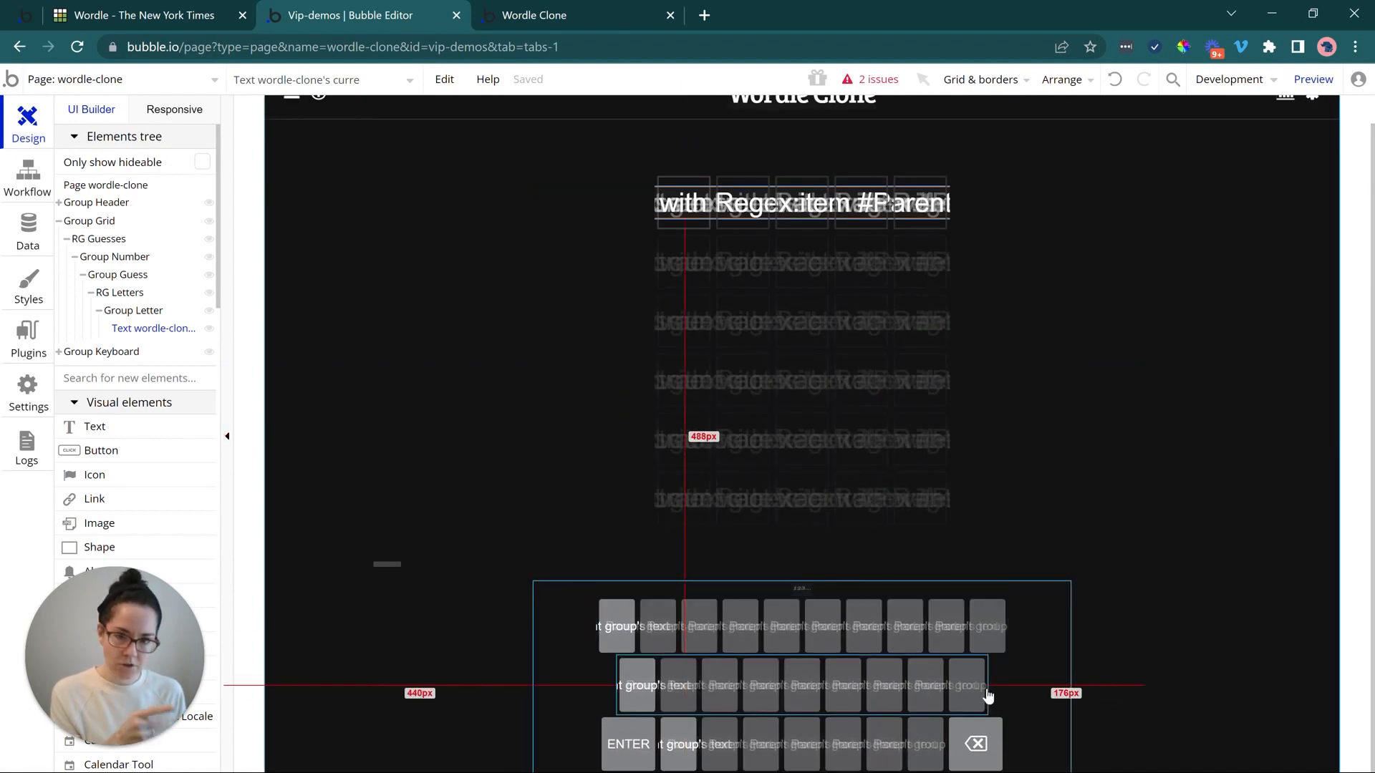
double_click(997, 747)
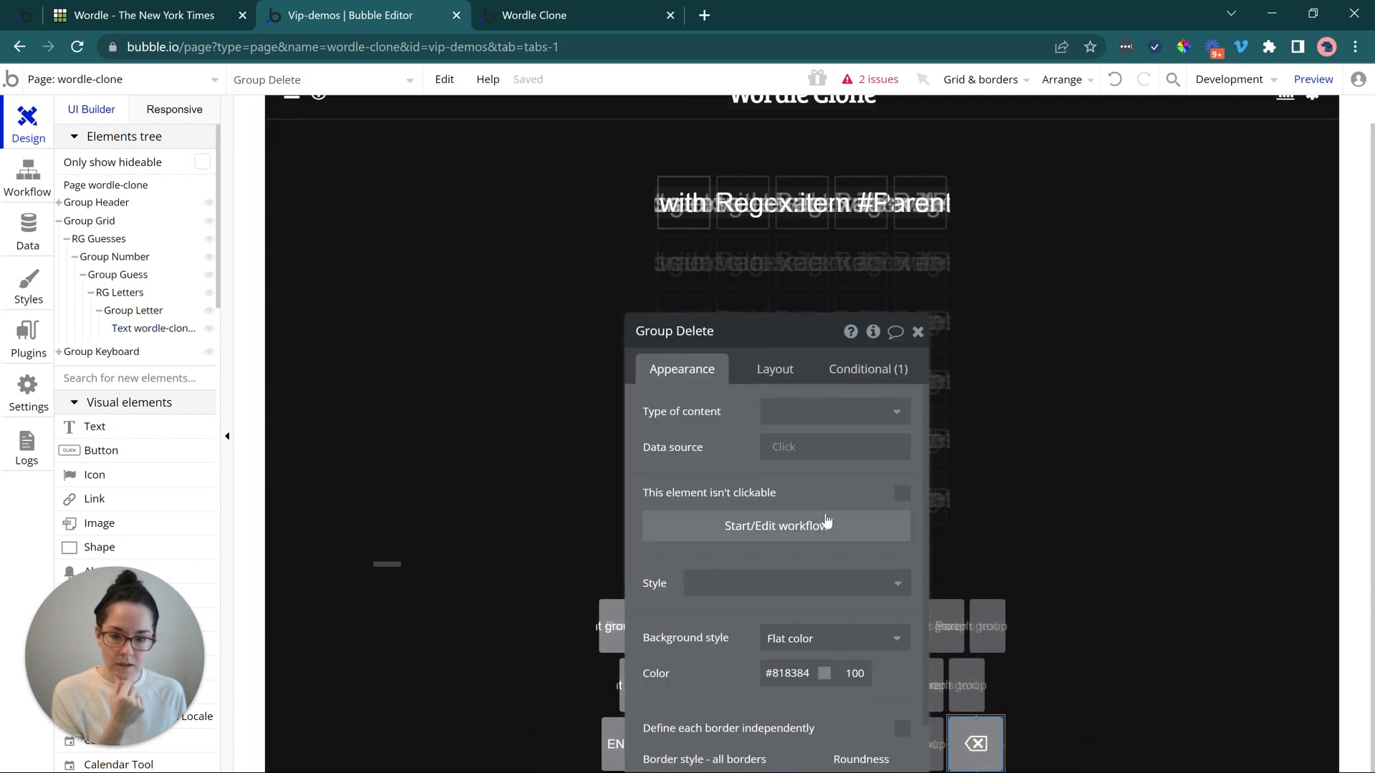
left_click(827, 524)
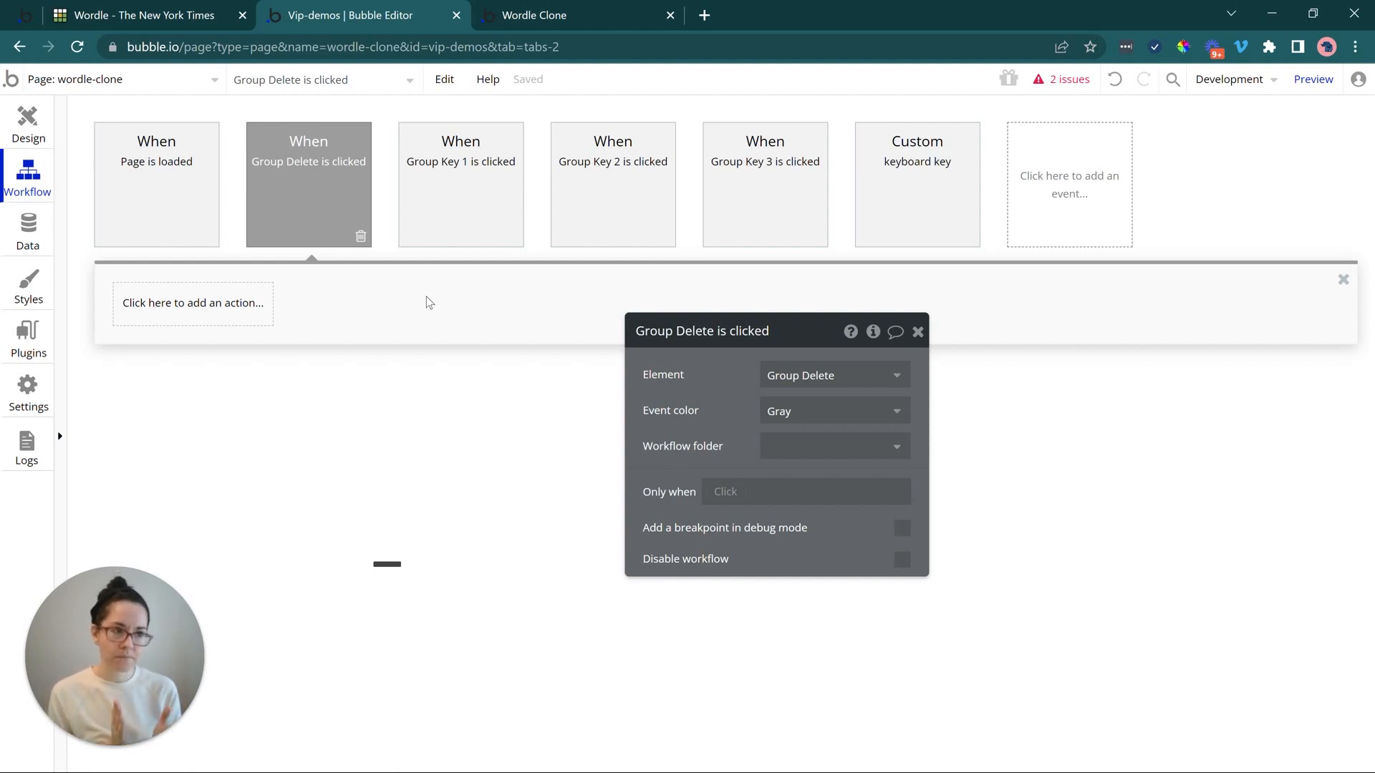
- Create a custom state named "truncate to" of type number on the wordle-clone page
left_click(27, 123)
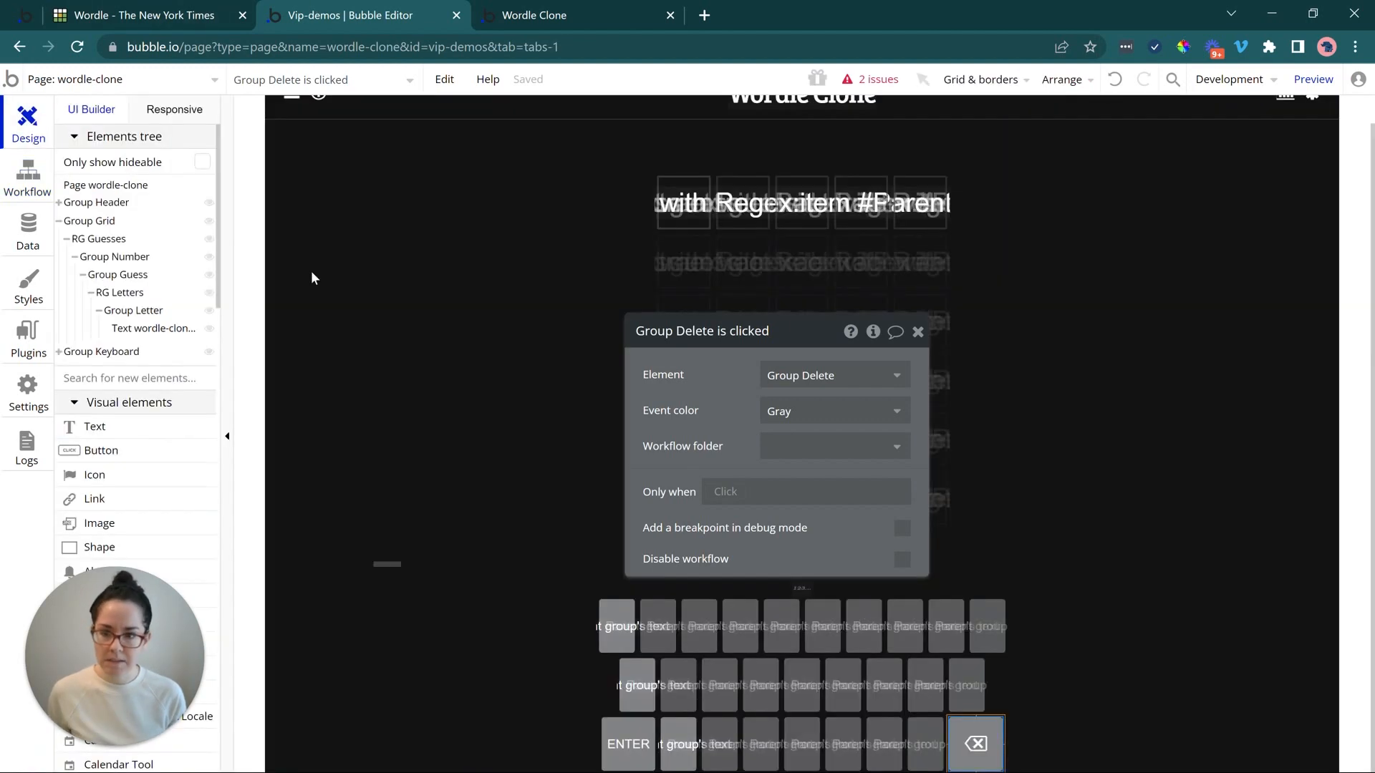
left_click(447, 311)
left_click(872, 332)
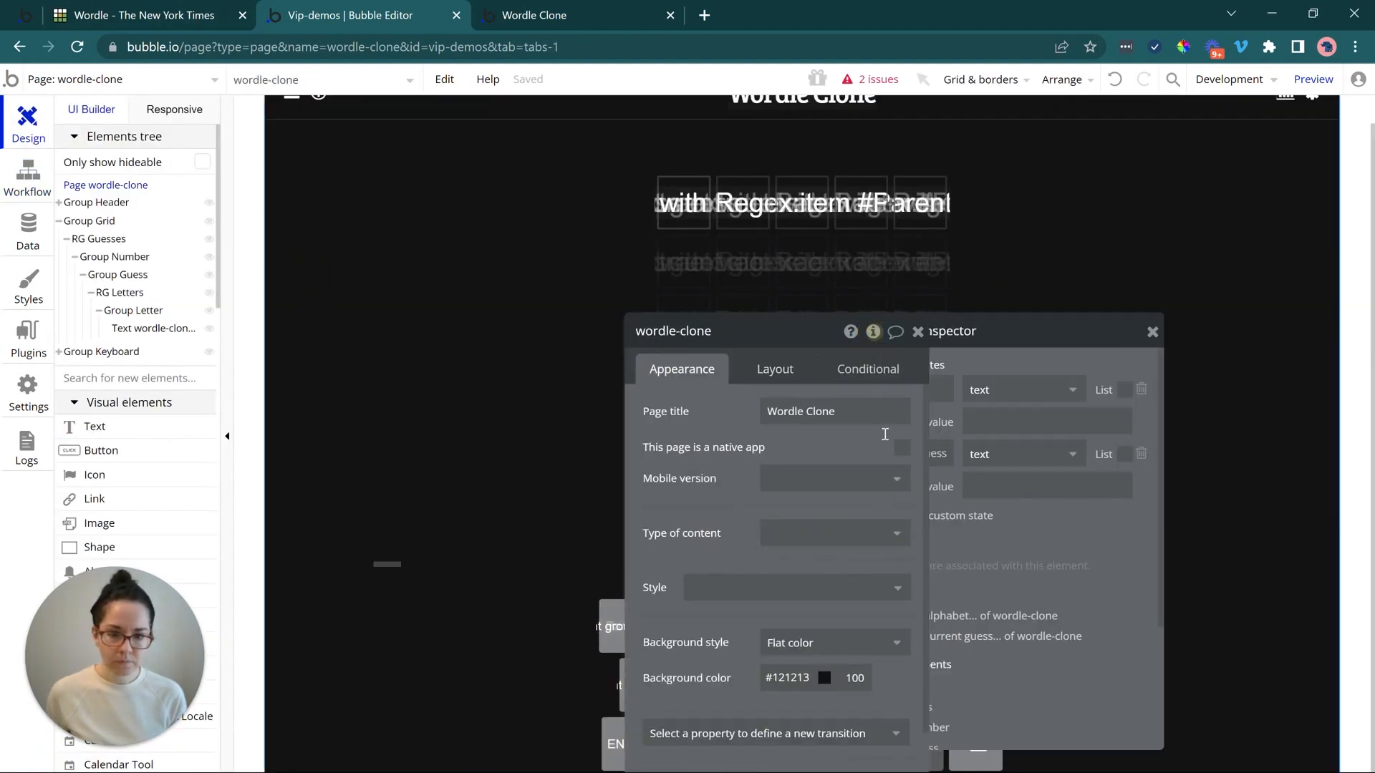
left_click(1006, 517)
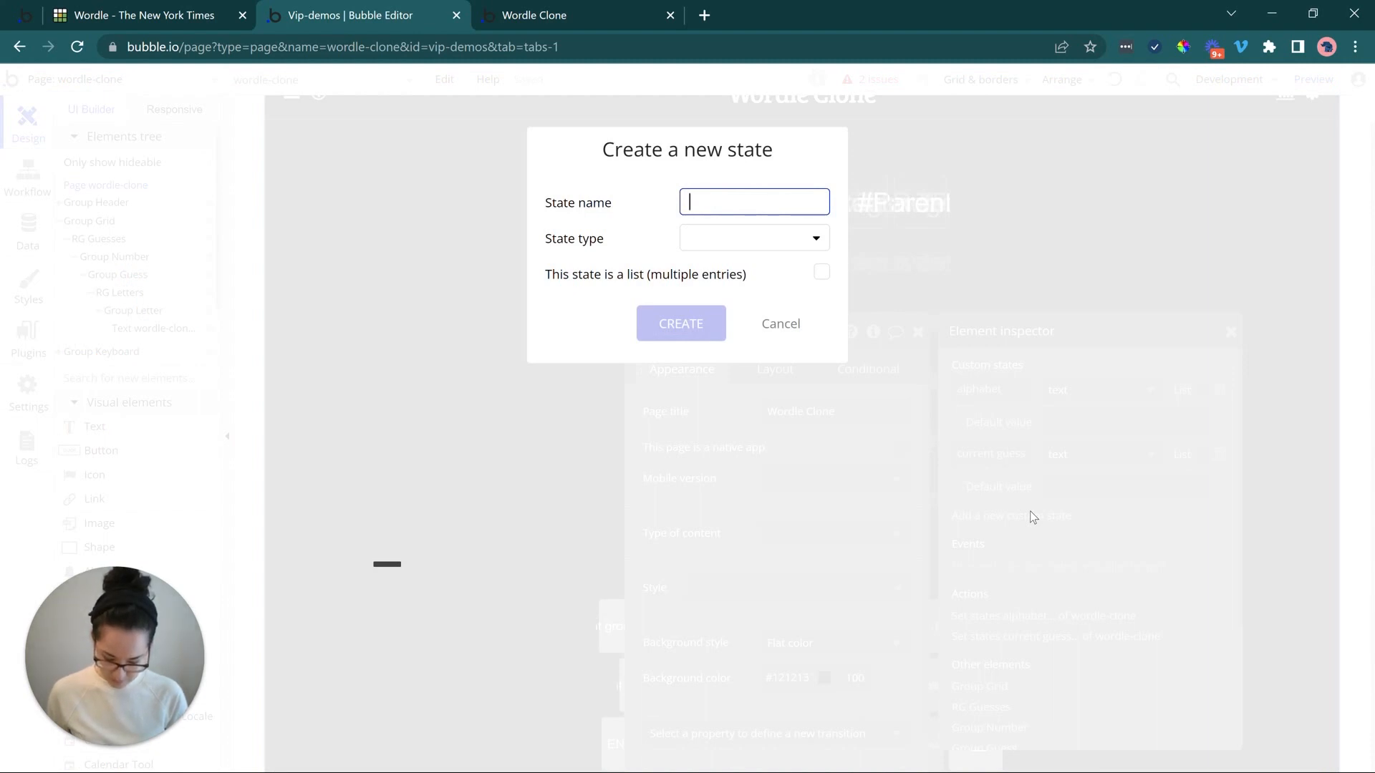
type("truncate to")
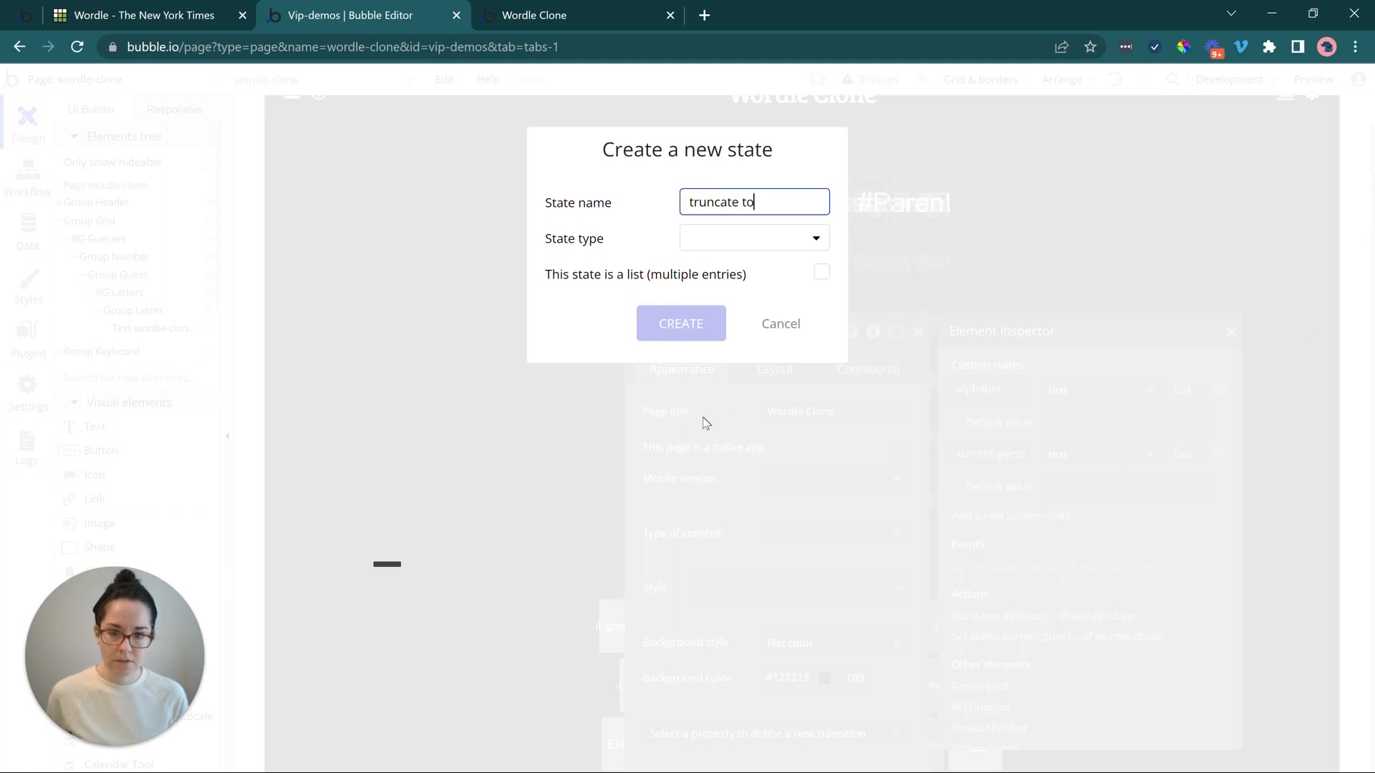
left_click(787, 242)
left_click(775, 292)
left_click(715, 330)
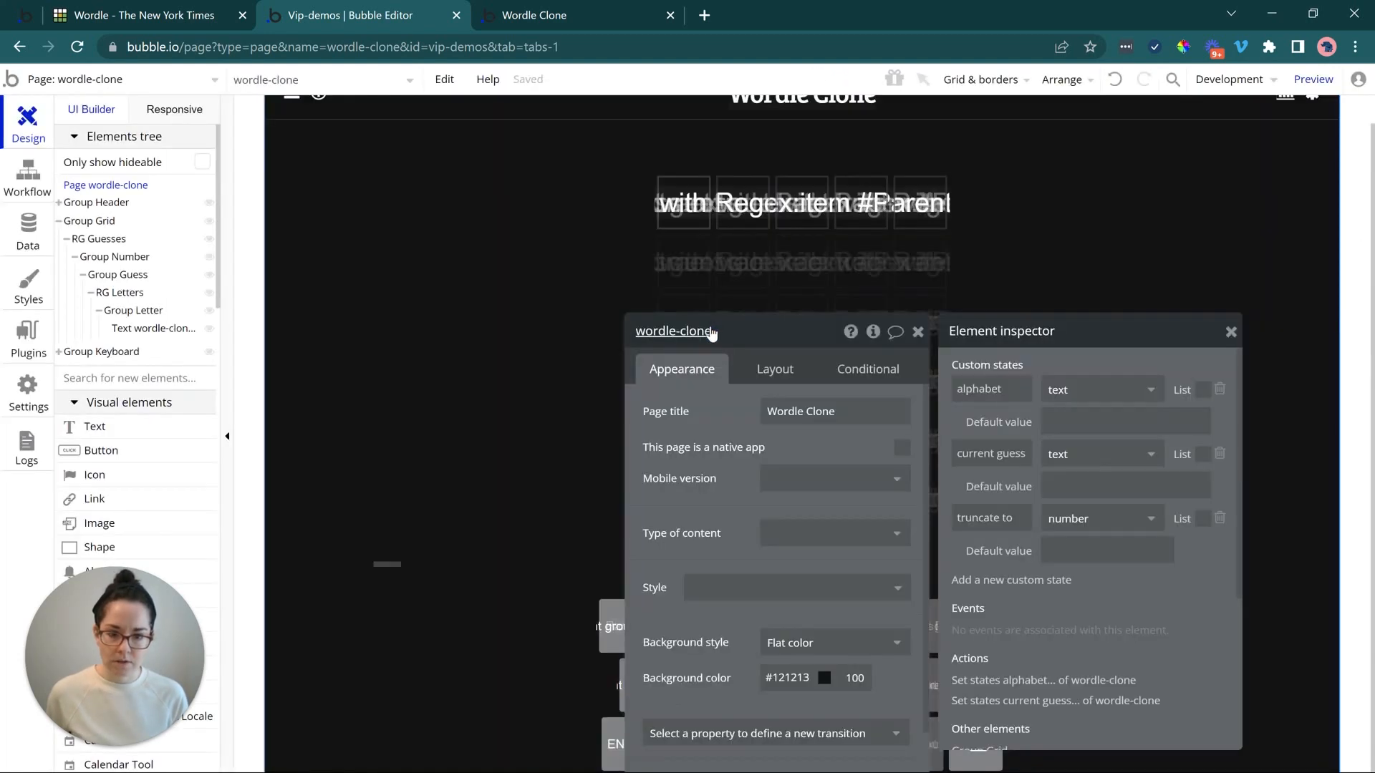
- Add a Set state action to the Group Delete click workflow, targeting wordle-clone's truncate to state
left_click(5, 192)
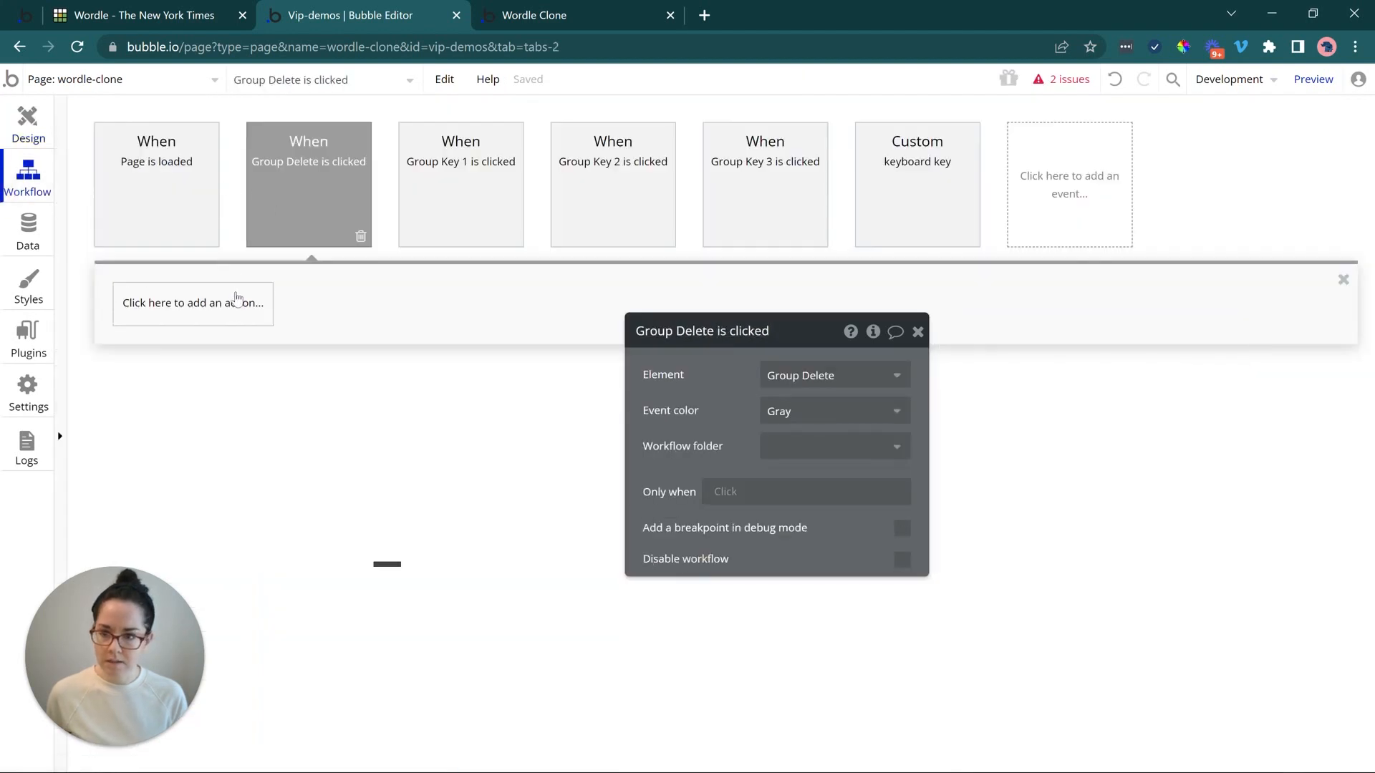
left_click(240, 315)
type("set")
left_click(223, 441)
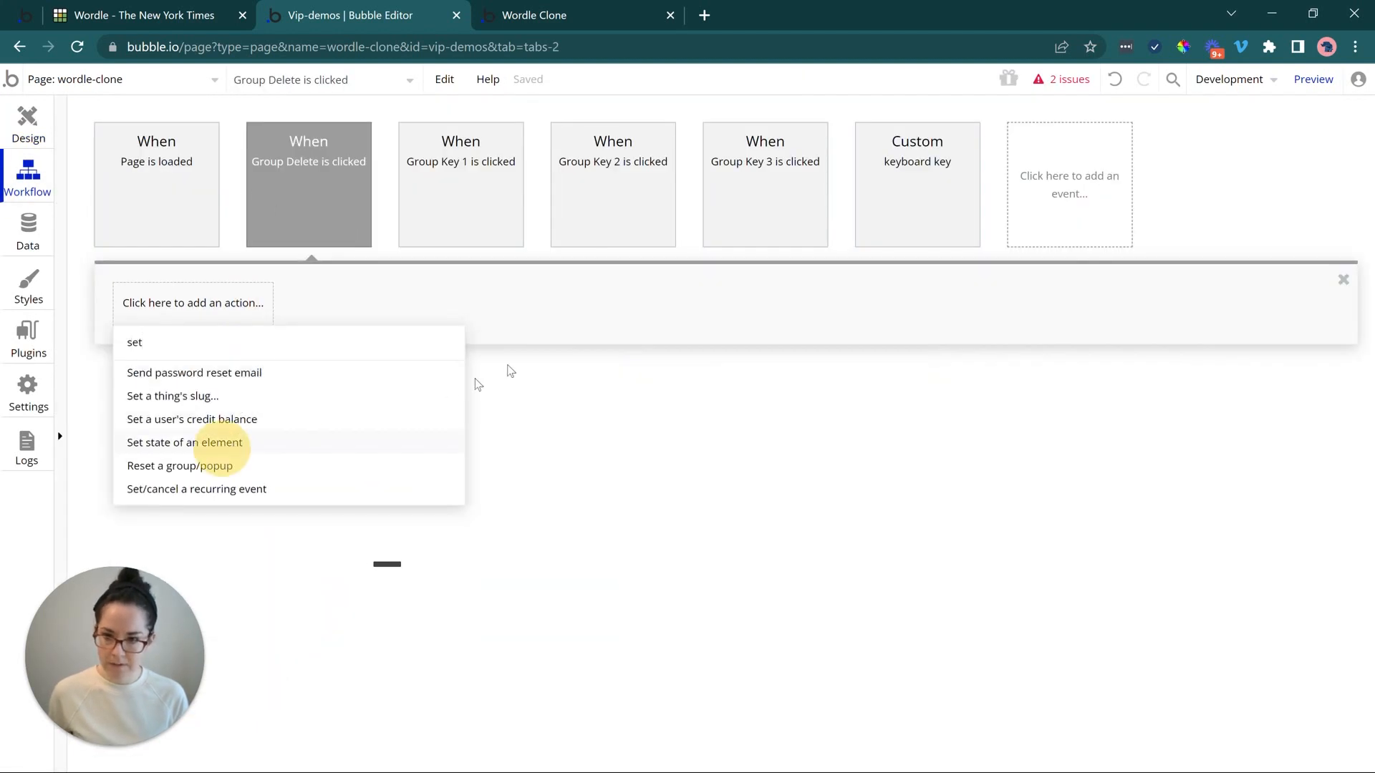
left_click(810, 379)
left_click(792, 401)
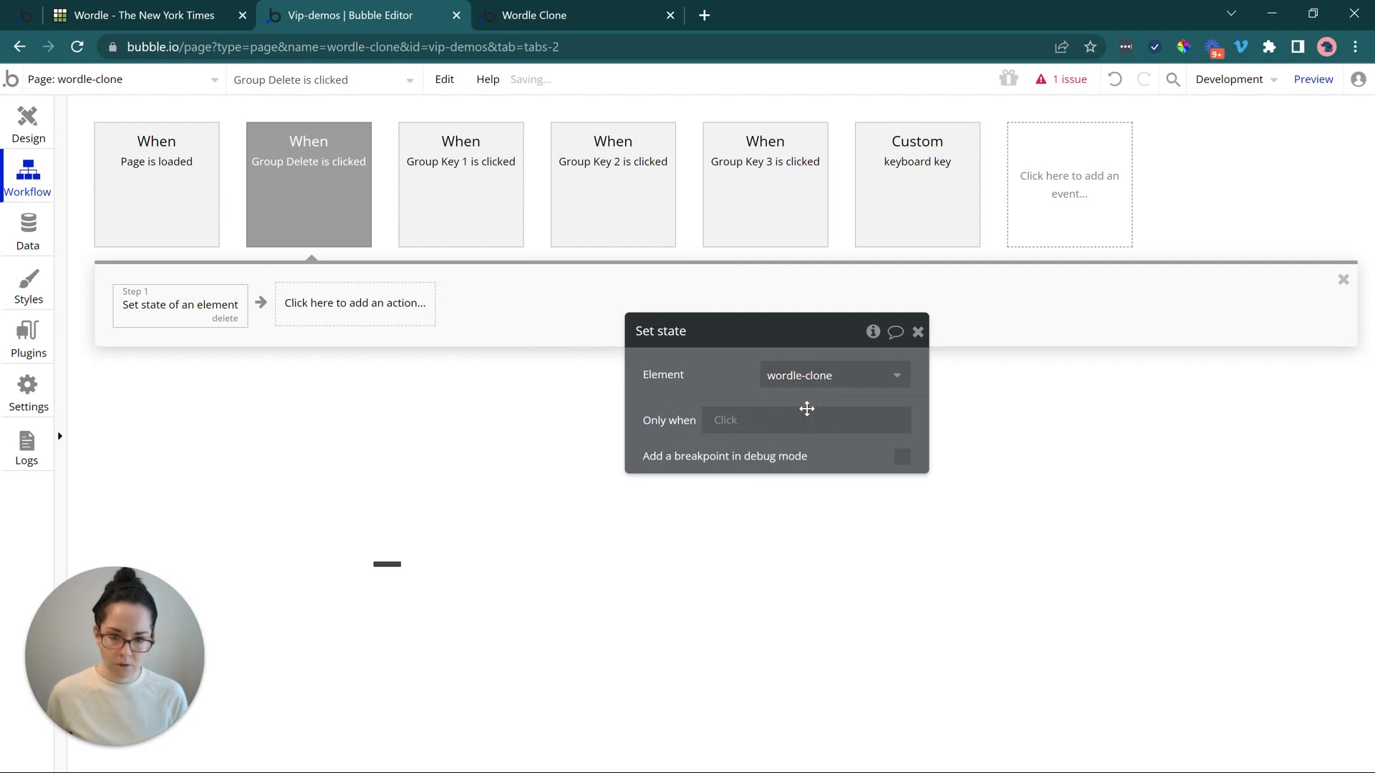
left_click(803, 408)
left_click(803, 504)
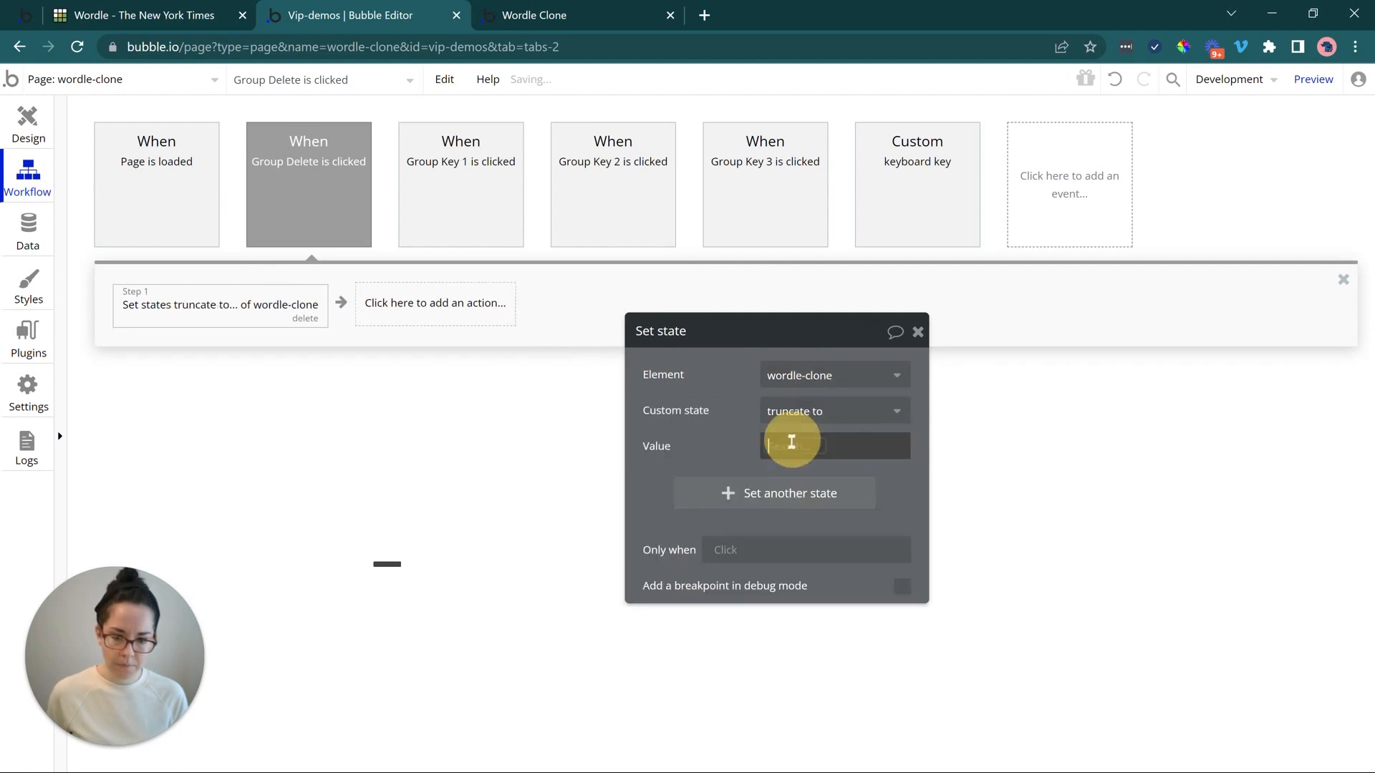
- Set the truncate to value to wordle-clone's current guess:number of characters - 1
left_click(786, 447)
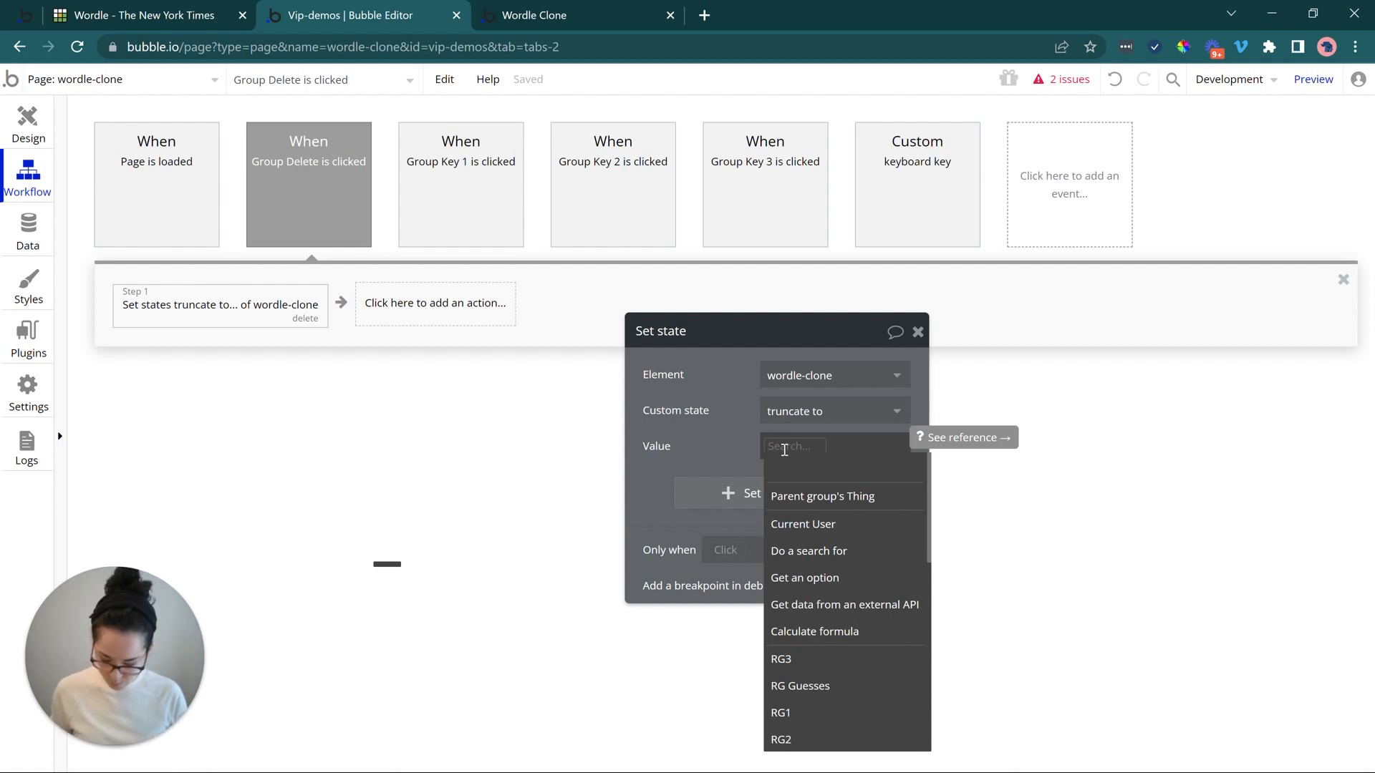
type("wor")
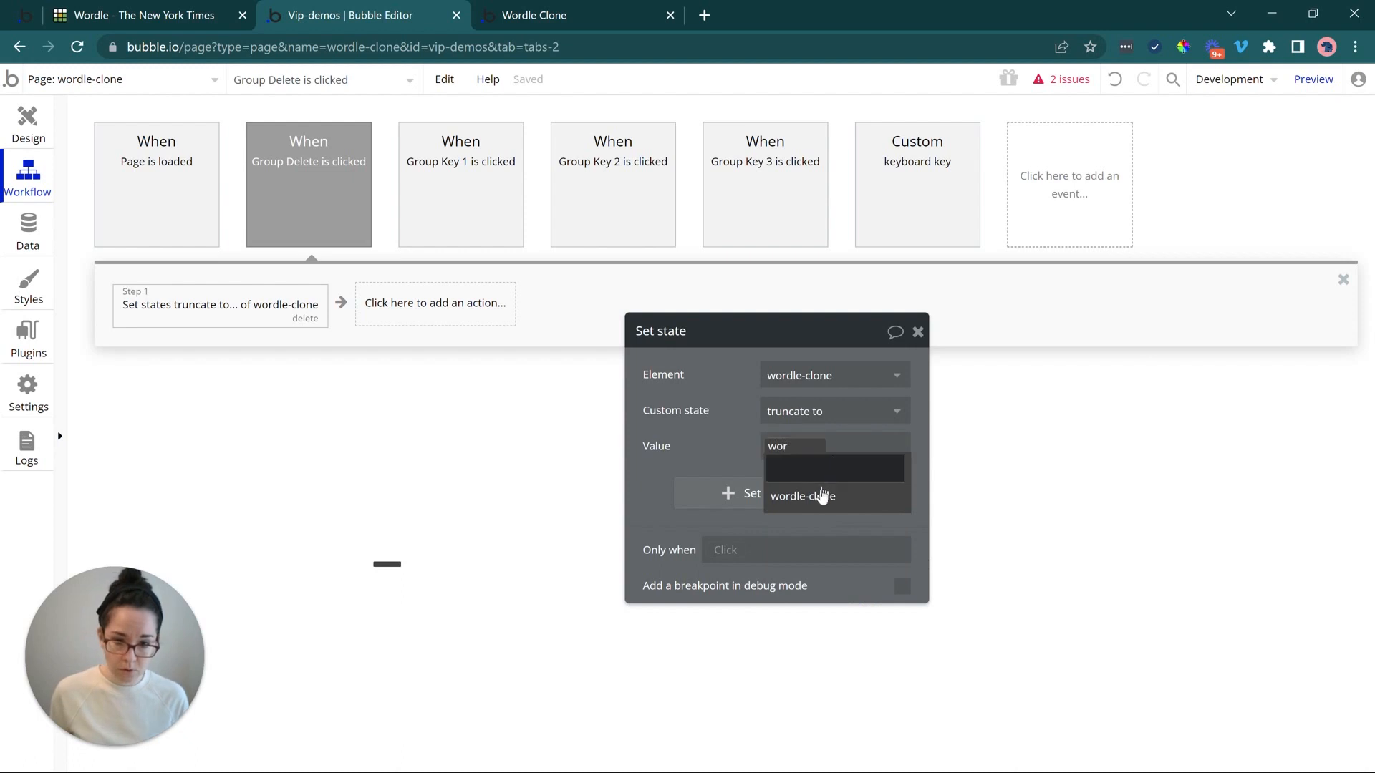
left_click(794, 492)
left_click(843, 499)
type("num")
left_click(884, 485)
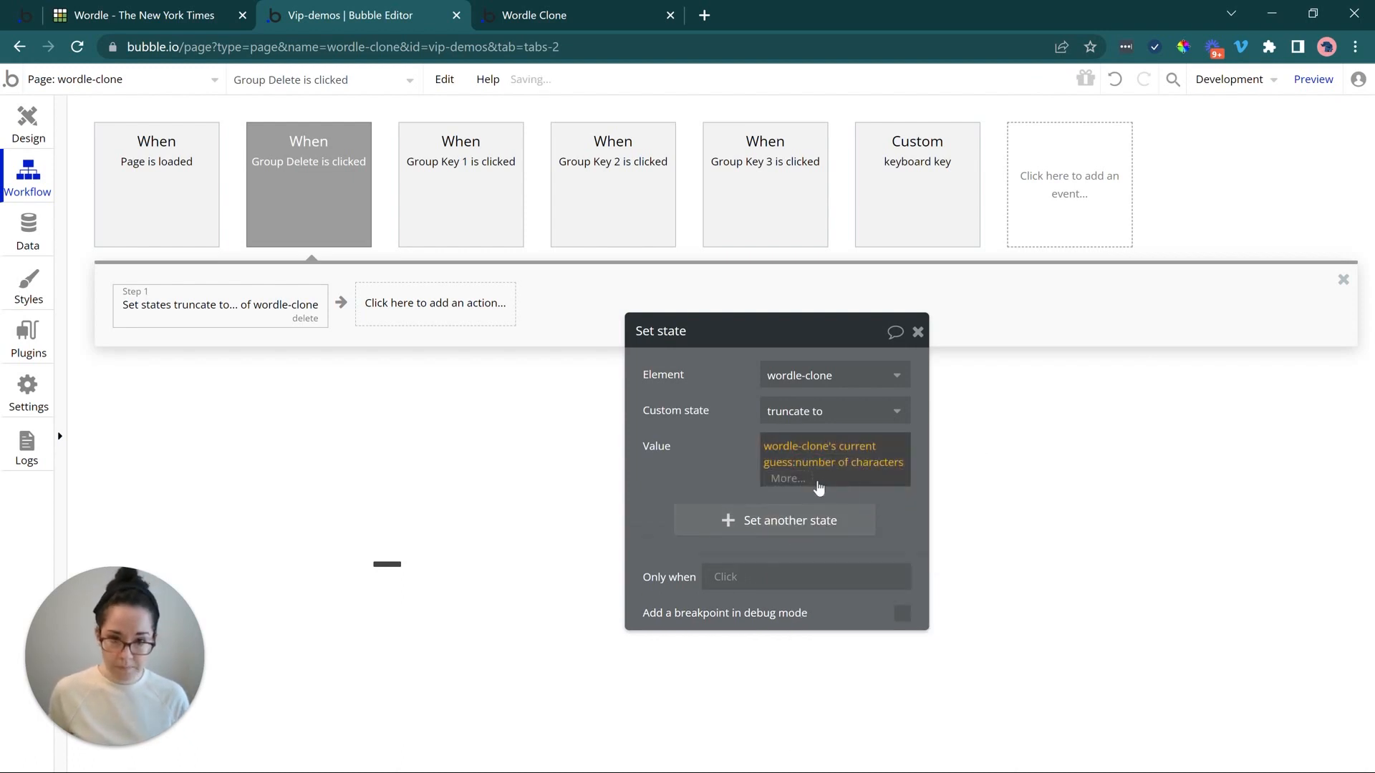
left_click(800, 483)
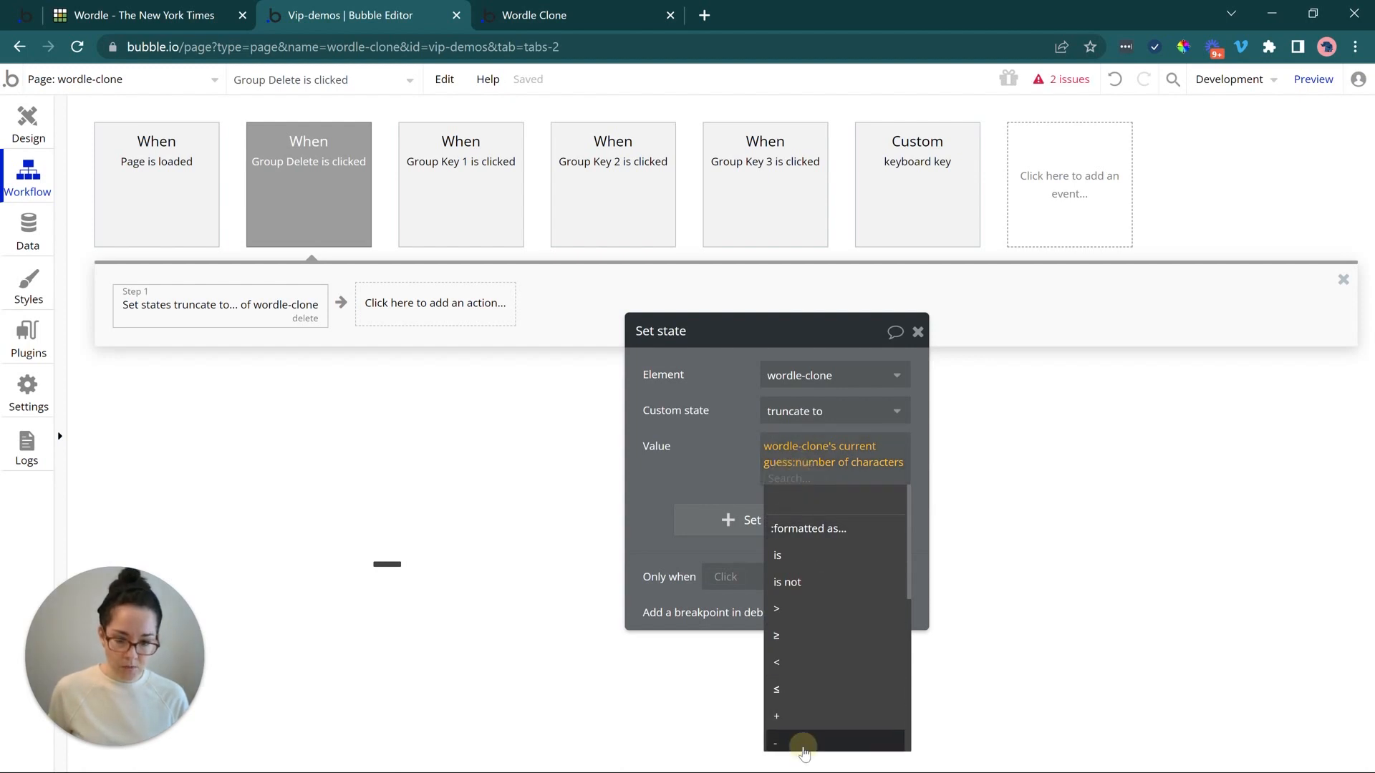
left_click(721, 462)
left_click(791, 481)
type("1")
left_click(732, 452)
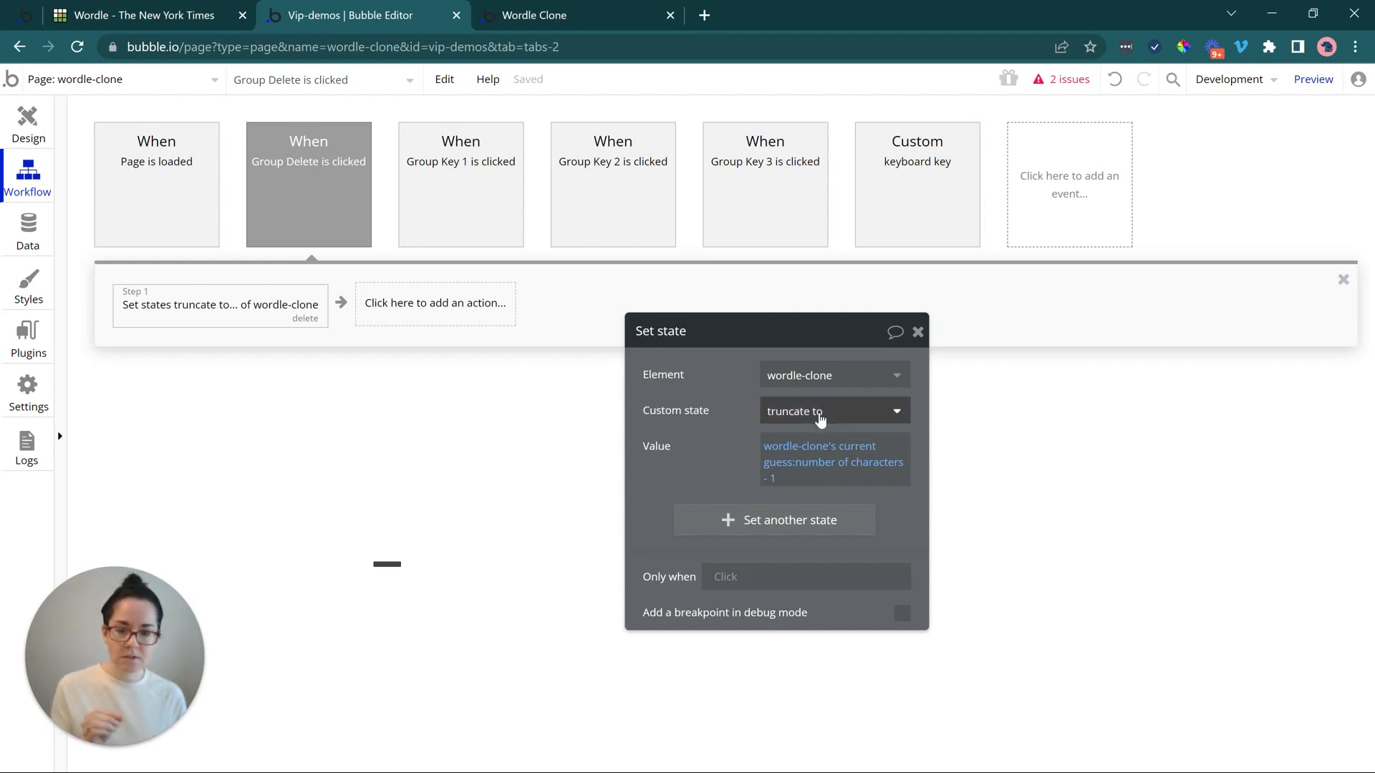
mouse_move(822, 458)
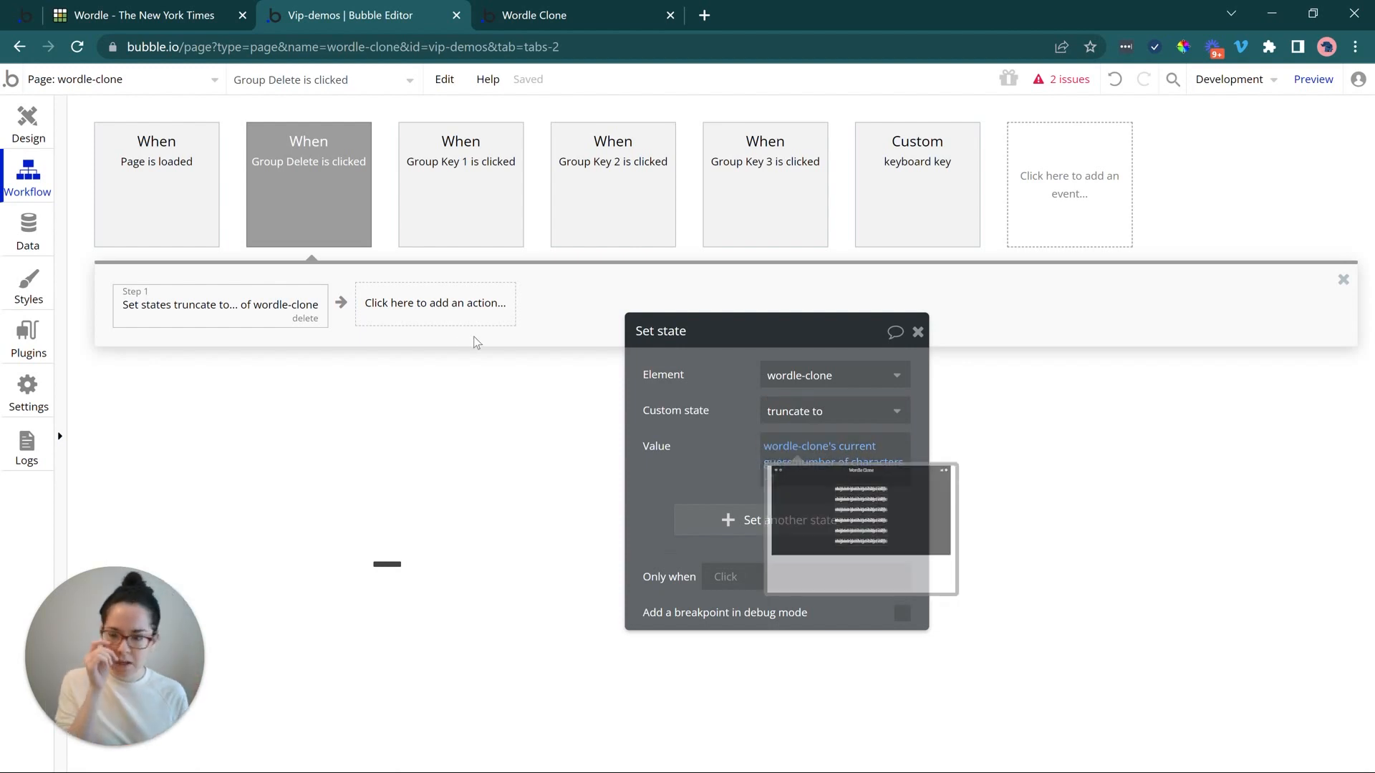
- Add a second Set state action to the Group Delete workflow, targeting wordle-clone's current guess state
left_click(400, 313)
mouse_move(423, 546)
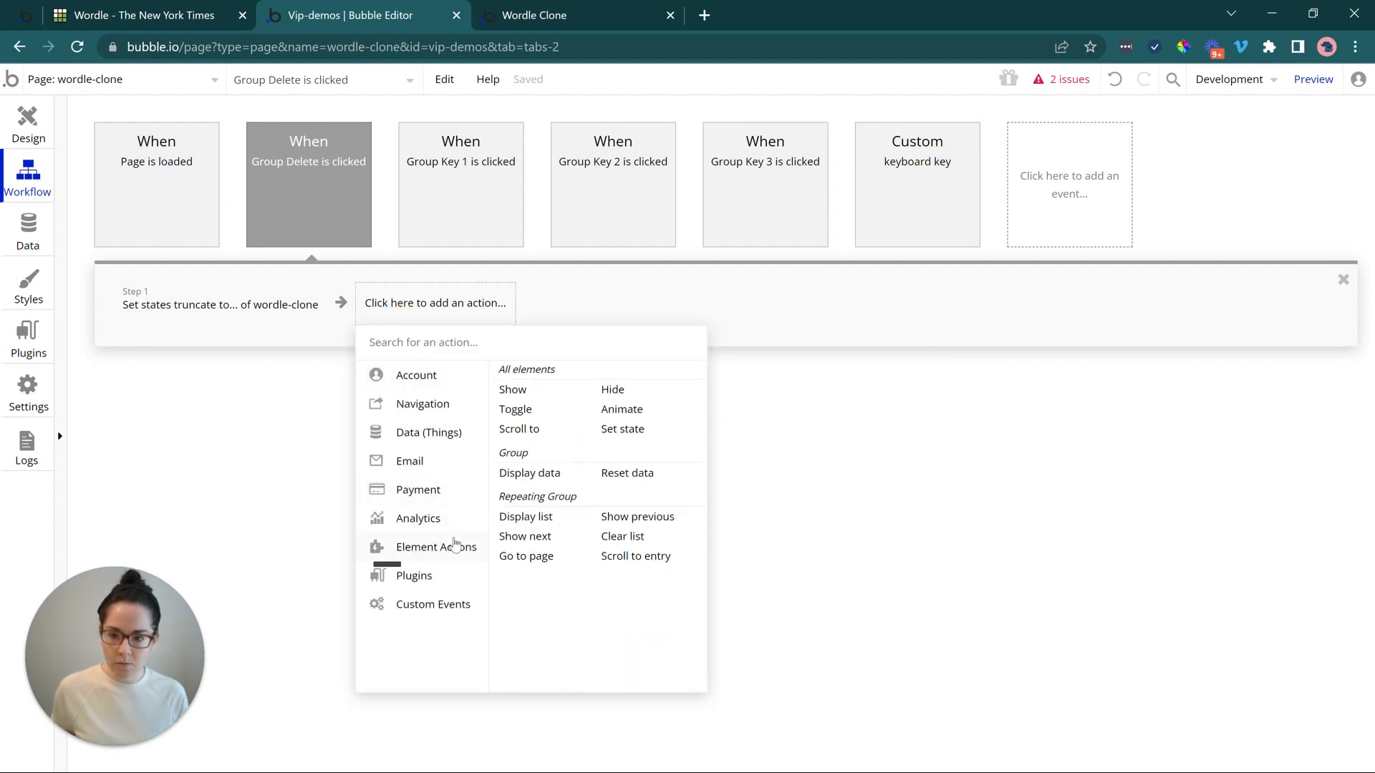
left_click(605, 435)
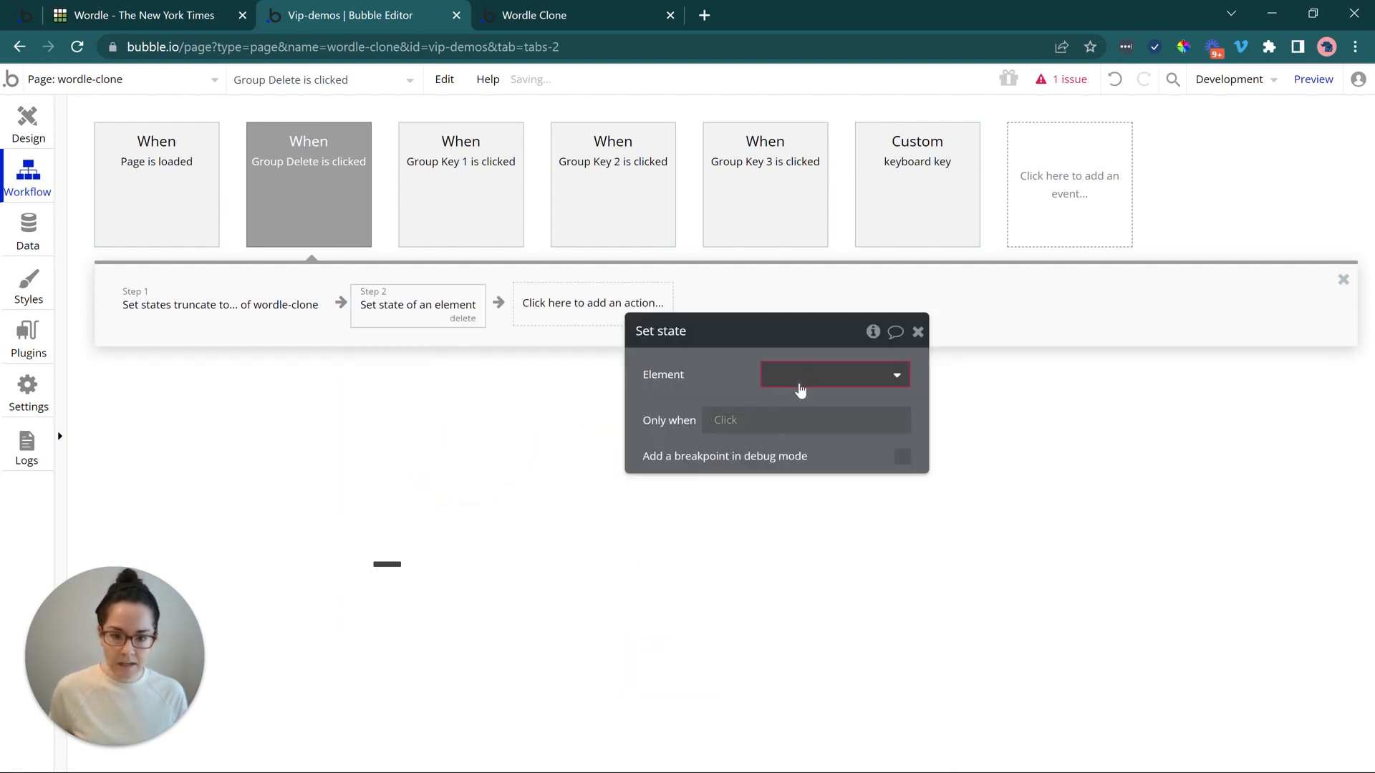
left_click(798, 380)
left_click(800, 409)
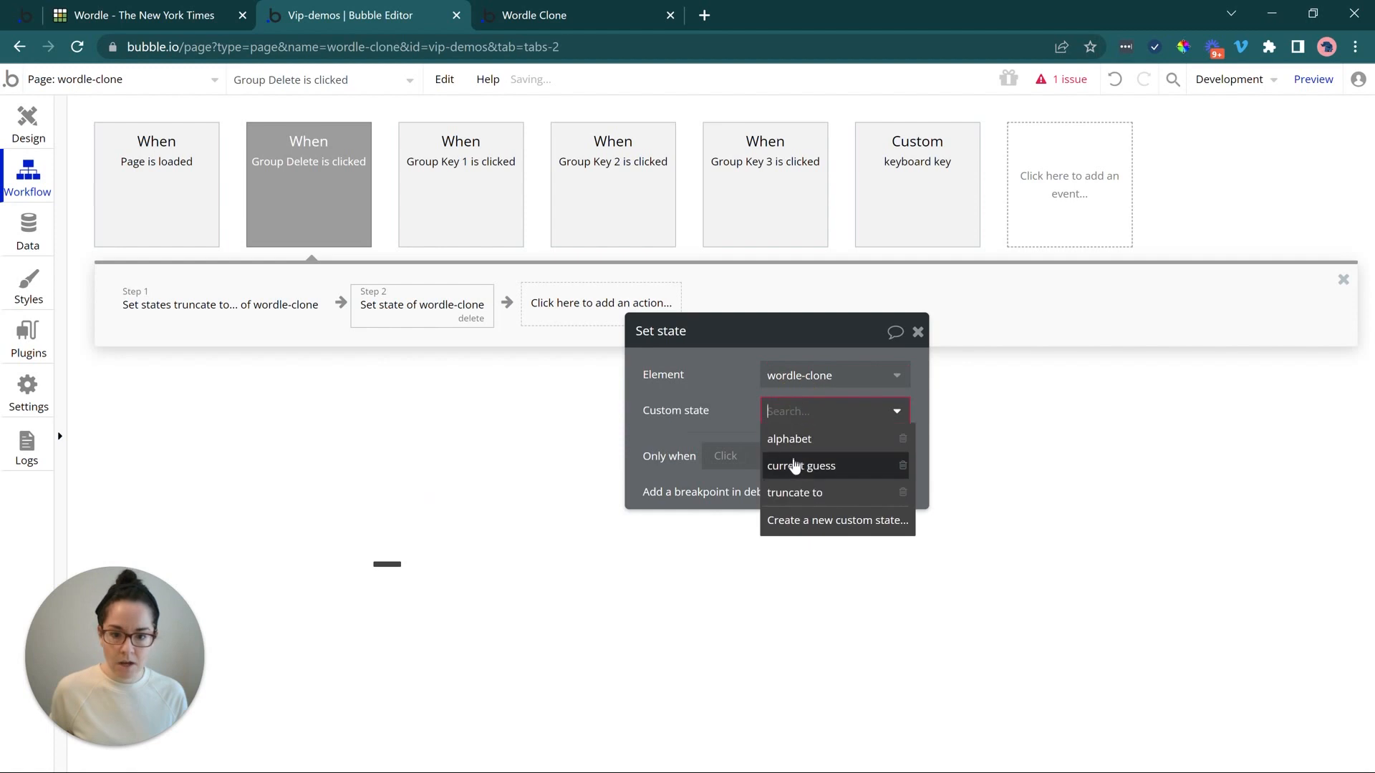
left_click(804, 460)
- Set the current guess value to wordle-clone's current guess:truncated to wordle-clone's truncate to
left_click(790, 445)
type("wor")
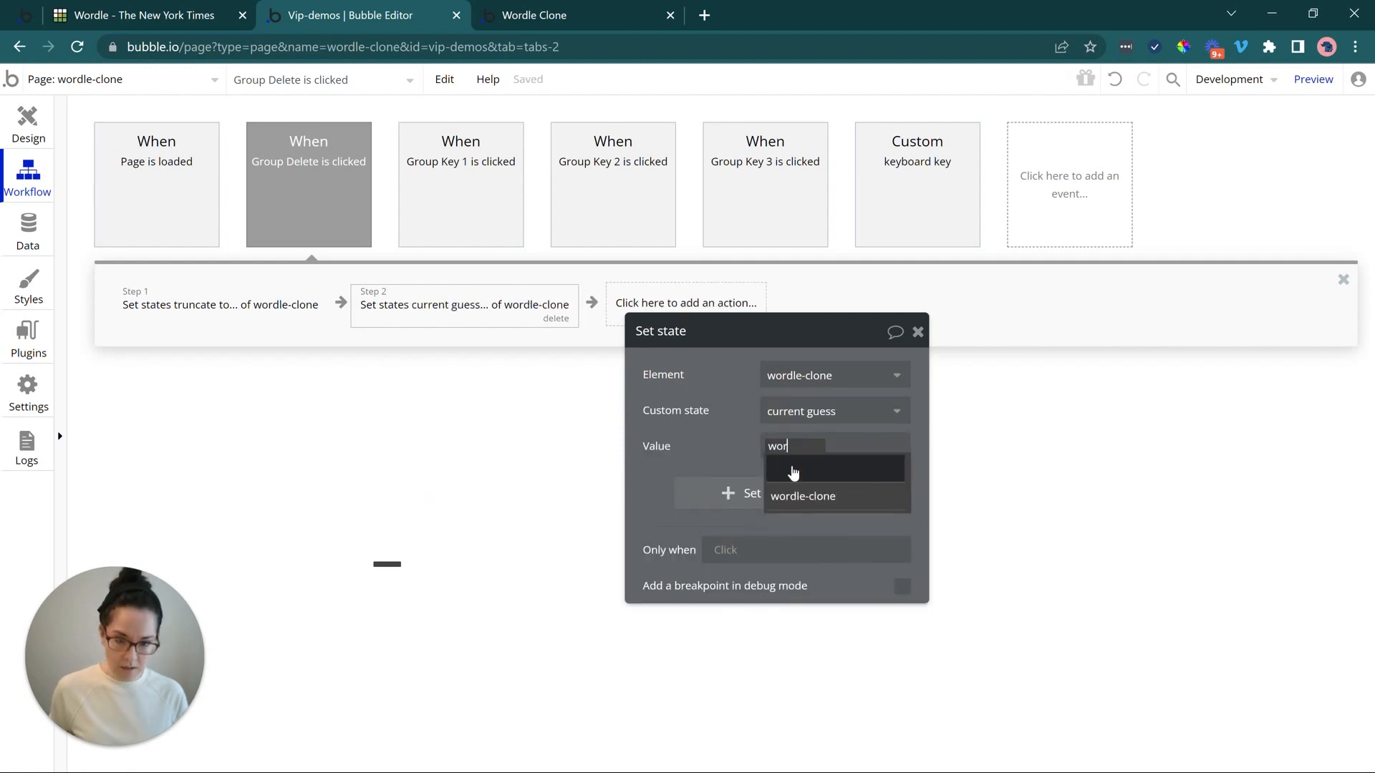
left_click(792, 494)
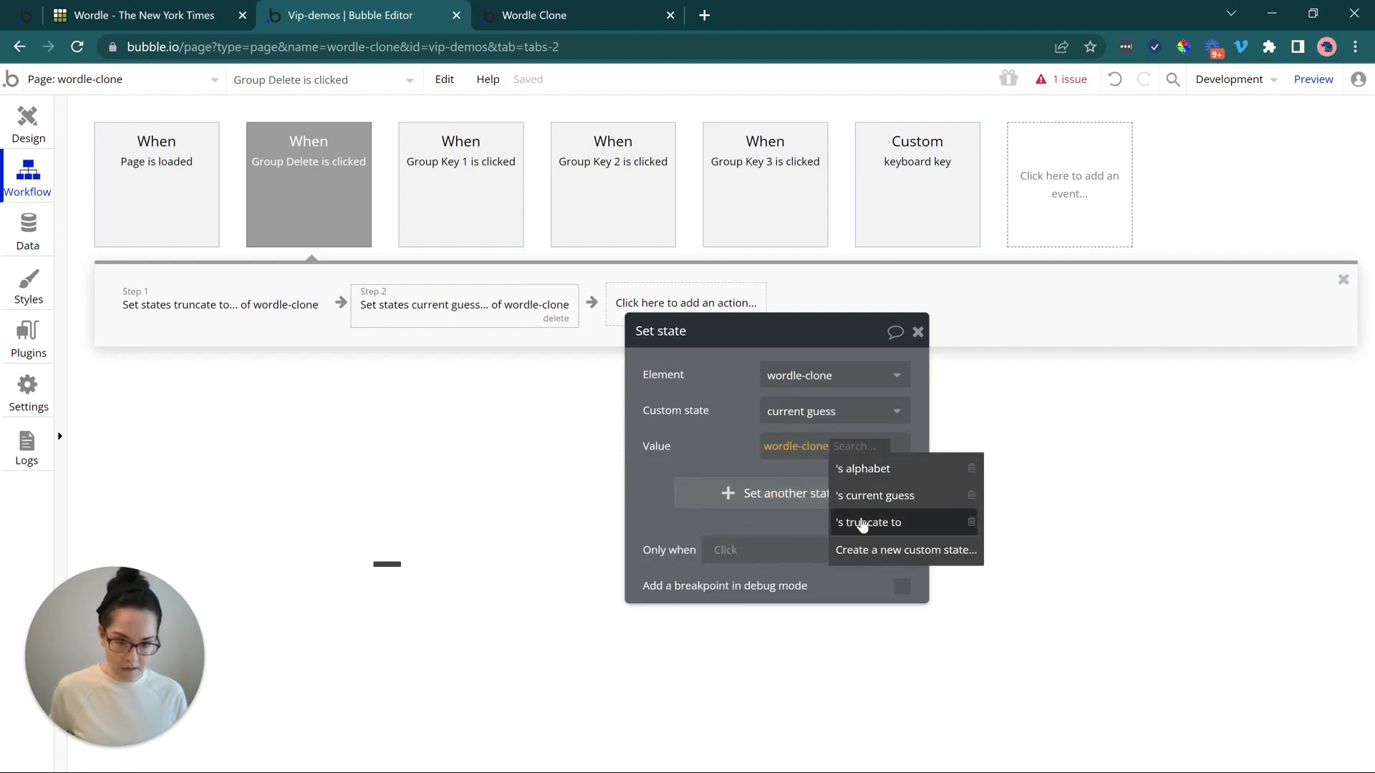
left_click(870, 495)
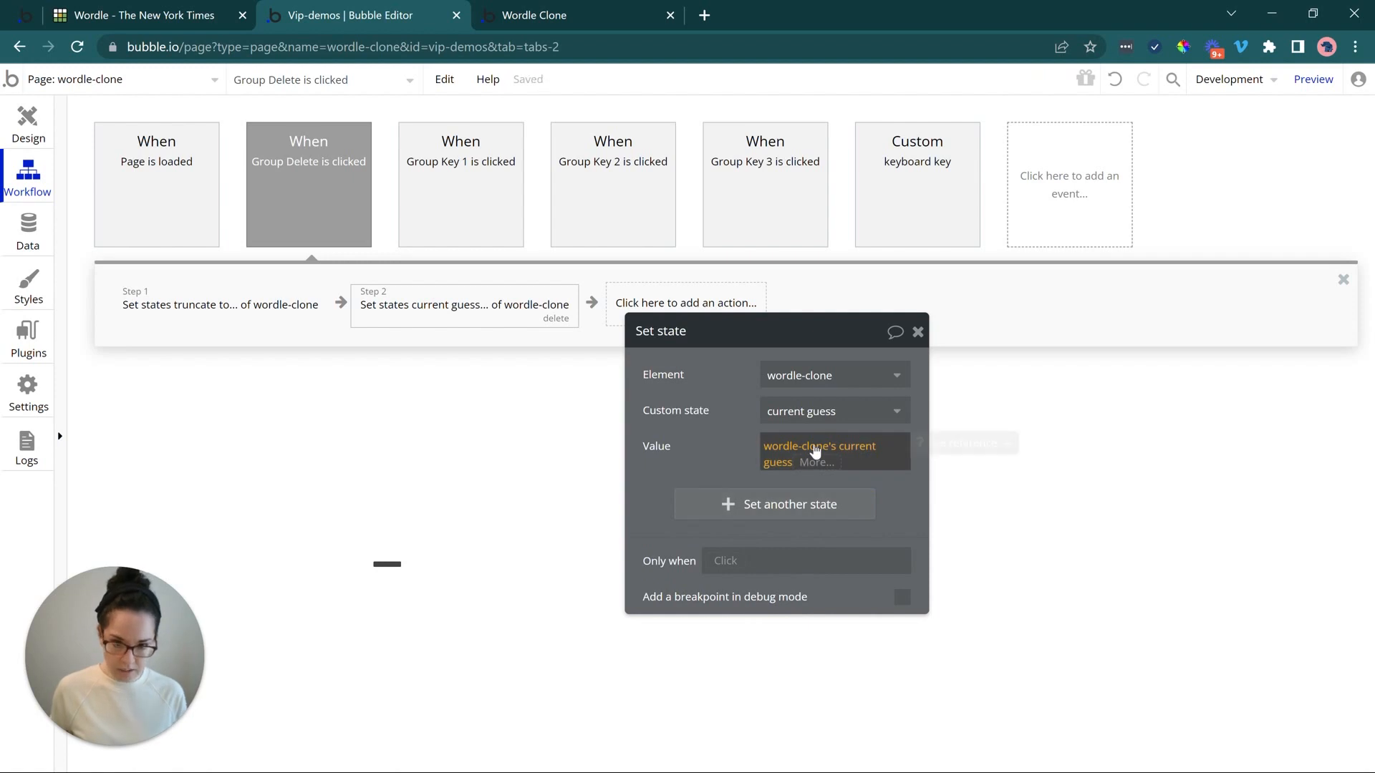
left_click(816, 462)
scroll(831, 534, "down", 3)
left_click(832, 536)
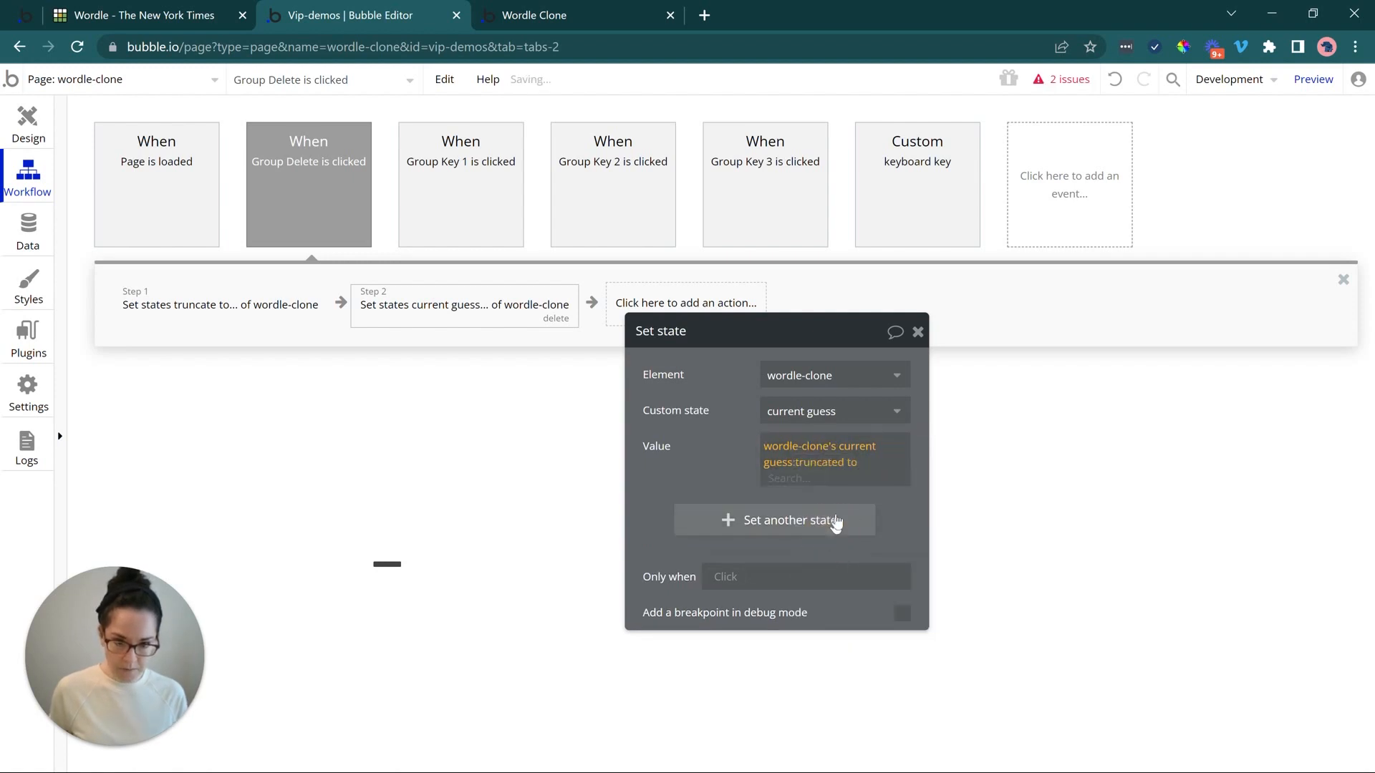
left_click(824, 478)
type("cu")
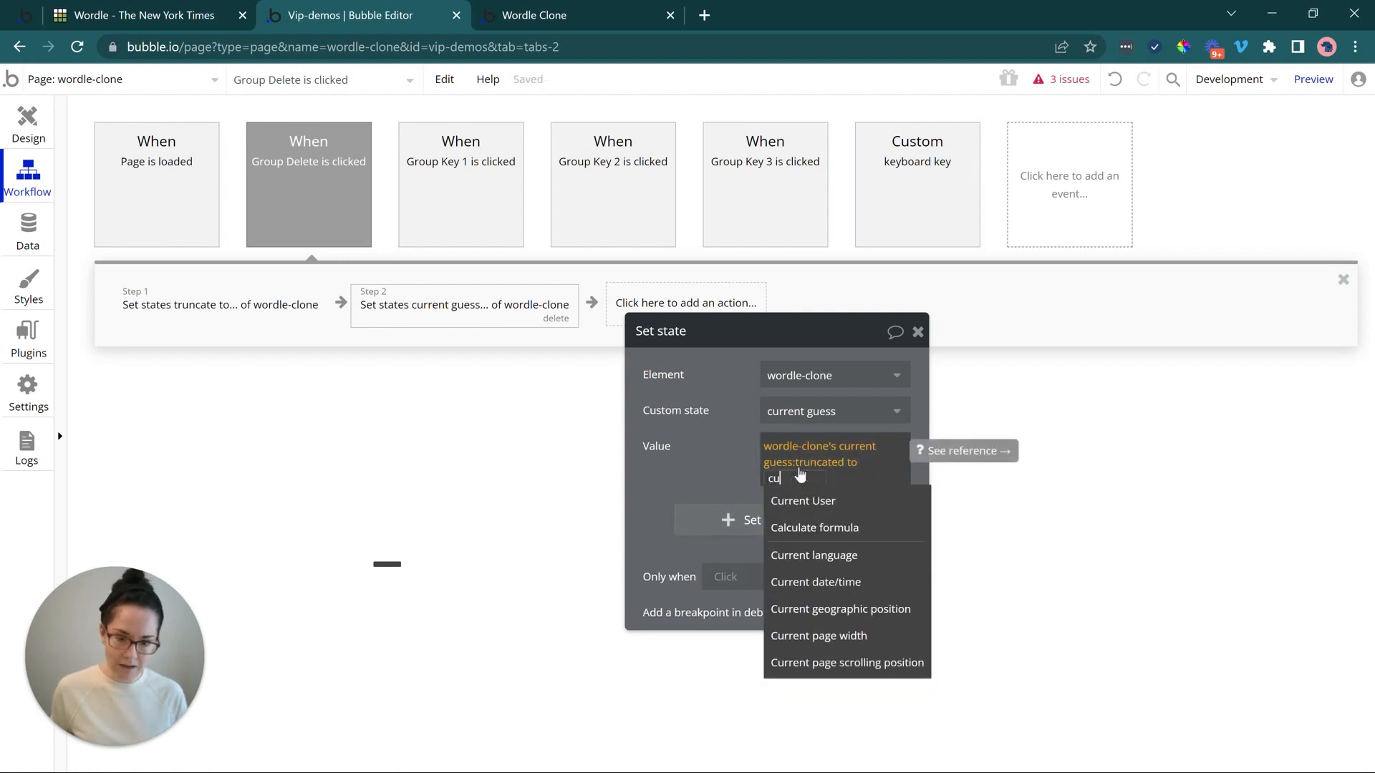
key("BackSpace")
key("BackSpace")
type("wor")
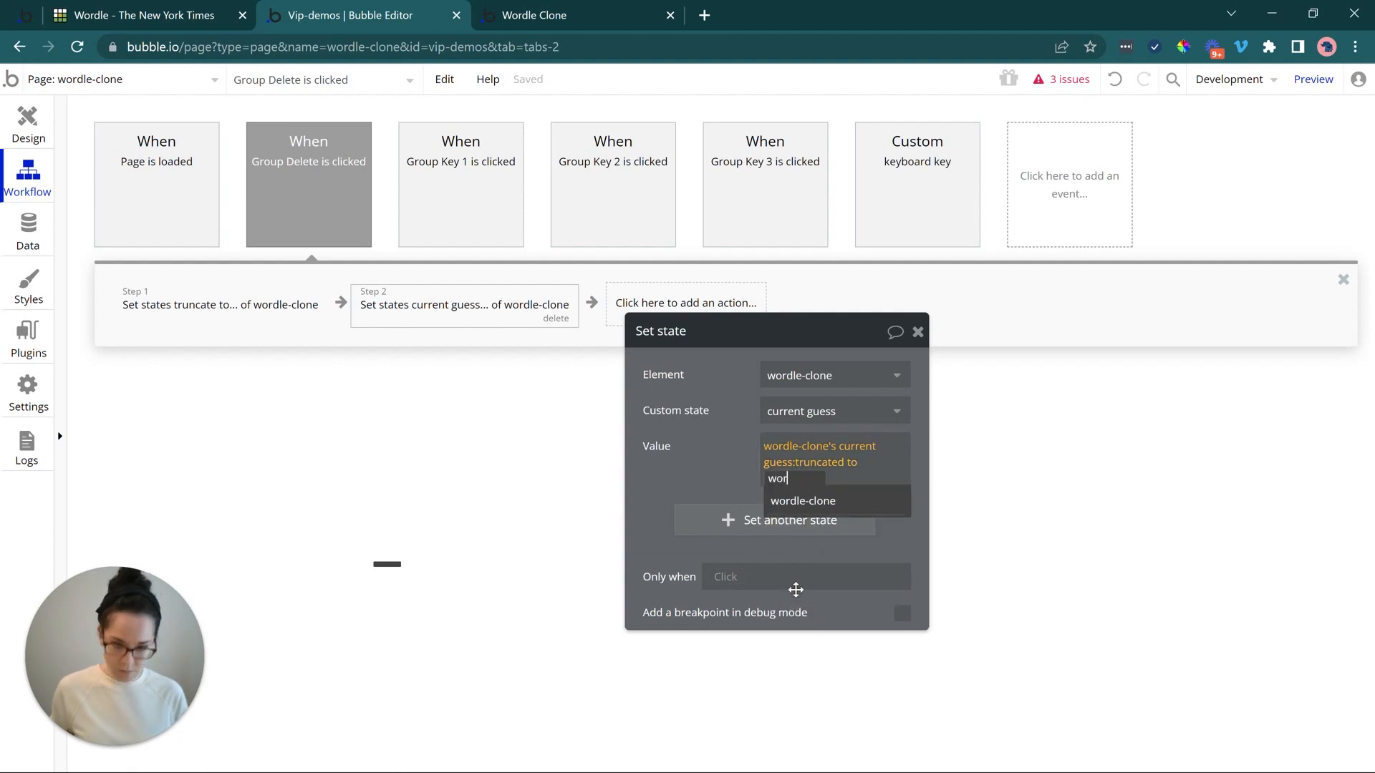
left_click(823, 507)
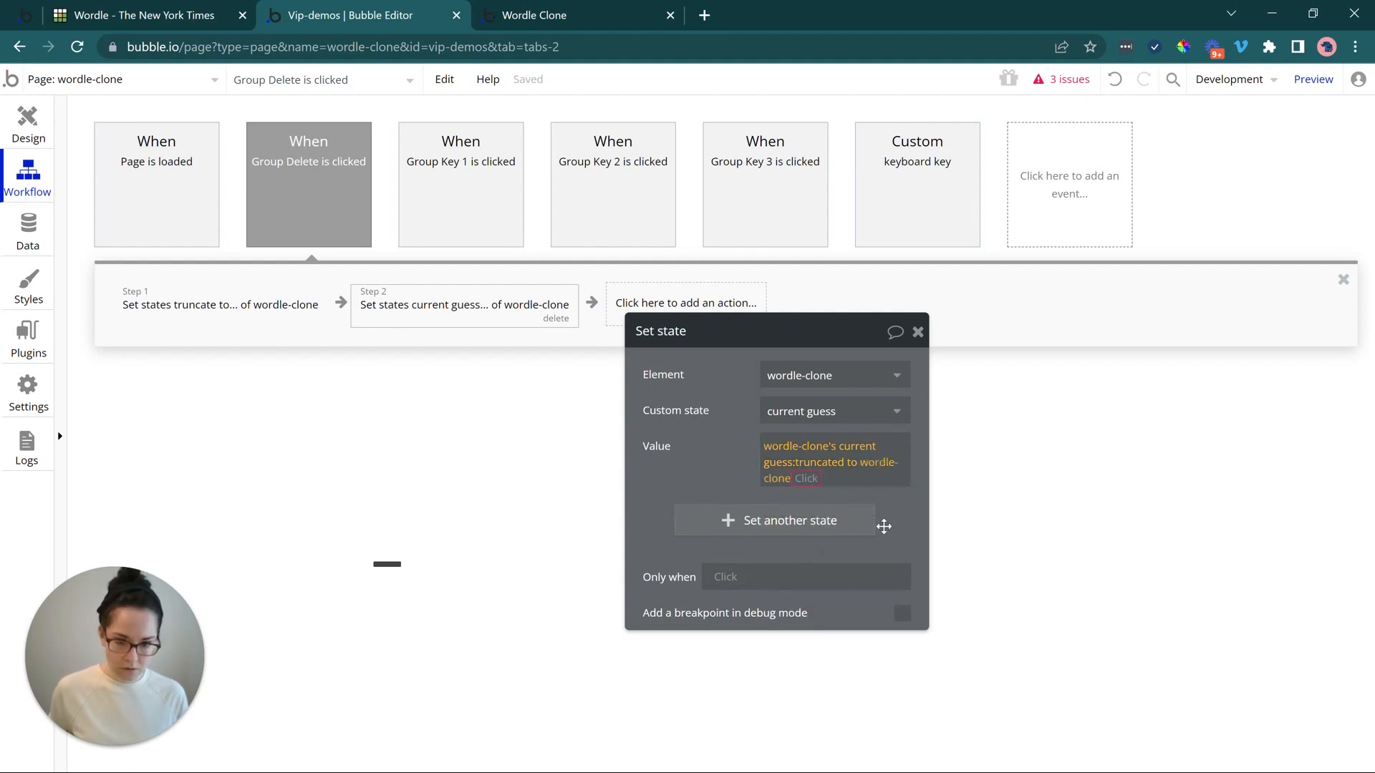
left_click(805, 478)
left_click(834, 552)
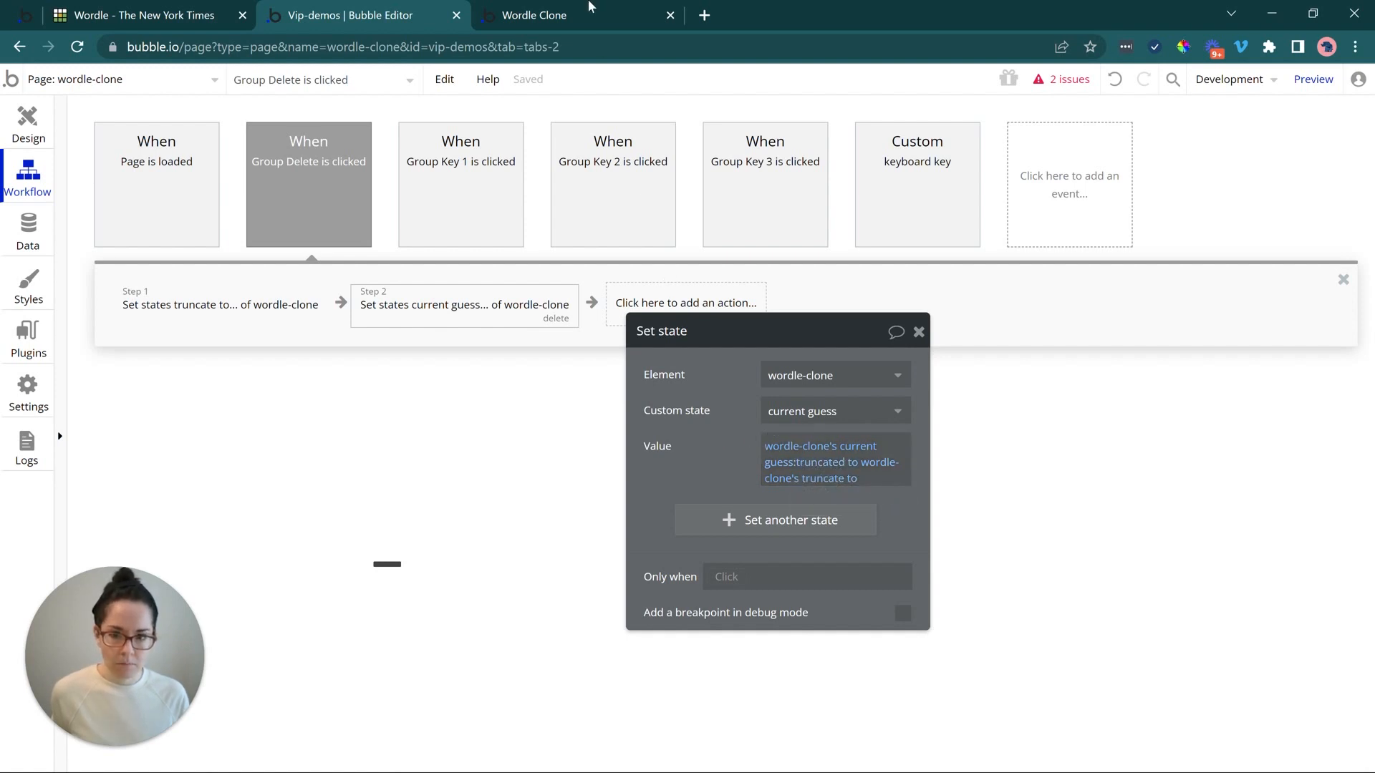
- Switch to the Wordle Clone preview, reload it and enter CRANE on the on-screen keyboard
left_click(588, 6)
key("ctrl+r")
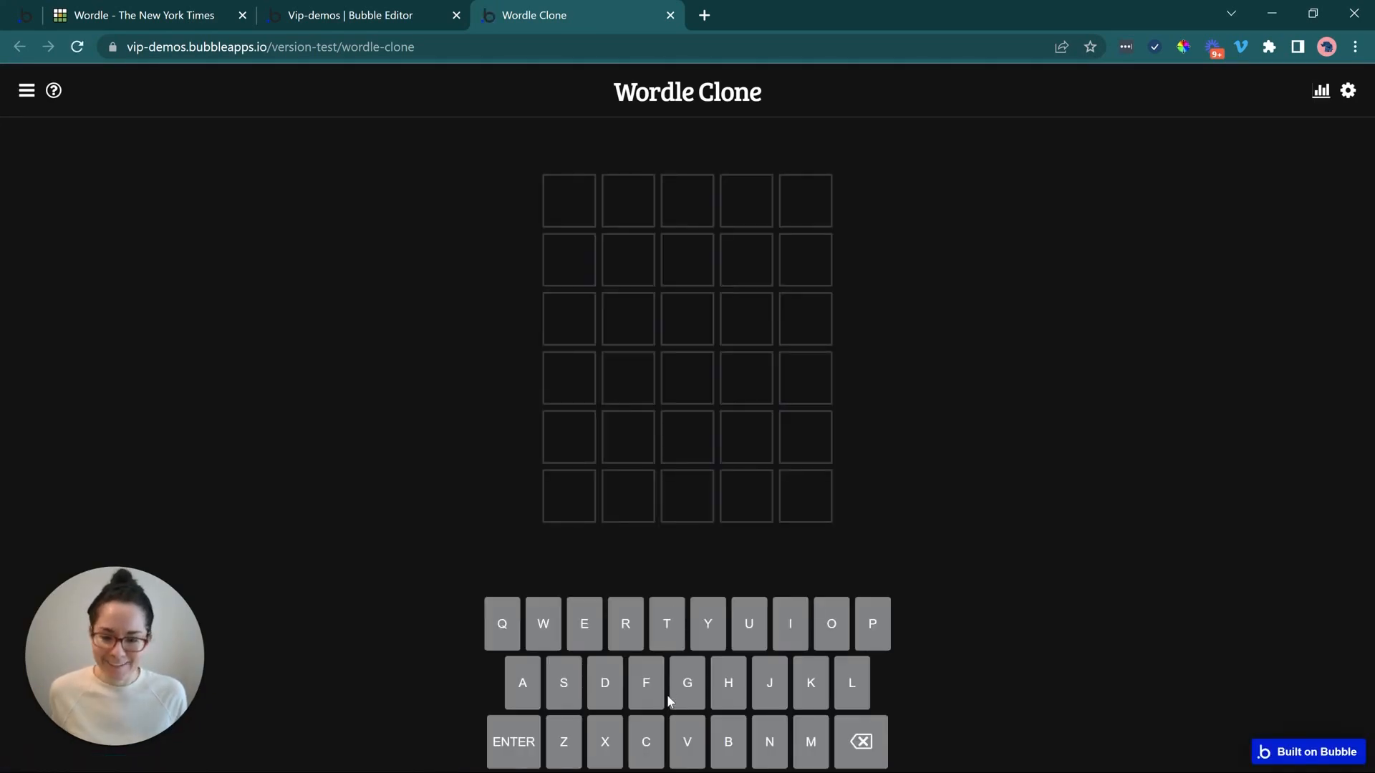
left_click(649, 745)
left_click(626, 627)
left_click(523, 683)
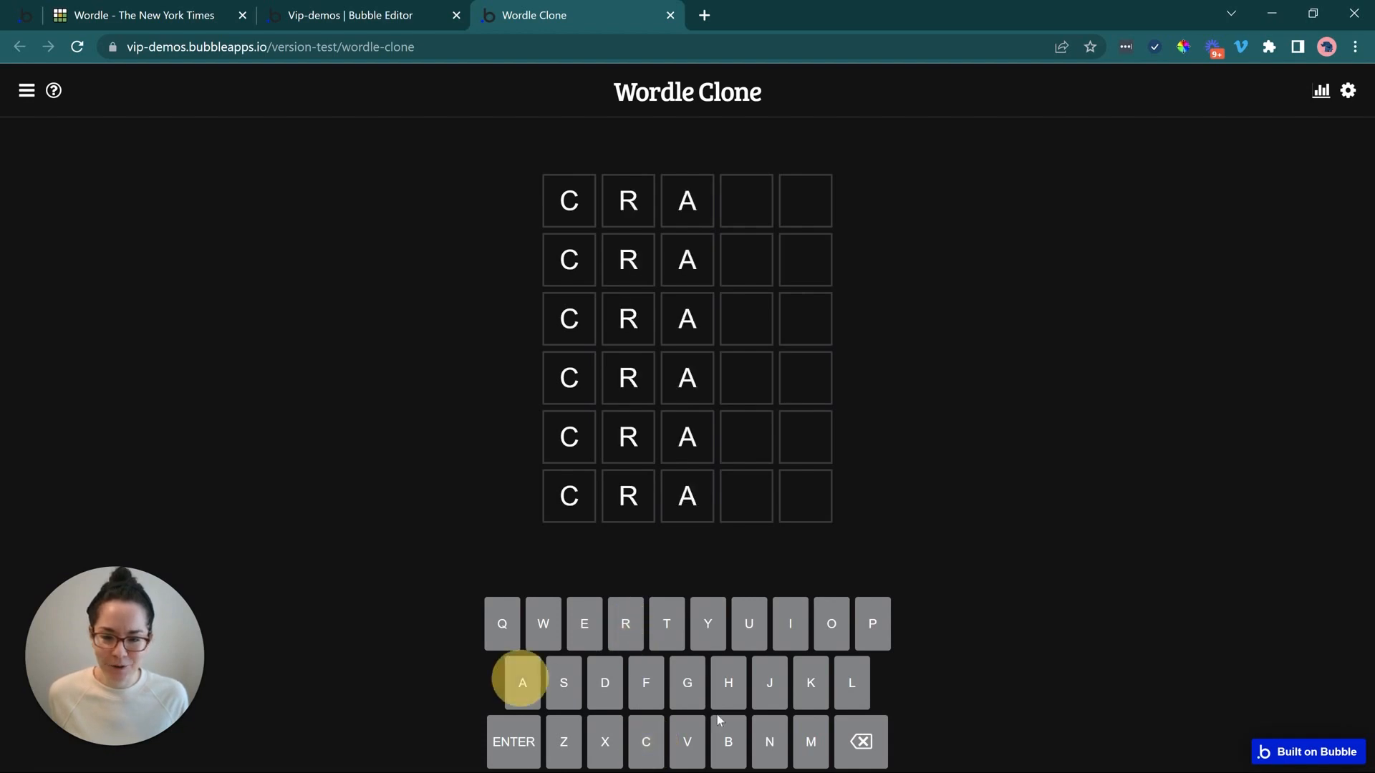
left_click(768, 740)
left_click(593, 633)
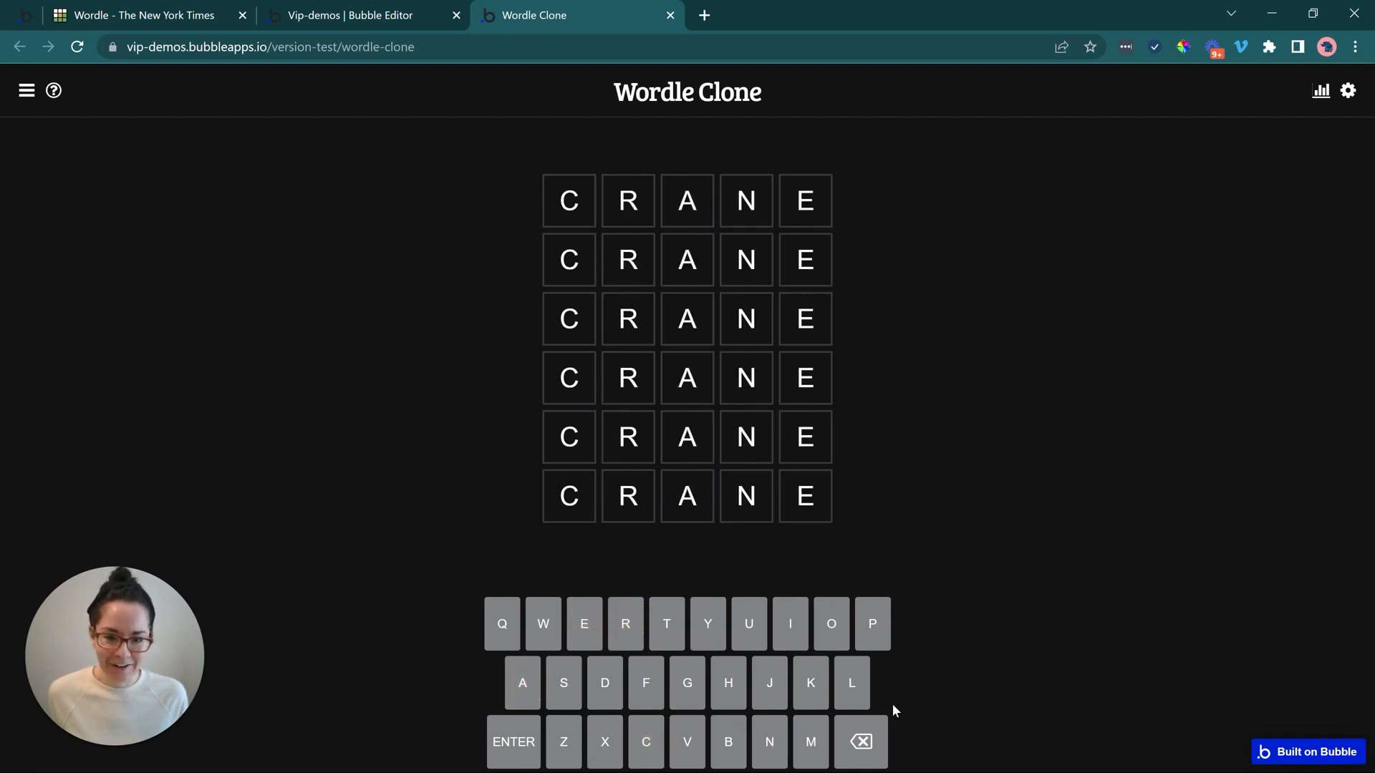
- Test the on-screen backspace key by repeatedly deleting letters from the CRANE guess
left_click(872, 744)
left_click(872, 744)
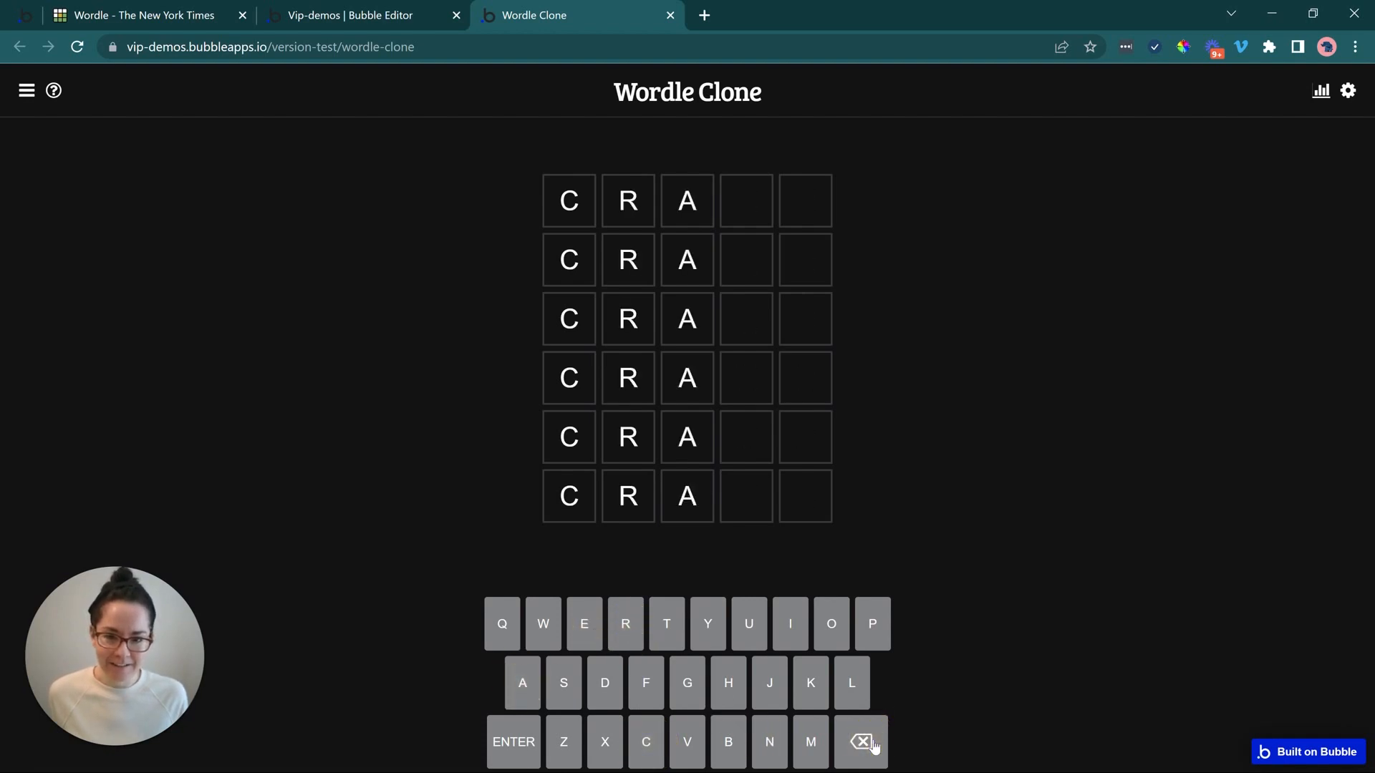
left_click(872, 744)
left_click(872, 745)
left_click(873, 746)
left_click(873, 746)
left_click(873, 746)
left_click(874, 746)
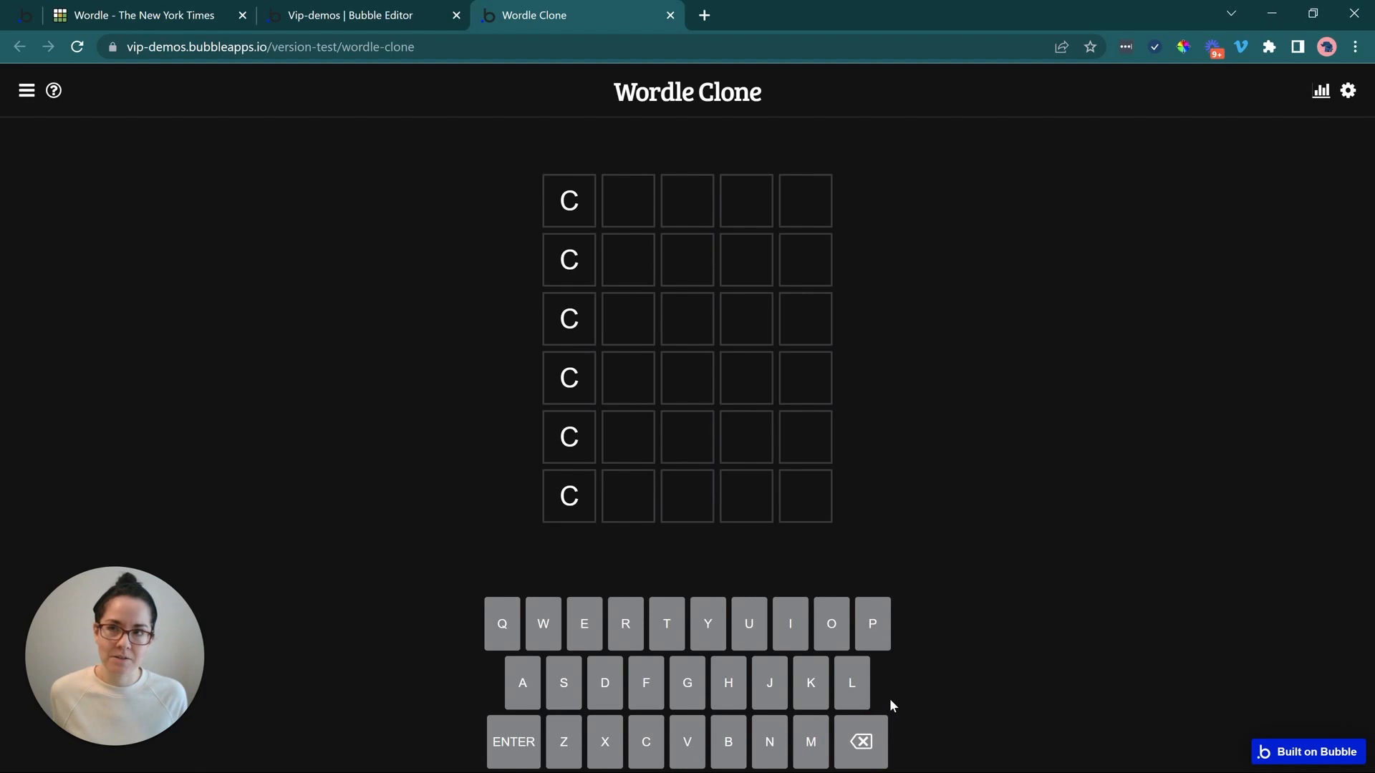
- Switch to the Bubble editor and make the step 2 current guess action run only when wordle-clone's truncate to > 0
left_click(372, 12)
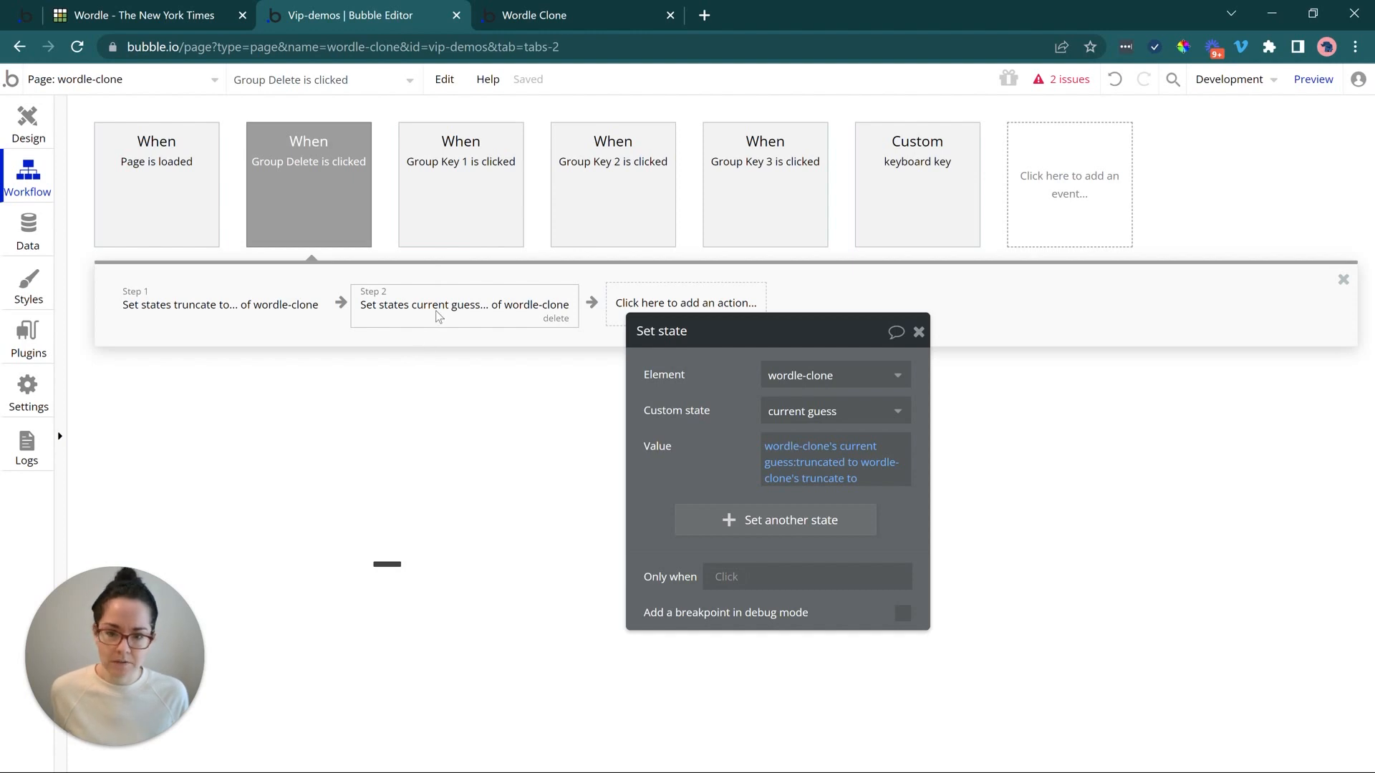
left_click(240, 315)
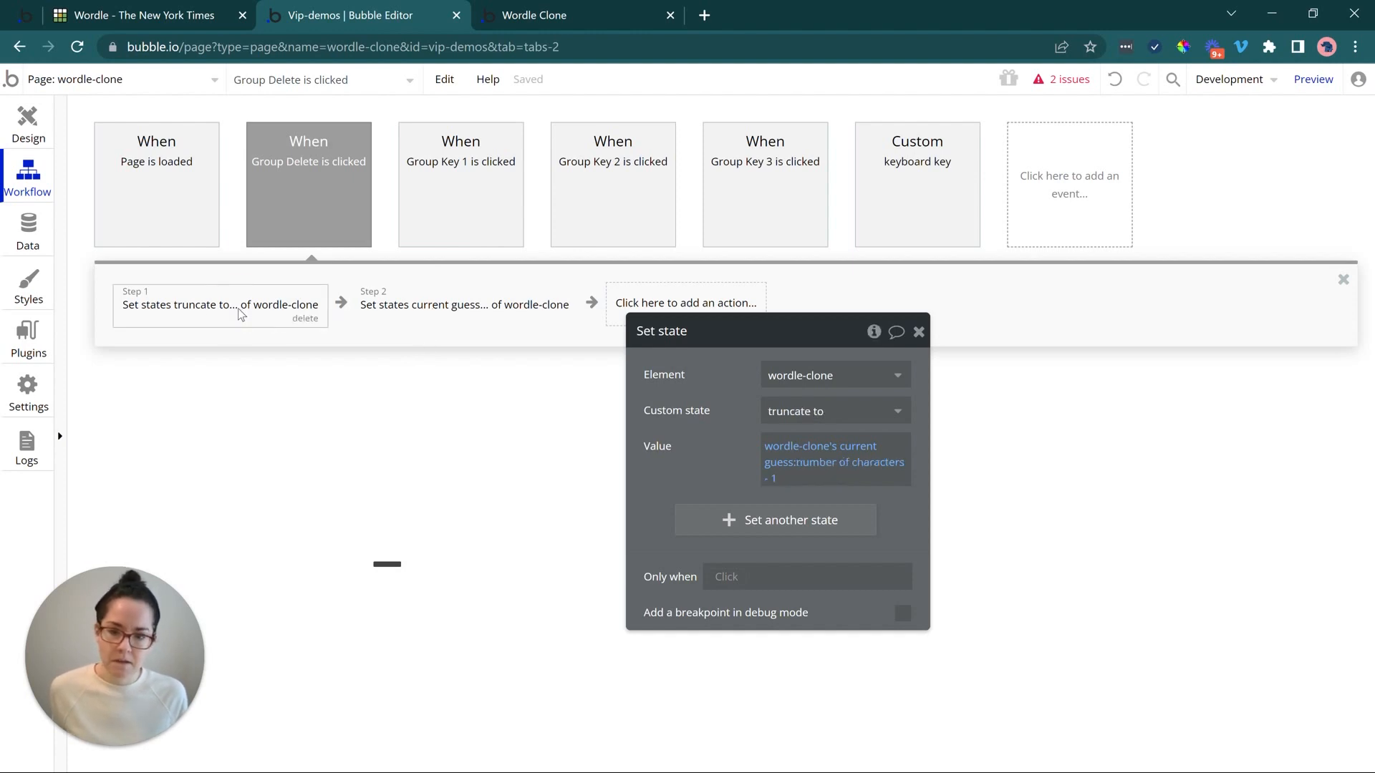
left_click(442, 318)
left_click(809, 501)
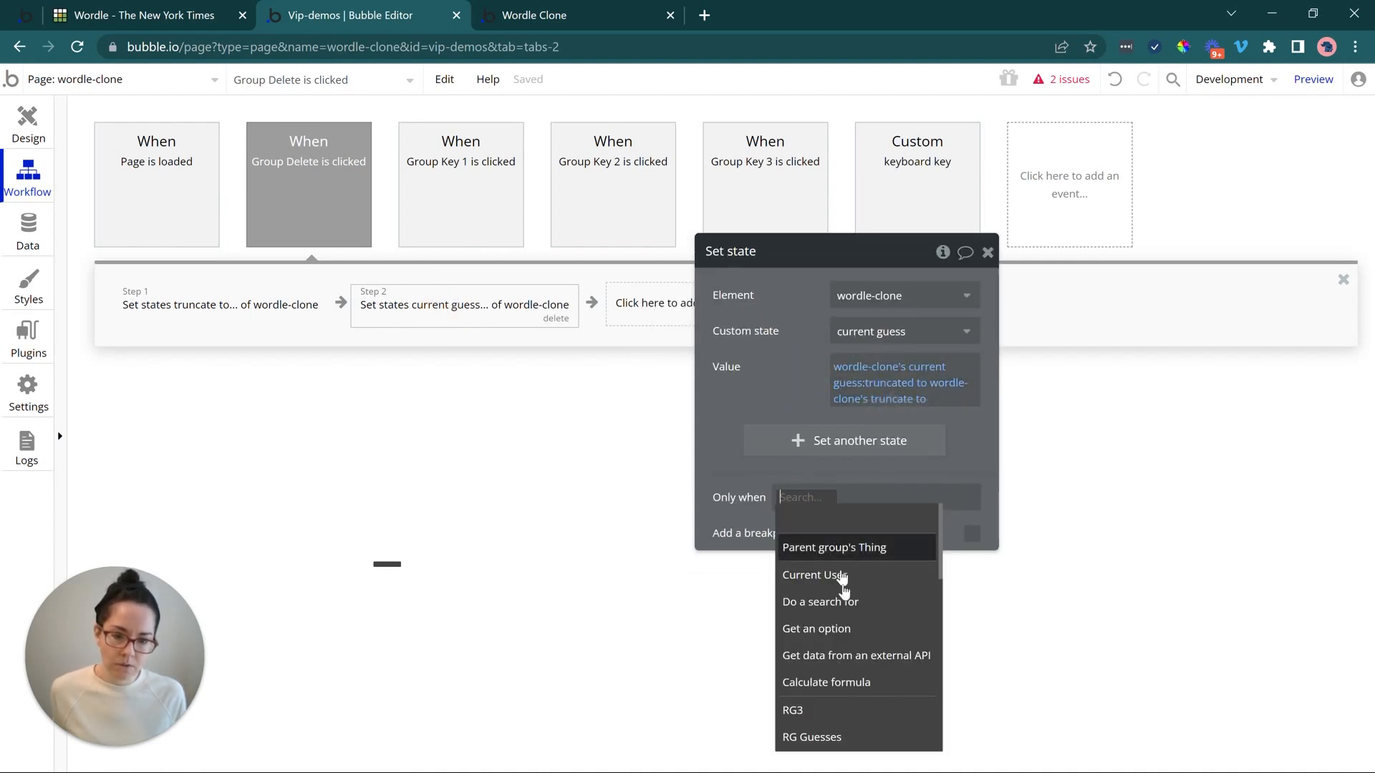
type("wordle-clone")
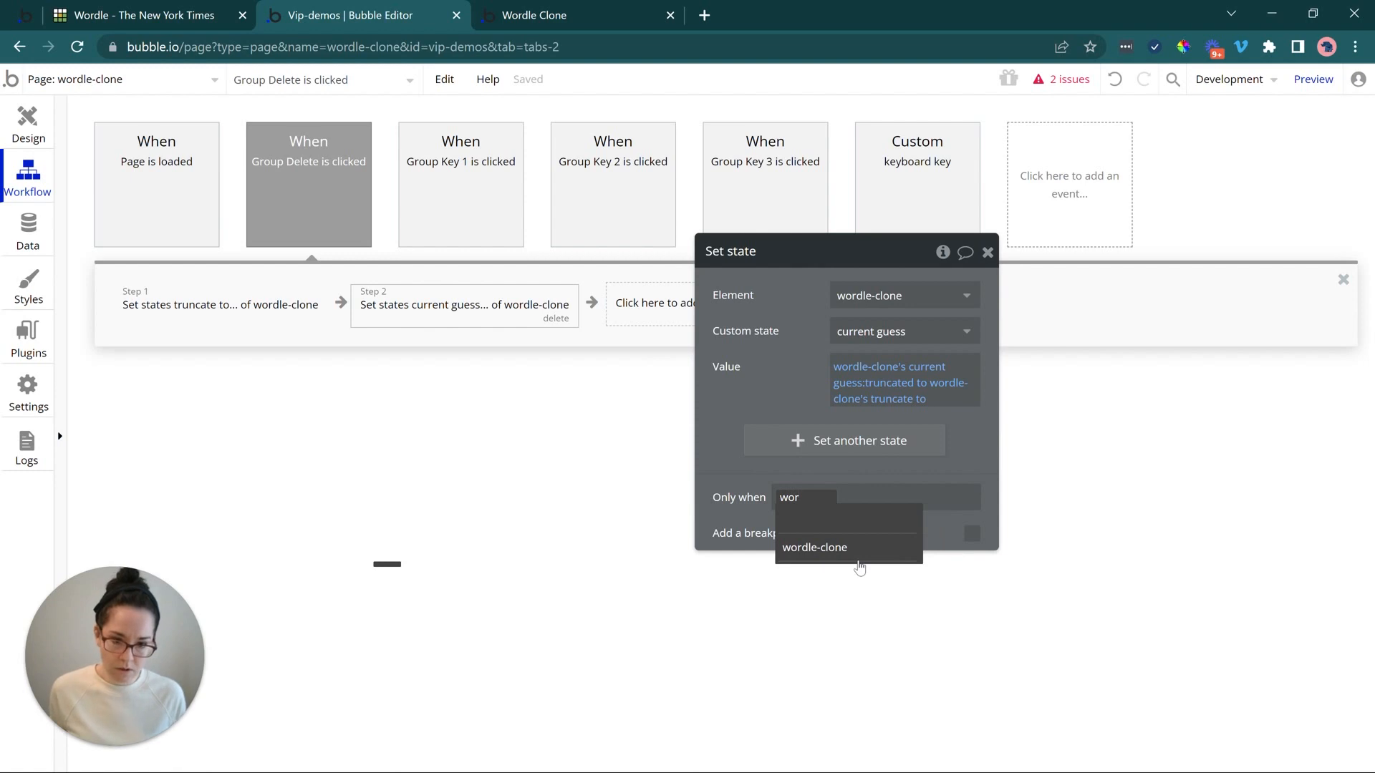
left_click(858, 550)
left_click(907, 570)
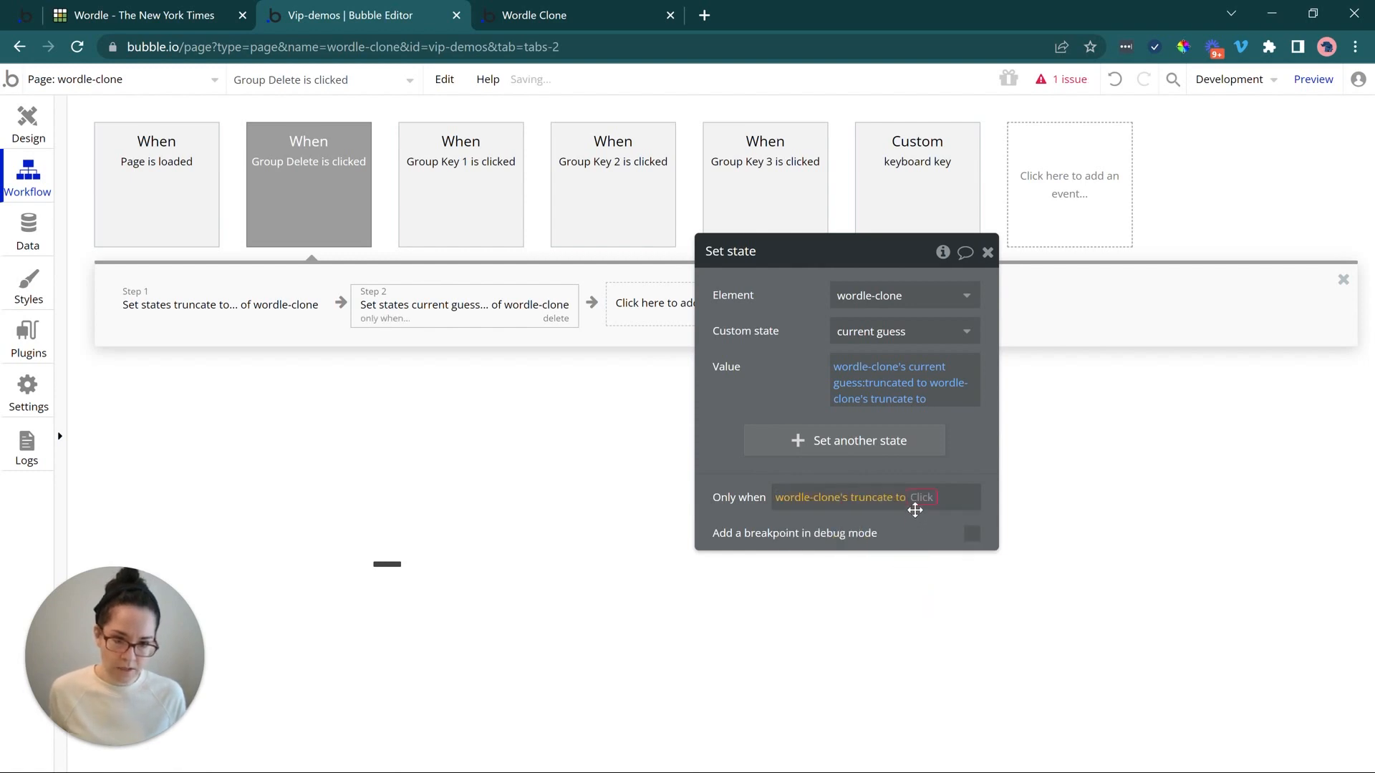
left_click(915, 504)
left_click(926, 586)
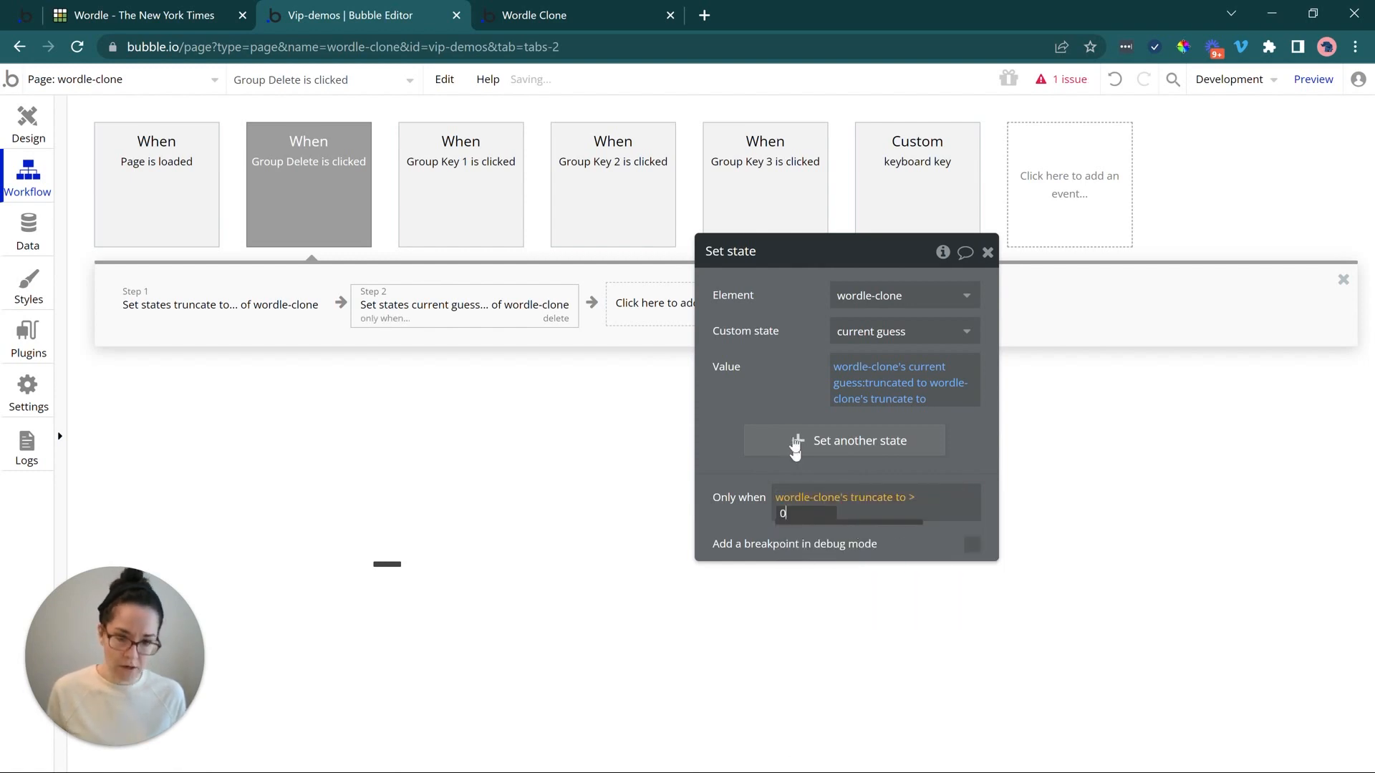
key("Return")
- Copy the step 2 current guess action and paste it as step 3 of the Group Delete workflow
right_click(469, 320)
left_click(528, 442)
right_click(625, 321)
left_click(633, 337)
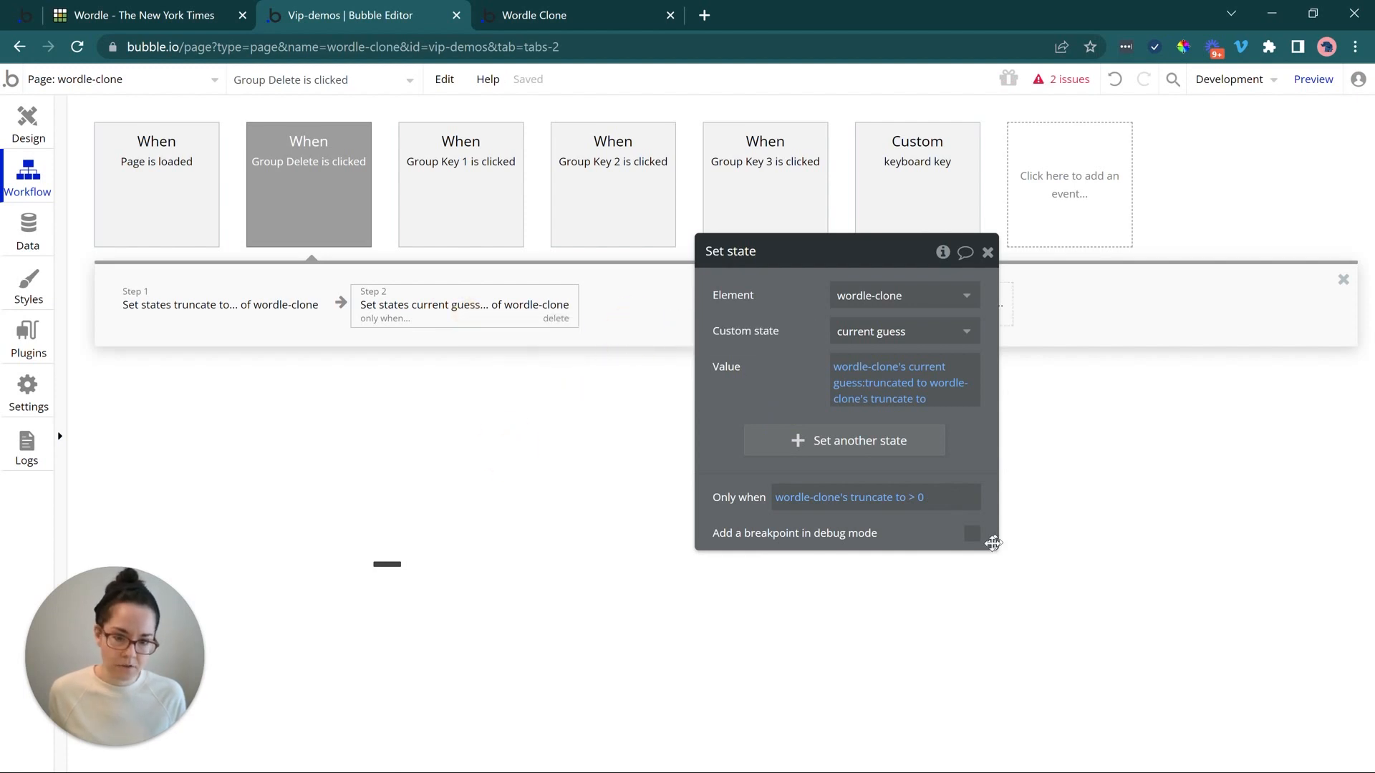
- Change the step 3 condition to wordle-clone's truncate to is 0 and clear the action's value
left_click(914, 499)
left_click(921, 573)
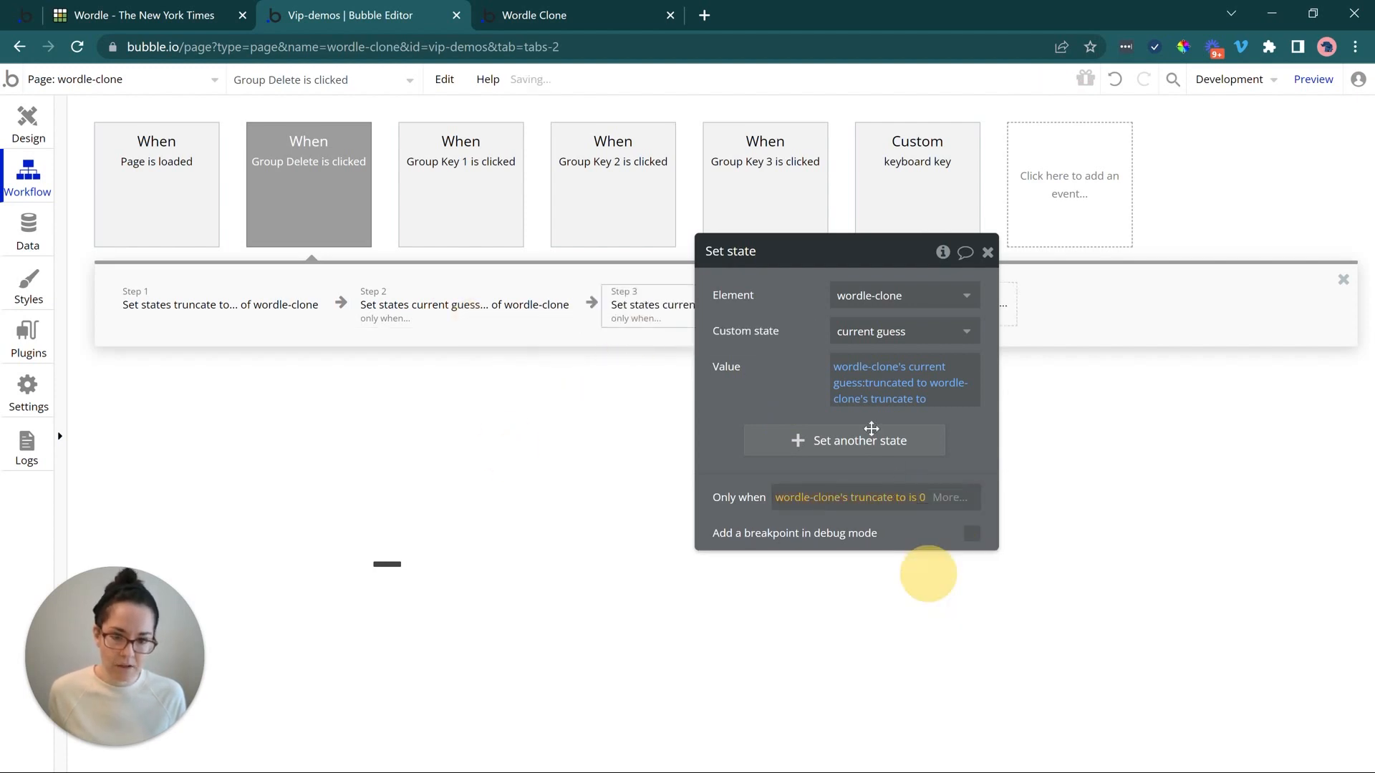
right_click(930, 380)
left_click(974, 402)
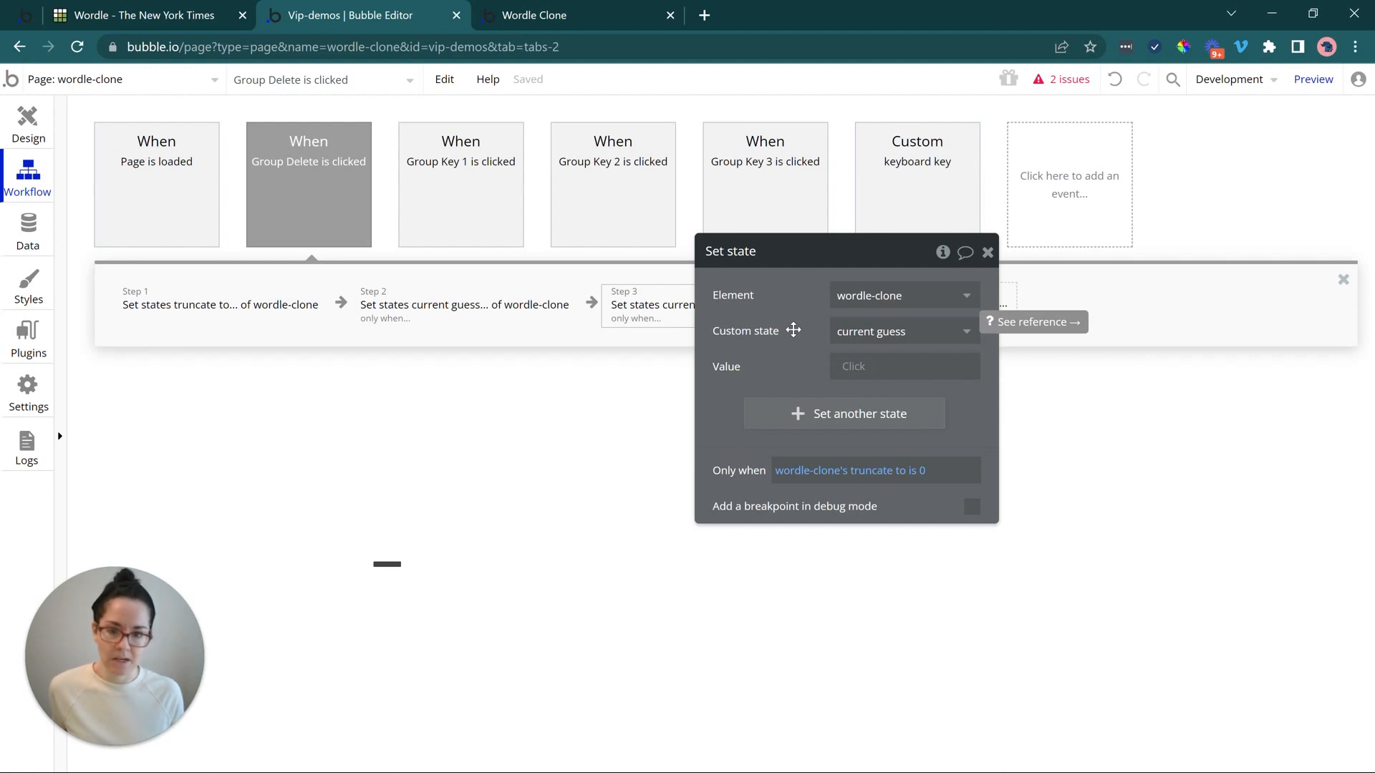
- Switch to the Wordle Clone preview, enter a guess starting with CRA on the on-screen keyboard and delete all its letters
left_click(620, 14)
left_click(607, 84)
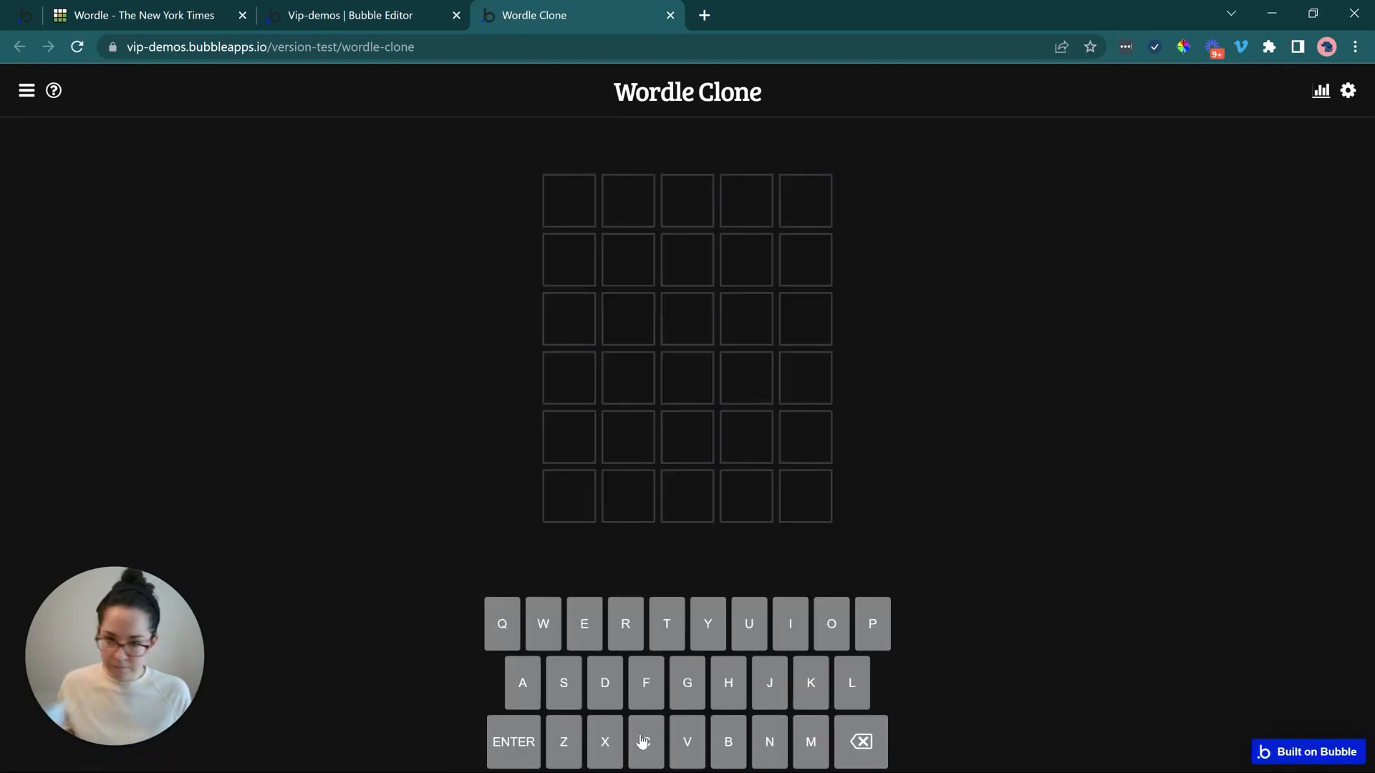
left_click(621, 644)
left_click(528, 673)
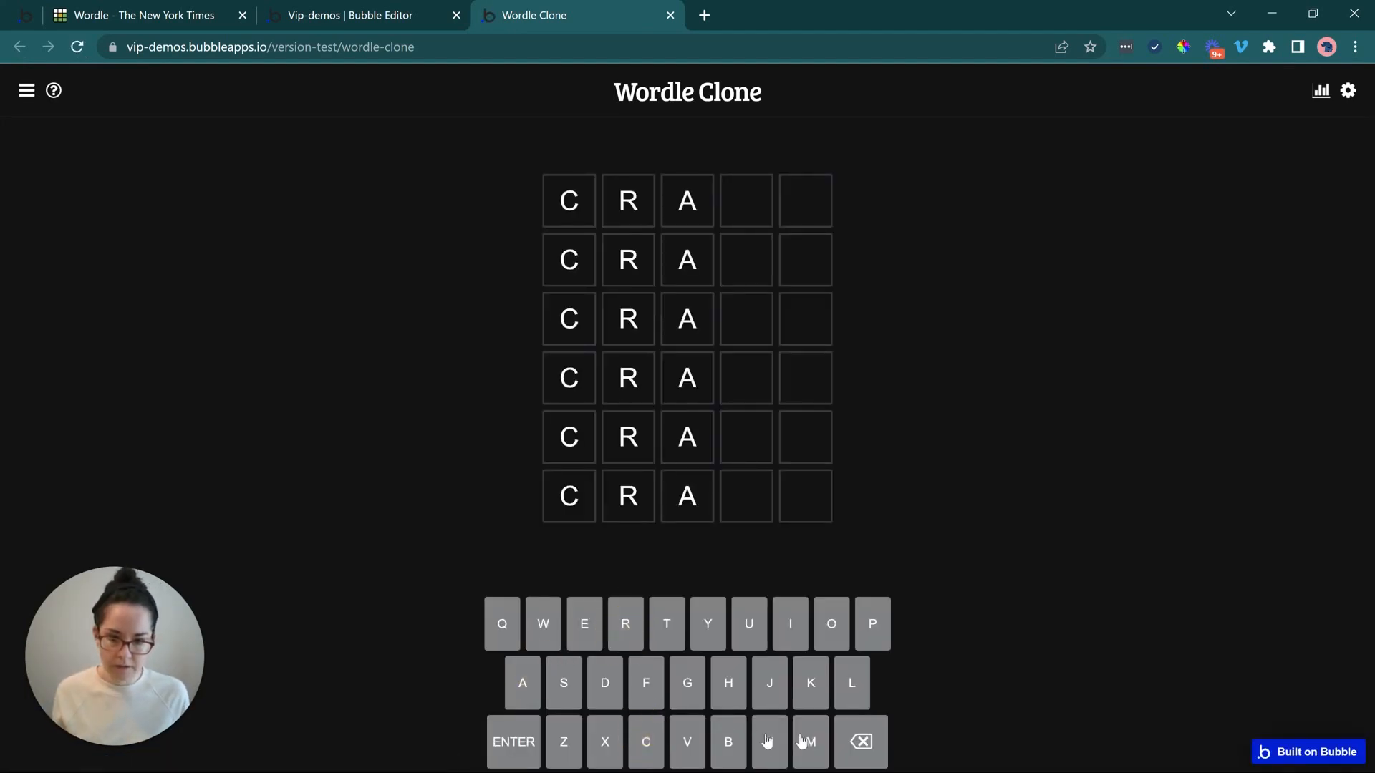
left_click(882, 746)
left_click(879, 746)
left_click(877, 745)
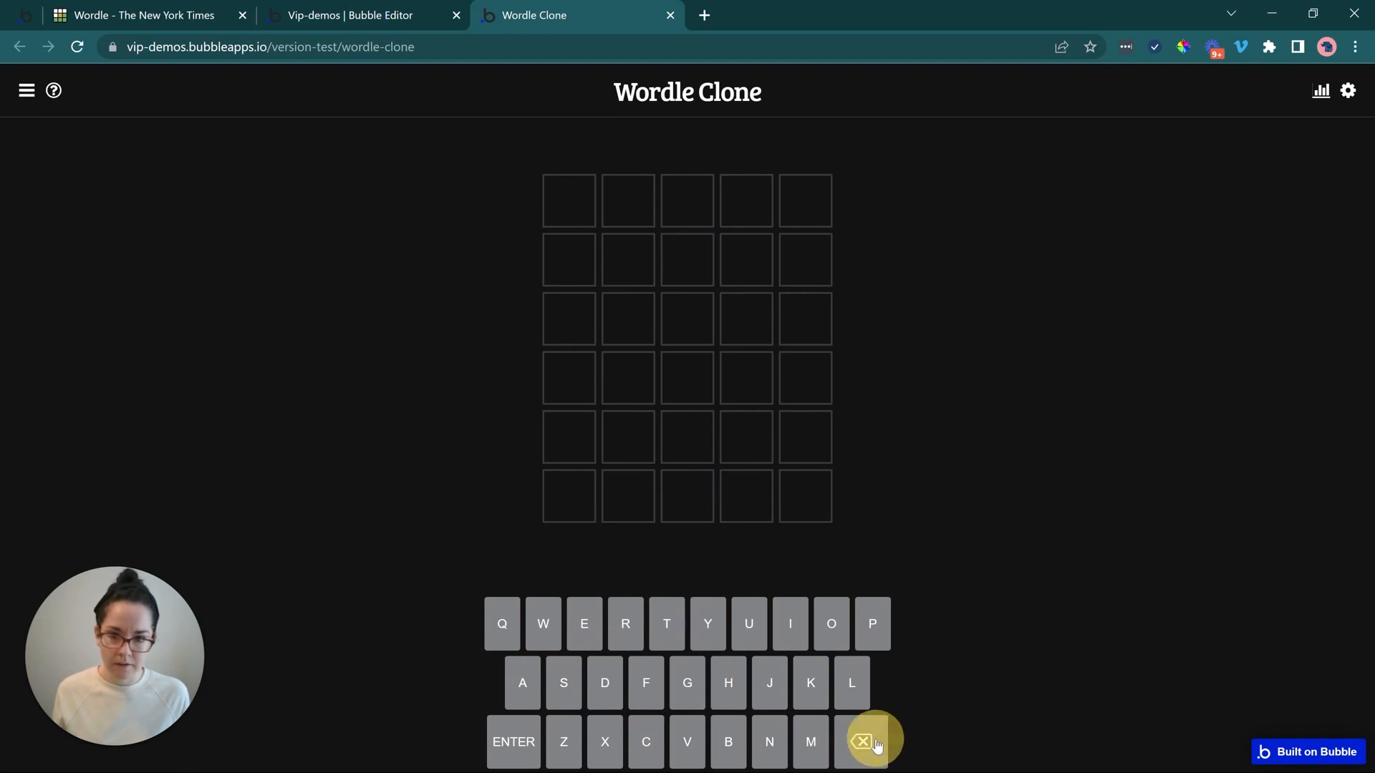